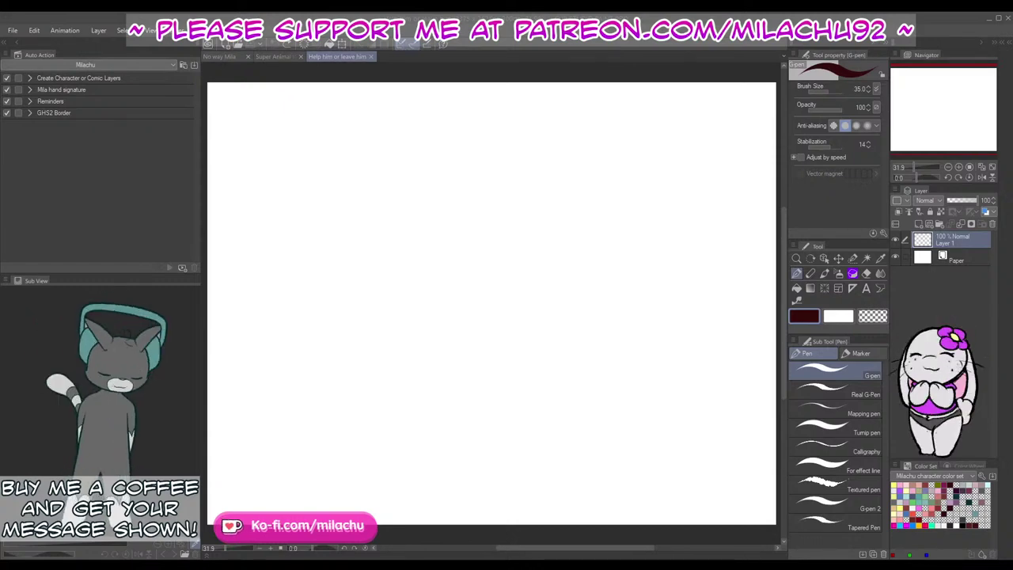
Step: Handwrite the word TESTING across the blank canvas with the G-pen and clear the layer
mouse_move(283, 198)
left_mouse_down()
mouse_move(276, 264)
mouse_move(334, 199)
mouse_move(345, 269)
left_mouse_up()
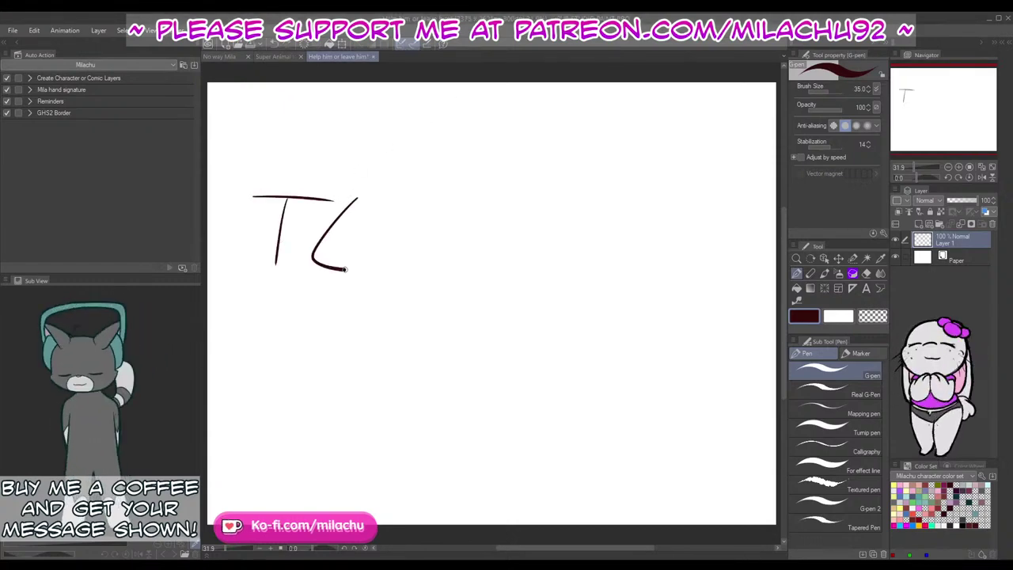
left_click_drag(332, 234, 366, 229)
mouse_move(358, 210)
left_mouse_down()
mouse_move(396, 207)
mouse_move(383, 262)
left_mouse_up()
left_click_drag(507, 215, 454, 283)
mouse_move(467, 213)
left_mouse_down()
mouse_move(546, 225)
mouse_move(505, 304)
left_mouse_up()
mouse_move(560, 311)
left_mouse_down()
mouse_move(617, 273)
mouse_move(609, 325)
left_mouse_up()
mouse_move(701, 266)
left_mouse_down()
mouse_move(649, 356)
mouse_move(662, 323)
left_mouse_up()
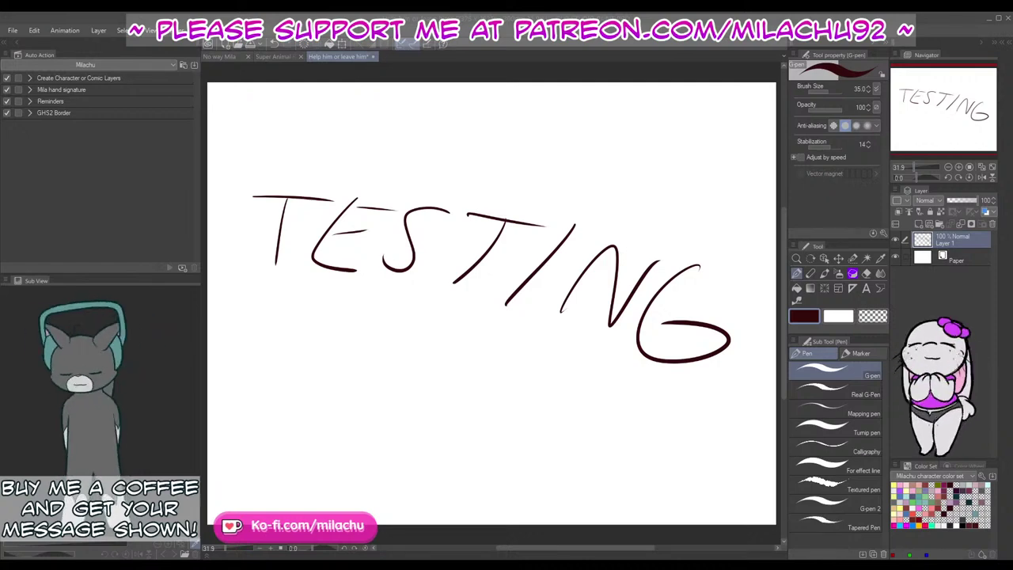
key("Delete")
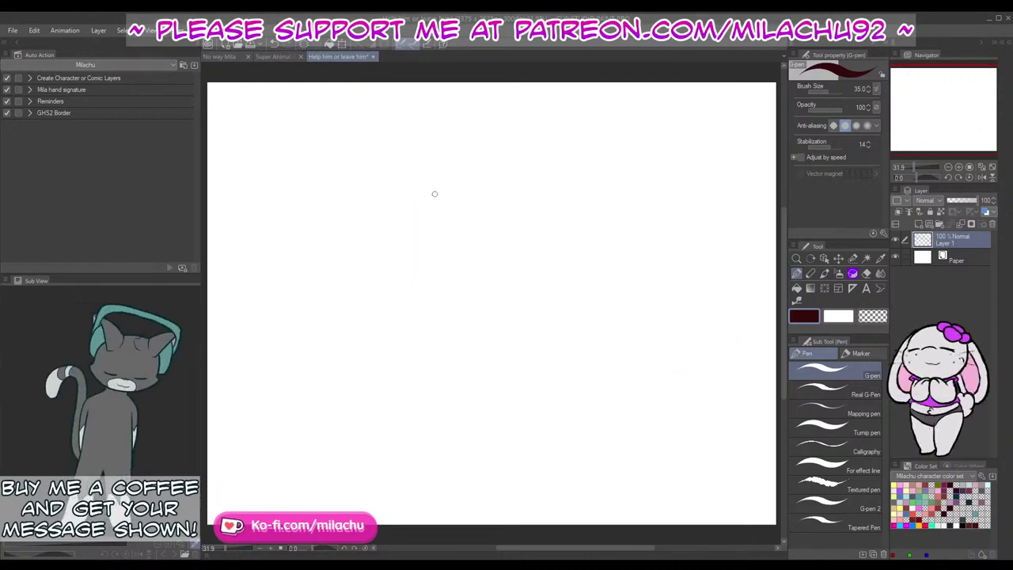
Step: Switch to the No way Mila canvas and set the G-pen to magenta, brush size 25 and stabilization 12
left_click(227, 56)
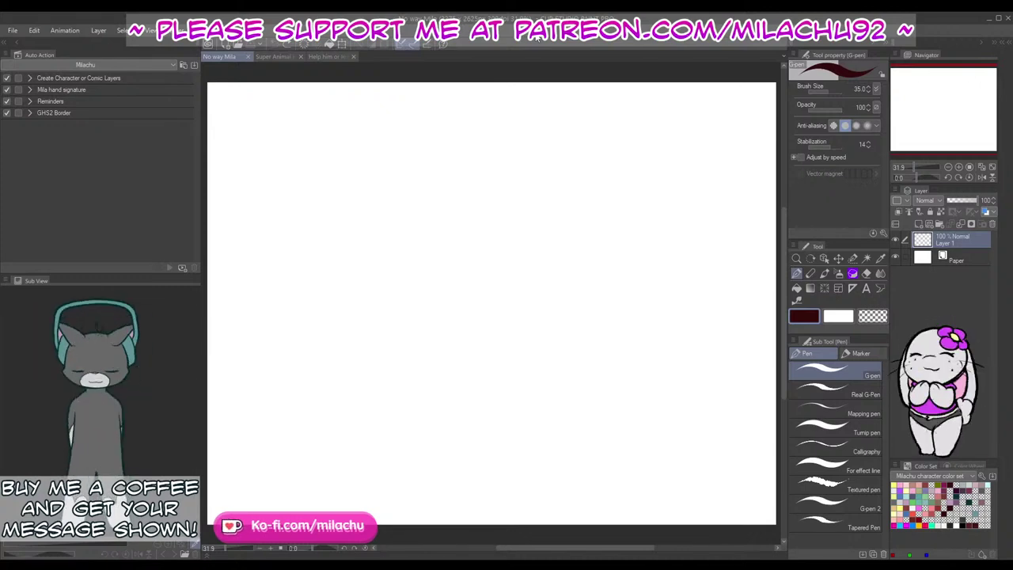
left_click(900, 523)
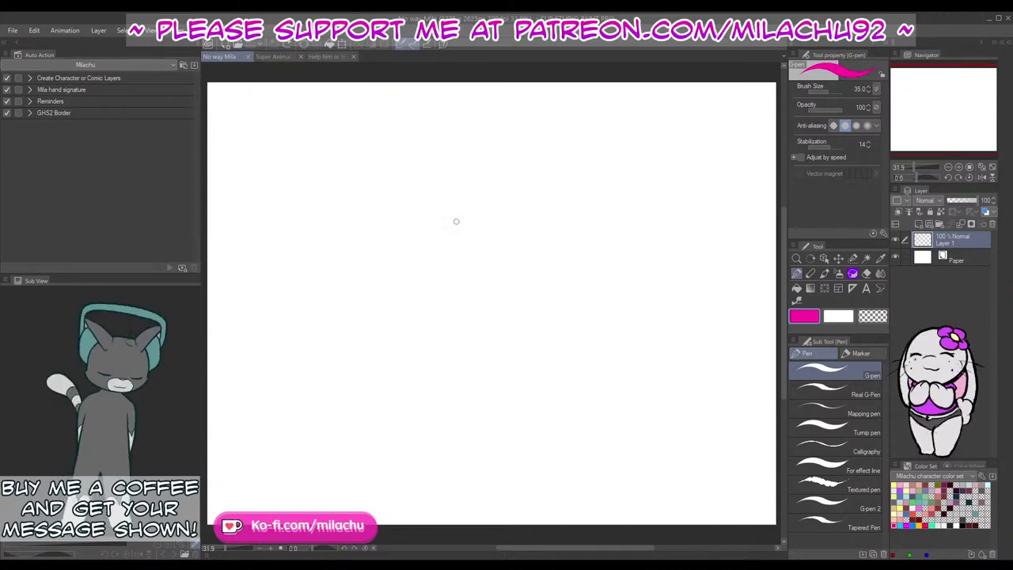
mouse_move(456, 221)
left_mouse_down()
mouse_move(475, 301)
mouse_move(468, 227)
left_mouse_up()
key("ctrl+z")
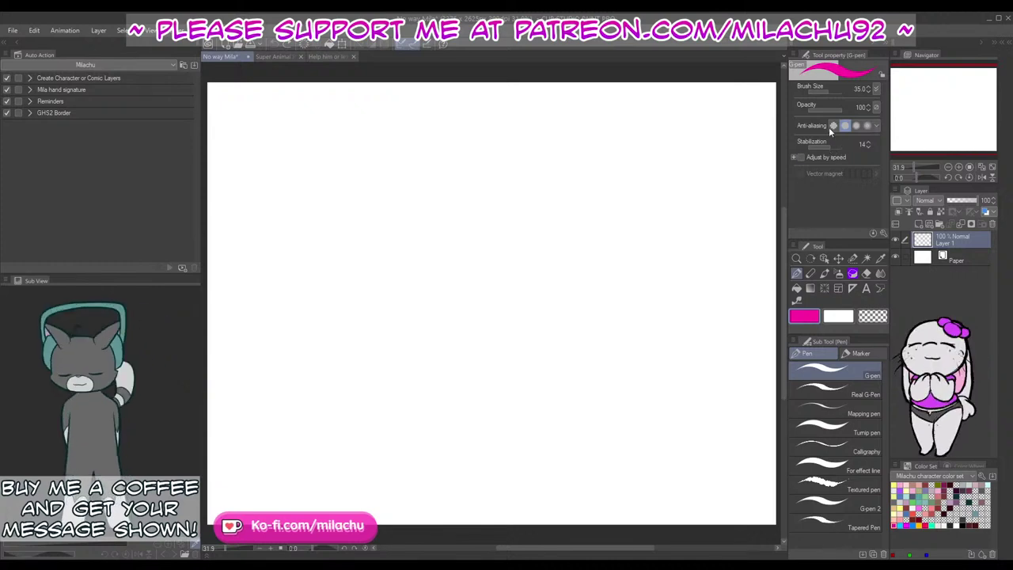
left_click(826, 91)
left_click(869, 87)
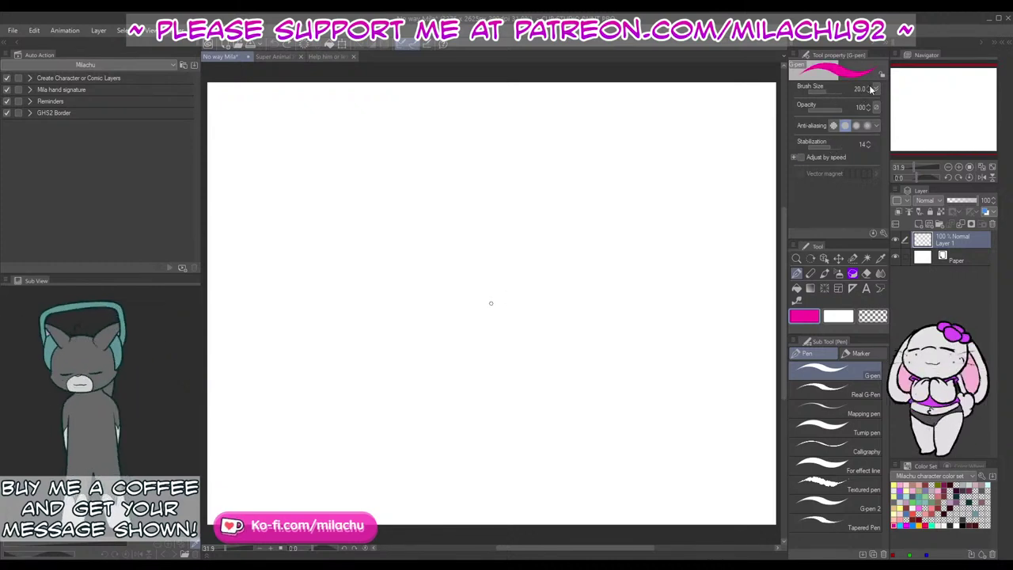
left_click(872, 87)
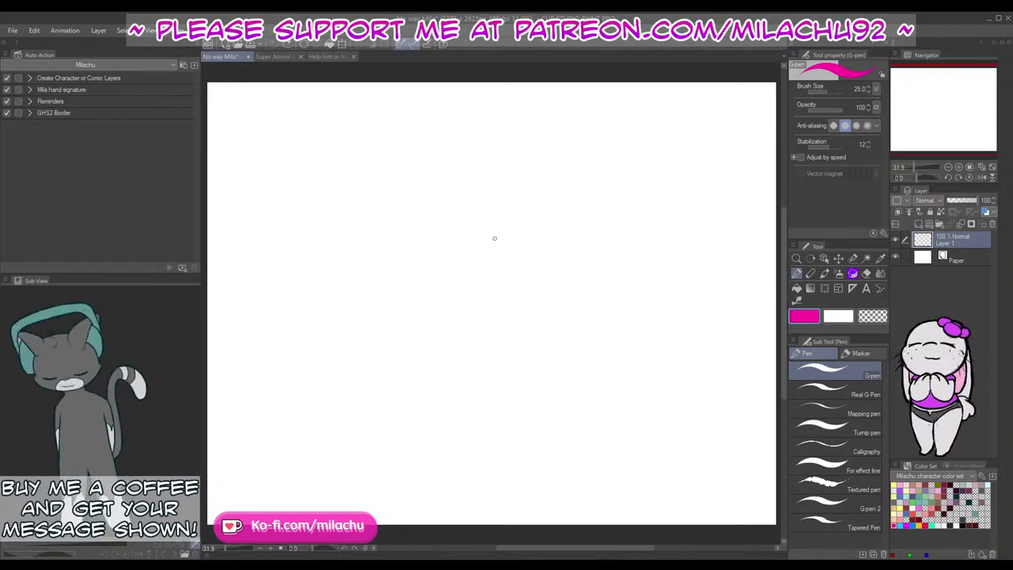
mouse_move(471, 230)
left_mouse_down()
mouse_move(541, 254)
mouse_move(448, 231)
left_mouse_up()
key("ctrl+z")
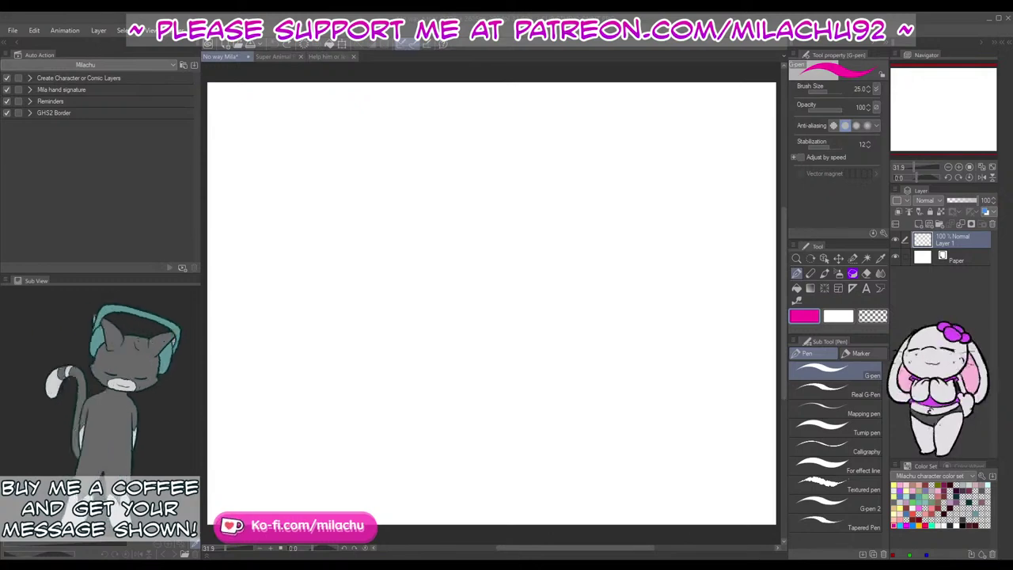
Step: Sketch an oval head near the canvas centre with crossed vertical and horizontal facial guidelines
left_click_drag(497, 262, 494, 280)
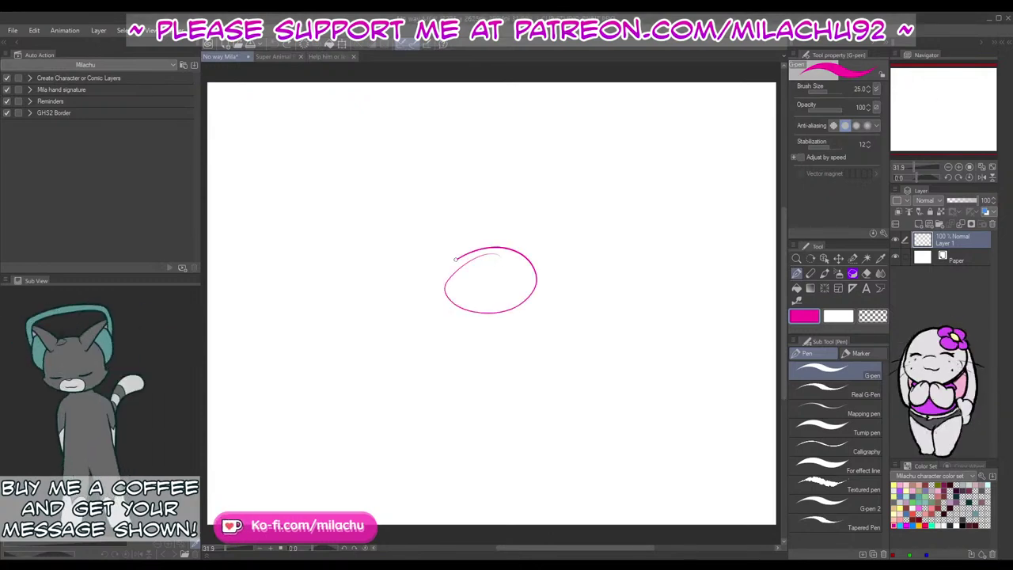
key("ctrl+z")
mouse_move(490, 242)
left_mouse_down()
mouse_move(475, 241)
mouse_move(433, 279)
left_mouse_up()
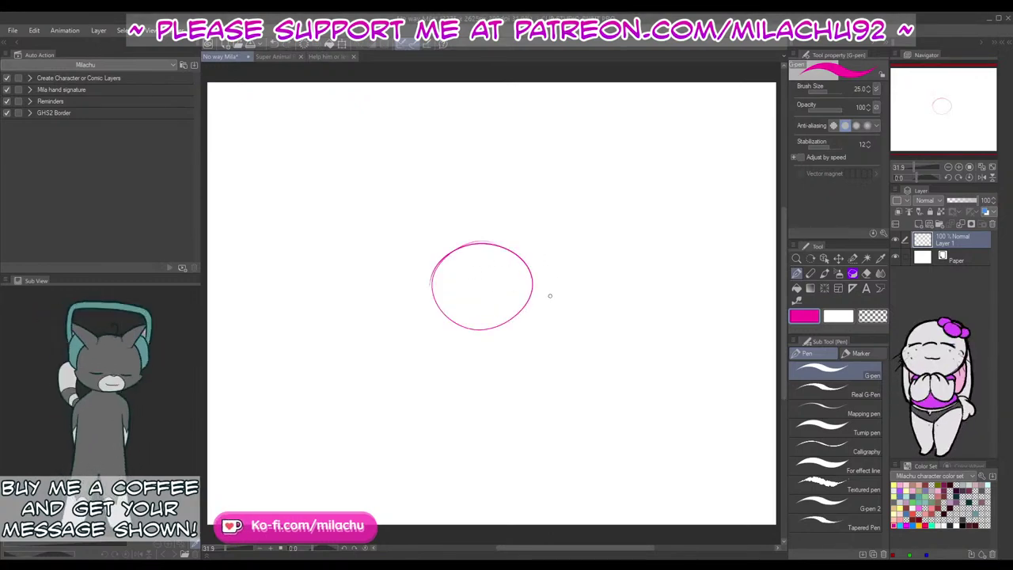
left_click_drag(511, 251, 527, 299)
left_click_drag(431, 278, 438, 315)
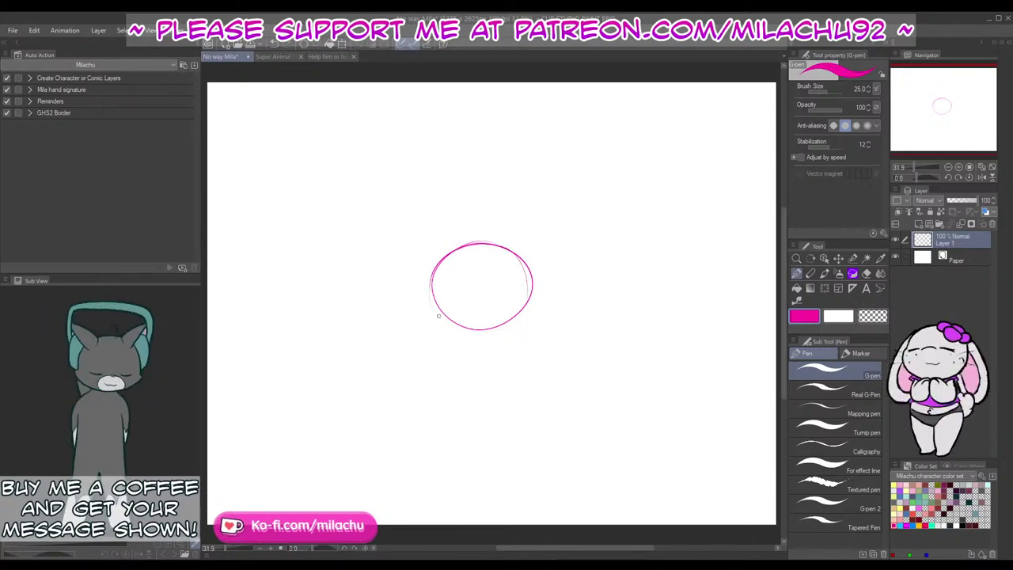
mouse_move(513, 320)
left_mouse_down()
mouse_move(531, 302)
mouse_move(479, 252)
mouse_move(474, 317)
left_mouse_up()
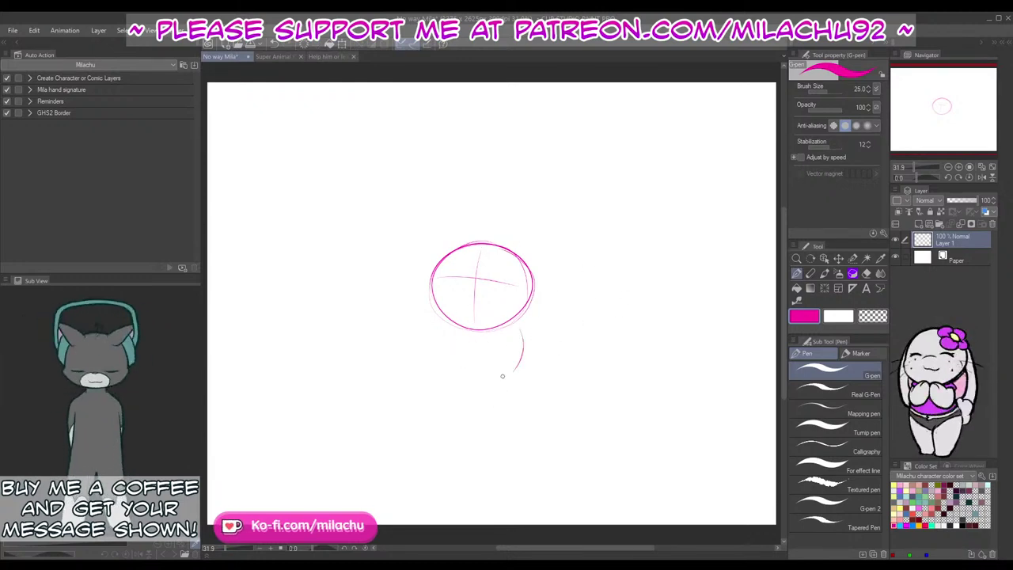
Step: Sketch the curved back line of the body beneath the head, redoing the stroke until it starts at the head's edge
key("ctrl+z")
left_click_drag(521, 323, 502, 396)
key("ctrl+z")
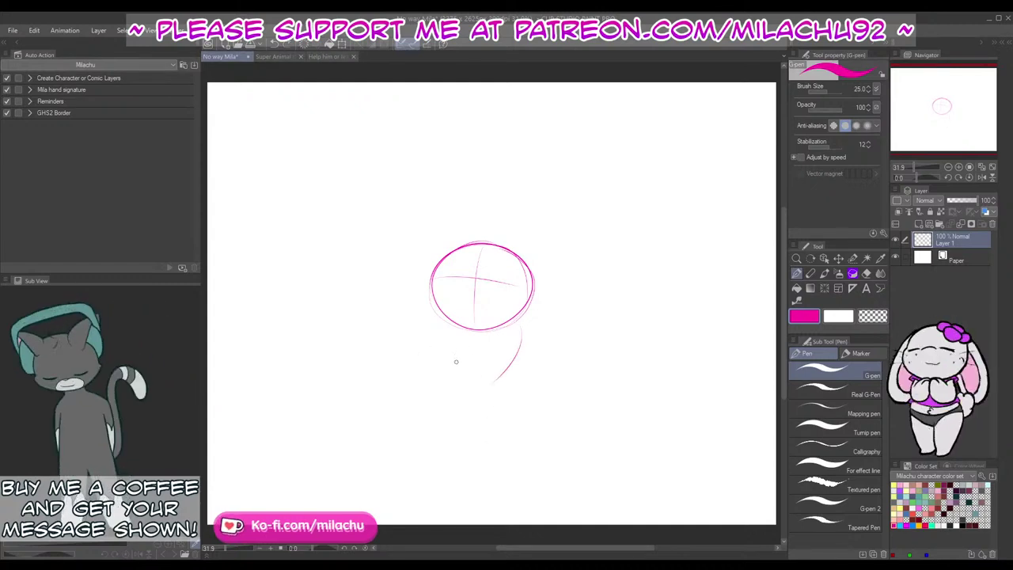
left_click_drag(448, 356, 455, 393)
key("ctrl+z")
key("ctrl+z")
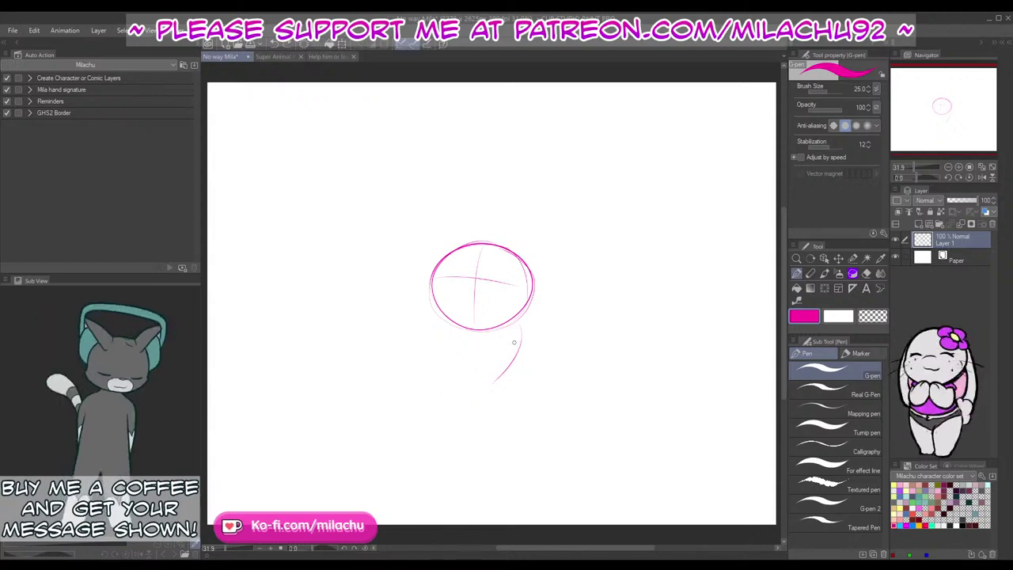
left_click_drag(519, 319, 500, 375)
key("ctrl+z")
key("ctrl+z")
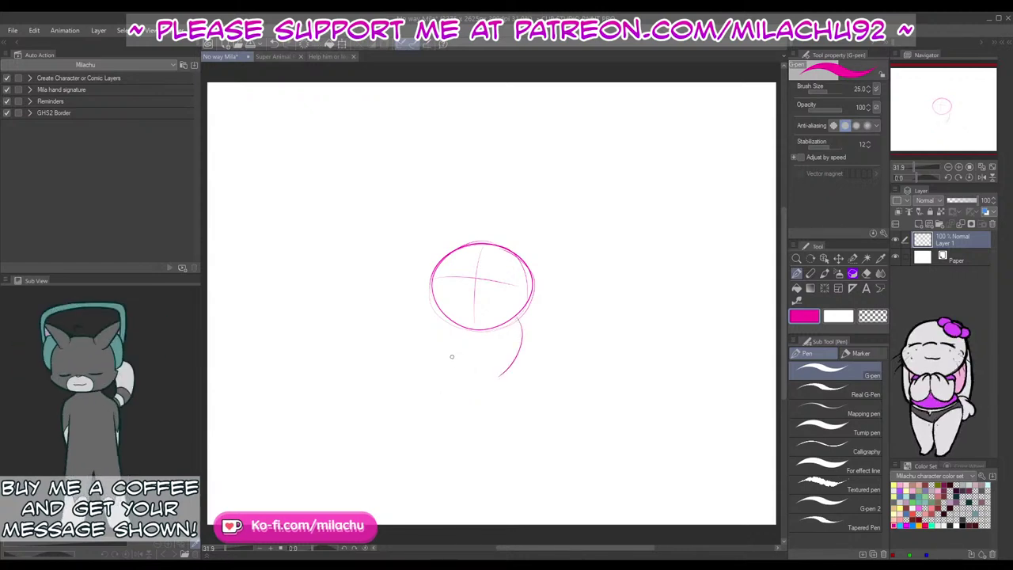
Step: Sketch the two rounded limbs in front of the body and reinforce the lower back curve
left_click_drag(459, 342, 454, 386)
key("ctrl+z")
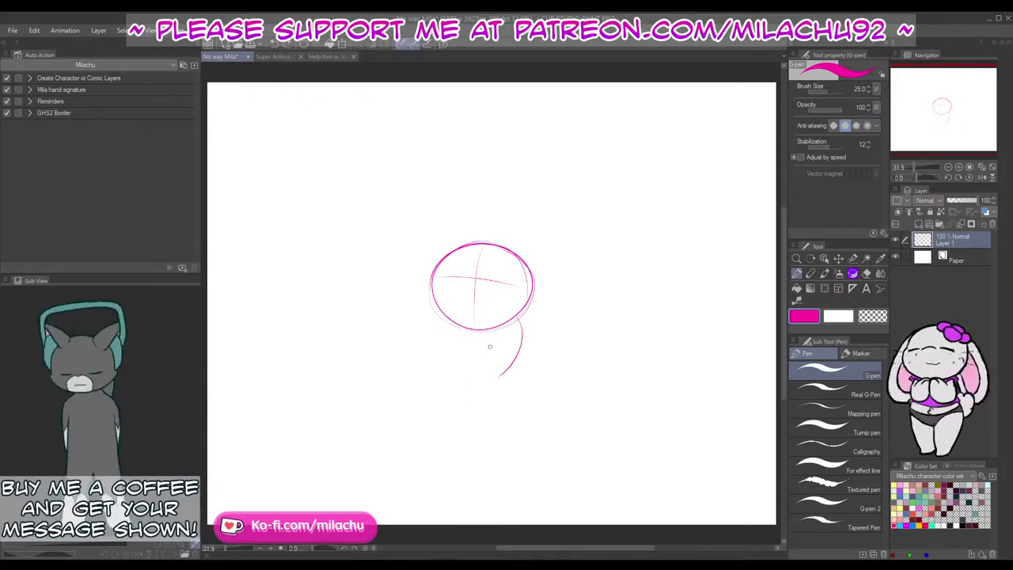
mouse_move(489, 346)
left_mouse_down()
mouse_move(469, 341)
mouse_move(450, 375)
left_mouse_up()
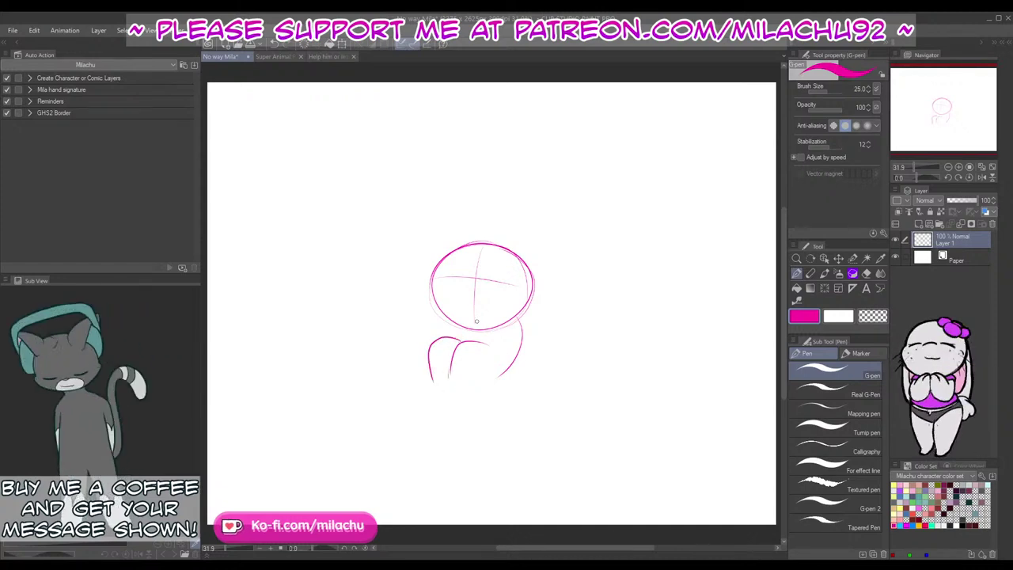
key("ctrl+z")
mouse_move(462, 340)
left_mouse_down()
mouse_move(442, 339)
mouse_move(425, 386)
mouse_move(465, 384)
left_mouse_up()
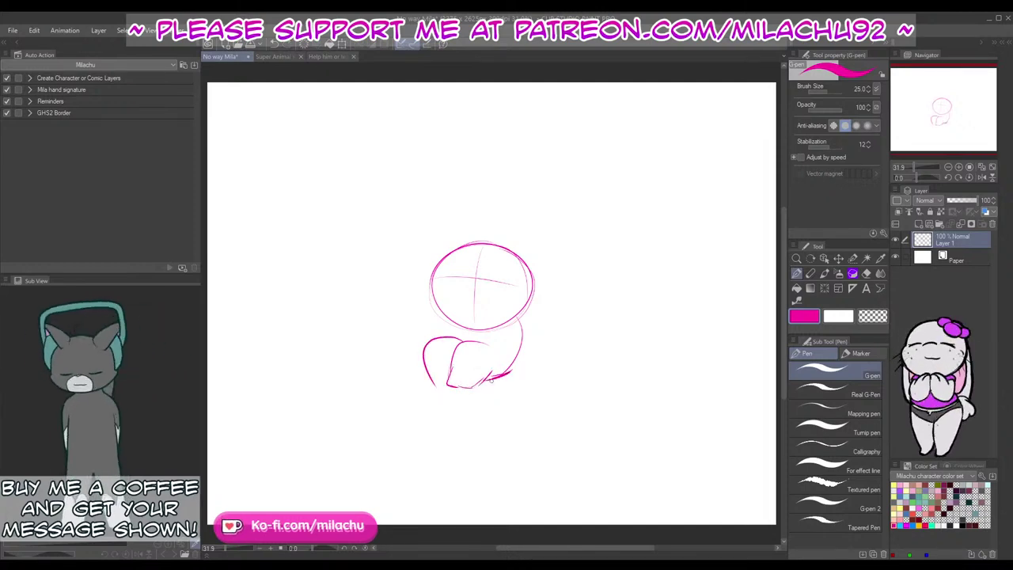
left_click_drag(520, 333, 511, 362)
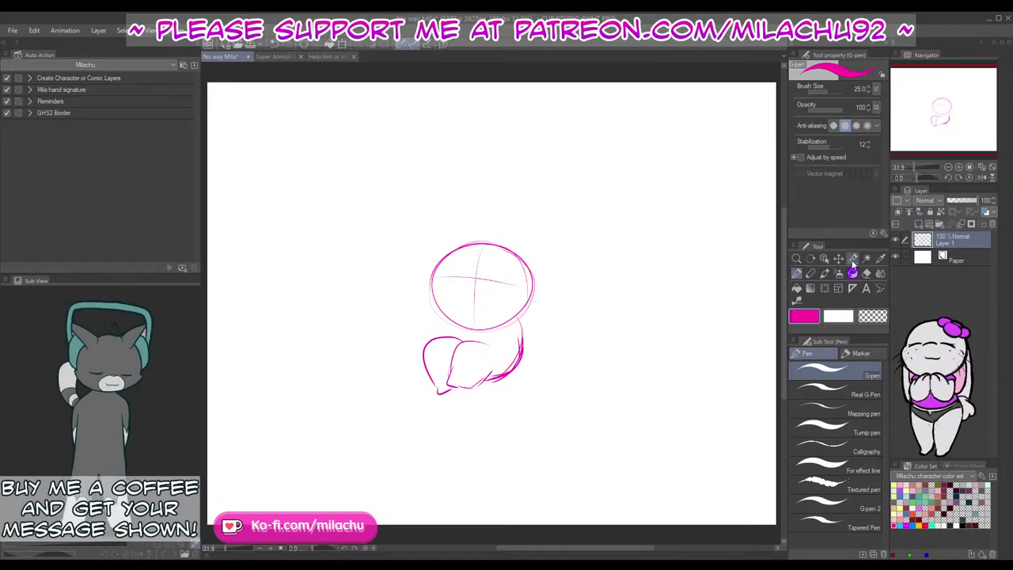
Step: Lasso the body sketch below the head, scale it up slightly, and deselect it
key("m")
mouse_move(513, 335)
left_mouse_down()
mouse_move(549, 346)
mouse_move(469, 417)
mouse_move(407, 354)
mouse_move(437, 333)
mouse_move(510, 337)
left_mouse_up()
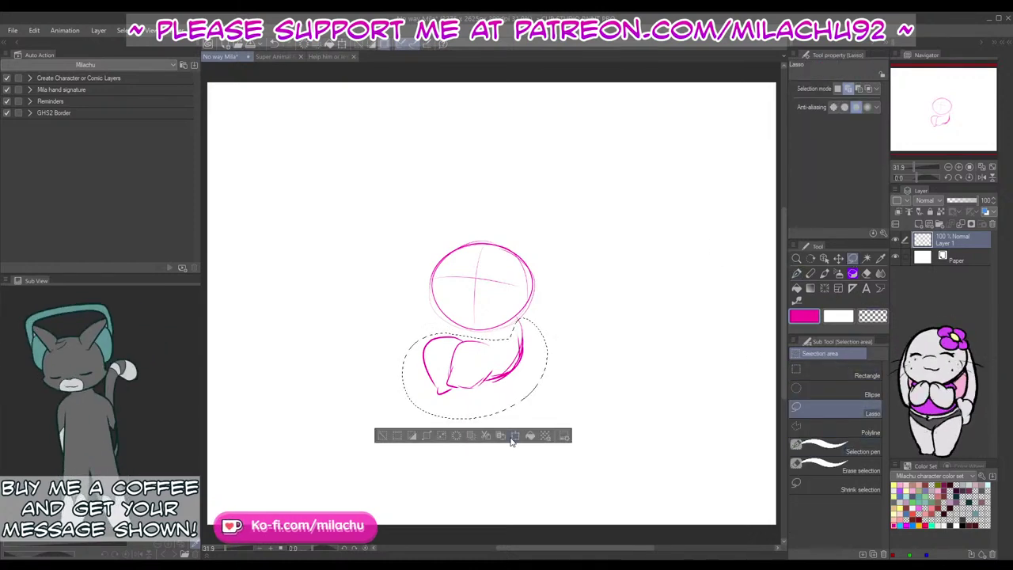
left_click(515, 436)
mouse_move(547, 419)
left_mouse_down()
mouse_move(557, 426)
mouse_move(525, 395)
mouse_move(514, 413)
left_mouse_up()
left_click(459, 441)
left_click(409, 440)
Step: Erase both facial guidelines and redraw them as curves, with the horizontal one lower on the face
key("e")
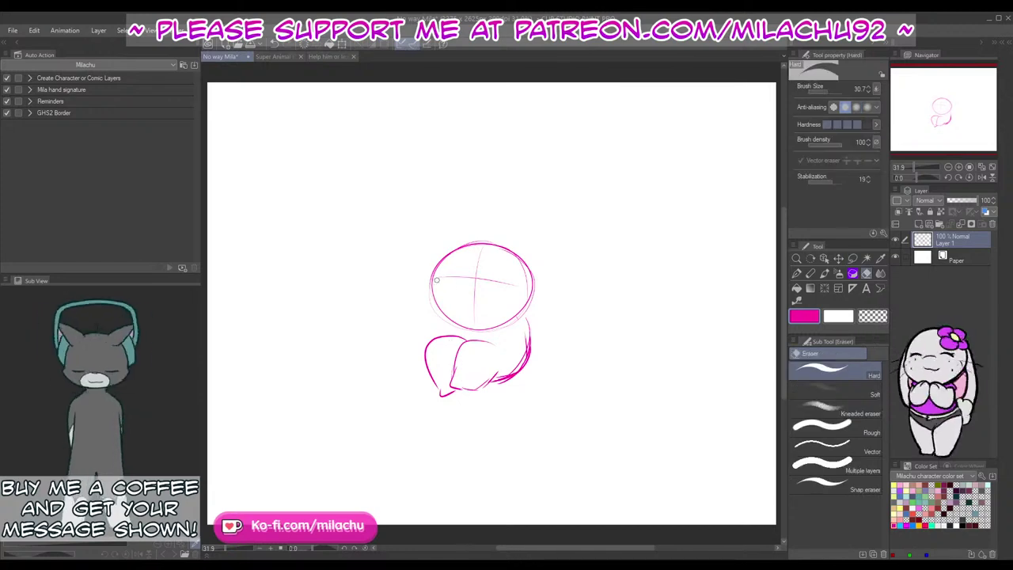
left_click(833, 92)
left_click_drag(437, 278, 511, 290)
key("p")
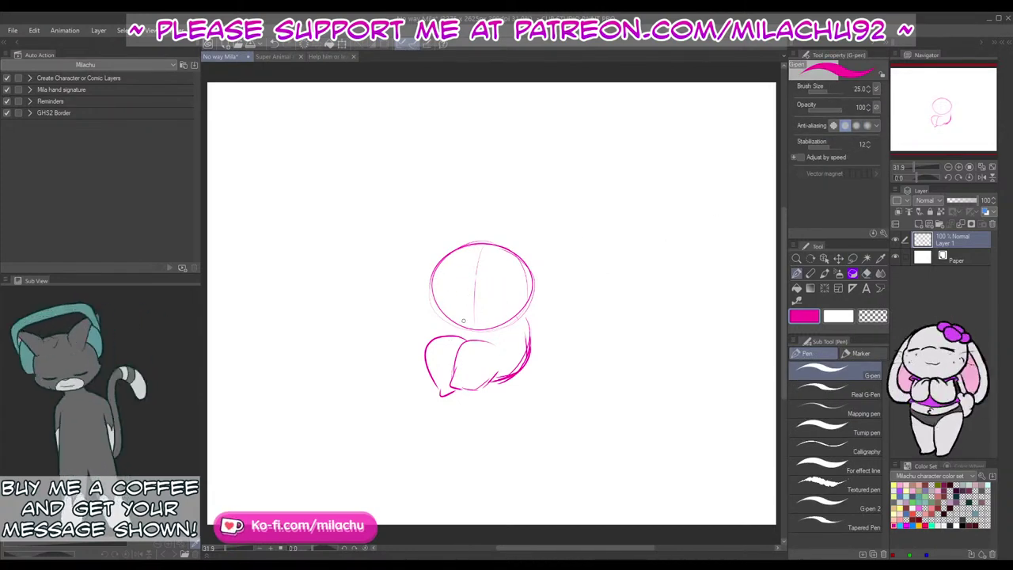
left_click_drag(444, 287, 519, 316)
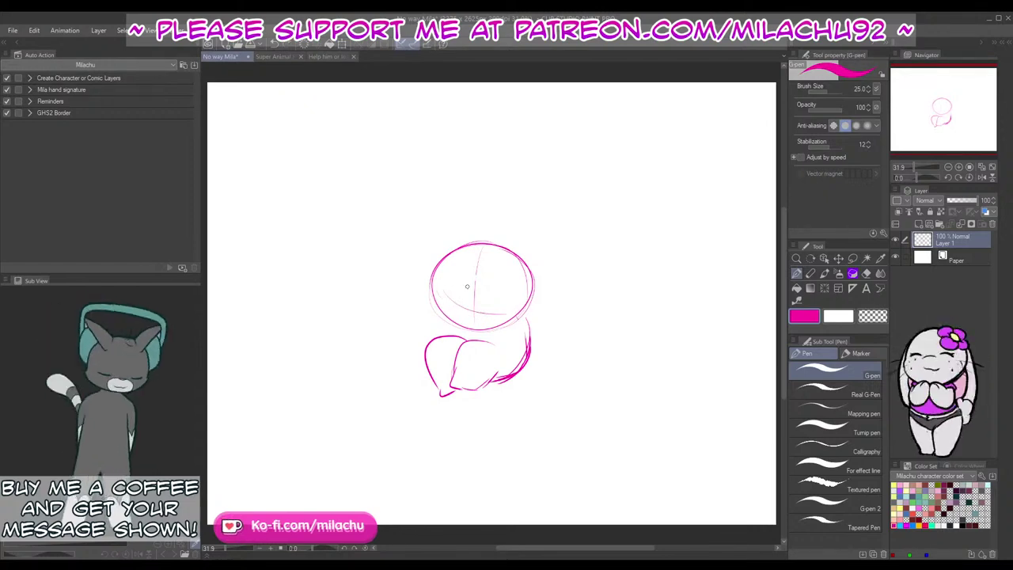
key("ctrl+z")
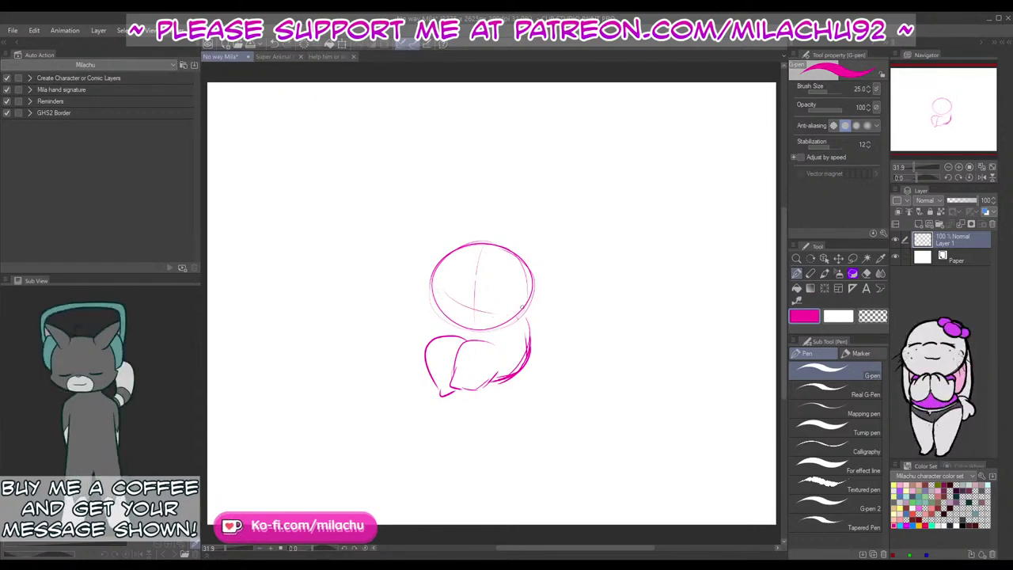
key("e")
left_click_drag(474, 315, 482, 253)
key("p")
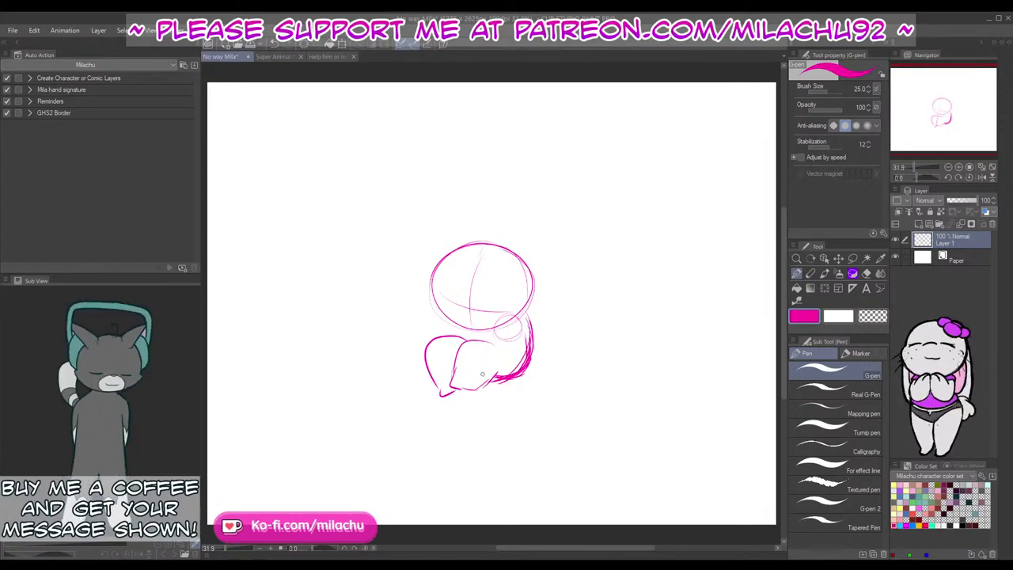
Step: Erase the far limb and resketch it longer, hanging below the near limb, and darken the near limb's outline
key("e")
mouse_move(465, 339)
left_mouse_down()
mouse_move(428, 356)
mouse_move(440, 393)
mouse_move(436, 385)
mouse_move(448, 380)
left_mouse_up()
key("p")
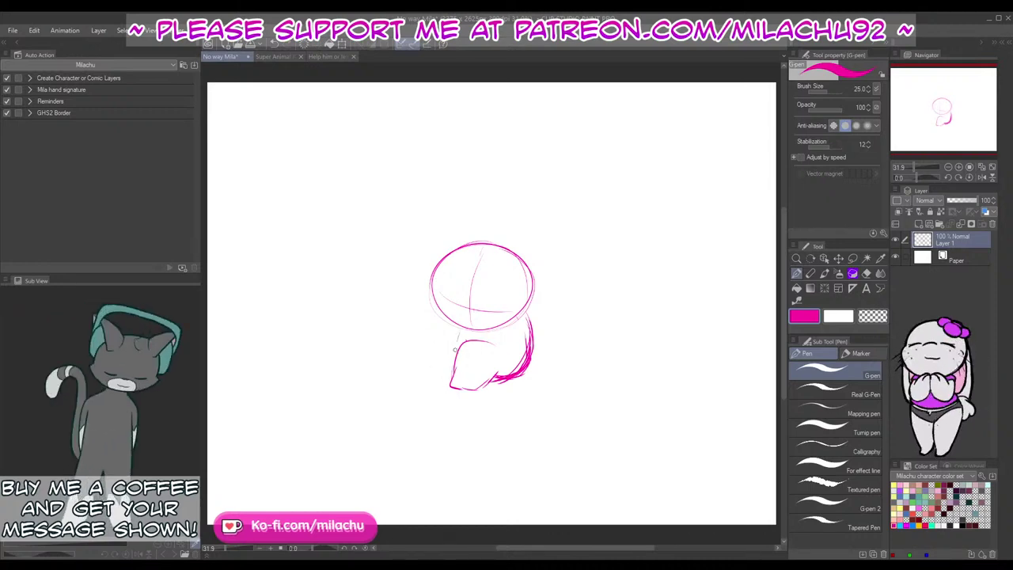
mouse_move(444, 402)
left_mouse_down()
mouse_move(450, 421)
mouse_move(472, 406)
left_mouse_up()
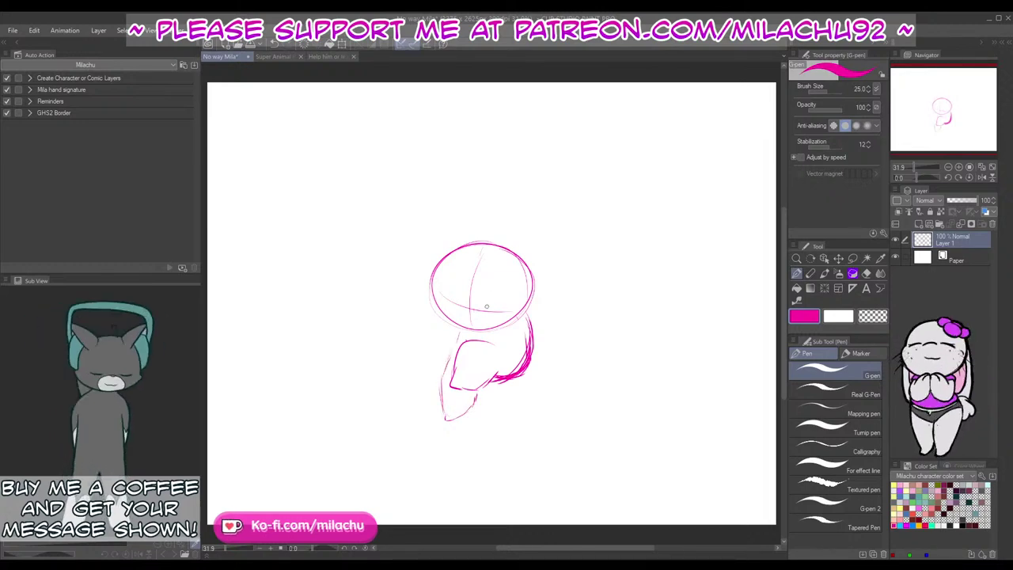
left_click_drag(456, 343, 448, 385)
mouse_move(495, 349)
left_mouse_down()
mouse_move(471, 339)
mouse_move(456, 360)
left_mouse_up()
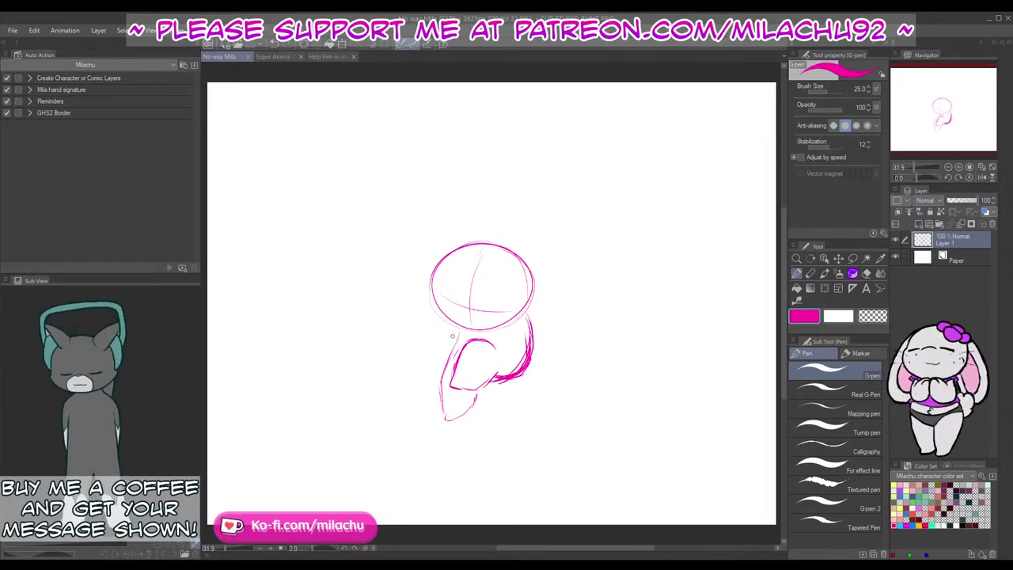
left_click_drag(459, 326, 452, 352)
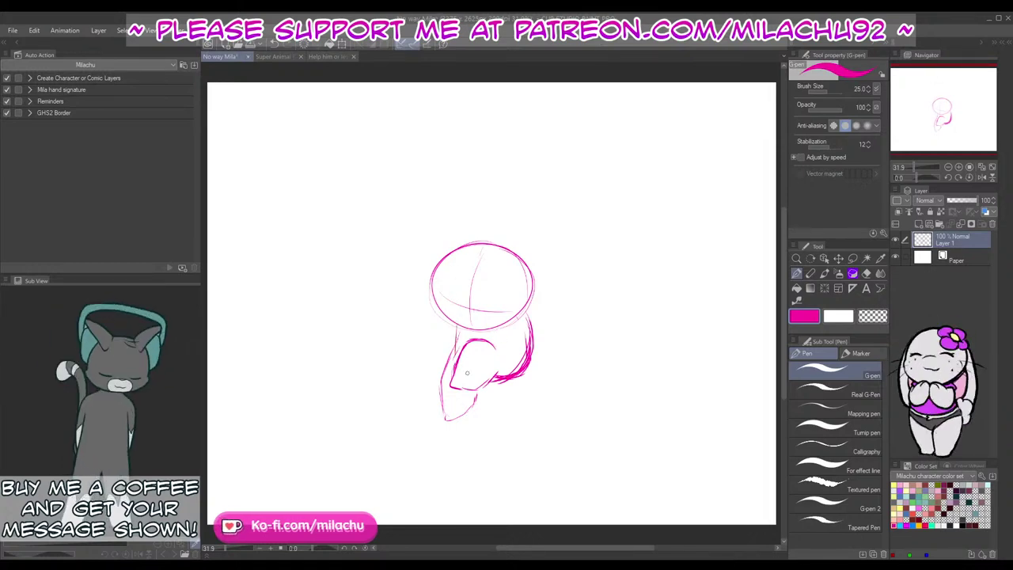
Step: Generate the drawing's layer set with the Create Character or Comic Layers auto action
left_click(919, 223)
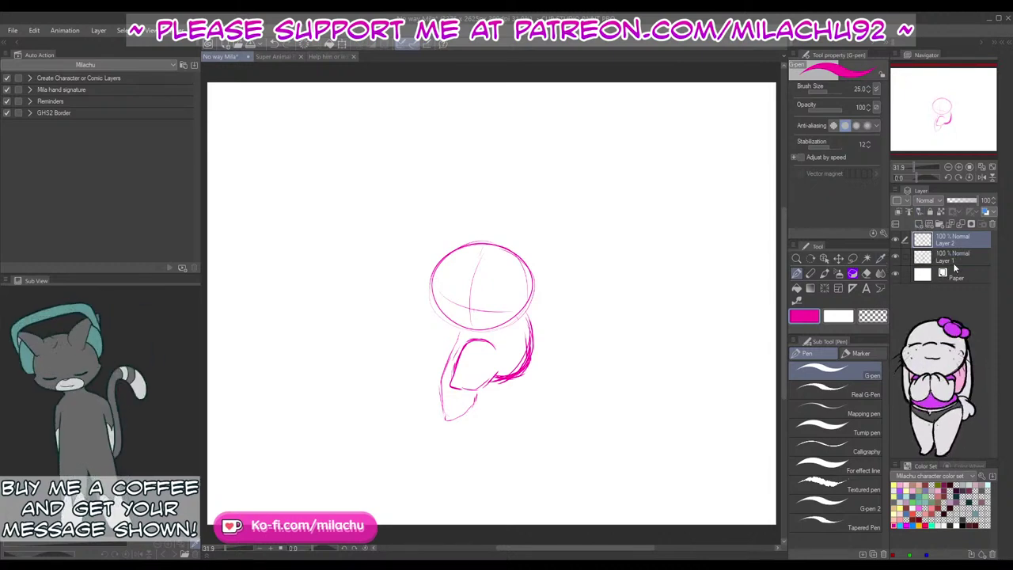
key("ctrl+z")
left_click(106, 79)
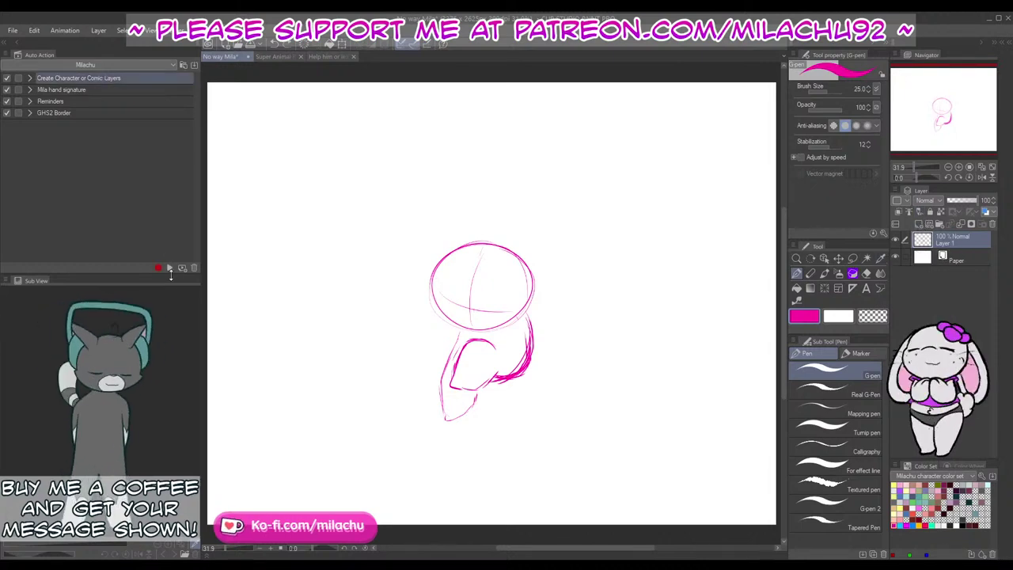
left_click(169, 268)
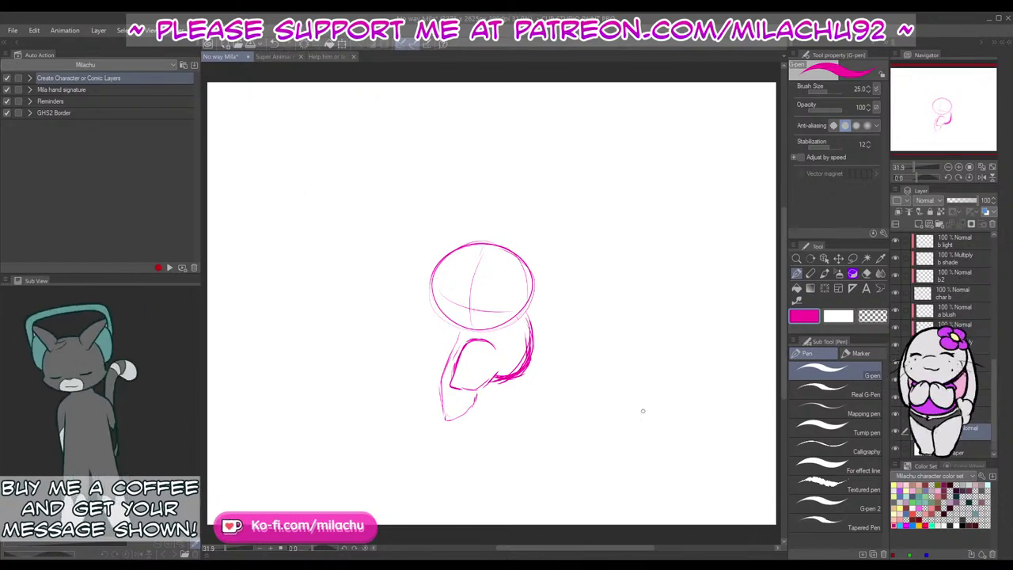
Step: Add a new layer at 33% opacity and sketch a straight vertical umbrella shaft from above the head down across the body
left_click(918, 224)
left_click_drag(961, 201, 951, 203)
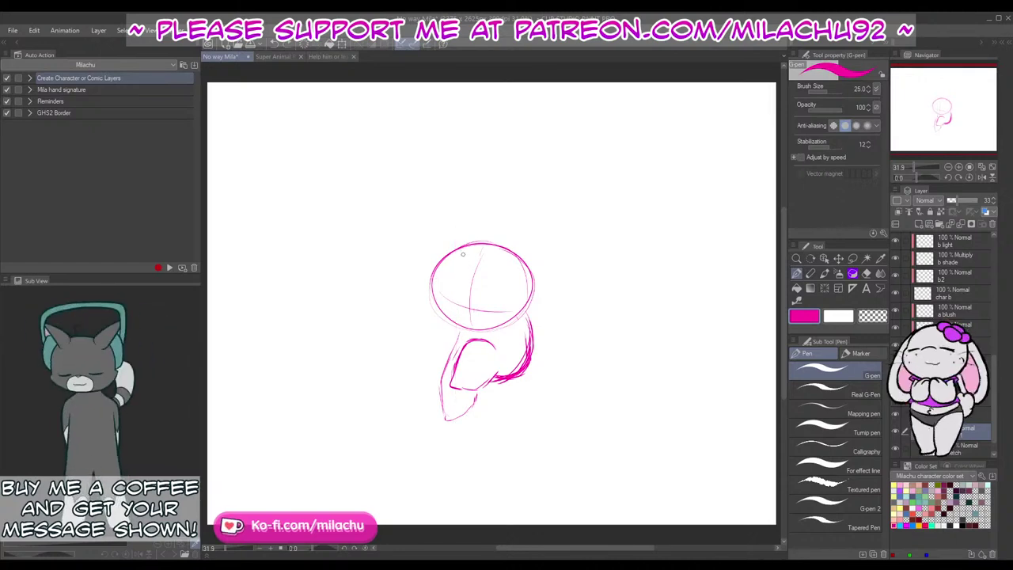
mouse_move(463, 251)
left_mouse_down()
mouse_move(467, 438)
mouse_move(459, 340)
mouse_move(463, 421)
left_mouse_up()
key("ctrl+z")
key("ctrl+z")
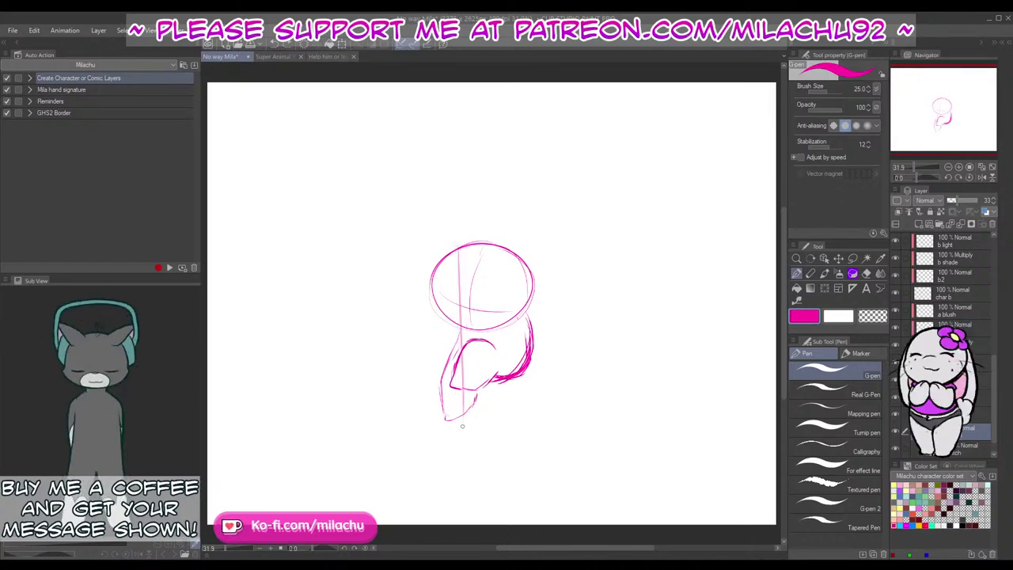
key("ctrl+z")
left_click_drag(459, 241, 460, 438)
key("ctrl+z")
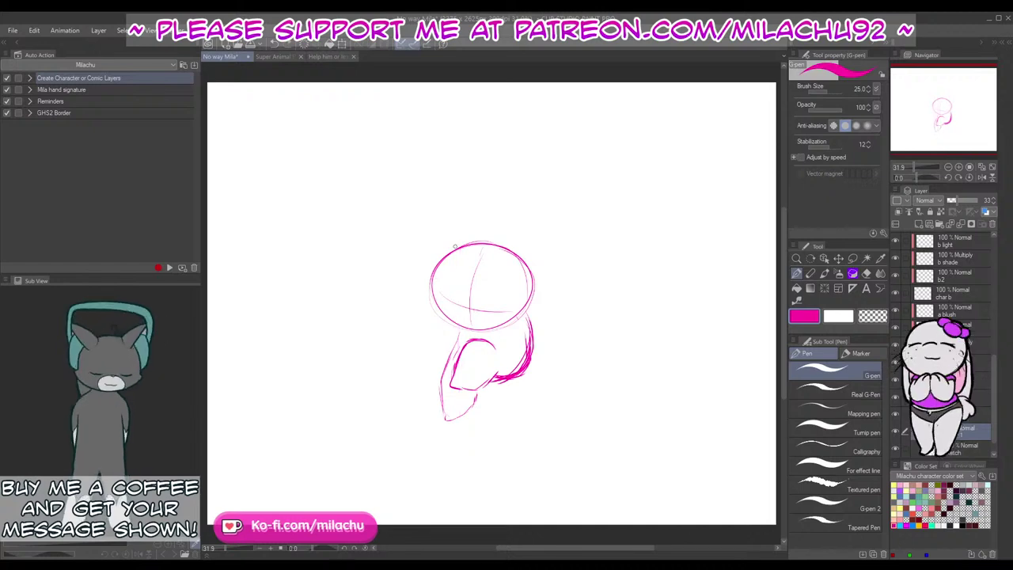
left_click_drag(458, 235, 461, 392)
key("ctrl+z")
left_click_drag(461, 229, 463, 392)
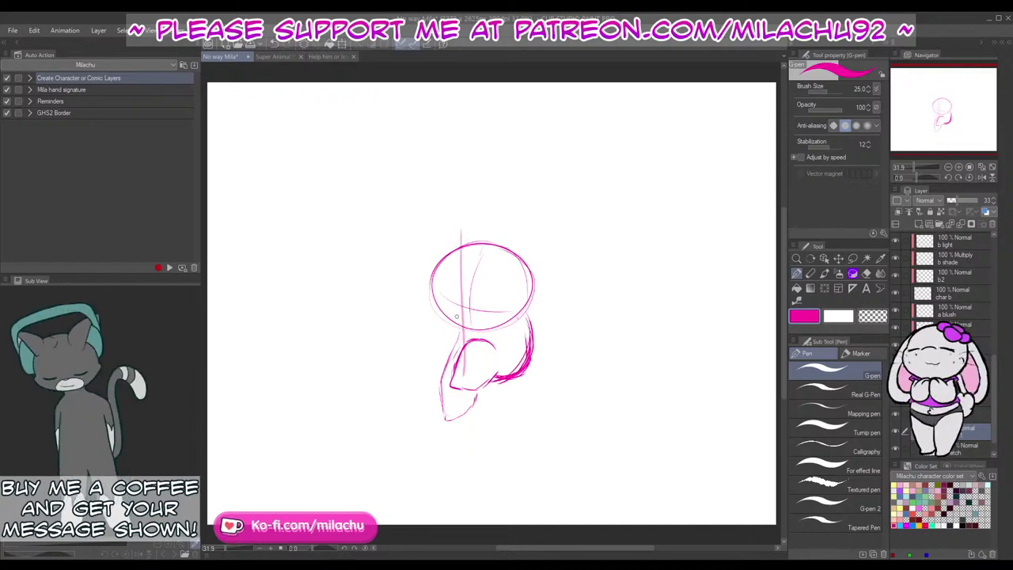
Step: Sketch the umbrella's flat canopy edge and wide dome above the head, and curve the shaft's lower end into a hooked handle
left_click_drag(386, 232, 559, 234)
key("ctrl+z")
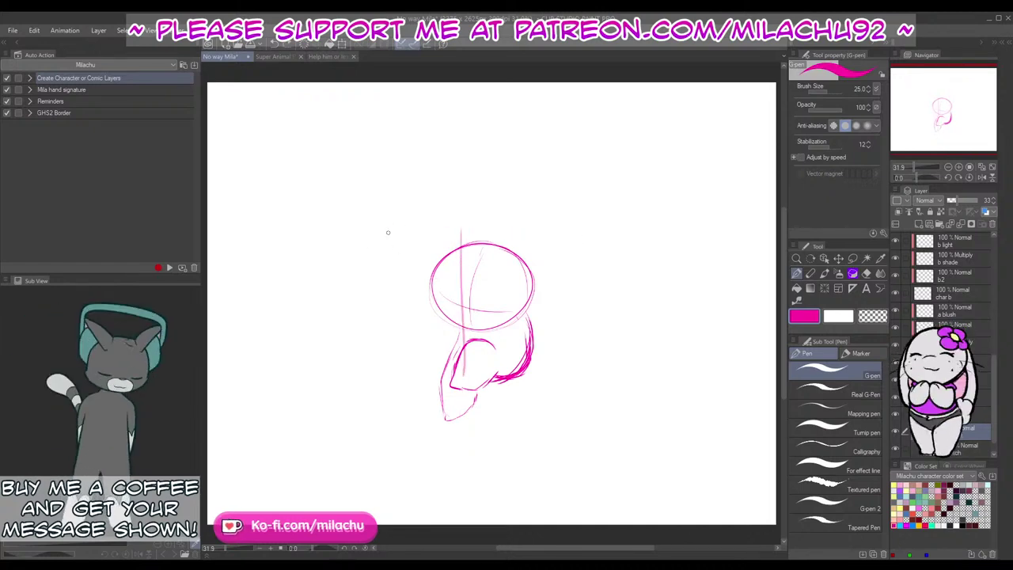
mouse_move(348, 233)
left_mouse_down()
mouse_move(597, 229)
mouse_move(514, 232)
mouse_move(569, 232)
mouse_move(540, 158)
mouse_move(420, 128)
mouse_move(341, 232)
left_mouse_up()
key("ctrl+z")
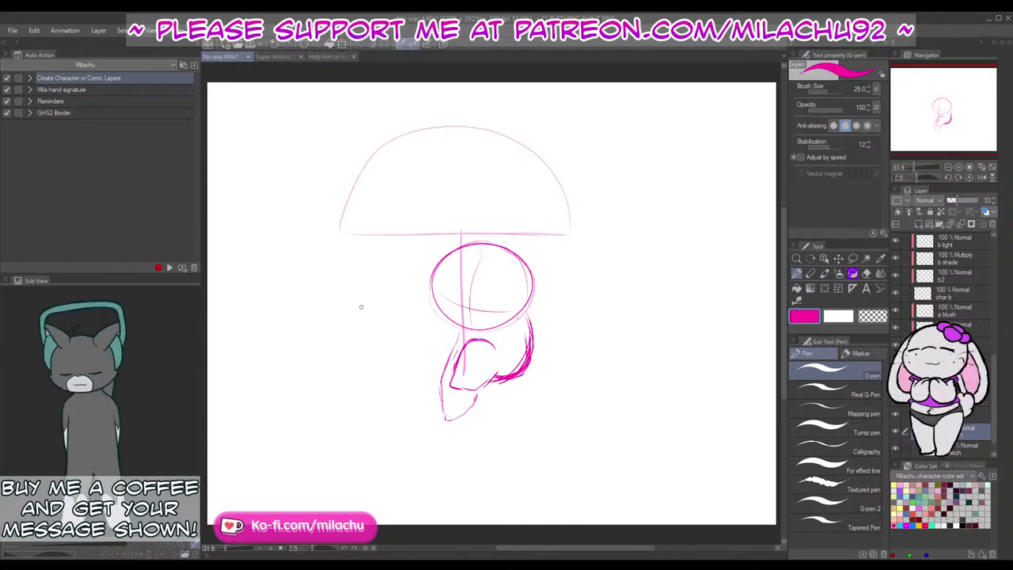
key("ctrl+z")
mouse_move(570, 226)
left_mouse_down()
mouse_move(499, 149)
mouse_move(357, 194)
left_mouse_up()
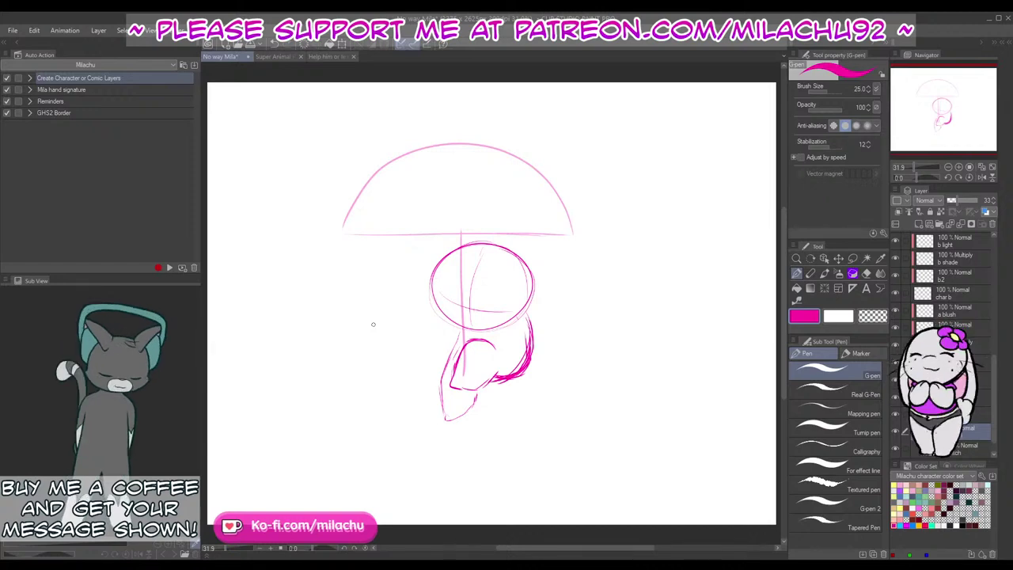
mouse_move(464, 364)
left_mouse_down()
mouse_move(458, 404)
mouse_move(433, 386)
left_mouse_up()
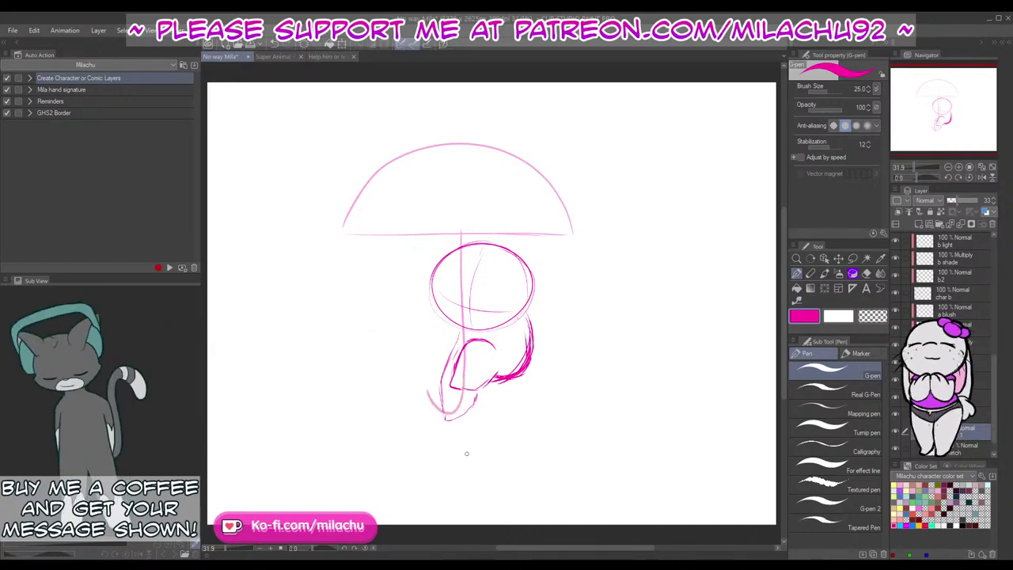
Step: On the character's sketch layer, draw two oval eyes along the horizontal facial guideline
left_click(959, 452)
left_click_drag(913, 167, 916, 165)
left_click_drag(566, 336, 573, 342)
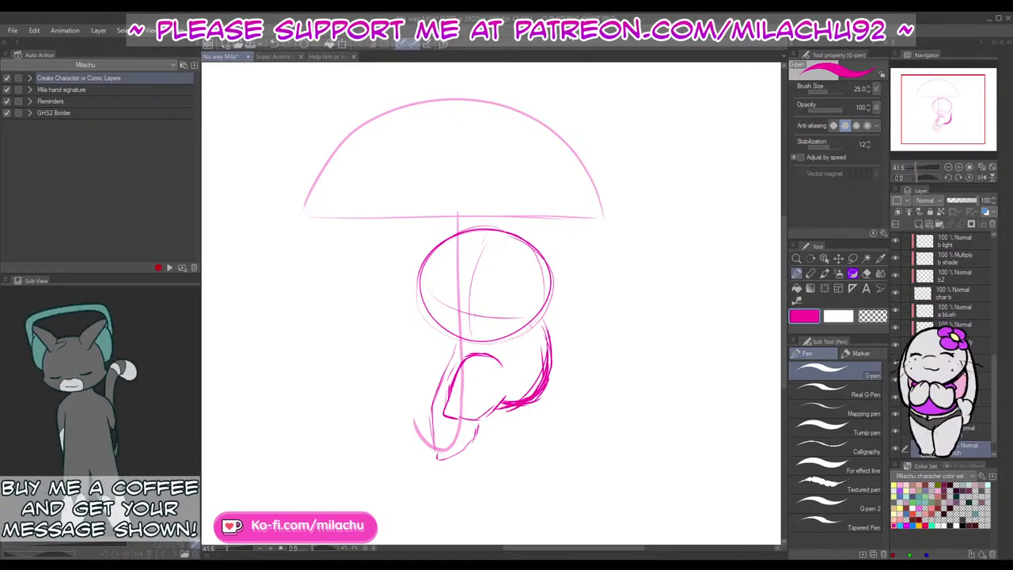
left_click_drag(511, 393, 539, 473)
key("ctrl+z")
mouse_move(581, 427)
left_mouse_down()
mouse_move(592, 446)
mouse_move(616, 436)
left_mouse_up()
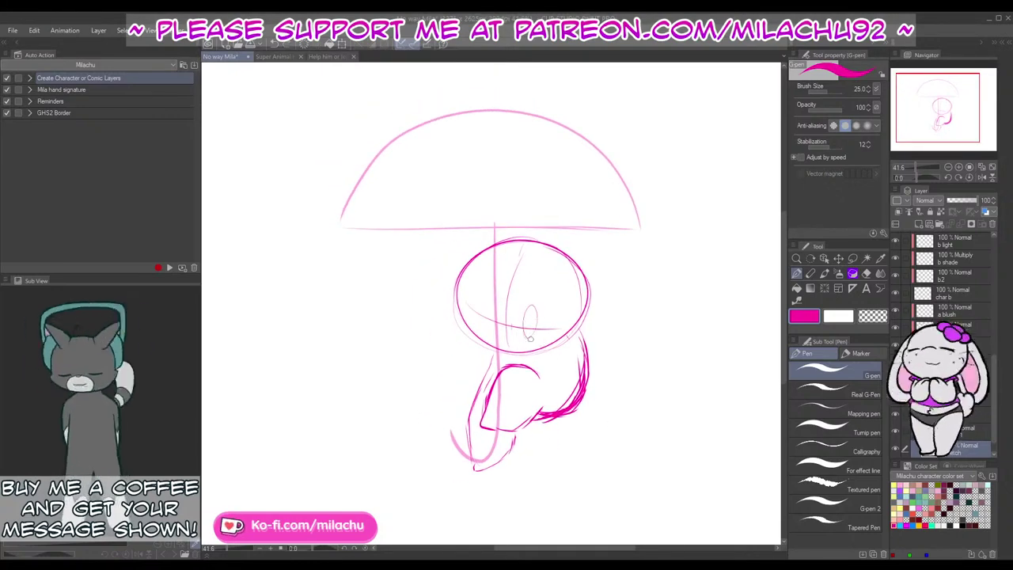
mouse_move(522, 322)
left_mouse_down()
mouse_move(538, 331)
mouse_move(525, 330)
mouse_move(543, 321)
mouse_move(521, 330)
left_mouse_up()
key("ctrl+z")
key("ctrl+z")
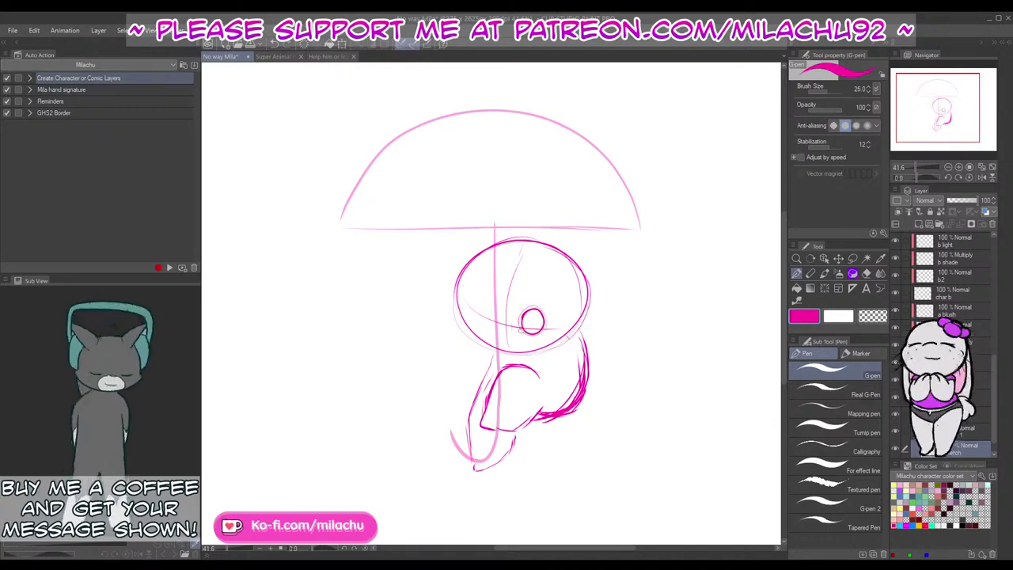
mouse_move(478, 298)
left_mouse_down()
mouse_move(472, 310)
mouse_move(483, 315)
left_mouse_up()
key("ctrl+z")
mouse_move(480, 295)
left_mouse_down()
mouse_move(472, 310)
mouse_move(478, 293)
left_mouse_up()
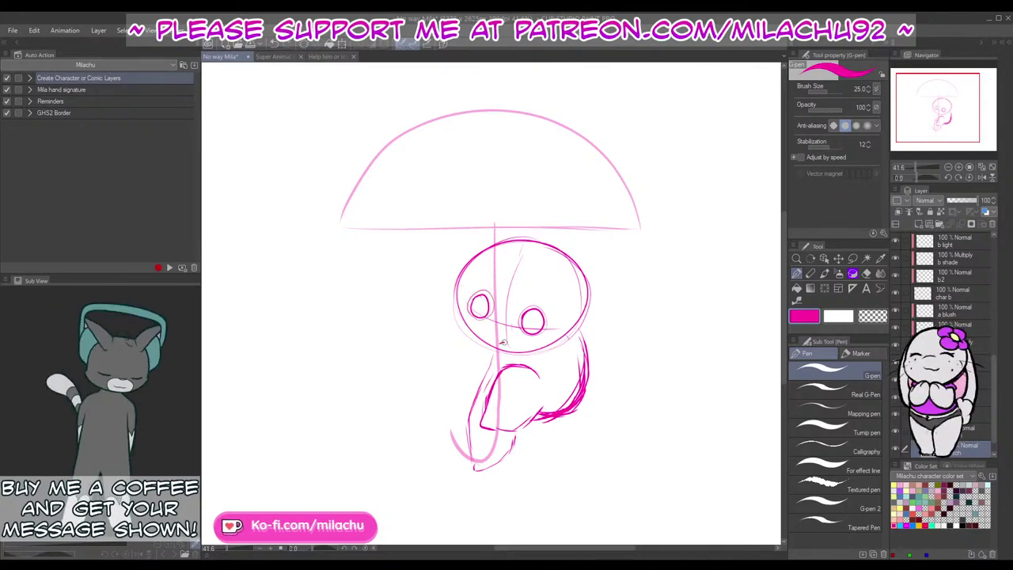
Step: Sketch a small frowning mouth and add lower eye marks and short worried eyebrows to the face
left_click_drag(498, 343, 549, 333)
key("ctrl+z")
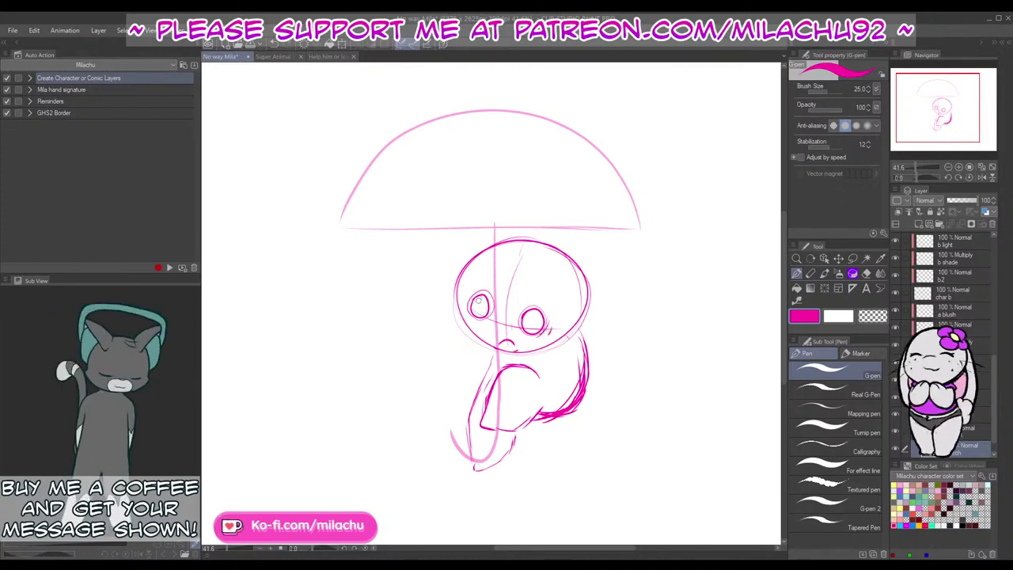
left_click_drag(488, 314, 470, 312)
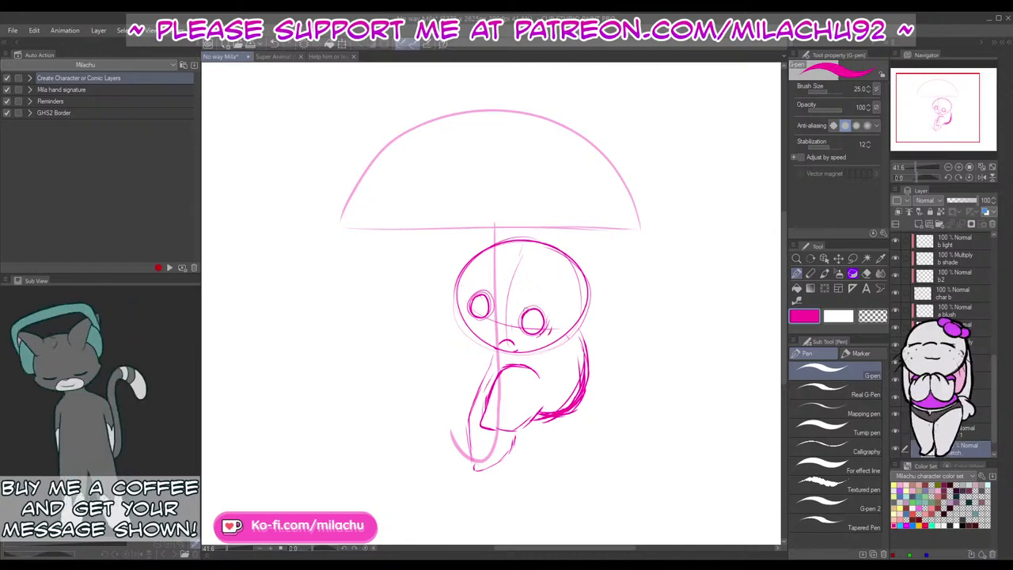
left_click_drag(529, 290, 539, 300)
left_click_drag(491, 278, 482, 284)
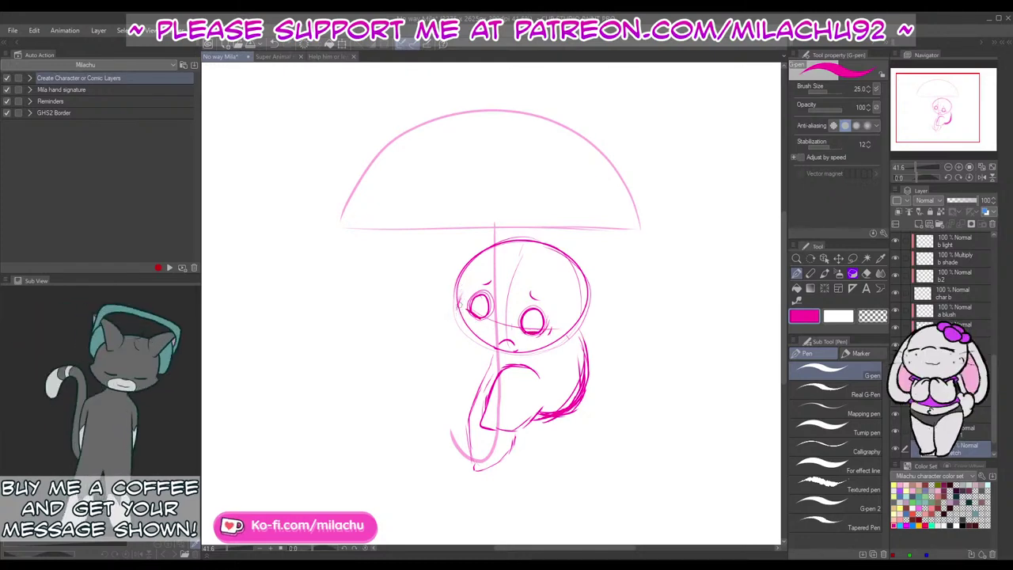
Step: Strengthen and clean up the head outline around the cheeks and chin, and narrow the frowning mouth
mouse_move(458, 303)
left_mouse_down()
mouse_move(459, 330)
mouse_move(491, 349)
left_mouse_up()
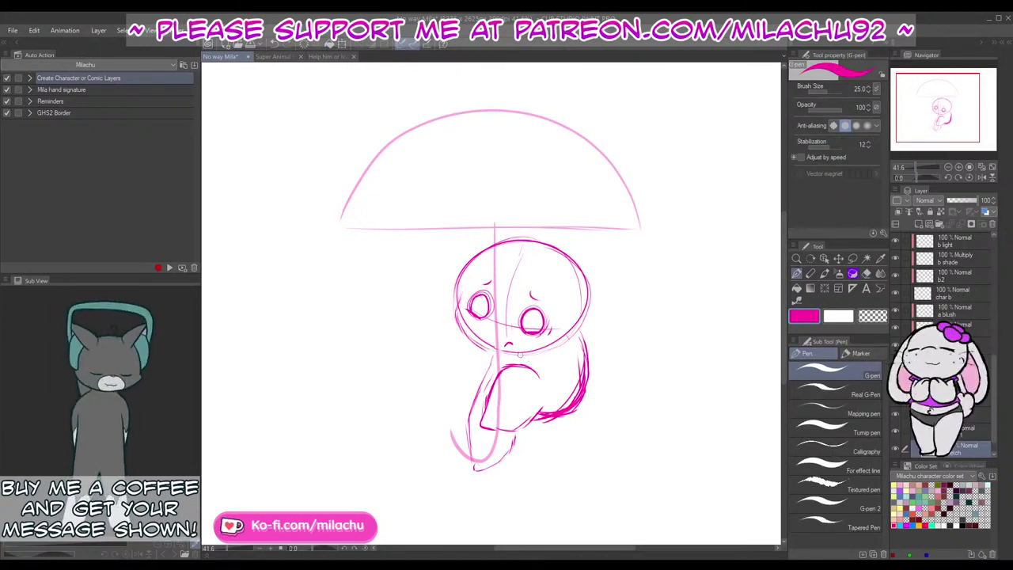
left_click_drag(504, 347, 511, 344)
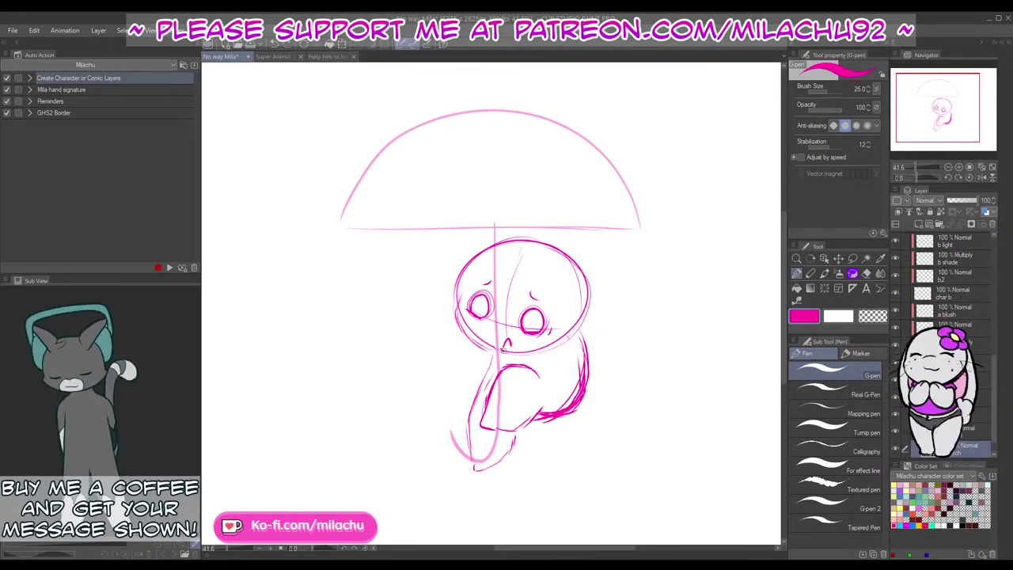
mouse_move(463, 292)
left_mouse_down()
mouse_move(470, 259)
mouse_move(497, 247)
mouse_move(455, 307)
mouse_move(478, 345)
mouse_move(498, 353)
mouse_move(579, 337)
mouse_move(586, 274)
mouse_move(576, 332)
mouse_move(555, 348)
left_mouse_up()
left_click_drag(570, 341, 553, 339)
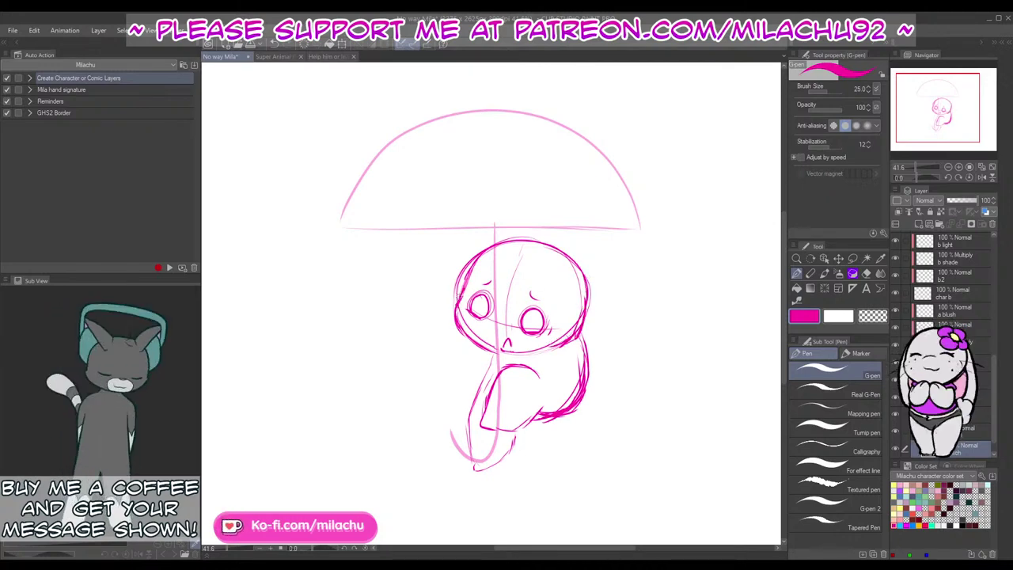
mouse_move(458, 302)
left_mouse_down()
mouse_move(464, 276)
mouse_move(482, 266)
mouse_move(466, 285)
mouse_move(483, 299)
mouse_move(510, 296)
mouse_move(453, 285)
mouse_move(468, 253)
left_mouse_up()
key("e")
key("p")
key("e")
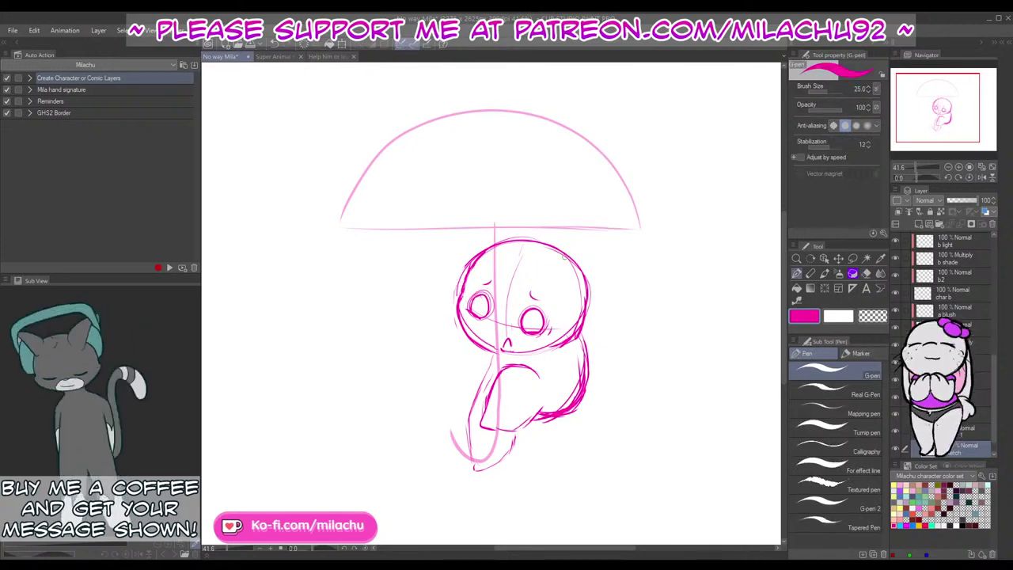
key("p")
Step: Sketch a round-petalled flower on the near side of the head and a fluffy tail beneath the body
mouse_move(565, 262)
left_mouse_down()
mouse_move(555, 283)
mouse_move(577, 269)
mouse_move(541, 282)
mouse_move(570, 277)
mouse_move(546, 269)
mouse_move(584, 279)
left_mouse_up()
left_click_drag(611, 343, 600, 321)
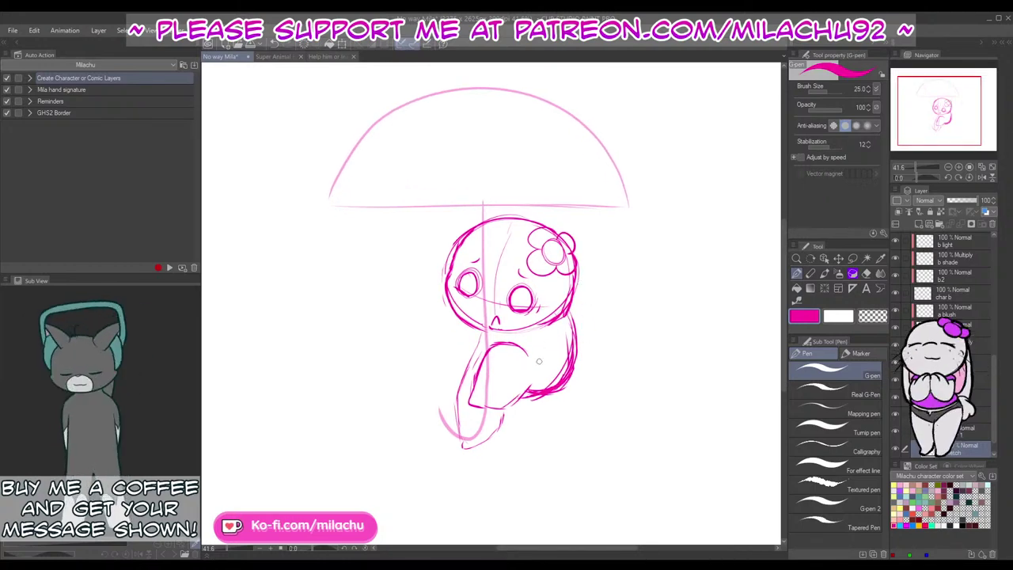
mouse_move(564, 388)
left_mouse_down()
mouse_move(538, 430)
mouse_move(514, 425)
mouse_move(512, 404)
mouse_move(540, 429)
mouse_move(578, 414)
mouse_move(574, 387)
left_mouse_up()
key("ctrl+z")
key("ctrl+z")
mouse_move(515, 404)
left_mouse_down()
mouse_move(525, 429)
mouse_move(552, 440)
mouse_move(525, 431)
mouse_move(575, 426)
mouse_move(568, 388)
mouse_move(543, 432)
mouse_move(577, 404)
mouse_move(573, 388)
left_mouse_up()
key("ctrl+z")
key("ctrl+z")
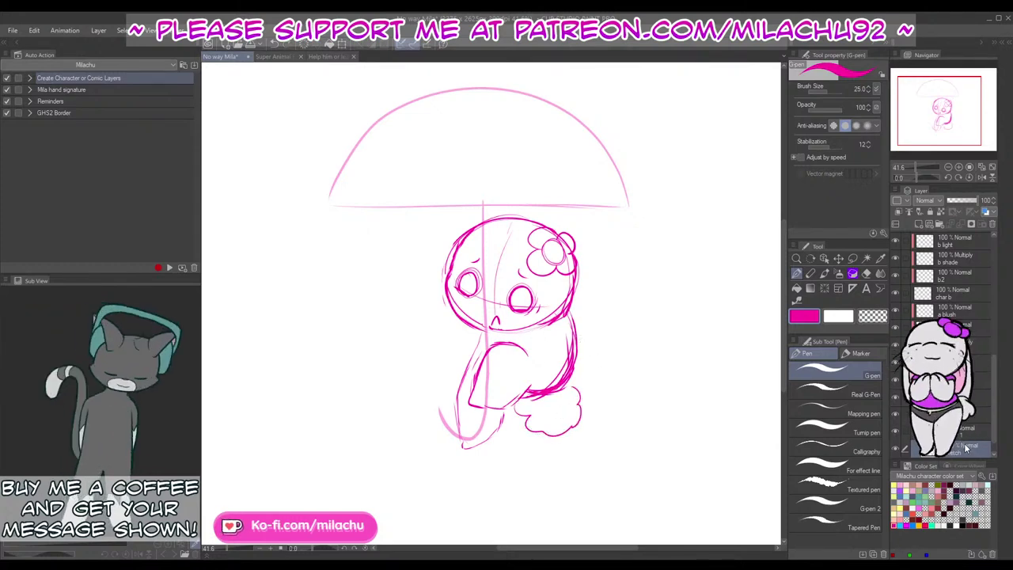
Step: Duplicate the character's sketch layer and hide the original
key("ctrl+c")
key("ctrl+v")
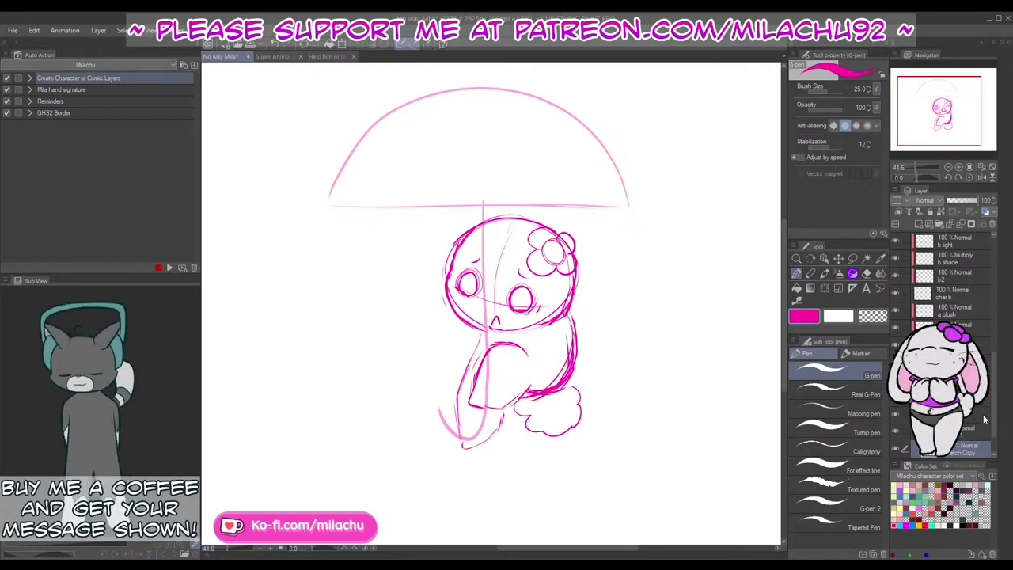
left_click(895, 449)
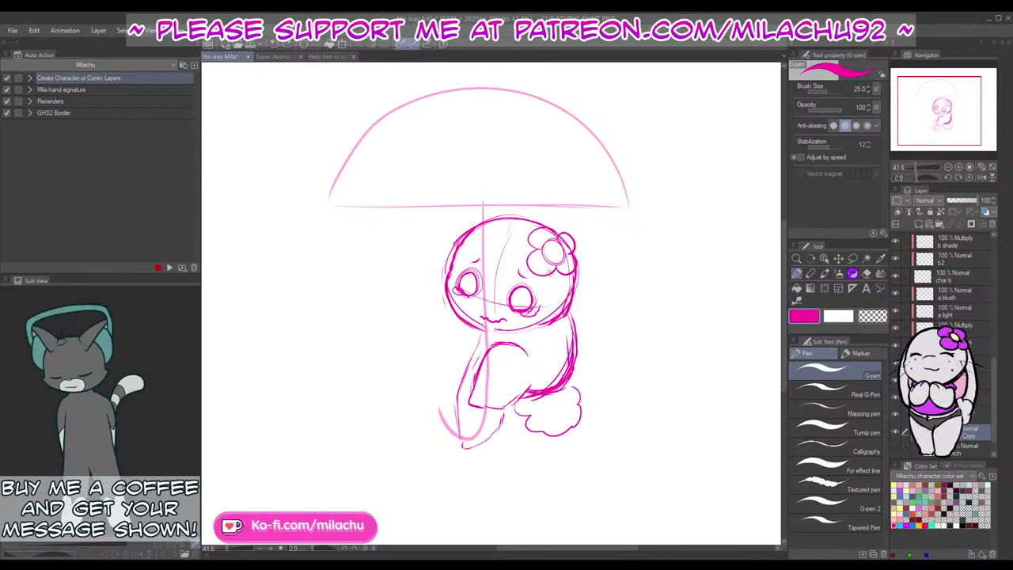
Step: Sketch two long ears drooping down either side of the head, with the near ear starting beside the flower
left_click_drag(580, 264, 589, 372)
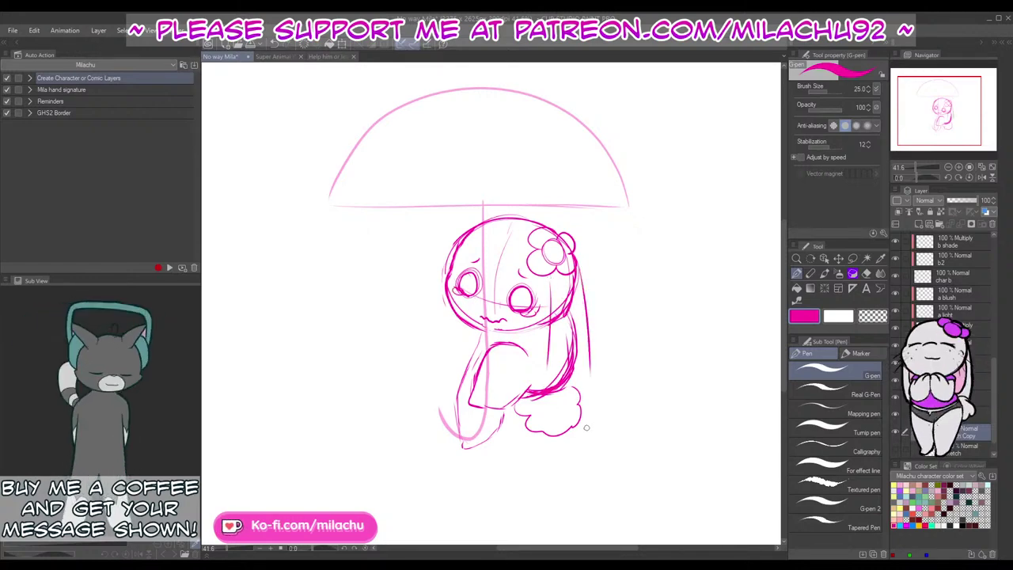
key("ctrl+z")
left_click_drag(579, 264, 598, 378)
key("ctrl+z")
left_click_drag(575, 254, 601, 385)
key("ctrl+z")
mouse_move(545, 363)
left_mouse_down()
mouse_move(557, 384)
mouse_move(591, 391)
mouse_move(603, 374)
left_mouse_up()
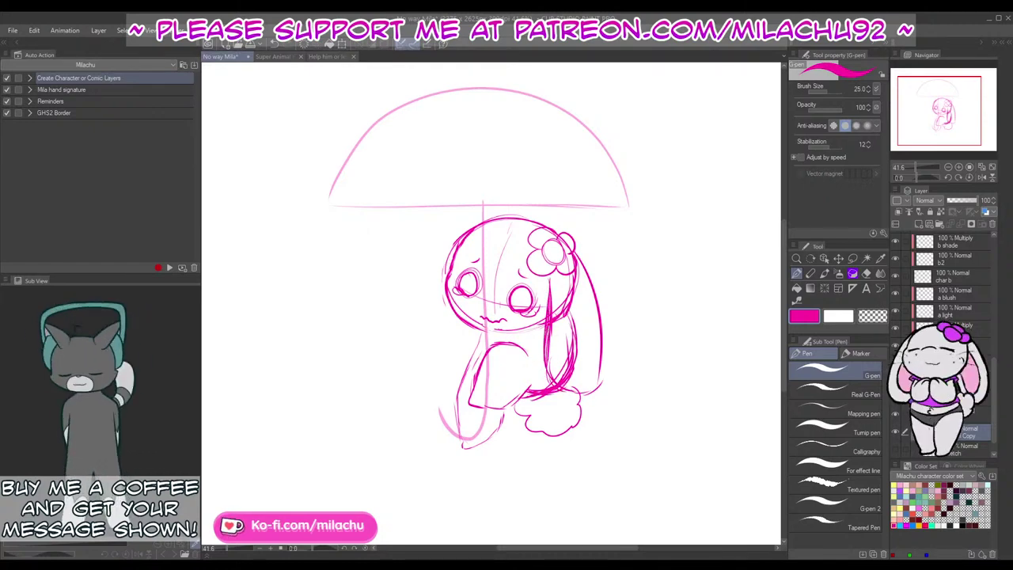
left_click_drag(449, 242, 444, 366)
left_click_drag(440, 328, 448, 372)
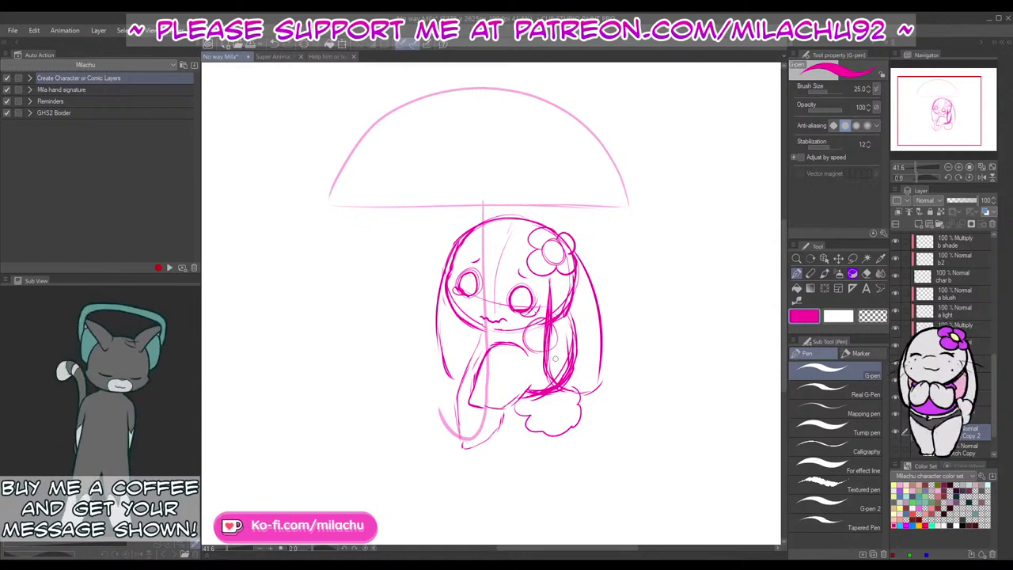
Step: Move the umbrella sketch slightly right and down relative to the character
key("ctrl+t")
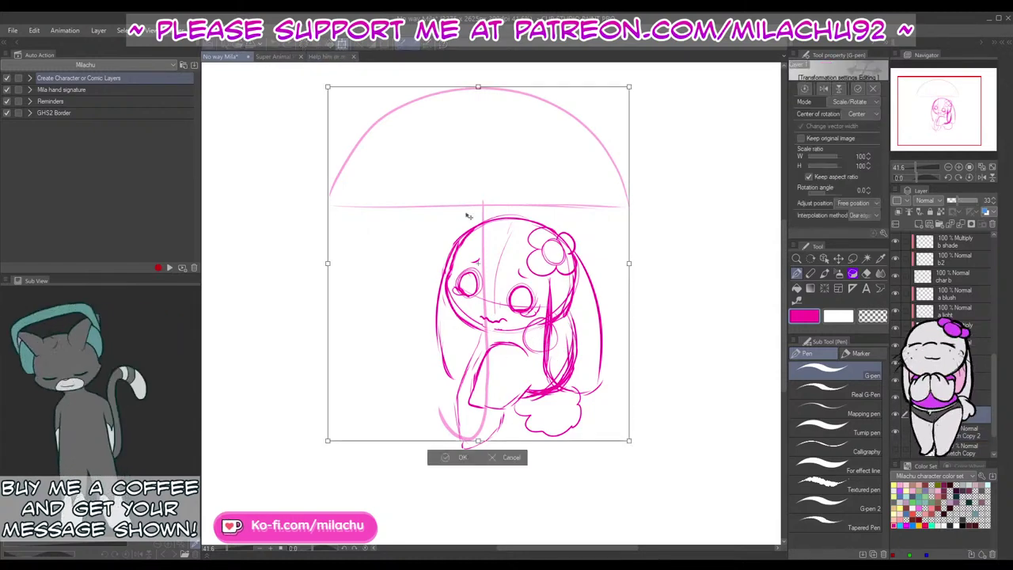
left_click_drag(511, 366, 522, 371)
left_click(472, 460)
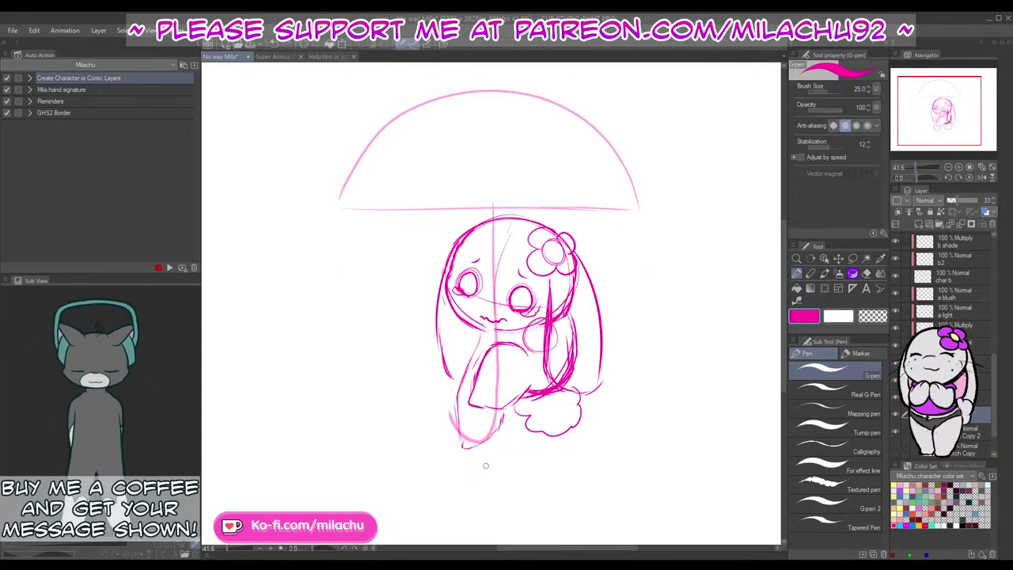
Step: On the Sketch Copy 2 layer, rough in the bent arms and clasped hands beneath the chin with light circles and curves
left_click(959, 437)
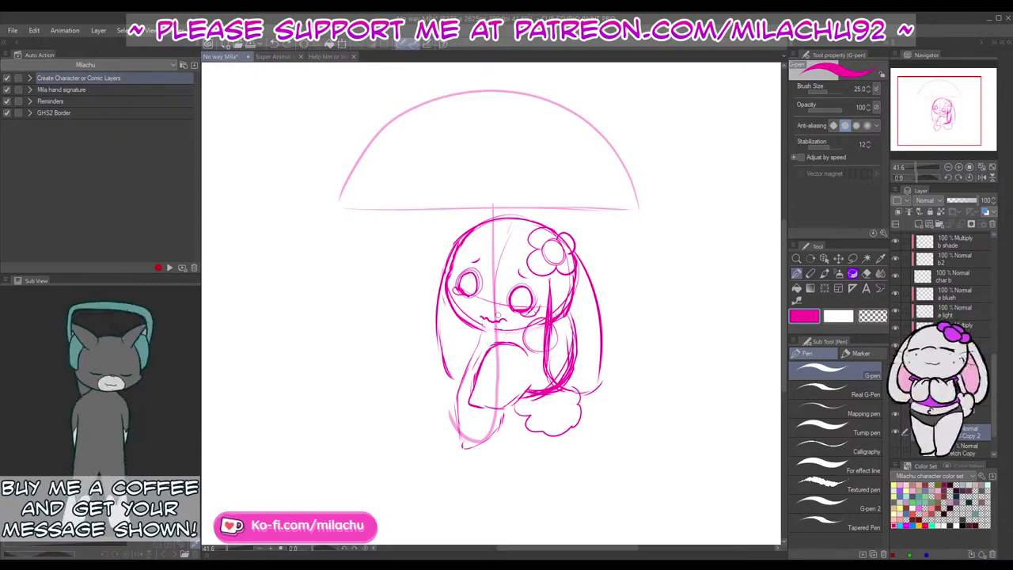
mouse_move(477, 347)
left_mouse_down()
mouse_move(487, 333)
mouse_move(499, 348)
mouse_move(538, 330)
mouse_move(494, 361)
mouse_move(539, 330)
left_mouse_up()
key("ctrl+z")
mouse_move(462, 336)
left_mouse_down()
mouse_move(490, 353)
mouse_move(480, 325)
mouse_move(510, 353)
left_mouse_up()
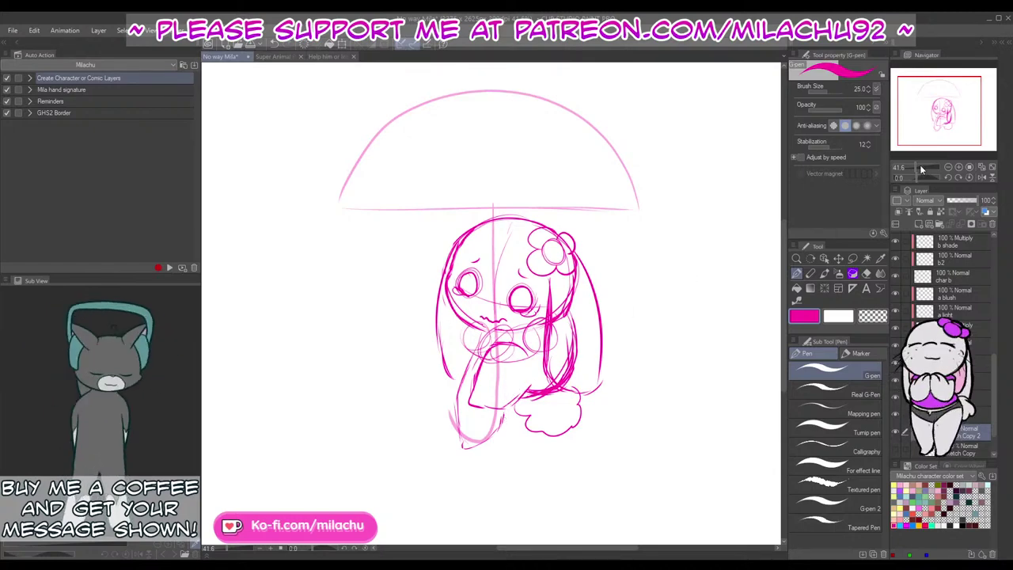
Step: Darken the far ear's outline and the near arm's shoulder line over the rough construction circles
left_click_drag(916, 167, 918, 167)
mouse_move(677, 409)
left_mouse_down()
mouse_move(656, 356)
mouse_move(640, 355)
left_mouse_up()
mouse_move(425, 300)
left_mouse_down()
mouse_move(437, 349)
mouse_move(405, 361)
mouse_move(418, 378)
left_mouse_up()
key("ctrl+z")
left_click_drag(670, 382, 683, 414)
mouse_move(633, 344)
left_mouse_down()
mouse_move(625, 388)
mouse_move(633, 368)
mouse_move(640, 401)
mouse_move(692, 429)
mouse_move(658, 364)
left_mouse_up()
left_click_drag(588, 359, 603, 395)
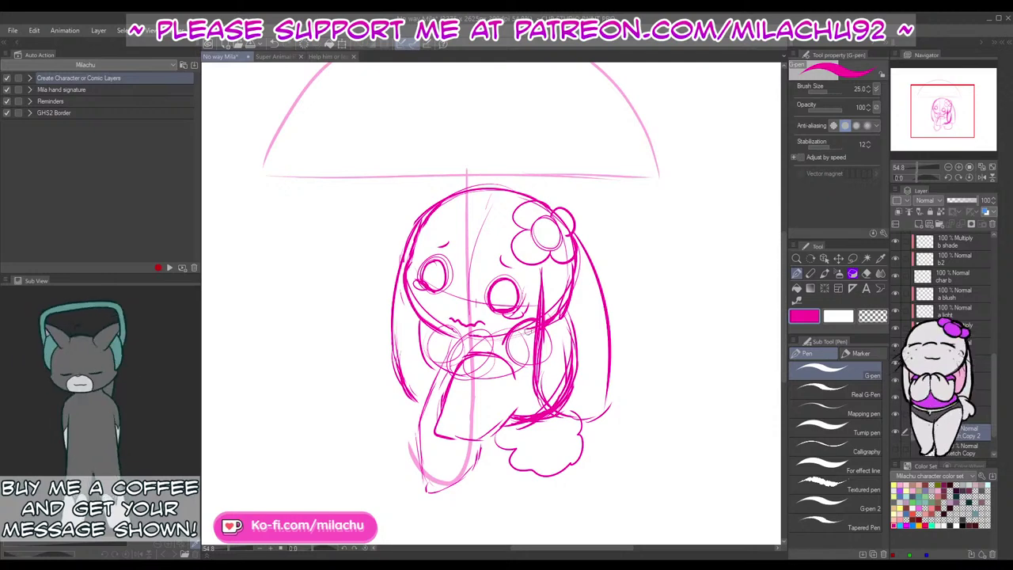
Step: Erase the head and back lines showing through the near ear, and darken the far arm's outline
key("e")
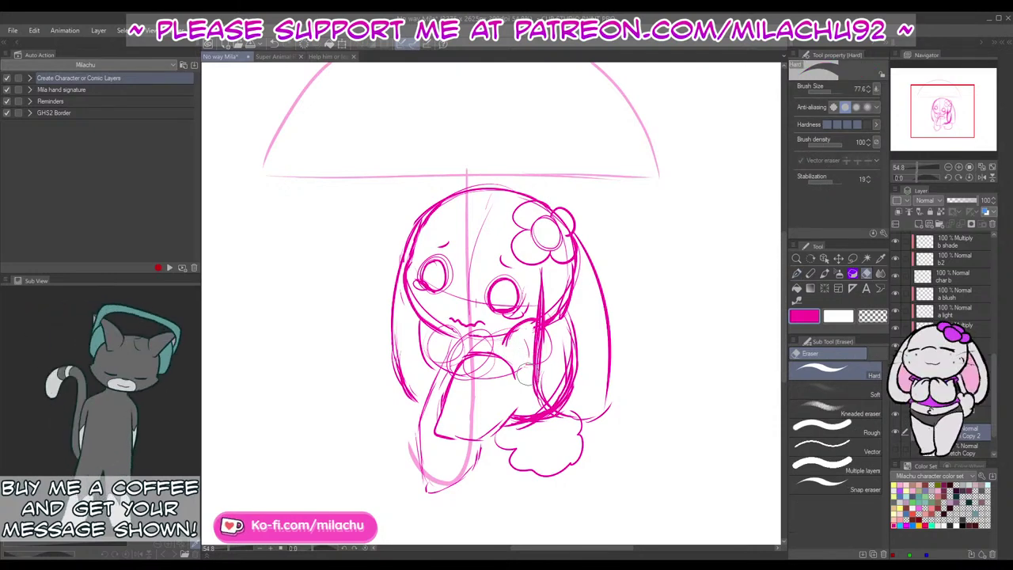
key("p")
key("e")
mouse_move(554, 315)
left_mouse_down()
mouse_move(546, 360)
mouse_move(566, 399)
mouse_move(575, 273)
mouse_move(609, 265)
left_mouse_up()
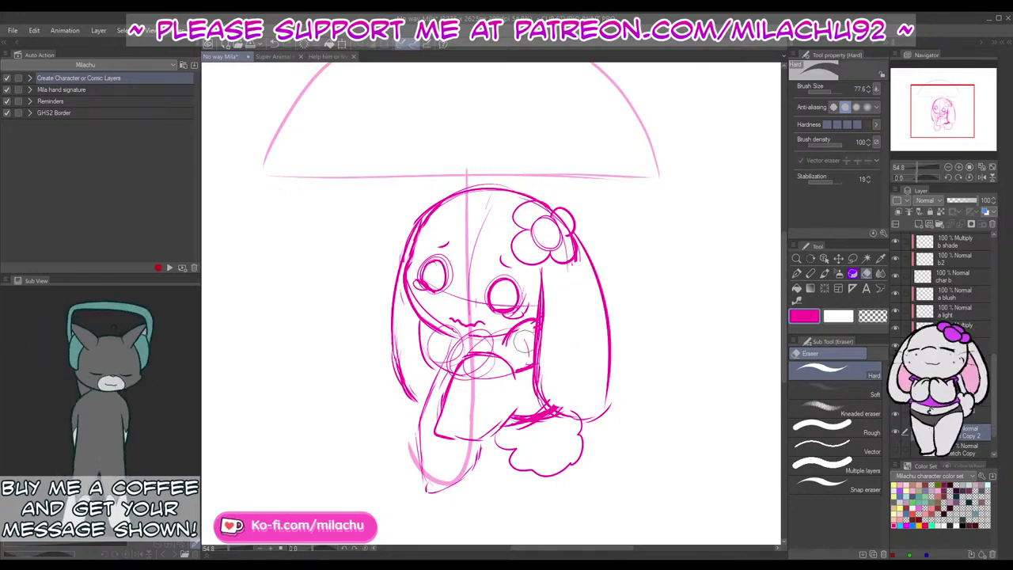
key("p")
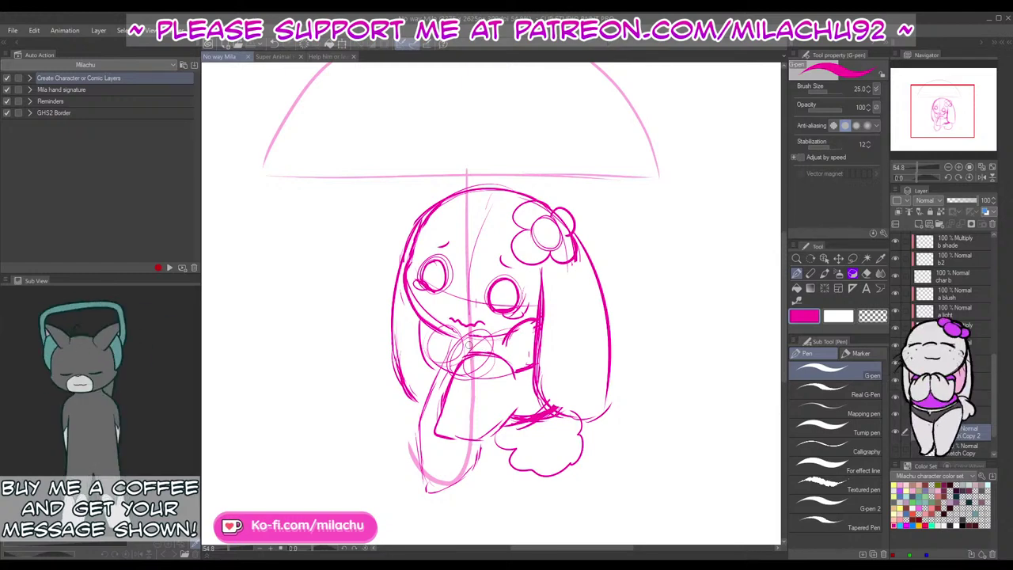
mouse_move(437, 331)
left_mouse_down()
mouse_move(436, 362)
mouse_move(453, 371)
left_mouse_up()
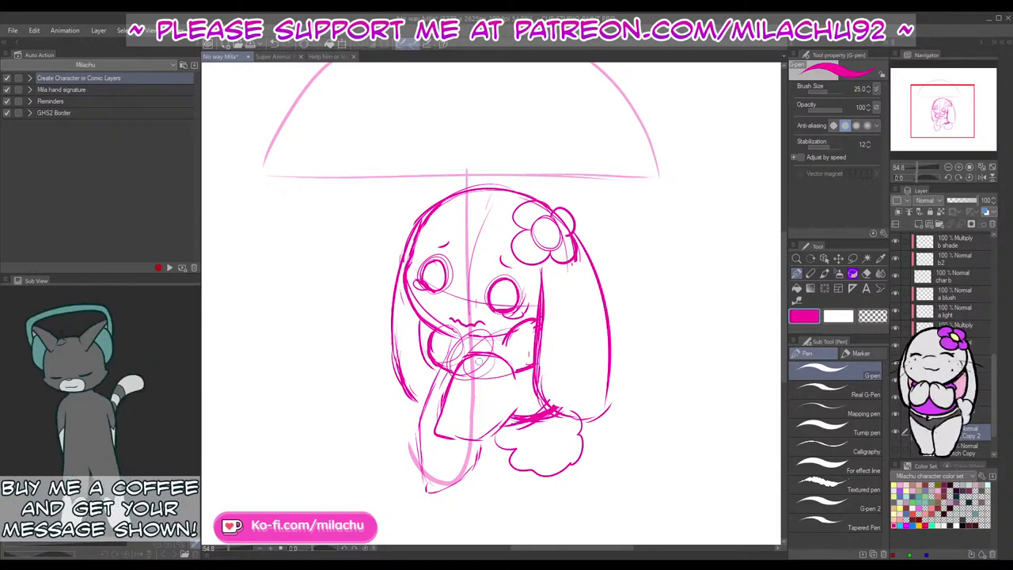
Step: Darken the far arm's inner curve, the near forearm and the hand beneath the chin over the construction circles
key("ctrl+z")
left_click_drag(451, 333, 460, 345)
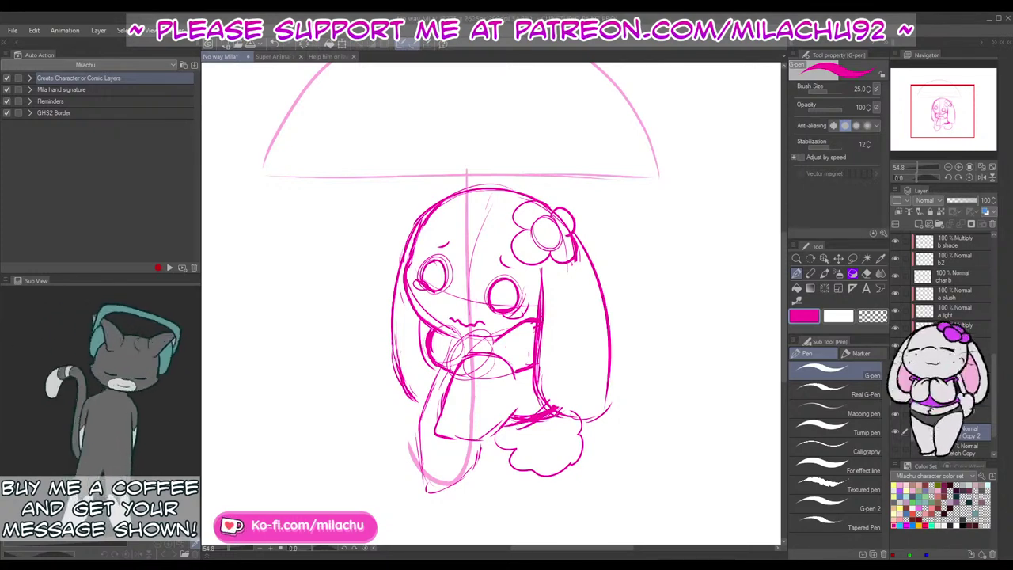
left_click_drag(433, 349, 449, 374)
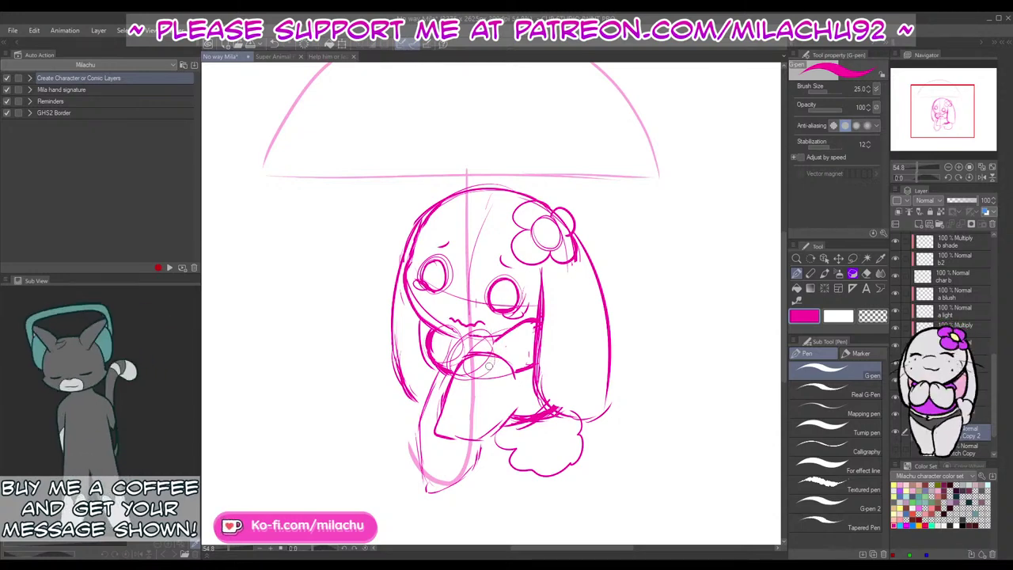
left_click_drag(505, 338, 472, 352)
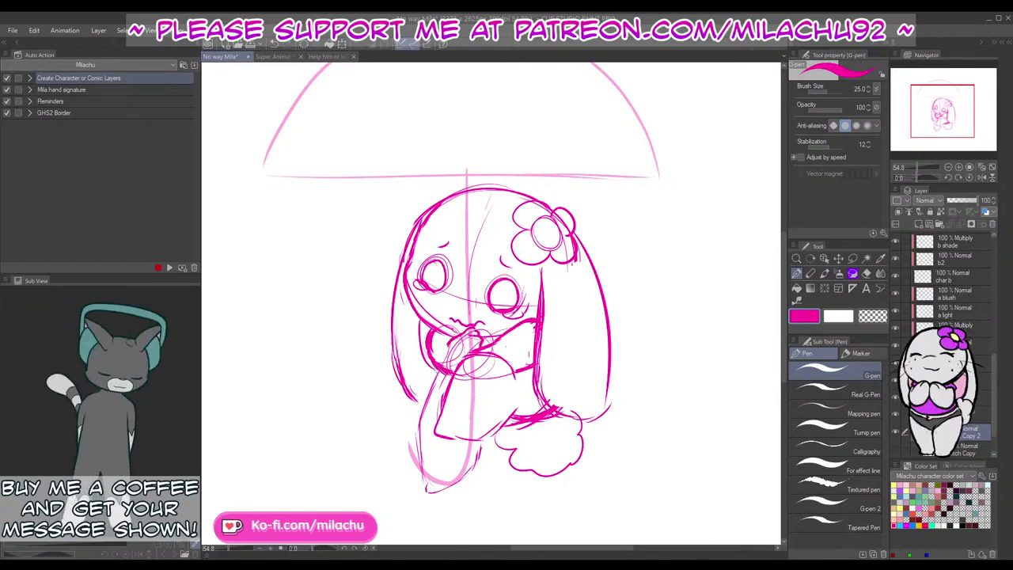
Step: Erase the guidelines crossing the face and add a small nose and short curved lines around the eyes
key("e")
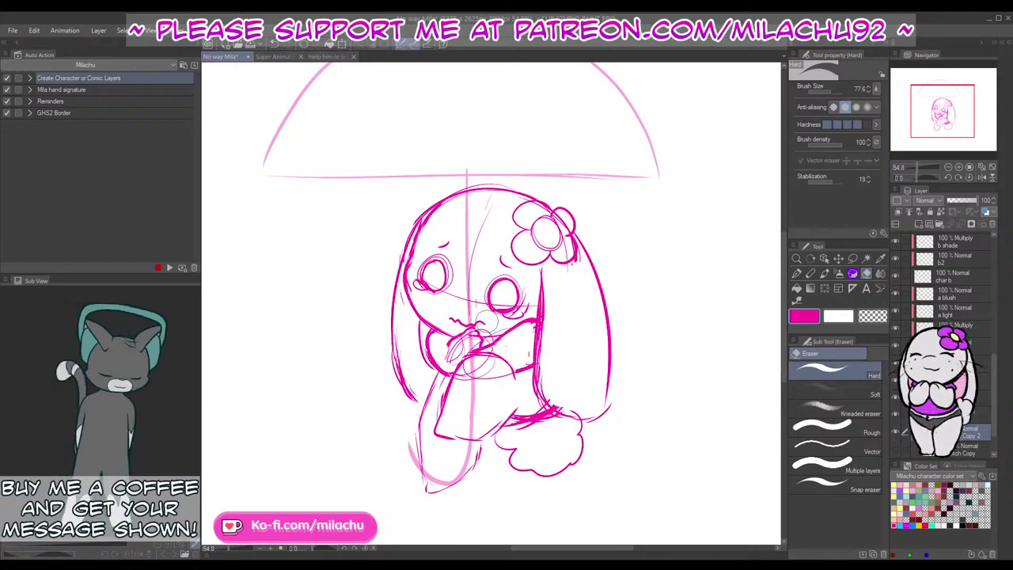
key("p")
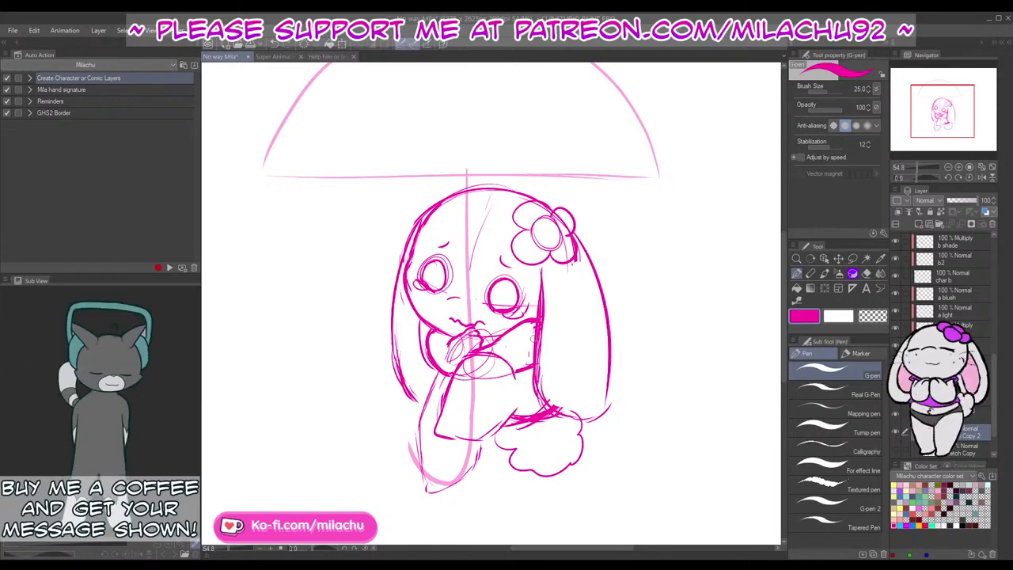
key("e")
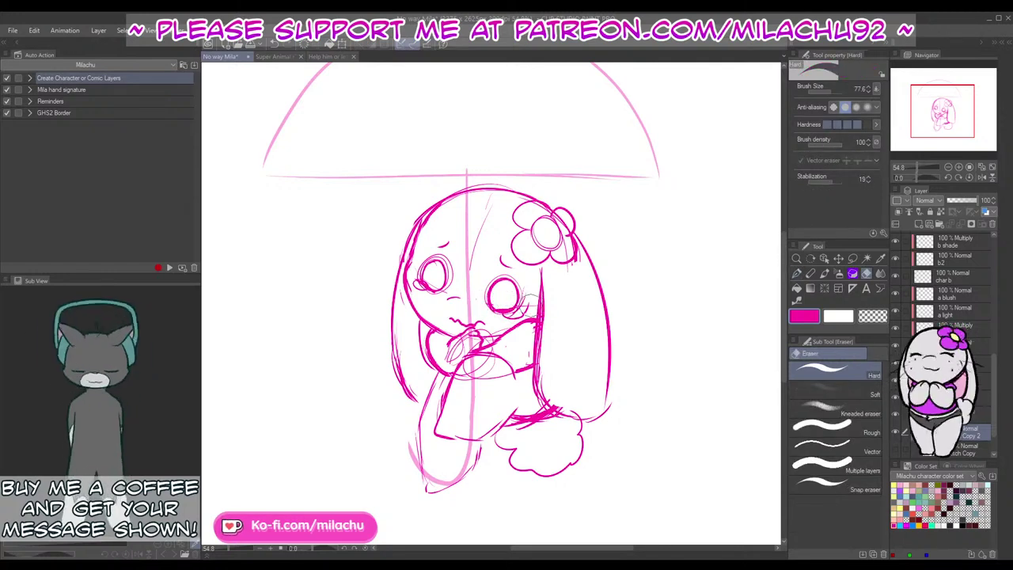
key("p")
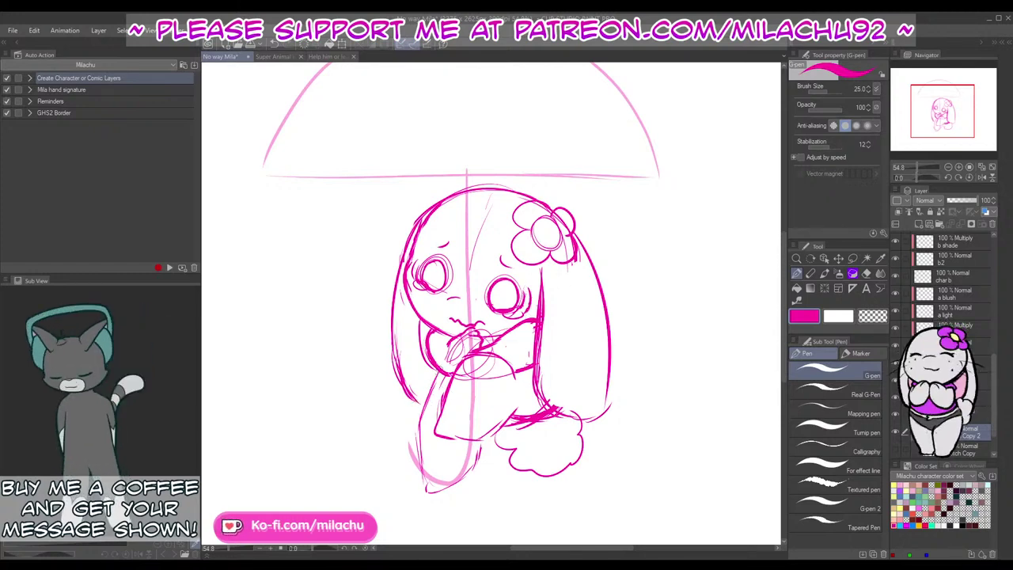
Step: Darken the far leg's outline and the bottom edge of the near foot, with a light curve inside the foot
mouse_move(440, 368)
left_mouse_down()
mouse_move(420, 433)
mouse_move(432, 491)
mouse_move(462, 478)
mouse_move(478, 445)
left_mouse_up()
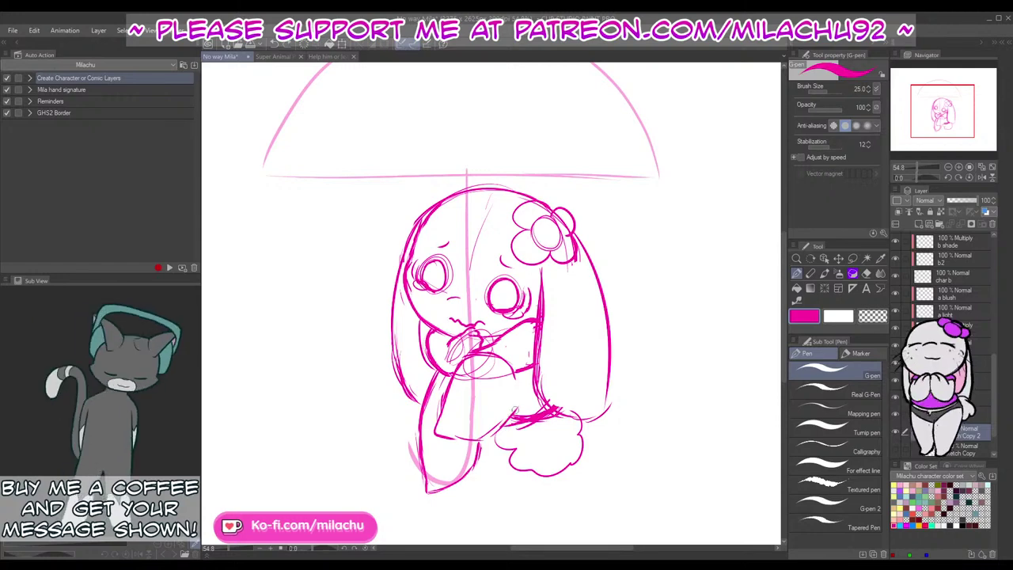
key("e")
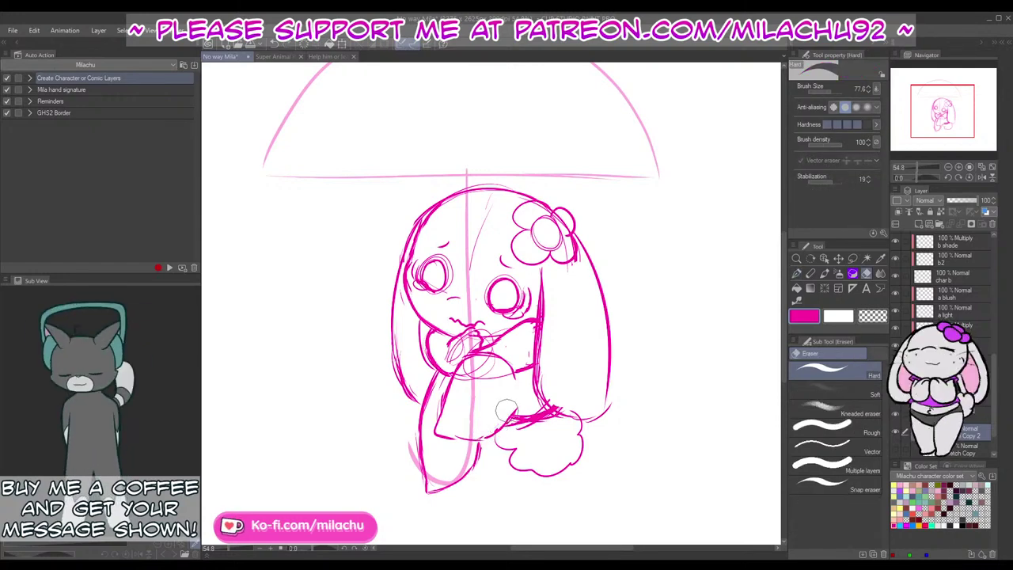
key("p")
mouse_move(449, 437)
left_mouse_down()
mouse_move(484, 440)
mouse_move(444, 425)
mouse_move(473, 443)
left_mouse_up()
key("e")
key("p")
key("ctrl+z")
key("ctrl+z")
key("ctrl+z")
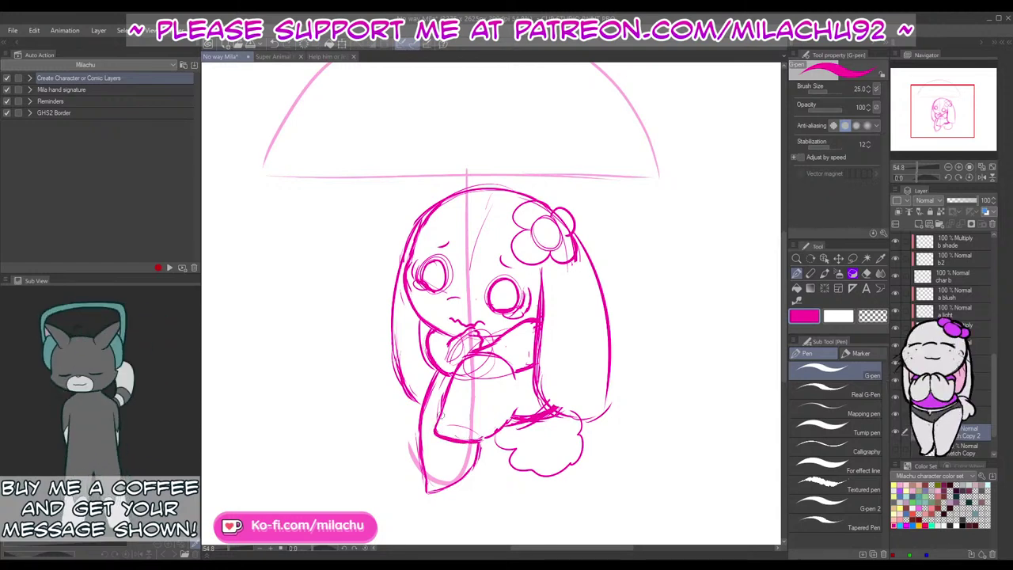
Step: Erase the construction circle across the raised knee and darken the thigh's curves, adding small toe marks on the near foot
key("e")
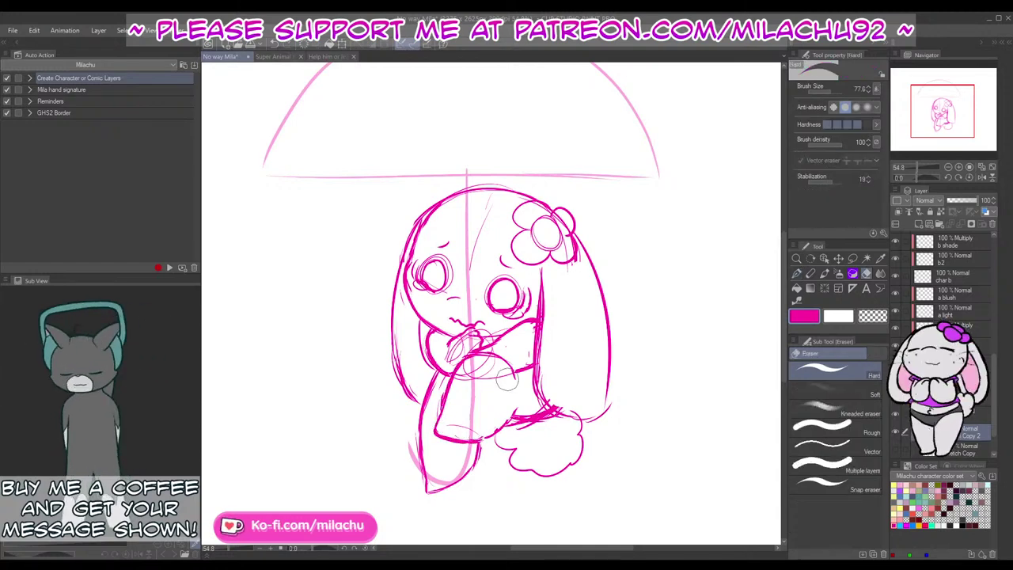
mouse_move(498, 364)
left_mouse_down()
mouse_move(479, 379)
mouse_move(494, 378)
left_mouse_up()
key("p")
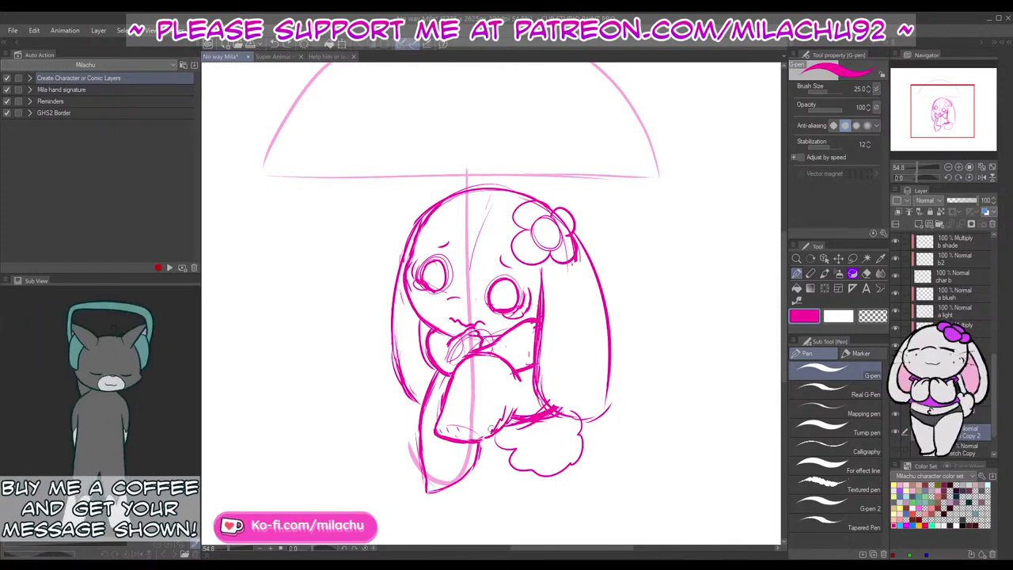
key("e")
key("p")
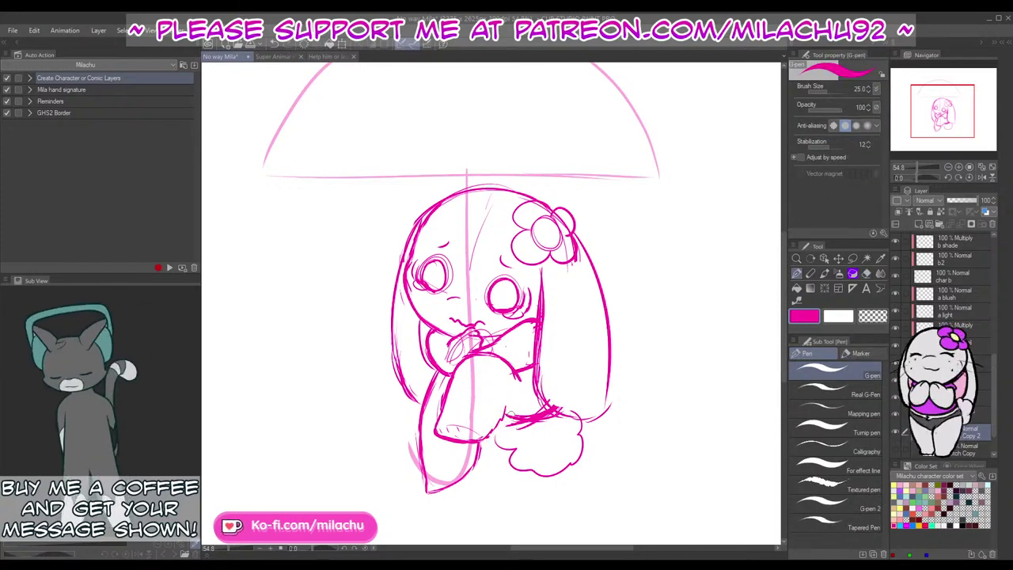
left_click_drag(521, 377, 502, 356)
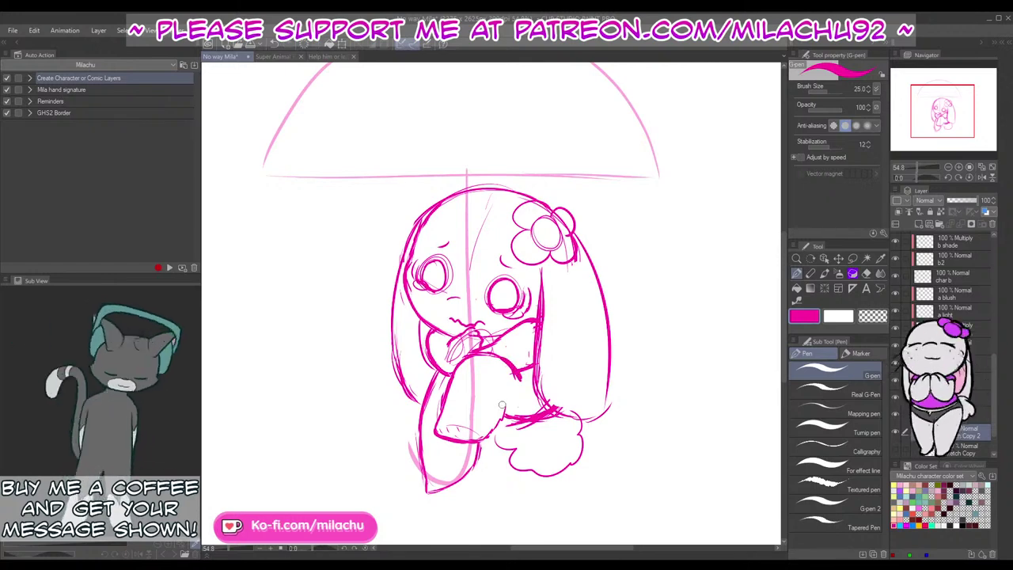
mouse_move(504, 402)
left_mouse_down()
mouse_move(498, 423)
mouse_move(527, 418)
mouse_move(540, 439)
left_mouse_up()
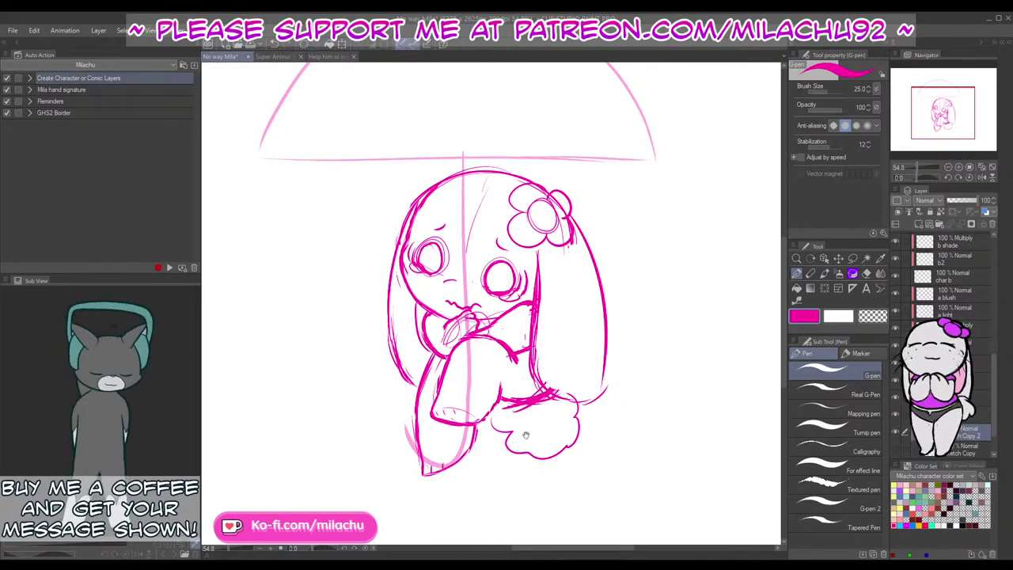
Step: Erase the leftover construction lines inside the clasped hands and along the near leg, touching up the remaining outlines
left_click_drag(526, 435, 528, 473)
mouse_move(607, 456)
left_mouse_down()
mouse_move(588, 464)
mouse_move(605, 472)
left_mouse_up()
key("e")
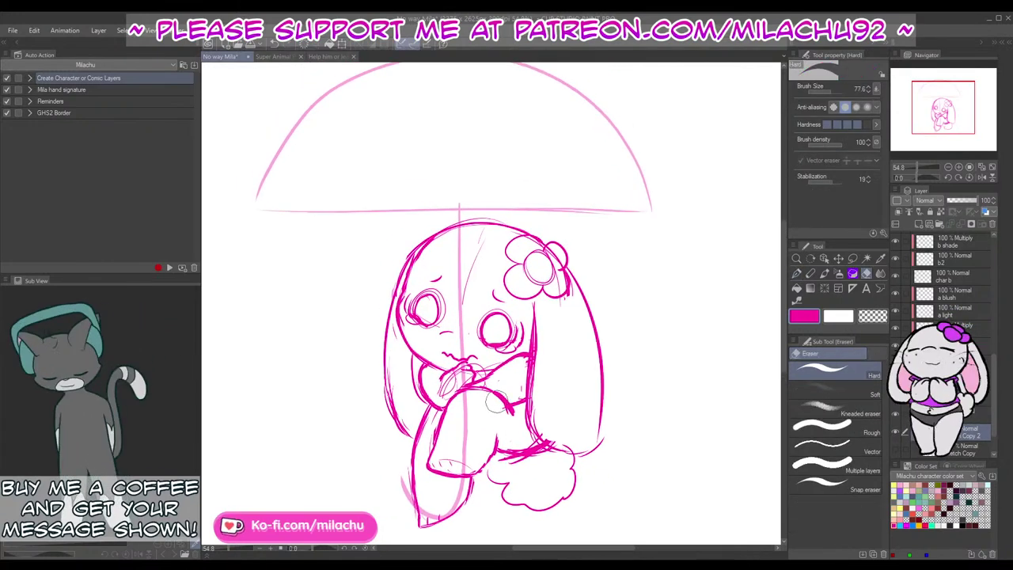
key("p")
left_click_drag(577, 440, 590, 429)
key("e")
mouse_move(459, 375)
left_mouse_down()
mouse_move(503, 349)
mouse_move(484, 346)
mouse_move(503, 348)
mouse_move(486, 345)
mouse_move(493, 360)
mouse_move(479, 365)
left_mouse_up()
key("p")
key("e")
mouse_move(451, 404)
left_mouse_down()
mouse_move(434, 439)
mouse_move(441, 452)
mouse_move(450, 422)
mouse_move(434, 429)
mouse_move(448, 420)
mouse_move(434, 440)
mouse_move(430, 429)
mouse_move(421, 467)
left_mouse_up()
key("p")
Step: Replace the messy strokes under the body with one clean line and redraw the fluffy tail's outline with small curls
left_click_drag(618, 461, 584, 406)
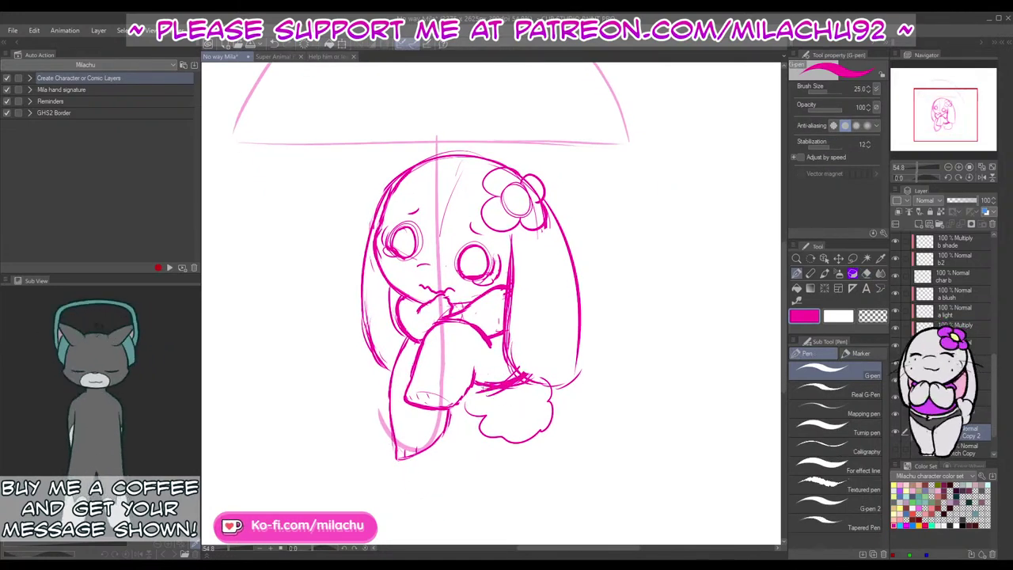
key("e")
left_click_drag(483, 378, 507, 379)
left_click_drag(510, 385, 499, 398)
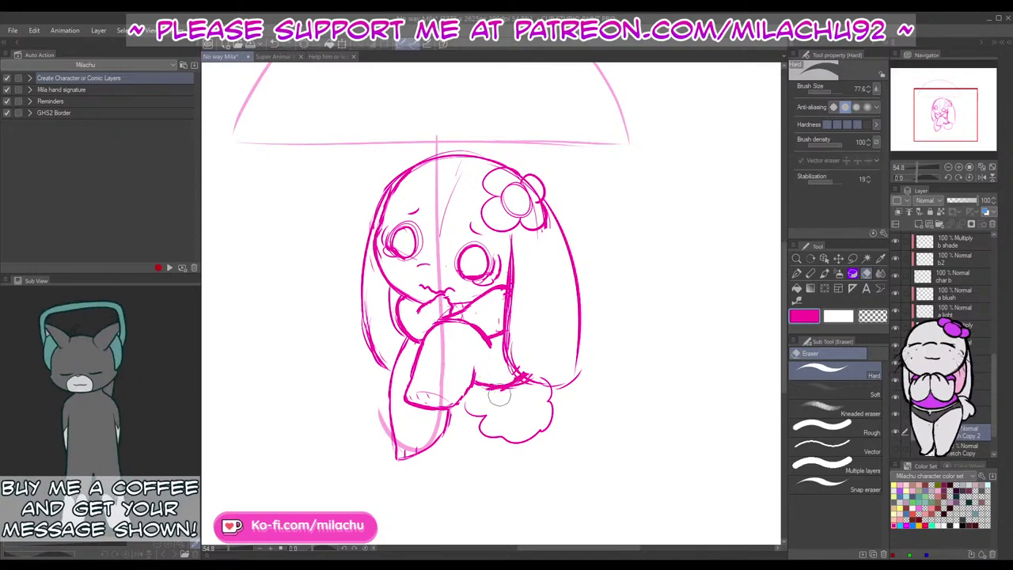
key("p")
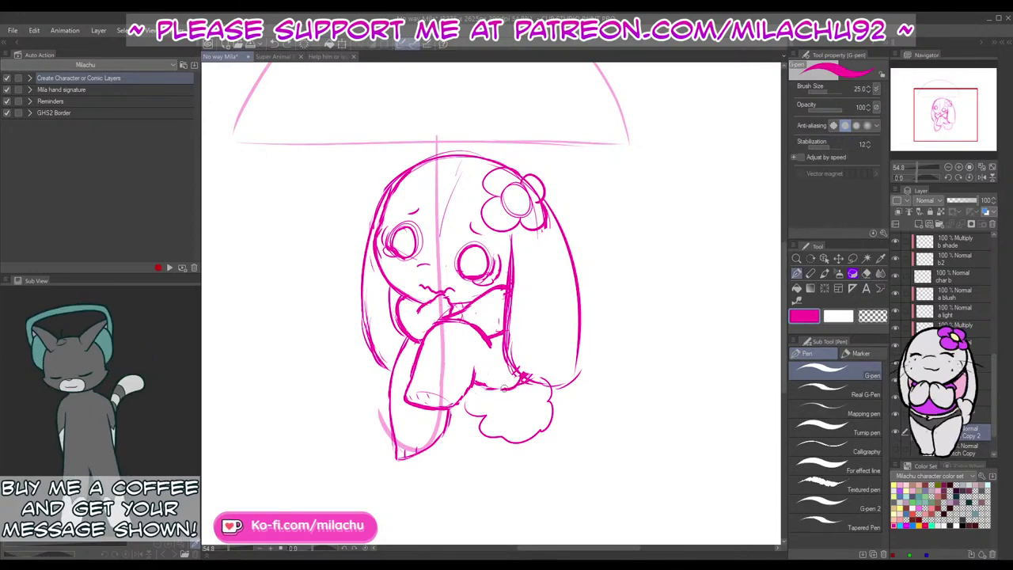
key("e")
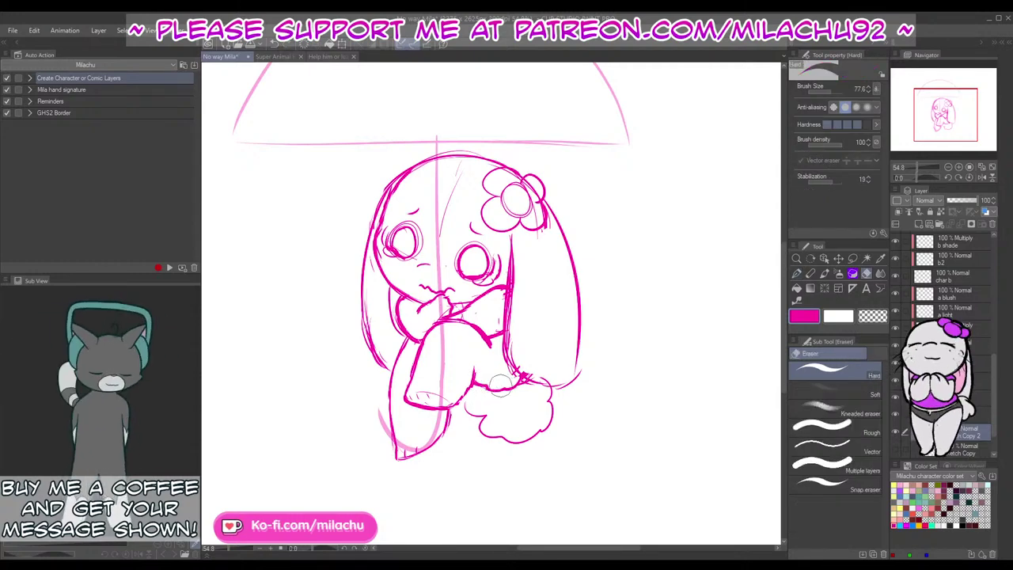
key("p")
key("e")
left_click_drag(541, 381, 529, 368)
key("p")
left_click_drag(453, 407, 466, 396)
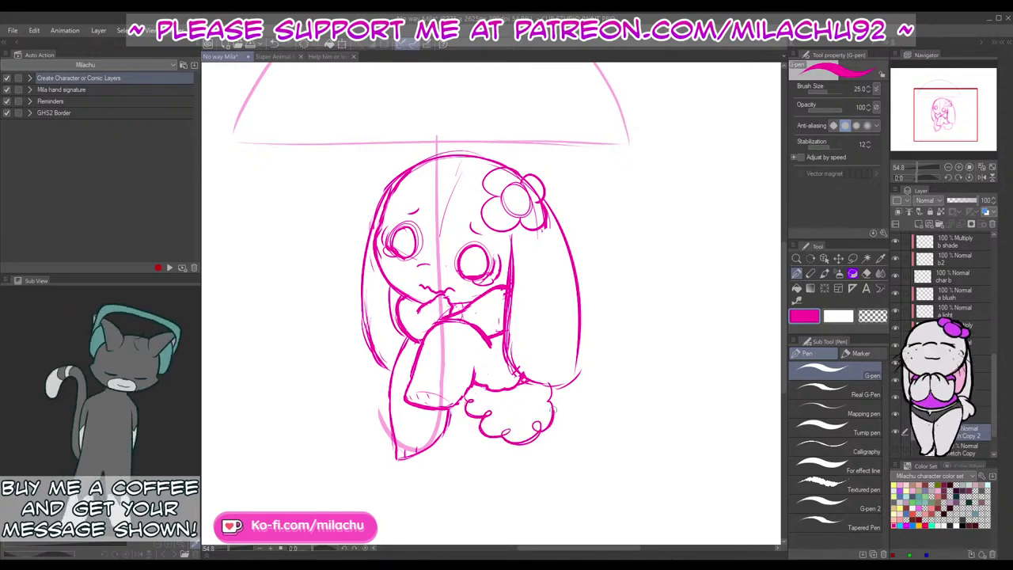
Step: Redraw the near ear with a wider, rounder outer edge and erase the old ear line inside it
mouse_move(530, 386)
left_mouse_down()
mouse_move(584, 336)
mouse_move(582, 278)
left_mouse_up()
left_click_drag(586, 347, 565, 232)
key("e")
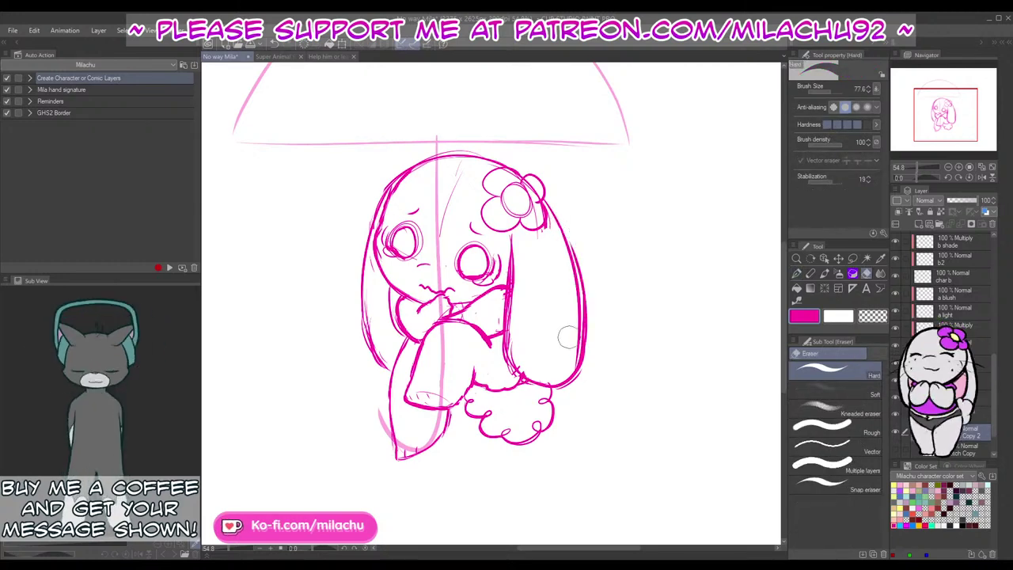
mouse_move(567, 275)
left_mouse_down()
mouse_move(575, 349)
mouse_move(561, 232)
mouse_move(579, 271)
left_mouse_up()
key("p")
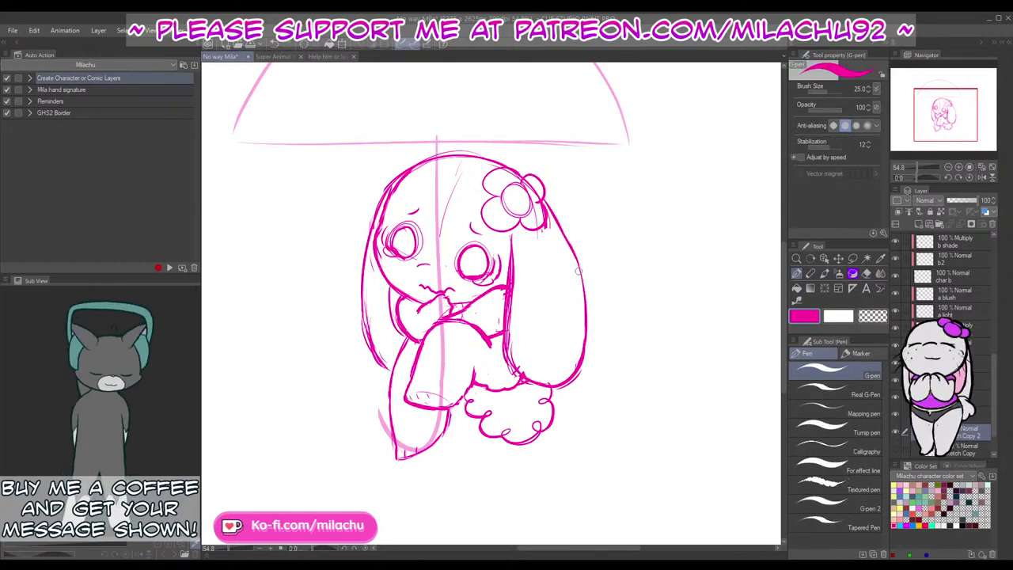
key("ctrl+z")
mouse_move(548, 203)
left_mouse_down()
mouse_move(581, 289)
mouse_move(572, 403)
left_mouse_up()
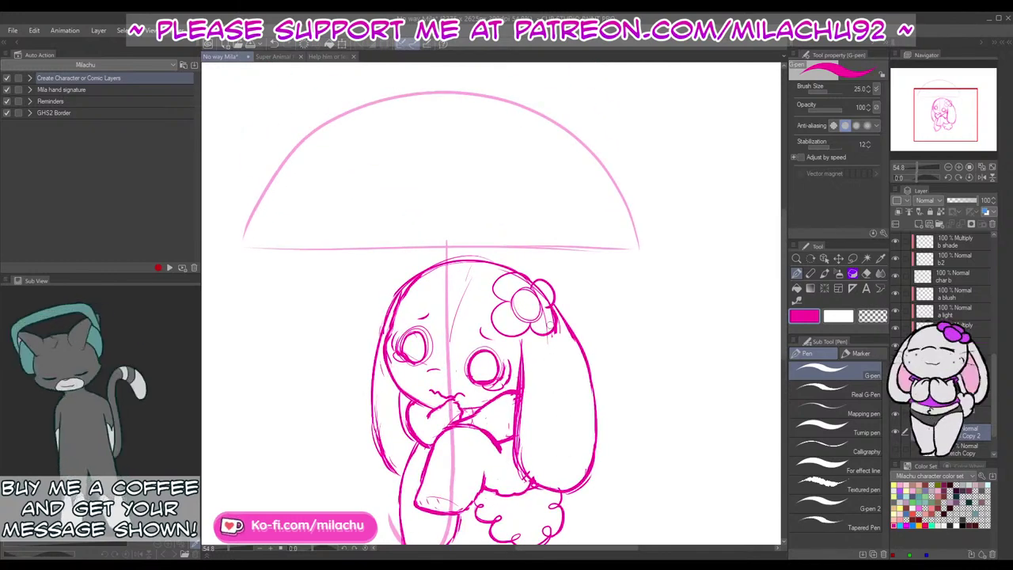
Step: Erase the lines overlapping the flower and the guideline on the forehead, and darken the top of the head
key("e")
left_click_drag(546, 315, 545, 334)
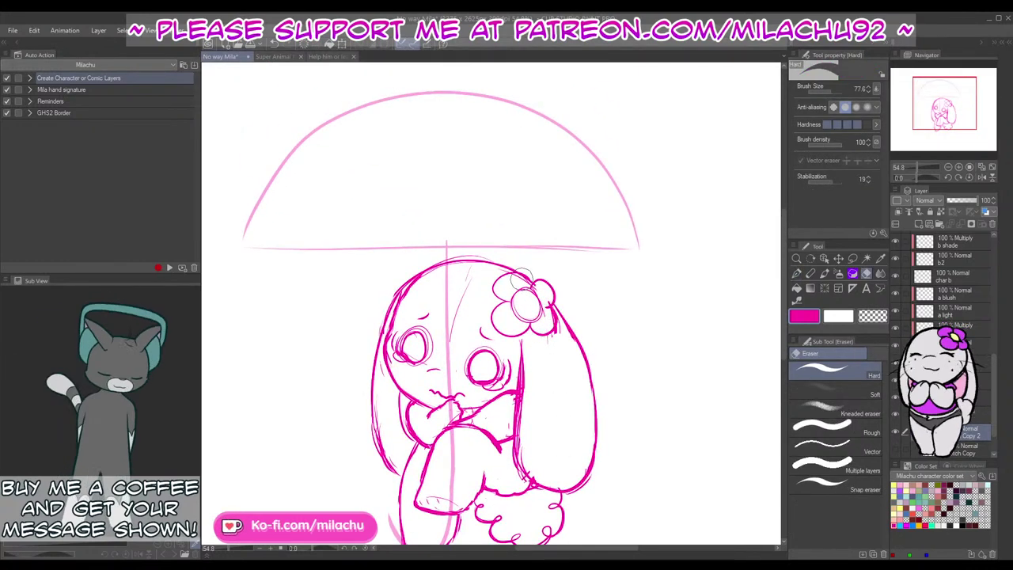
key("p")
key("e")
left_click_drag(451, 340, 475, 276)
key("p")
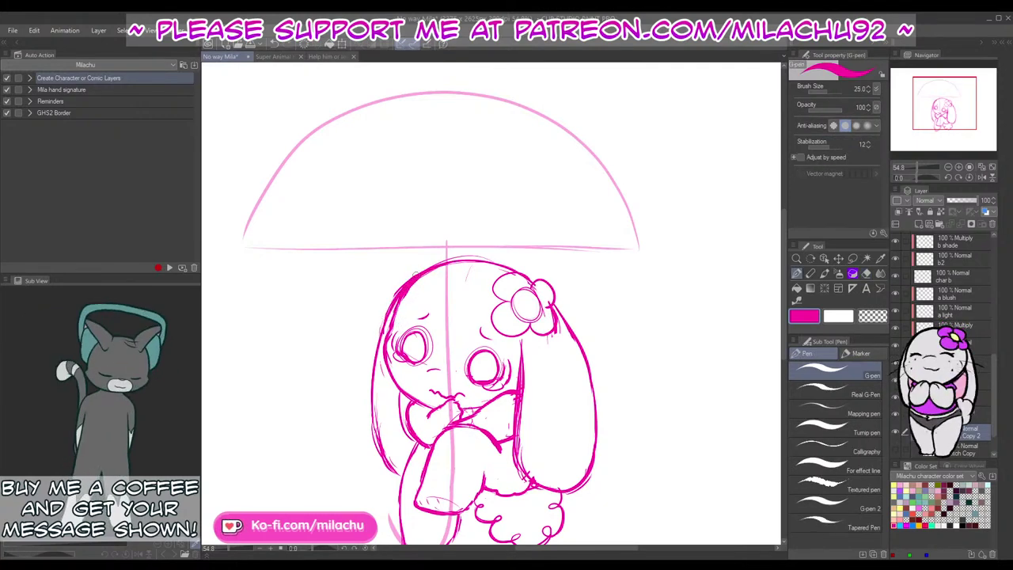
Step: Erase the stray strokes along the far ear and redraw its lower outline more cleanly
left_click_drag(614, 421, 635, 337)
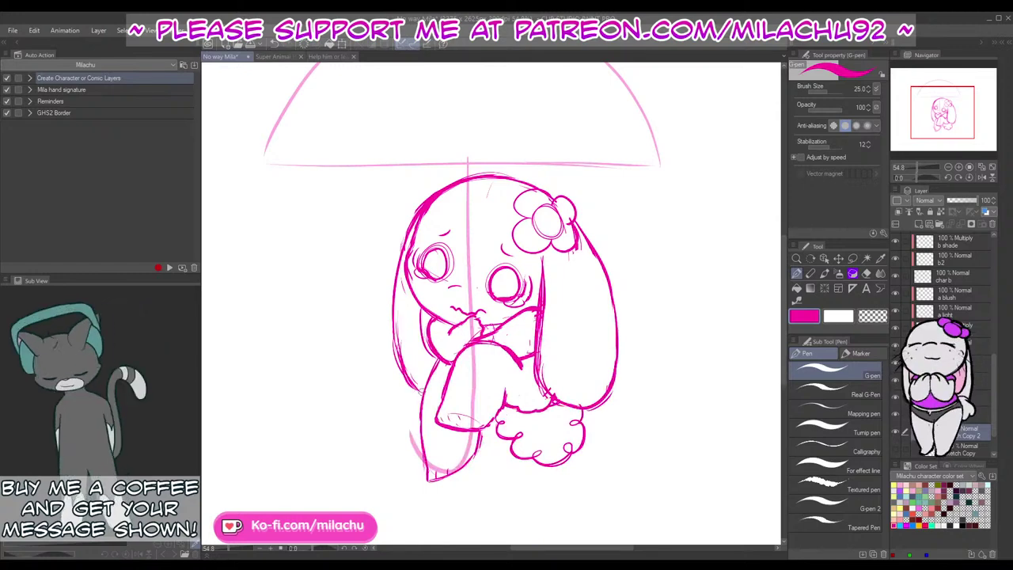
key("e")
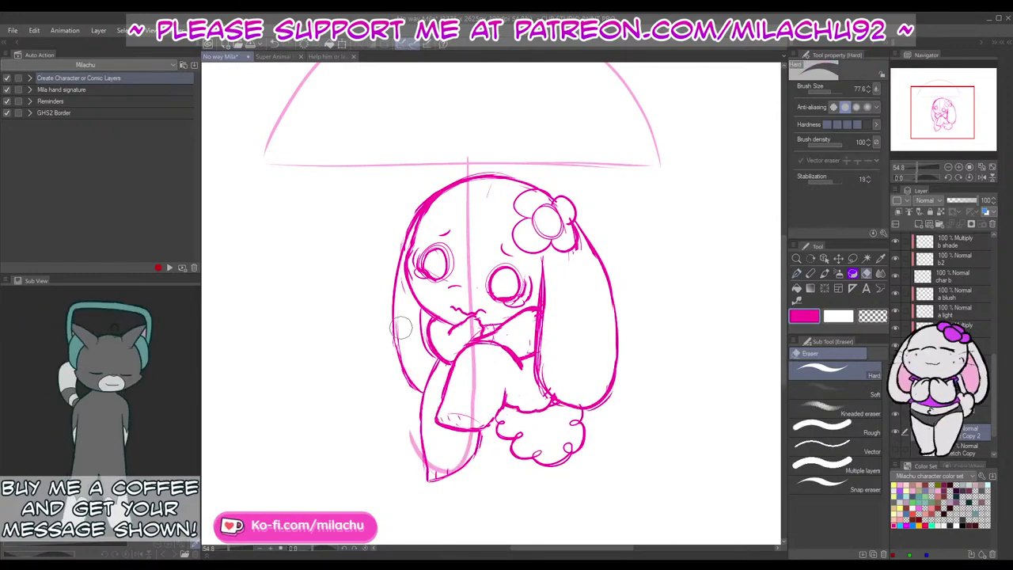
key("p")
scroll(608, 380, "down", 1)
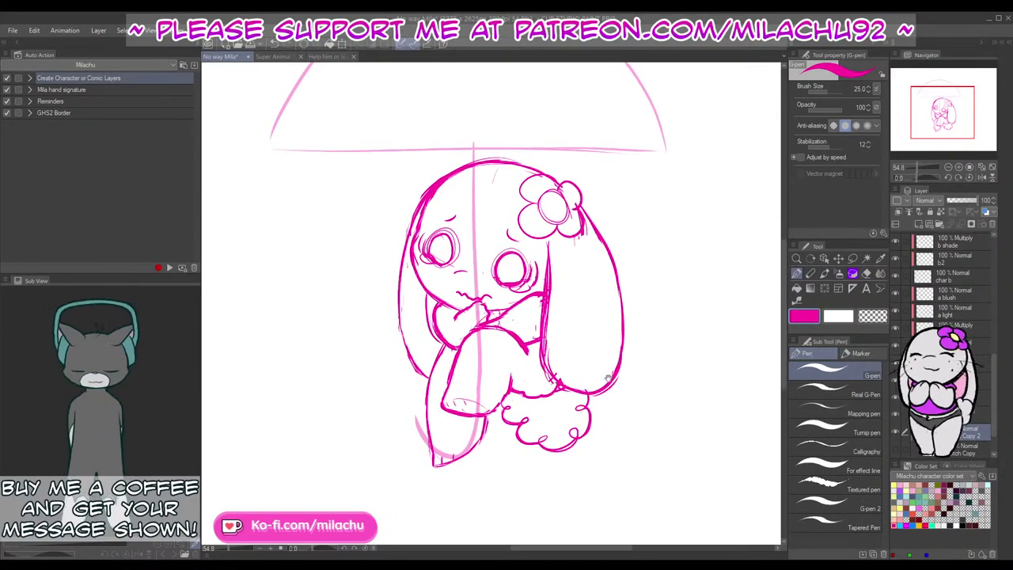
scroll(604, 473, "up", 2)
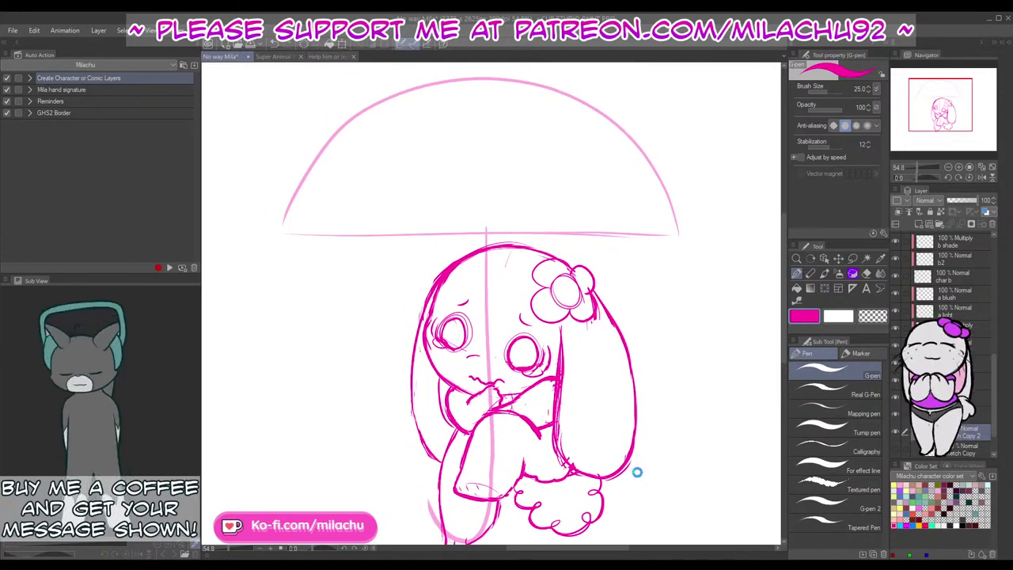
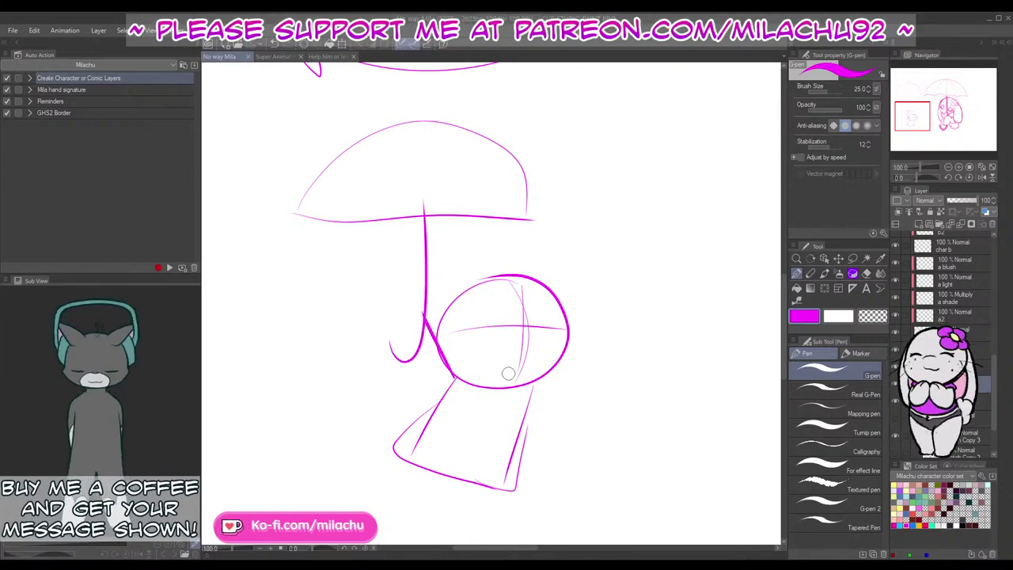
Step: On the second, smaller umbrella sketch, outline the seated body with rounded hips around the tapered guide shape beneath the head circle
mouse_move(568, 422)
left_mouse_down()
mouse_move(549, 380)
mouse_move(559, 404)
left_mouse_up()
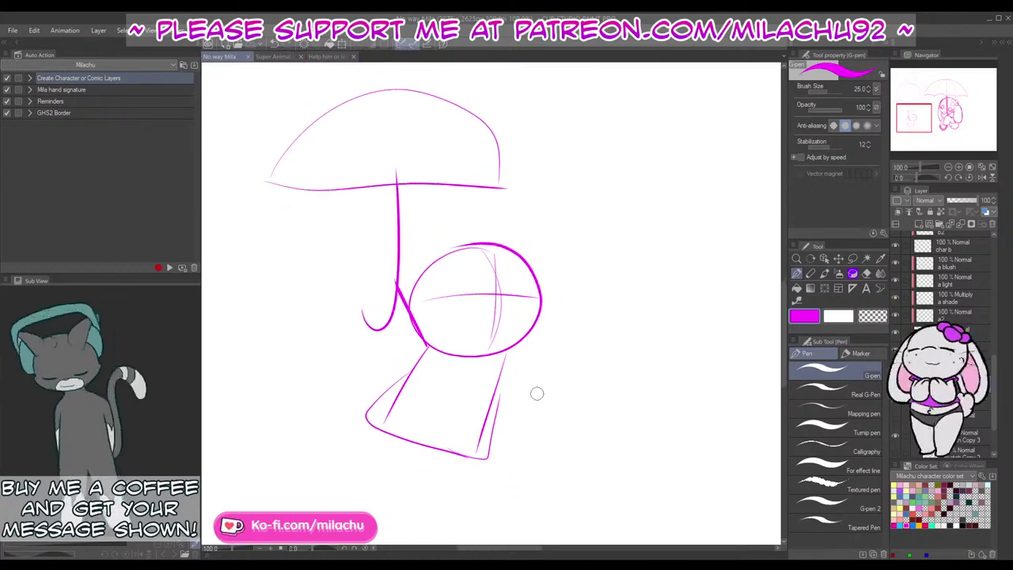
mouse_move(452, 453)
left_mouse_down()
mouse_move(366, 421)
mouse_move(375, 384)
mouse_move(392, 373)
mouse_move(369, 415)
mouse_move(437, 453)
left_mouse_up()
key("ctrl+z")
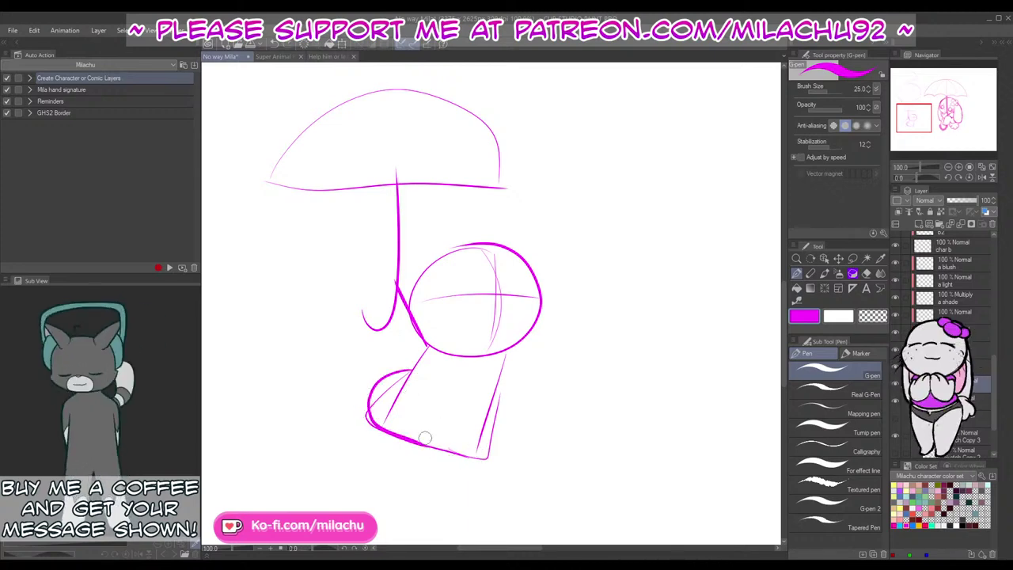
key("ctrl+z")
mouse_move(412, 370)
left_mouse_down()
mouse_move(365, 402)
mouse_move(368, 421)
mouse_move(436, 442)
left_mouse_up()
mouse_move(377, 424)
left_mouse_down()
mouse_move(469, 459)
mouse_move(476, 468)
mouse_move(444, 449)
mouse_move(477, 471)
mouse_move(506, 441)
mouse_move(506, 395)
left_mouse_up()
left_click_drag(511, 353, 505, 399)
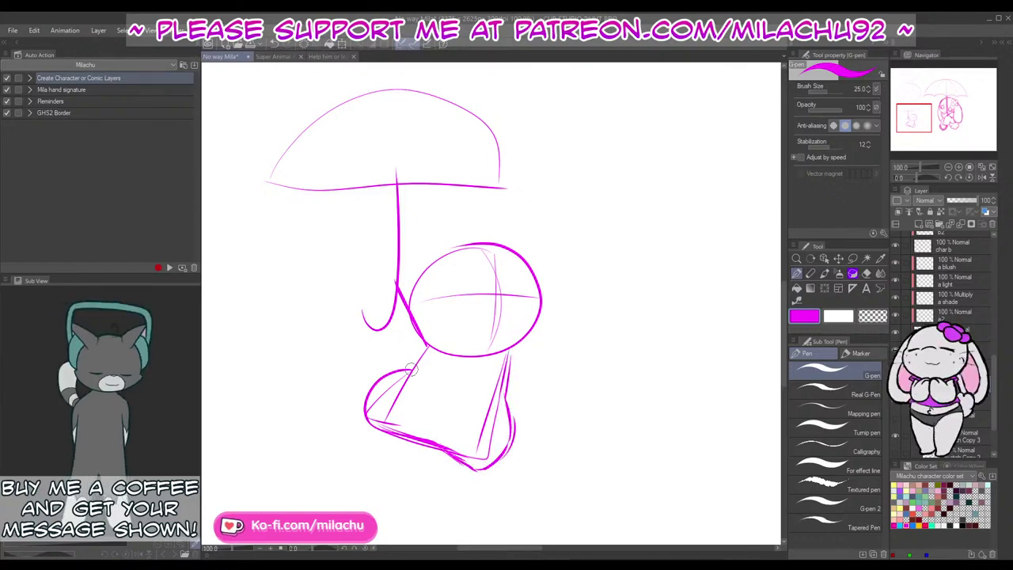
left_click_drag(411, 370, 427, 349)
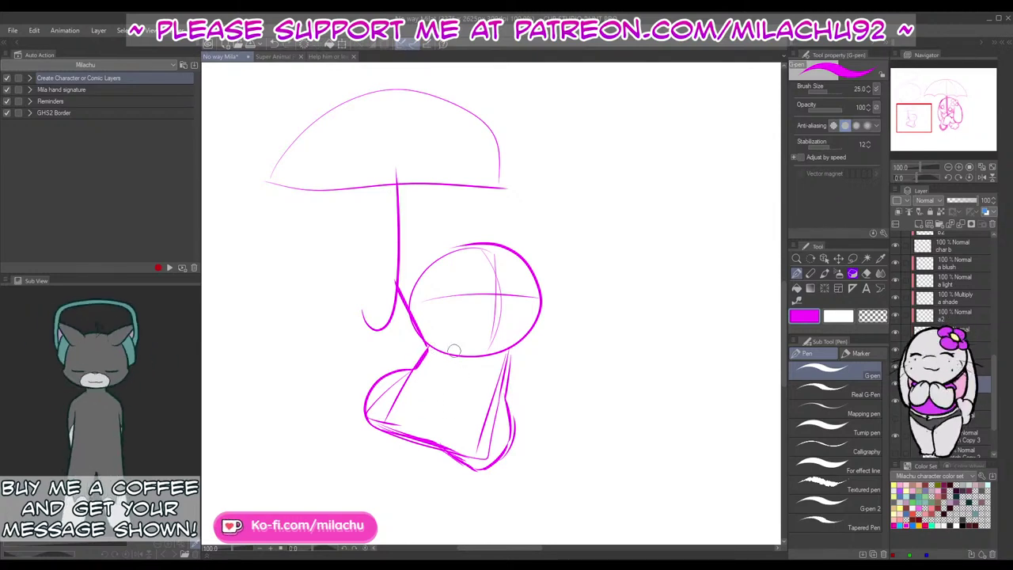
Step: Erase the tapered guide lines inside the small character's body and mark both thigh creases with short strokes
key("e")
mouse_move(407, 381)
left_mouse_down()
mouse_move(420, 422)
mouse_move(421, 443)
mouse_move(375, 437)
mouse_move(463, 473)
mouse_move(487, 449)
mouse_move(497, 396)
mouse_move(477, 446)
left_mouse_up()
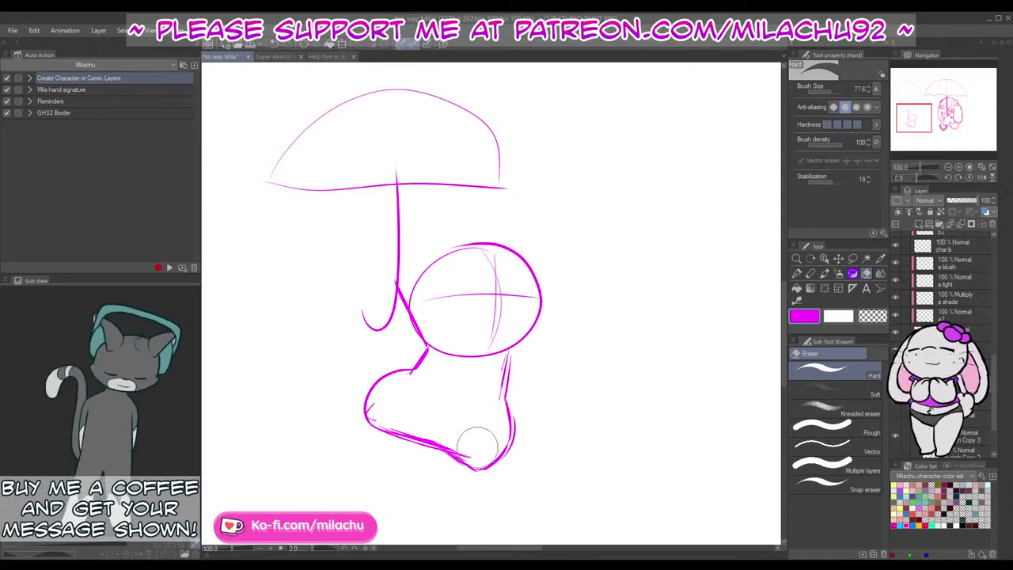
key("p")
left_click_drag(494, 410, 479, 430)
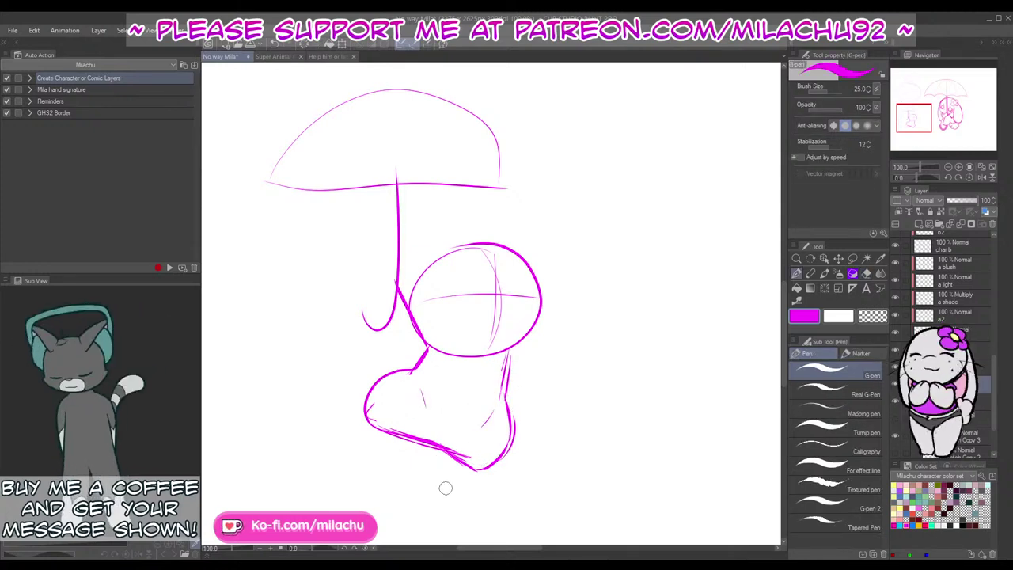
Step: Add two narrow, pointed oval feet, one at each lower end of the small character's seated body
left_click_drag(360, 369, 376, 418)
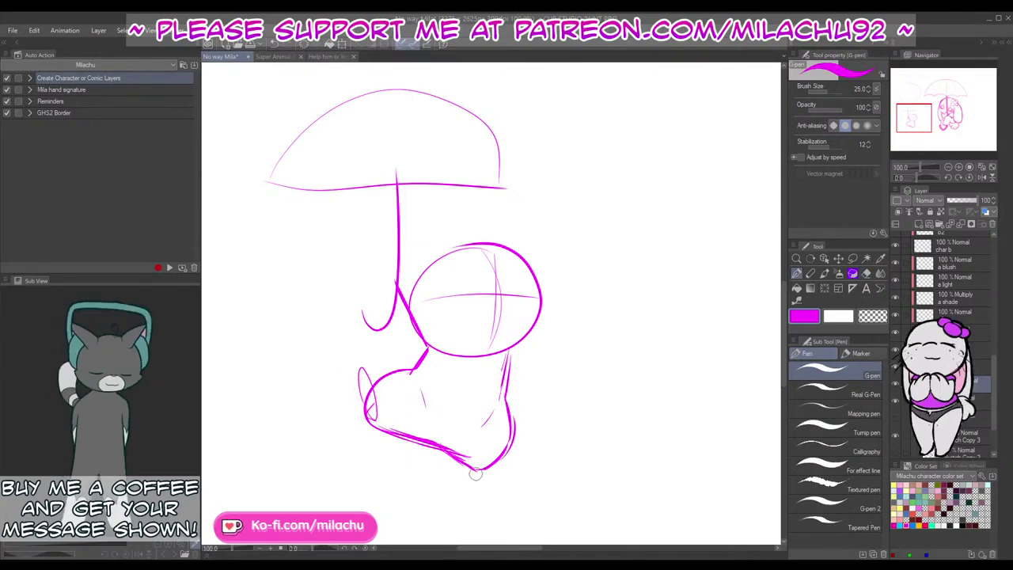
left_click_drag(472, 467, 509, 499)
key("ctrl+z")
key("ctrl+z")
left_click_drag(473, 468, 508, 498)
left_click_drag(488, 469, 508, 496)
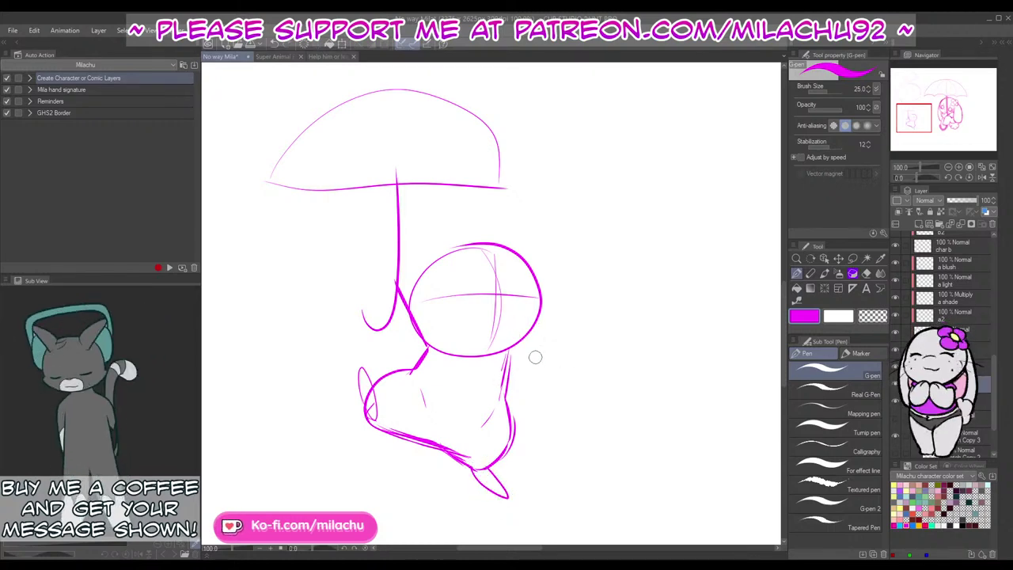
Step: Draw the free arm raised outward with a rounded hand, starting beneath the side of the head away from the handle
mouse_move(574, 390)
left_mouse_down()
mouse_move(563, 402)
mouse_move(571, 416)
mouse_move(558, 397)
left_mouse_up()
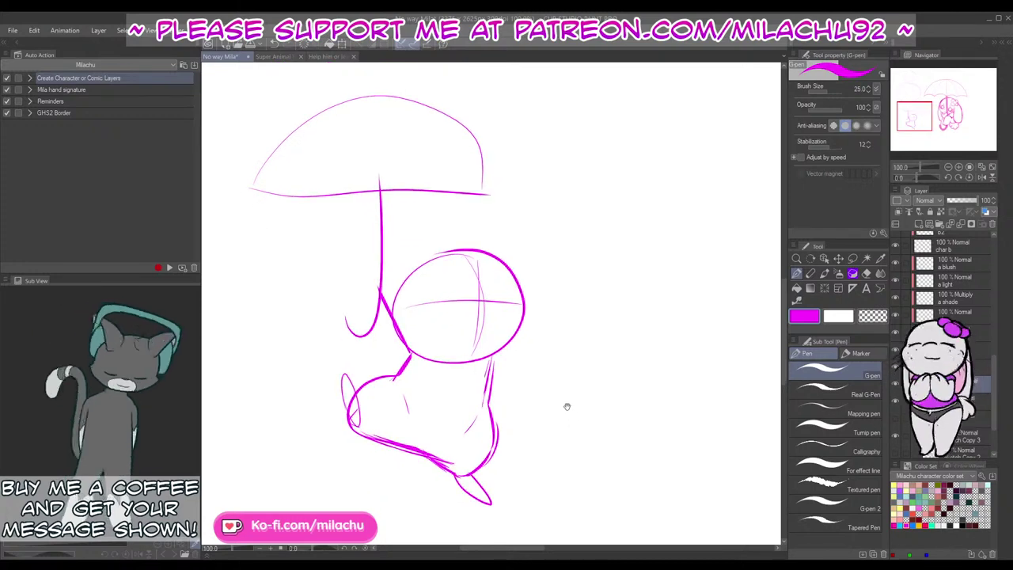
mouse_move(503, 343)
left_mouse_down()
mouse_move(539, 342)
mouse_move(499, 384)
mouse_move(519, 342)
left_mouse_up()
key("ctrl+z")
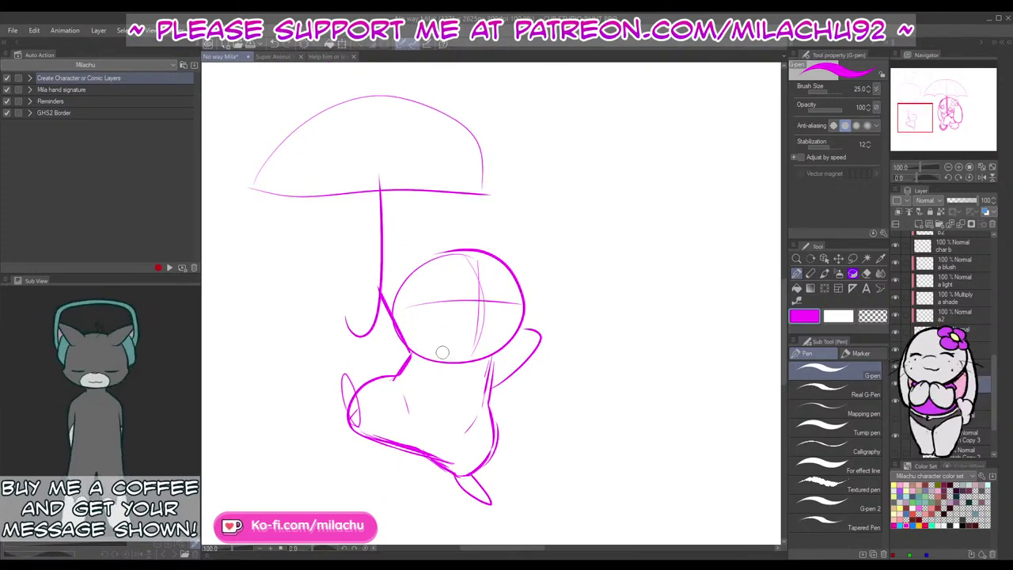
Step: Redraw the arm reaching up to the umbrella handle with two curved edges, and erase the old arm and neck lines
left_click_drag(420, 349, 381, 286)
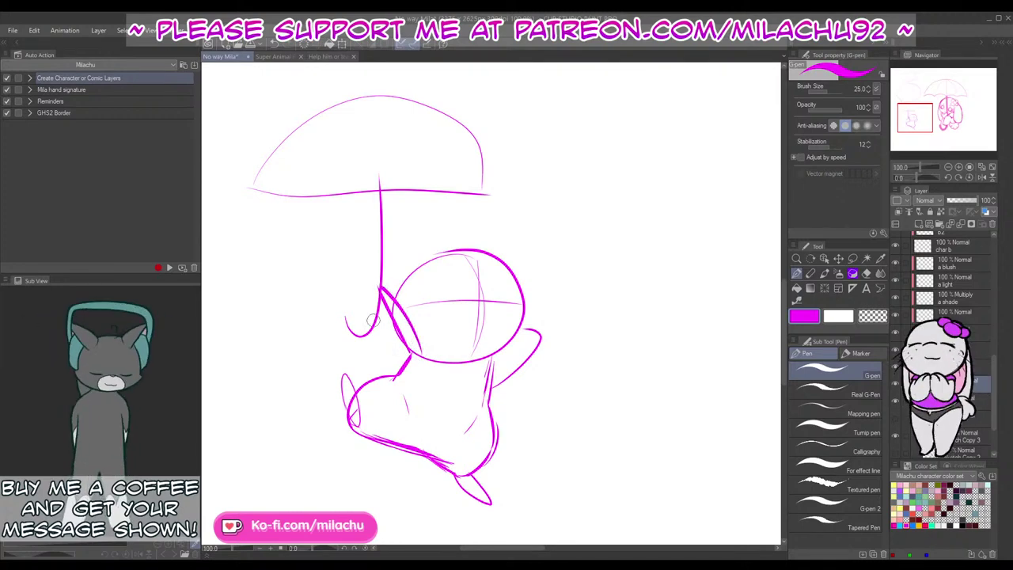
left_click_drag(375, 324, 407, 365)
key("ctrl+z")
key("ctrl+z")
mouse_move(380, 303)
left_mouse_down()
mouse_move(412, 357)
mouse_move(388, 329)
mouse_move(399, 325)
mouse_move(415, 349)
left_mouse_up()
key("ctrl+z")
mouse_move(374, 326)
left_mouse_down()
mouse_move(386, 358)
mouse_move(371, 322)
mouse_move(399, 373)
left_mouse_up()
key("ctrl+z")
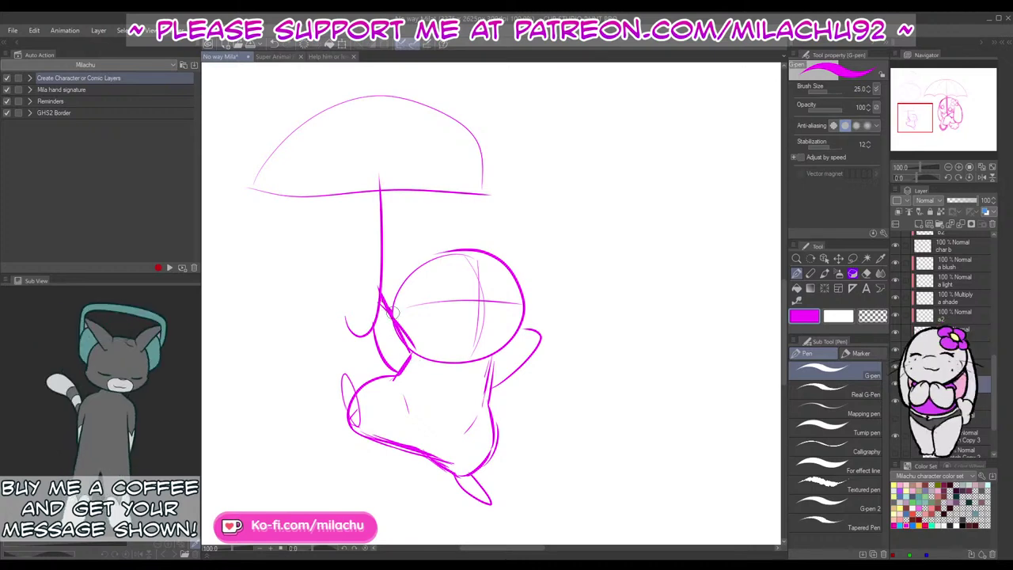
key("ctrl+z")
mouse_move(393, 313)
left_mouse_down()
mouse_move(418, 356)
mouse_move(410, 348)
mouse_move(415, 376)
mouse_move(425, 375)
mouse_move(393, 307)
left_mouse_up()
key("e")
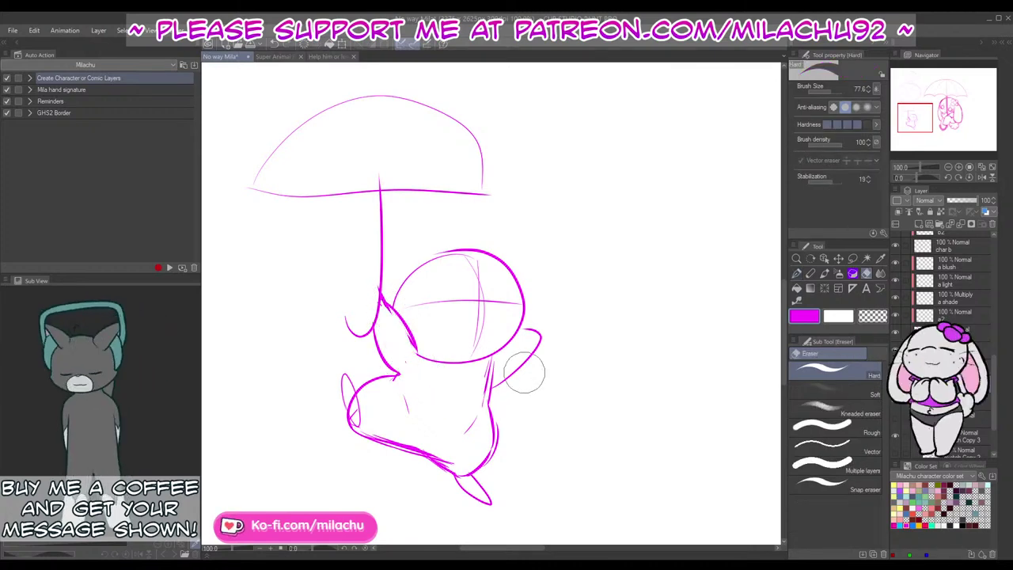
key("p")
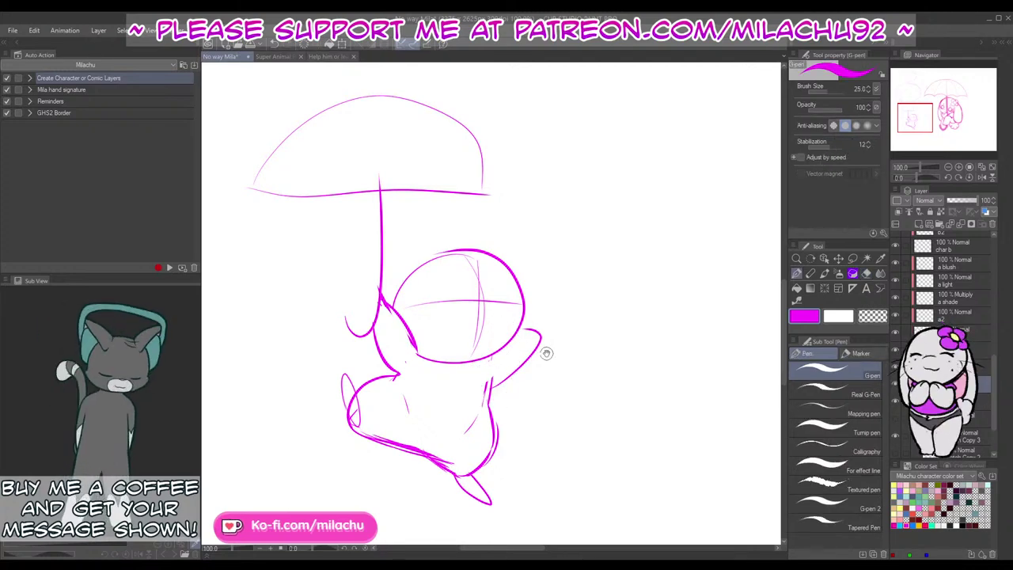
Step: Reshape the head with a bolder, narrower crown above the cheeks and erase the old circle line outside it
left_click_drag(546, 353, 548, 367)
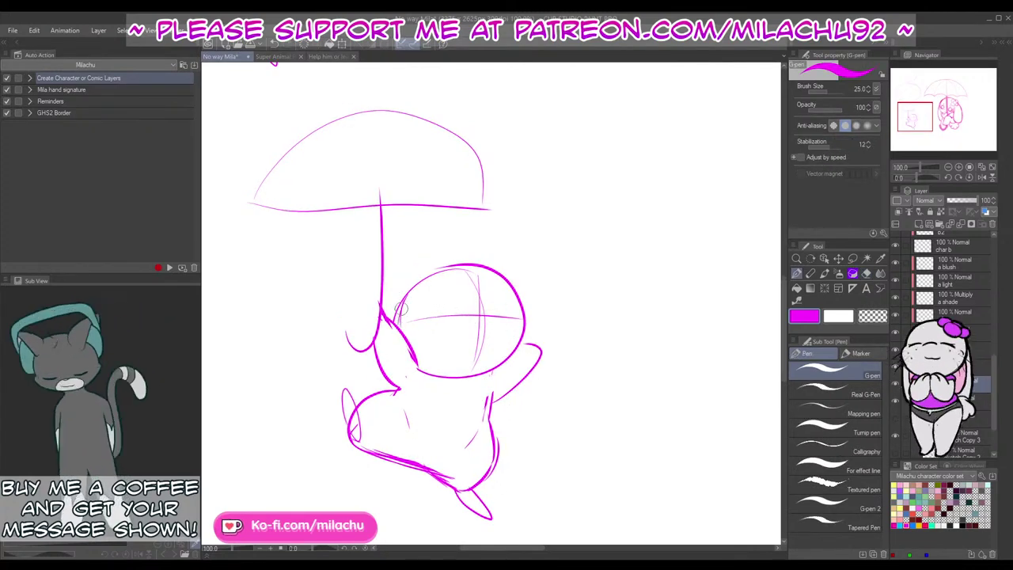
mouse_move(401, 309)
left_mouse_down()
mouse_move(420, 273)
mouse_move(447, 266)
left_mouse_up()
mouse_move(511, 337)
left_mouse_down()
mouse_move(511, 289)
mouse_move(473, 267)
left_mouse_up()
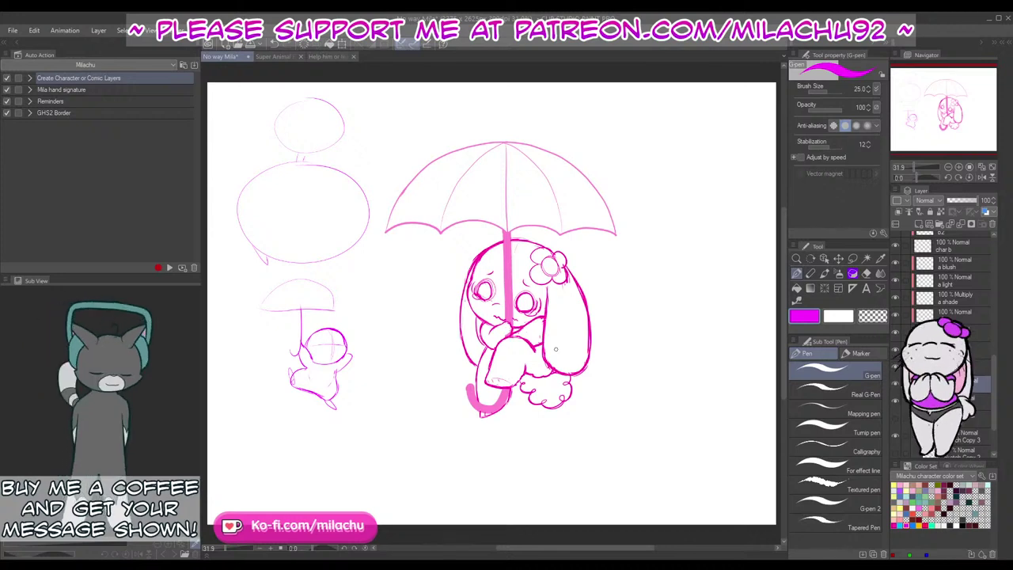
left_click_drag(444, 451, 553, 423)
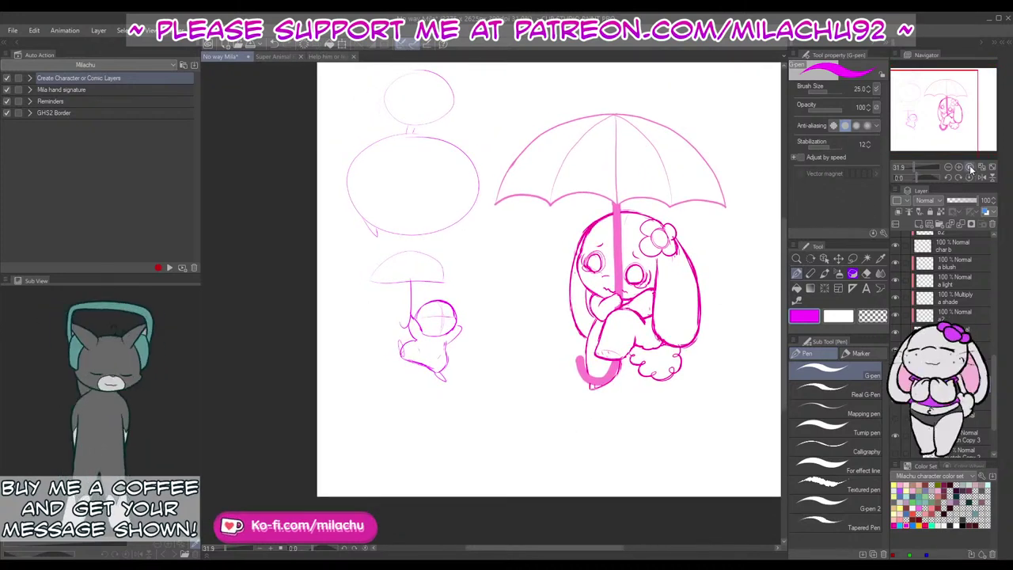
left_click(968, 168)
left_click_drag(458, 445, 599, 385)
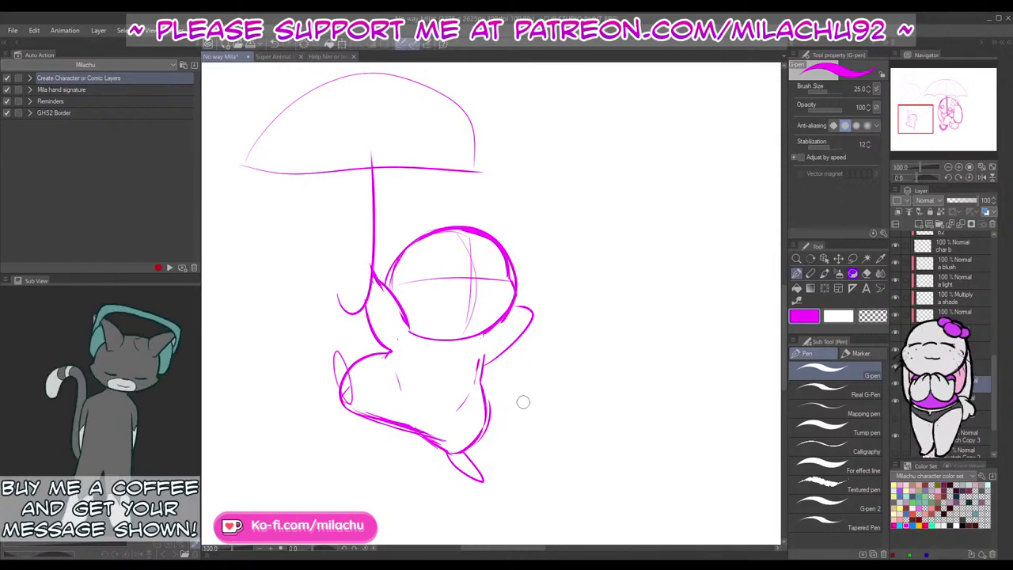
key("e")
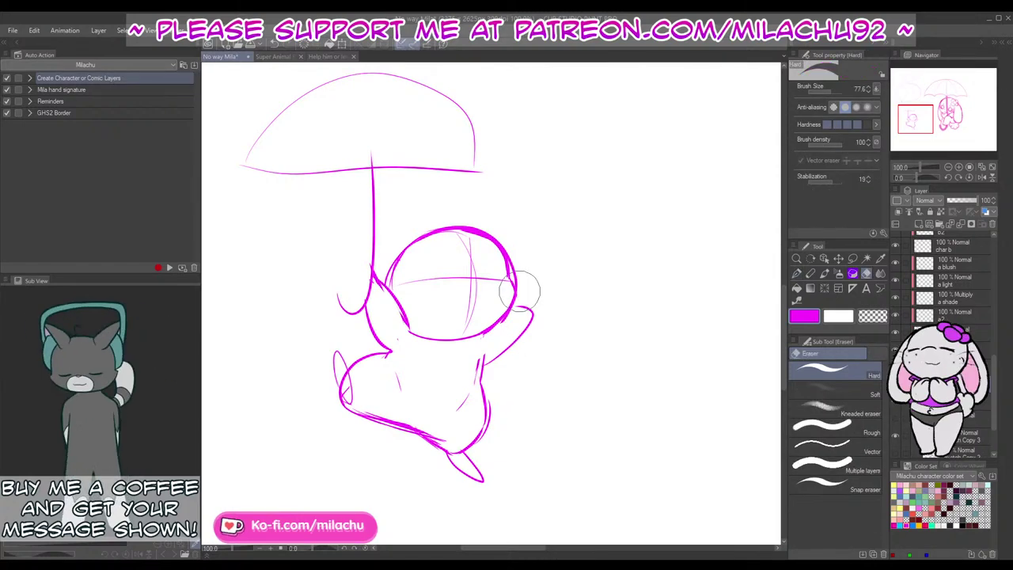
mouse_move(501, 255)
left_mouse_down()
mouse_move(472, 229)
mouse_move(443, 228)
mouse_move(398, 253)
mouse_move(386, 278)
left_mouse_up()
key("p")
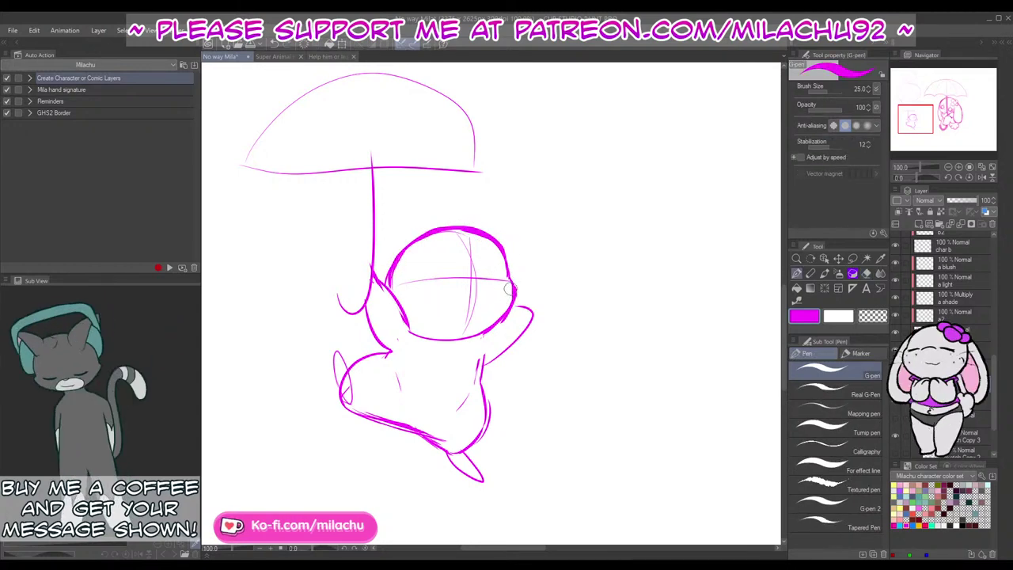
Step: Draw an oval cheek on each side of the small character's face, the far one partly cut off by the head edge
left_click_drag(512, 281, 504, 315)
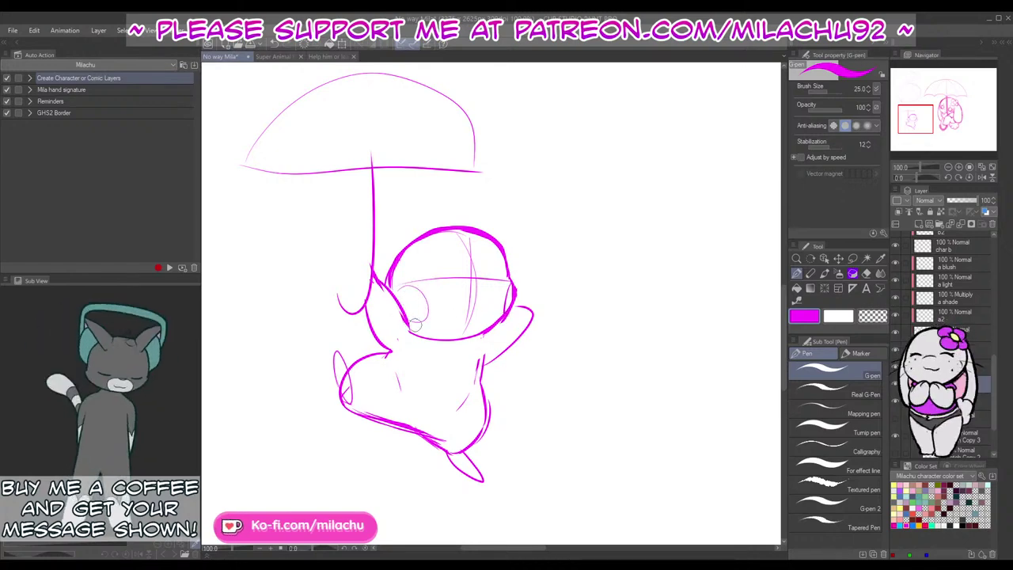
mouse_move(411, 327)
left_mouse_down()
mouse_move(418, 294)
mouse_move(398, 312)
left_mouse_up()
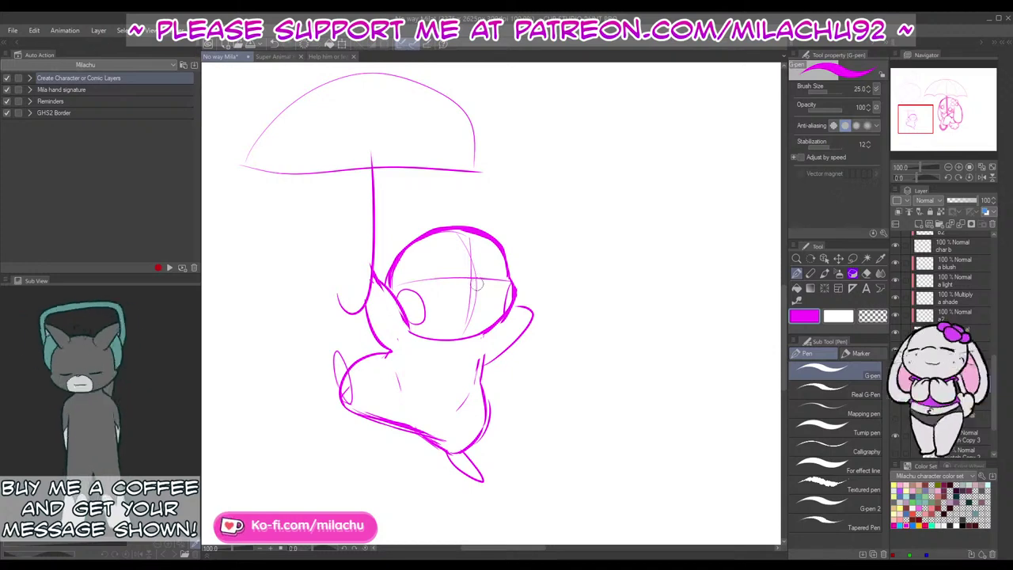
Step: Draw two round eyes with bold lids and lashes on the face guideline, plus a small nose above a round mouth
mouse_move(430, 287)
left_mouse_down()
mouse_move(438, 256)
mouse_move(449, 291)
mouse_move(490, 273)
mouse_move(425, 286)
left_mouse_up()
key("ctrl+z")
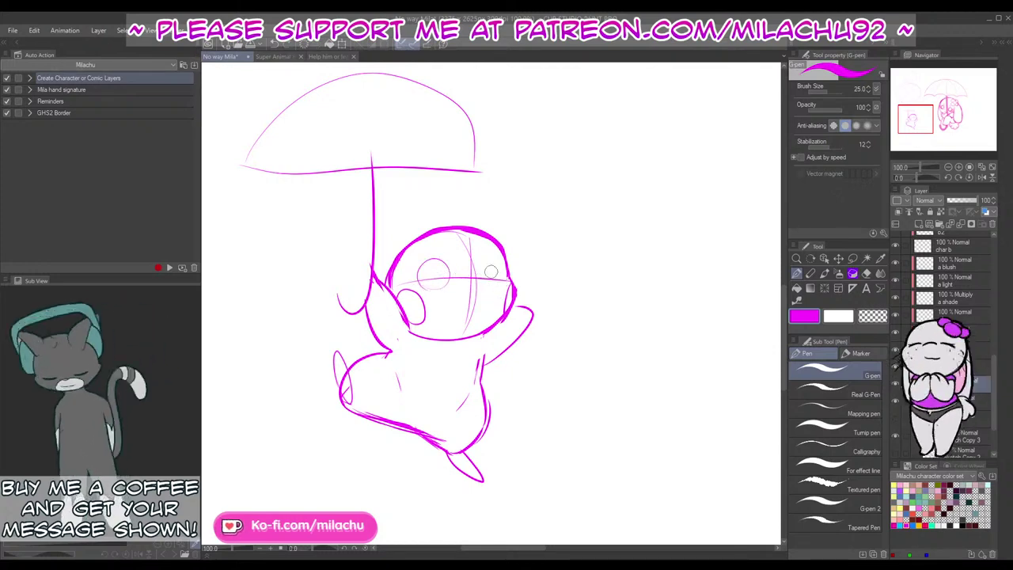
key("ctrl+z")
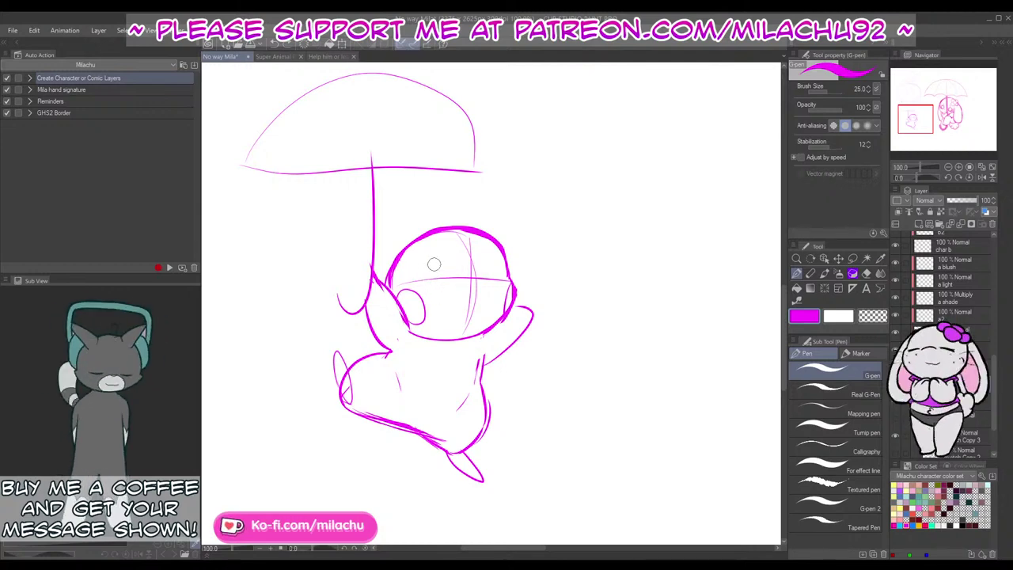
left_click_drag(434, 263, 437, 261)
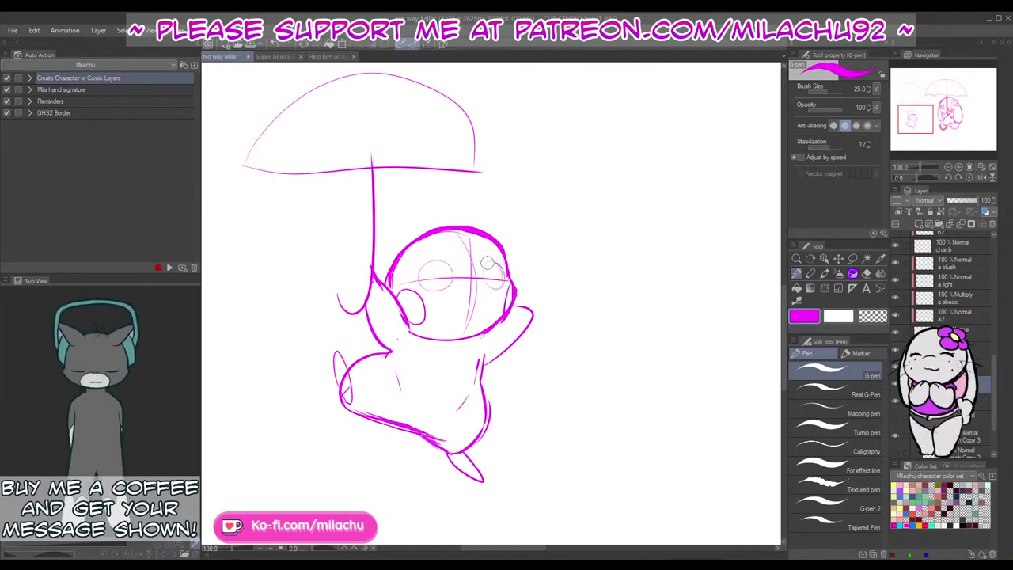
left_click_drag(492, 263, 495, 274)
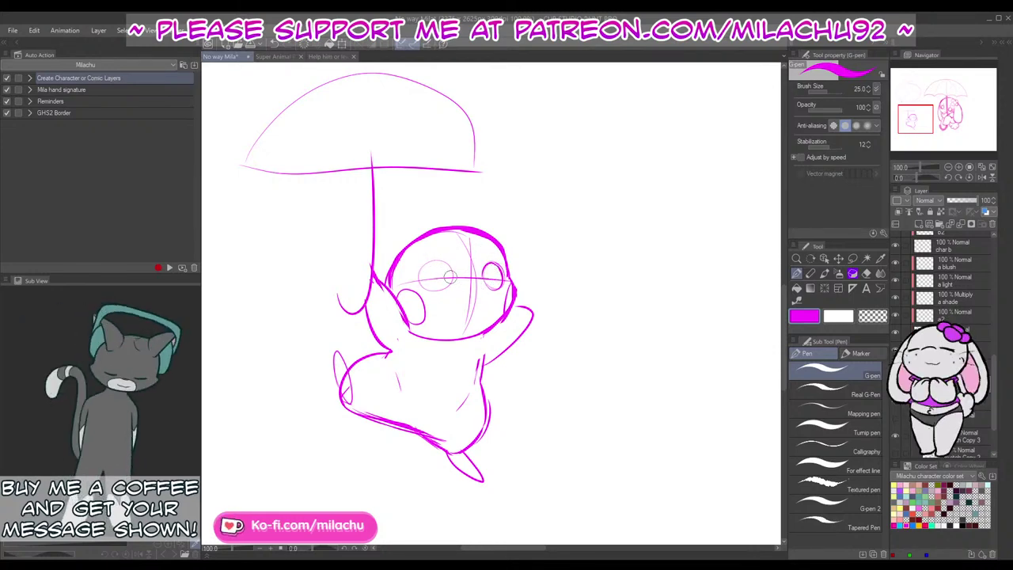
mouse_move(444, 285)
left_mouse_down()
mouse_move(451, 261)
mouse_move(419, 270)
left_mouse_up()
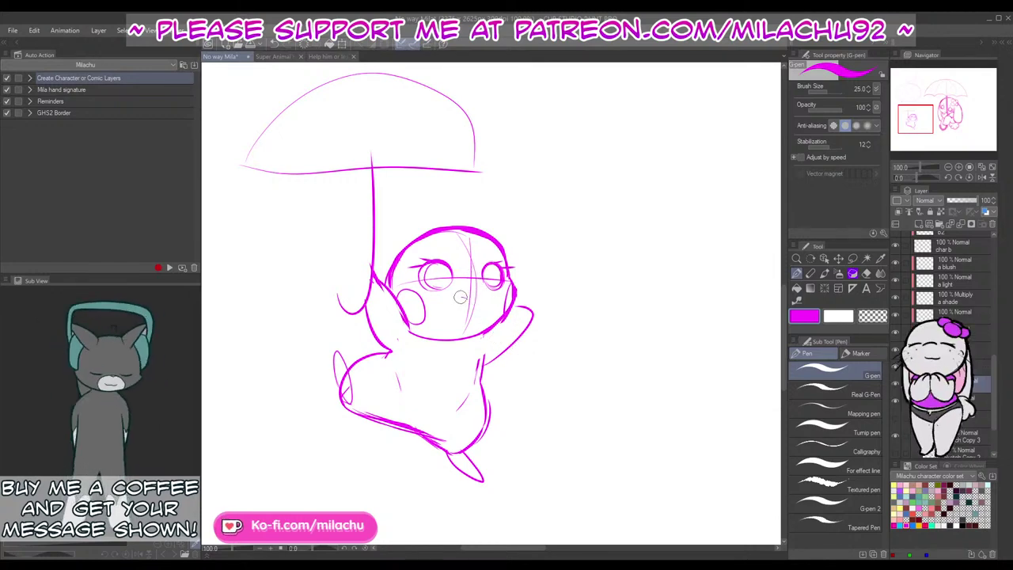
mouse_move(460, 296)
left_mouse_down()
mouse_move(455, 324)
mouse_move(471, 300)
left_mouse_up()
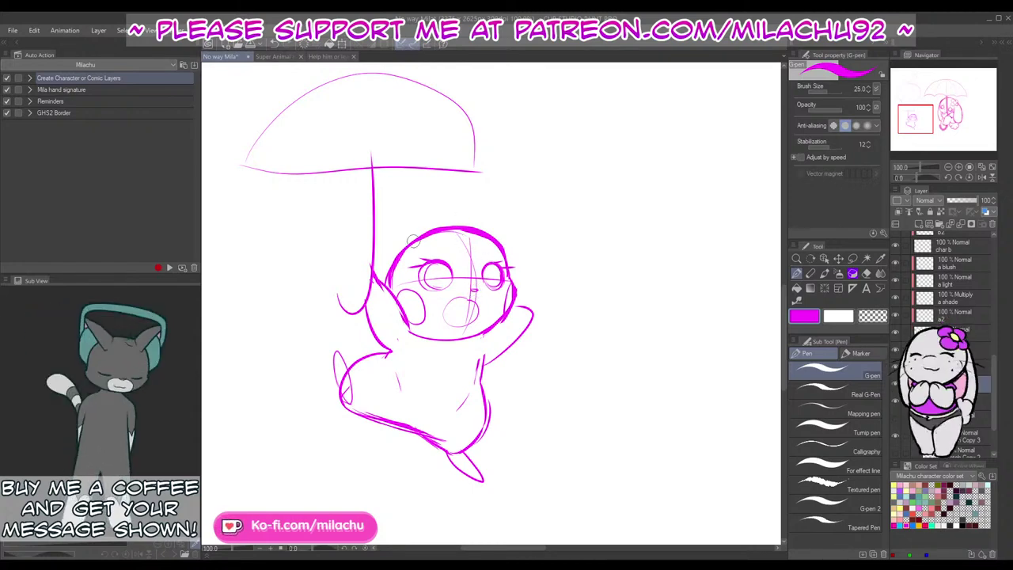
left_click_drag(599, 430, 625, 463)
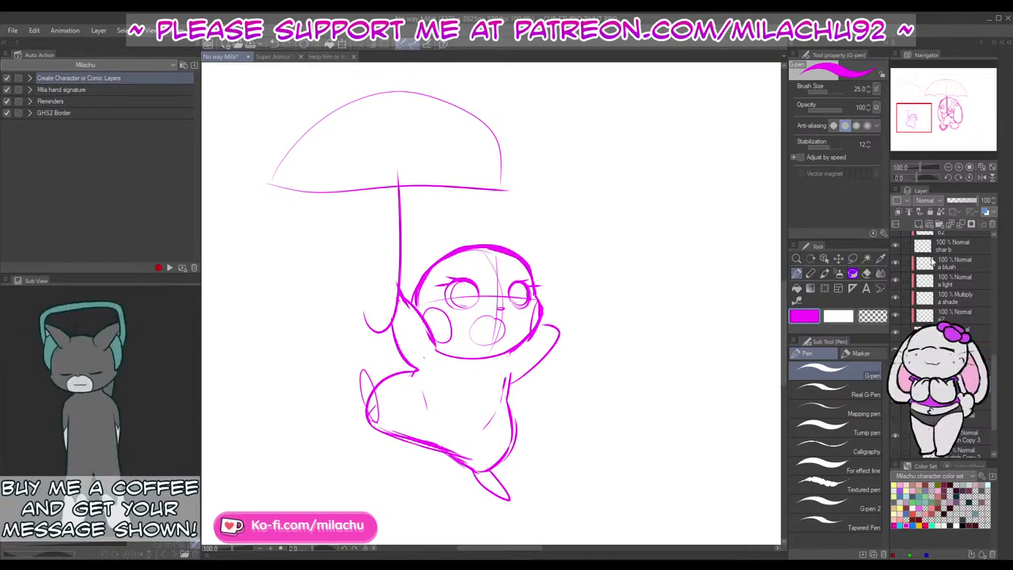
Step: Lasso the small character without the umbrella, scale it down slightly, and clear the selection
left_click(853, 258)
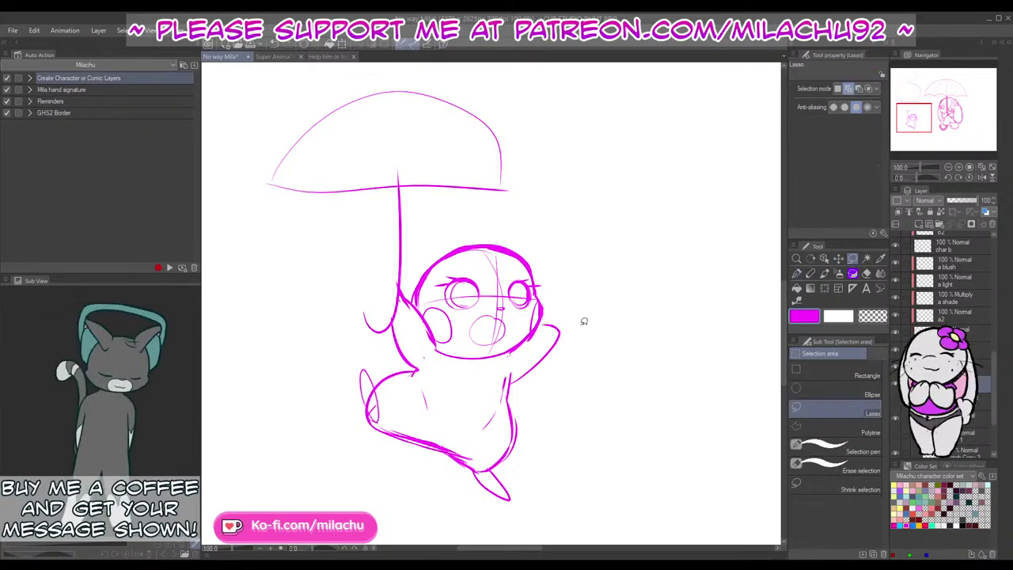
mouse_move(402, 300)
left_mouse_down()
mouse_move(522, 208)
mouse_move(622, 323)
mouse_move(557, 500)
mouse_move(403, 484)
mouse_move(347, 359)
mouse_move(383, 348)
left_mouse_up()
left_click(518, 536)
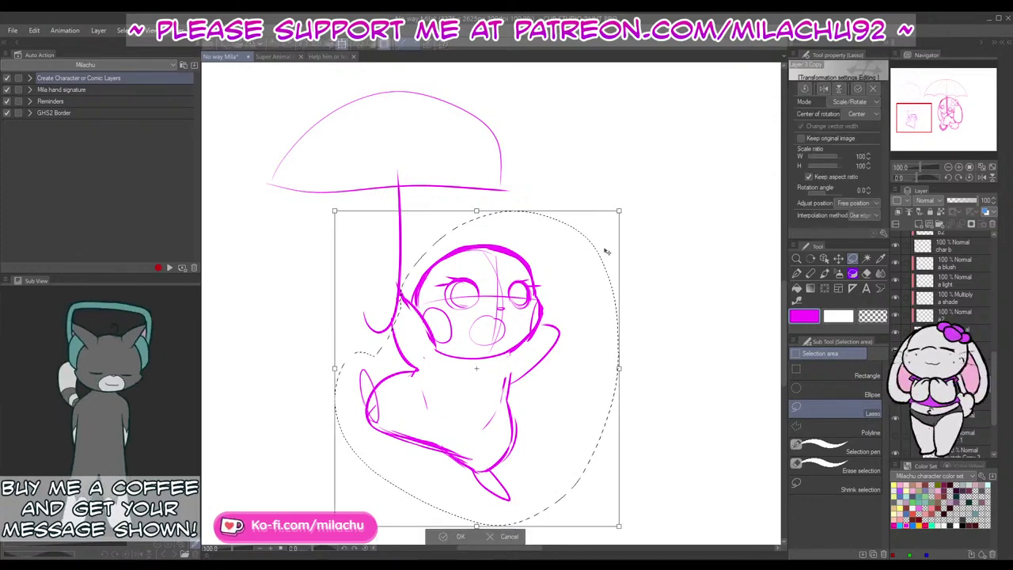
left_click_drag(618, 211, 599, 233)
left_click_drag(533, 452, 537, 440)
left_click(455, 528)
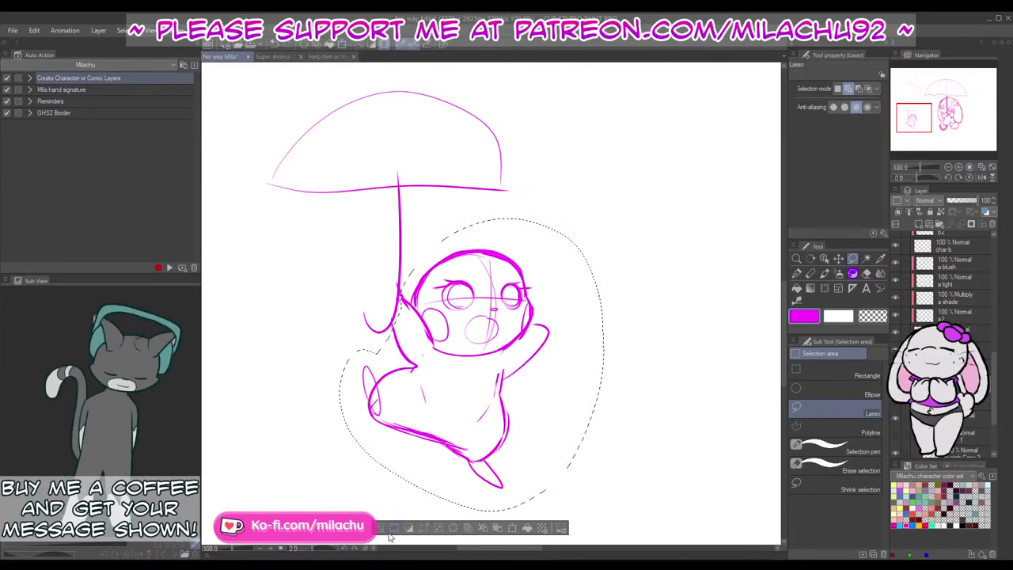
key("ctrl+d")
Step: Lasso the small umbrella with its handle, enlarge it to about 109%, align it with the character's hand, and deselect
left_click_drag(368, 340, 386, 336)
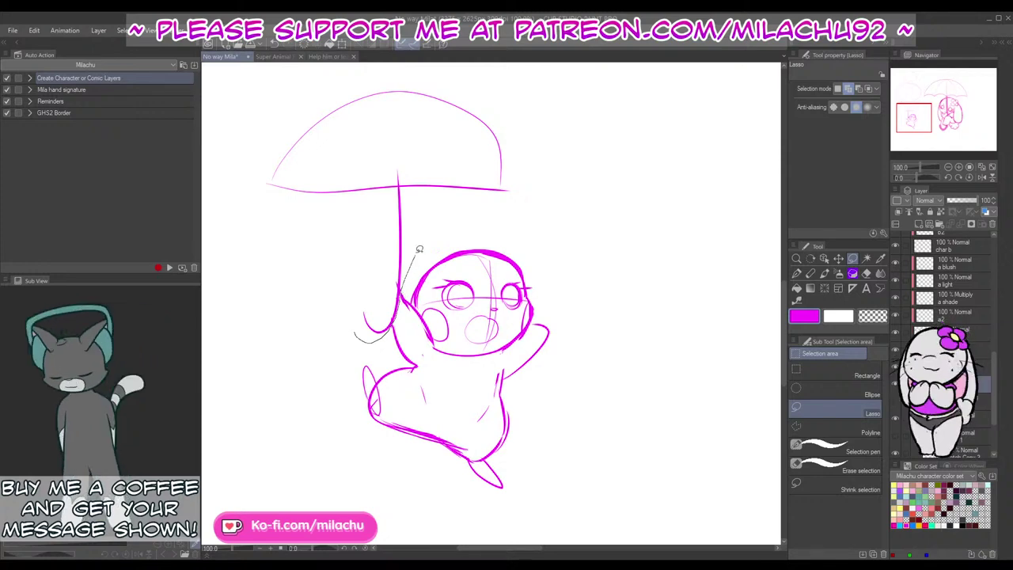
mouse_move(419, 248)
left_mouse_down()
mouse_move(480, 82)
mouse_move(262, 244)
mouse_move(356, 338)
left_mouse_up()
left_click(429, 362)
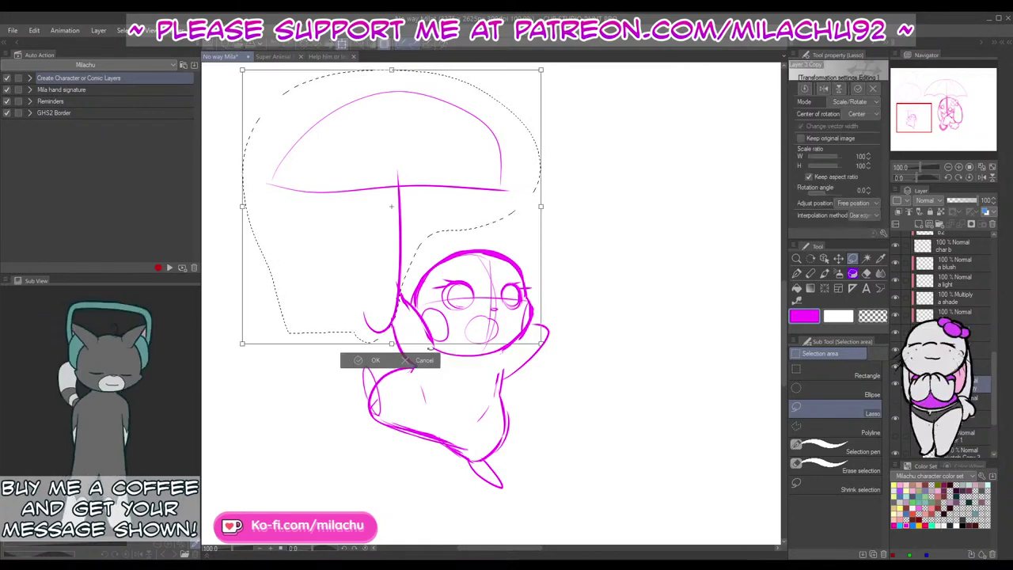
scroll(608, 226, "up", 3)
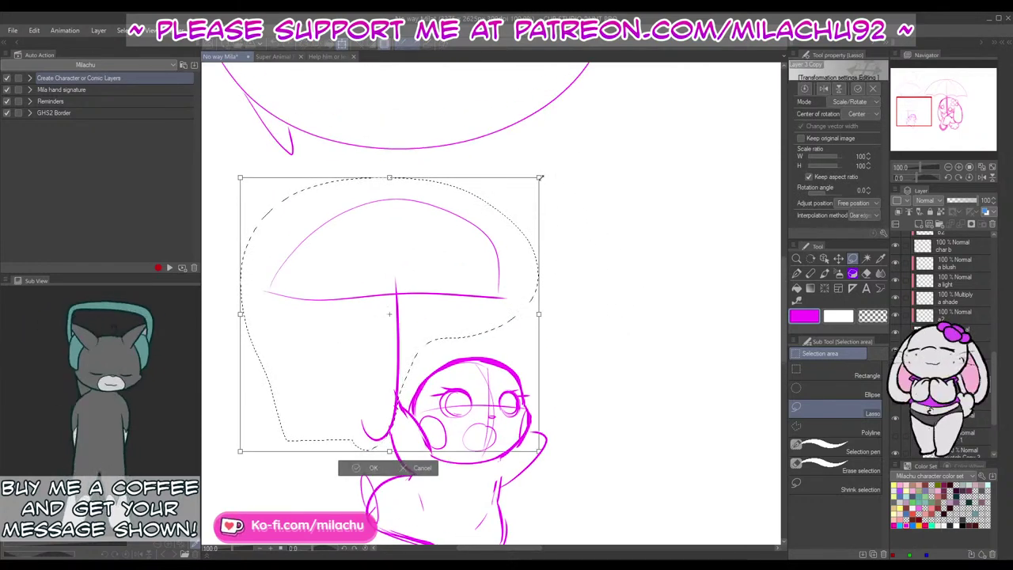
left_click_drag(540, 178, 562, 152)
left_click_drag(494, 290, 471, 312)
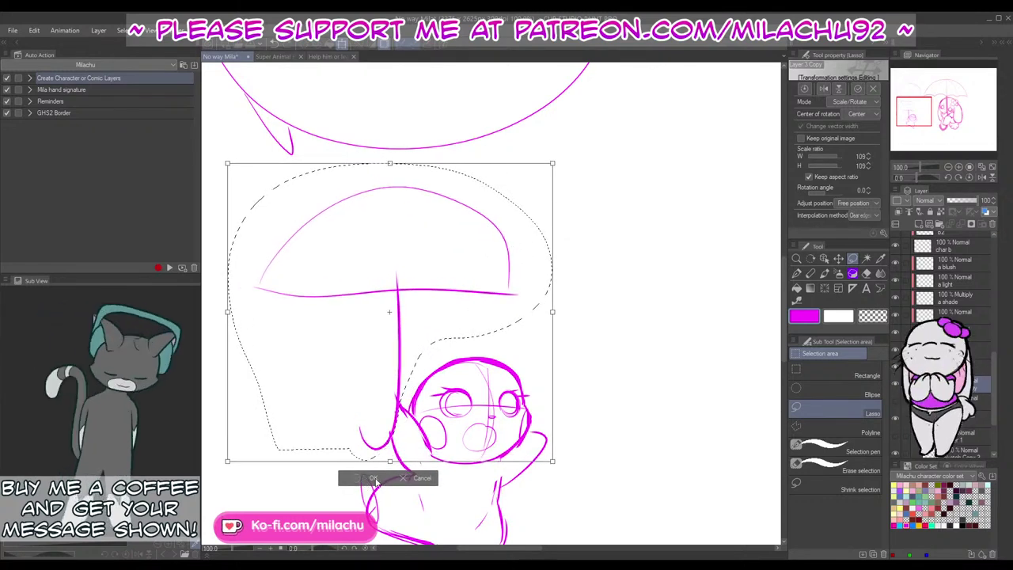
left_click(375, 479)
key("ctrl+d")
Step: Lasso the small character without the umbrella, scale it down to about 93%, fit its hand to the handle, and deselect
scroll(511, 439, "down", 3)
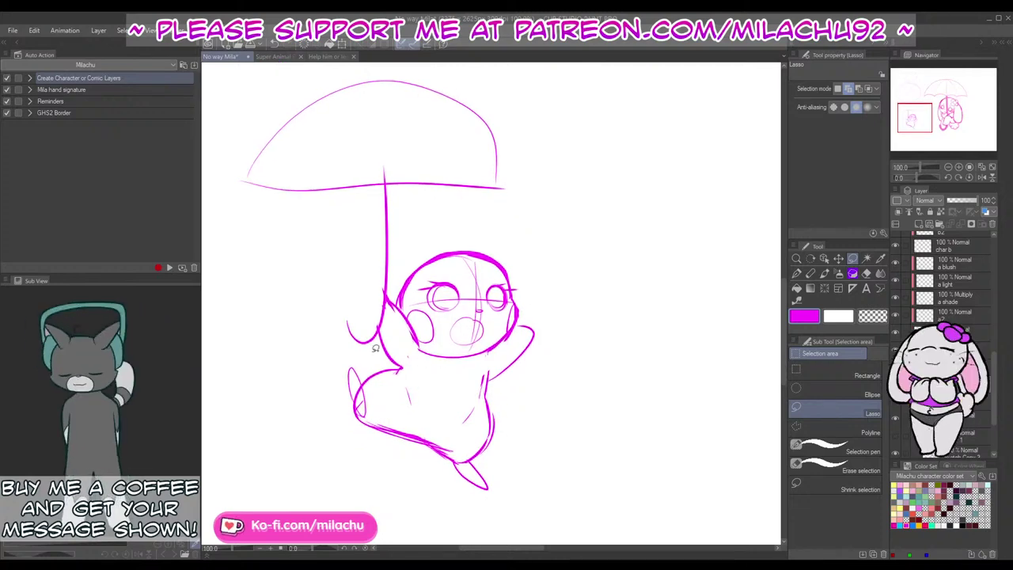
mouse_move(368, 356)
left_mouse_down()
mouse_move(316, 434)
mouse_move(473, 509)
mouse_move(583, 347)
mouse_move(418, 246)
left_mouse_up()
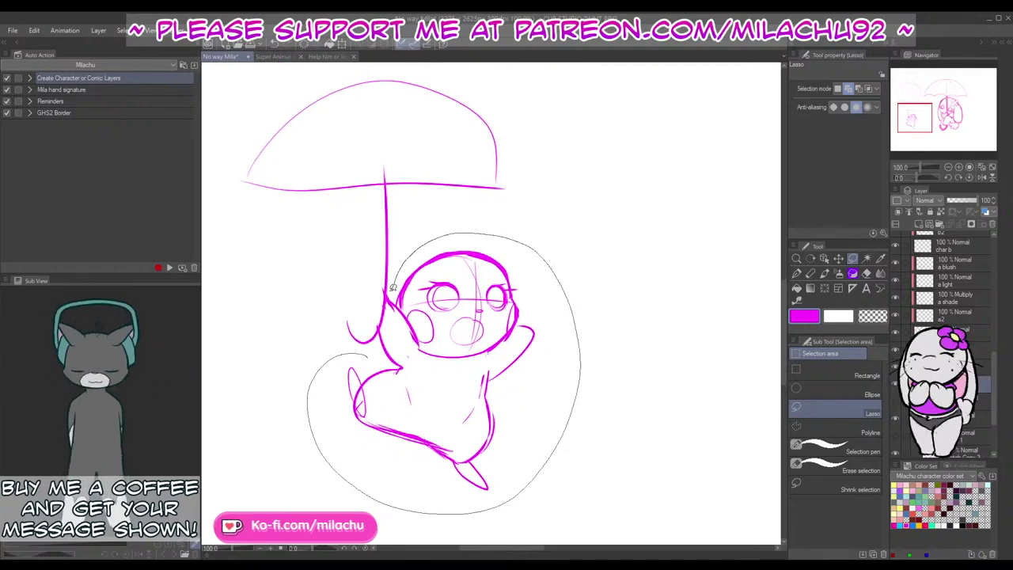
left_click_drag(382, 331, 371, 352)
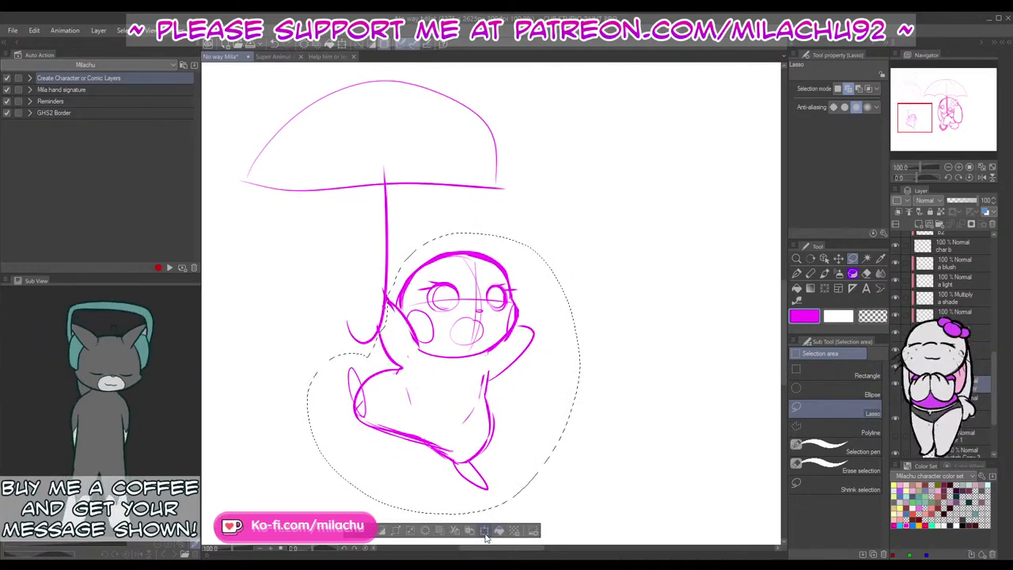
key("ctrl+t")
left_click_drag(565, 491, 564, 491)
left_click_drag(495, 438, 501, 437)
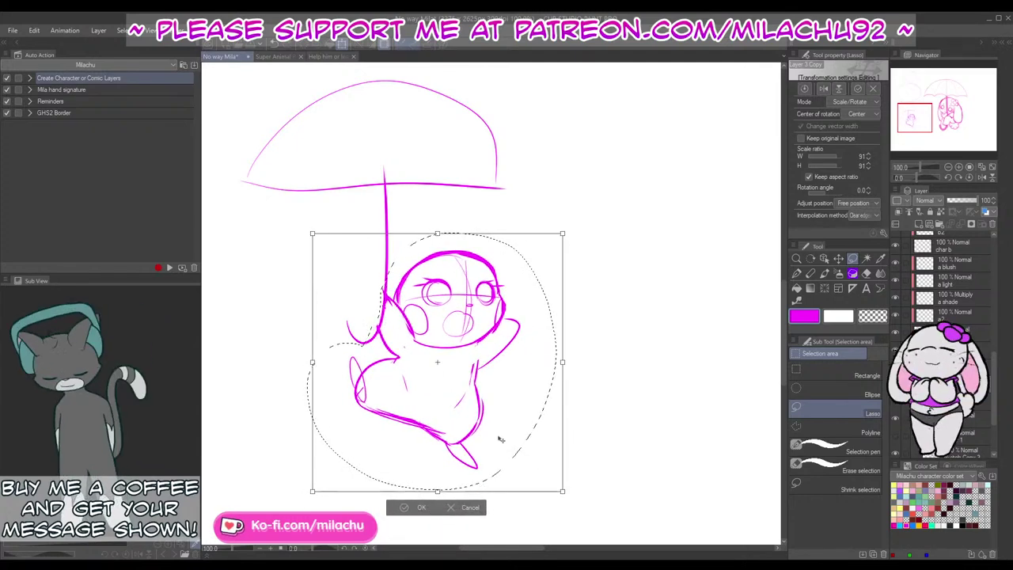
left_click_drag(563, 491, 569, 497)
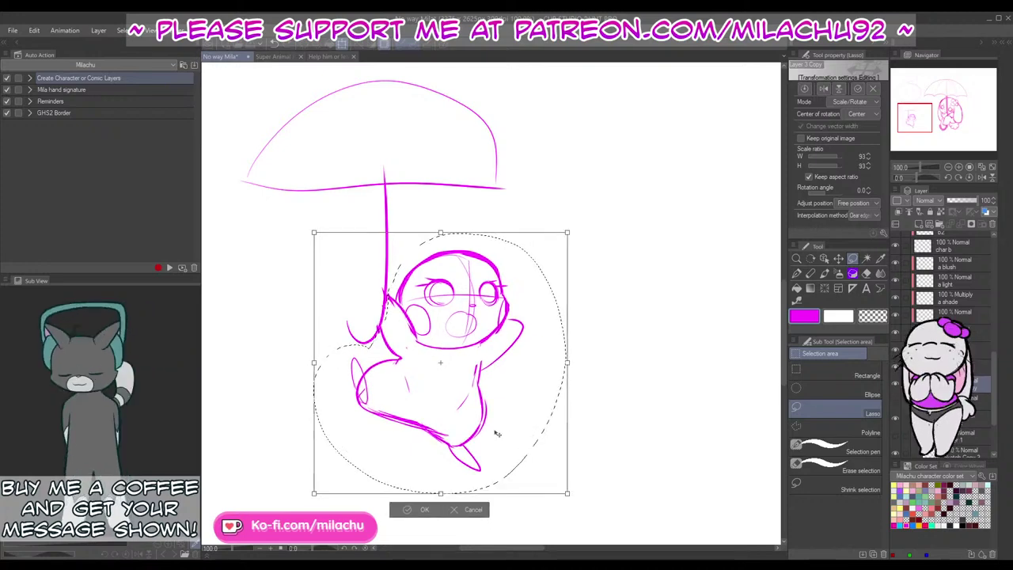
left_click(423, 511)
key("ctrl+d")
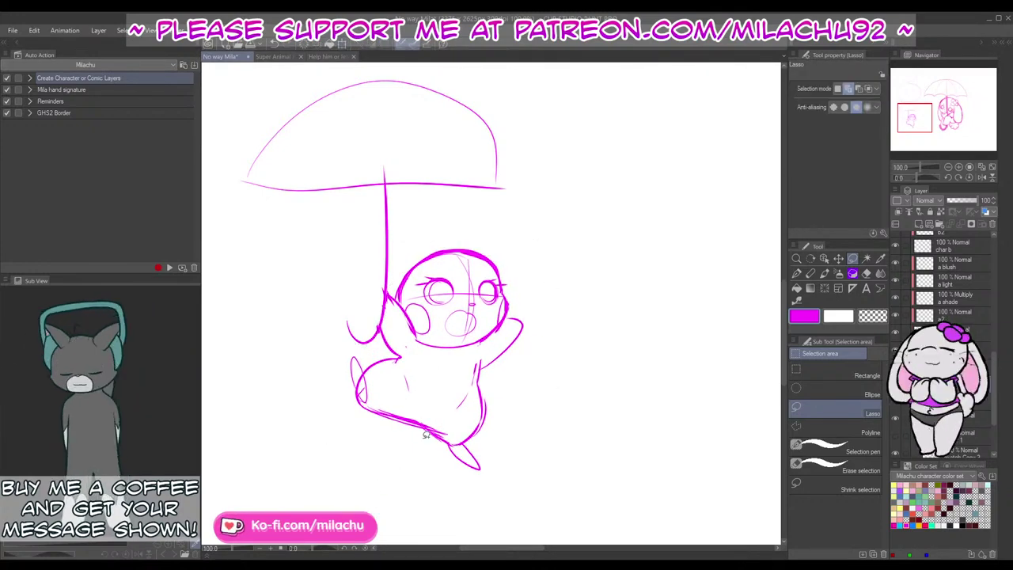
Step: Erase the small character's chin line above the body and redraw both raised arms with bolder outlines, adding a hand to the free arm
key("p")
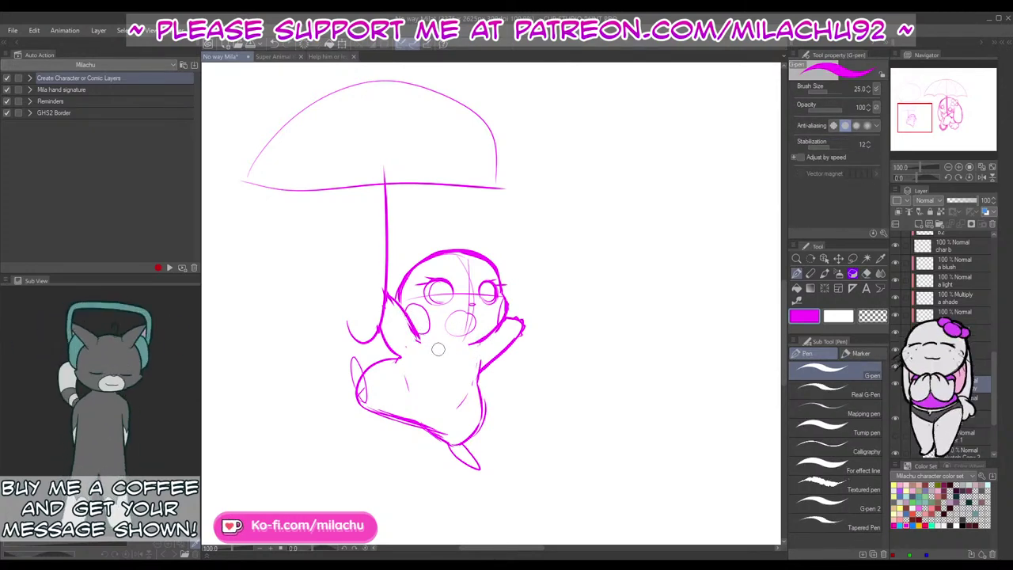
key("e")
left_click_drag(422, 353, 437, 357)
key("p")
left_click_drag(380, 320, 402, 356)
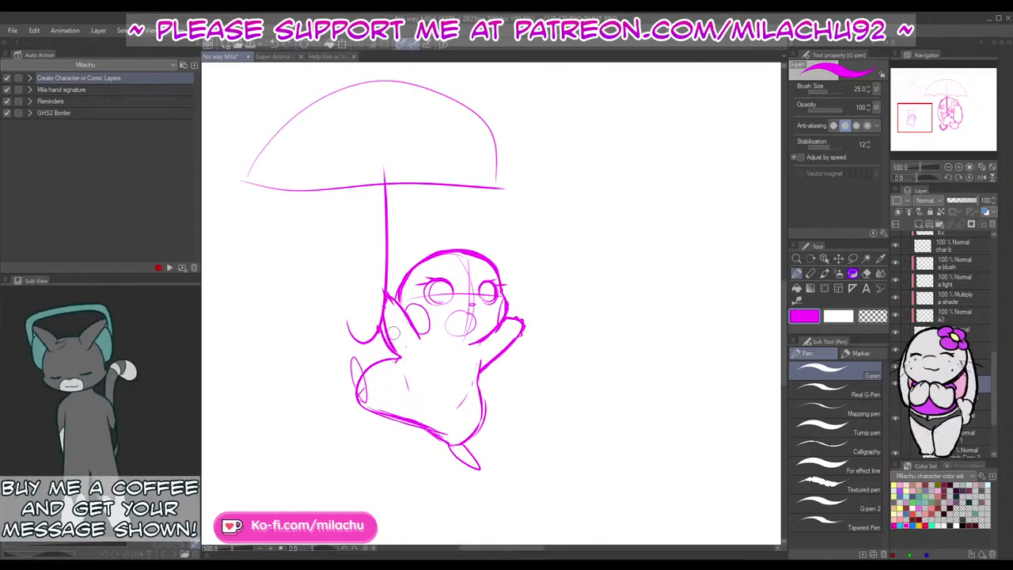
key("e")
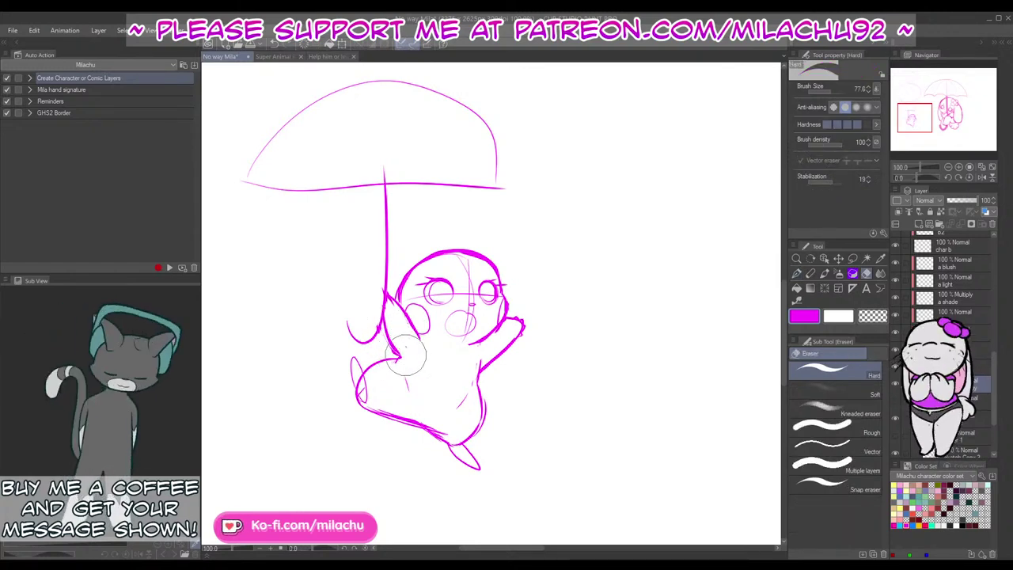
key("p")
Step: Draw two large round mouse ears on the small character's head, each with a curved inner fold
left_click_drag(549, 288, 539, 337)
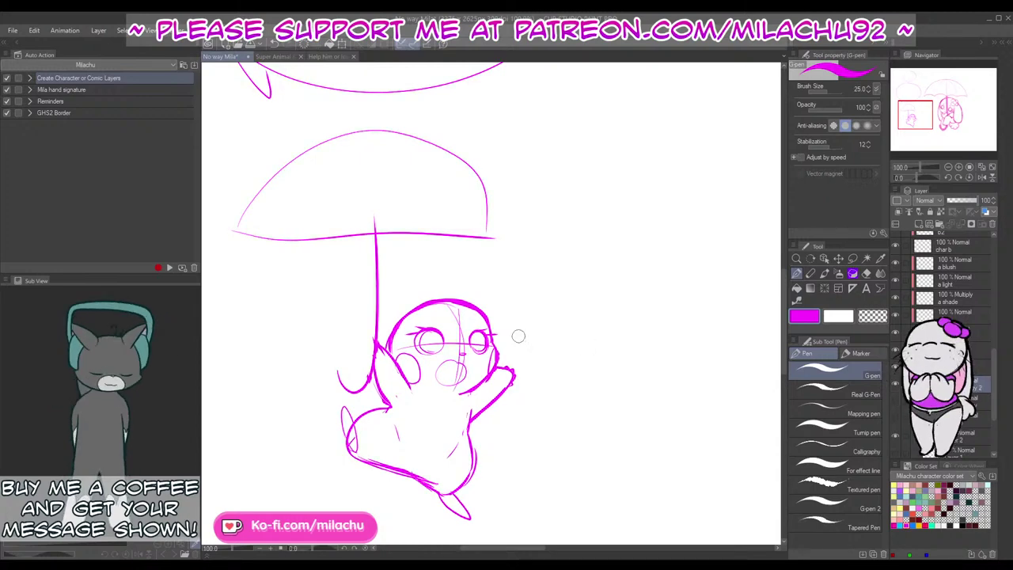
mouse_move(378, 299)
left_mouse_down()
mouse_move(456, 253)
mouse_move(457, 316)
mouse_move(553, 261)
left_mouse_up()
key("ctrl+z")
mouse_move(474, 301)
left_mouse_down()
mouse_move(559, 273)
mouse_move(504, 337)
left_mouse_up()
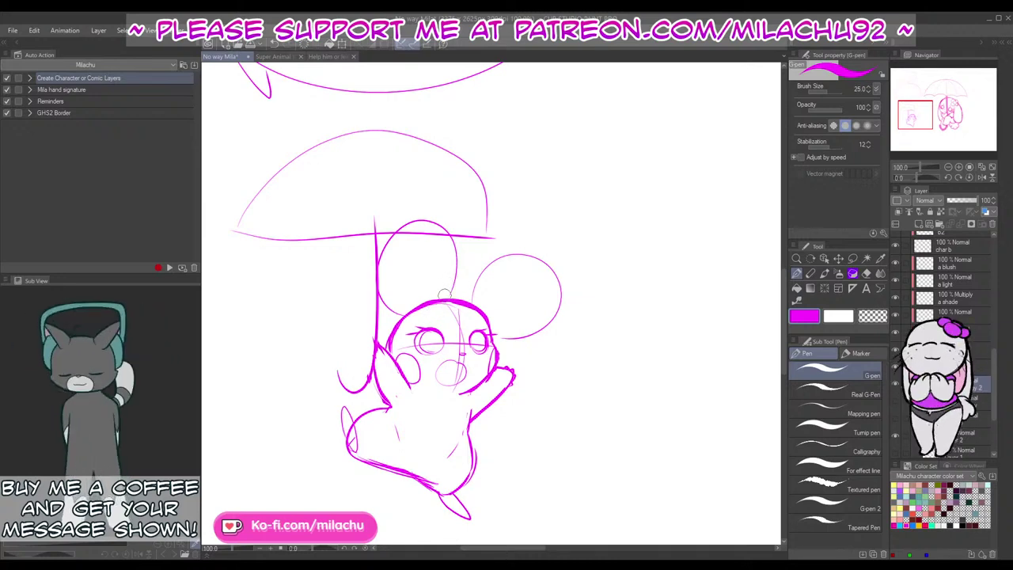
left_click_drag(456, 257, 432, 302)
key("ctrl+z")
left_click_drag(454, 268, 410, 306)
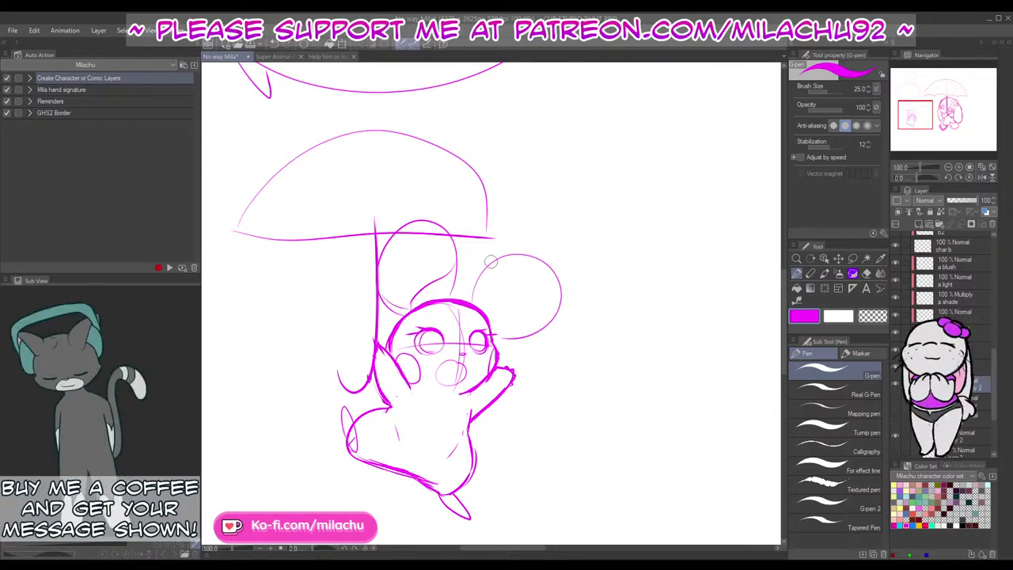
left_click_drag(491, 261, 495, 320)
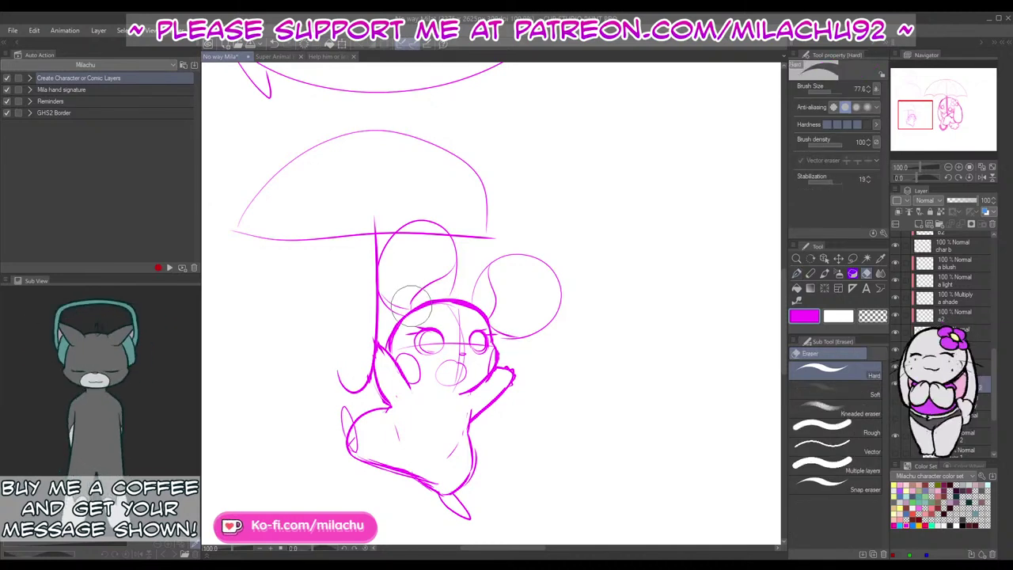
Step: Bolden the ear outlines, add short strokes inside them, and erase the lines overlapping the umbrella and the head
key("e")
key("p")
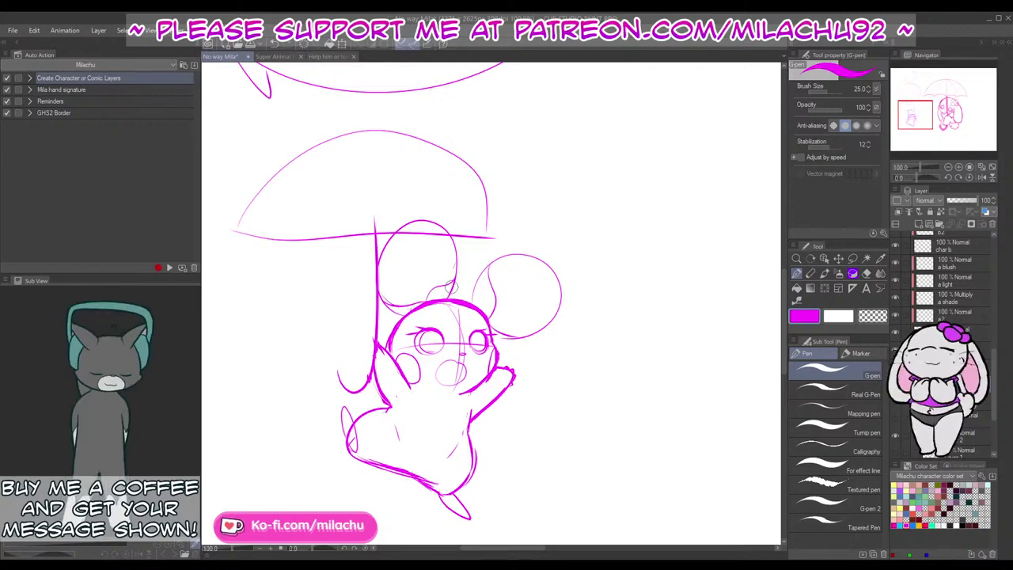
key("e")
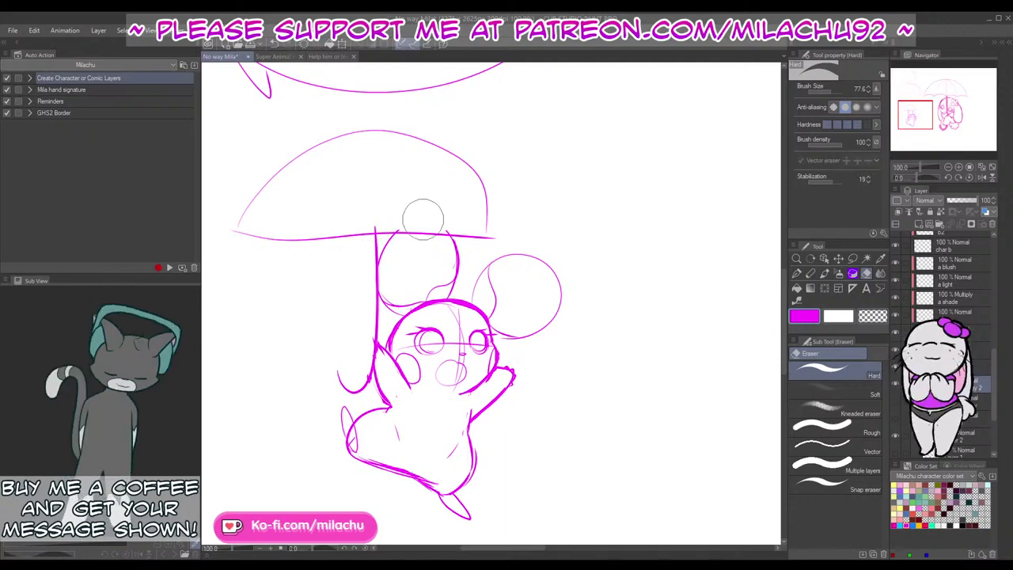
key("p")
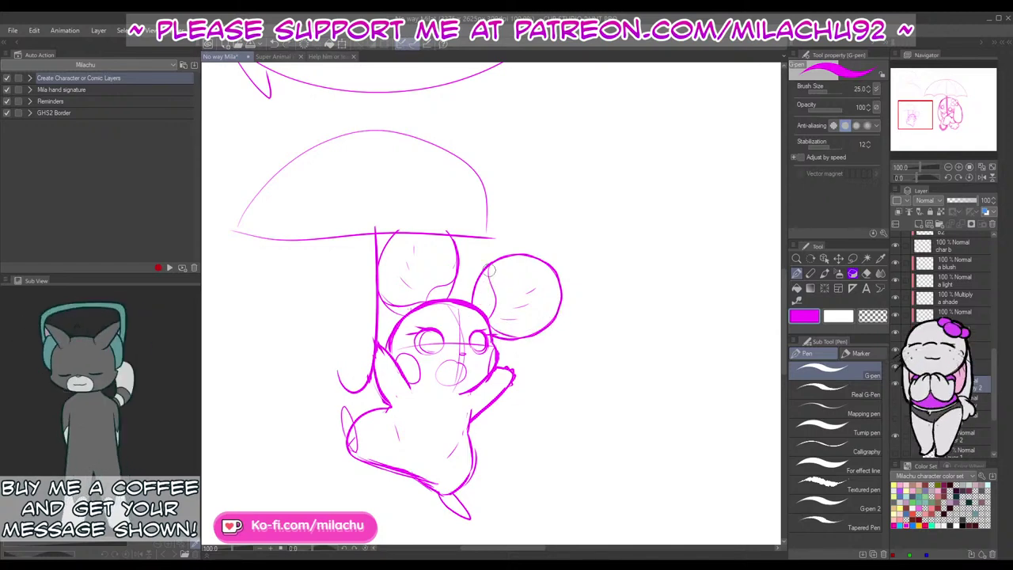
key("e")
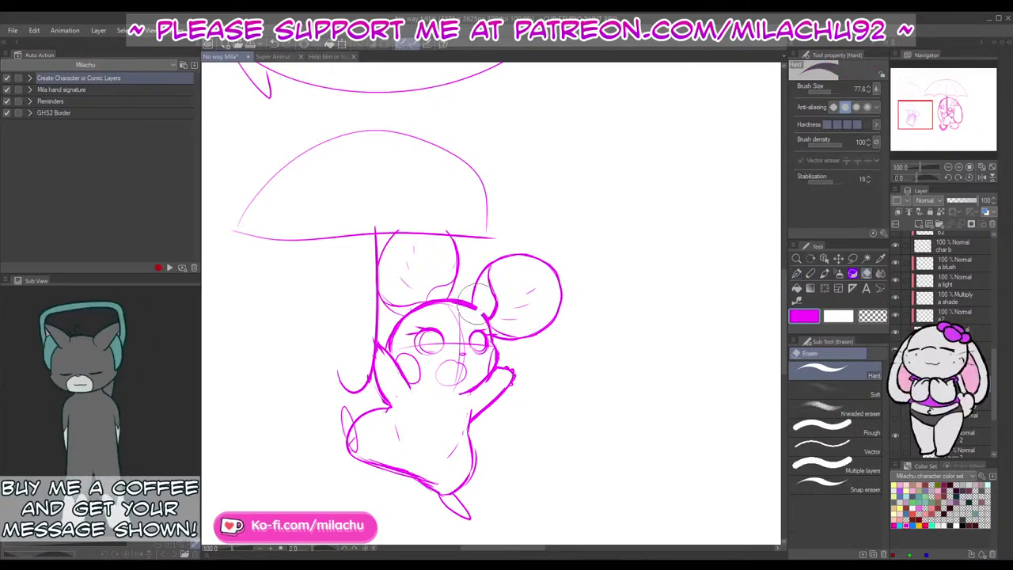
key("p")
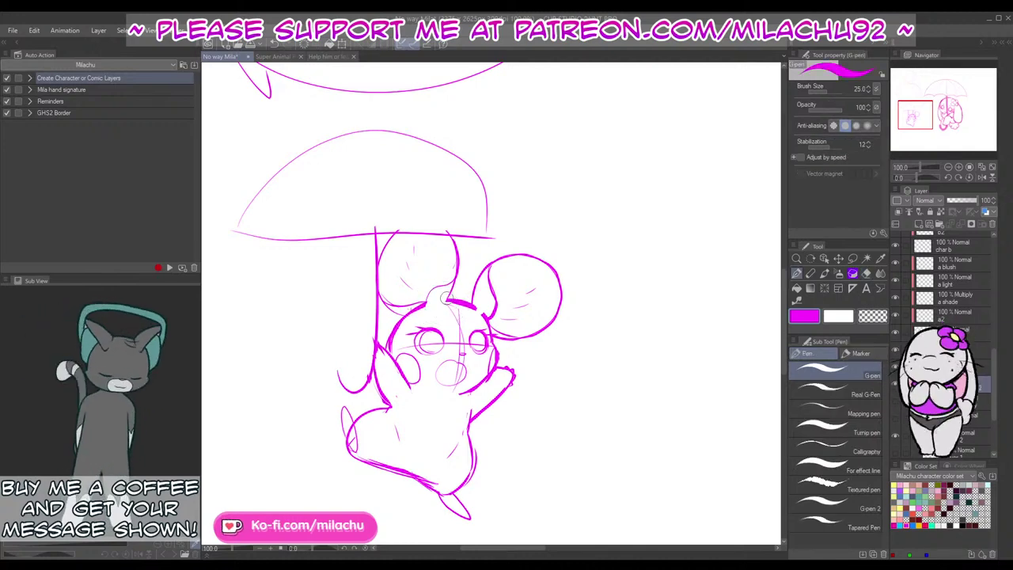
key("e")
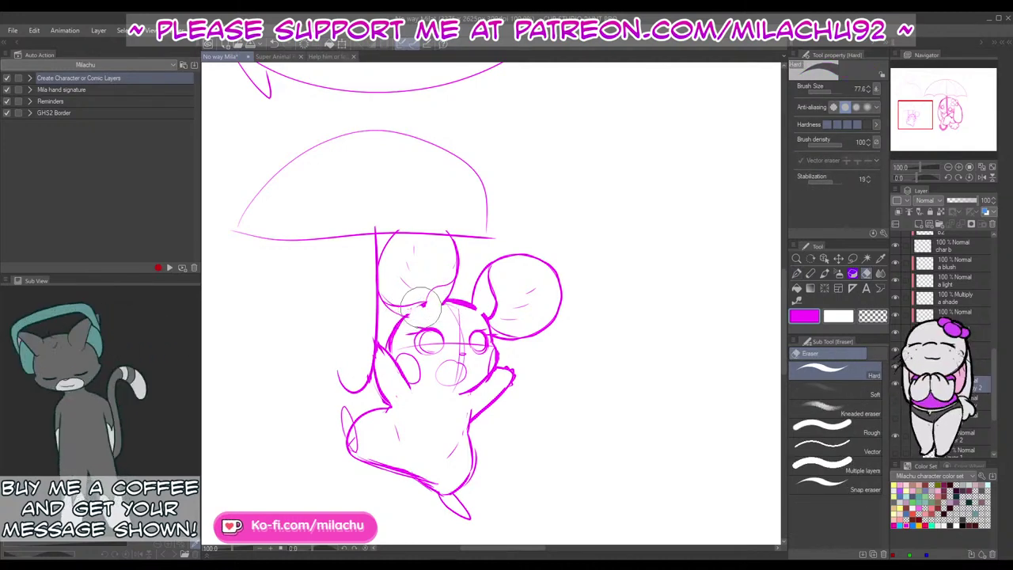
key("p")
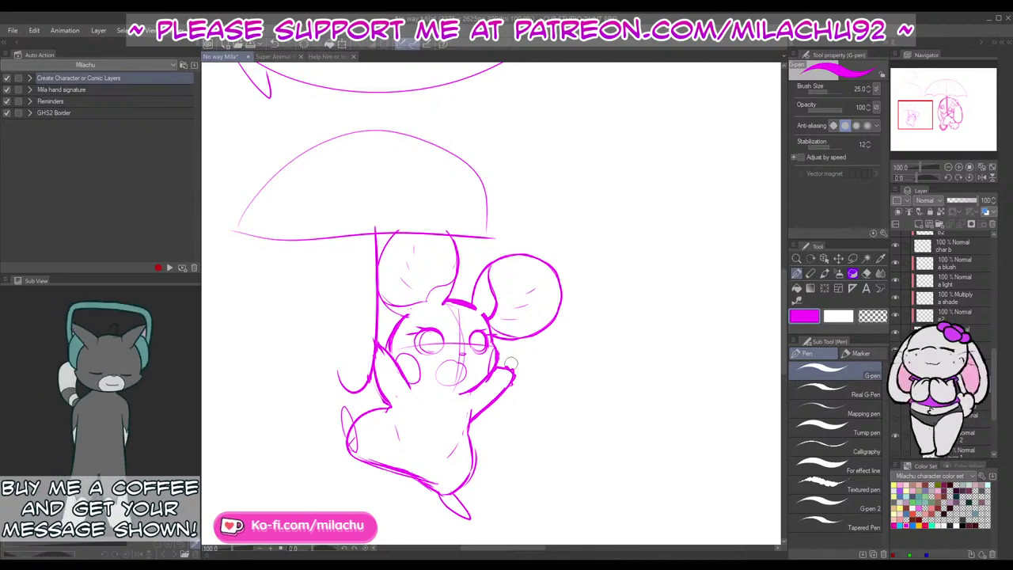
Step: Draw a long double-lined mouse tail curving out from beneath the body, with a zigzag bend toward its end
mouse_move(588, 448)
left_mouse_down()
mouse_move(622, 375)
mouse_move(614, 393)
left_mouse_up()
left_click_drag(549, 423, 561, 408)
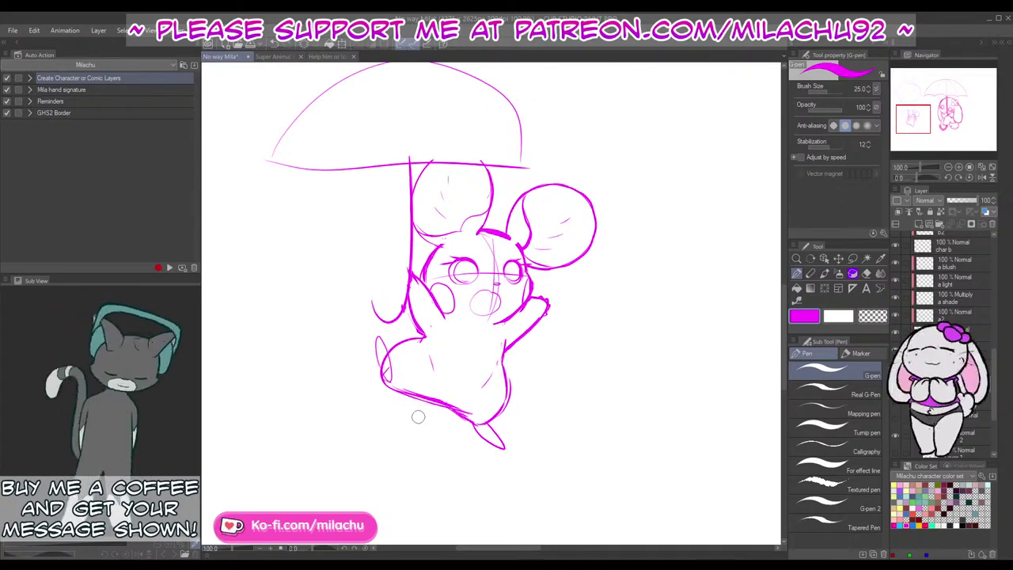
left_click_drag(420, 406, 312, 438)
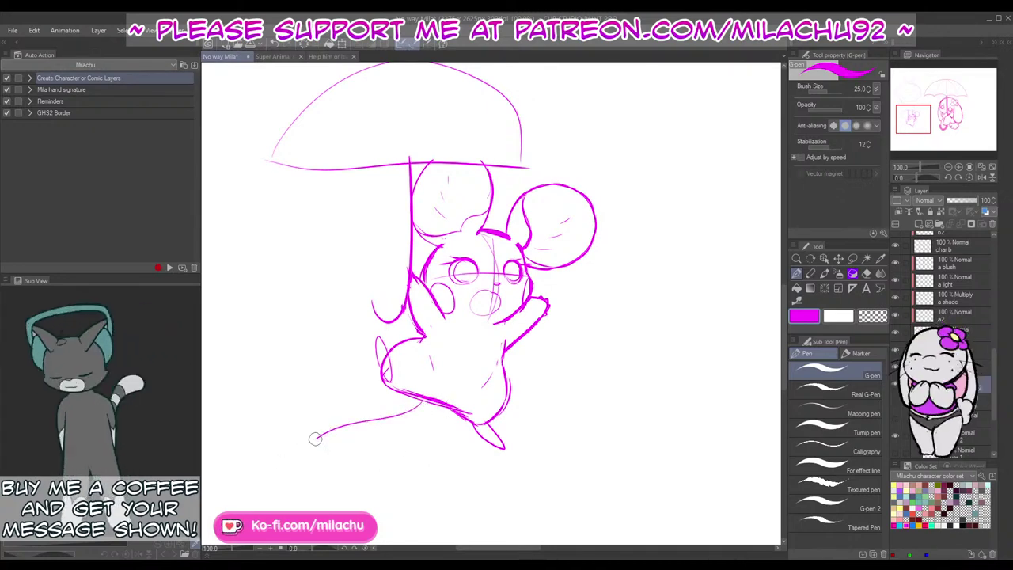
key("ctrl+z")
mouse_move(432, 394)
left_mouse_down()
mouse_move(373, 431)
mouse_move(307, 509)
left_mouse_up()
left_click_drag(437, 495, 521, 470)
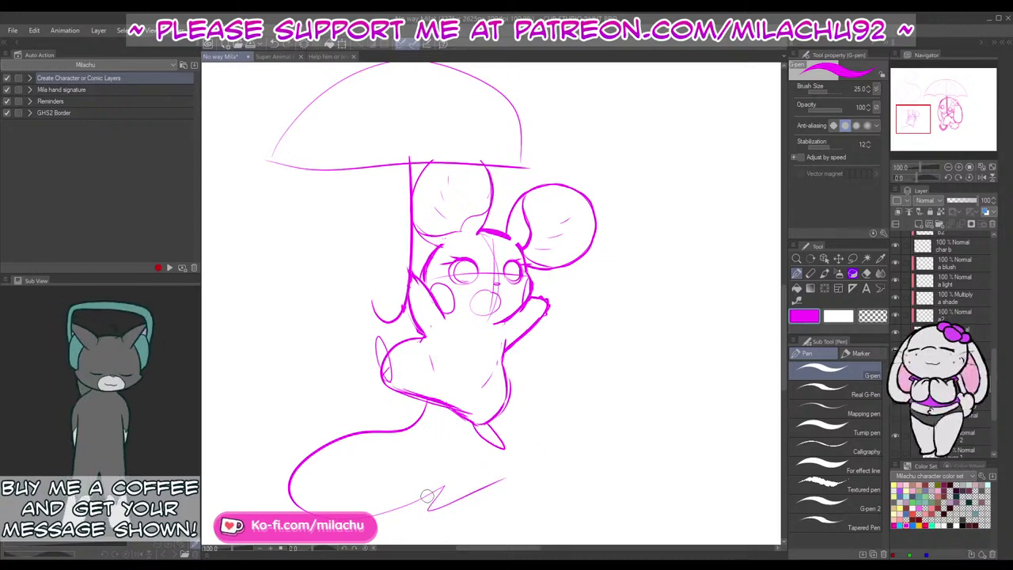
mouse_move(412, 500)
left_mouse_down()
mouse_move(344, 511)
mouse_move(312, 489)
mouse_move(328, 469)
mouse_move(411, 448)
mouse_move(434, 419)
mouse_move(424, 435)
mouse_move(363, 450)
mouse_move(307, 485)
left_mouse_up()
key("ctrl+z")
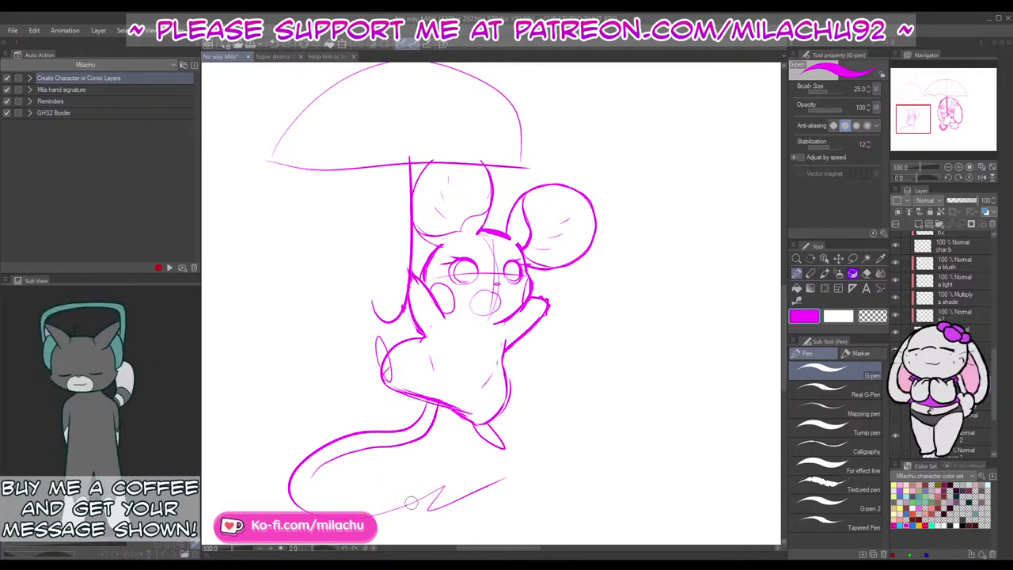
mouse_move(402, 507)
left_mouse_down()
mouse_move(367, 511)
mouse_move(309, 478)
left_mouse_up()
key("ctrl+z")
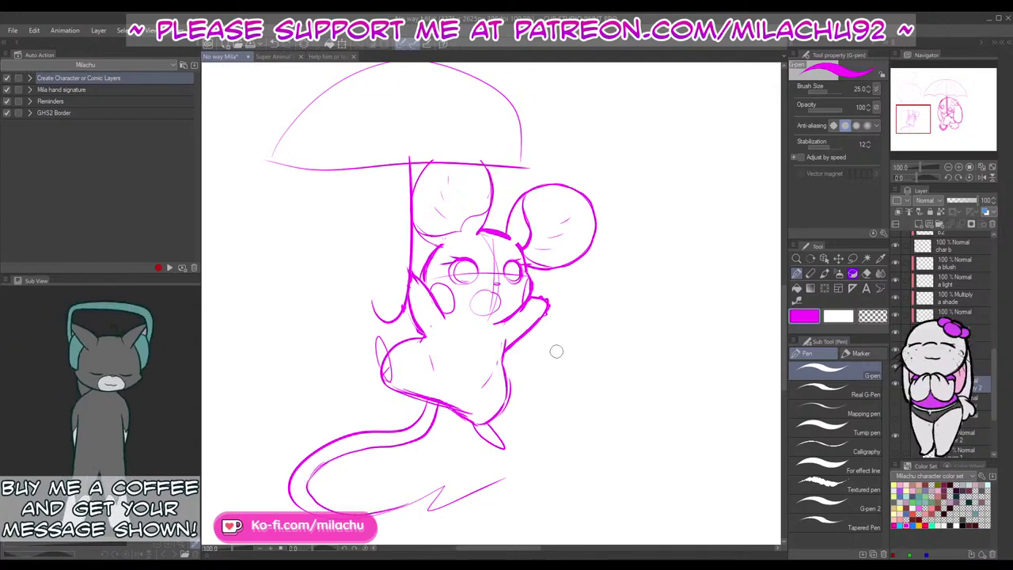
Step: Sketch a small tongue inside the mouse's round mouth, and reduce the pen's brush size to 15
mouse_move(604, 344)
left_mouse_down()
mouse_move(574, 429)
mouse_move(618, 416)
left_mouse_up()
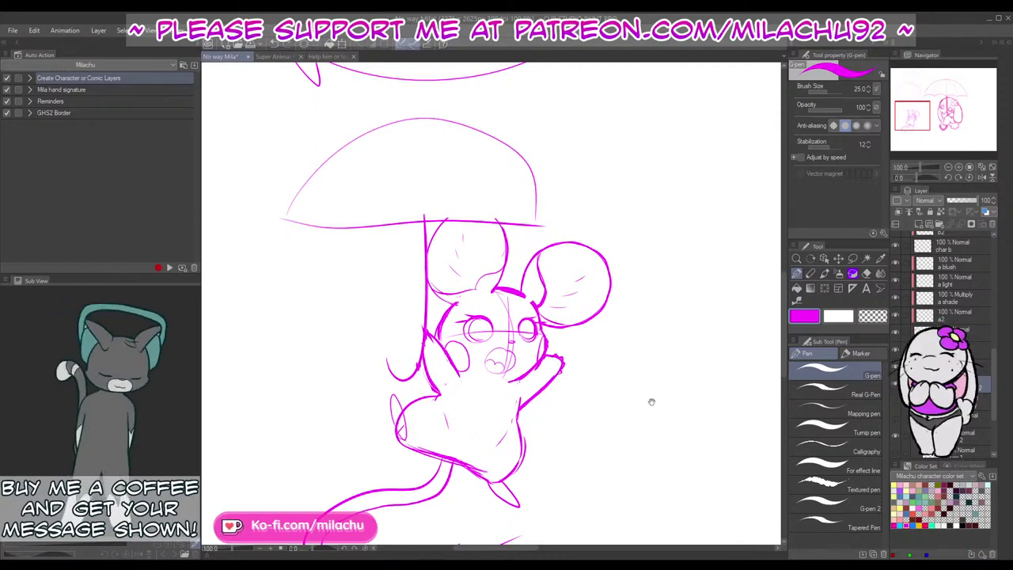
left_click_drag(652, 402, 640, 415)
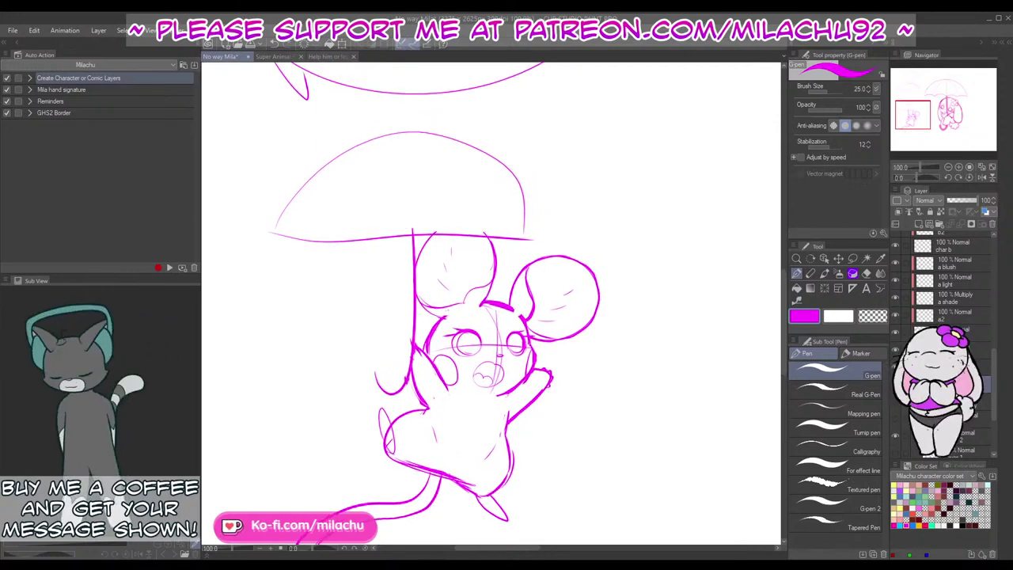
left_click(868, 93)
left_click(867, 92)
left_click(867, 93)
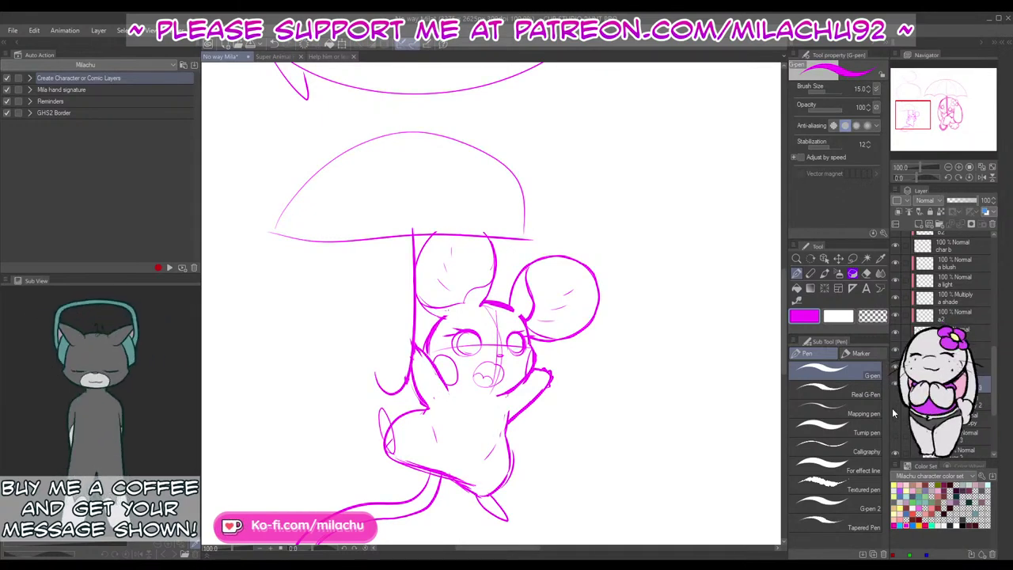
Step: Reduce the eraser's brush size to 30.7 and thin the bold line along the top of the mouse's head
scroll(647, 393, "up", 2)
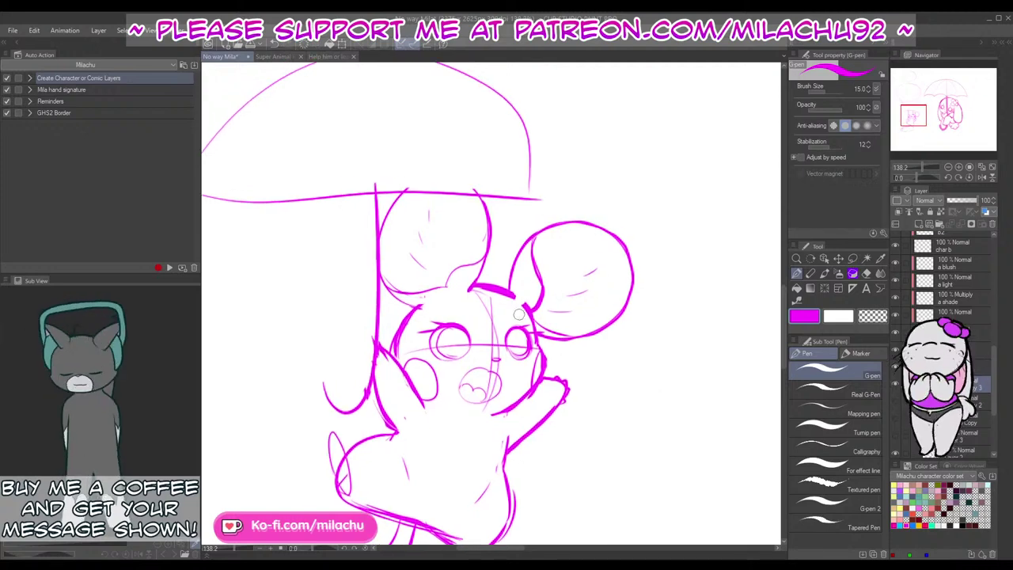
key("e")
left_click_drag(828, 90, 814, 90)
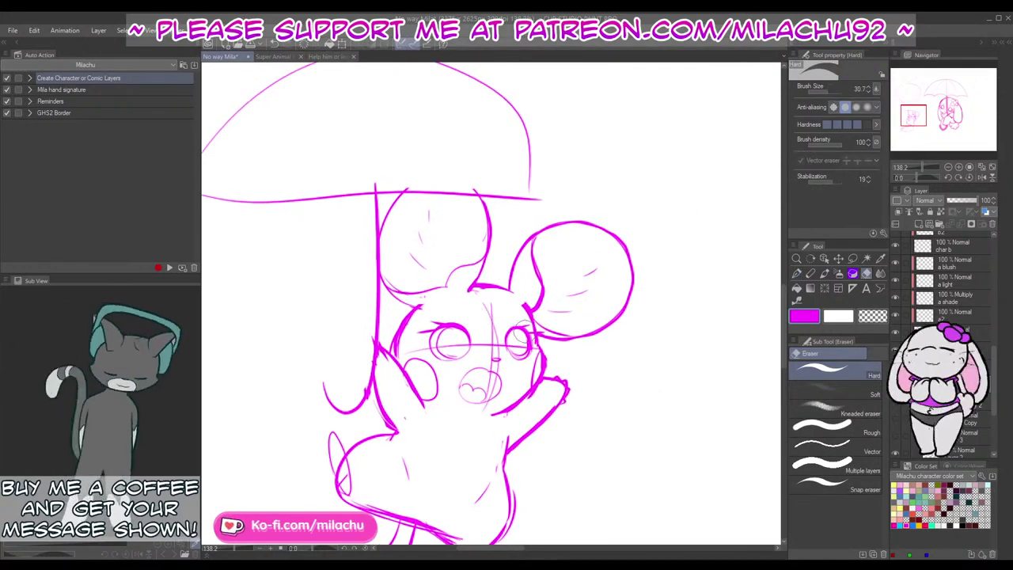
Step: Draw a curled hair tuft between the ears and small bangs on the forehead, erasing the head line and guideline they cover
key("p")
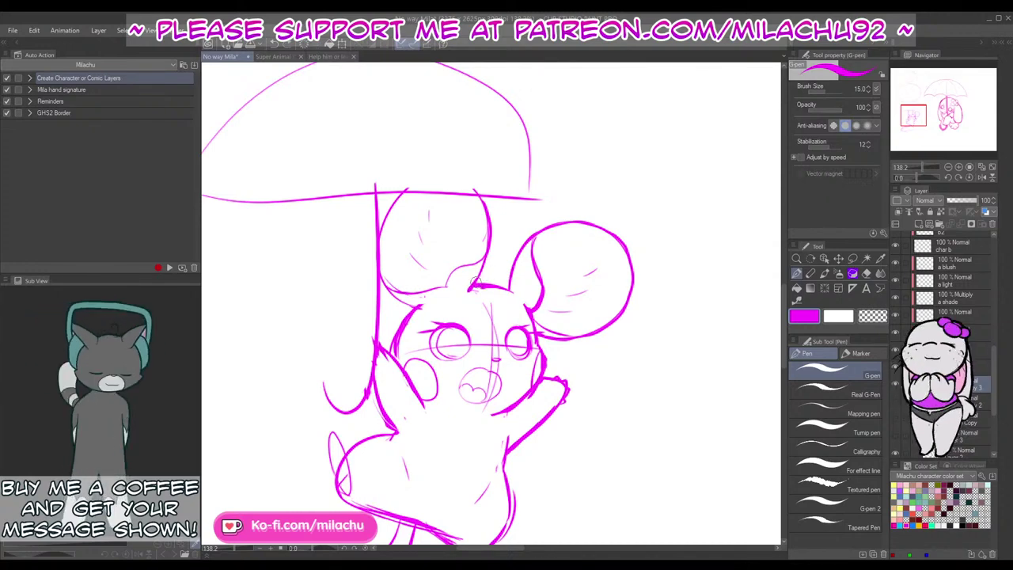
key("ctrl+z")
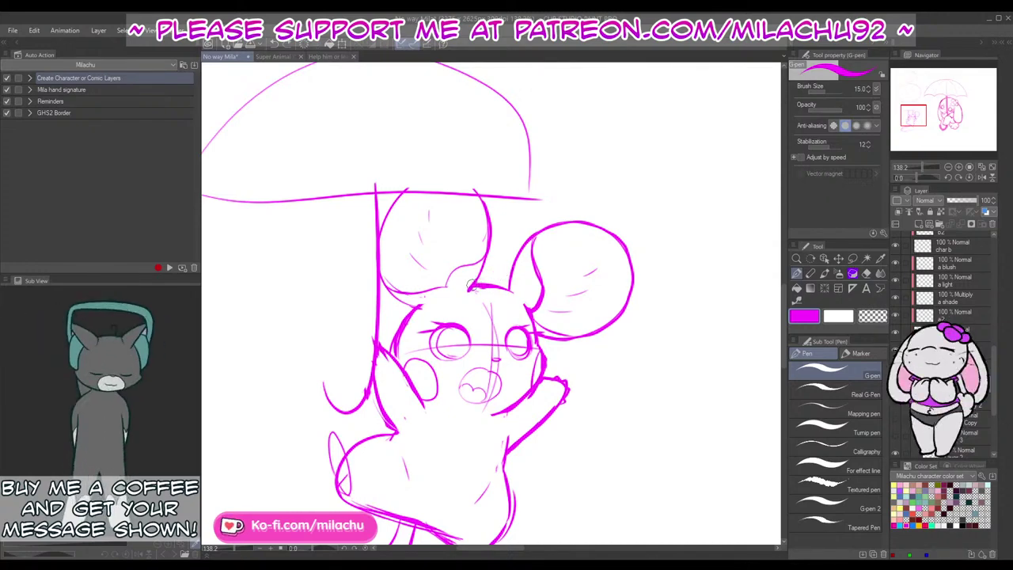
mouse_move(472, 288)
left_mouse_down()
mouse_move(489, 267)
mouse_move(498, 289)
mouse_move(510, 289)
mouse_move(490, 267)
mouse_move(513, 293)
left_mouse_up()
key("ctrl+z")
key("ctrl+z")
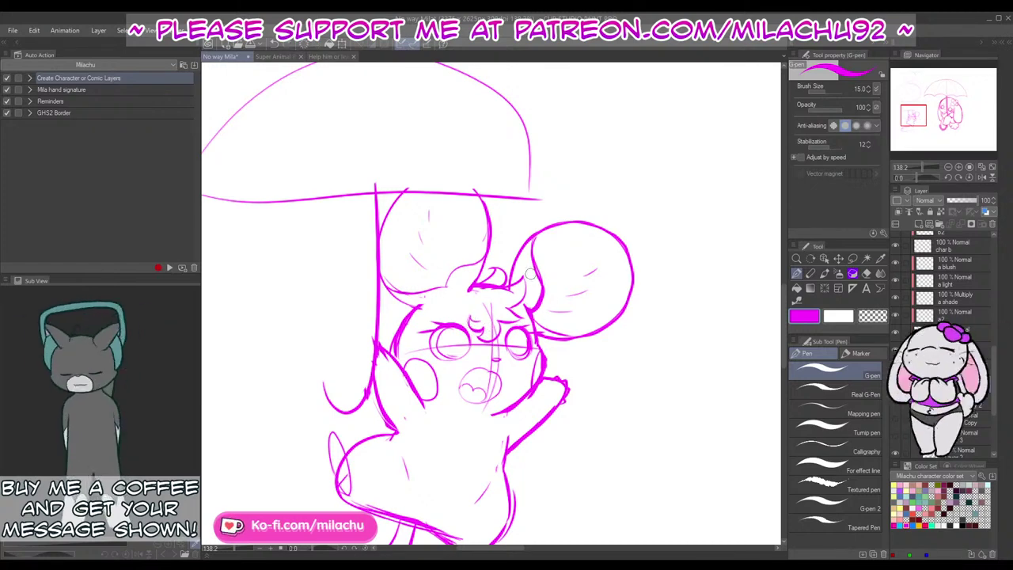
key("e")
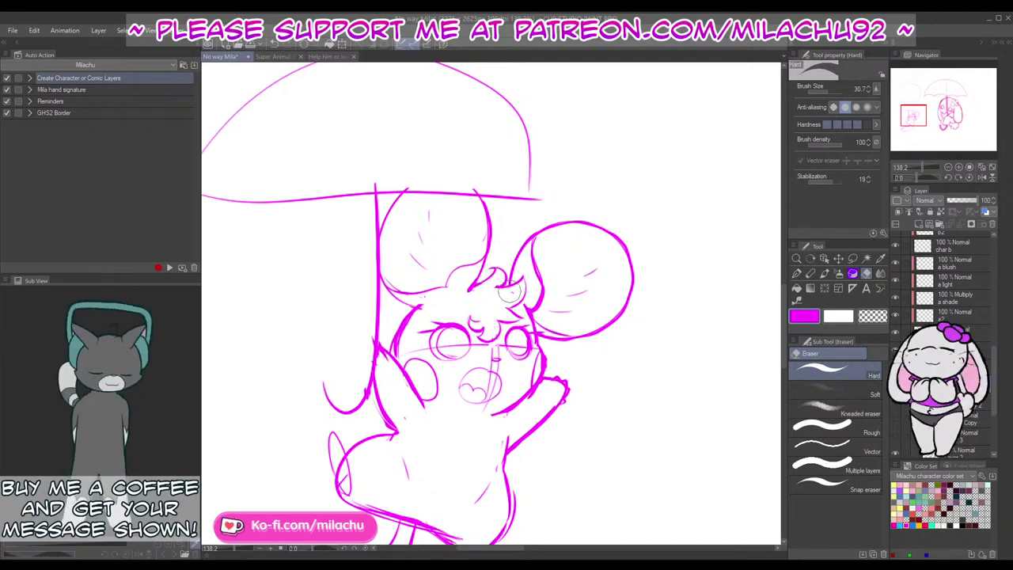
key("p")
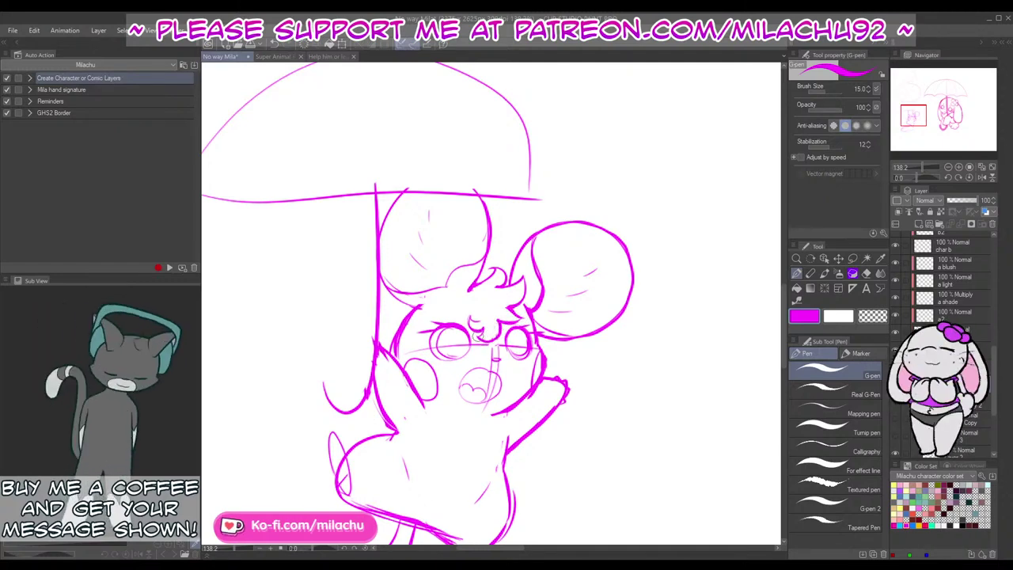
Step: Erase the horizontal guideline crossing the mouse's eyes and the vertical guideline running through its nose and mouth
key("e")
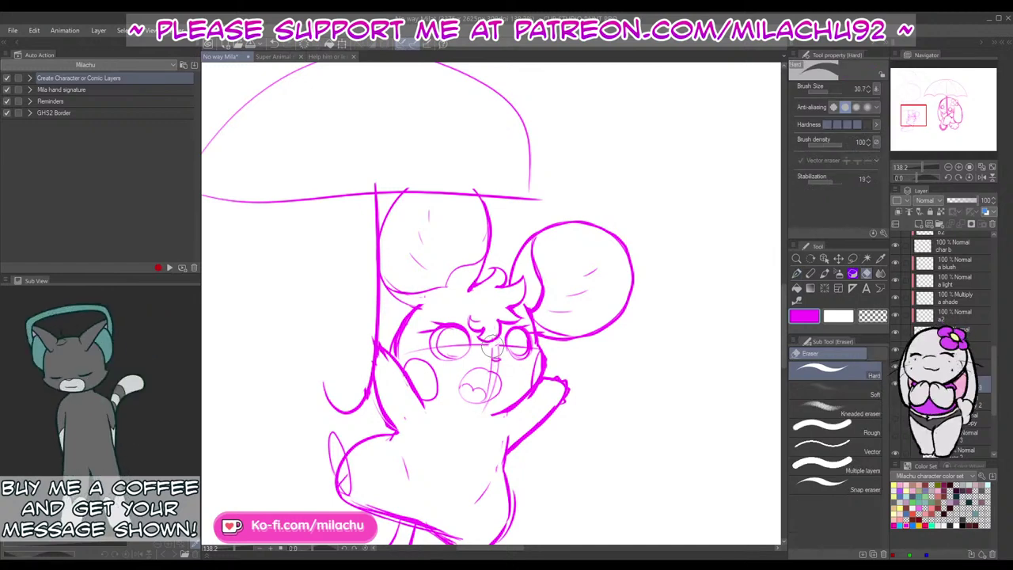
left_click_drag(473, 345, 408, 350)
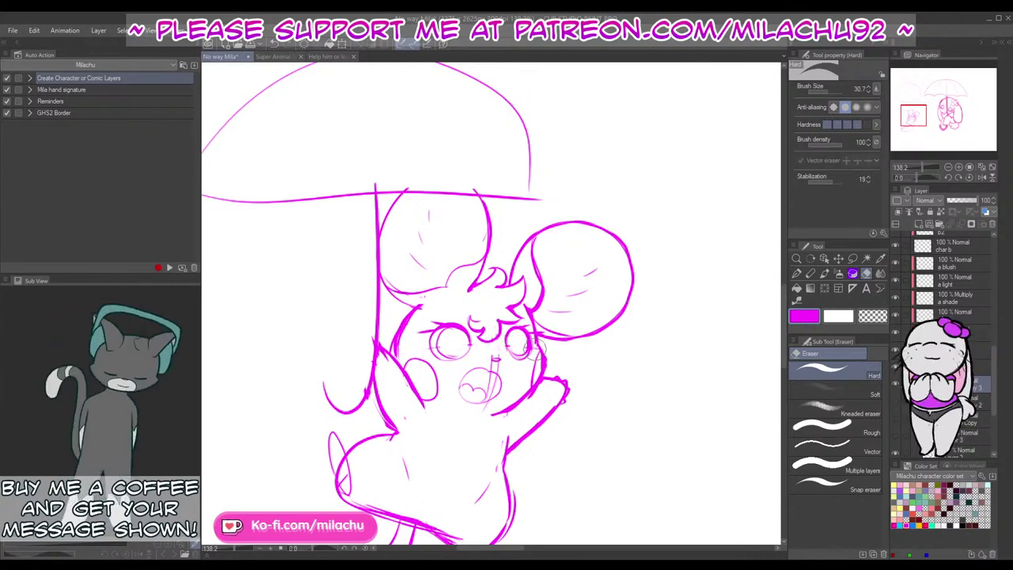
mouse_move(495, 363)
left_mouse_down()
mouse_move(497, 350)
mouse_move(483, 413)
left_mouse_up()
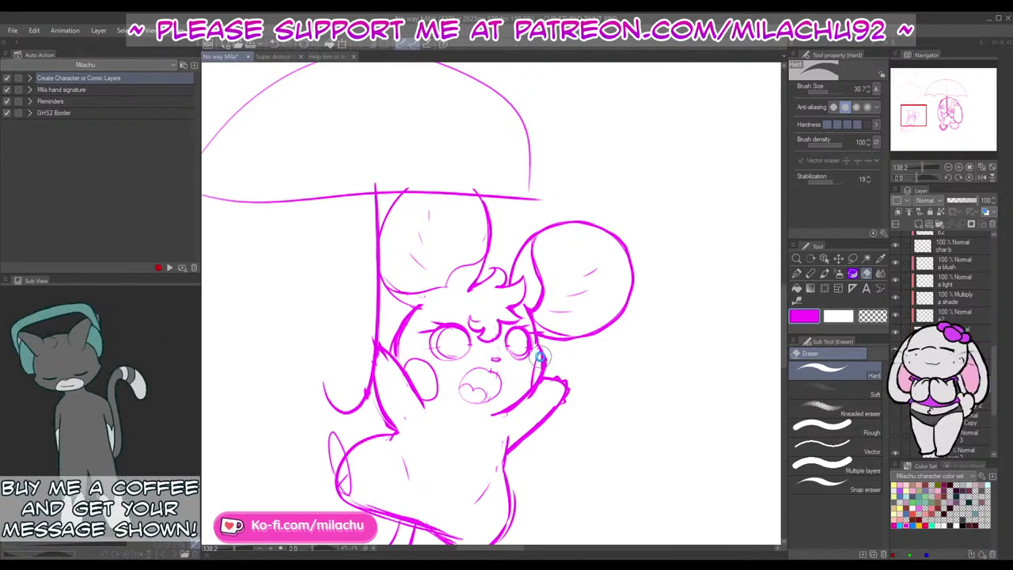
left_click_drag(484, 448, 494, 386)
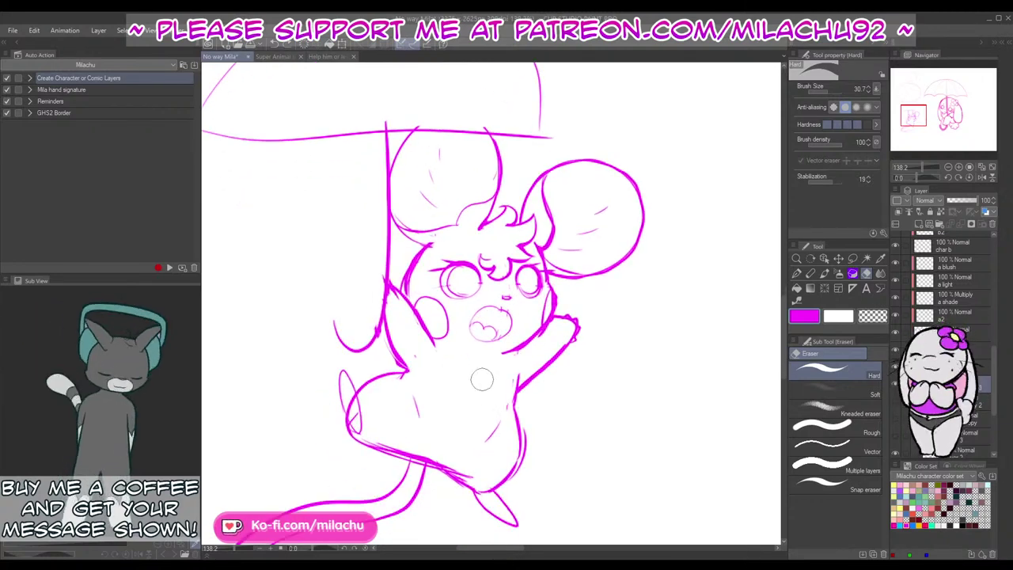
Step: Tidy the raised arm's line where it overlaps the mouse's cheek, and add a small zigzag mark inside the cheek oval
key("p")
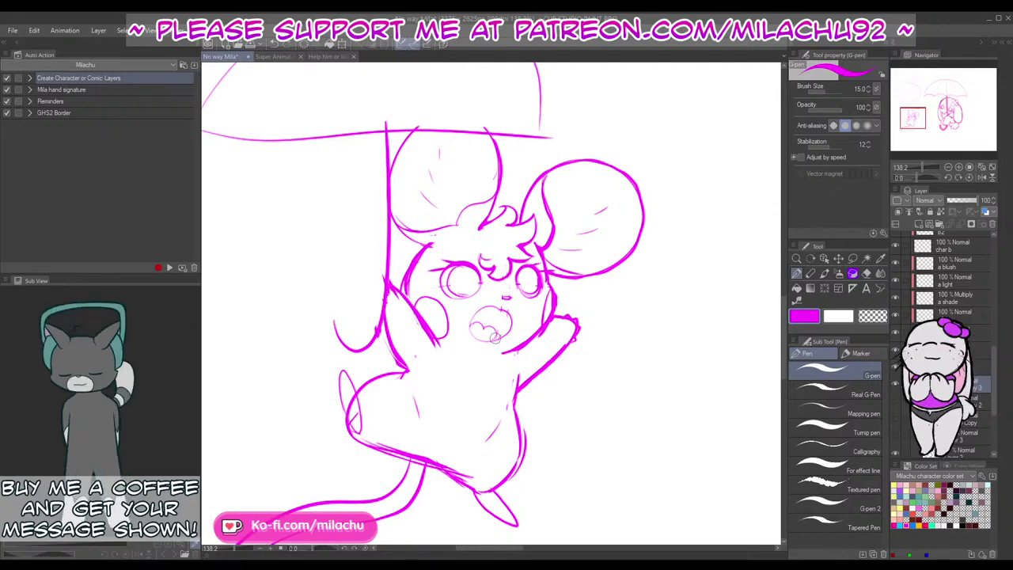
key("e")
mouse_move(415, 311)
left_mouse_down()
mouse_move(443, 356)
mouse_move(441, 341)
left_mouse_up()
key("p")
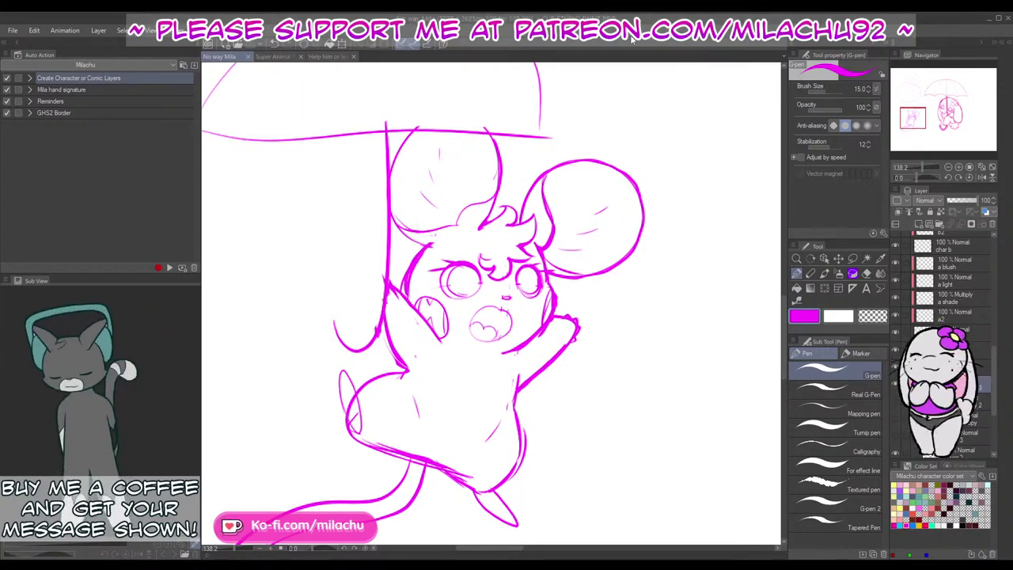
Step: Redraw the mouse's lower foot with bolder lines and toe marks, and clean up the rough line along the bottom of the body
left_click_drag(579, 458, 614, 394)
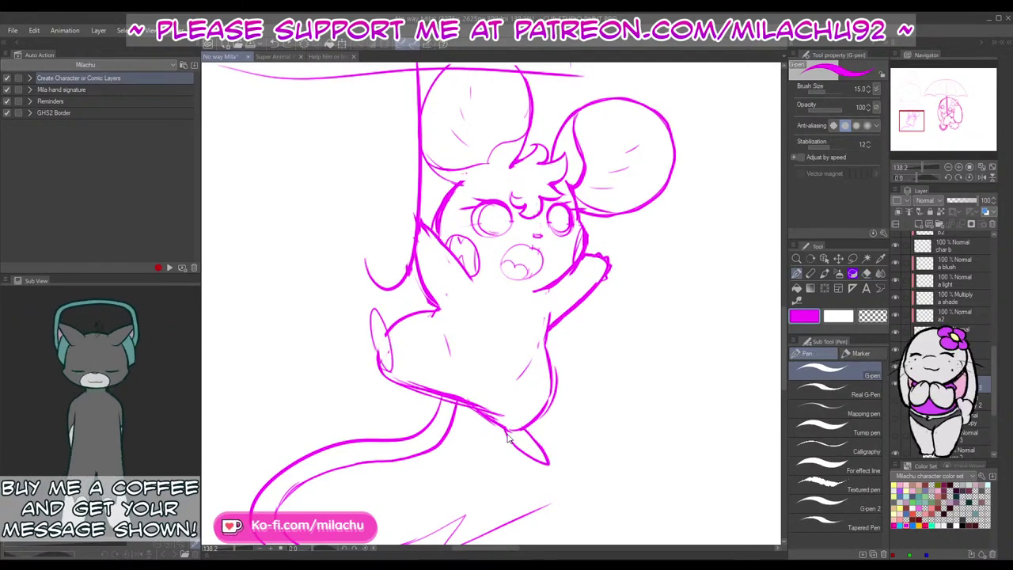
left_click_drag(501, 425, 550, 467)
key("ctrl+z")
left_click_drag(502, 426, 546, 464)
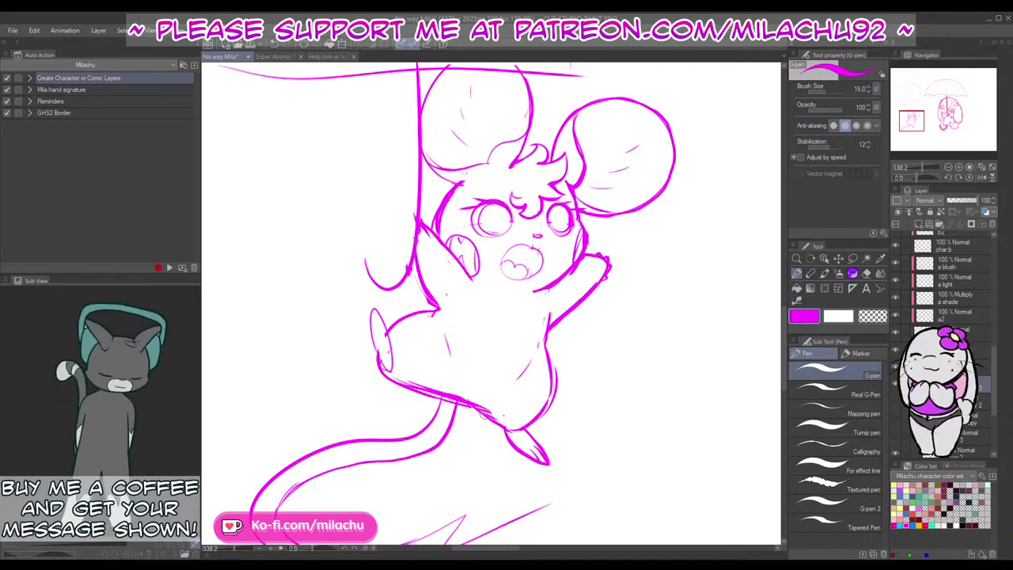
key("e")
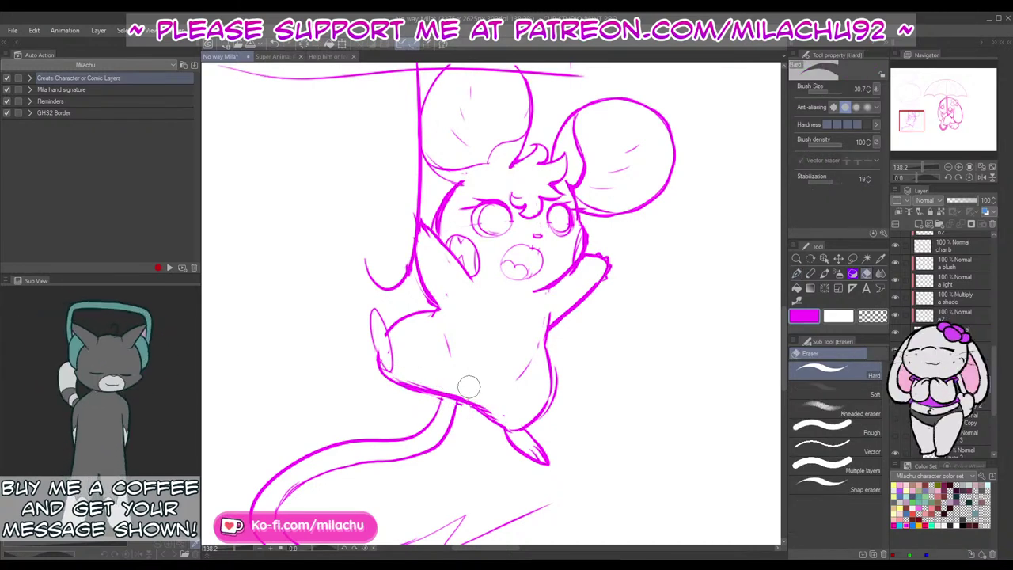
key("p")
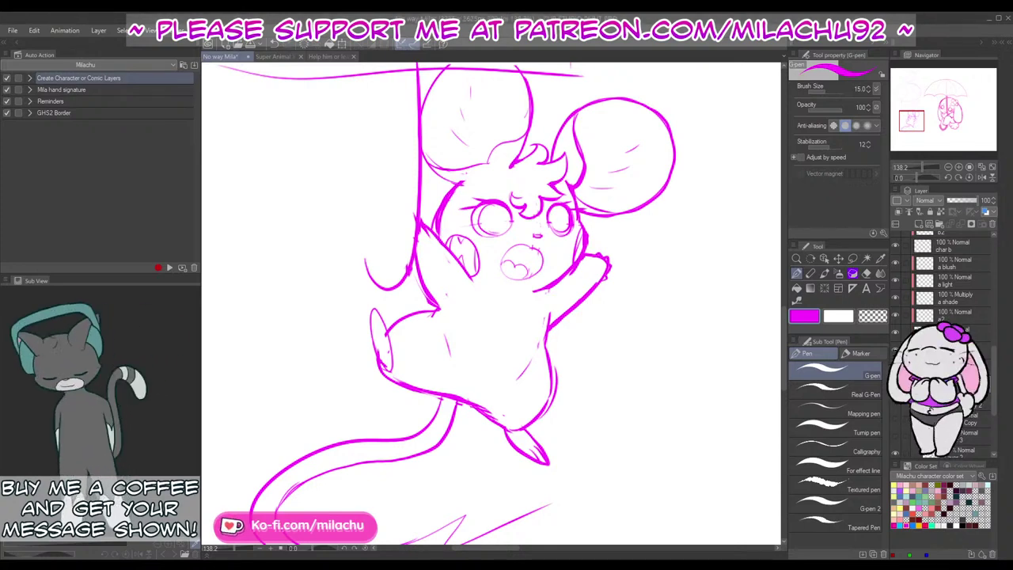
Step: Draw short cross bands along the curving tail, and darken its lower line up to the zigzag
left_click_drag(609, 396, 608, 358)
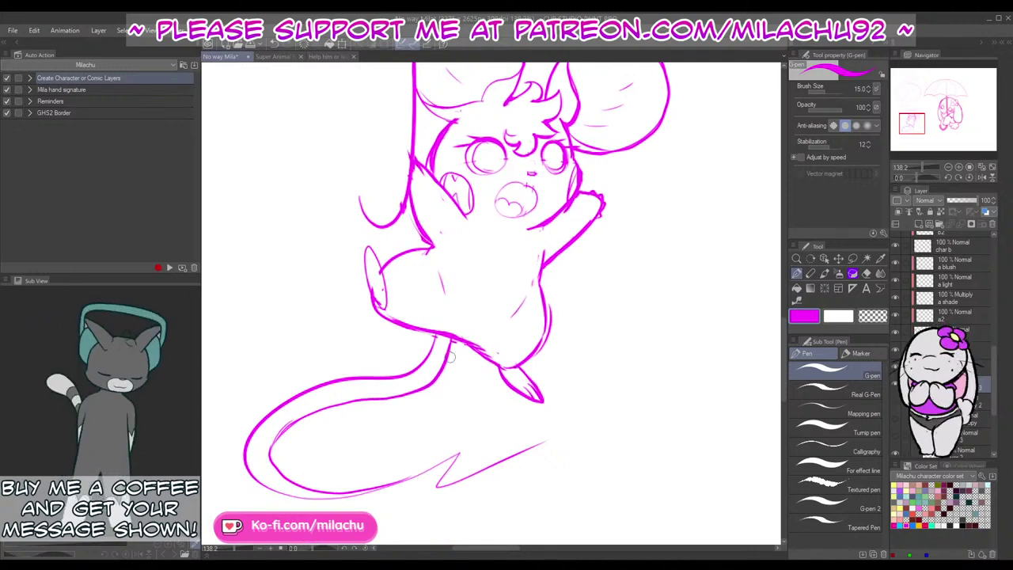
mouse_move(529, 313)
left_mouse_down()
mouse_move(519, 454)
mouse_move(559, 303)
left_mouse_up()
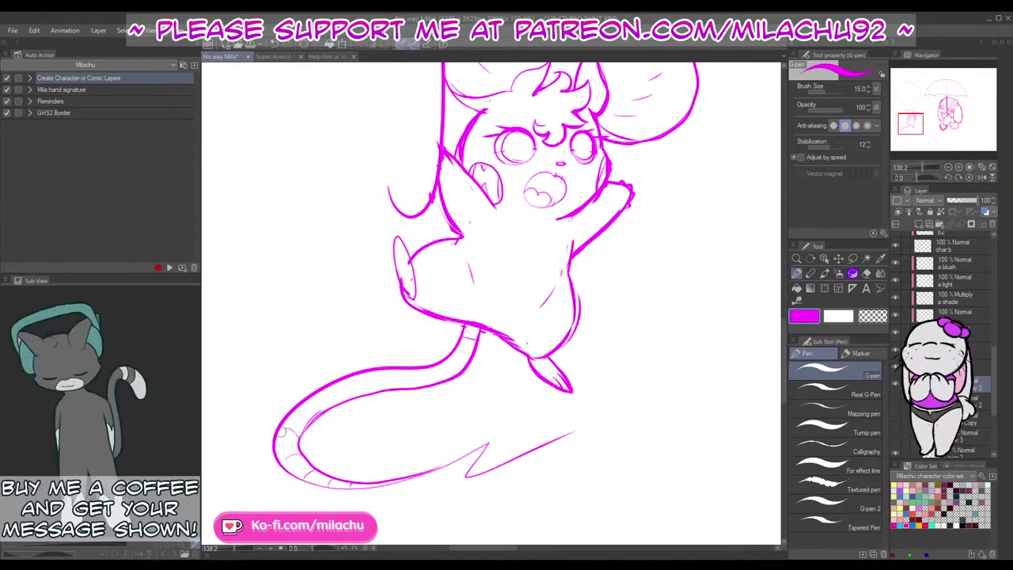
mouse_move(363, 373)
left_mouse_down()
mouse_move(395, 381)
mouse_move(388, 368)
mouse_move(432, 385)
left_mouse_up()
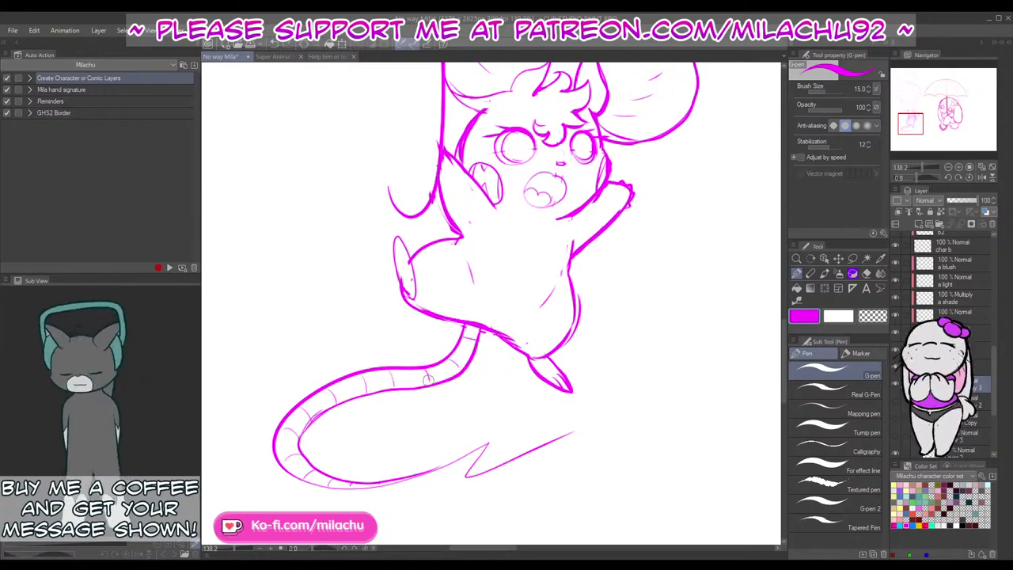
key("e")
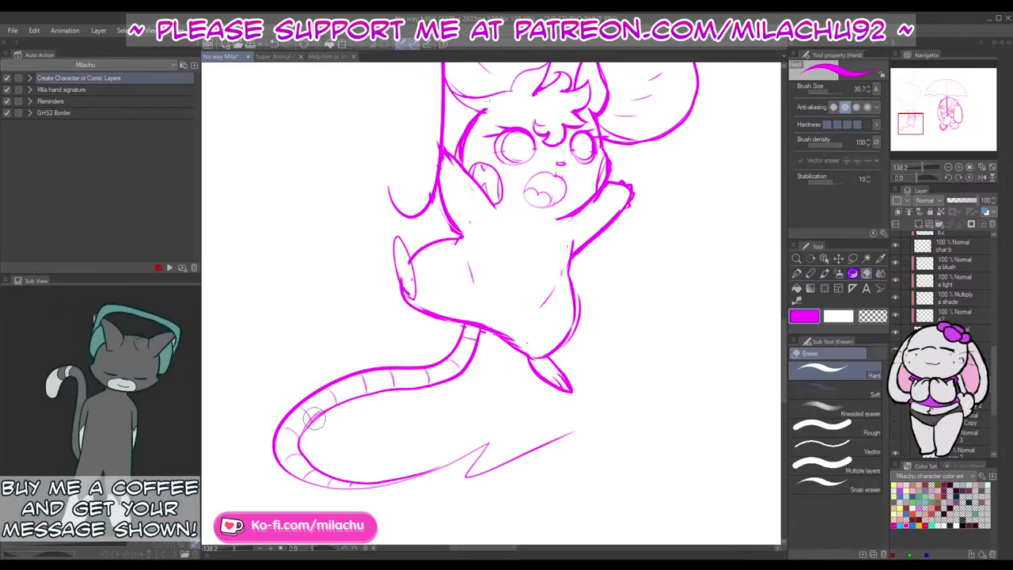
key("p")
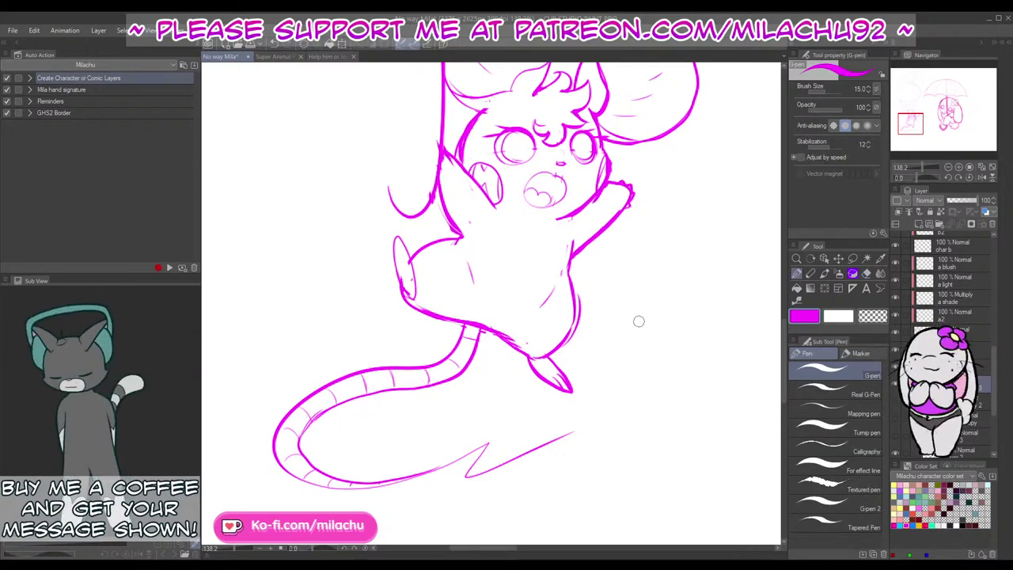
left_click_drag(652, 337, 637, 337)
left_click_drag(406, 471, 474, 440)
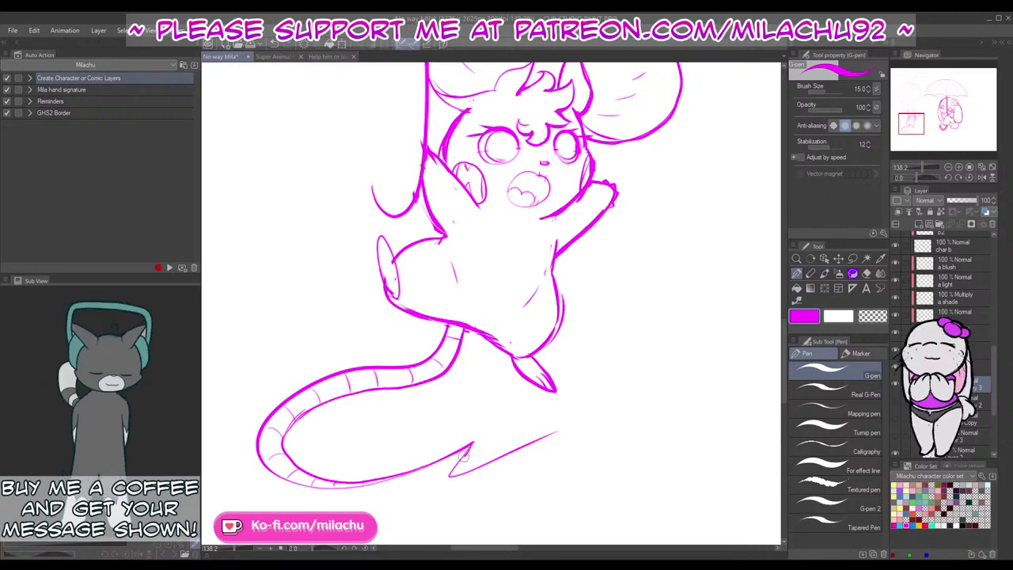
Step: Lower the mouse sketch layer's opacity to 48 and add a new raster layer for the cleaner umbrella
scroll(600, 459, "up", 6)
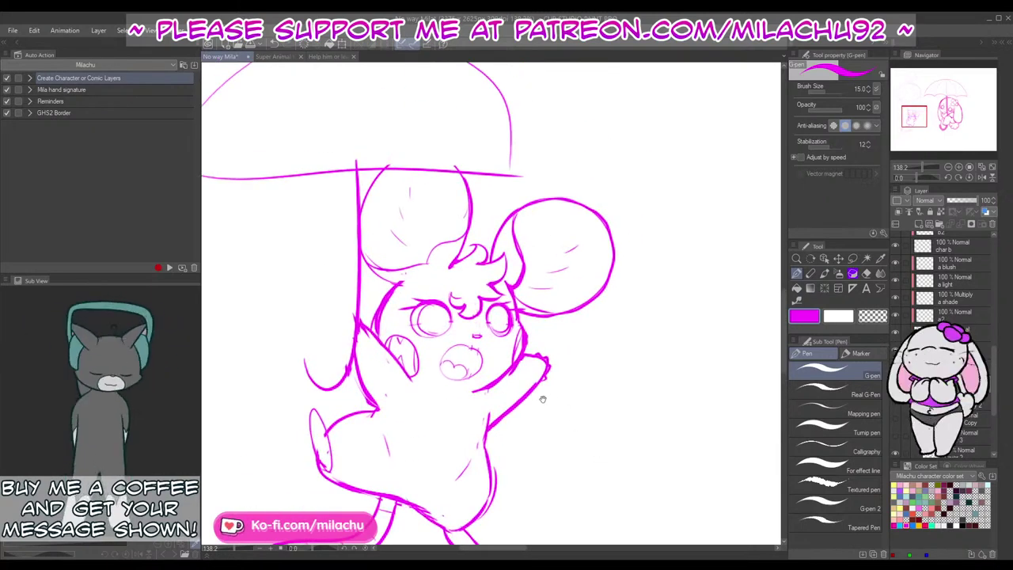
scroll(600, 459, "up", 1)
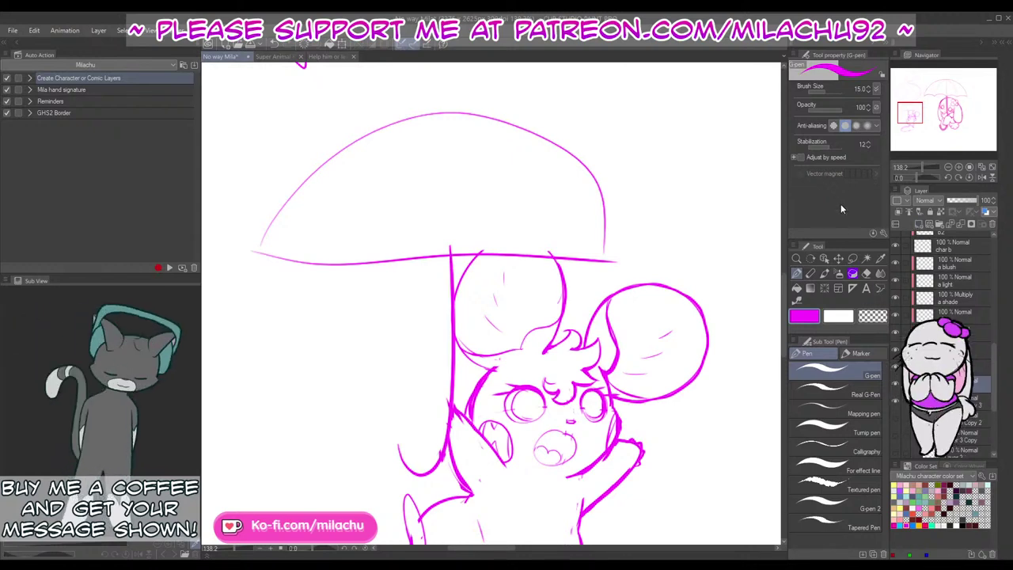
left_click(962, 203)
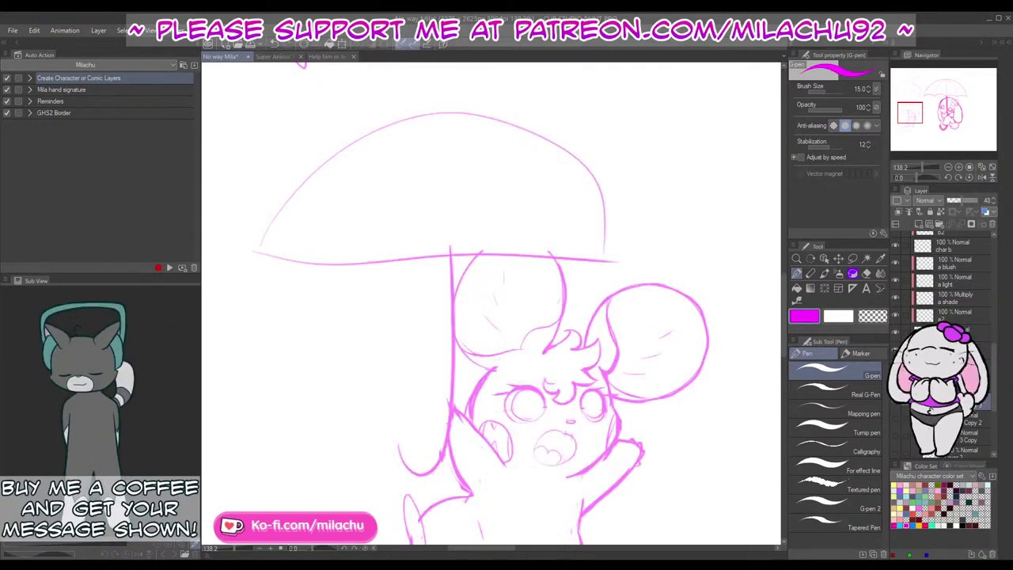
left_click(919, 224)
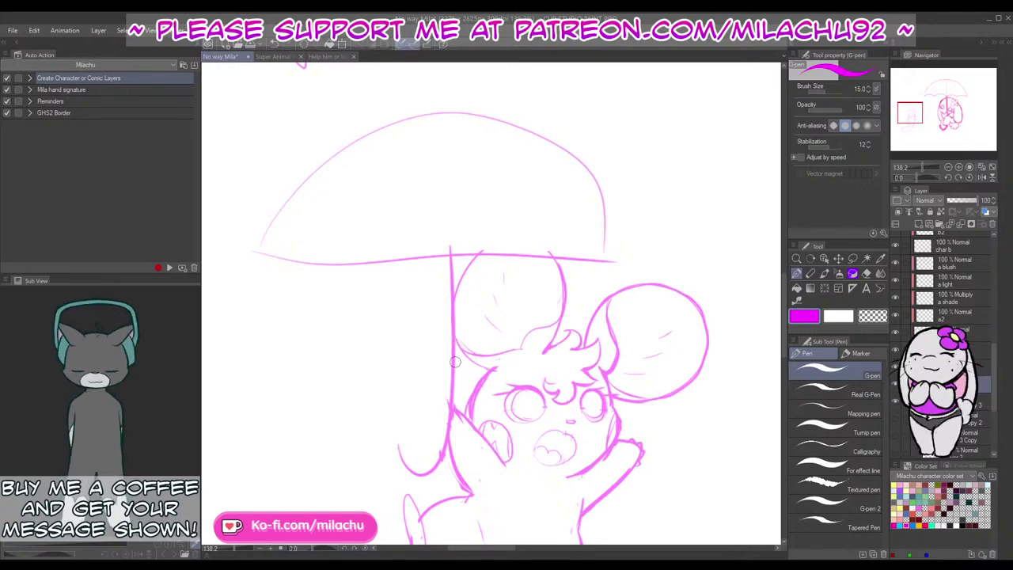
Step: Draw the umbrella's hooked handle as a uniform thick line with brush-size pressure off, trim its upper end, and turn the pressure back on
left_click(832, 118)
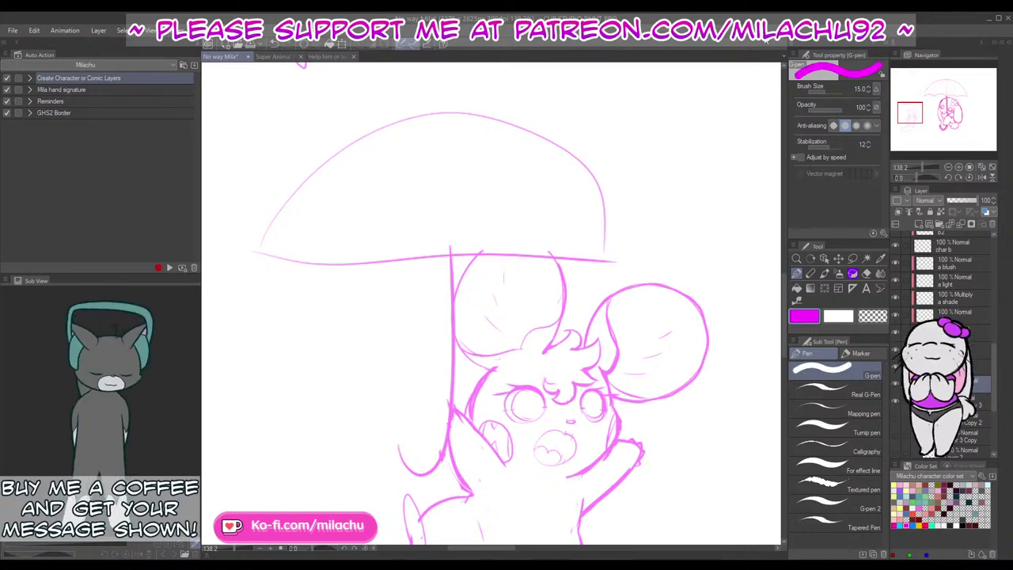
mouse_move(403, 451)
left_mouse_down()
mouse_move(401, 465)
mouse_move(454, 393)
mouse_move(450, 231)
left_mouse_up()
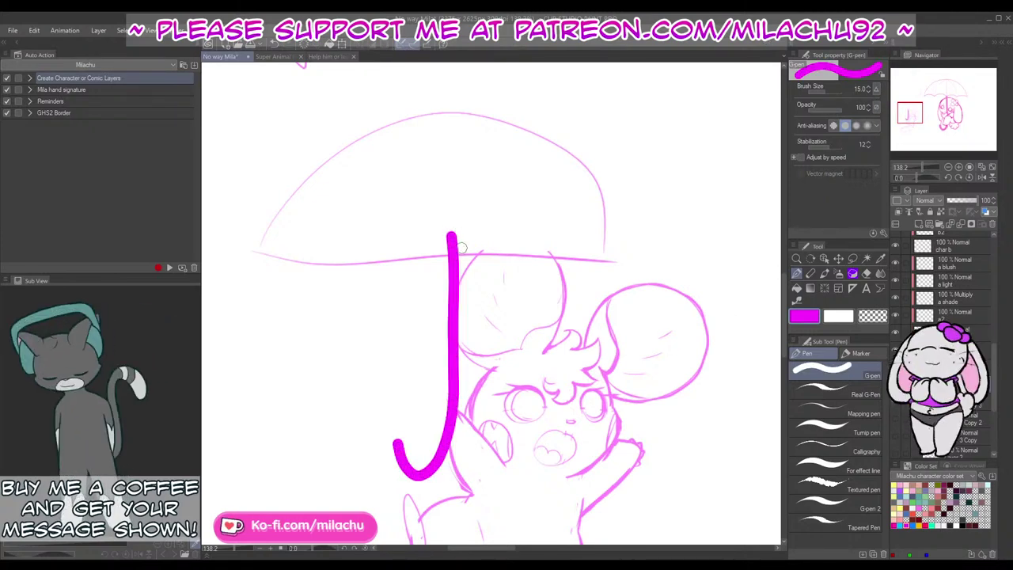
key("ctrl+z")
mouse_move(399, 440)
left_mouse_down()
mouse_move(409, 465)
mouse_move(440, 448)
mouse_move(453, 379)
mouse_move(402, 458)
mouse_move(434, 468)
mouse_move(450, 411)
mouse_move(448, 221)
mouse_move(459, 226)
mouse_move(435, 237)
mouse_move(445, 243)
mouse_move(475, 223)
mouse_move(459, 247)
left_mouse_up()
key("ctrl+z")
key("e")
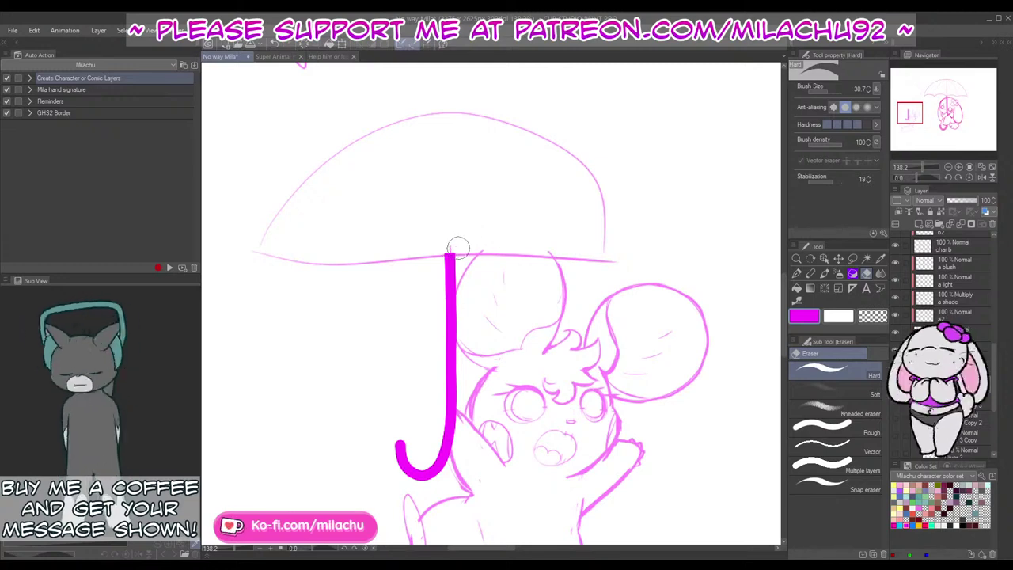
key("p")
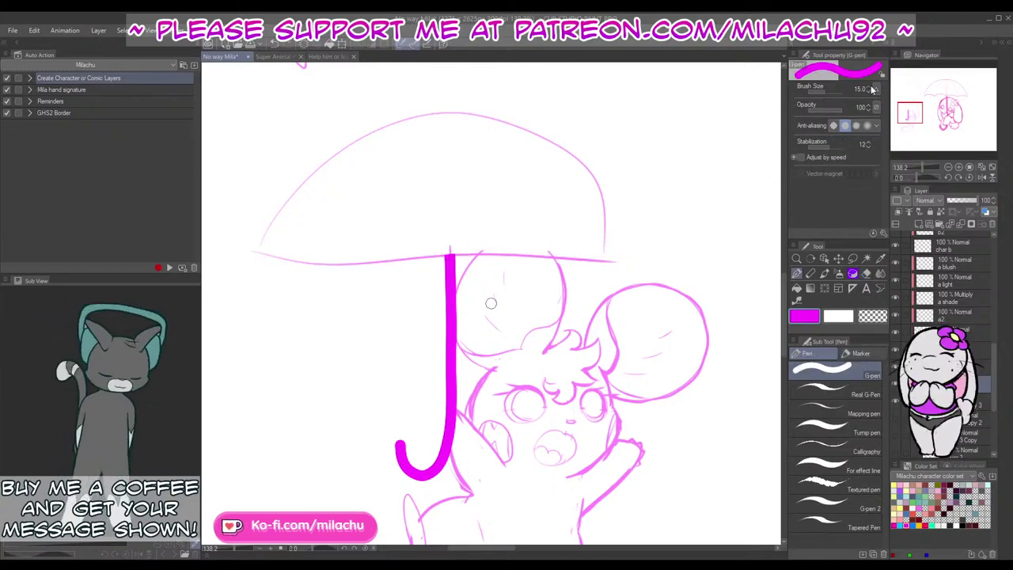
left_click_drag(562, 214, 580, 270)
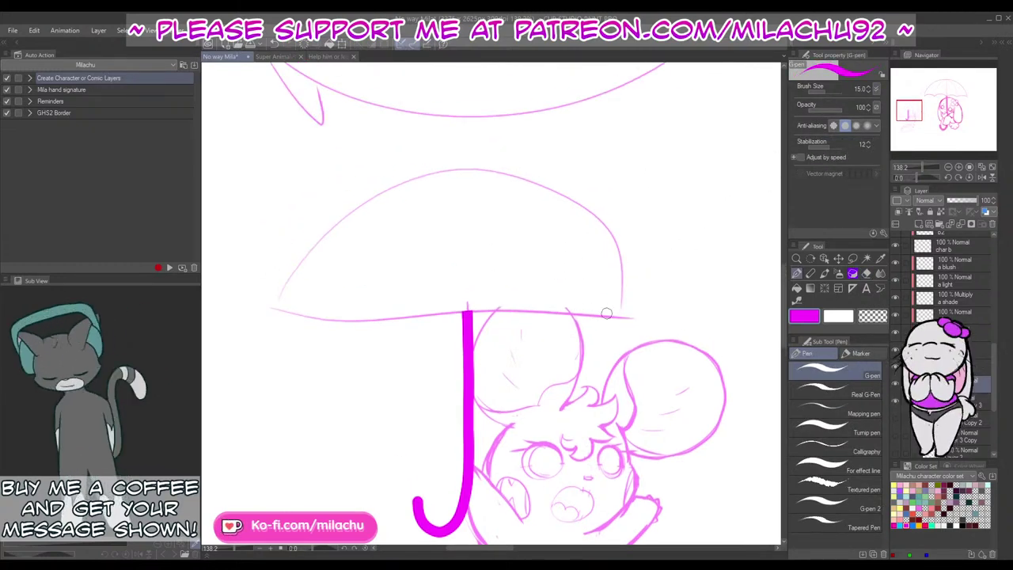
mouse_move(620, 318)
left_mouse_down()
mouse_move(563, 193)
mouse_move(367, 179)
mouse_move(277, 313)
left_mouse_up()
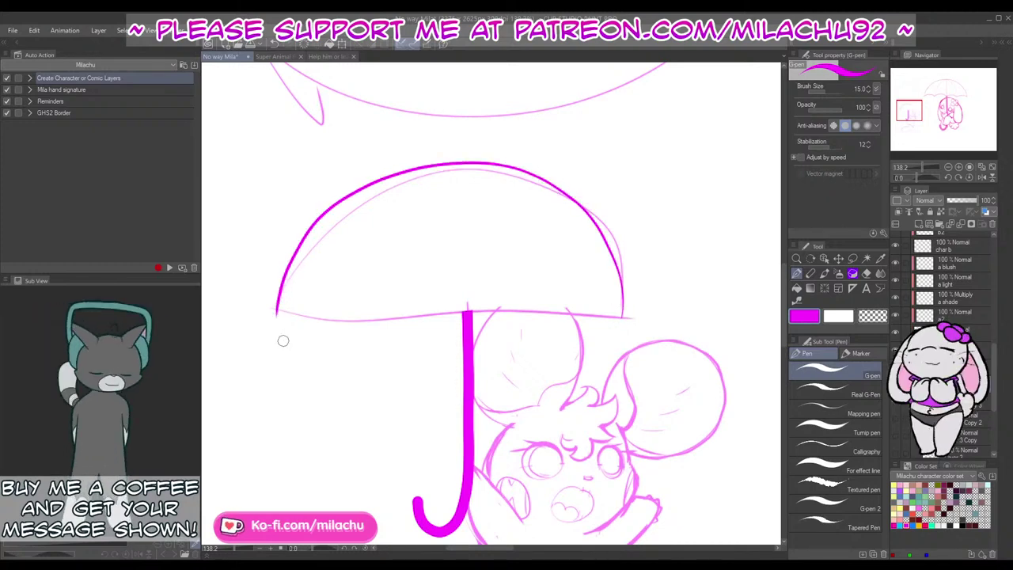
key("ctrl+z")
mouse_move(612, 315)
left_mouse_down()
mouse_move(604, 271)
mouse_move(560, 198)
mouse_move(458, 166)
mouse_move(362, 195)
mouse_move(291, 287)
mouse_move(290, 313)
left_mouse_up()
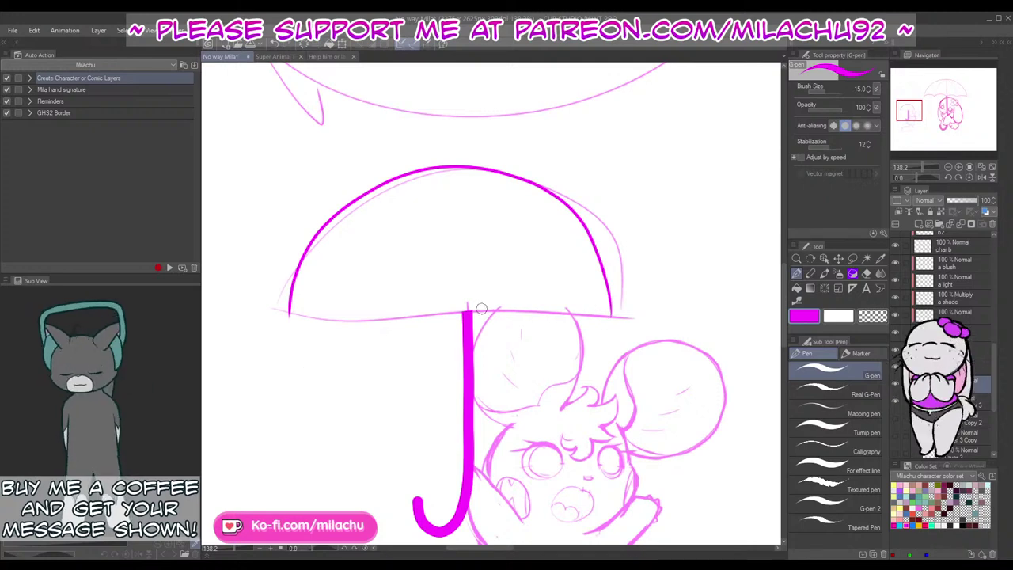
mouse_move(467, 315)
left_mouse_down()
mouse_move(583, 303)
mouse_move(612, 319)
mouse_move(549, 292)
mouse_move(468, 311)
left_mouse_up()
key("ctrl+z")
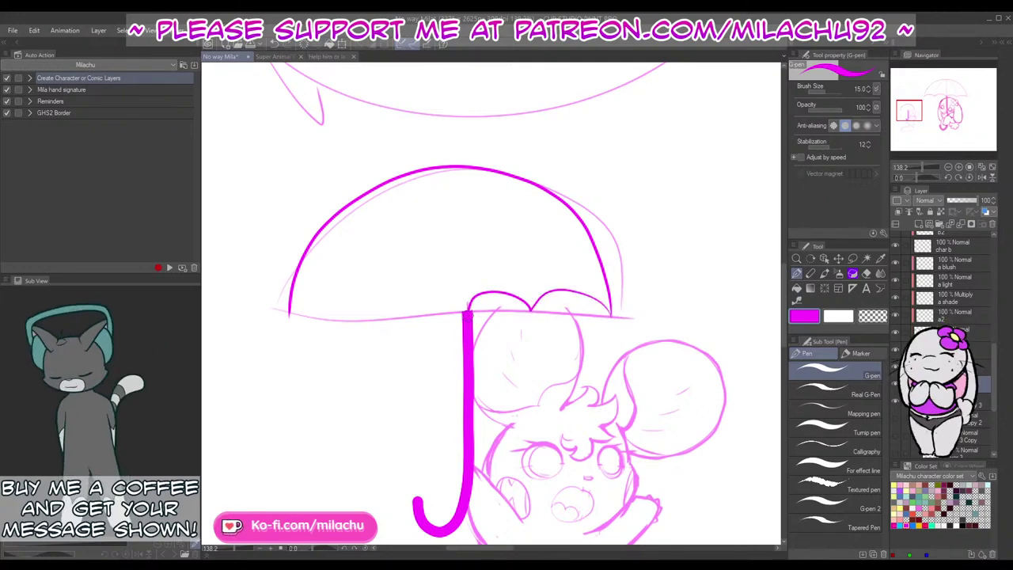
key("ctrl+z")
key("ctrl+z")
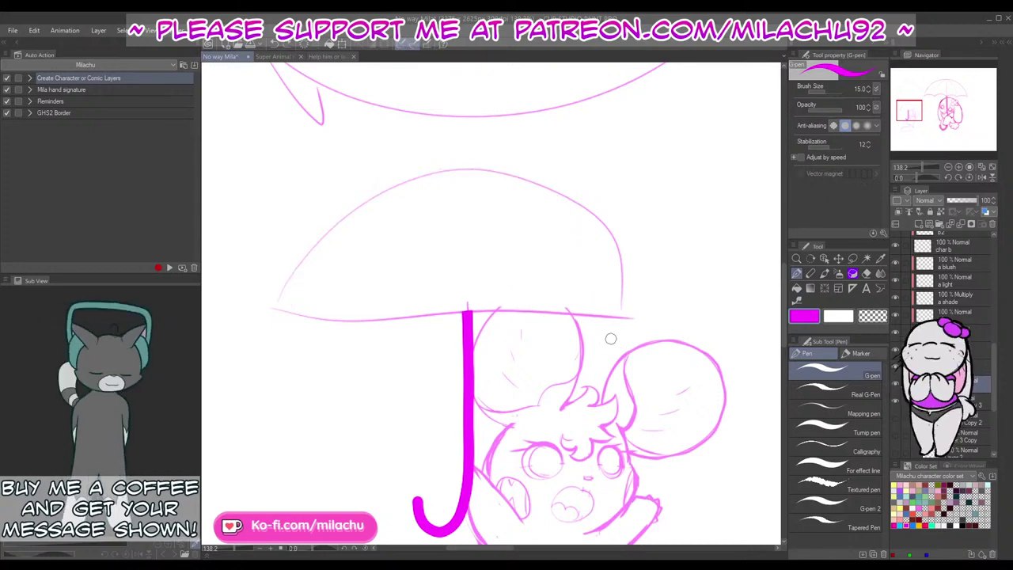
Step: Draw a straight base line across the top of the handle and a domed canopy arching over it
left_click_drag(465, 313, 625, 313)
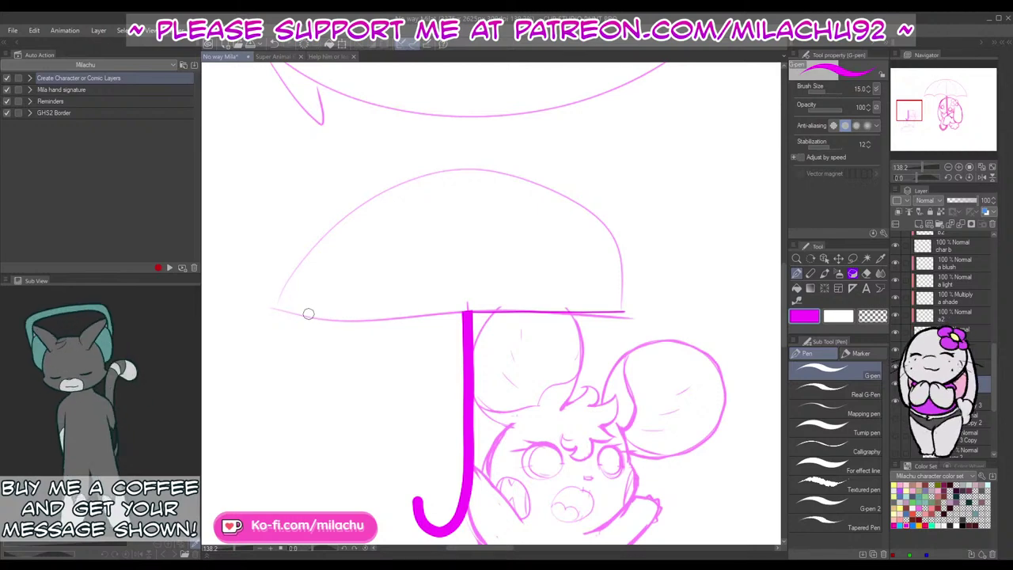
left_click_drag(309, 314, 404, 314)
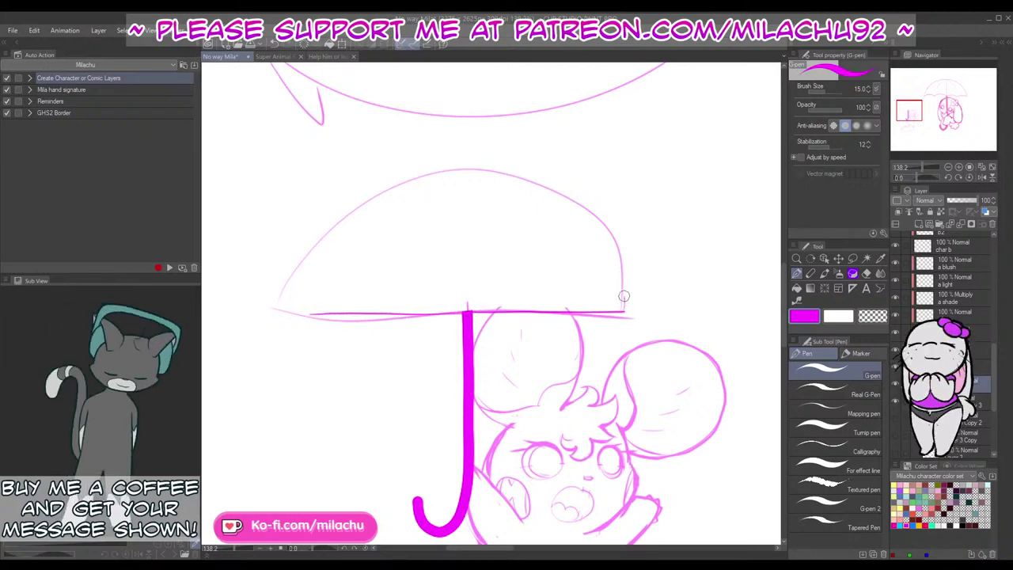
mouse_move(624, 296)
left_mouse_down()
mouse_move(595, 228)
mouse_move(516, 172)
mouse_move(430, 177)
mouse_move(339, 246)
mouse_move(314, 312)
left_mouse_up()
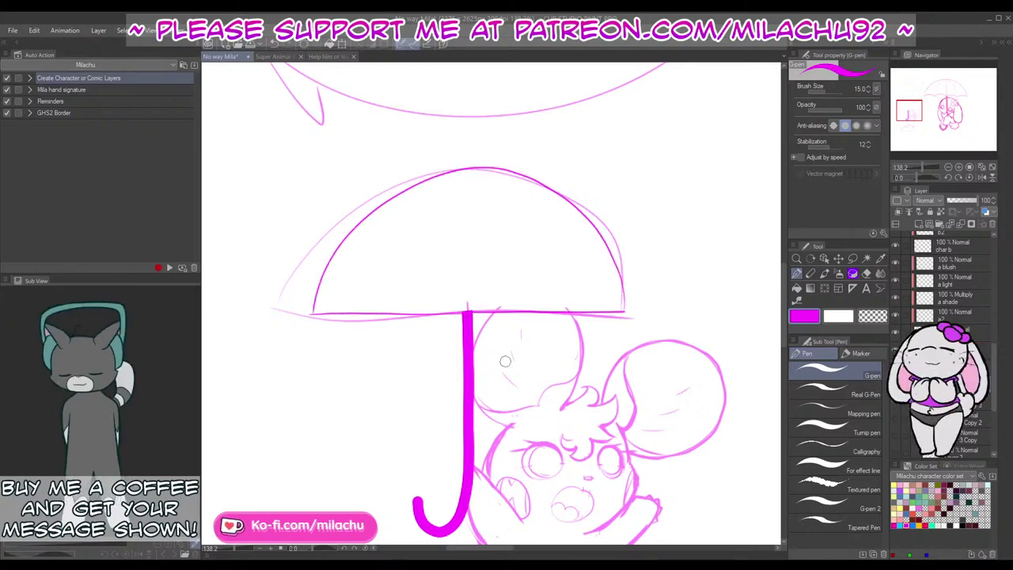
Step: Draw four scallops along the canopy's base line, two on each side of the handle
left_click_drag(470, 308, 526, 299)
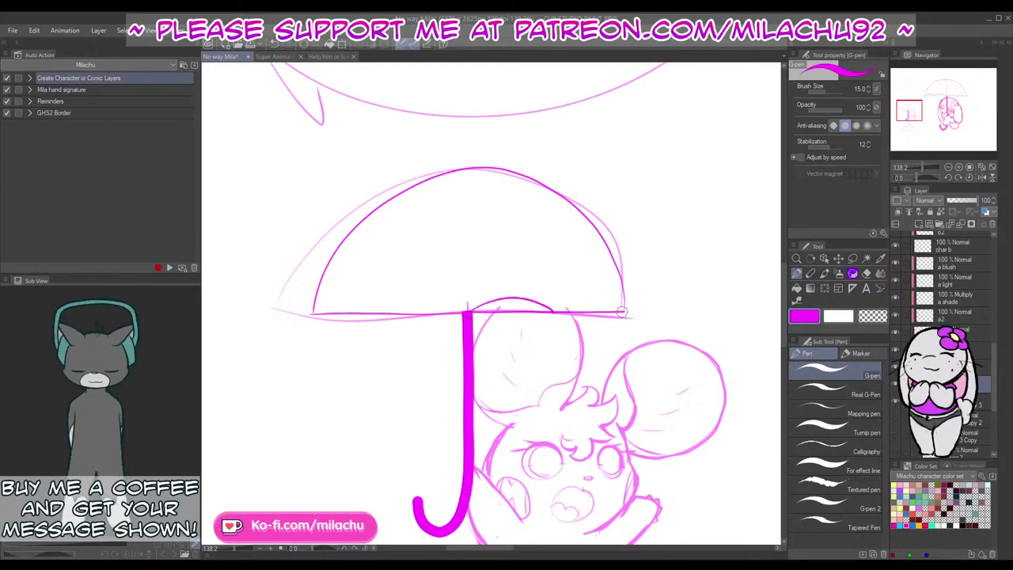
left_click_drag(621, 311, 564, 300)
mouse_move(465, 308)
left_mouse_down()
mouse_move(428, 293)
mouse_move(391, 314)
mouse_move(343, 299)
mouse_move(313, 310)
left_mouse_up()
key("ctrl+z")
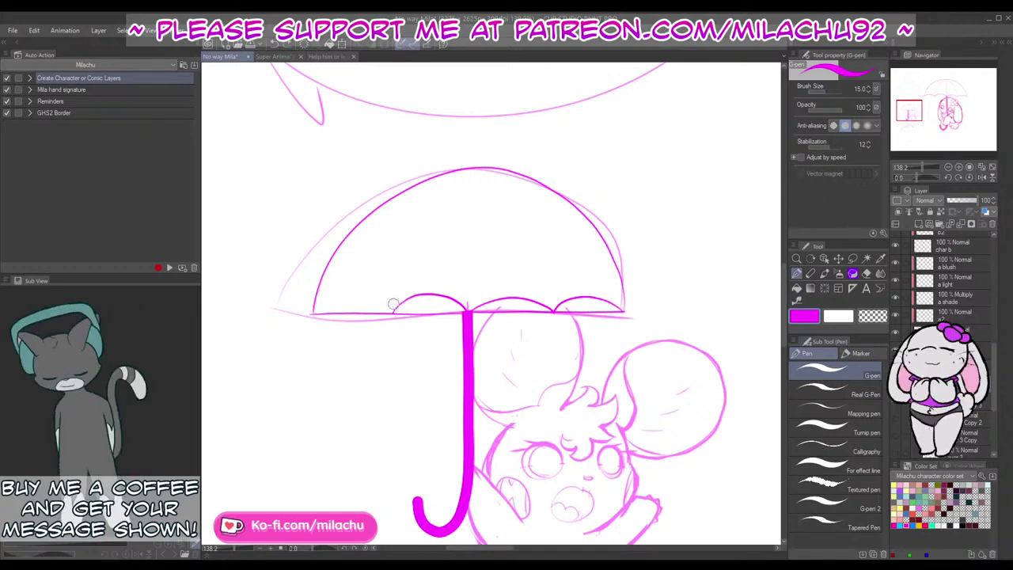
mouse_move(393, 311)
left_mouse_down()
mouse_move(364, 294)
mouse_move(318, 310)
left_mouse_up()
Step: Erase the straight base line beneath the canopy's scallops and thicken the right side of the dome outline
key("e")
mouse_move(464, 312)
left_mouse_down()
mouse_move(322, 316)
mouse_move(610, 311)
mouse_move(622, 268)
mouse_move(558, 183)
mouse_move(437, 171)
left_mouse_up()
key("p")
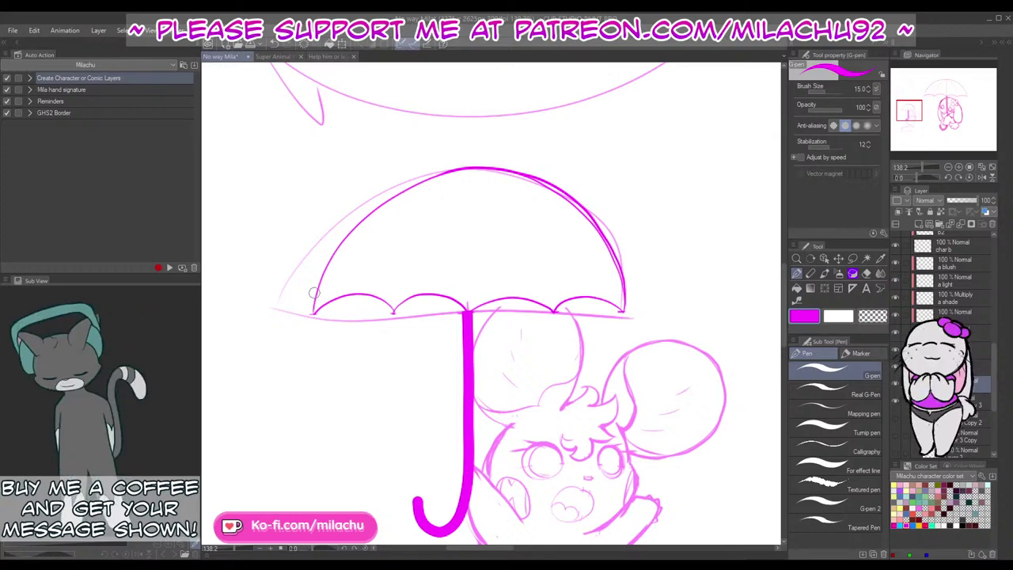
Step: Thicken the left side of the small umbrella's dome and draw three ribs from its peak to the scallop points
mouse_move(314, 314)
left_mouse_down()
mouse_move(323, 271)
mouse_move(355, 224)
mouse_move(408, 188)
mouse_move(477, 171)
mouse_move(438, 200)
mouse_move(467, 243)
left_mouse_up()
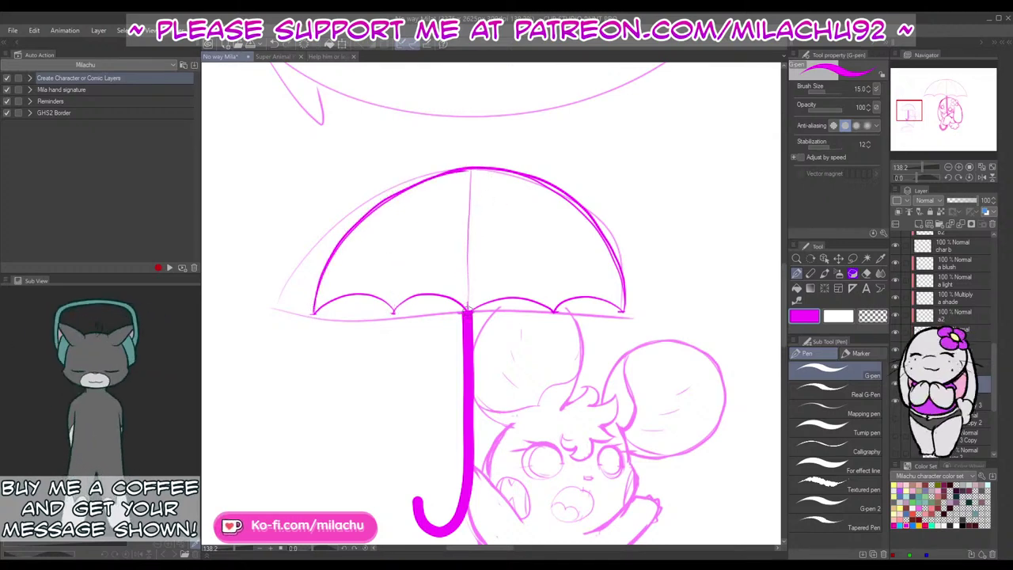
key("ctrl+z")
left_click_drag(472, 169, 468, 308)
mouse_move(395, 310)
left_mouse_down()
mouse_move(418, 216)
mouse_move(472, 169)
left_mouse_up()
mouse_move(555, 310)
left_mouse_down()
mouse_move(531, 226)
mouse_move(475, 171)
left_mouse_up()
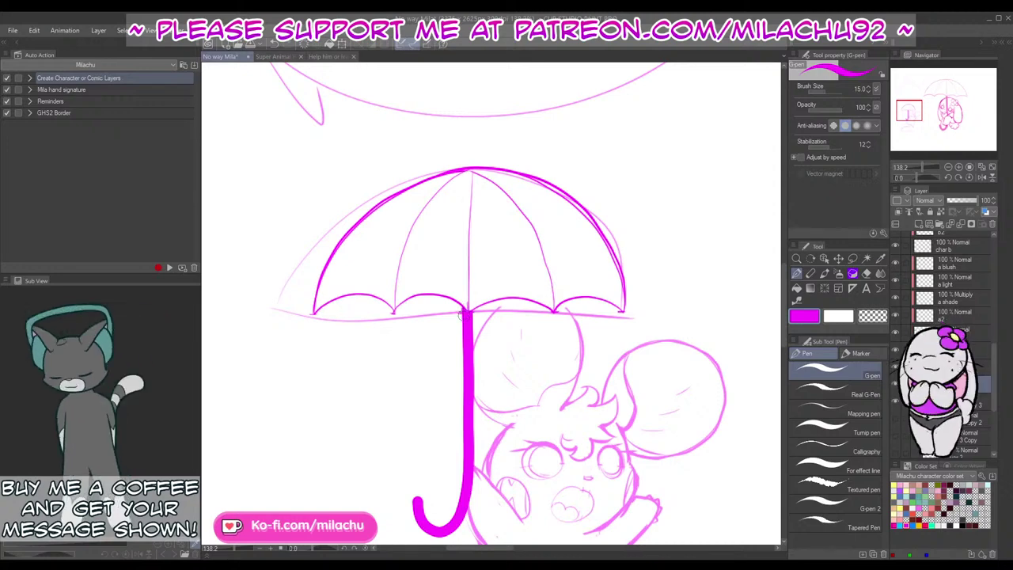
Step: Clean up the canopy's right corner and thicken the scallops along its lower edge
left_click_drag(629, 441, 623, 408)
key("e")
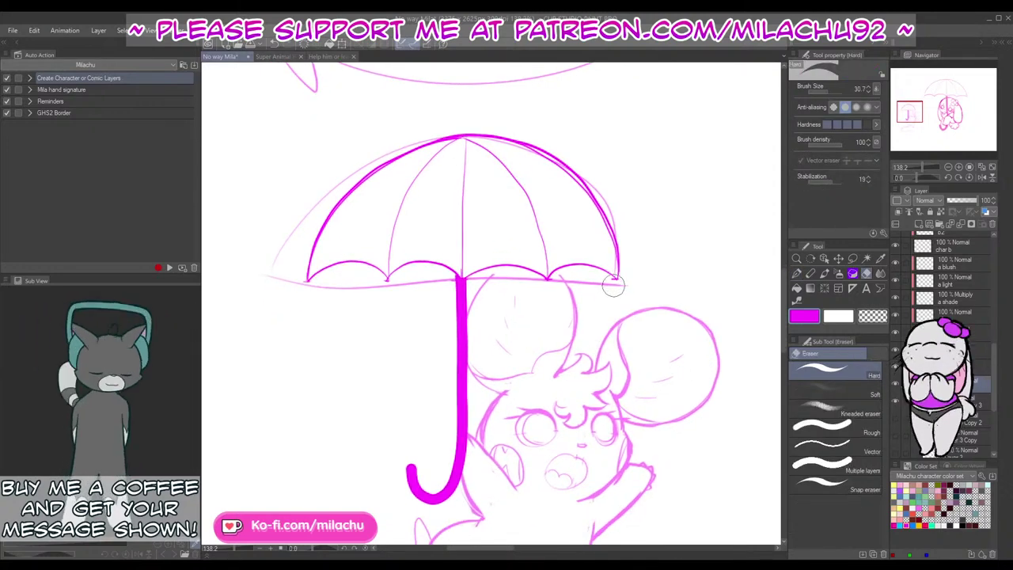
key("p")
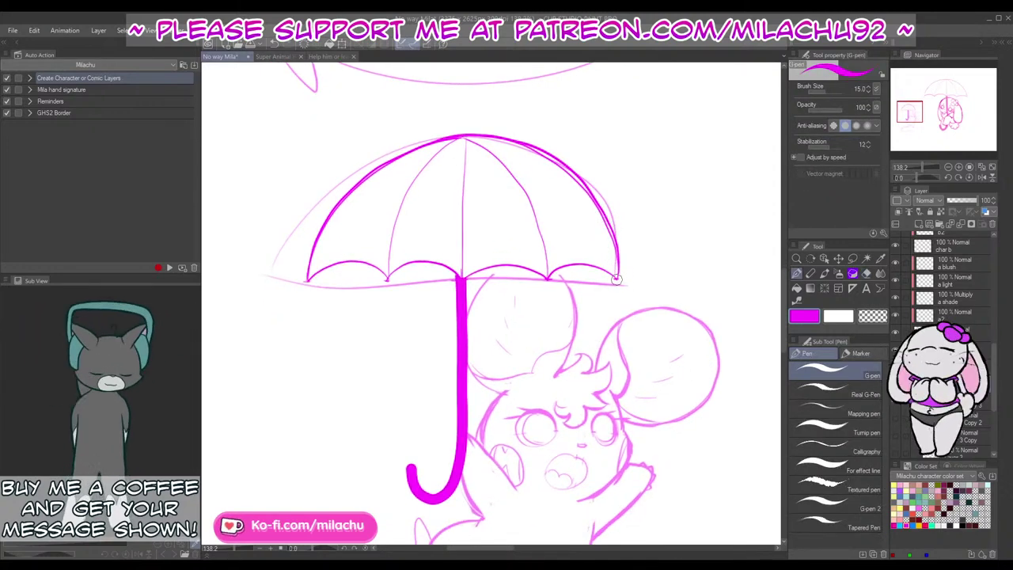
mouse_move(381, 271)
left_mouse_down()
mouse_move(355, 261)
mouse_move(317, 273)
left_mouse_up()
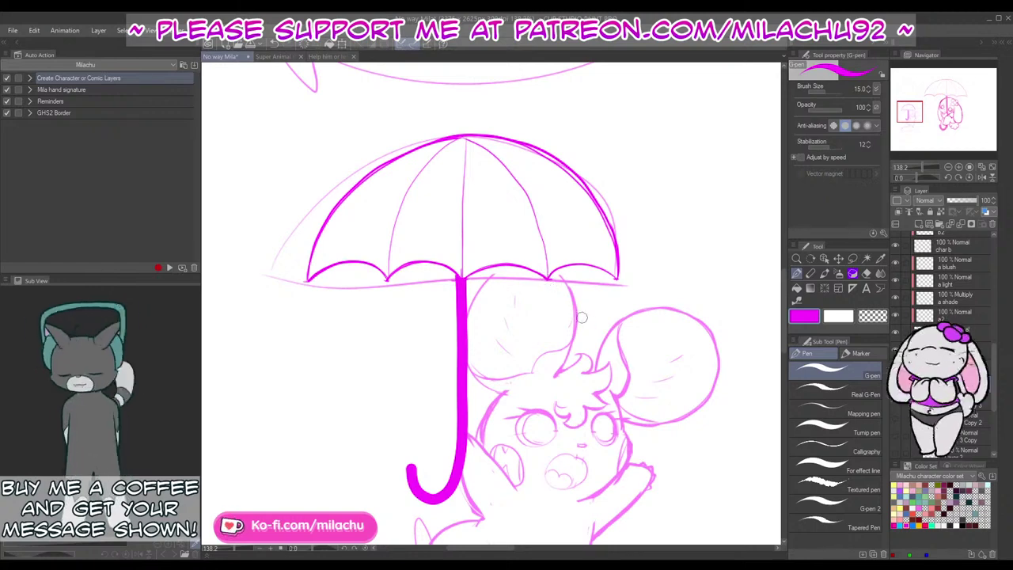
Step: Set the mouse sketch layer to 100% opacity and erase its old rough umbrella while the refined umbrella layer is hidden
mouse_move(693, 469)
left_mouse_down()
mouse_move(672, 410)
mouse_move(685, 387)
left_mouse_up()
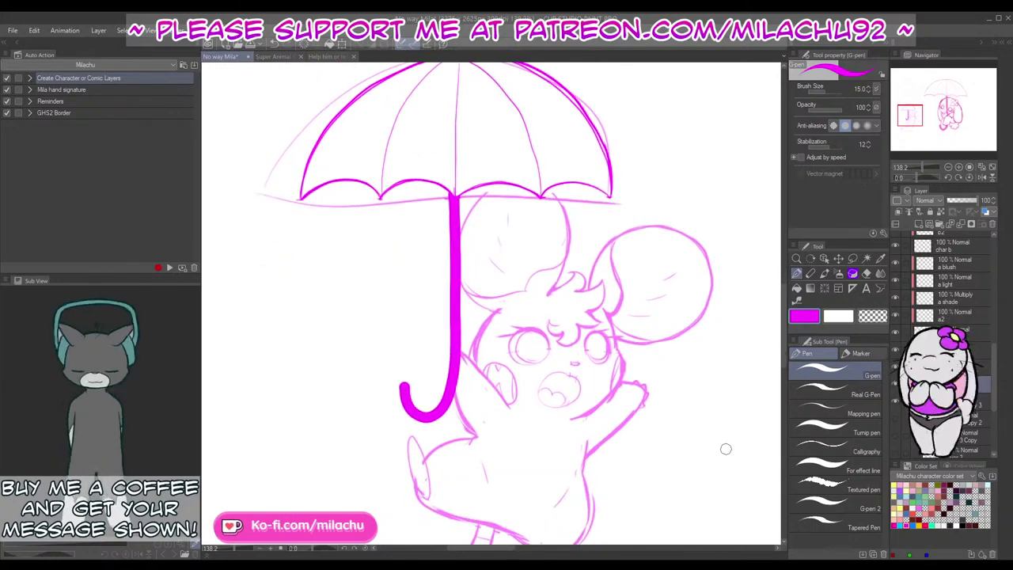
left_click(976, 401)
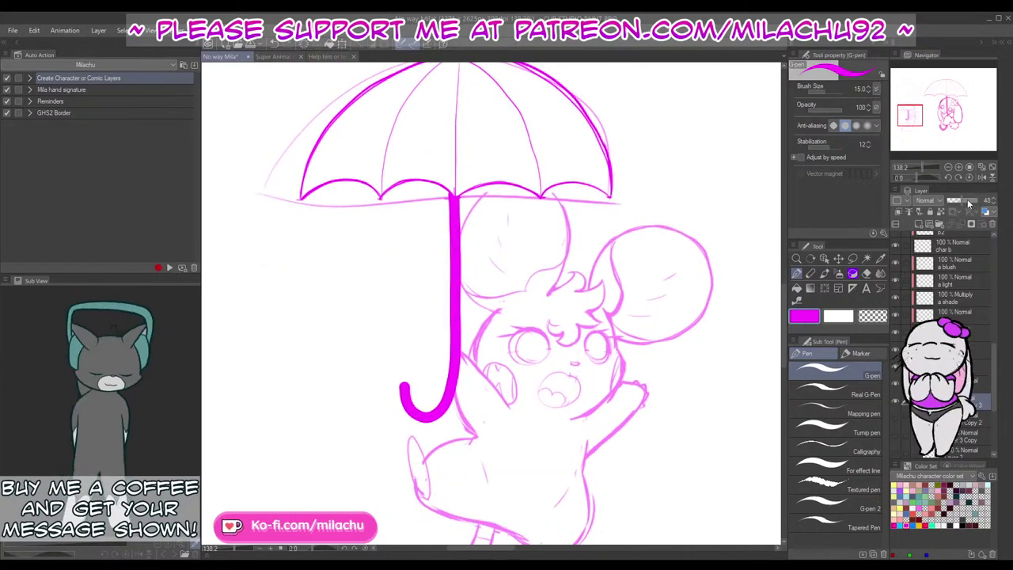
left_click_drag(969, 204, 987, 204)
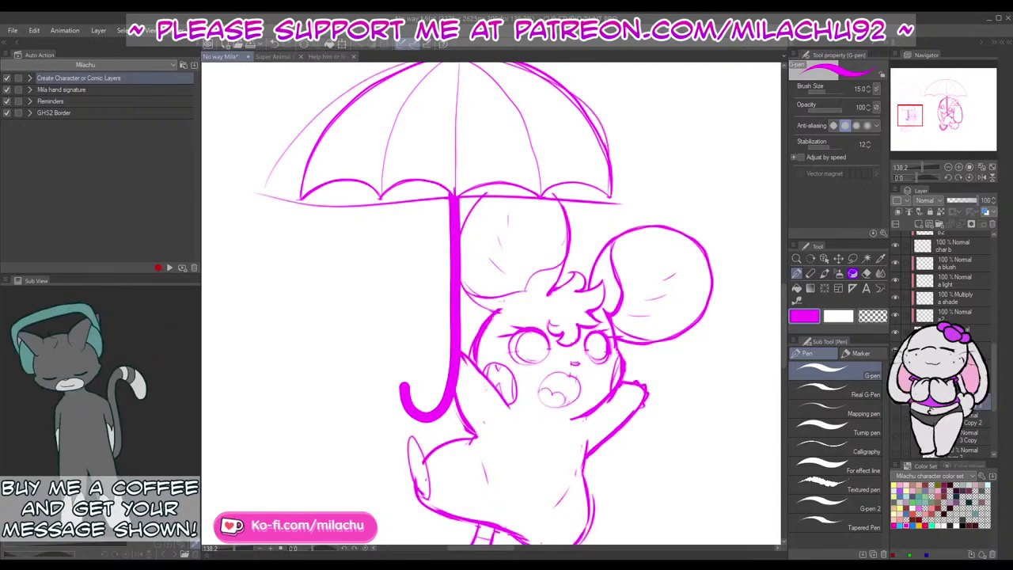
left_click(895, 384)
left_click_drag(744, 319, 751, 425)
key("e")
mouse_move(439, 506)
left_mouse_down()
mouse_move(473, 497)
mouse_move(427, 405)
mouse_move(459, 430)
mouse_move(475, 400)
mouse_move(453, 424)
mouse_move(484, 383)
mouse_move(488, 235)
mouse_move(479, 279)
mouse_move(491, 256)
mouse_move(490, 288)
mouse_move(481, 202)
mouse_move(483, 222)
mouse_move(510, 202)
mouse_move(485, 217)
mouse_move(504, 206)
mouse_move(642, 219)
mouse_move(622, 137)
mouse_move(591, 106)
mouse_move(535, 80)
mouse_move(467, 69)
mouse_move(374, 103)
mouse_move(304, 165)
mouse_move(282, 217)
mouse_move(353, 123)
mouse_move(516, 108)
mouse_move(632, 187)
mouse_move(638, 225)
mouse_move(647, 216)
mouse_move(631, 153)
mouse_move(581, 103)
mouse_move(483, 225)
mouse_move(485, 216)
mouse_move(318, 215)
mouse_move(444, 261)
left_mouse_up()
key("ctrl+z")
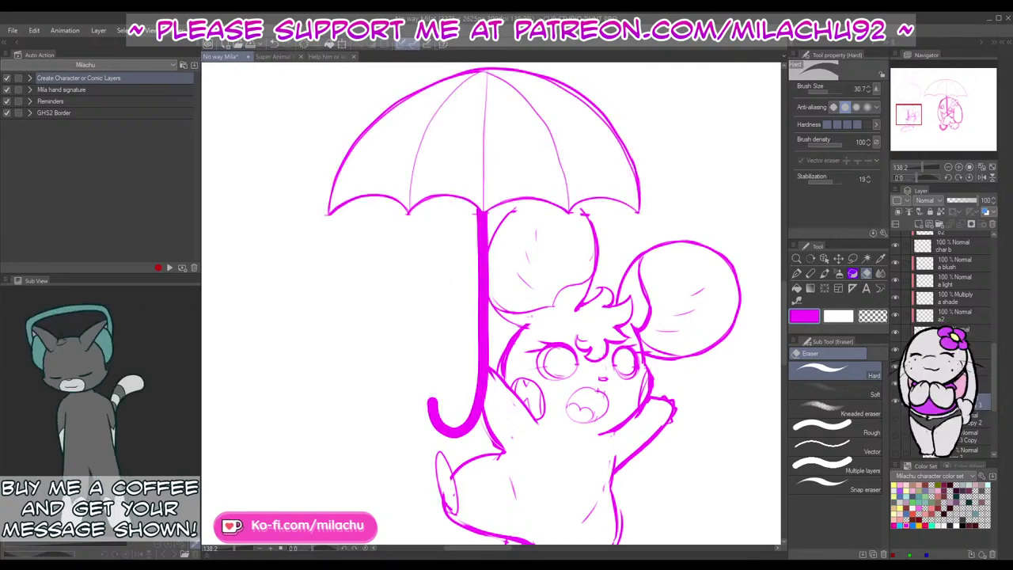
Step: Erase the stray ends of the mouse's left ear at the canopy and redraw the ear's top up to the scalloped edge
key("p")
key("e")
left_click_drag(577, 204, 593, 227)
key("p")
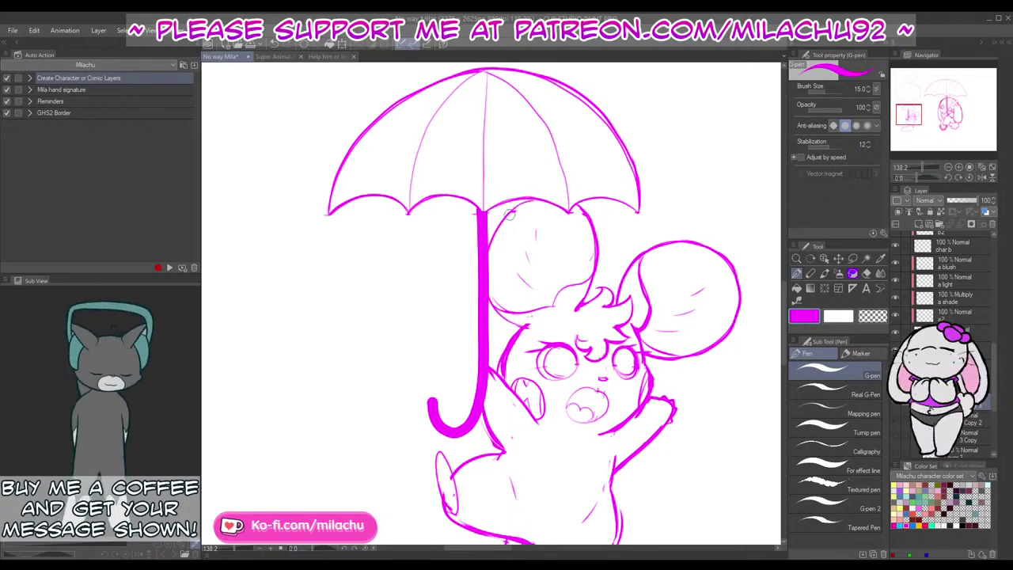
key("e")
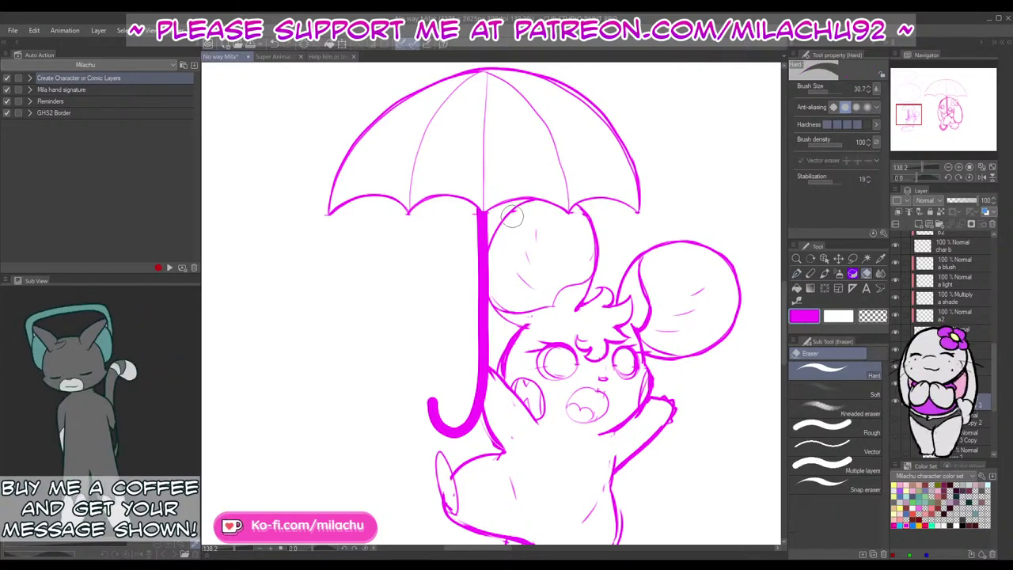
key("p")
scroll(566, 396, "down", 1)
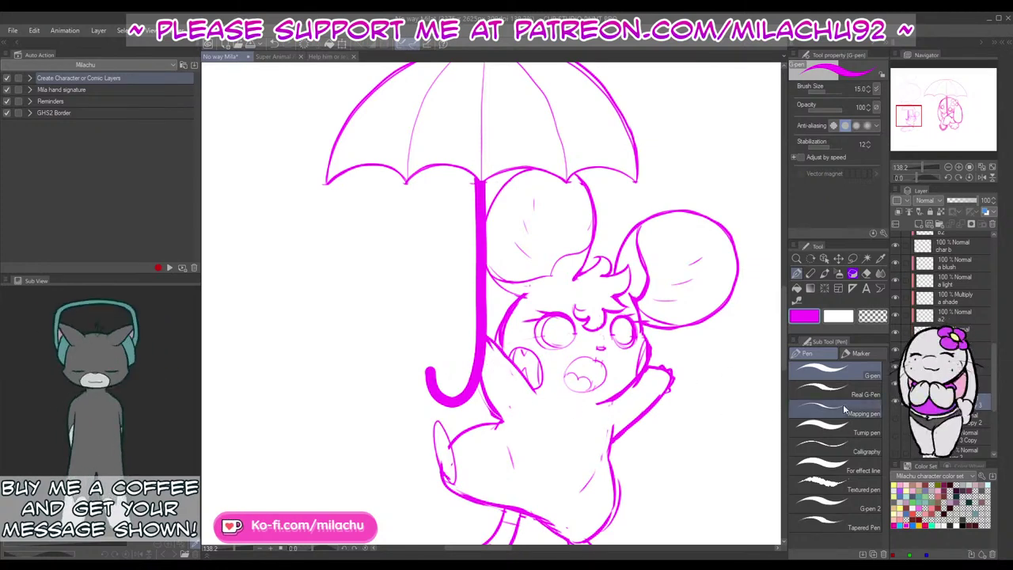
Step: Fade the umbrella layer to 48% opacity and draw the mouse's small fingers gripping the handle on the mouse layer, erasing overlapping lines
left_click(963, 202)
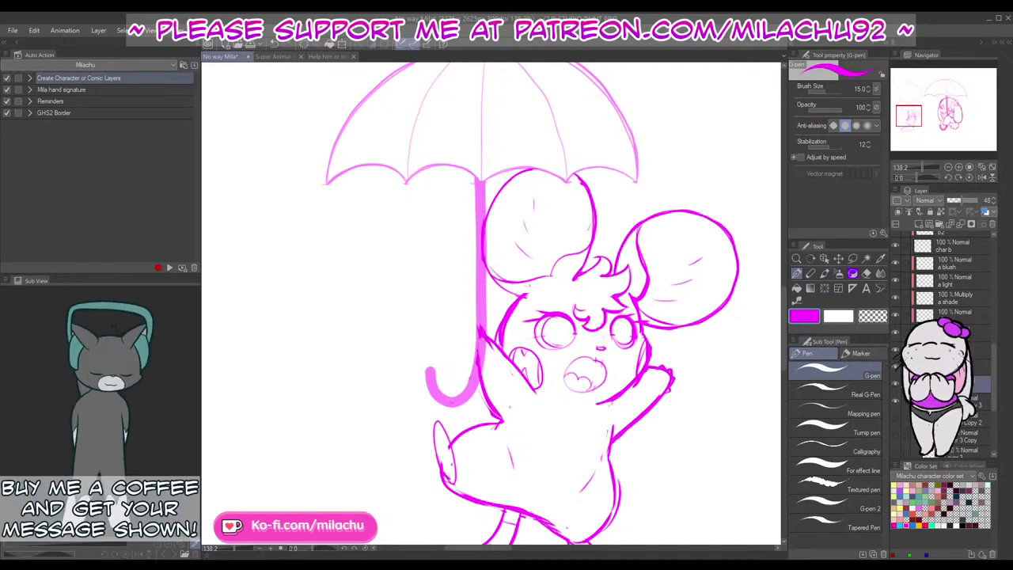
left_click(964, 401)
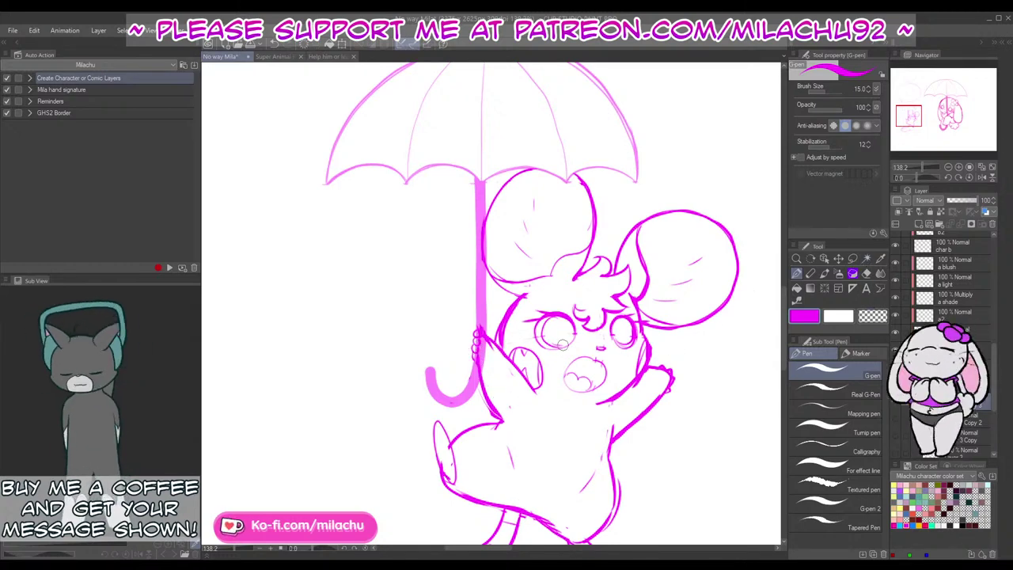
key("e")
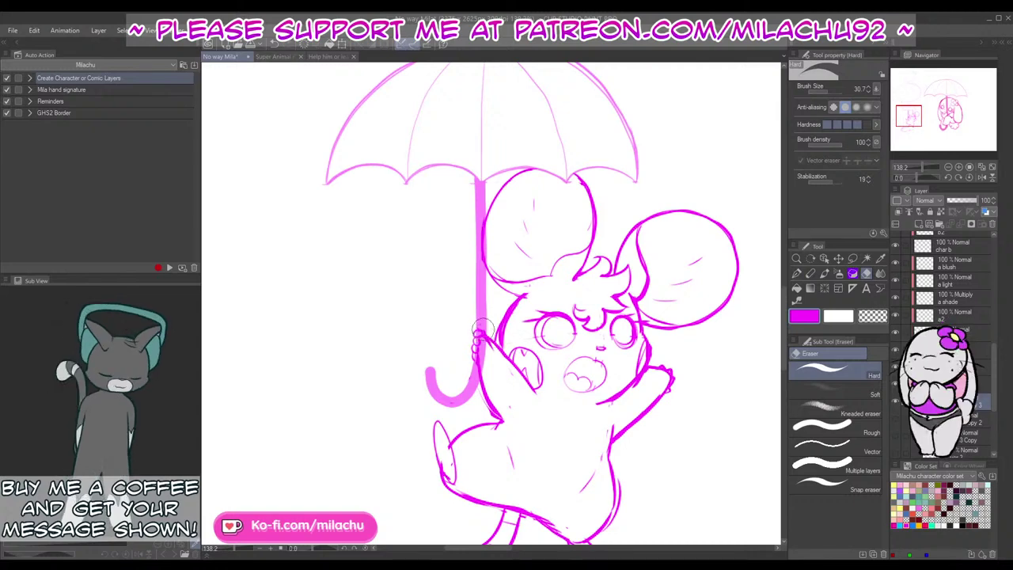
Step: Set the small umbrella's layer back to 100% opacity and fit the whole page in view
left_click(952, 384)
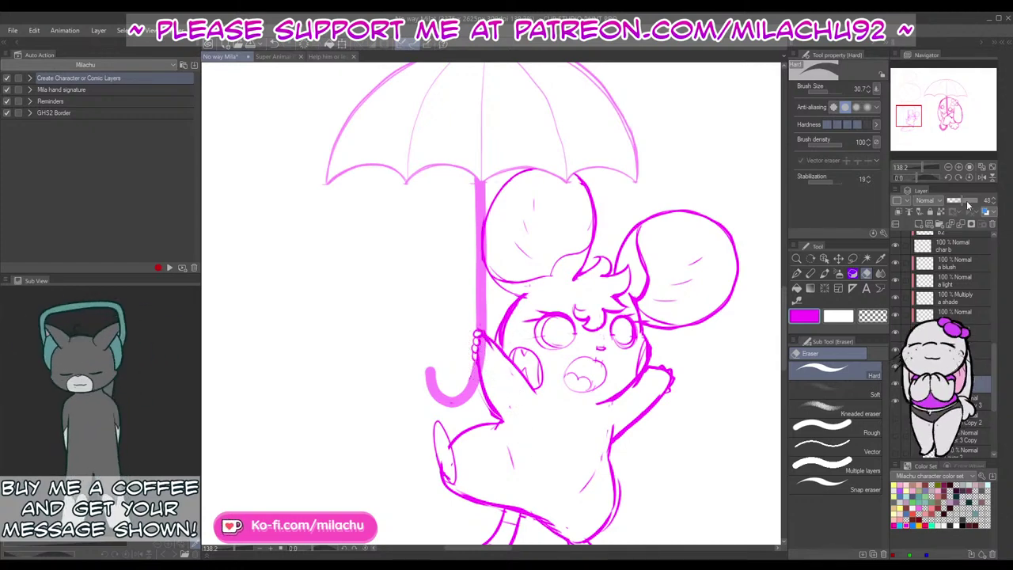
left_click_drag(967, 202, 982, 203)
mouse_move(705, 418)
left_mouse_down()
mouse_move(676, 449)
mouse_move(644, 378)
left_mouse_up()
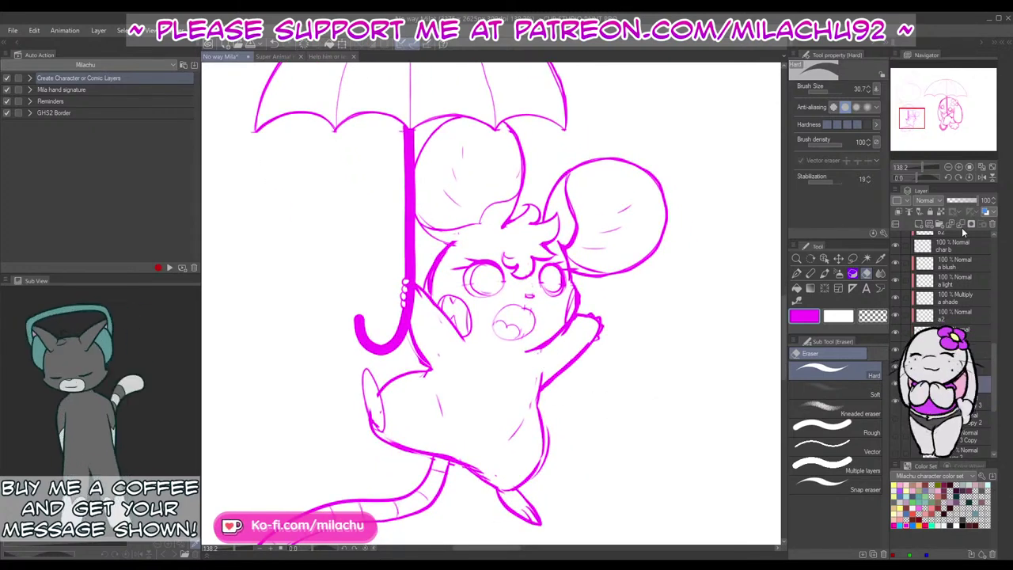
left_click(982, 178)
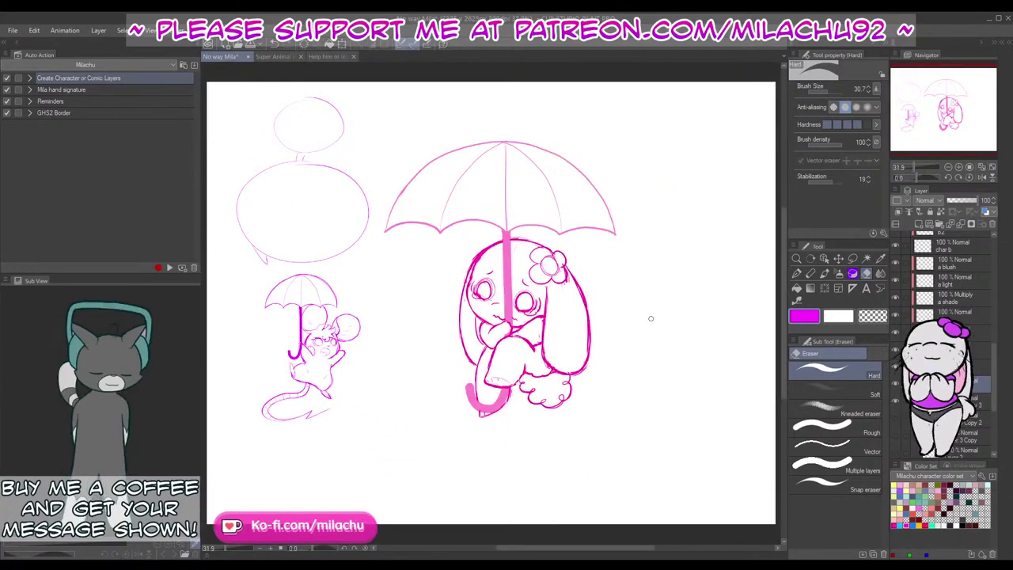
Step: Select the bunny and large umbrella sketch layers and move them together slightly higher on the page
key("p")
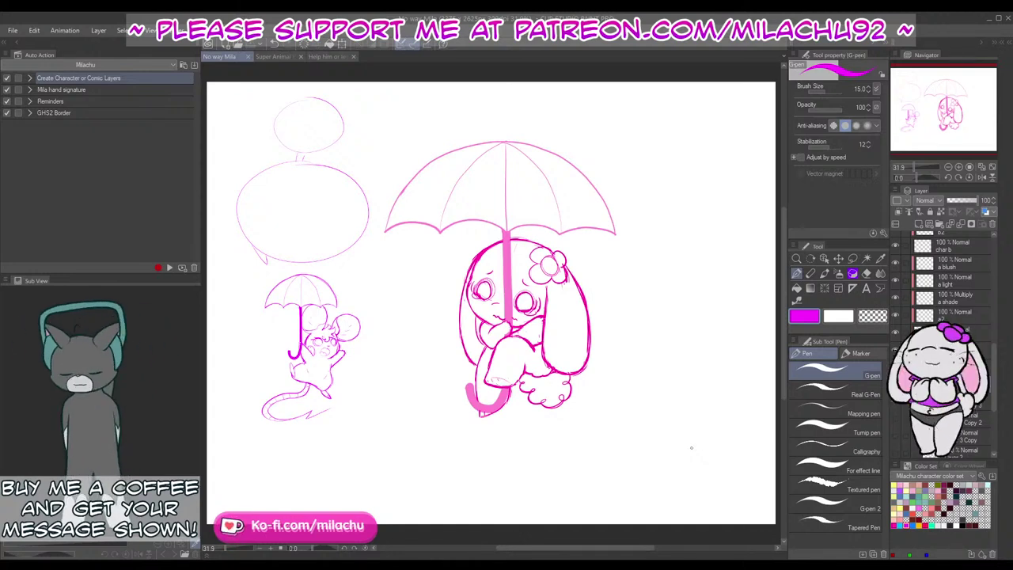
scroll(994, 412, "down", 1)
left_click_drag(995, 412, 995, 434)
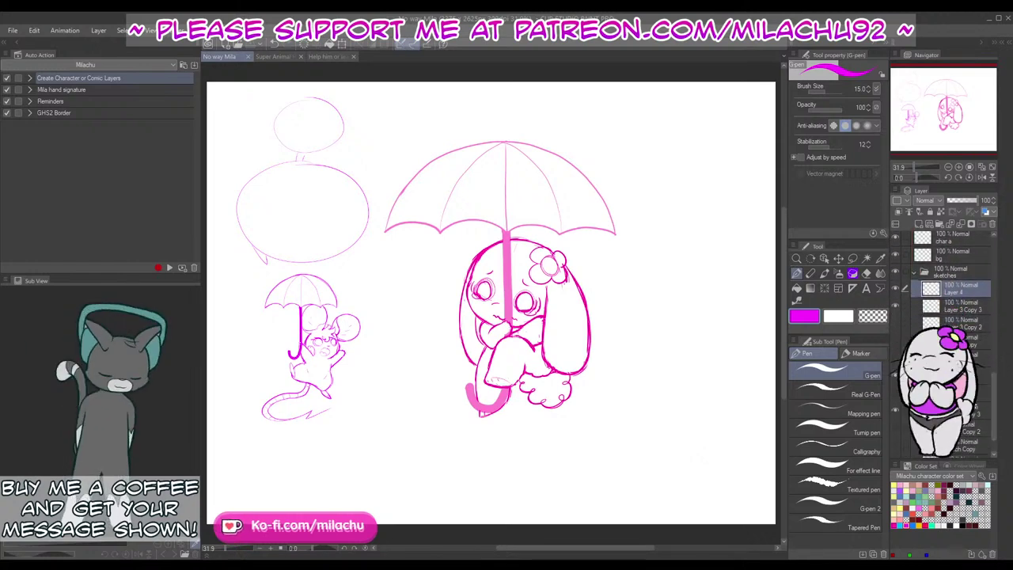
left_click(959, 376)
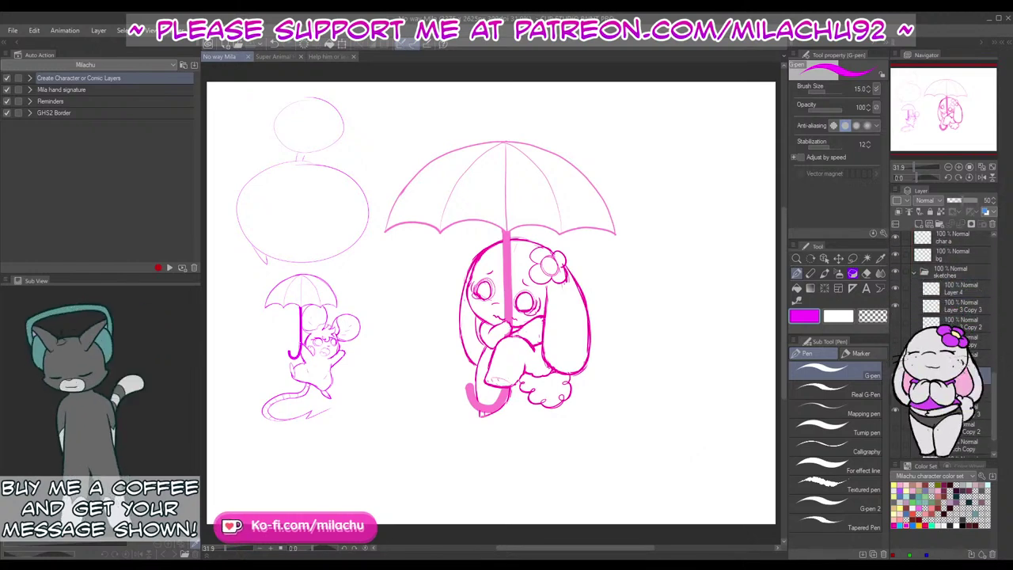
left_click(343, 45)
left_click_drag(554, 368, 552, 344)
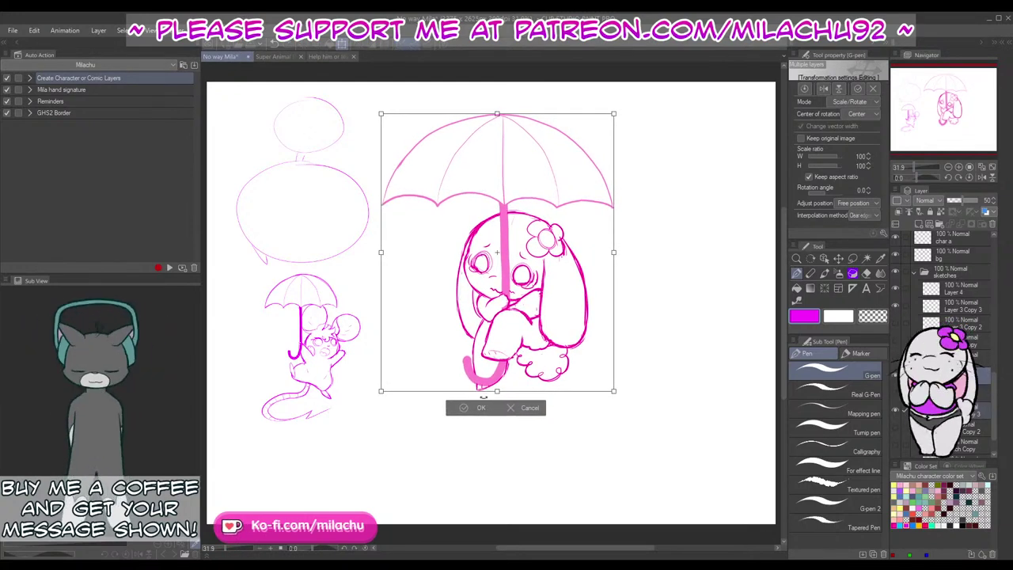
left_click(479, 407)
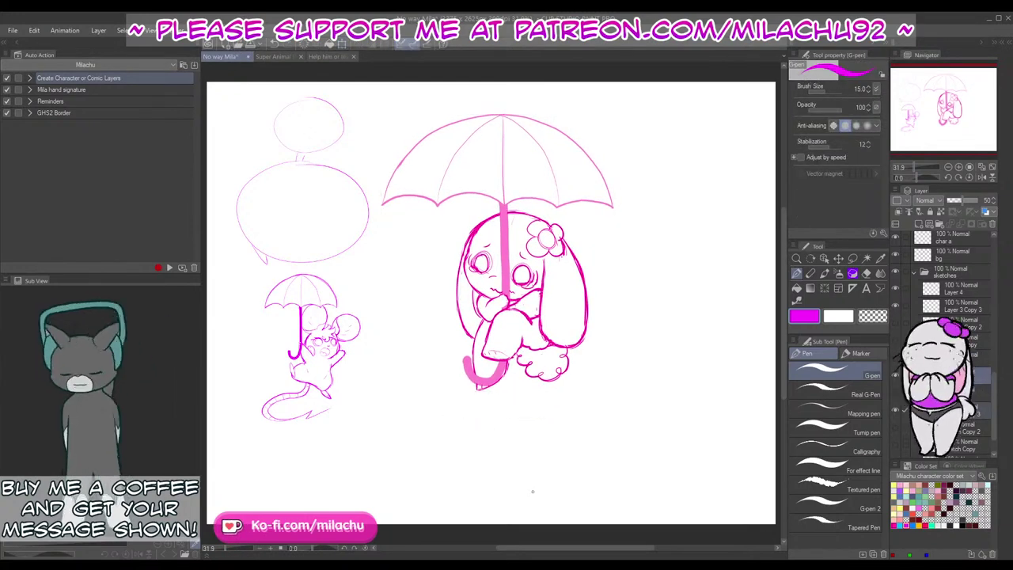
Step: Add a new layer above Layer 4 and draw a small pink arrow pointing diagonally down from below the bunny's tail
left_click(959, 293)
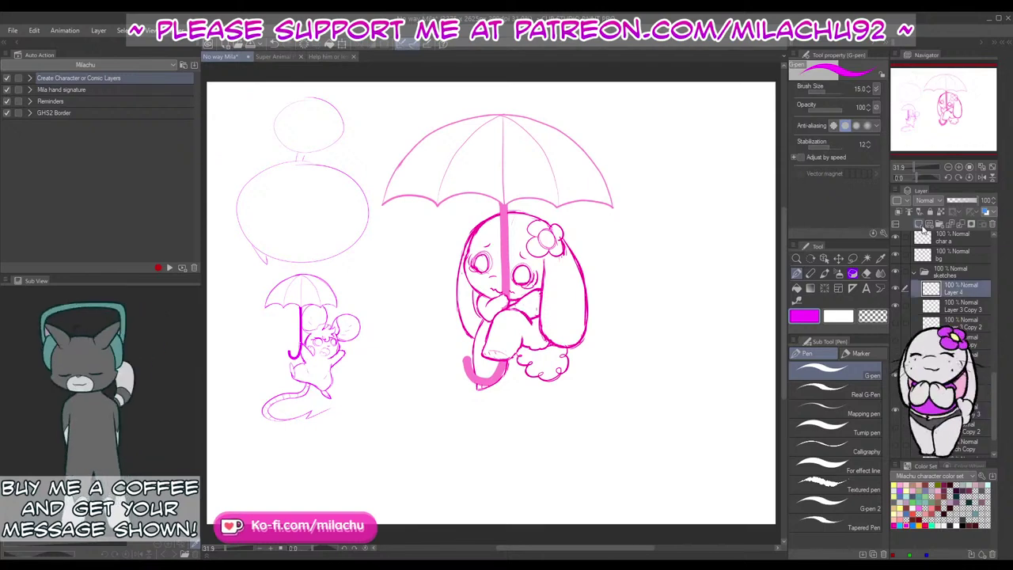
left_click(895, 525)
left_click_drag(658, 468, 570, 400)
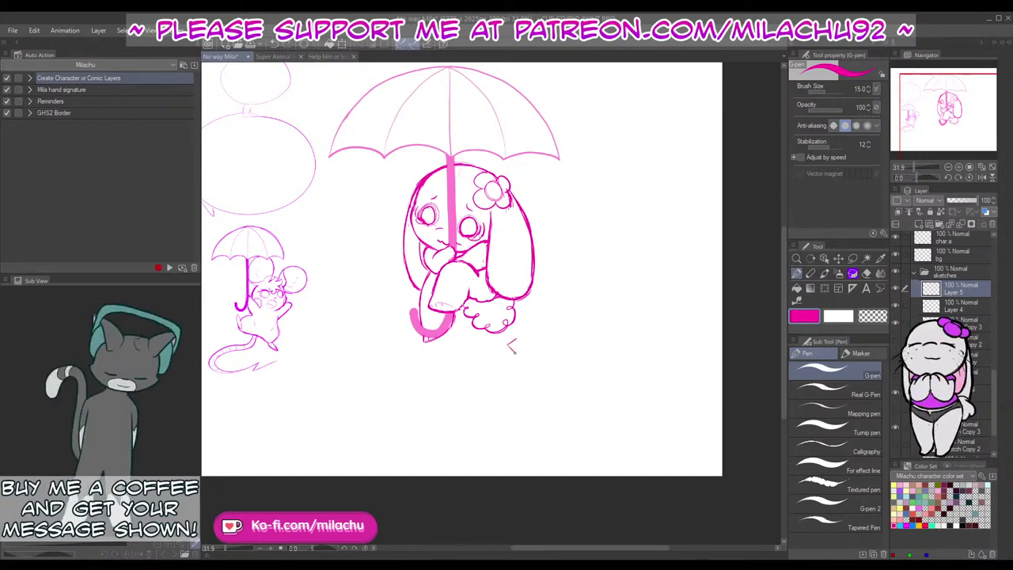
left_click_drag(517, 341, 529, 345)
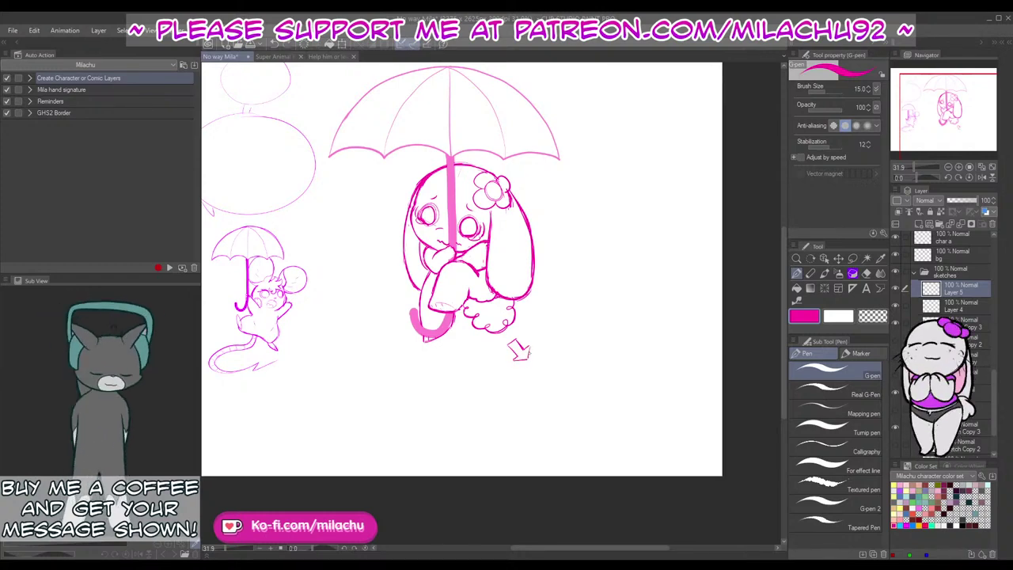
Step: Draw a large circular inset outline in the page's lower-right corner, passing behind the arrow and running off the page edges
left_click_drag(521, 345, 722, 304)
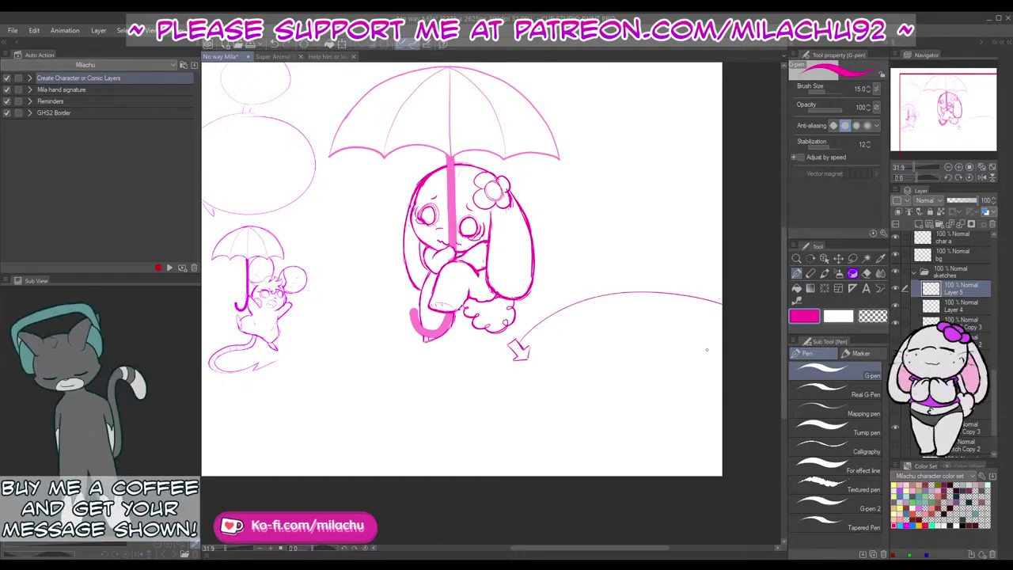
key("ctrl+z")
mouse_move(522, 346)
left_mouse_down()
mouse_move(722, 296)
mouse_move(467, 475)
left_mouse_up()
key("ctrl+z")
key("e")
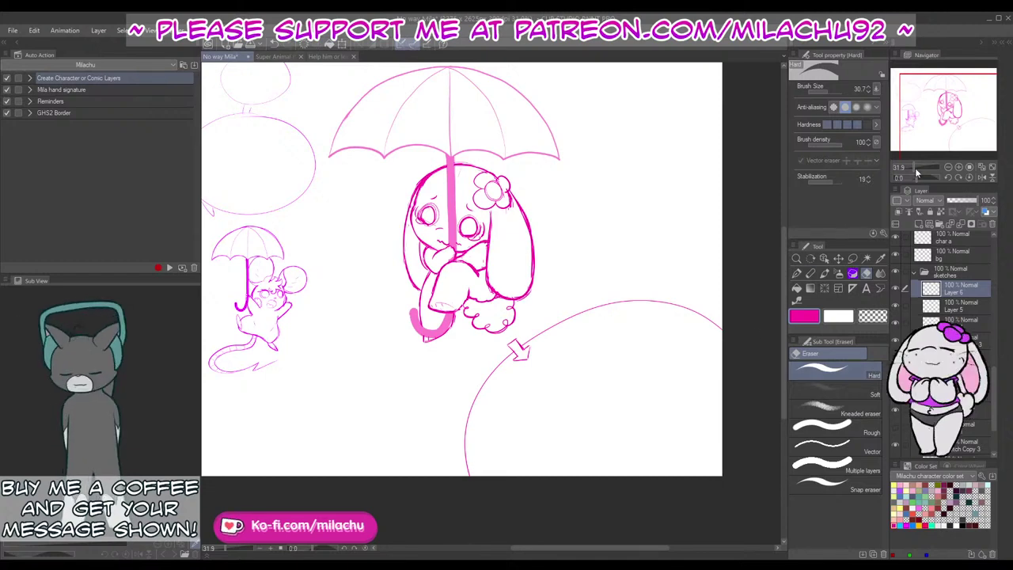
left_click(989, 168)
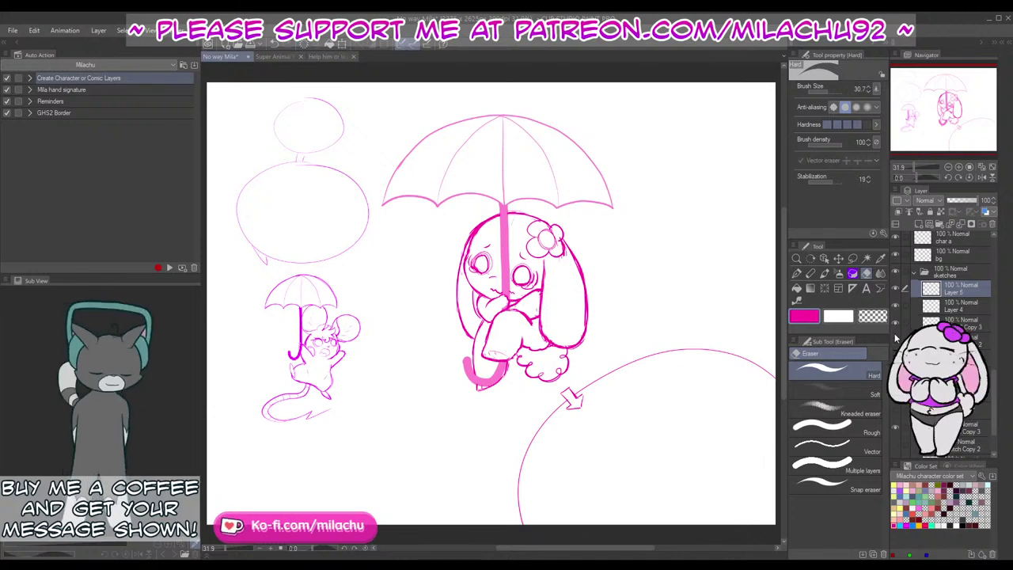
key("p")
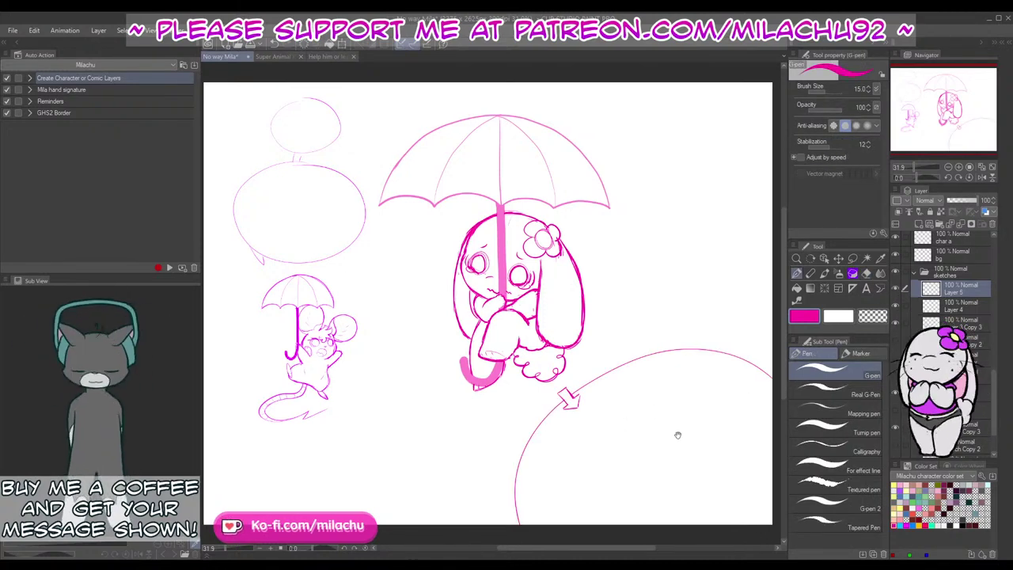
left_click_drag(710, 387, 582, 276)
left_click_drag(915, 166, 920, 166)
left_click_drag(633, 427, 552, 362)
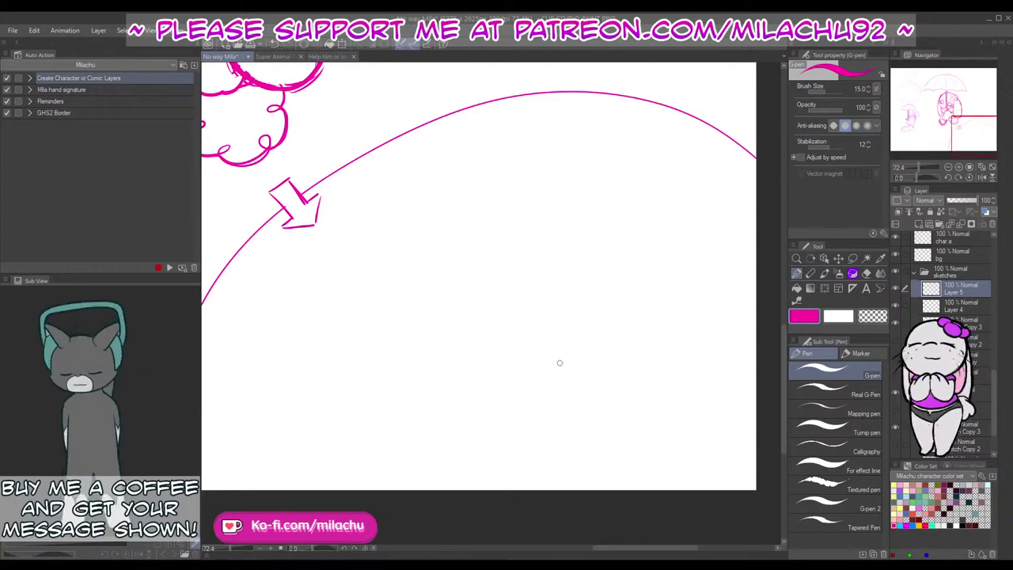
mouse_move(448, 271)
left_mouse_down()
mouse_move(524, 345)
mouse_move(404, 351)
mouse_move(504, 292)
left_mouse_up()
key("ctrl+z")
key("ctrl+z")
mouse_move(456, 267)
left_mouse_down()
mouse_move(487, 353)
mouse_move(463, 265)
left_mouse_up()
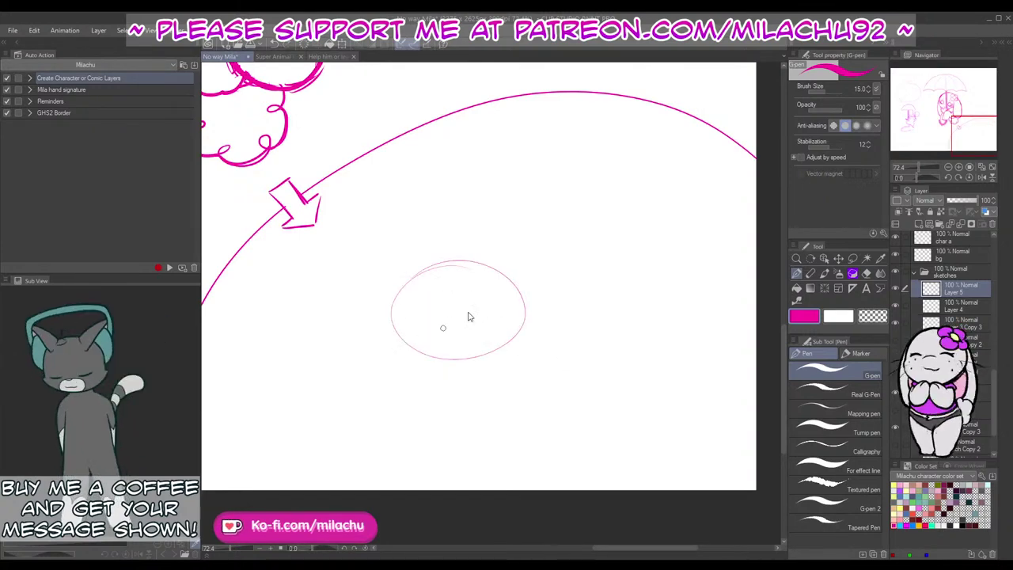
key("ctrl+z")
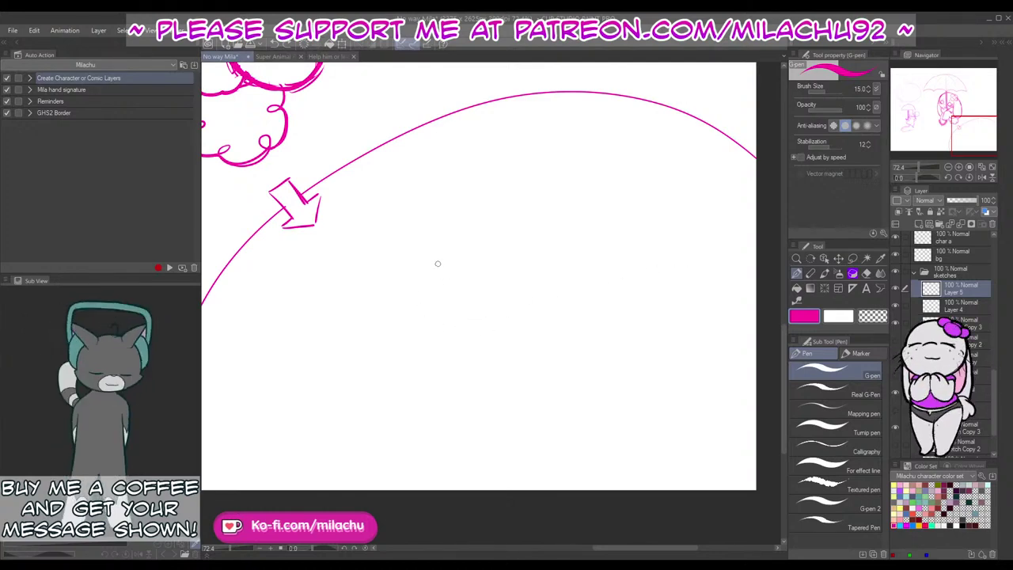
mouse_move(463, 253)
left_mouse_down()
mouse_move(415, 349)
mouse_move(467, 352)
mouse_move(478, 258)
mouse_move(431, 339)
mouse_move(400, 339)
left_mouse_up()
key("ctrl+z")
Step: Sketch an oval head with curved facial guidelines in the middle of the circular inset on Layer 5
mouse_move(502, 270)
left_mouse_down()
mouse_move(414, 266)
mouse_move(422, 354)
left_mouse_up()
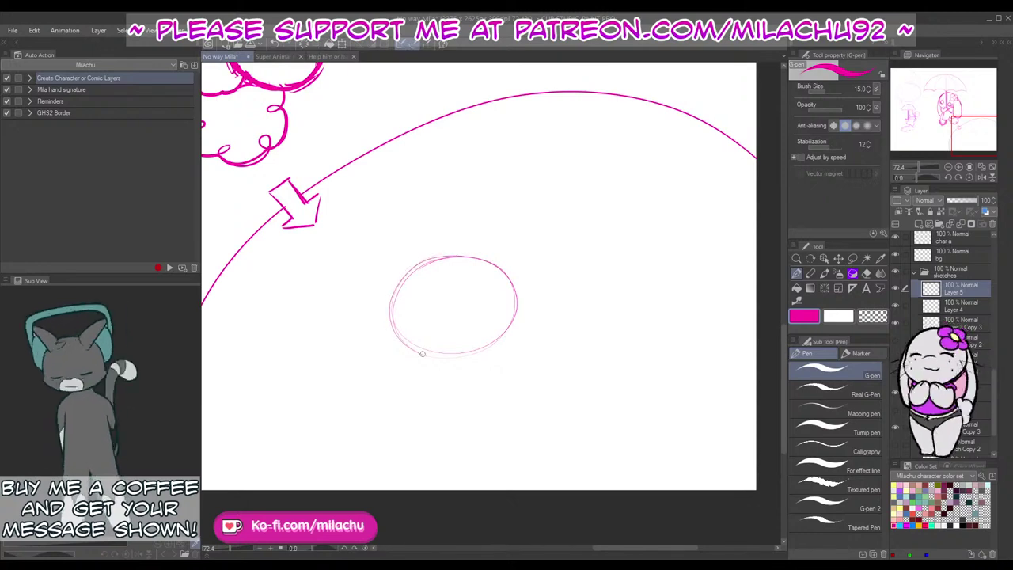
mouse_move(487, 259)
left_mouse_down()
mouse_move(396, 285)
mouse_move(455, 344)
left_mouse_up()
mouse_move(513, 289)
left_mouse_down()
mouse_move(466, 254)
mouse_move(388, 307)
left_mouse_up()
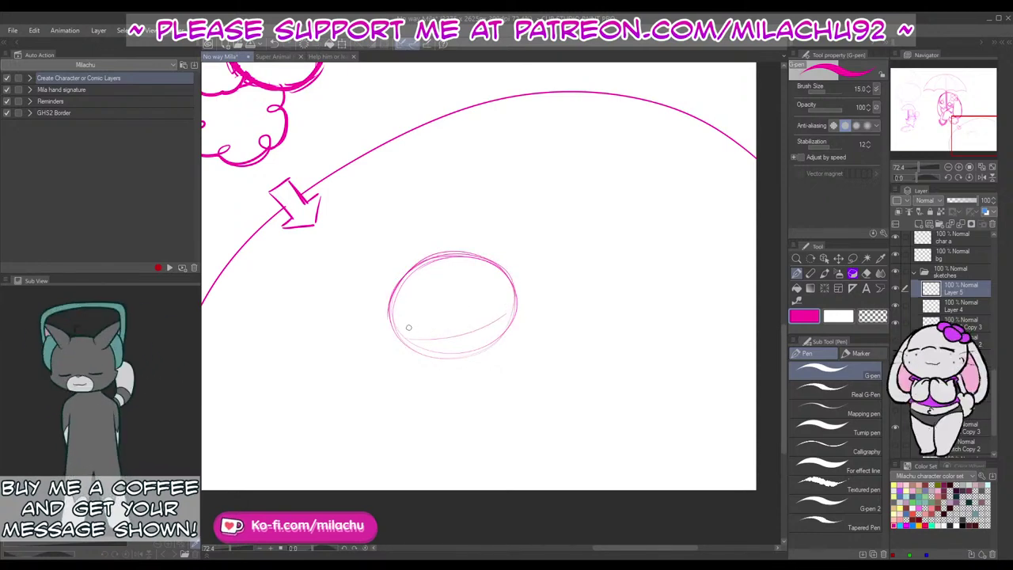
key("ctrl+z")
mouse_move(427, 277)
left_mouse_down()
mouse_move(445, 348)
mouse_move(433, 342)
mouse_move(485, 328)
left_mouse_up()
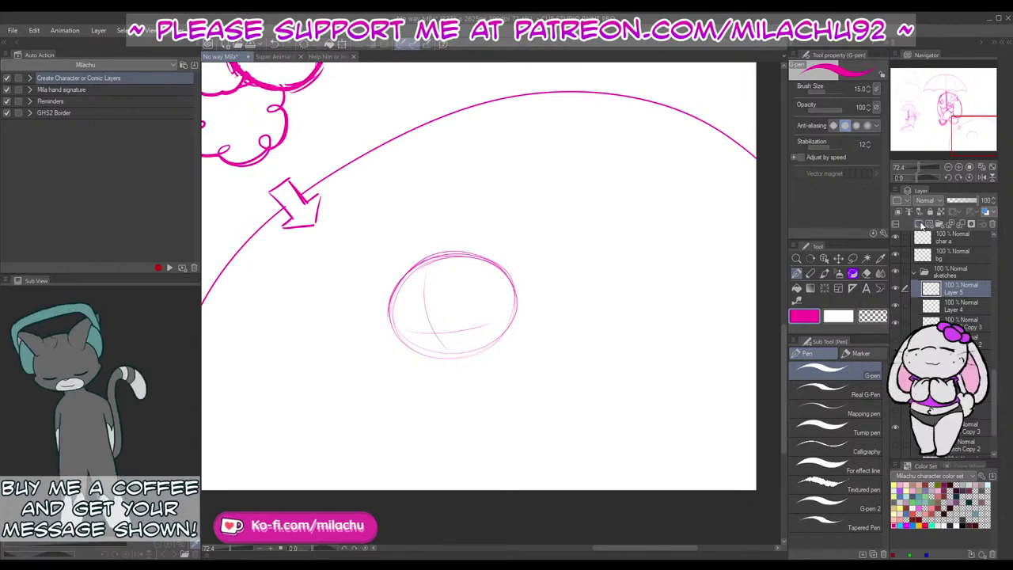
Step: Add a new layer above Layer 5 and rough in a row of overlapping body circles extending sideways from the oval head
left_click(918, 224)
mouse_move(494, 337)
left_mouse_down()
mouse_move(462, 287)
mouse_move(473, 356)
left_mouse_up()
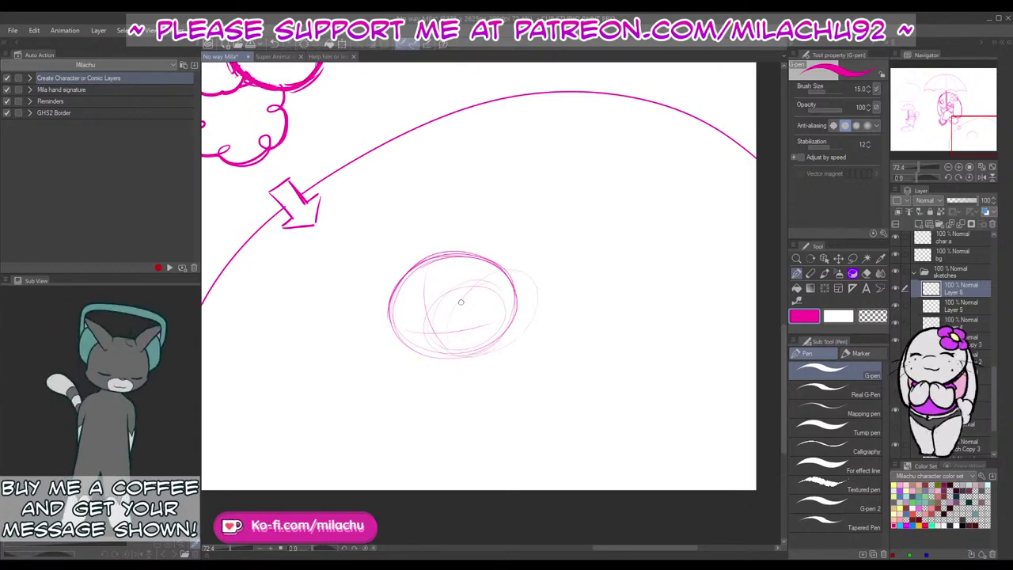
mouse_move(464, 296)
left_mouse_down()
mouse_move(519, 271)
mouse_move(553, 276)
mouse_move(543, 343)
left_mouse_up()
key("ctrl+z")
key("ctrl+z")
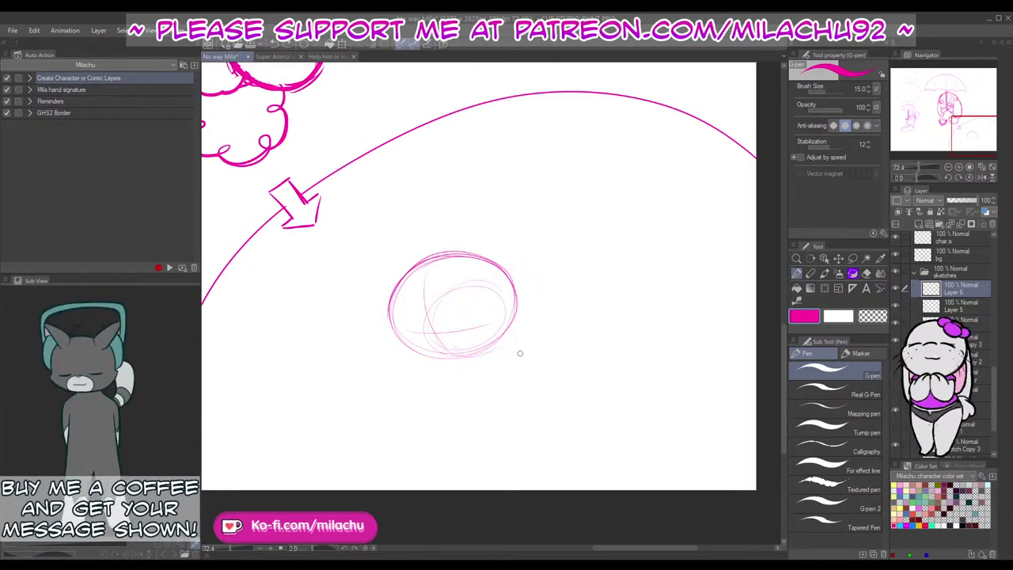
mouse_move(519, 299)
left_mouse_down()
mouse_move(582, 284)
mouse_move(551, 348)
mouse_move(459, 317)
mouse_move(504, 266)
mouse_move(445, 347)
left_mouse_up()
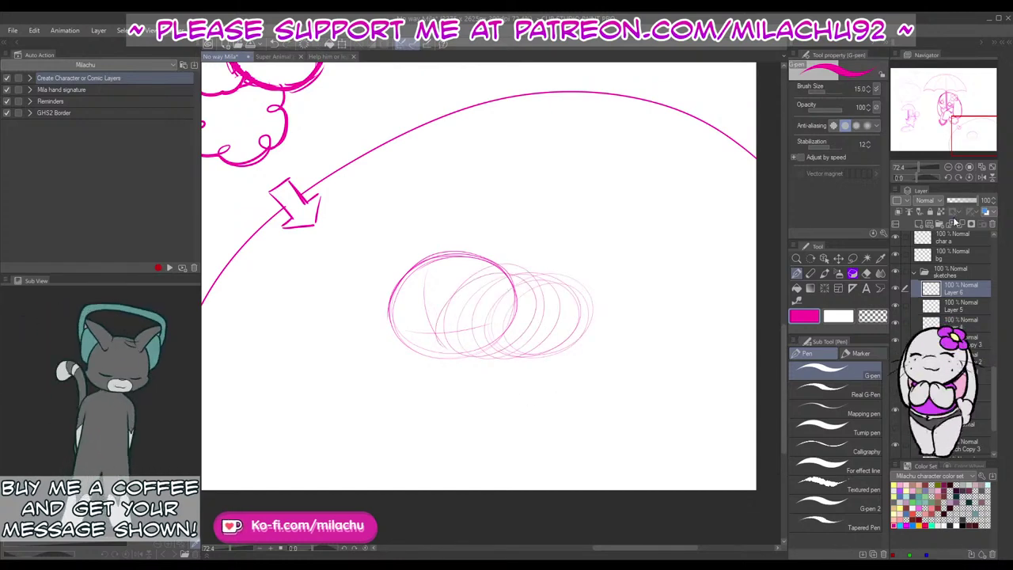
Step: Fade the body-circle layer to 21% opacity and sketch the tapering body outline beside the head on Layer 5
left_click_drag(960, 201, 952, 208)
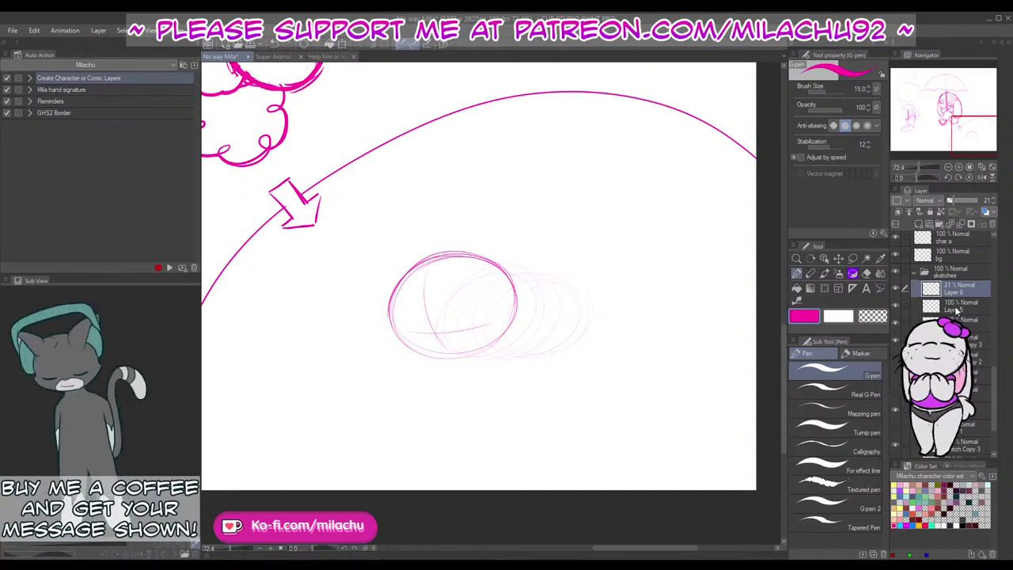
left_click(959, 304)
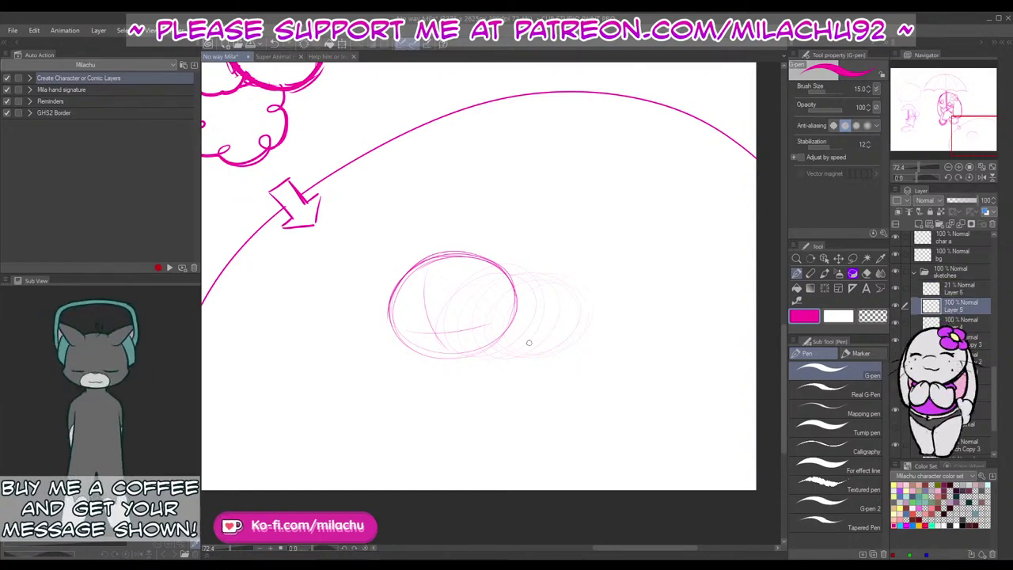
left_click_drag(548, 347, 513, 357)
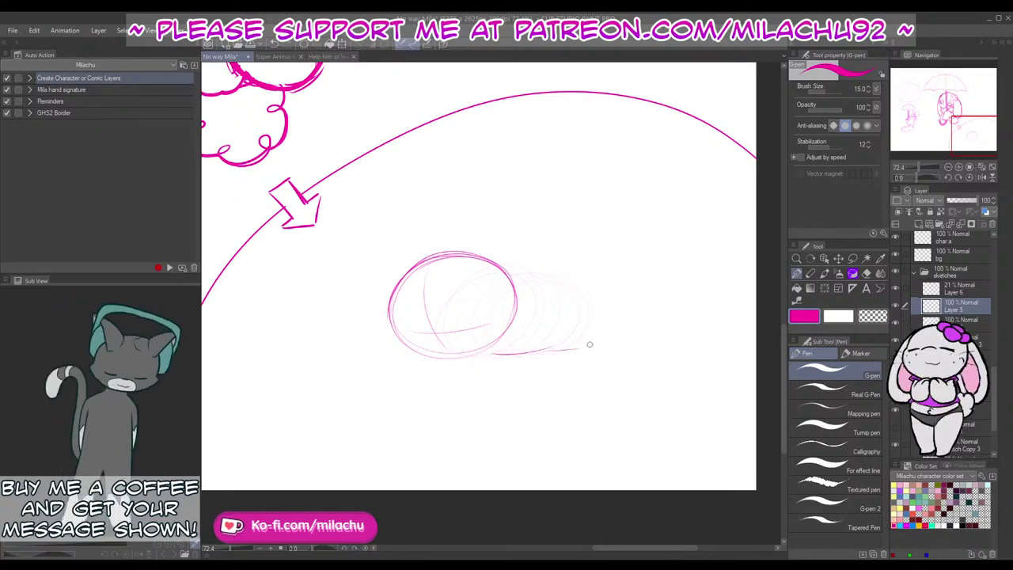
left_click_drag(579, 290, 612, 308)
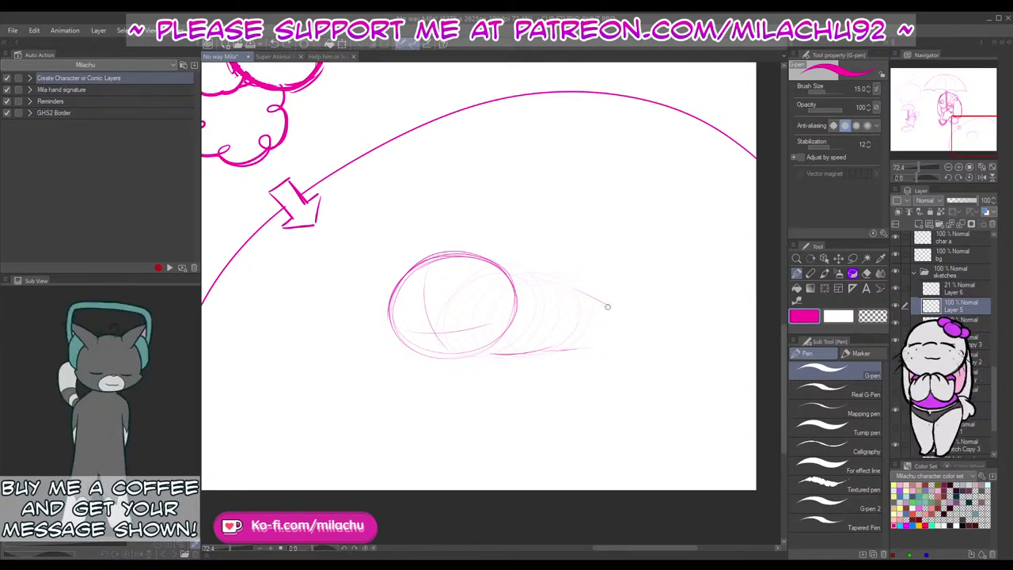
key("ctrl+z")
mouse_move(606, 305)
left_mouse_down()
mouse_move(639, 319)
mouse_move(625, 317)
left_mouse_up()
key("ctrl+z")
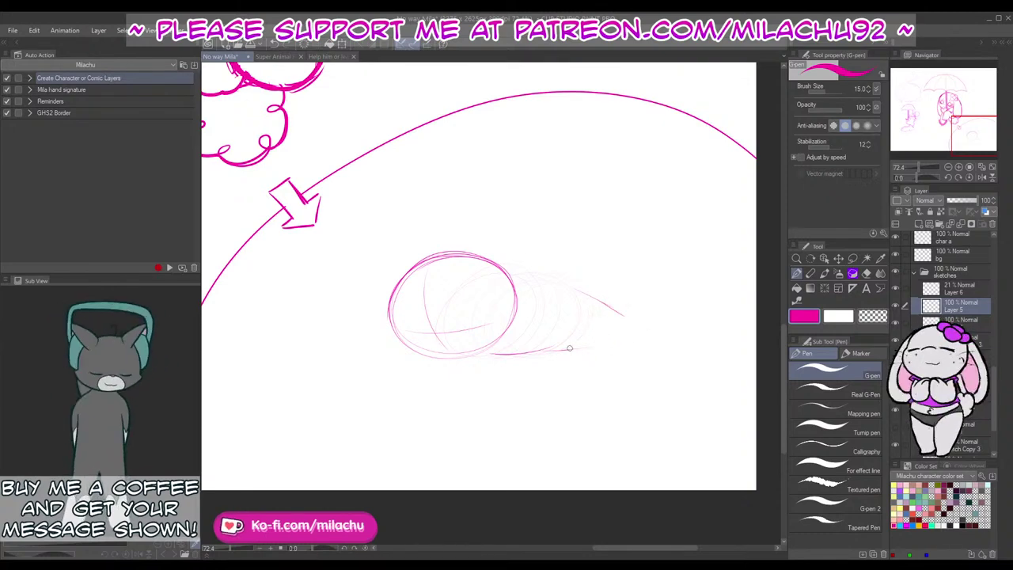
mouse_move(568, 349)
left_mouse_down()
mouse_move(619, 343)
mouse_move(609, 348)
mouse_move(631, 324)
mouse_move(617, 348)
mouse_move(620, 323)
mouse_move(630, 335)
mouse_move(622, 318)
mouse_move(629, 343)
mouse_move(626, 335)
mouse_move(596, 349)
left_mouse_up()
key("ctrl+z")
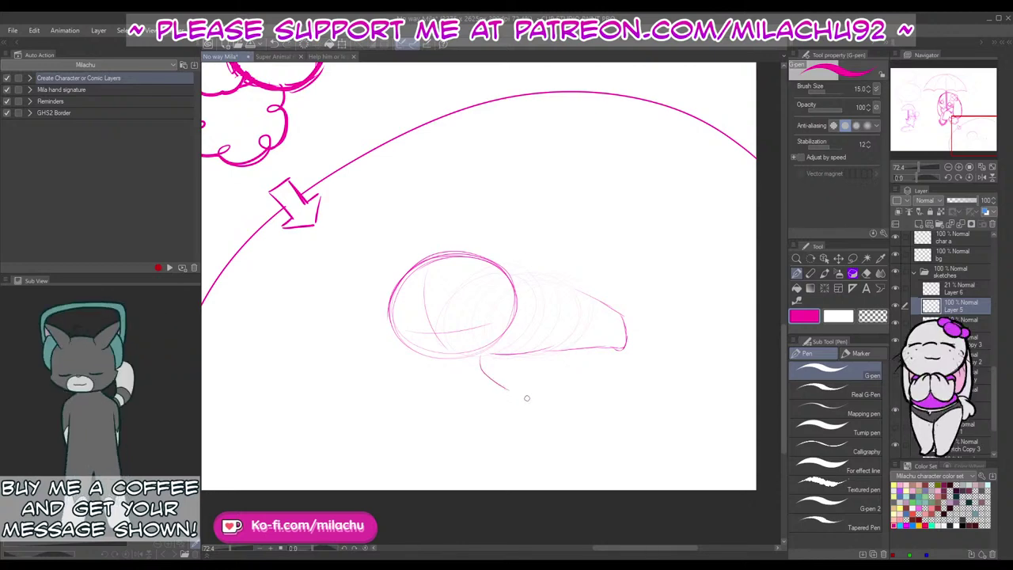
mouse_move(508, 388)
left_mouse_down()
mouse_move(527, 377)
mouse_move(529, 360)
left_mouse_up()
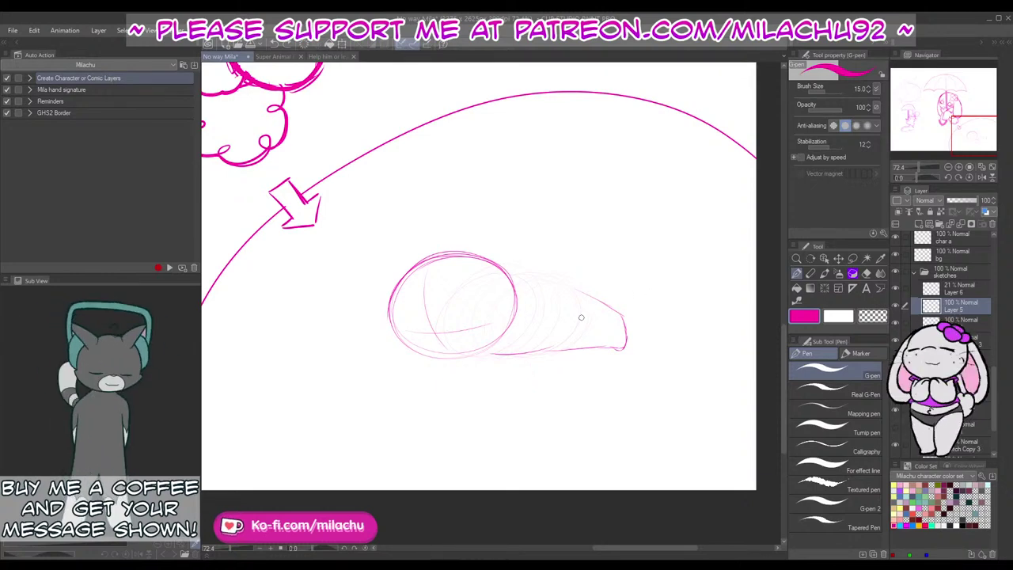
Step: Erase the head and body sketch from the inset on Layer 5 and delete Layer 6
key("e")
left_click(832, 91)
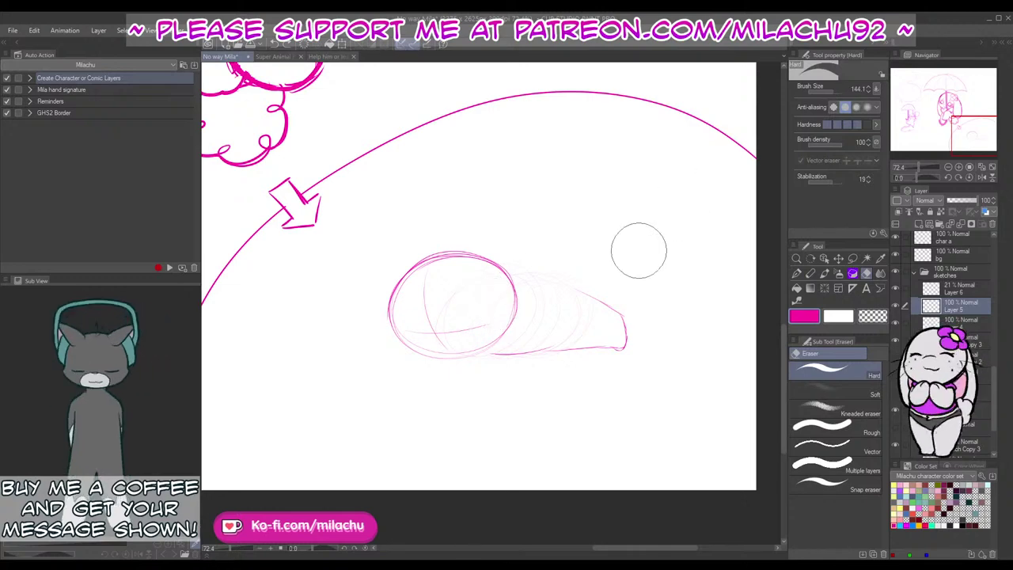
mouse_move(440, 269)
left_mouse_down()
mouse_move(379, 301)
mouse_move(348, 371)
mouse_move(531, 356)
mouse_move(626, 305)
left_mouse_up()
left_click(955, 291)
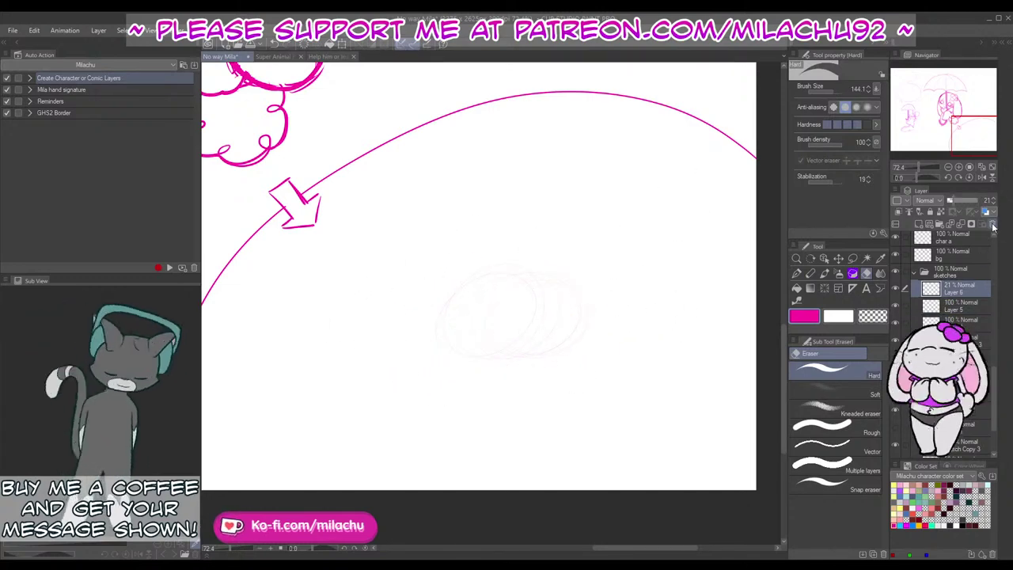
key("p")
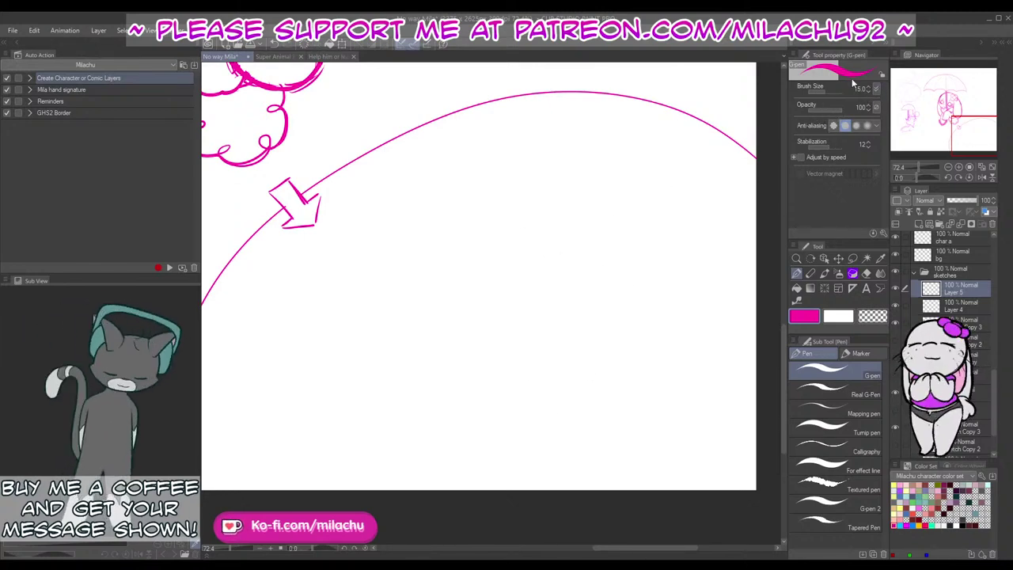
Step: Duplicate the large umbrella's layer and place the copy above Layer 5 in the sketches folder
left_click_drag(496, 231, 694, 497)
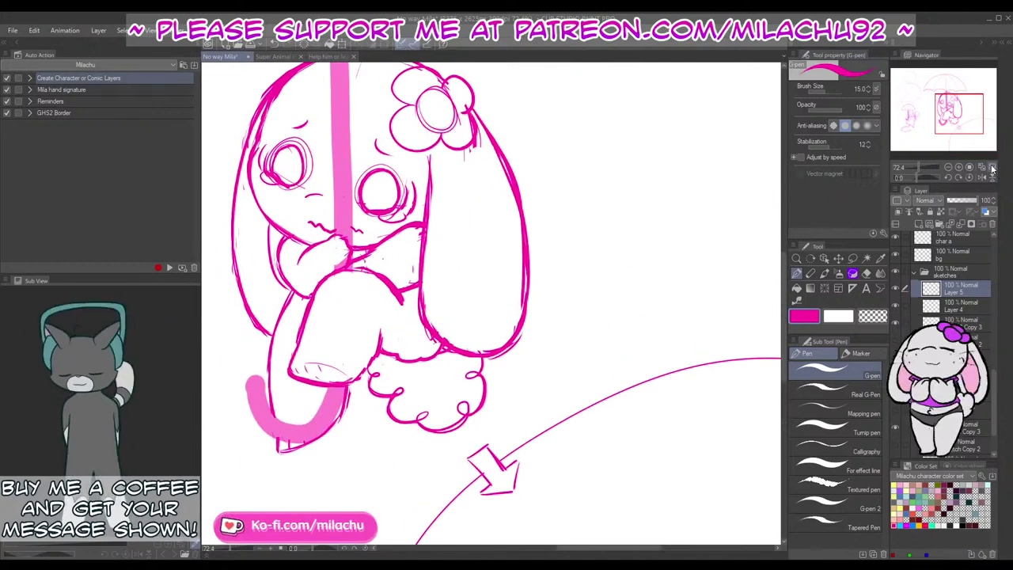
left_click(895, 323)
left_click(895, 323)
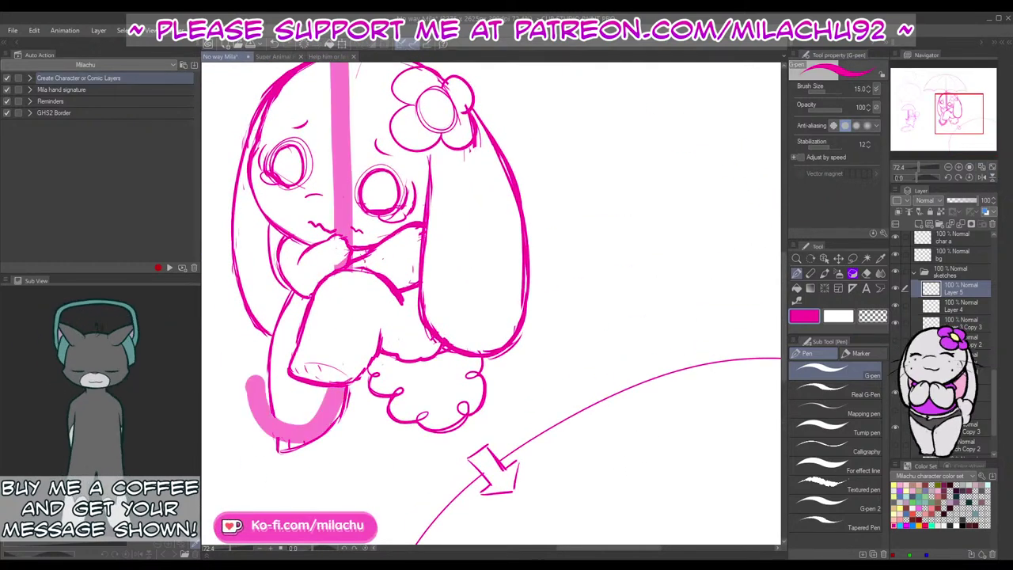
left_click(959, 392)
key("ctrl+v")
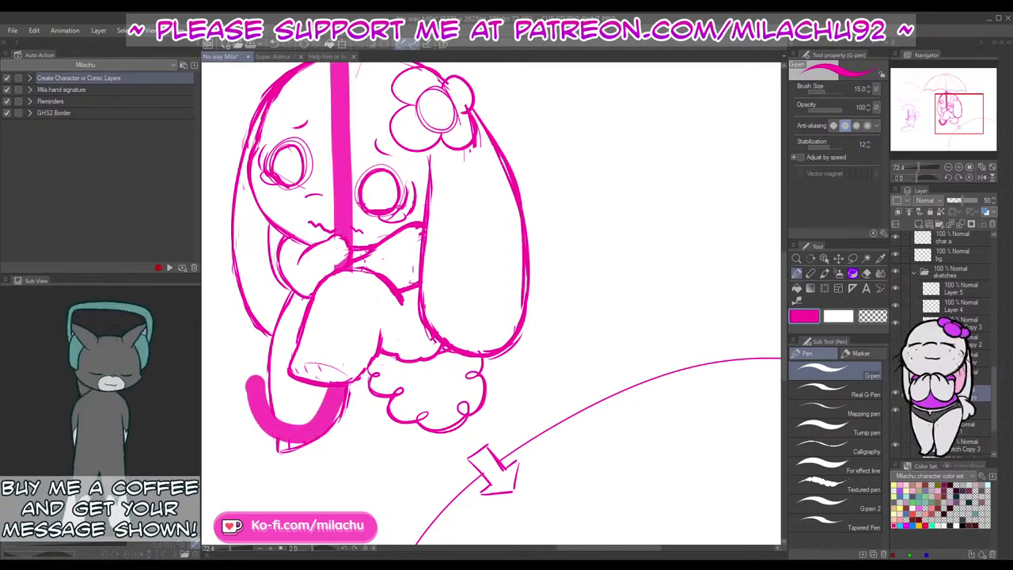
left_click(962, 308)
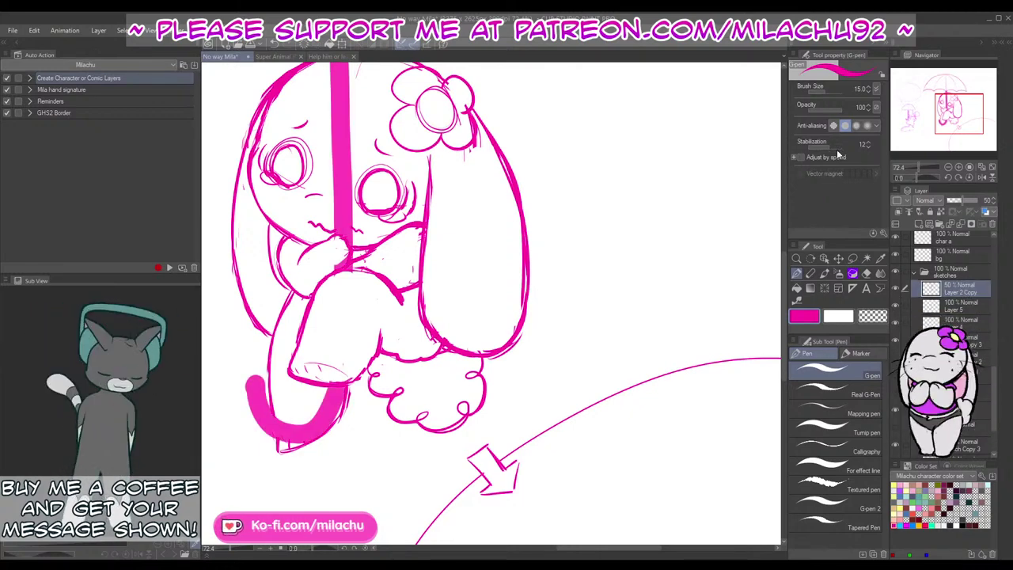
Step: Scale the umbrella copy down to 19% and place it inside the upper part of the circular inset
left_click(343, 45)
left_click_drag(352, 212, 553, 357)
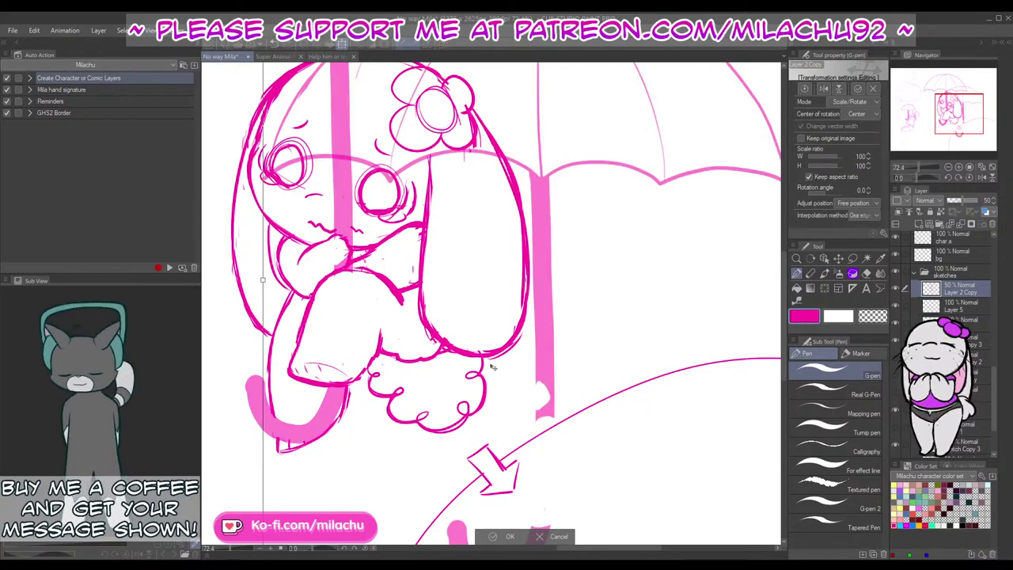
left_click_drag(919, 169, 916, 169)
left_click_drag(361, 113, 581, 373)
left_click_drag(703, 407, 619, 303)
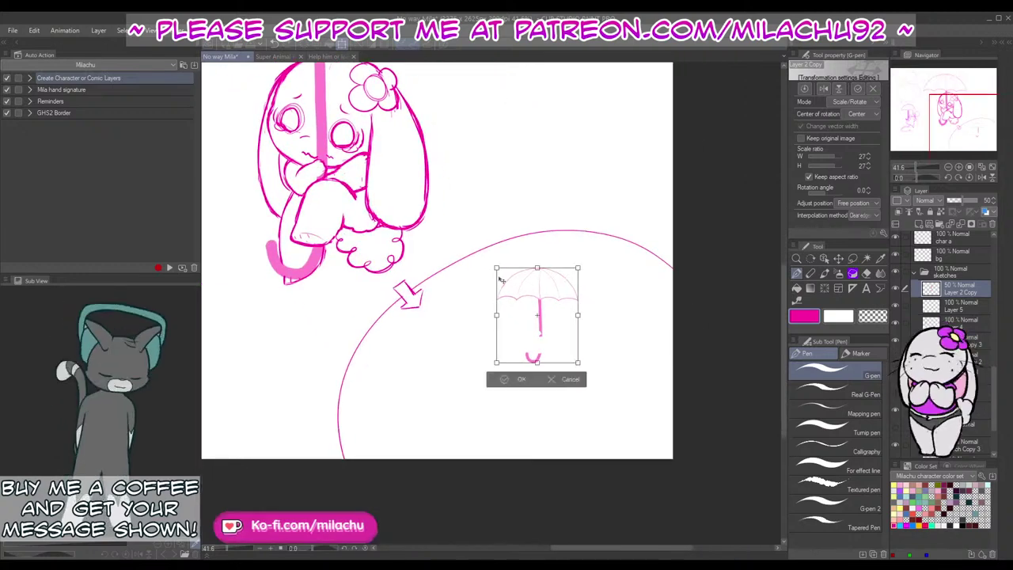
left_click_drag(498, 268, 524, 299)
left_click_drag(561, 349, 570, 323)
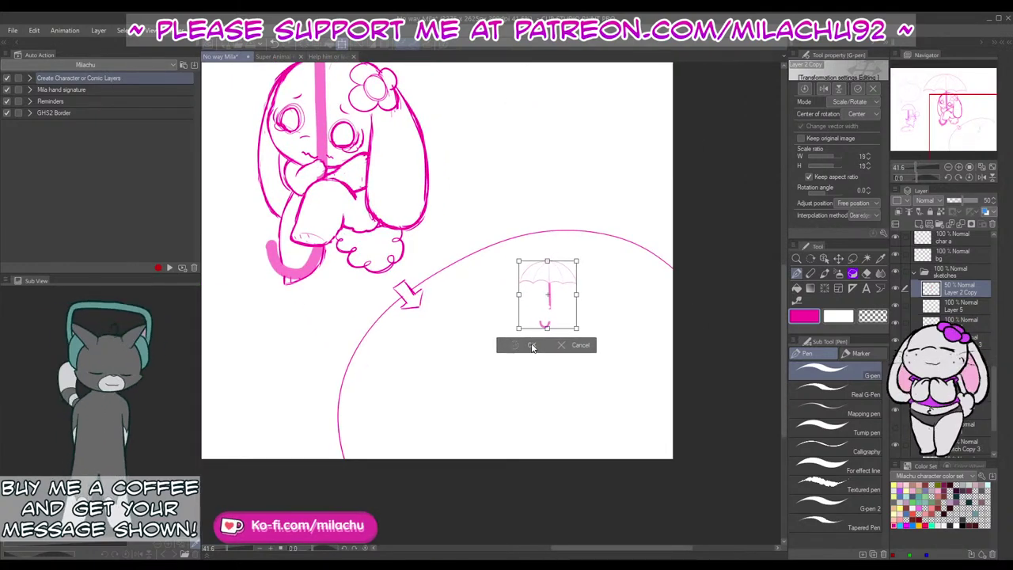
left_click(533, 347)
Step: Set the small umbrella copy's layer to 100% opacity and draw in the missing part of its shaft down to the hook
left_click_drag(916, 166, 919, 165)
left_click_drag(682, 388, 586, 376)
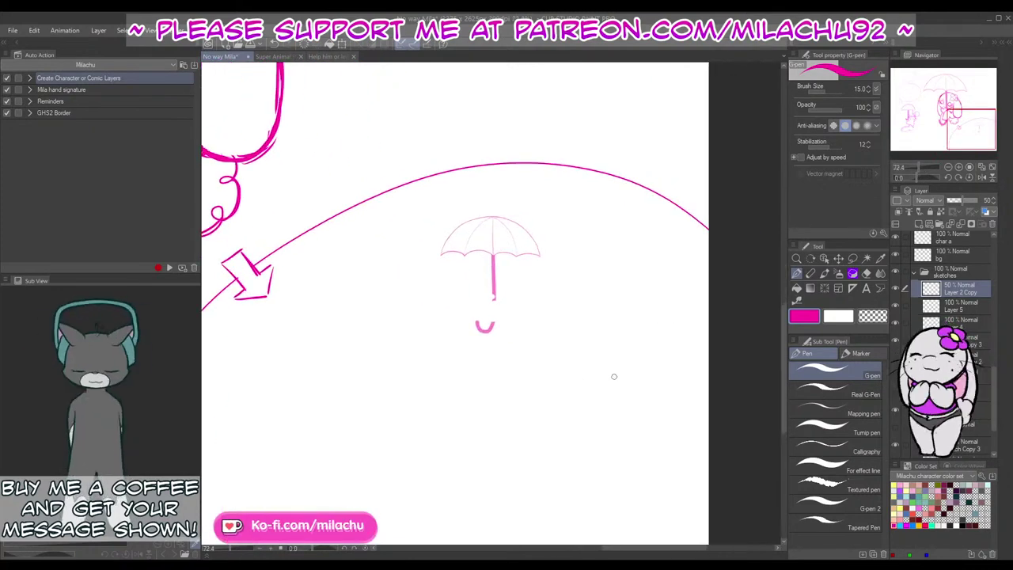
left_click(976, 201)
left_click_drag(920, 167, 923, 167)
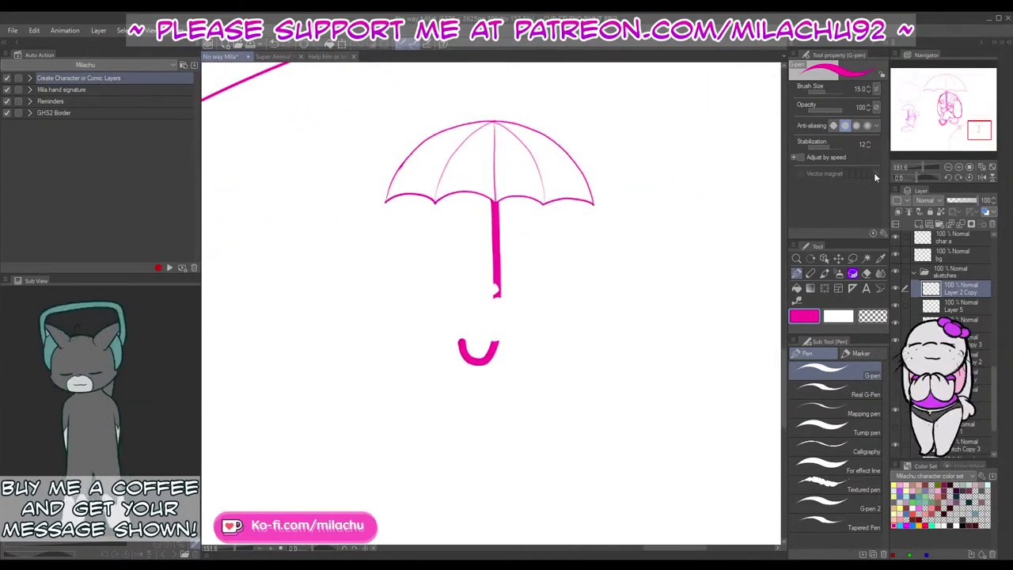
mouse_move(497, 301)
left_mouse_down()
mouse_move(490, 341)
mouse_move(497, 297)
left_mouse_up()
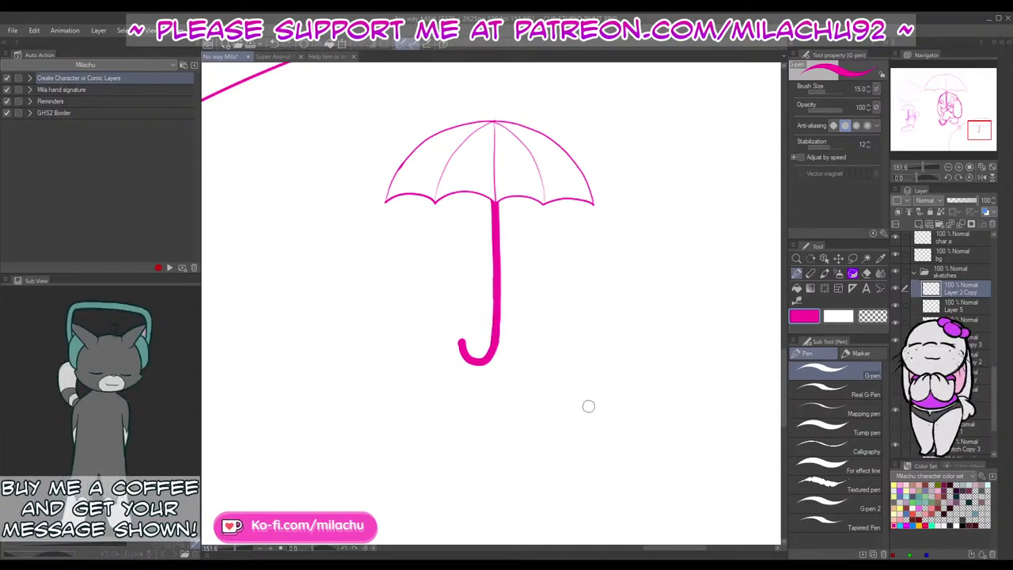
Step: Enlarge the inset umbrella to 122% and keep it just under the top of the circle
left_click_drag(625, 465, 611, 428)
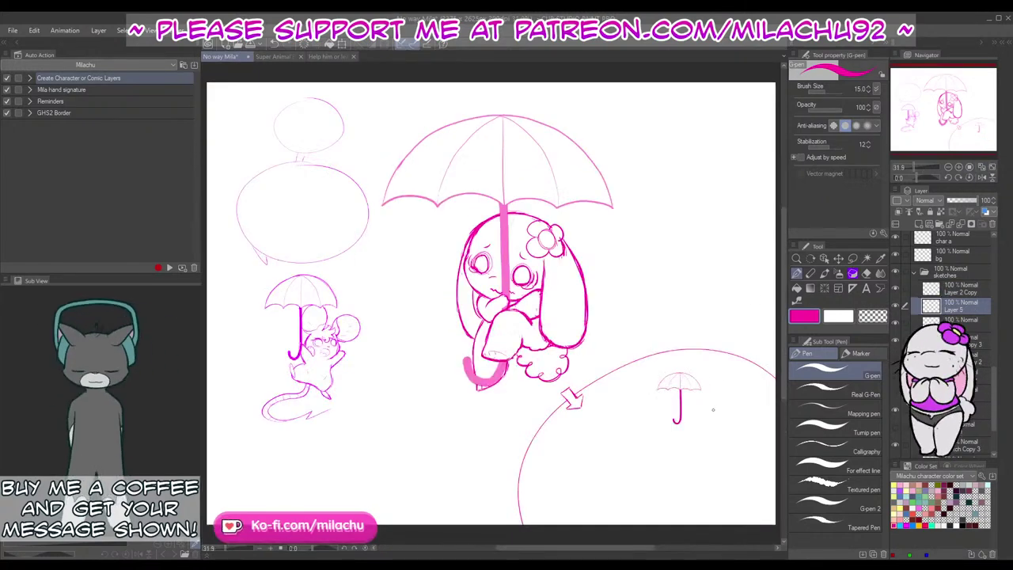
left_click_drag(694, 443, 521, 364)
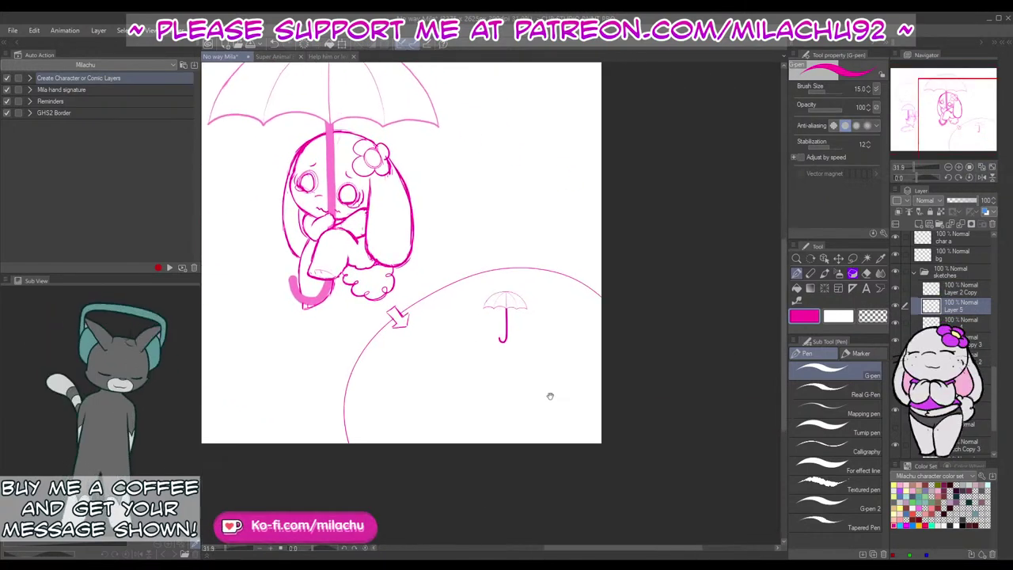
left_click(344, 45)
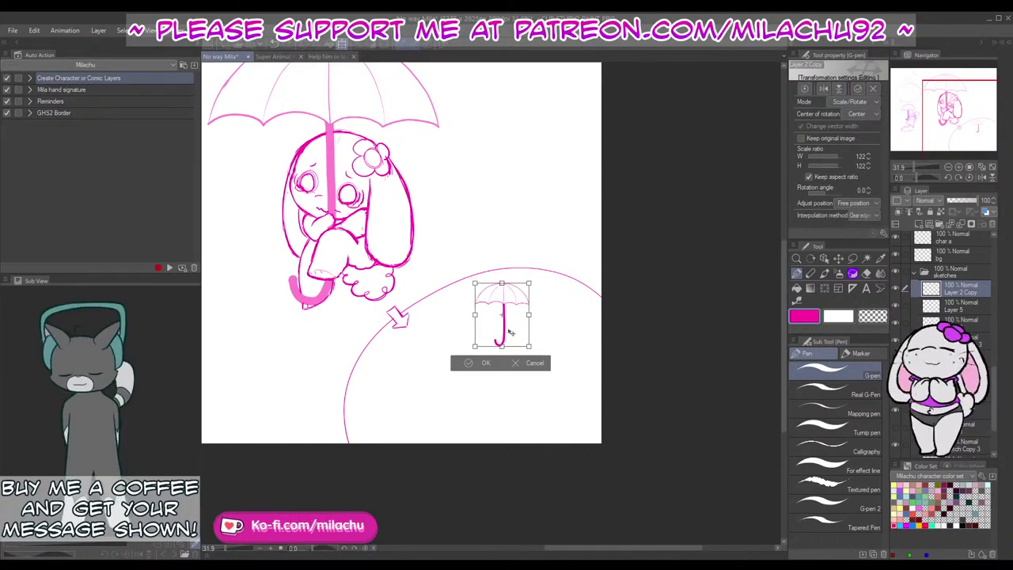
left_click(486, 362)
left_click_drag(637, 451, 616, 408)
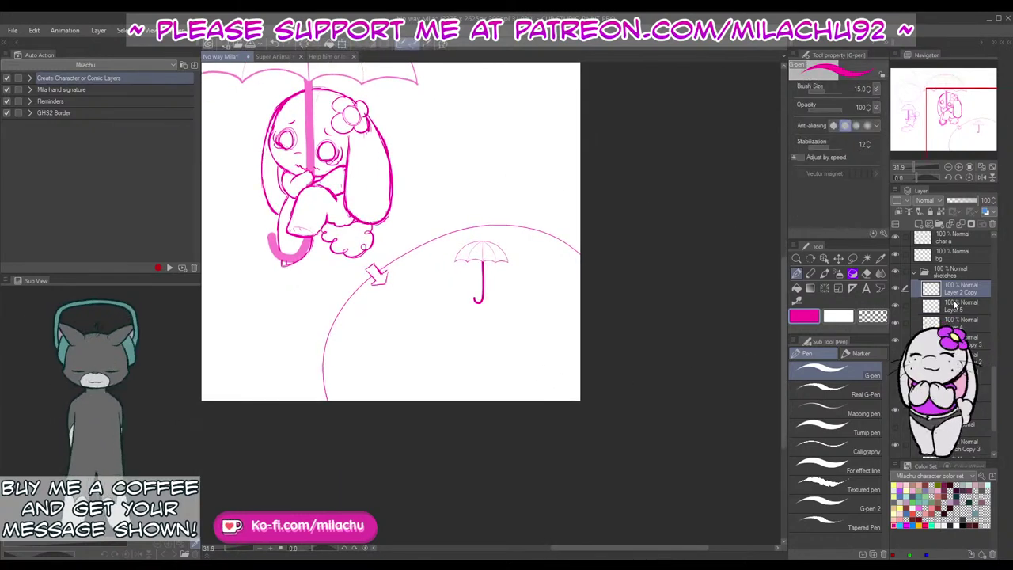
Step: Draw a small oval head below the umbrella's handle in the circular inset on Layer 5
left_click(895, 289)
left_click(895, 289)
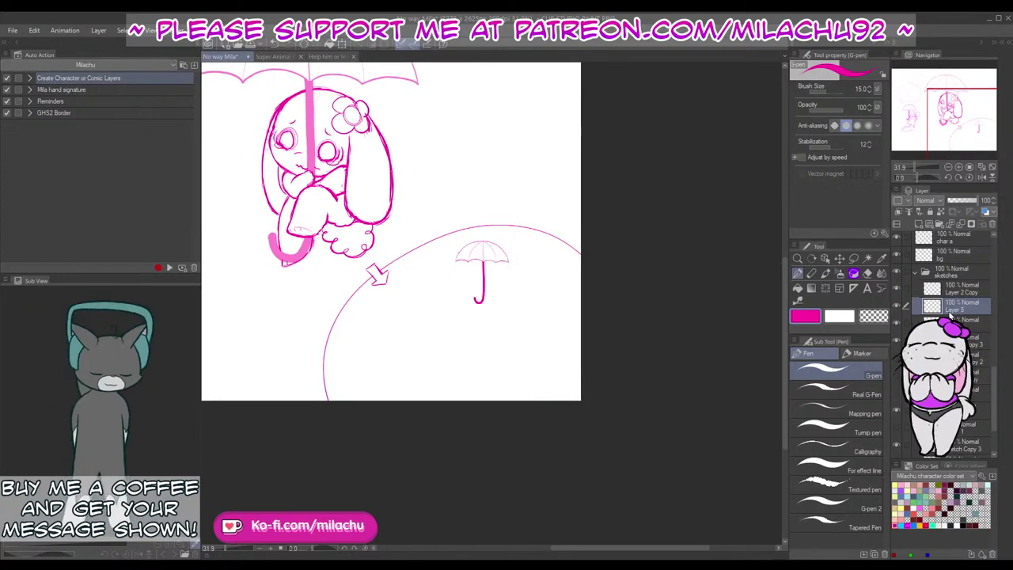
left_click(954, 311)
left_click_drag(915, 167, 918, 167)
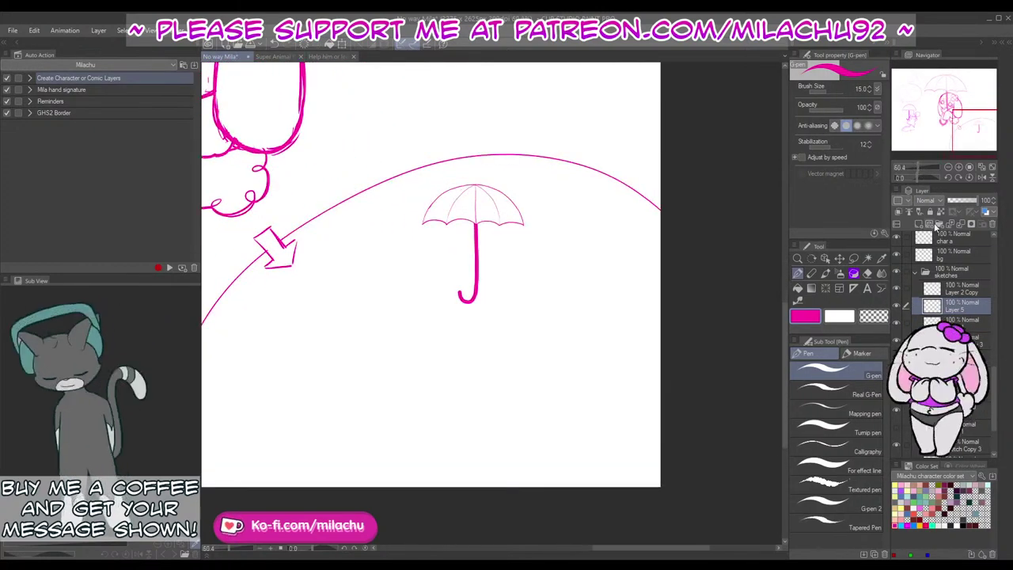
left_click_drag(890, 326, 887, 330)
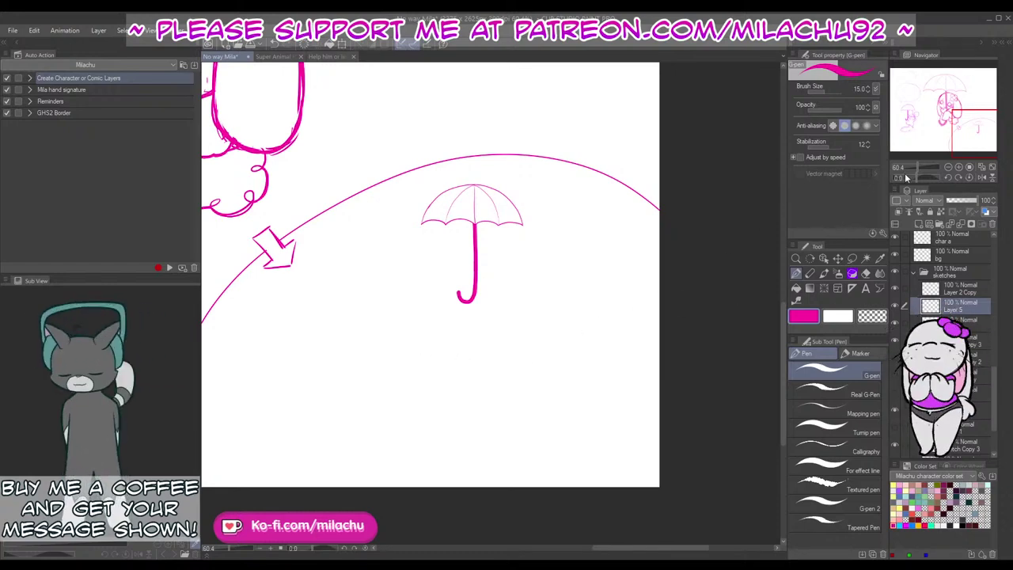
left_click_drag(910, 168, 916, 166)
mouse_move(443, 311)
left_mouse_down()
mouse_move(461, 314)
mouse_move(474, 362)
mouse_move(425, 325)
mouse_move(631, 480)
mouse_move(662, 518)
left_mouse_up()
mouse_move(538, 316)
left_mouse_down()
mouse_move(626, 509)
mouse_move(483, 240)
mouse_move(427, 179)
left_mouse_up()
left_click_drag(626, 409, 561, 359)
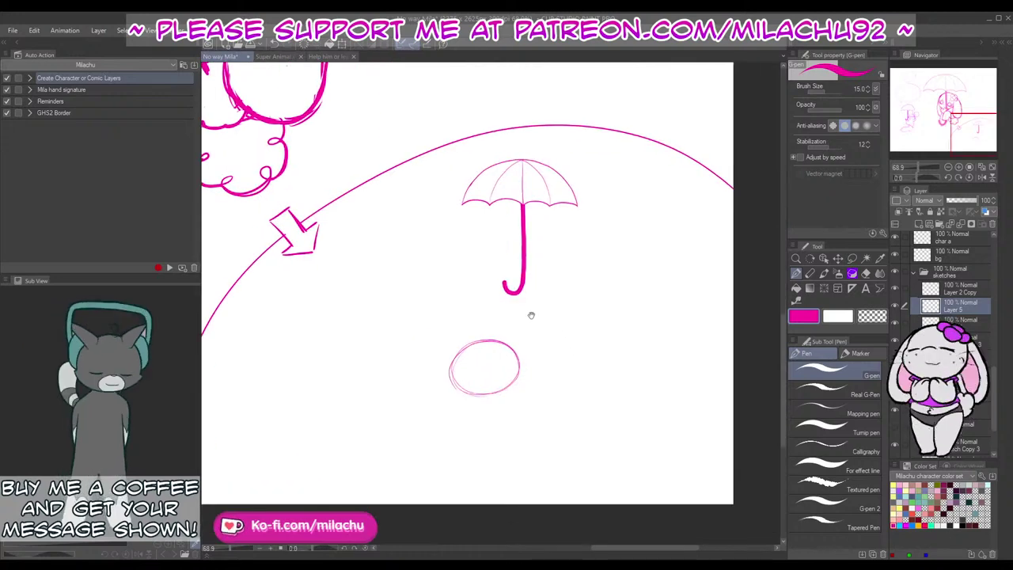
left_click_drag(481, 341, 460, 380)
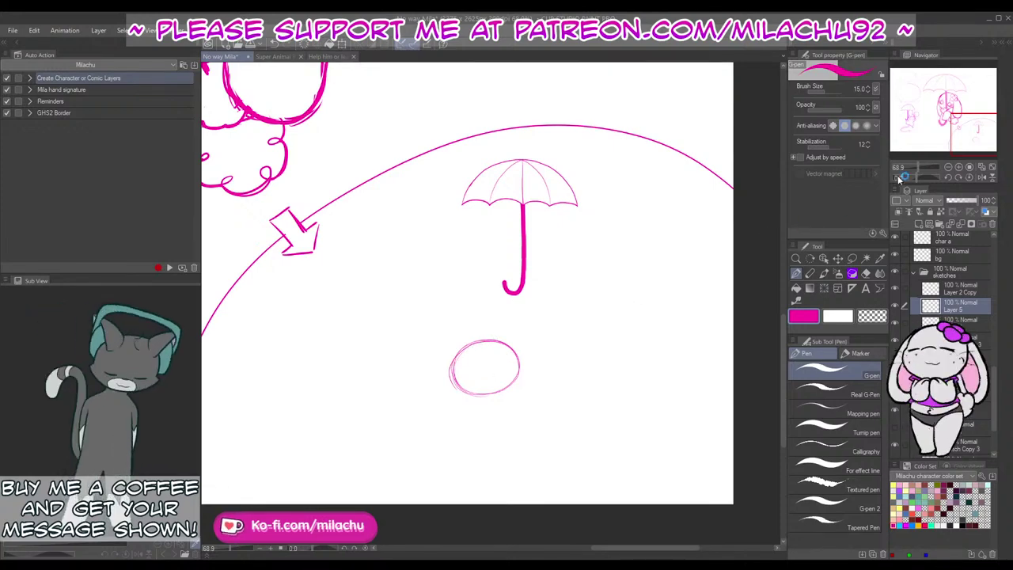
Step: Draw tightly squeezed-shut eyes with small tear shapes at their outer corners on the oval head in the circular inset
left_click_drag(918, 167, 921, 167)
left_click_drag(667, 351, 677, 276)
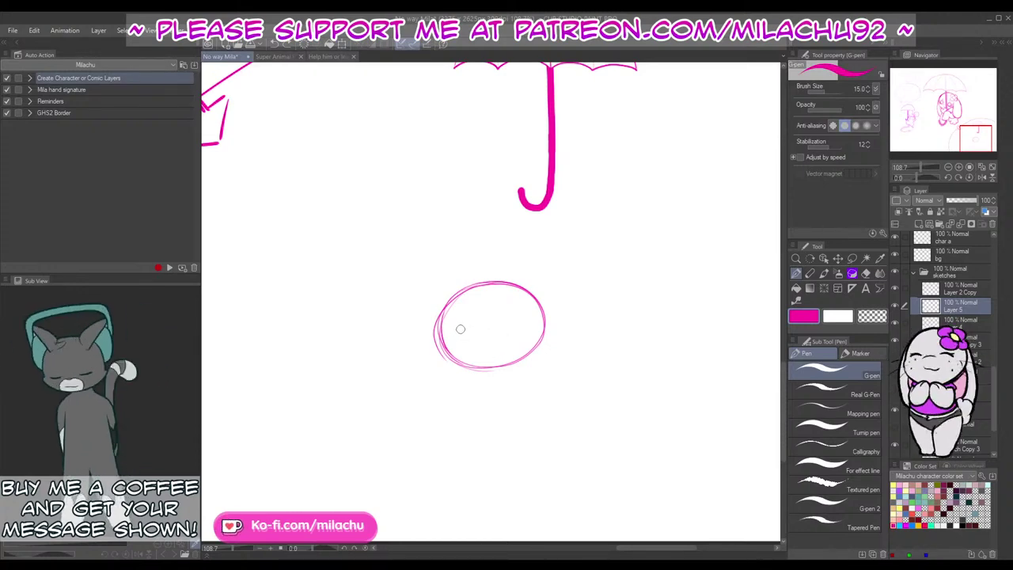
mouse_move(458, 331)
left_mouse_down()
mouse_move(478, 332)
mouse_move(466, 337)
left_mouse_up()
mouse_move(524, 319)
left_mouse_down()
mouse_move(509, 330)
mouse_move(520, 328)
left_mouse_up()
key("ctrl+z")
key("ctrl+z")
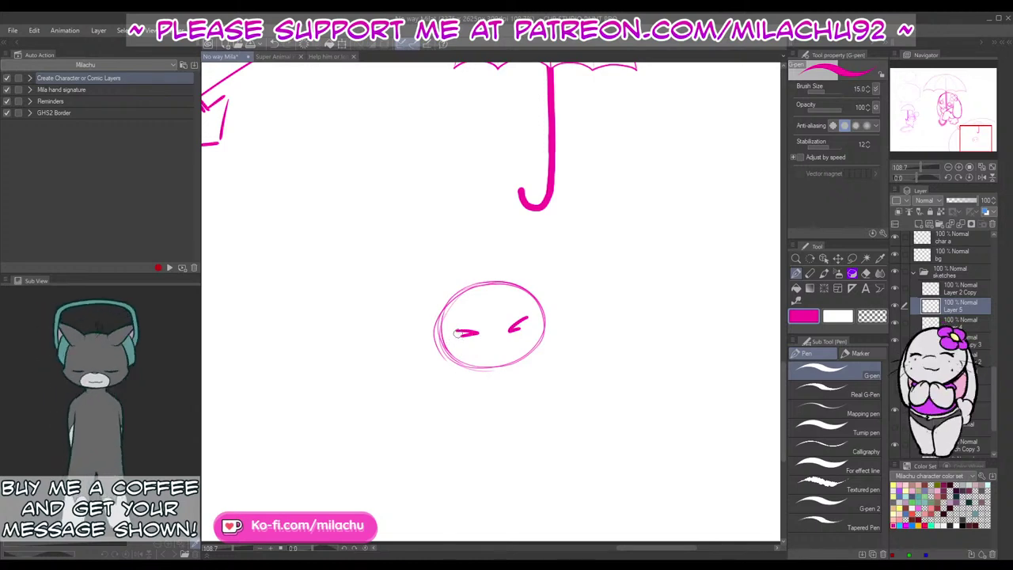
key("ctrl+z")
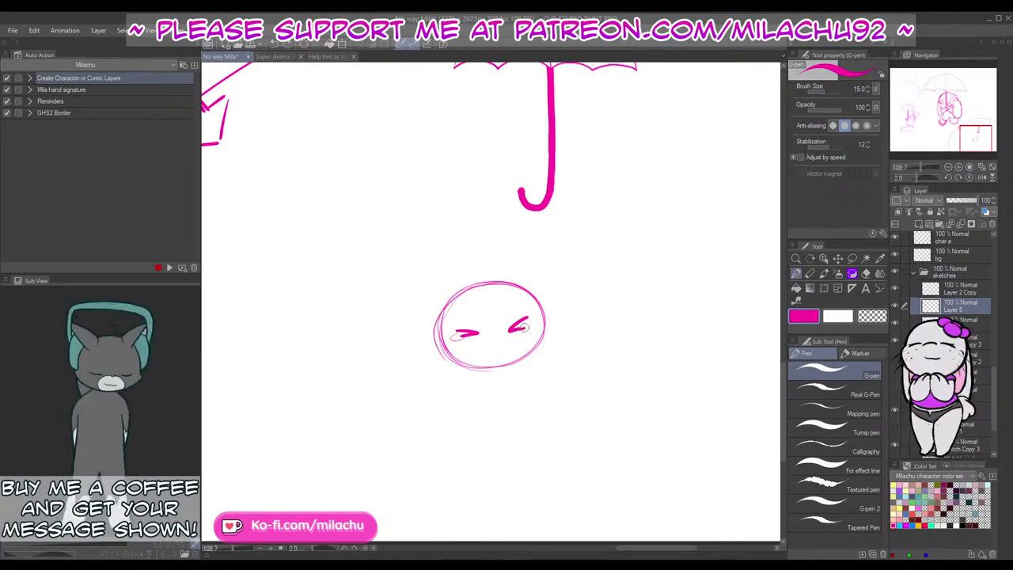
left_click_drag(523, 329, 516, 332)
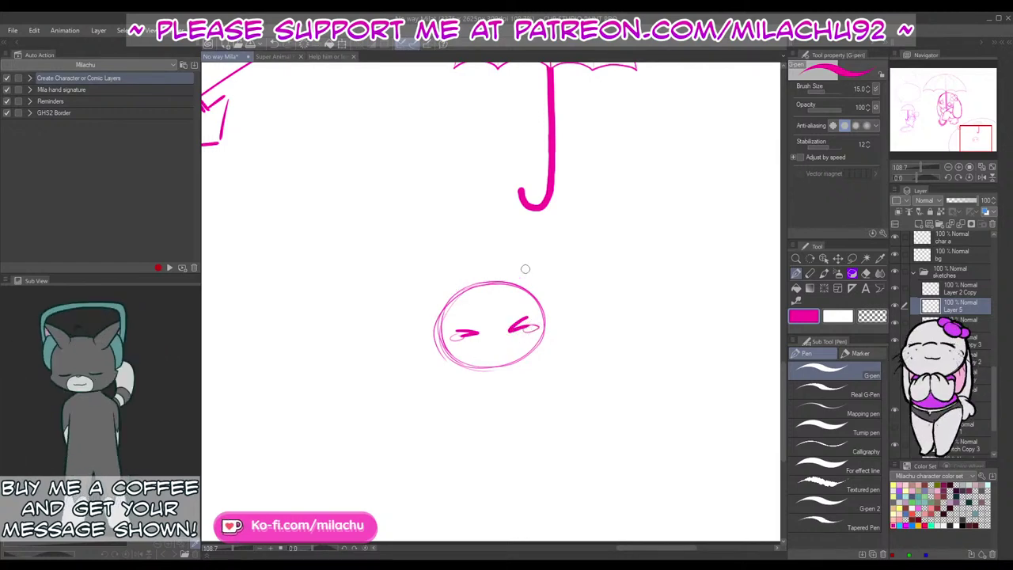
Step: Draw two long upright bunny ears rising from the top of the oval head
mouse_move(547, 317)
left_mouse_down()
mouse_move(529, 213)
mouse_move(504, 259)
left_mouse_up()
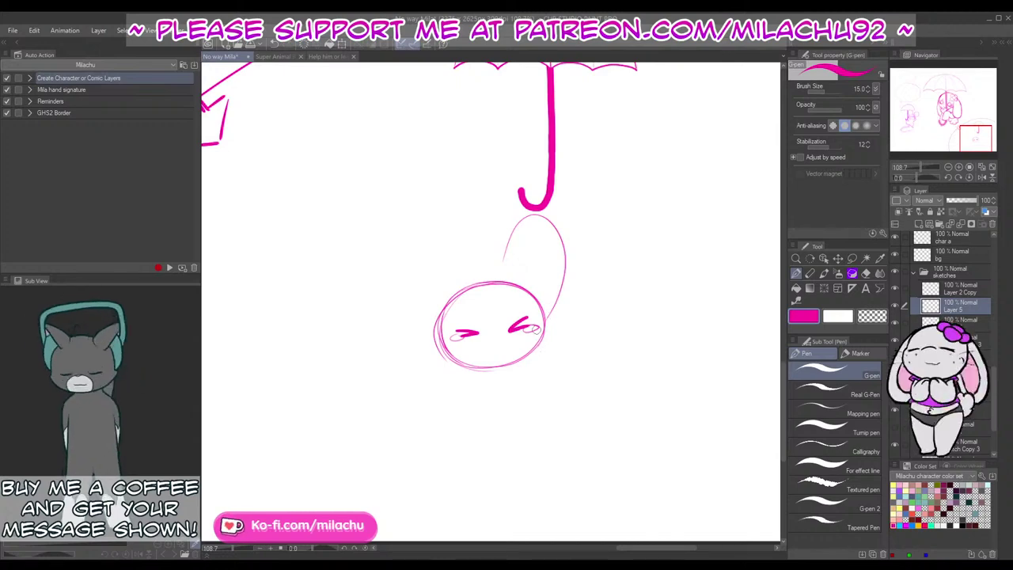
key("ctrl+z")
mouse_move(545, 321)
left_mouse_down()
mouse_move(514, 189)
mouse_move(484, 275)
left_mouse_up()
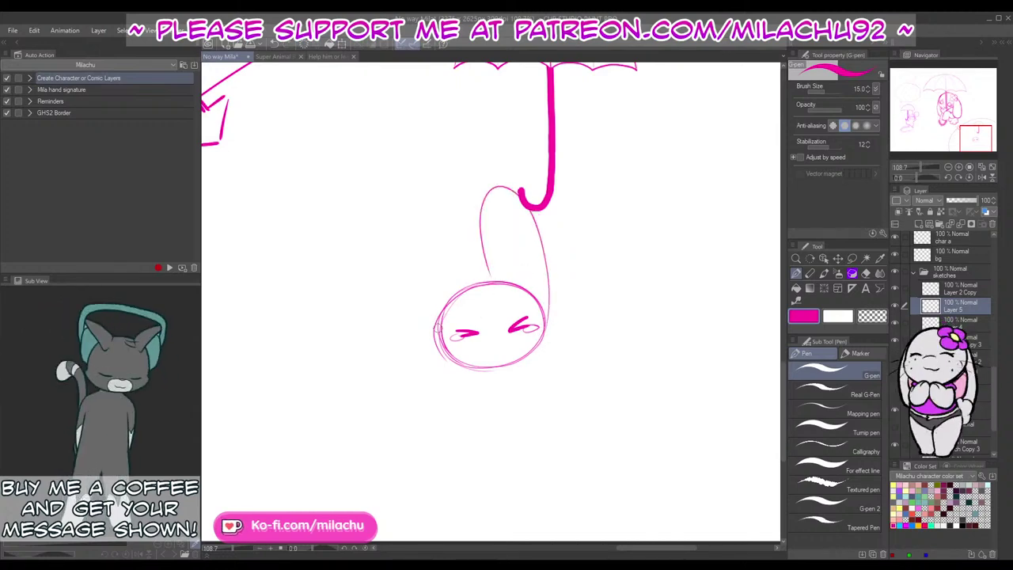
mouse_move(440, 334)
left_mouse_down()
mouse_move(402, 205)
mouse_move(457, 258)
mouse_move(457, 176)
mouse_move(478, 272)
mouse_move(441, 194)
mouse_move(426, 312)
left_mouse_up()
key("ctrl+z")
key("ctrl+z")
Step: Sketch a small flower with rounded petals in the air beside the inset umbrella's handle
left_click_drag(603, 214, 589, 222)
key("ctrl+z")
mouse_move(591, 151)
left_mouse_down()
mouse_move(578, 162)
mouse_move(595, 175)
mouse_move(611, 165)
mouse_move(608, 150)
mouse_move(623, 156)
mouse_move(585, 146)
left_mouse_up()
key("ctrl+z")
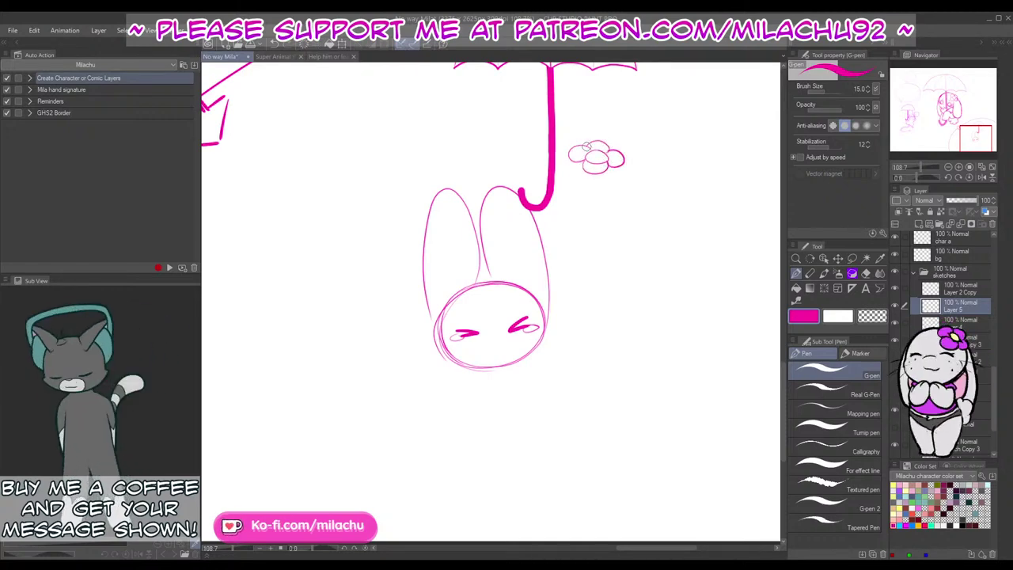
Step: Sketch short curved motion lines below both sides of the small bunny's head, where the arms swing
scroll(597, 339, "down", 2)
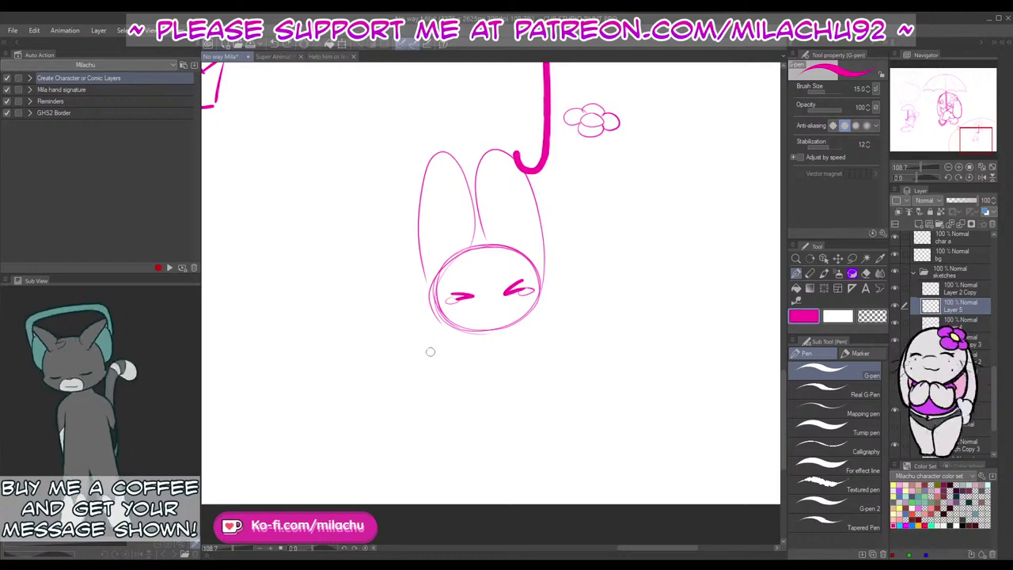
mouse_move(435, 332)
left_mouse_down()
mouse_move(423, 380)
mouse_move(439, 370)
left_mouse_up()
key("ctrl+z")
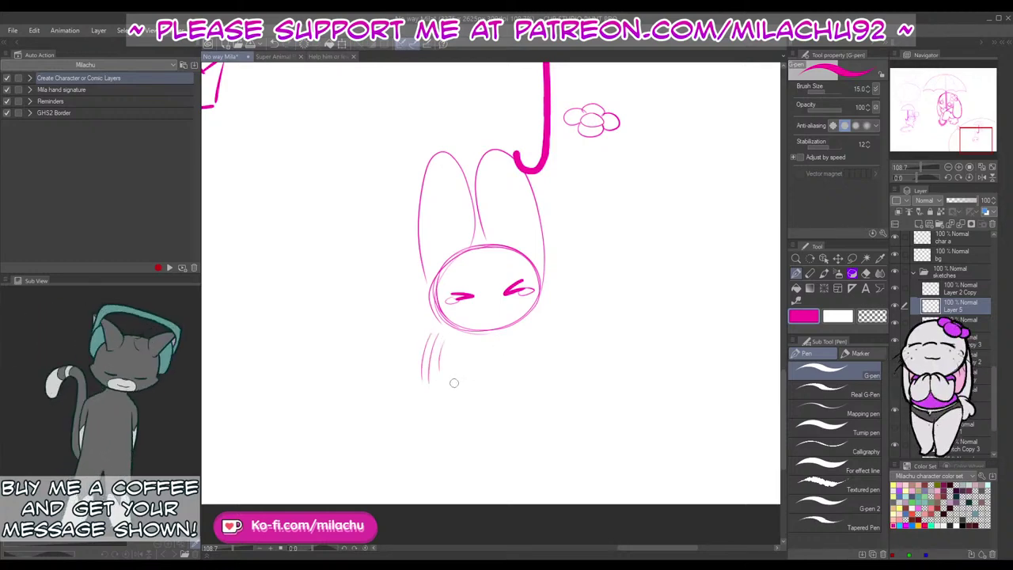
mouse_move(541, 321)
left_mouse_down()
mouse_move(544, 360)
mouse_move(556, 350)
left_mouse_up()
left_click_drag(561, 316, 567, 358)
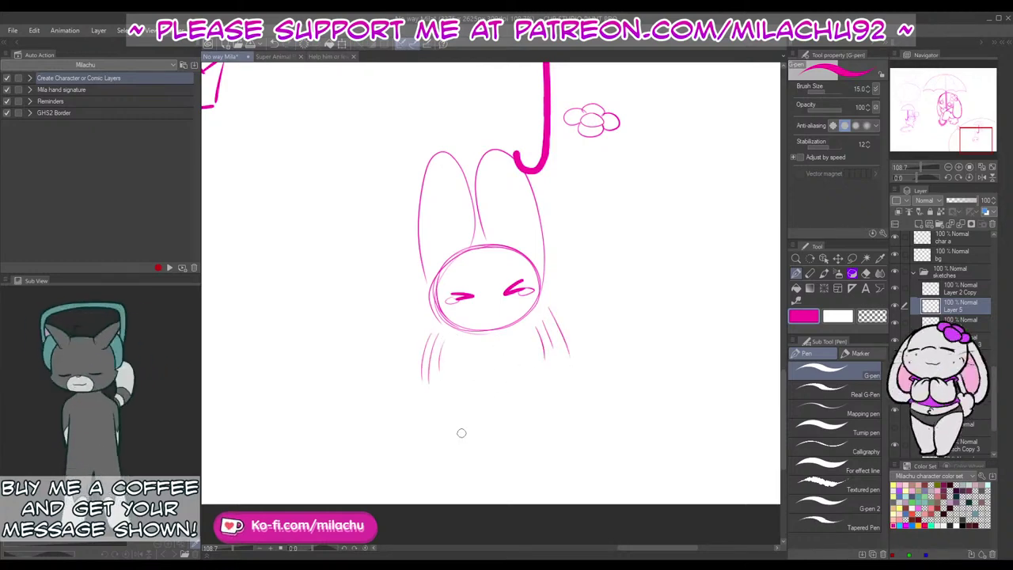
Step: Sketch a stack of shallow horizontal curved motion lines well below the head, at the level of the feet
mouse_move(440, 429)
left_mouse_down()
mouse_move(505, 440)
mouse_move(554, 433)
left_mouse_up()
key("ctrl+z")
key("ctrl+z")
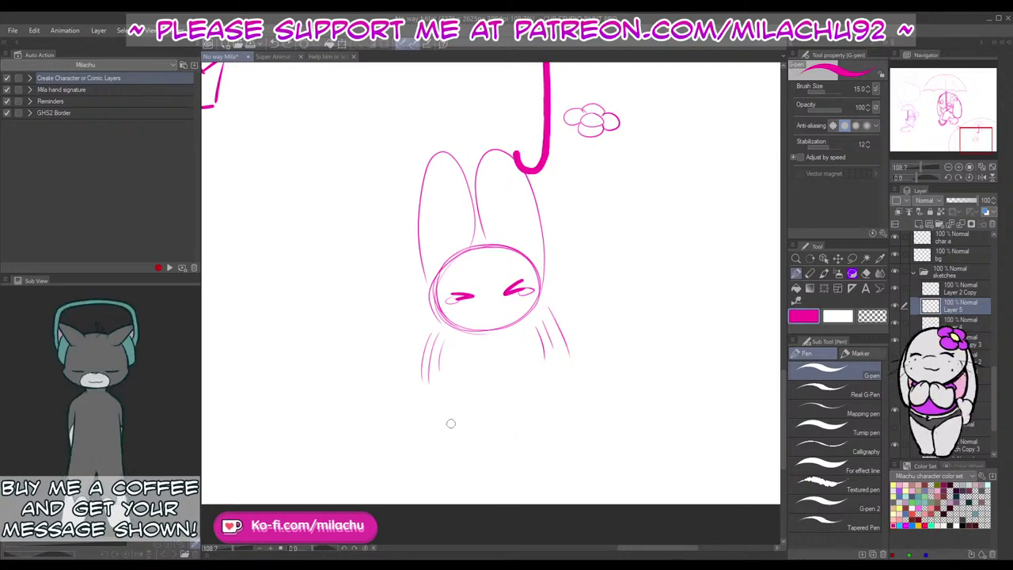
left_click_drag(458, 437, 528, 434)
left_click_drag(437, 452, 541, 458)
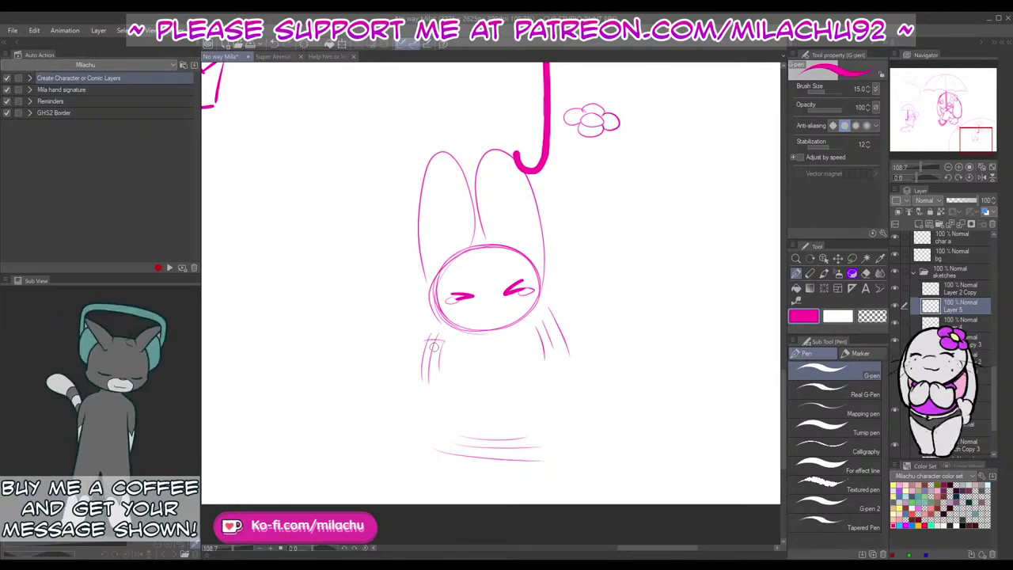
Step: Draw both sides of the small bunny's body as lines flaring outward from under the head
left_click_drag(457, 331, 446, 385)
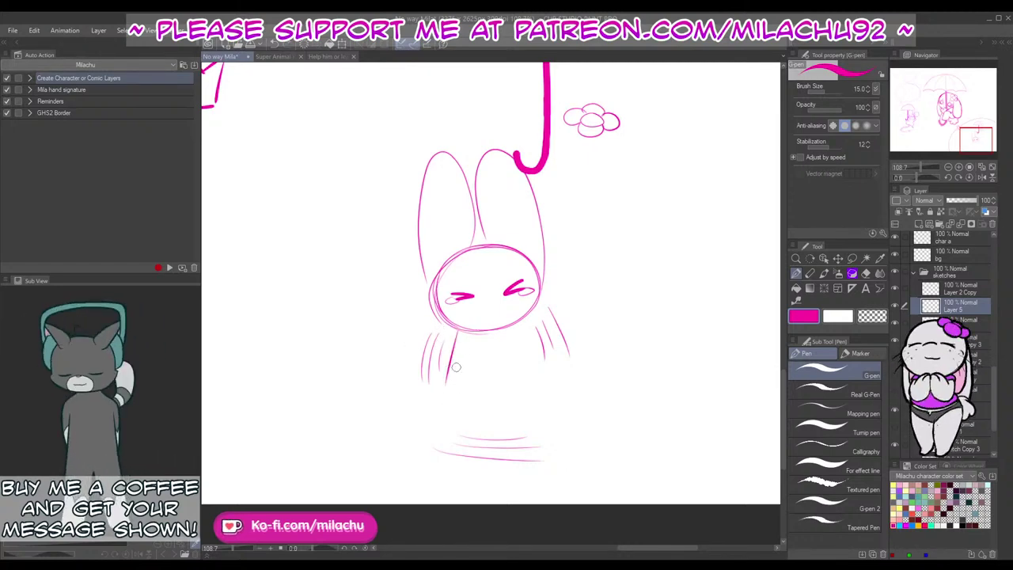
key("ctrl+z")
left_click_drag(457, 334, 441, 428)
key("ctrl+z")
key("ctrl+z")
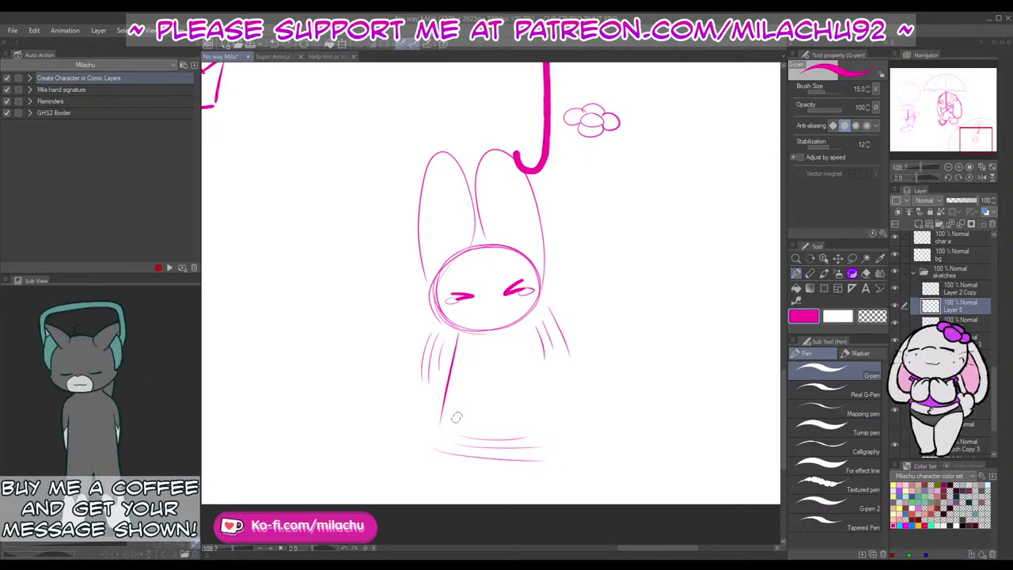
key("ctrl+z")
left_click_drag(464, 334, 449, 402)
key("ctrl+z")
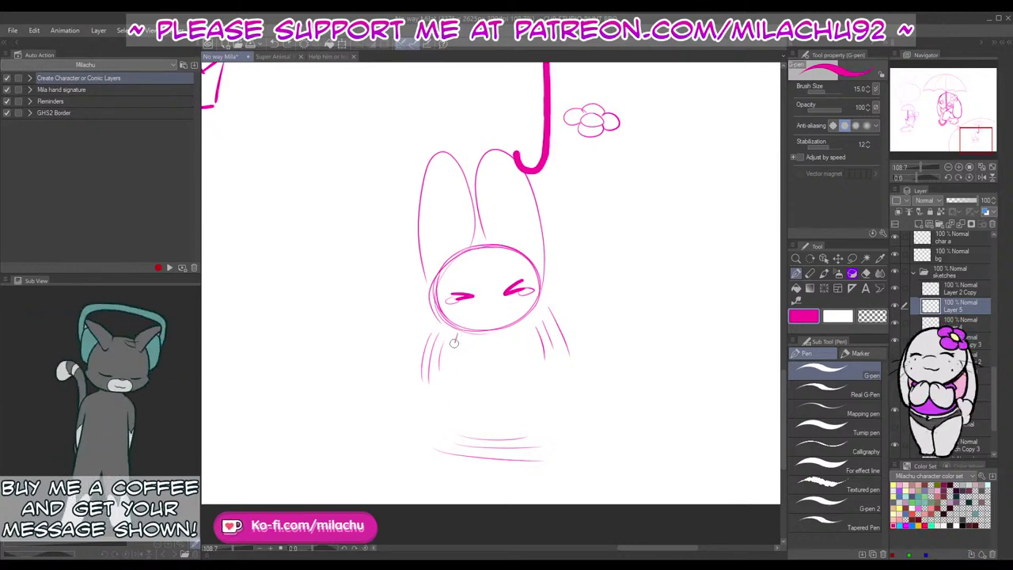
left_click_drag(455, 336, 440, 413)
mouse_move(519, 323)
left_mouse_down()
mouse_move(541, 418)
mouse_move(548, 410)
left_mouse_up()
key("ctrl+z")
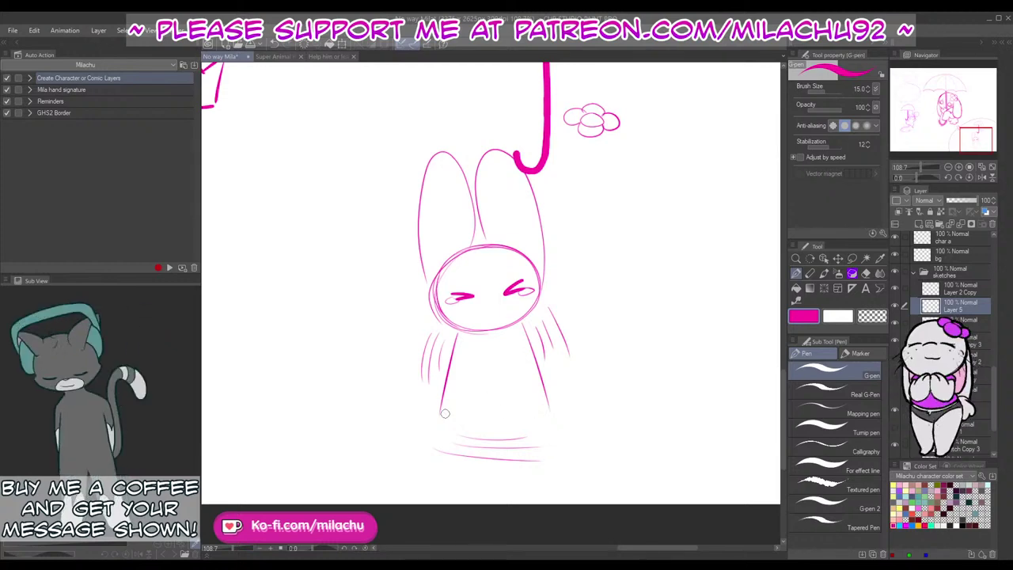
Step: Draw the small bunny's spread legs with an inverted V between them, rounded feet and short motion strokes beside the ankles
left_click_drag(440, 397, 430, 440)
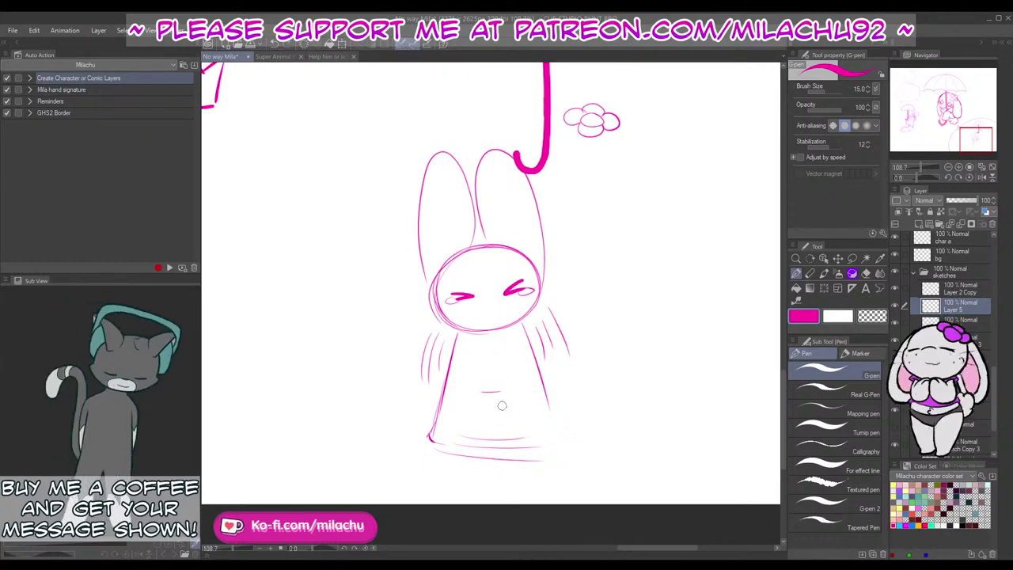
mouse_move(482, 397)
left_mouse_down()
mouse_move(496, 397)
mouse_move(457, 444)
left_mouse_up()
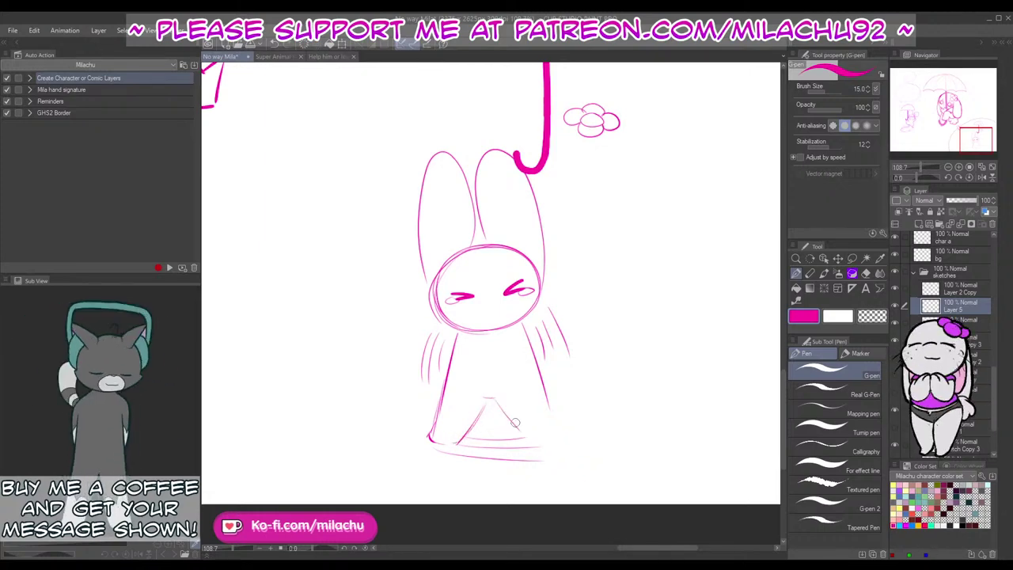
left_click_drag(498, 401, 538, 439)
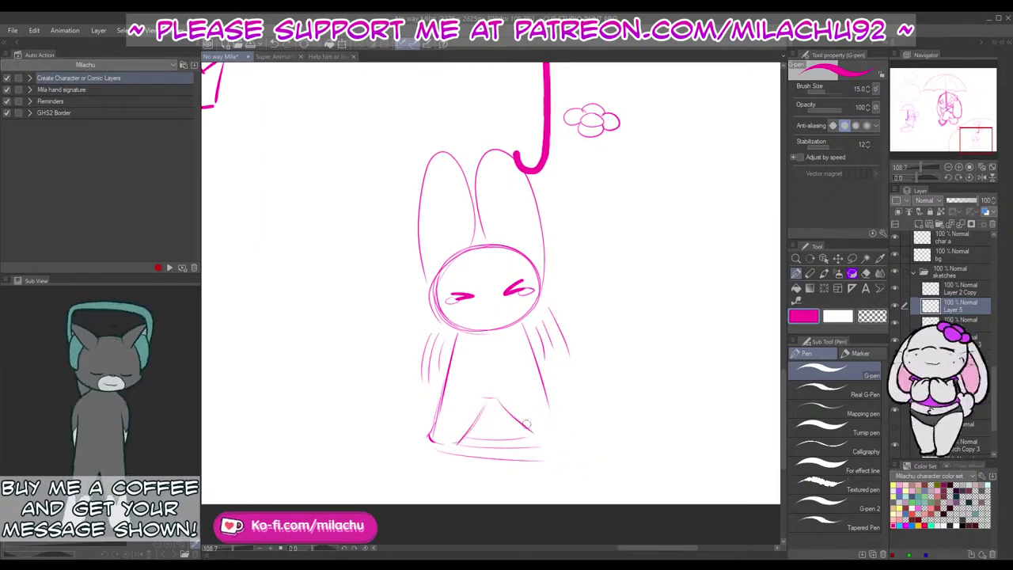
key("ctrl+z")
left_click_drag(496, 399, 537, 436)
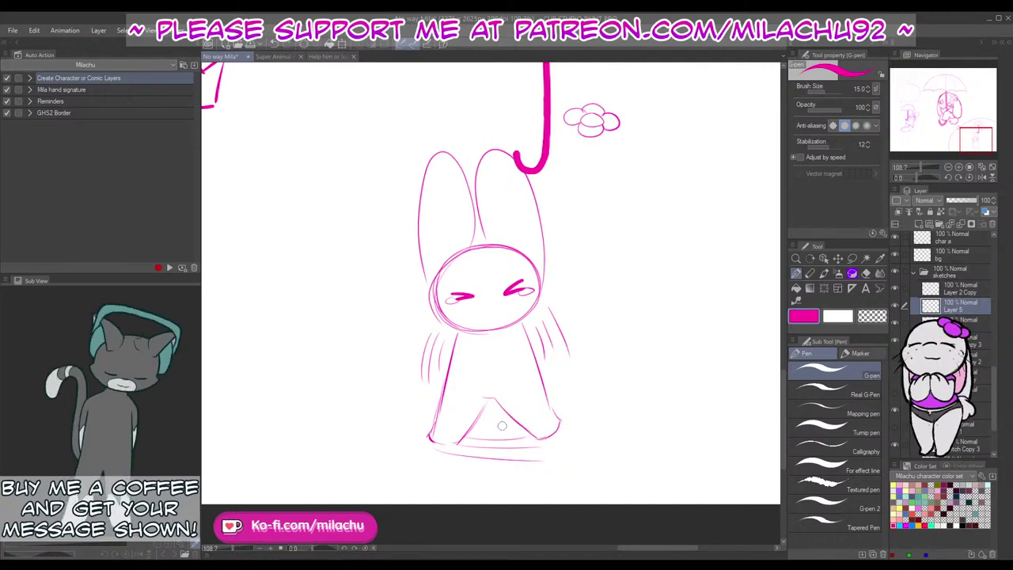
left_click_drag(456, 419, 526, 423)
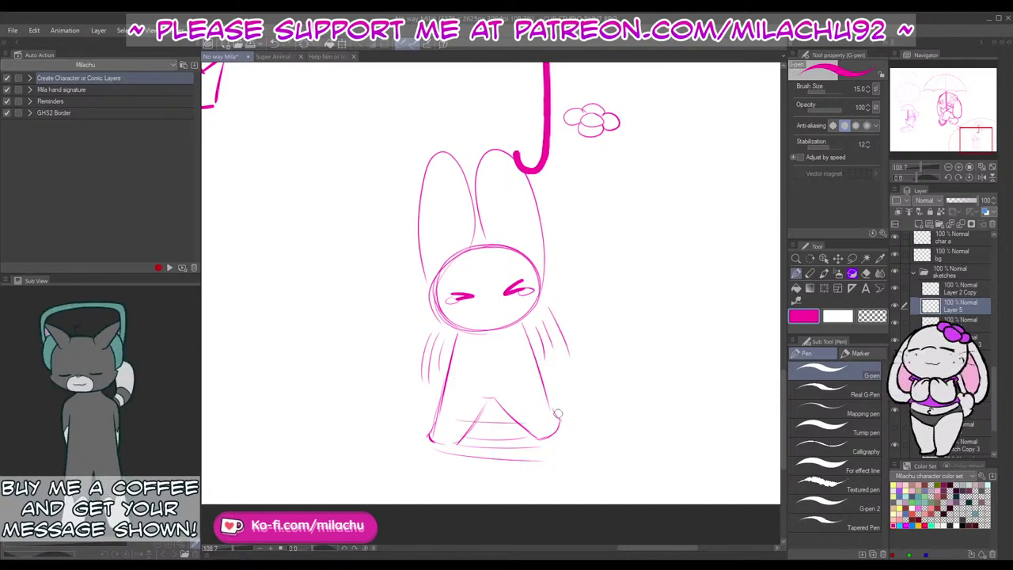
key("ctrl+z")
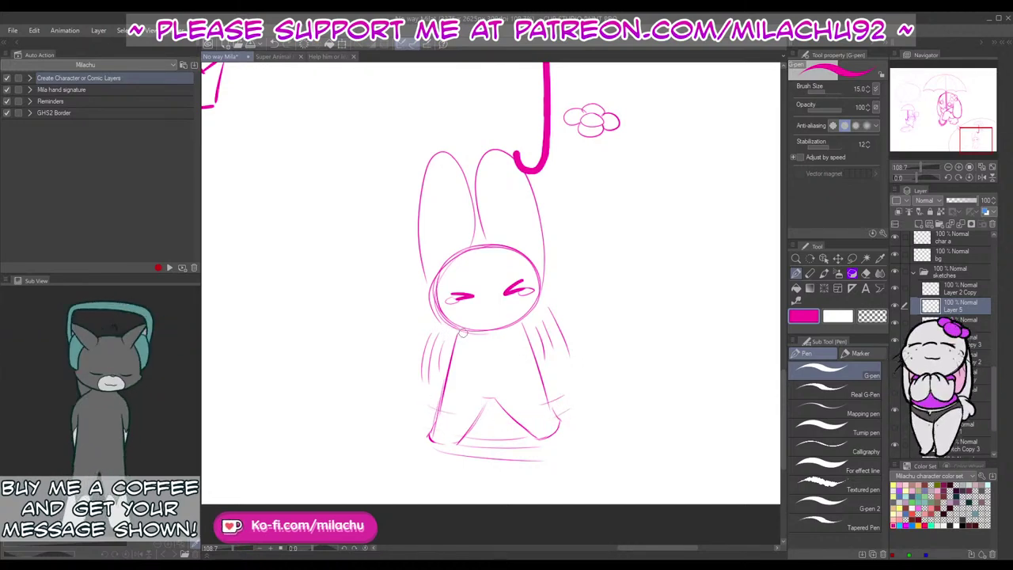
Step: Draw the upper and lower edges of both outstretched arms from the small bunny's shoulders
mouse_move(459, 331)
left_mouse_down()
mouse_move(405, 326)
mouse_move(448, 363)
left_mouse_up()
key("ctrl+z")
key("ctrl+z")
left_click_drag(525, 319, 563, 306)
key("ctrl+z")
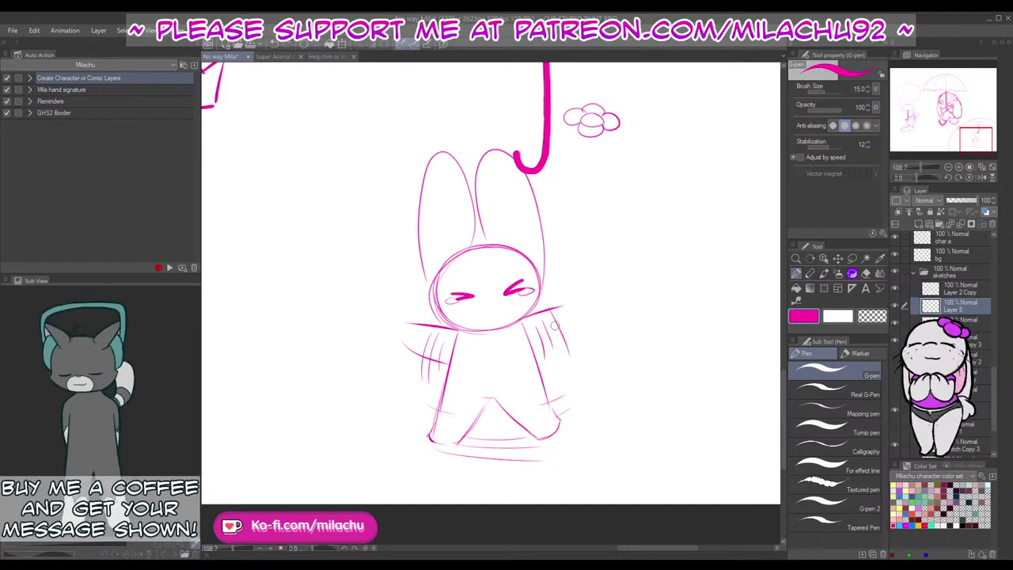
mouse_move(535, 349)
left_mouse_down()
mouse_move(570, 315)
mouse_move(576, 322)
left_mouse_up()
key("ctrl+z")
key("ctrl+z")
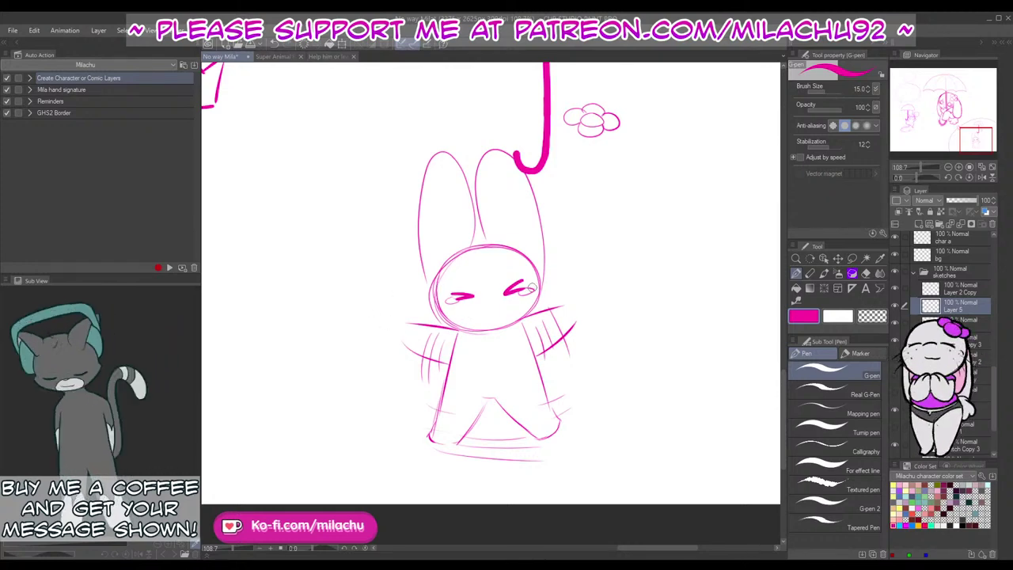
Step: Add tears at the outer corners of the small bunny's eyes and scatter small teardrops up past the ears
scroll(530, 289, "up", 2)
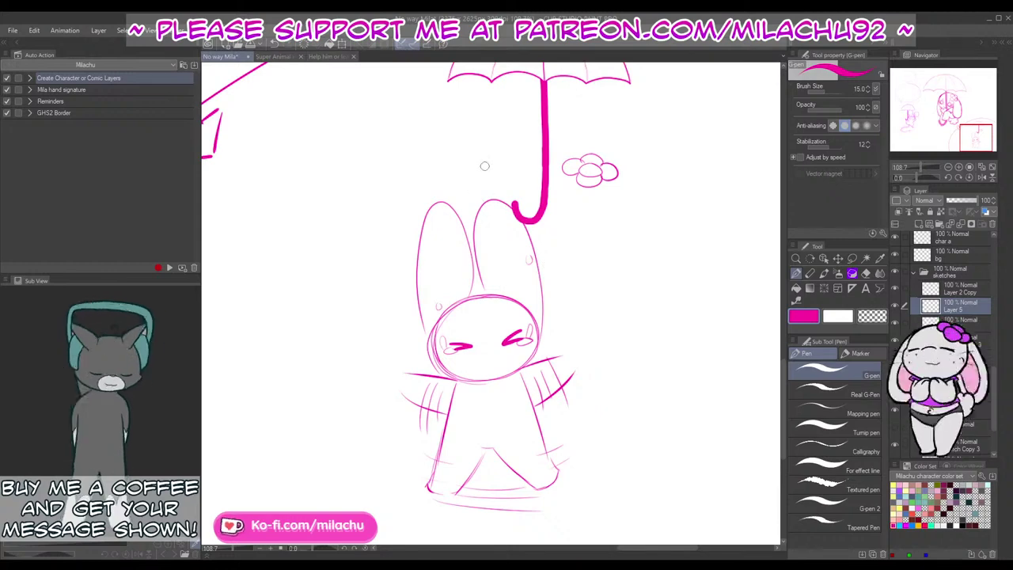
left_click_drag(509, 169, 510, 179)
mouse_move(418, 114)
left_mouse_down()
mouse_move(420, 131)
mouse_move(423, 123)
left_mouse_up()
key("ctrl+z")
Step: Close the ends of both arms with rounded hands and add curved motion lines above and below them
left_click_drag(600, 380, 597, 360)
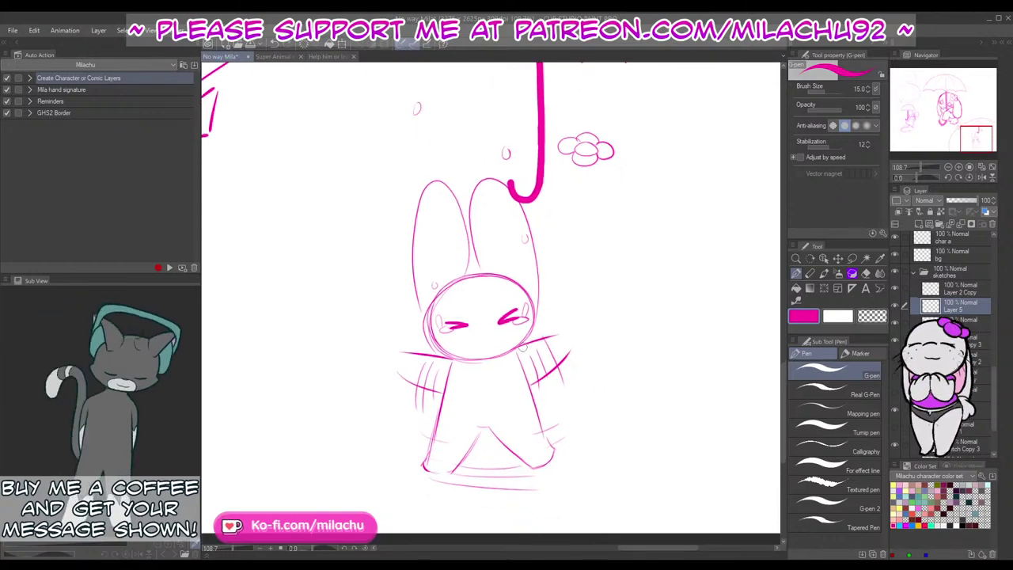
mouse_move(399, 348)
left_mouse_down()
mouse_move(387, 366)
mouse_move(405, 374)
left_mouse_up()
key("ctrl+z")
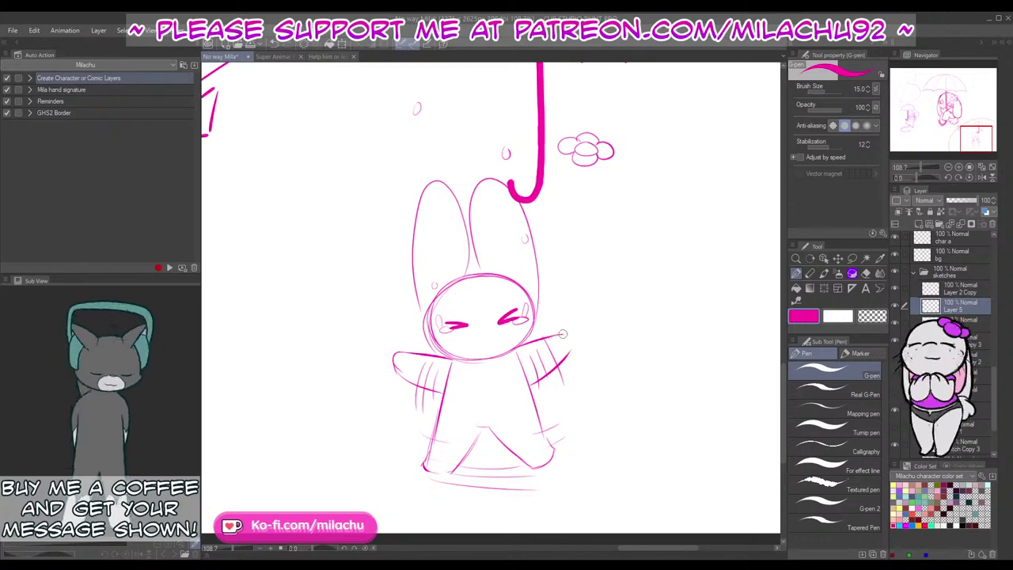
key("ctrl+z")
left_click_drag(563, 334, 558, 385)
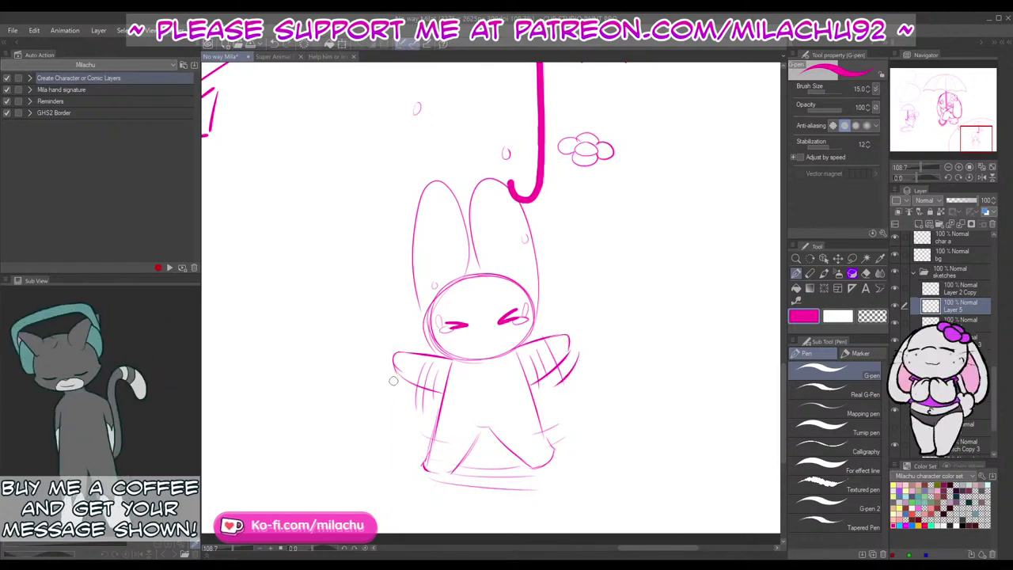
left_click_drag(394, 381, 418, 400)
left_click_drag(400, 345, 423, 345)
left_click_drag(541, 328, 564, 325)
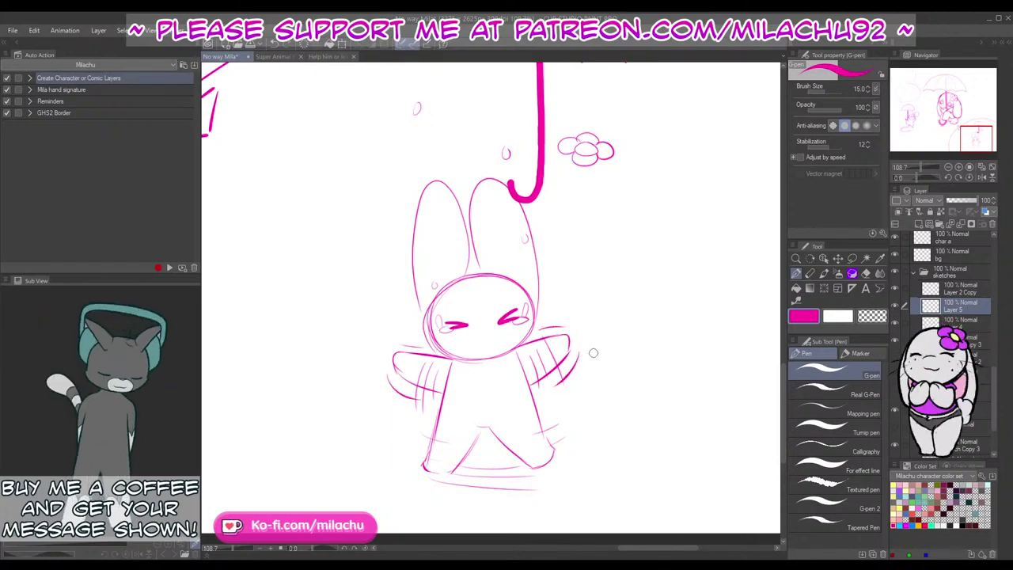
Step: Add motion strokes outside both feet and along the inner edges of the small bunny's legs
left_click_drag(546, 406, 564, 438)
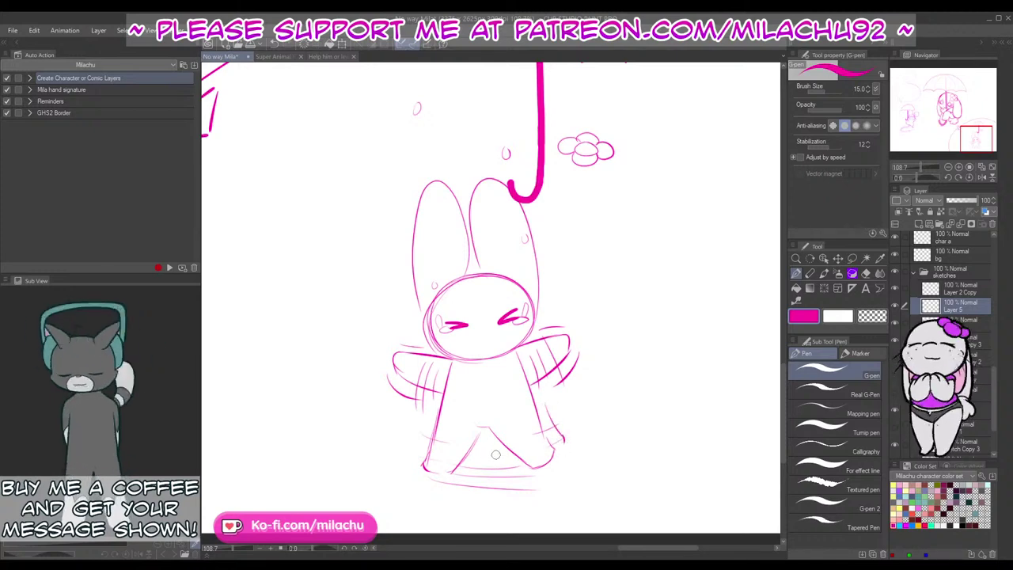
mouse_move(489, 442)
left_mouse_down()
mouse_move(516, 471)
mouse_move(464, 475)
left_mouse_up()
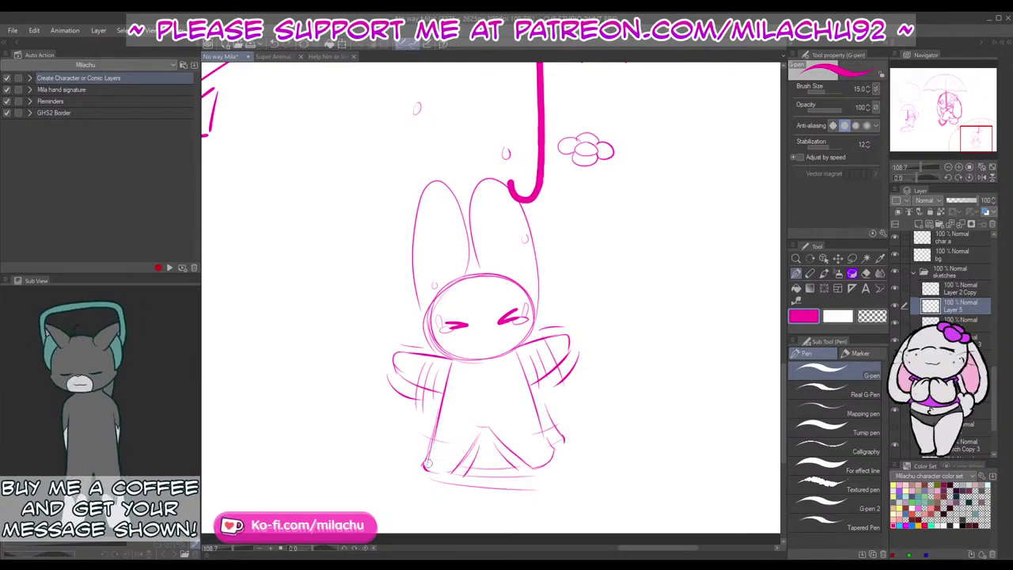
scroll(618, 429, "down", 2)
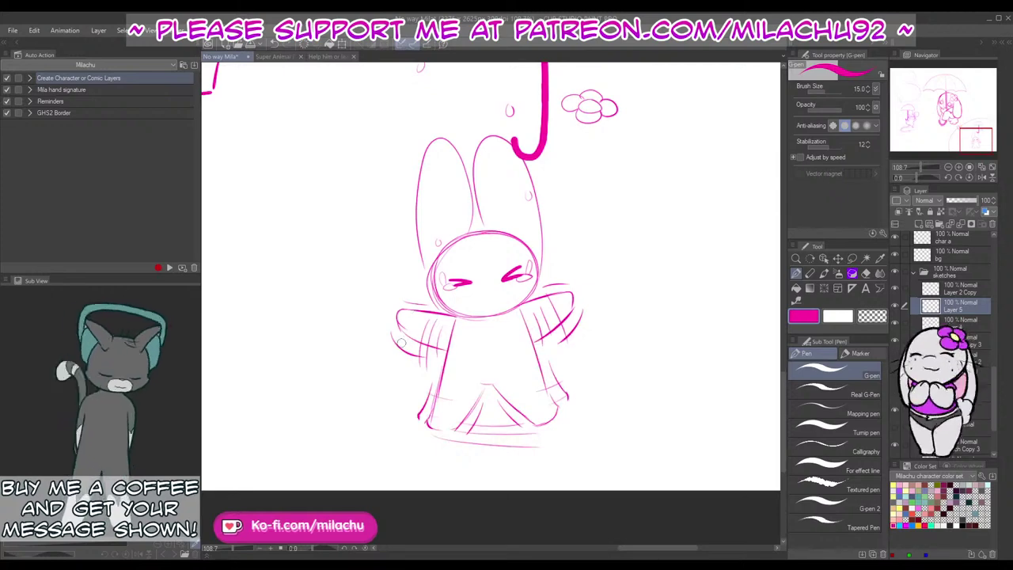
Step: Add short vertical and slanted motion strokes around both of the small bunny's flailing hands
mouse_move(413, 293)
left_mouse_down()
mouse_move(399, 349)
mouse_move(402, 324)
mouse_move(409, 367)
left_mouse_up()
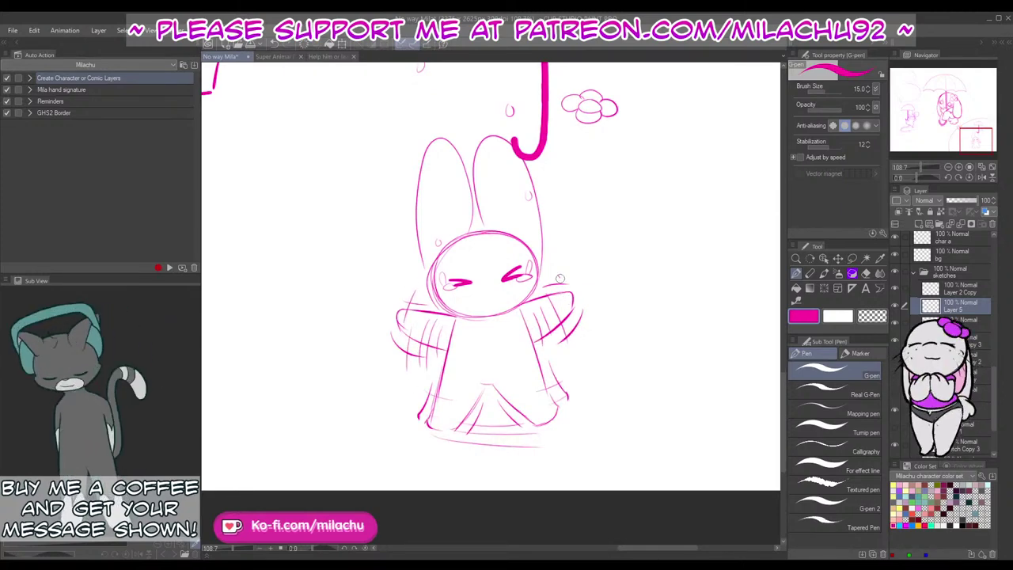
left_click_drag(558, 276, 578, 306)
key("ctrl+z")
left_click_drag(554, 273, 570, 301)
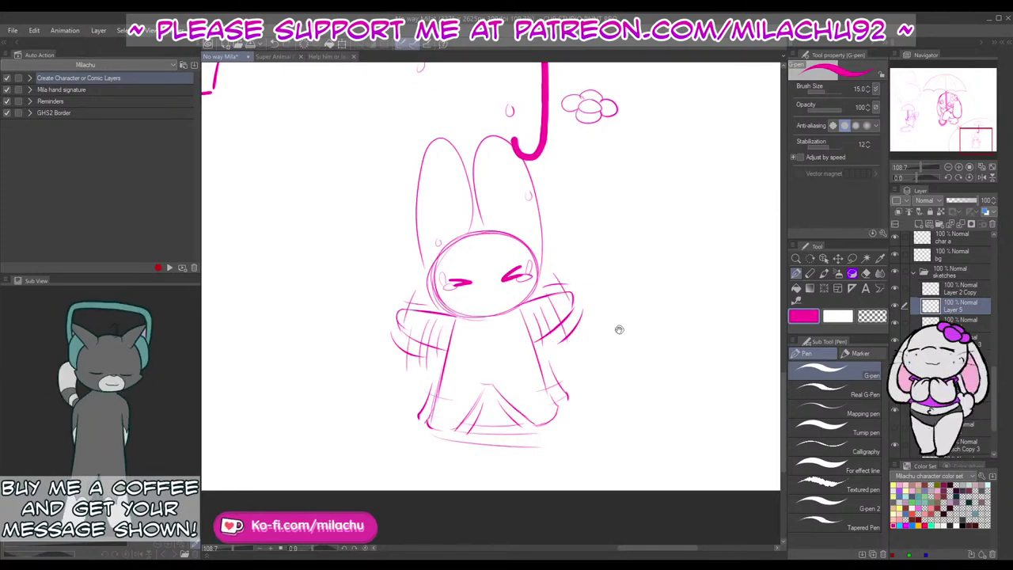
scroll(619, 330, "up", 1)
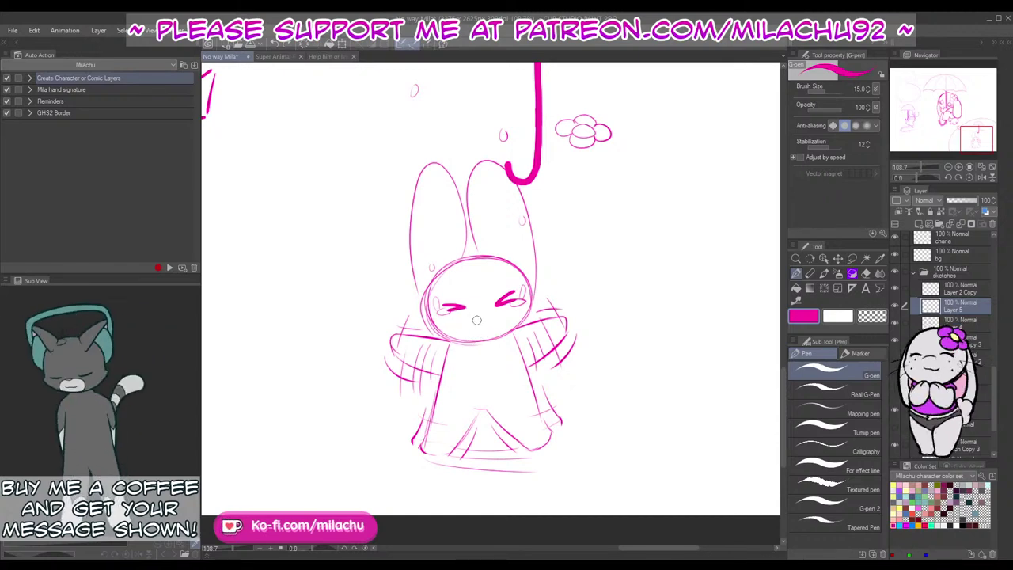
Step: Draw a wide, wavy crying mouth and short worried eyebrows on the small bunny's face
mouse_move(476, 320)
left_mouse_down()
mouse_move(460, 331)
mouse_move(498, 329)
mouse_move(476, 337)
left_mouse_up()
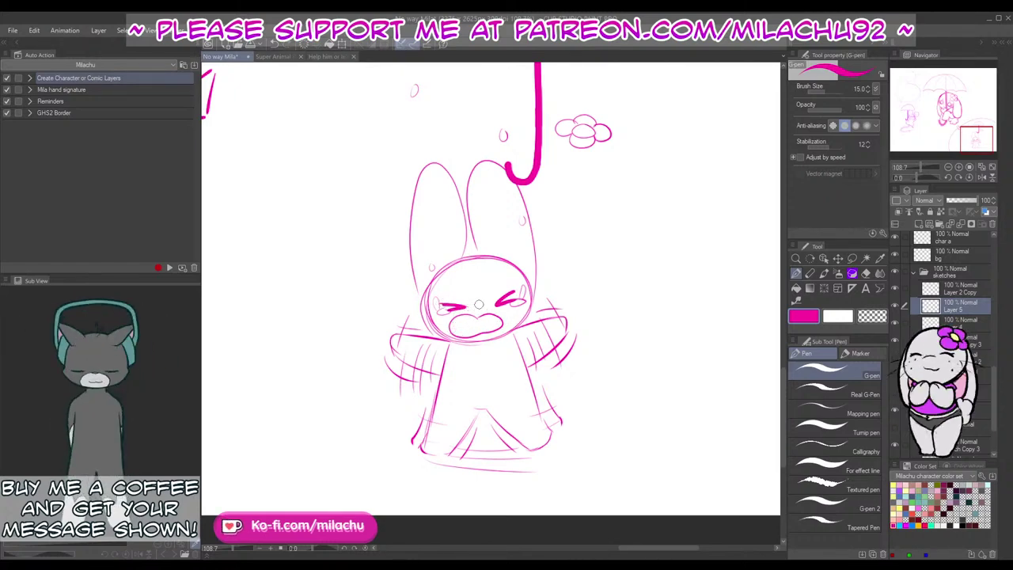
mouse_move(467, 289)
left_mouse_down()
mouse_move(444, 298)
mouse_move(514, 284)
left_mouse_up()
key("ctrl+z")
scroll(579, 312, "up", 3)
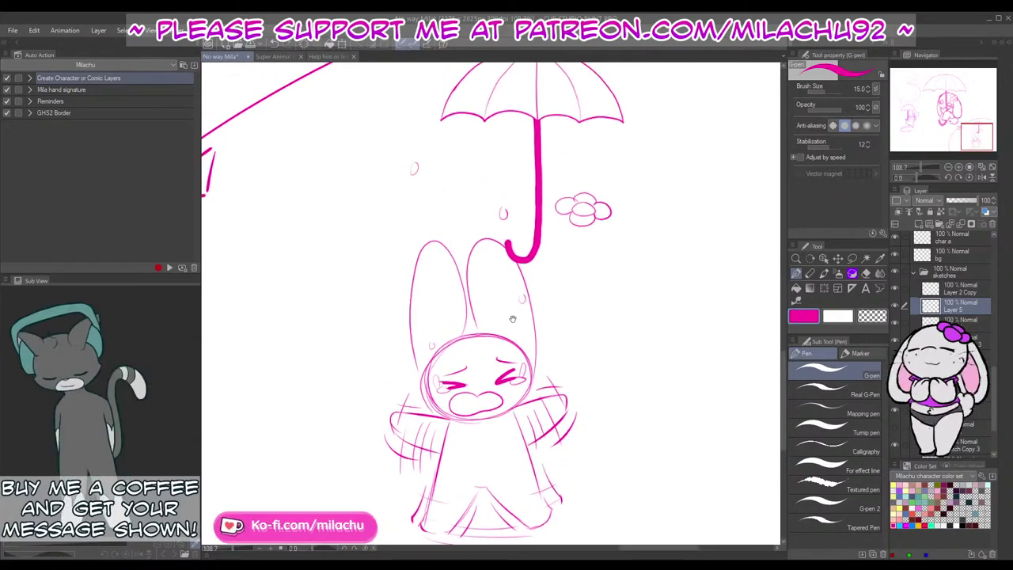
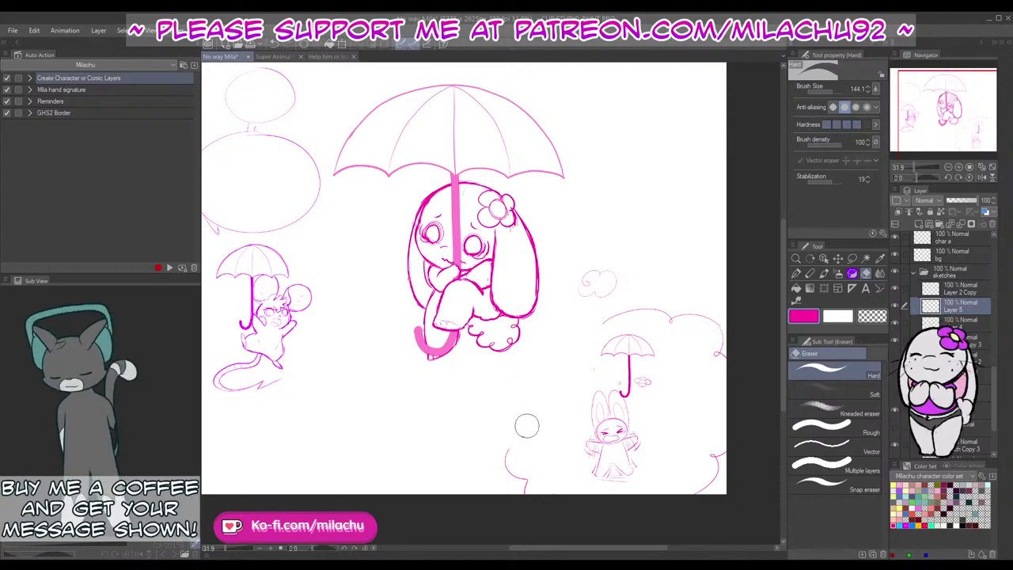
Step: Complete the scalloped cloud border around the crying-bunny inset and save the drawing
key("p")
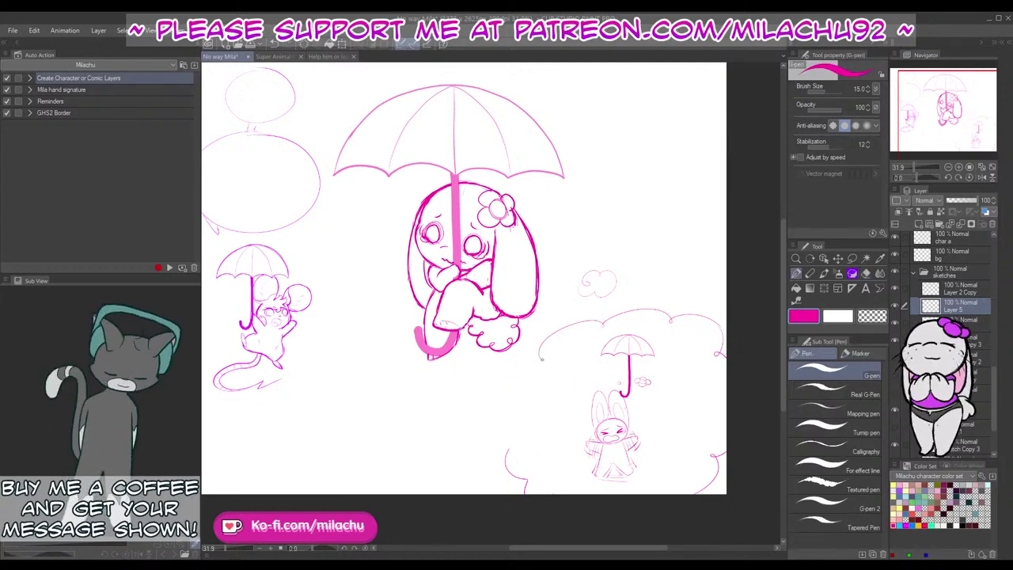
left_click_drag(521, 419, 509, 460)
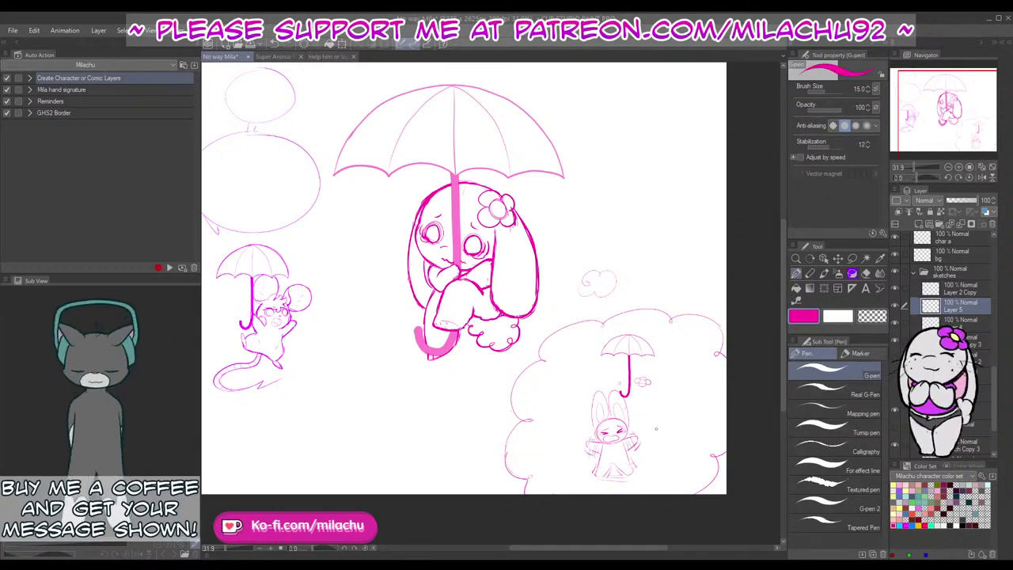
left_click_drag(599, 438, 660, 473)
left_click(992, 168)
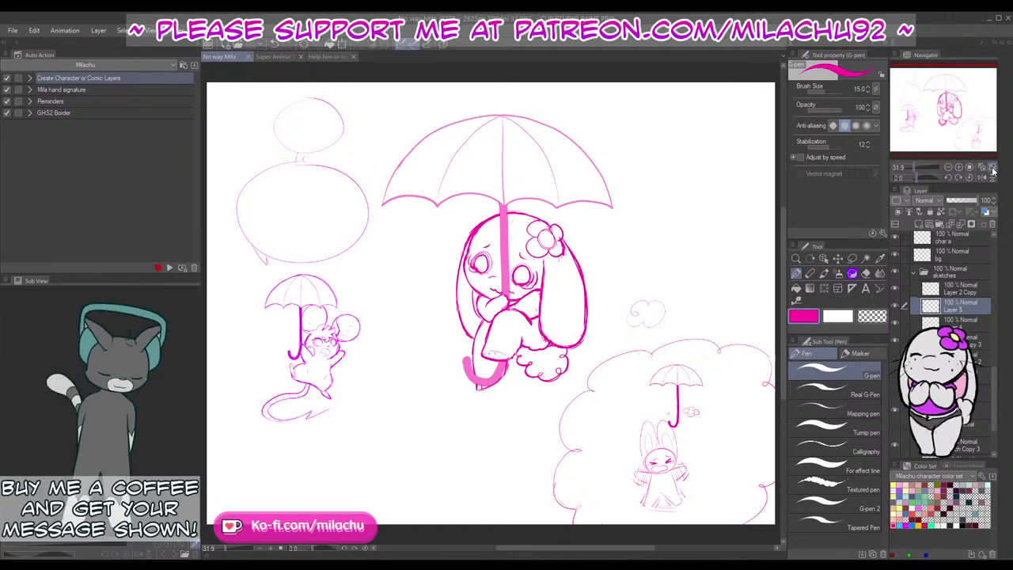
left_click_drag(915, 168, 917, 168)
left_click_drag(545, 430, 647, 440)
key("e")
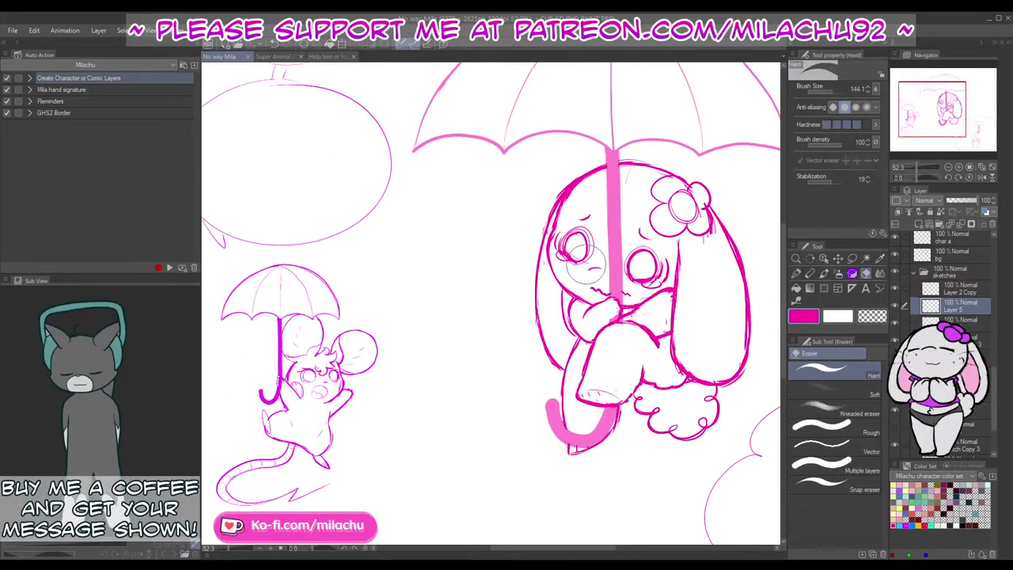
left_click(953, 277)
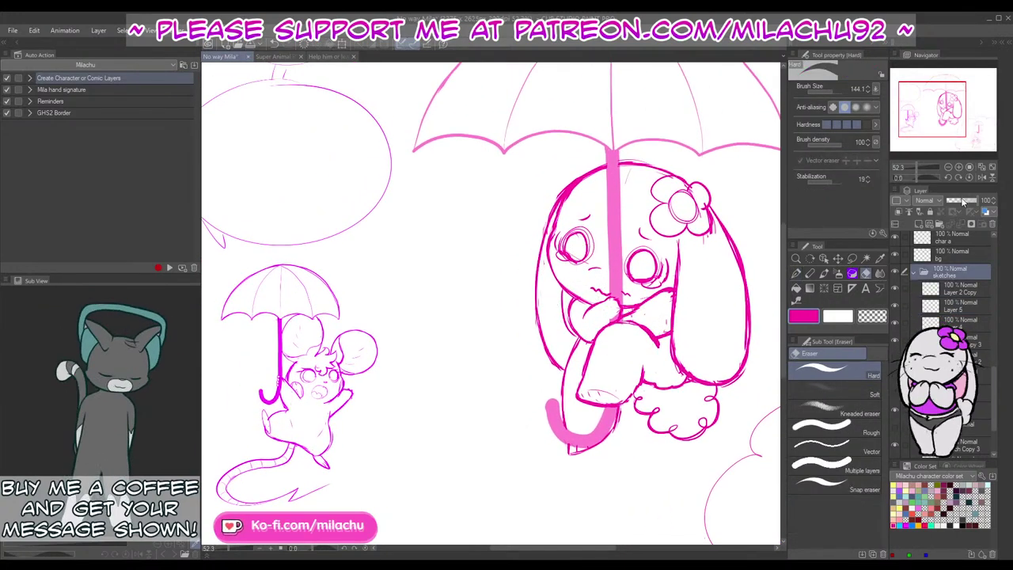
left_click(964, 202)
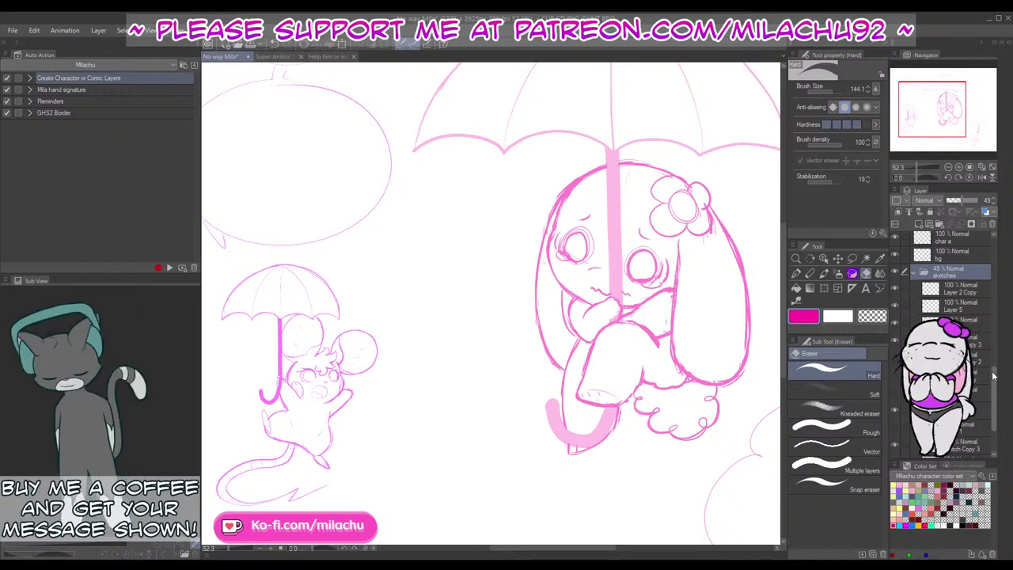
left_click_drag(969, 204, 985, 202)
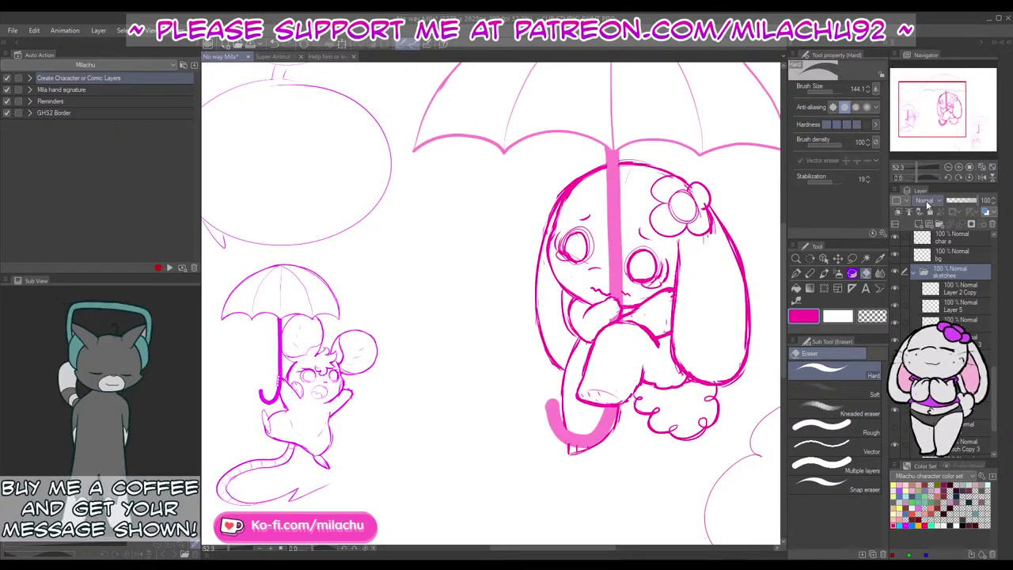
Step: Find the layer holding the large umbrella by toggling layer visibility, and select that layer
key("p")
left_click(962, 291)
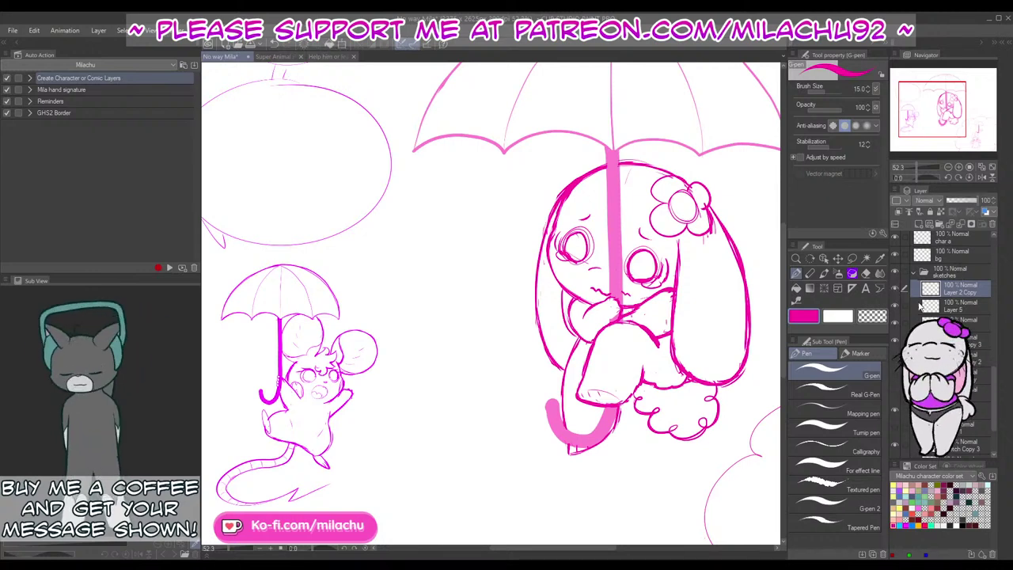
left_click(896, 307)
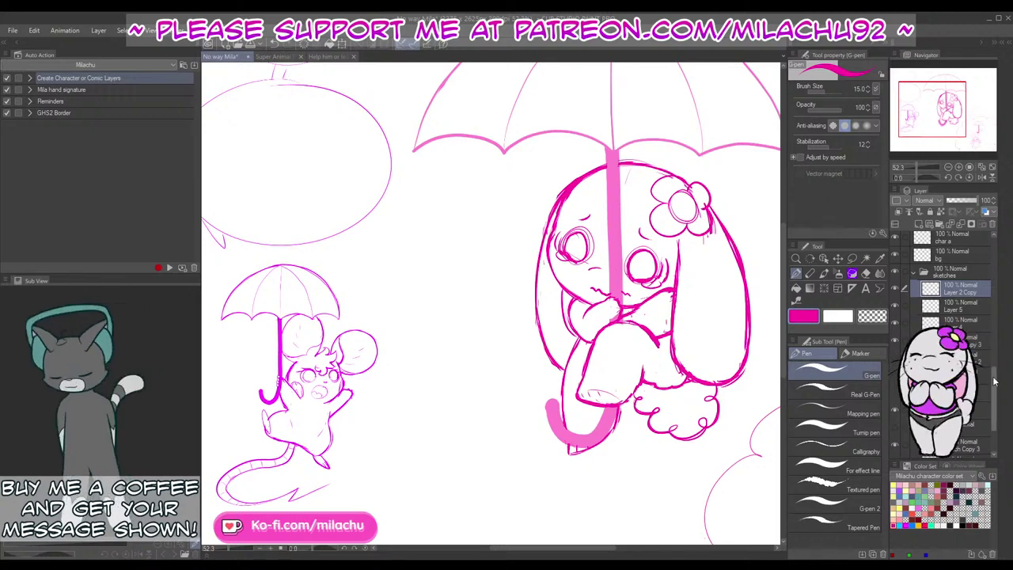
left_click_drag(995, 382, 998, 427)
left_click(895, 344)
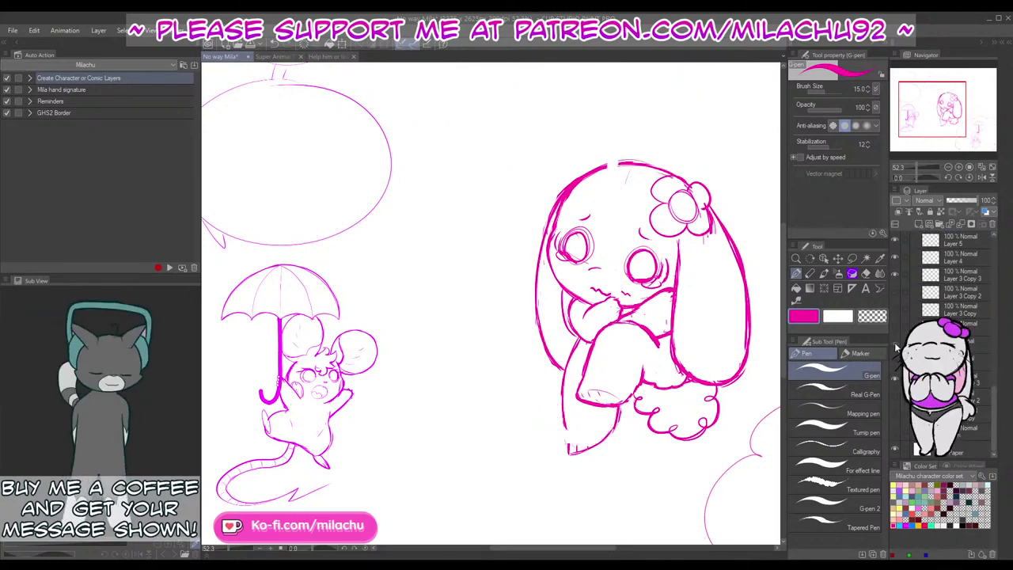
left_click(895, 344)
left_click(961, 344)
mouse_move(684, 439)
left_mouse_down()
mouse_move(620, 435)
mouse_move(590, 448)
left_mouse_up()
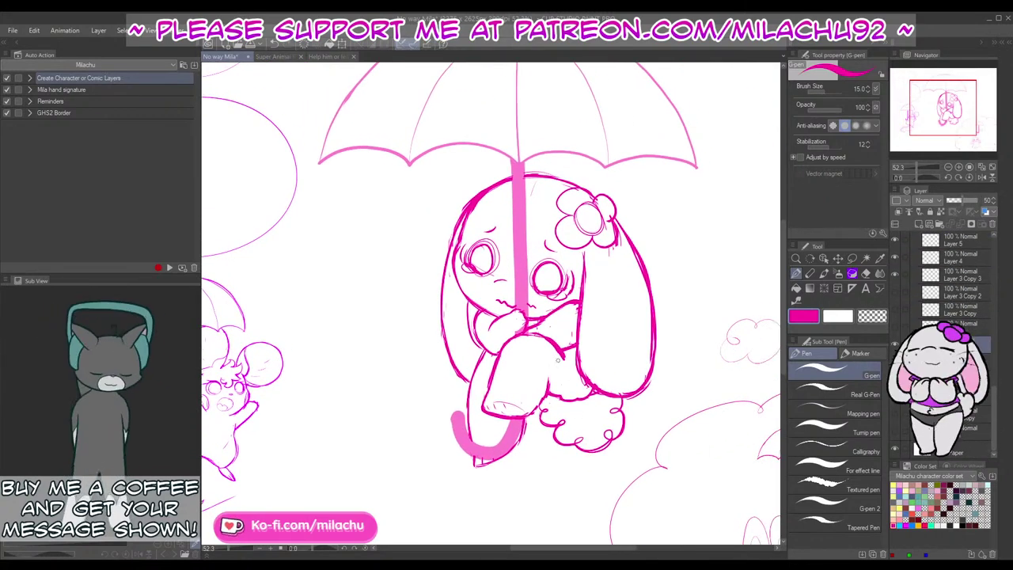
Step: Set the hard eraser's size to 56.9 and the large umbrella layer's opacity to 100%
key("e")
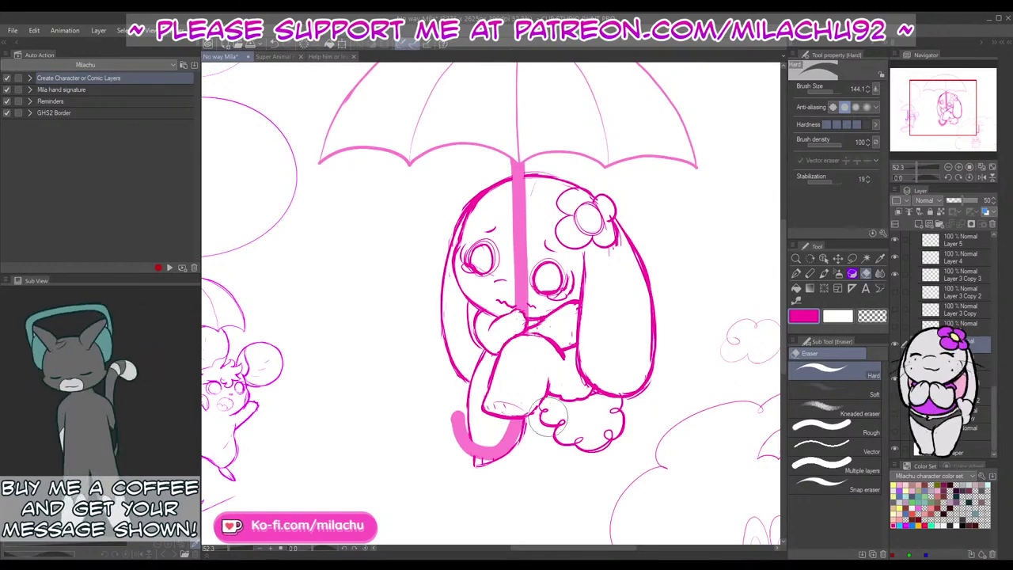
key("p")
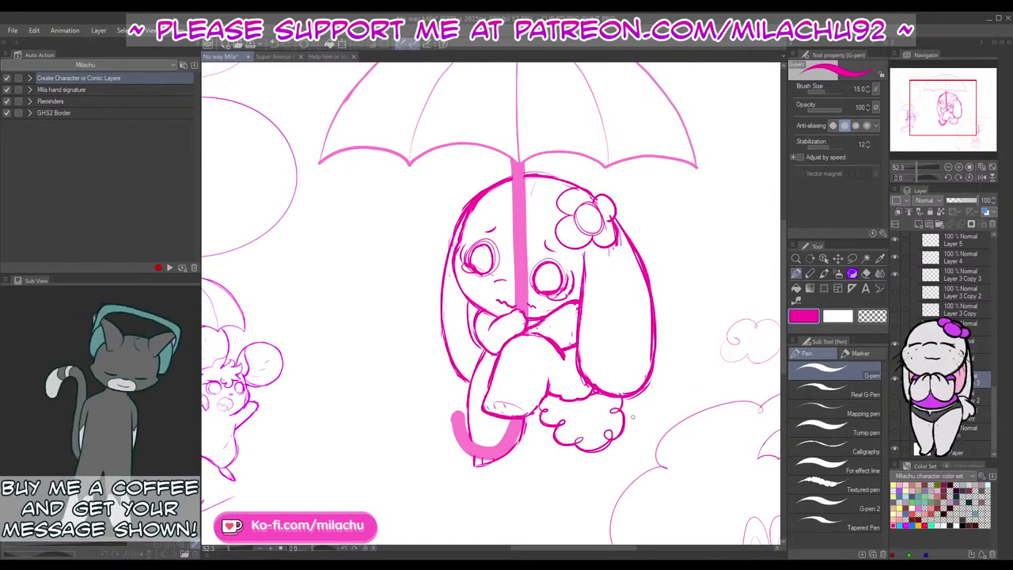
key("e")
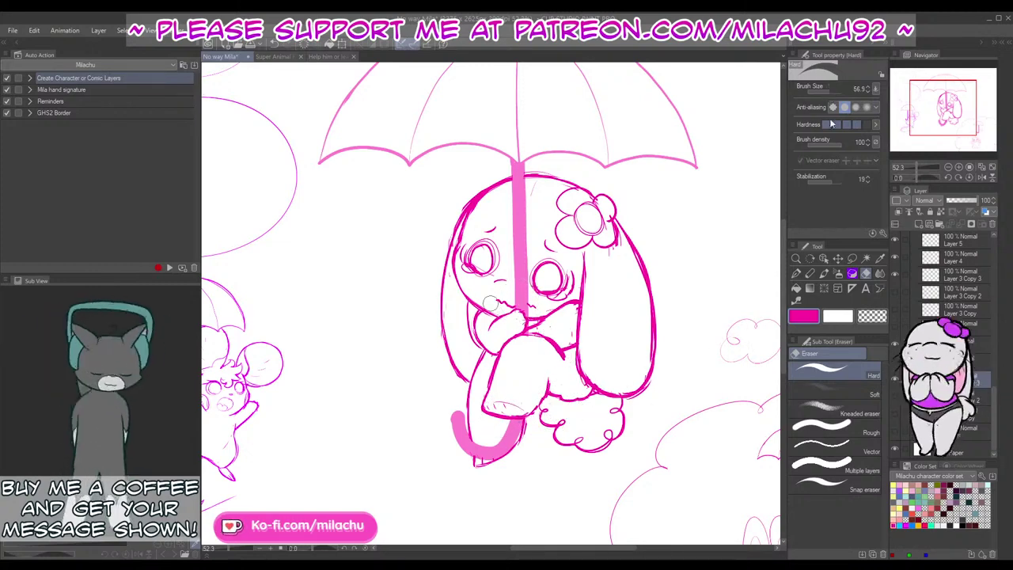
left_click(967, 345)
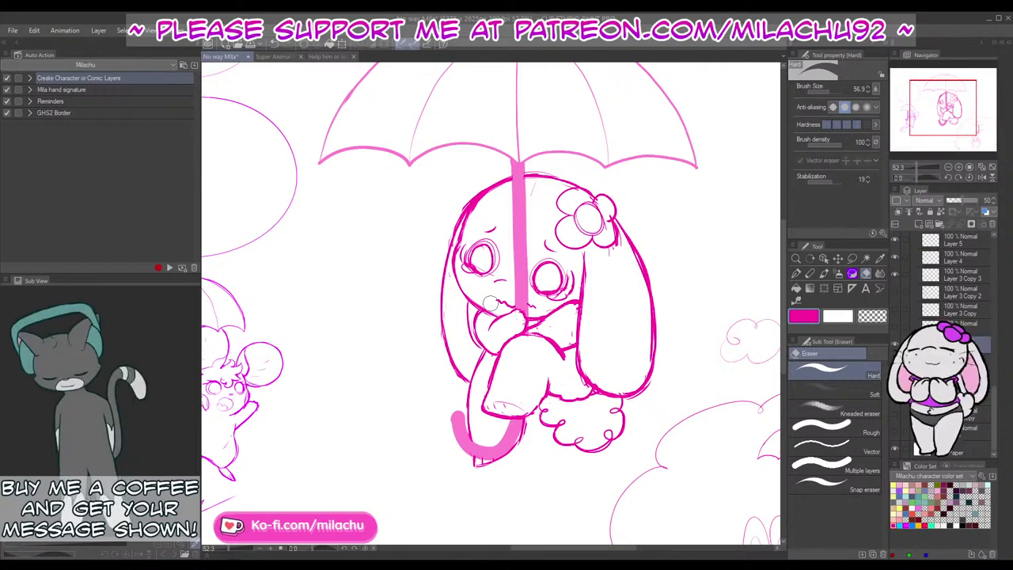
left_click_drag(972, 201, 987, 201)
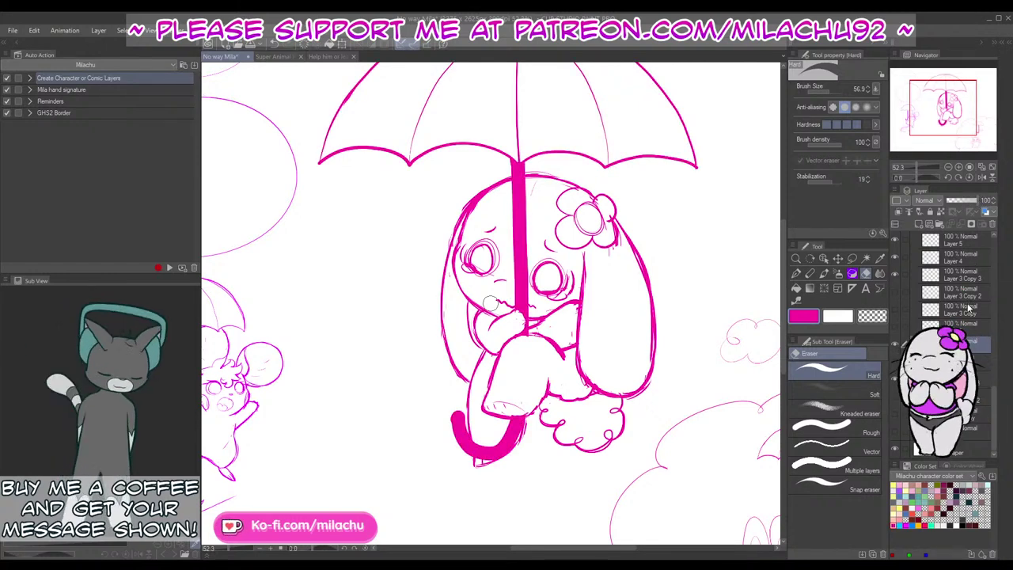
Step: On the main bunny's sketch layer, clean up the lower outline of the ear opposite the flower and the arm beside it
key("p")
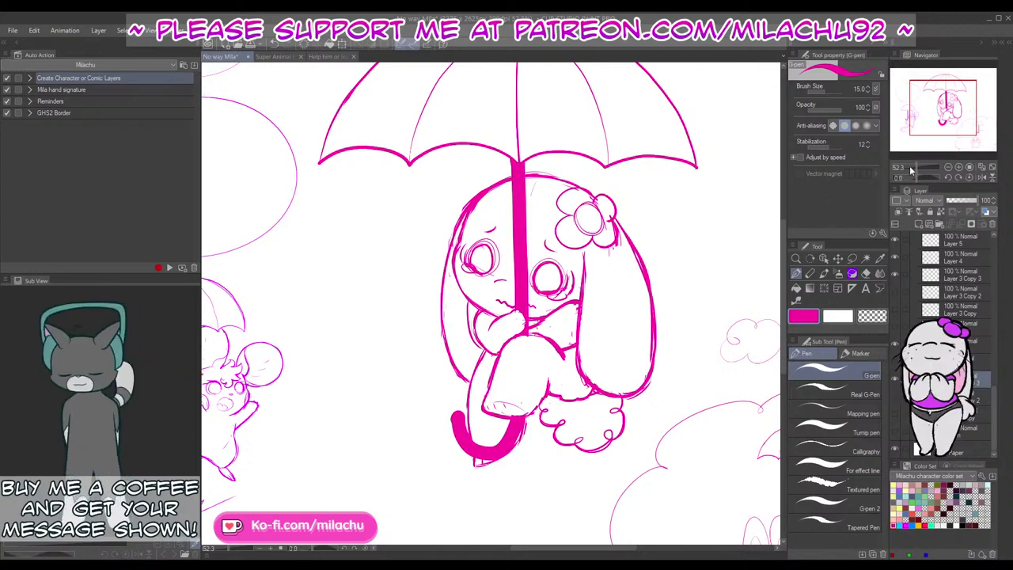
left_click(920, 167)
left_click_drag(520, 414, 536, 292)
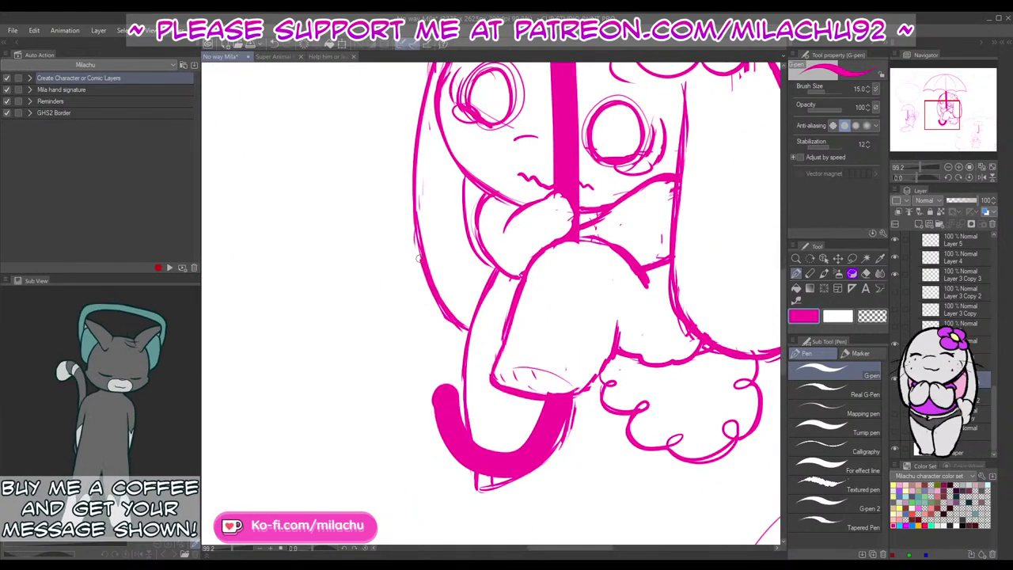
key("e")
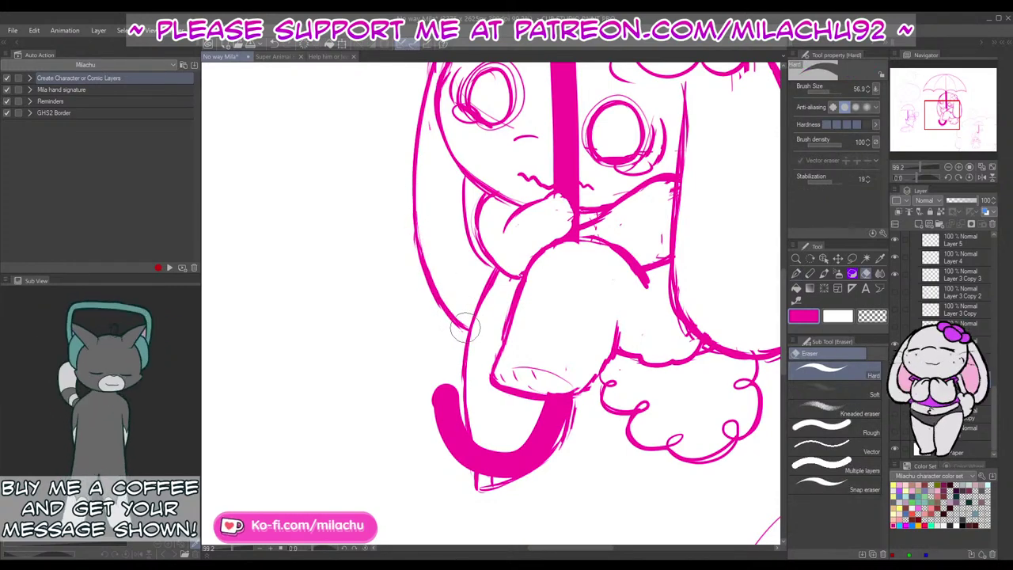
key("p")
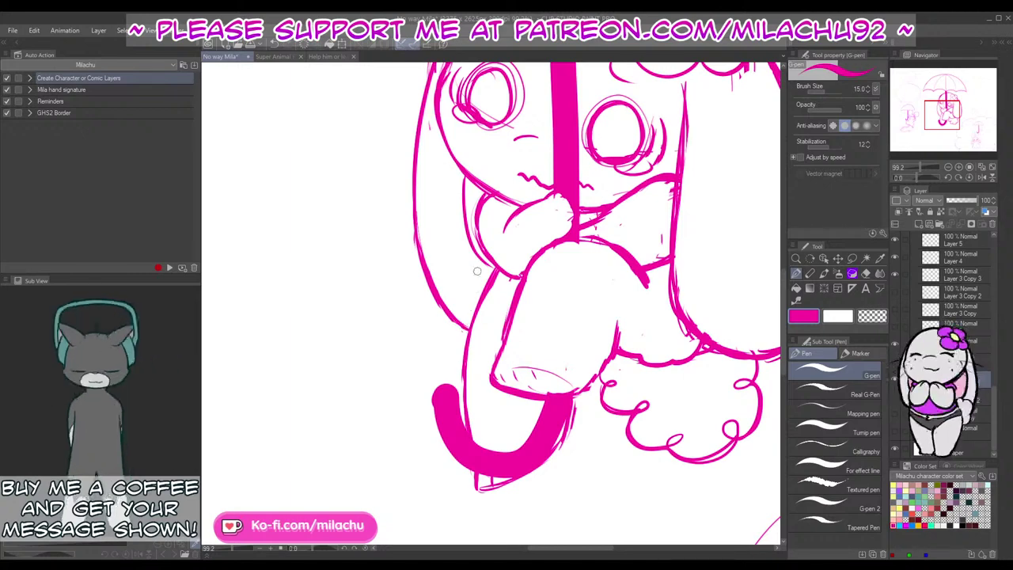
key("e")
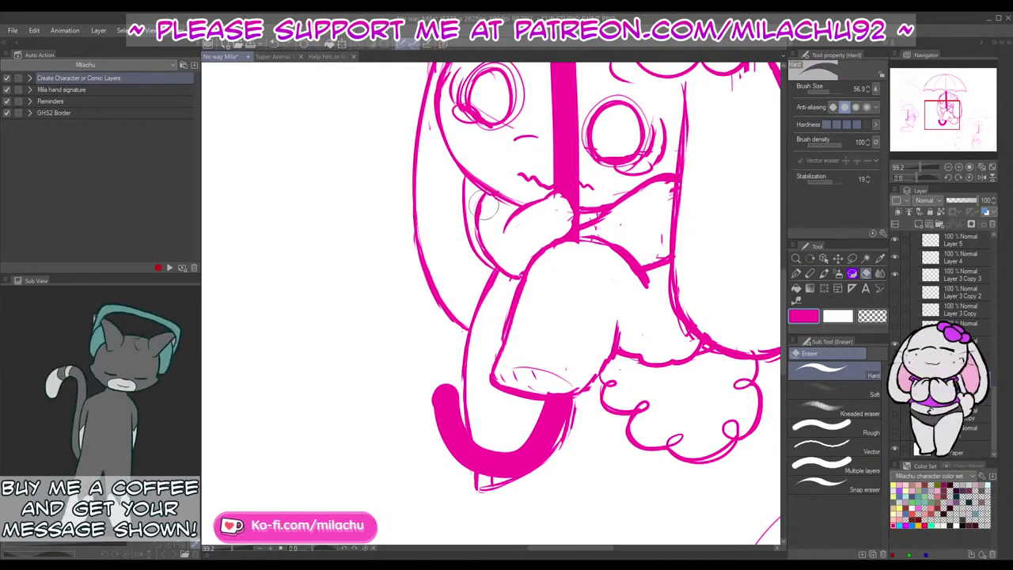
key("p")
scroll(479, 242, "up", 3)
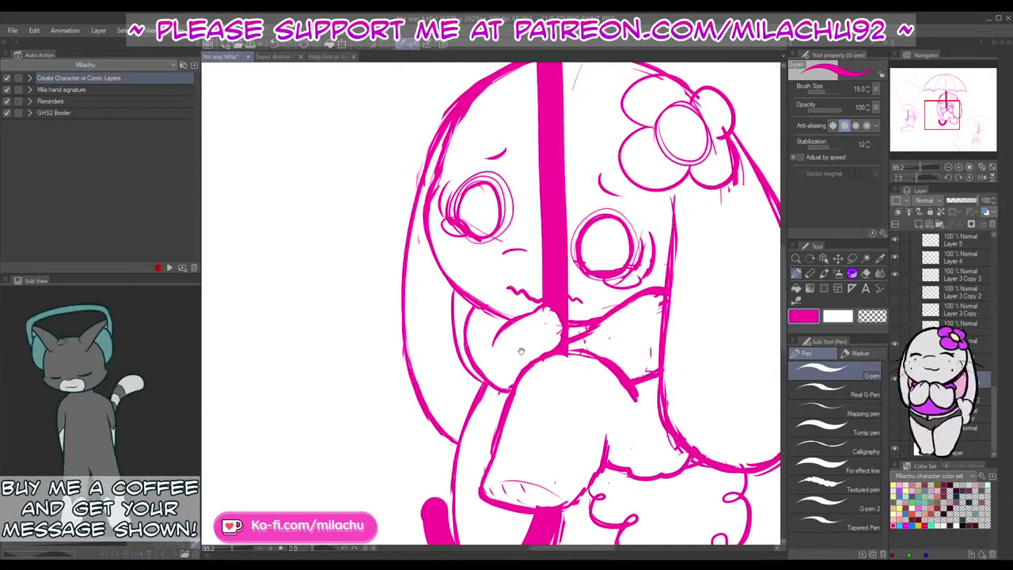
Step: Redraw the main bunny's cheek outline beside the eye farthest from the flower, erasing the rough line there
key("e")
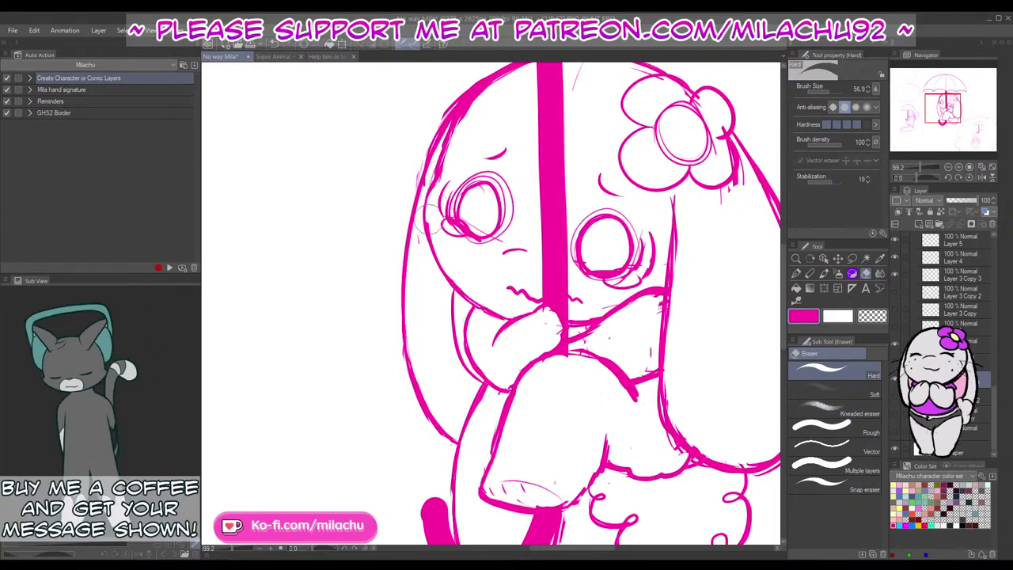
key("p")
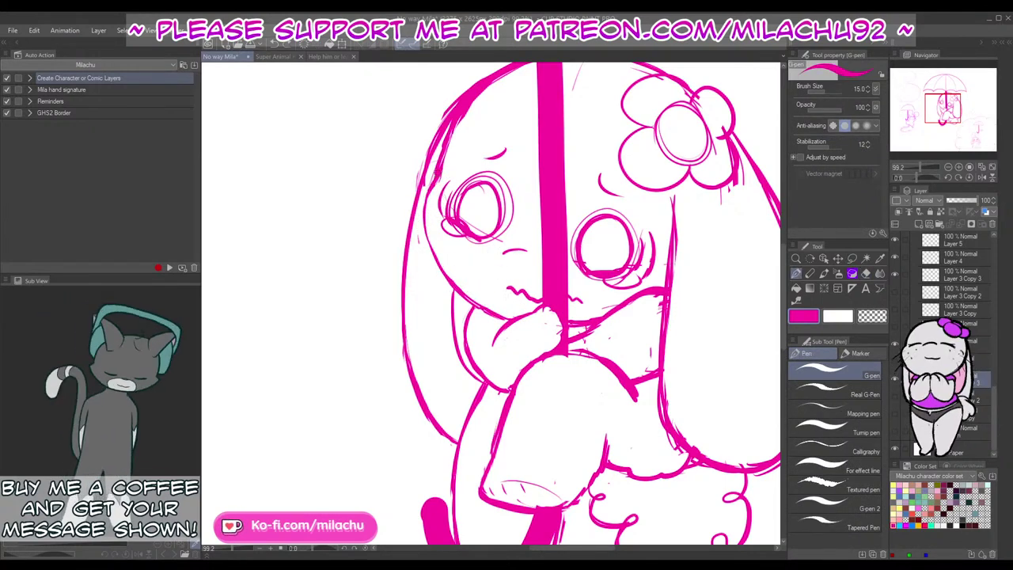
mouse_move(427, 206)
left_mouse_down()
mouse_move(434, 263)
mouse_move(457, 269)
left_mouse_up()
key("e")
key("p")
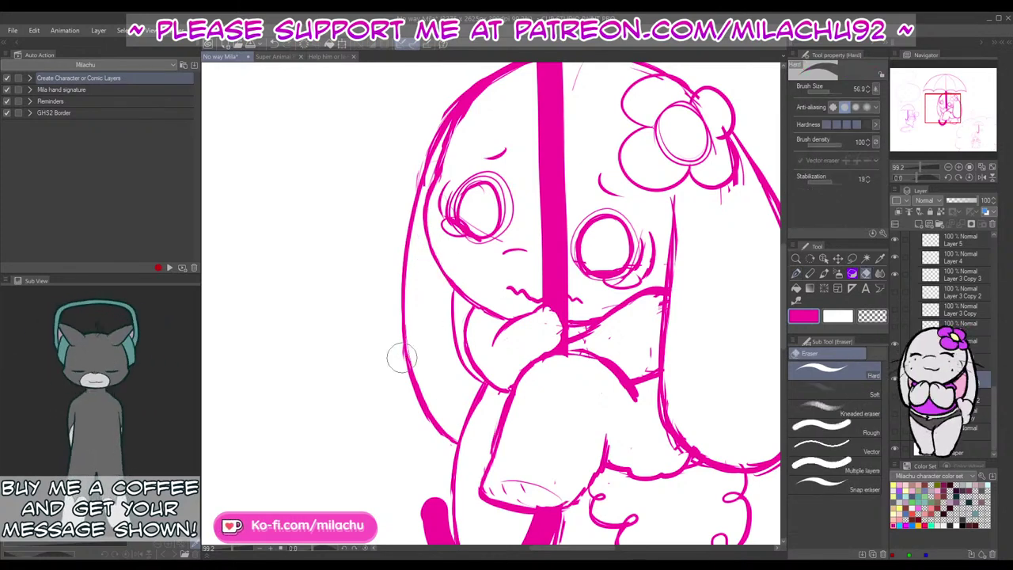
Step: Redraw the upper edge of the ear opposite the flower and erase the stray marks around the top of the head
mouse_move(441, 149)
left_mouse_down()
mouse_move(448, 176)
mouse_move(406, 281)
mouse_move(392, 247)
left_mouse_up()
key("ctrl+z")
key("e")
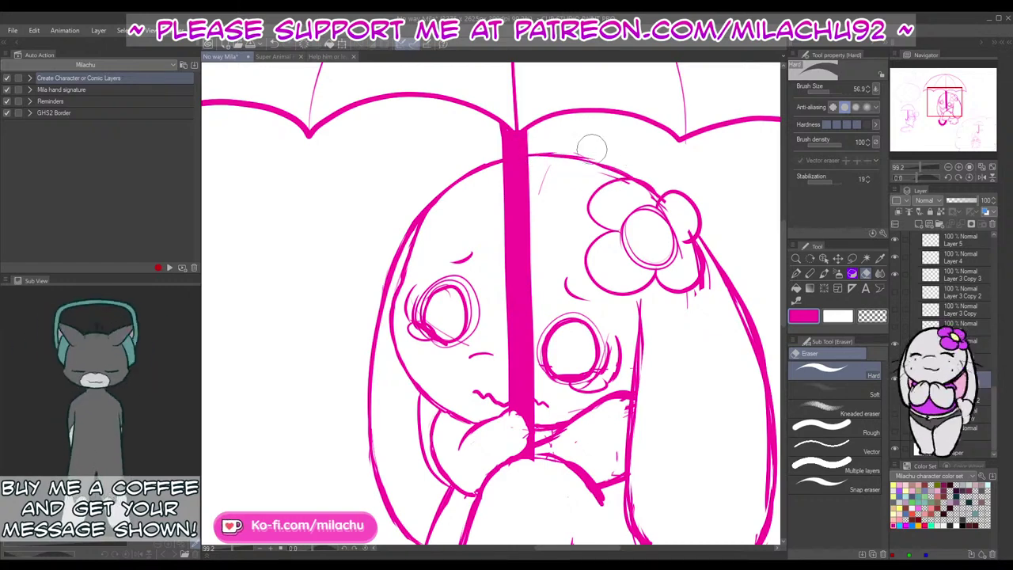
key("p")
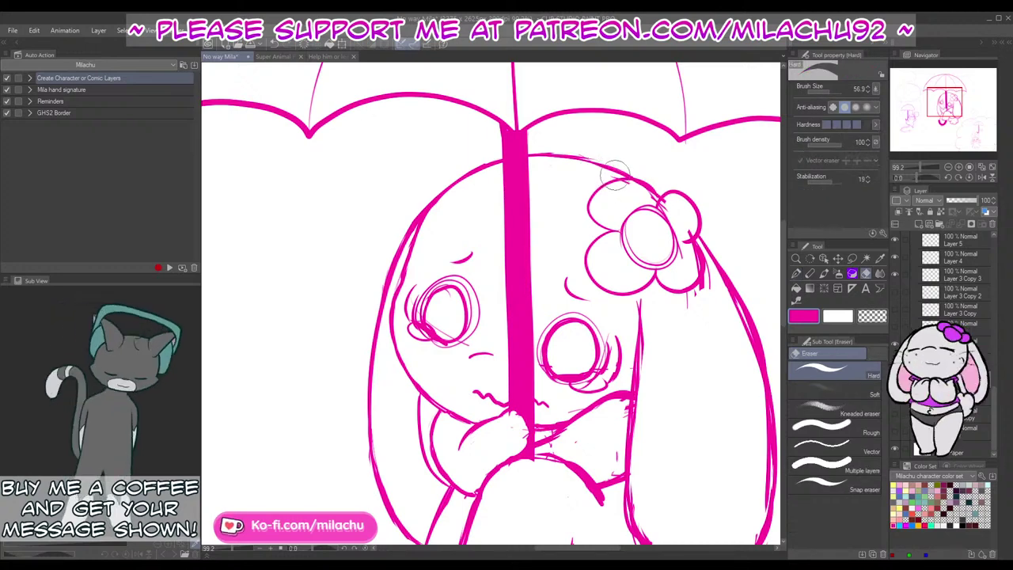
Step: Redraw the flower's lower petal nearest the bunny's eye over the flower's centre and erase the centre lines inside it
left_click_drag(690, 269, 636, 277)
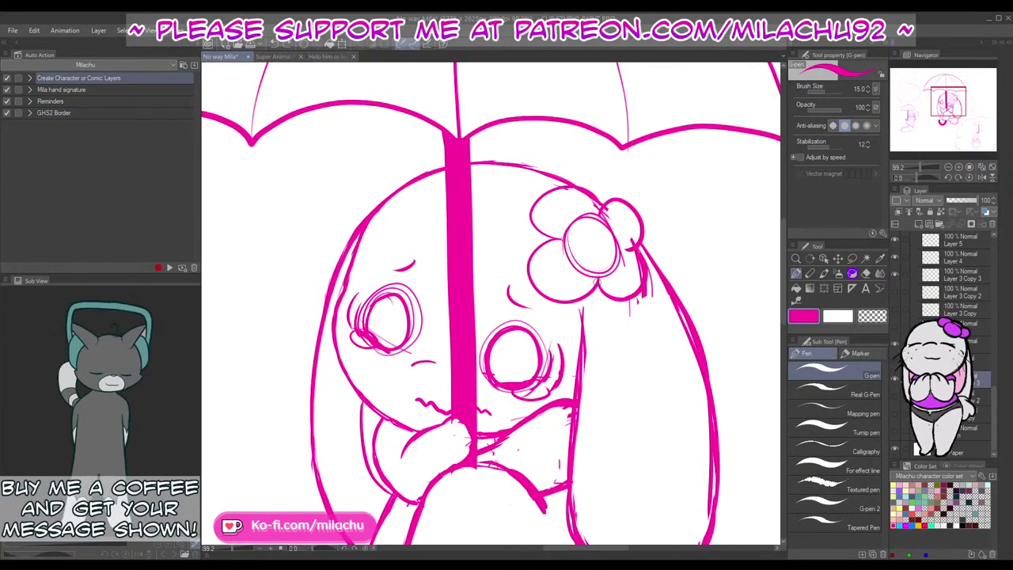
mouse_move(598, 271)
left_mouse_down()
mouse_move(560, 239)
mouse_move(542, 239)
mouse_move(528, 270)
mouse_move(603, 304)
mouse_move(546, 293)
mouse_move(557, 246)
left_mouse_up()
key("e")
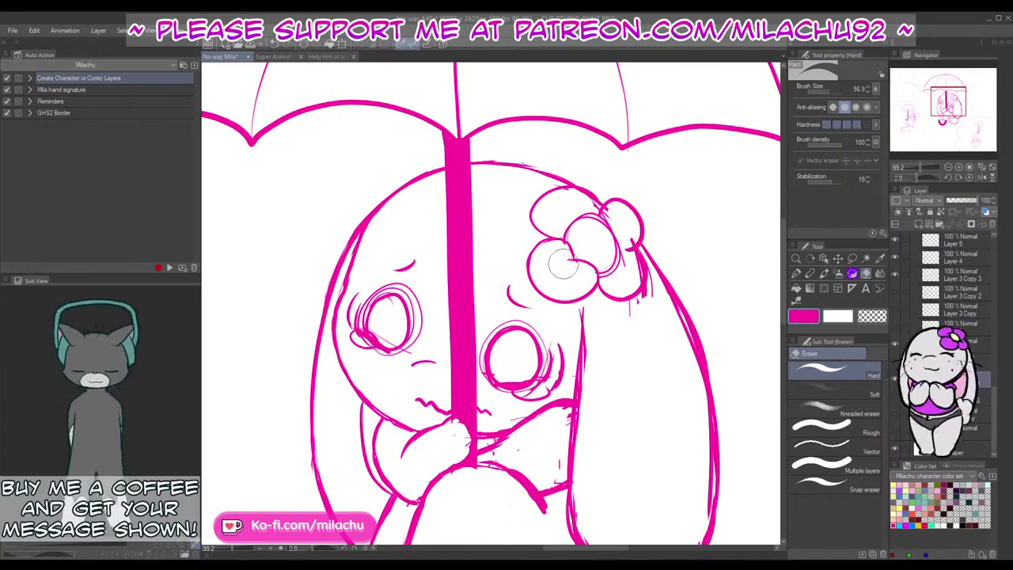
Step: Redraw the flower's lower outer petal over the ear, erasing the centre line inside it and the rough strokes around its edge
key("p")
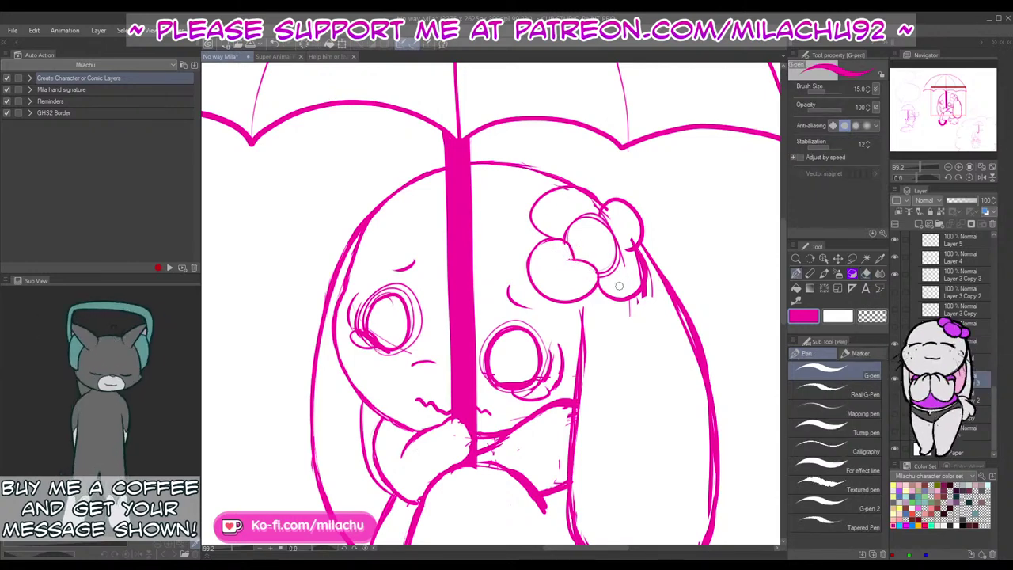
left_click_drag(597, 281, 611, 299)
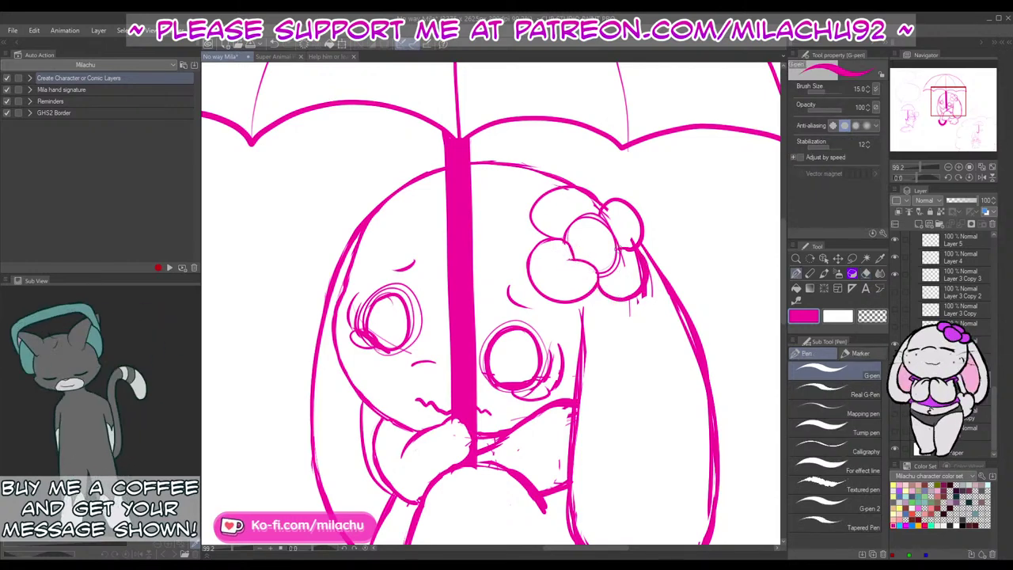
key("e")
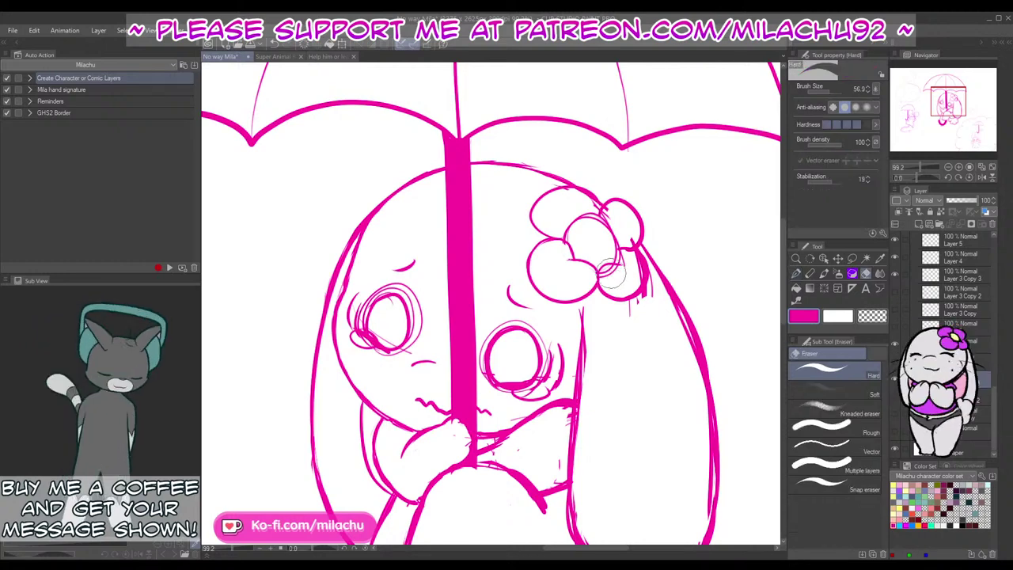
mouse_move(617, 269)
left_mouse_down()
mouse_move(608, 271)
mouse_move(626, 264)
left_mouse_up()
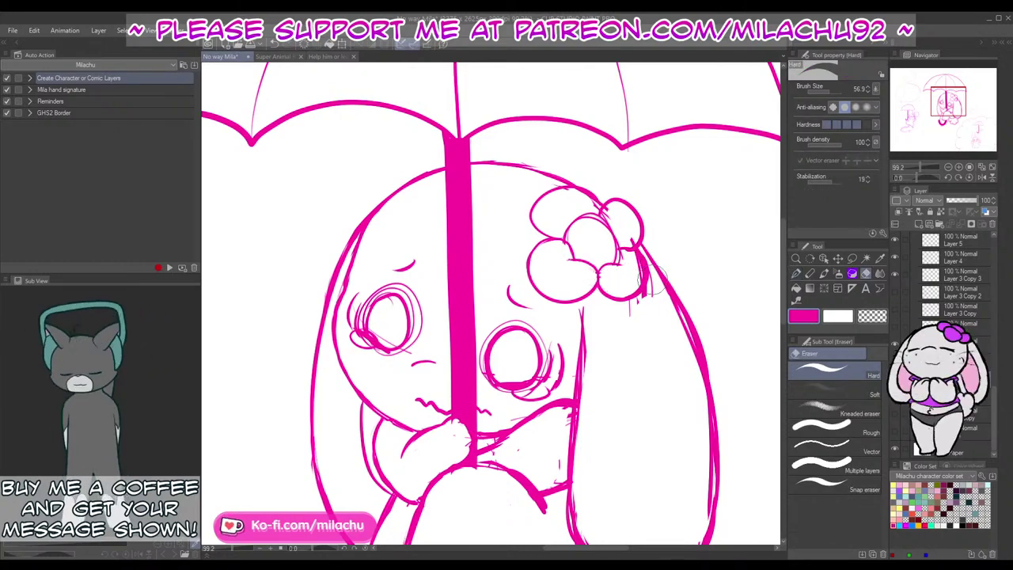
mouse_move(629, 260)
left_mouse_down()
mouse_move(621, 290)
mouse_move(631, 291)
mouse_move(626, 314)
mouse_move(650, 292)
left_mouse_up()
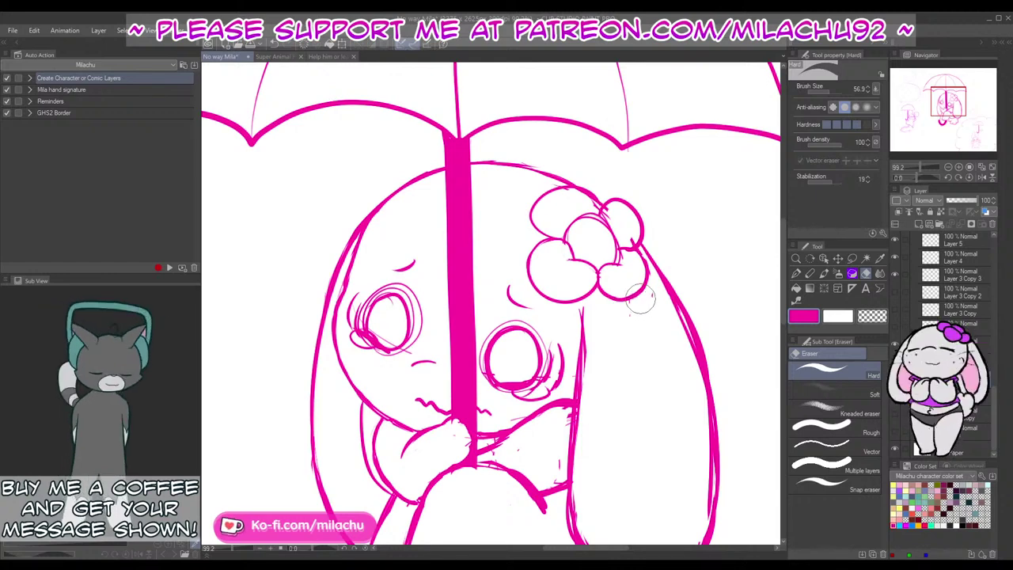
Step: Redraw the flower's upper petal nearest the umbrella pole and erase the head outline and centre line crossing it
key("p")
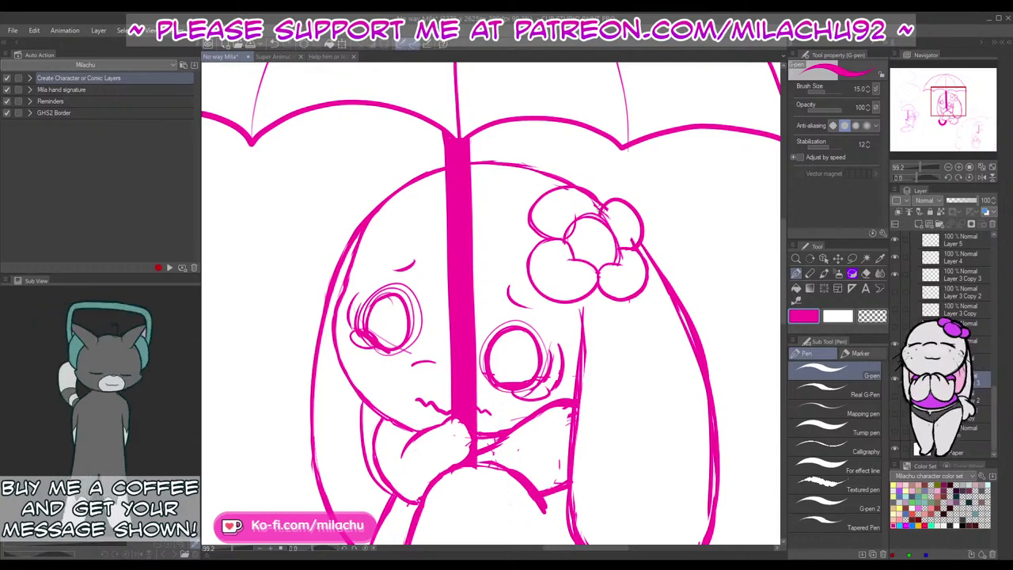
key("e")
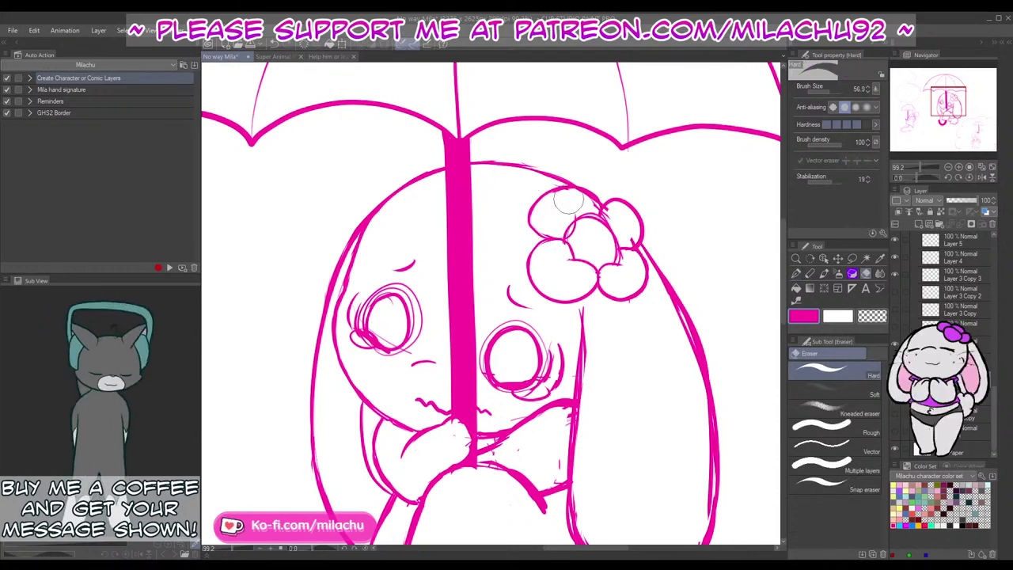
mouse_move(594, 213)
left_mouse_down()
mouse_move(562, 192)
mouse_move(560, 224)
left_mouse_up()
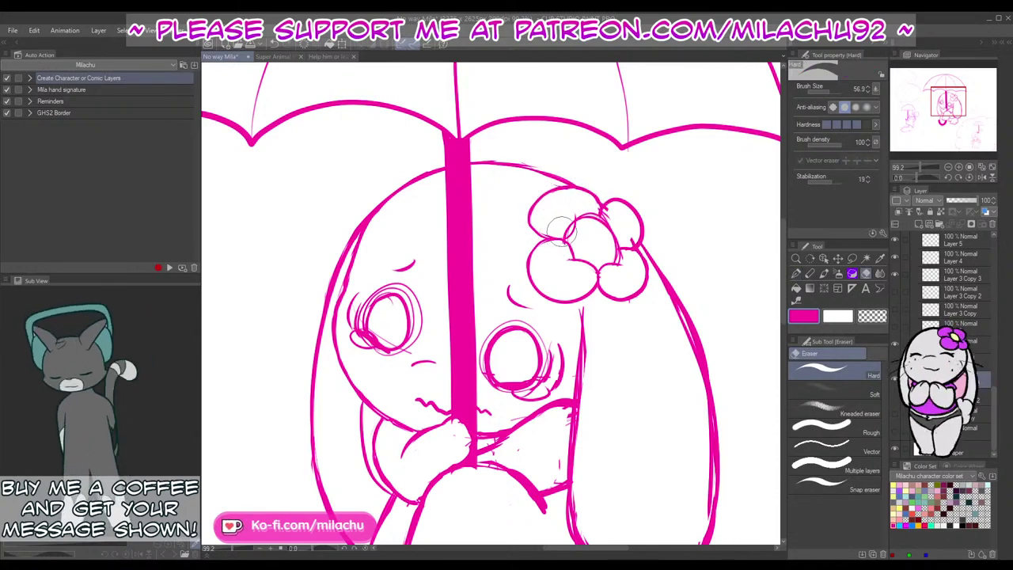
Step: Clean up the flower's upper outer petal and redraw the joins between the petals and the flower's centre
key("p")
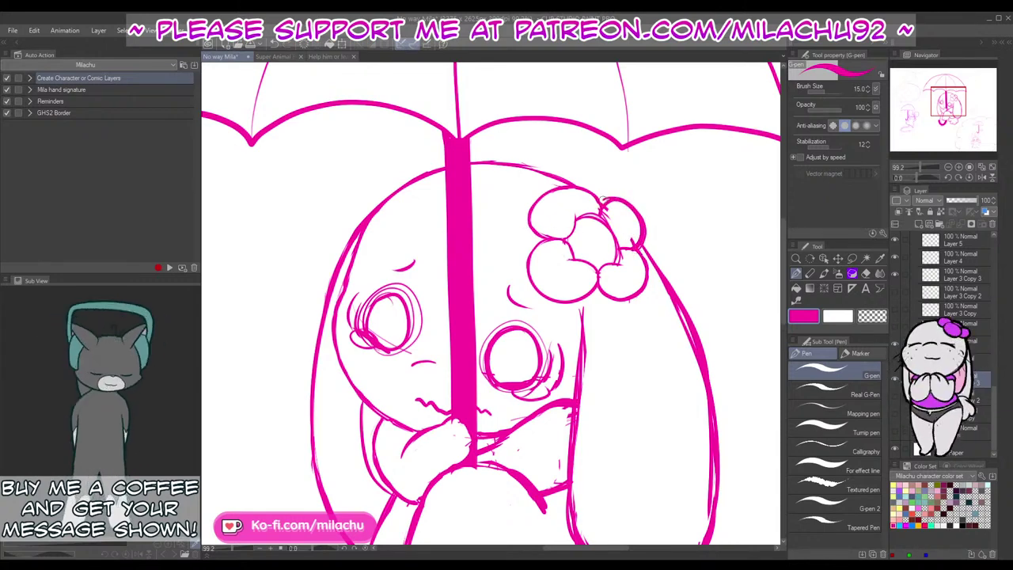
key("e")
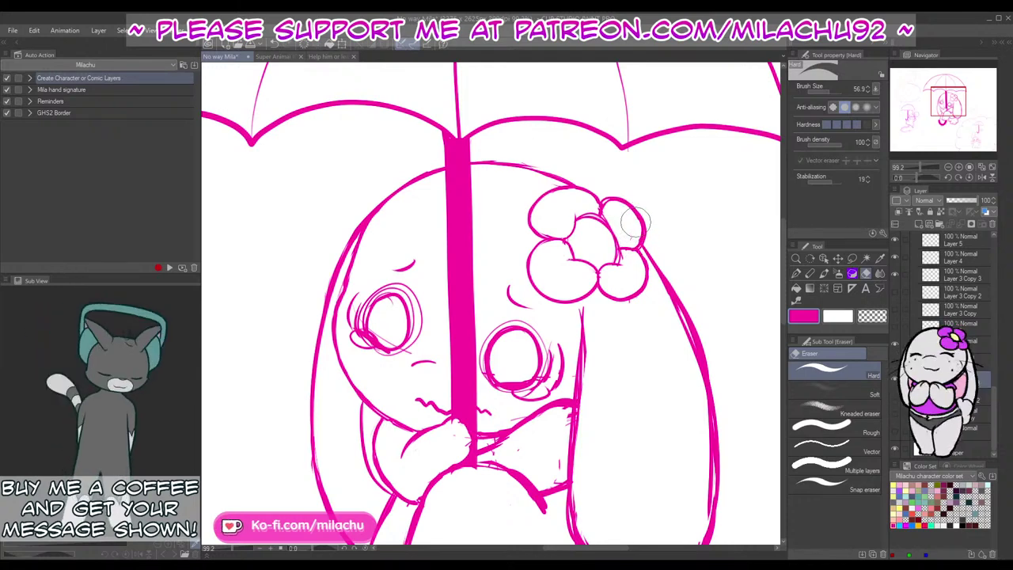
key("p")
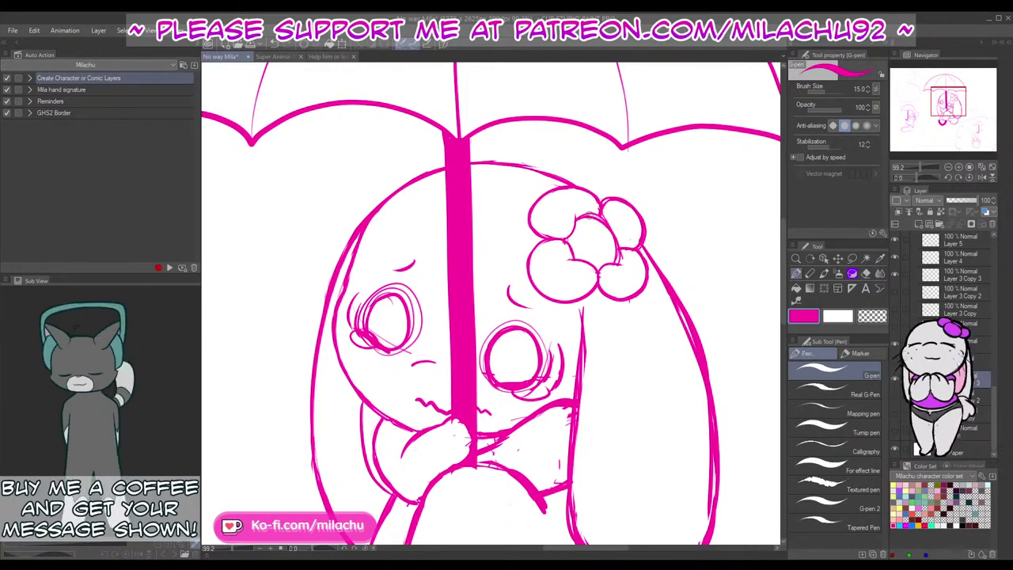
left_click_drag(614, 234, 619, 261)
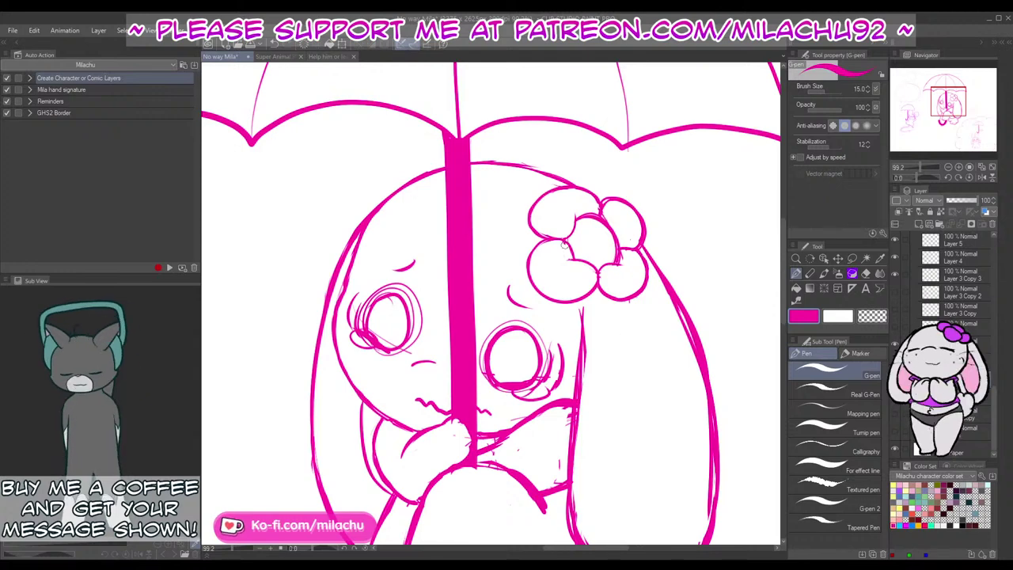
left_click_drag(545, 237, 563, 240)
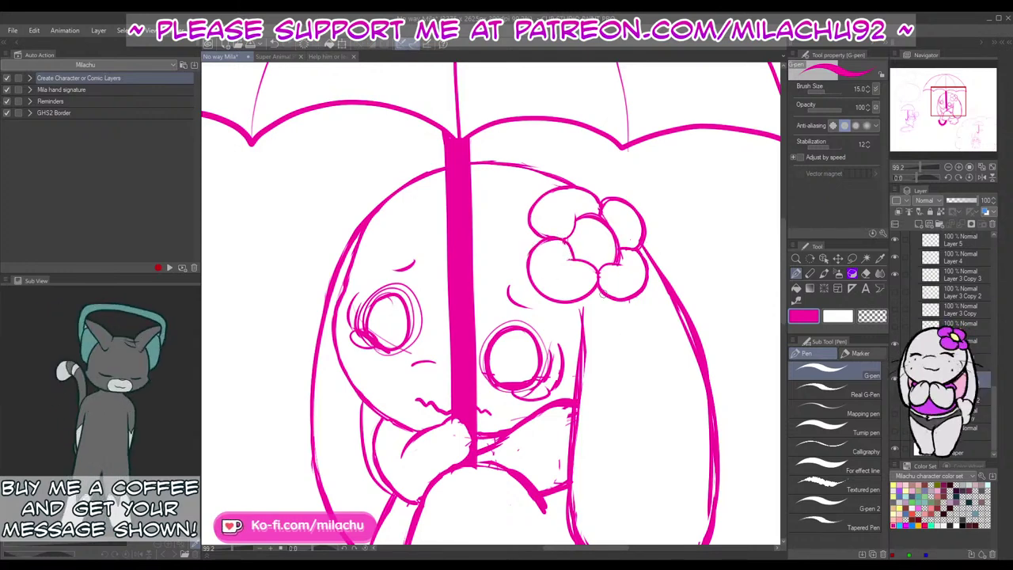
key("e")
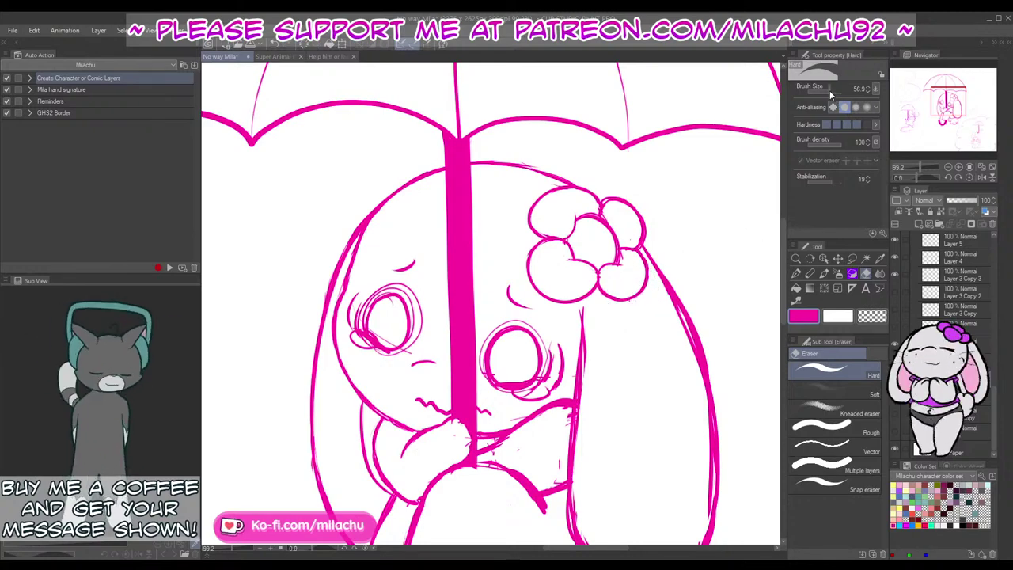
Step: Set the hard eraser's size to 30.7 and trim the rough strokes along the inner edge of the ear below the flower
key("p")
left_click_drag(919, 170, 922, 170)
left_click_drag(749, 441, 625, 289)
key("e")
left_click_drag(484, 215, 474, 349)
left_click_drag(477, 278, 471, 386)
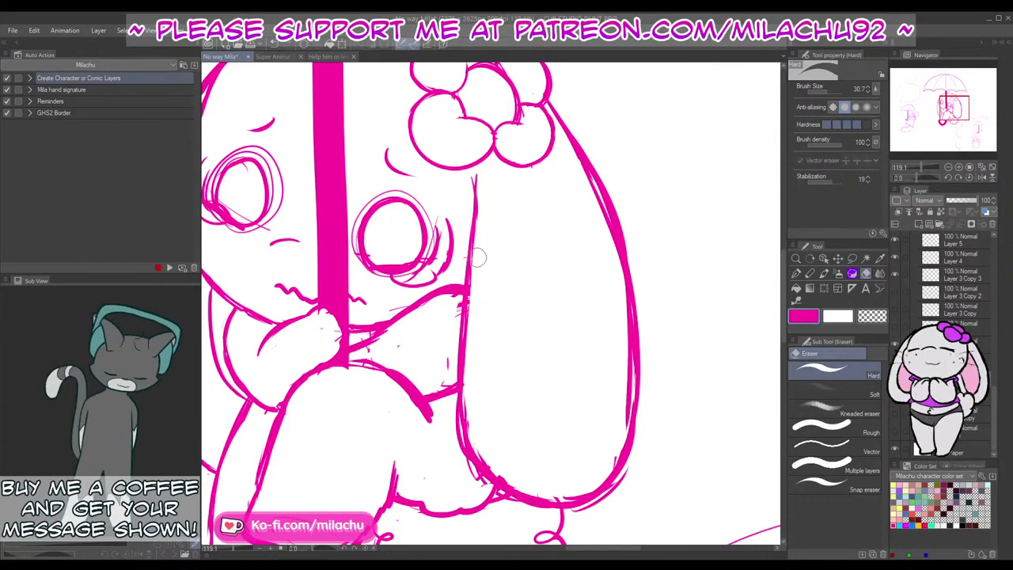
left_click_drag(475, 257, 474, 447)
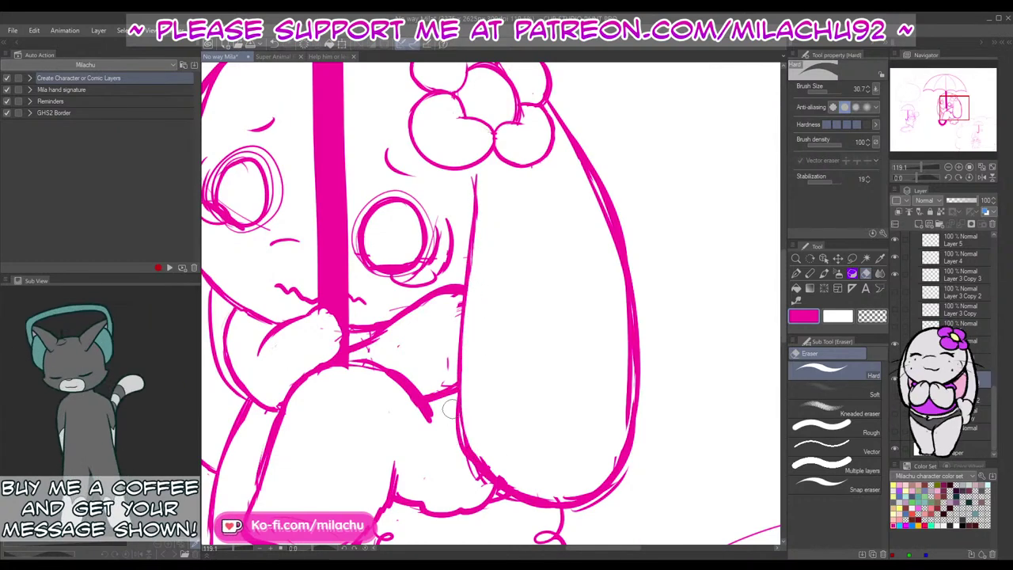
Step: Erase the rough double strokes from the bunny's arm, knee and adjoining ear edge with the Hard eraser
left_click_drag(449, 409, 469, 469)
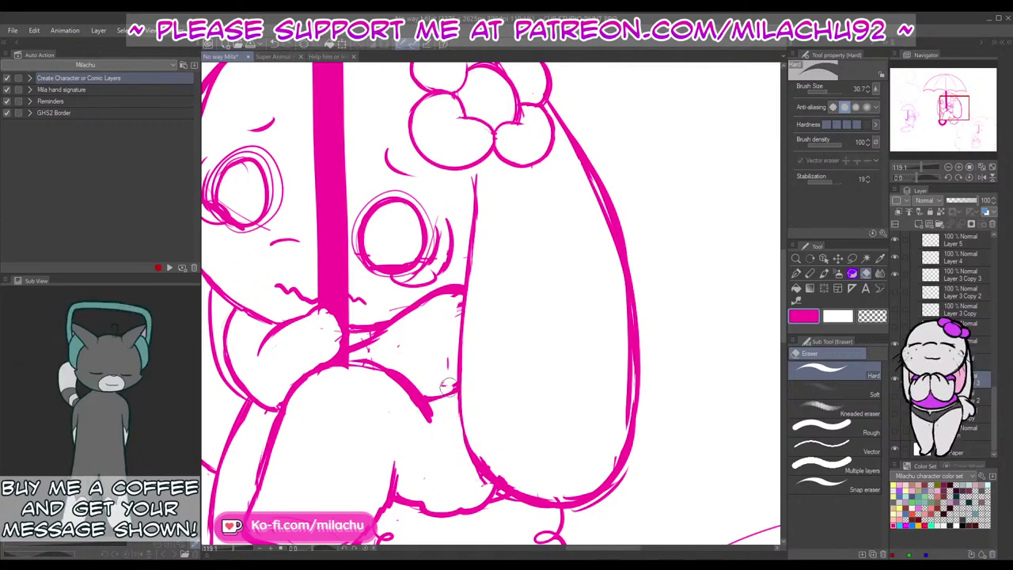
mouse_move(457, 313)
left_mouse_down()
mouse_move(455, 298)
mouse_move(418, 318)
left_mouse_up()
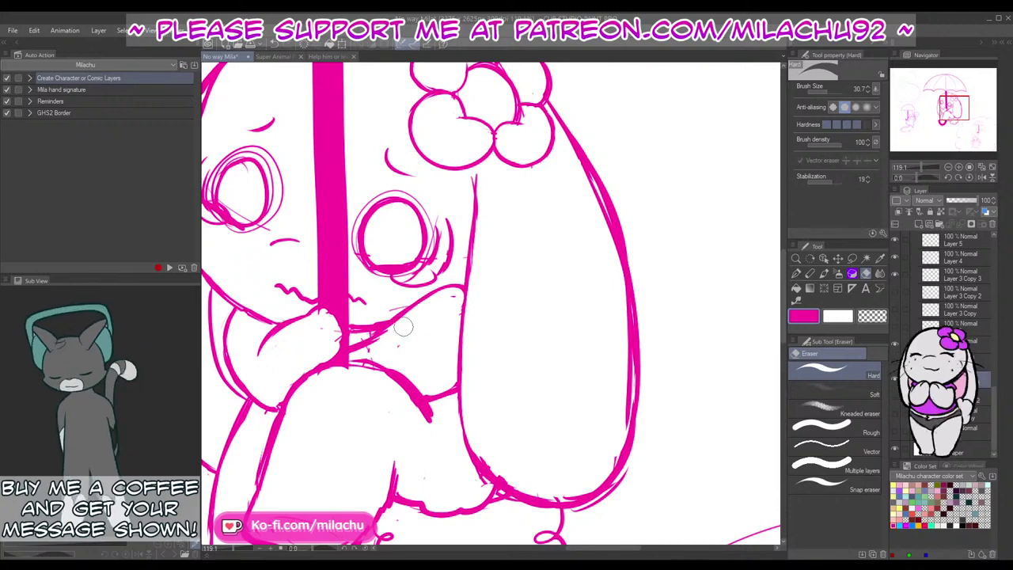
left_click_drag(424, 356, 467, 328)
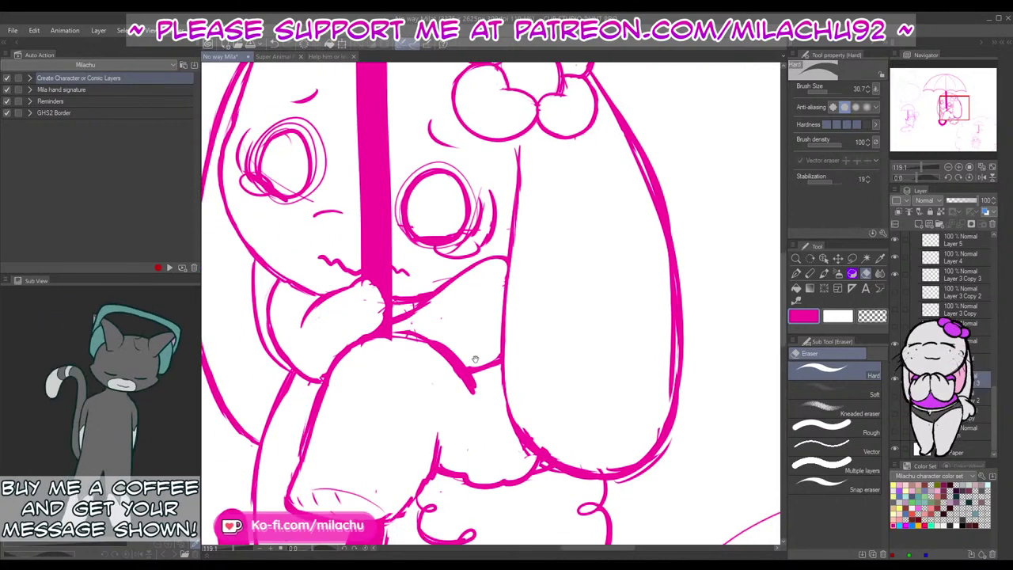
left_click_drag(475, 400, 422, 343)
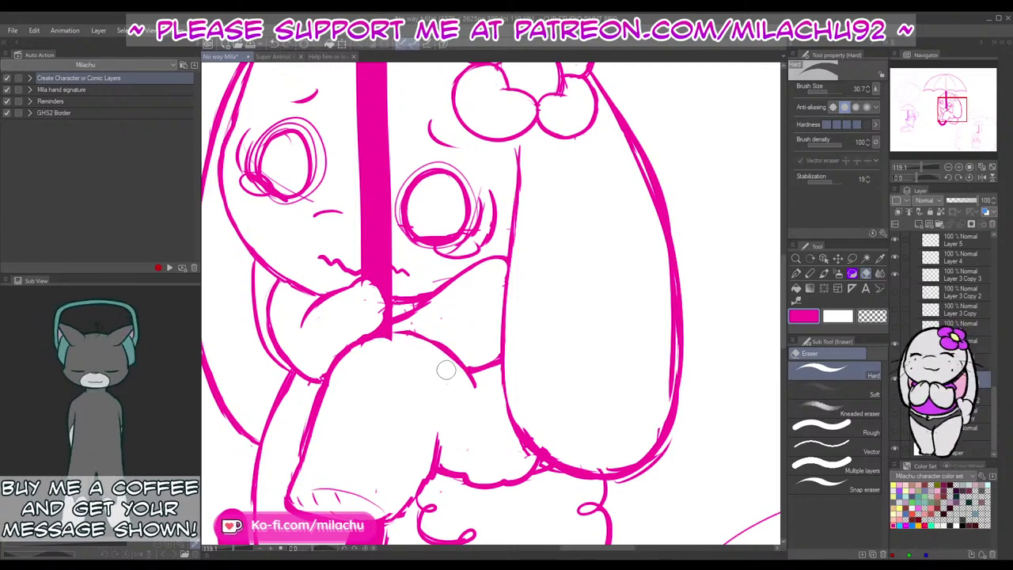
Step: Trim the end of the umbrella shaft where it overlaps the top of the bunny's knee and touch up the outline
key("p")
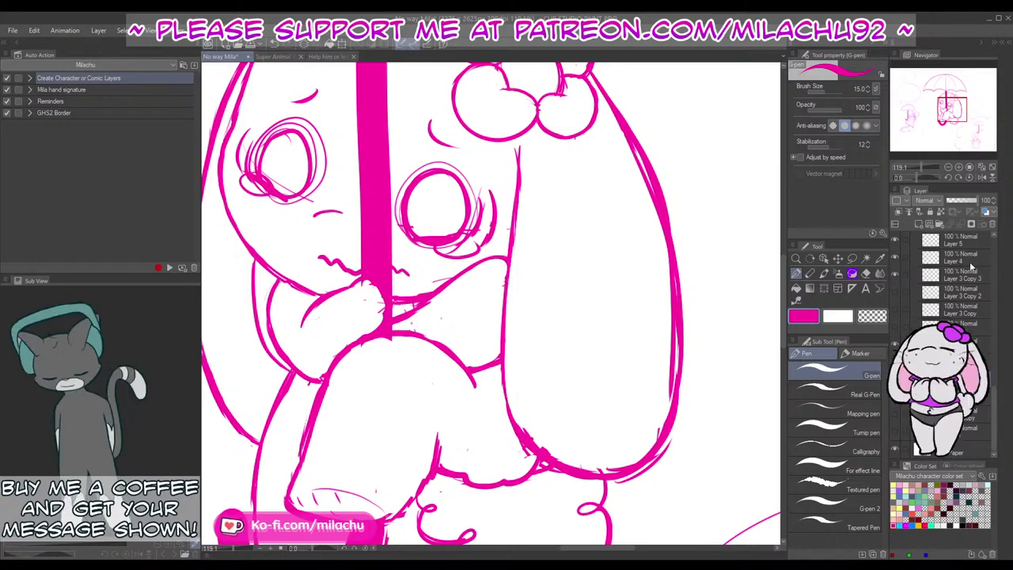
key("e")
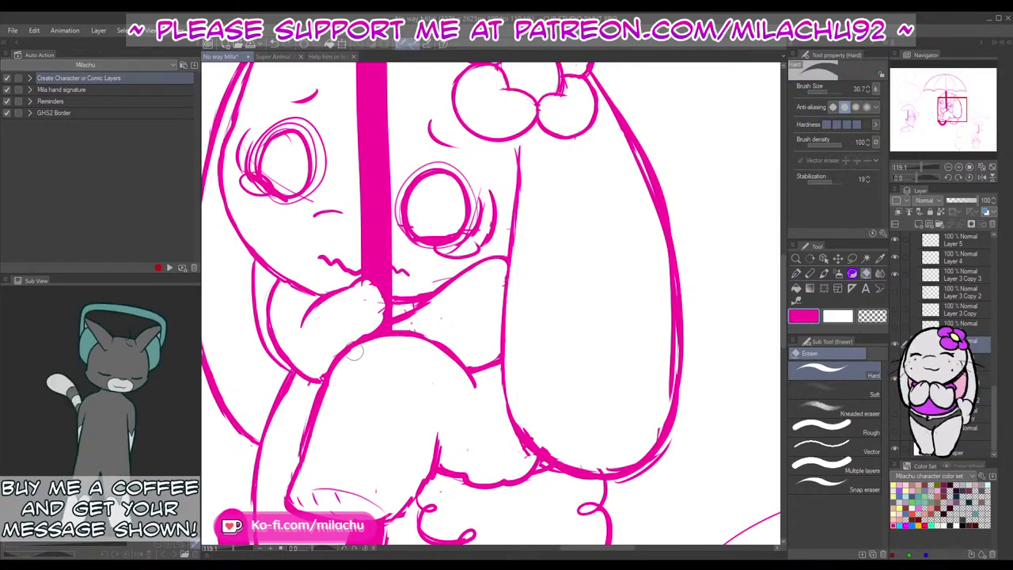
key("p")
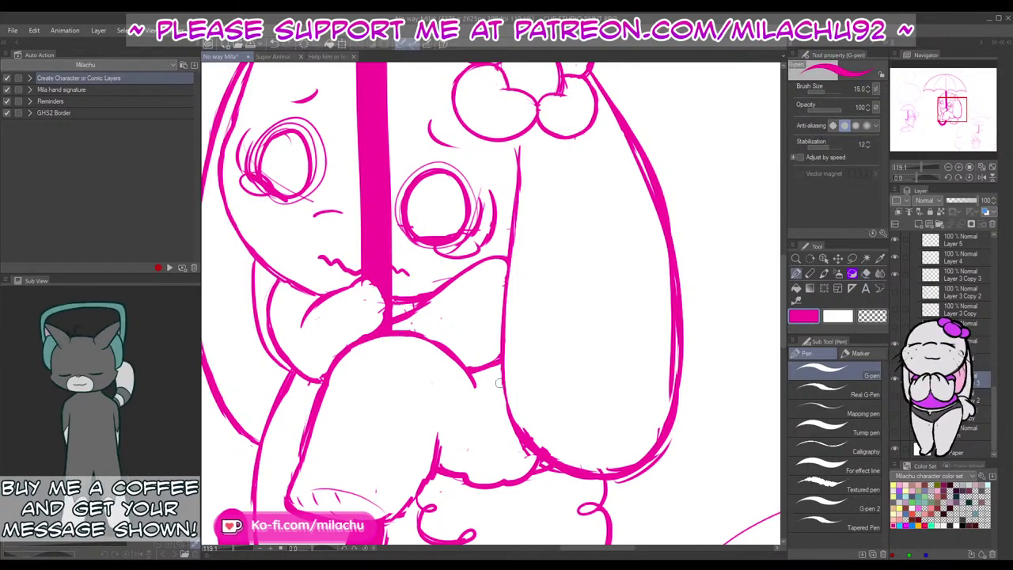
Step: Clean up the bunny's front leg, foot and inner leg crease, alternating the G-pen and Hard eraser
left_click_drag(485, 410, 546, 336)
key("e")
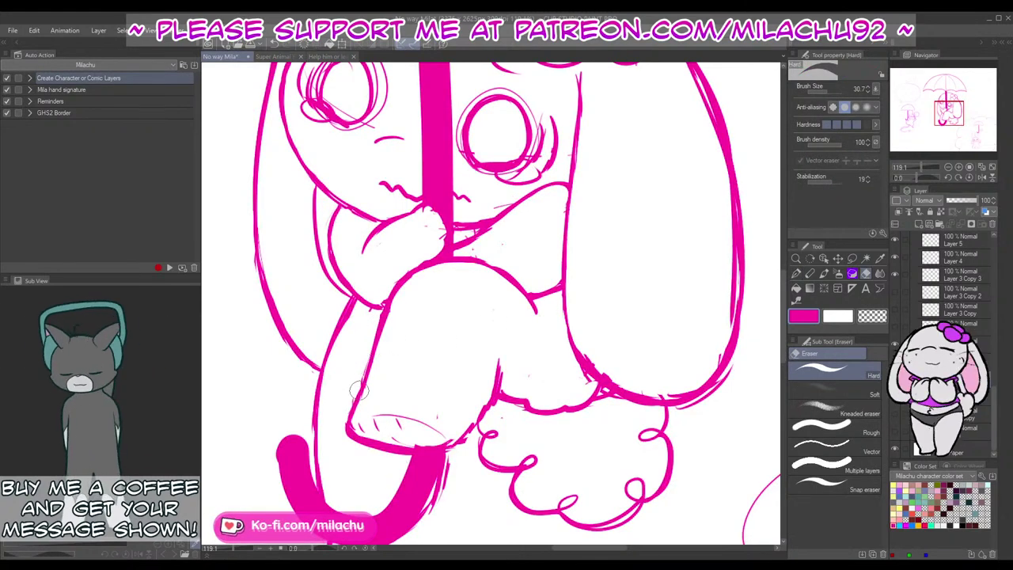
key("p")
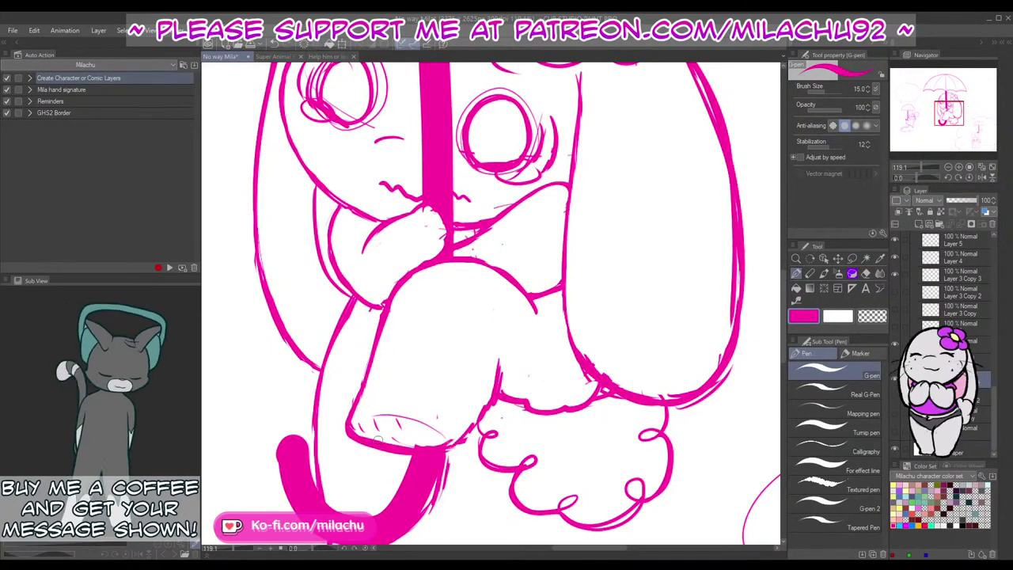
key("e")
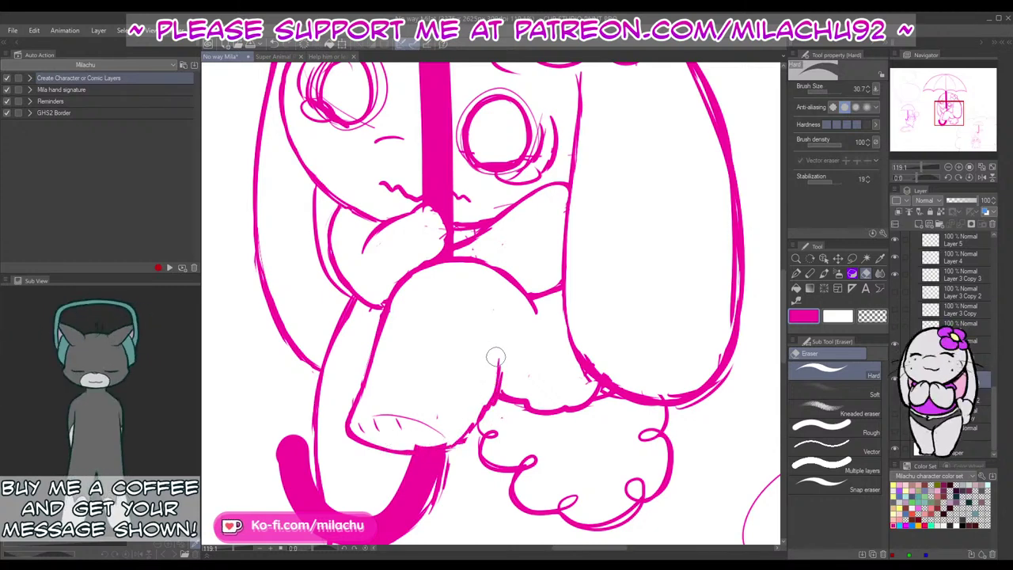
key("p")
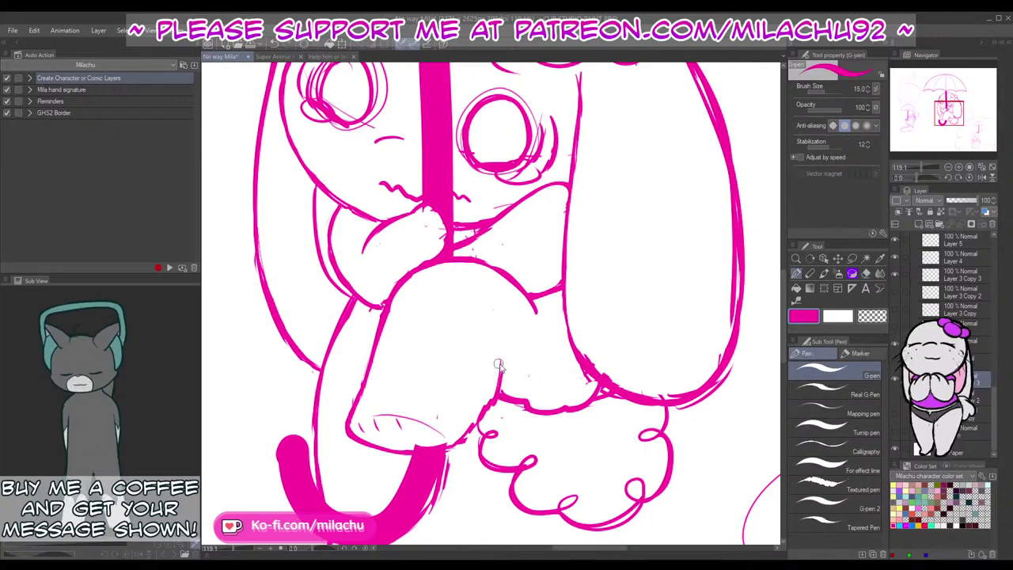
key("e")
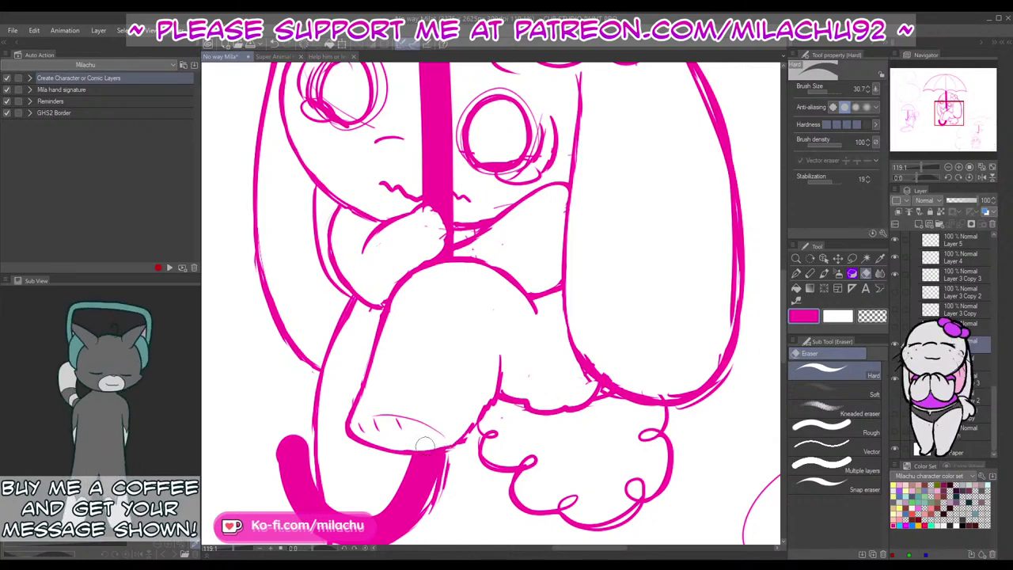
Step: Remove the stray strokes beside the umbrella's curved handle and tidy the small foot outline behind it
key("p")
left_click_drag(513, 463, 547, 385)
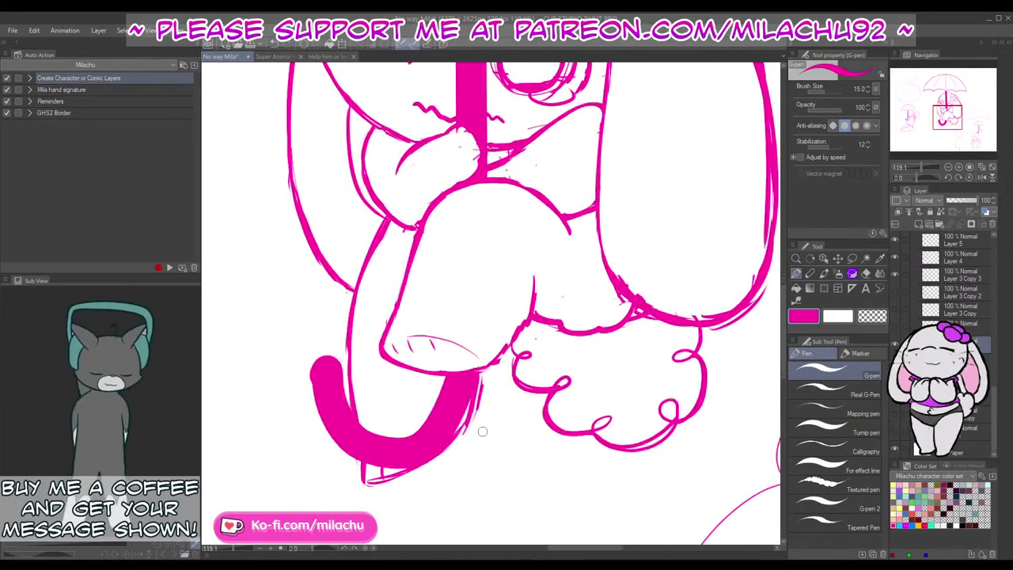
key("e")
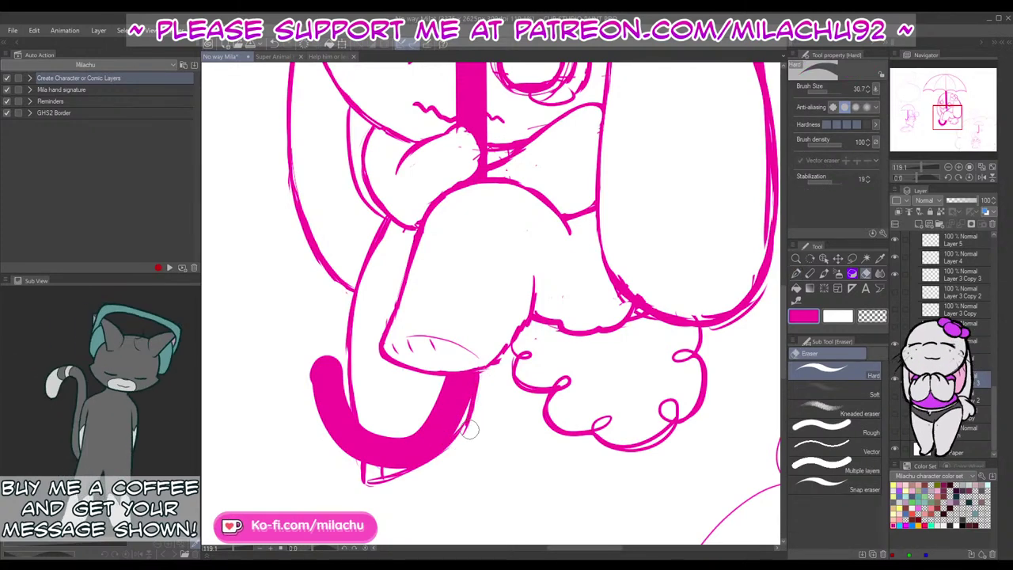
key("p")
key("e")
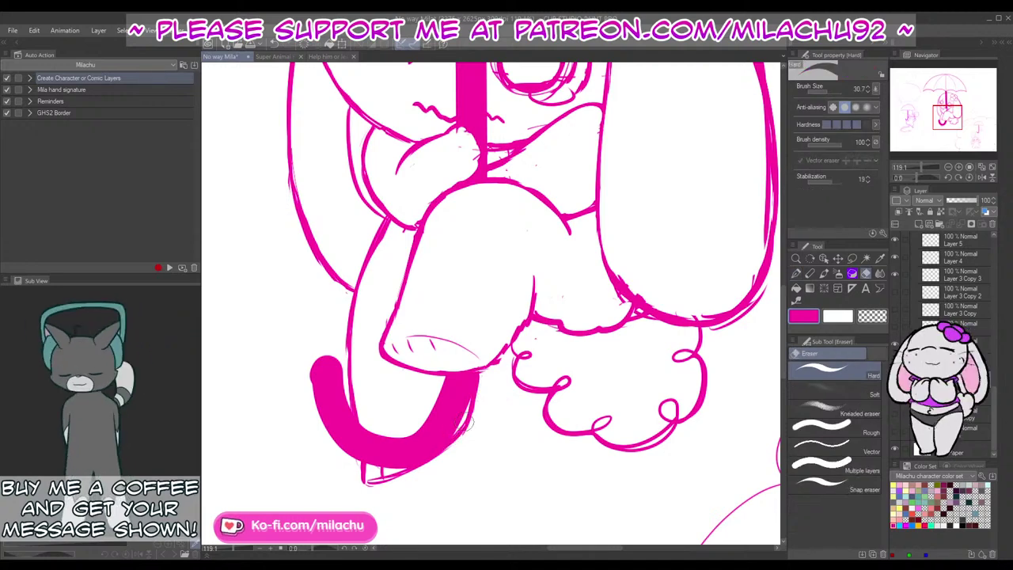
key("p")
key("e")
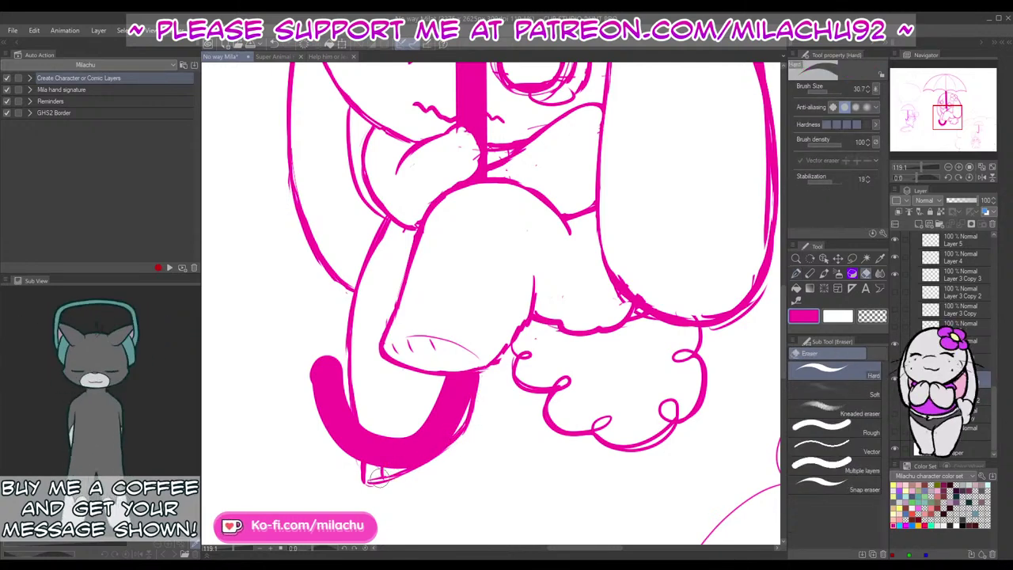
key("p")
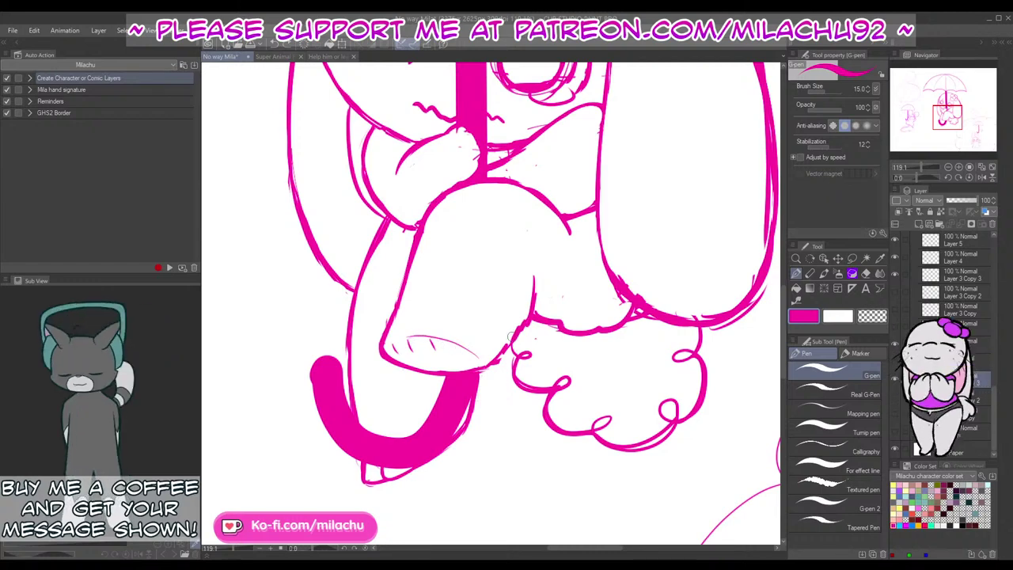
Step: Close and smooth the bunny's leg outline where the foot meets the fluffy tail
left_click_drag(600, 333, 507, 376)
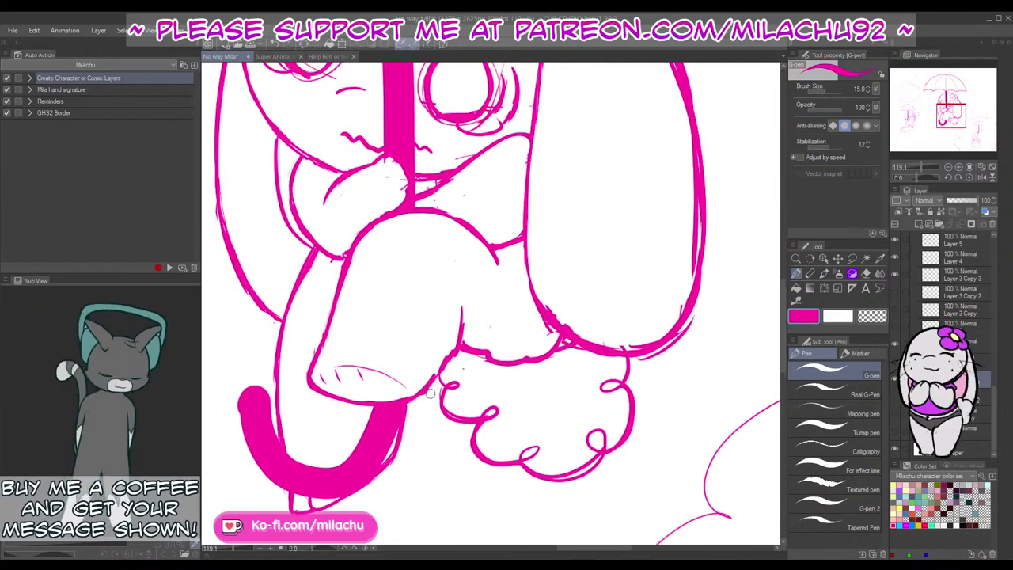
key("e")
key("p")
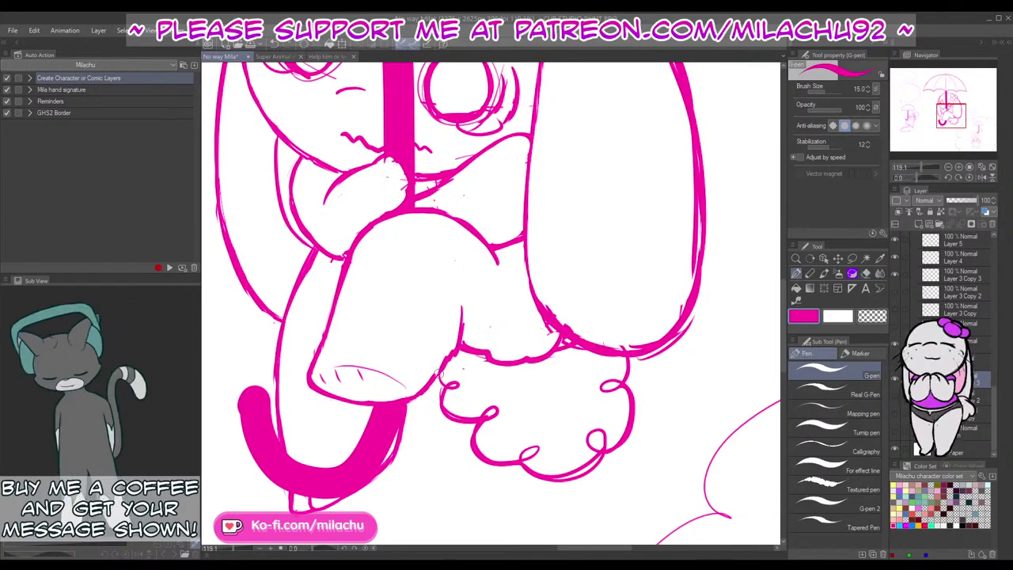
key("e")
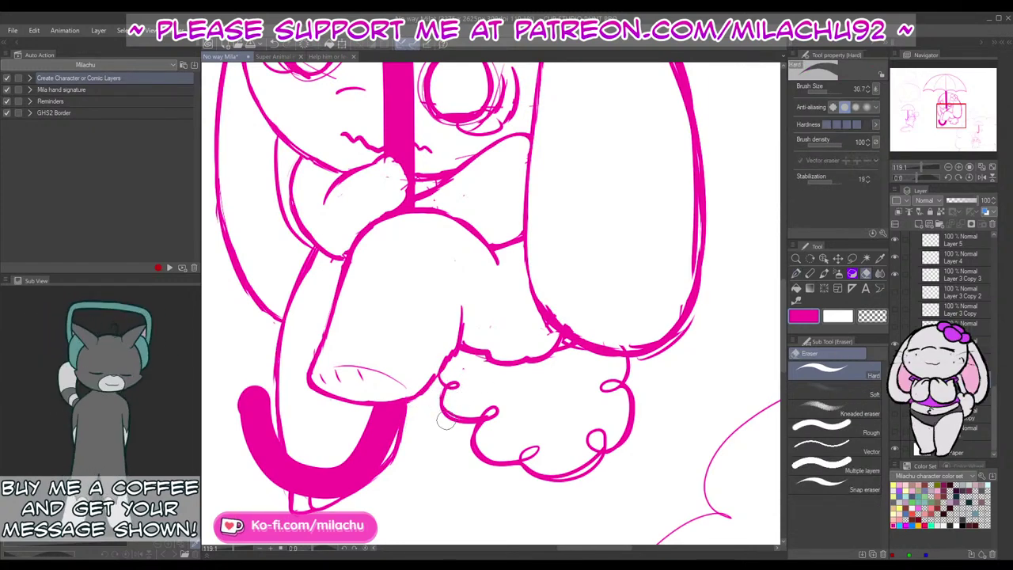
Step: Thin the curly outline of the bunny's fluffy tail with the Hard eraser
left_click_drag(448, 405, 469, 411)
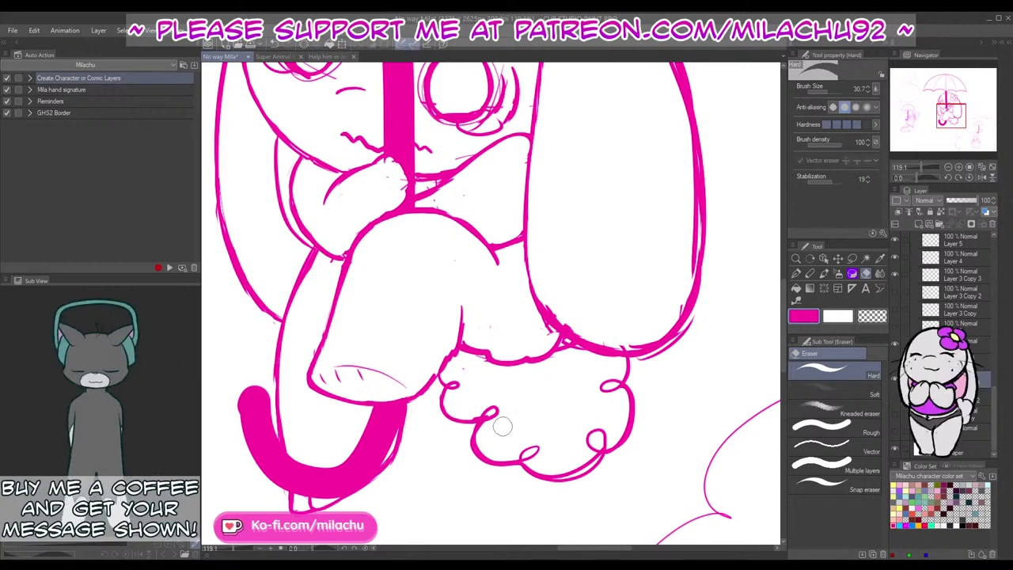
left_click_drag(647, 397, 618, 375)
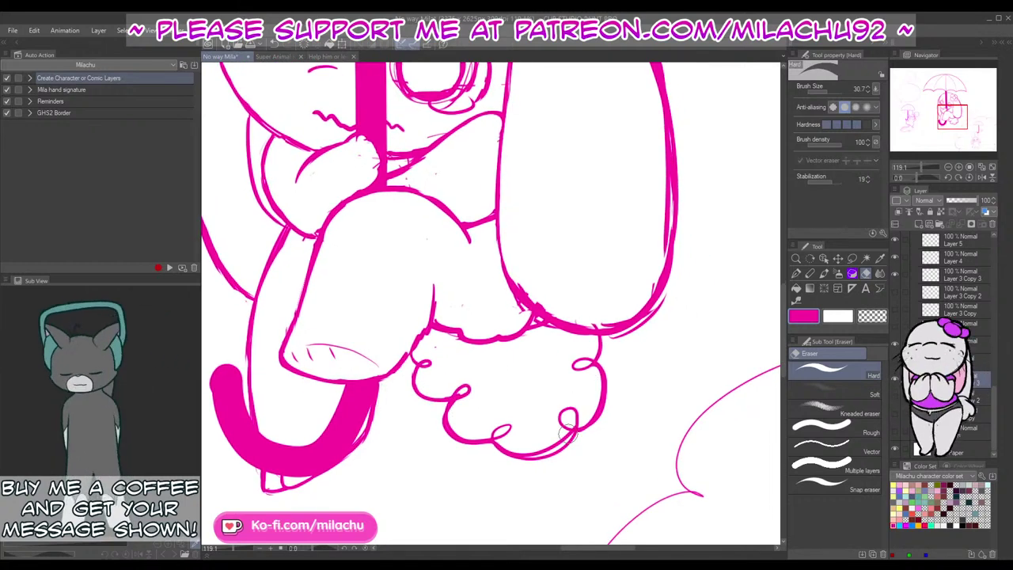
left_click_drag(567, 434, 517, 448)
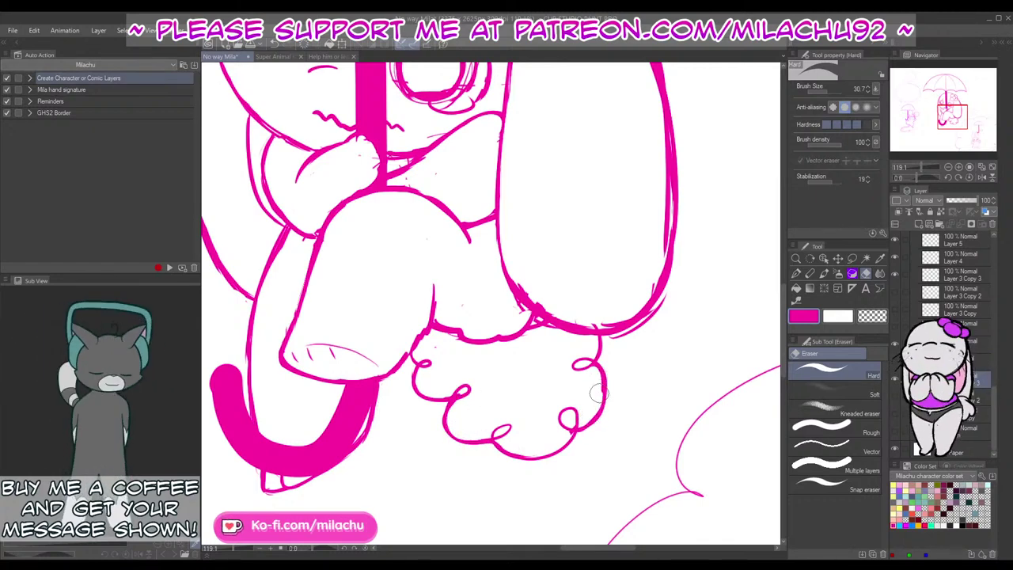
mouse_move(617, 341)
left_mouse_down()
mouse_move(667, 301)
mouse_move(602, 394)
left_mouse_up()
Step: Enlarge the Hard eraser to 56.9 and erase the doubled strokes along the bunny's long ear below the flower
left_click(828, 92)
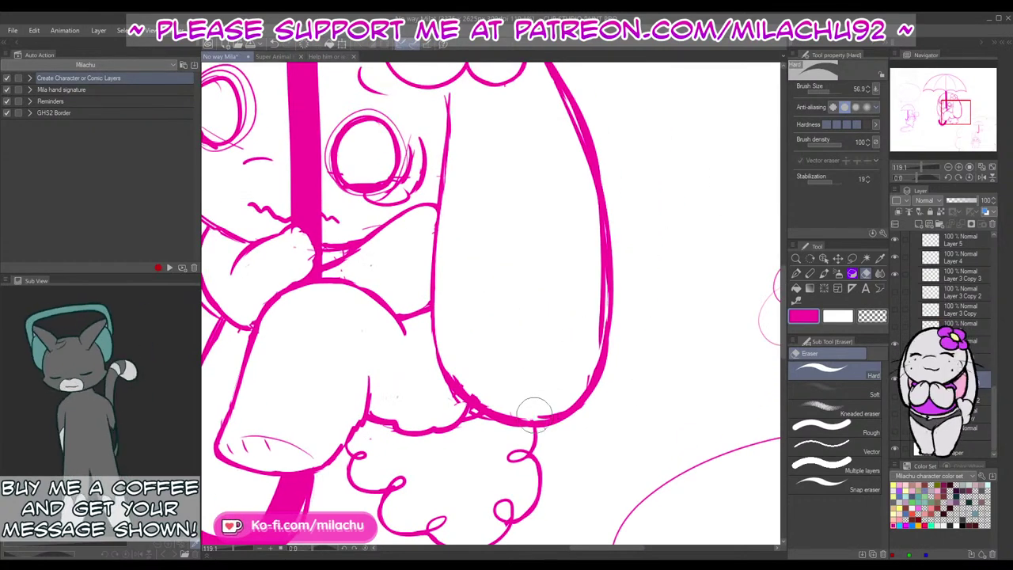
mouse_move(536, 417)
left_mouse_down()
mouse_move(565, 402)
mouse_move(588, 358)
mouse_move(589, 301)
left_mouse_up()
mouse_move(575, 388)
left_mouse_down()
mouse_move(602, 296)
mouse_move(590, 200)
mouse_move(577, 313)
left_mouse_up()
mouse_move(522, 168)
left_mouse_down()
mouse_move(538, 192)
mouse_move(562, 340)
left_mouse_up()
mouse_move(553, 227)
left_mouse_down()
mouse_move(569, 251)
mouse_move(574, 357)
left_mouse_up()
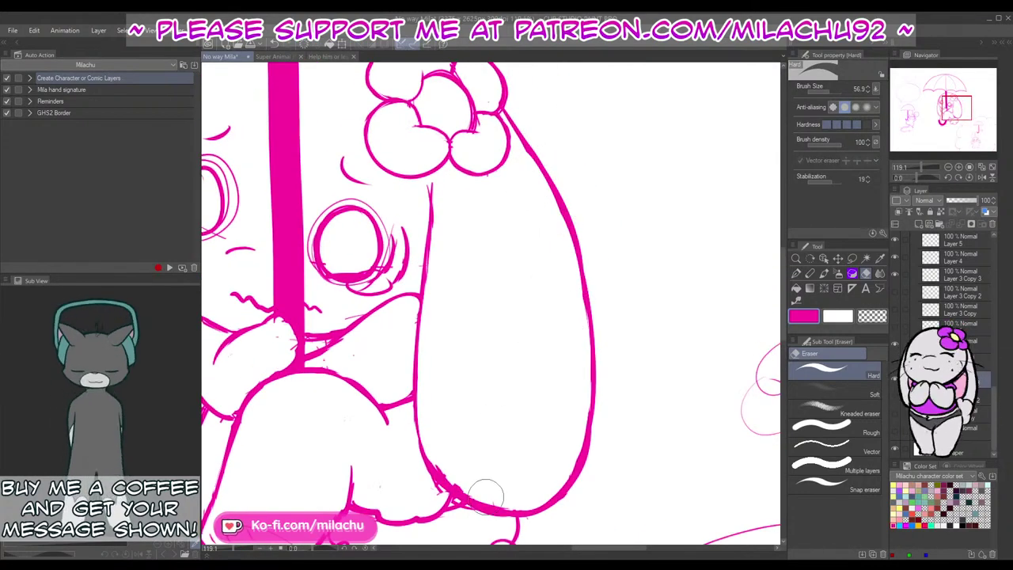
left_click_drag(486, 494, 427, 462)
Step: Clean up the rough strokes around the bunny's eye nearest the flower, using the G-pen and Hard eraser
key("p")
mouse_move(460, 350)
left_mouse_down()
mouse_move(498, 385)
mouse_move(623, 419)
mouse_move(578, 396)
mouse_move(605, 383)
left_mouse_up()
key("e")
left_click_drag(410, 245, 398, 255)
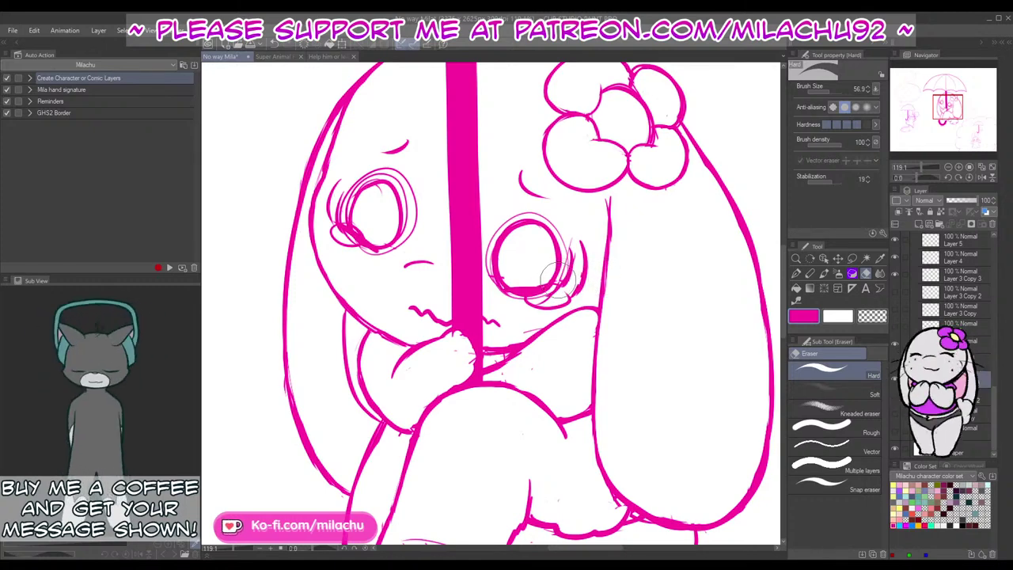
key("p")
key("e")
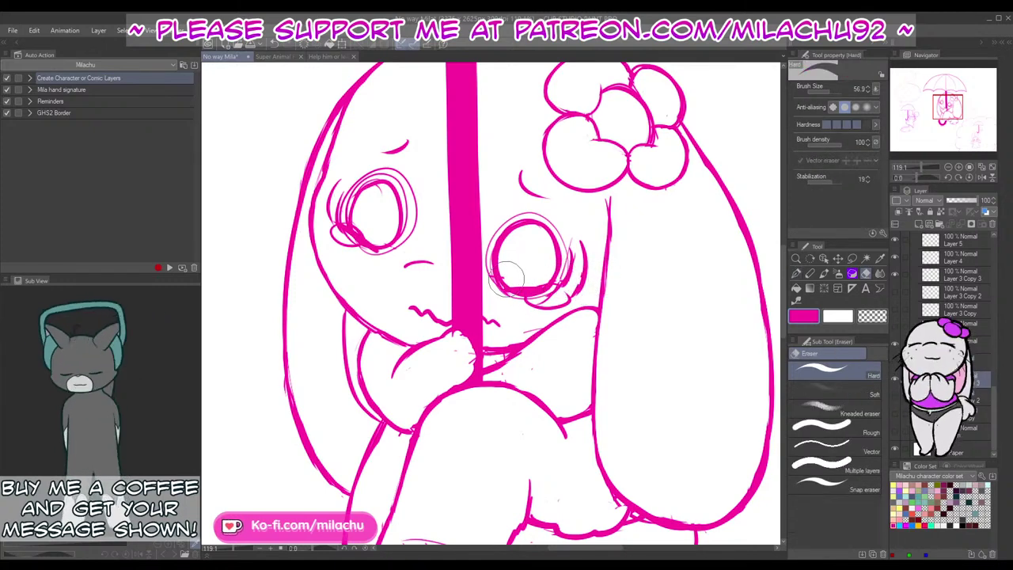
left_click_drag(663, 253, 663, 306)
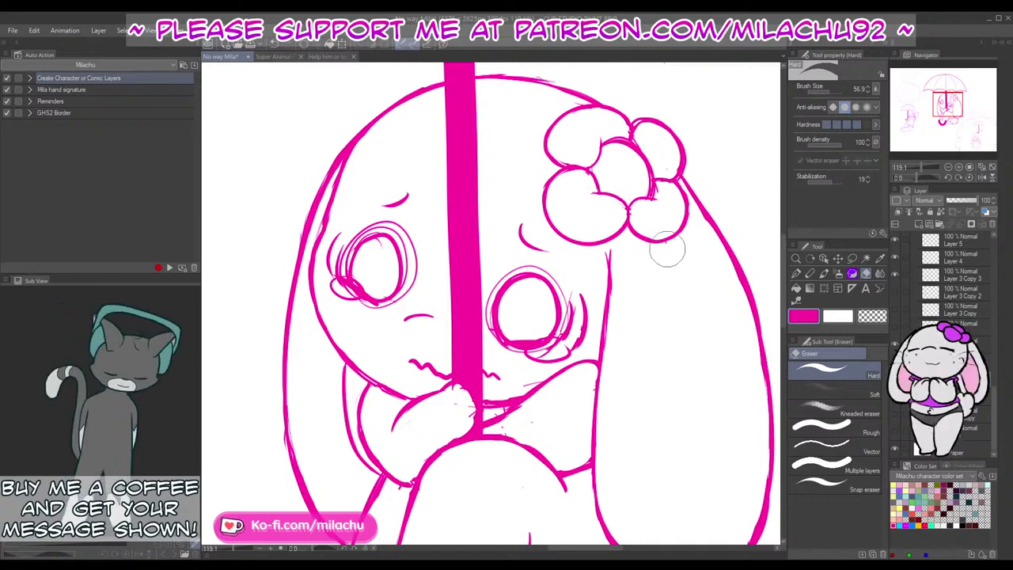
Step: Change the G-pen colour to bright magenta-purple and select the mouse's layer, Layer 3 Copy 3, keeping it visible
left_click(917, 166)
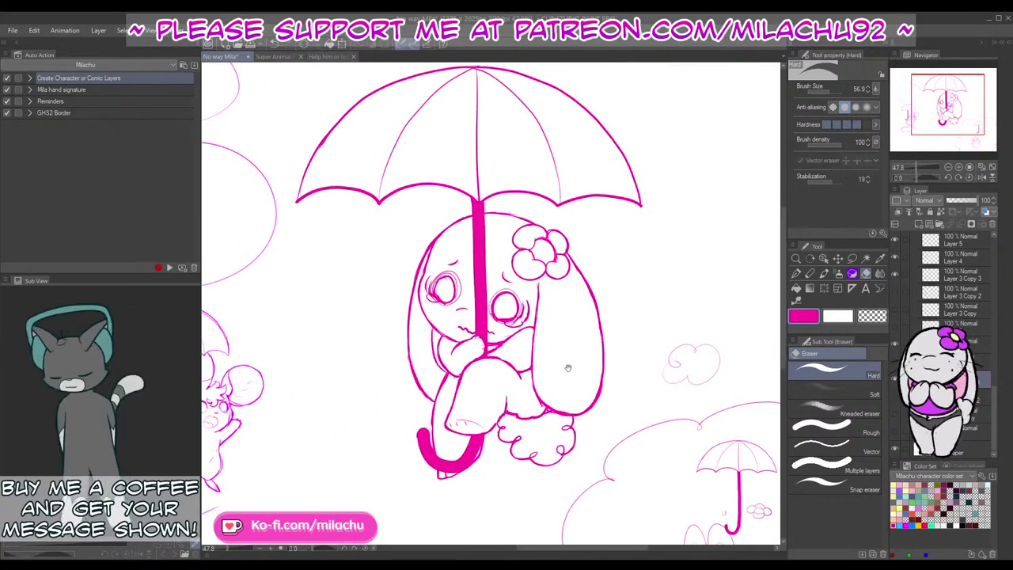
mouse_move(639, 392)
left_mouse_down()
mouse_move(671, 366)
mouse_move(613, 345)
left_mouse_up()
key("p")
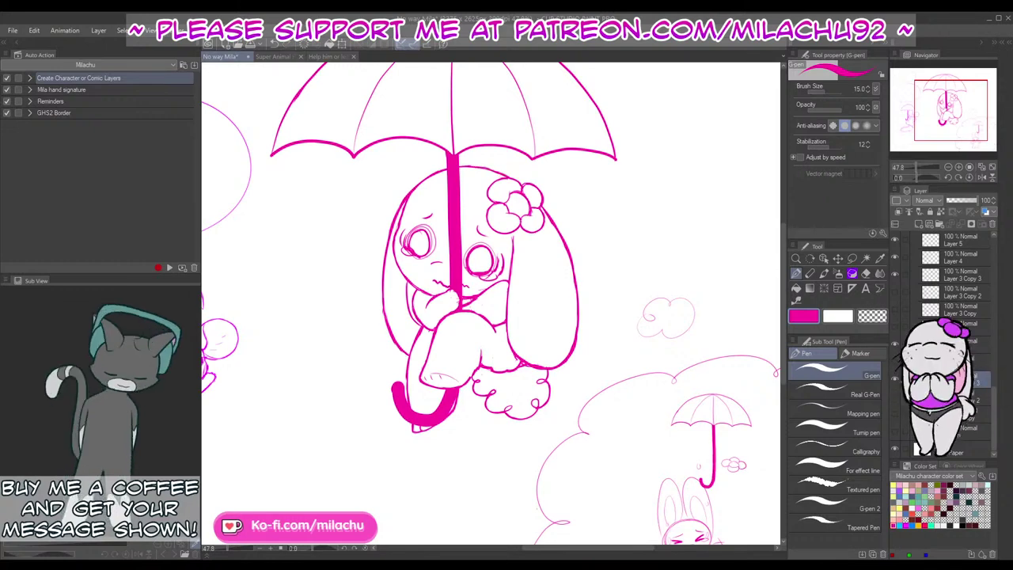
left_click_drag(482, 342, 612, 371)
left_click(906, 525)
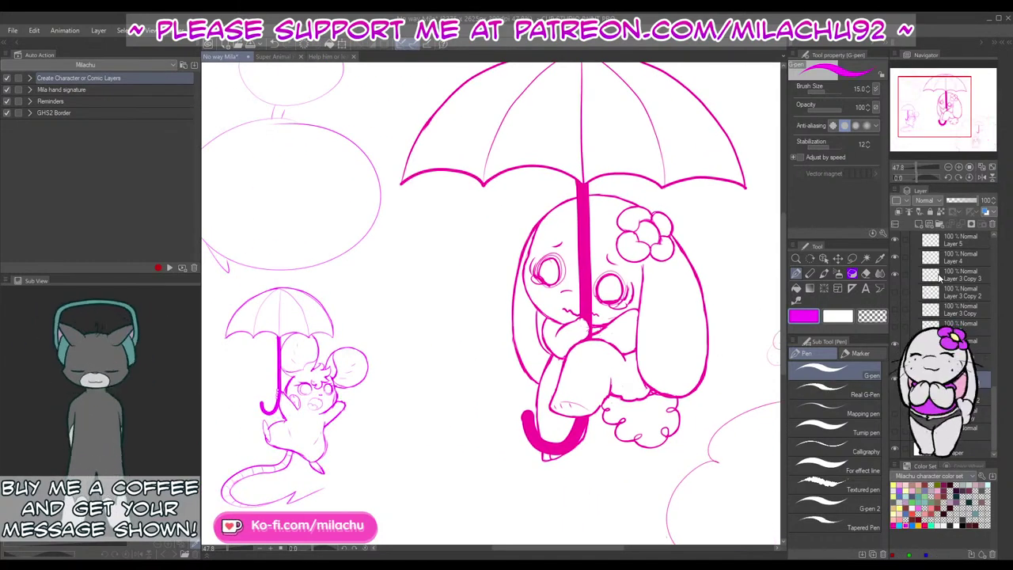
left_click(895, 275)
left_click(953, 276)
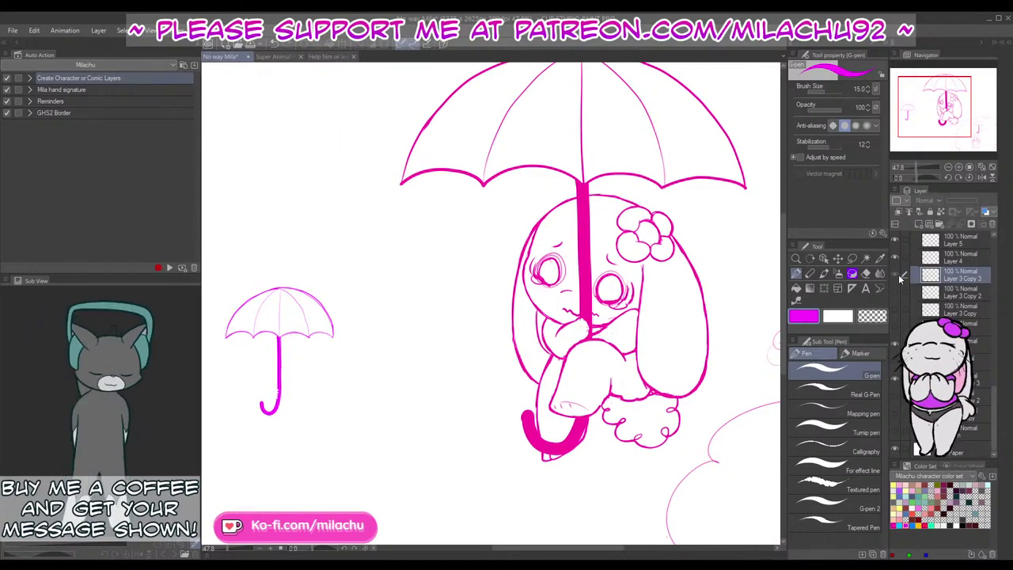
left_click(896, 275)
Step: Set the Hard eraser to 16.5 and clean up the lines of the mouse's arm holding the umbrella, using the G-pen for corrections
left_click_drag(931, 108, 913, 114)
left_click_drag(917, 167, 926, 167)
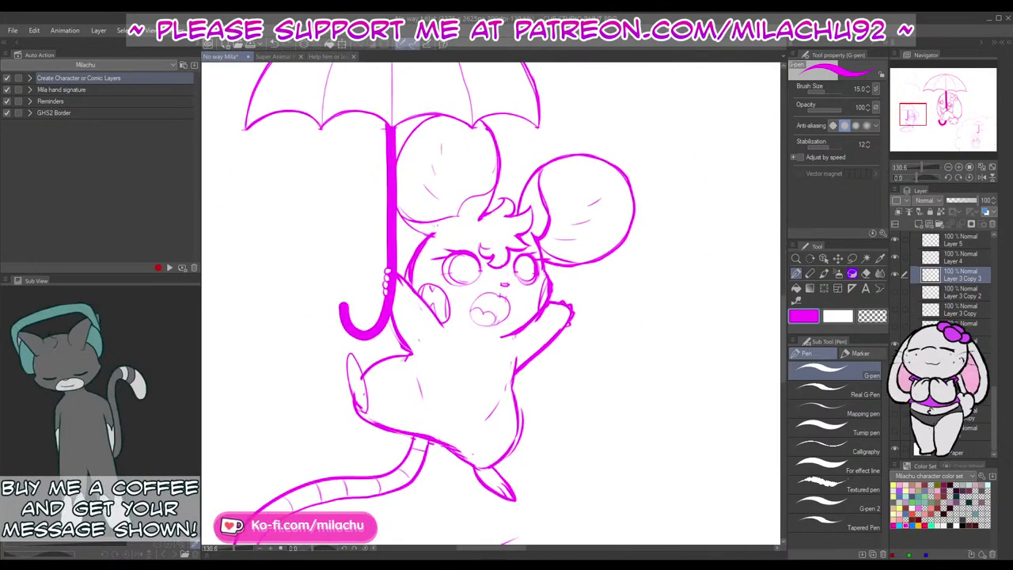
key("e")
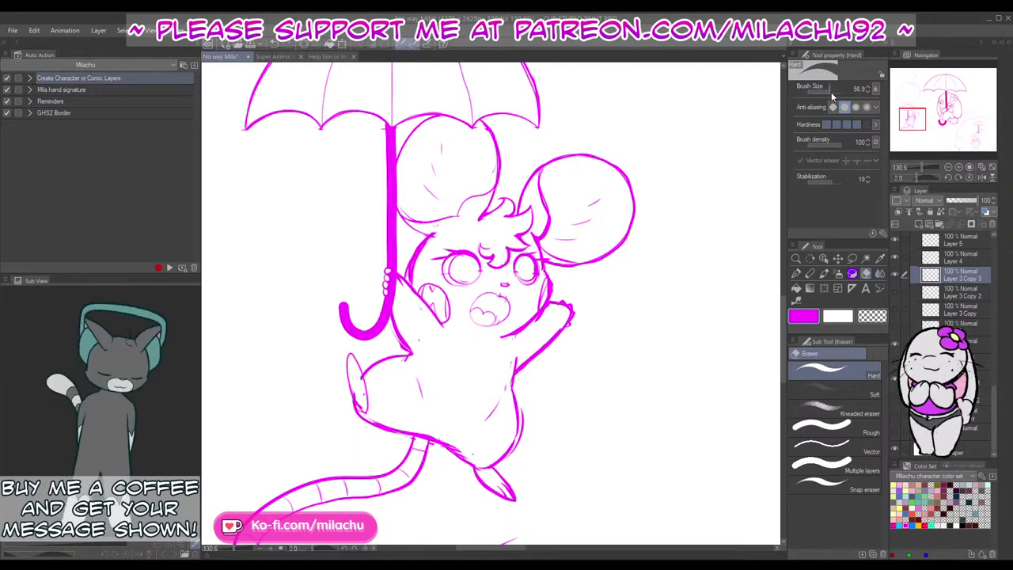
left_click(827, 92)
left_click_drag(918, 167, 925, 167)
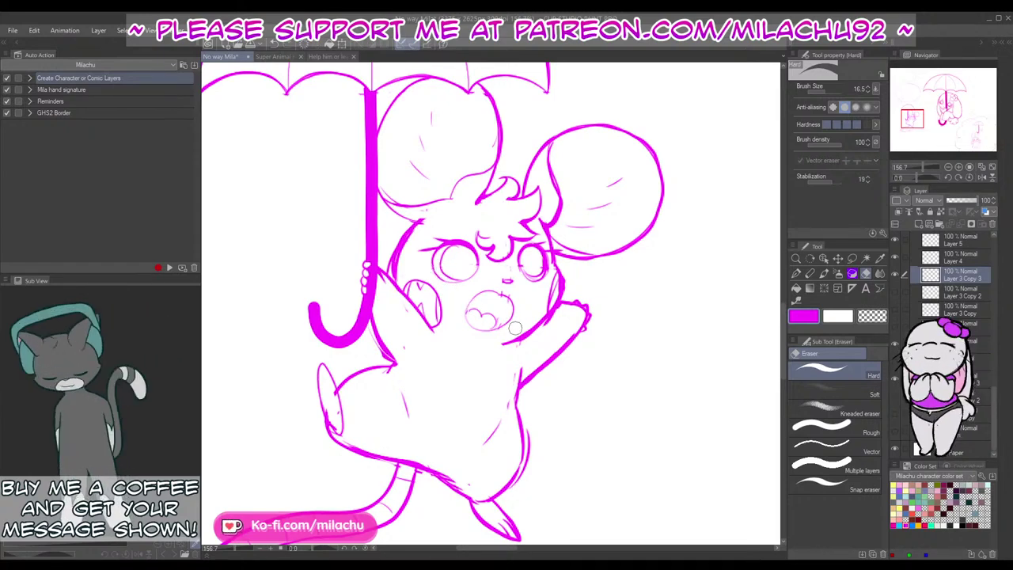
key("p")
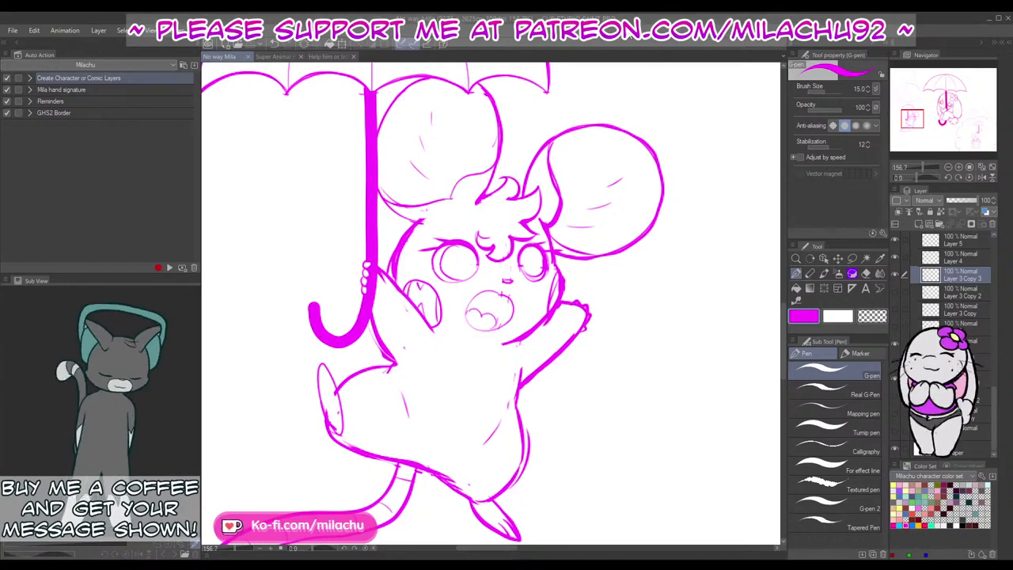
key("e")
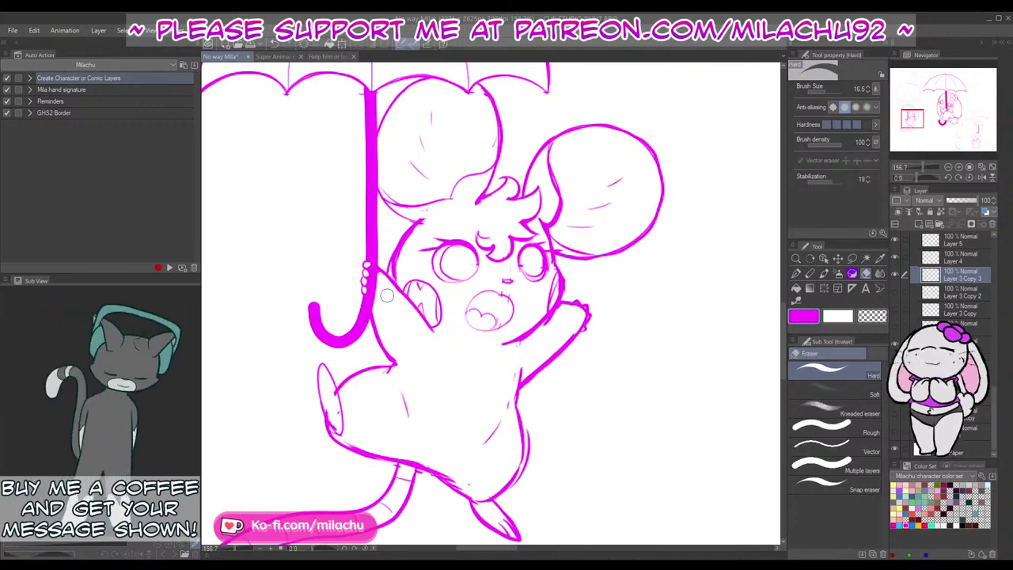
key("p")
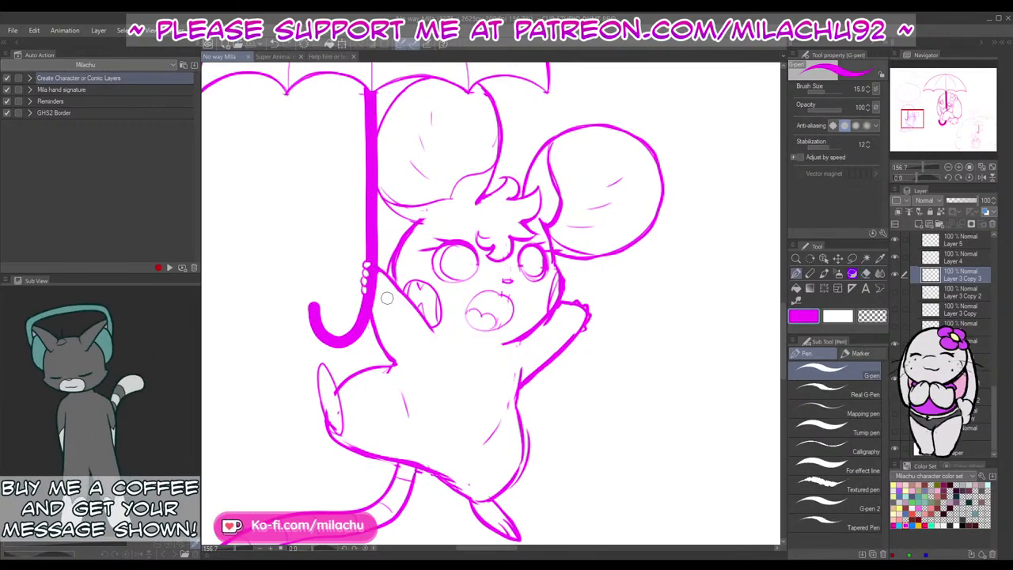
key("e")
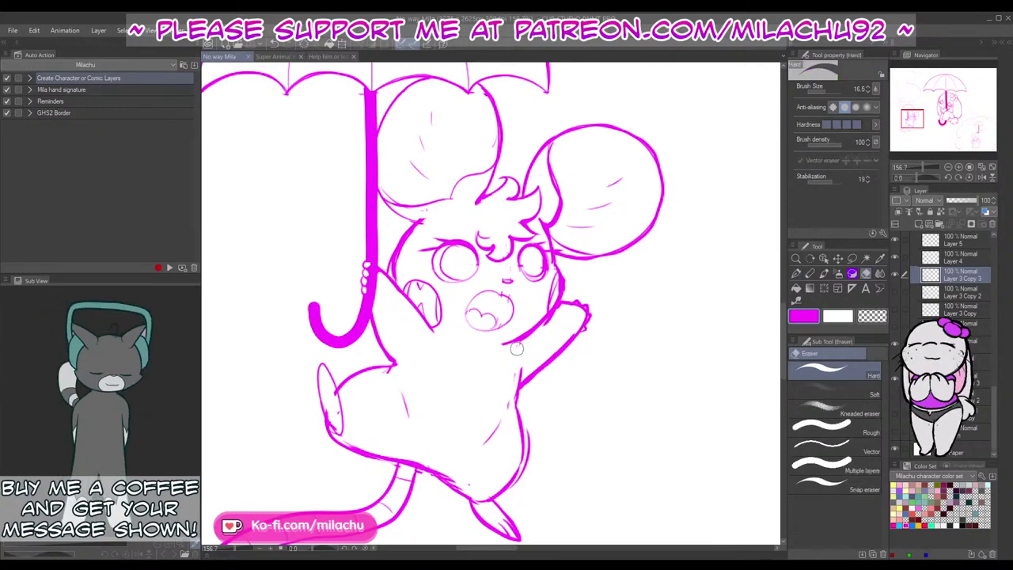
Step: Enlarge the Hard eraser to 35.8 and refine the mouse's chin line and open mouth with the eraser and G-pen
left_click(836, 94)
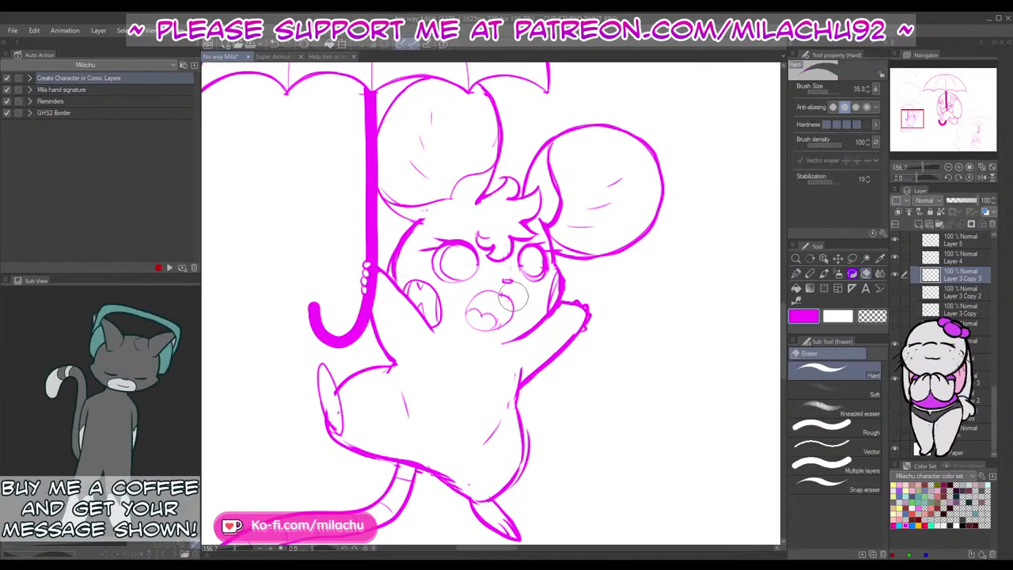
key("p")
left_click_drag(490, 319, 478, 315)
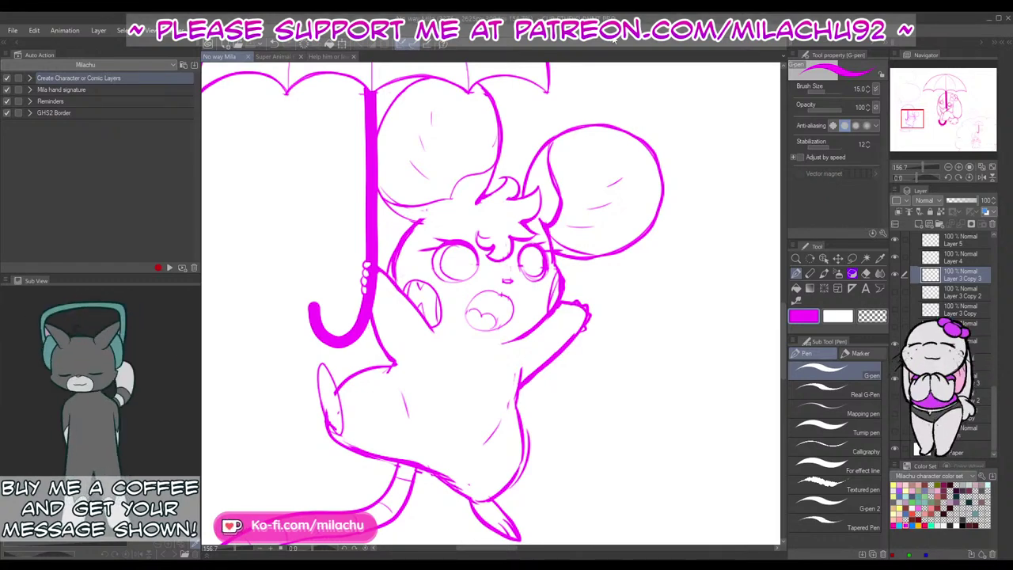
Step: Break up the fold line on the mouse's belly and erase the short stroke on its raised thigh
key("e")
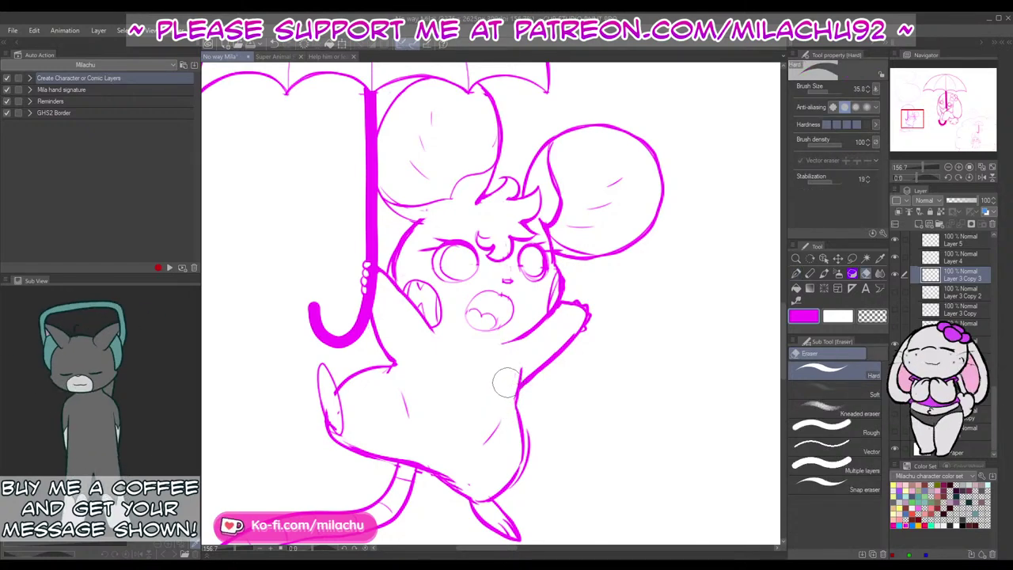
key("p")
key("e")
mouse_move(500, 425)
left_mouse_down()
mouse_move(476, 450)
mouse_move(499, 426)
left_mouse_up()
key("p")
key("e")
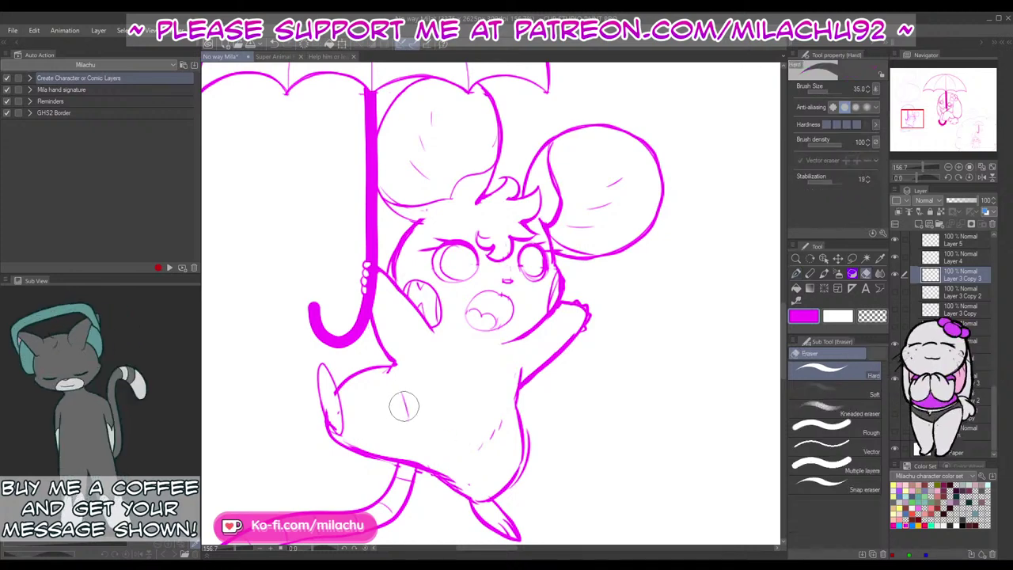
mouse_move(403, 396)
left_mouse_down()
mouse_move(408, 415)
mouse_move(405, 390)
mouse_move(409, 402)
left_mouse_up()
key("p")
left_click_drag(411, 408, 412, 417)
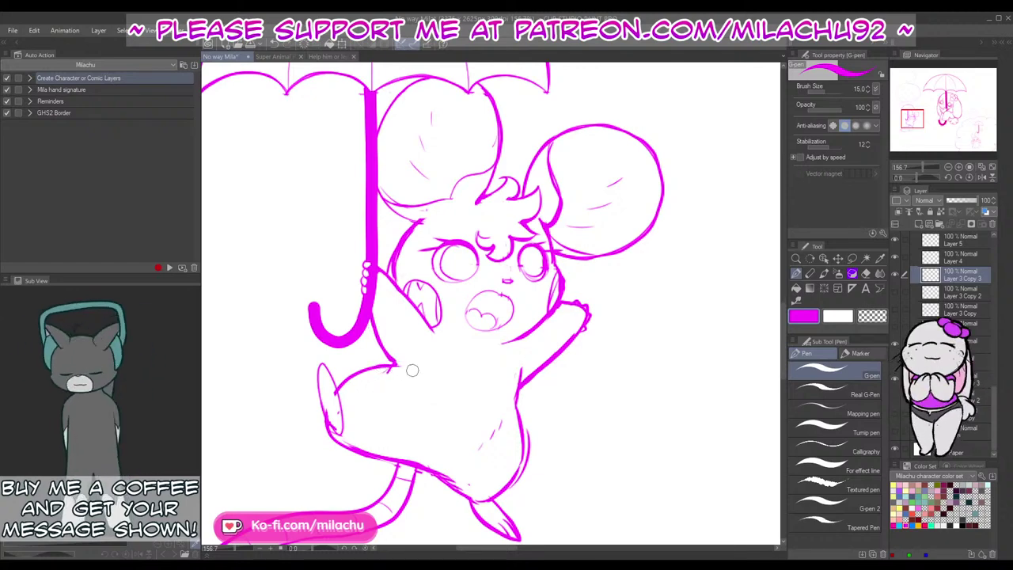
Step: Tidy the upper line of the mouse's raised leg and redraw the outline of its foot with the G-pen
key("e")
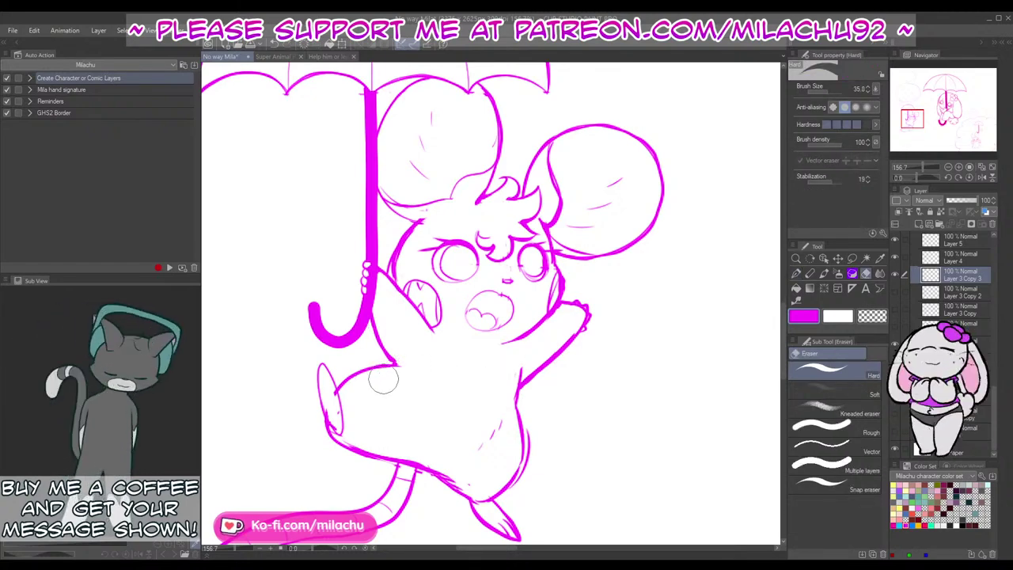
key("p")
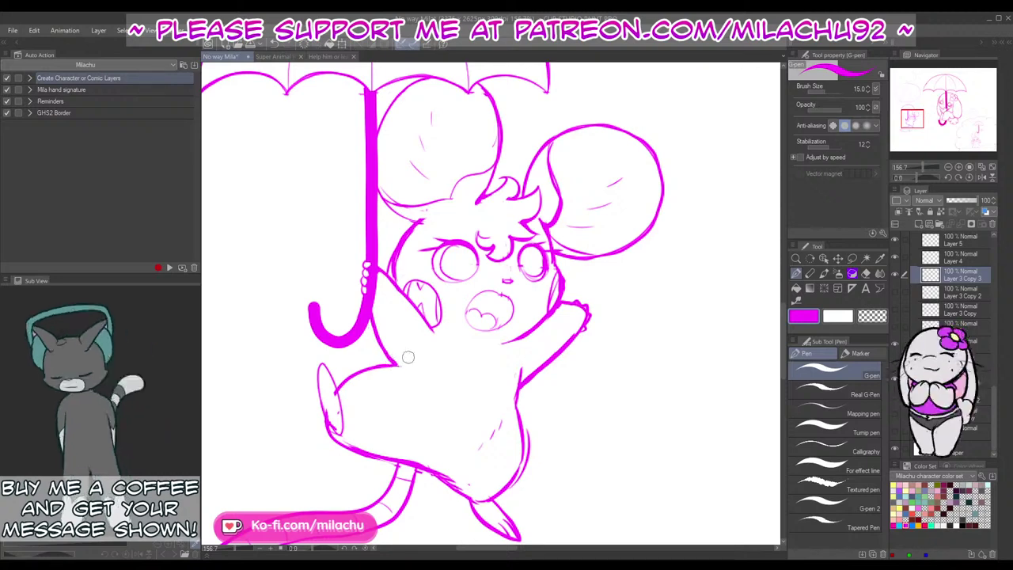
mouse_move(333, 430)
left_mouse_down()
mouse_move(339, 391)
mouse_move(319, 363)
mouse_move(325, 380)
left_mouse_up()
key("ctrl+z")
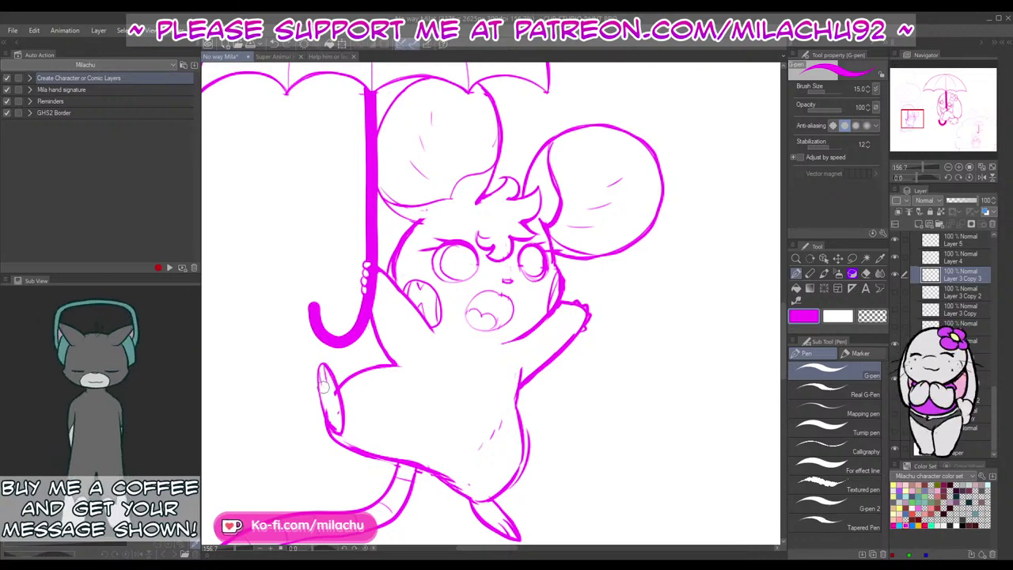
key("e")
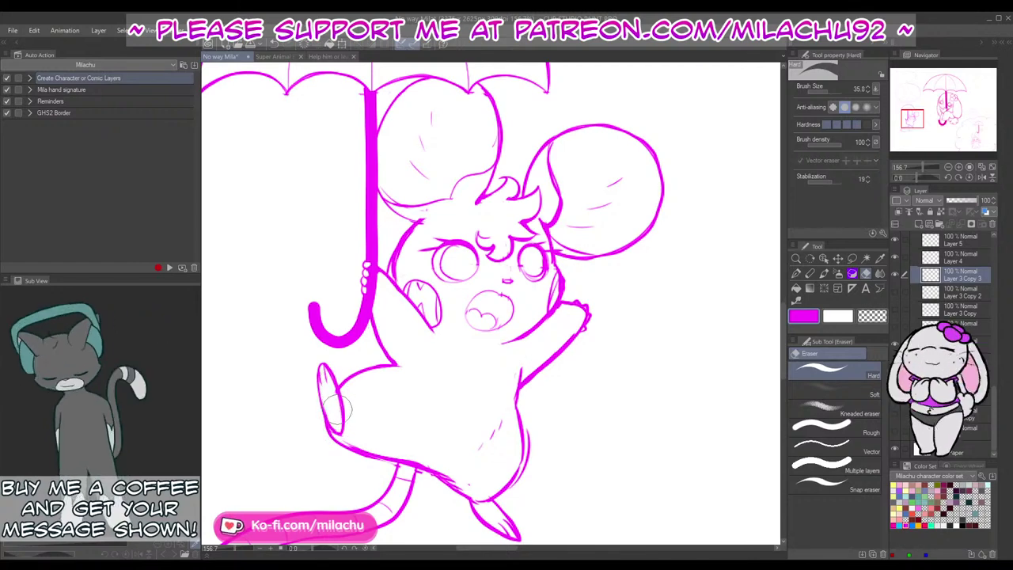
Step: Clean up the doubled outline along the mouse's hip and lower belly down to its hanging foot
key("p")
left_click_drag(559, 428, 546, 348)
key("e")
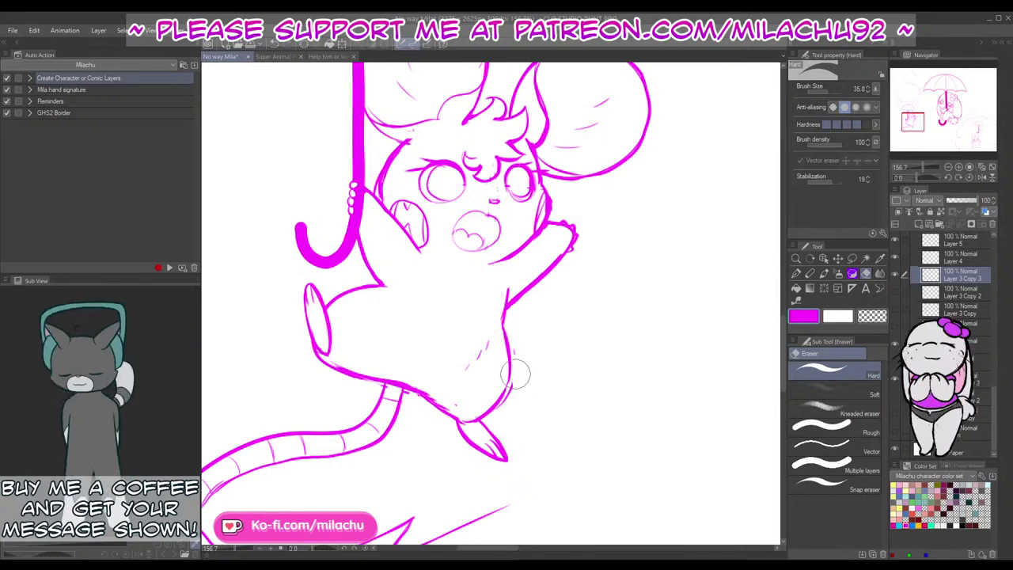
key("p")
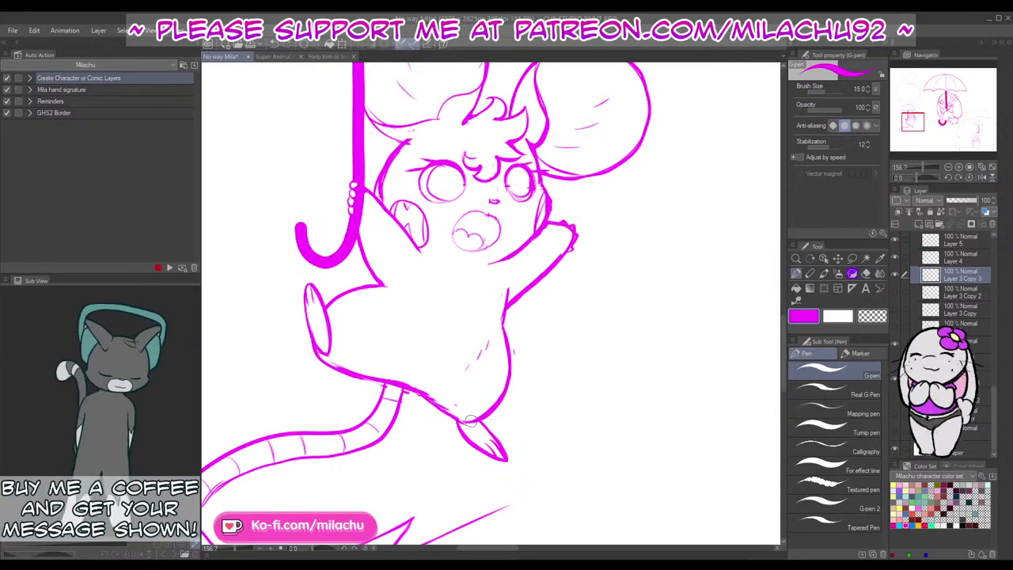
Step: Smooth the outline along the mouse's underside and around the tail base, alternating the Hard eraser and G-pen
key("e")
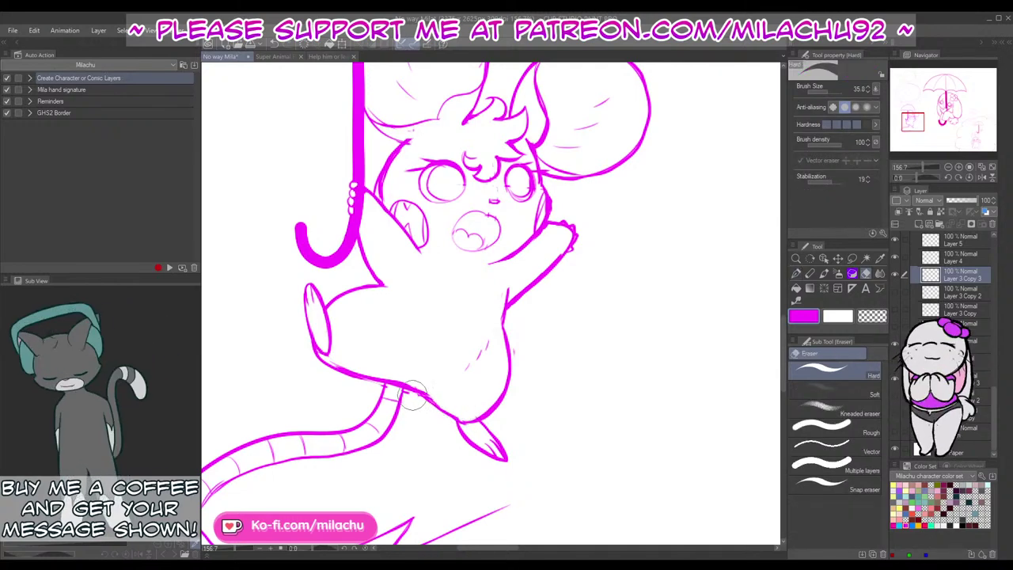
key("p")
key("e")
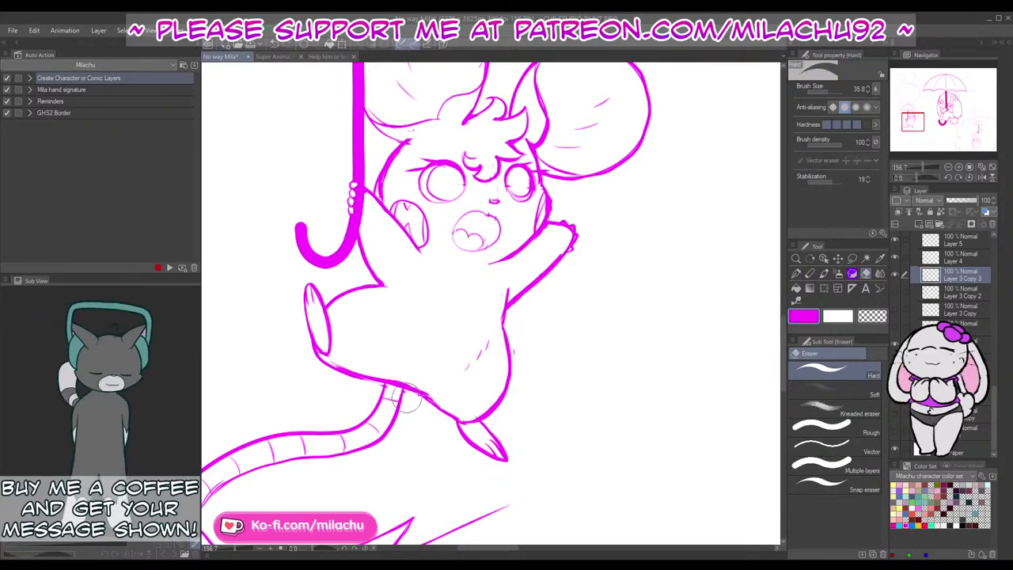
key("p")
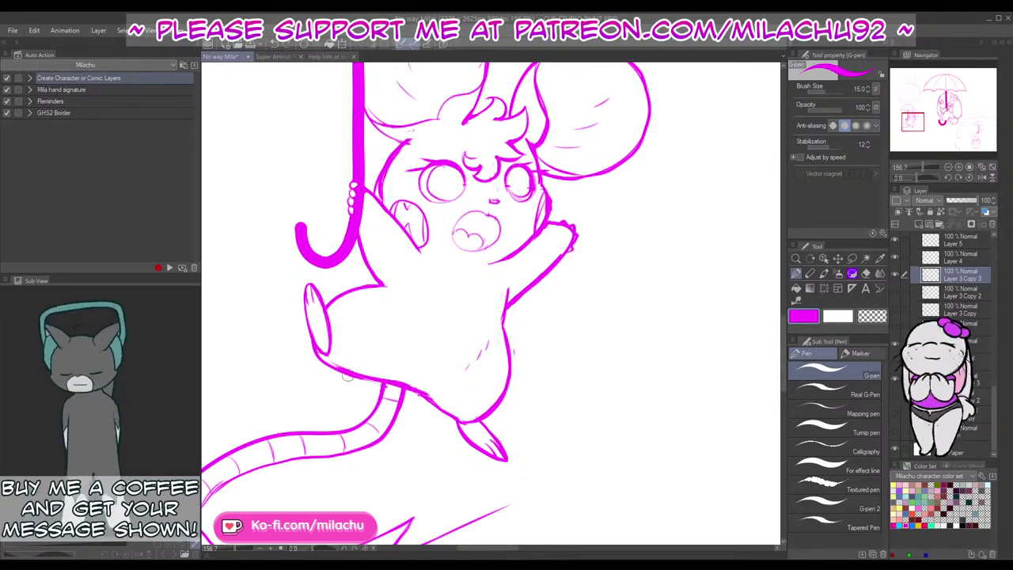
key("e")
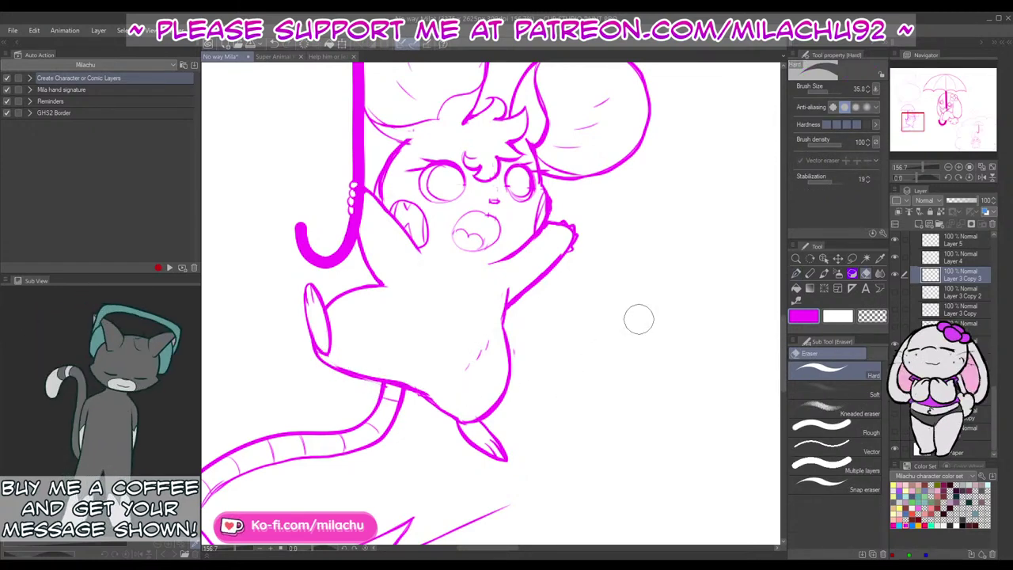
Step: Thicken the base line of the mouse's ear beside the umbrella and the inner edge of its other ear with the G-pen
key("p")
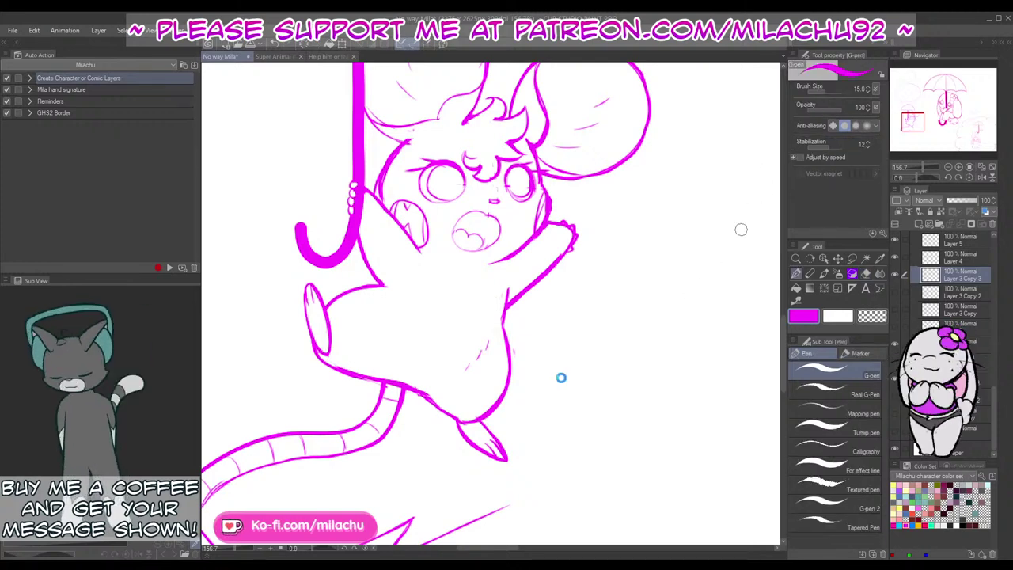
left_click_drag(594, 285, 569, 383)
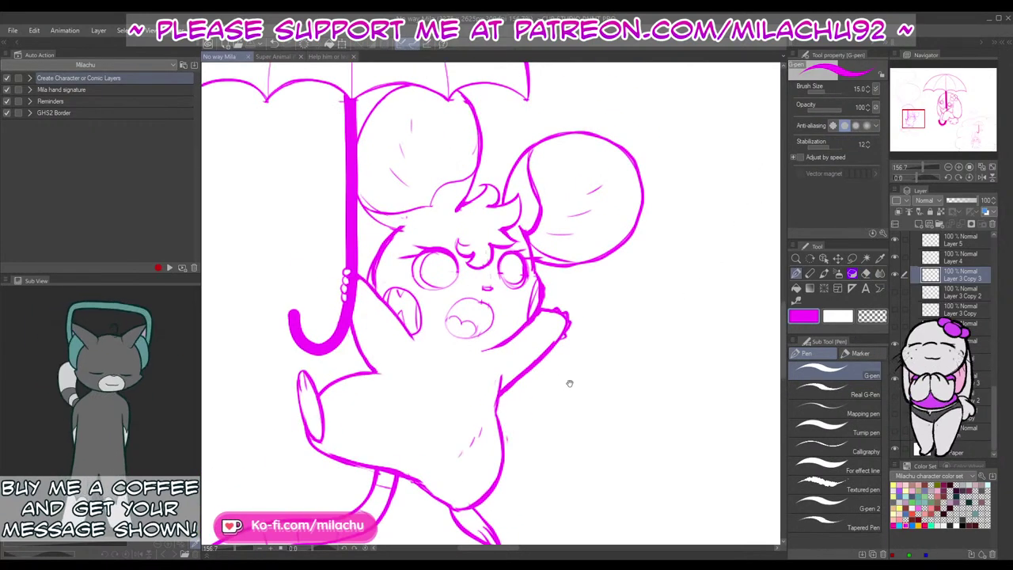
left_click_drag(360, 204, 398, 228)
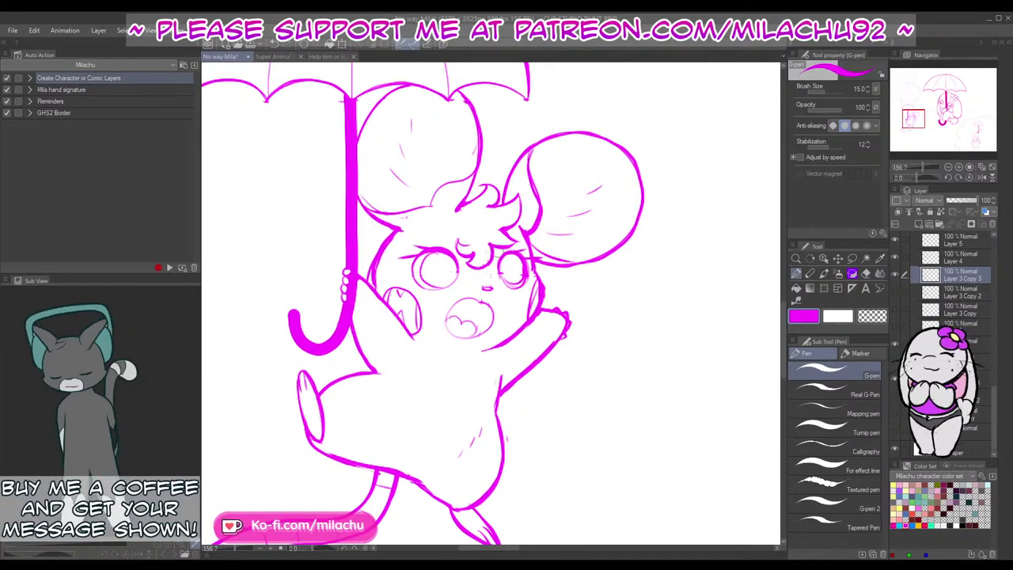
left_click_drag(535, 176, 537, 239)
Step: Clean the mouse's umbrella canopy outline on Layer 4 with the Hard eraser at 22.5 and re-ink its outer curves with the G-pen
key("e")
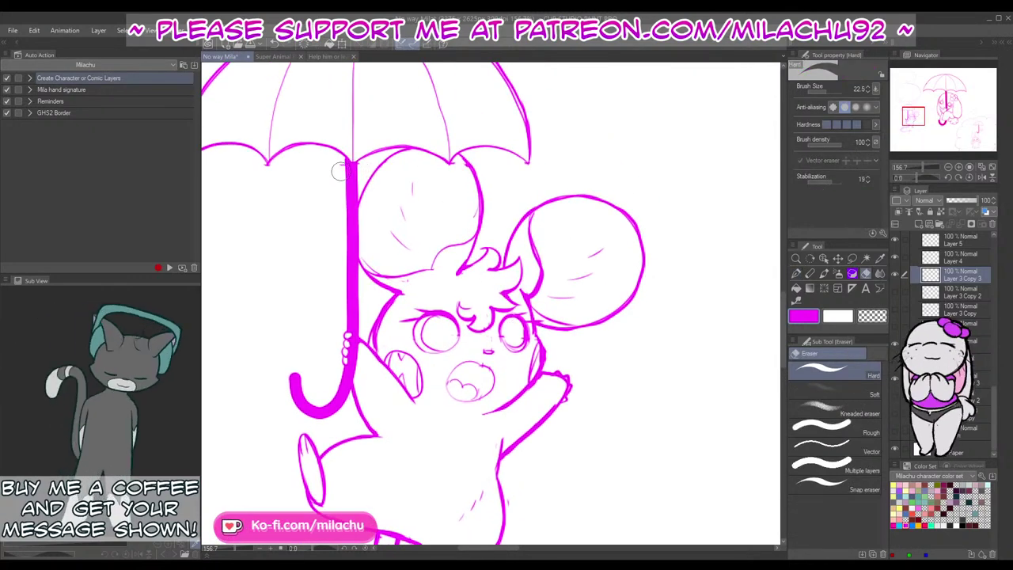
left_click(954, 260)
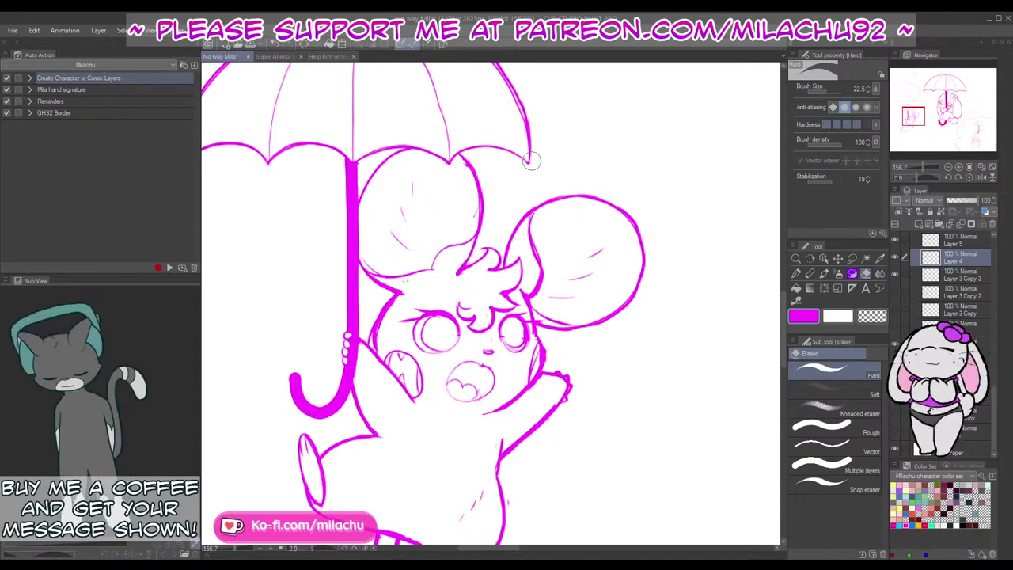
key("p")
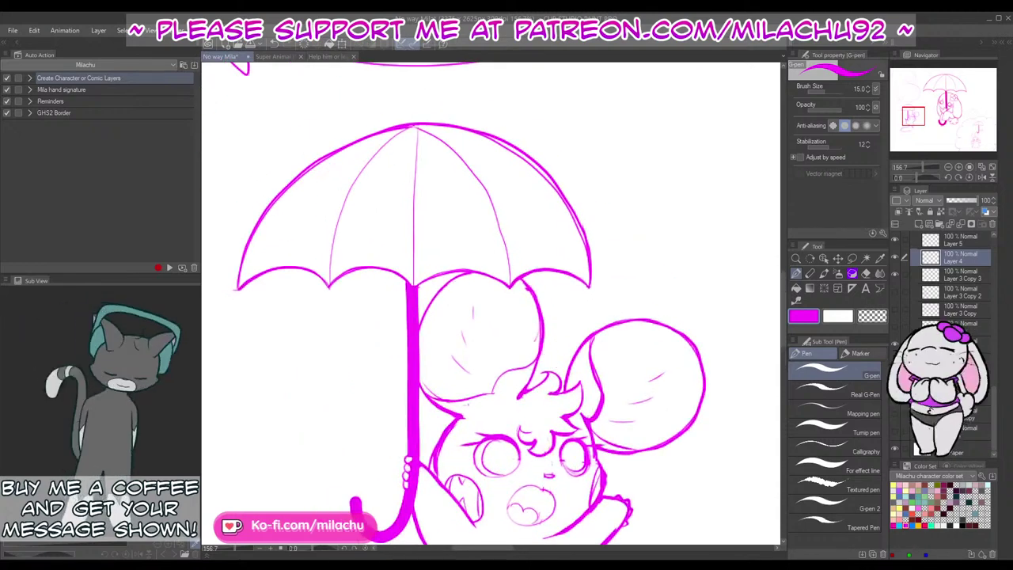
key("e")
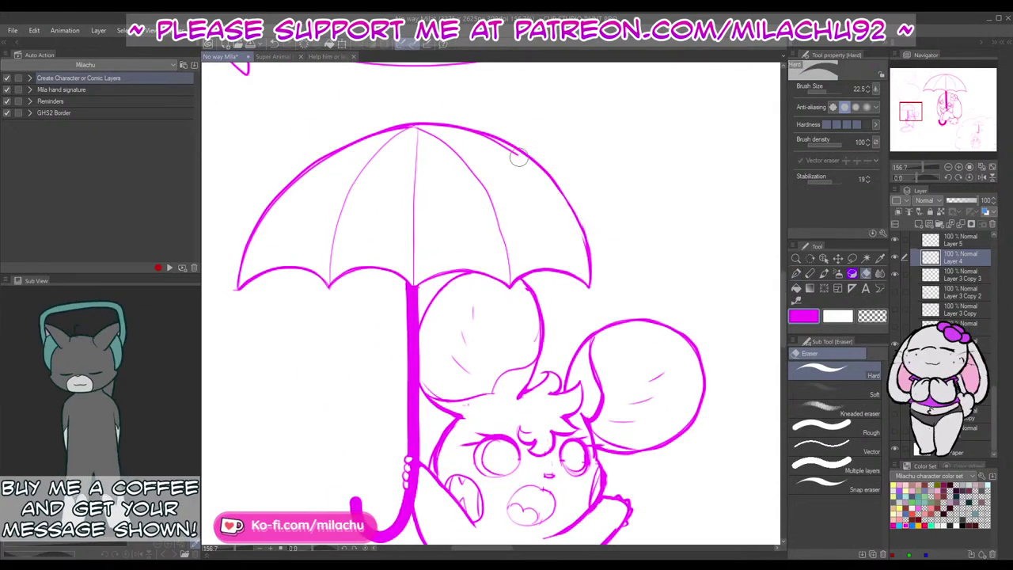
key("p")
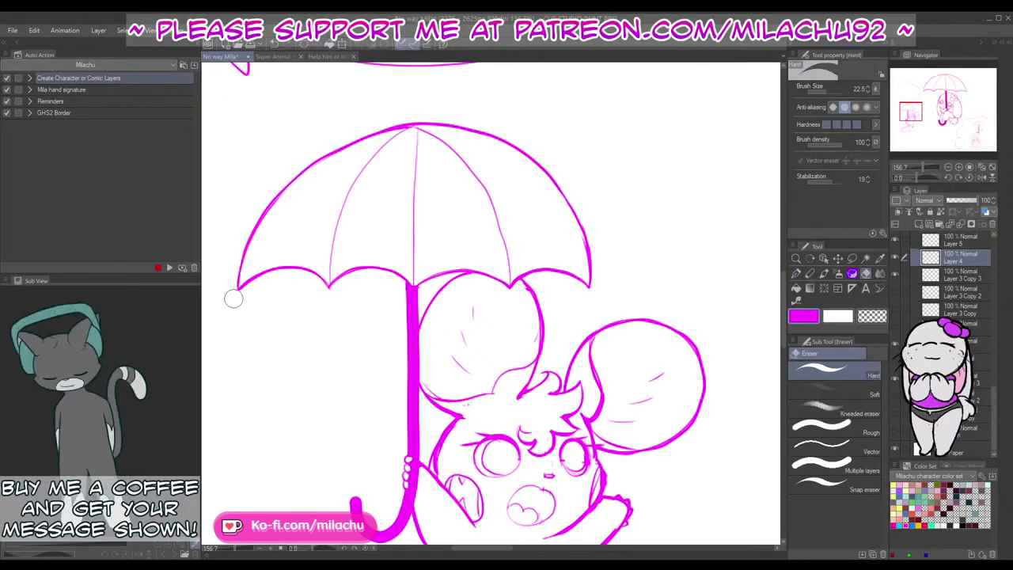
mouse_move(236, 288)
left_mouse_down()
mouse_move(250, 242)
mouse_move(325, 166)
mouse_move(380, 131)
left_mouse_up()
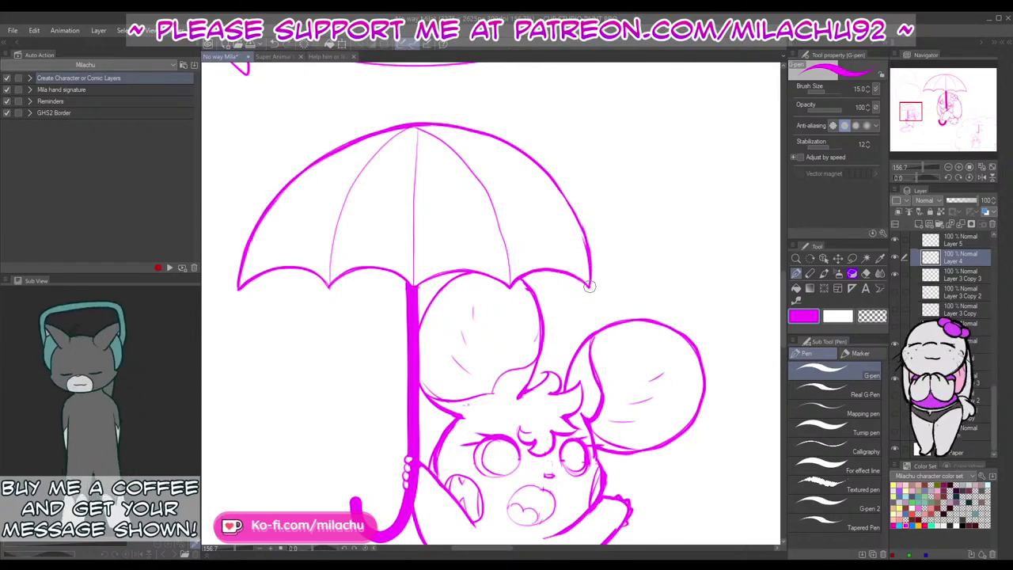
mouse_move(582, 234)
left_mouse_down()
mouse_move(554, 180)
mouse_move(510, 144)
mouse_move(423, 126)
left_mouse_up()
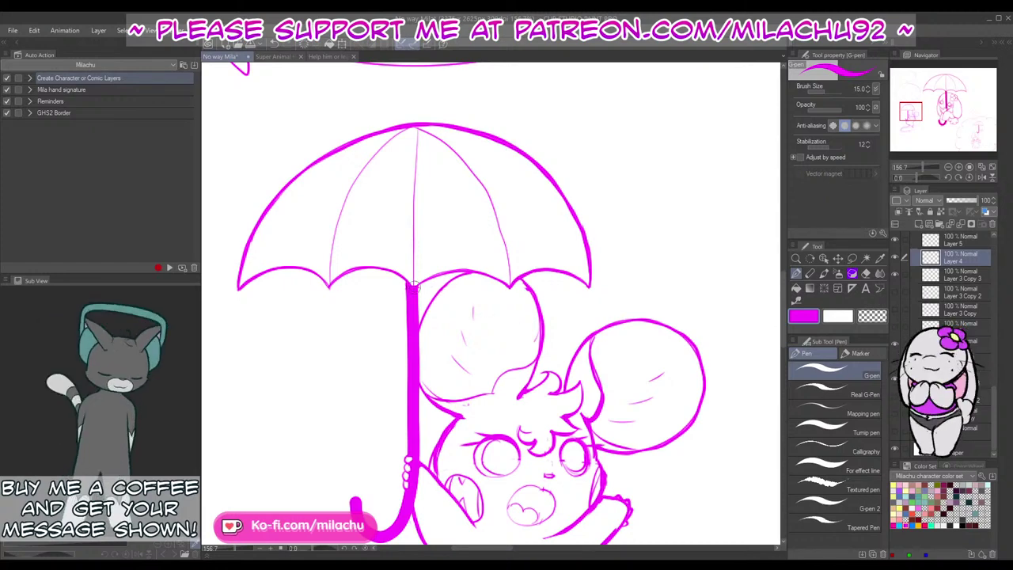
left_click_drag(642, 448, 590, 305)
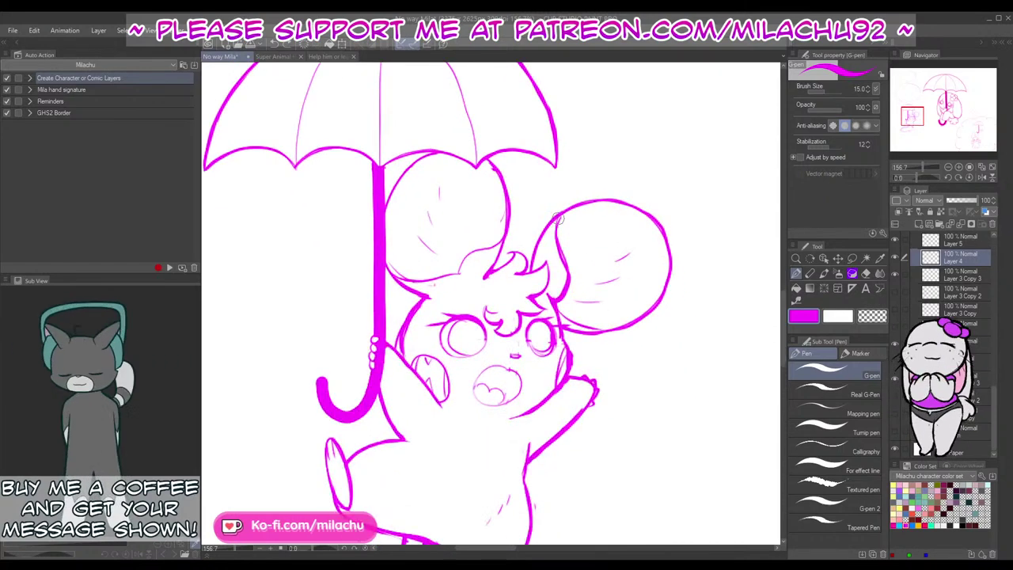
left_click_drag(635, 411, 677, 523)
left_click_drag(630, 486, 602, 271)
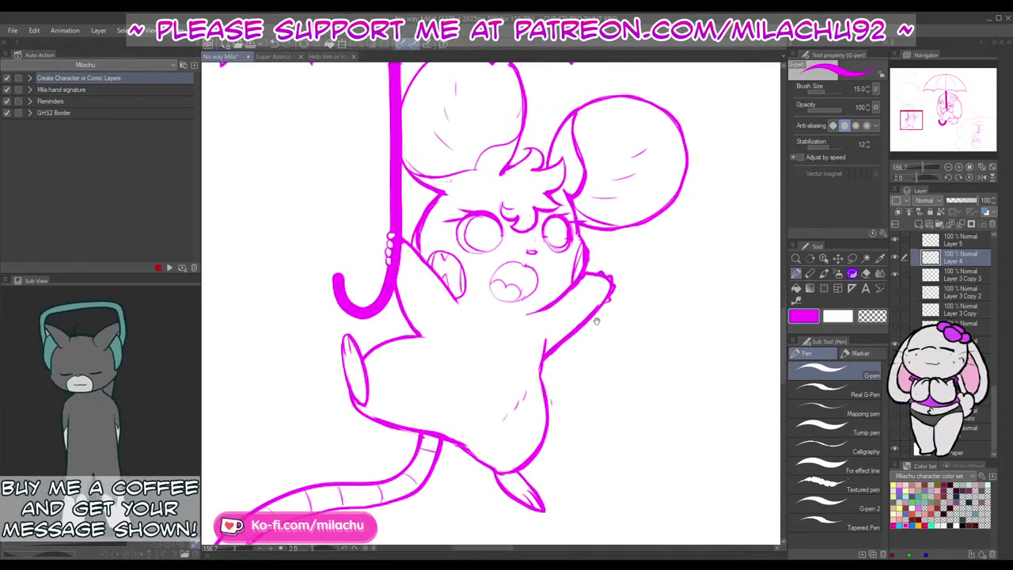
left_click_drag(541, 179, 576, 411)
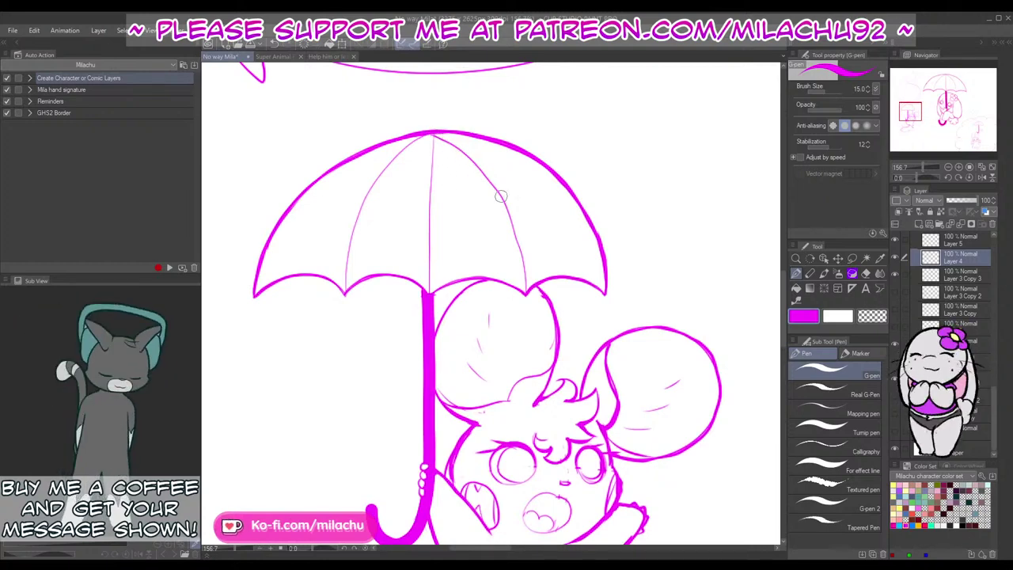
Step: Make Layer 3 Copy 3 active and toggle its visibility to check which of the mouse's lines it holds
left_click_drag(634, 499, 616, 300)
left_click_drag(623, 418, 656, 252)
left_click_drag(640, 344, 626, 398)
key("e")
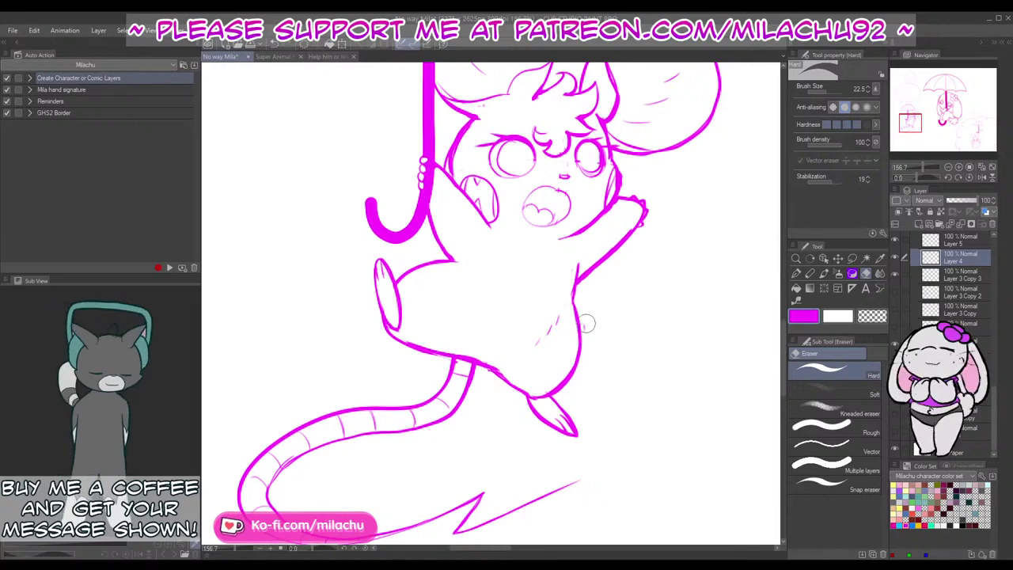
left_click(959, 243)
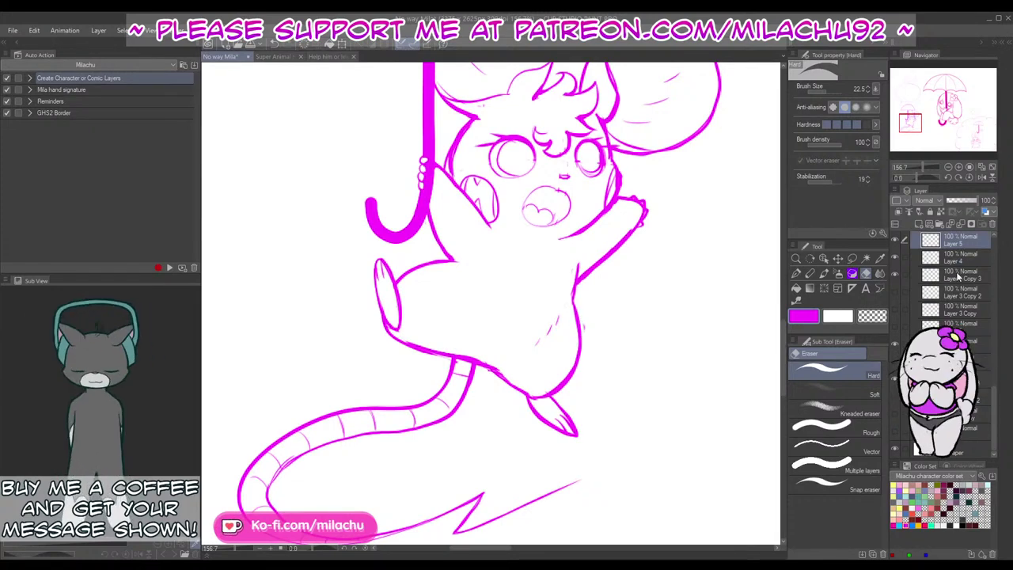
left_click(959, 275)
left_click_drag(703, 343, 636, 395)
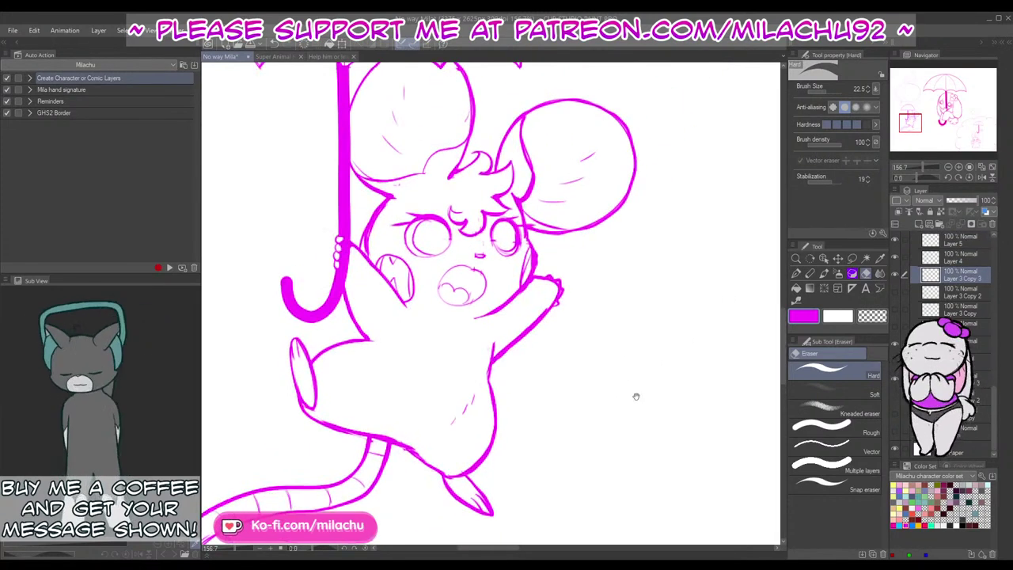
left_click(897, 274)
left_click(896, 275)
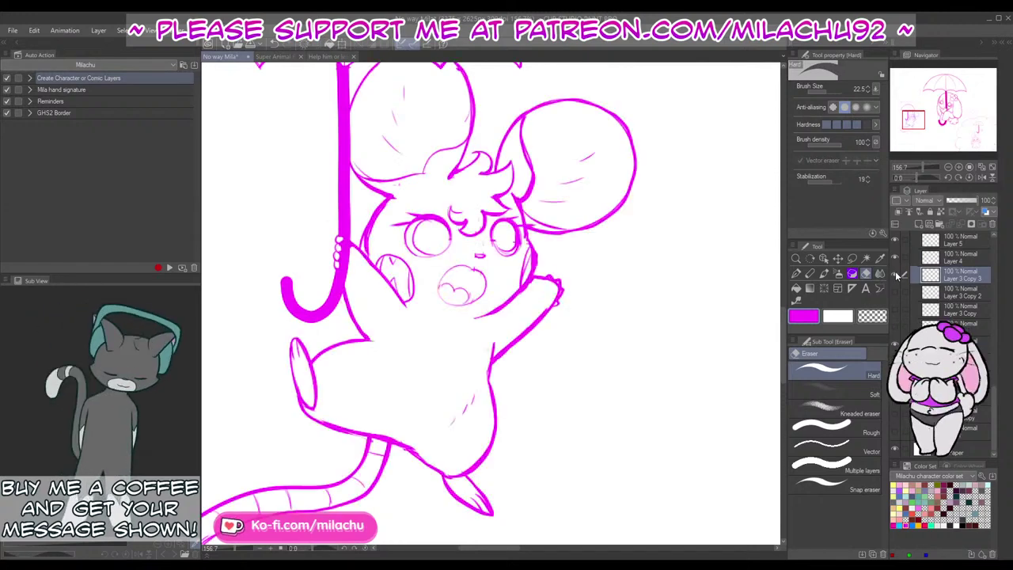
key("p")
left_click(897, 275)
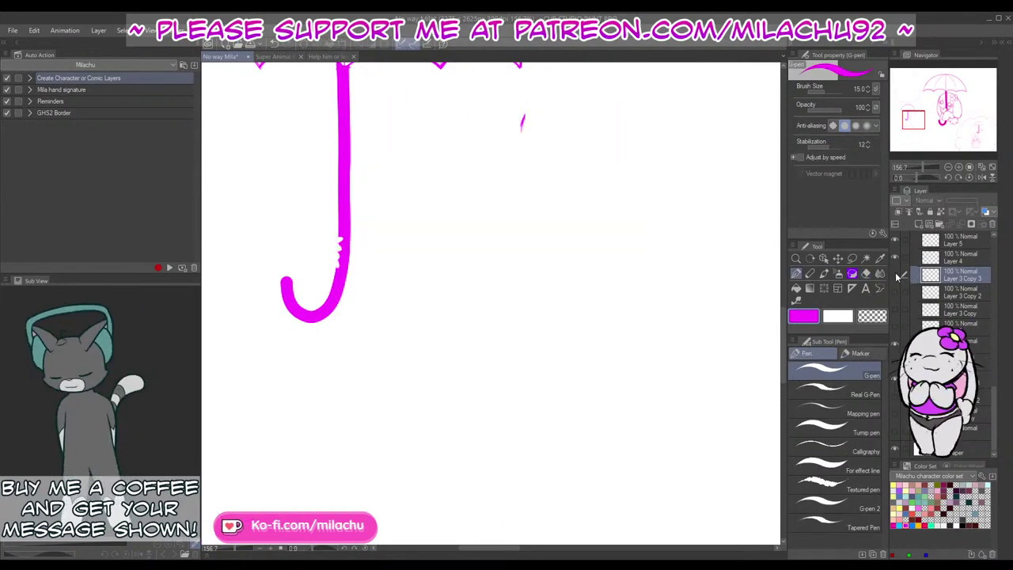
left_click(897, 276)
key("e")
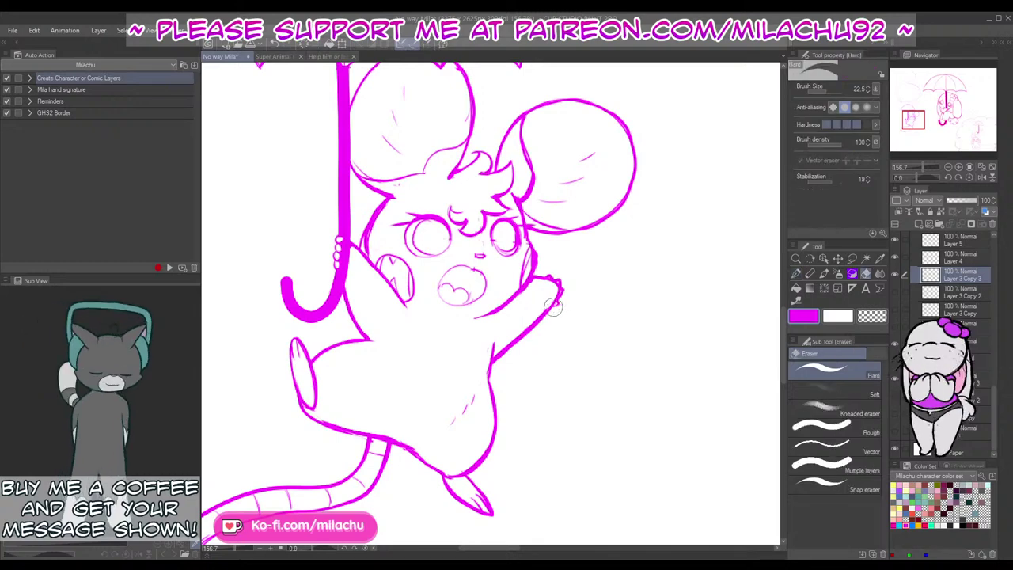
Step: Erase the fingers of the mouse's raised paw on Layer 3 Copy 3 and redraw them with a palm mark using the G-pen
mouse_move(556, 310)
left_mouse_down()
mouse_move(562, 281)
mouse_move(543, 272)
left_mouse_up()
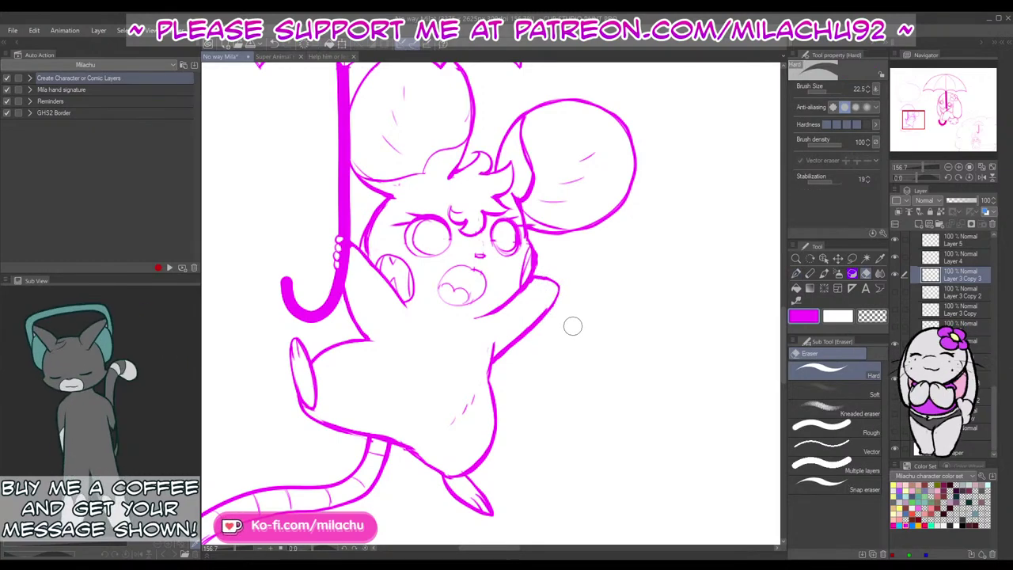
key("p")
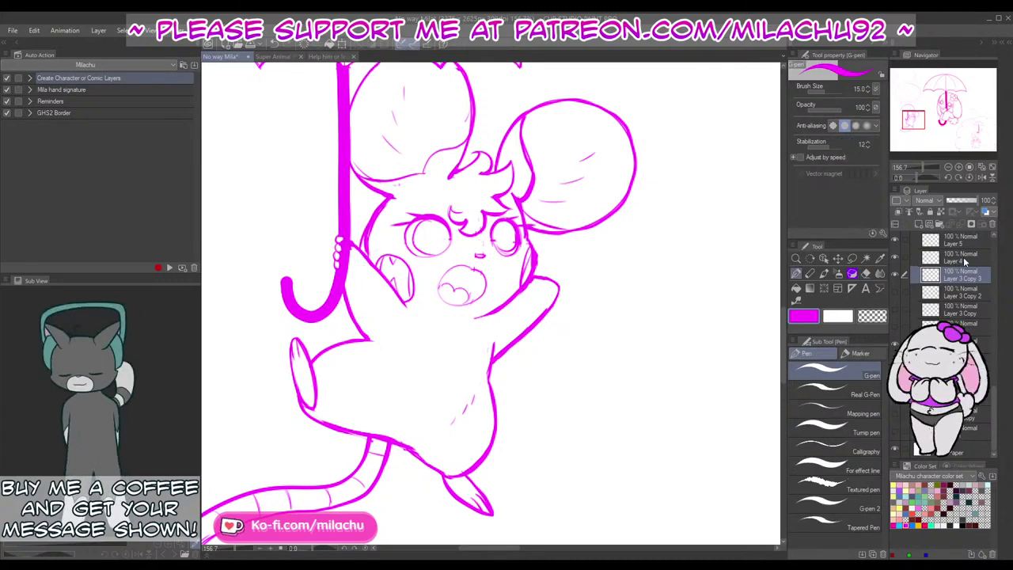
left_click(953, 258)
key("e")
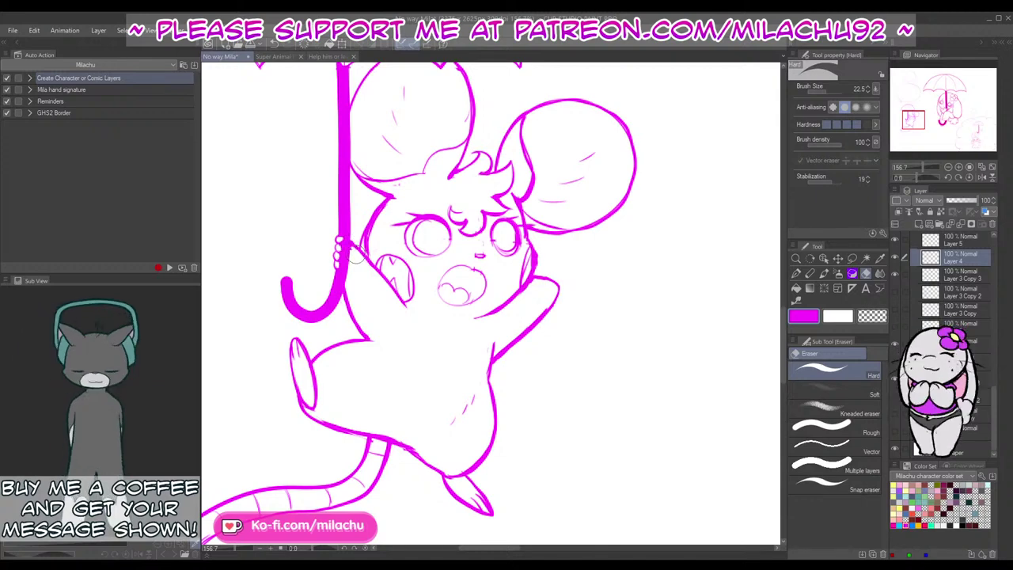
left_click(953, 275)
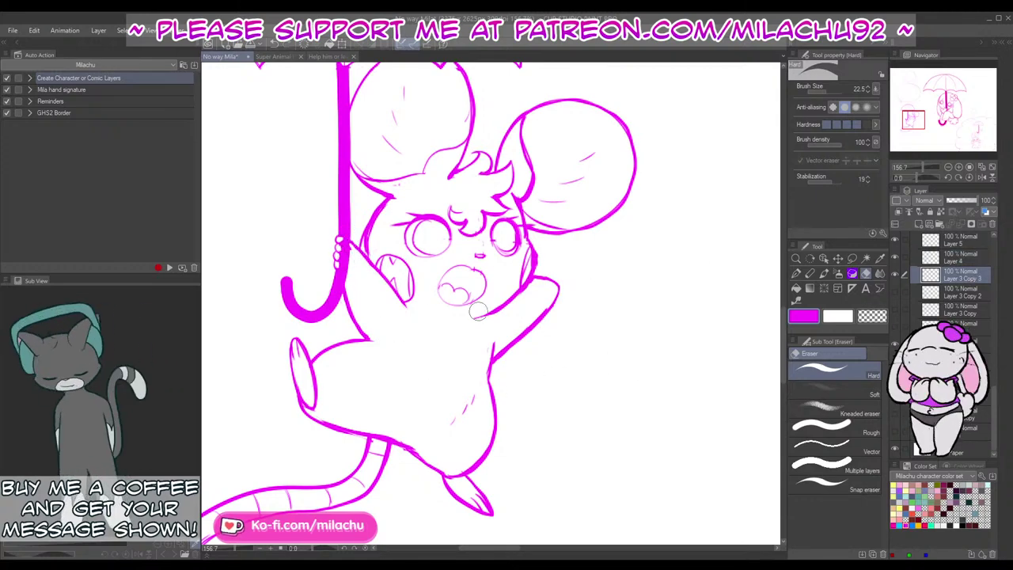
key("p")
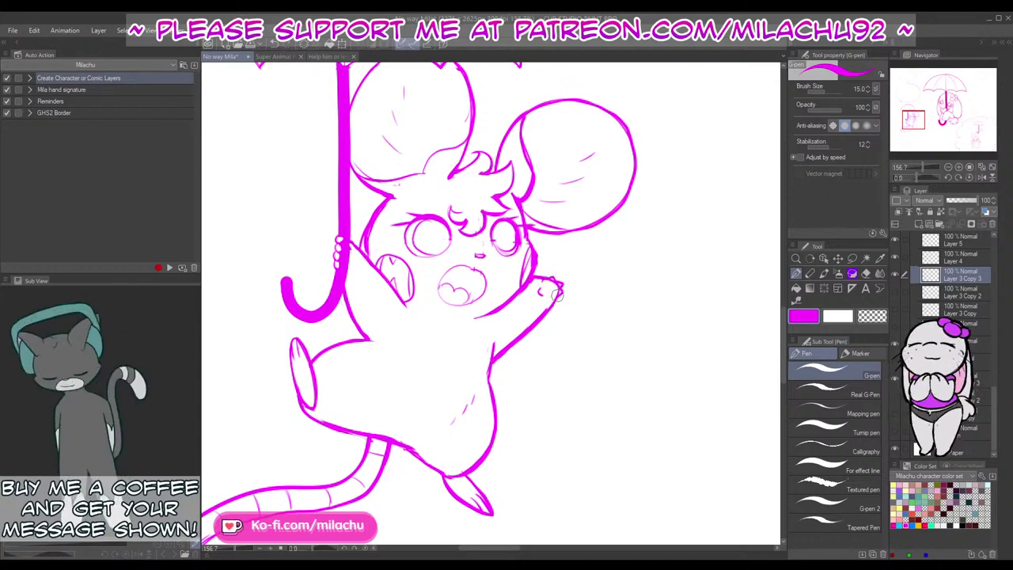
key("e")
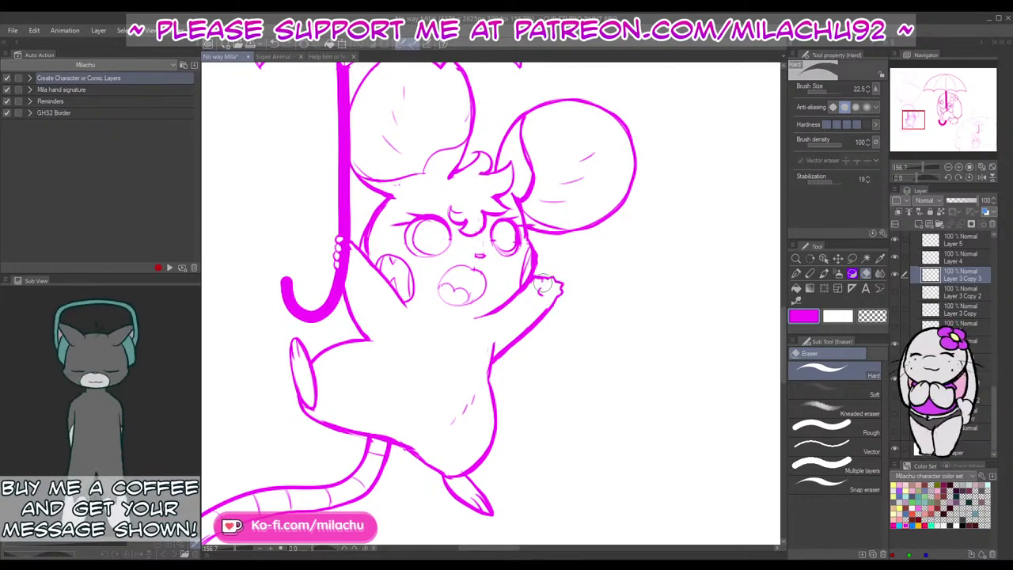
key("p")
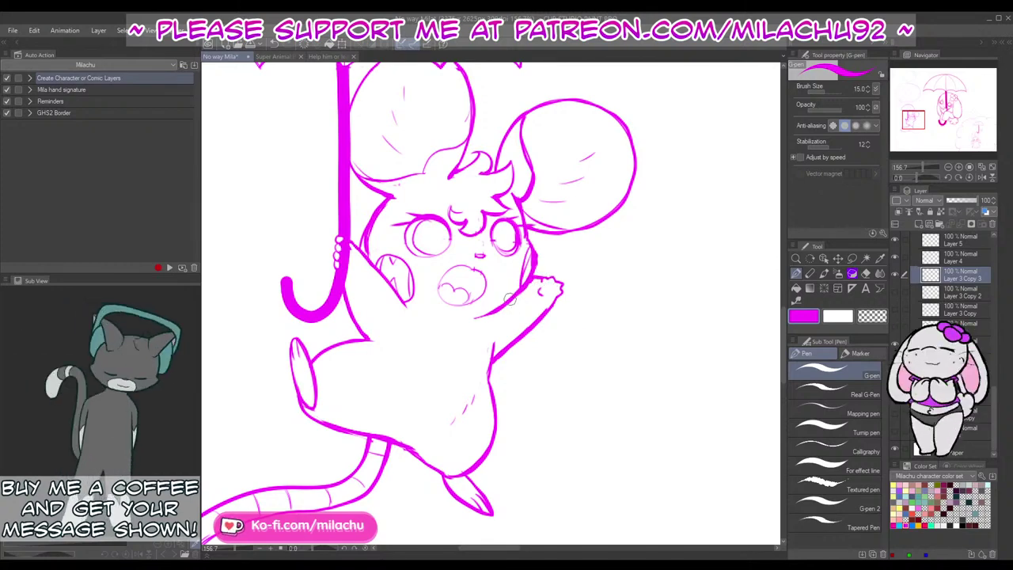
key("e")
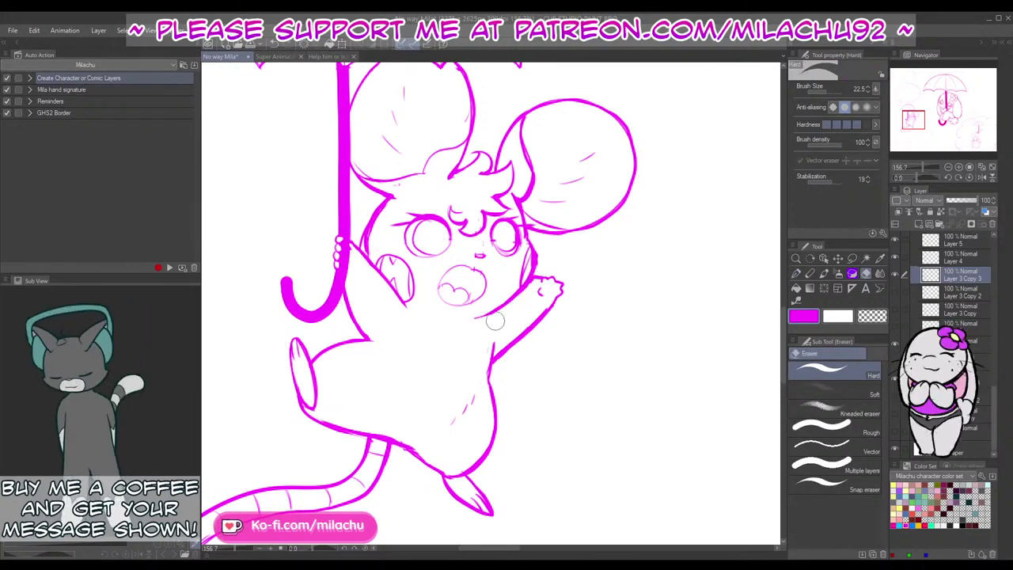
Step: Re-ink the mouse's open mouth and both eye outlines with the G-pen, trimming stray lines with the Hard eraser
key("p")
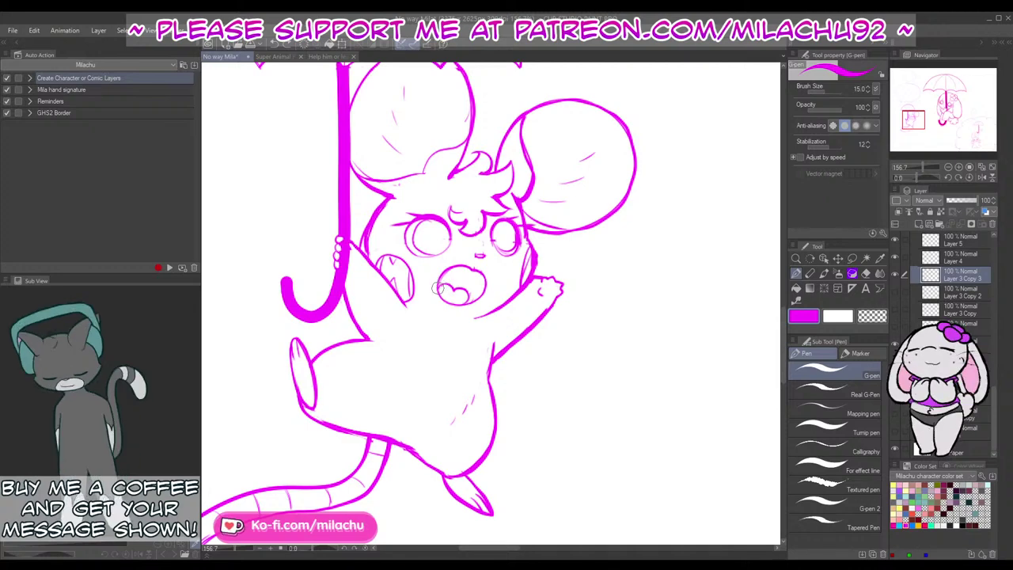
key("e")
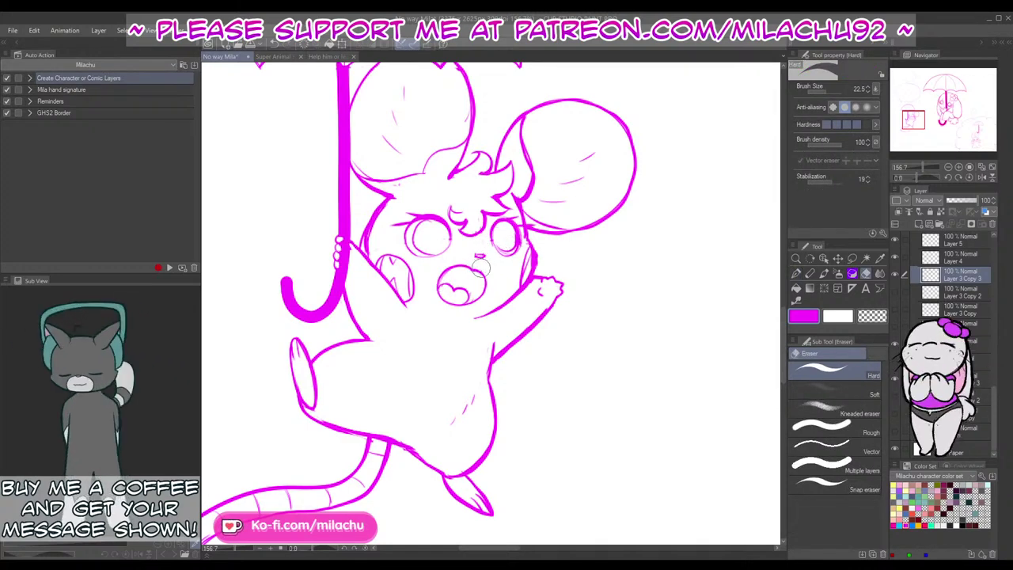
key("p")
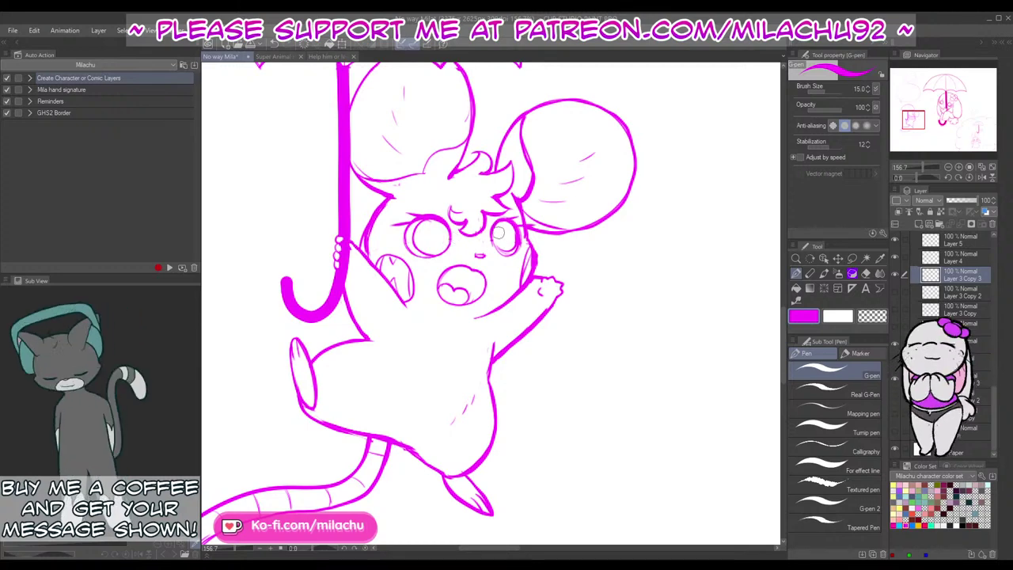
mouse_move(499, 232)
left_mouse_down()
mouse_move(489, 245)
mouse_move(504, 257)
left_mouse_up()
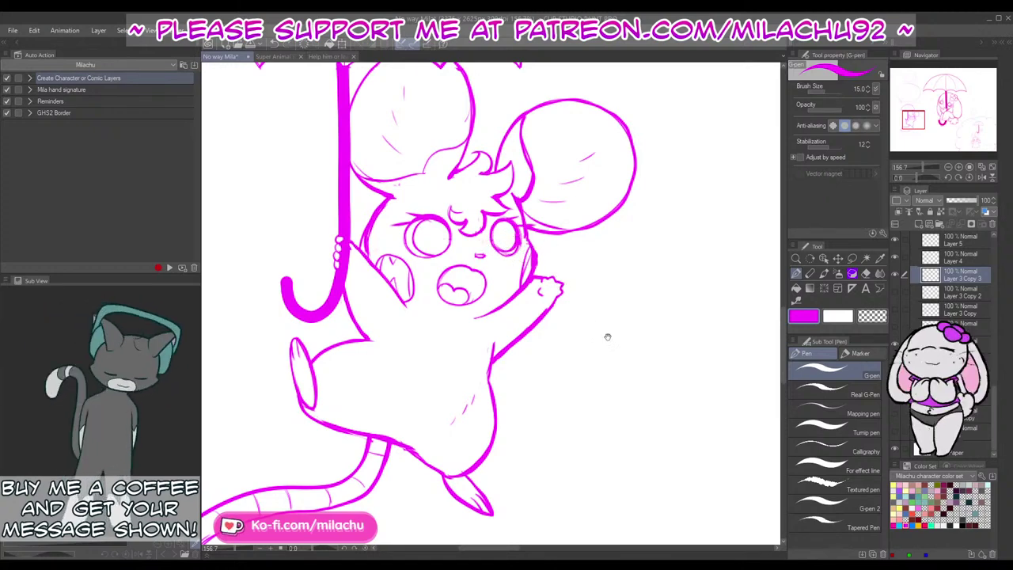
Step: Thicken the base line of the mouse's ear beneath the umbrella and clean up that ear's outer edge
left_click_drag(613, 361, 567, 385)
left_click_drag(921, 168, 923, 167)
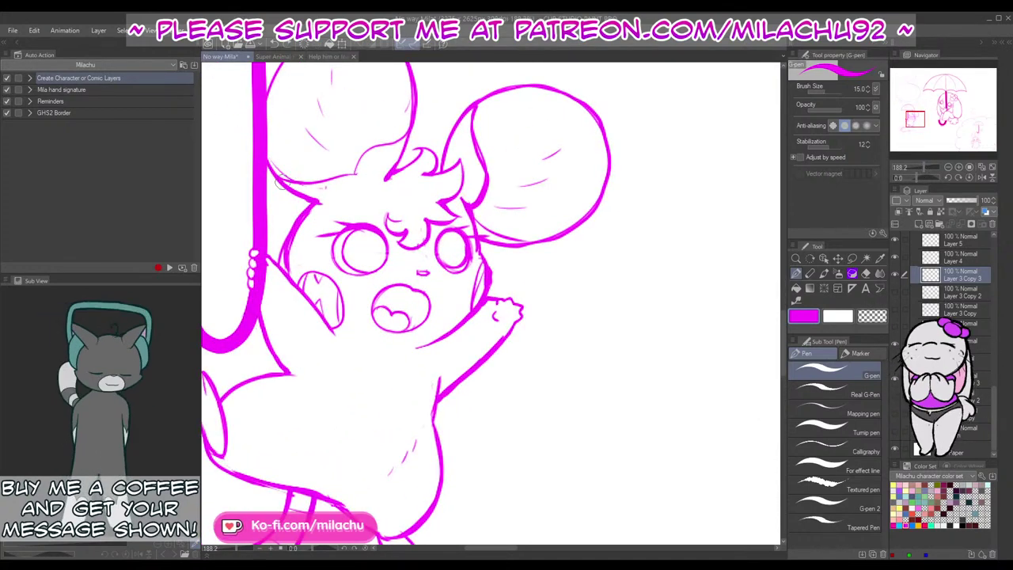
key("e")
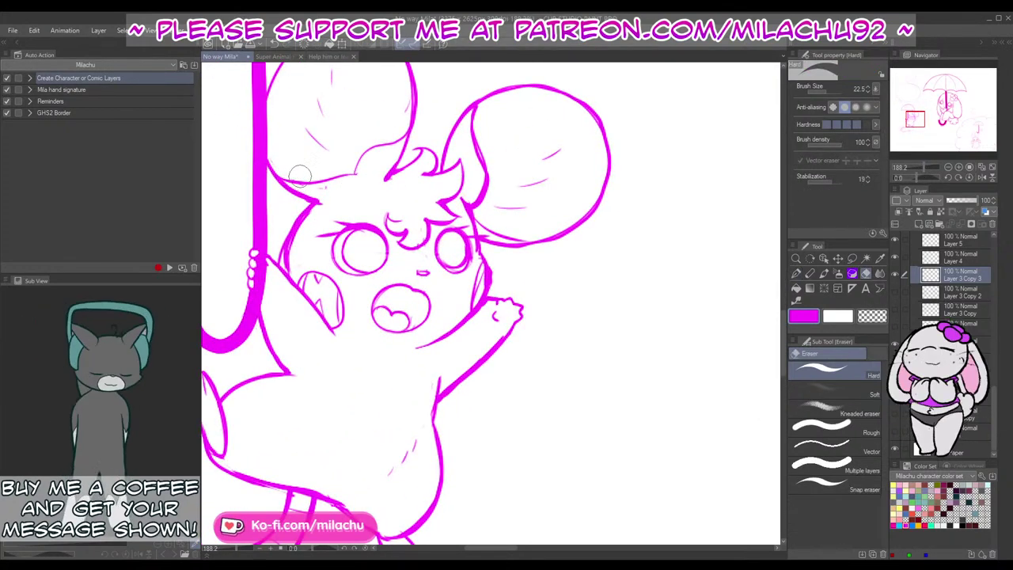
left_click_drag(518, 291, 523, 364)
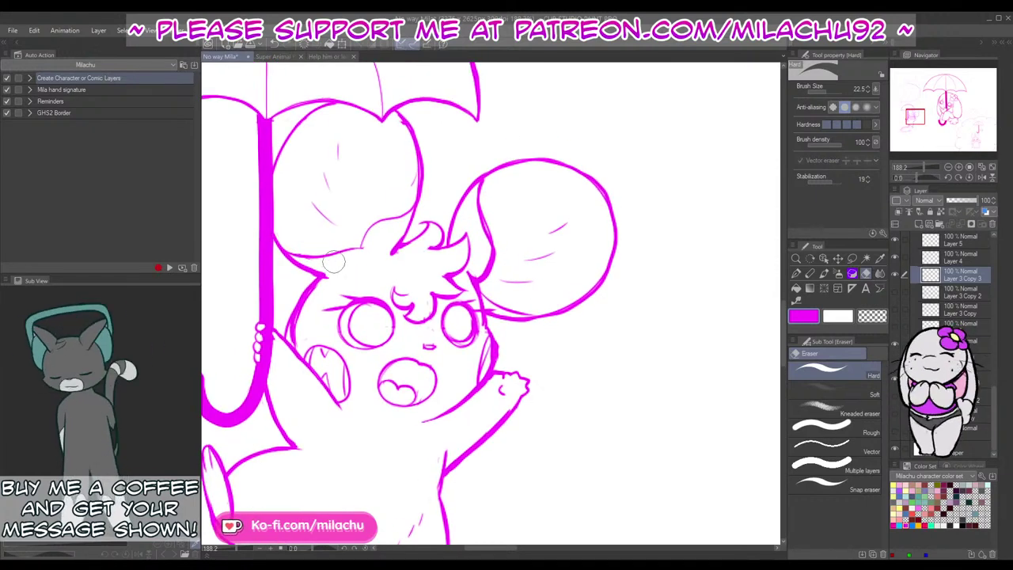
key("p")
left_click_drag(363, 244, 341, 253)
key("e")
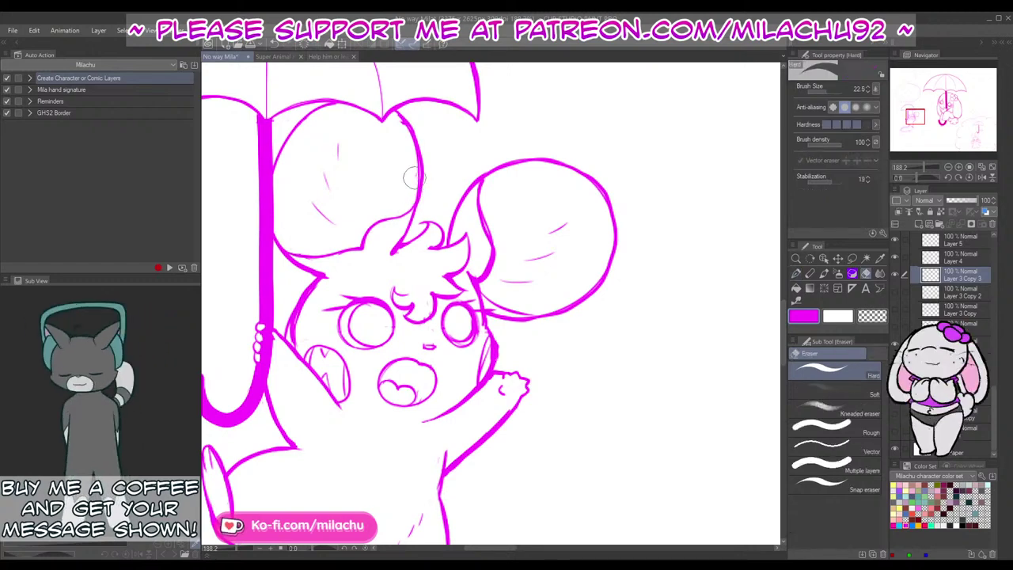
key("p")
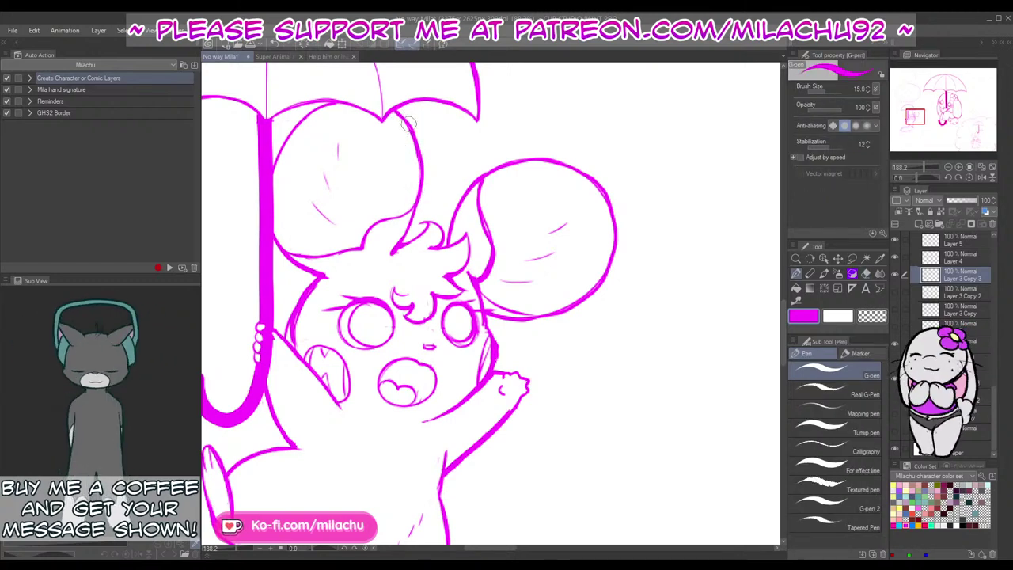
left_click_drag(658, 305, 648, 286)
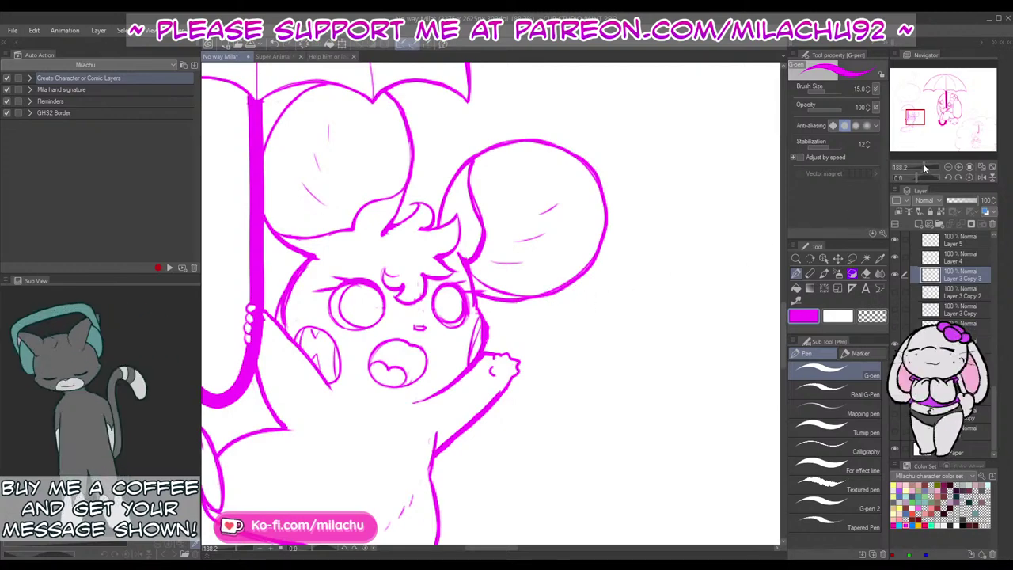
Step: Make Layer 5 active and choose the darker pink swatch for inking the small crying bunny in the thought cloud
left_click_drag(924, 168, 915, 173)
left_click_drag(645, 394, 493, 384)
left_click_drag(591, 451, 366, 351)
left_click_drag(637, 373, 582, 312)
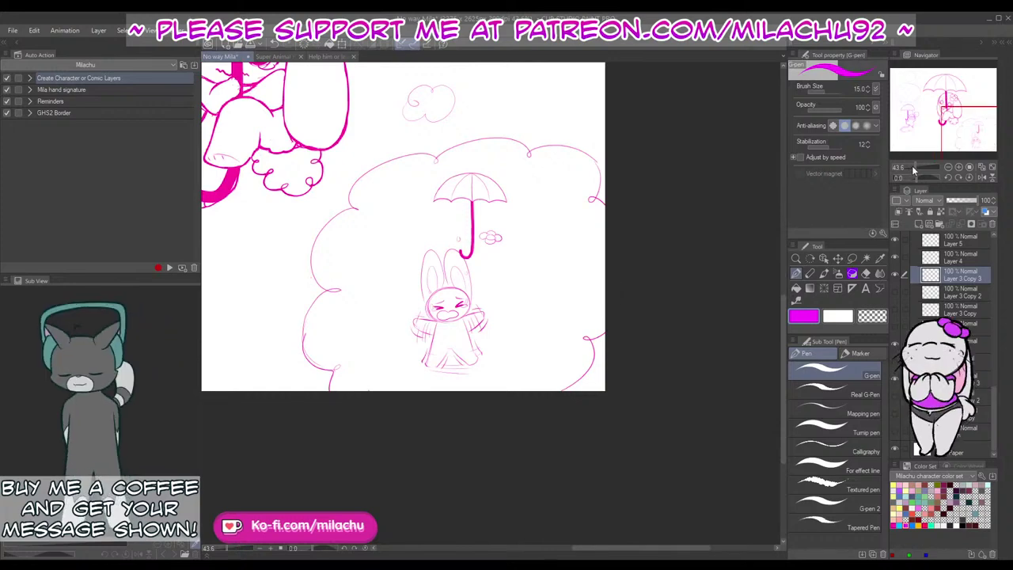
scroll(918, 168, "up", 3)
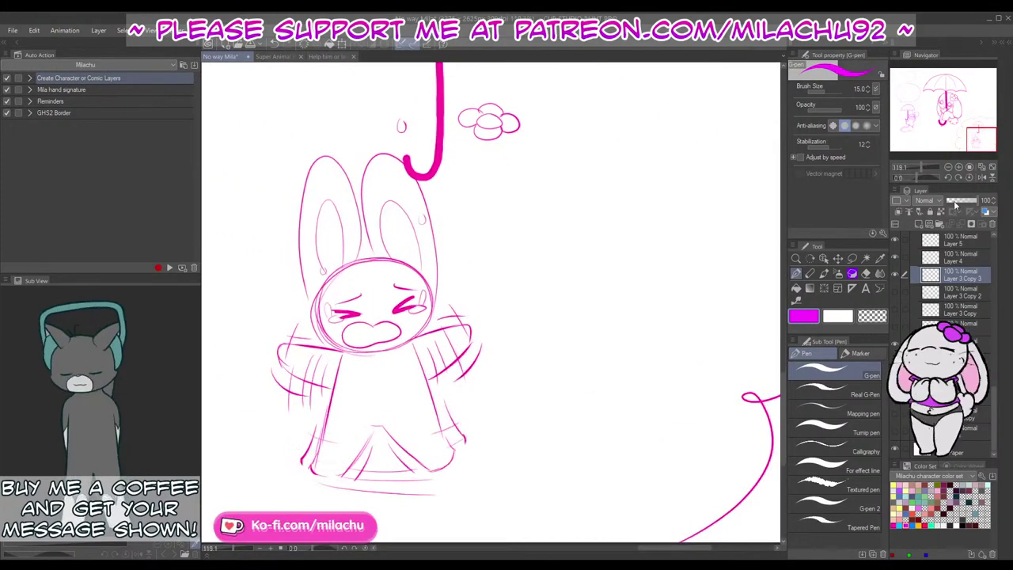
left_click(954, 258)
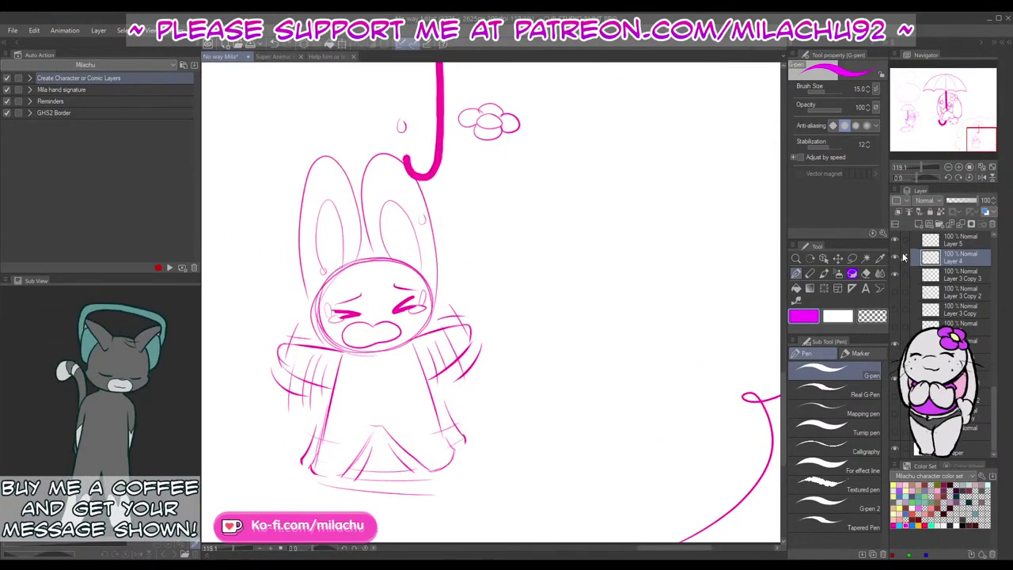
left_click(955, 240)
mouse_move(611, 438)
left_mouse_down()
mouse_move(696, 416)
mouse_move(697, 449)
left_mouse_up()
left_click(893, 526)
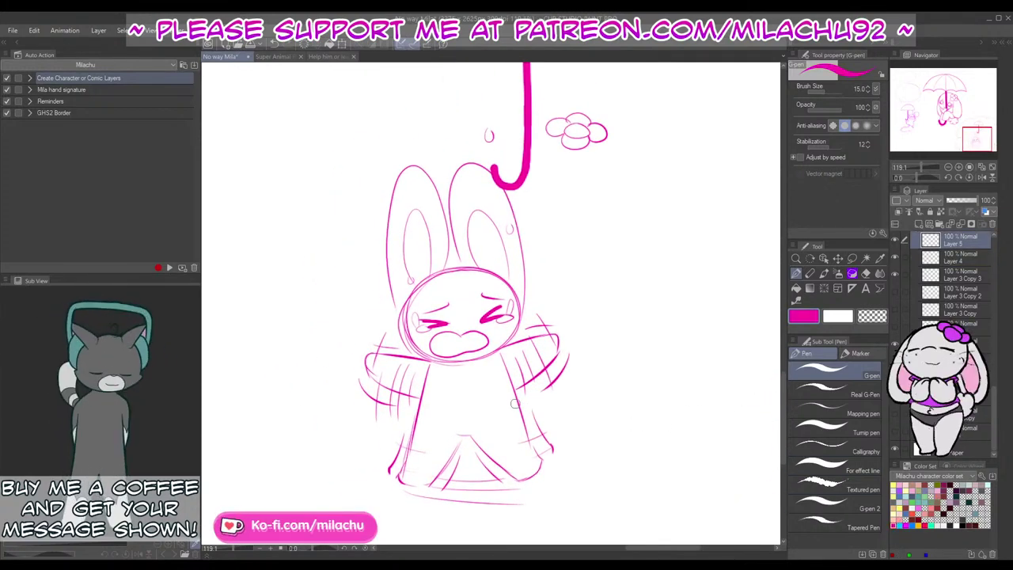
Step: Thicken the outer and inner outlines of the small bunny's ear farther from the umbrella handle with the G-pen
left_click_drag(509, 306, 523, 342)
mouse_move(411, 348)
left_mouse_down()
mouse_move(403, 237)
mouse_move(418, 205)
left_mouse_up()
mouse_move(458, 298)
left_mouse_down()
mouse_move(444, 215)
mouse_move(432, 205)
mouse_move(404, 227)
left_mouse_up()
left_click_drag(443, 315, 433, 253)
key("ctrl+z")
mouse_move(442, 315)
left_mouse_down()
mouse_move(439, 264)
mouse_move(426, 250)
mouse_move(421, 317)
left_mouse_up()
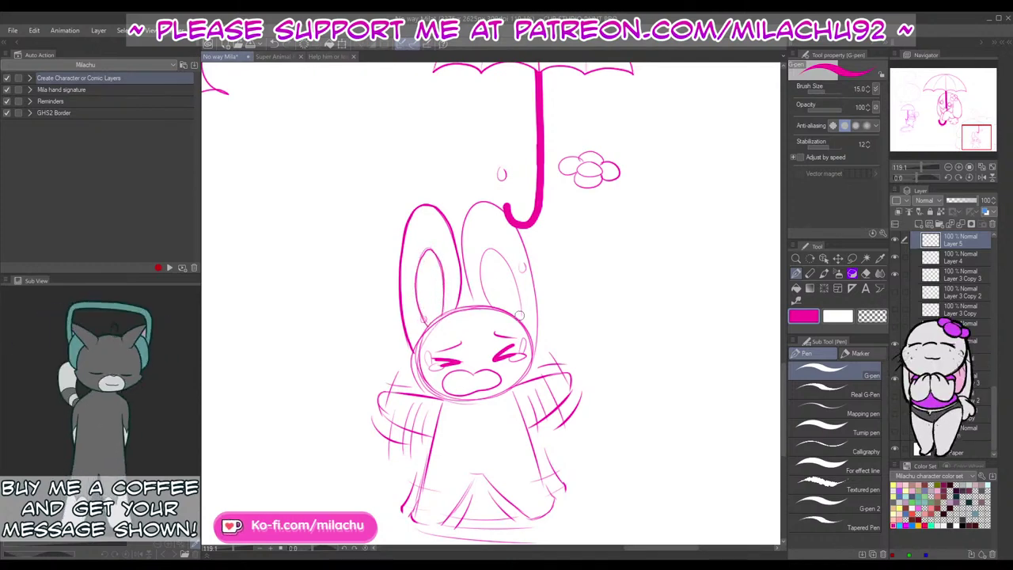
Step: Re-ink the inner and outer outlines of the small bunny's ear beside the umbrella handle, redoing unsatisfactory strokes
mouse_move(522, 320)
left_mouse_down()
mouse_move(509, 263)
mouse_move(517, 279)
mouse_move(513, 271)
left_mouse_up()
key("ctrl+z")
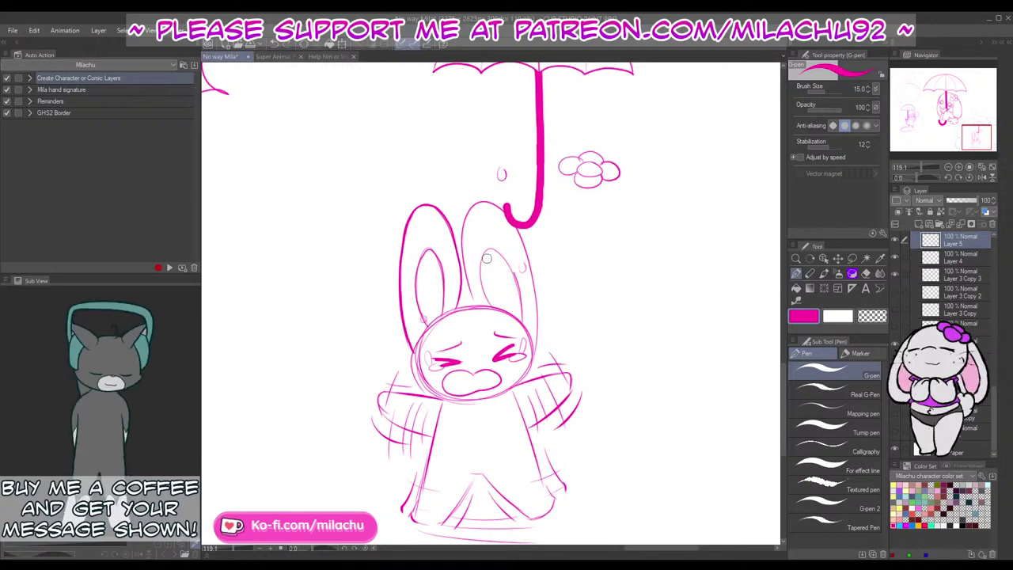
key("ctrl+z")
left_click_drag(522, 322, 514, 278)
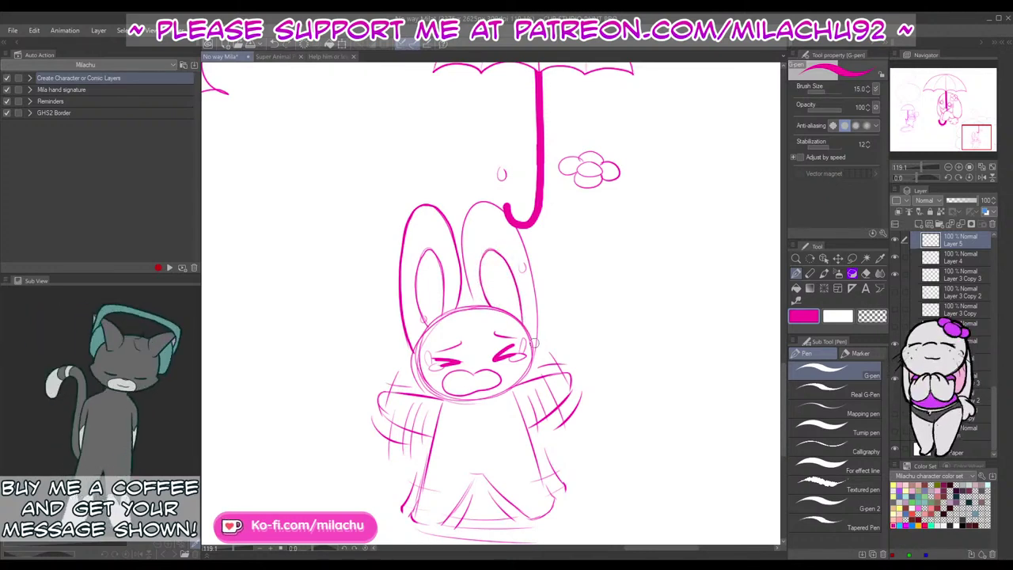
mouse_move(535, 353)
left_mouse_down()
mouse_move(520, 234)
mouse_move(492, 202)
mouse_move(464, 241)
left_mouse_up()
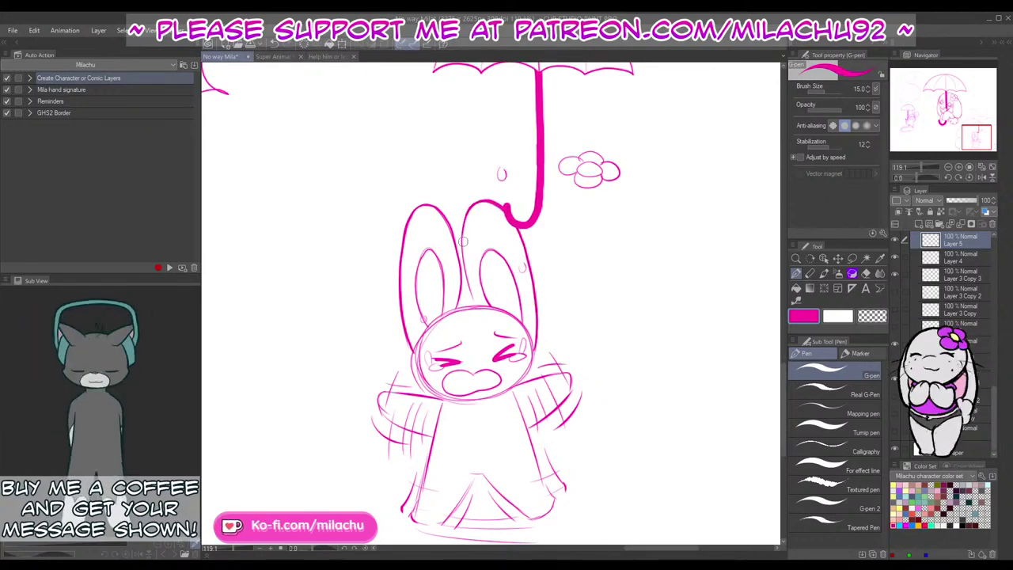
mouse_move(475, 304)
left_mouse_down()
mouse_move(463, 232)
mouse_move(482, 305)
left_mouse_up()
key("ctrl+z")
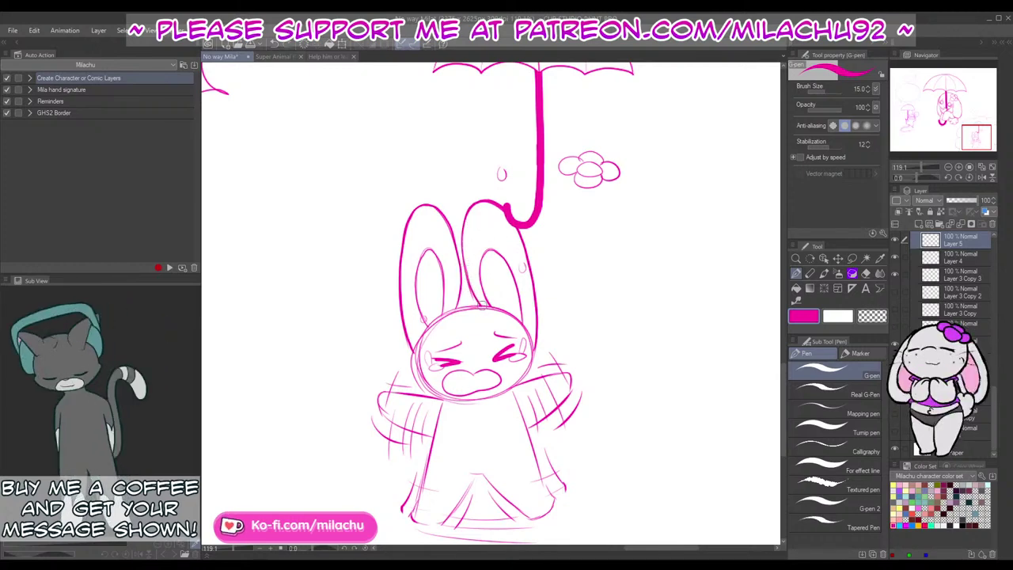
scroll(532, 353, "down", 2)
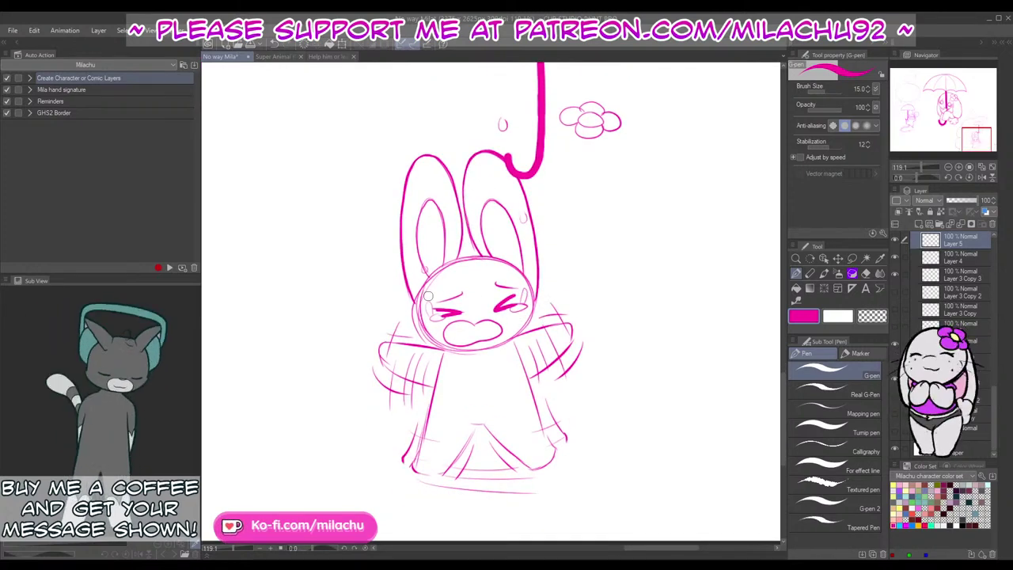
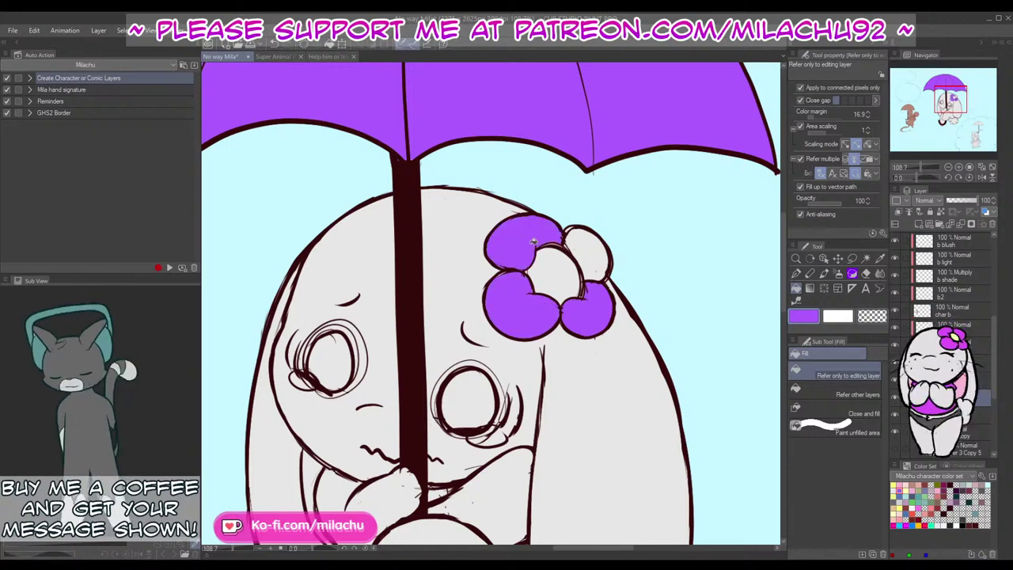
left_click(586, 251)
key("p")
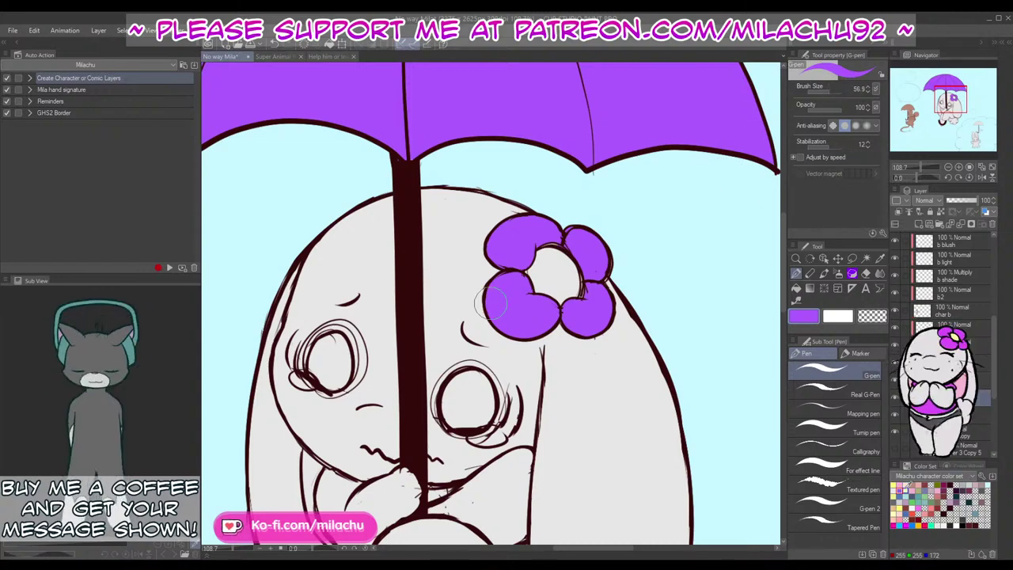
left_click(905, 486)
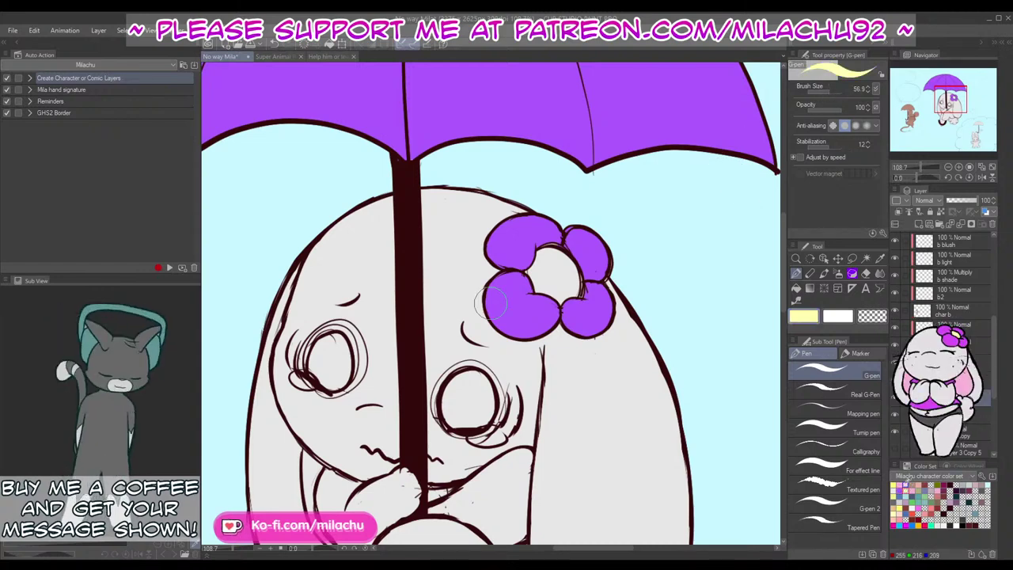
left_click(895, 396)
left_click(895, 396)
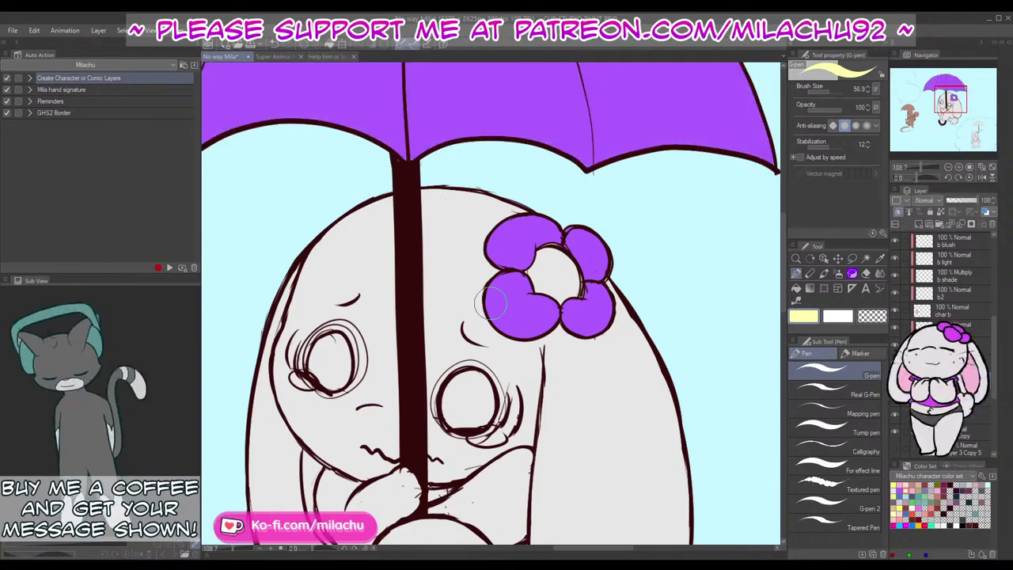
Step: Undo the purple fills on the petals of the large bunny's flower
key("ctrl+z")
key("ctrl+z")
key("ctrl+z")
key("ctrl+z")
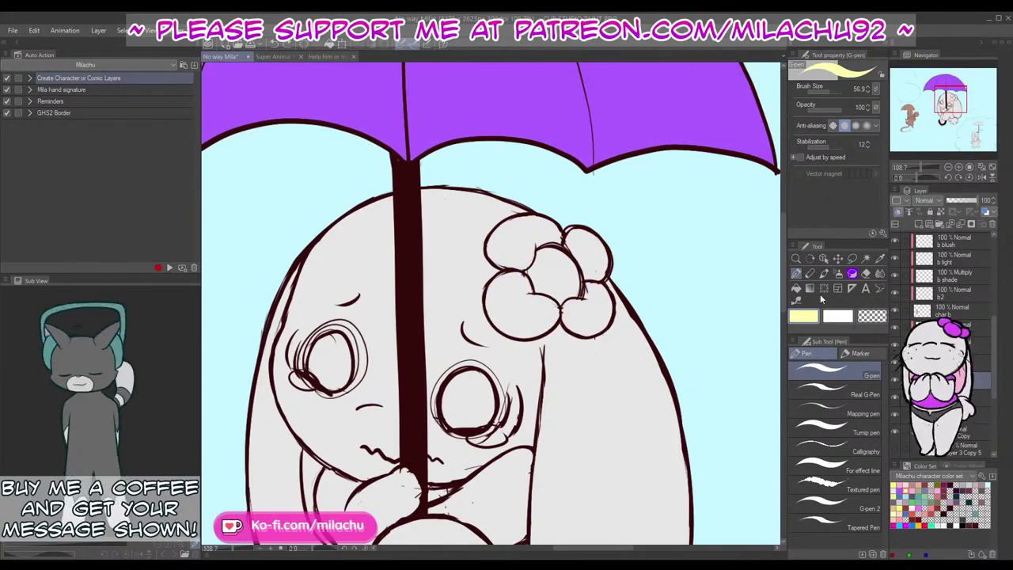
Step: Fill all four petals of the large bunny's flower with the umbrella's purple
left_click(796, 288)
left_click(894, 487)
left_click(590, 312)
left_click(514, 305)
left_click(592, 250)
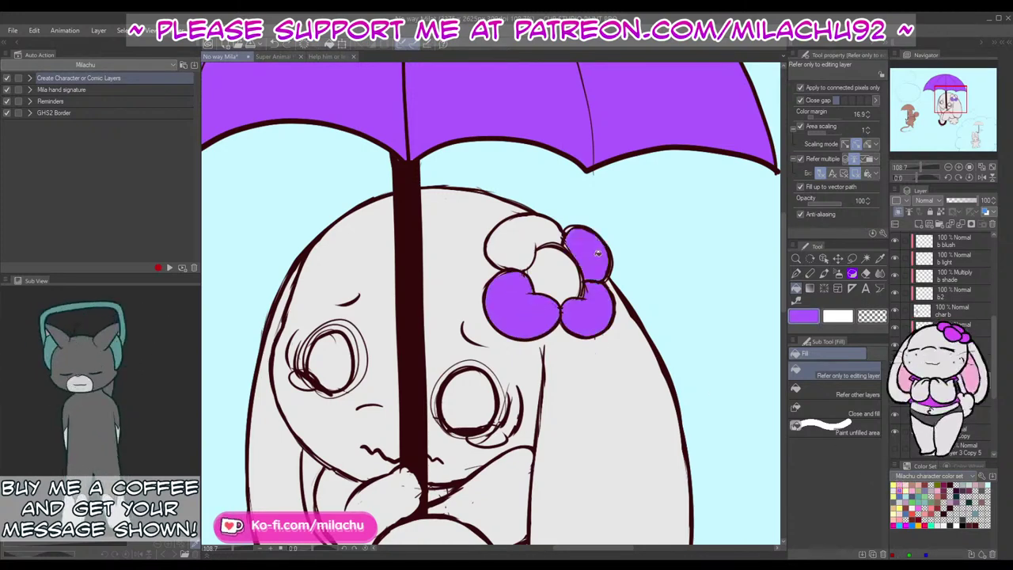
left_click(514, 242)
key("p")
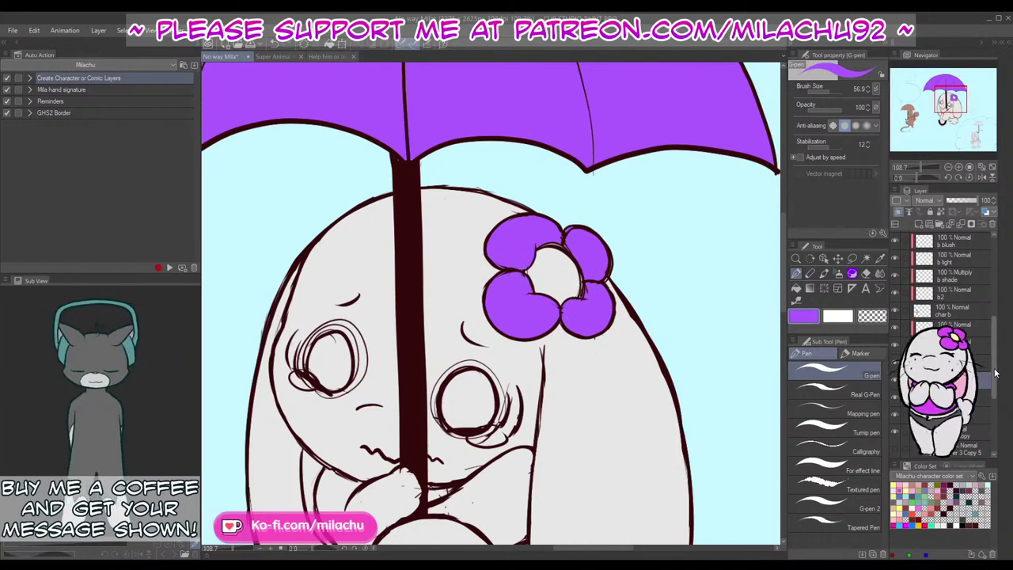
Step: Fill the centre of the large bunny's flower with pale yellow
mouse_move(995, 372)
left_mouse_down()
mouse_move(996, 342)
mouse_move(996, 367)
left_mouse_up()
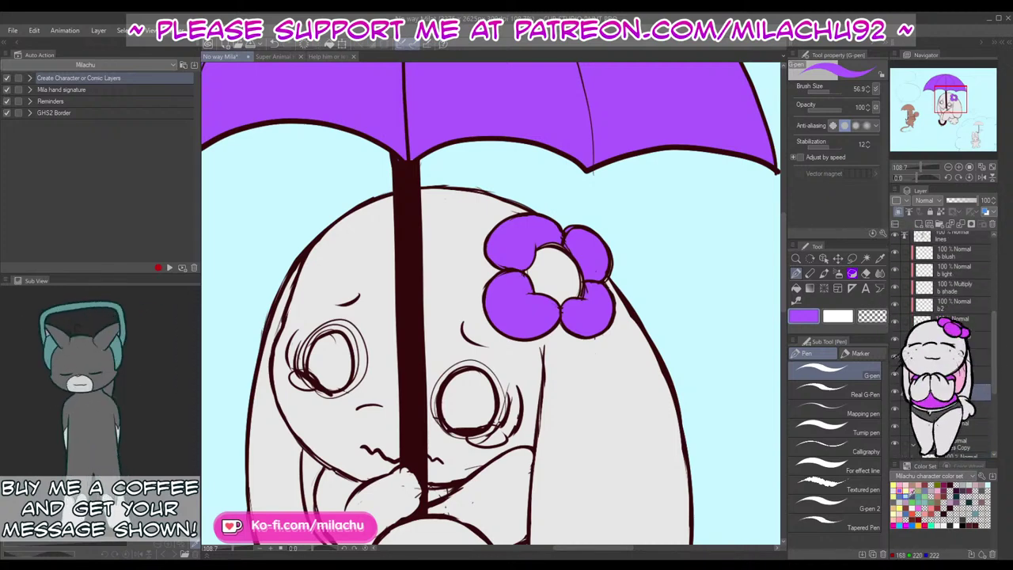
left_click(905, 491)
left_click(795, 289)
left_click(557, 276)
left_click(796, 273)
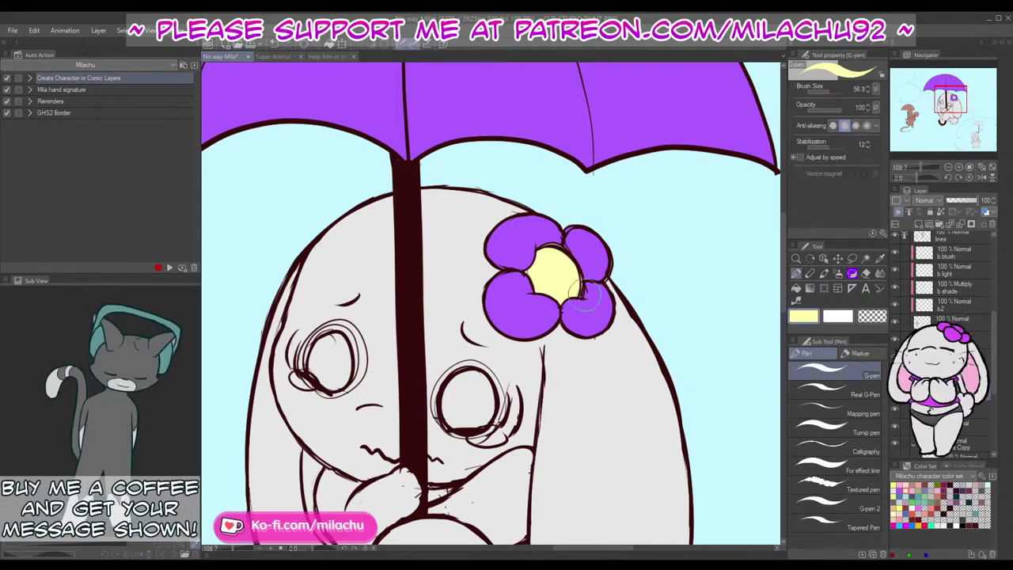
left_click_drag(623, 465, 684, 378)
left_click(900, 493)
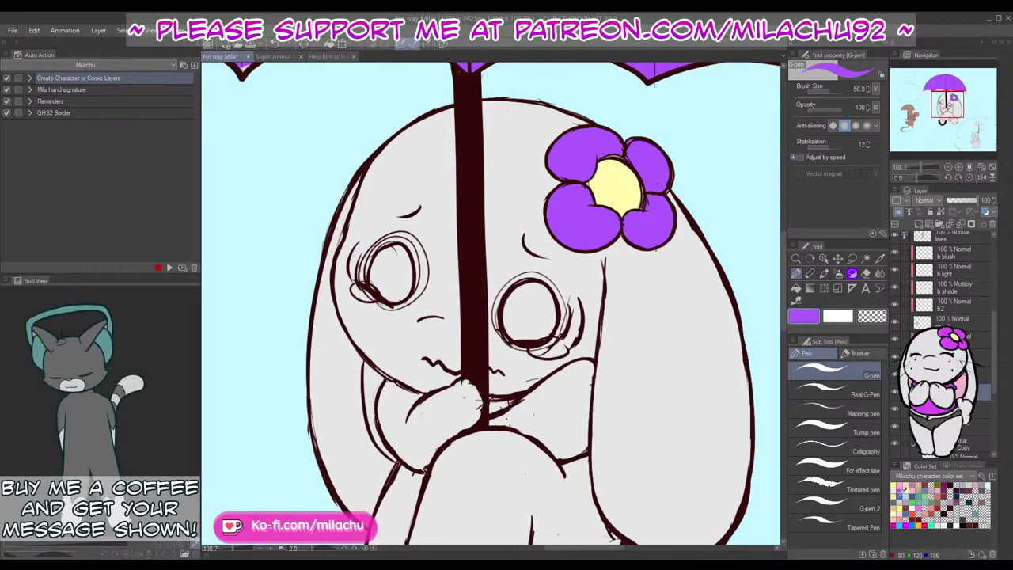
left_click(956, 527)
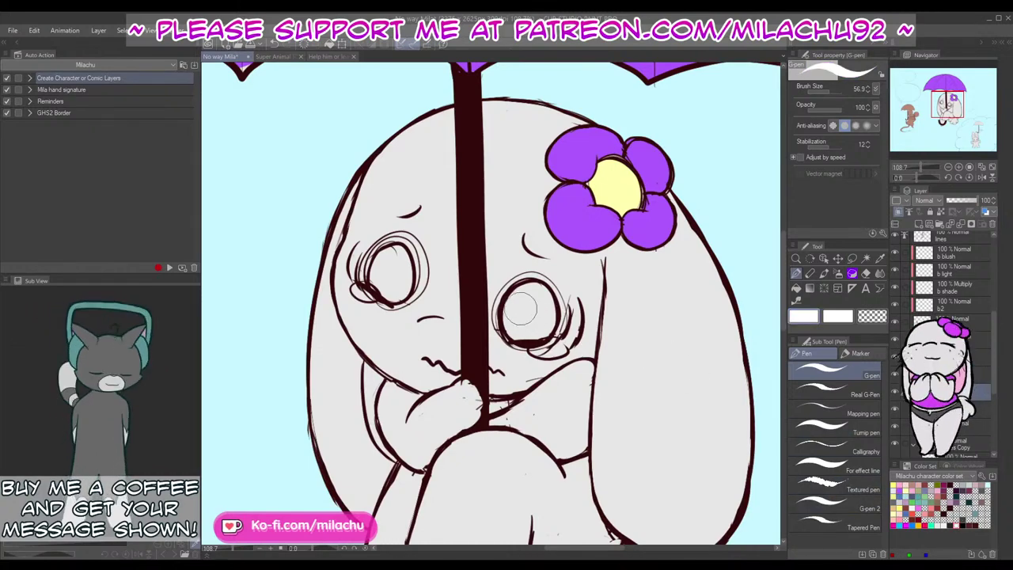
mouse_move(511, 304)
left_mouse_down()
mouse_move(514, 336)
mouse_move(544, 331)
mouse_move(543, 295)
mouse_move(532, 287)
mouse_move(536, 313)
left_mouse_up()
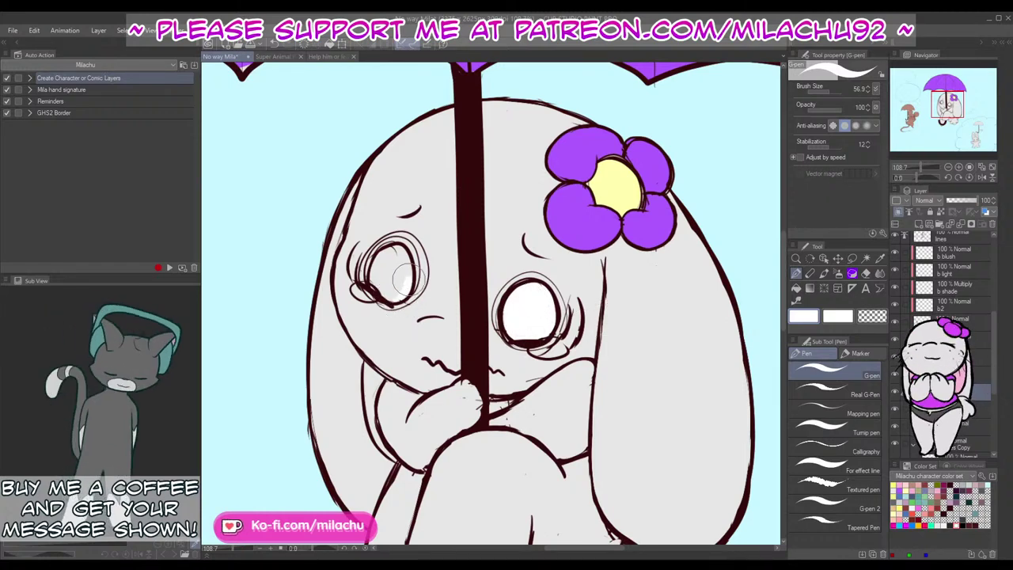
mouse_move(379, 282)
left_mouse_down()
mouse_move(397, 279)
mouse_move(393, 268)
left_mouse_up()
key("ctrl+z")
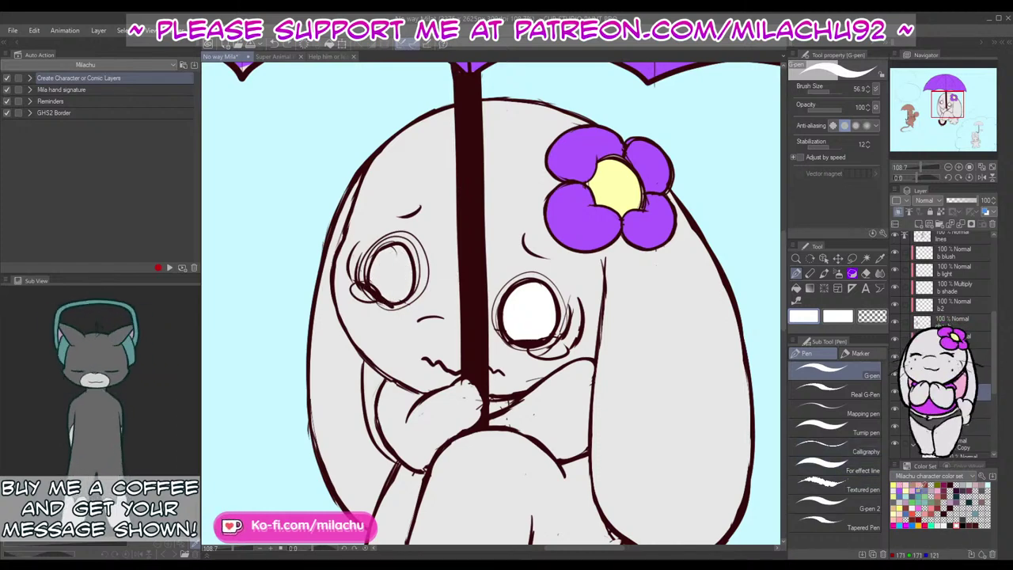
key("ctrl+z")
Step: Paint both of the large bunny's eyes solid purple with the G-pen
left_click(900, 490)
mouse_move(515, 299)
left_mouse_down()
mouse_move(508, 330)
mouse_move(526, 332)
mouse_move(540, 318)
mouse_move(540, 330)
mouse_move(548, 315)
mouse_move(522, 282)
mouse_move(540, 321)
left_mouse_up()
mouse_move(399, 281)
left_mouse_down()
mouse_move(394, 252)
mouse_move(378, 270)
mouse_move(390, 293)
mouse_move(386, 271)
mouse_move(391, 279)
mouse_move(396, 269)
mouse_move(412, 300)
left_mouse_up()
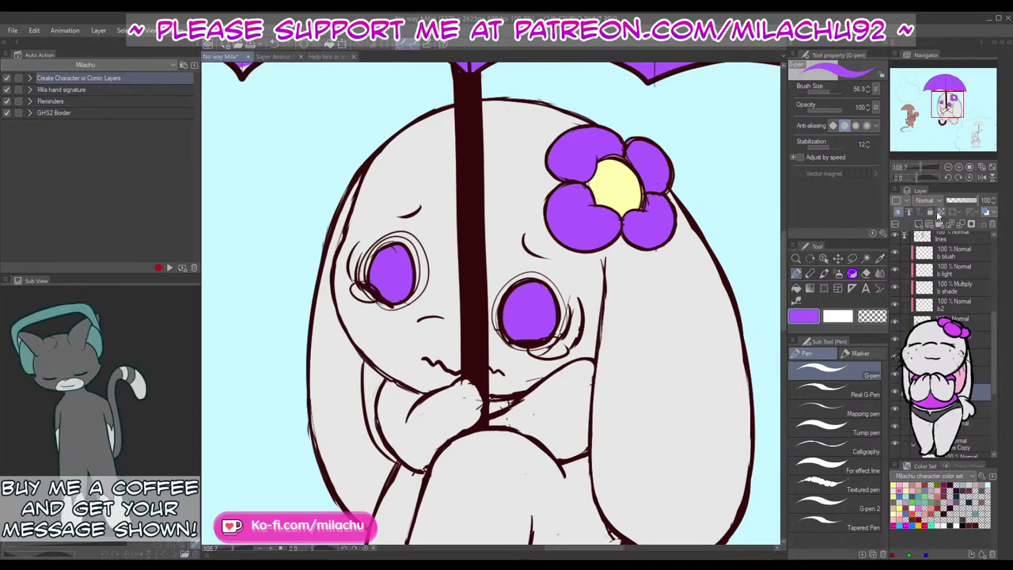
Step: Airbrush a light purple glow inside both purple eyes with the Soft airbrush, redoing the first attempt
left_click(954, 468)
left_click(935, 490)
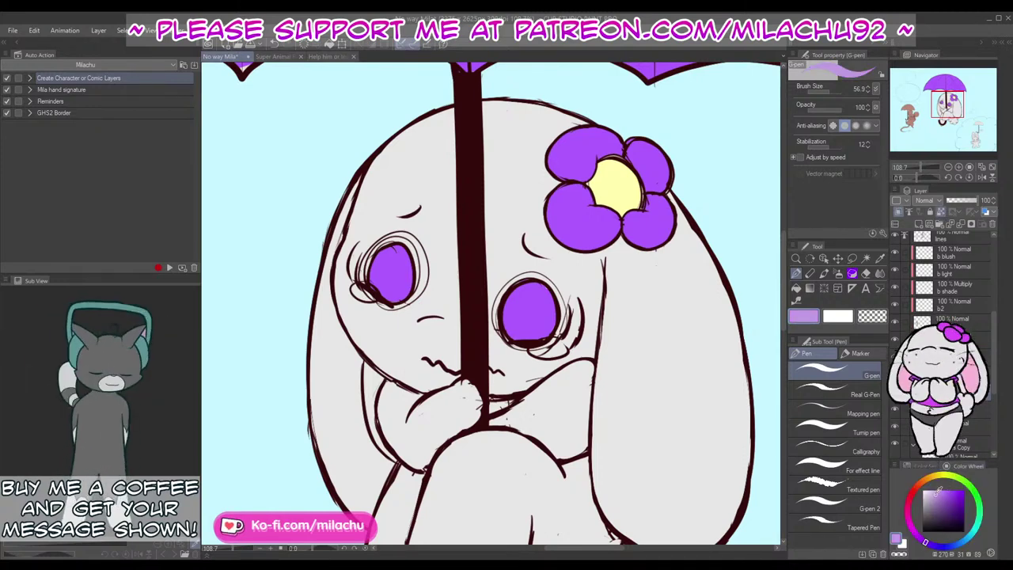
left_click(839, 274)
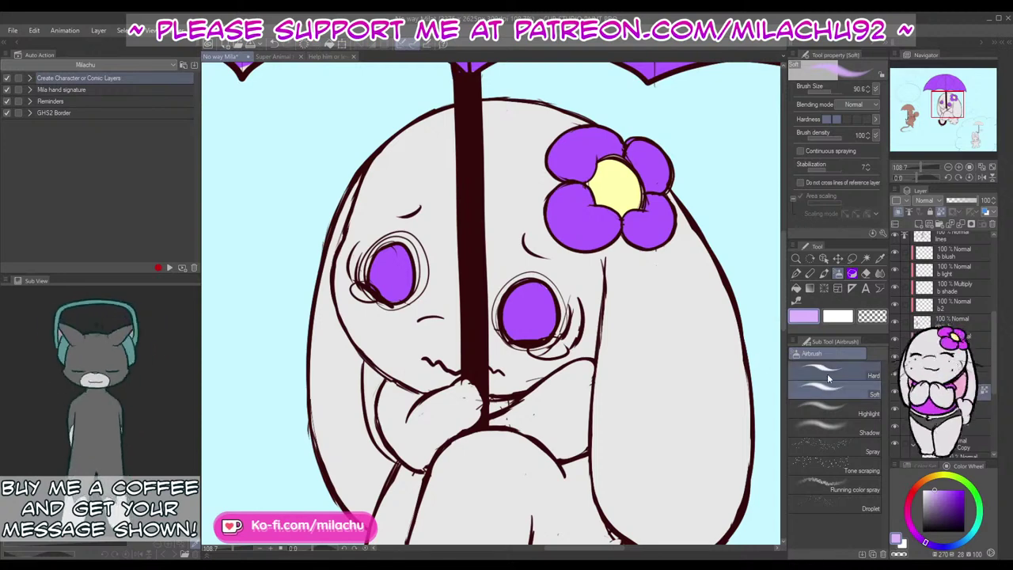
left_click(843, 393)
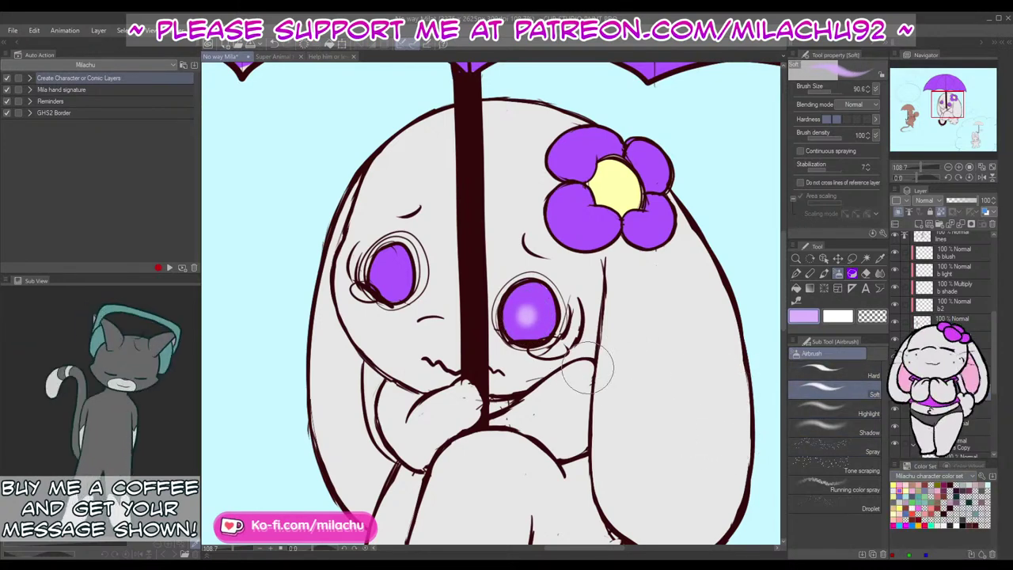
left_click_drag(528, 310, 522, 315)
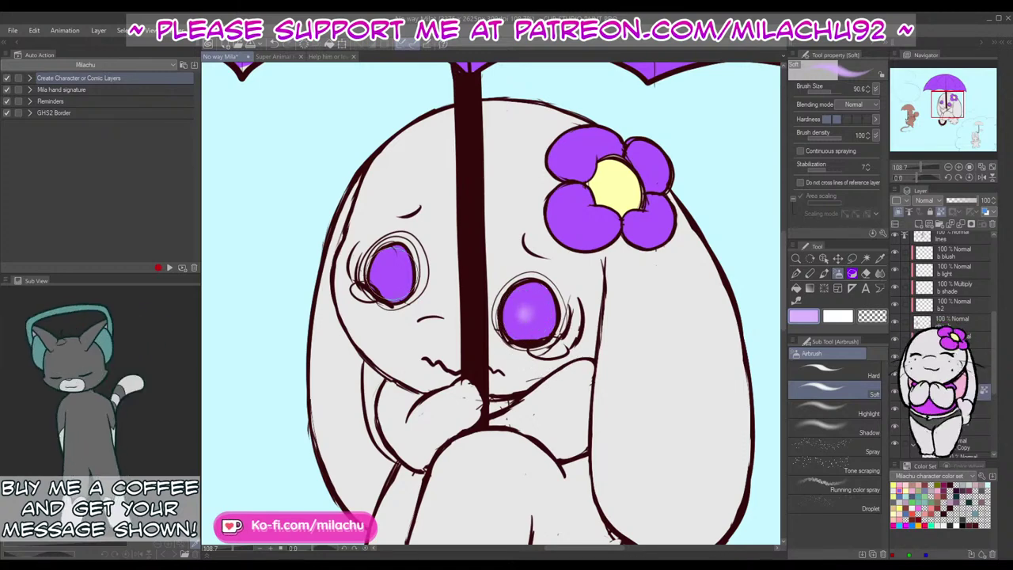
left_click_drag(385, 271, 390, 275)
key("ctrl+z")
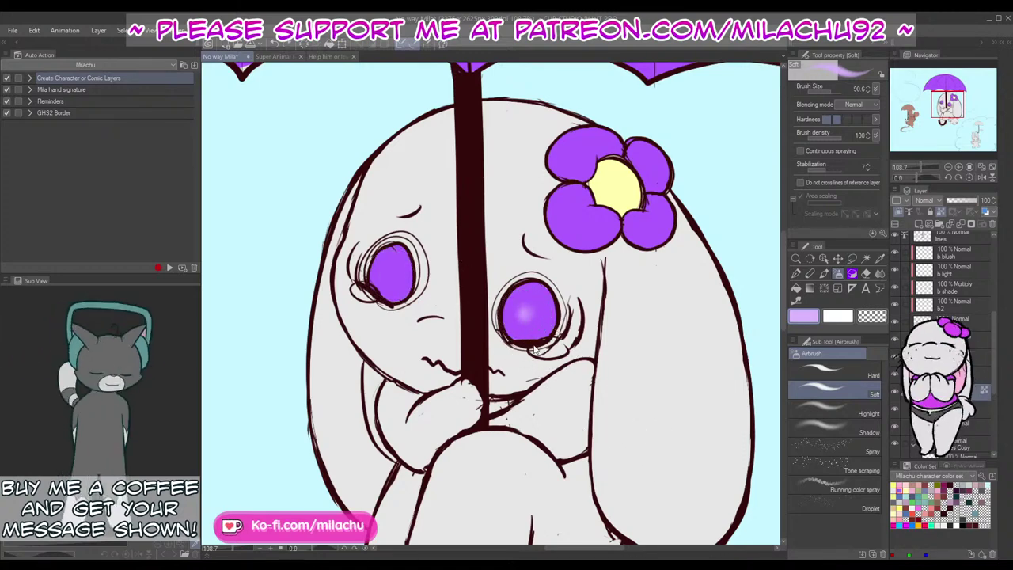
key("ctrl+z")
left_click_drag(526, 310, 526, 317)
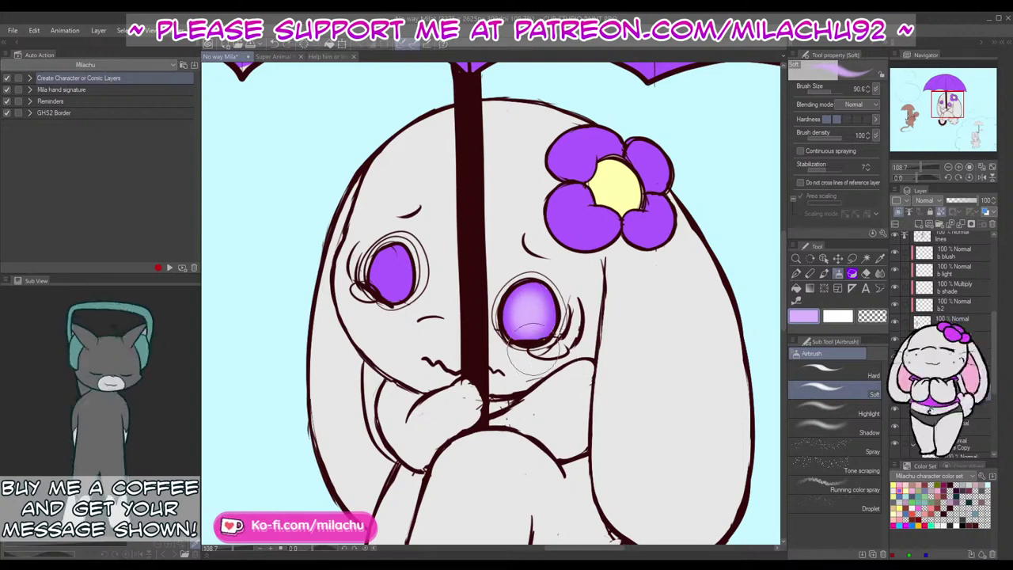
left_click_drag(385, 269, 390, 274)
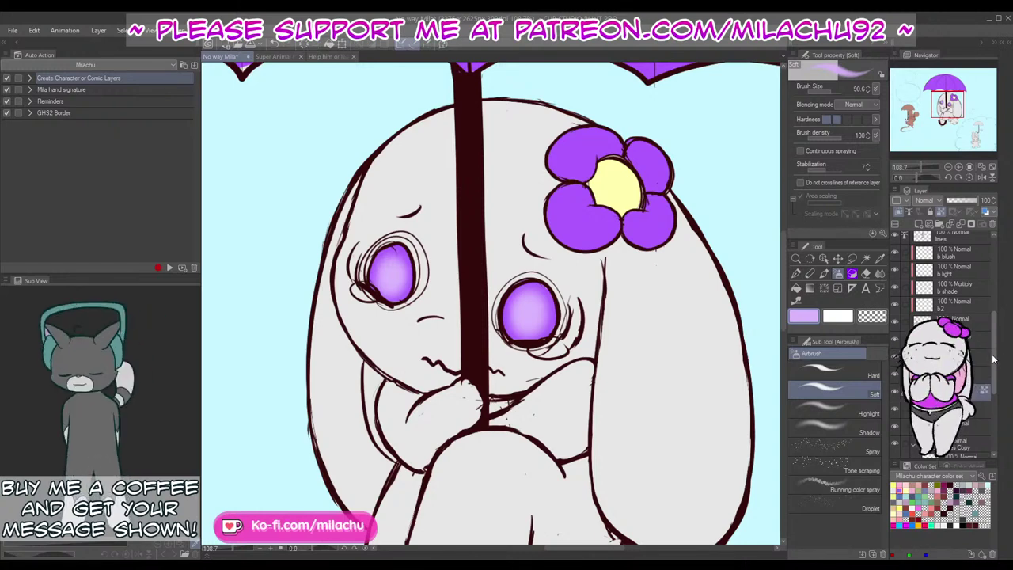
Step: Paint the visible inner ear beside the bunny's raised arm pink with the G-pen
key("p")
left_click_drag(615, 470, 613, 270)
left_click_drag(639, 349, 656, 455)
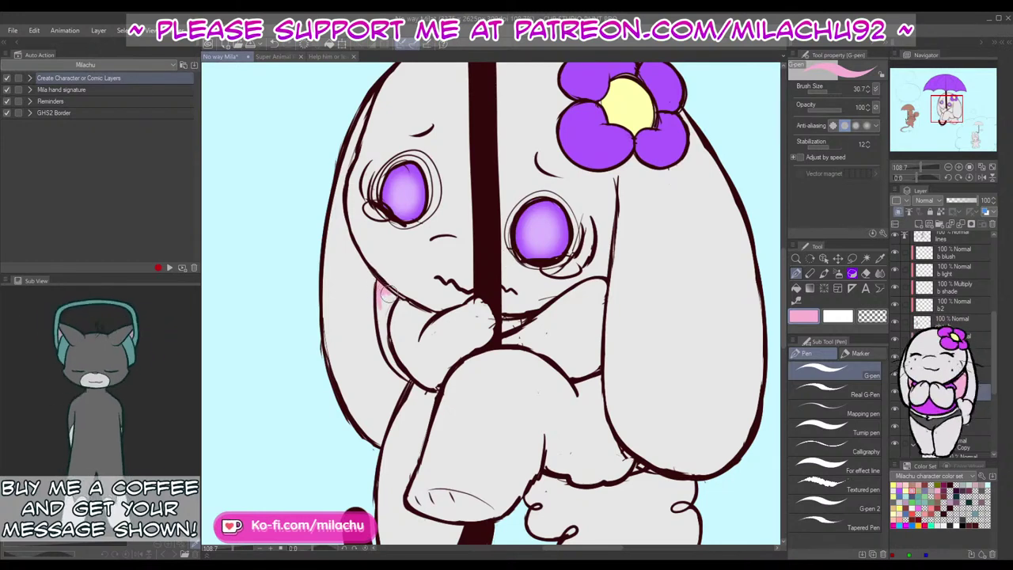
mouse_move(386, 338)
left_mouse_down()
mouse_move(407, 378)
mouse_move(378, 323)
mouse_move(389, 298)
mouse_move(385, 306)
left_mouse_up()
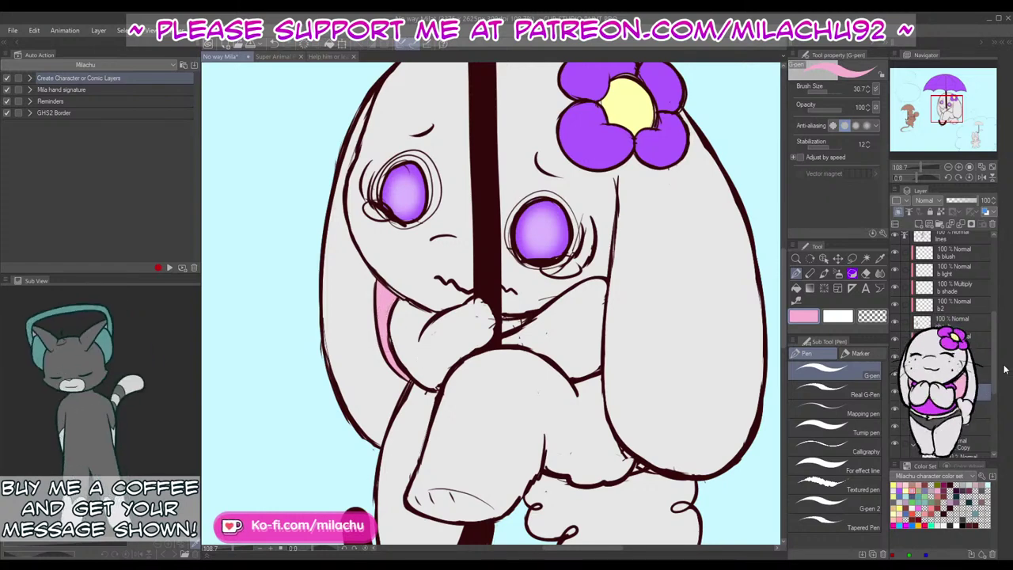
Step: Make the bunny's lines layer active and set up the G-pen with dark maroon at brush size 10
scroll(950, 307, "up", 3)
left_click(951, 304)
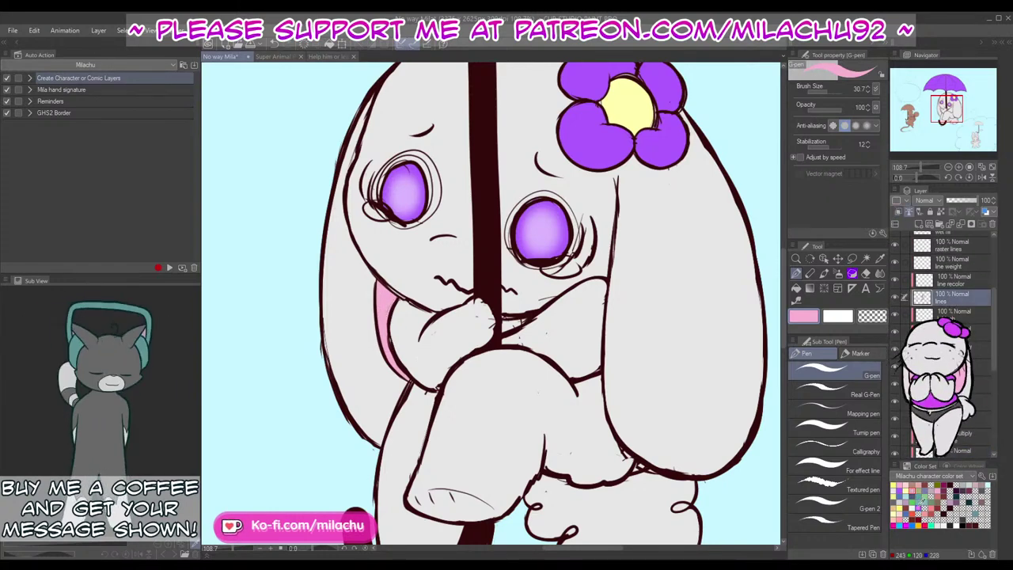
left_click(950, 485)
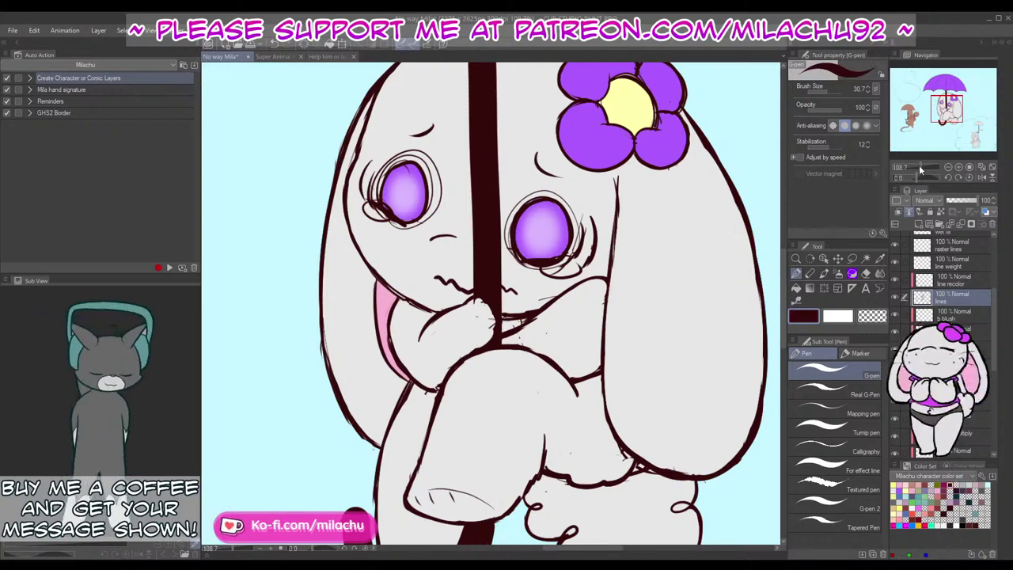
left_click(824, 90)
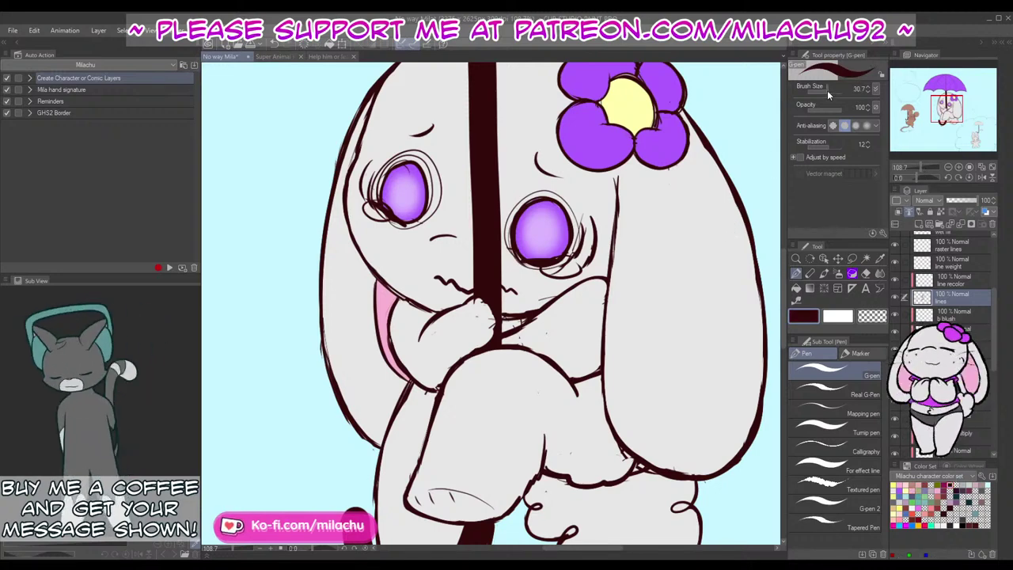
left_click(869, 91)
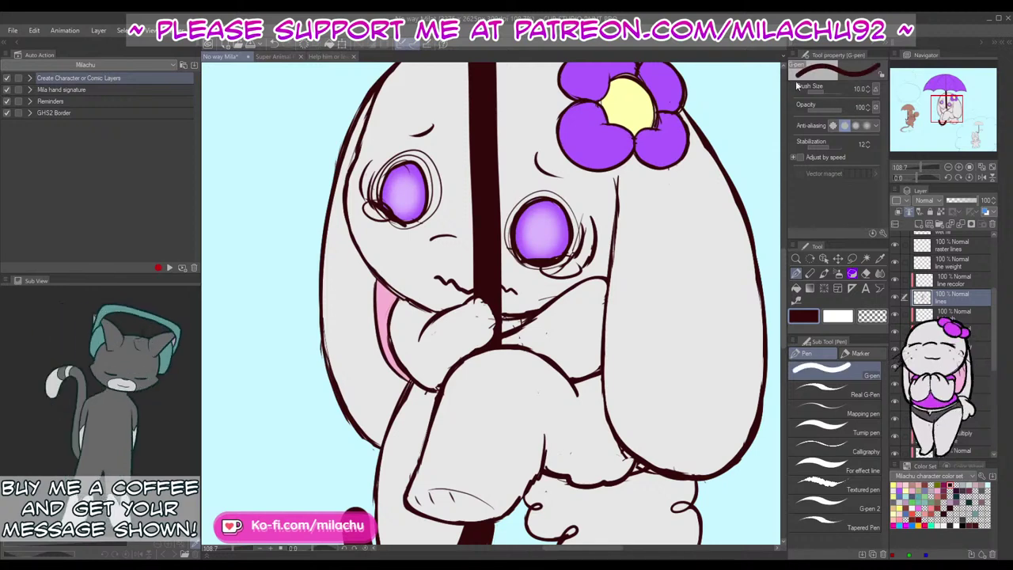
Step: Try test strokes near the bunny's ear and reduce the G-pen's brush size to 5
left_click_drag(750, 116, 757, 154)
key("ctrl+z")
left_click(866, 88)
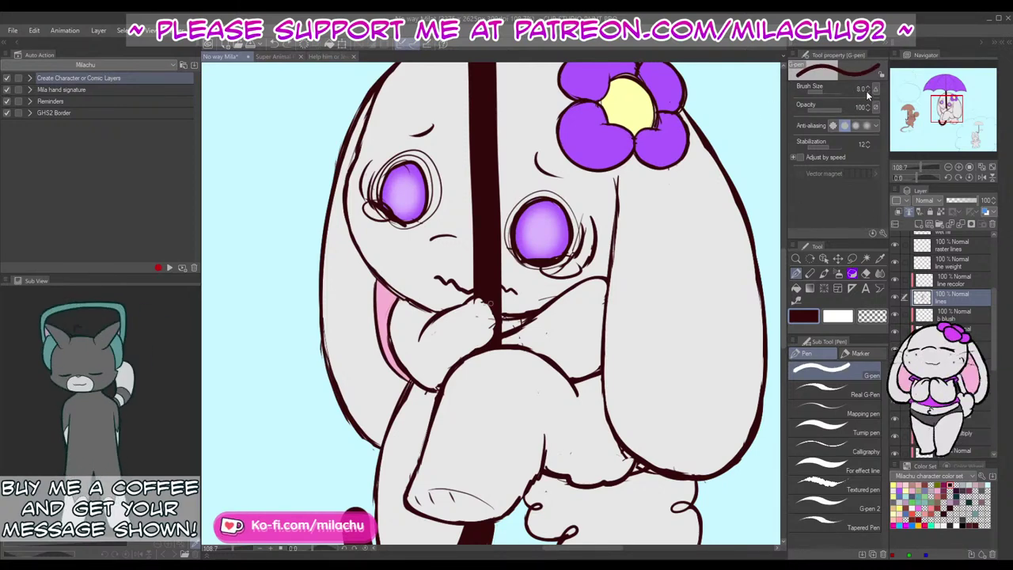
left_click_drag(727, 98, 736, 178)
key("ctrl+z")
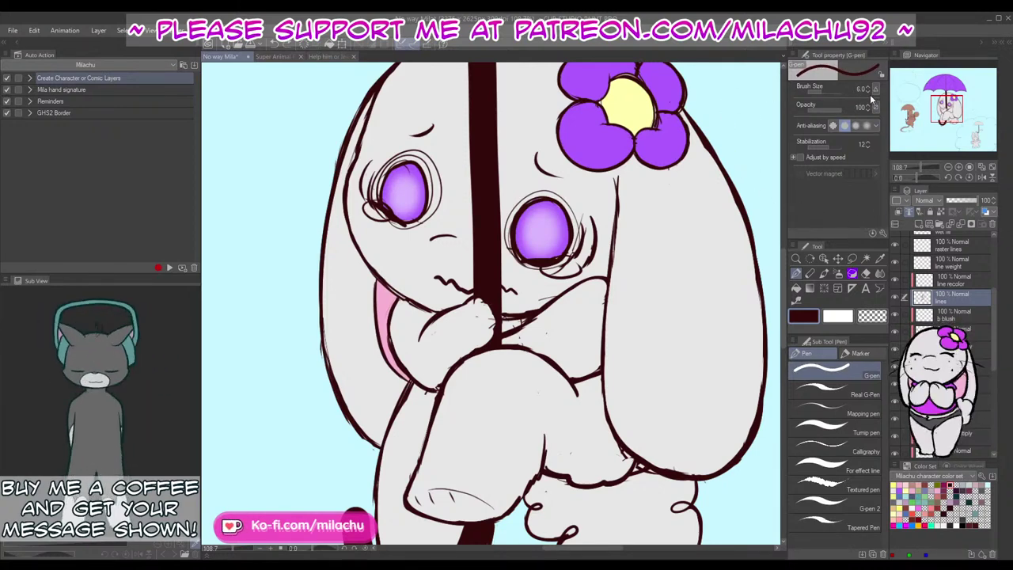
key("bracketleft")
Step: Draw jagged shiver lines outside both upper sides of the bunny's head, discarding the first try beside the ear
left_click(918, 165)
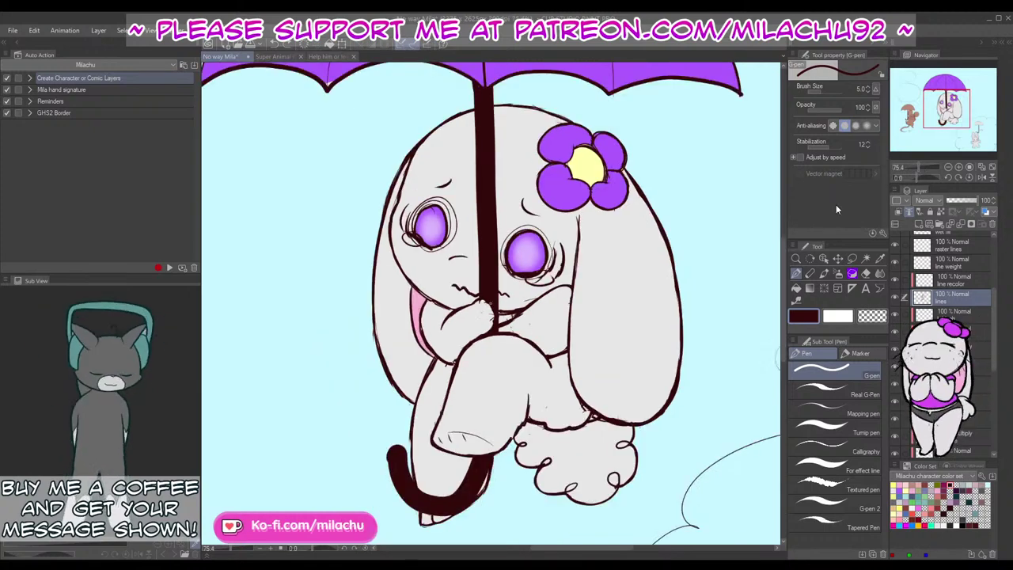
left_click_drag(586, 396, 577, 383)
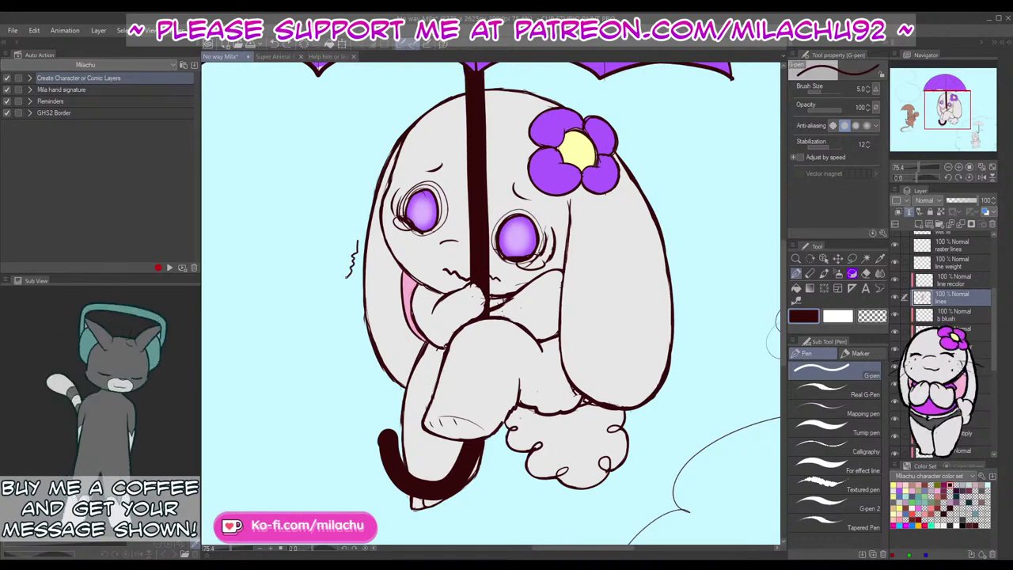
left_click_drag(355, 243, 351, 299)
key("ctrl+z")
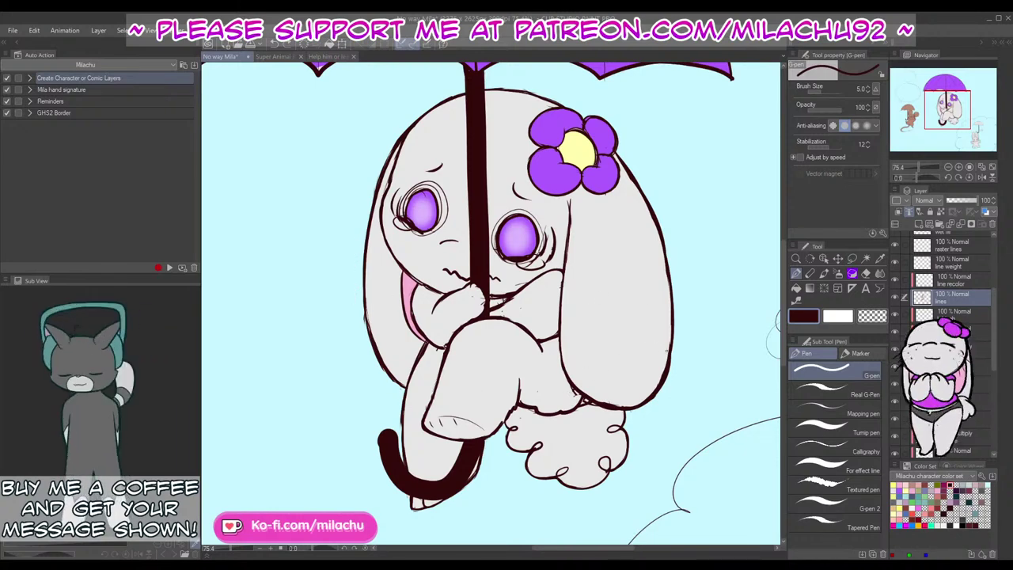
left_click_drag(415, 112, 374, 157)
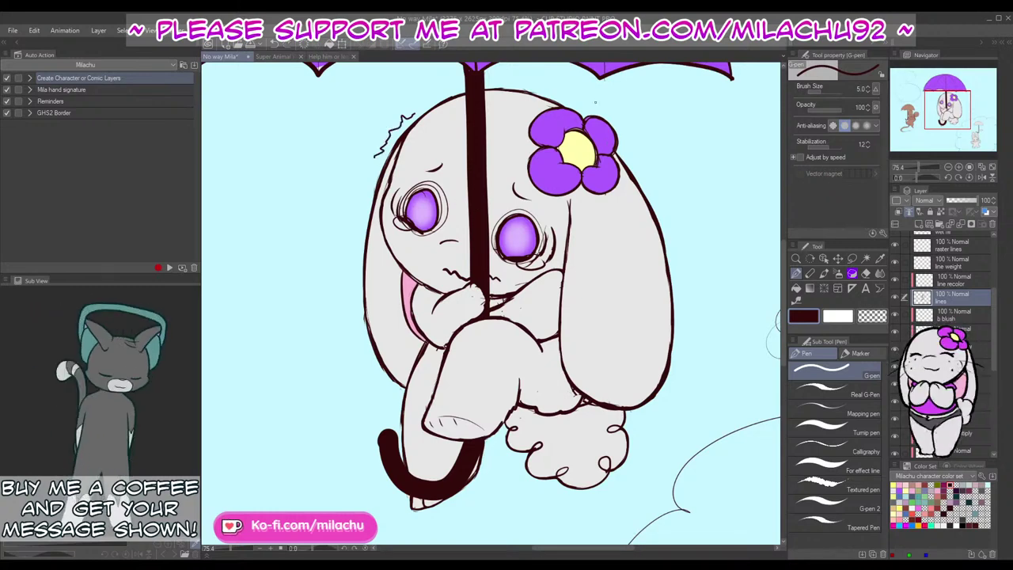
mouse_move(566, 99)
left_mouse_down()
mouse_move(606, 106)
mouse_move(621, 130)
left_mouse_up()
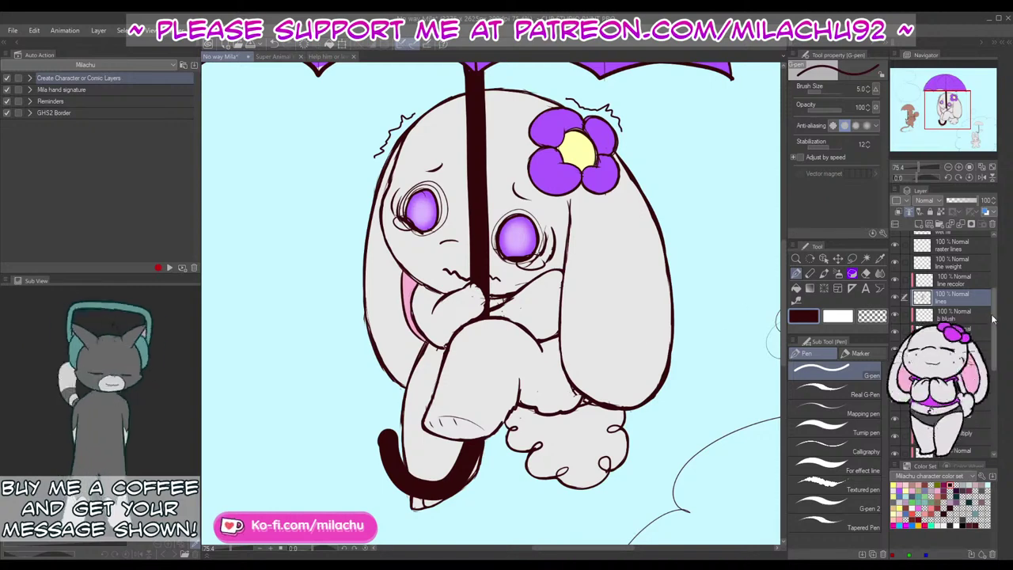
Step: Lasso the shiver lines beside both upper sides of the bunny's head, make the fx layer active and clear the selection
scroll(964, 284, "up", 3)
scroll(963, 277, "up", 3)
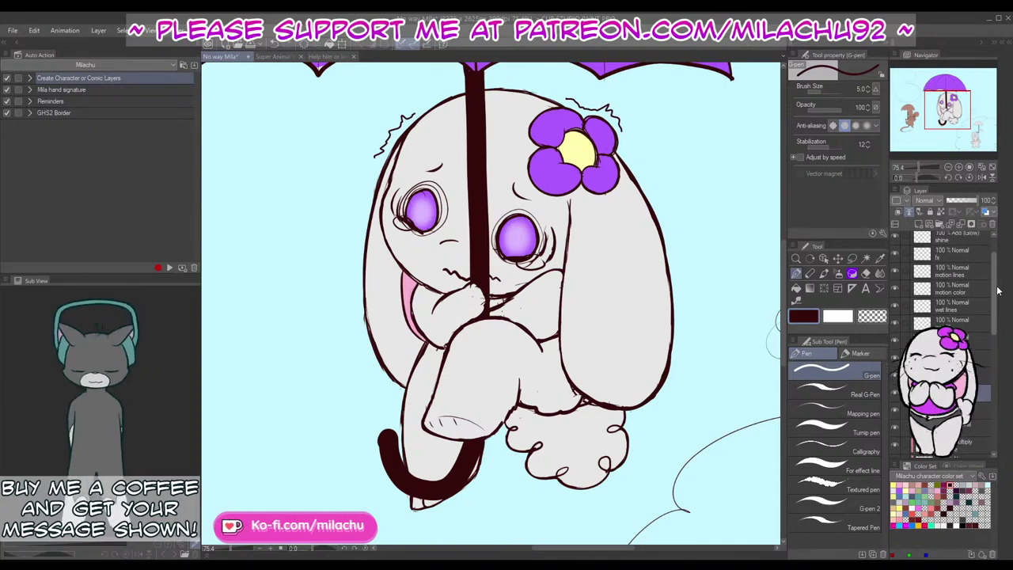
key("m")
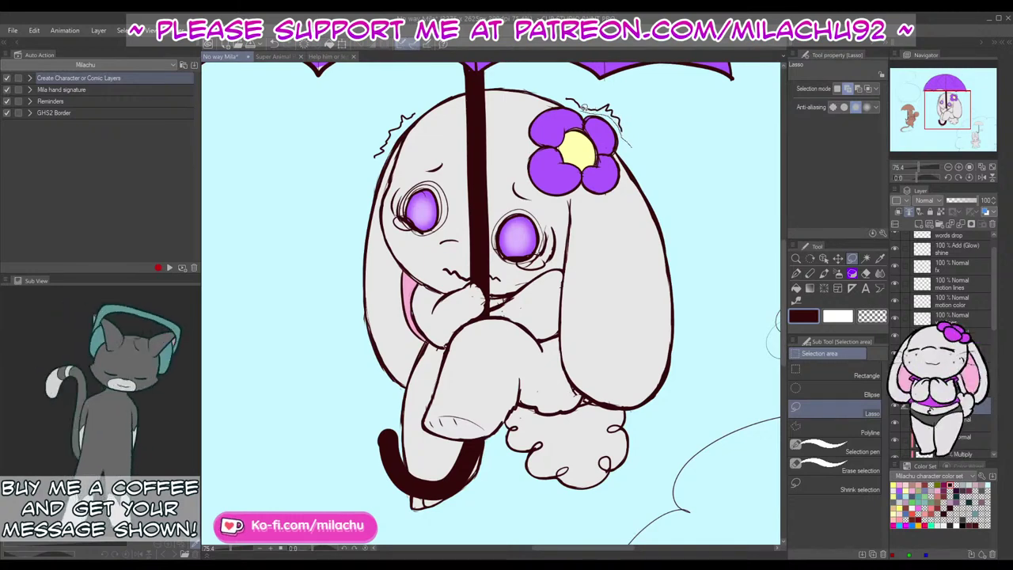
mouse_move(560, 90)
left_mouse_down()
mouse_move(650, 126)
mouse_move(621, 151)
left_mouse_up()
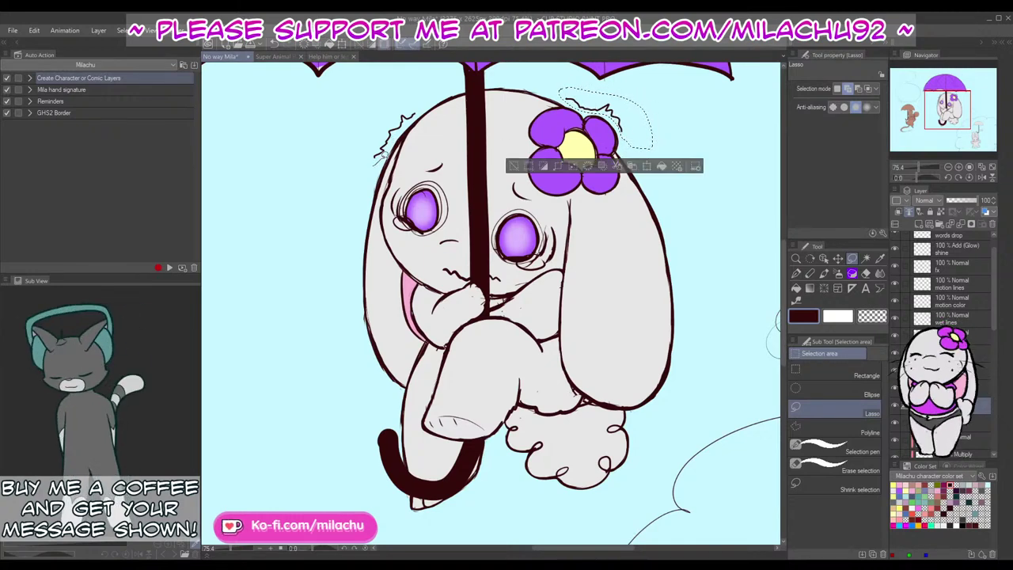
left_click_drag(387, 153, 416, 117)
left_click_drag(367, 162, 369, 162)
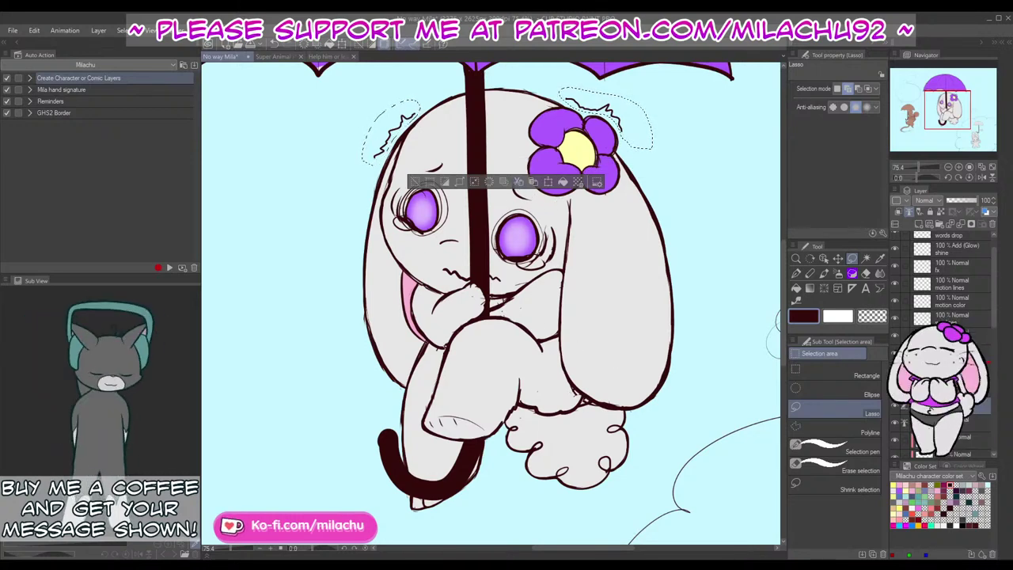
left_click_drag(967, 365, 965, 269)
left_click(954, 225)
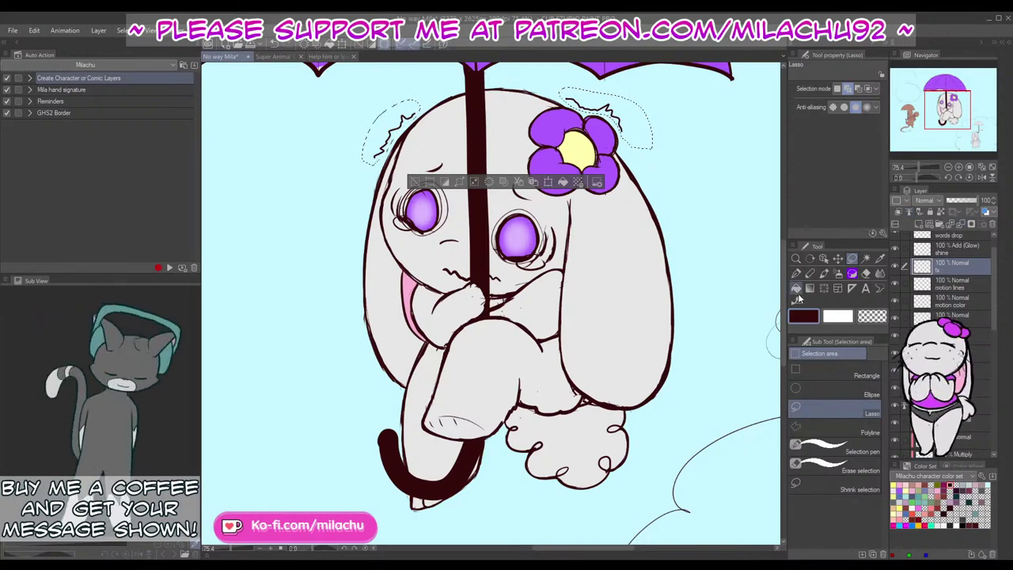
key("ctrl+d")
Step: Draw small jagged shiver marks around the bunny's ears, arm, leg, foot and tail on the fx layer with the G-pen
key("p")
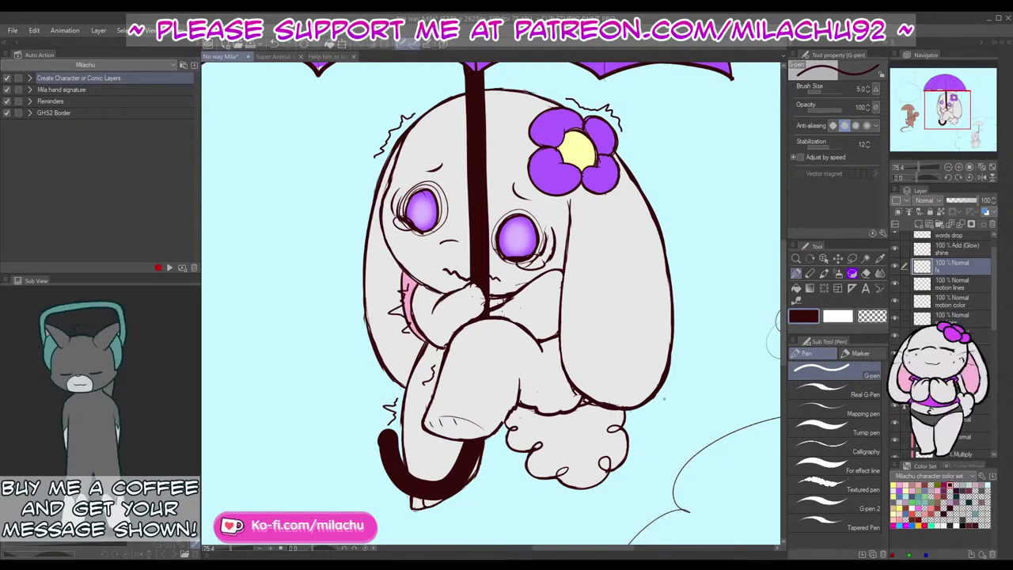
mouse_move(687, 454)
left_mouse_down()
mouse_move(672, 478)
mouse_move(688, 483)
mouse_move(694, 466)
left_mouse_up()
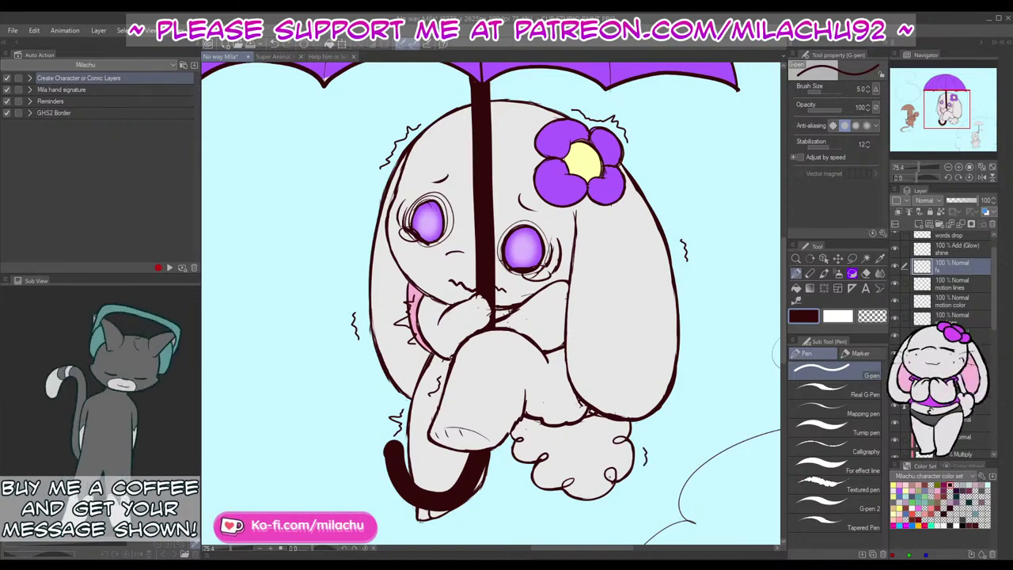
left_click_drag(913, 164, 916, 167)
left_click_drag(696, 402, 697, 438)
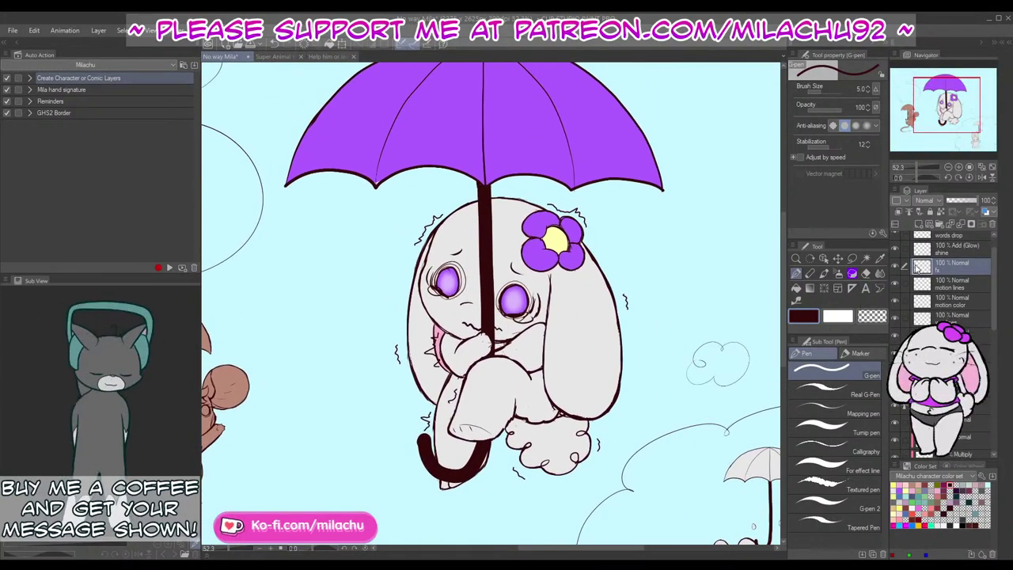
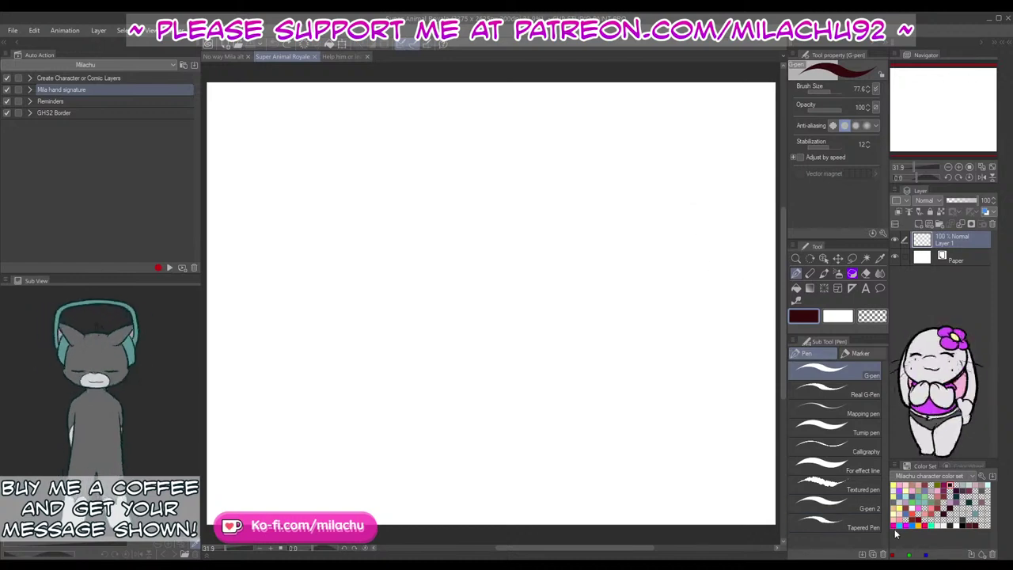
Step: Set the G-pen to hot pink at brush size 25 and sketch a round head on the blank Super Animal Royale canvas
left_click(894, 526)
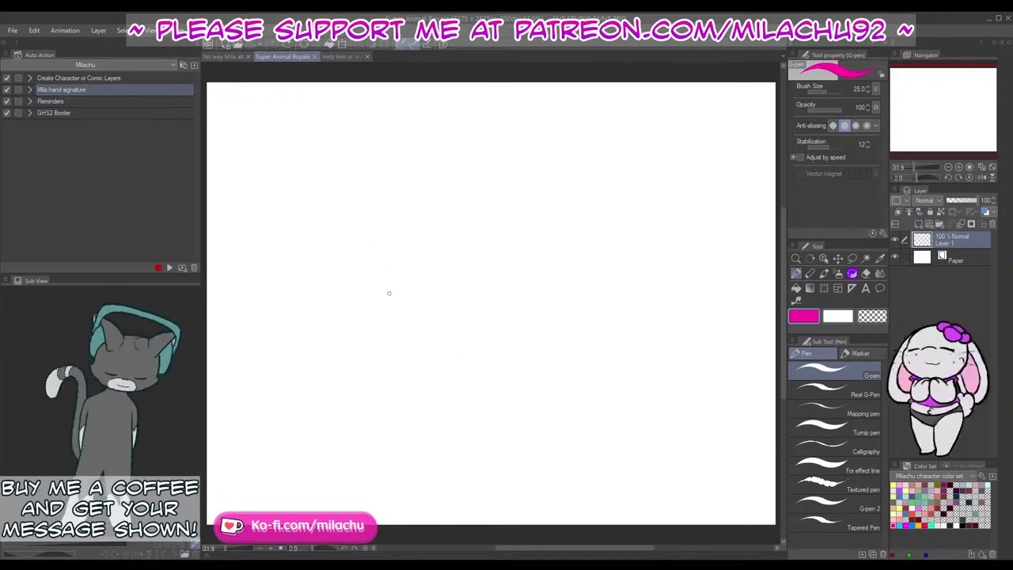
mouse_move(339, 203)
left_mouse_down()
mouse_move(326, 276)
mouse_move(366, 293)
left_mouse_up()
key("ctrl+z")
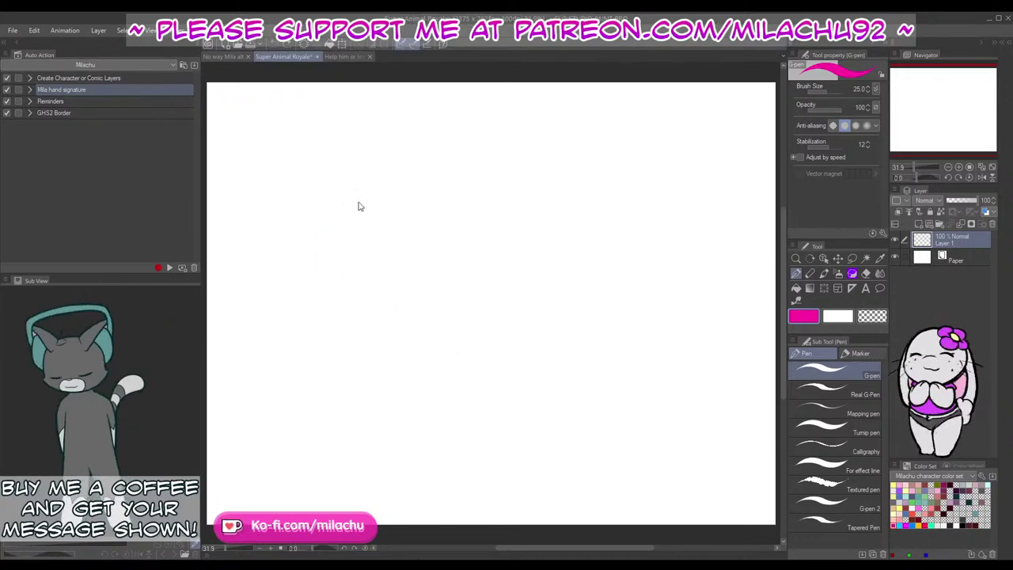
mouse_move(393, 155)
left_mouse_down()
mouse_move(383, 283)
mouse_move(388, 152)
left_mouse_up()
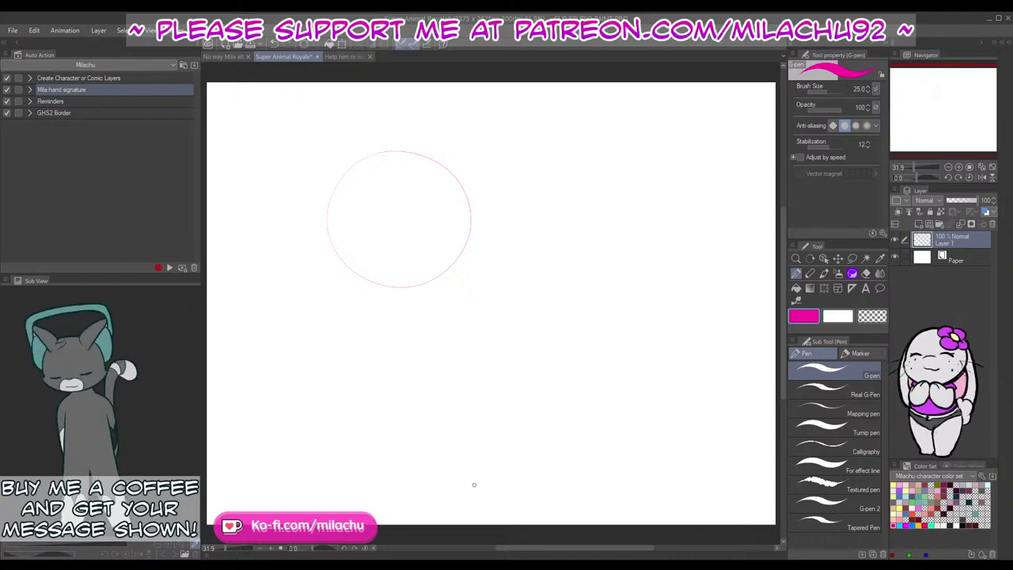
Step: Sketch two short body lines below the head circle, one nearly vertical and one slanting outward, replacing the overly long first slanted stroke
left_click_drag(468, 293, 538, 416)
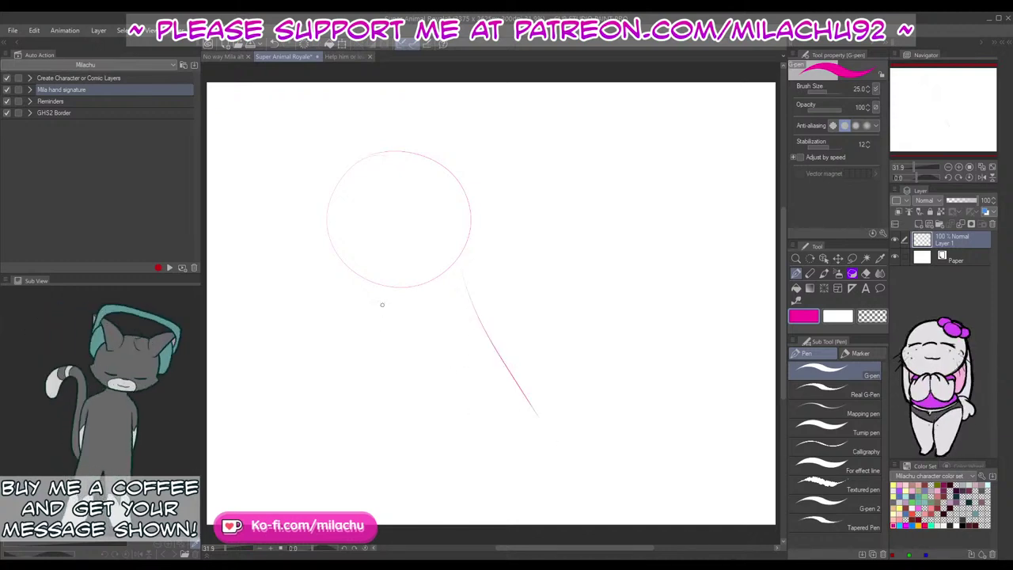
key("ctrl+z")
left_click_drag(459, 294, 518, 366)
left_click_drag(361, 299, 358, 363)
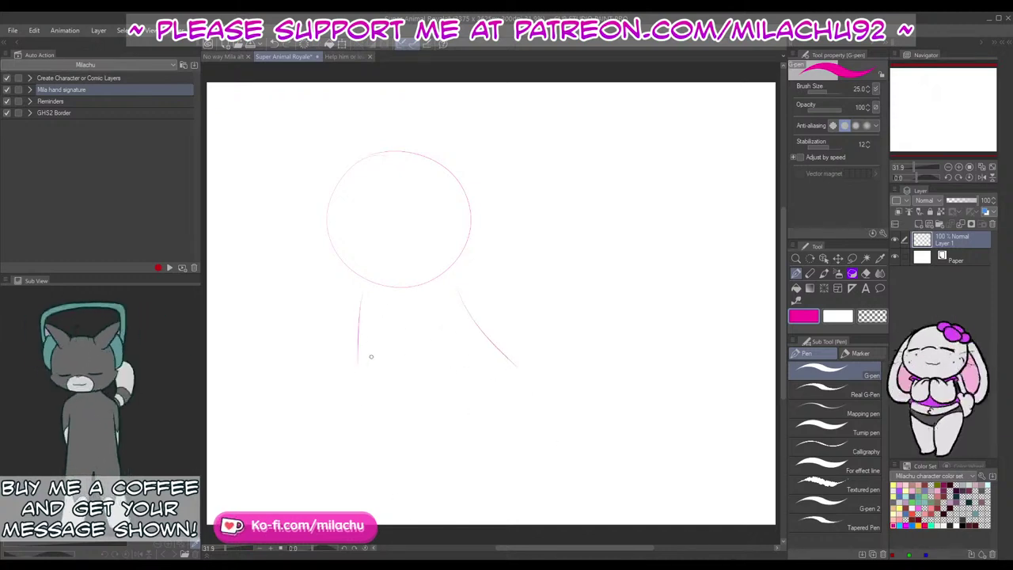
left_click_drag(361, 291, 356, 384)
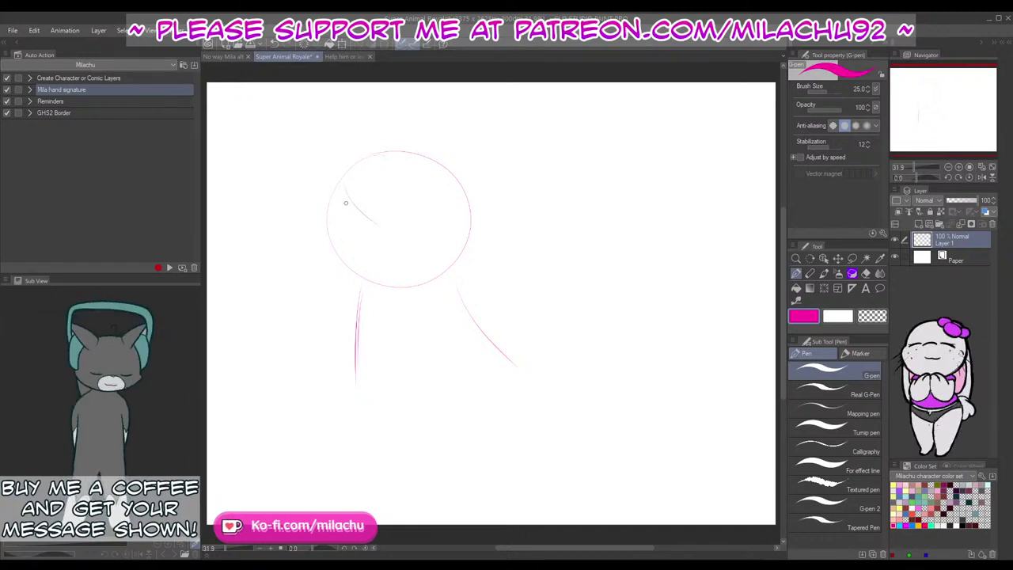
Step: Sketch a gently curved guideline across the upper face, redrawing it until it arches slightly, and reinforce the stroke
key("ctrl+z")
left_click_drag(342, 188, 415, 217)
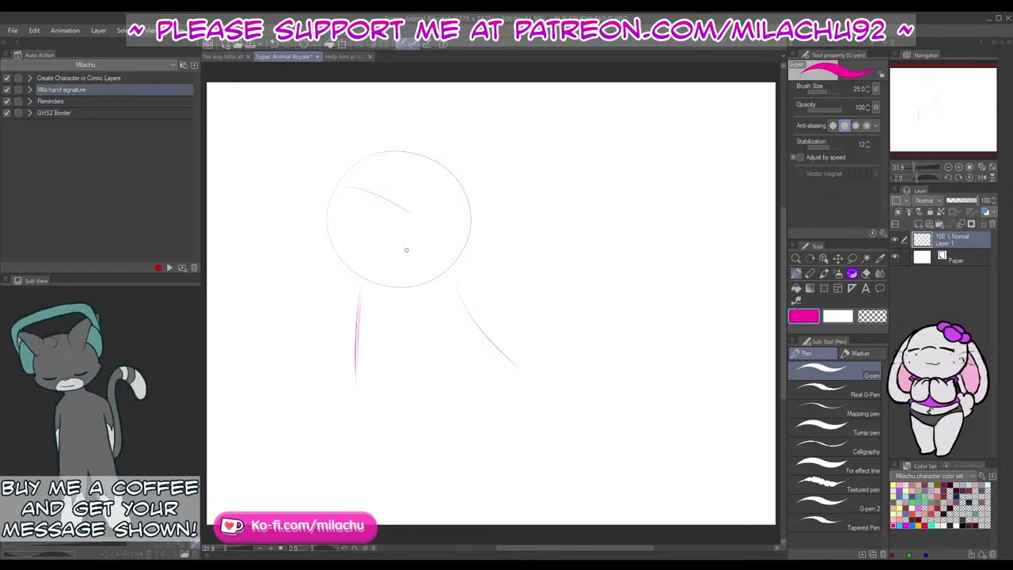
key("ctrl+z")
left_click_drag(340, 190, 441, 226)
key("ctrl+z")
left_click_drag(338, 192, 416, 209)
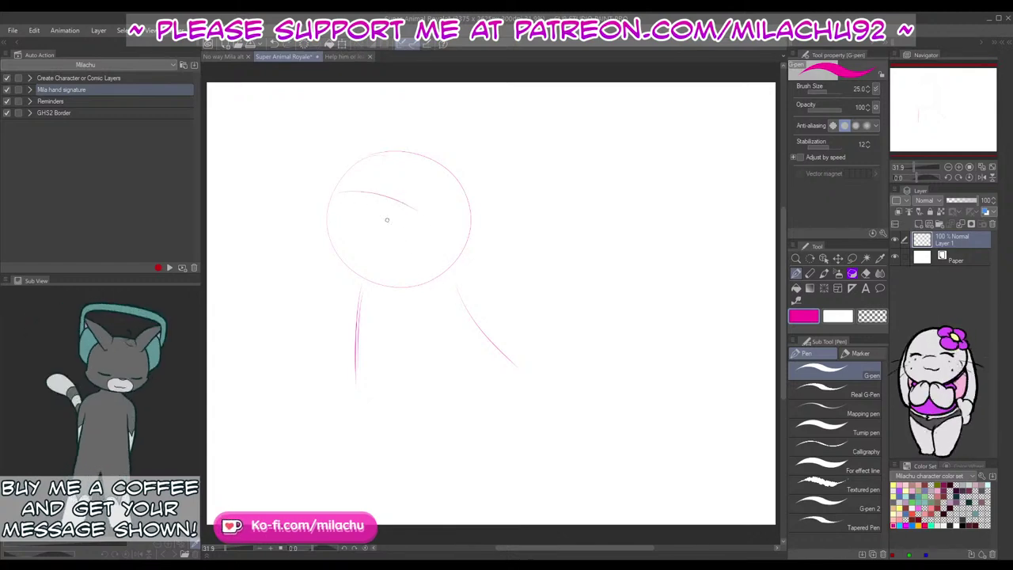
left_click_drag(343, 192, 421, 210)
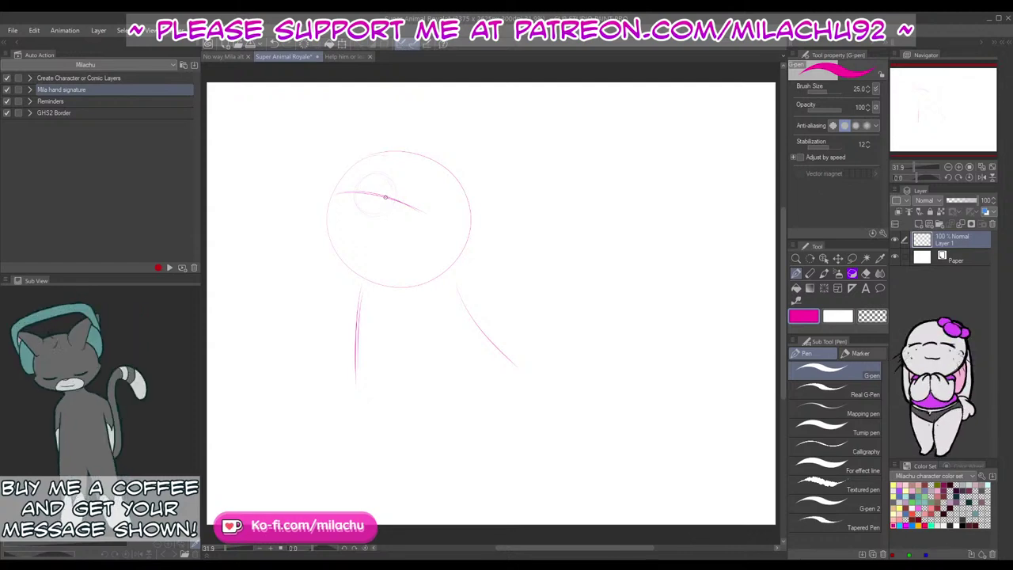
Step: Sketch a round eye on the guideline and shape the brow, snout and chin along the head's front edge
left_click_drag(387, 190, 405, 205)
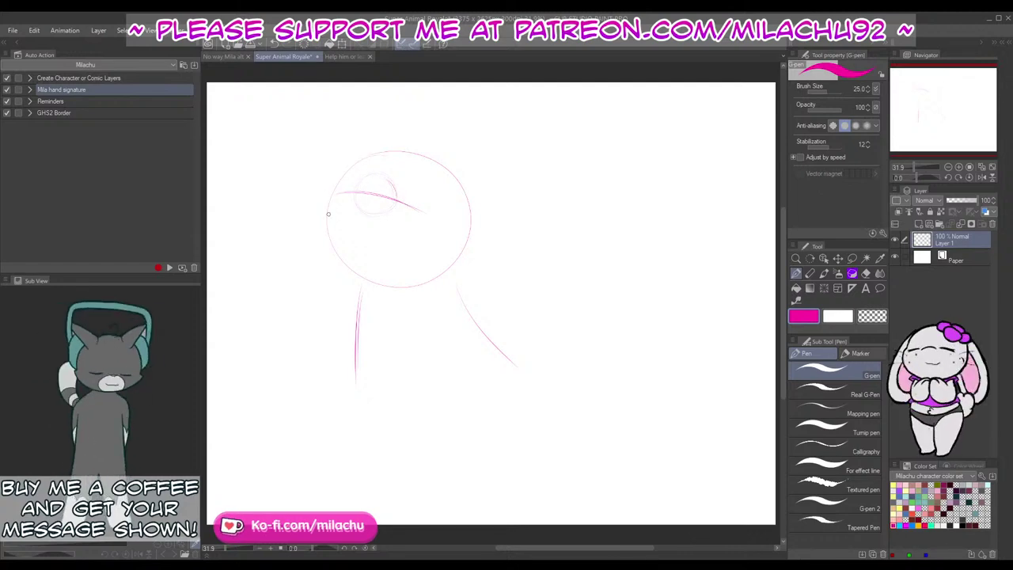
left_click_drag(328, 211, 337, 202)
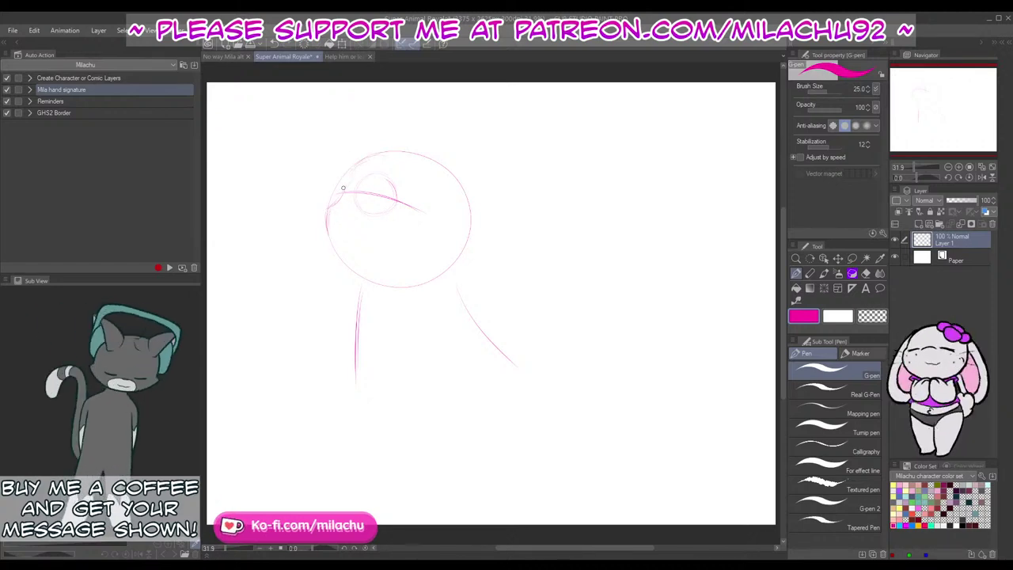
left_click_drag(352, 177, 372, 155)
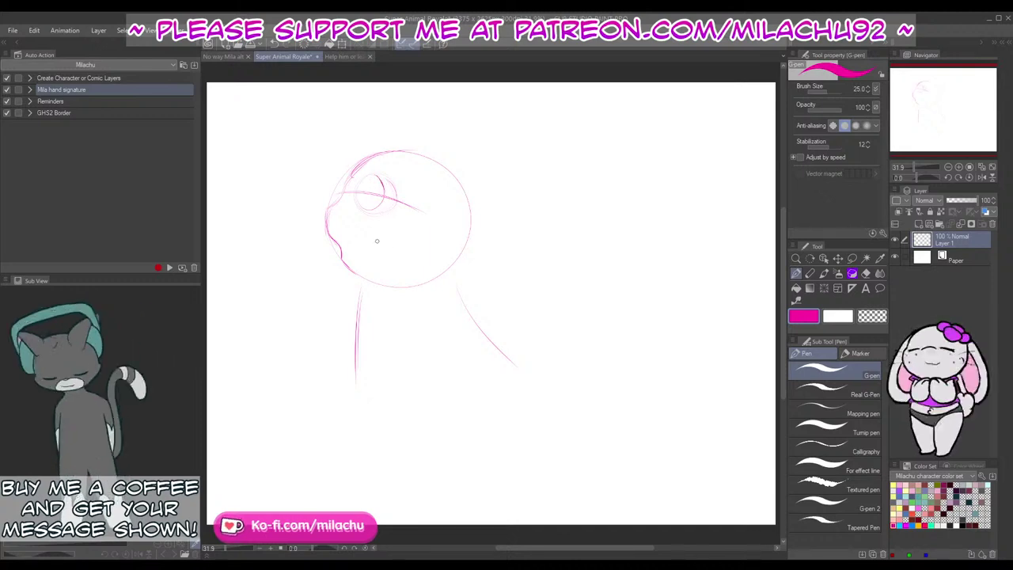
Step: Sketch a round open mouth with jagged teeth below the eye, discarding the first circle attempts
mouse_move(410, 242)
left_mouse_down()
mouse_move(374, 259)
mouse_move(381, 227)
mouse_move(389, 249)
mouse_move(408, 253)
mouse_move(372, 239)
mouse_move(403, 256)
mouse_move(377, 228)
mouse_move(395, 262)
mouse_move(390, 227)
left_mouse_up()
key("ctrl+z")
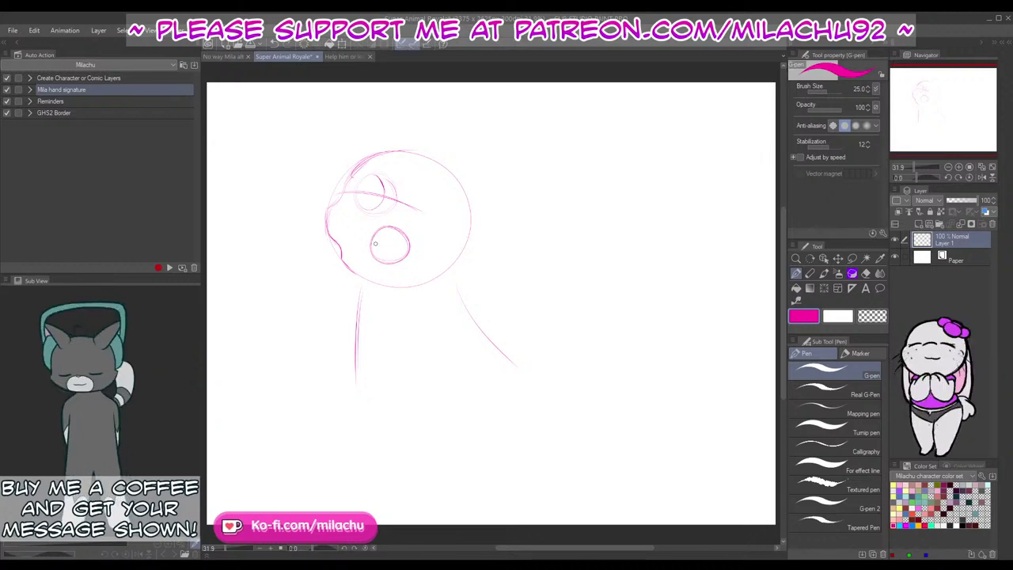
key("ctrl+z")
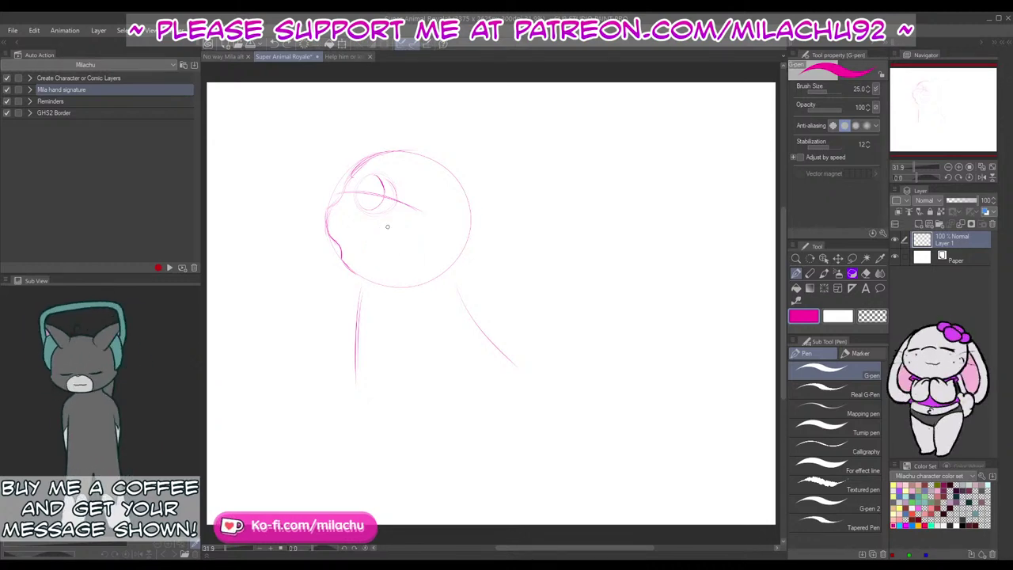
mouse_move(373, 257)
left_mouse_down()
mouse_move(392, 224)
mouse_move(372, 258)
mouse_move(409, 250)
mouse_move(389, 225)
mouse_move(370, 255)
mouse_move(403, 257)
mouse_move(406, 237)
mouse_move(405, 258)
mouse_move(392, 229)
left_mouse_up()
left_click_drag(379, 259, 383, 245)
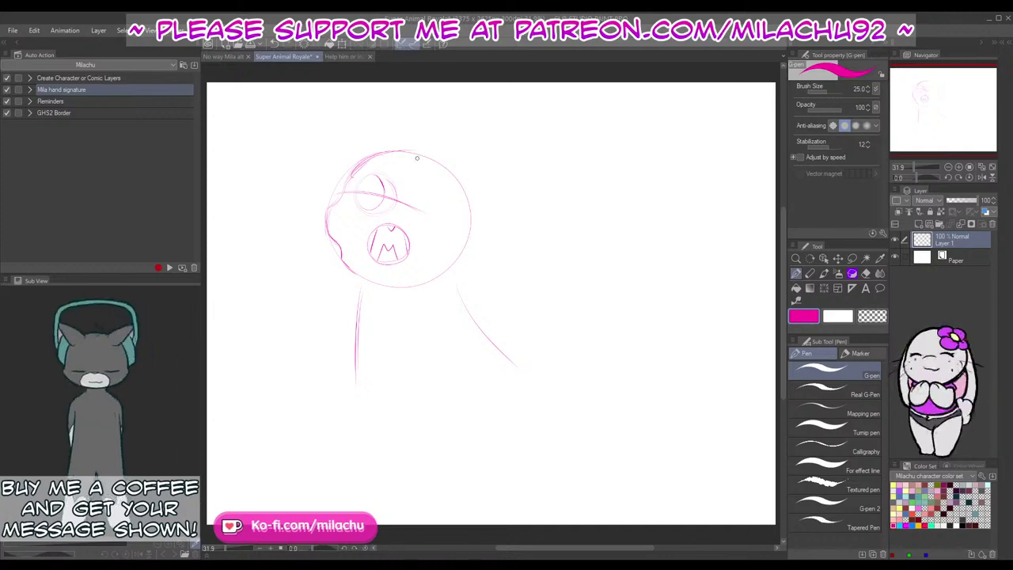
left_click_drag(421, 135, 438, 203)
key("ctrl+z")
left_click_drag(418, 148, 467, 212)
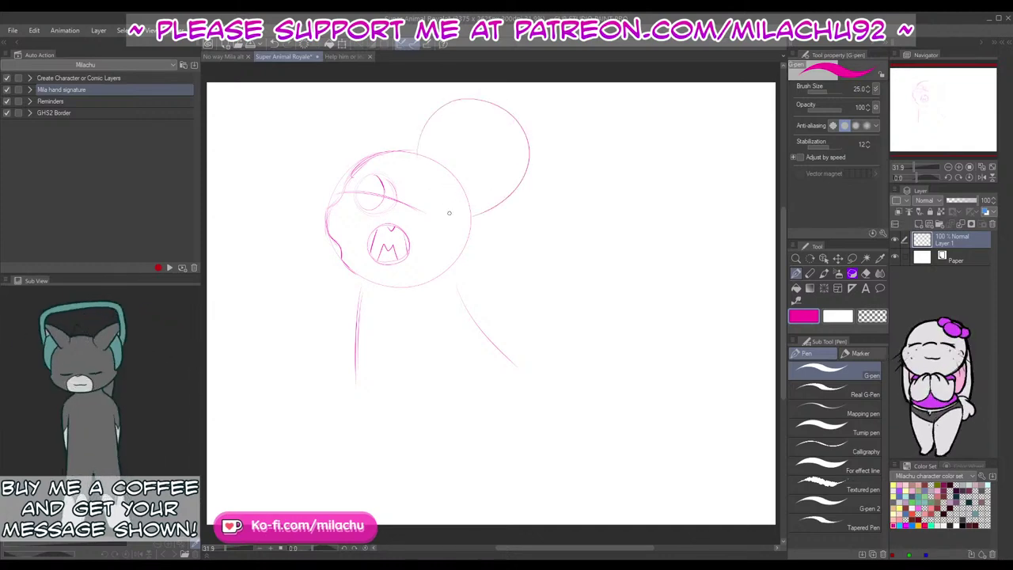
key("ctrl+z")
left_click_drag(410, 149, 504, 189)
key("ctrl+z")
left_click_drag(409, 149, 433, 81)
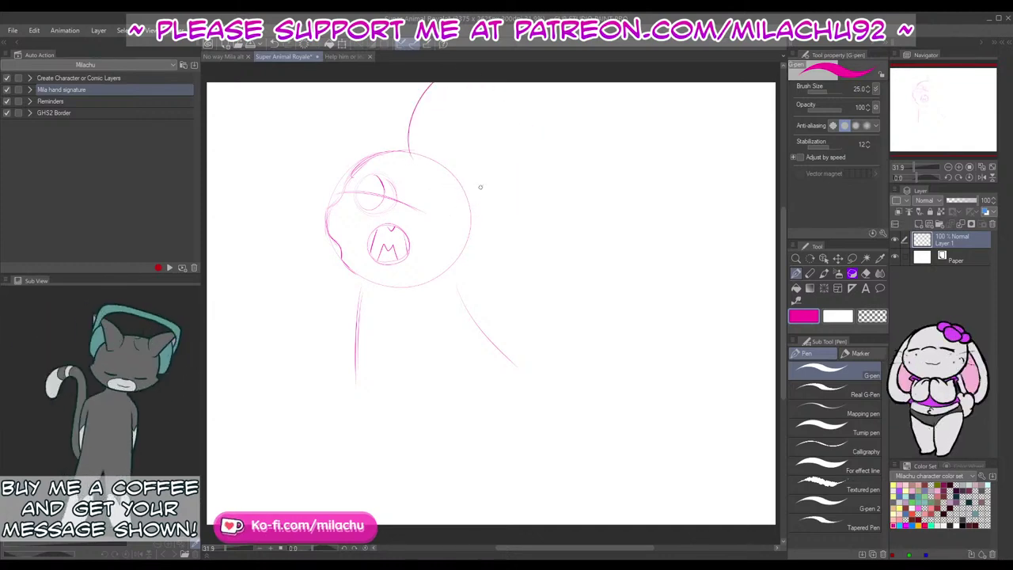
left_click_drag(465, 198, 436, 83)
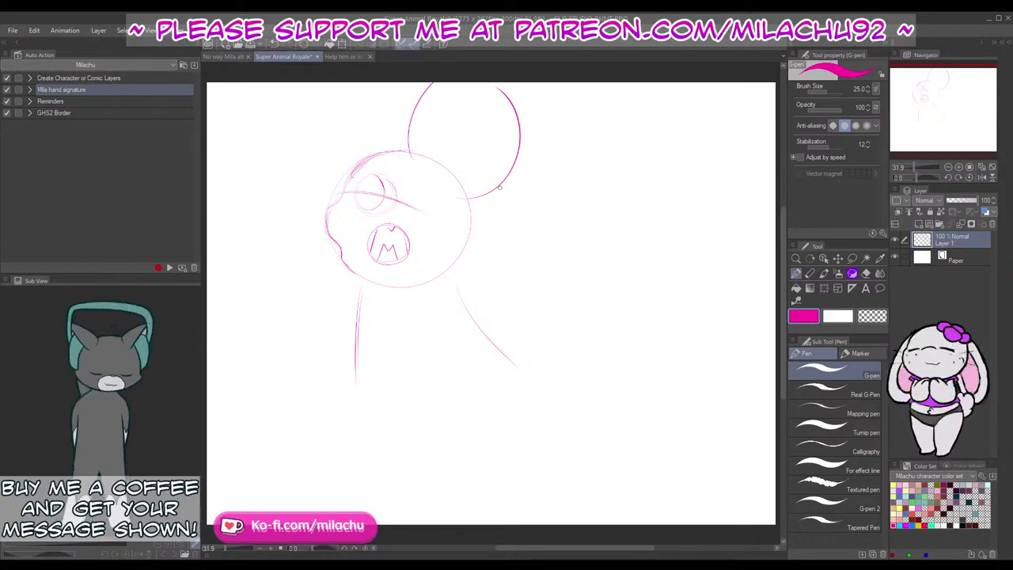
key("ctrl+z")
key("ctrl+z")
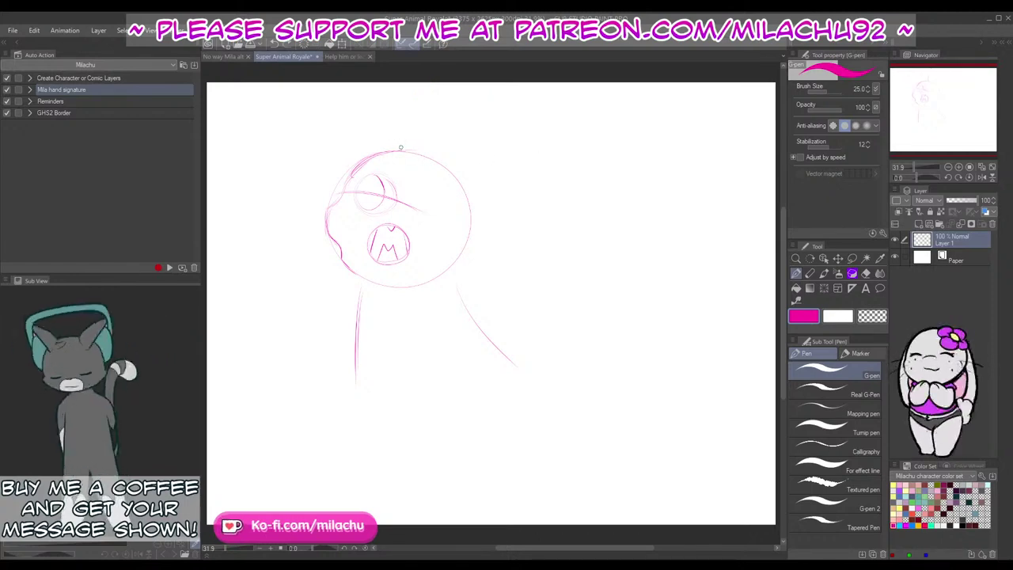
Step: Sketch two large overlapping round ears at the top and back of the head, letting the first run off the canvas edge
left_click_drag(401, 150, 421, 83)
key("ctrl+z")
left_click_drag(402, 151, 419, 82)
left_click_drag(468, 185, 499, 84)
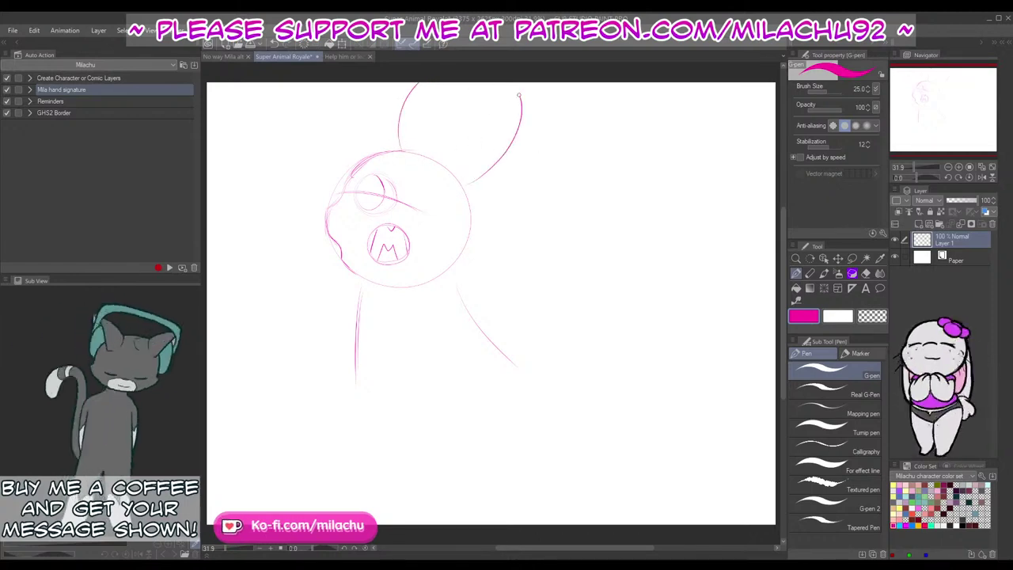
key("ctrl+z")
left_click_drag(466, 188, 495, 87)
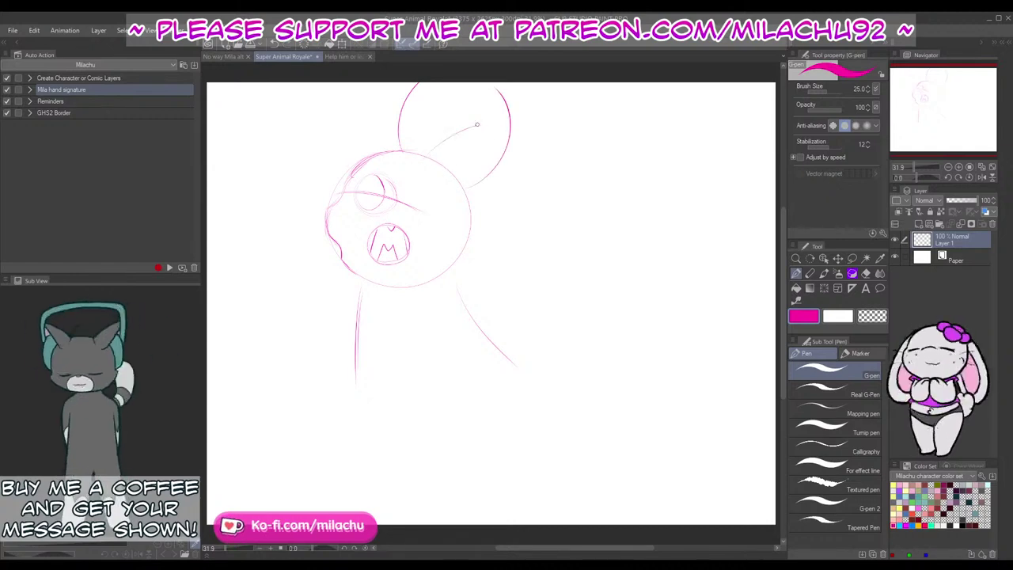
left_click_drag(432, 150, 474, 226)
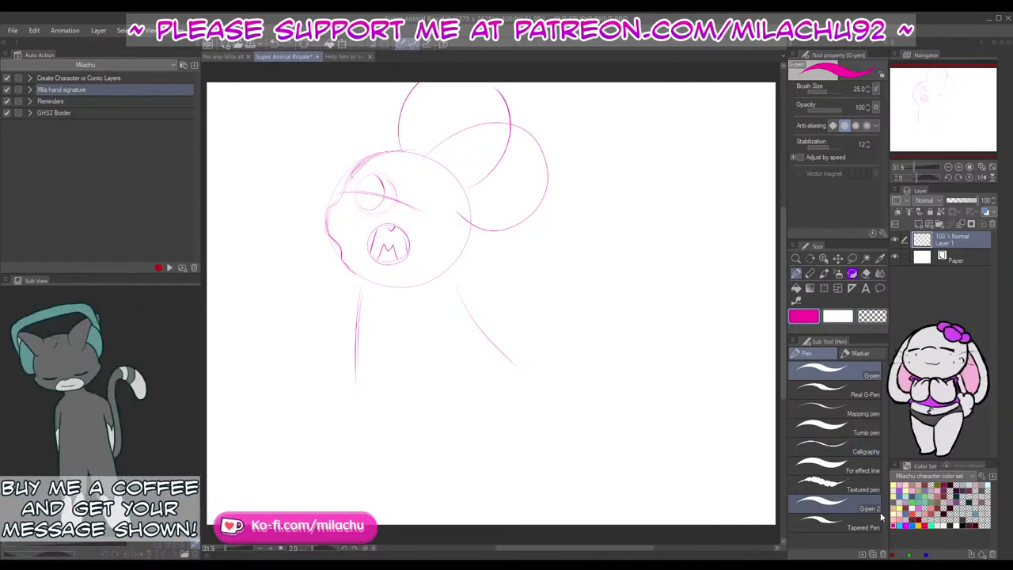
Step: Duplicate the Layer 1 sketch and enlarge the copy to 112%, with bright magenta set as the drawing colour
left_click(906, 525)
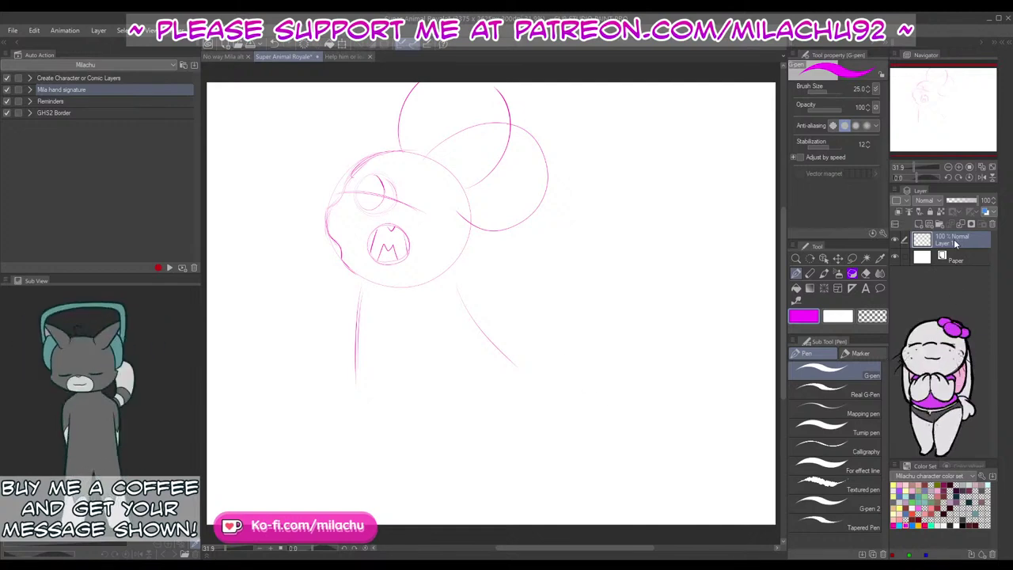
key("ctrl+c")
key("ctrl+v")
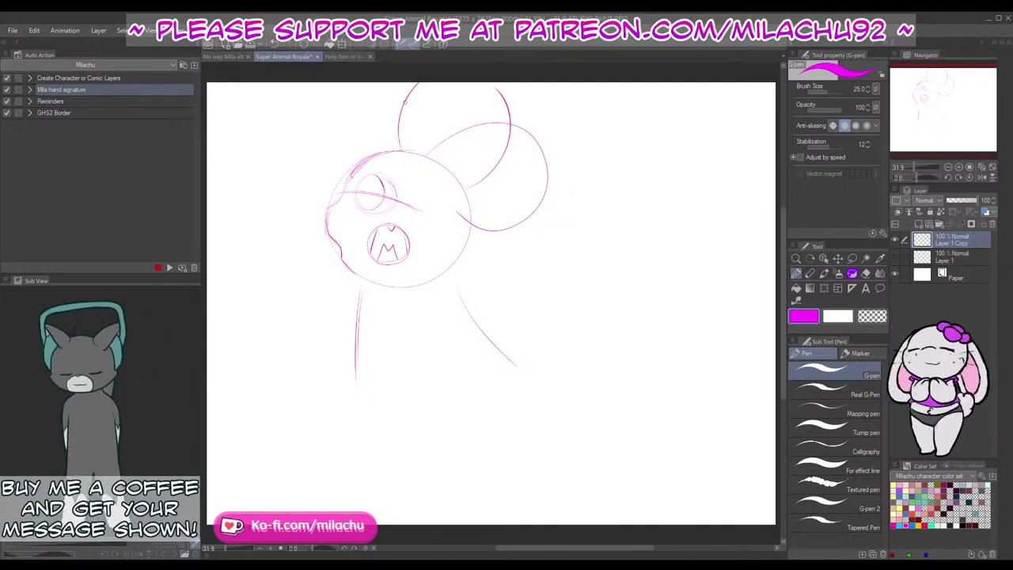
key("ctrl+t")
mouse_move(324, 388)
left_mouse_down()
mouse_move(266, 457)
mouse_move(369, 407)
mouse_move(298, 424)
left_mouse_up()
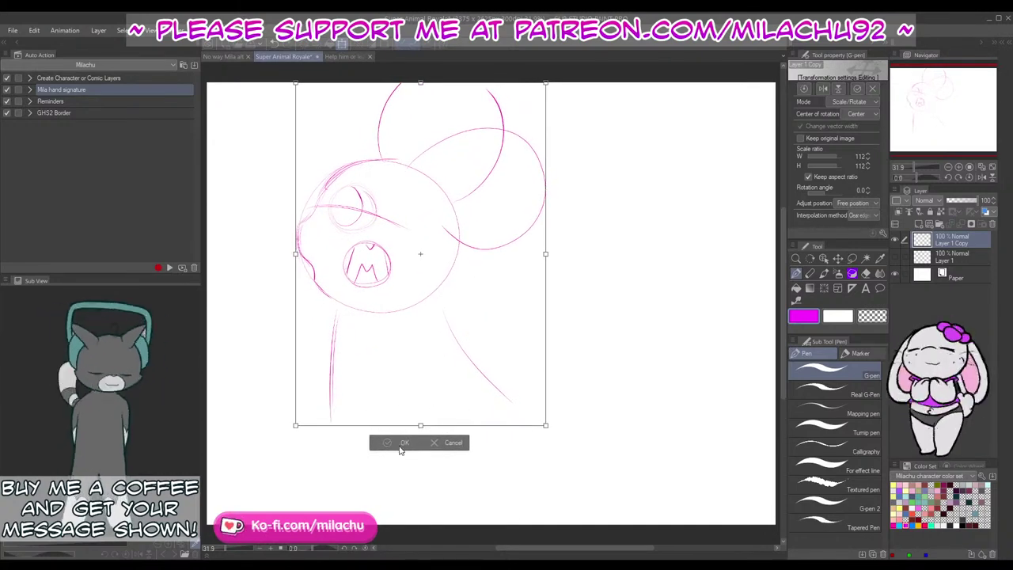
left_click(402, 441)
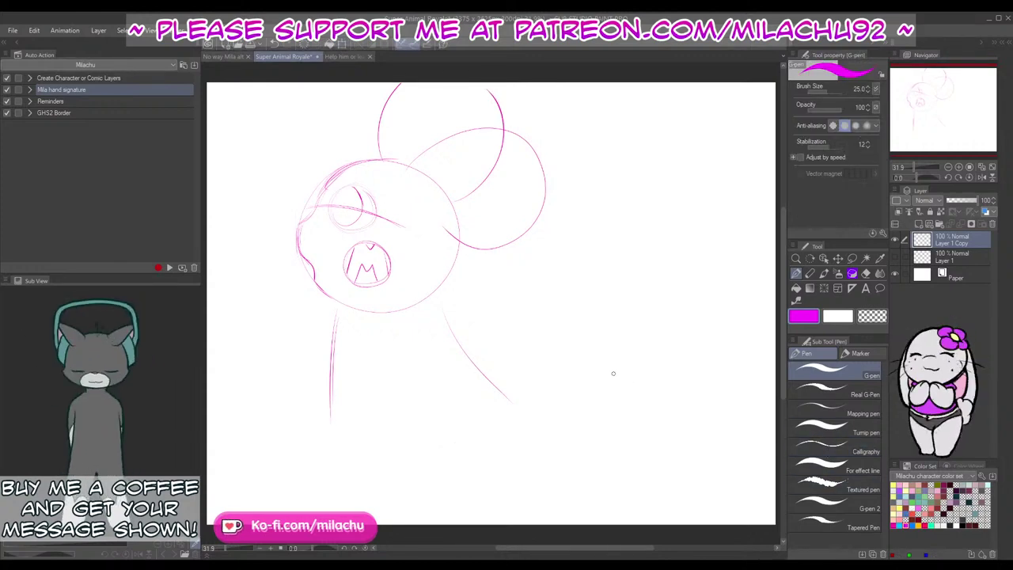
Step: Sketch a smaller oval head for a second character beside the big round-eared one, discarding the first attempts
mouse_move(556, 268)
left_mouse_down()
mouse_move(566, 266)
mouse_move(599, 364)
mouse_move(584, 250)
mouse_move(533, 291)
mouse_move(597, 240)
left_mouse_up()
key("ctrl+z")
key("ctrl+z")
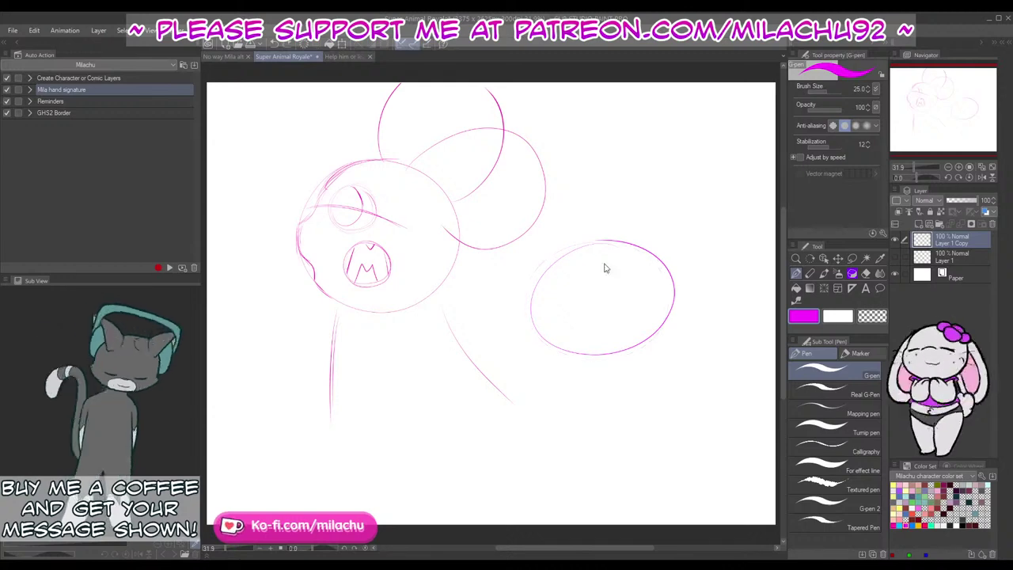
key("ctrl+z")
mouse_move(543, 317)
left_mouse_down()
mouse_move(539, 287)
mouse_move(562, 237)
mouse_move(679, 254)
left_mouse_up()
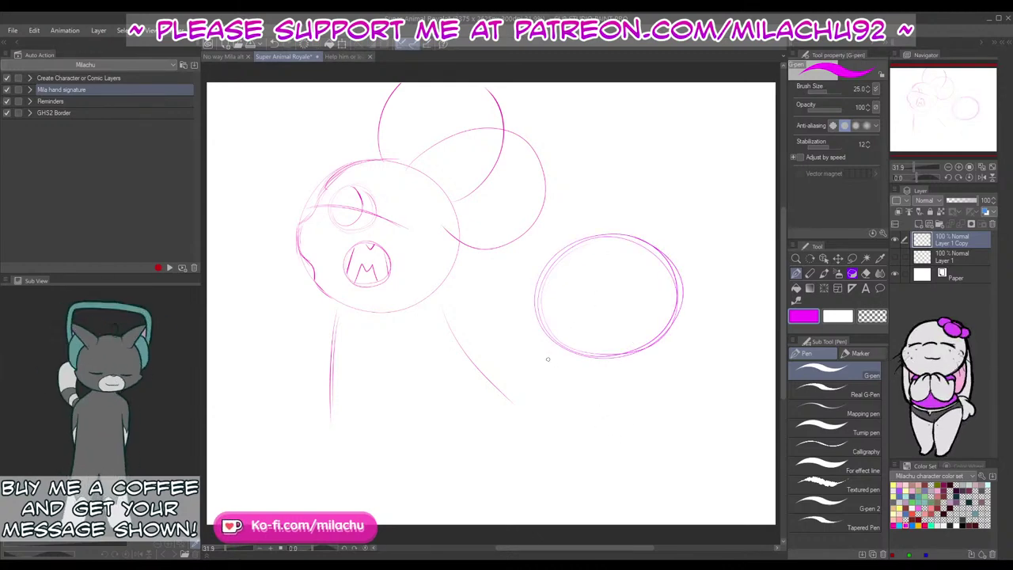
Step: Sketch the second character's bent near leg below the oval head, redrawing the knee and shin curve until it fits
left_click_drag(530, 371, 565, 446)
key("ctrl+z")
left_click_drag(587, 388, 635, 431)
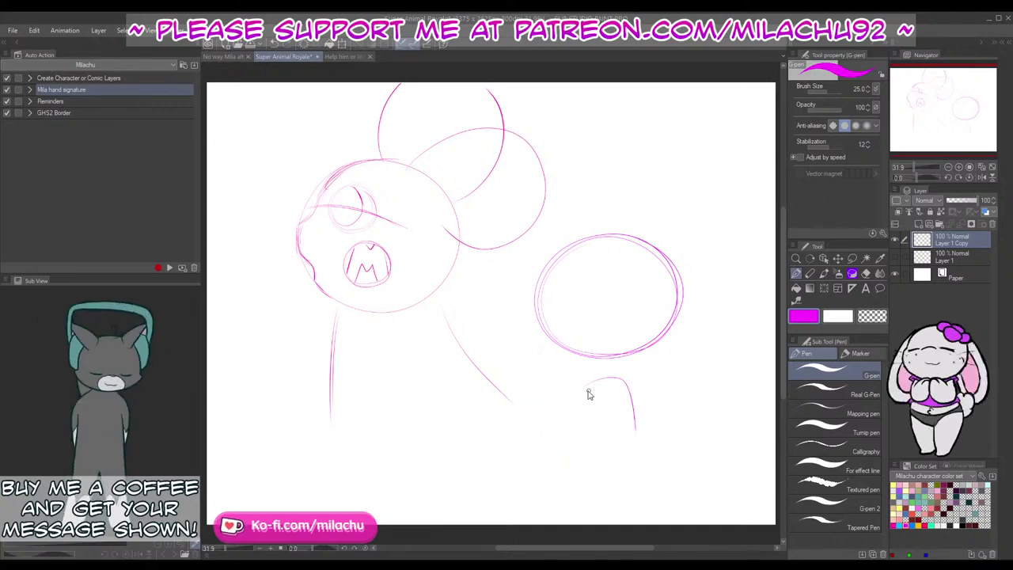
key("ctrl+z")
left_click_drag(584, 387, 638, 438)
key("ctrl+z")
mouse_move(580, 385)
left_mouse_down()
mouse_move(594, 376)
mouse_move(643, 439)
left_mouse_up()
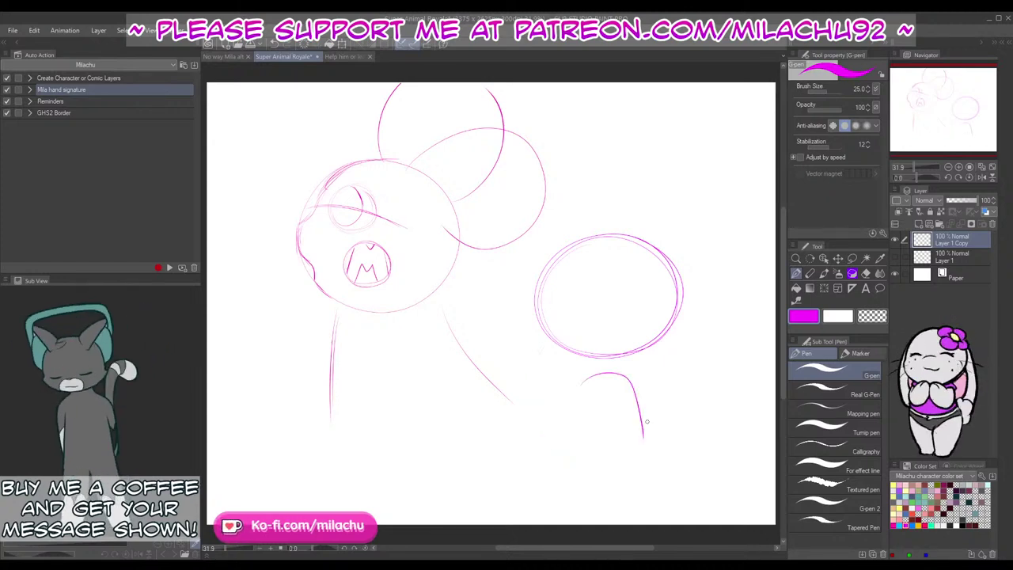
Step: Add a rounded far leg behind the near one and a short foot line at the base of the shin
mouse_move(632, 373)
left_mouse_down()
mouse_move(662, 366)
mouse_move(677, 436)
left_mouse_up()
key("ctrl+z")
mouse_move(632, 367)
left_mouse_down()
mouse_move(674, 410)
mouse_move(664, 434)
mouse_move(670, 423)
mouse_move(646, 447)
mouse_move(599, 451)
left_mouse_up()
key("ctrl+z")
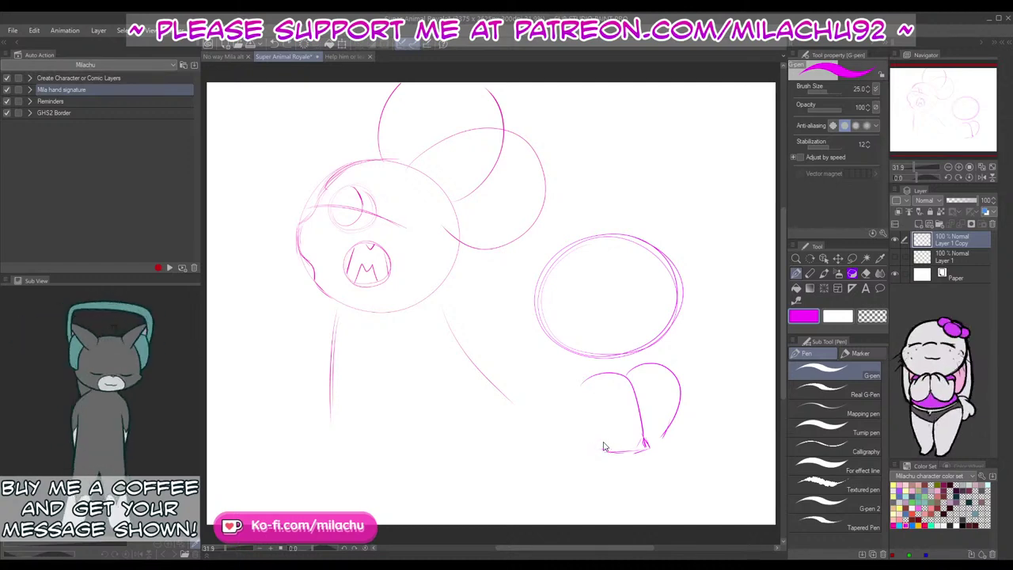
key("ctrl+z")
Step: Extend the near thigh and sketch the small character's curved back from the head down to the seat
left_click_drag(568, 395, 604, 371)
left_click_drag(552, 350, 541, 397)
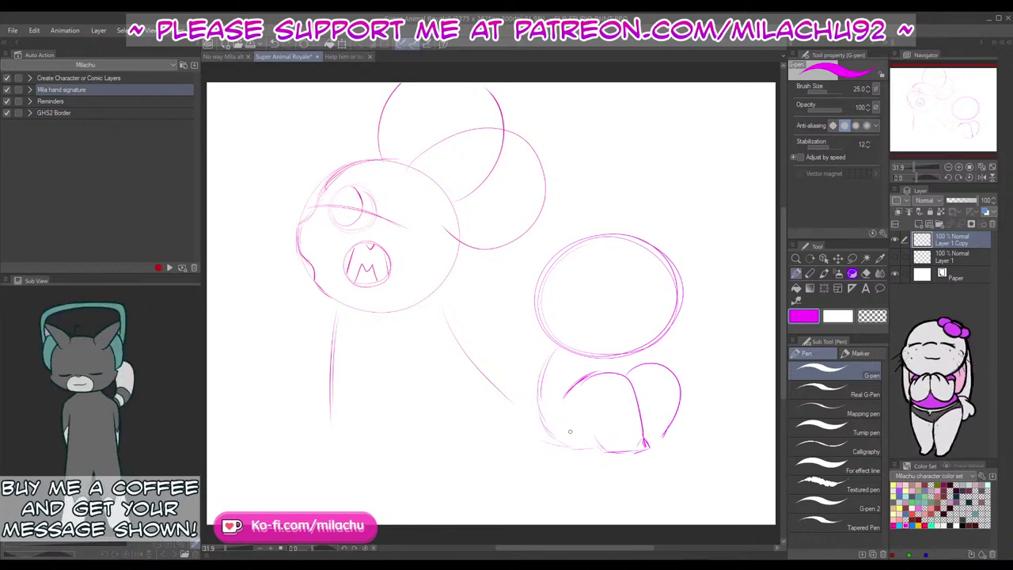
left_click_drag(691, 361, 648, 352)
left_click_drag(583, 248, 585, 313)
key("ctrl+z")
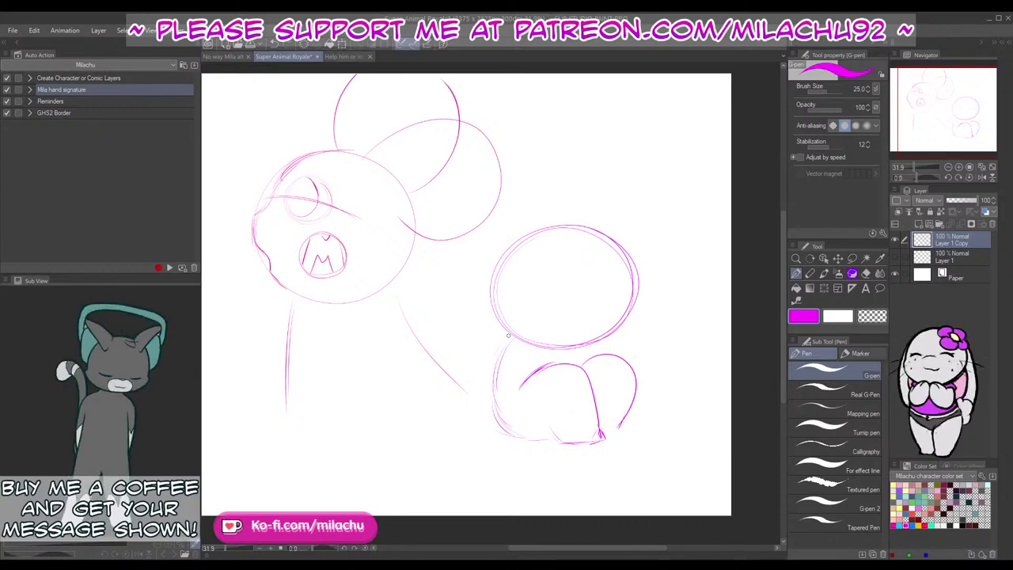
mouse_move(508, 335)
left_mouse_down()
mouse_move(487, 383)
mouse_move(504, 423)
left_mouse_up()
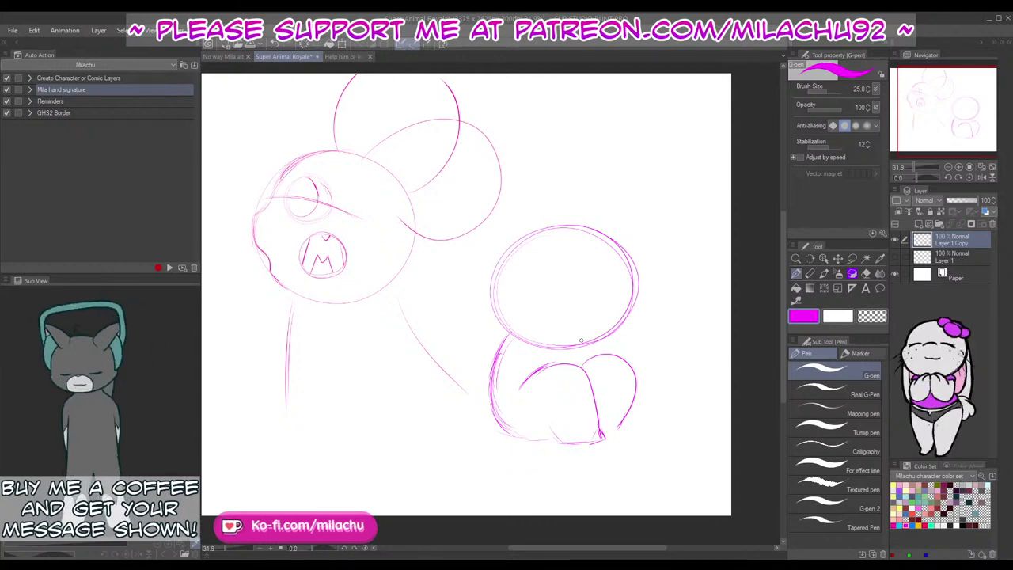
Step: Draw curved face guidelines inside the small head and add a wavy worried mouth near the chin
left_click_drag(524, 286, 596, 287)
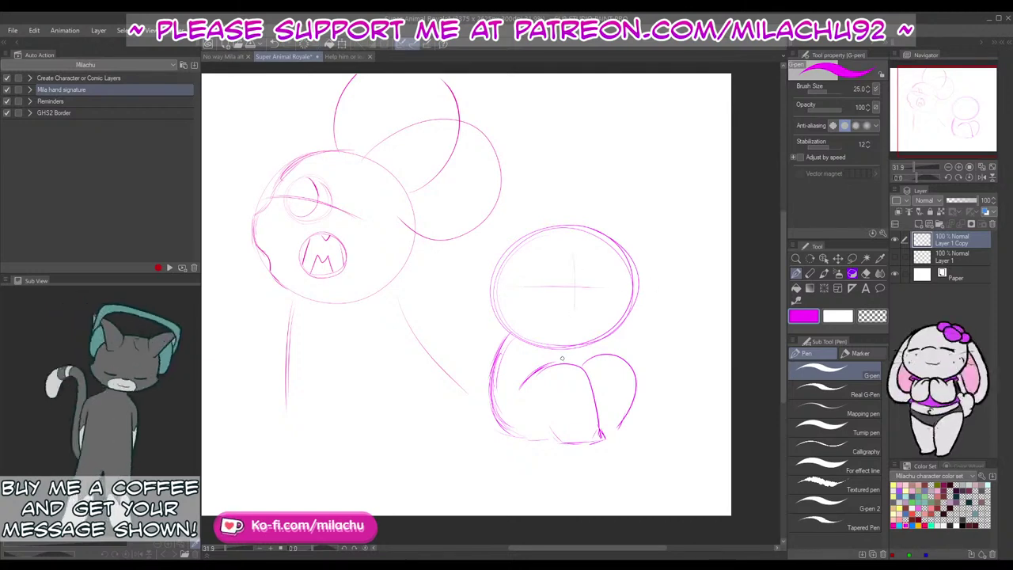
left_click_drag(591, 250, 584, 321)
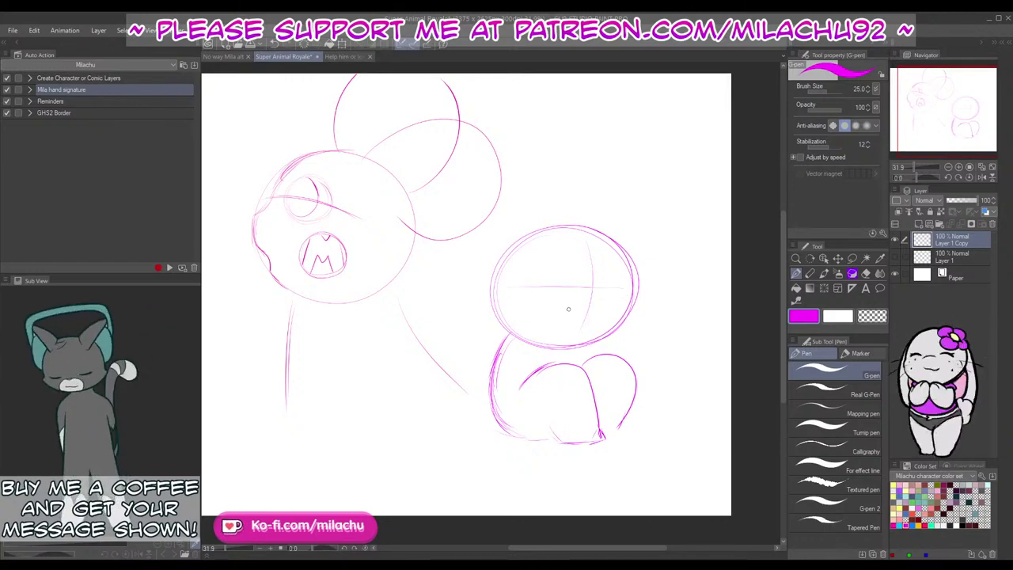
left_click_drag(569, 317, 594, 325)
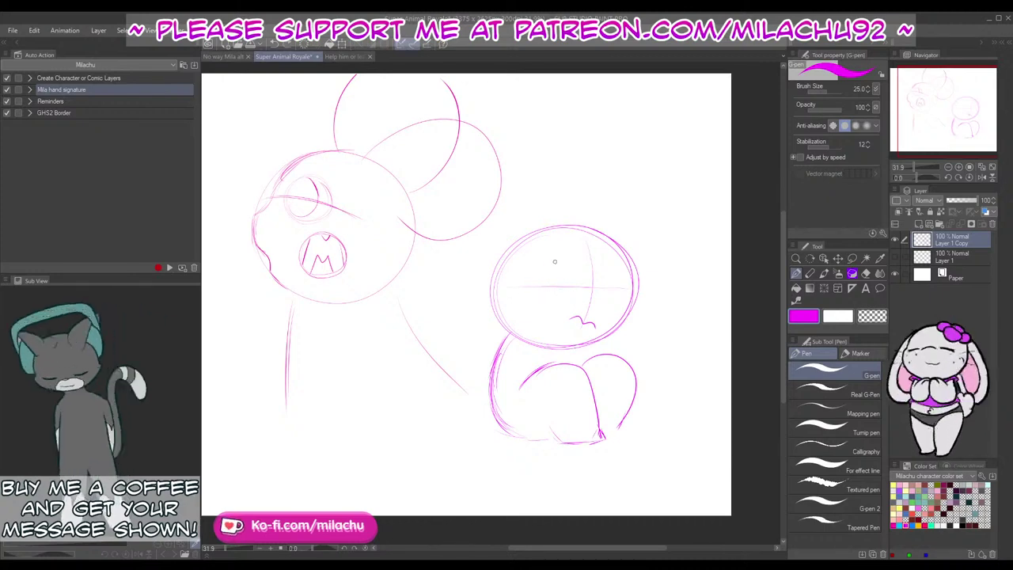
Step: Sketch two oval eyes on the small character's guideline, with short stress lines beside them and a small curved nose above the mouth
mouse_move(554, 261)
left_mouse_down()
mouse_move(555, 289)
mouse_move(559, 258)
mouse_move(542, 291)
mouse_move(555, 259)
mouse_move(563, 280)
mouse_move(541, 292)
left_mouse_up()
key("ctrl+z")
key("ctrl+z")
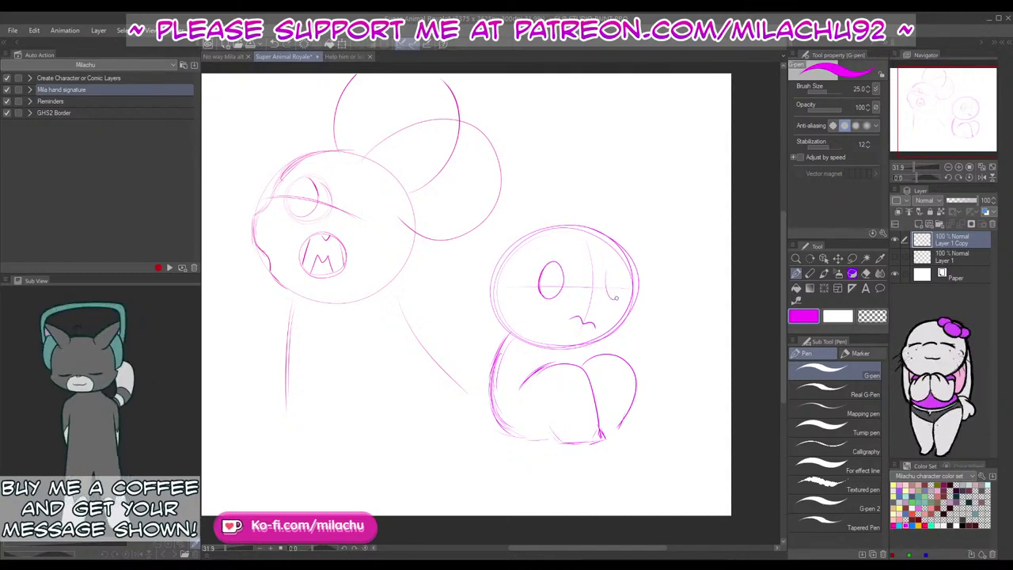
left_click_drag(617, 297, 614, 271)
left_click_drag(539, 271, 529, 294)
left_click_drag(624, 280, 623, 296)
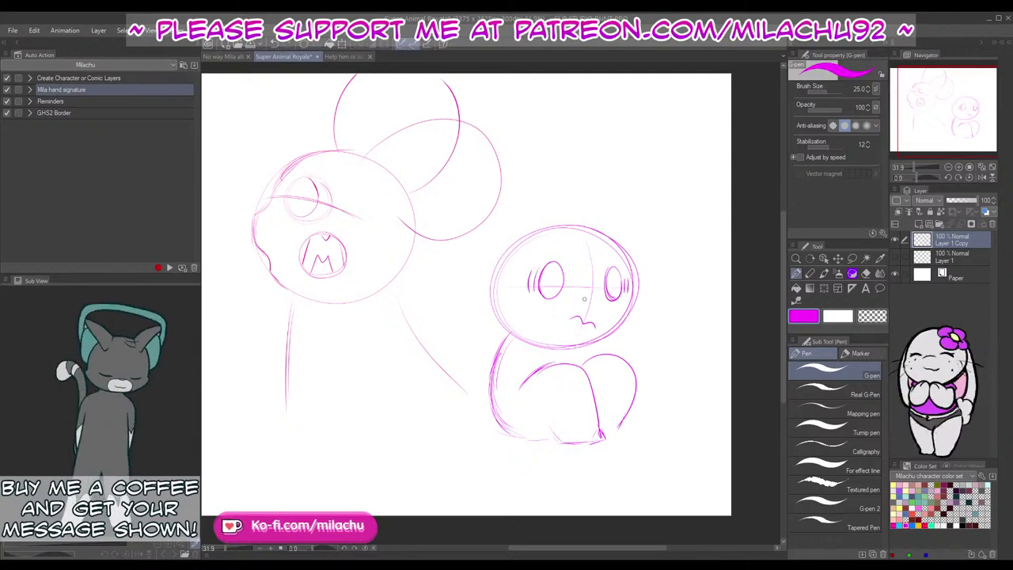
key("ctrl+z")
left_click_drag(598, 307, 601, 307)
key("ctrl+z")
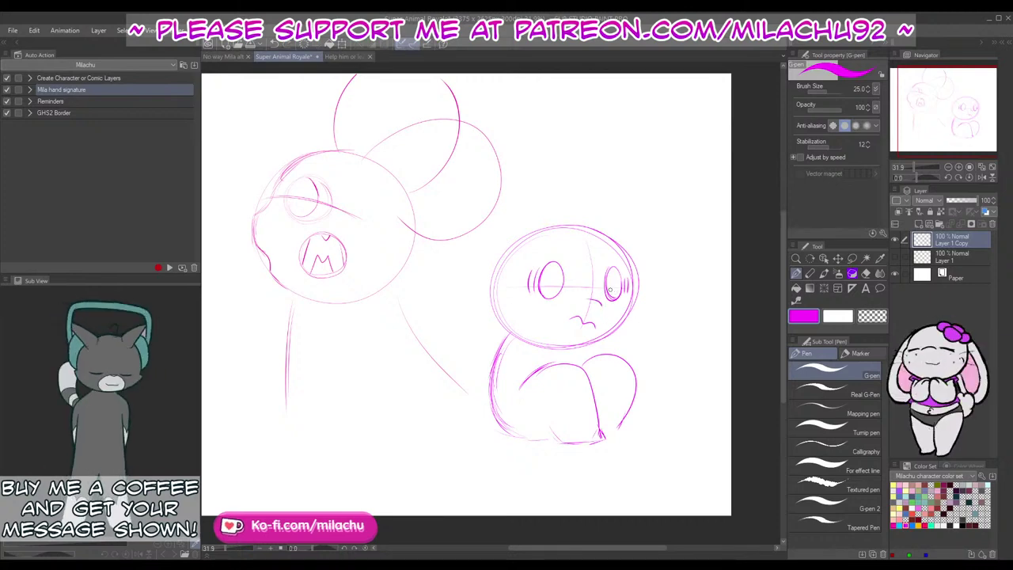
Step: Retrace the small character's head outline with darker strokes and erase the excess line outside its back edge
mouse_move(629, 276)
left_mouse_down()
mouse_move(634, 303)
mouse_move(583, 345)
left_mouse_up()
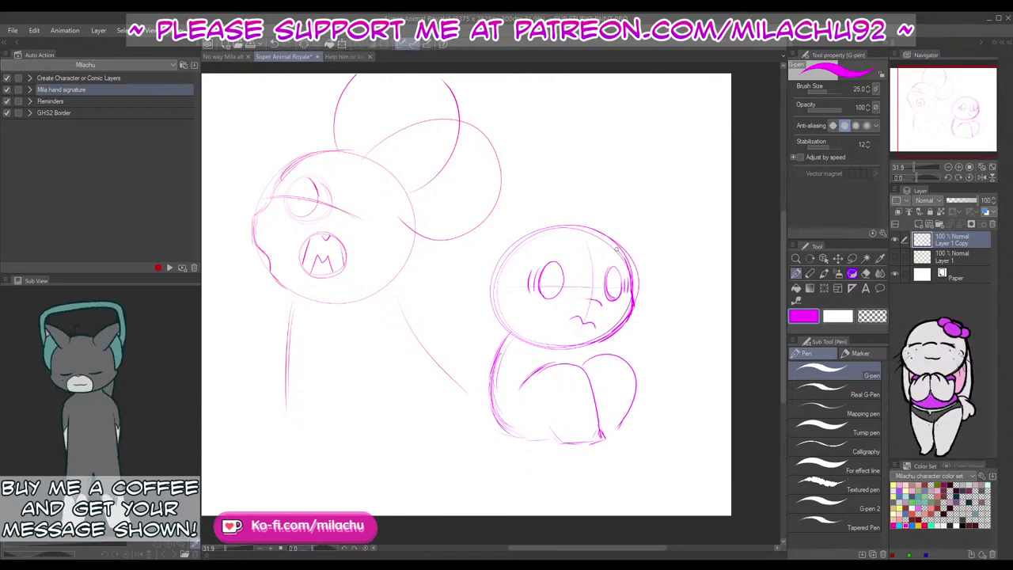
mouse_move(554, 229)
left_mouse_down()
mouse_move(519, 237)
mouse_move(494, 298)
left_mouse_up()
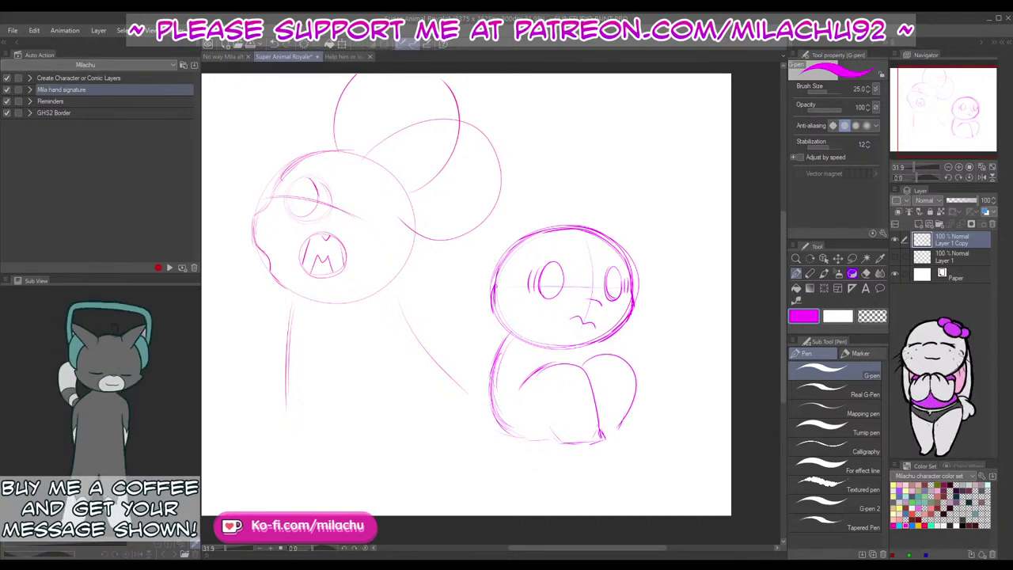
left_click_drag(500, 319, 522, 341)
mouse_move(497, 300)
left_mouse_down()
mouse_move(504, 267)
mouse_move(549, 231)
left_mouse_up()
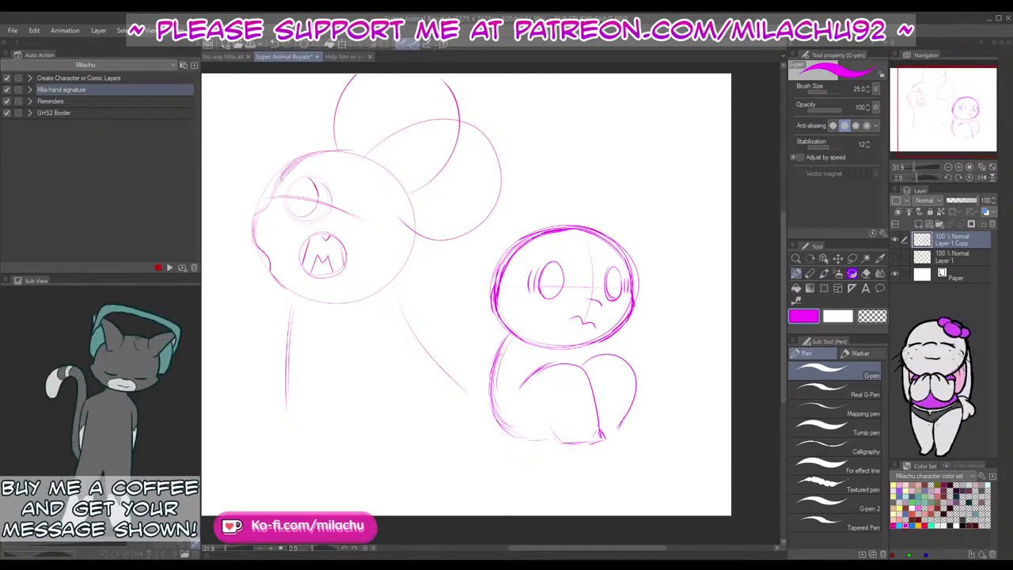
key("e")
left_click_drag(489, 311, 494, 286)
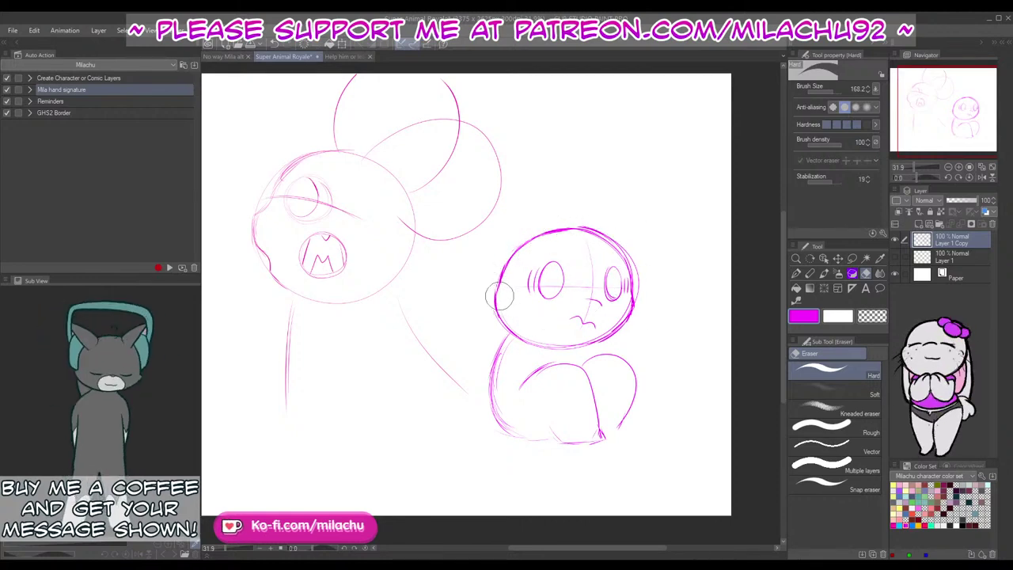
key("p")
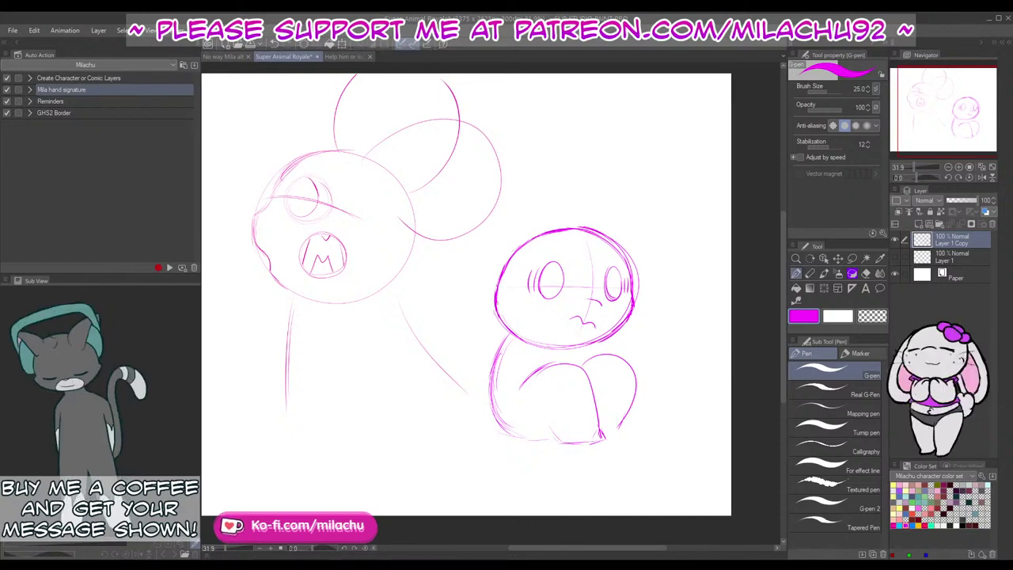
Step: Redraw the small character's far leg close behind the near one with its foot and knee top, and erase the old rounded outline
key("e")
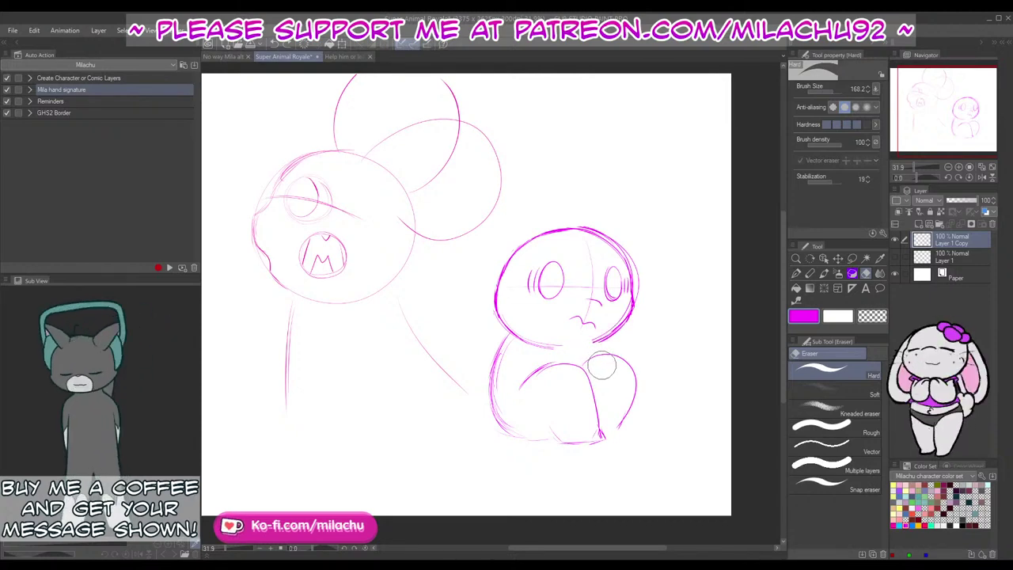
key("p")
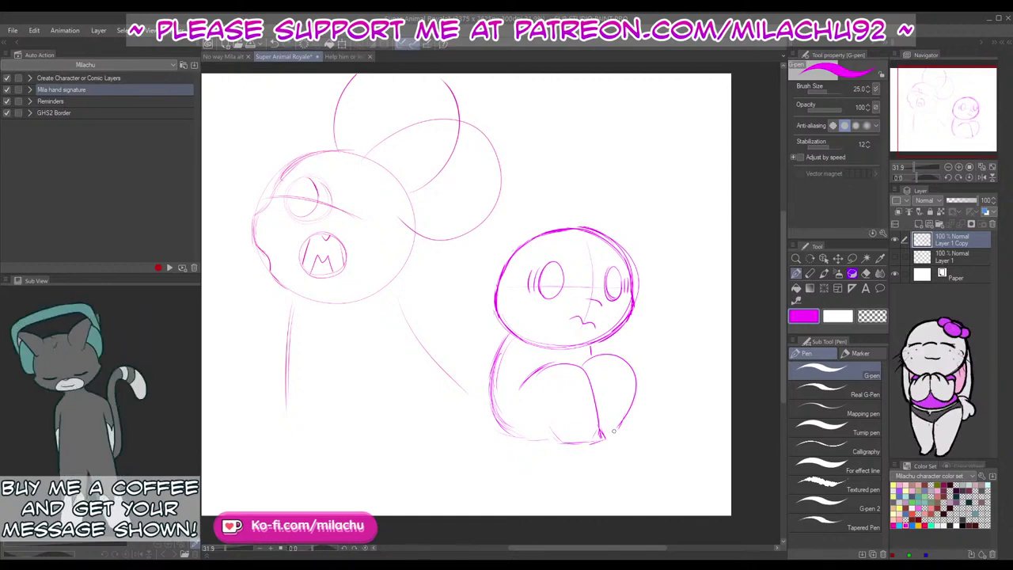
left_click_drag(603, 437, 616, 430)
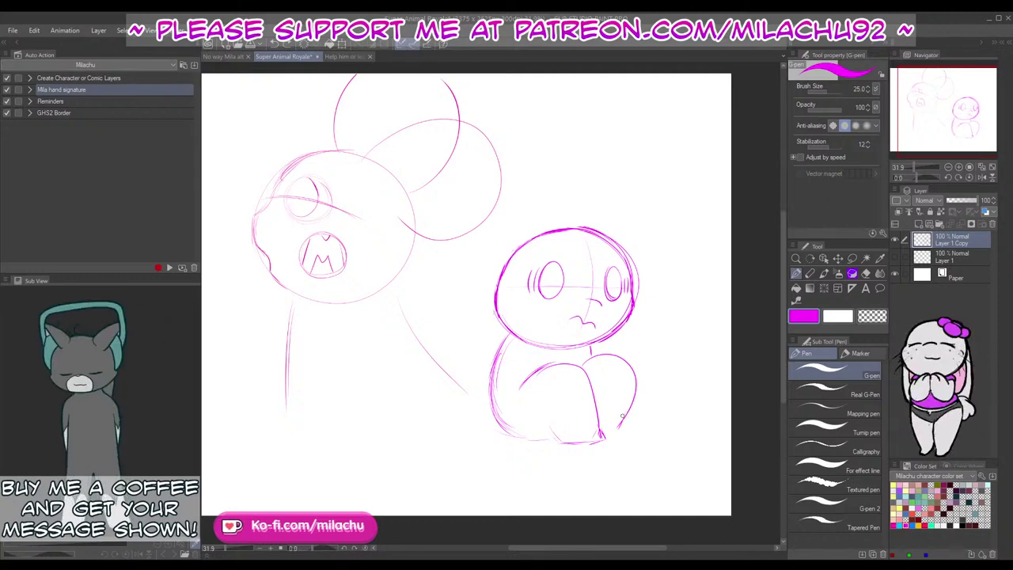
mouse_move(582, 355)
left_mouse_down()
mouse_move(607, 381)
mouse_move(616, 421)
left_mouse_up()
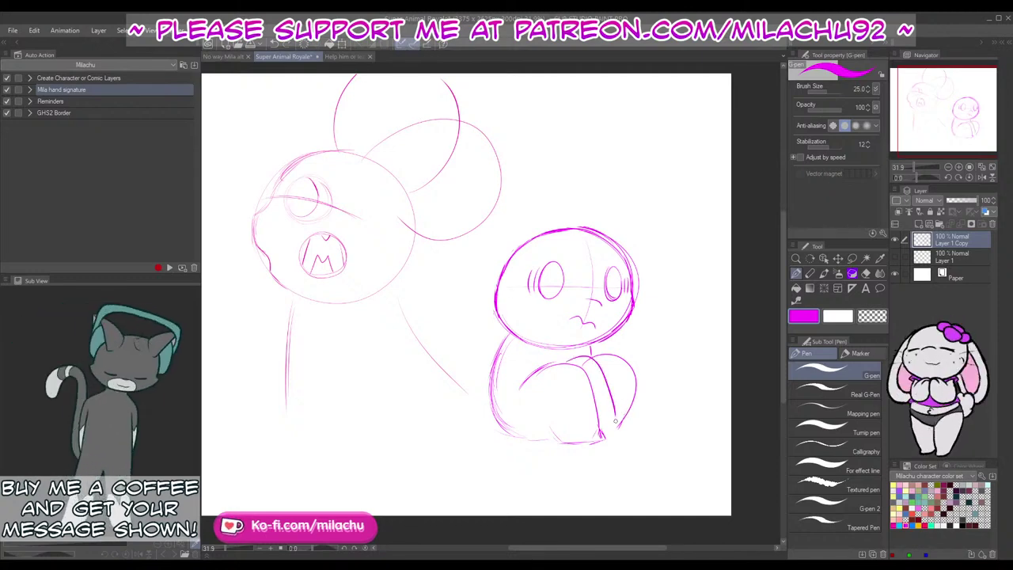
key("ctrl+z")
left_click_drag(571, 364, 619, 400)
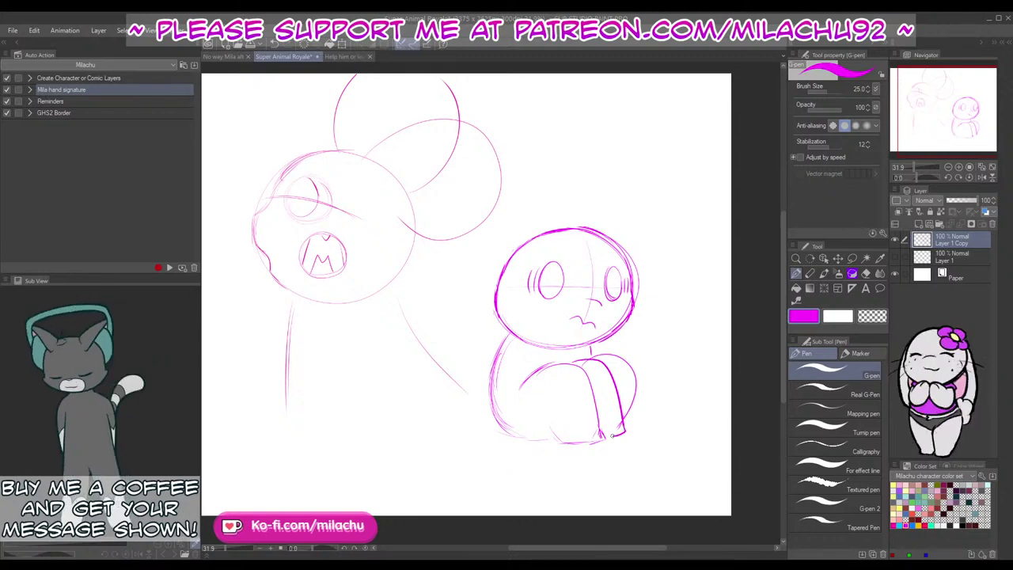
key("e")
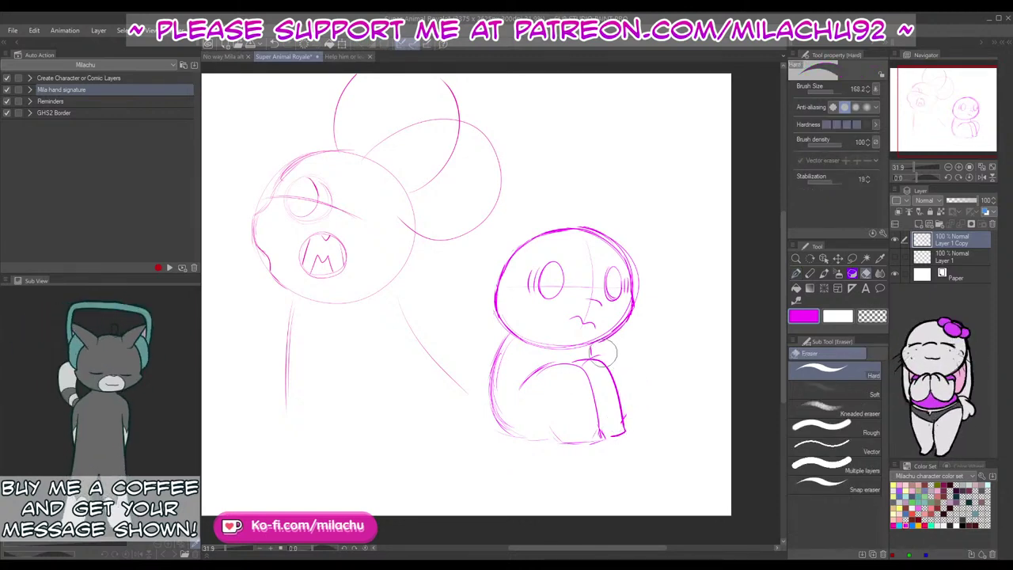
key("p")
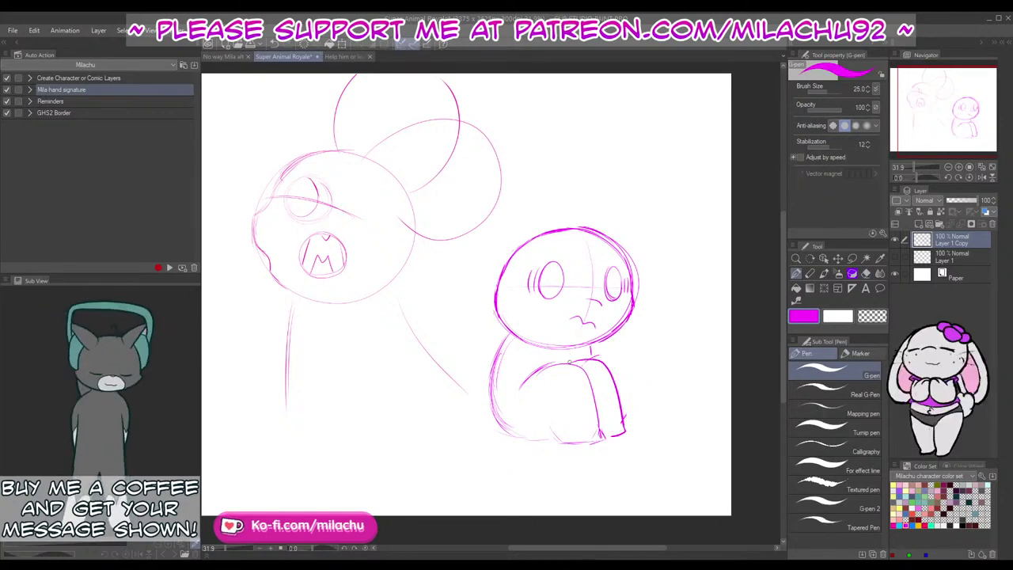
mouse_move(569, 364)
left_mouse_down()
mouse_move(604, 367)
mouse_move(584, 359)
left_mouse_up()
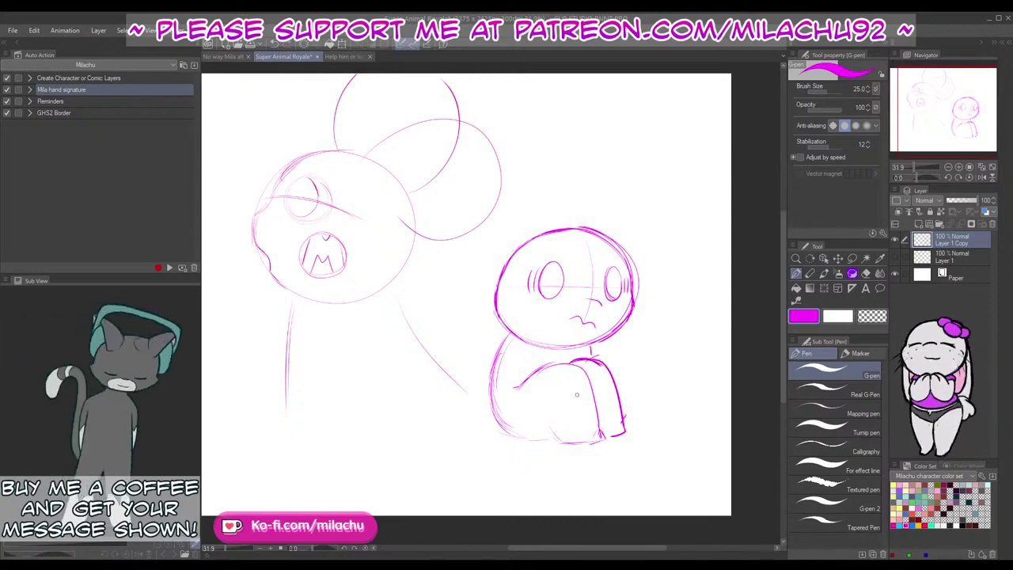
Step: Strengthen the small character's seat outline and erase the leftover construction line along the top and front of its head
left_click_drag(513, 431, 559, 435)
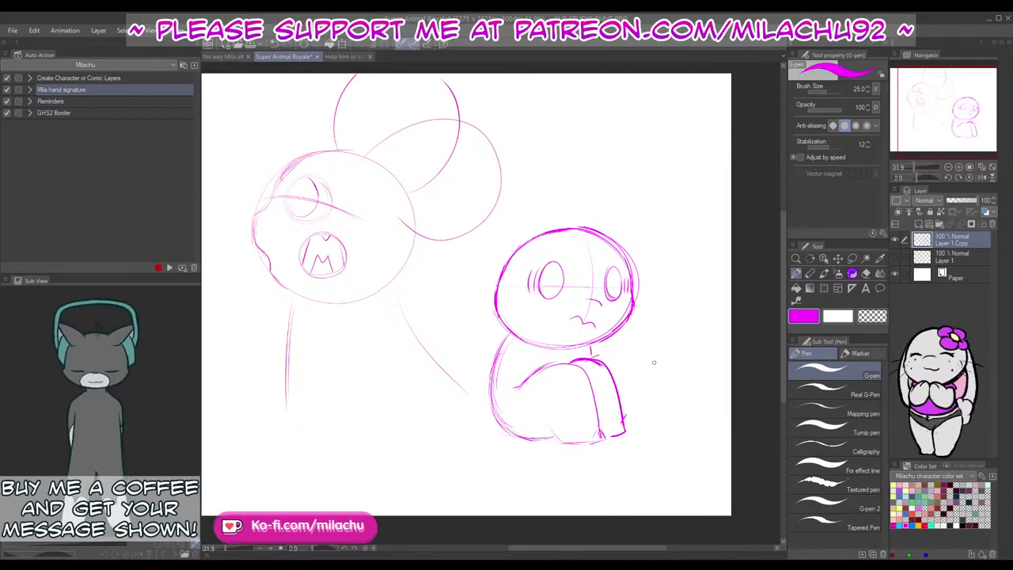
left_click_drag(643, 359, 642, 363)
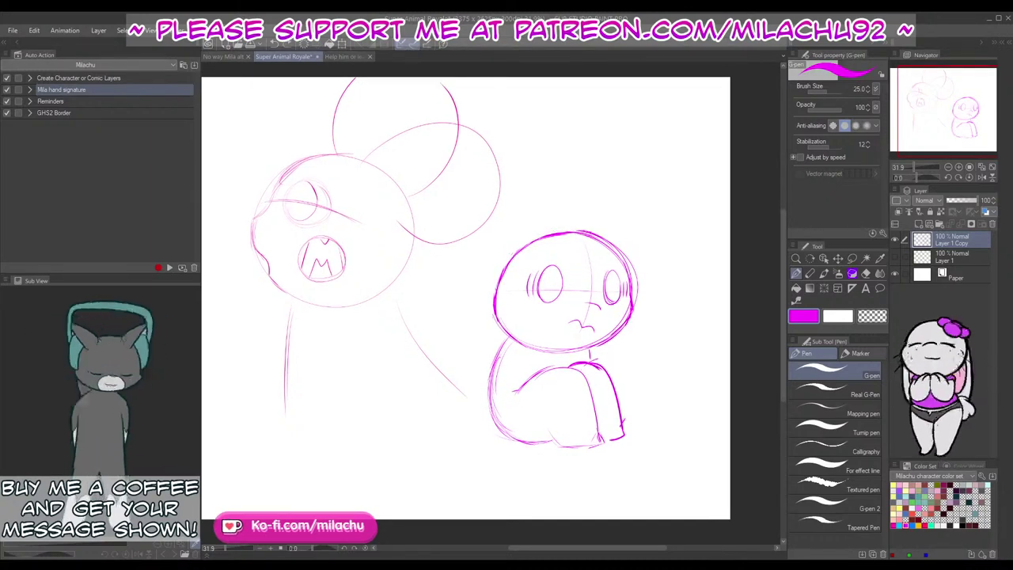
key("e")
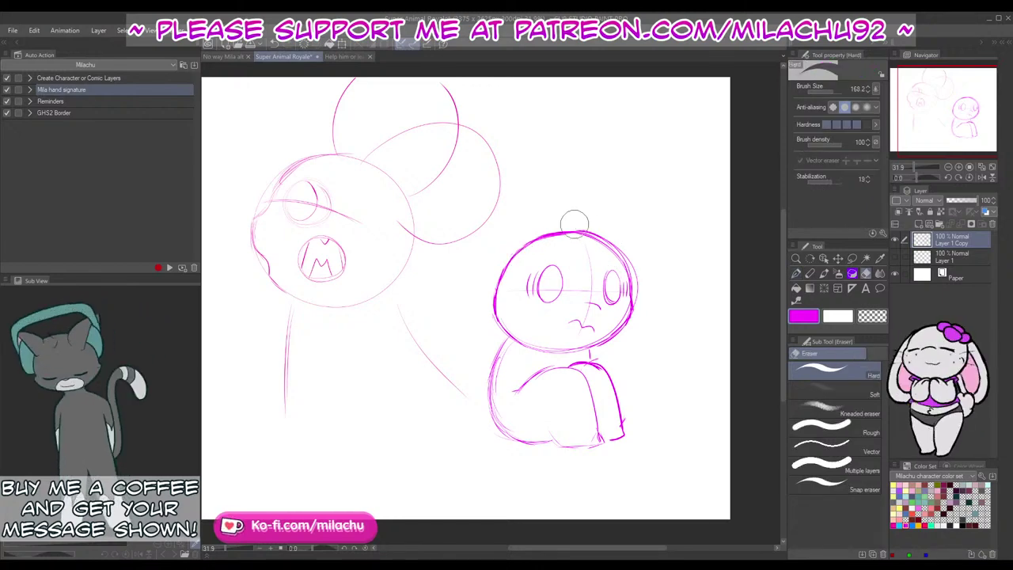
mouse_move(573, 224)
left_mouse_down()
mouse_move(608, 237)
mouse_move(633, 266)
left_mouse_up()
mouse_move(602, 232)
left_mouse_down()
mouse_move(641, 283)
mouse_move(641, 319)
mouse_move(625, 319)
mouse_move(628, 307)
mouse_move(610, 331)
left_mouse_up()
key("p")
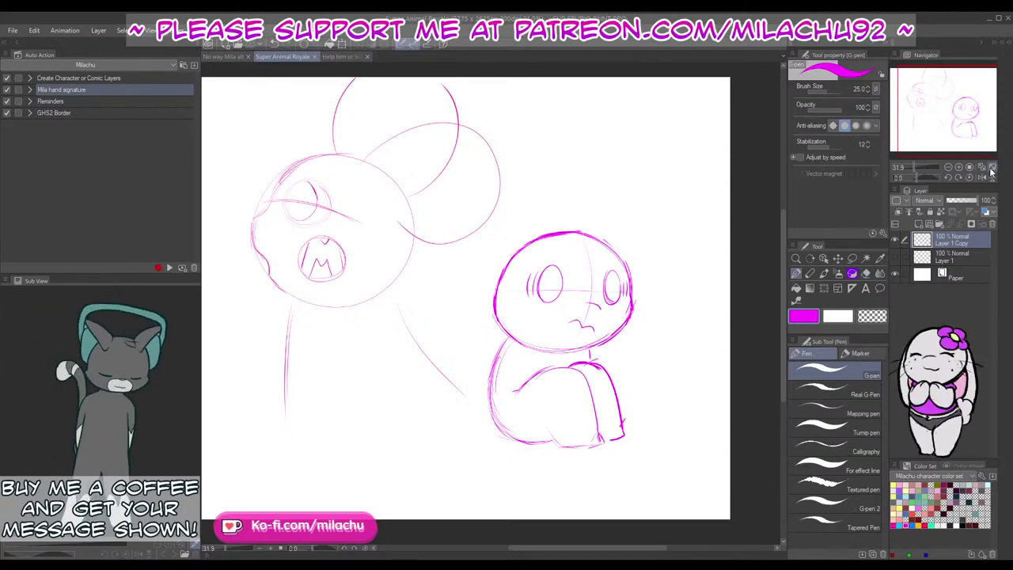
Step: Add a new layer, set the G-pen to a constant-width size of 225, and paint a thick curved magenta stroke up from the small character's knees
left_click(992, 167)
left_click(930, 224)
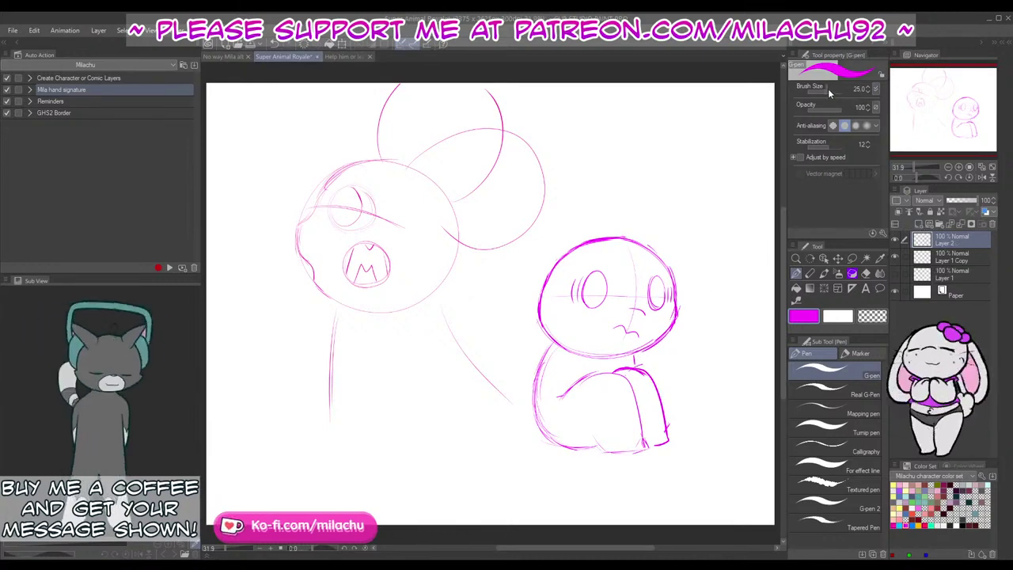
left_click_drag(828, 89, 835, 100)
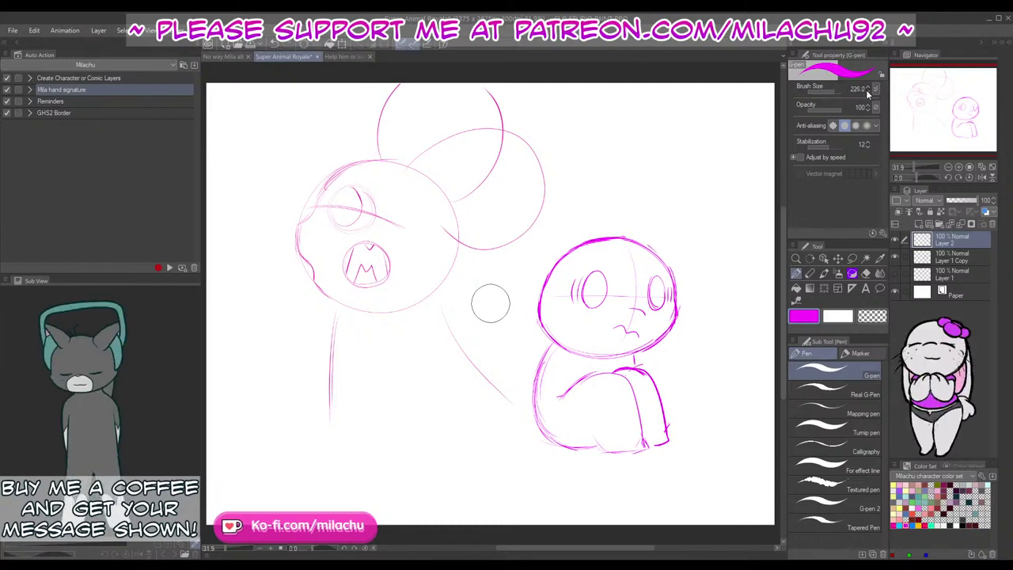
left_click(868, 88)
left_click(876, 90)
left_click(823, 115)
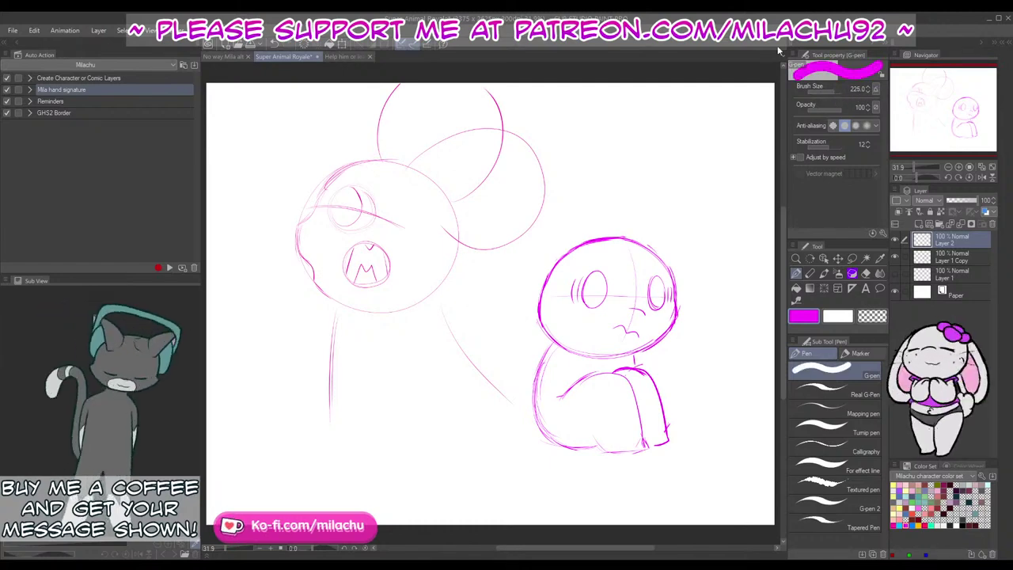
mouse_move(618, 397)
left_mouse_down()
mouse_move(699, 283)
mouse_move(729, 168)
left_mouse_up()
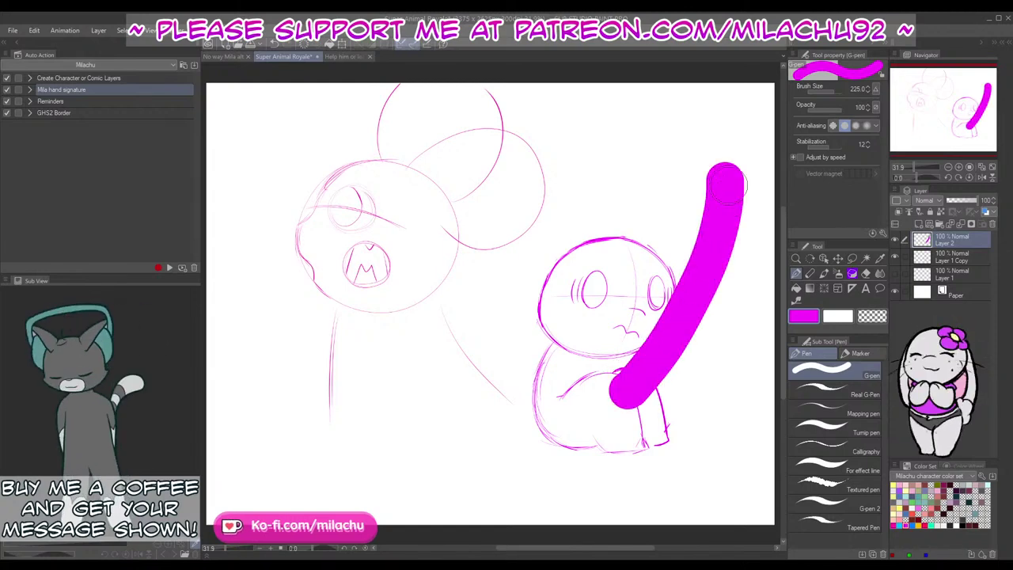
Step: Replace the thick magenta stroke with a size 200 one curving from the small character's knees up past its head
key("ctrl+z")
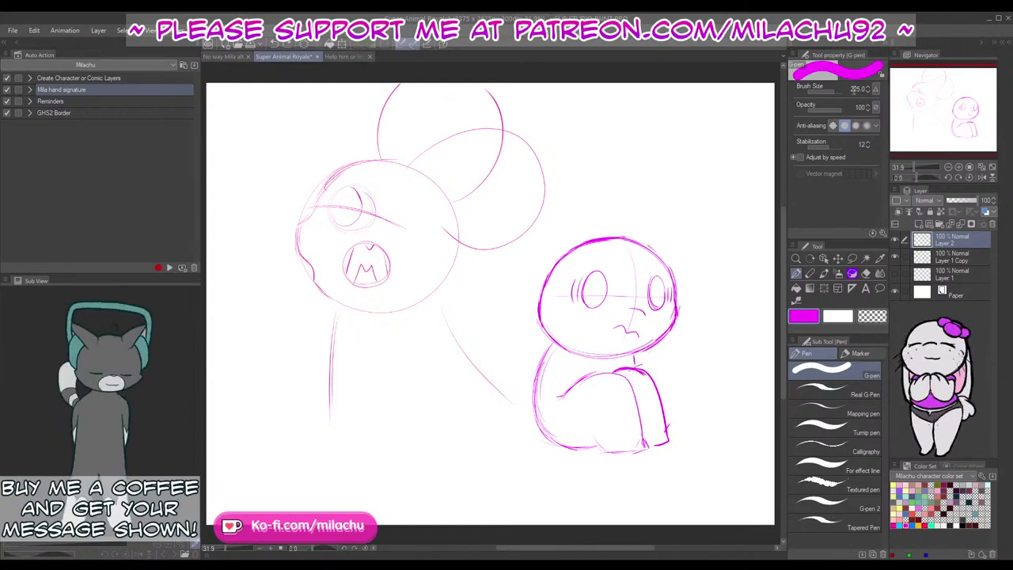
left_click(854, 89)
type("200")
key("Return")
mouse_move(631, 398)
left_mouse_down()
mouse_move(691, 275)
mouse_move(712, 157)
left_mouse_up()
key("ctrl+z")
mouse_move(622, 397)
left_mouse_down()
mouse_move(673, 328)
mouse_move(716, 137)
left_mouse_up()
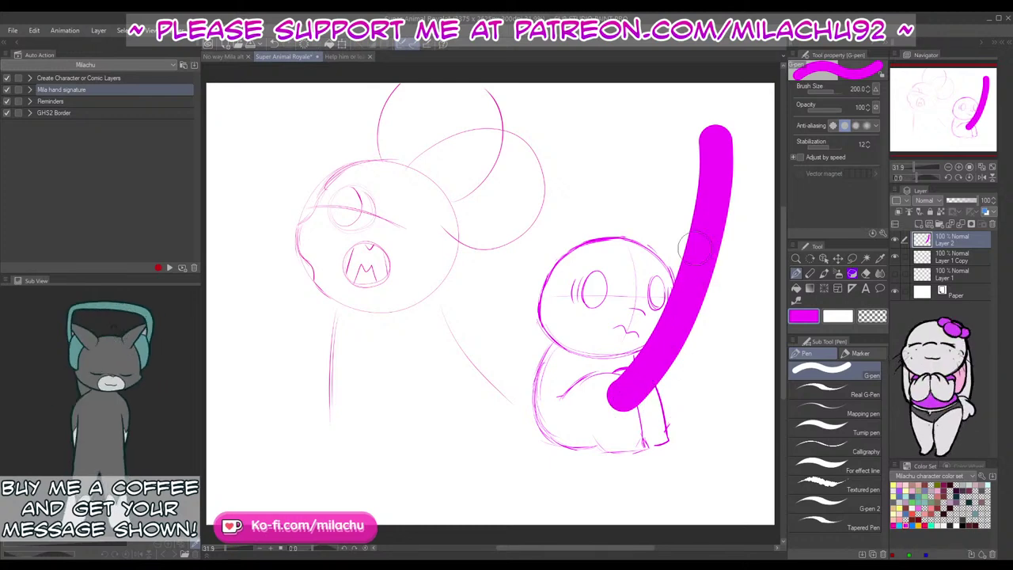
Step: Lower the thick stroke layer's opacity to 15% and add a new layer directly beneath it
key("e")
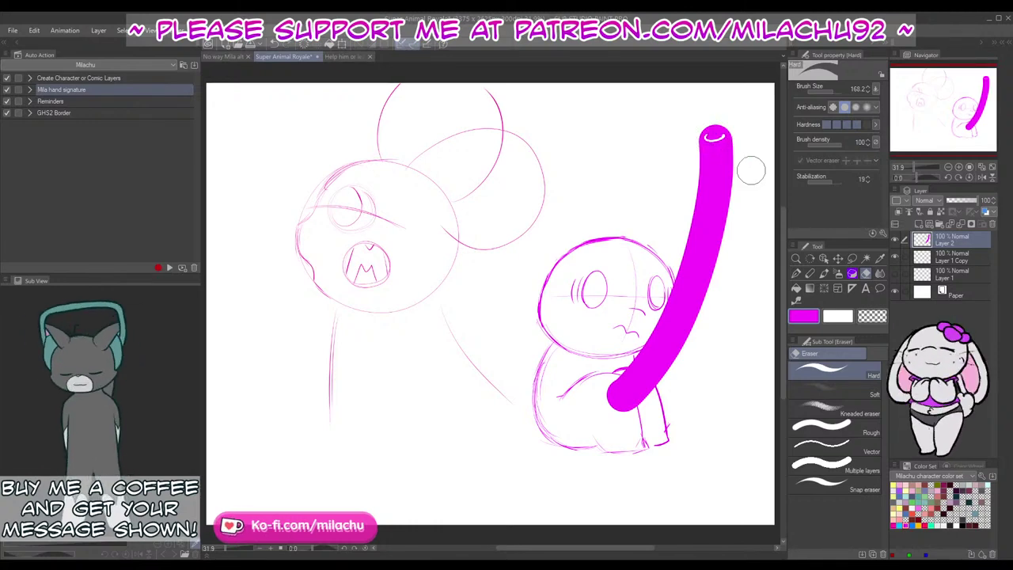
left_click(955, 200)
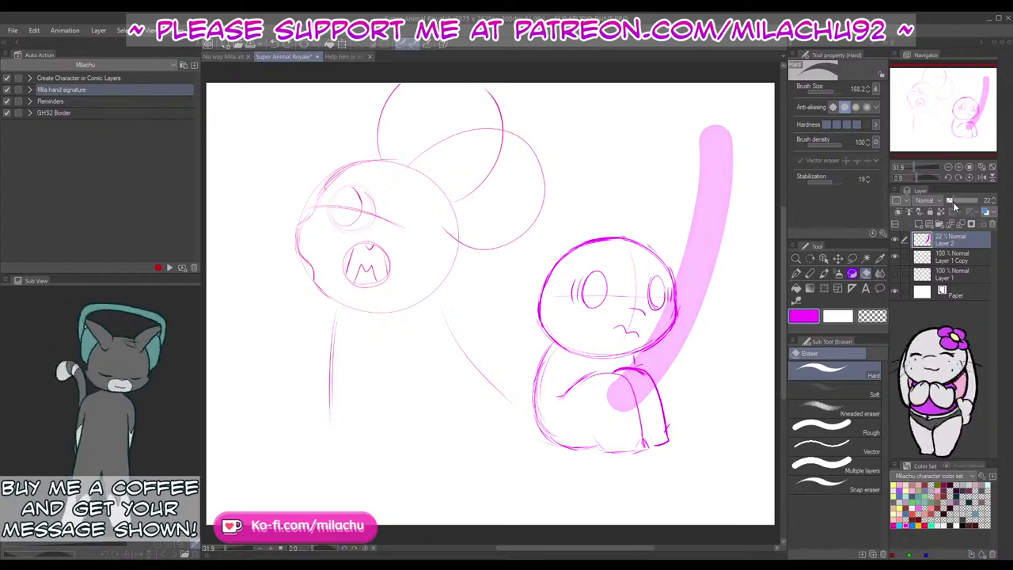
left_click_drag(953, 204, 951, 204)
left_click(954, 257)
left_click(920, 224)
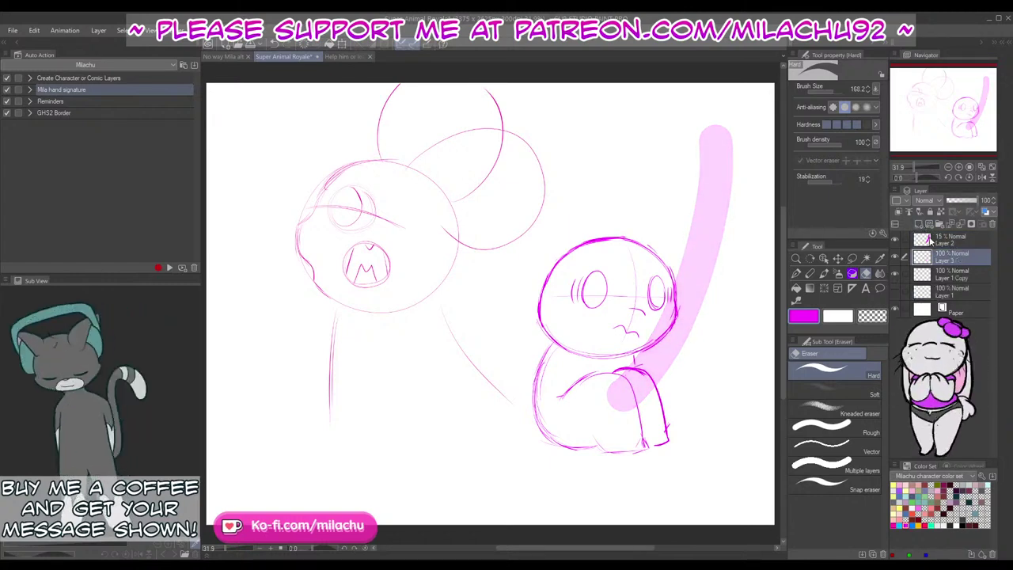
Step: Set the G-pen size to 25 and outline the faded stroke as a long curved tube with an oval at its lower end
key("p")
left_click(852, 92)
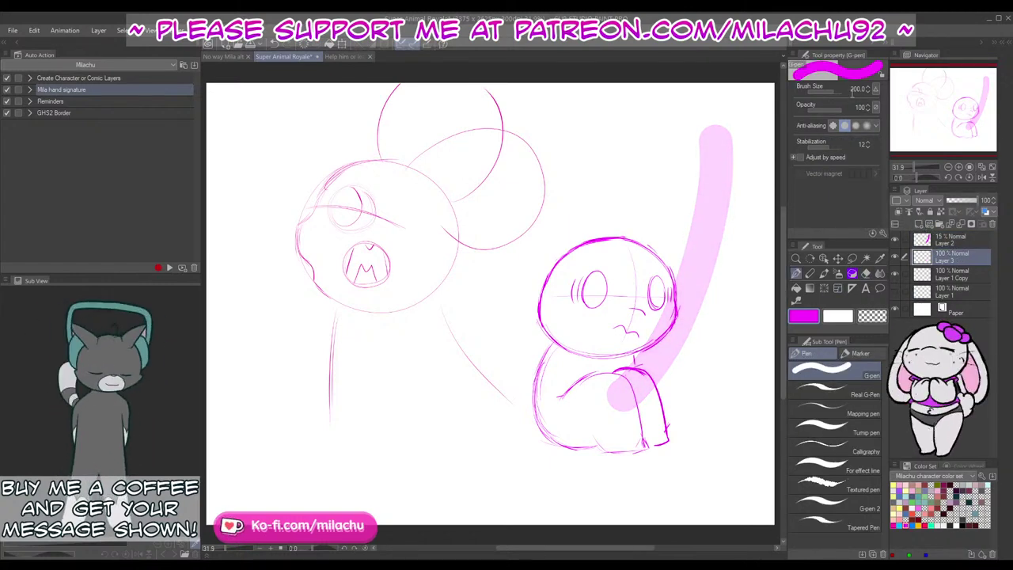
type("25")
key("Return")
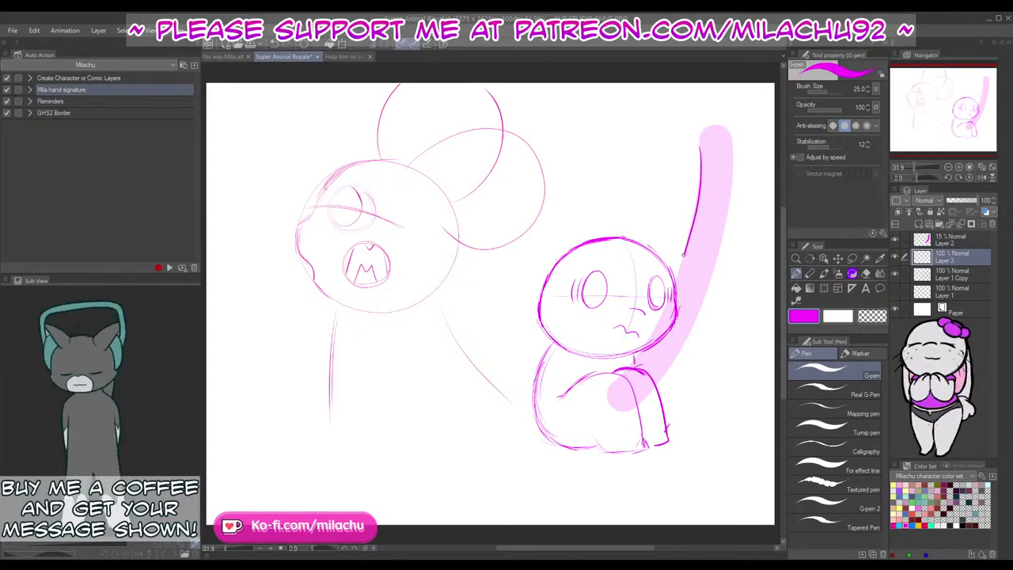
left_click_drag(684, 253, 633, 366)
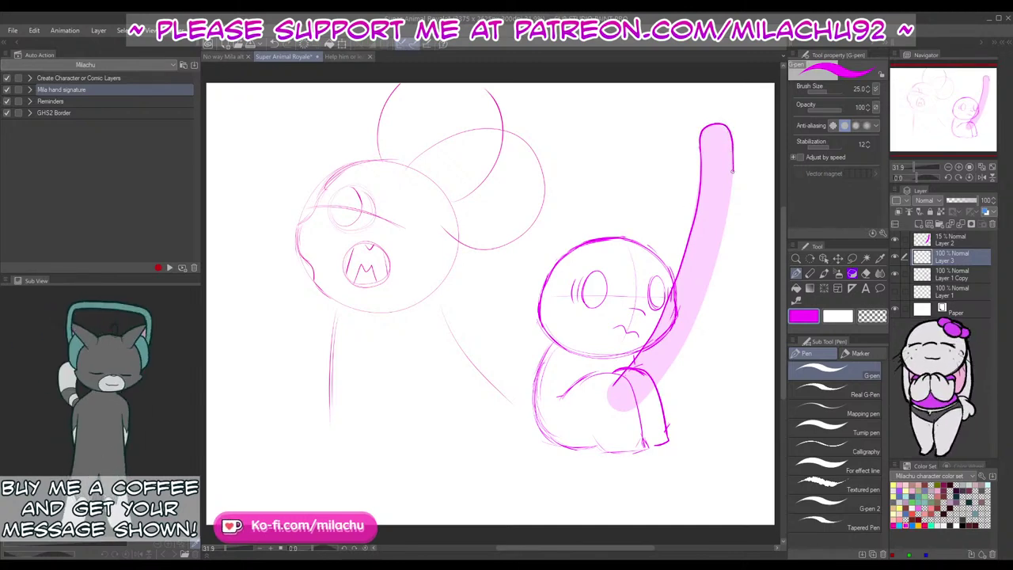
left_click_drag(732, 169, 706, 291)
left_click_drag(680, 348, 627, 411)
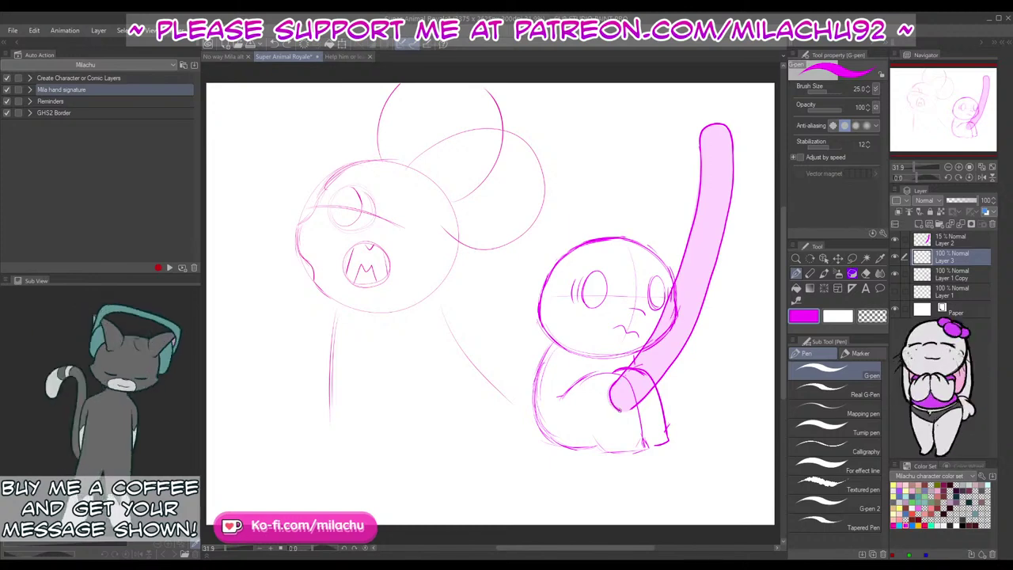
left_click_drag(621, 394, 626, 407)
key("ctrl+z")
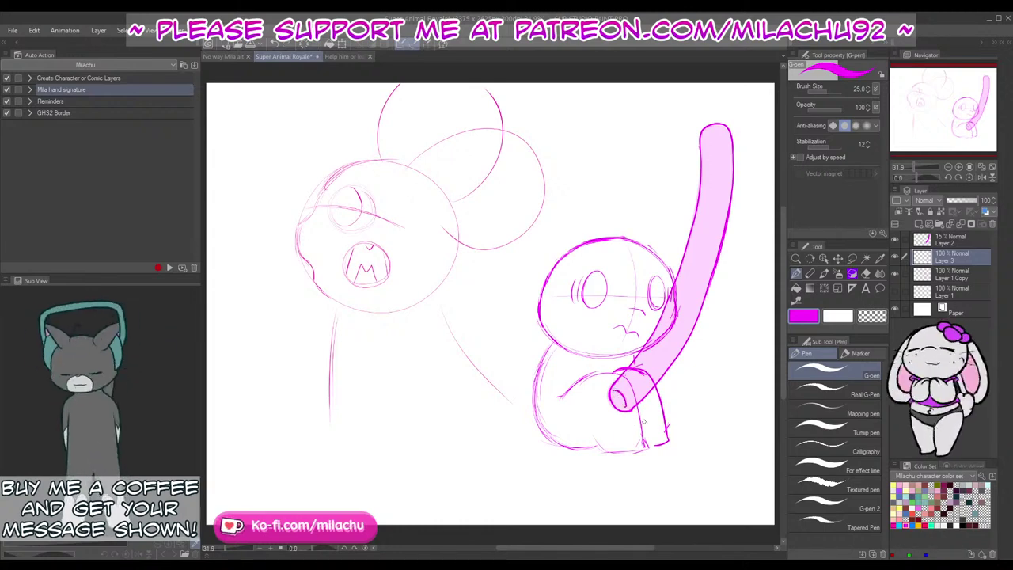
Step: Hide the faded thick stroke layer and retrace both long edges of the tube with darker lines
left_click_drag(668, 443, 647, 431)
scroll(646, 429, "down", 1)
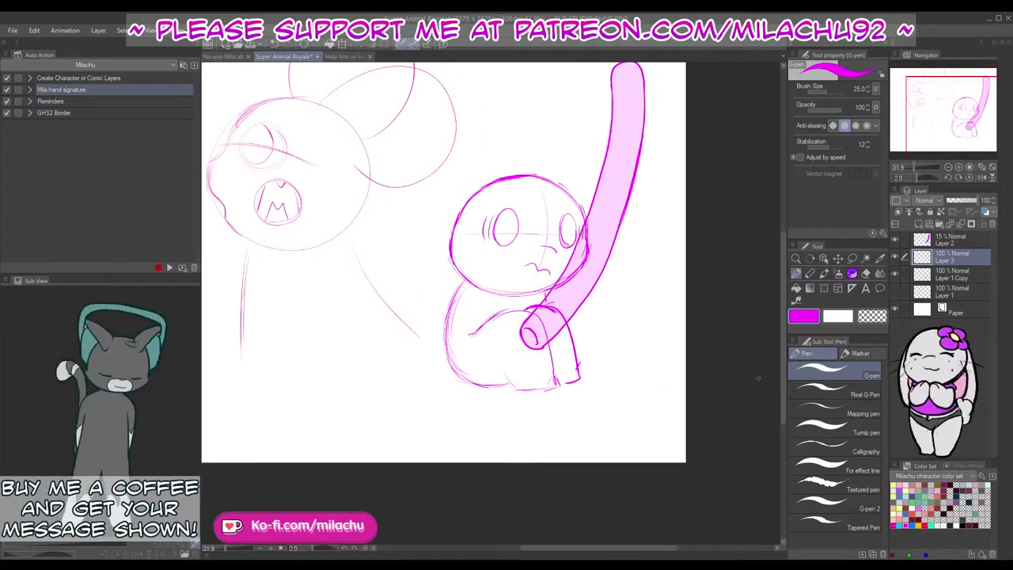
left_click(895, 242)
scroll(631, 346, "up", 2)
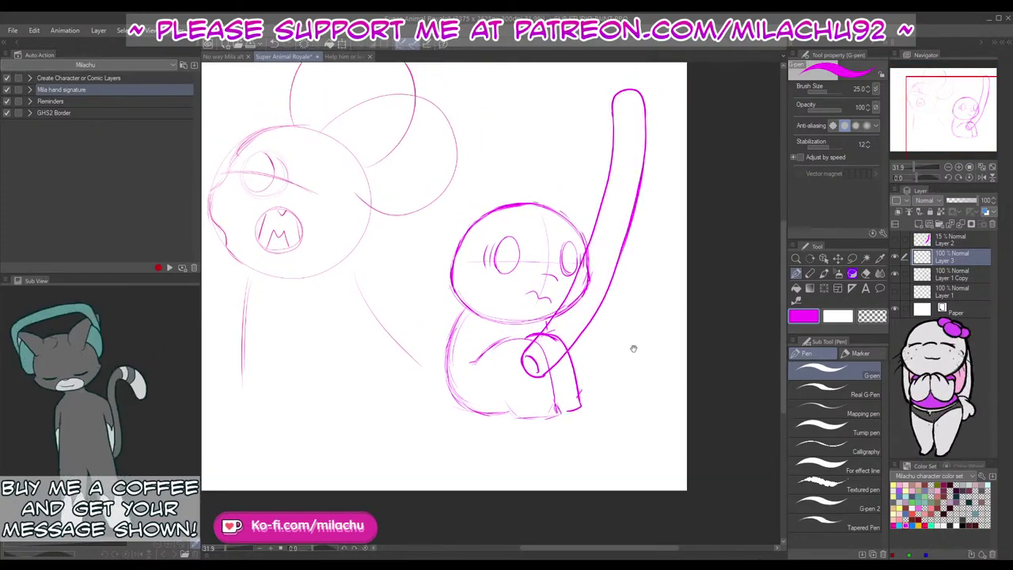
left_click_drag(610, 164, 587, 271)
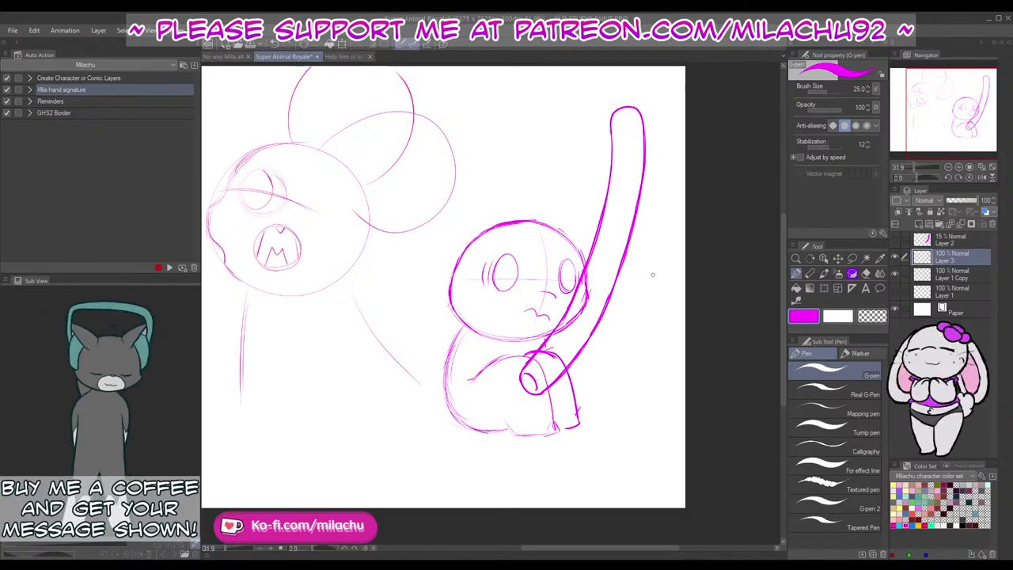
Step: Lower the tube outline layer's opacity to 53%
left_click_drag(655, 383, 604, 421)
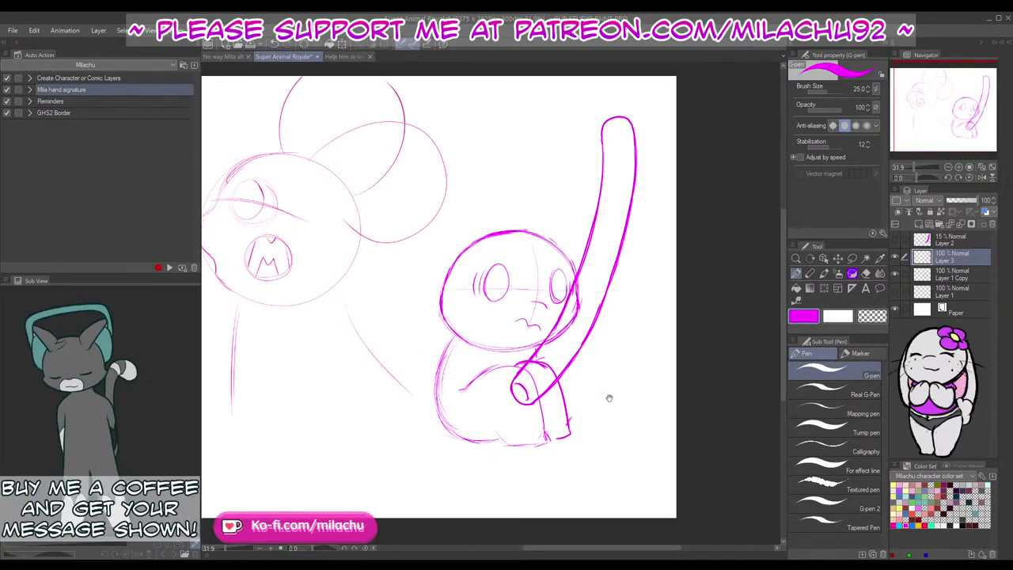
left_click_drag(913, 166, 918, 167)
left_click_drag(667, 411, 604, 383)
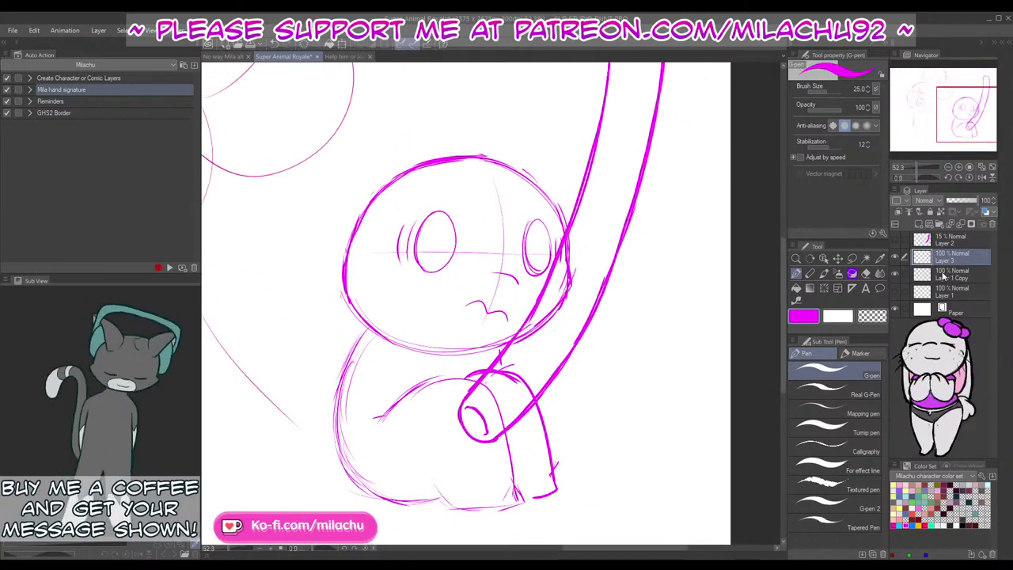
left_click(964, 202)
Step: Duplicate the Layer 1 Copy character sketch layer and hide the original
left_click(950, 274)
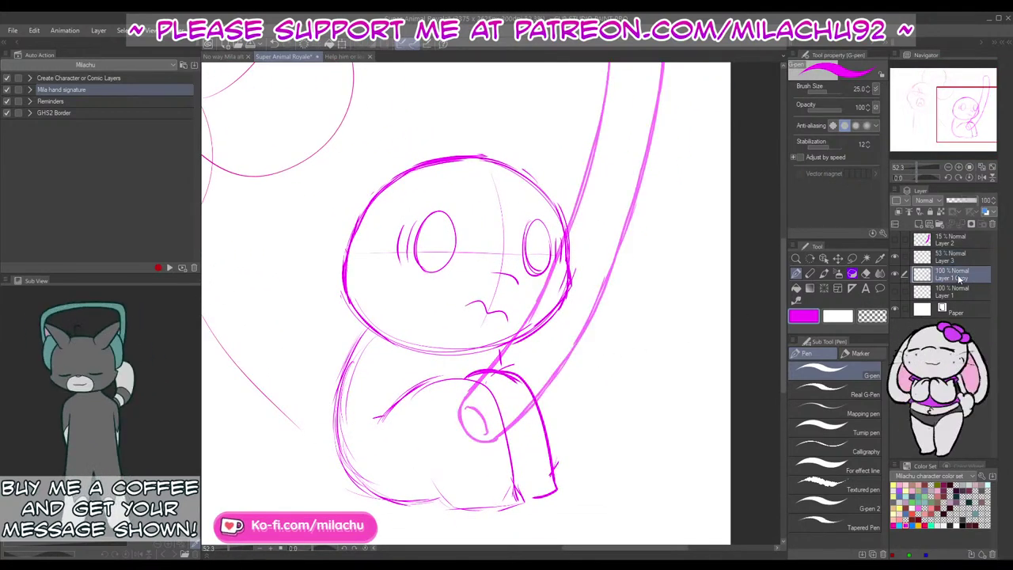
left_click_drag(577, 436, 621, 401)
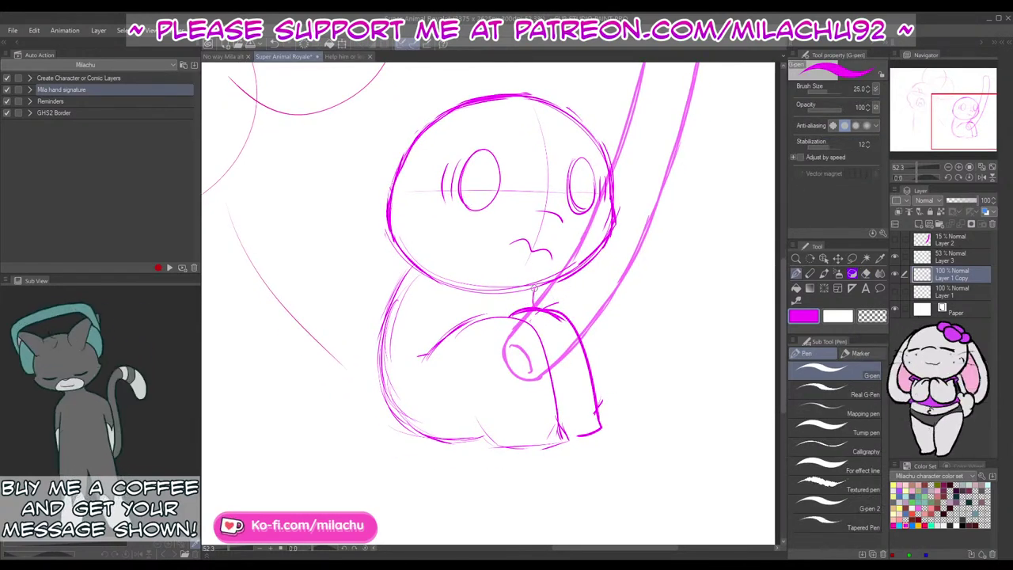
scroll(649, 407, "up", 3)
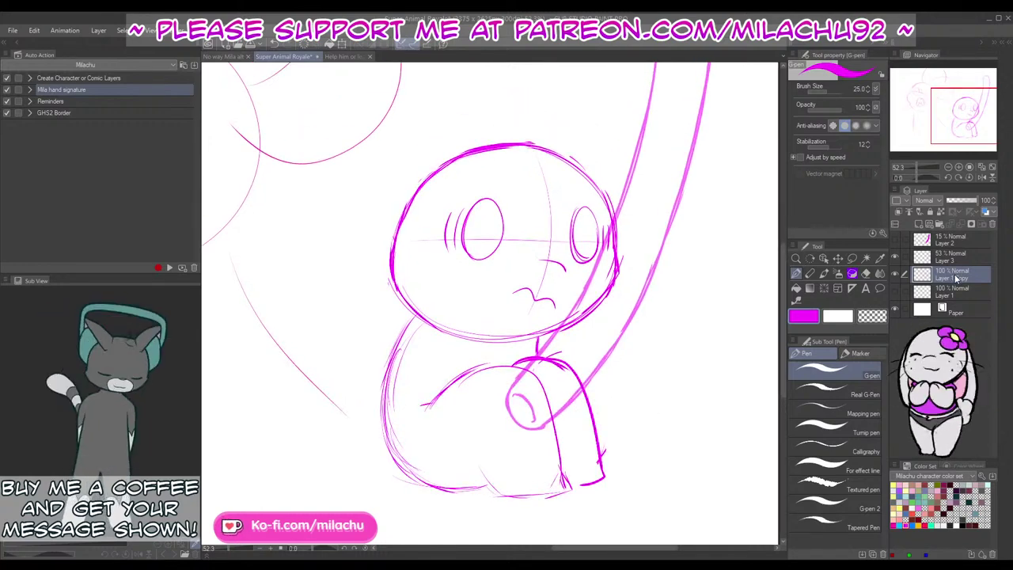
key("ctrl+v")
left_click(895, 291)
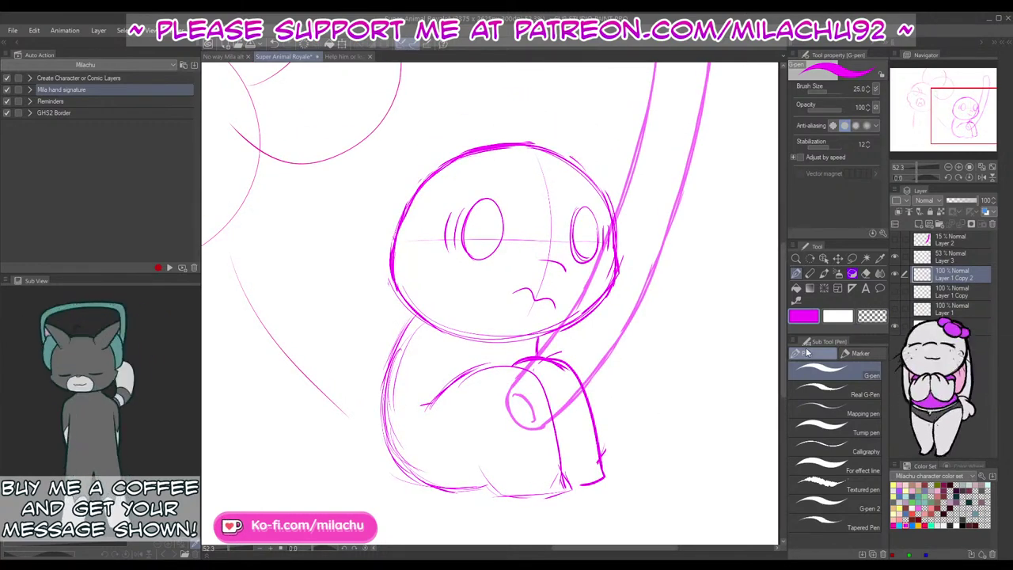
Step: Sketch the small character's raised arm below its chin, with a shoulder circle and a small hand gripping the tube
mouse_move(445, 336)
left_mouse_down()
mouse_move(424, 354)
mouse_move(475, 339)
left_mouse_up()
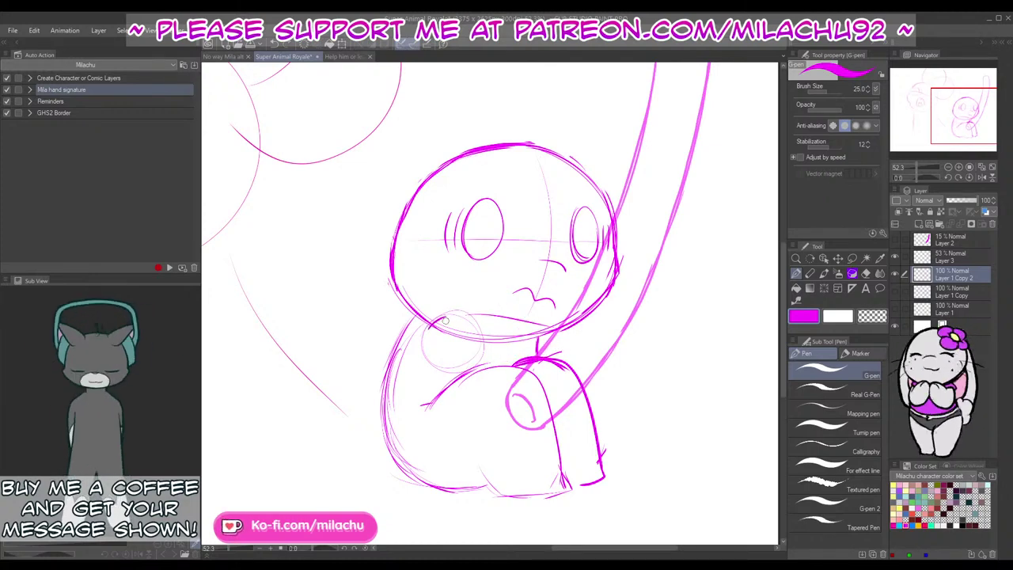
left_click_drag(461, 315, 538, 323)
left_click_drag(463, 319, 564, 325)
key("ctrl+z")
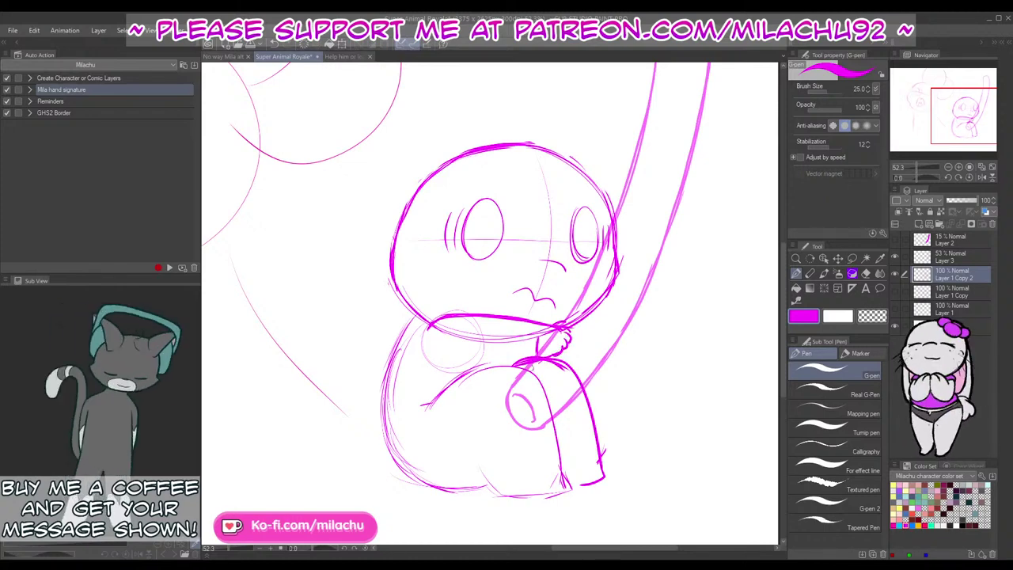
Step: Erase the chin line, shoulder circle and head edge overlapping the arm and tube, and refine the hand's fingers
key("e")
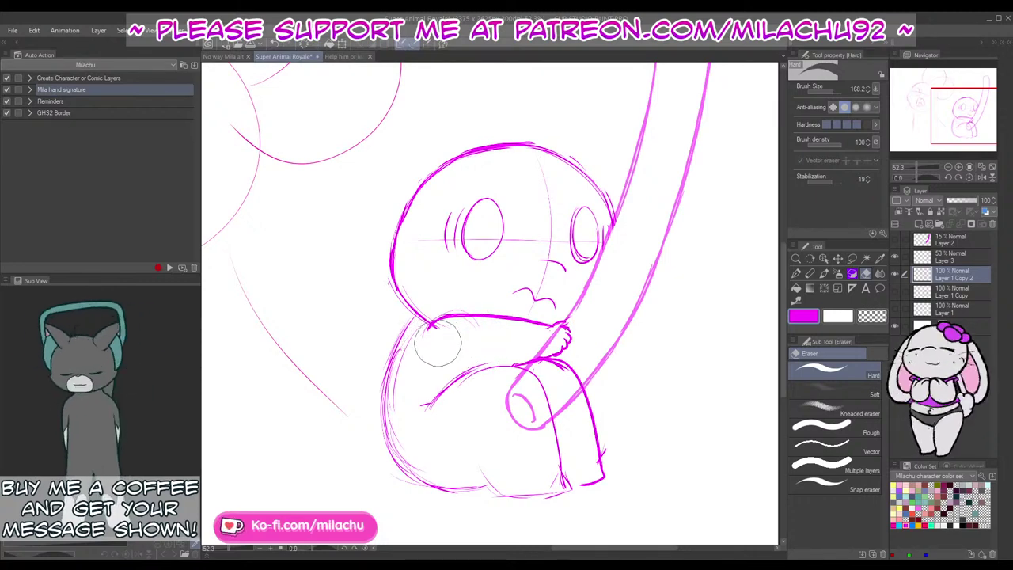
key("p")
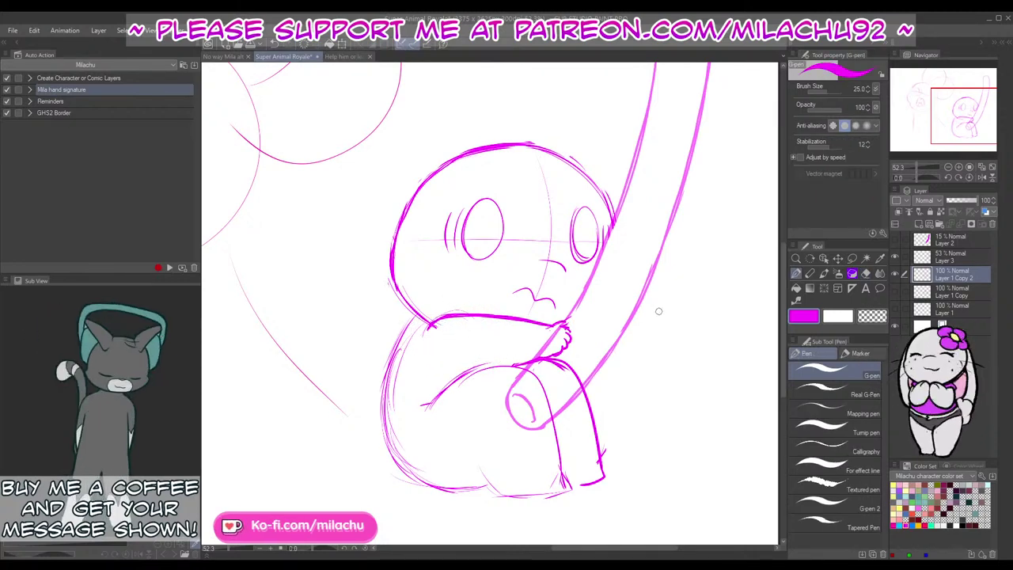
key("e")
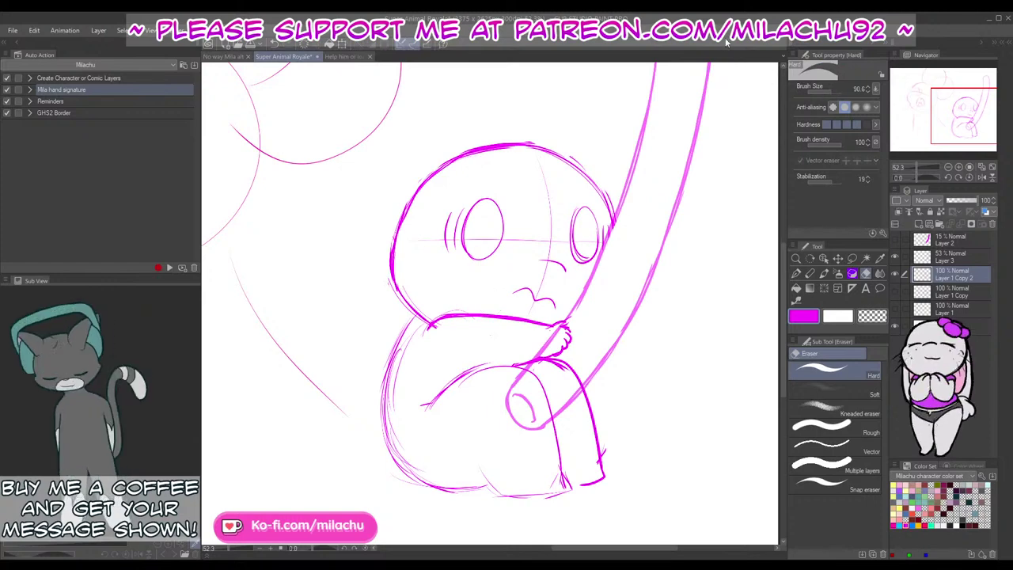
key("p")
key("e")
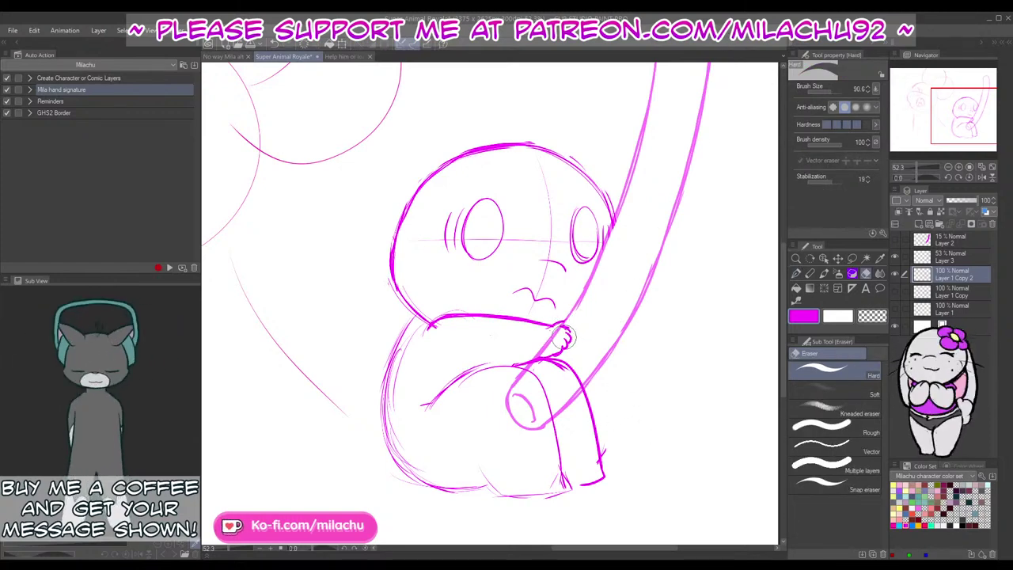
key("p")
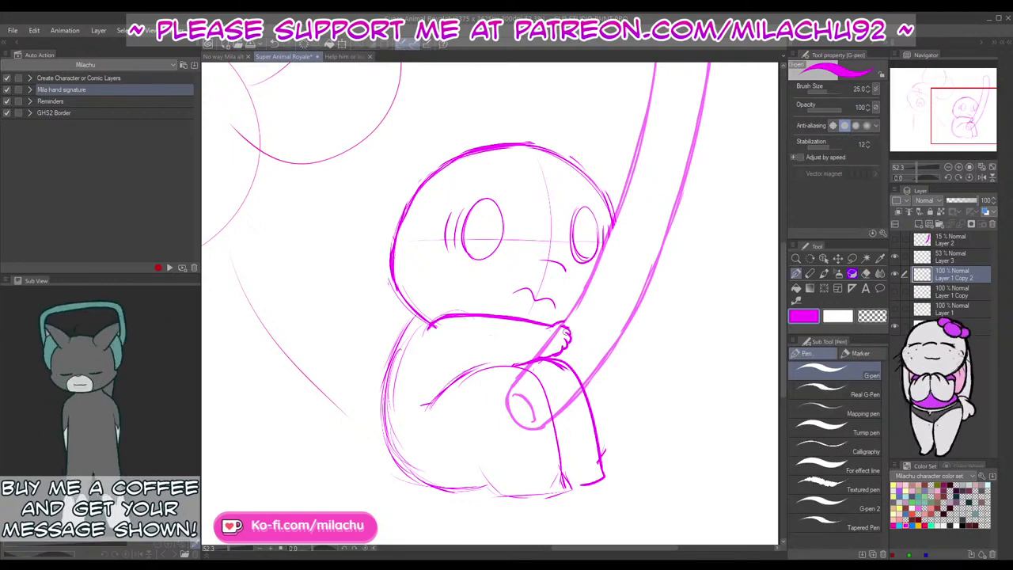
left_click_drag(562, 348, 551, 354)
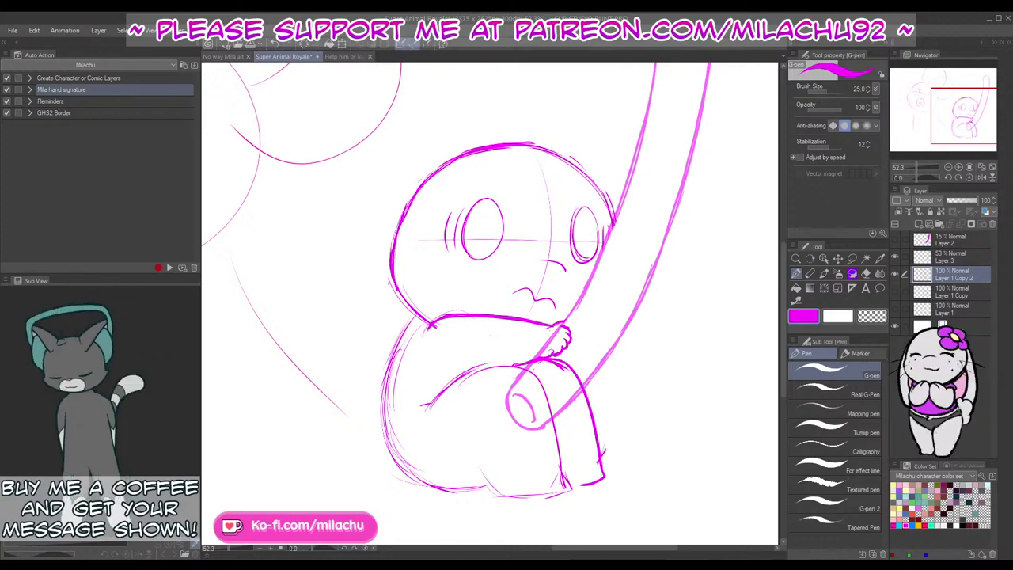
Step: Retrace the small character's near thigh, knee and shin with darker strokes
scroll(561, 384, "down", 2)
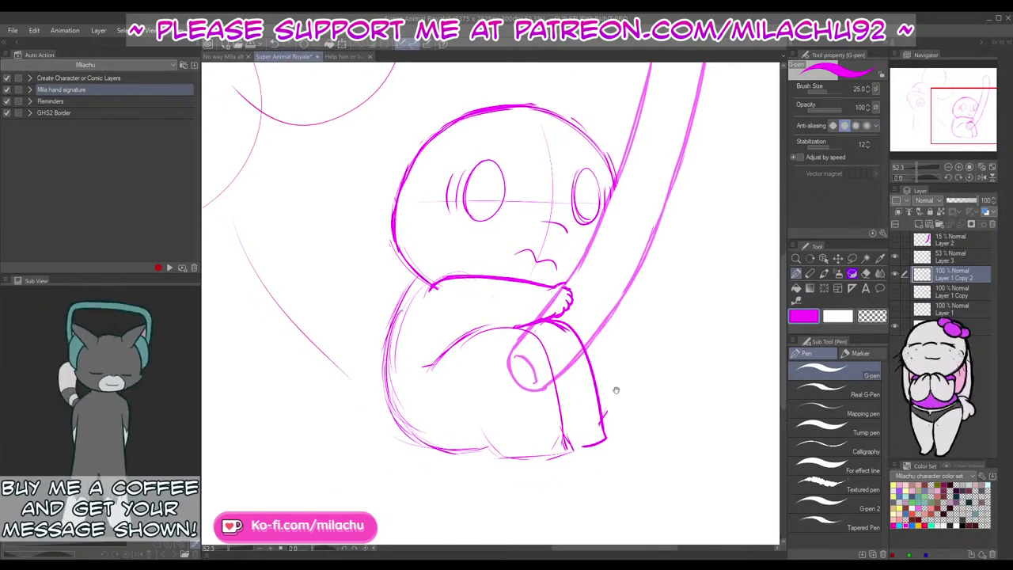
left_click_drag(504, 326, 528, 333)
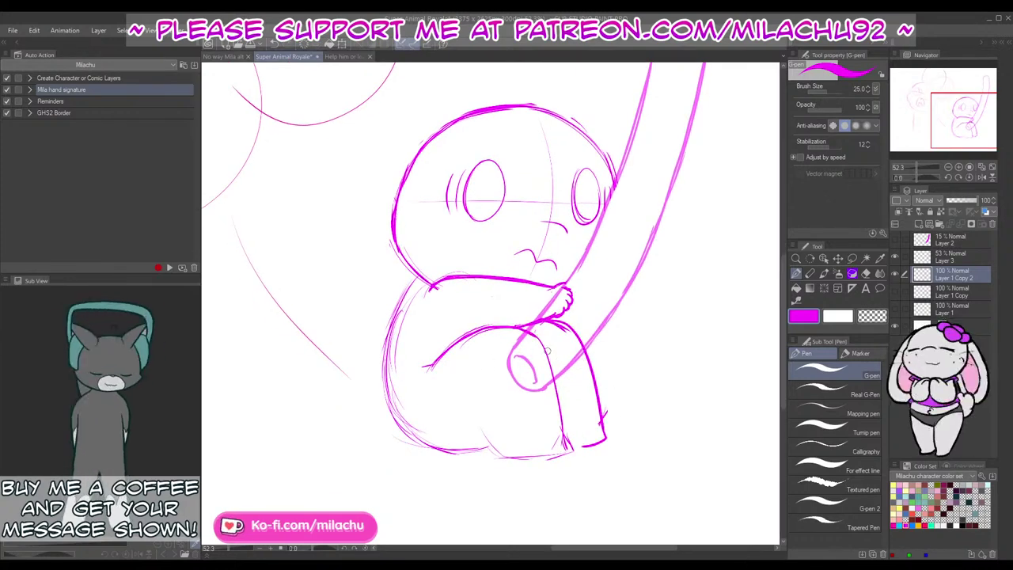
key("ctrl+z")
left_click_drag(432, 367, 492, 325)
key("ctrl+z")
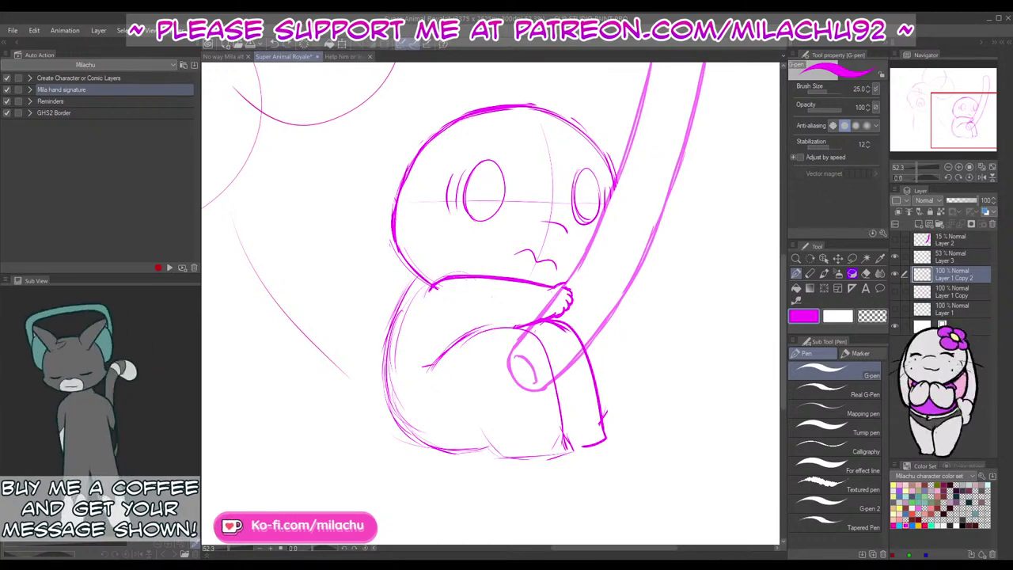
left_click_drag(428, 368, 490, 325)
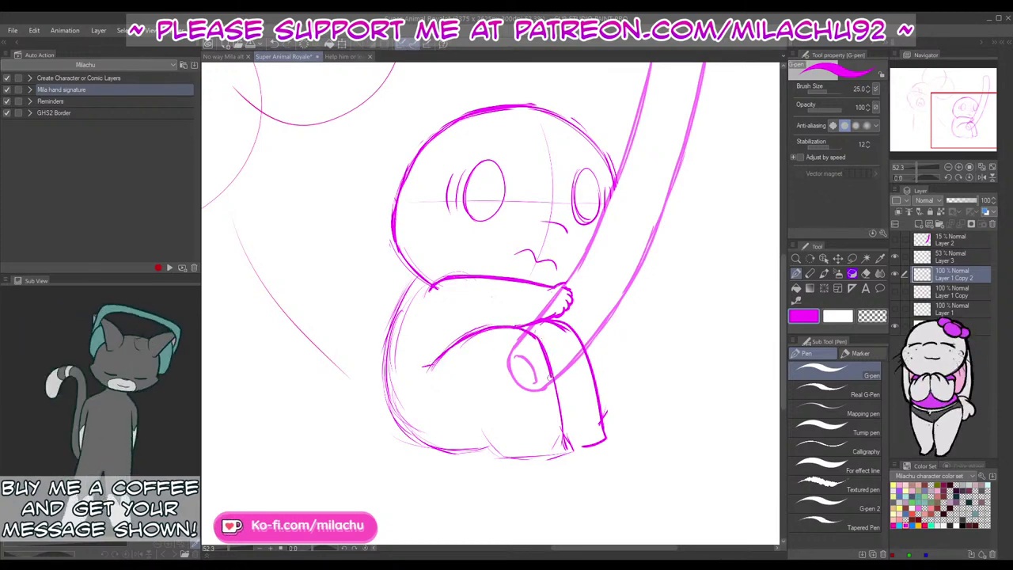
left_click_drag(554, 388, 562, 438)
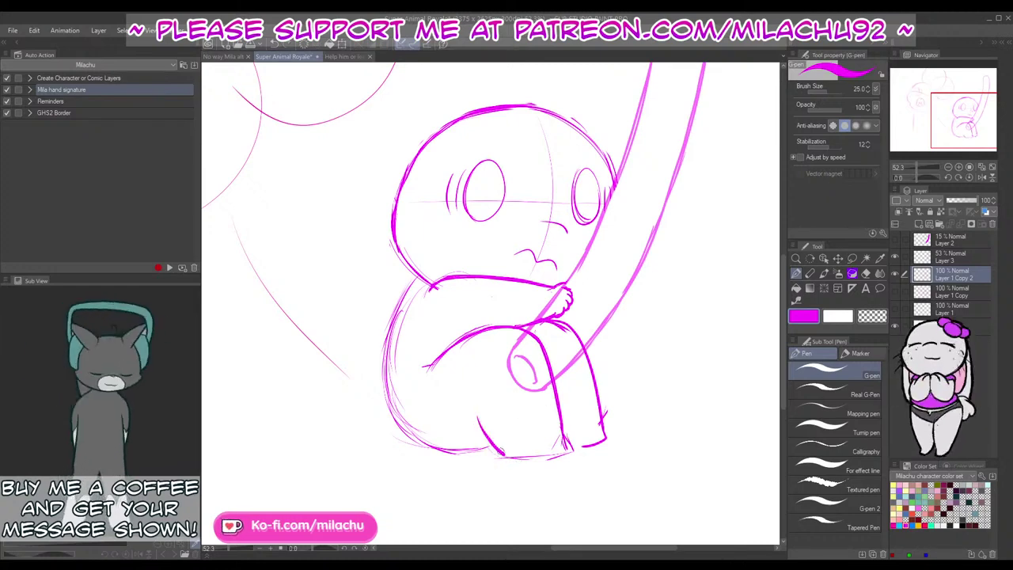
Step: Darken the near foot's heel and sole, add toes, and retrace the seat and back outline up to the head
left_click_drag(497, 453, 567, 453)
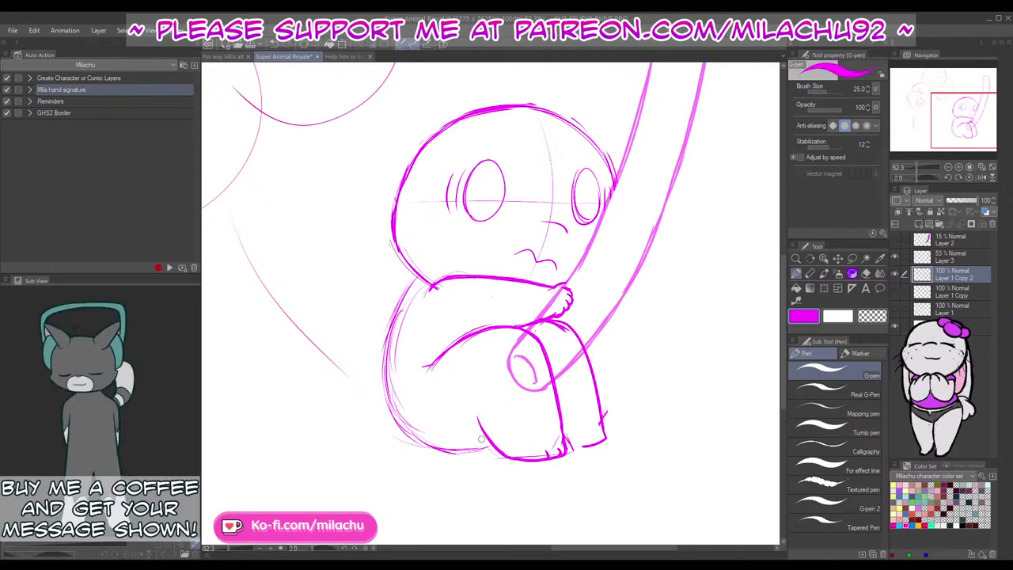
left_click_drag(478, 425, 494, 457)
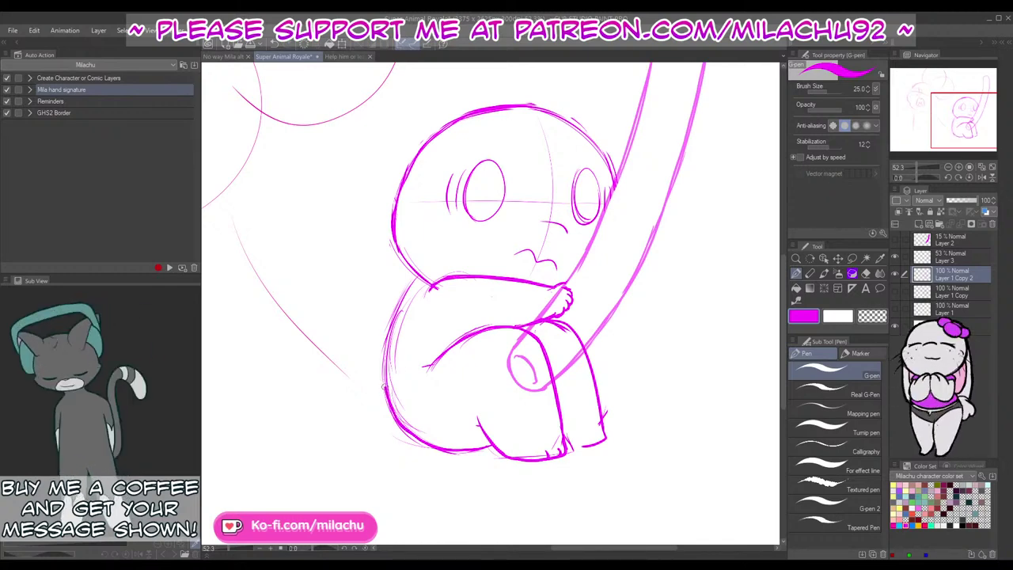
left_click_drag(396, 321, 413, 278)
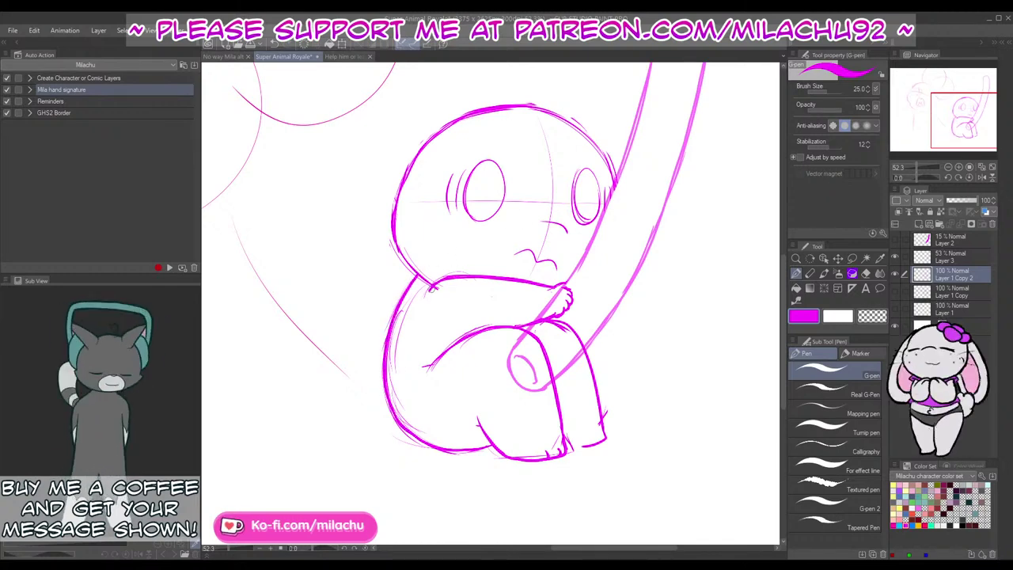
left_click_drag(588, 285, 596, 329)
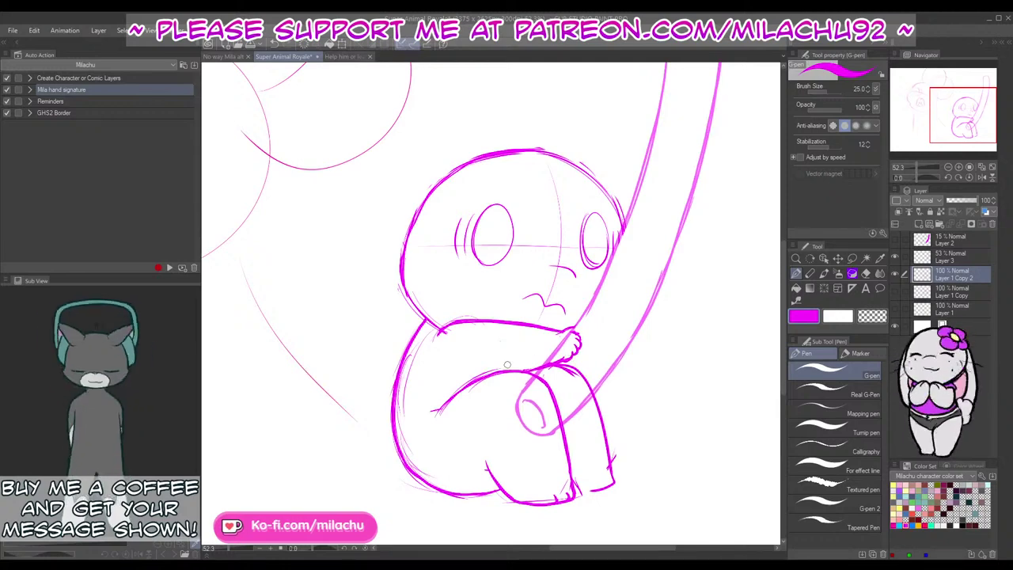
left_click_drag(432, 181, 389, 347)
key("ctrl+z")
left_click_drag(461, 164, 387, 439)
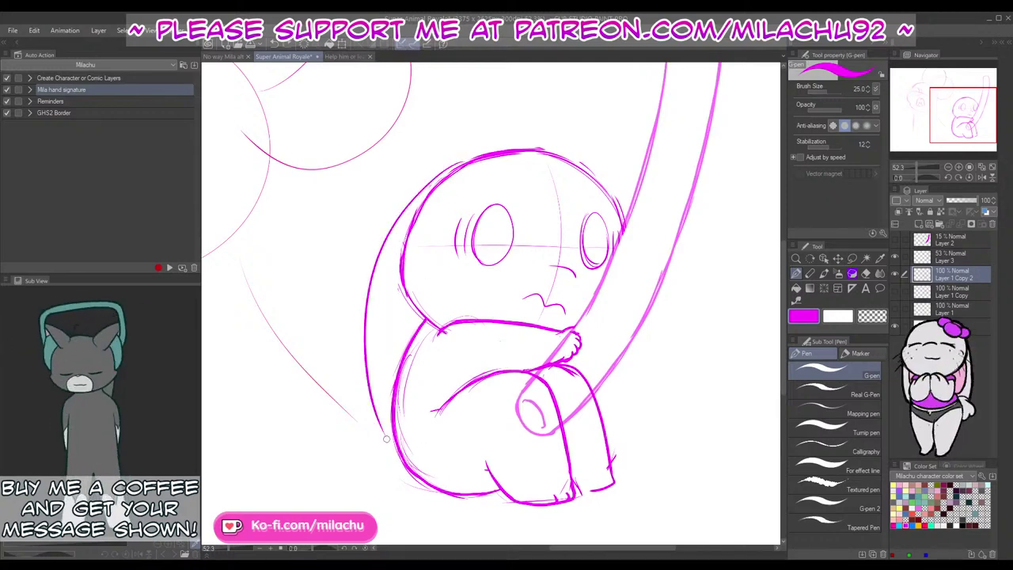
key("ctrl+z")
mouse_move(465, 161)
left_mouse_down()
mouse_move(395, 210)
mouse_move(372, 391)
mouse_move(399, 418)
left_mouse_up()
key("ctrl+z")
mouse_move(466, 160)
left_mouse_down()
mouse_move(362, 273)
mouse_move(394, 433)
left_mouse_up()
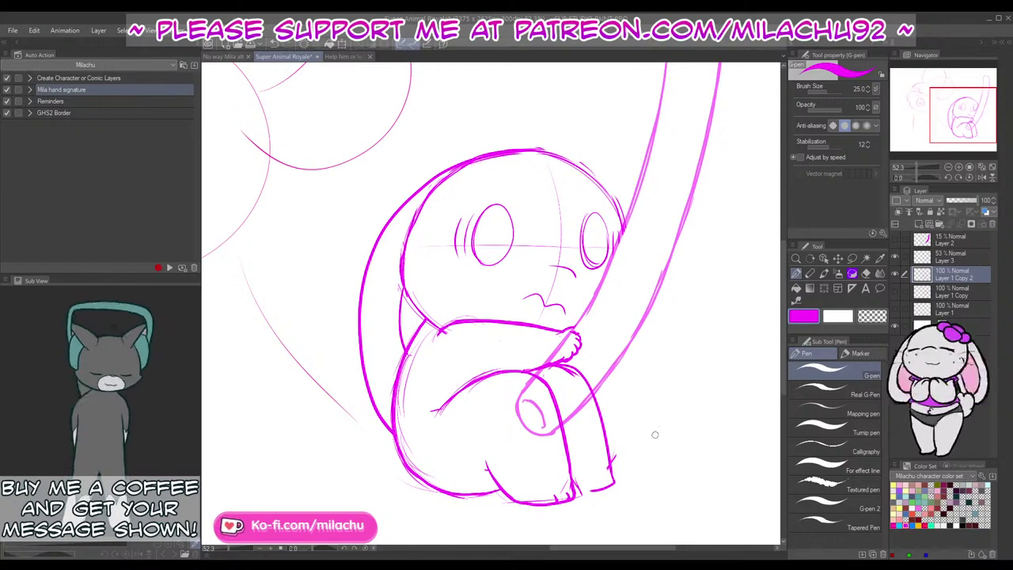
key("ctrl+z")
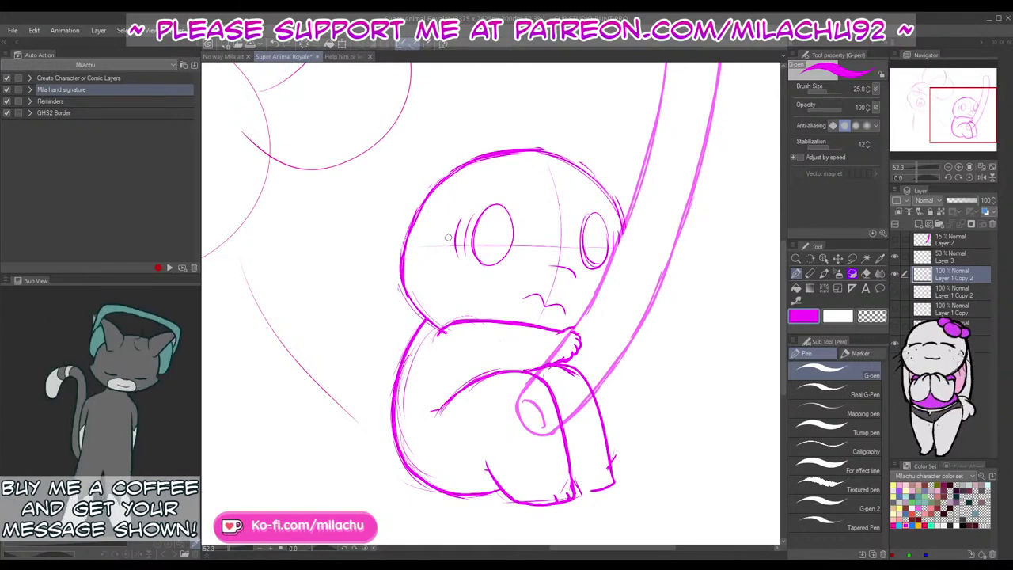
Step: Draw a long drooping ear from the small character's crown down over its shoulder on a duplicate of the sketch layer
mouse_move(448, 238)
left_mouse_down()
mouse_move(421, 434)
mouse_move(348, 355)
mouse_move(427, 182)
mouse_move(377, 251)
mouse_move(432, 418)
mouse_move(448, 272)
mouse_move(455, 331)
left_mouse_up()
key("ctrl+z")
key("ctrl+z")
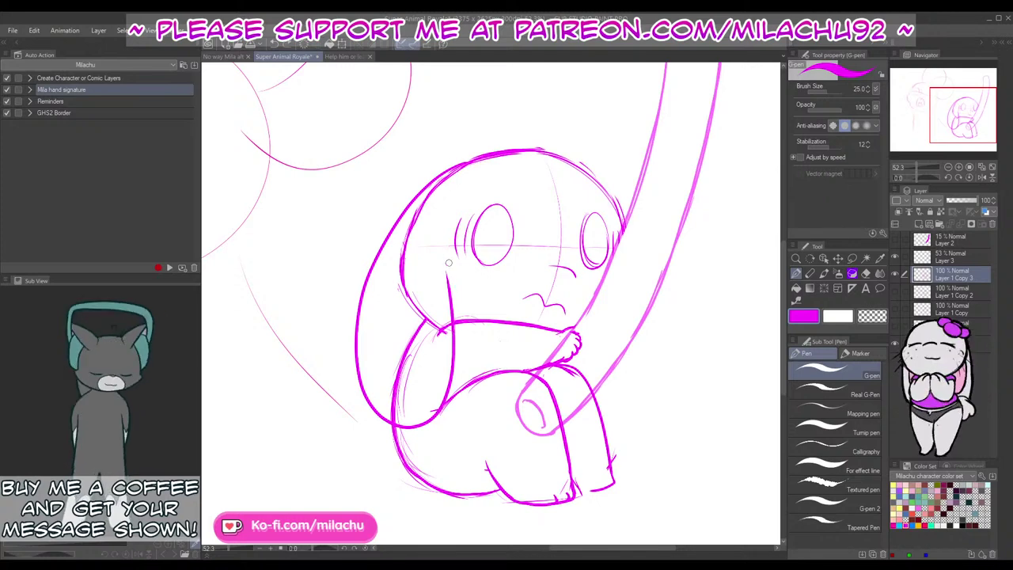
left_click_drag(448, 250, 454, 320)
mouse_move(454, 357)
left_mouse_down()
mouse_move(453, 386)
mouse_move(428, 424)
mouse_move(376, 412)
left_mouse_up()
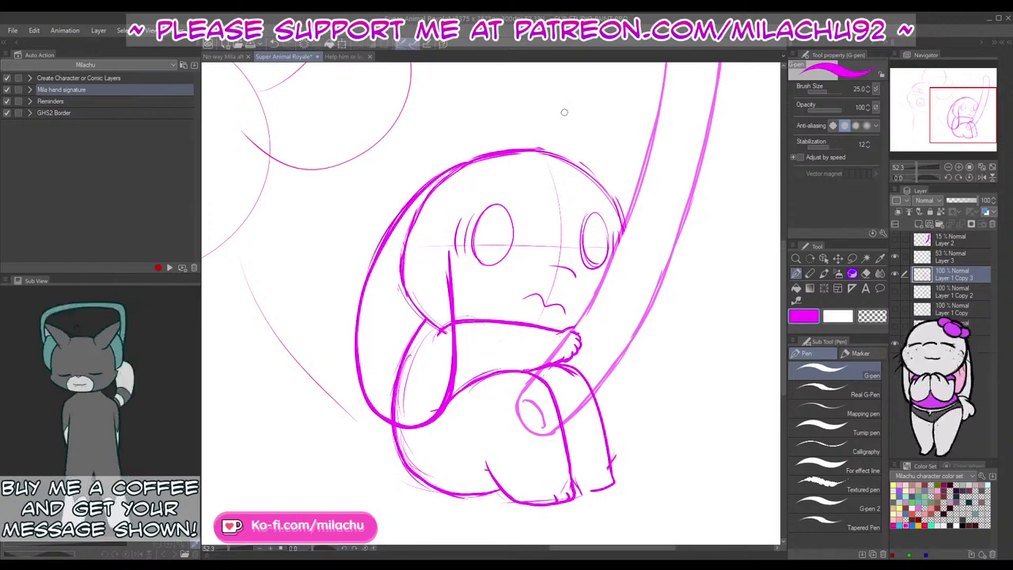
Step: Erase the head edge, shoulder and back lines that overlap the inside of the drooping ear
key("e")
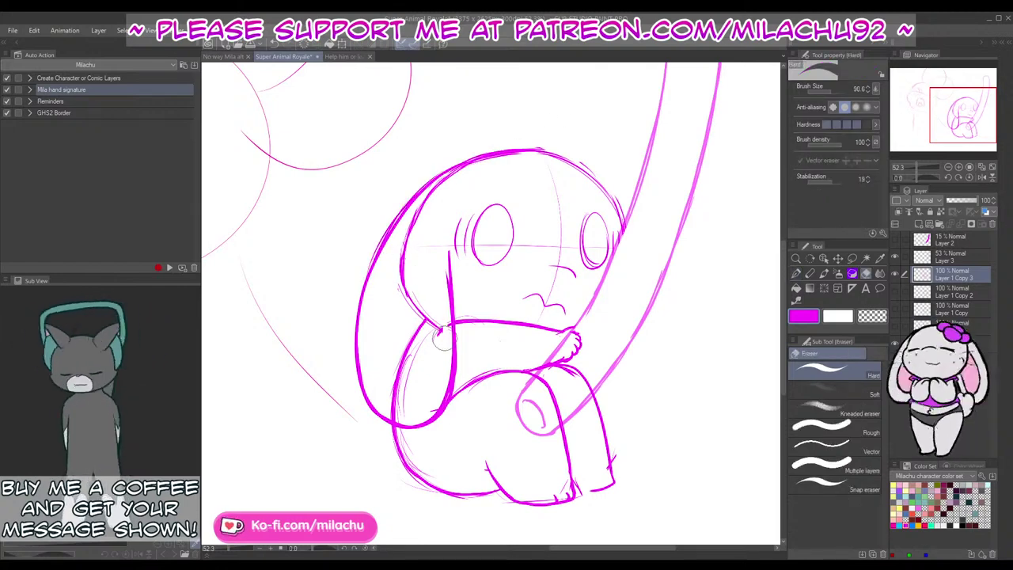
mouse_move(441, 328)
left_mouse_down()
mouse_move(401, 266)
mouse_move(423, 206)
mouse_move(461, 169)
mouse_move(523, 175)
left_mouse_up()
left_click_drag(425, 319, 407, 378)
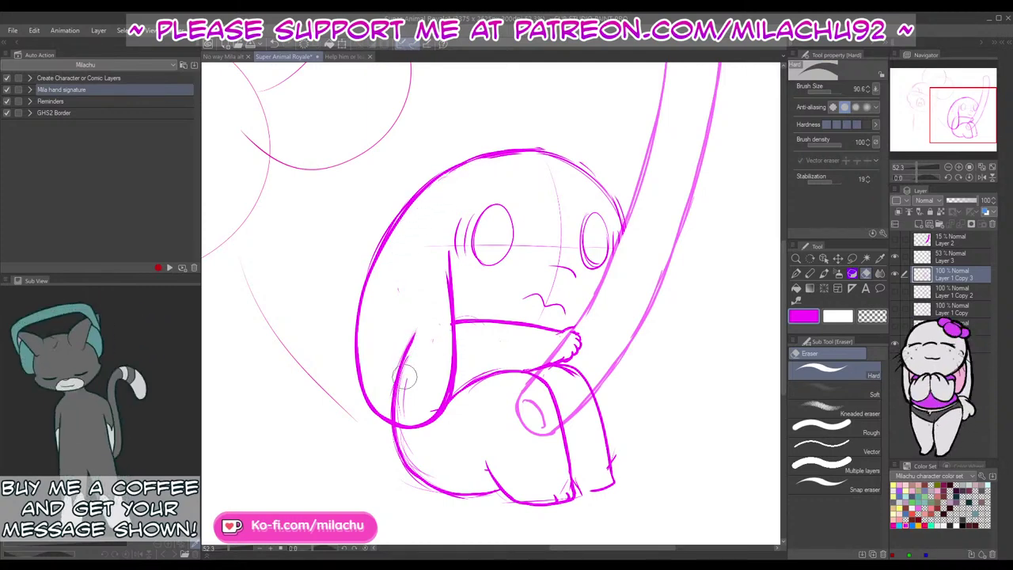
mouse_move(412, 342)
left_mouse_down()
mouse_move(394, 408)
mouse_move(404, 416)
mouse_move(389, 413)
mouse_move(402, 411)
mouse_move(400, 373)
mouse_move(419, 321)
mouse_move(406, 400)
mouse_move(420, 399)
mouse_move(433, 338)
mouse_move(412, 308)
mouse_move(428, 410)
mouse_move(442, 348)
left_mouse_up()
key("ctrl+z")
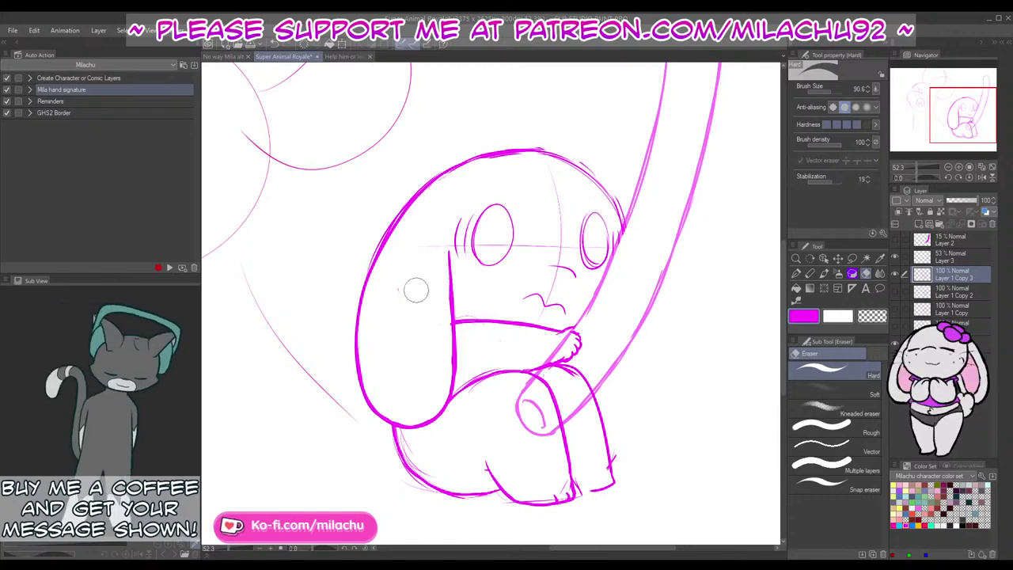
Step: Erase stray marks inside the ear and thin the thick outline along the ear and crown
left_click_drag(416, 291, 395, 304)
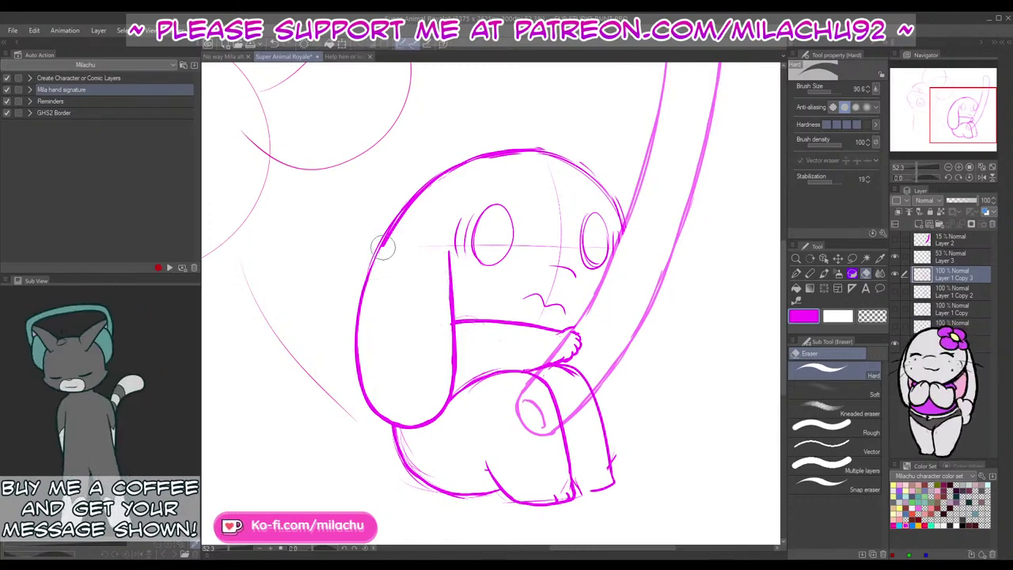
key("p")
key("e")
mouse_move(519, 163)
left_mouse_down()
mouse_move(473, 164)
mouse_move(532, 163)
left_mouse_up()
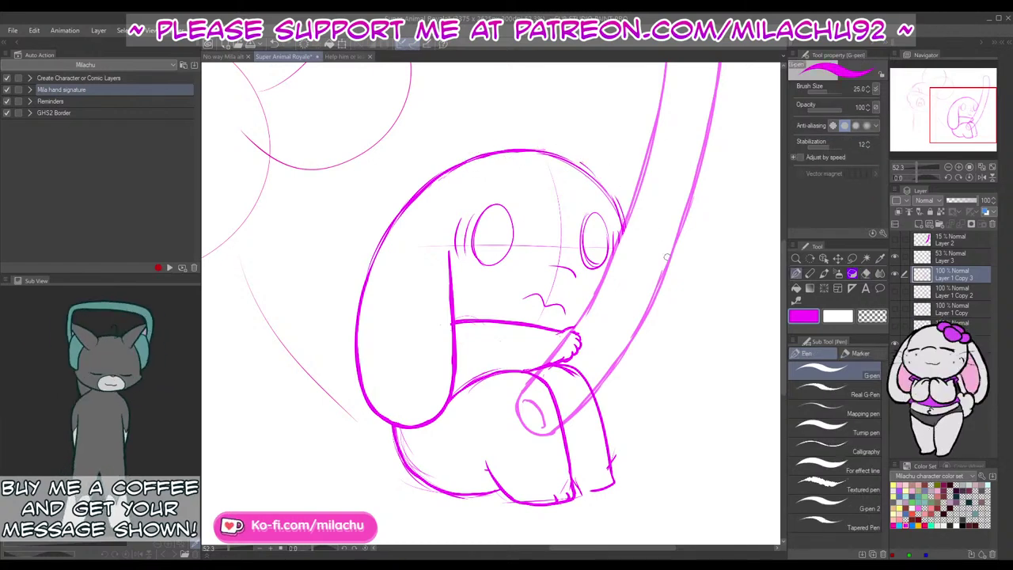
Step: Clean up the small character's back and seat outline by erasing the loose sketch strokes and redrawing the curve
left_click_drag(669, 422, 652, 394)
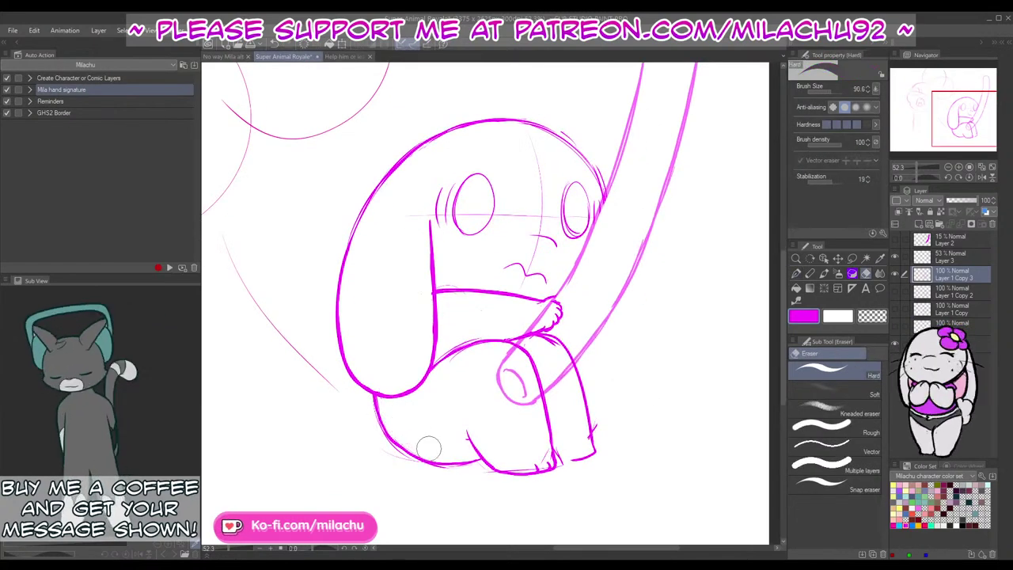
key("p")
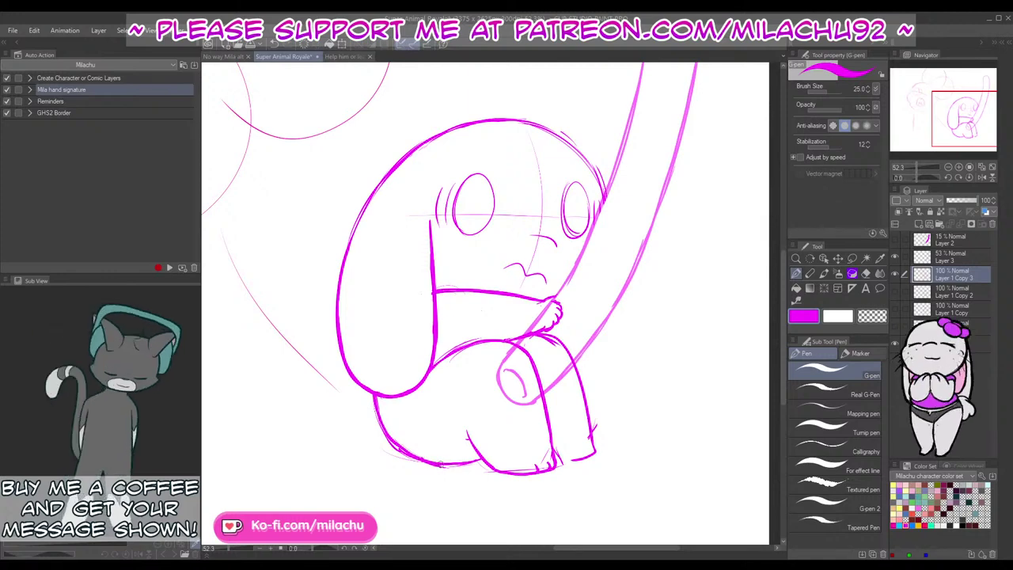
key("e")
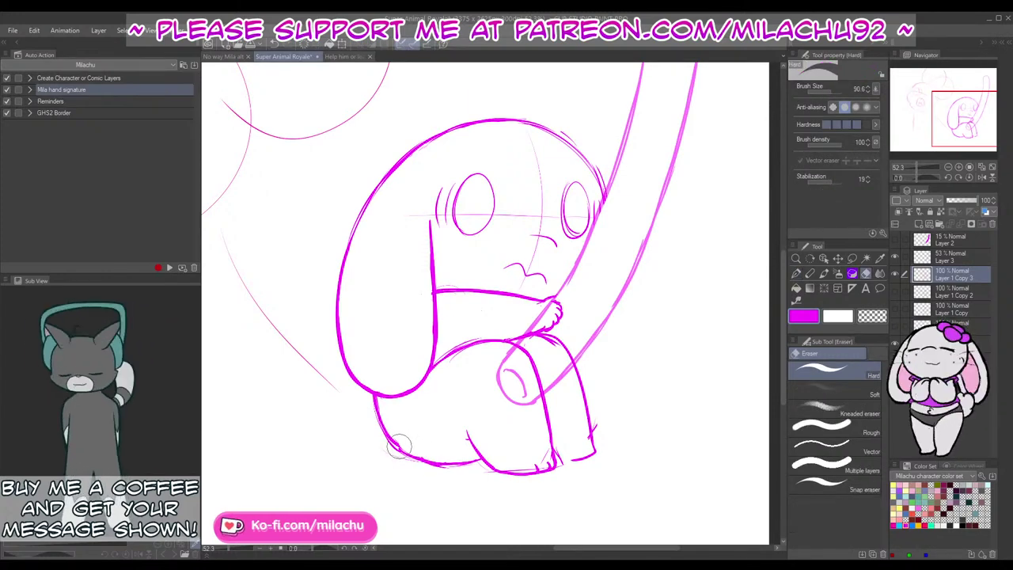
mouse_move(397, 438)
left_mouse_down()
mouse_move(436, 461)
mouse_move(422, 457)
mouse_move(466, 461)
mouse_move(401, 462)
mouse_move(494, 478)
left_mouse_up()
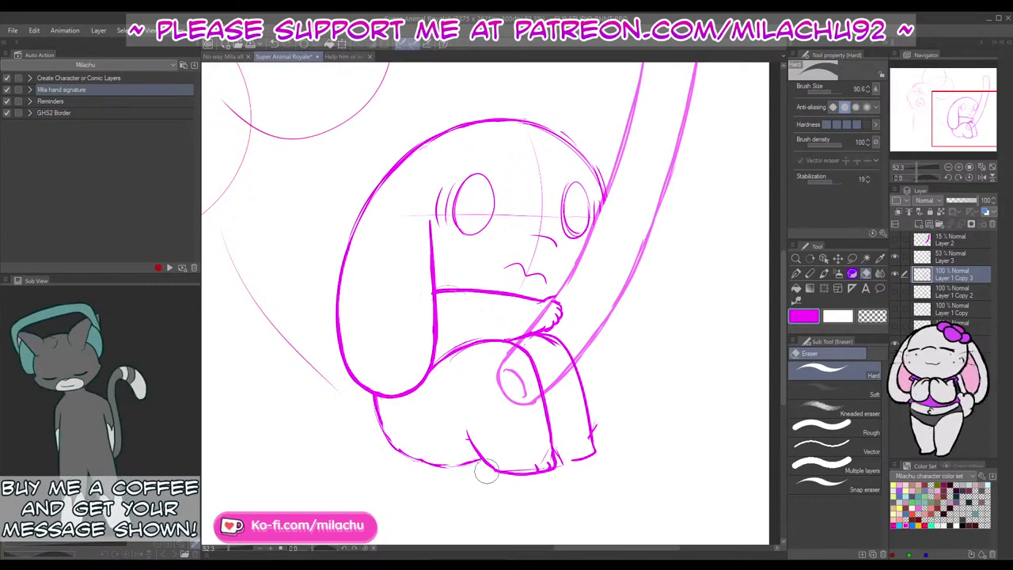
key("p")
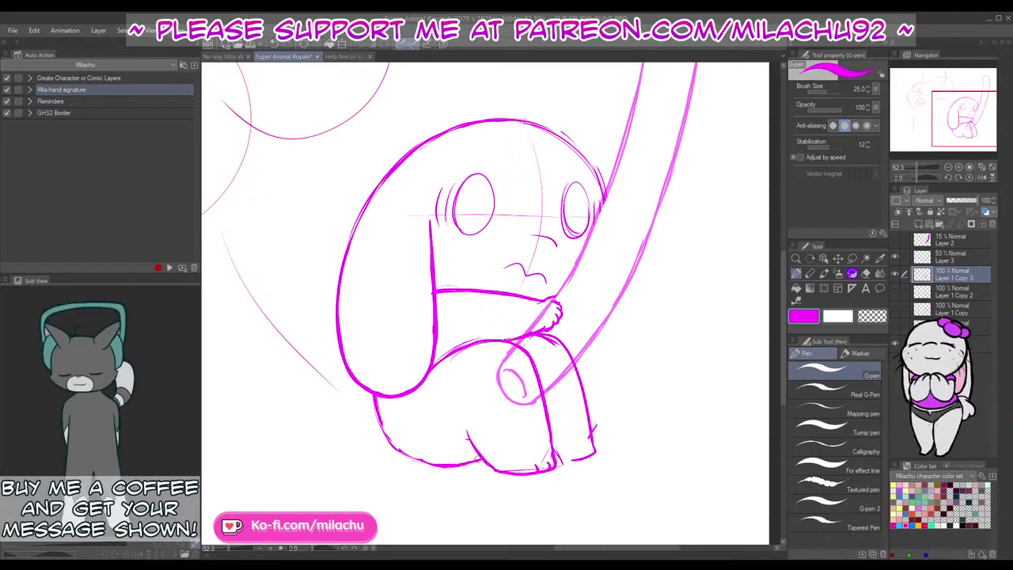
Step: Erase the stray lines around the near foot, then close the far foot's sole and add its toes
key("e")
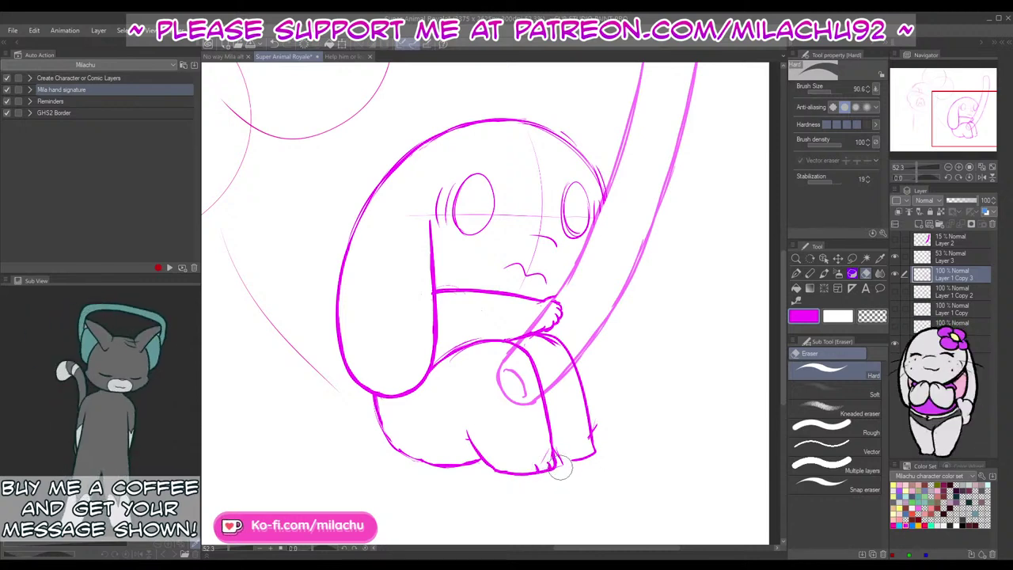
left_click_drag(561, 468, 558, 451)
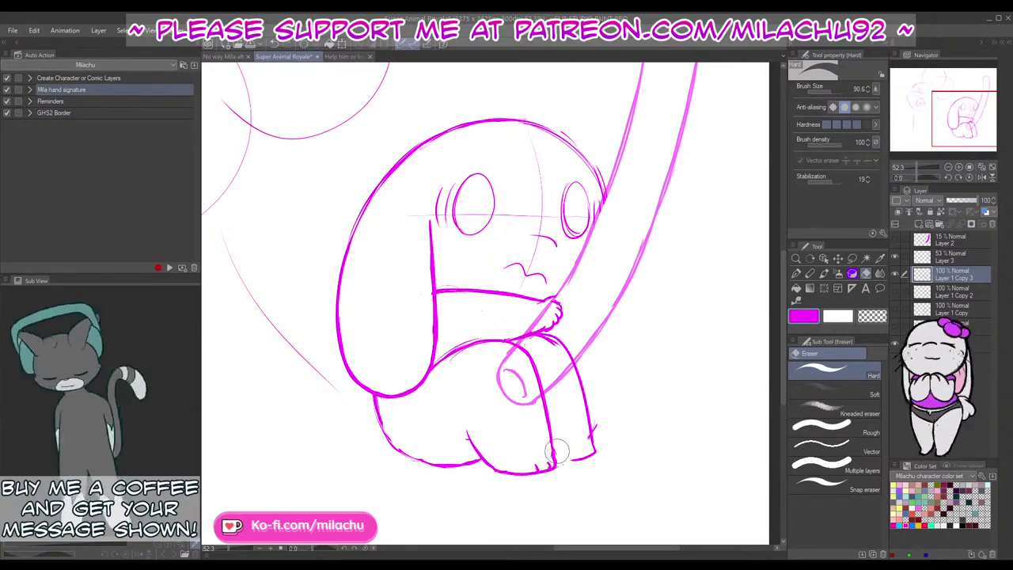
key("p")
left_click_drag(555, 463, 583, 452)
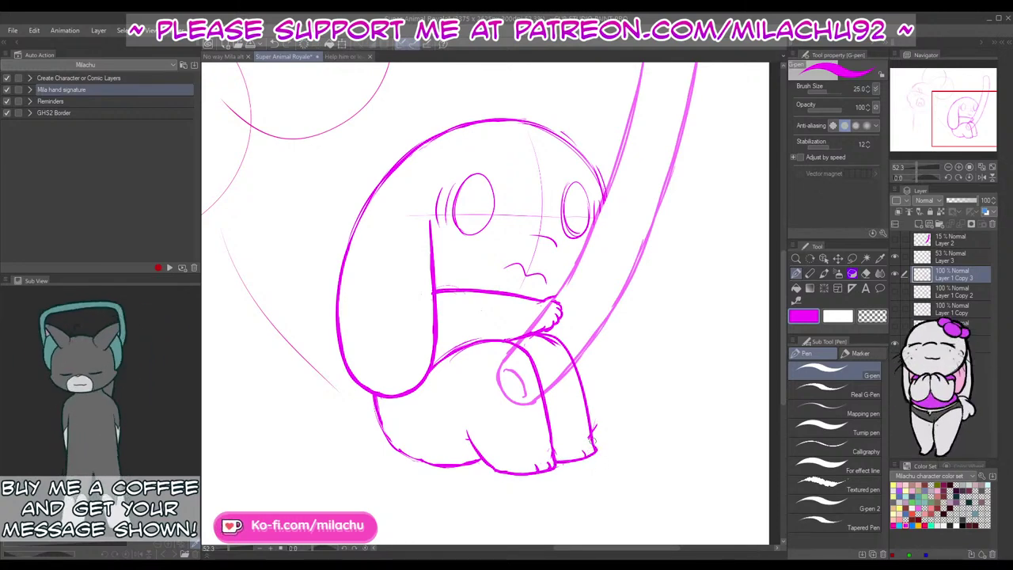
key("e")
key("p")
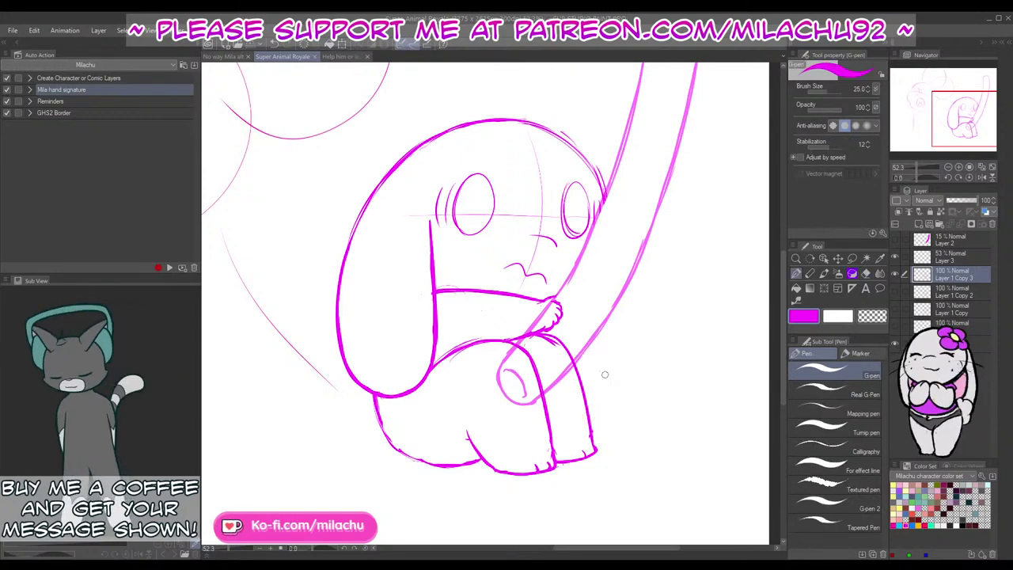
Step: Draw the far ear as a curve from the tube's outer edge down to the far shin
mouse_move(631, 333)
left_mouse_down()
mouse_move(594, 391)
mouse_move(602, 402)
left_mouse_up()
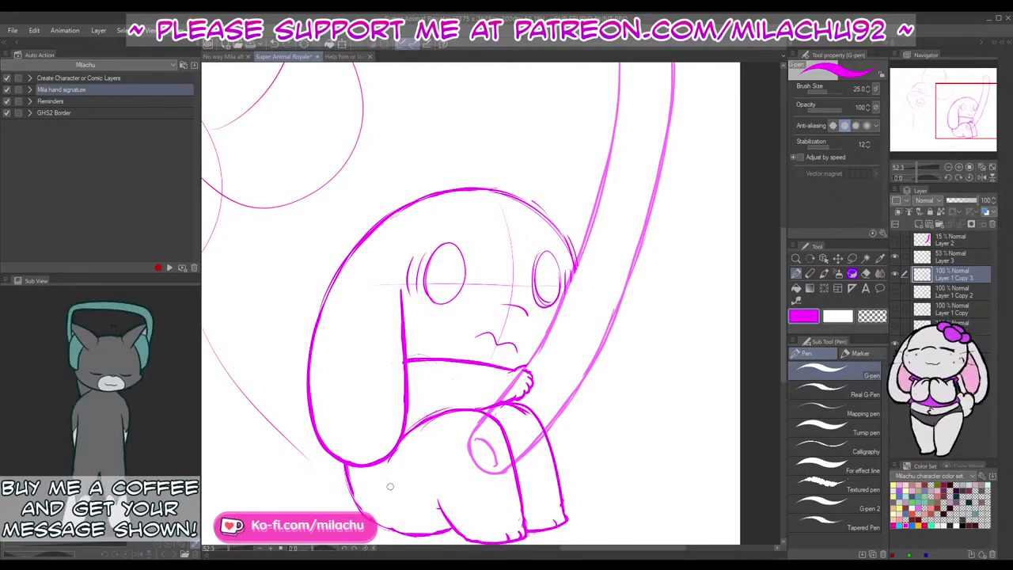
left_click_drag(589, 461, 606, 402)
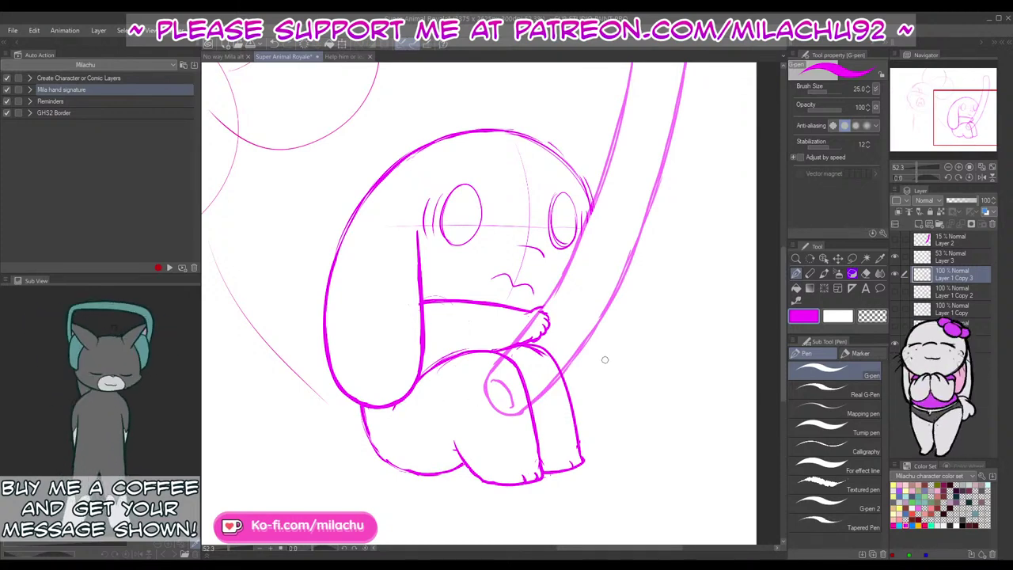
mouse_move(640, 368)
left_mouse_down()
mouse_move(617, 457)
mouse_move(653, 396)
mouse_move(624, 344)
mouse_move(570, 420)
left_mouse_up()
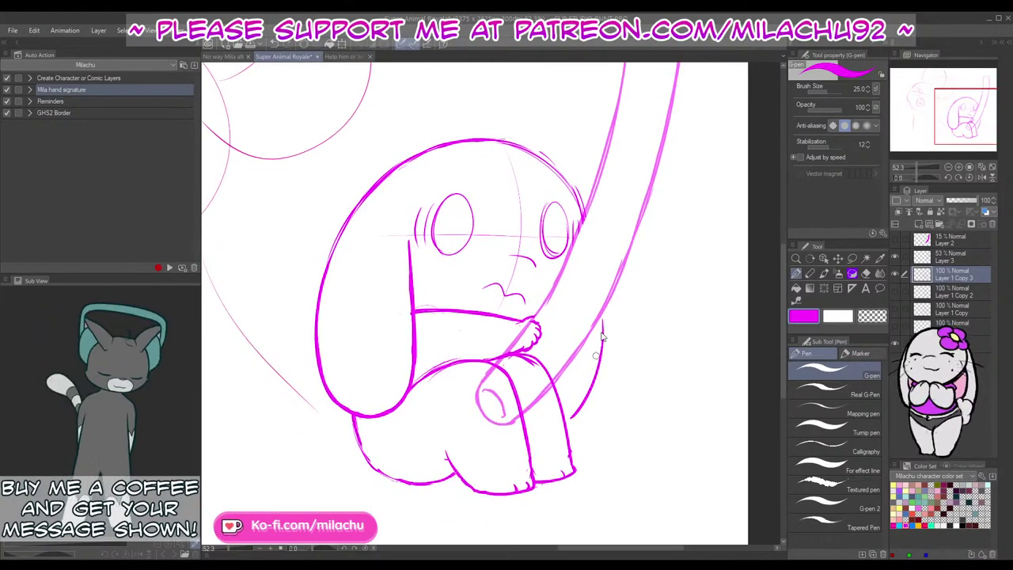
key("ctrl+z")
left_click_drag(600, 308, 566, 415)
key("ctrl+z")
left_click_drag(600, 313, 574, 415)
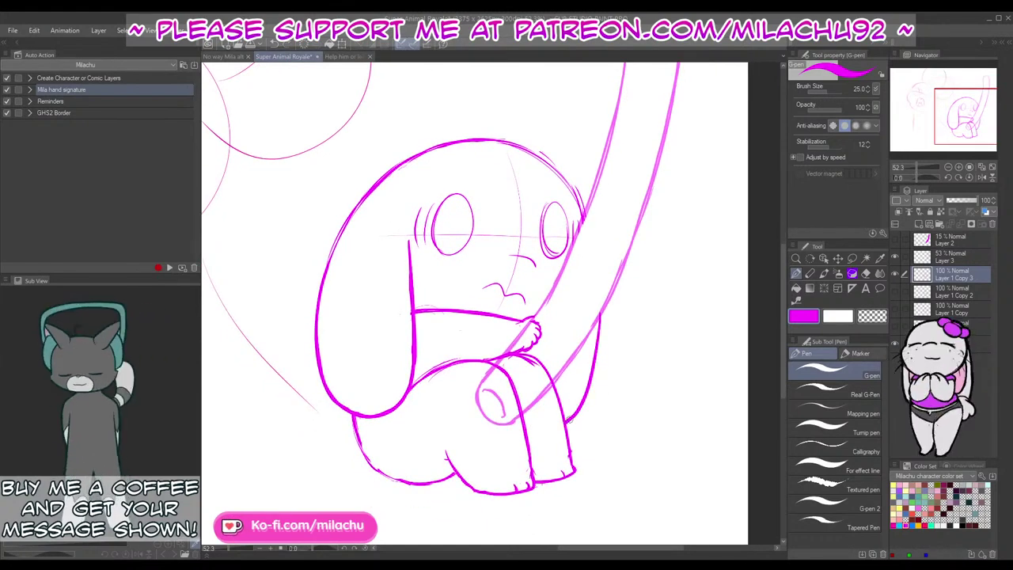
Step: Redraw both of the small character's eyes with darker outlines, flattened lower lids and eyelashes at the outer corners
left_click_drag(620, 345, 577, 362)
mouse_move(371, 260)
left_mouse_down()
mouse_move(422, 222)
mouse_move(376, 252)
mouse_move(398, 231)
mouse_move(472, 211)
left_mouse_up()
key("e")
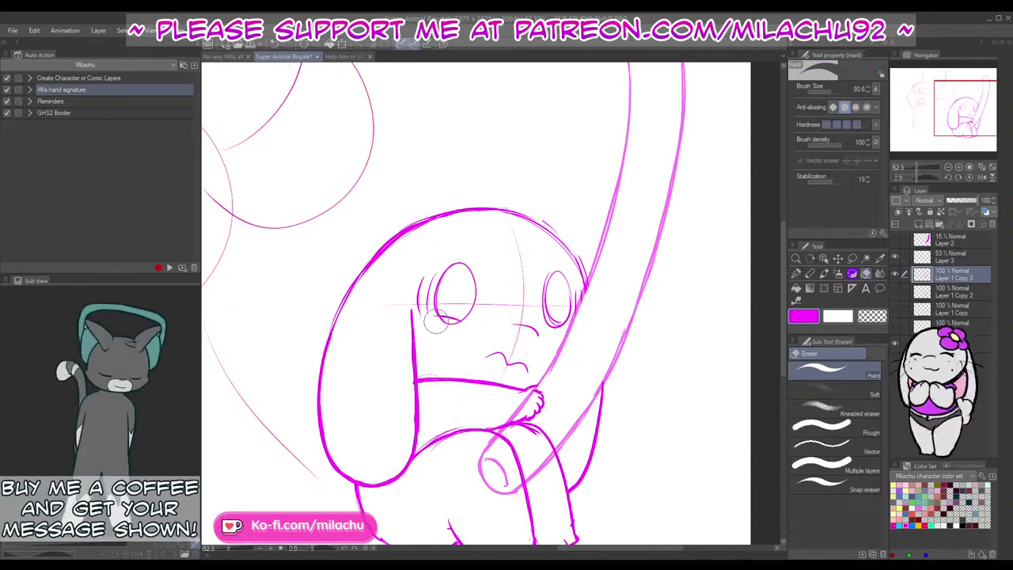
key("p")
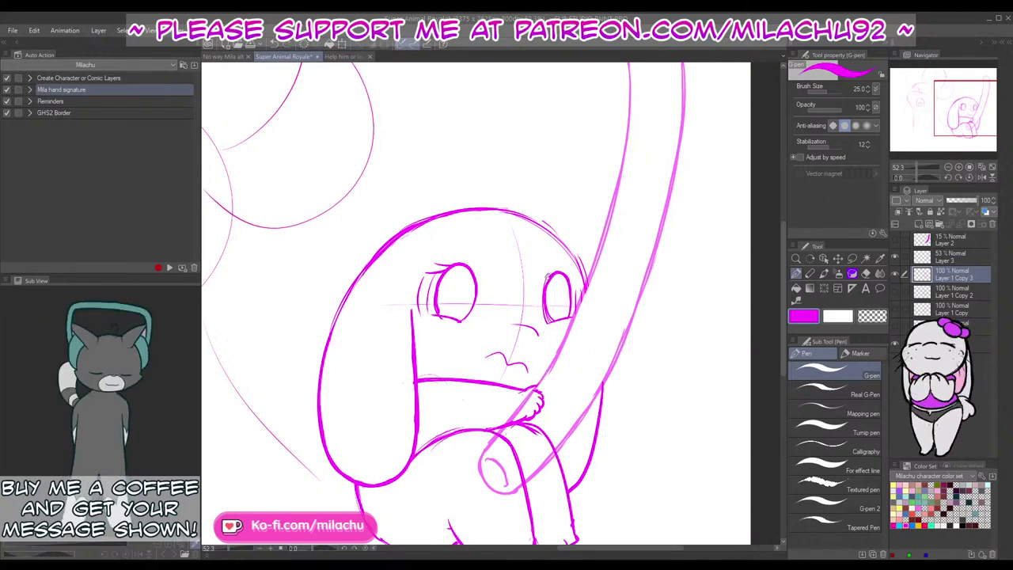
key("e")
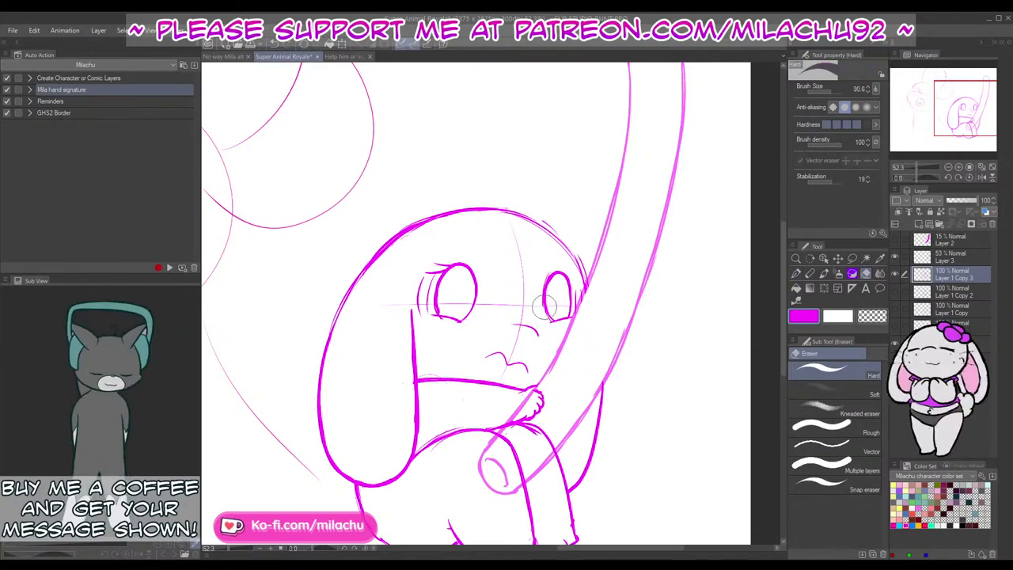
key("p")
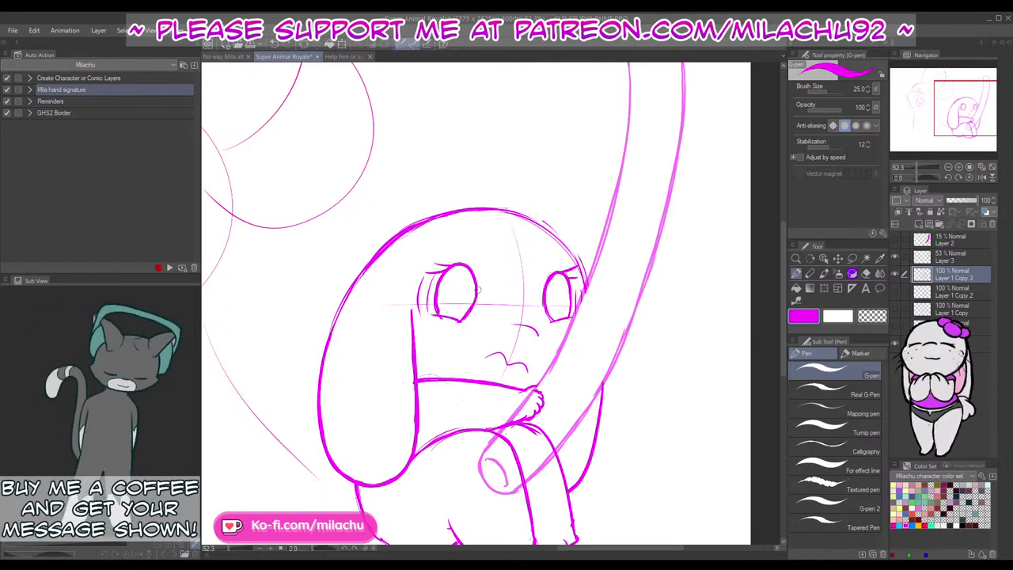
Step: Erase the face's guide lines and redraw the near ear's front edge up beside the eye
key("e")
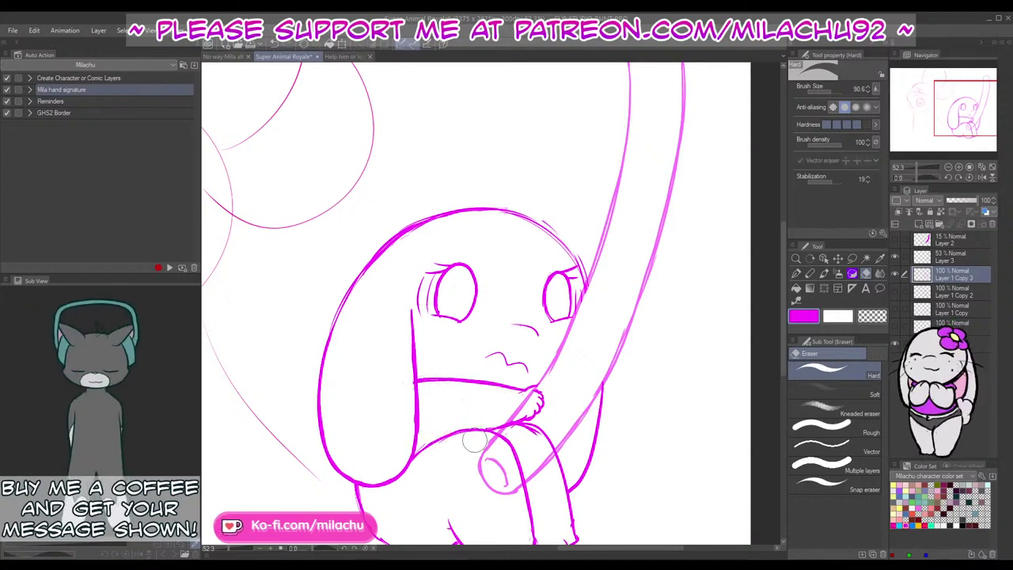
key("p")
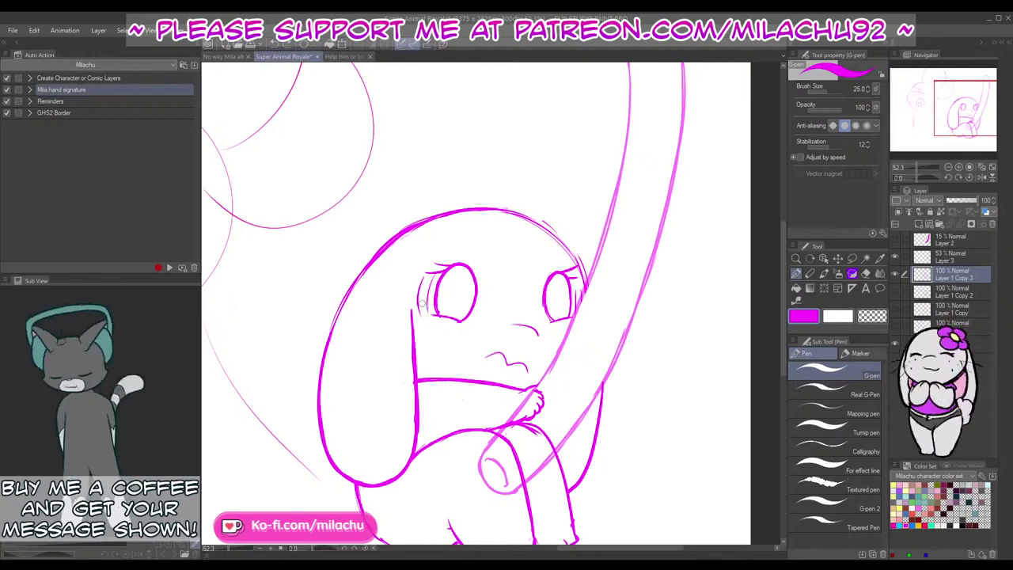
key("e")
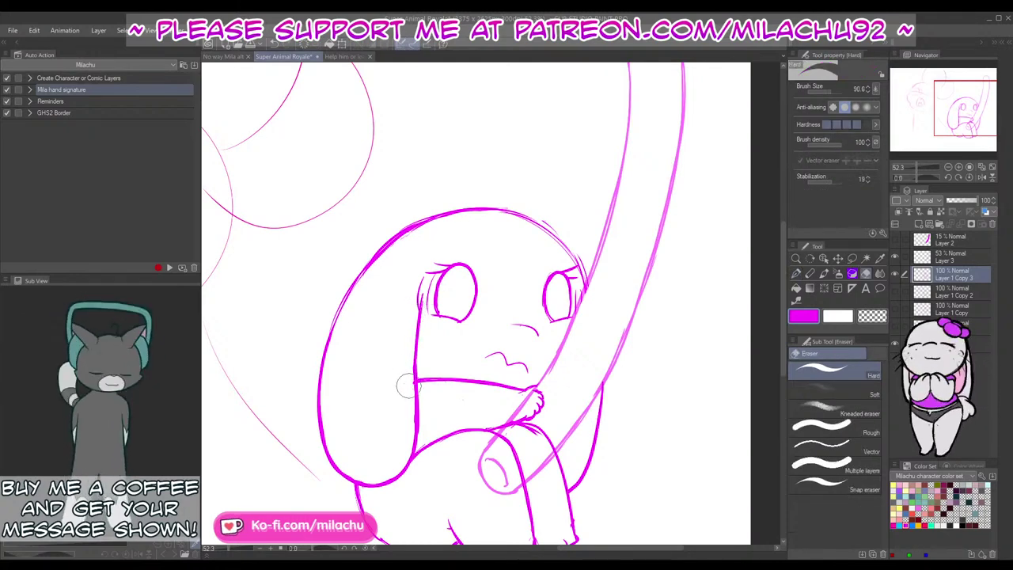
Step: Smooth the near ear's outer outline up to the crown by erasing rough edges and redrawing the line
key("p")
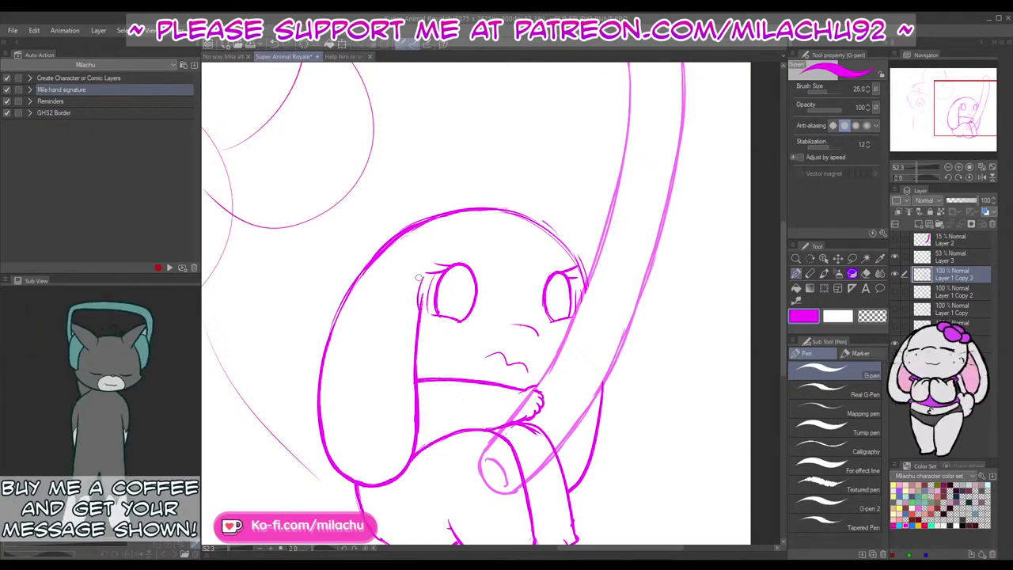
key("e")
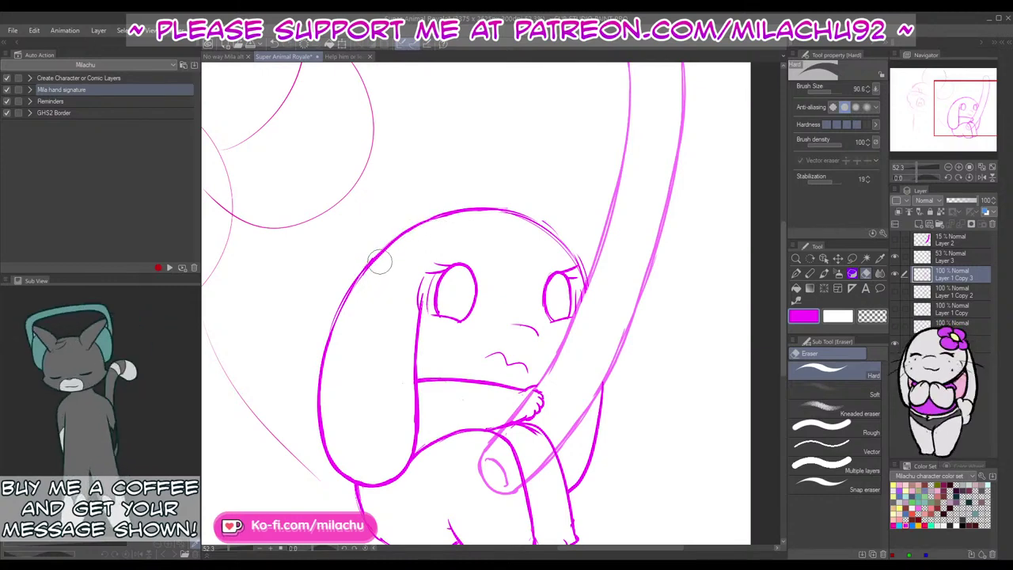
key("p")
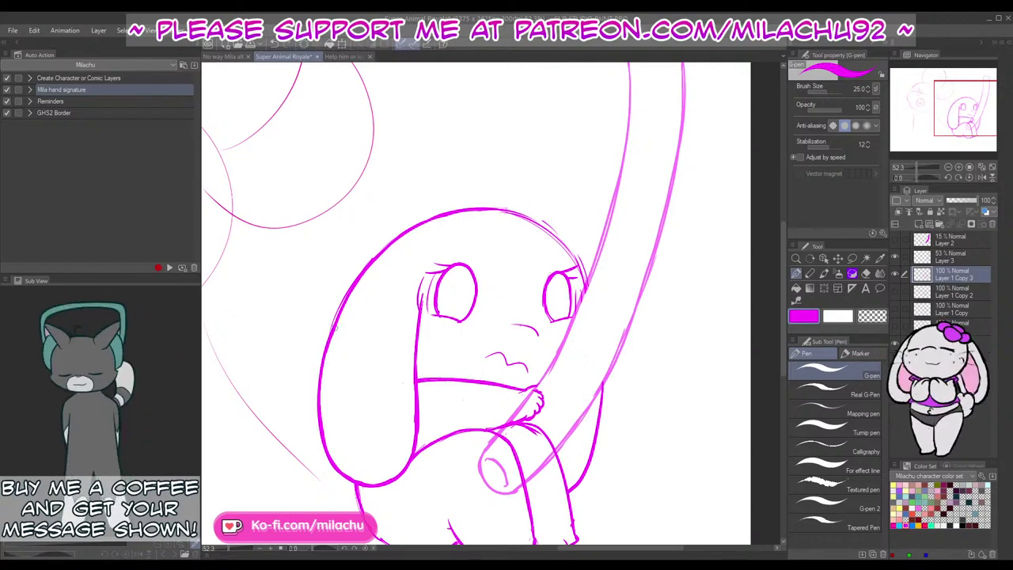
key("e")
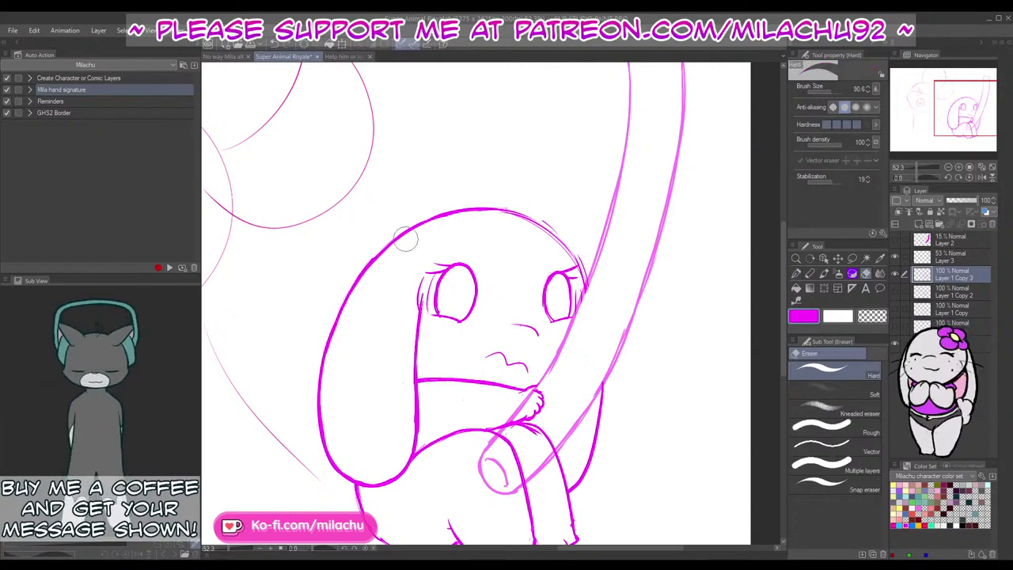
Step: Redraw the small character's crown outline toward the far side of the head and erase the rough outer strokes
key("p")
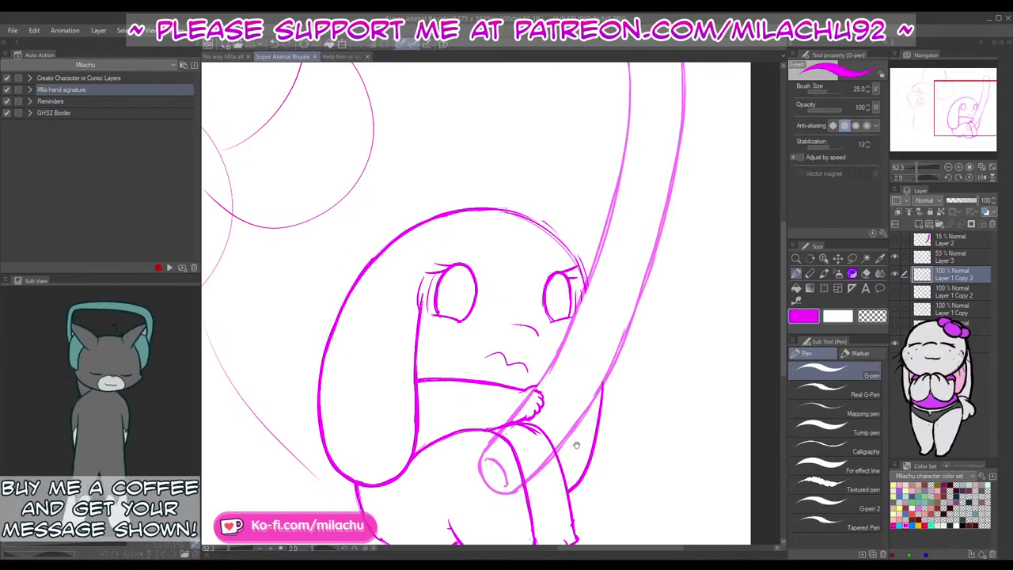
left_click_drag(665, 467, 573, 449)
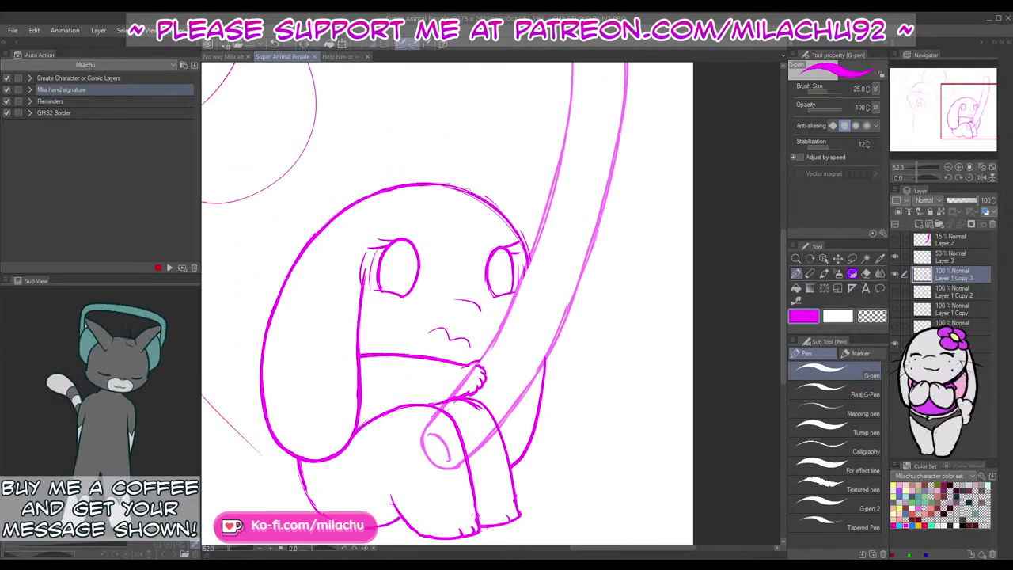
left_click_drag(468, 191, 437, 184)
key("e")
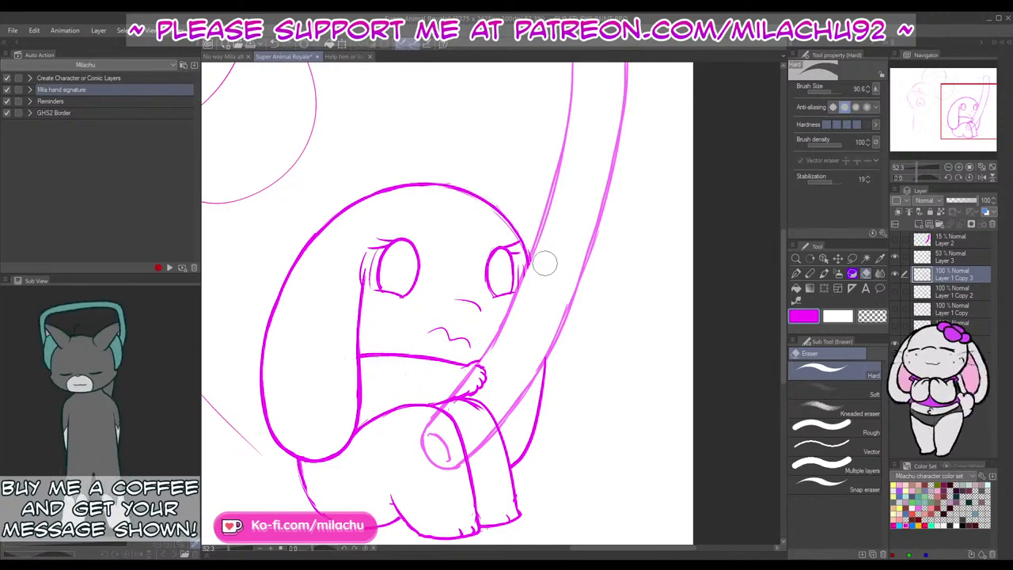
Step: Darken the small character's nose curve and wavy mouth with the G-pen
key("p")
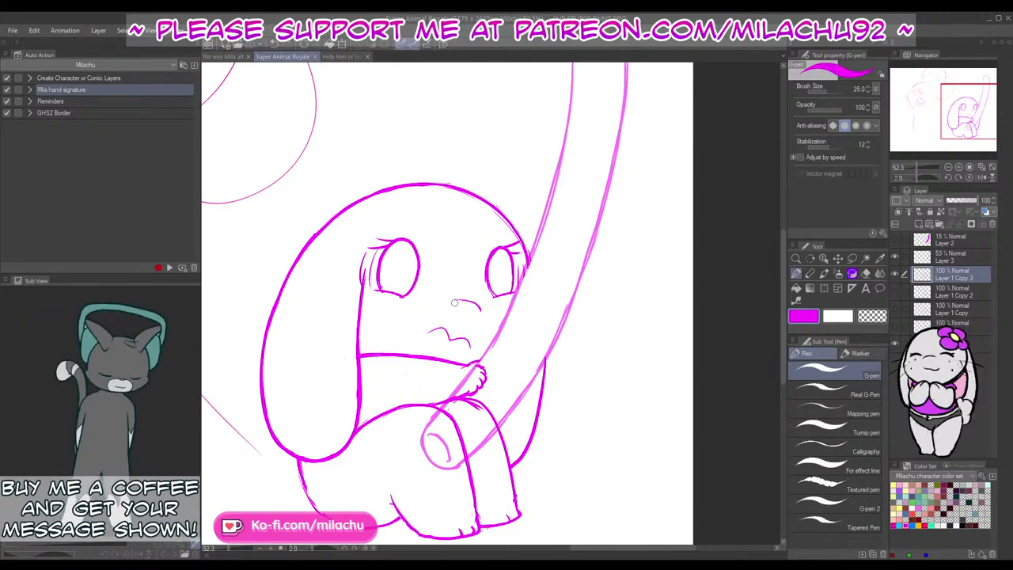
left_click_drag(469, 300, 480, 309)
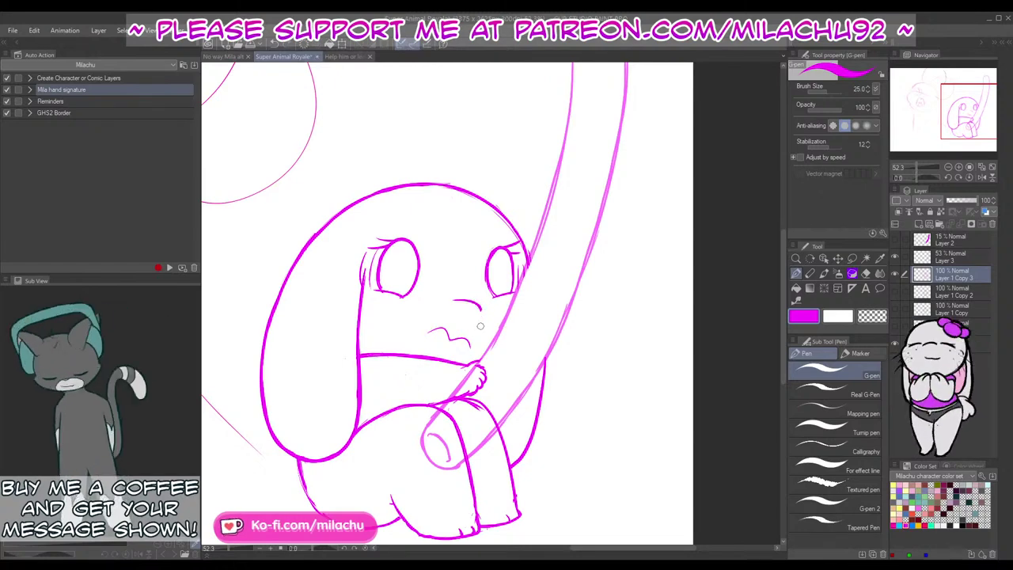
left_click_drag(448, 338, 432, 331)
Step: Dot small freckles across the small character's cheeks and around the nose
left_click(396, 306)
left_click(371, 330)
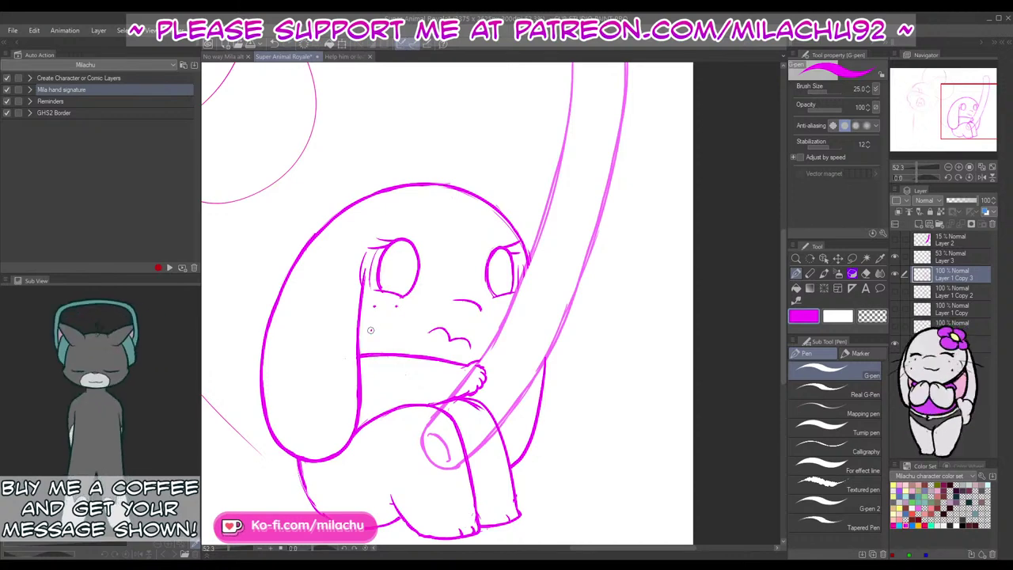
left_click(395, 325)
left_click(502, 307)
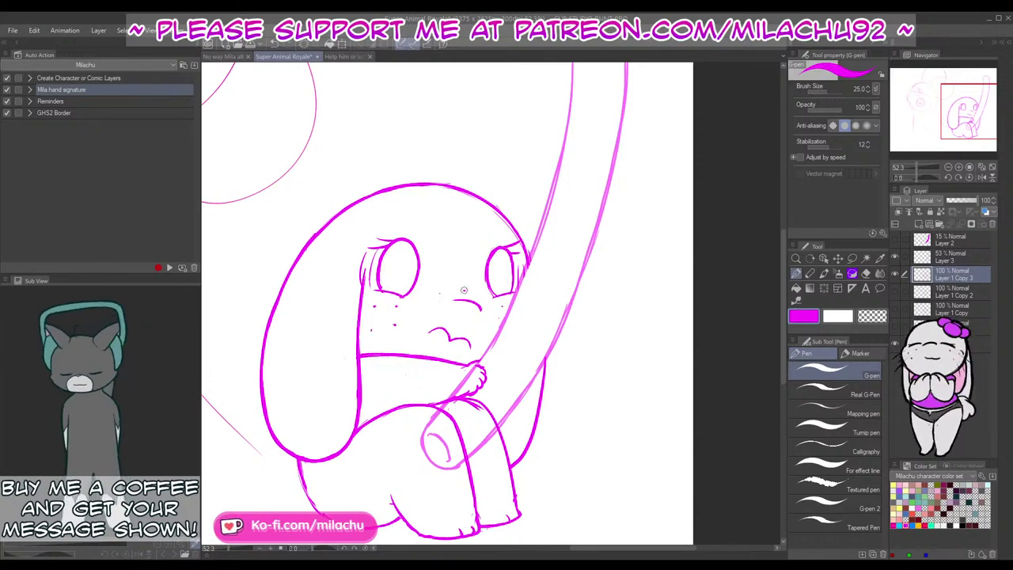
Step: Switch to the No way Mila alt drawing and delete its a blush, a light and adjoining Multiply layers
left_click(230, 58)
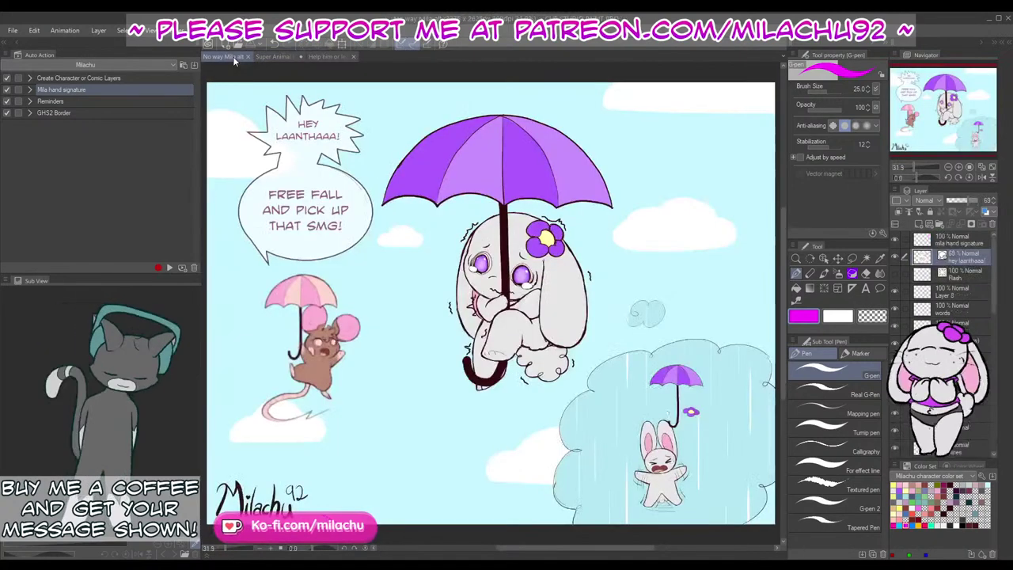
left_click_drag(913, 168, 920, 167)
left_click_drag(643, 342, 614, 391)
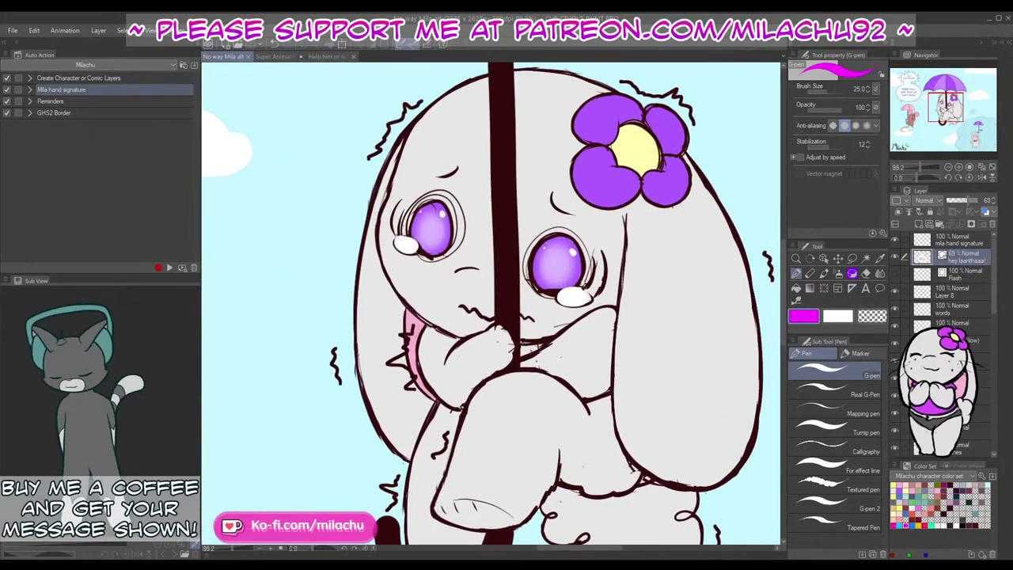
left_click_drag(995, 297, 999, 341)
scroll(997, 340, "down", 5)
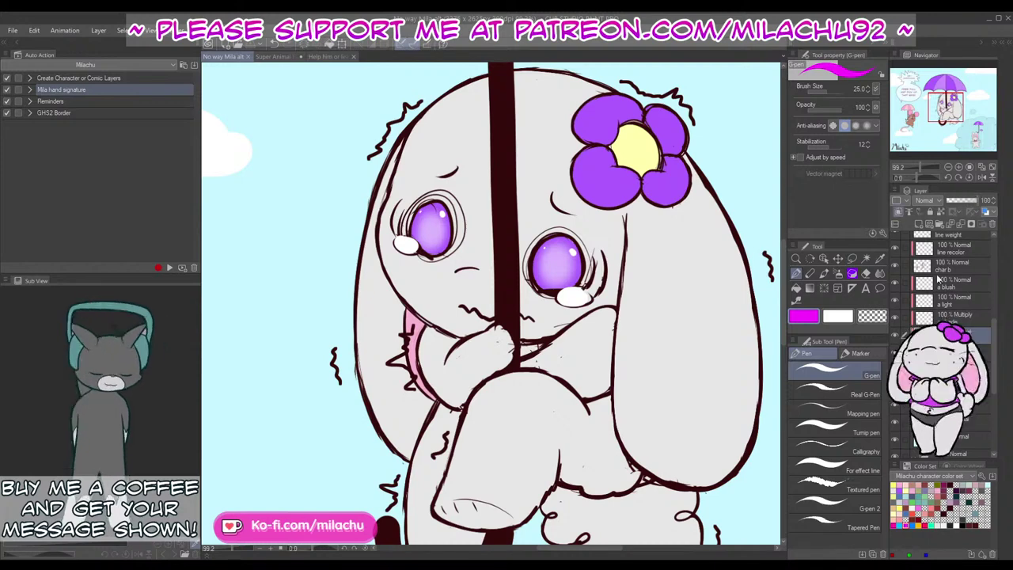
left_click(959, 288)
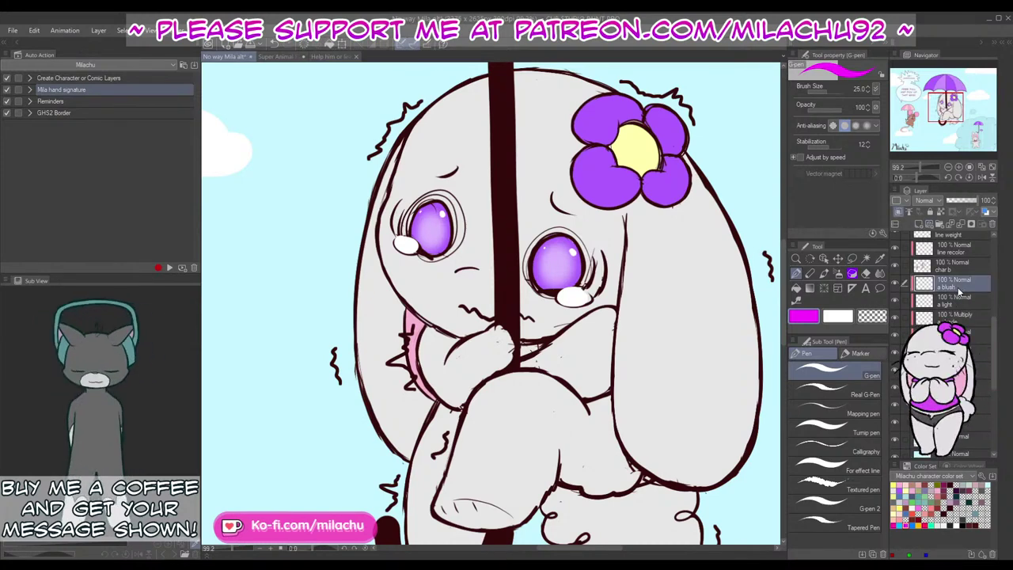
left_click(992, 226)
left_click(992, 227)
left_click(992, 226)
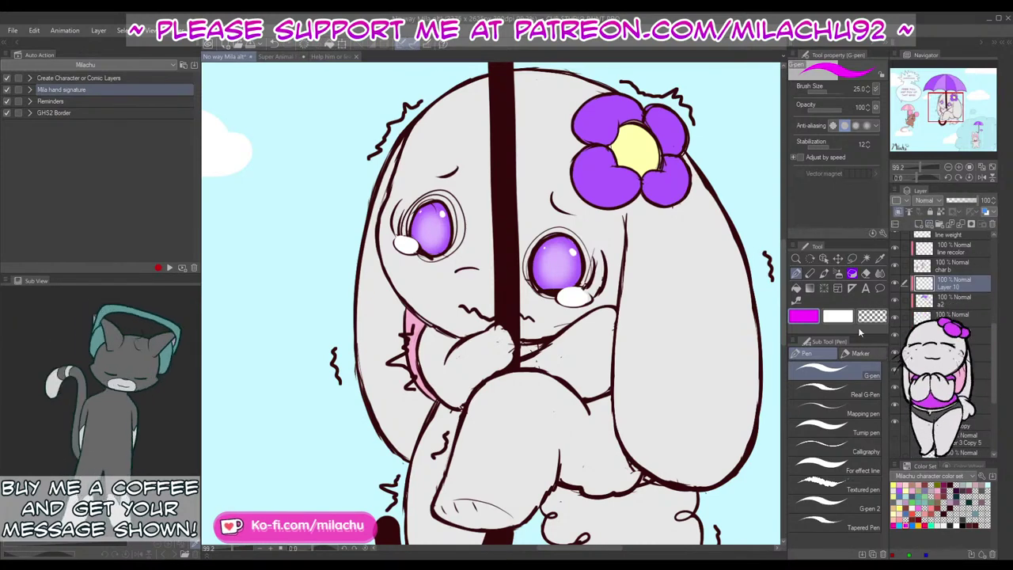
Step: Spray dusty-pink freckles over the umbrella rabbit's cheeks and arms on Layer 10, using the Spray airbrush at brush size 90.6
left_click(936, 486)
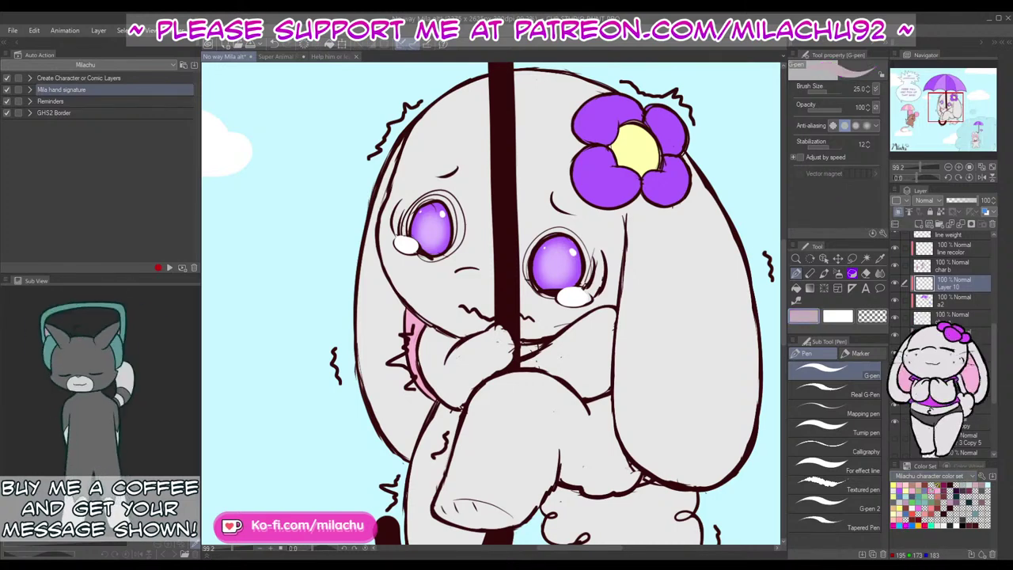
left_click(839, 273)
left_click(852, 452)
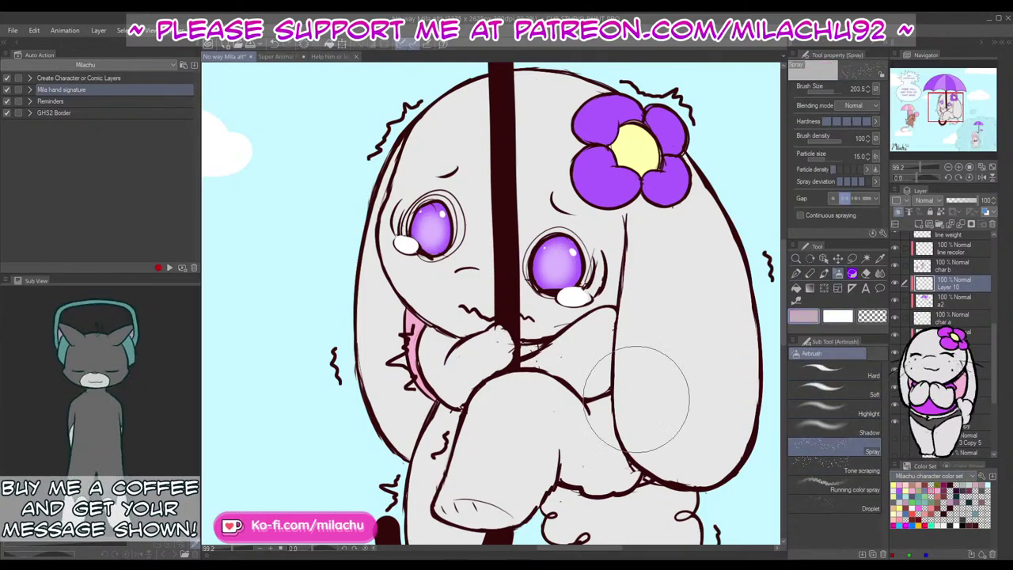
left_click_drag(832, 90, 826, 90)
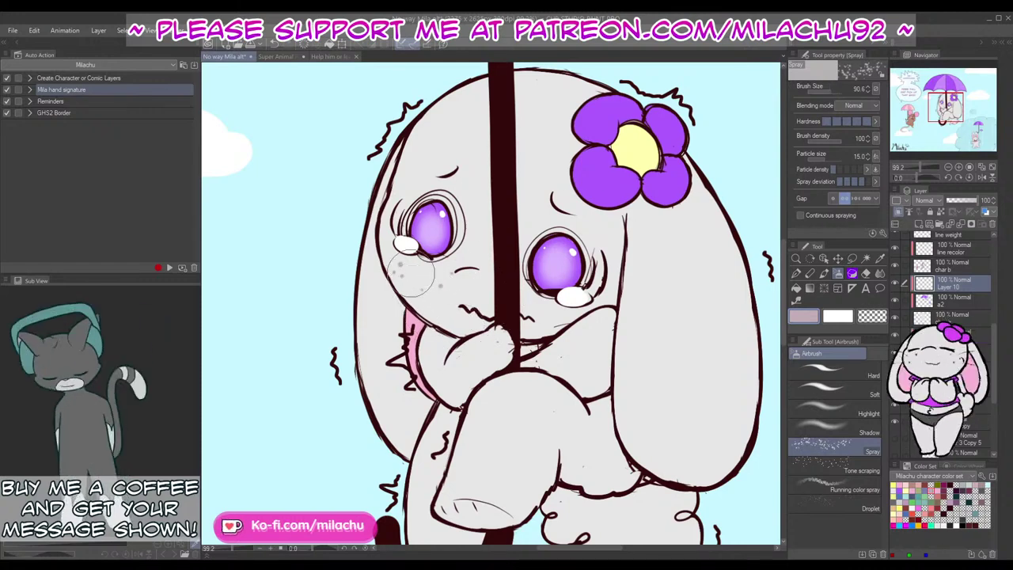
left_click(562, 315)
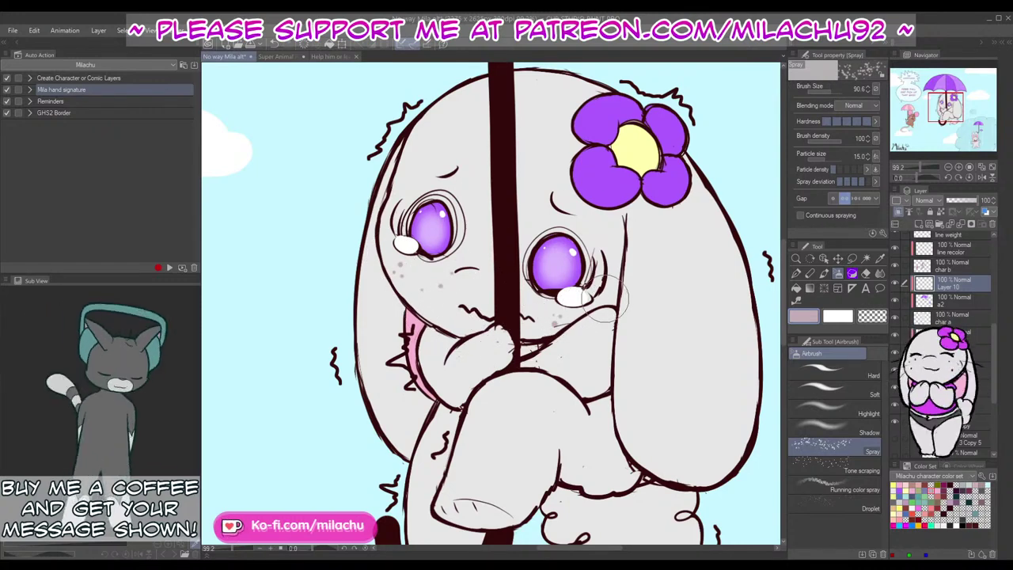
left_click(433, 345)
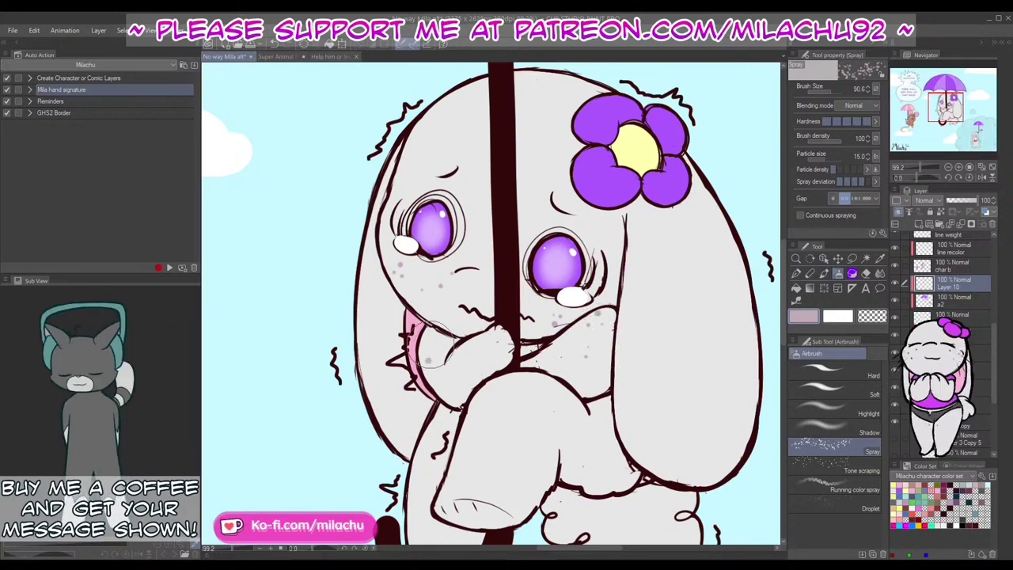
Step: Spray freckles of the same colour onto the umbrella rabbit's hip above the fluffy tail
left_click_drag(554, 427, 536, 335)
left_click(582, 370)
left_click(590, 374)
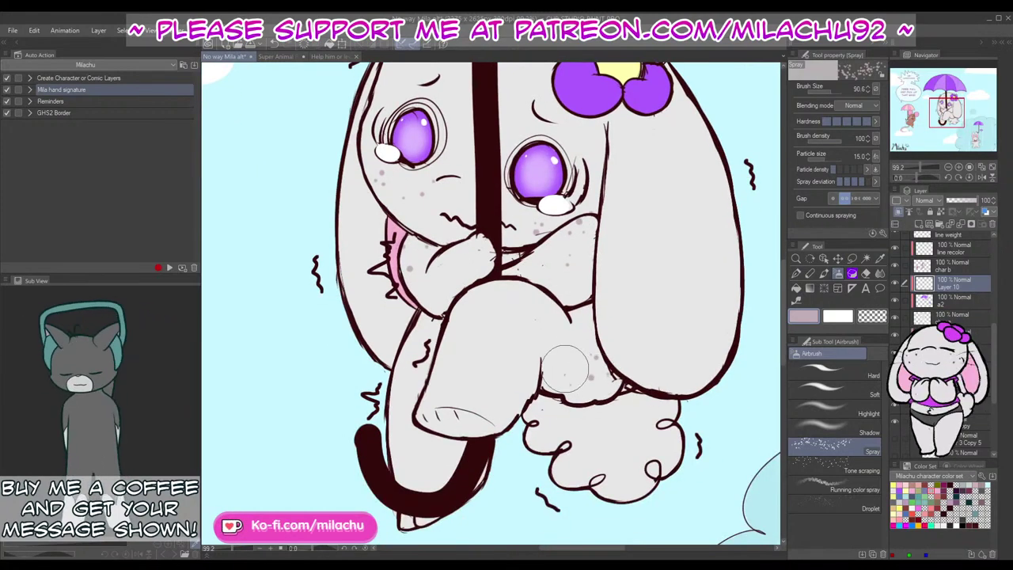
left_click(563, 364)
scroll(581, 389, "up", 3)
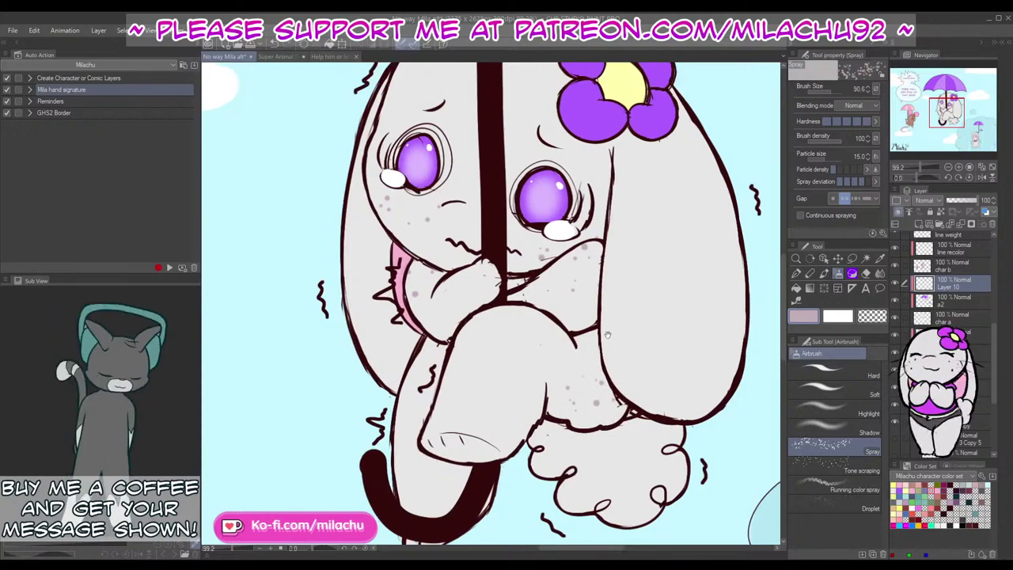
Step: Try spraying freckles on the crying rabbit's cheek in the rain cloud with brush size 48.8 and particle size 12
left_click_drag(920, 167, 916, 168)
mouse_move(645, 429)
left_mouse_down()
mouse_move(617, 417)
mouse_move(520, 307)
mouse_move(543, 229)
left_mouse_up()
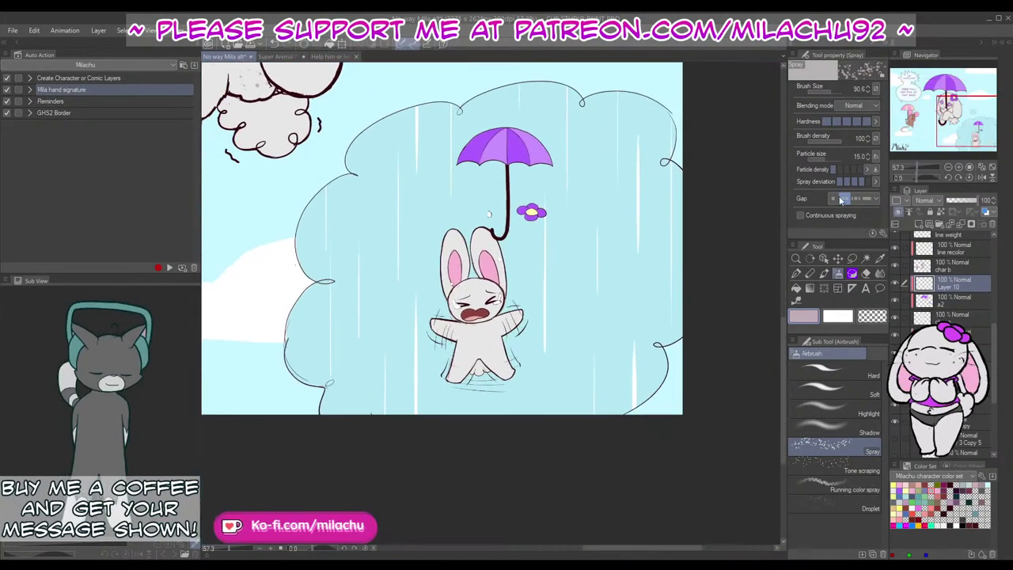
left_click_drag(918, 167, 921, 167)
left_click(830, 93)
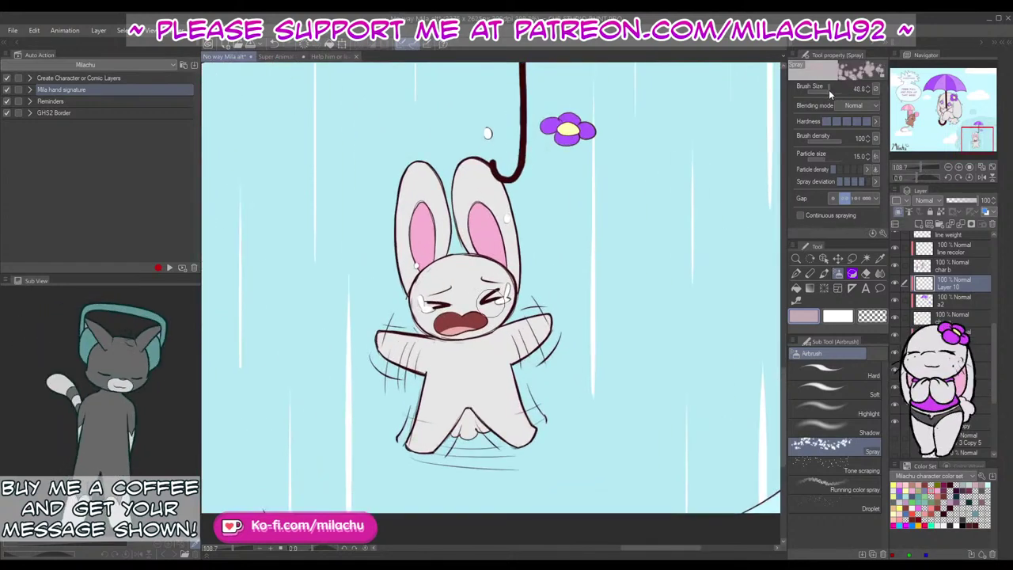
left_click(867, 159)
left_click(867, 159)
left_click(868, 159)
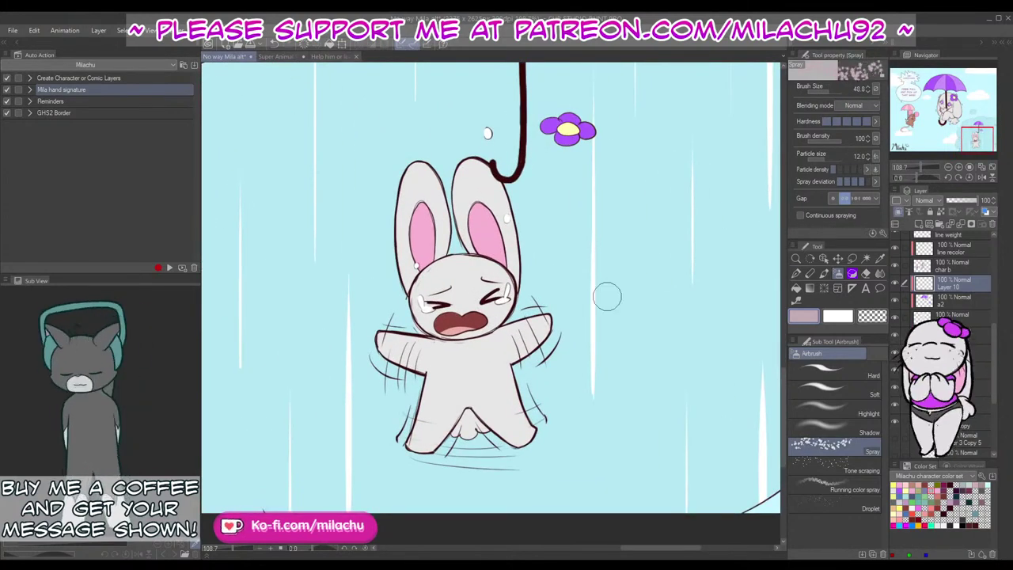
left_click_drag(421, 314, 431, 316)
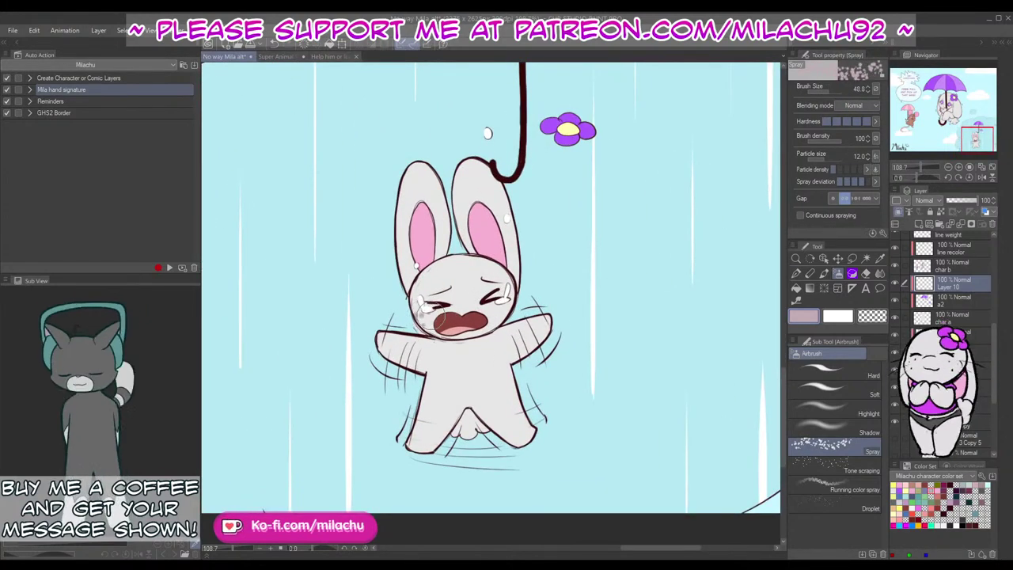
Step: Spray finer freckles on the crying rabbit's cheeks with particle size 8 and erase the strays around the mouth
left_click(869, 161)
left_click(870, 161)
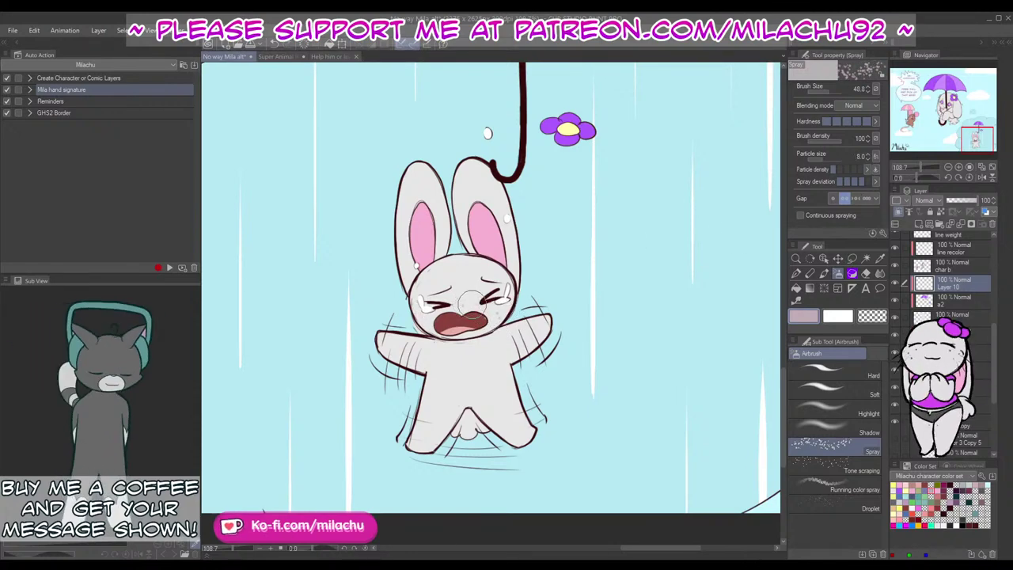
key("e")
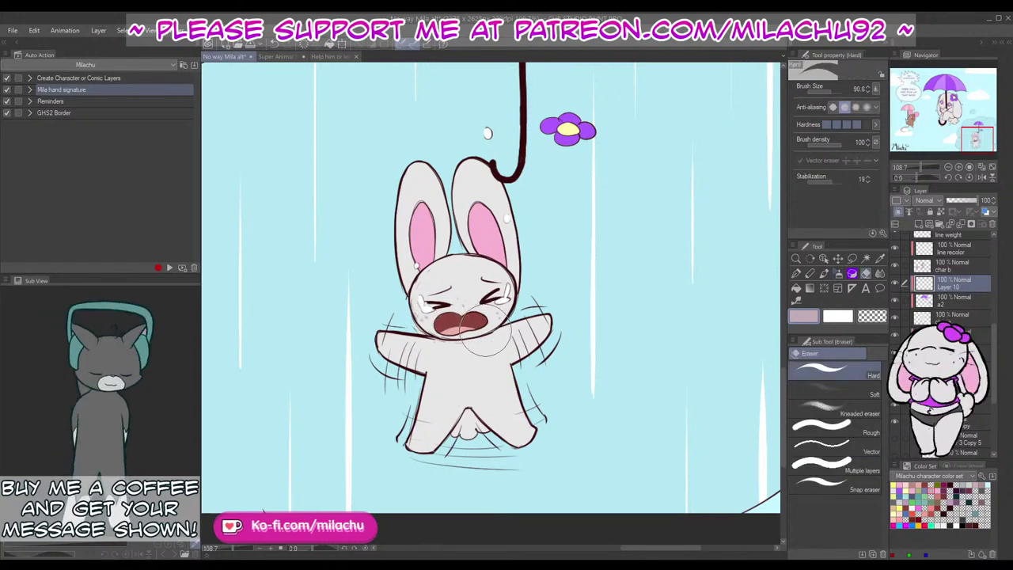
key("p")
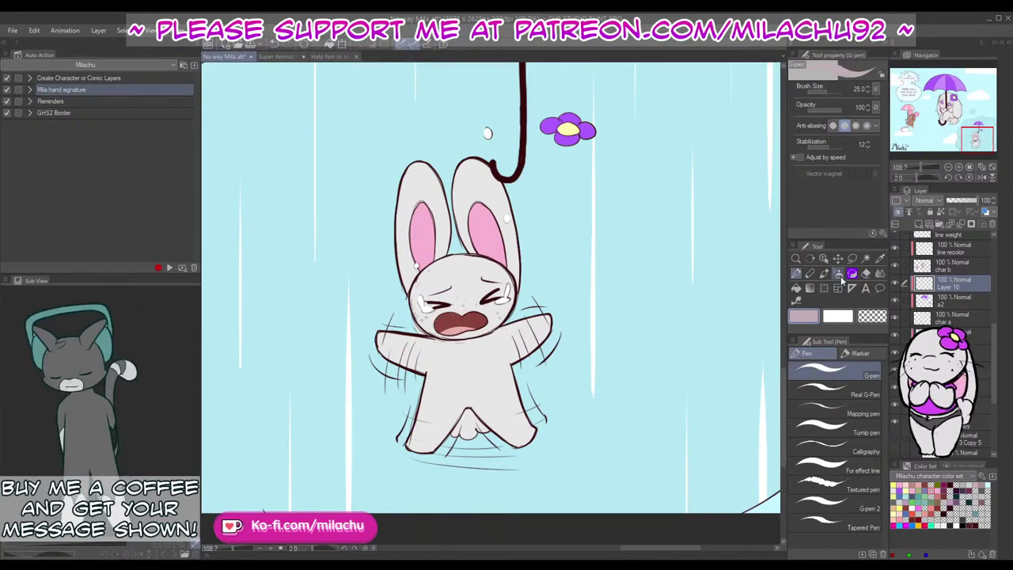
left_click(838, 273)
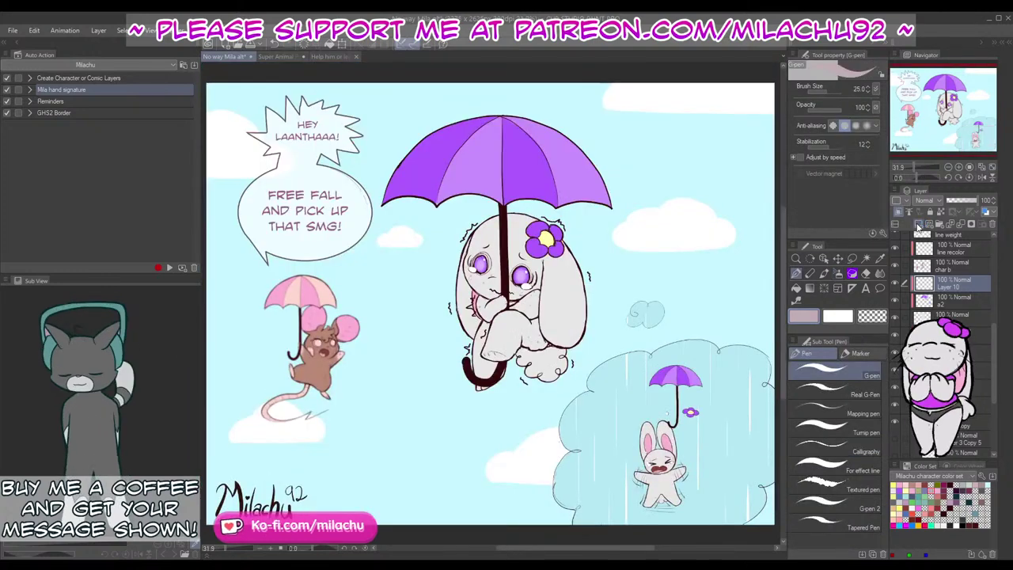
Step: Return to the Super Animal Royale sketch and dot magenta freckles on the small character's arm and hip
left_click(277, 56)
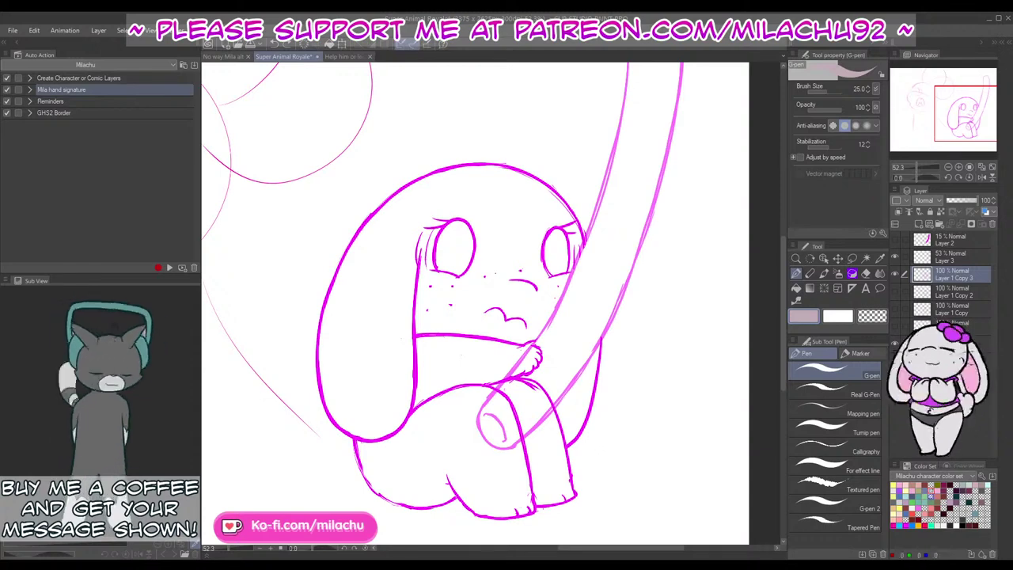
left_click(894, 525)
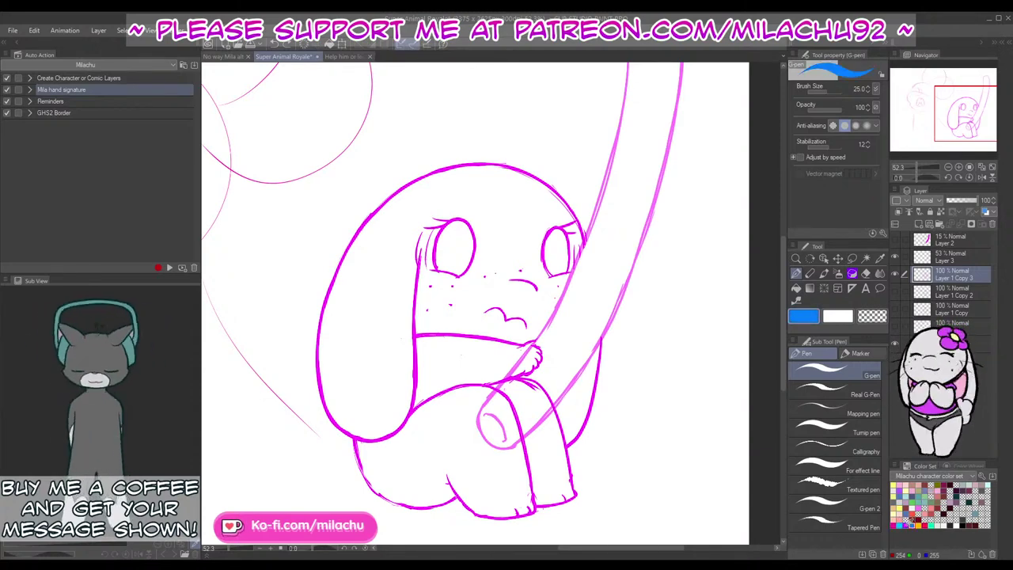
left_click(430, 365)
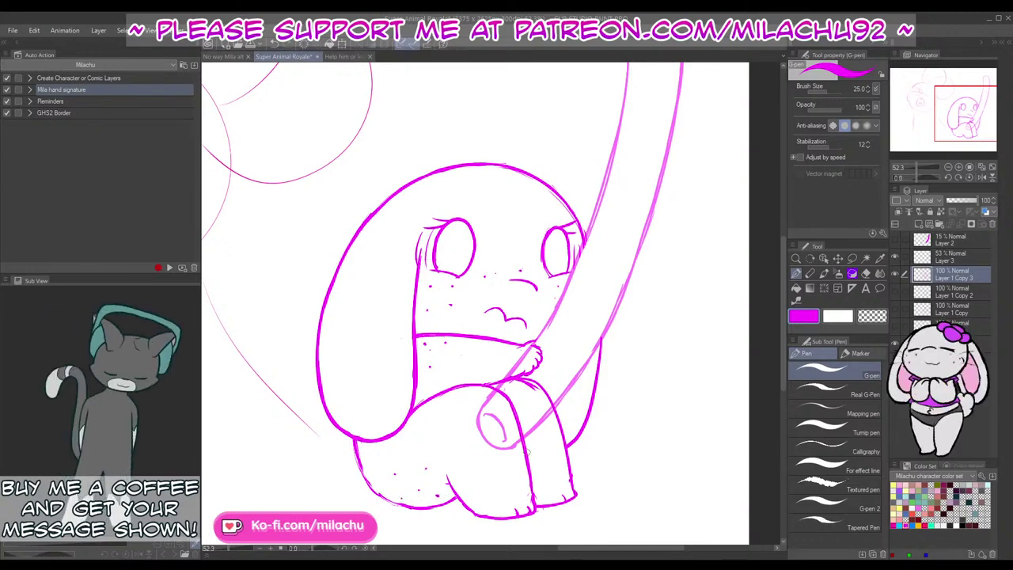
Step: Thicken the lower outline of the small character's near ear and erase its rough edges into a smooth curve
left_click_drag(633, 395, 658, 428)
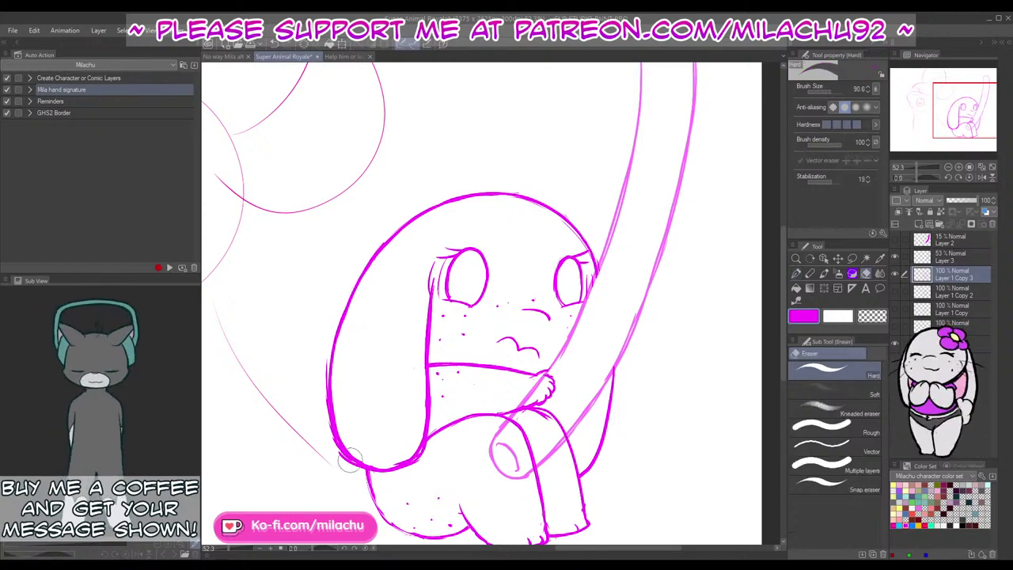
key("e")
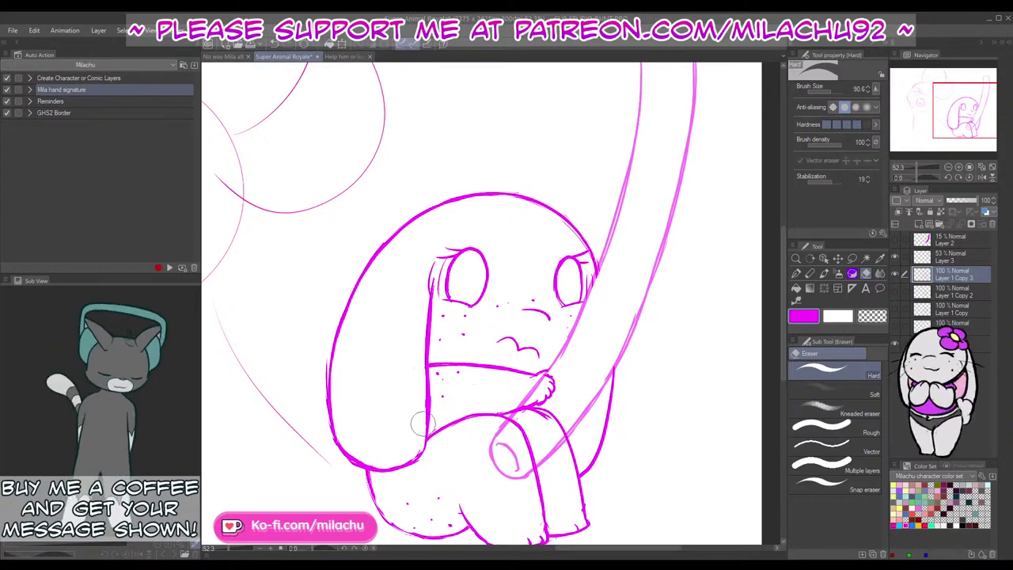
key("p")
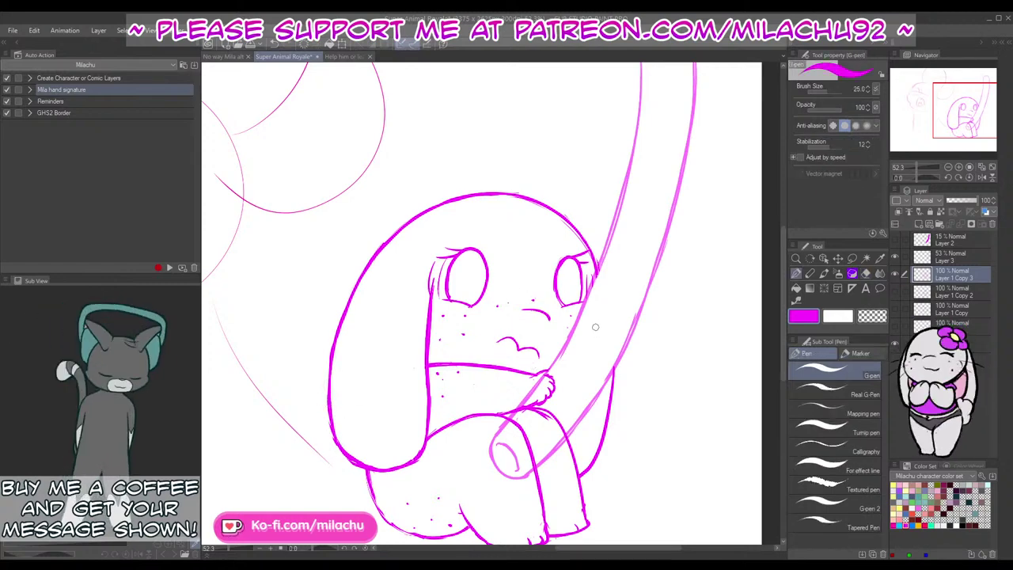
Step: Erase the tube's edge line where it crosses the small character's hand on Layer 3
mouse_move(620, 425)
left_mouse_down()
mouse_move(604, 353)
mouse_move(612, 360)
mouse_move(621, 382)
mouse_move(565, 369)
left_mouse_up()
left_click(953, 257)
key("e")
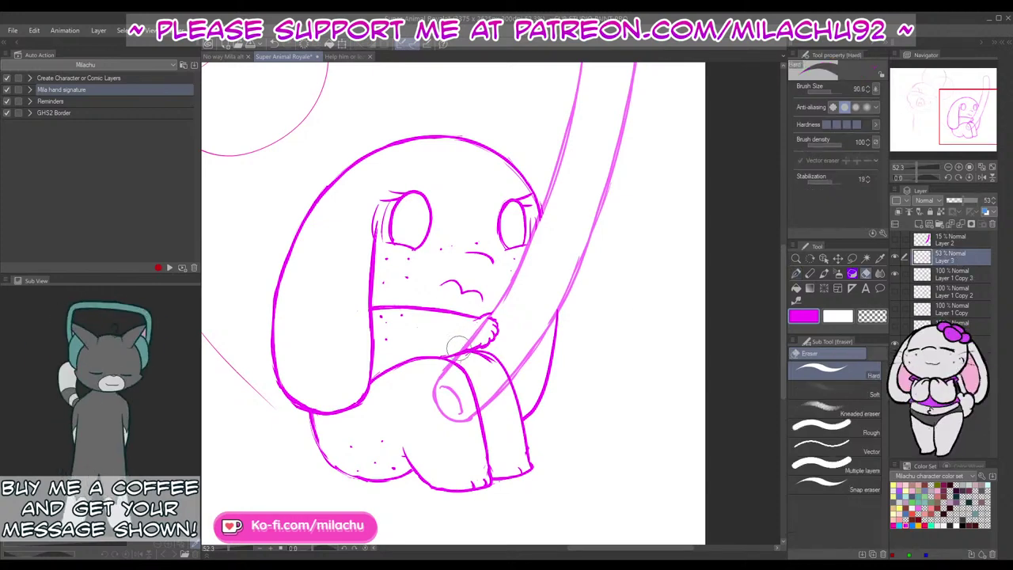
left_click_drag(459, 348, 485, 322)
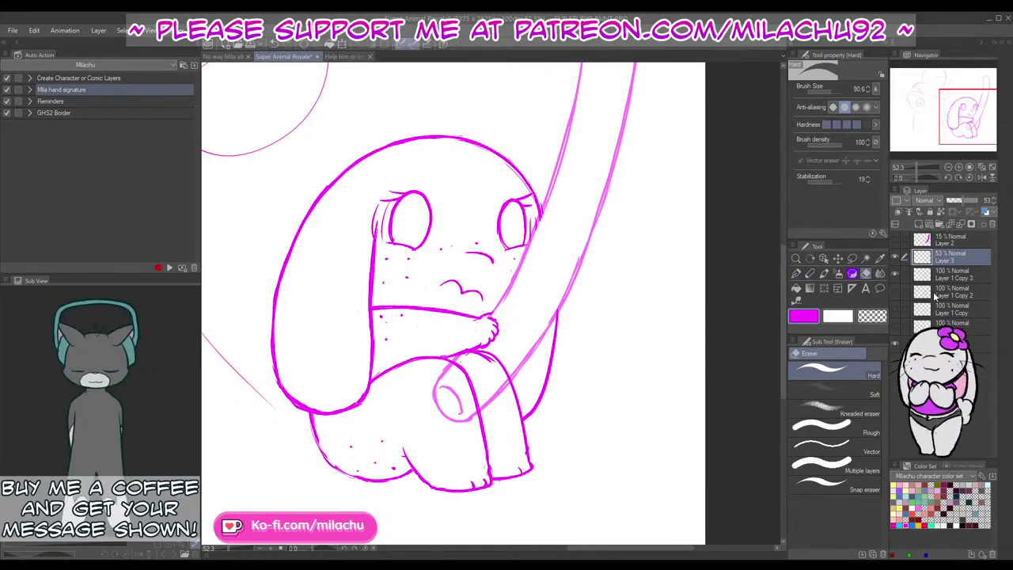
Step: Erase the small character's leg lines where they cross the tube's lower end on Layer 1 Copy 3
left_click(953, 275)
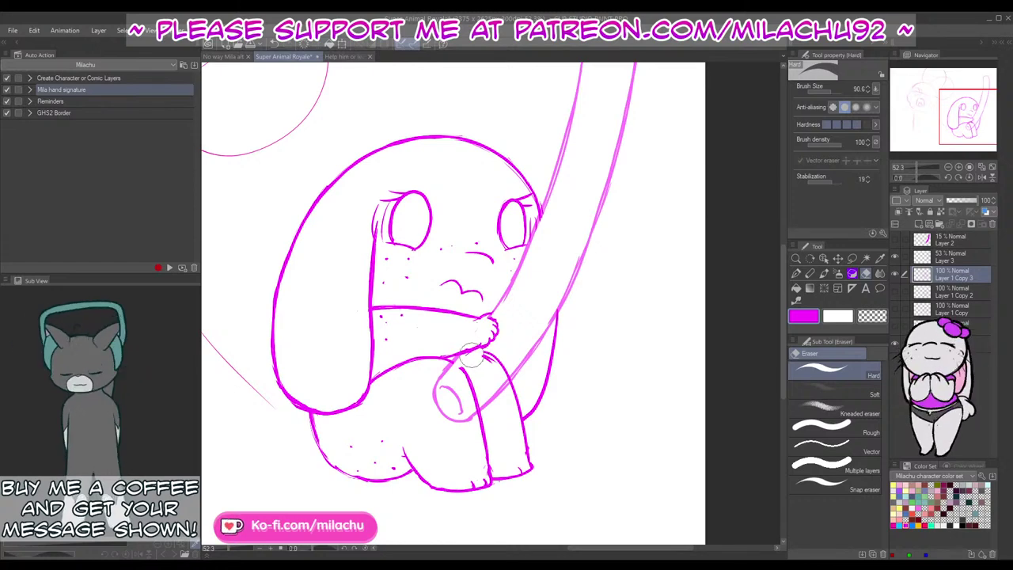
mouse_move(471, 356)
left_mouse_down()
mouse_move(498, 377)
mouse_move(481, 384)
mouse_move(462, 366)
mouse_move(475, 404)
left_mouse_up()
left_click_drag(633, 332, 655, 383)
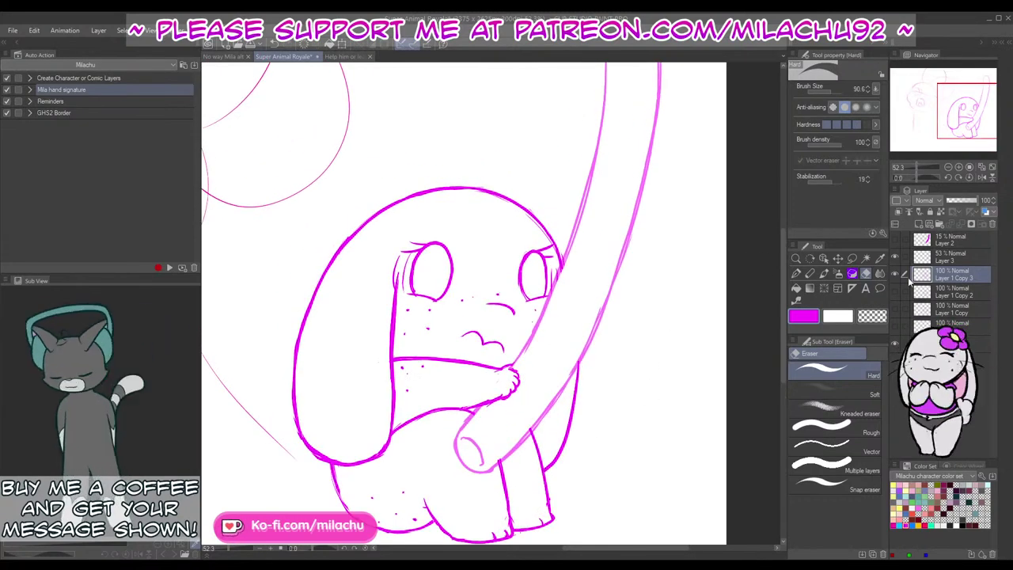
Step: Draw the small character's far hand with fingers gripping the tube's outer edge, plus a thin line running up along the tube
key("p")
left_click(953, 260)
left_click(949, 273)
left_click_drag(590, 346, 556, 342)
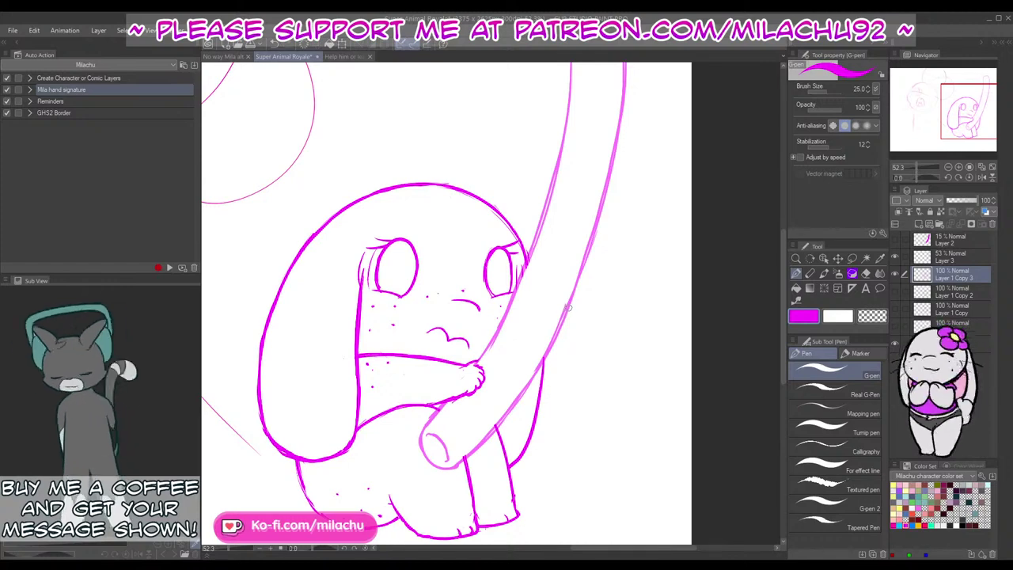
left_click_drag(568, 307, 551, 306)
left_click_drag(553, 316, 568, 319)
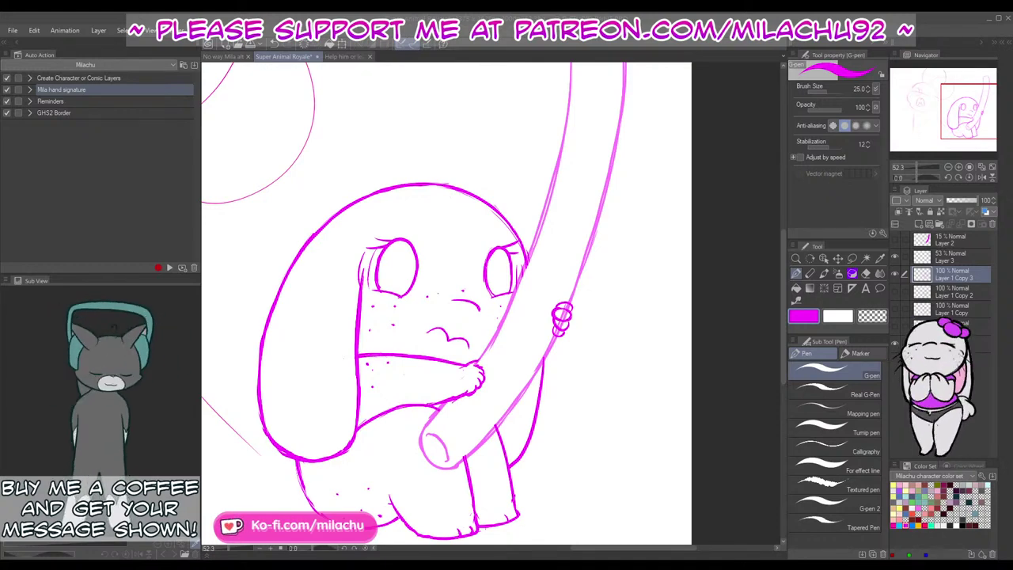
left_click_drag(572, 315, 651, 43)
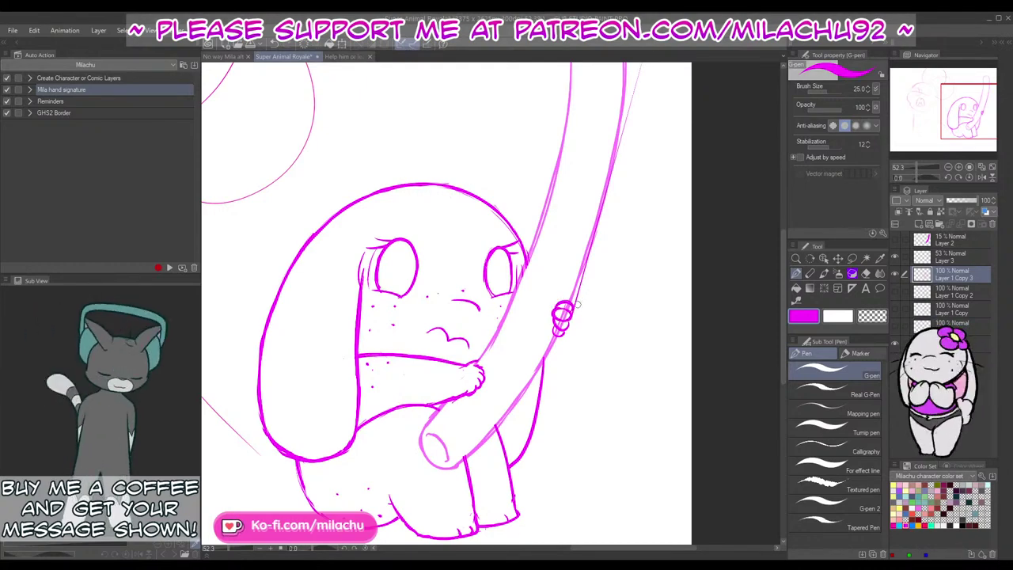
Step: Try to draw the small character's far forearm from the gripping hand down to the ear behind the tube
key("e")
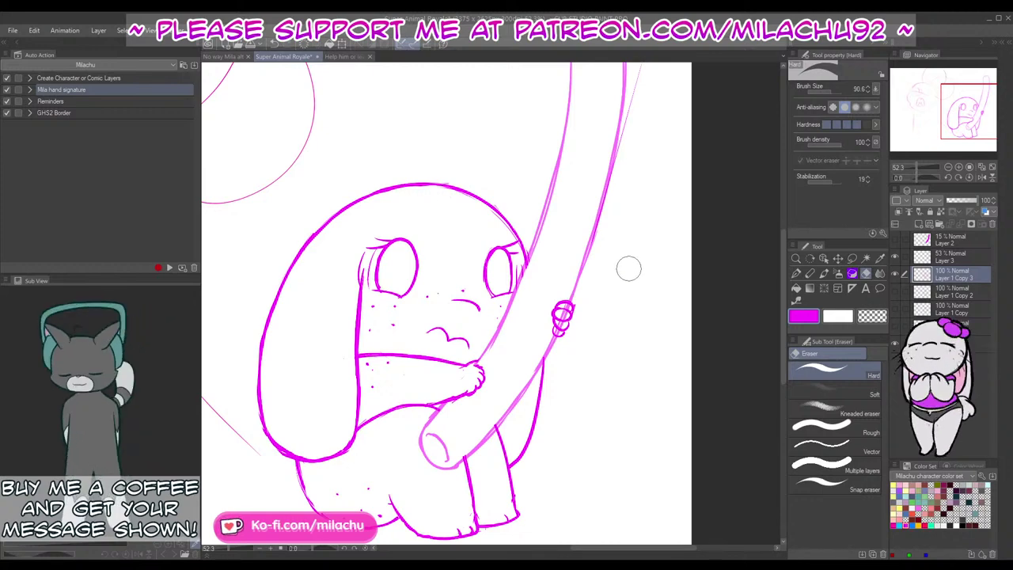
left_click_drag(615, 425, 601, 416)
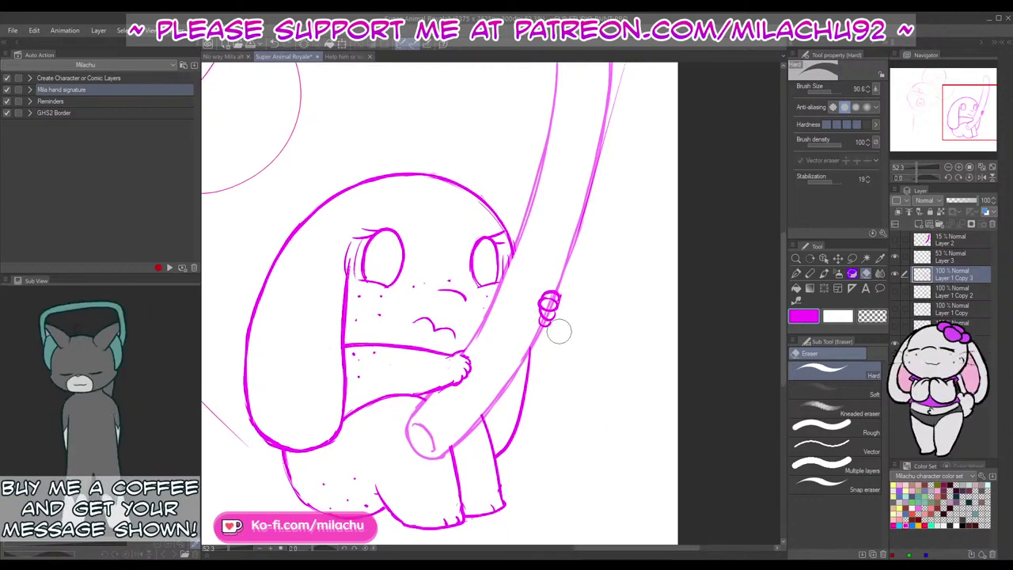
mouse_move(580, 358)
left_mouse_down()
mouse_move(599, 380)
mouse_move(610, 420)
mouse_move(599, 355)
left_mouse_up()
key("p")
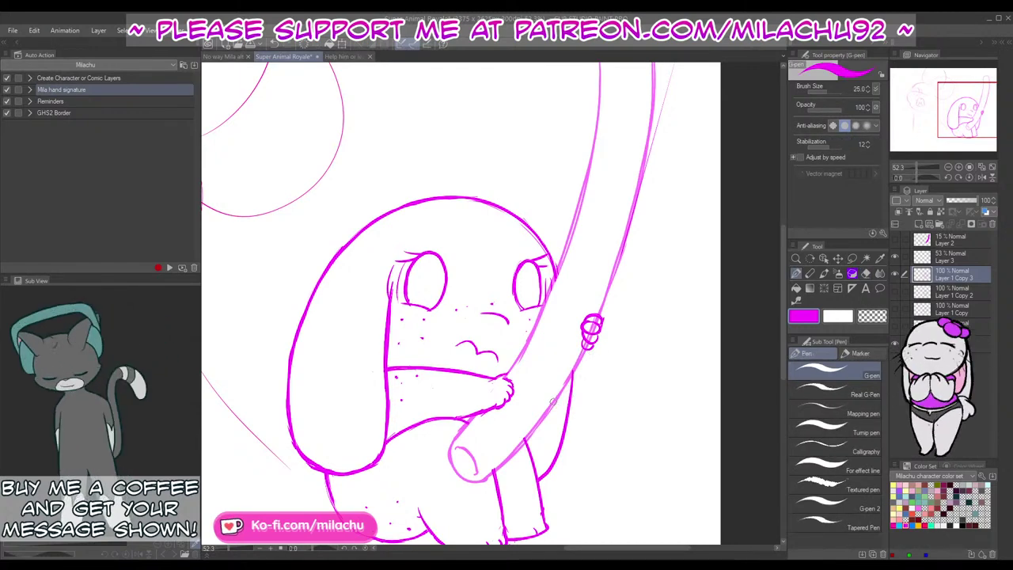
mouse_move(553, 404)
left_mouse_down()
mouse_move(577, 394)
mouse_move(589, 352)
left_mouse_up()
key("ctrl+z")
left_click_drag(554, 405, 588, 353)
key("ctrl+z")
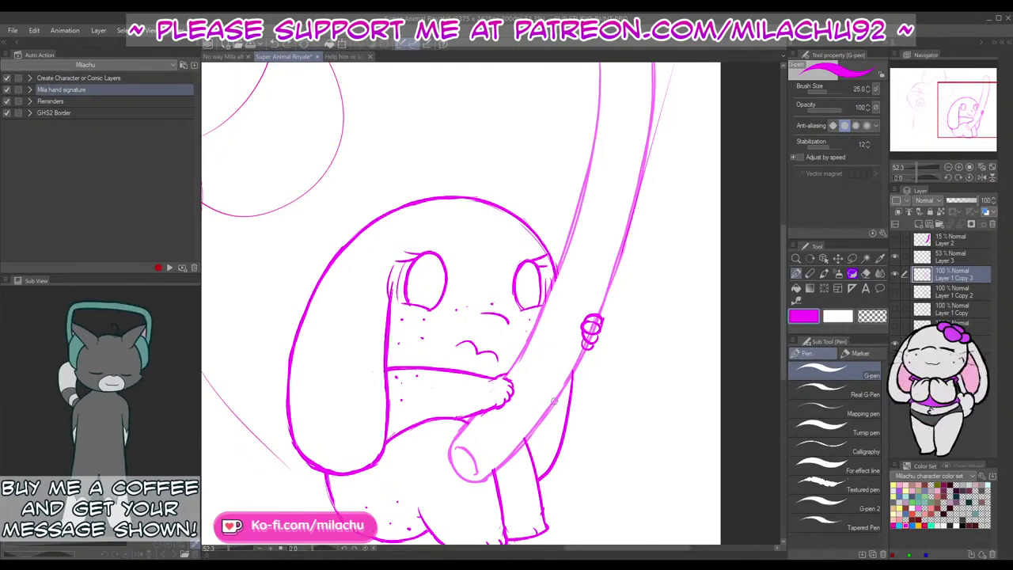
mouse_move(554, 405)
left_mouse_down()
mouse_move(588, 352)
mouse_move(570, 376)
left_mouse_up()
key("e")
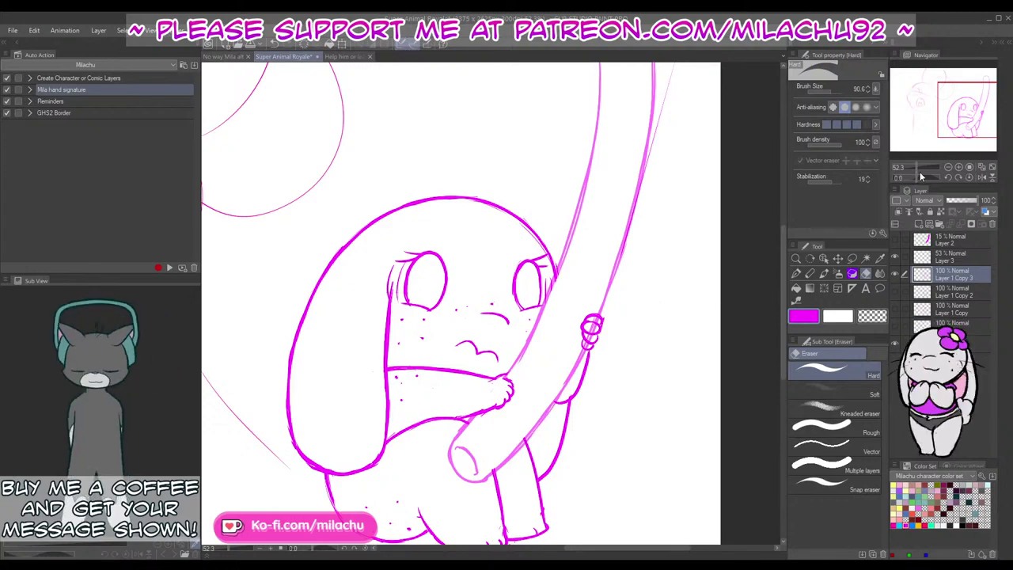
left_click_drag(916, 167, 918, 169)
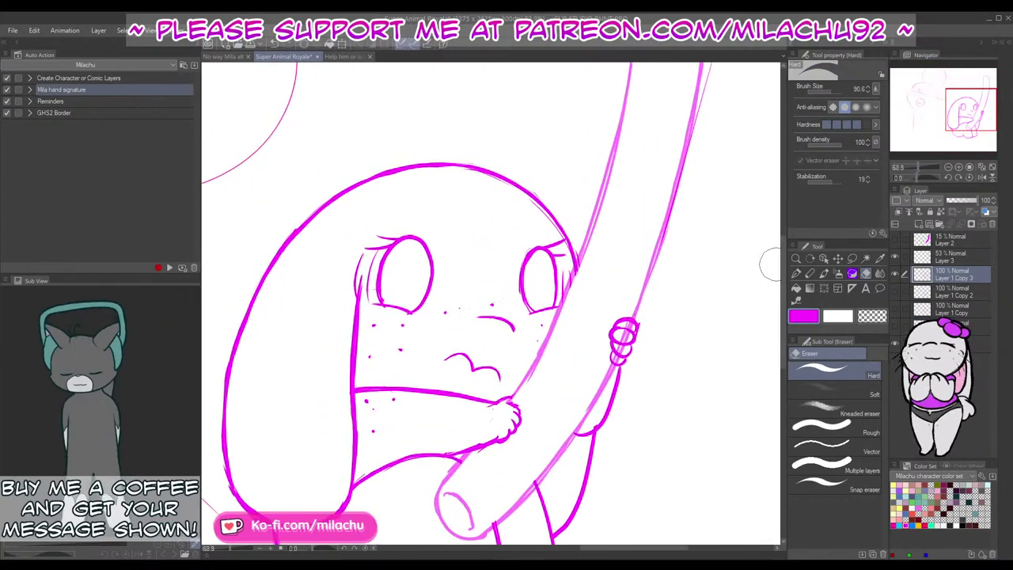
left_click_drag(648, 393, 610, 340)
key("ctrl+z")
key("ctrl+z")
left_click_drag(614, 405, 696, 297)
Step: Erase part of the small character's thigh line and redraw it with little fur tufts
key("p")
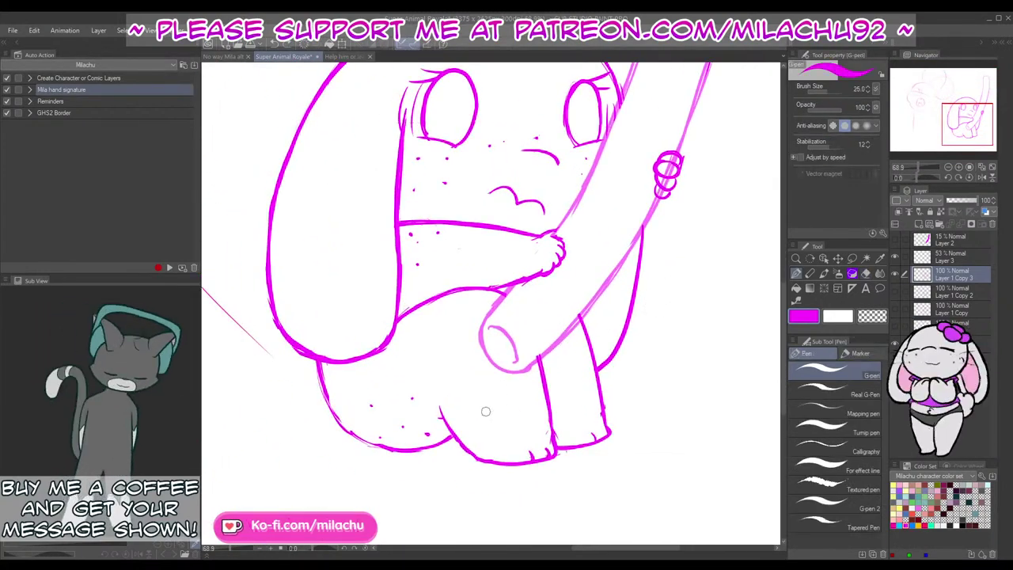
key("e")
mouse_move(443, 408)
left_mouse_down()
mouse_move(460, 440)
mouse_move(462, 428)
mouse_move(446, 417)
mouse_move(455, 436)
mouse_move(482, 461)
left_mouse_up()
key("p")
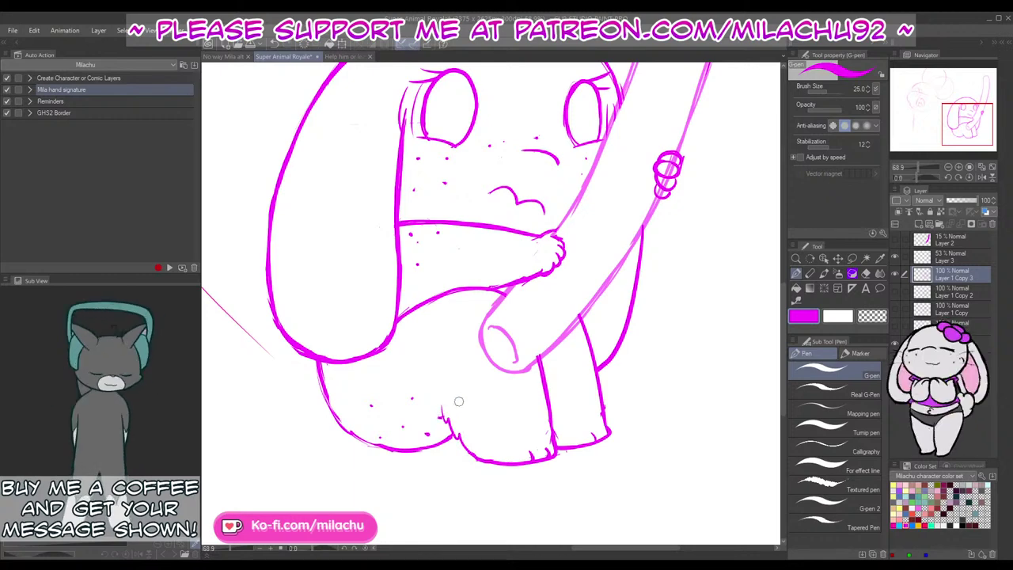
Step: Erase the tube's edge line where it passes through the small character's far hand on Layer 3
left_click_drag(519, 334, 506, 382)
left_click_drag(658, 315, 644, 409)
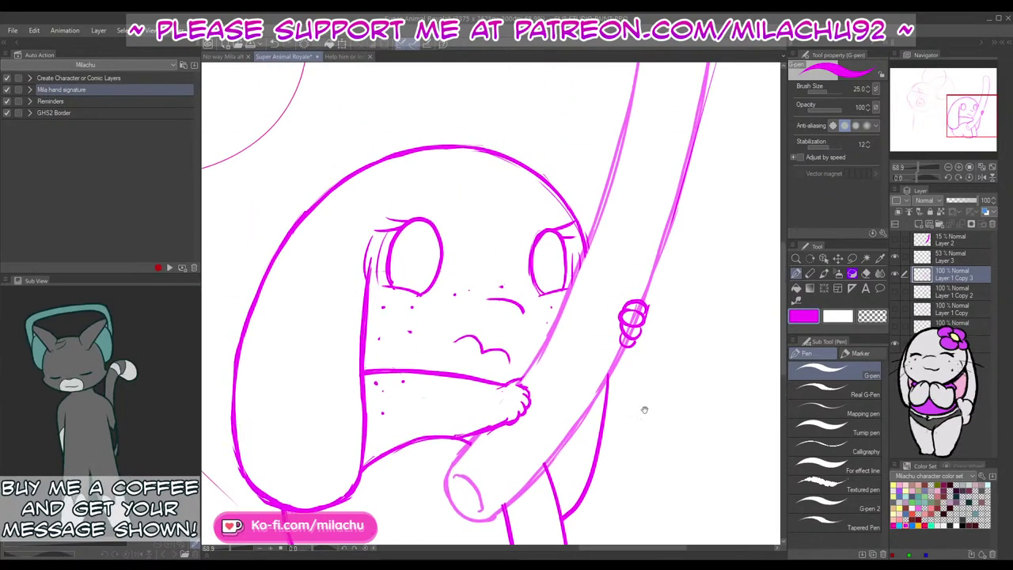
left_click(953, 257)
key("e")
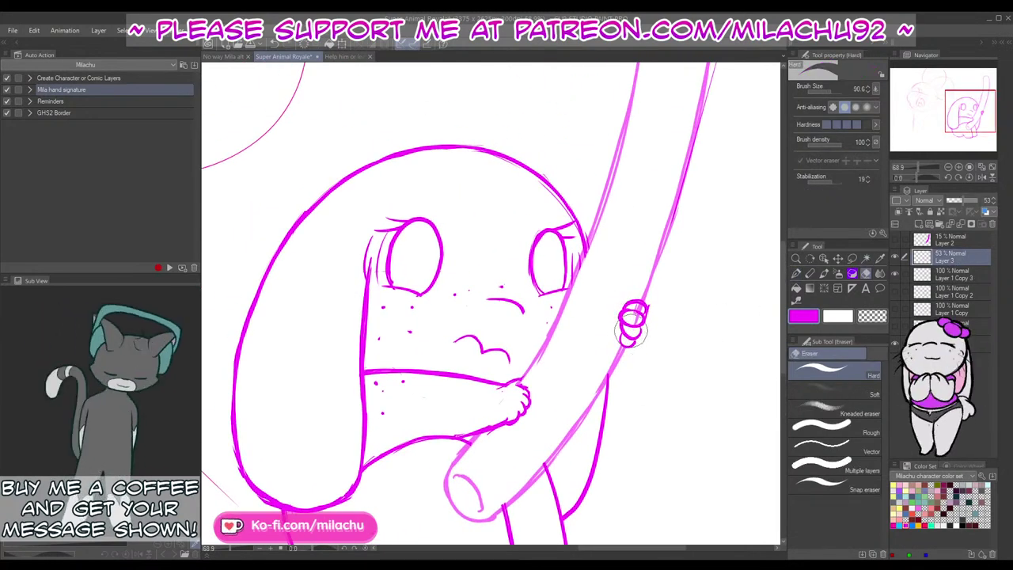
scroll(735, 351, "down", 4)
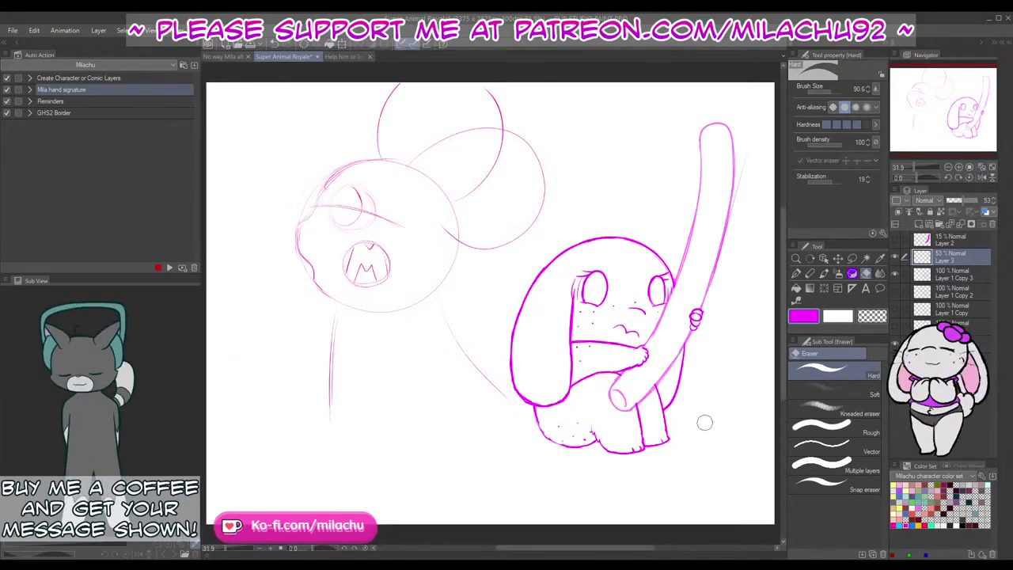
Step: Add small round highlights inside the small character's eyes on Layer 1 Copy 3
key("p")
left_click(957, 274)
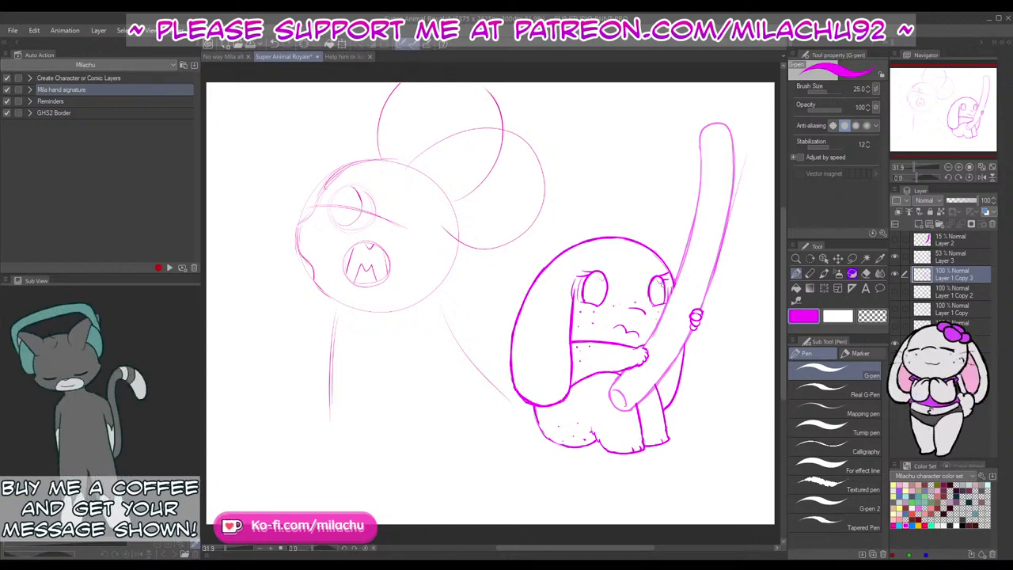
scroll(697, 301, "up", 3)
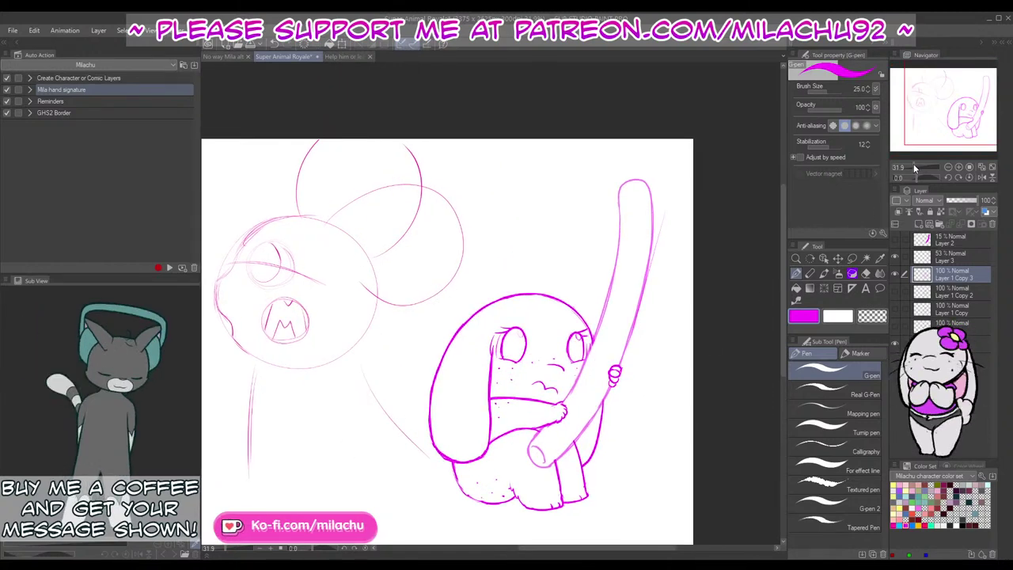
Step: Draw an oval petal on the small character's head above the far eye and erase the head outline inside it
mouse_move(508, 285)
left_mouse_down()
mouse_move(542, 318)
mouse_move(505, 310)
mouse_move(542, 313)
left_mouse_up()
key("ctrl+z")
key("ctrl+z")
key("ctrl+z")
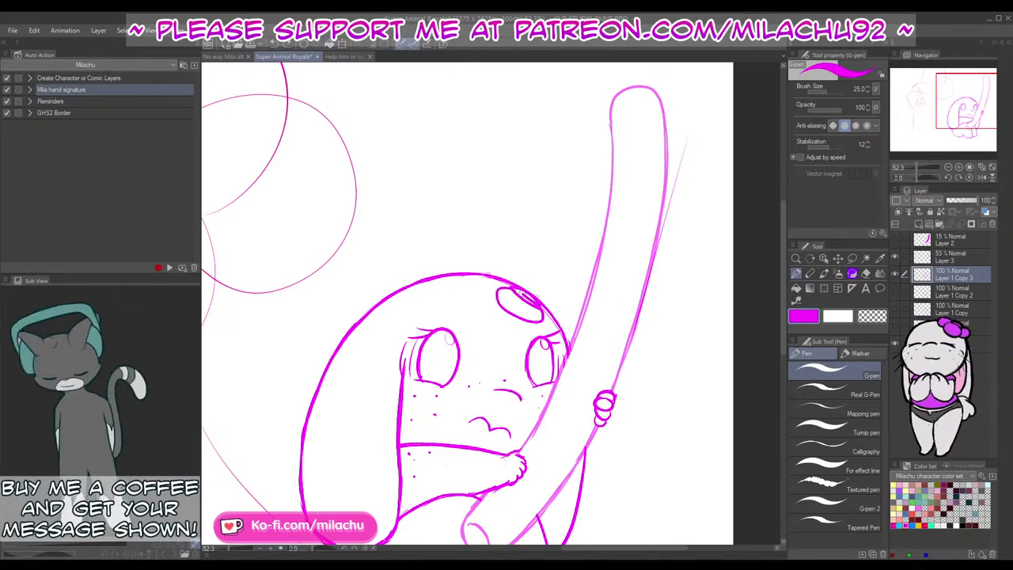
key("e")
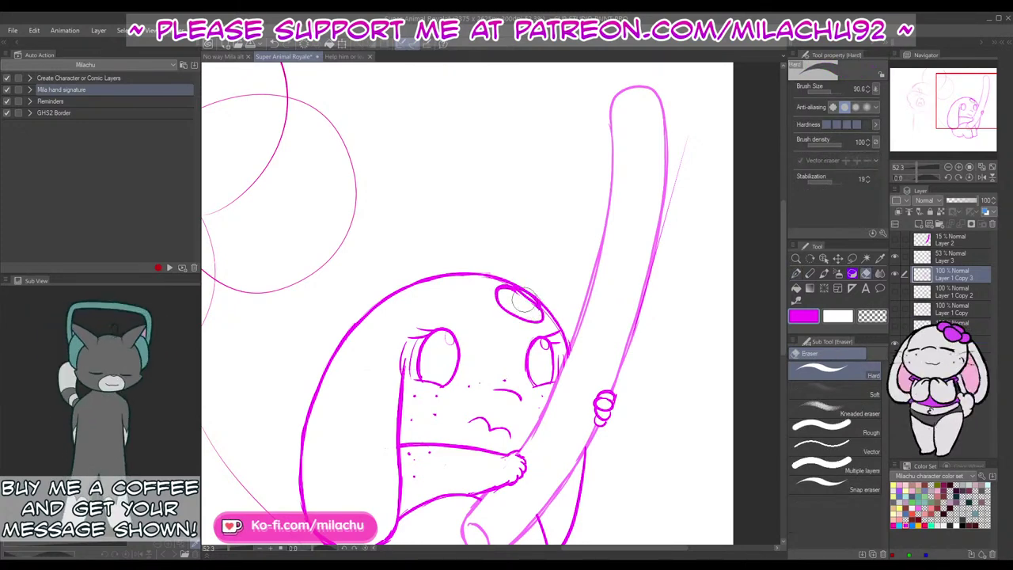
mouse_move(520, 301)
left_mouse_down()
mouse_move(495, 291)
mouse_move(538, 290)
mouse_move(488, 274)
mouse_move(484, 293)
mouse_move(558, 305)
mouse_move(519, 279)
left_mouse_up()
Step: Complete the head flower with rounded petals around the oval and erase the overlapping lines inside them
key("p")
key("ctrl+z")
key("e")
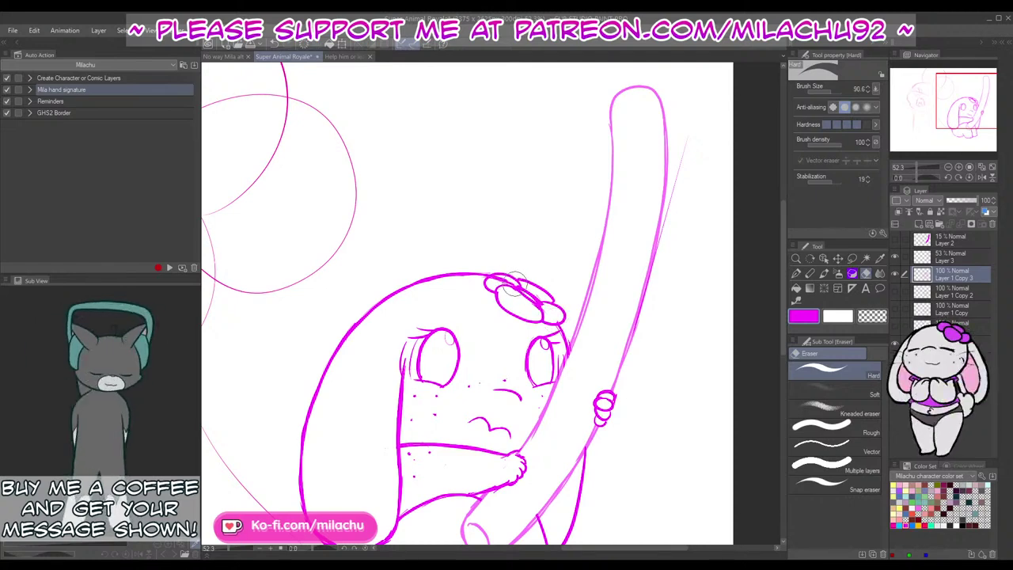
mouse_move(515, 284)
left_mouse_down()
mouse_move(492, 274)
mouse_move(533, 300)
mouse_move(515, 292)
mouse_move(537, 303)
left_mouse_up()
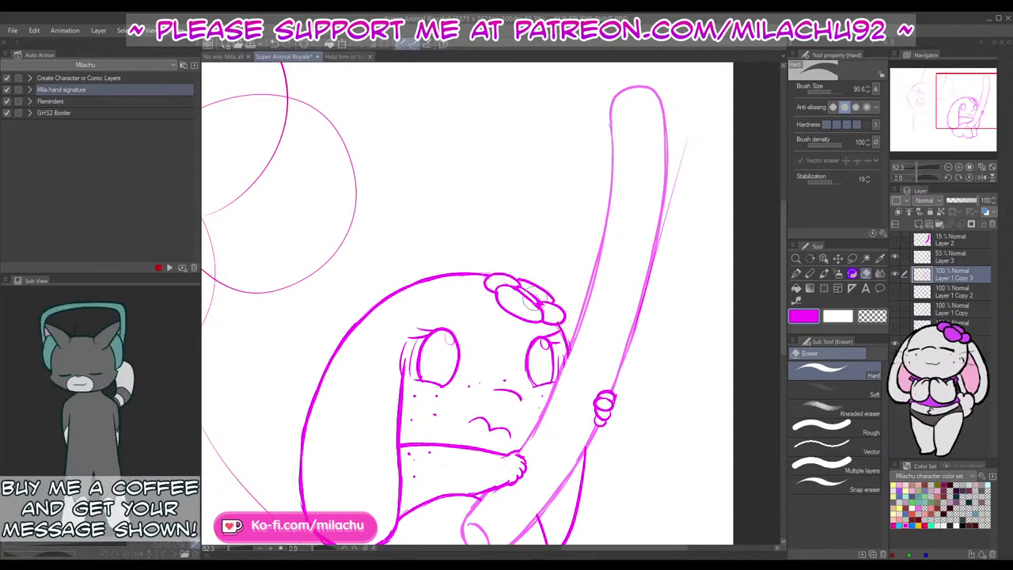
key("p")
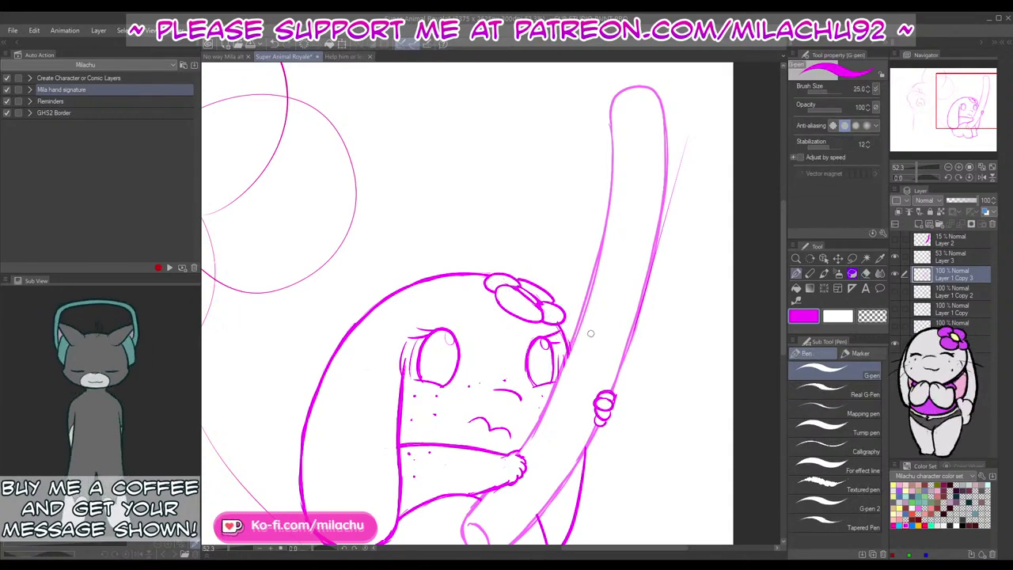
left_click_drag(542, 451, 649, 358)
key("e")
left_click_drag(642, 214, 649, 219)
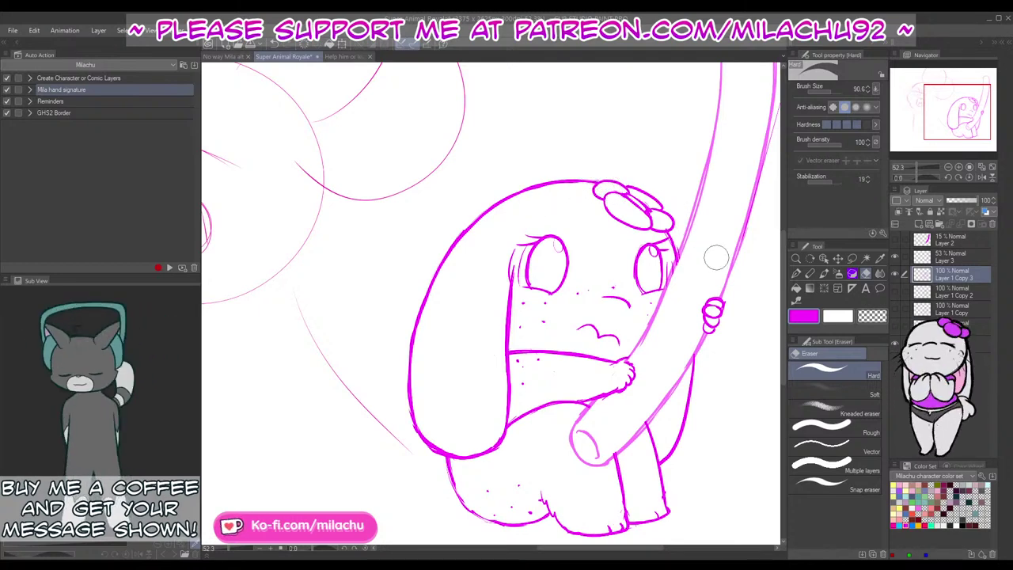
left_click_drag(916, 171, 903, 167)
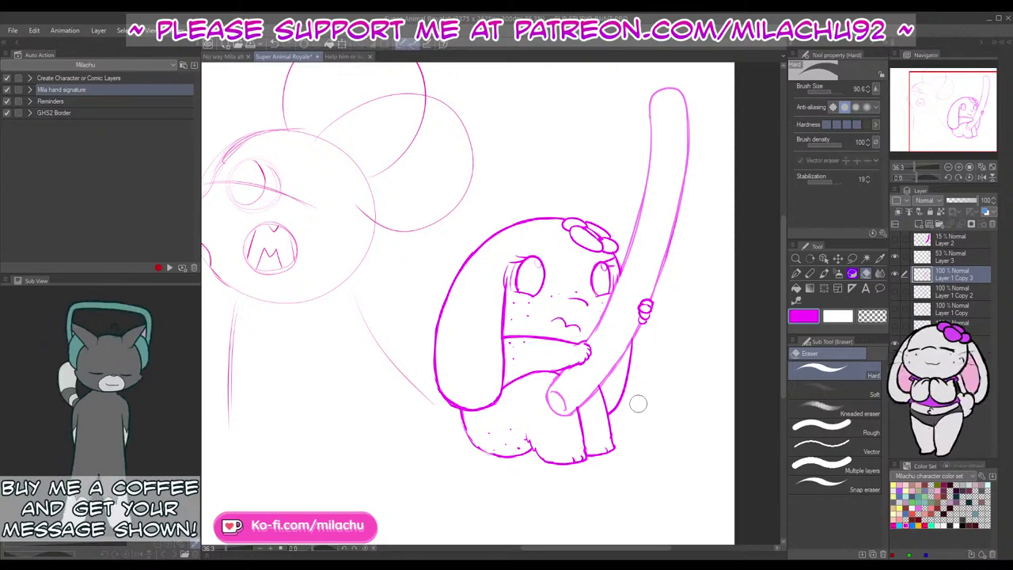
left_click_drag(584, 446, 656, 483)
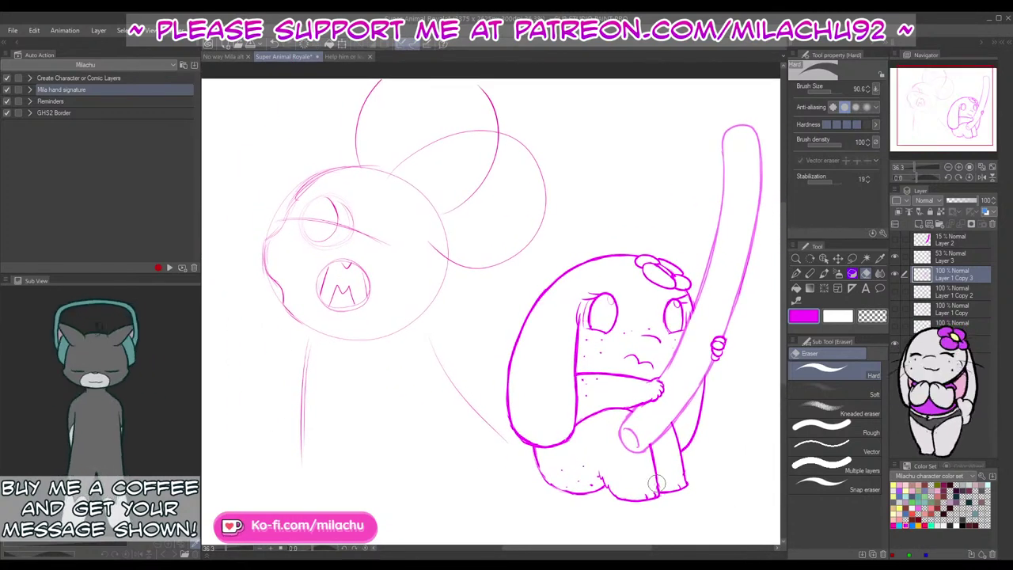
key("p")
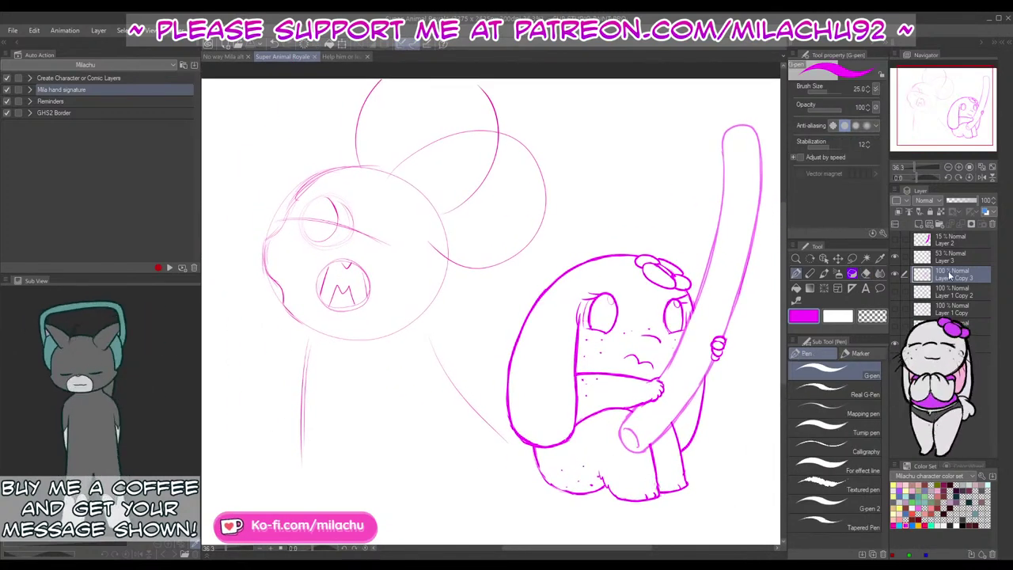
left_click(953, 257)
left_click(896, 258)
left_click(897, 258)
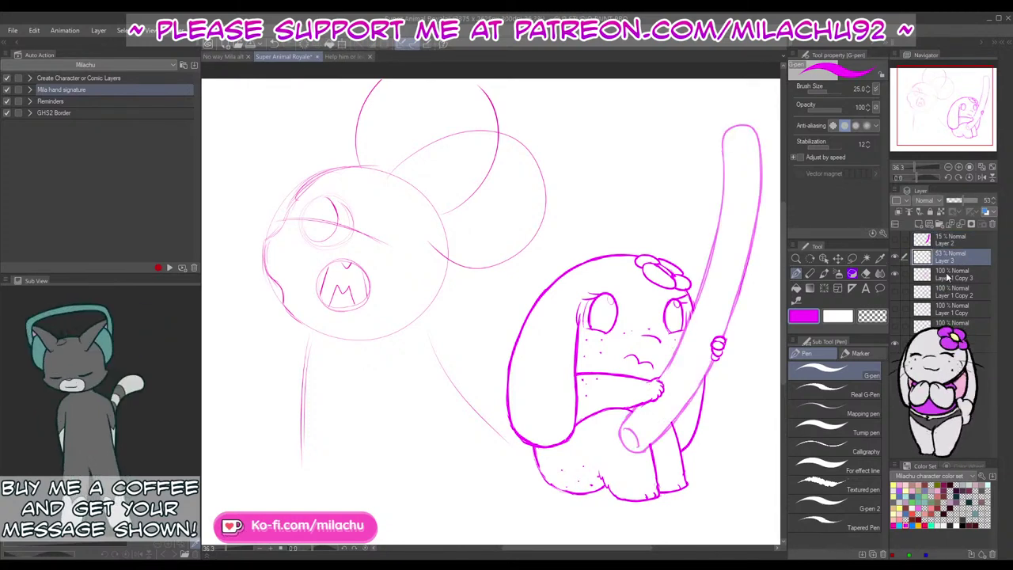
Step: Pick a deep pink and draw a bold forehead-to-snout contour on the shouting character on Layer 1 Copy 3
left_click(947, 276)
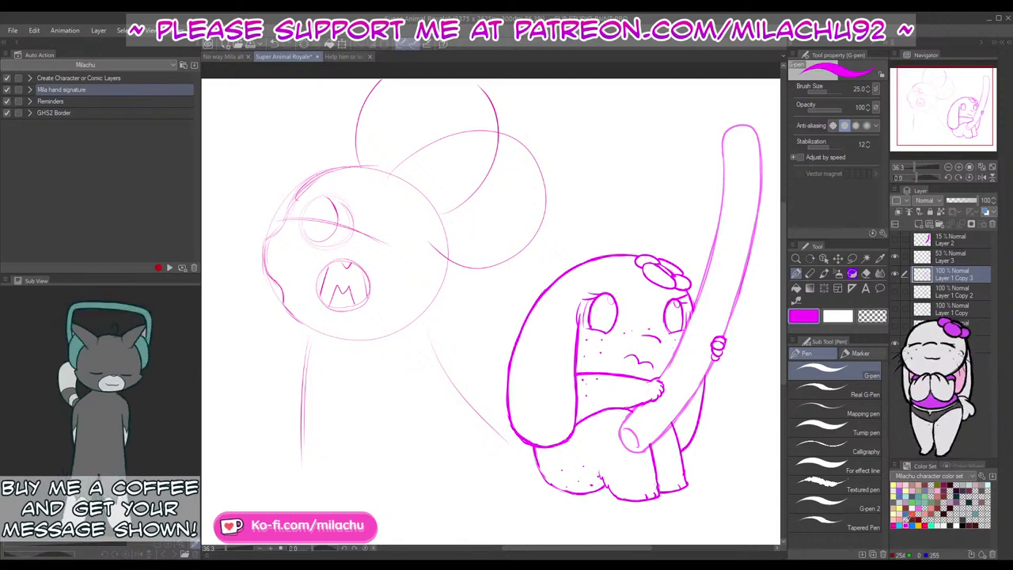
left_click(993, 168)
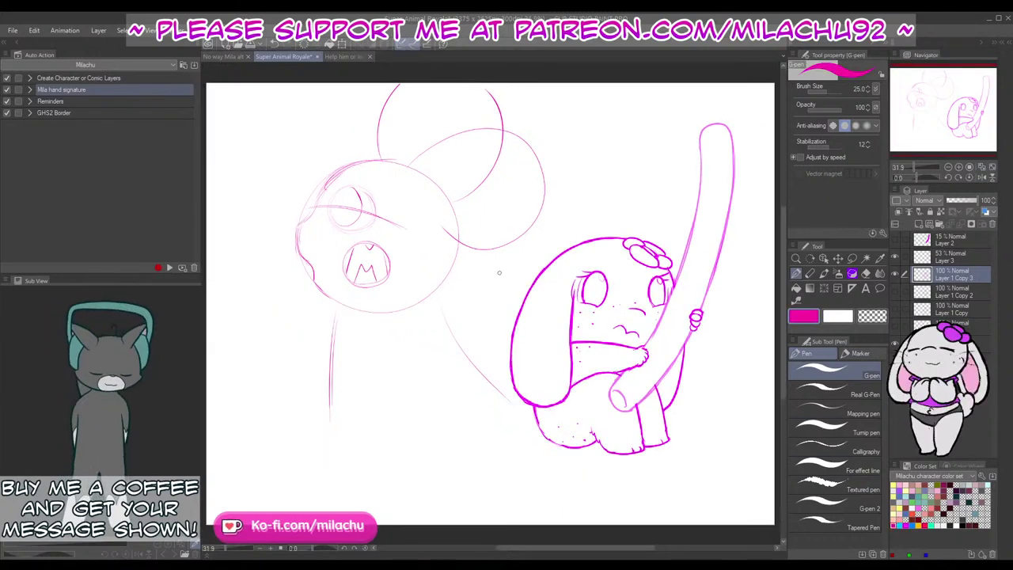
left_click_drag(417, 308, 459, 355)
left_click_drag(913, 169, 916, 167)
left_click_drag(457, 367, 614, 416)
left_click_drag(382, 291, 449, 204)
Step: Draw curved hair tufts on top of the shouting character's head beside the ear, redoing strokes until they flow
mouse_move(586, 180)
left_mouse_down()
mouse_move(580, 146)
mouse_move(596, 154)
mouse_move(579, 170)
mouse_move(607, 152)
mouse_move(544, 175)
left_mouse_up()
key("ctrl+z")
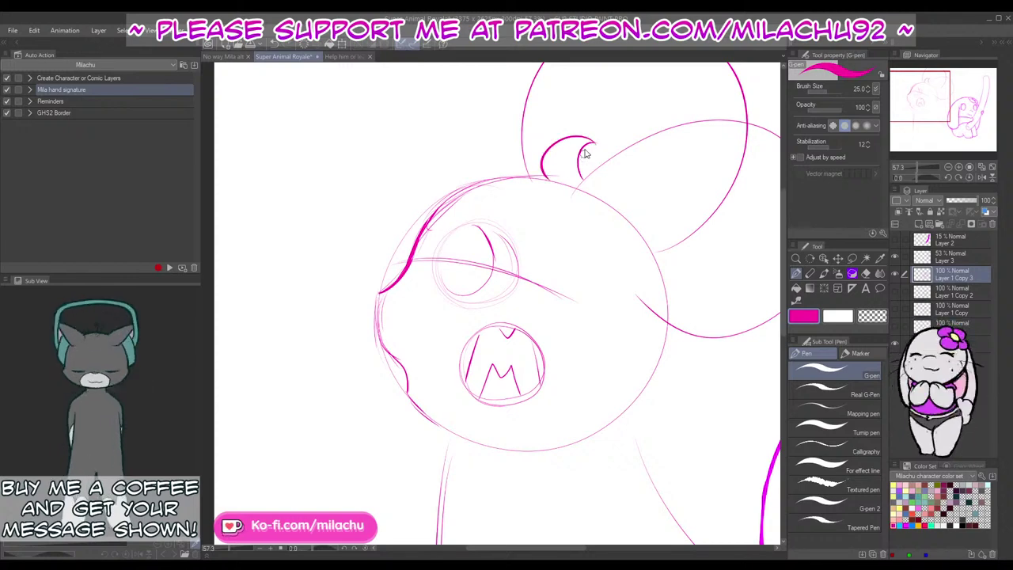
key("ctrl+z")
mouse_move(594, 143)
left_mouse_down()
mouse_move(557, 168)
mouse_move(561, 147)
mouse_move(550, 174)
mouse_move(535, 150)
mouse_move(546, 115)
mouse_move(513, 168)
left_mouse_up()
key("ctrl+z")
key("ctrl+z")
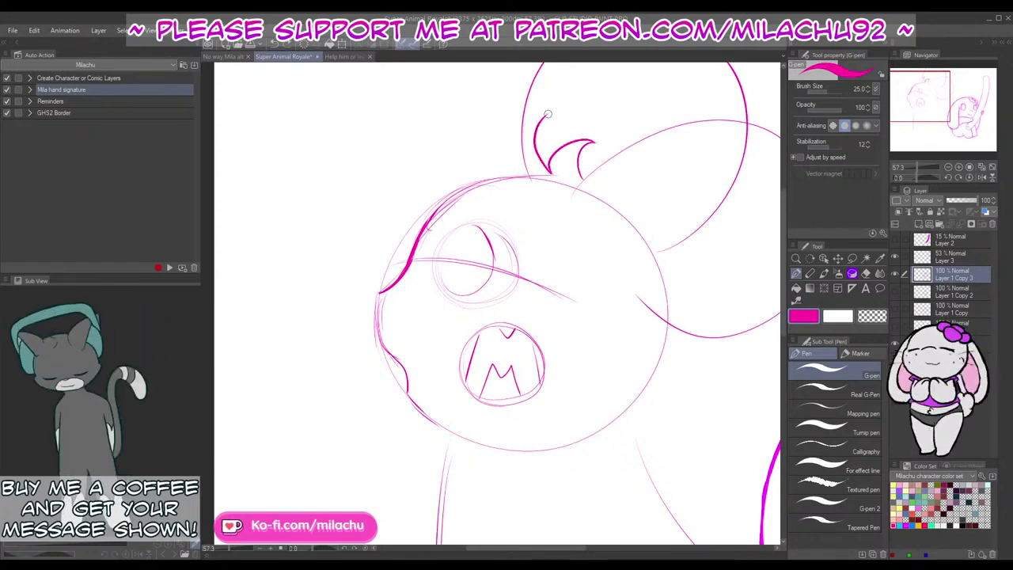
left_click_drag(546, 114, 508, 174)
key("ctrl+z")
mouse_move(546, 114)
left_mouse_down()
mouse_move(508, 176)
mouse_move(444, 132)
left_mouse_up()
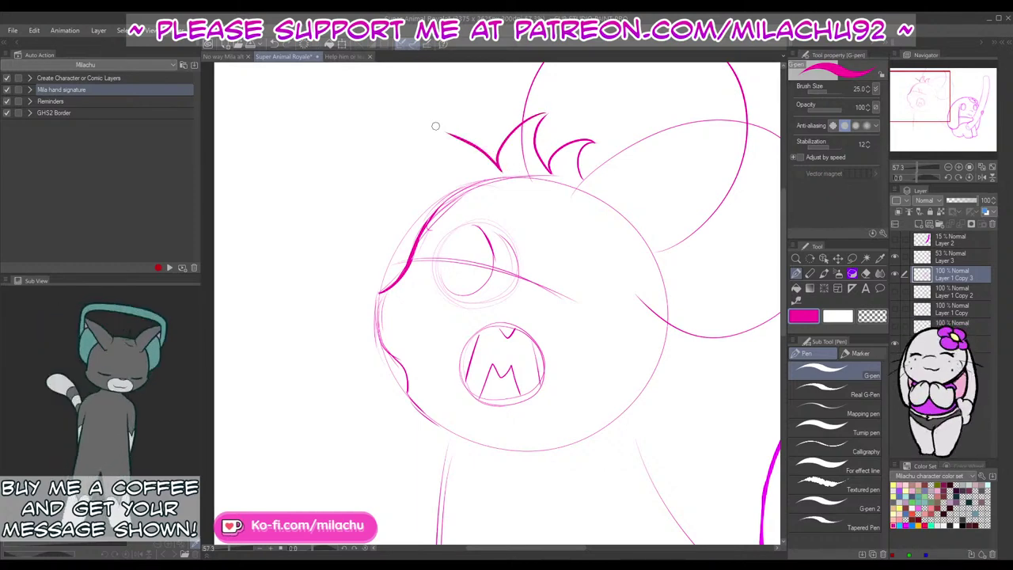
Step: Continue the spiky hair fringe forward from the crown down to the shouting character's forehead
key("ctrl+z")
left_click_drag(500, 171, 459, 119)
key("ctrl+z")
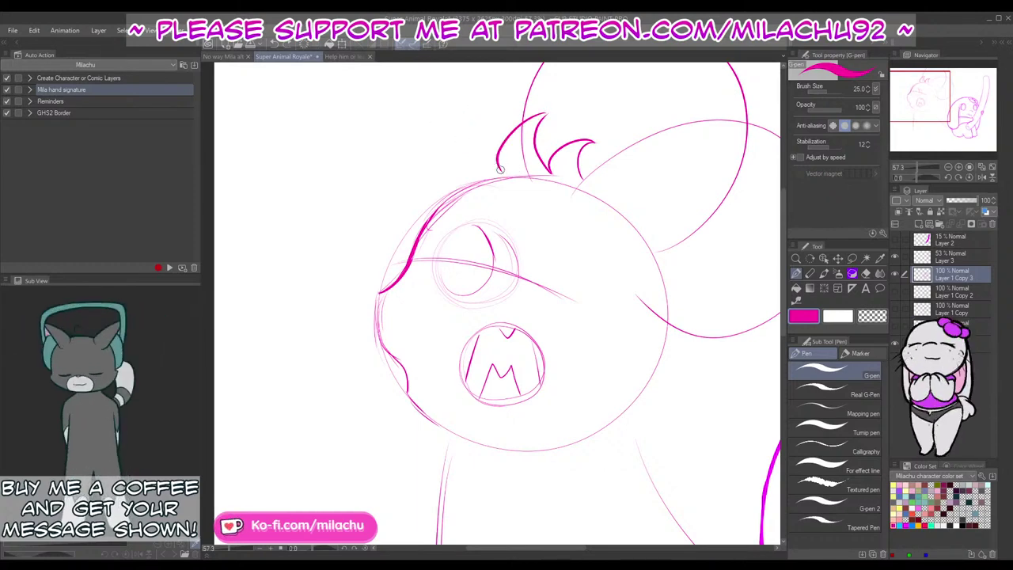
mouse_move(500, 167)
left_mouse_down()
mouse_move(442, 124)
mouse_move(461, 169)
left_mouse_up()
key("ctrl+z")
mouse_move(440, 124)
left_mouse_down()
mouse_move(453, 168)
mouse_move(397, 166)
mouse_move(443, 190)
left_mouse_up()
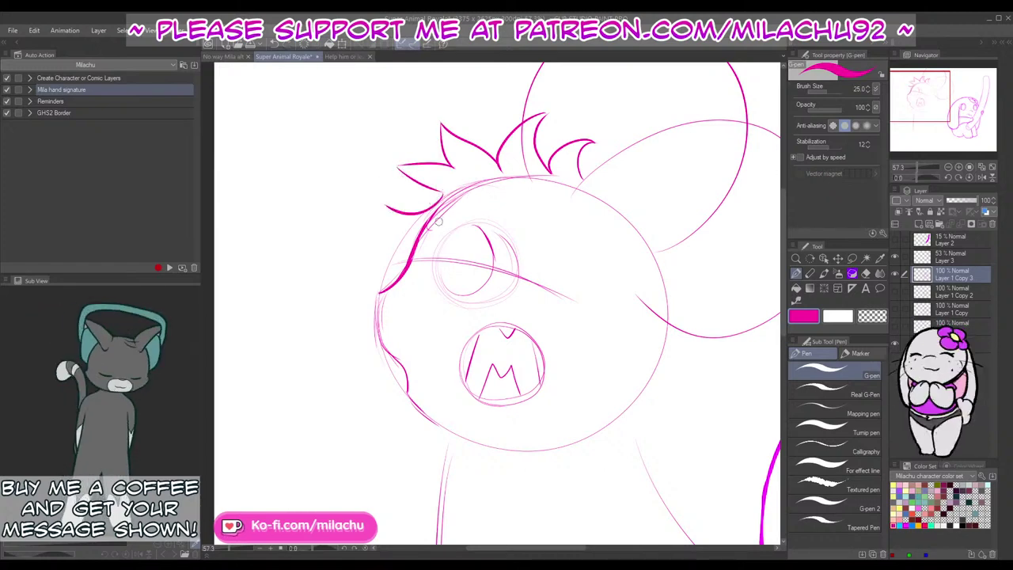
Step: Finish the front hair tuft above the shouting character's forehead and erase the head circle's construction lines beneath the spiky hair
mouse_move(439, 193)
left_mouse_down()
mouse_move(395, 209)
mouse_move(405, 223)
mouse_move(450, 219)
mouse_move(393, 211)
mouse_move(423, 228)
left_mouse_up()
key("ctrl+z")
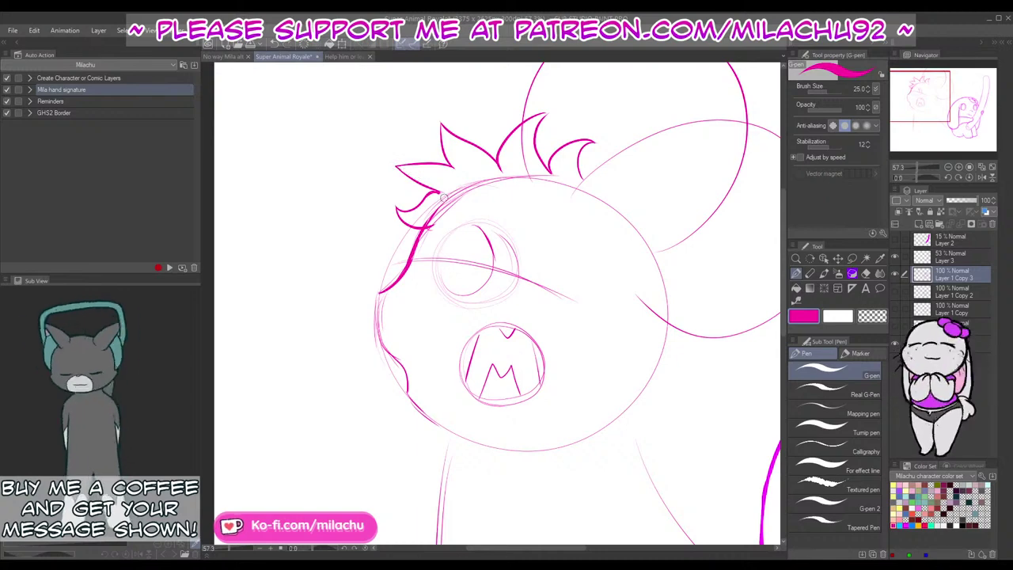
key("e")
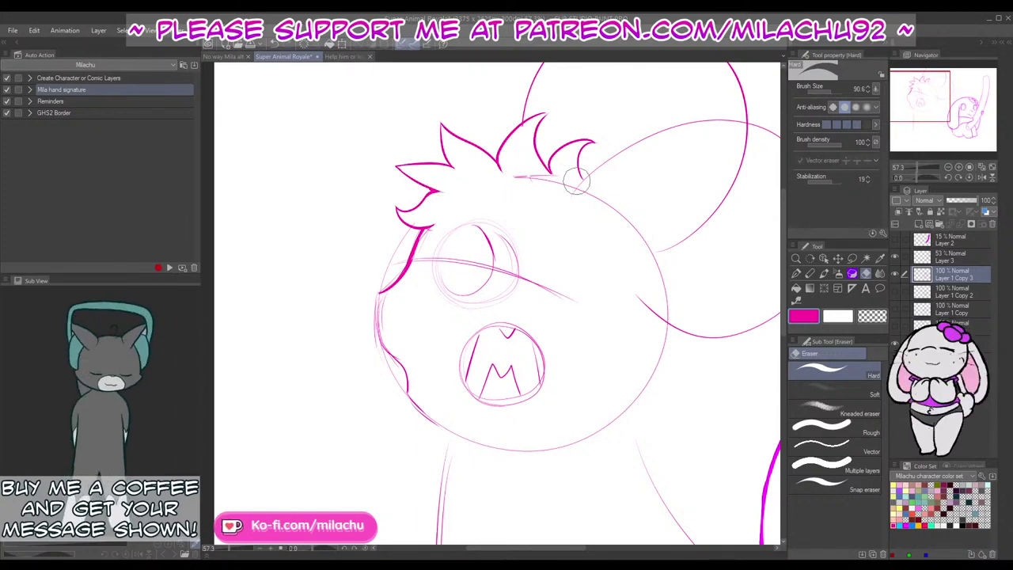
left_click_drag(554, 182, 522, 183)
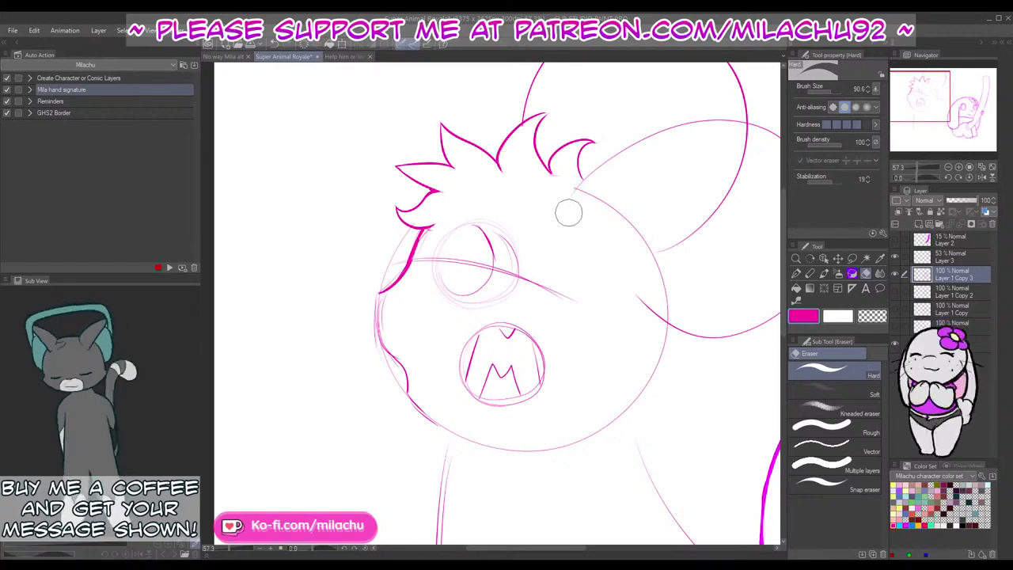
key("p")
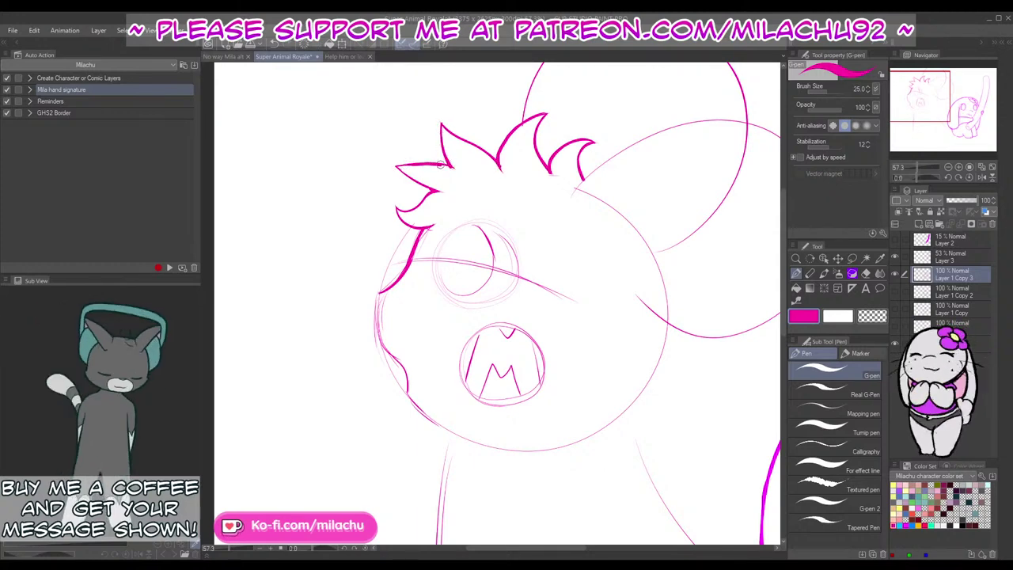
left_click_drag(653, 421, 503, 450)
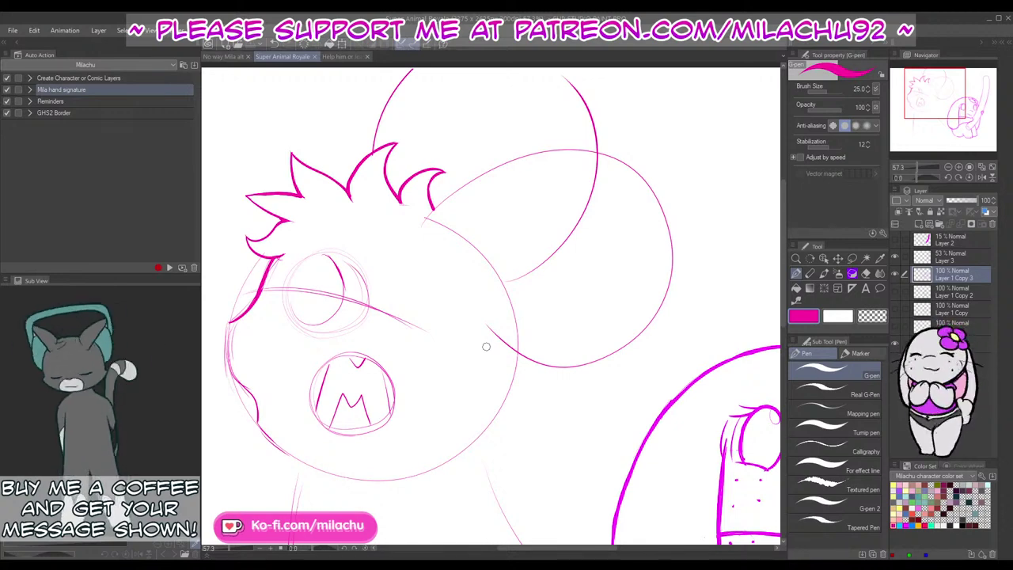
mouse_move(484, 318)
left_mouse_down()
mouse_move(510, 345)
mouse_move(631, 357)
left_mouse_up()
key("ctrl+z")
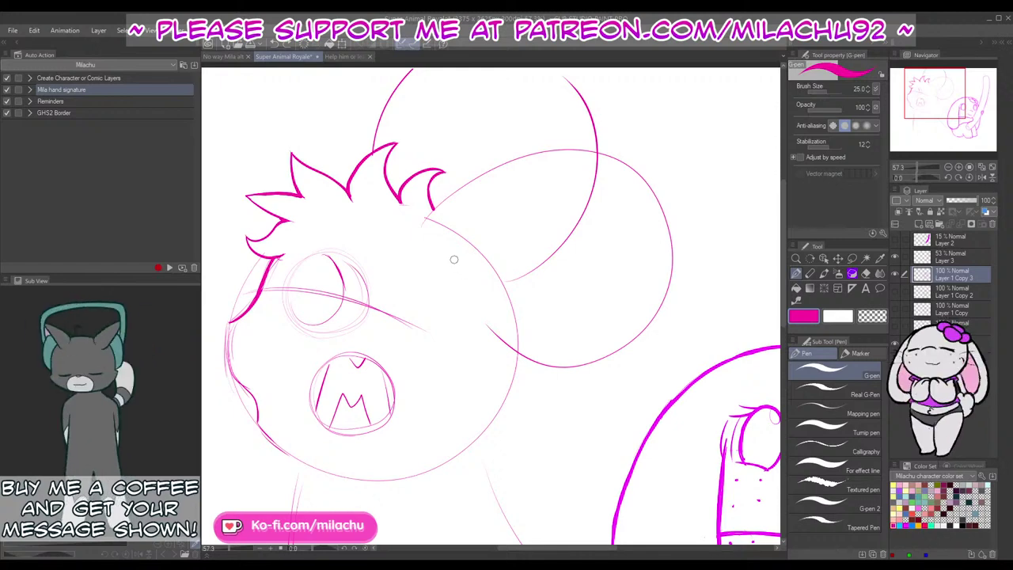
mouse_move(453, 259)
left_mouse_down()
mouse_move(499, 283)
mouse_move(557, 366)
left_mouse_up()
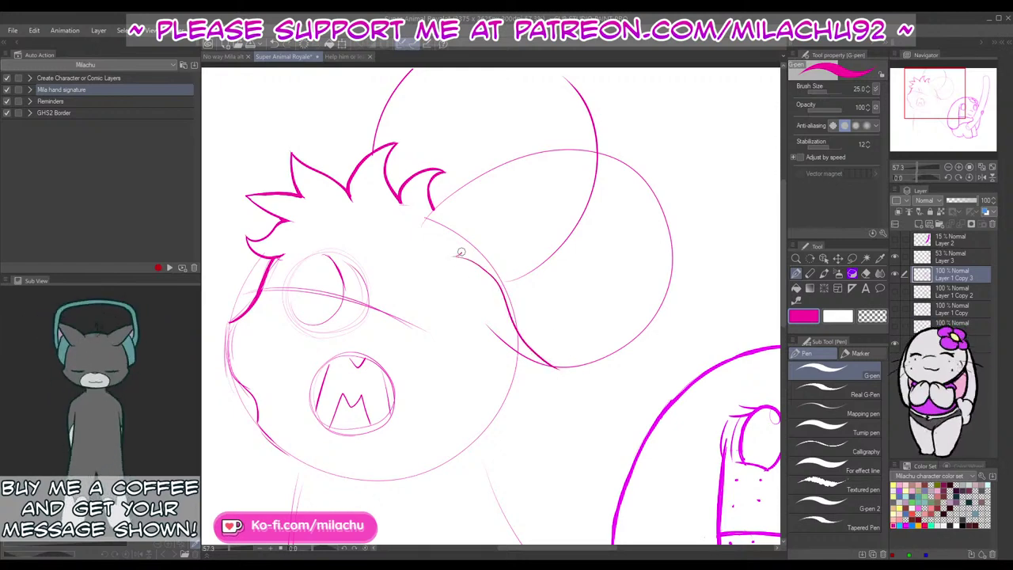
left_click_drag(460, 251, 522, 164)
left_click_drag(425, 225, 510, 162)
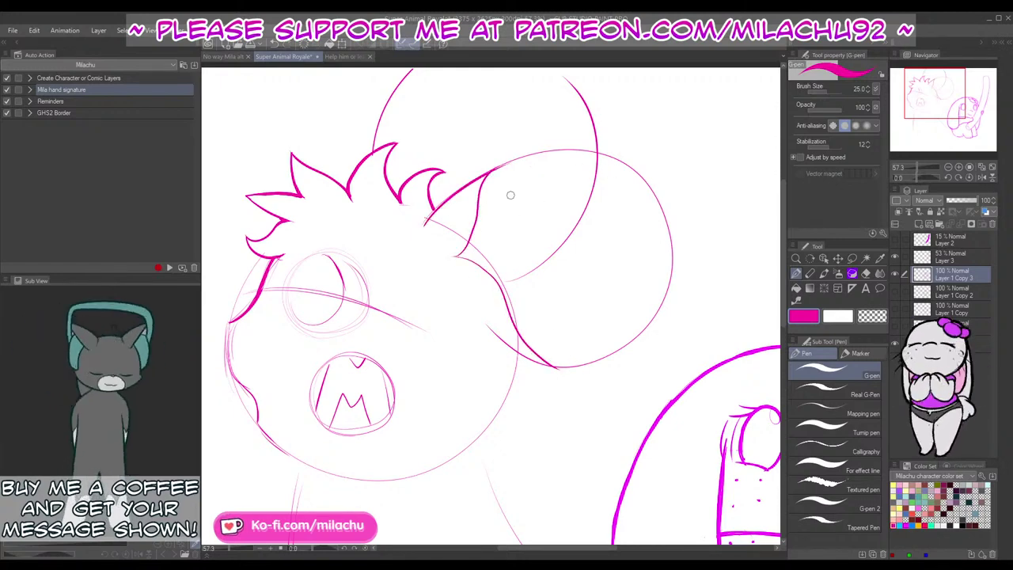
key("ctrl+z")
left_click_drag(425, 227, 516, 160)
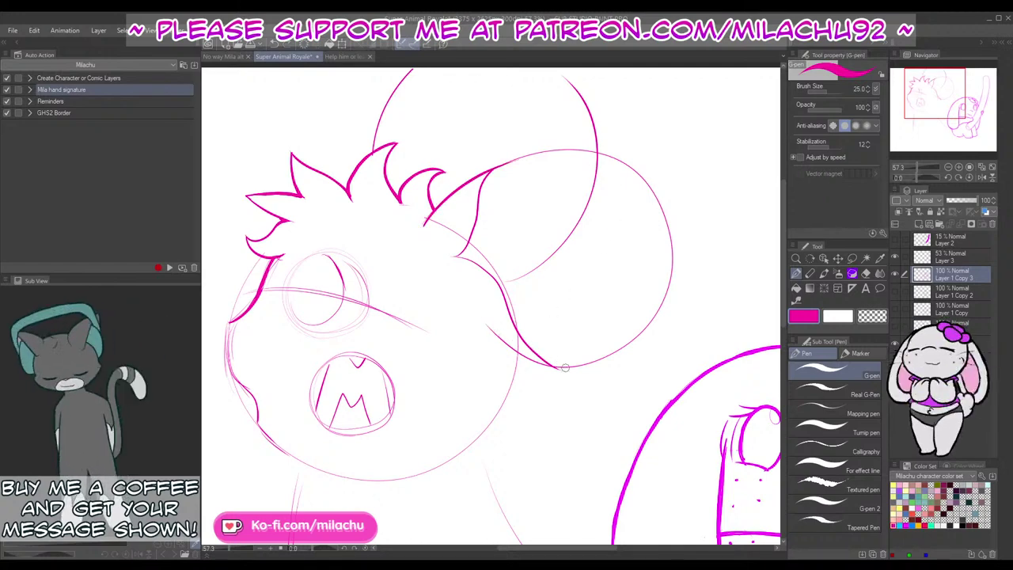
key("ctrl+z")
key("ctrl+z")
key("ctrl+z")
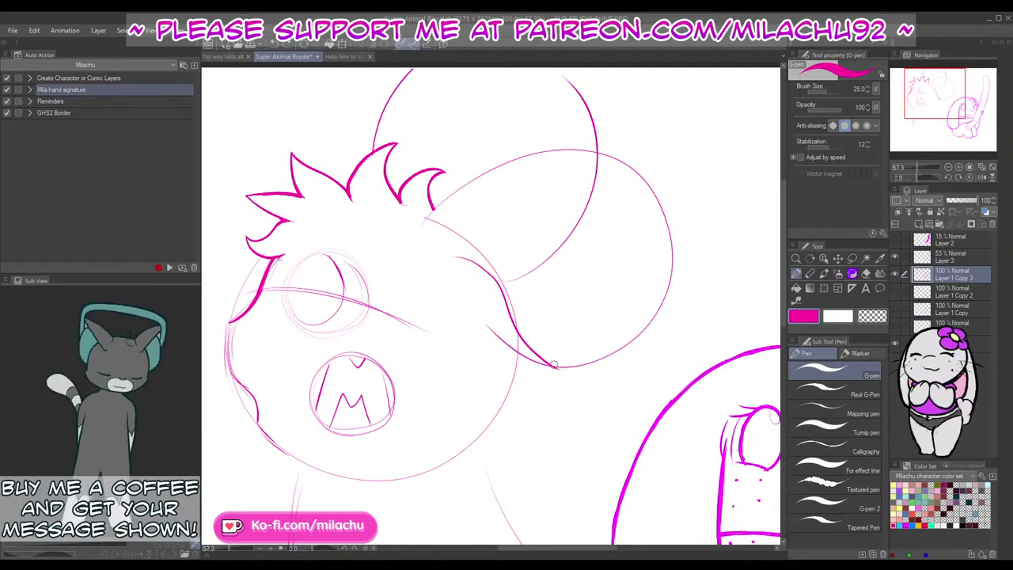
Step: Draw a flowing S-curve across the base of the shouting character's near ear, from its lower edge up towards the hair
mouse_move(541, 338)
left_mouse_down()
mouse_move(453, 247)
mouse_move(464, 192)
left_mouse_up()
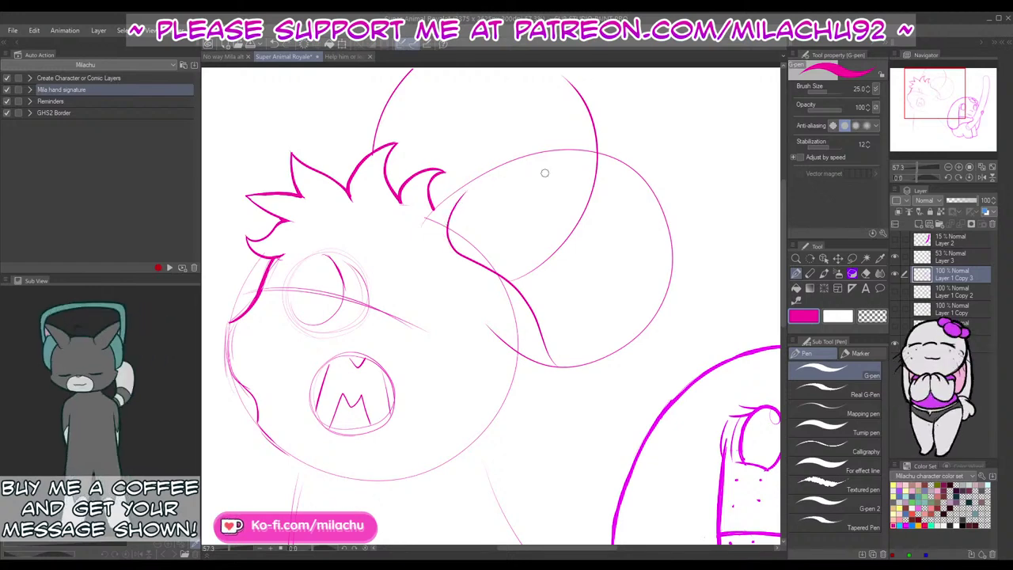
Step: Ink the near ear's full outline over the sketch with the G-pen, redoing the inner edge and lower curve
key("ctrl+z")
mouse_move(561, 360)
left_mouse_down()
mouse_move(515, 296)
mouse_move(438, 254)
mouse_move(447, 195)
left_mouse_up()
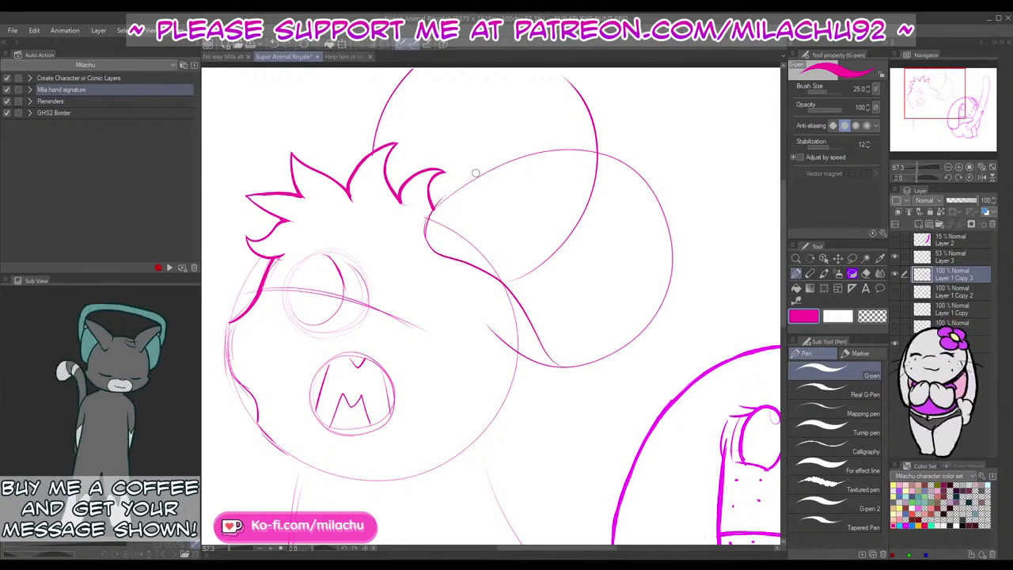
mouse_move(488, 329)
left_mouse_down()
mouse_move(584, 371)
mouse_move(539, 362)
mouse_move(613, 353)
left_mouse_up()
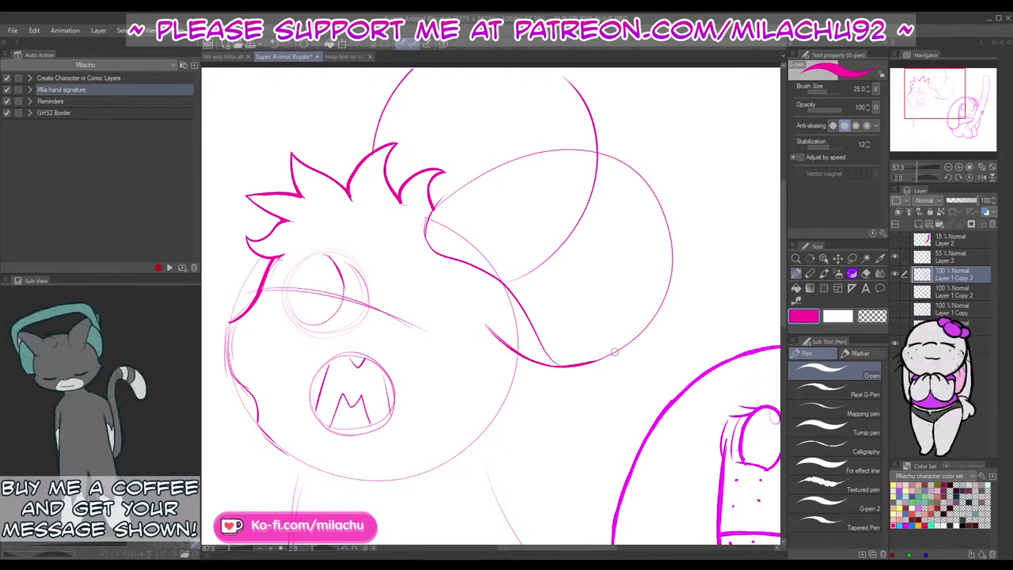
key("ctrl+z")
mouse_move(491, 329)
left_mouse_down()
mouse_move(516, 349)
mouse_move(612, 357)
left_mouse_up()
key("ctrl+z")
mouse_move(510, 349)
left_mouse_down()
mouse_move(621, 359)
mouse_move(570, 364)
mouse_move(633, 346)
mouse_move(660, 306)
left_mouse_up()
key("ctrl+z")
key("ctrl+z")
mouse_move(554, 366)
left_mouse_down()
mouse_move(645, 325)
mouse_move(662, 298)
mouse_move(563, 367)
mouse_move(639, 339)
mouse_move(666, 296)
mouse_move(663, 214)
mouse_move(609, 159)
mouse_move(535, 148)
mouse_move(457, 188)
mouse_move(427, 223)
left_mouse_up()
key("ctrl+z")
Step: Erase the head and far-ear lines crossing the near ear, and thicken the ear's lower edge
key("e")
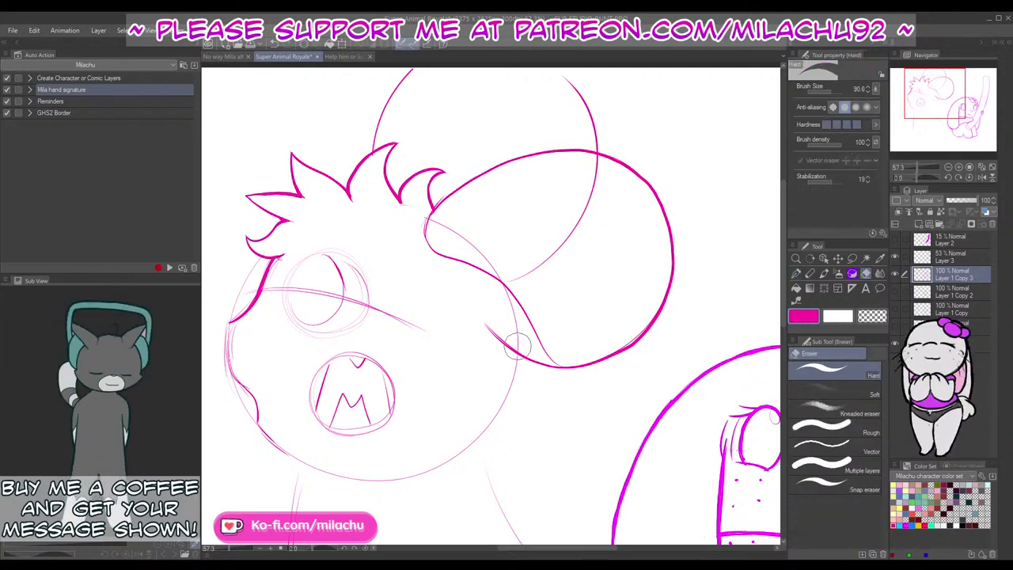
mouse_move(552, 306)
left_mouse_down()
mouse_move(513, 277)
mouse_move(578, 215)
mouse_move(597, 157)
left_mouse_up()
mouse_move(448, 227)
left_mouse_down()
mouse_move(516, 281)
mouse_move(435, 221)
mouse_move(431, 232)
mouse_move(422, 215)
mouse_move(426, 242)
left_mouse_up()
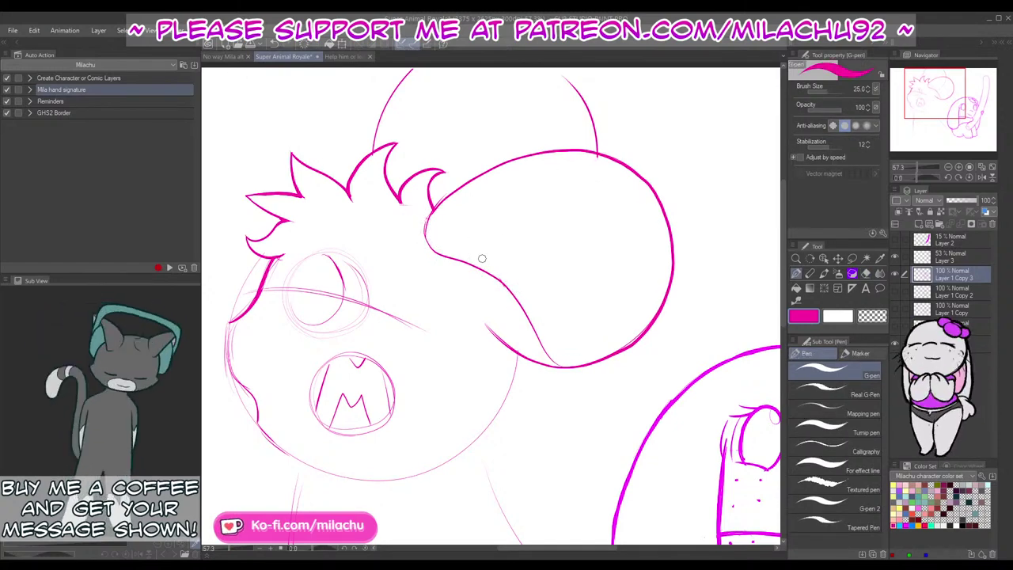
key("p")
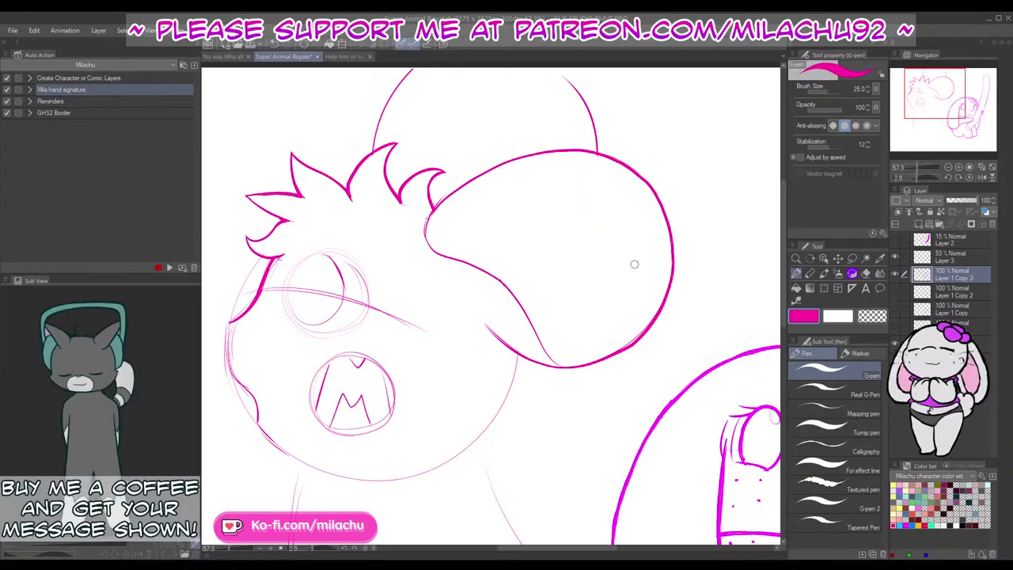
mouse_move(500, 336)
left_mouse_down()
mouse_move(568, 369)
mouse_move(543, 348)
mouse_move(565, 366)
left_mouse_up()
Step: Ink both sides of the far ear behind the hair tufts up to the canvas edge
left_click_drag(580, 190, 615, 312)
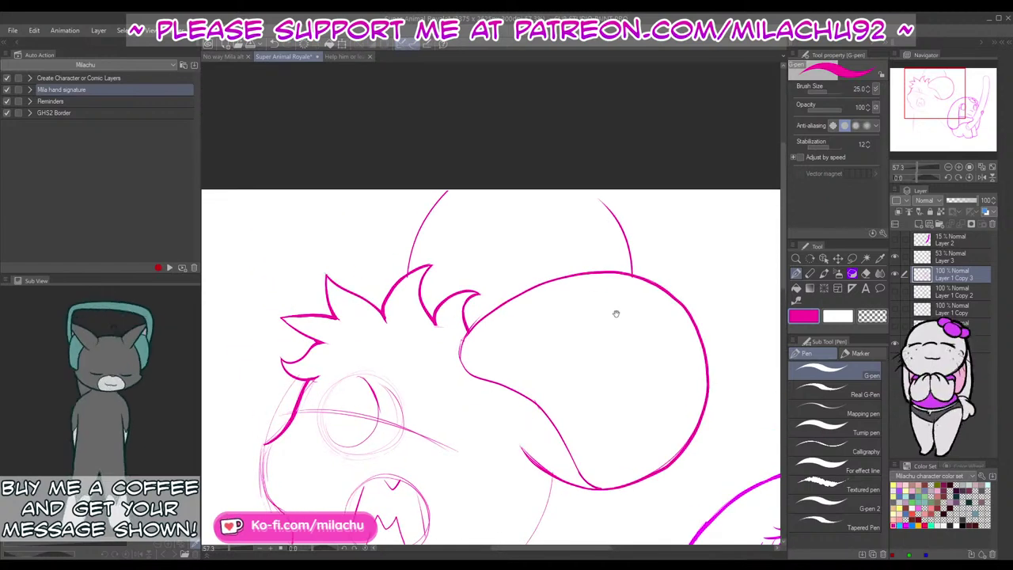
mouse_move(632, 273)
left_mouse_down()
mouse_move(615, 215)
mouse_move(598, 205)
left_mouse_up()
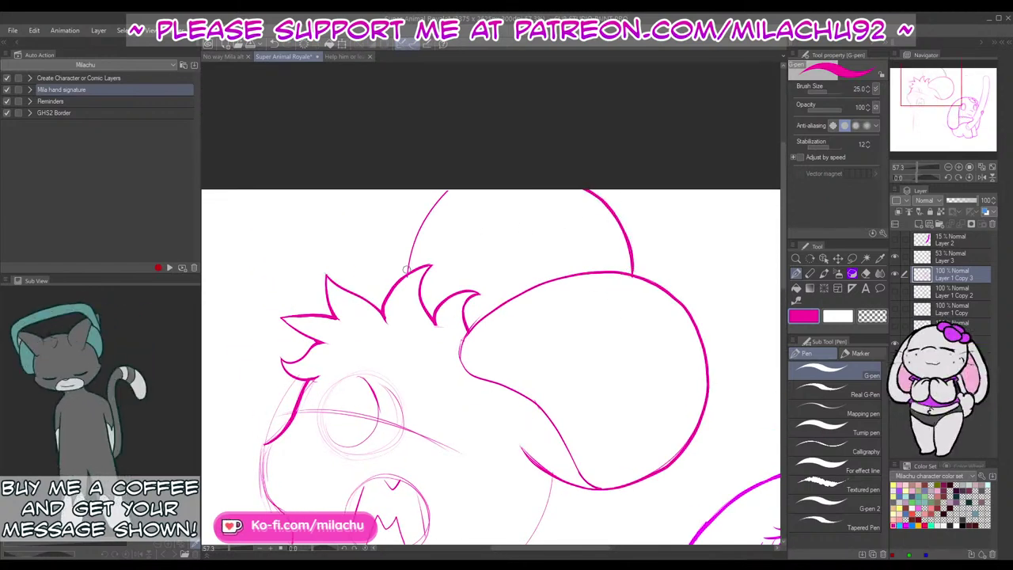
left_click_drag(408, 273, 457, 183)
key("ctrl+z")
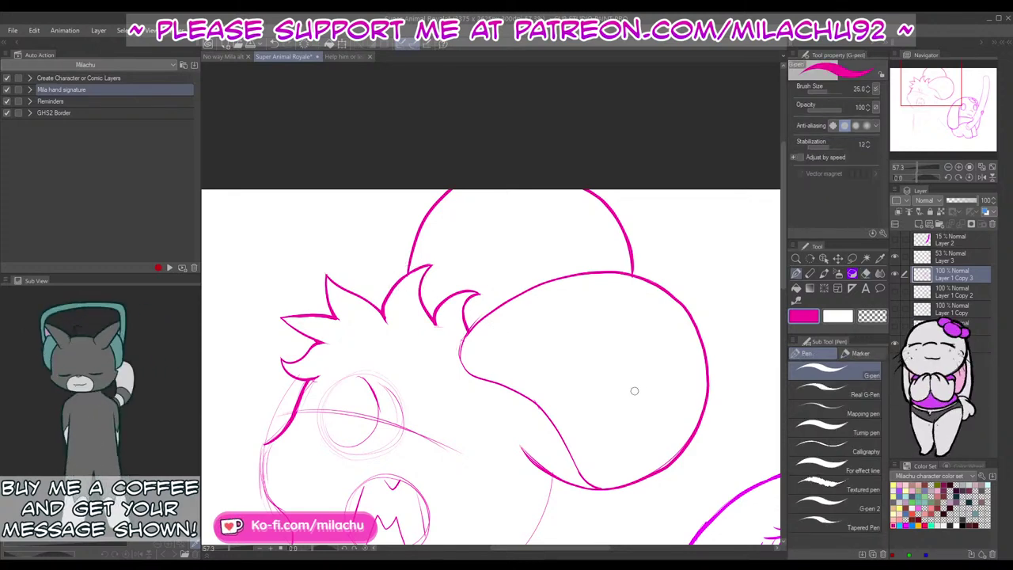
Step: Erase the stray sketch lines beside the inked forehead and start a freehand stroke along the eye's lower edge
scroll(634, 390, "down", 5)
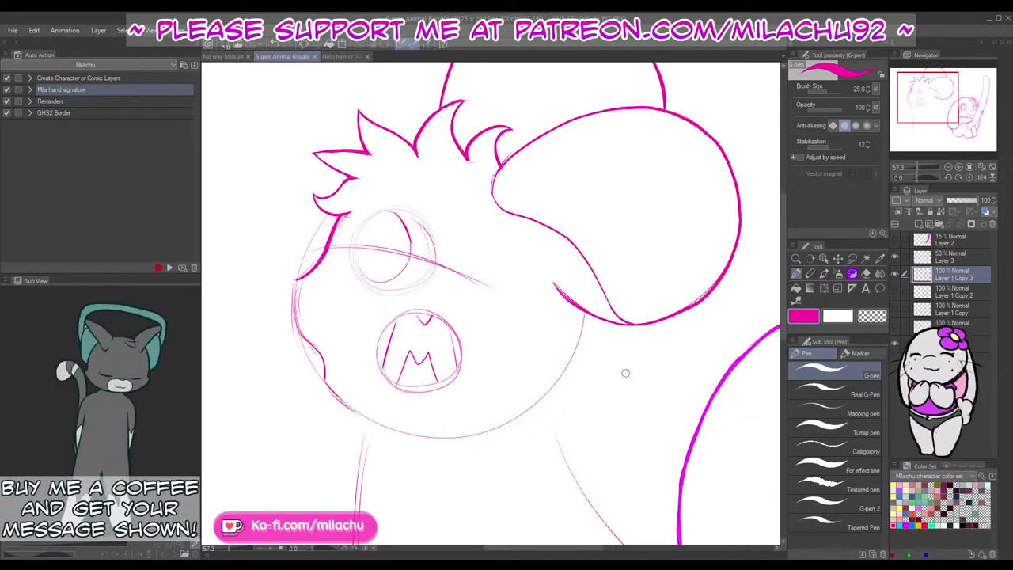
key("e")
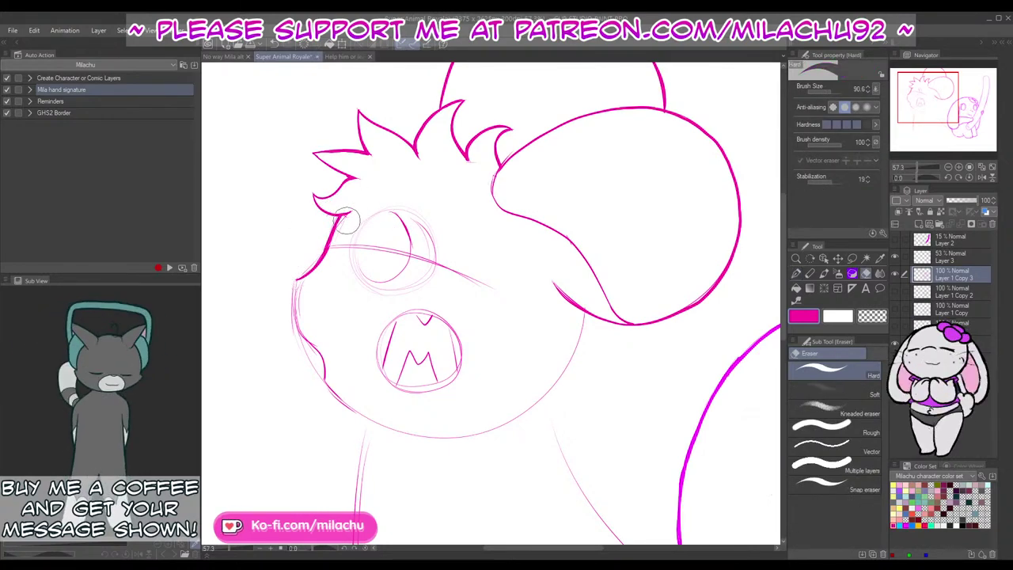
key("p")
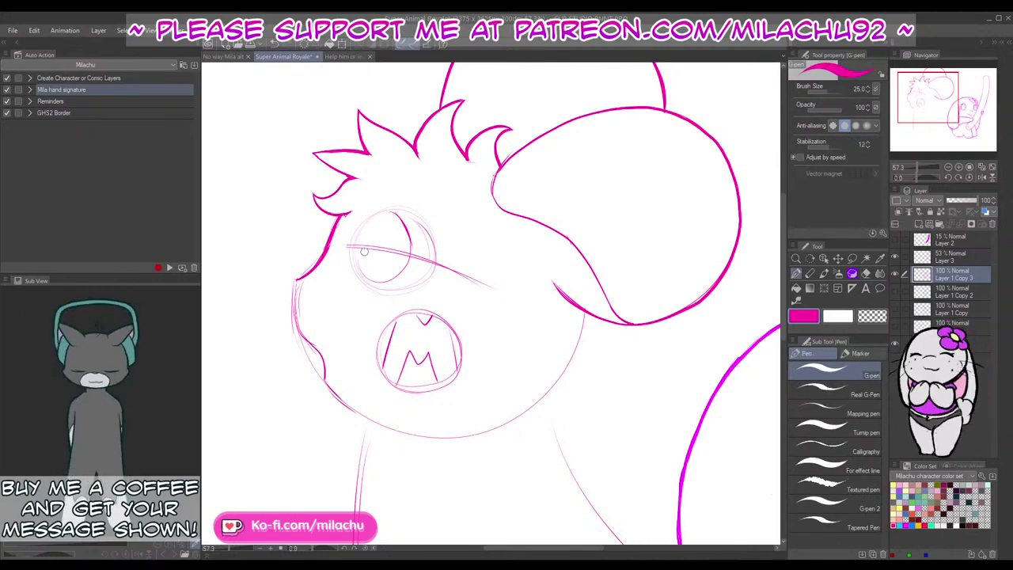
left_click_drag(460, 315, 490, 343)
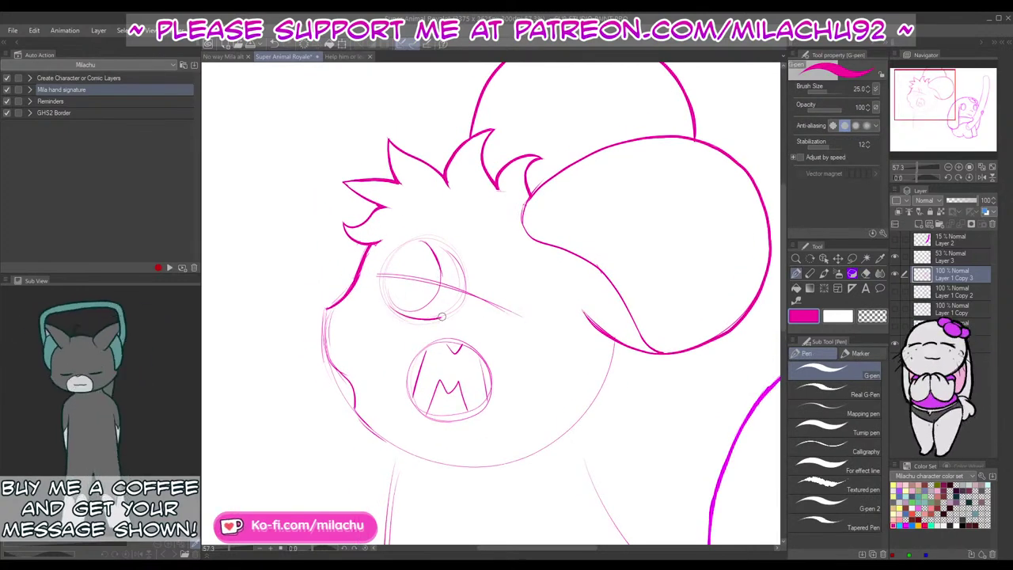
Step: Place a Concentric circle special ruler over the eye sketch and fit it to the eye's round outline
left_click(852, 289)
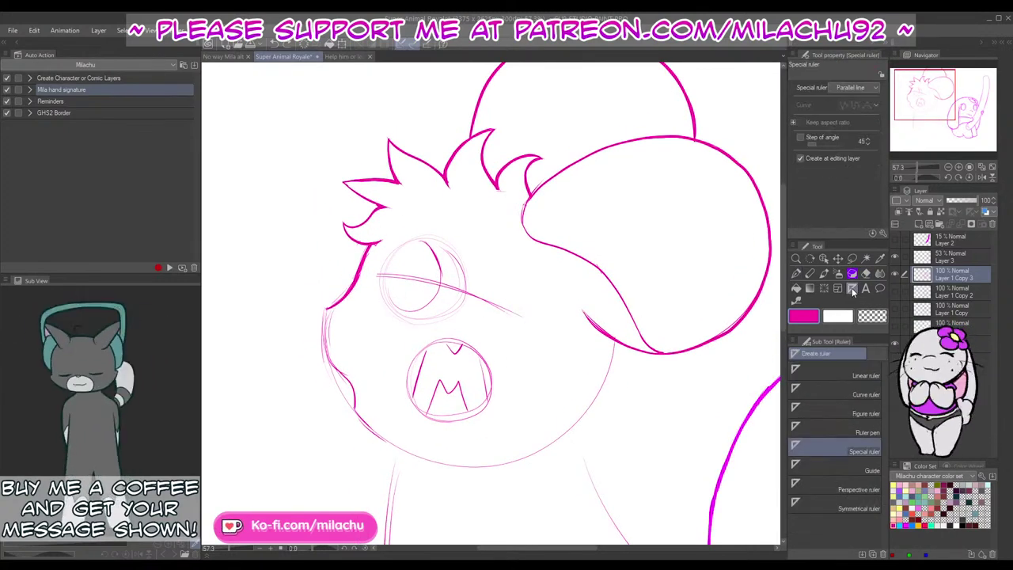
left_click(858, 155)
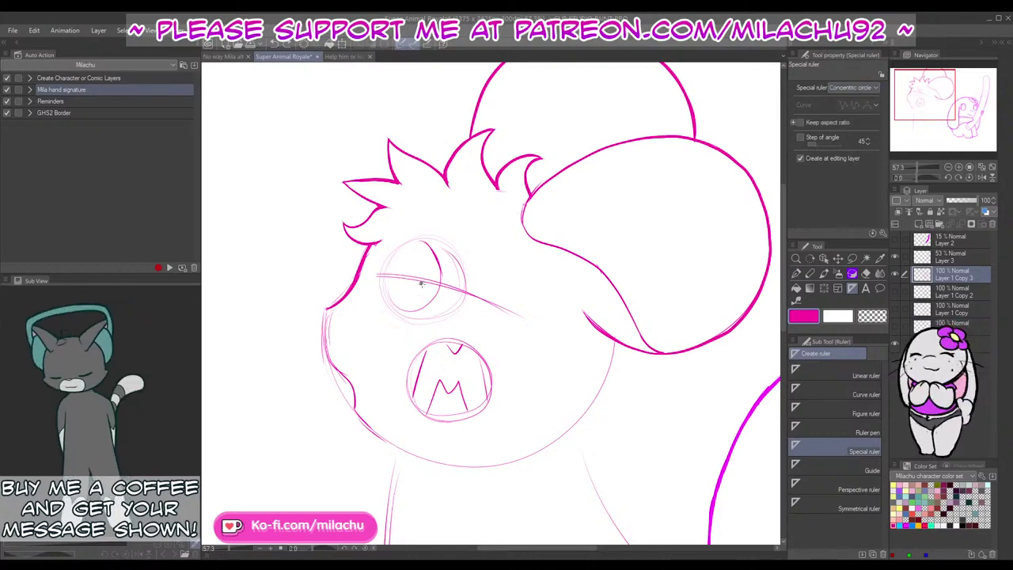
left_click_drag(421, 283, 455, 319)
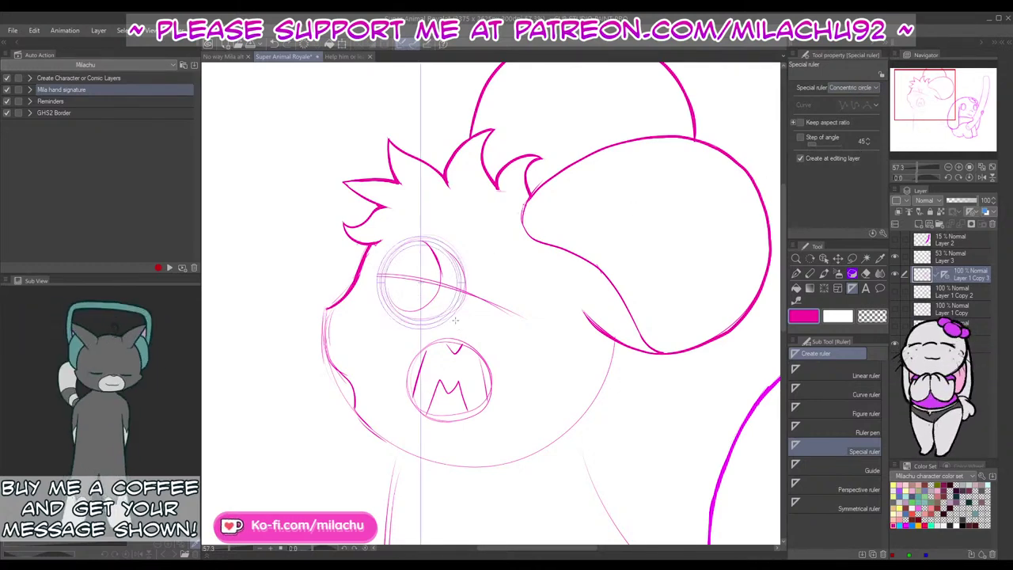
key("ctrl+z")
left_click_drag(419, 279, 455, 317)
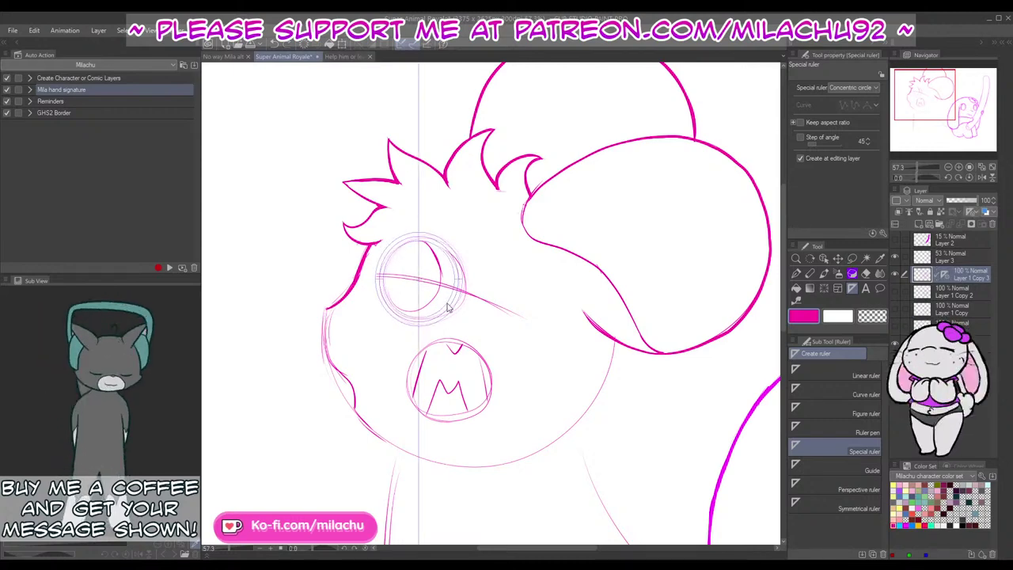
key("ctrl+z")
left_click_drag(421, 279, 463, 323)
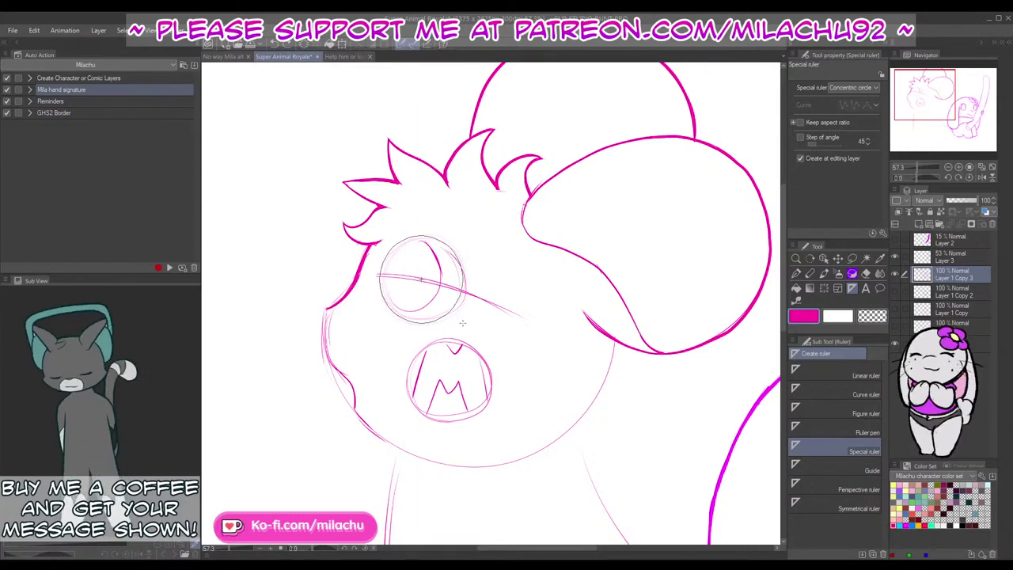
left_click(488, 306)
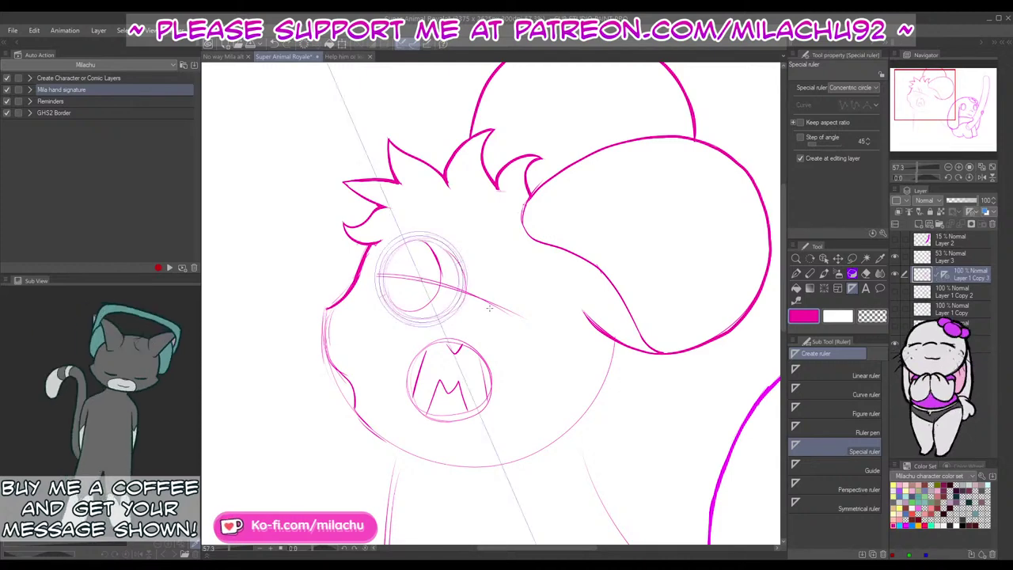
key("o")
left_click(447, 339)
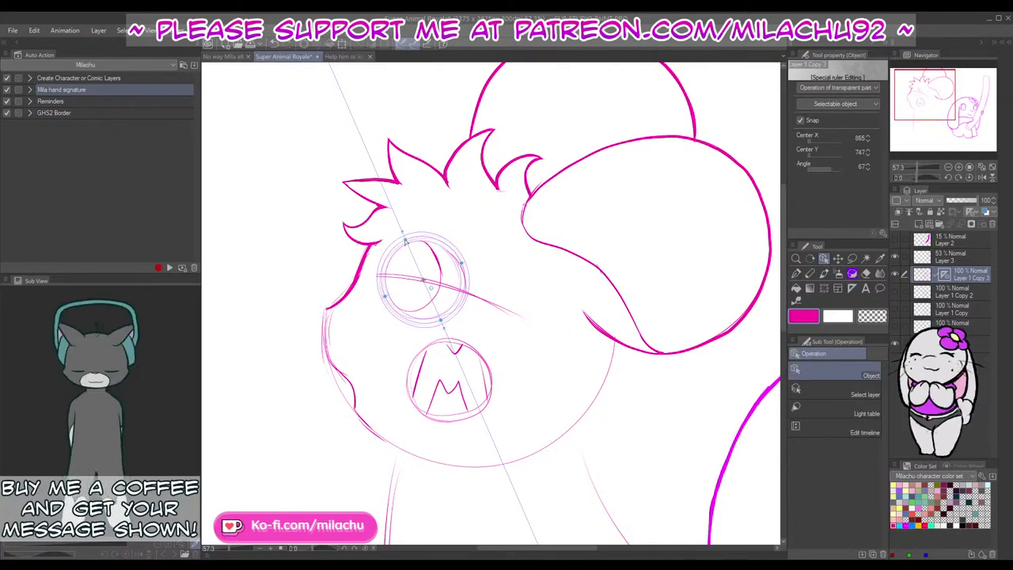
Step: Ink the eye's round outline along the ruler with the G-pen and add lashes above it
key("p")
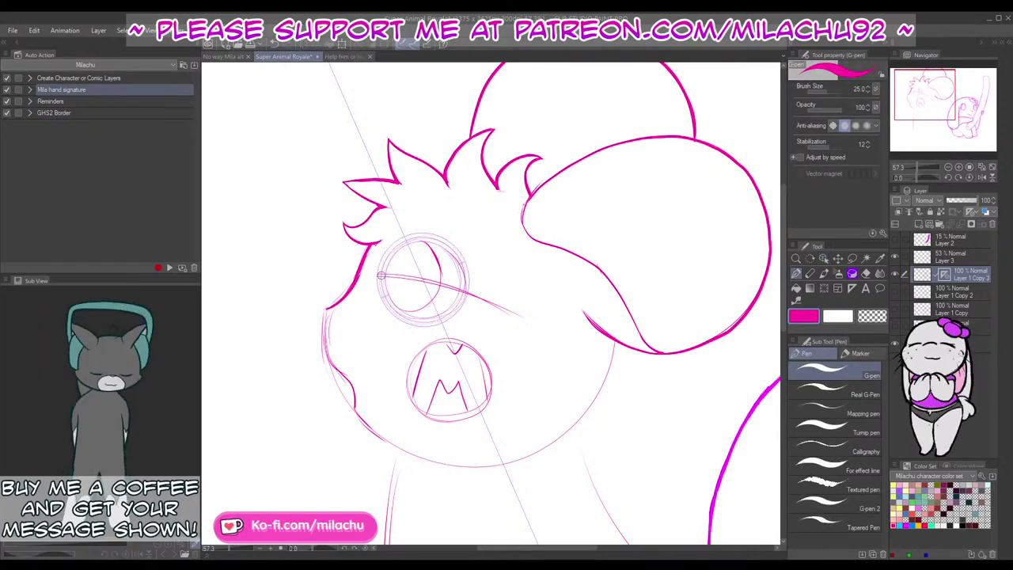
mouse_move(380, 280)
left_mouse_down()
mouse_move(389, 255)
mouse_move(430, 237)
mouse_move(465, 269)
mouse_move(459, 309)
mouse_move(407, 317)
mouse_move(379, 274)
left_mouse_up()
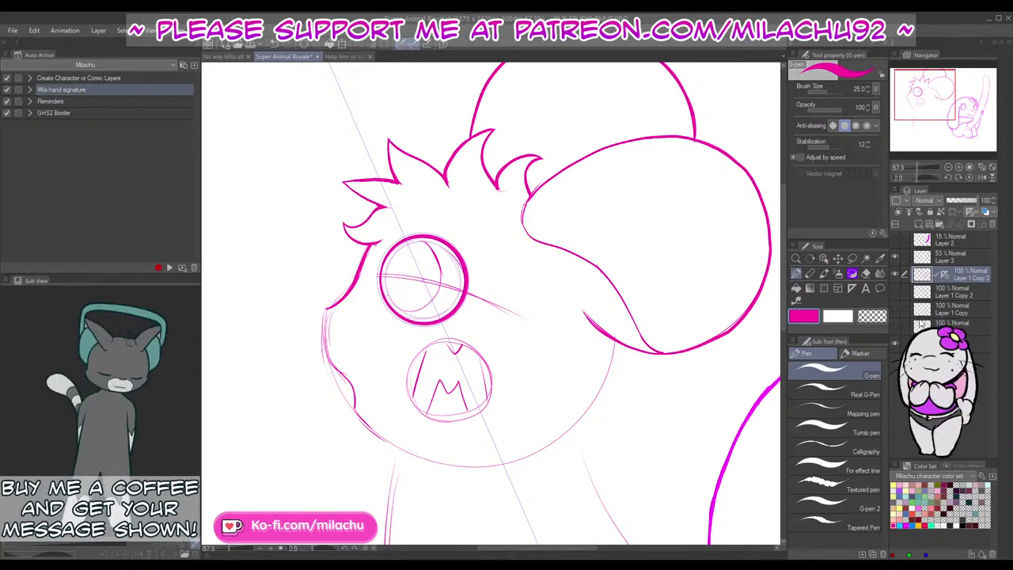
left_click(920, 323)
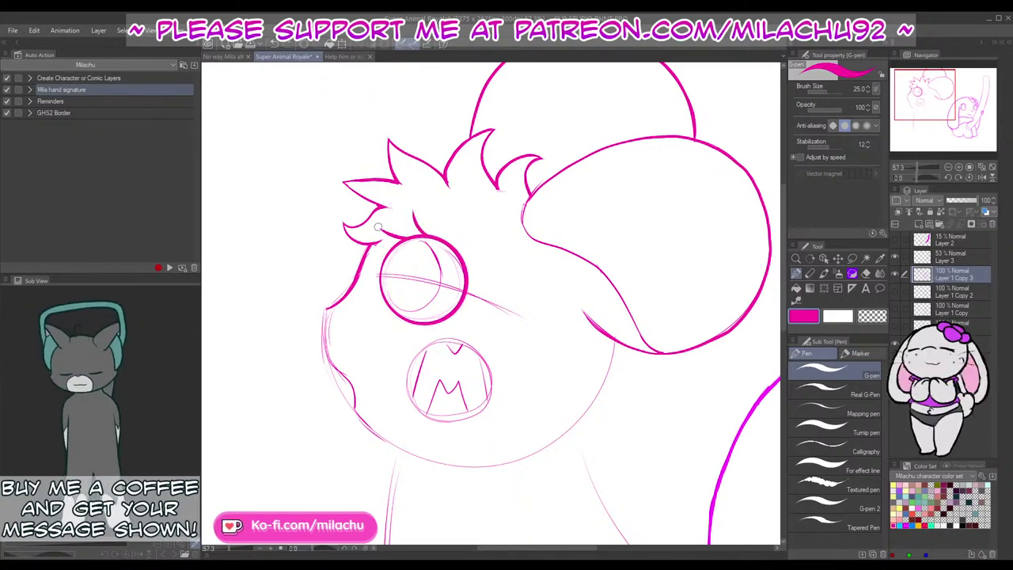
Step: Erase the guidelines crossing the eye and ink the iris outline inside it
key("e")
mouse_move(396, 261)
left_mouse_down()
mouse_move(378, 281)
mouse_move(402, 253)
mouse_move(378, 279)
mouse_move(454, 289)
mouse_move(450, 263)
mouse_move(455, 291)
mouse_move(454, 261)
mouse_move(452, 302)
mouse_move(419, 318)
left_mouse_up()
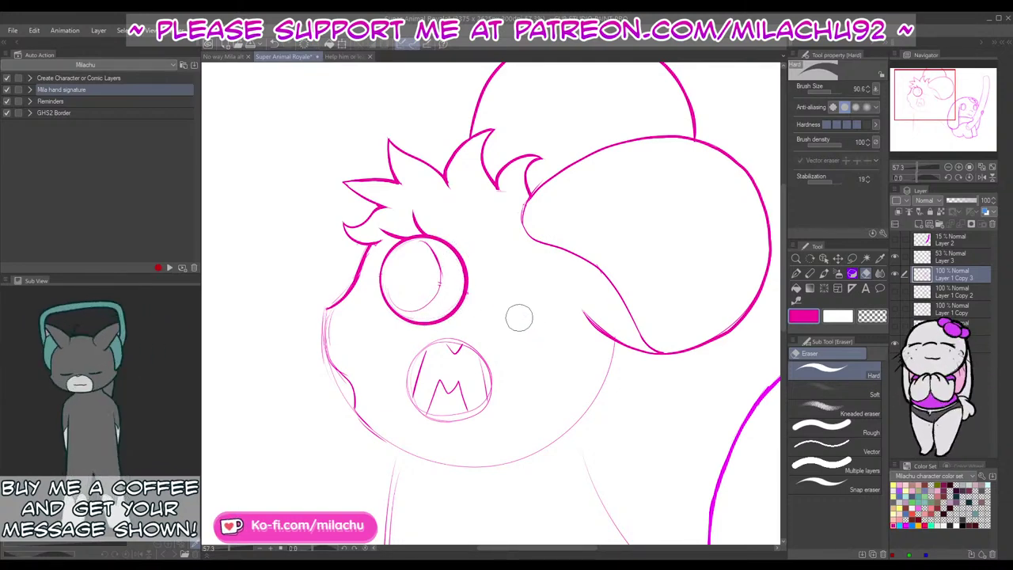
key("p")
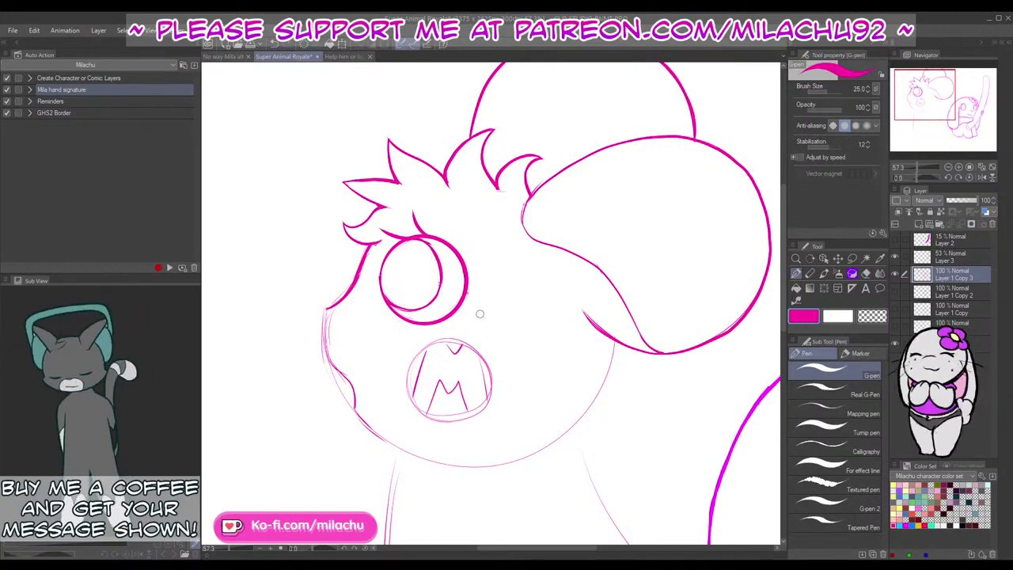
Step: Ink the back of the cheek from the ear downward with fur tufts, and erase the sketch line beneath them
scroll(479, 314, "down", 3)
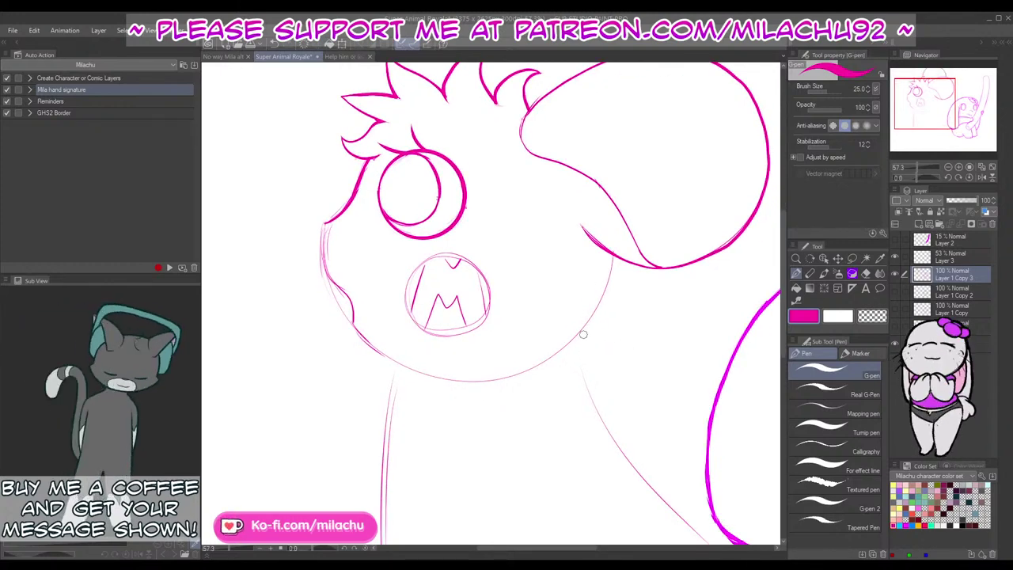
key("ctrl+z")
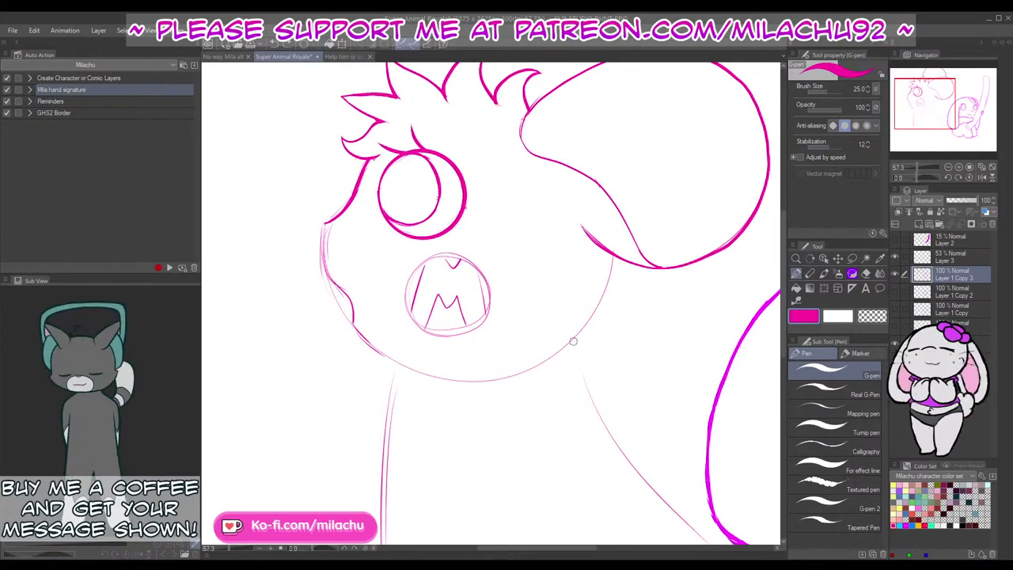
mouse_move(565, 346)
left_mouse_down()
mouse_move(592, 326)
mouse_move(613, 257)
left_mouse_up()
left_click_drag(566, 345, 581, 360)
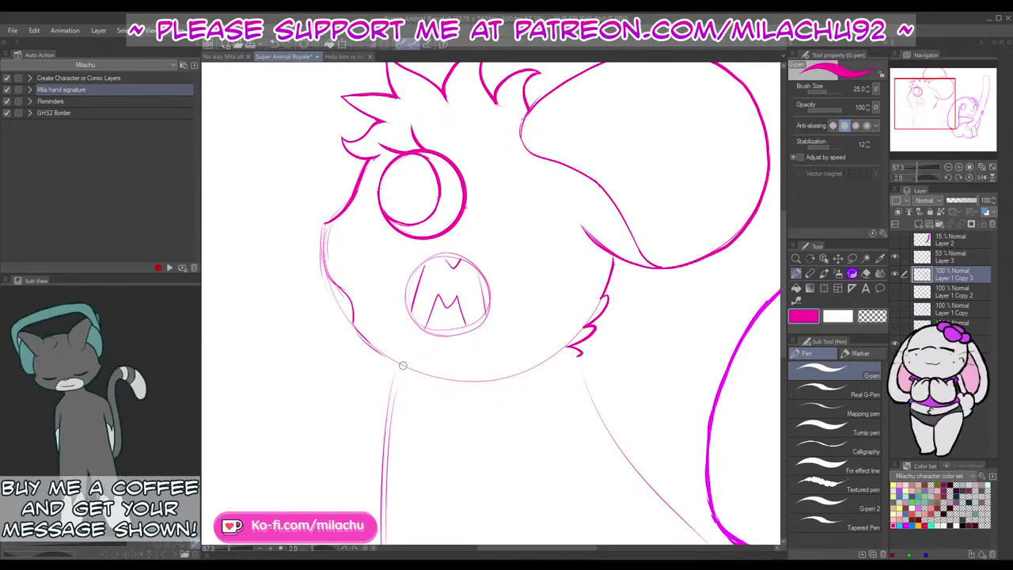
key("e")
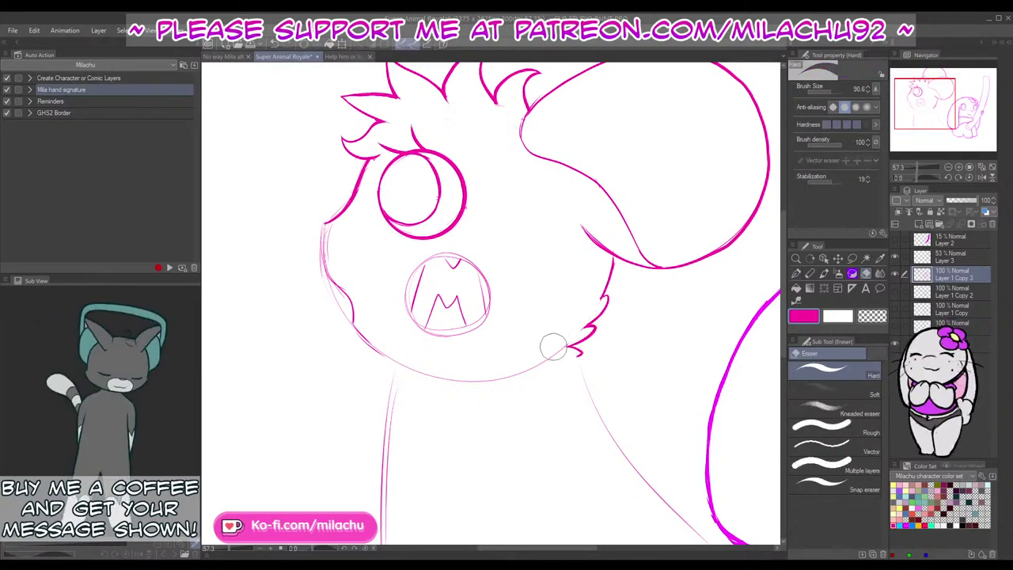
Step: Ink the nose, muzzle and chin contour along the front of the face, erasing the stray sketch lines around it
key("p")
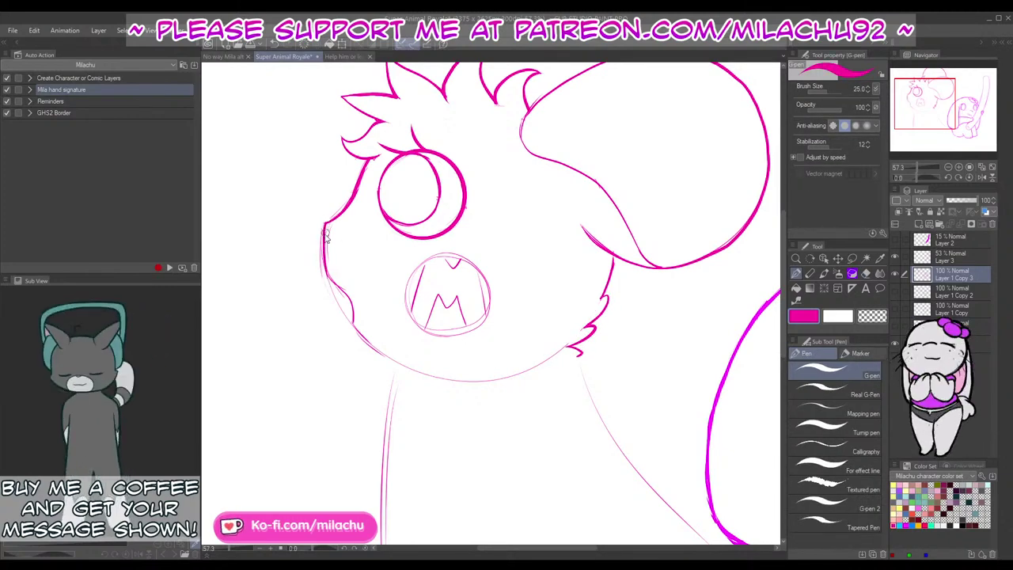
mouse_move(324, 222)
left_mouse_down()
mouse_move(326, 261)
mouse_move(342, 201)
left_mouse_up()
key("e")
key("p")
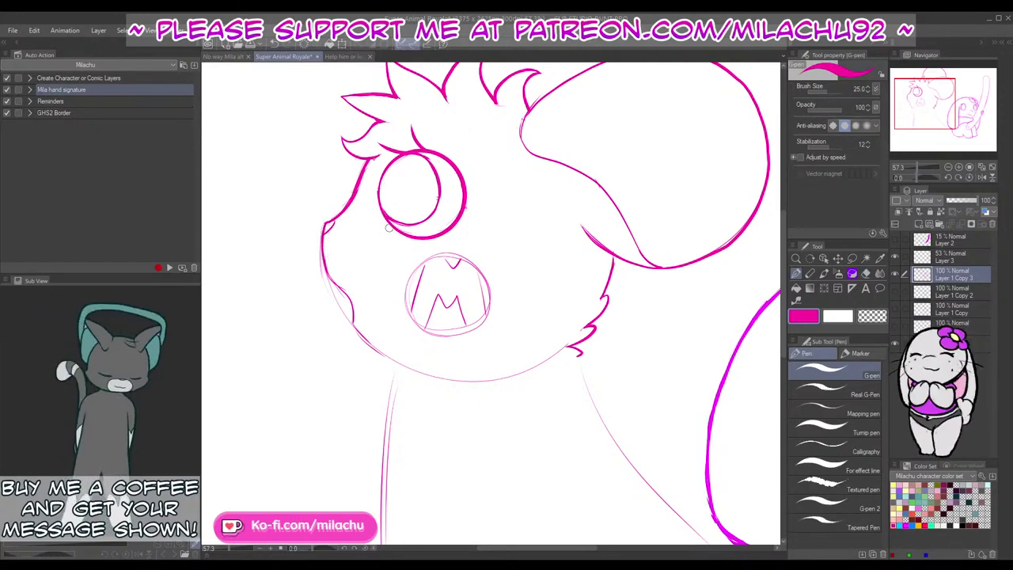
key("e")
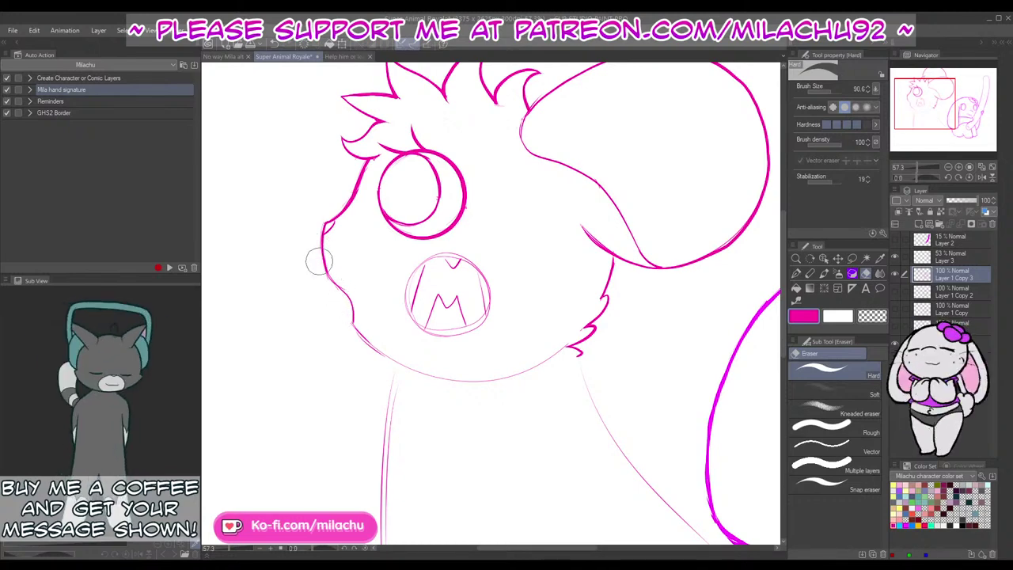
key("p")
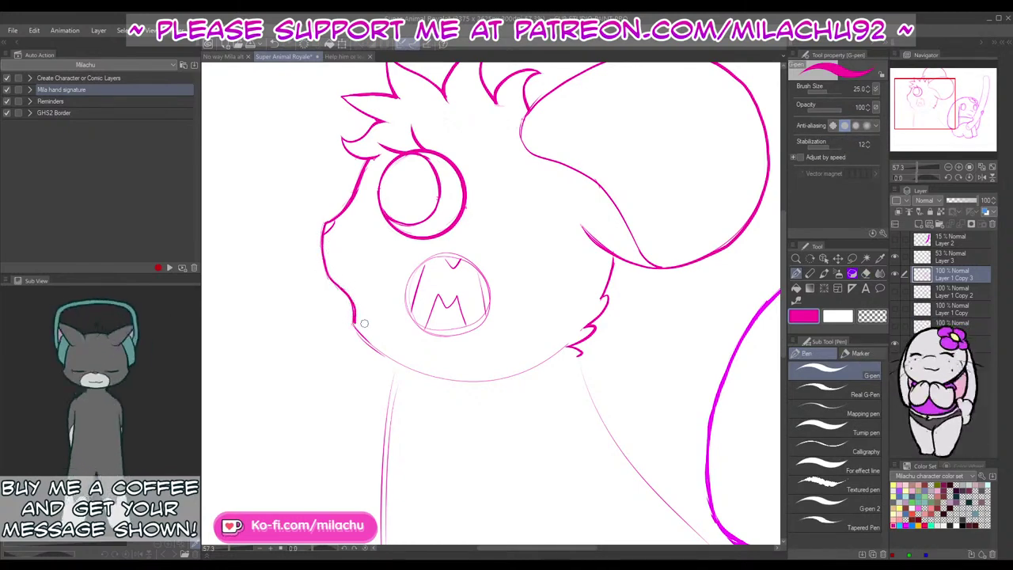
left_click_drag(356, 326, 413, 370)
key("ctrl+z")
Step: Draw a few thin curved detail lines inside the near ear and review the whole drawing
mouse_move(529, 443)
left_mouse_down()
mouse_move(636, 351)
mouse_move(608, 432)
mouse_move(638, 414)
mouse_move(623, 444)
left_mouse_up()
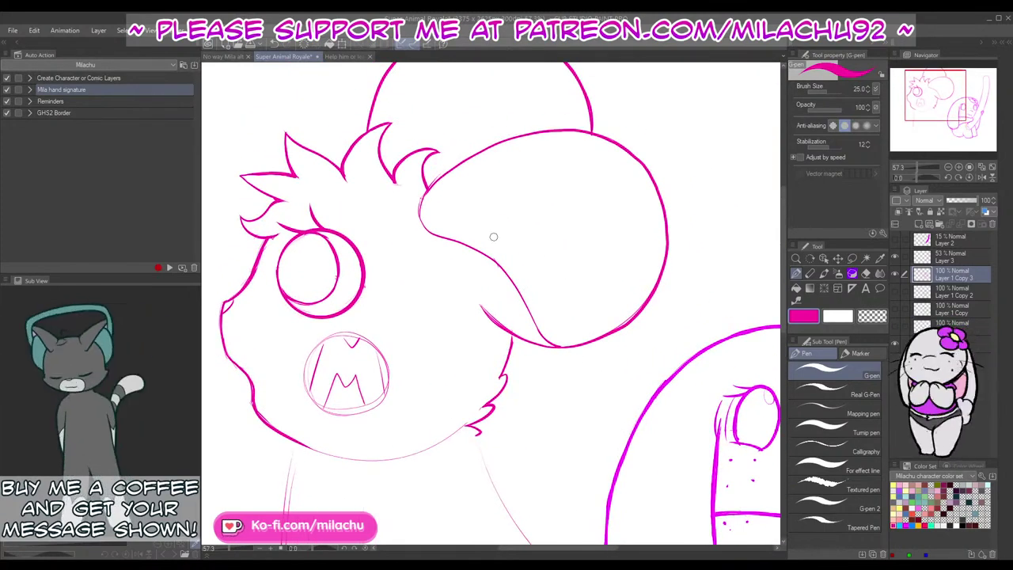
left_click_drag(528, 214, 584, 209)
left_click_drag(578, 243, 611, 244)
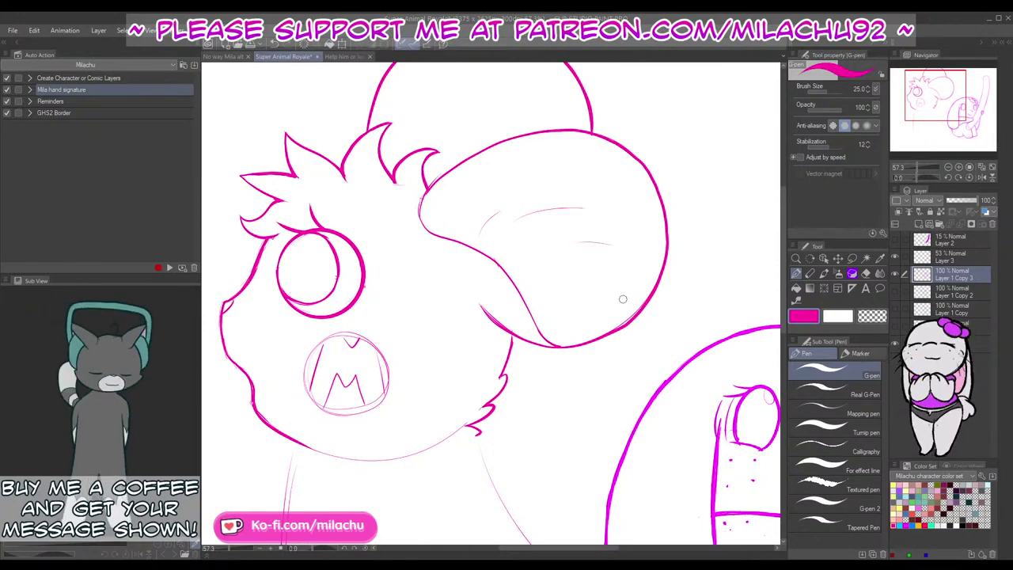
left_click_drag(575, 406, 668, 350)
left_click_drag(914, 166, 916, 165)
left_click_drag(604, 284, 565, 213)
left_click(980, 176)
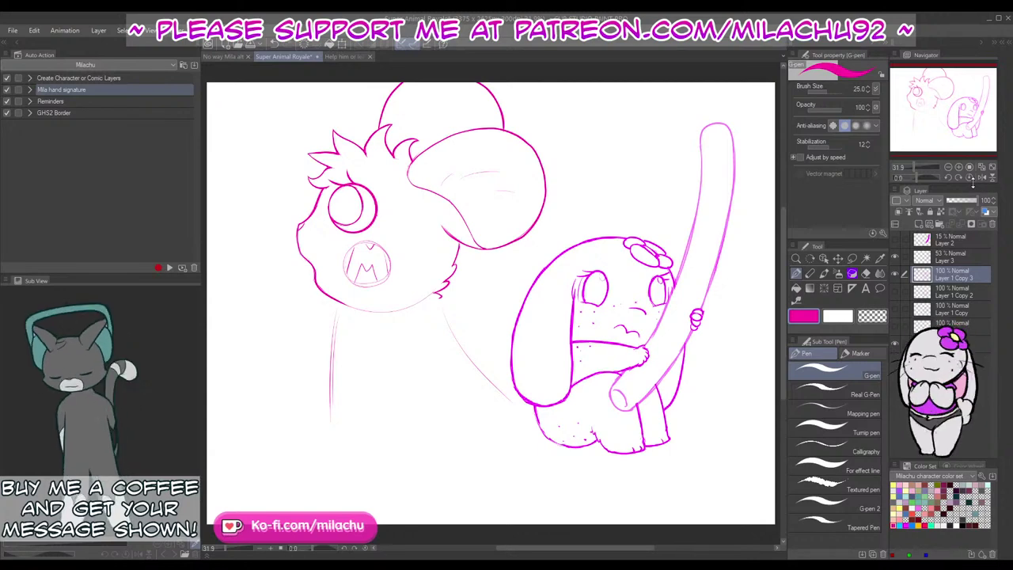
Step: Sketch the lower contour of the large-eared character's forward arm as a curve beneath the shoulder circle
left_click_drag(464, 406, 501, 399)
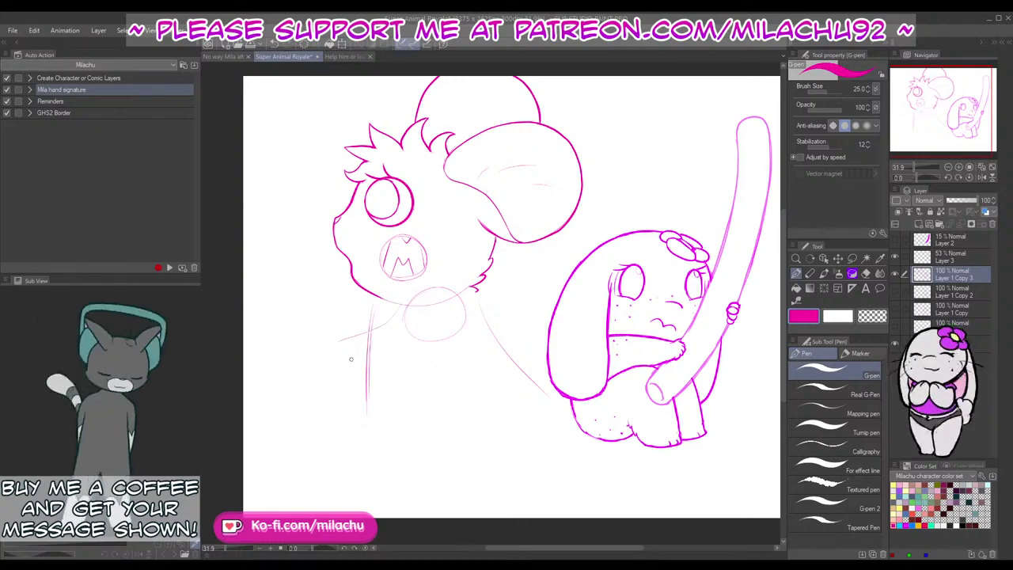
mouse_move(373, 354)
left_mouse_down()
mouse_move(441, 355)
mouse_move(449, 346)
left_mouse_up()
key("ctrl+z")
key("e")
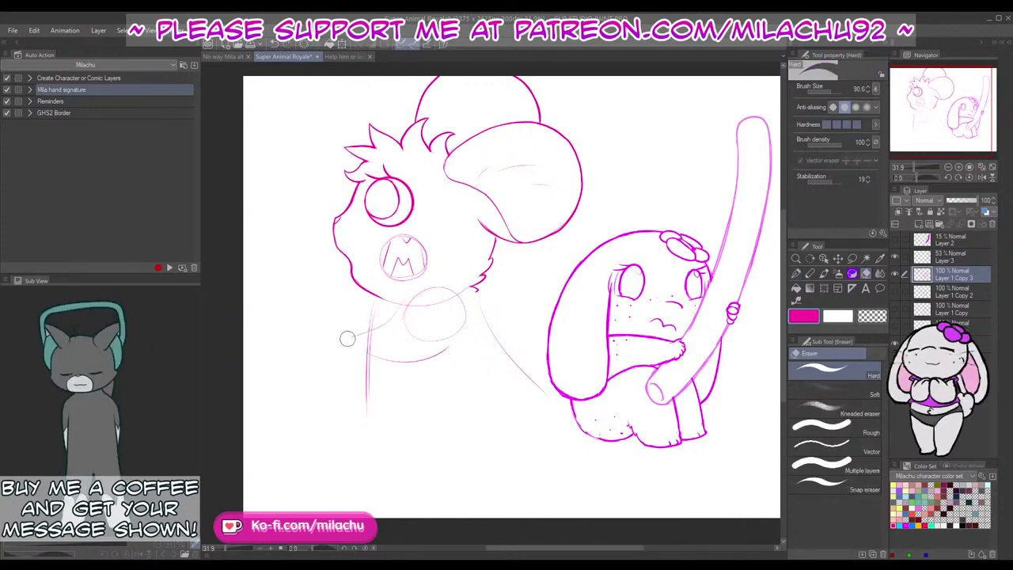
key("p")
Step: Sketch the rounded front and the lower contour of the large-eared character's body, redrawing the belly line until it fits
left_click_drag(541, 463, 534, 437)
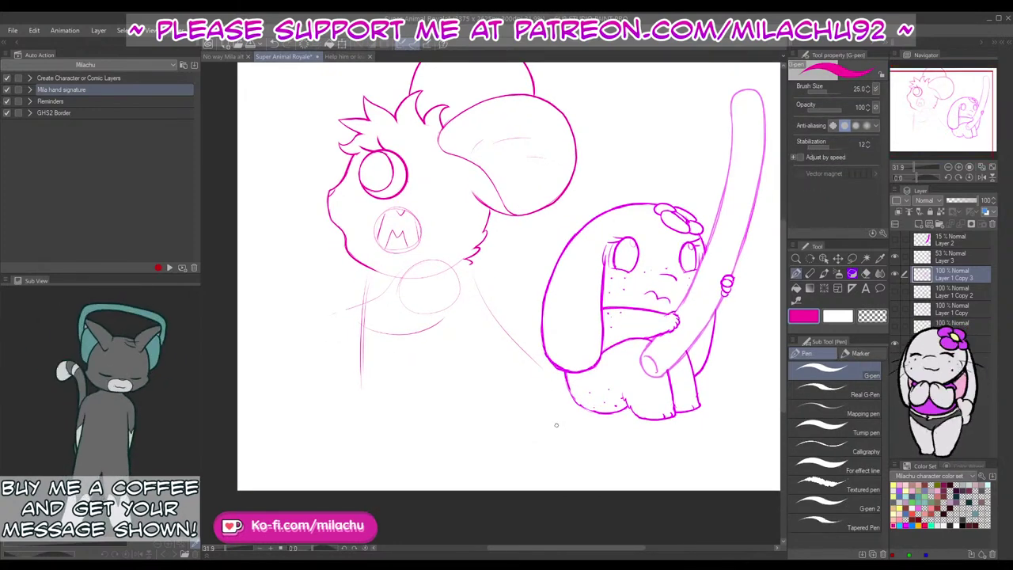
left_click_drag(378, 407, 508, 427)
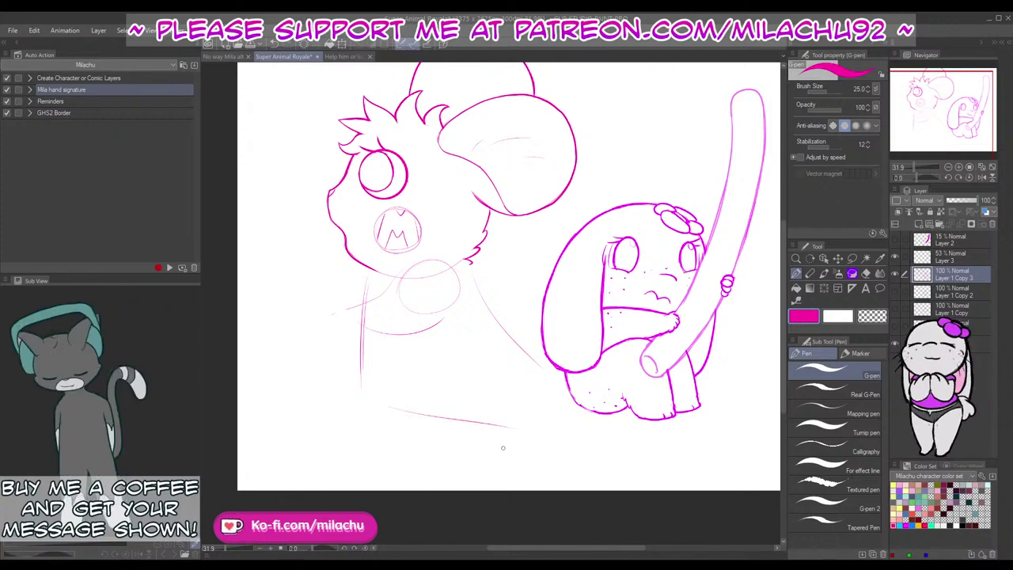
key("ctrl+z")
mouse_move(374, 403)
left_mouse_down()
mouse_move(481, 436)
mouse_move(474, 426)
left_mouse_up()
key("ctrl+z")
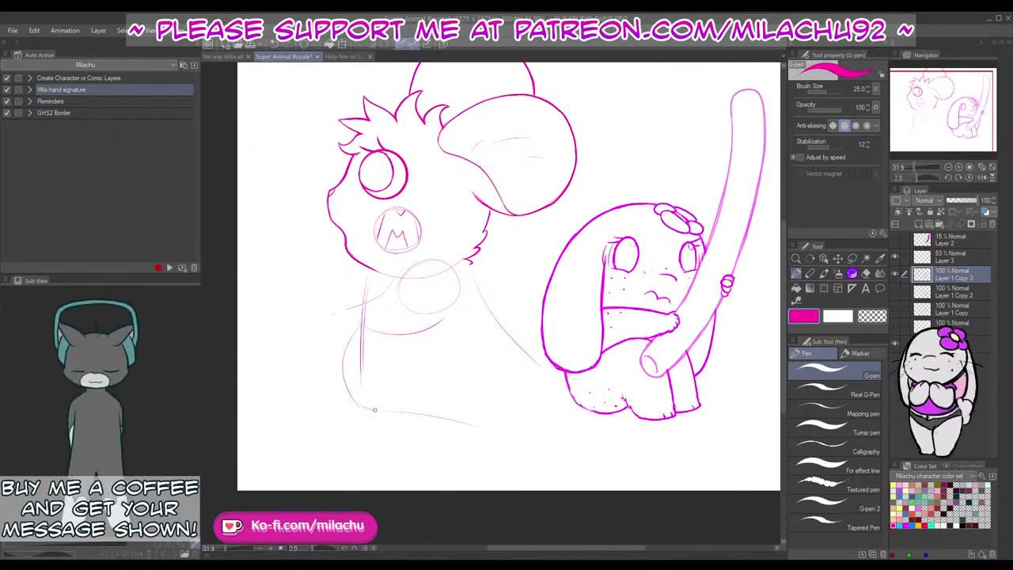
key("ctrl+z")
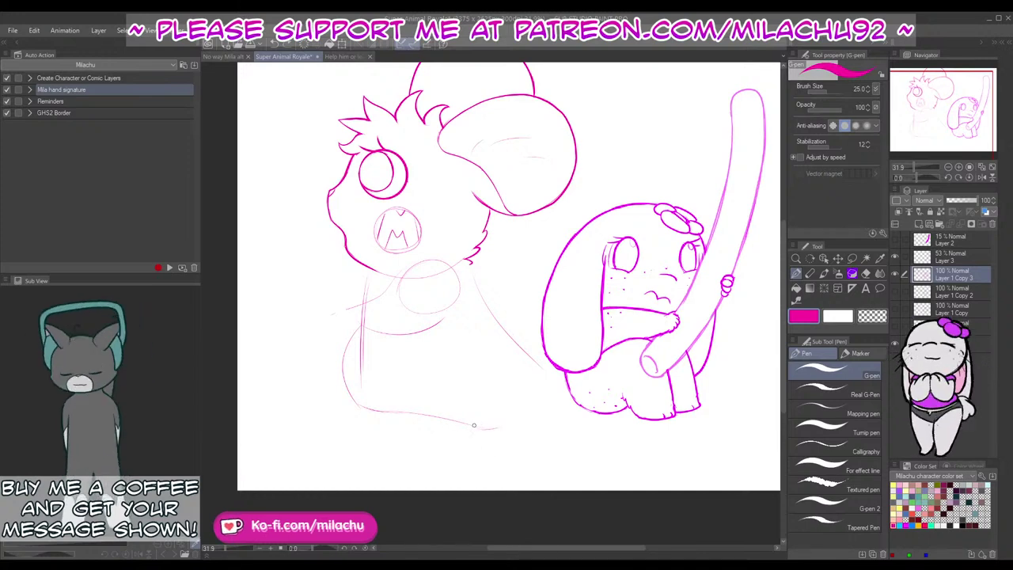
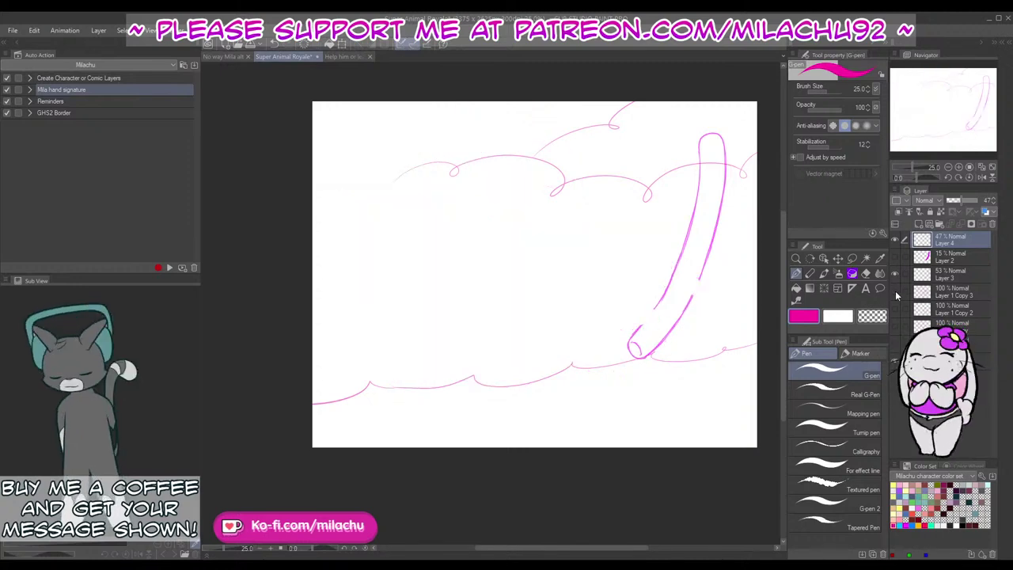
Step: Show Layer 1 Copy 3 and select it together with Layer 3
left_click(895, 291)
left_click(956, 294)
left_click(904, 274)
Step: Lasso the bunny with its stick and move both slightly right, away from the large-eared character, leaving nothing selected
left_click(852, 273)
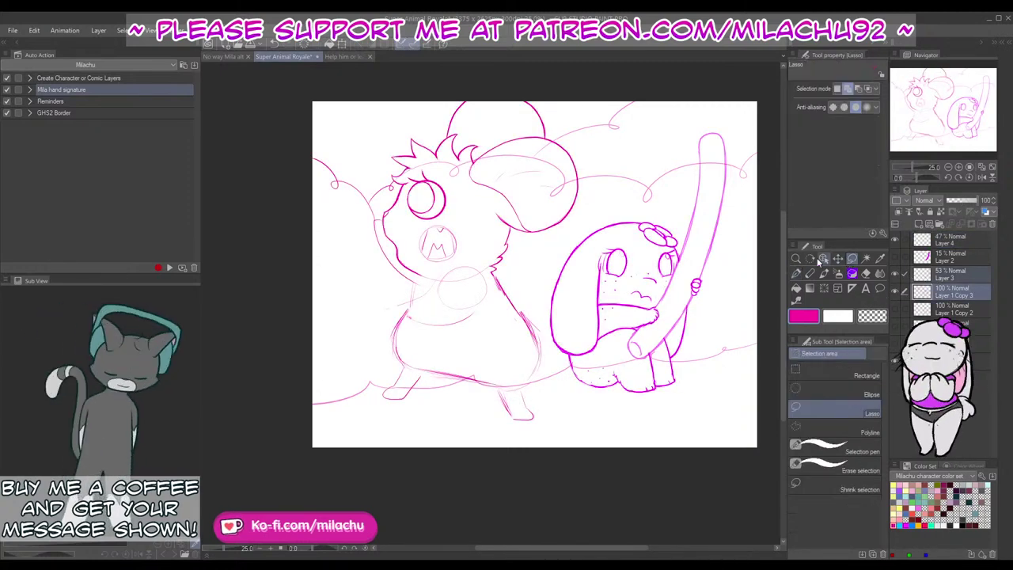
mouse_move(548, 262)
left_mouse_down()
mouse_move(550, 336)
mouse_move(565, 376)
mouse_move(628, 408)
mouse_move(704, 375)
mouse_move(735, 270)
mouse_move(747, 172)
mouse_move(701, 110)
mouse_move(621, 196)
left_mouse_up()
left_click(686, 429)
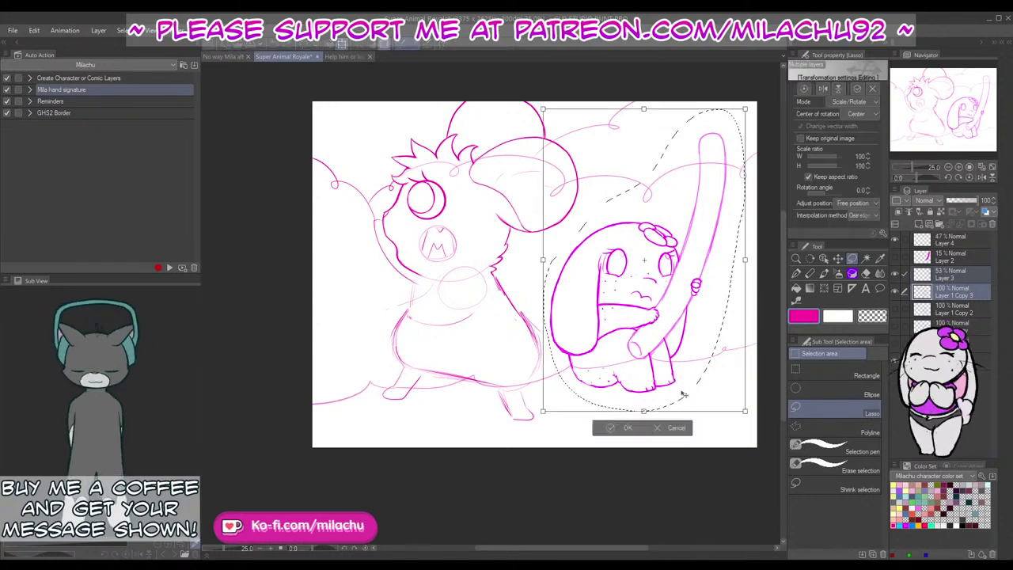
left_click_drag(679, 393, 702, 393)
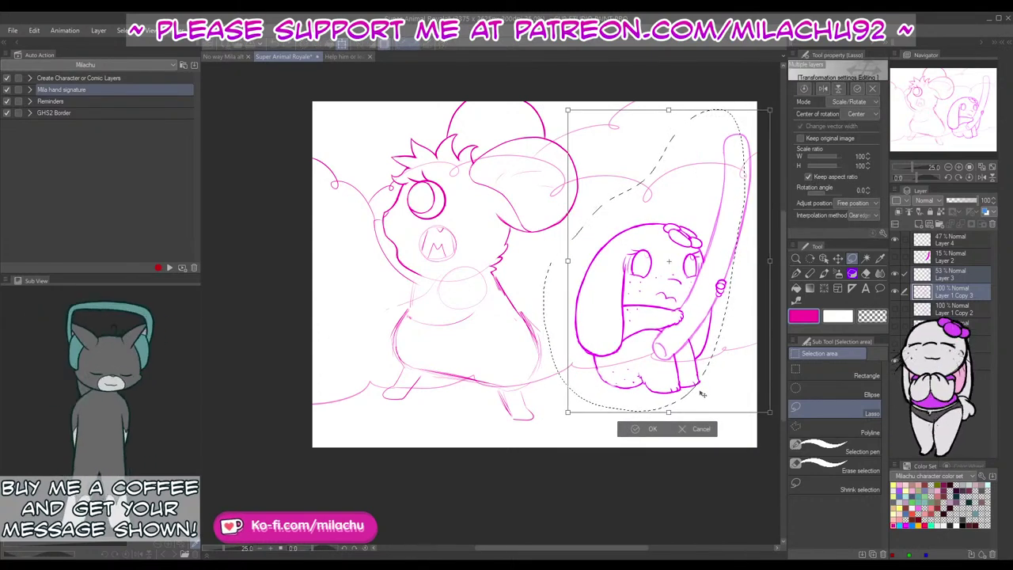
left_click(652, 429)
left_click(575, 430)
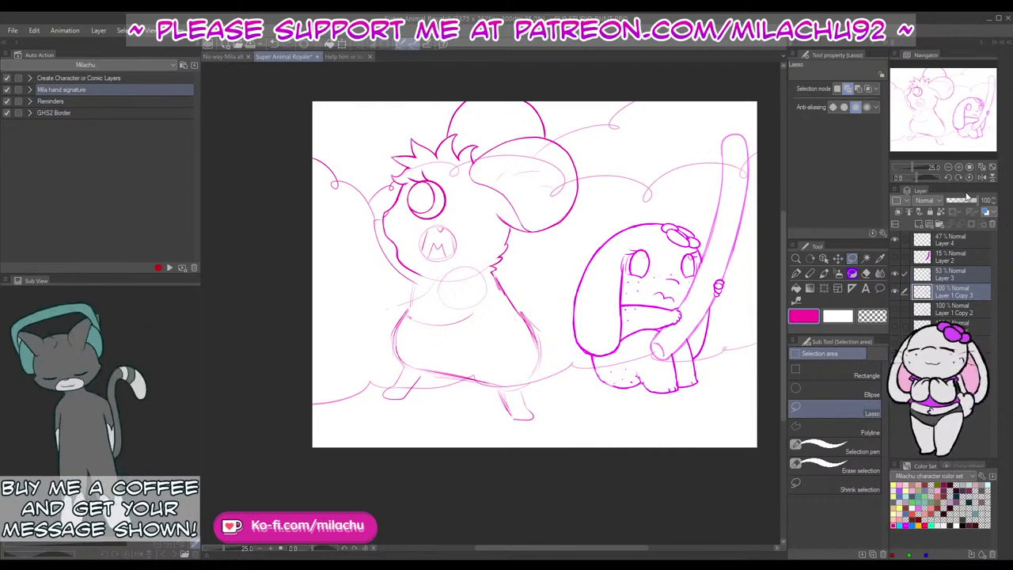
Step: Switch to the G-pen with brush size 25 and make Layer 1 Copy 3 the only active layer
left_click(993, 168)
left_click(910, 167)
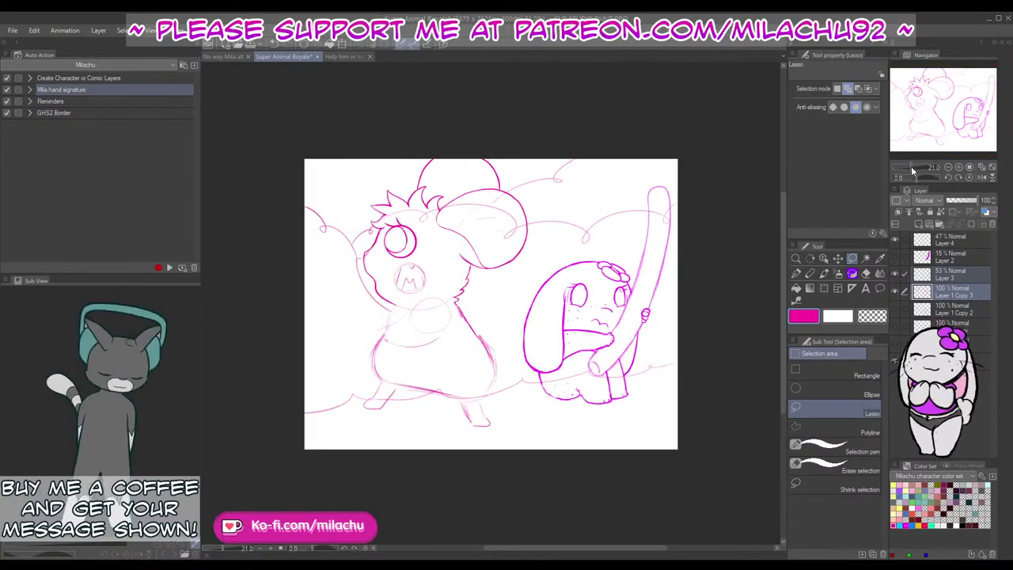
left_click(797, 273)
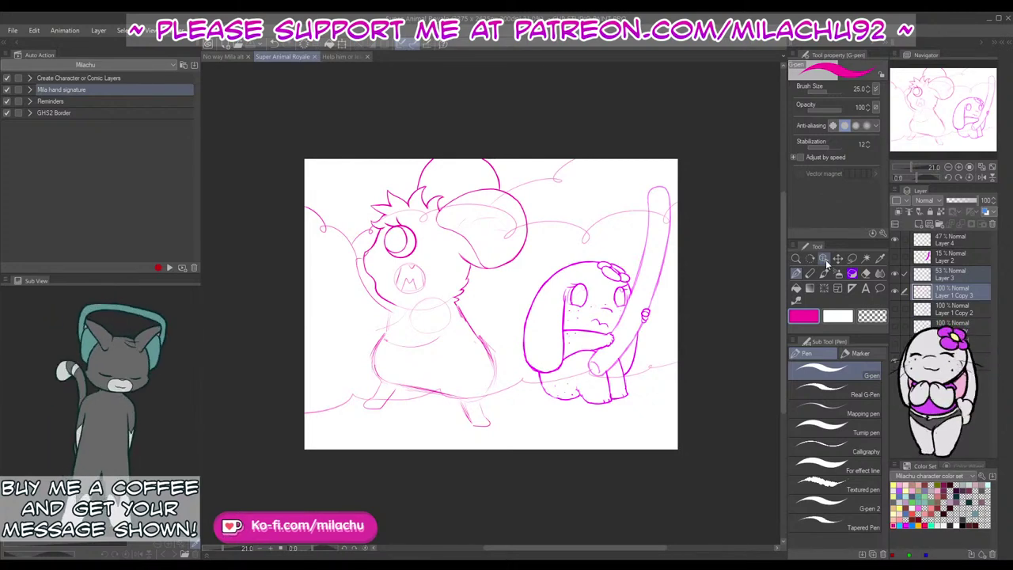
left_click(961, 294)
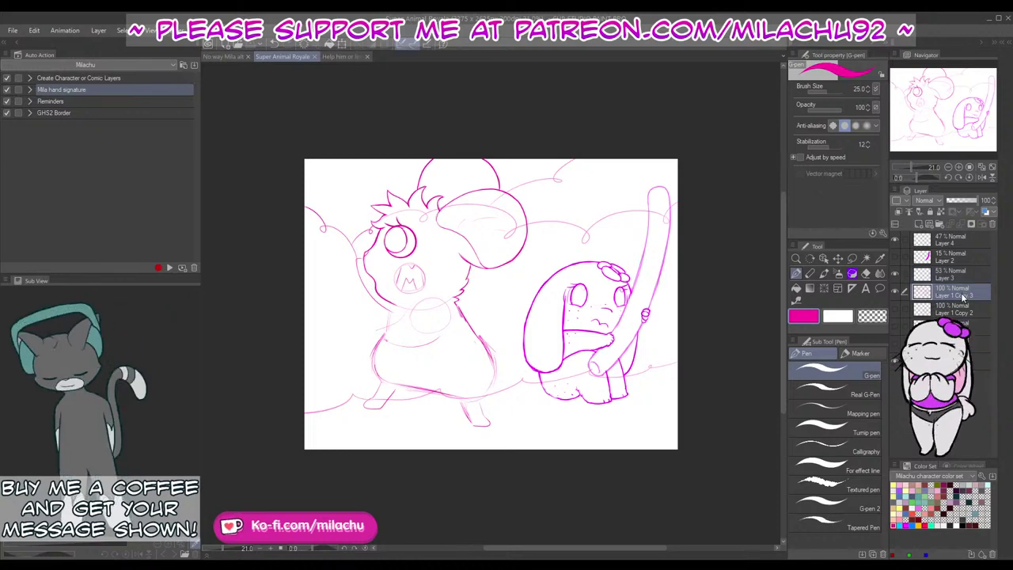
left_click(896, 292)
left_click(896, 293)
left_click(956, 275)
left_click(956, 293)
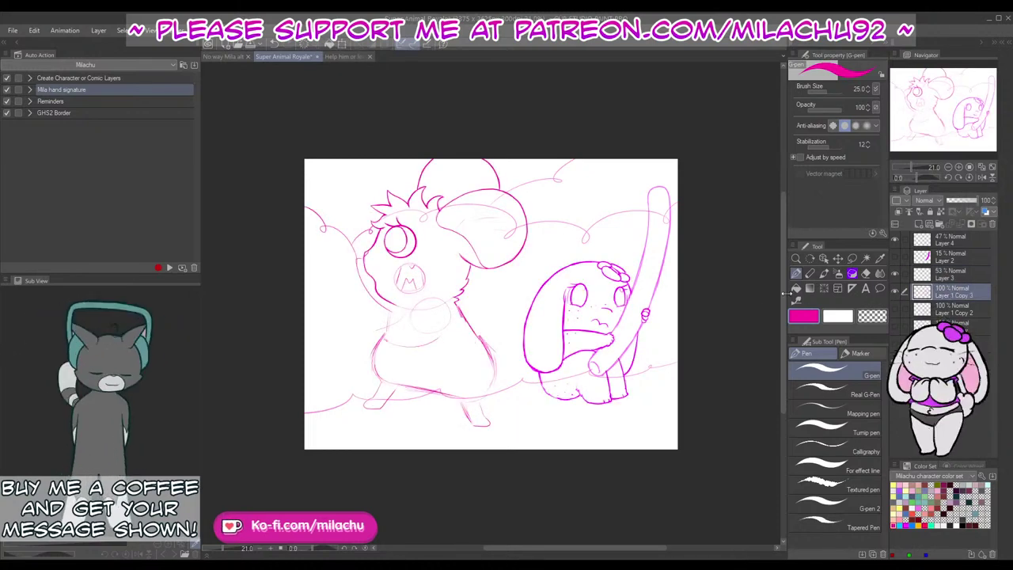
left_click_drag(829, 93, 831, 93)
left_click(825, 92)
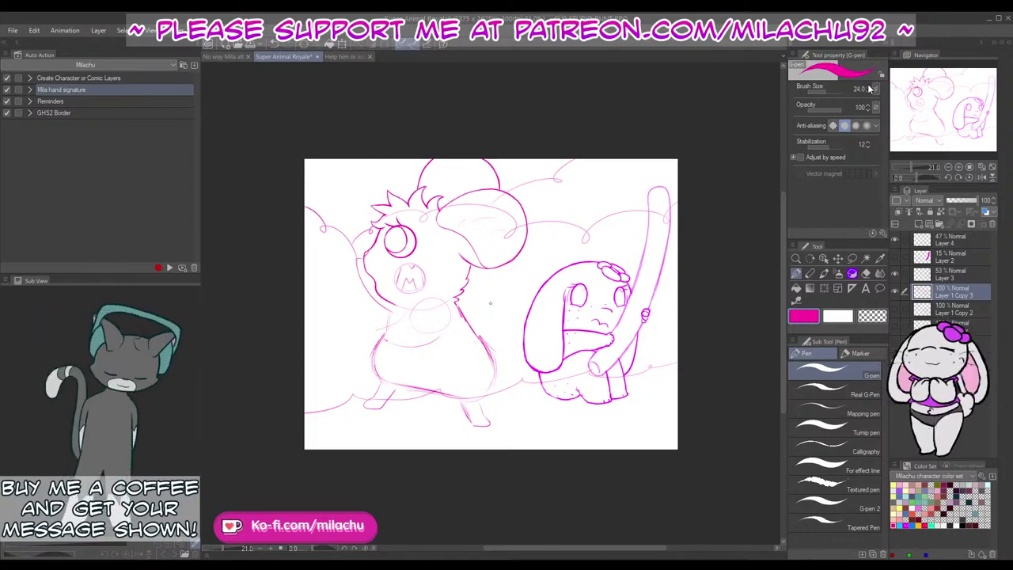
Step: Ink the shoulder and upper contour of the large-eared character's forward arm, and add a short stroke on the raised arm
left_click(959, 167)
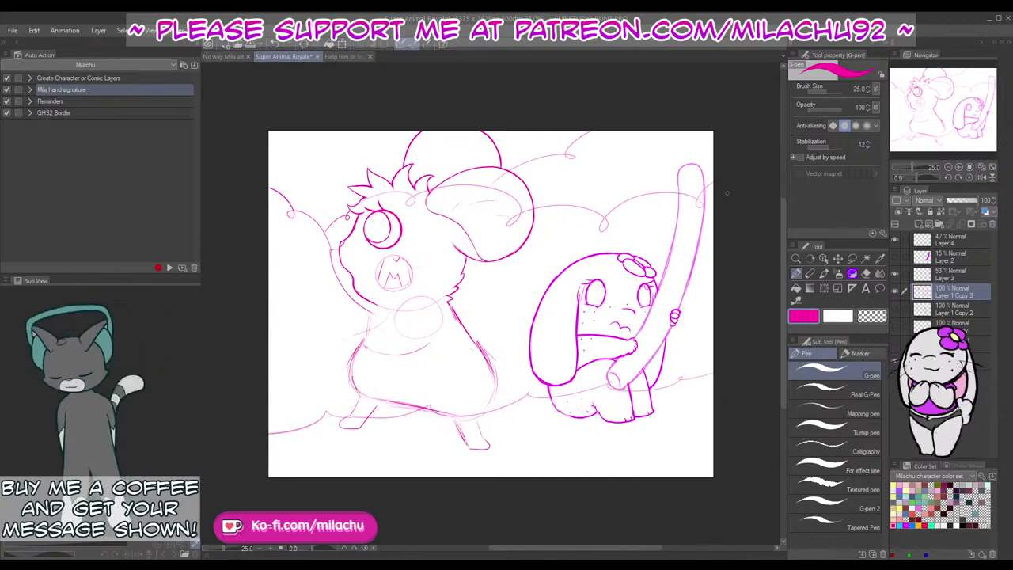
left_click_drag(728, 193, 787, 198)
left_click(959, 167)
left_click(960, 167)
left_click_drag(513, 396, 555, 401)
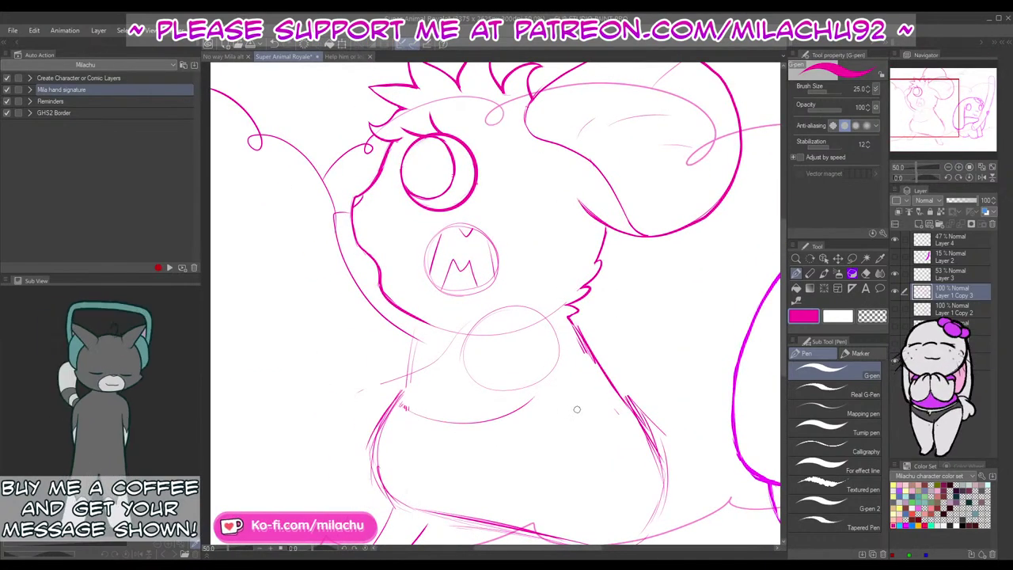
mouse_move(510, 308)
left_mouse_down()
mouse_move(463, 344)
mouse_move(534, 310)
mouse_move(510, 309)
mouse_move(429, 367)
mouse_move(394, 377)
left_mouse_up()
key("ctrl+z")
key("ctrl+z")
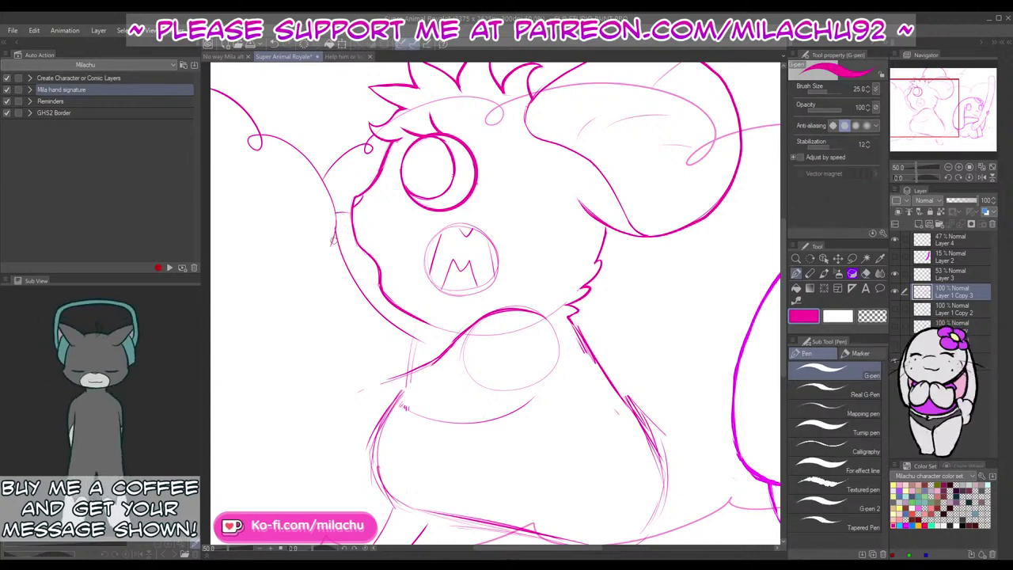
left_click_drag(331, 247, 334, 217)
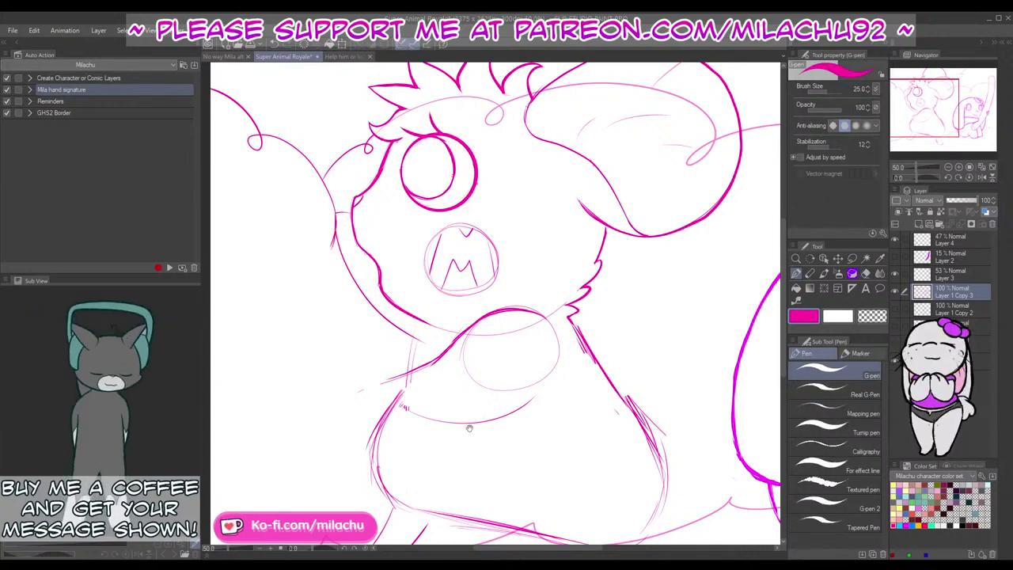
Step: Draw small open hook-shaped marks scattered in the background in front of the large-eared character
mouse_move(470, 428)
left_mouse_down()
mouse_move(497, 367)
mouse_move(509, 392)
left_mouse_up()
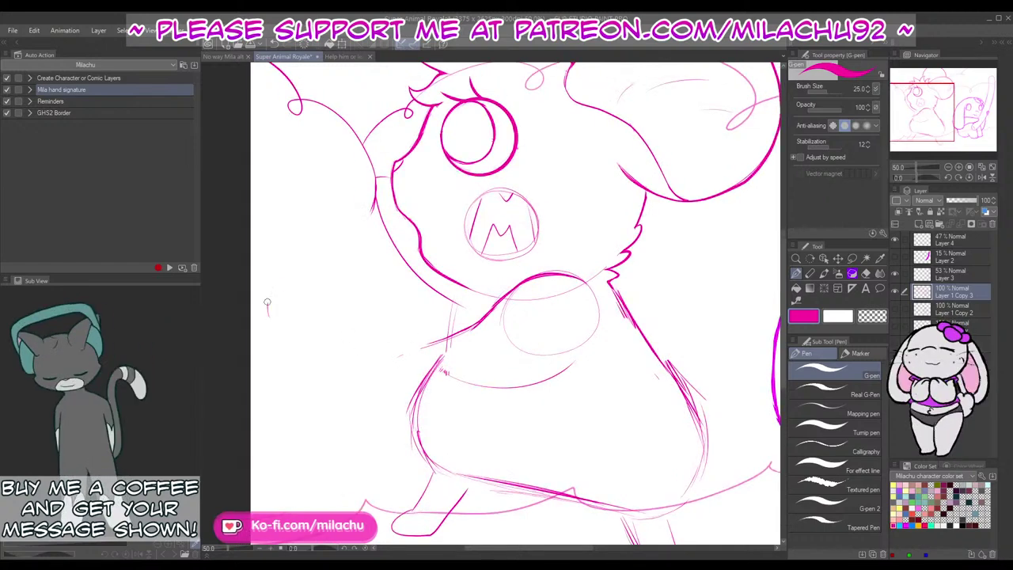
mouse_move(267, 302)
left_mouse_down()
mouse_move(289, 305)
mouse_move(287, 329)
left_mouse_up()
key("ctrl+z")
key("ctrl+z")
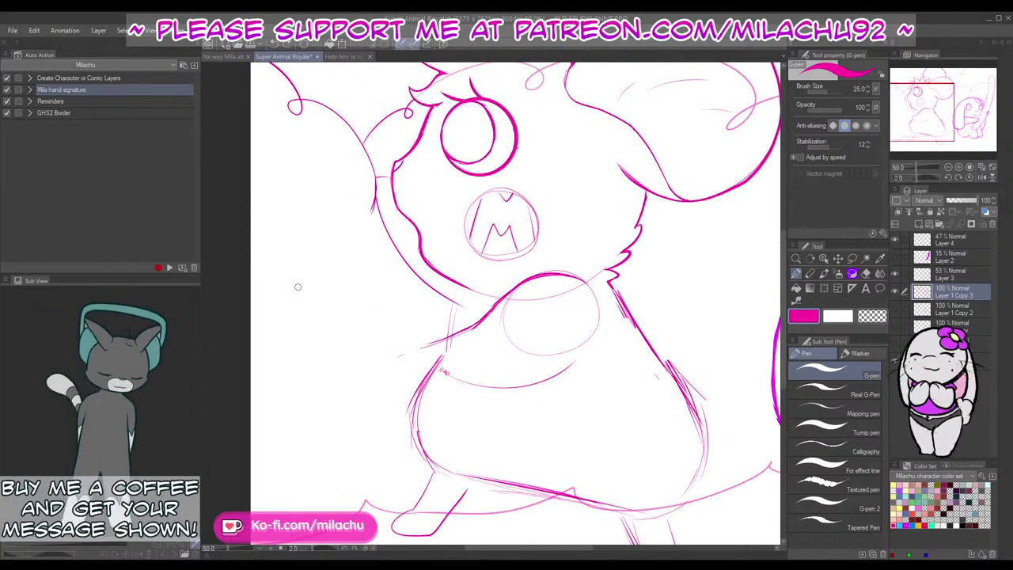
mouse_move(321, 291)
left_mouse_down()
mouse_move(349, 284)
mouse_move(339, 313)
left_mouse_up()
mouse_move(264, 196)
left_mouse_down()
mouse_move(288, 182)
mouse_move(292, 198)
left_mouse_up()
mouse_move(303, 376)
left_mouse_down()
mouse_move(332, 378)
mouse_move(322, 392)
mouse_move(318, 356)
mouse_move(323, 381)
left_mouse_up()
key("ctrl+z")
mouse_move(285, 468)
left_mouse_down()
mouse_move(307, 480)
mouse_move(297, 489)
left_mouse_up()
Step: Draw more small hook-shaped marks in the background between the two characters and above the bunny's head
mouse_move(601, 406)
left_mouse_down()
mouse_move(383, 429)
mouse_move(378, 465)
left_mouse_up()
mouse_move(596, 205)
left_mouse_down()
mouse_move(608, 199)
mouse_move(618, 226)
left_mouse_up()
mouse_move(544, 281)
left_mouse_down()
mouse_move(569, 288)
mouse_move(553, 302)
left_mouse_up()
left_click_drag(465, 277, 469, 302)
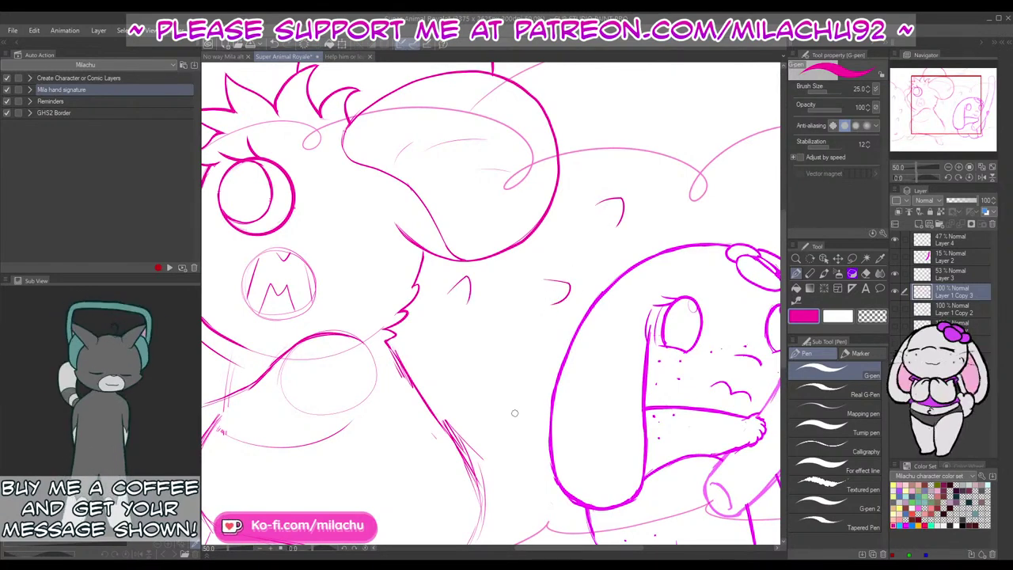
left_click_drag(503, 415, 513, 436)
left_click_drag(601, 431, 417, 465)
mouse_move(590, 240)
left_mouse_down()
mouse_move(604, 205)
mouse_move(616, 219)
mouse_move(589, 225)
mouse_move(604, 203)
mouse_move(640, 220)
mouse_move(634, 249)
left_mouse_up()
key("ctrl+z")
key("ctrl+z")
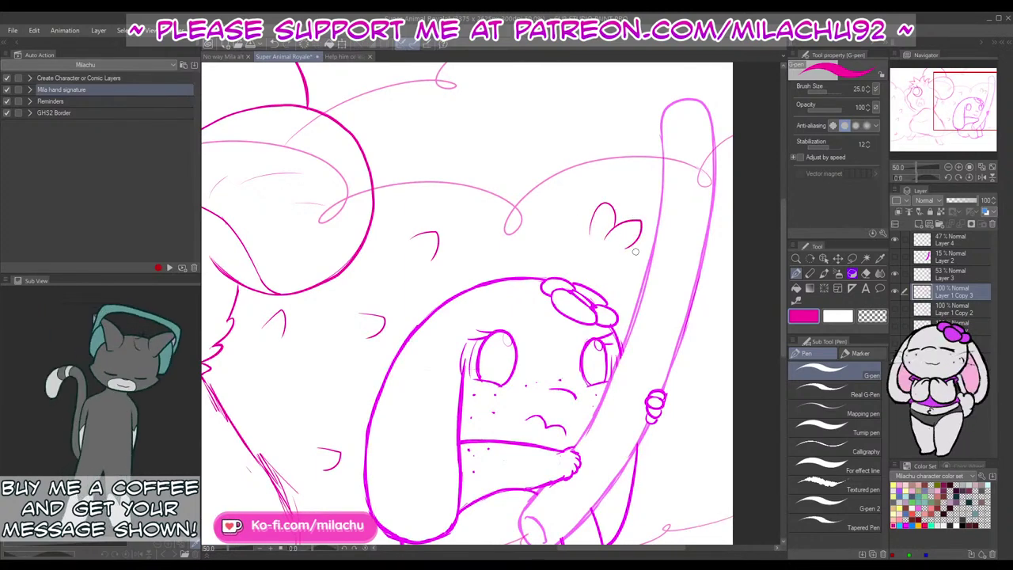
Step: Draw three small curved marks in the background between the bunny's stick and the canvas edge
mouse_move(702, 369)
left_mouse_down()
mouse_move(630, 285)
mouse_move(646, 320)
left_mouse_up()
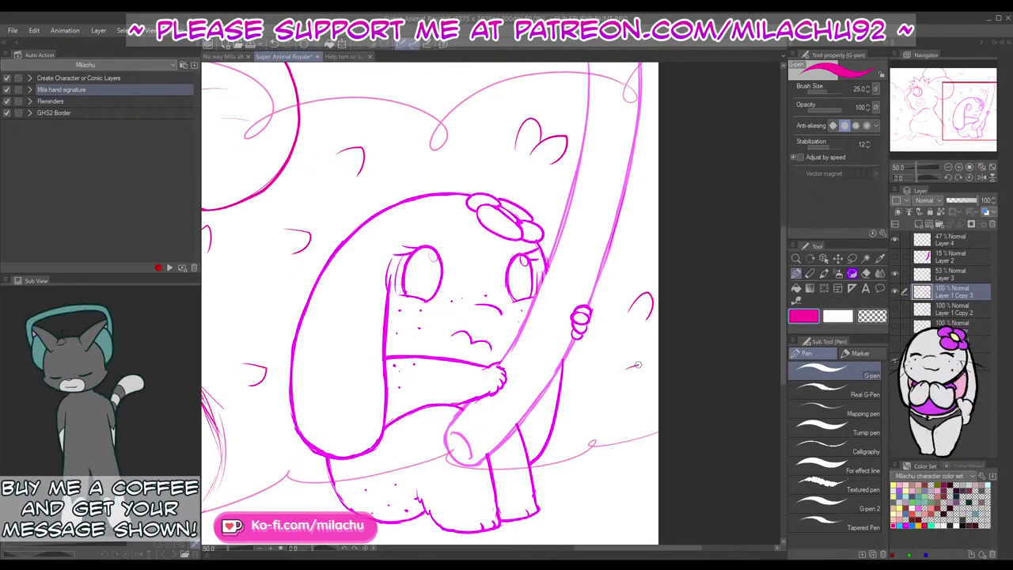
left_click_drag(637, 365, 639, 378)
left_click_drag(624, 239, 633, 252)
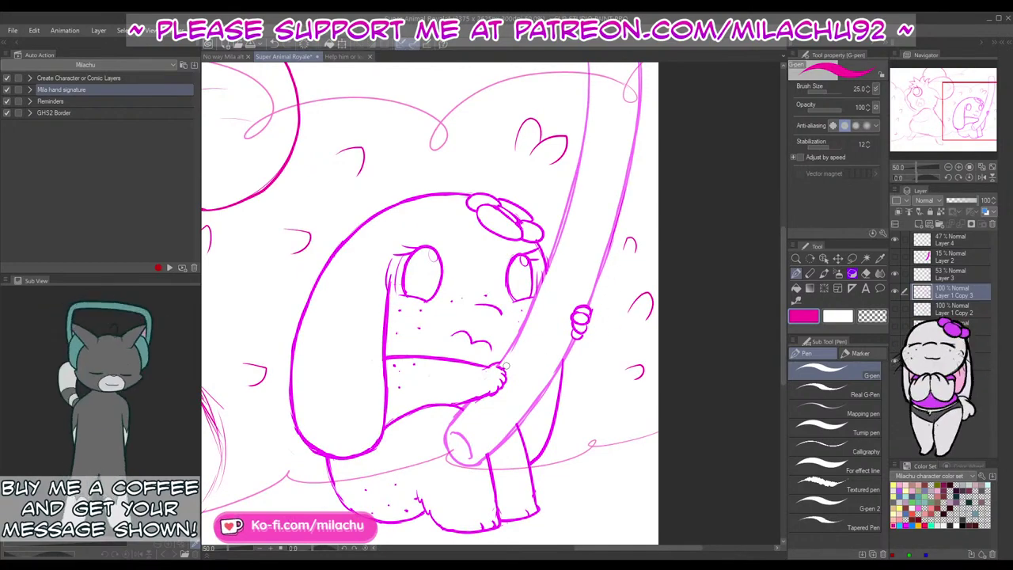
Step: Sketch a curved banana with a stem at the end of the large-eared character's forward arm
mouse_move(295, 404)
left_mouse_down()
mouse_move(506, 386)
mouse_move(559, 413)
left_mouse_up()
left_click_drag(433, 462, 491, 356)
left_click_drag(341, 311, 520, 423)
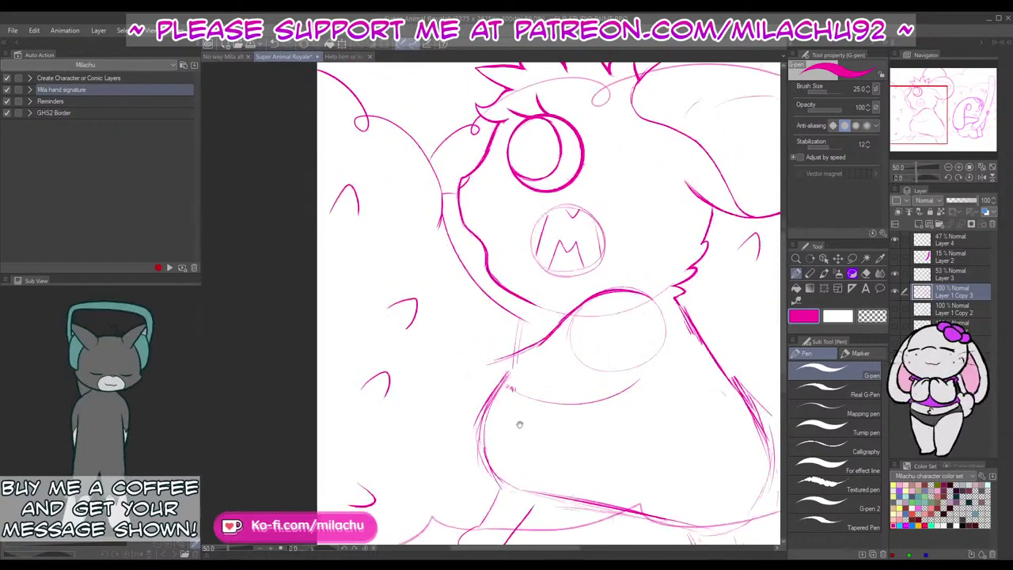
mouse_move(497, 356)
left_mouse_down()
mouse_move(515, 443)
mouse_move(463, 416)
mouse_move(372, 441)
mouse_move(395, 347)
left_mouse_up()
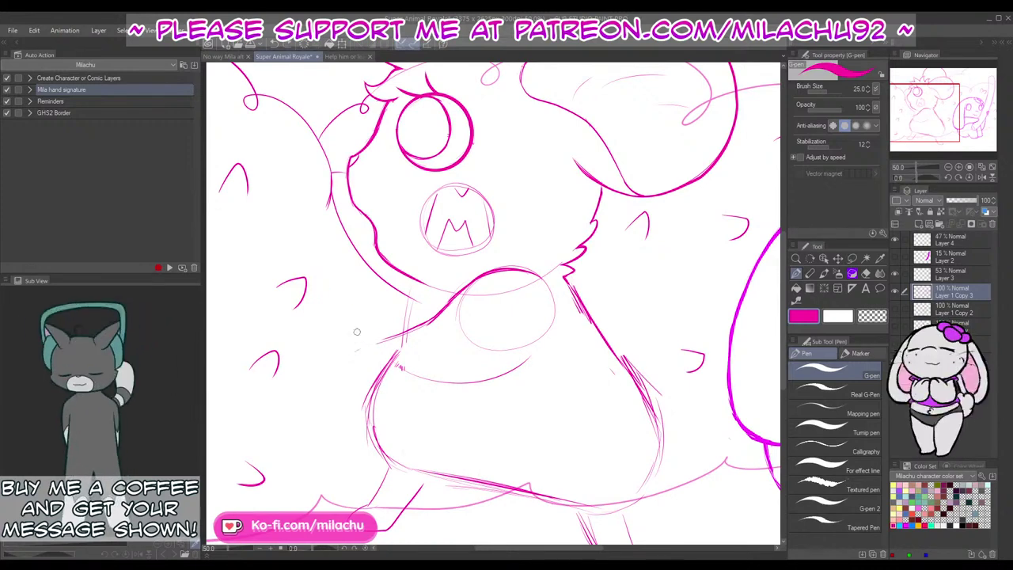
mouse_move(338, 297)
left_mouse_down()
mouse_move(395, 378)
mouse_move(403, 371)
left_mouse_up()
key("ctrl+z")
key("ctrl+z")
mouse_move(328, 297)
left_mouse_down()
mouse_move(417, 378)
mouse_move(365, 292)
mouse_move(427, 402)
mouse_move(429, 362)
mouse_move(425, 394)
left_mouse_up()
key("ctrl+z")
key("ctrl+z")
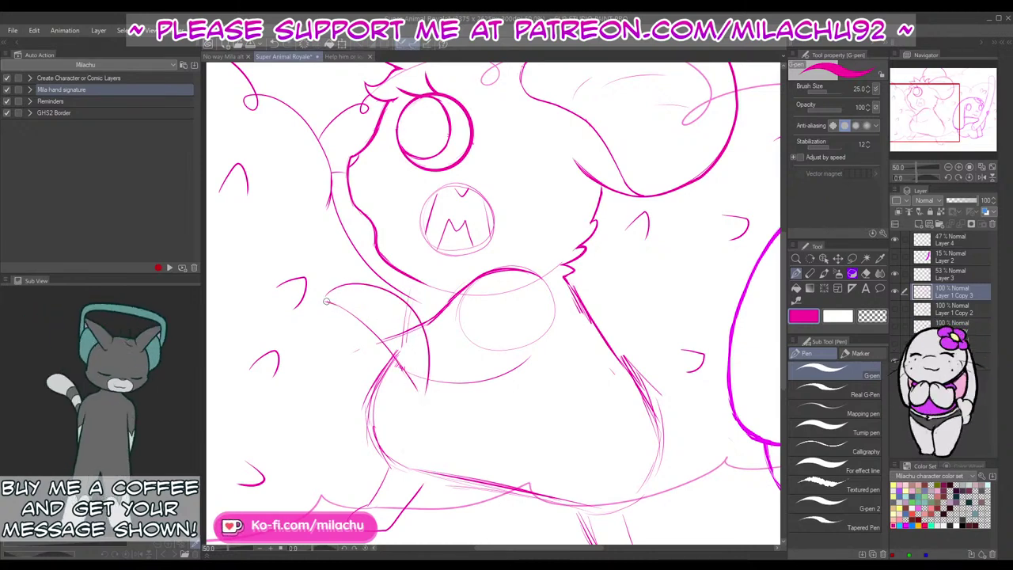
left_click_drag(326, 294, 295, 309)
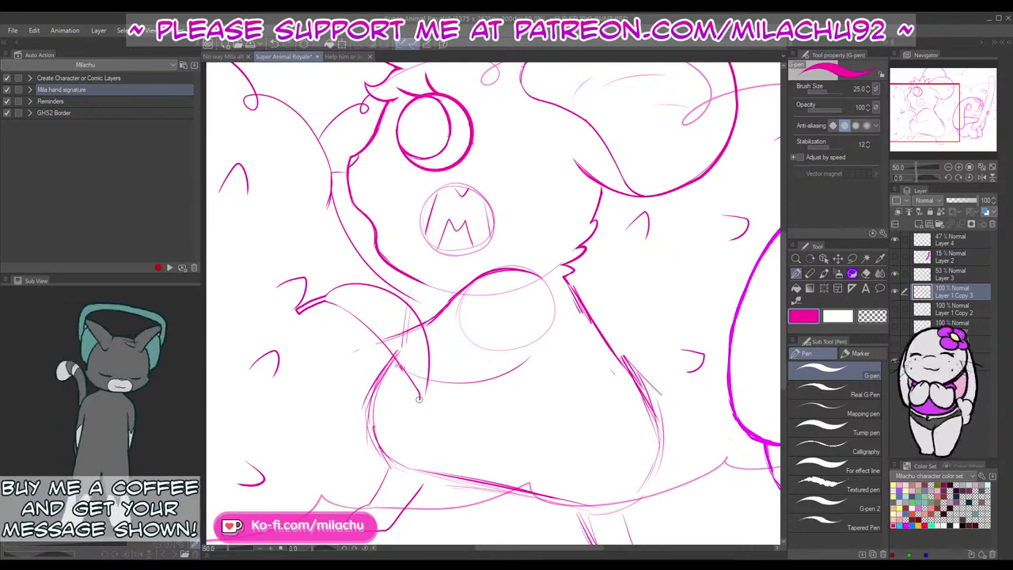
Step: Draw the banana's tip and the fingers gripping it, and ink the lower contour of the forward arm
left_click_drag(417, 398, 433, 342)
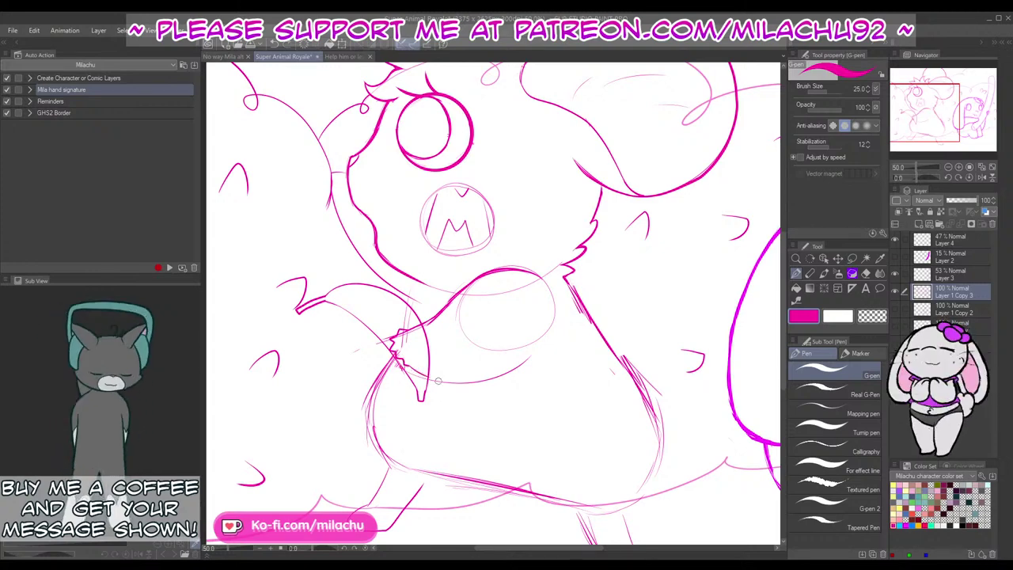
left_click_drag(425, 373, 465, 382)
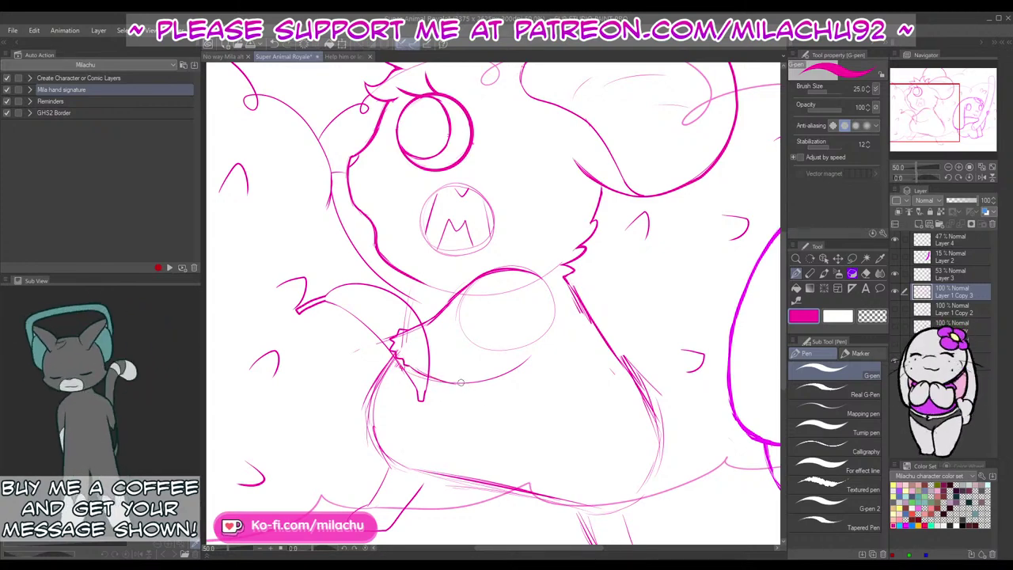
key("ctrl+z")
mouse_move(409, 367)
left_mouse_down()
mouse_move(465, 382)
mouse_move(493, 376)
left_mouse_up()
key("ctrl+z")
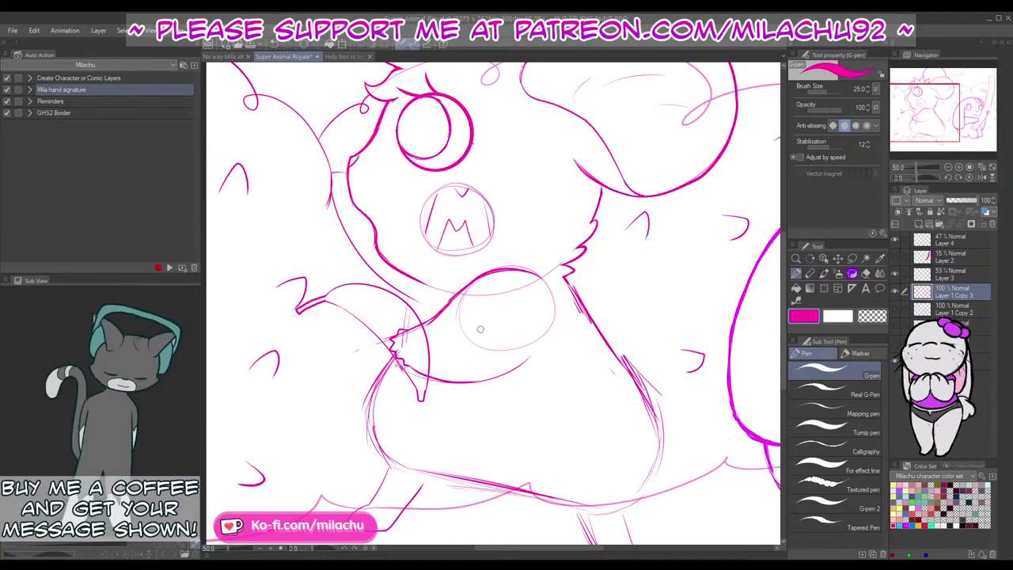
Step: Erase the shoulder circle and the head guideline crossing the inked shoulder
key("e")
mouse_move(541, 286)
left_mouse_down()
mouse_move(549, 325)
mouse_move(531, 341)
mouse_move(555, 307)
mouse_move(554, 265)
left_mouse_up()
left_click_drag(528, 343, 468, 322)
key("p")
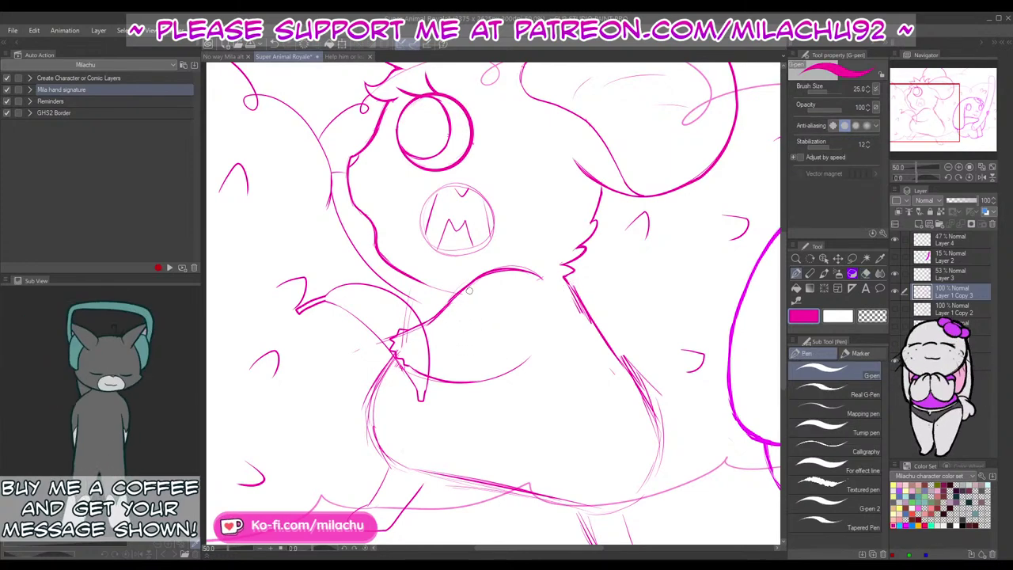
key("e")
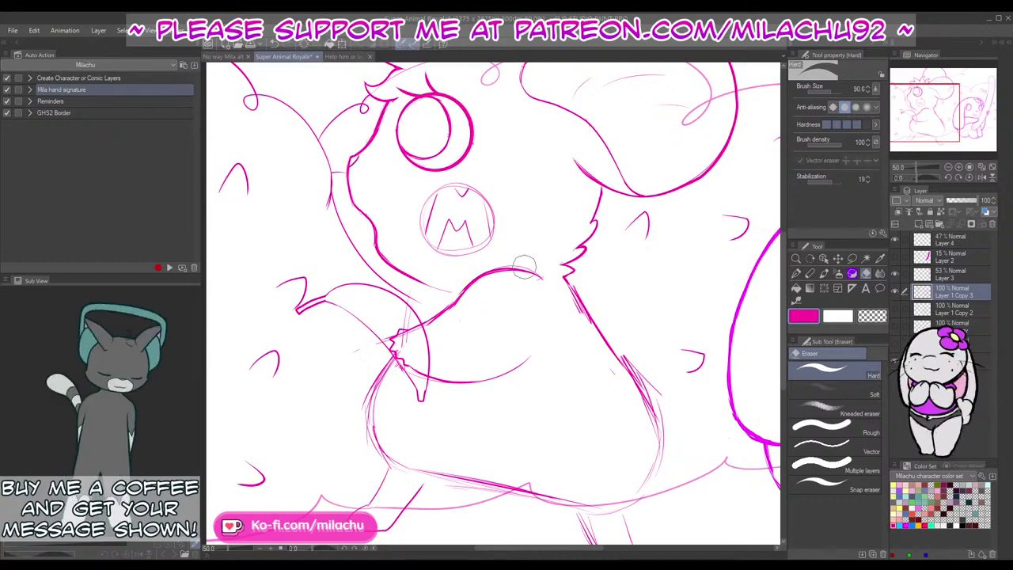
Step: Draw a short line joining the chin to the banana, and erase the banana's contour where it crosses the gripping hand
key("p")
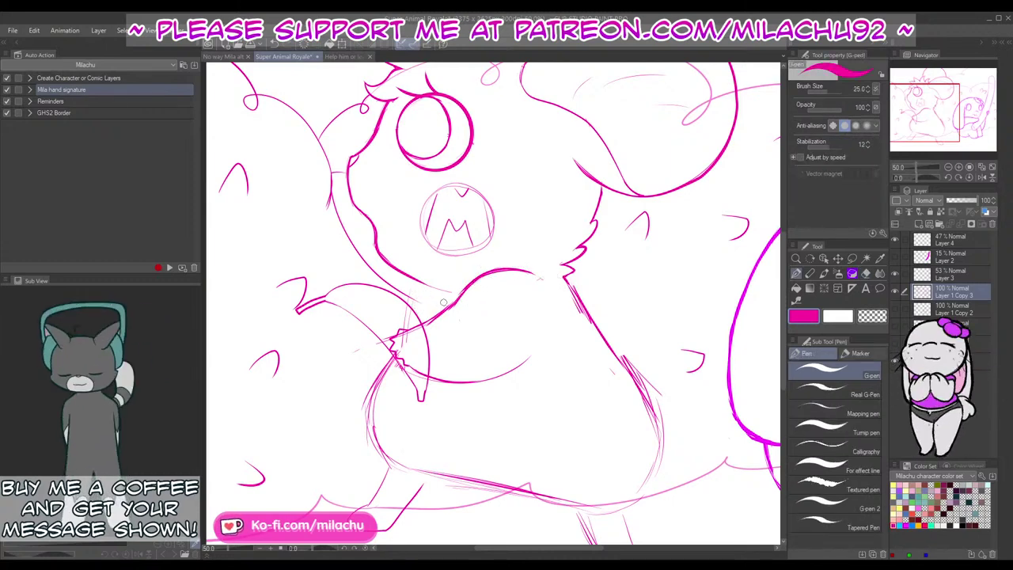
left_click_drag(465, 330, 480, 357)
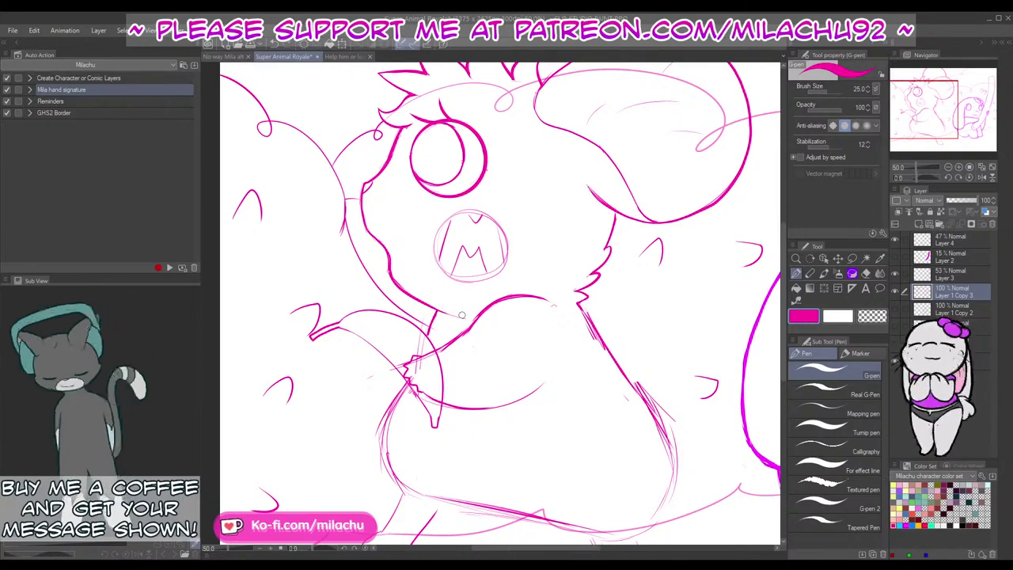
key("e")
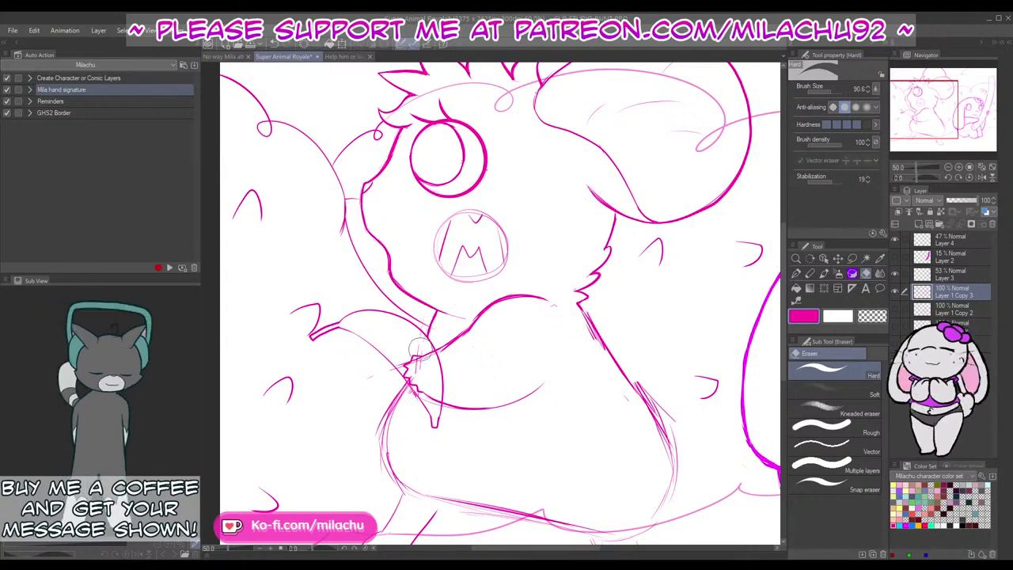
mouse_move(428, 366)
left_mouse_down()
mouse_move(437, 357)
mouse_move(443, 397)
left_mouse_up()
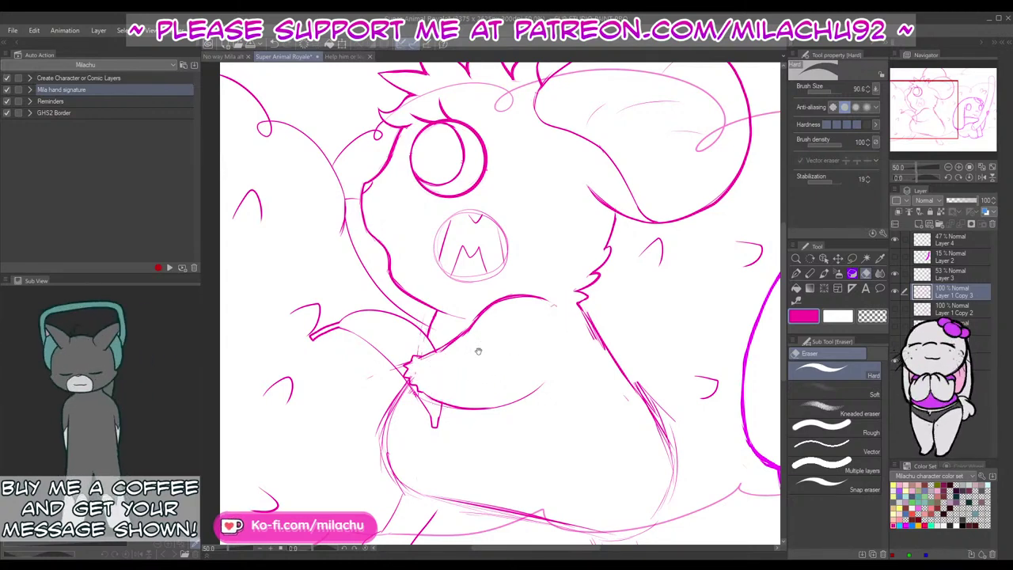
left_click_drag(477, 351, 500, 355)
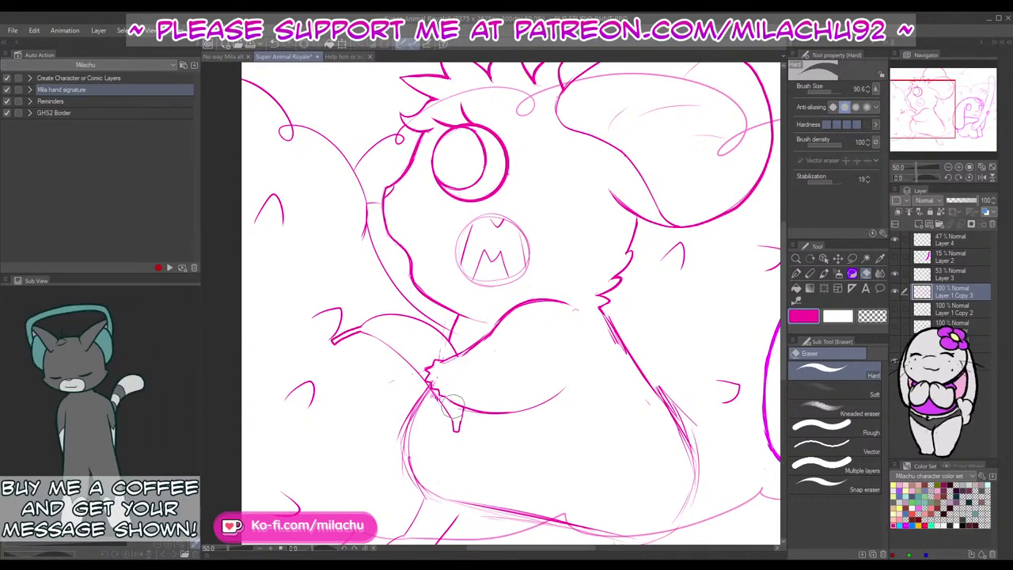
Step: Clean up the lines around the fingers and banana tip, and ink the banana's lower edge
key("p")
key("e")
left_click_drag(429, 385, 448, 393)
key("p")
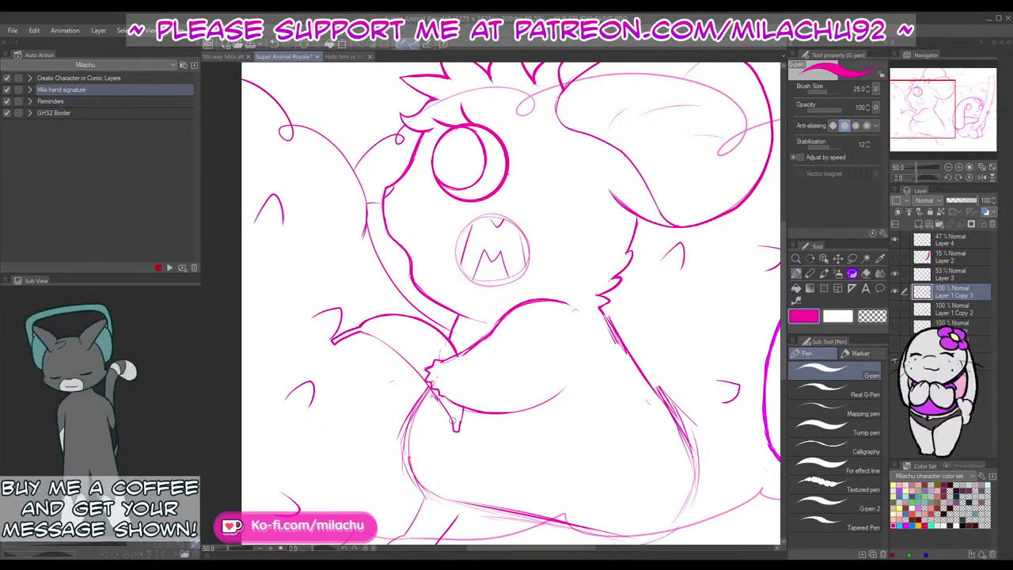
left_click_drag(455, 426, 434, 393)
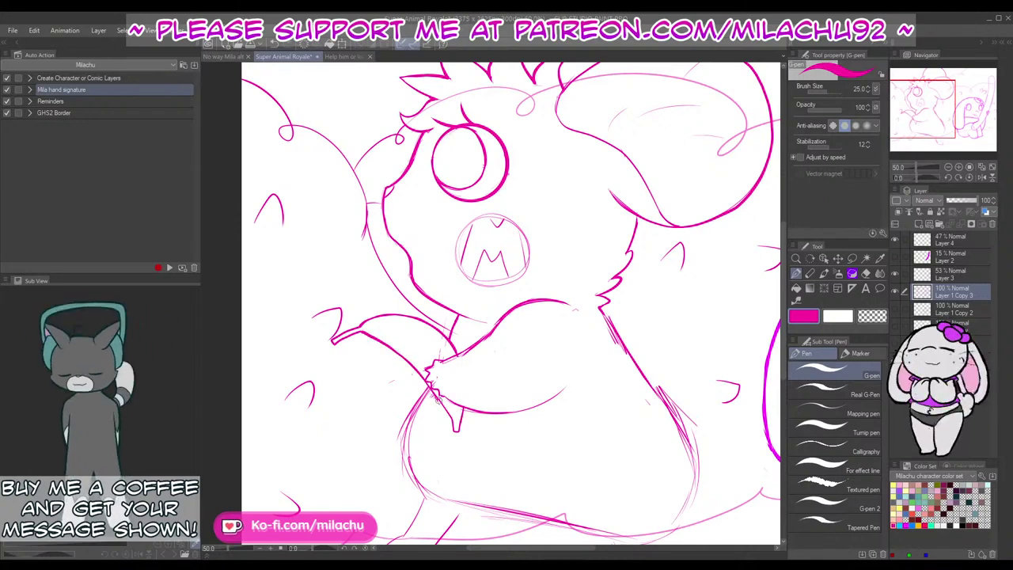
key("e")
key("p")
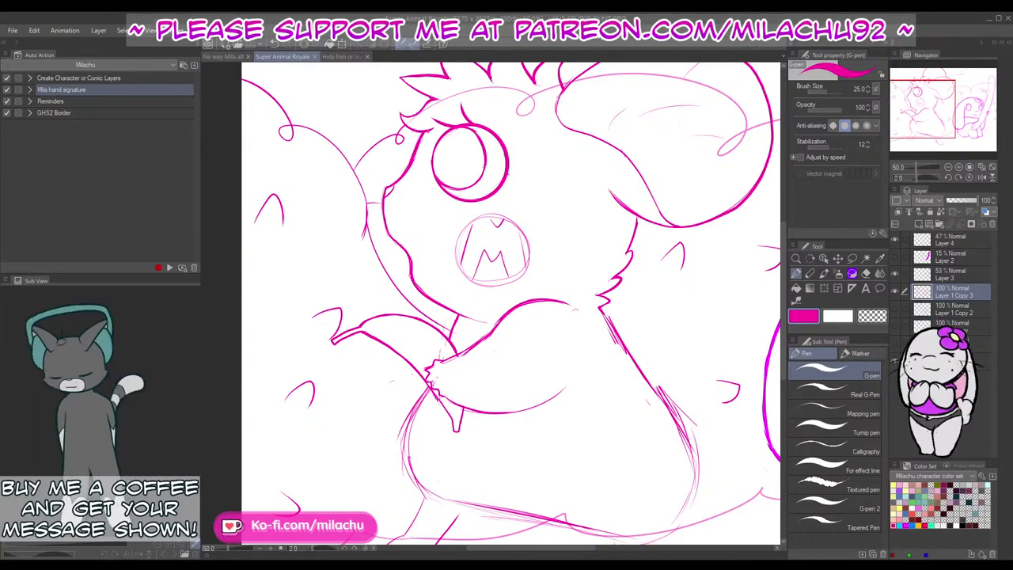
Step: Ink the curved outer contour running in front of the large-eared character's face down to the banana, and tidy its upper end
key("e")
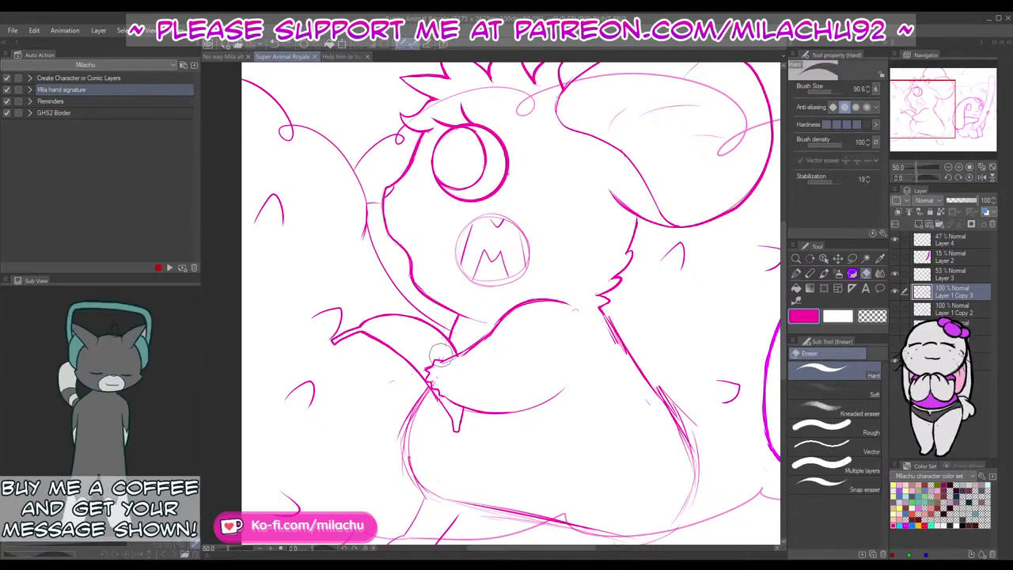
key("p")
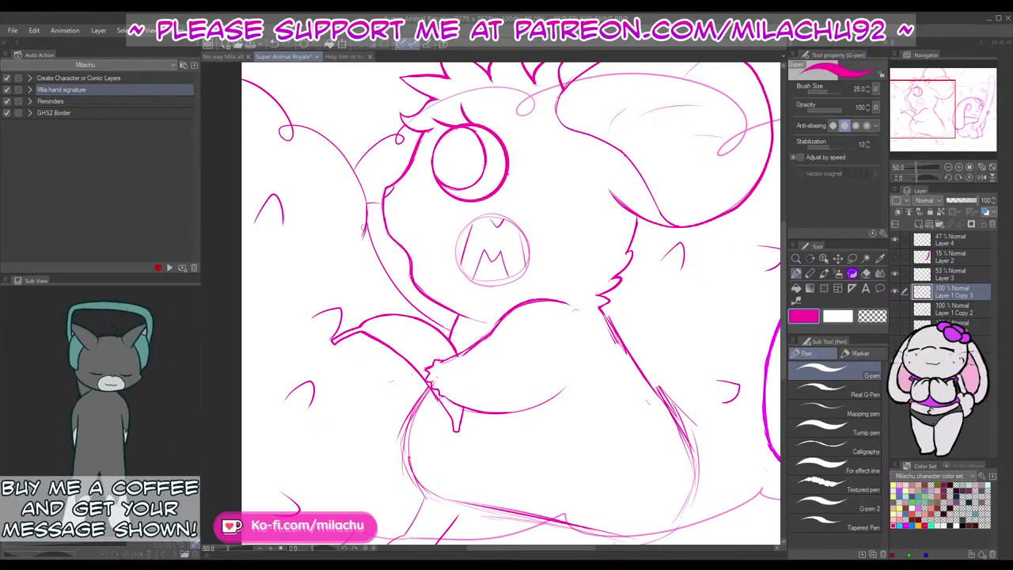
left_click_drag(367, 228, 424, 316)
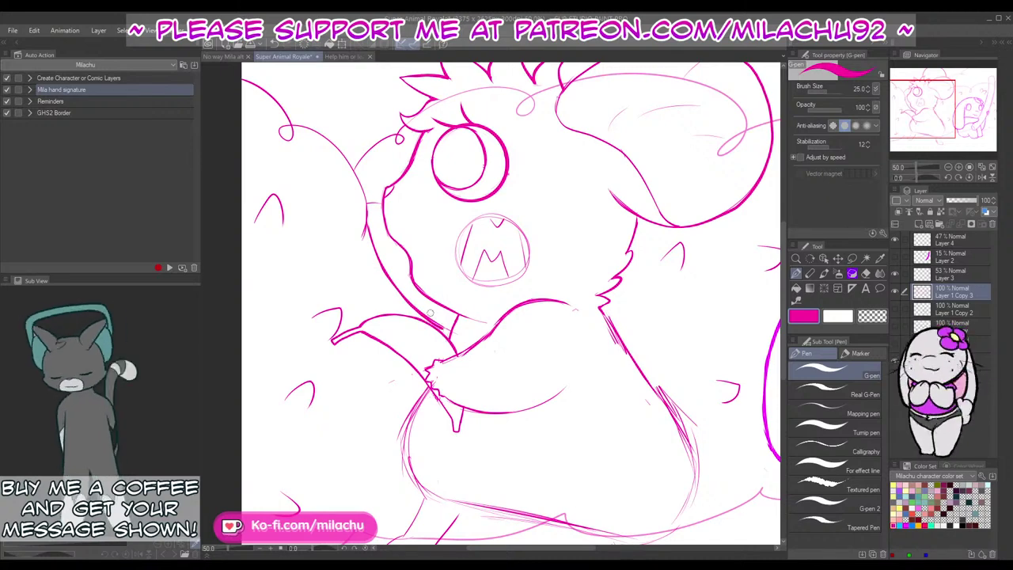
key("ctrl+z")
mouse_move(367, 224)
left_mouse_down()
mouse_move(394, 284)
mouse_move(447, 329)
left_mouse_up()
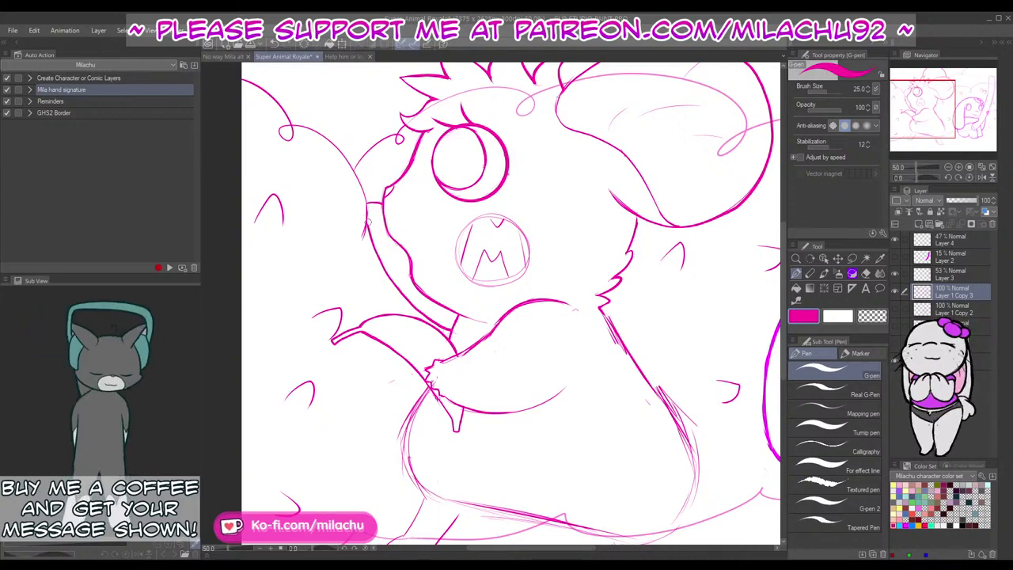
key("e")
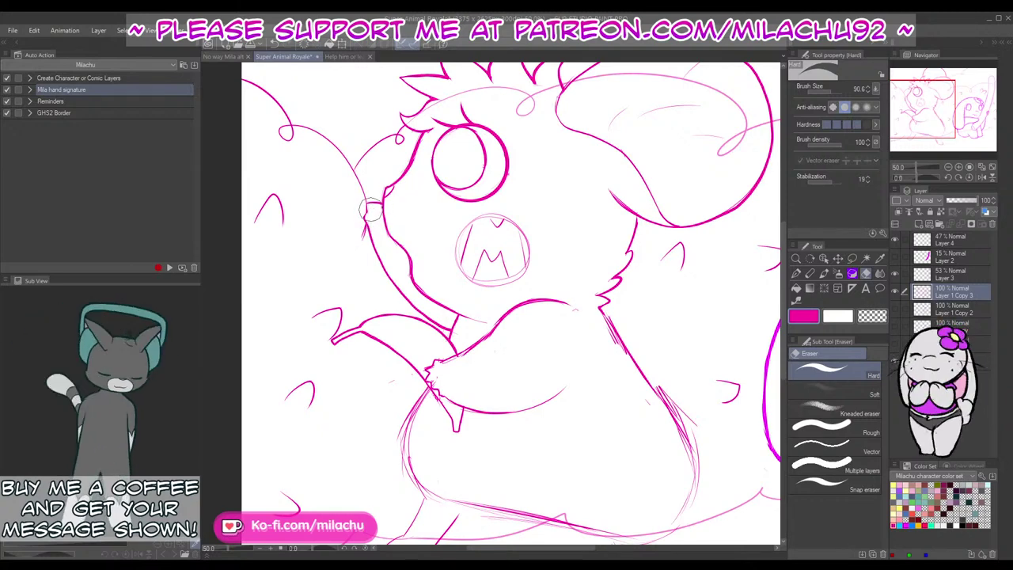
key("p")
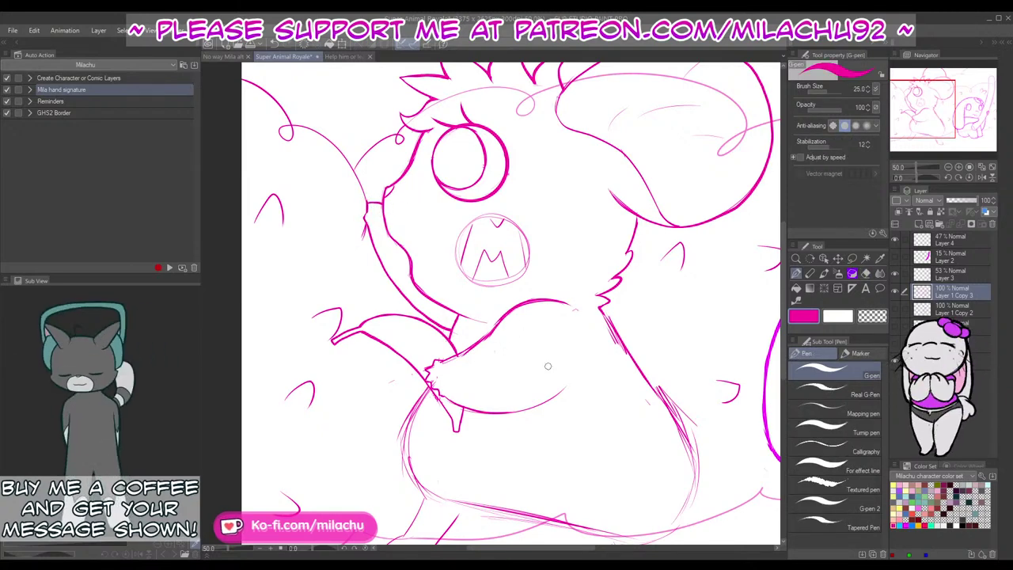
Step: Ink the lower contour of the large-eared character's forward arm from the hand back to the elbow
left_click_drag(556, 426, 559, 368)
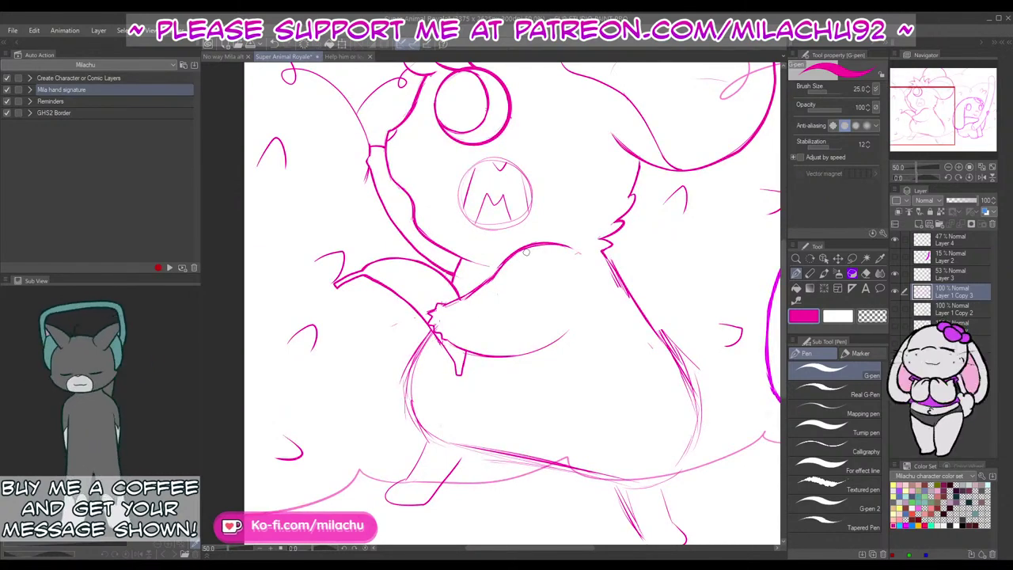
mouse_move(464, 350)
left_mouse_down()
mouse_move(521, 356)
mouse_move(572, 327)
mouse_move(463, 348)
mouse_move(534, 350)
left_mouse_up()
key("ctrl+z")
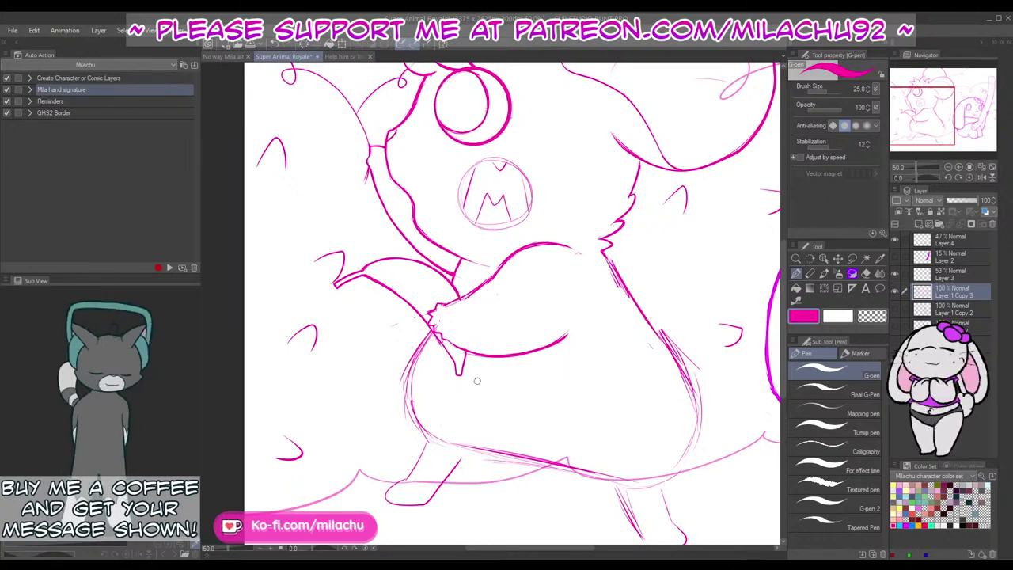
key("e")
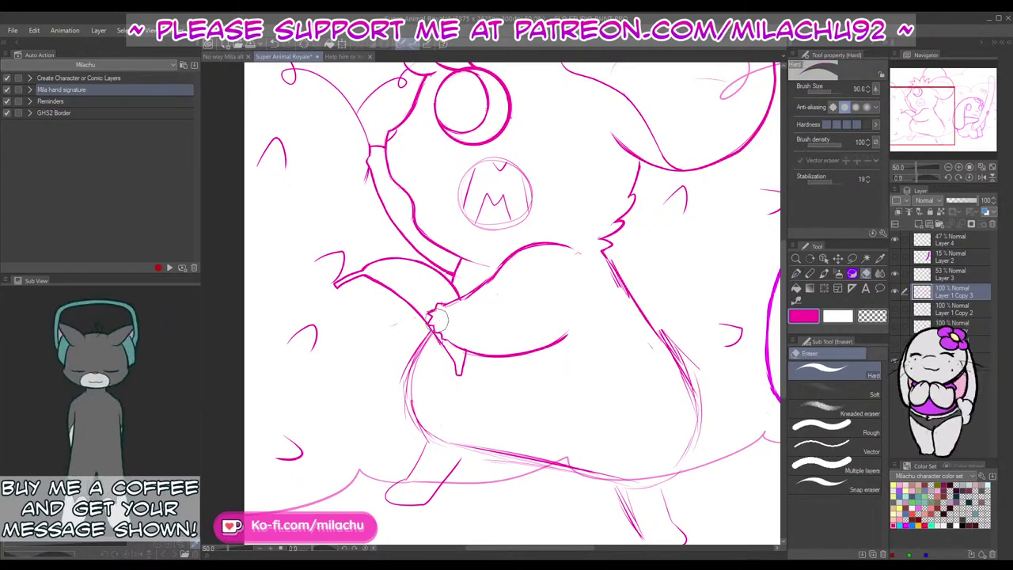
Step: Ink the front of the belly and the underside of the body, clearing the rough sketch lines around them
key("p")
mouse_move(431, 330)
left_mouse_down()
mouse_move(406, 391)
mouse_move(428, 335)
mouse_move(410, 393)
mouse_move(426, 431)
mouse_move(474, 454)
mouse_move(639, 485)
mouse_move(557, 464)
left_mouse_up()
key("ctrl+z")
key("ctrl+z")
key("e")
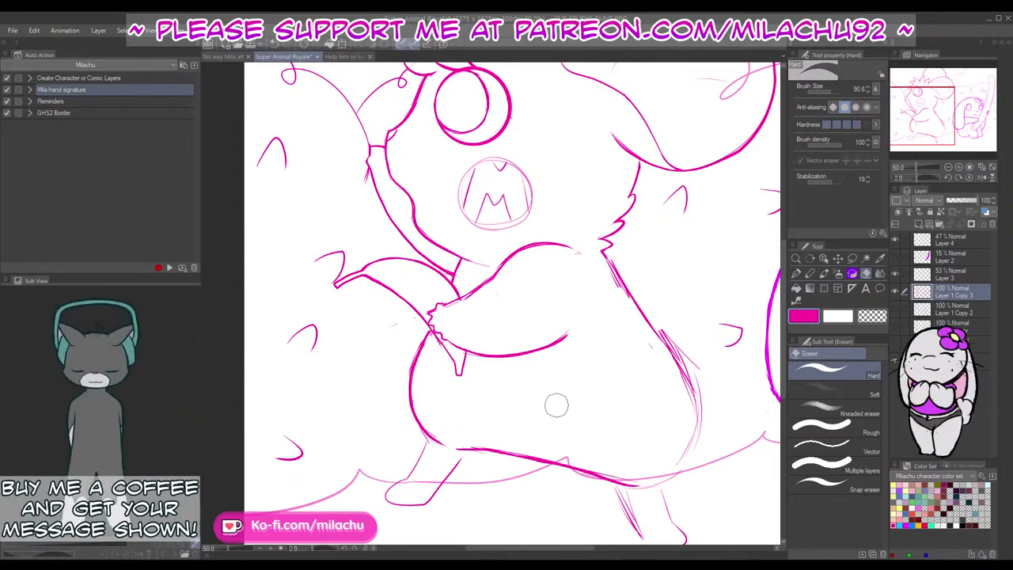
Step: Ink the large-eared character's back and rounded rump from the neck fur down to the underside
mouse_move(628, 478)
left_mouse_down()
mouse_move(561, 442)
mouse_move(619, 418)
left_mouse_up()
key("p")
key("ctrl+z")
mouse_move(585, 452)
left_mouse_down()
mouse_move(625, 406)
mouse_move(629, 363)
mouse_move(608, 437)
mouse_move(622, 335)
left_mouse_up()
key("ctrl+z")
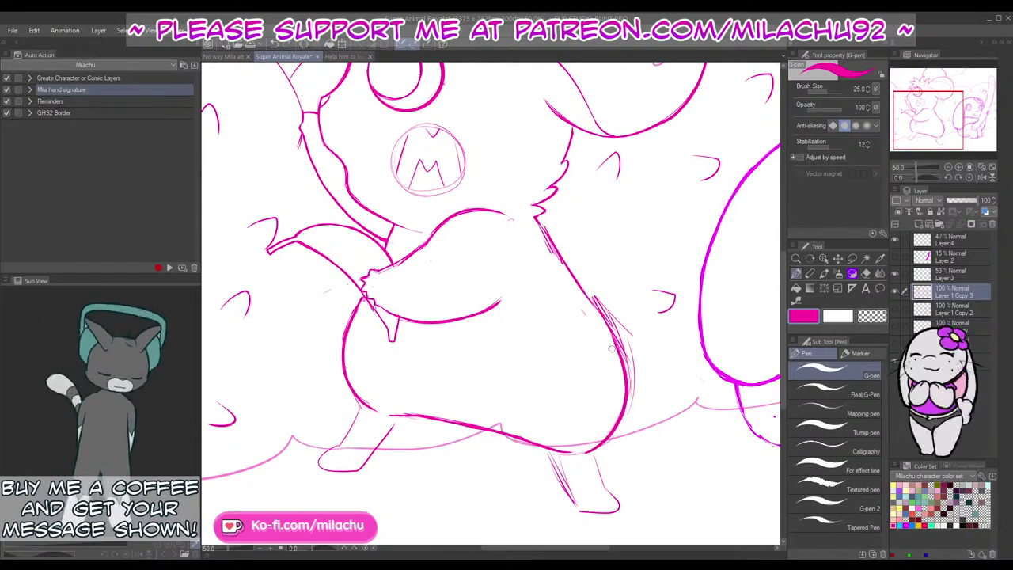
key("ctrl+z")
mouse_move(587, 452)
left_mouse_down()
mouse_move(623, 408)
mouse_move(589, 307)
mouse_move(616, 378)
left_mouse_up()
mouse_move(586, 299)
left_mouse_down()
mouse_move(633, 373)
mouse_move(606, 296)
mouse_move(624, 339)
mouse_move(588, 290)
mouse_move(627, 365)
mouse_move(613, 314)
mouse_move(598, 307)
mouse_move(634, 389)
left_mouse_up()
Step: Erase the stray sketch lines beside the inked back contour, from the rump up to the neck fur
key("e")
key("p")
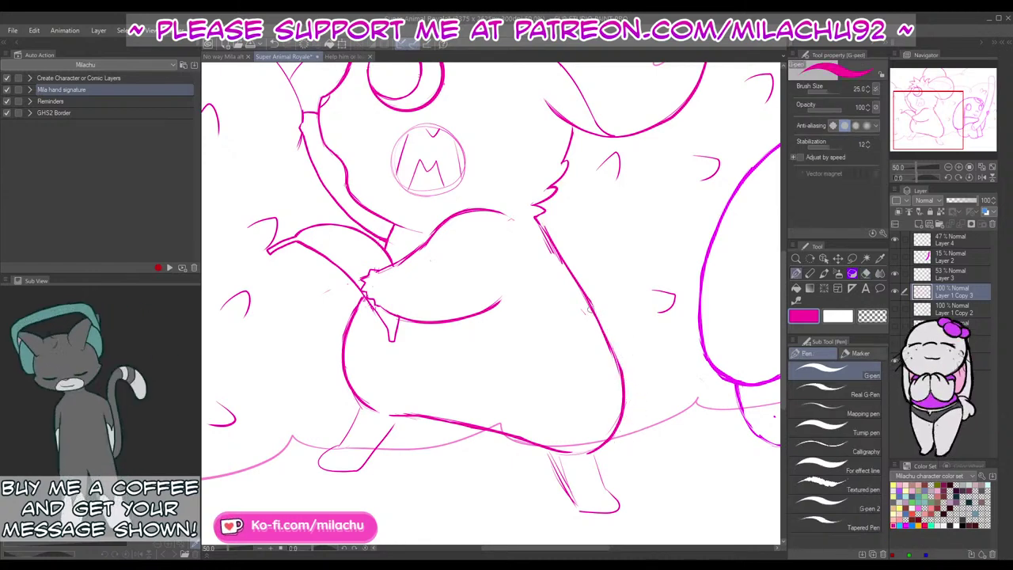
key("e")
mouse_move(595, 315)
left_mouse_down()
mouse_move(614, 375)
mouse_move(591, 337)
left_mouse_up()
key("p")
key("e")
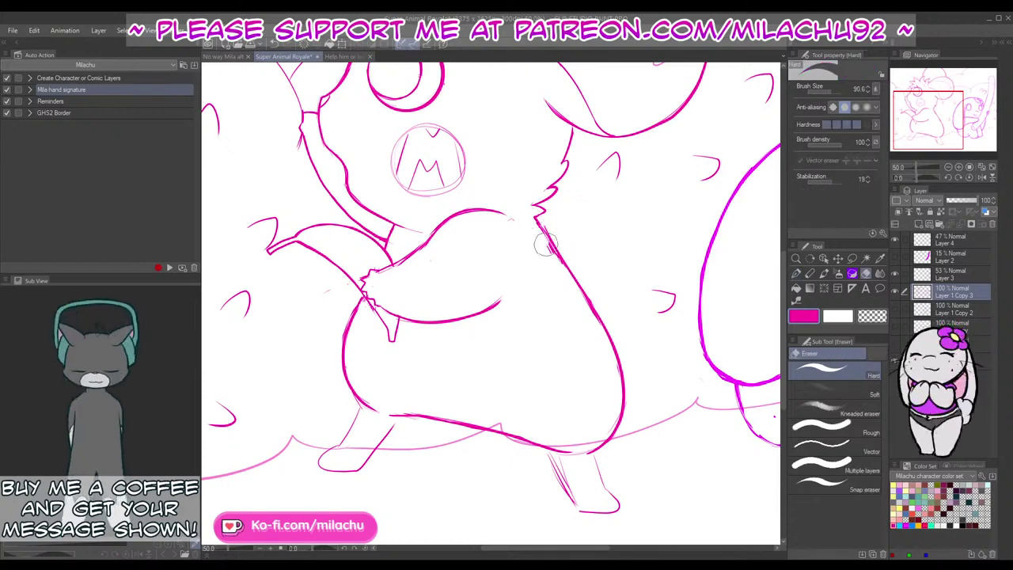
left_click_drag(544, 242, 559, 246)
key("p")
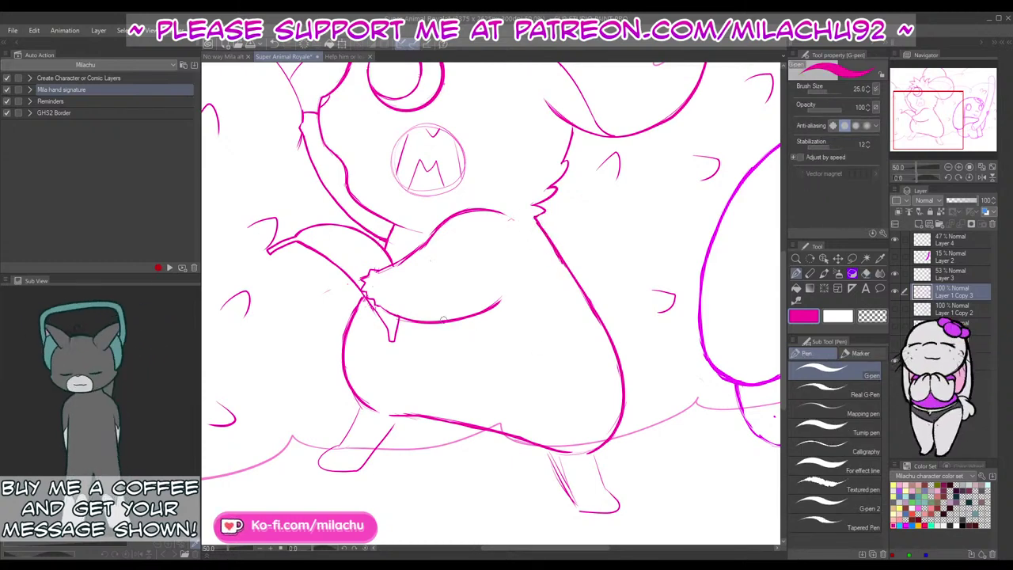
Step: Draw a small fluffy tail in magenta behind the bunny, below its long ear
left_click_drag(664, 470, 425, 427)
left_click_drag(719, 424, 630, 450)
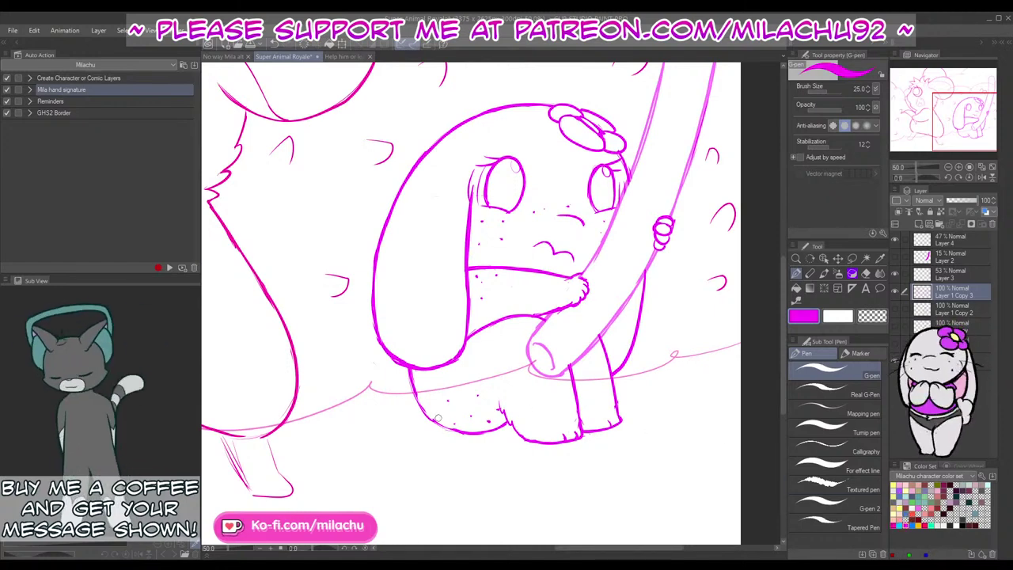
mouse_move(428, 417)
left_mouse_down()
mouse_move(382, 416)
mouse_move(361, 378)
mouse_move(388, 348)
left_mouse_up()
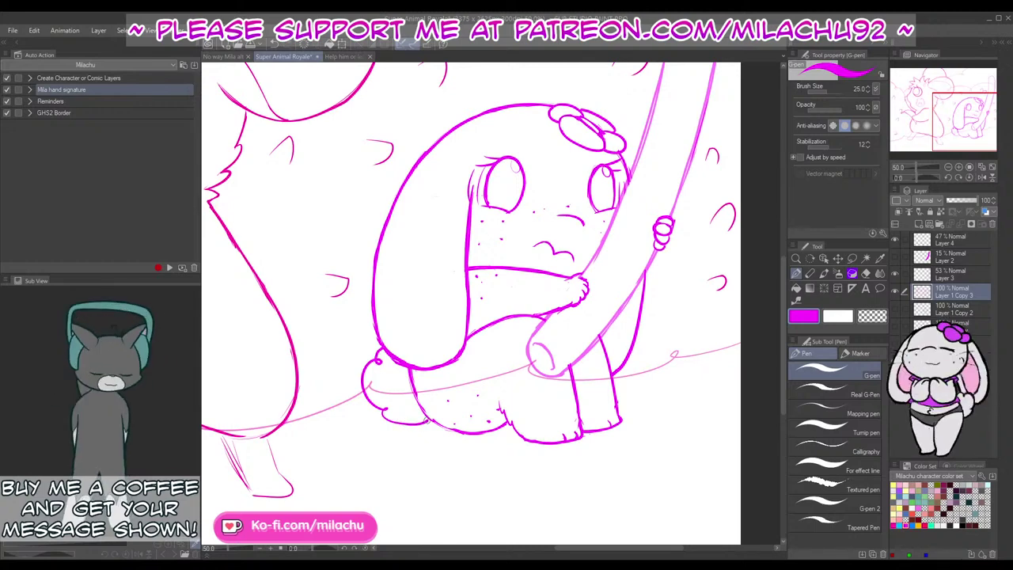
left_click_drag(489, 451, 702, 461)
Step: On Layer 1 Copy 3, sketch the large-eared character's long curving tail in pink, sweeping around the foreground
left_click(954, 276)
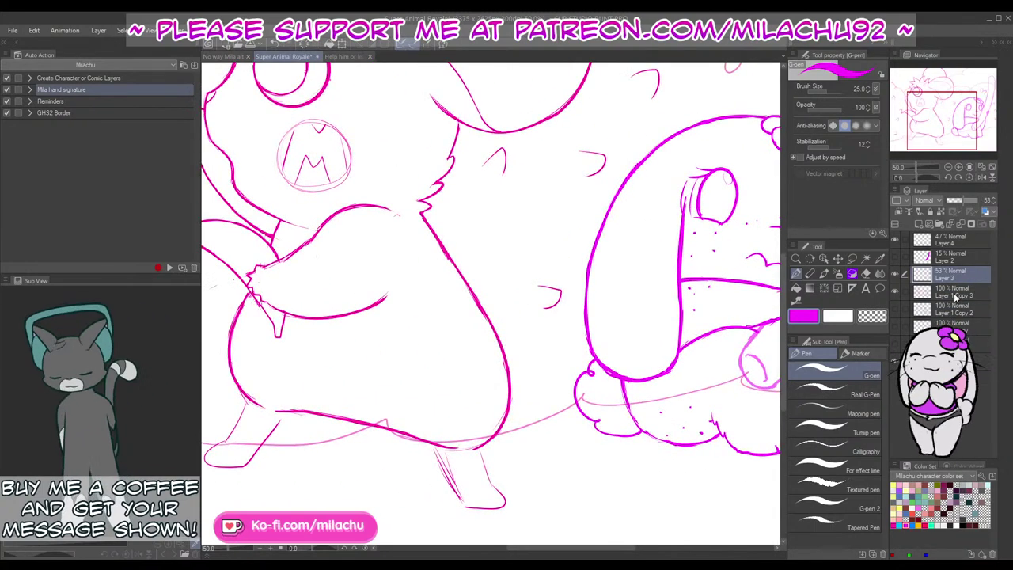
left_click(956, 294)
left_click(894, 524)
mouse_move(529, 442)
left_mouse_down()
mouse_move(663, 449)
mouse_move(655, 467)
left_mouse_up()
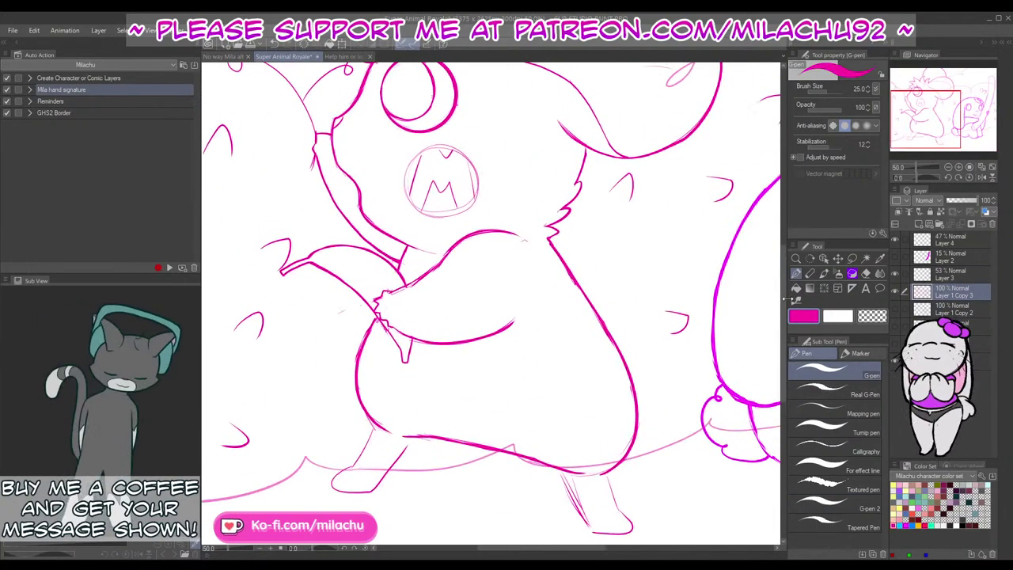
left_click(959, 167)
left_click(982, 167)
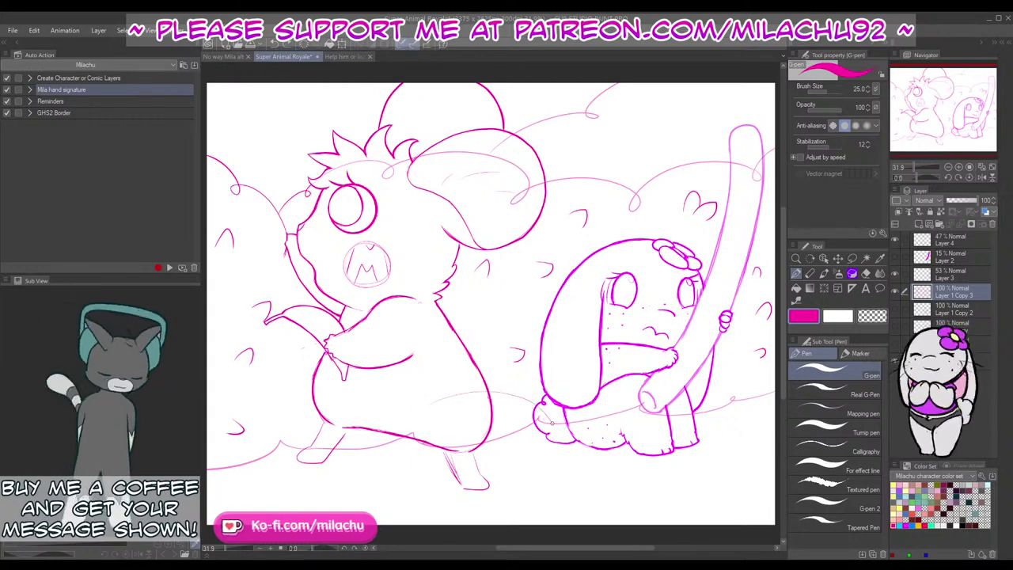
mouse_move(424, 402)
left_mouse_down()
mouse_move(565, 461)
mouse_move(483, 540)
mouse_move(311, 482)
mouse_move(237, 494)
left_mouse_up()
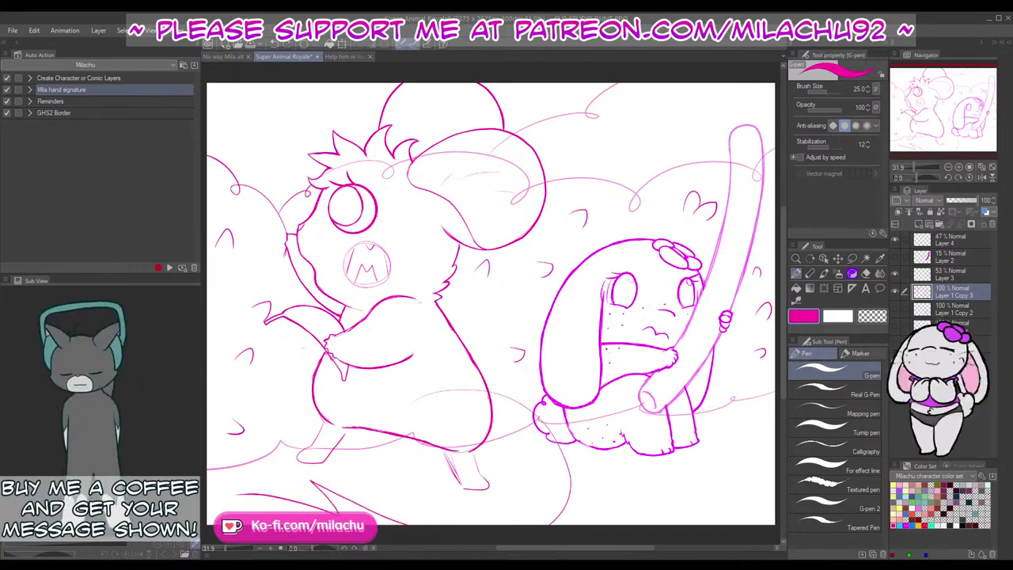
Step: Ink the inner contour of the long tail from the rump down to the canvas's lower edge
mouse_move(496, 413)
left_mouse_down()
mouse_move(536, 440)
mouse_move(552, 470)
mouse_move(544, 453)
mouse_move(541, 510)
mouse_move(526, 523)
mouse_move(513, 420)
mouse_move(528, 523)
left_mouse_up()
key("ctrl+z")
key("ctrl+z")
key("ctrl+z")
mouse_move(489, 408)
left_mouse_down()
mouse_move(546, 454)
mouse_move(541, 524)
mouse_move(514, 423)
mouse_move(538, 524)
mouse_move(546, 478)
mouse_move(531, 433)
left_mouse_up()
key("ctrl+z")
key("ctrl+z")
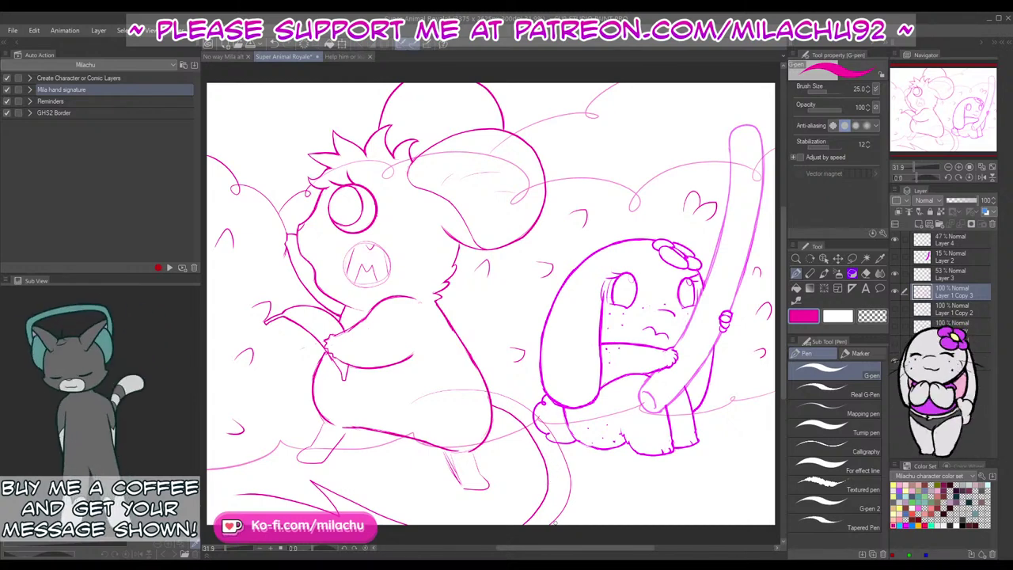
key("ctrl+z")
Step: Erase the tail guideline crossing the body and the part of the bunny's fluffy tail overlapping the long tail
mouse_move(548, 473)
left_mouse_down()
mouse_move(536, 439)
mouse_move(509, 417)
mouse_move(411, 401)
left_mouse_up()
key("e")
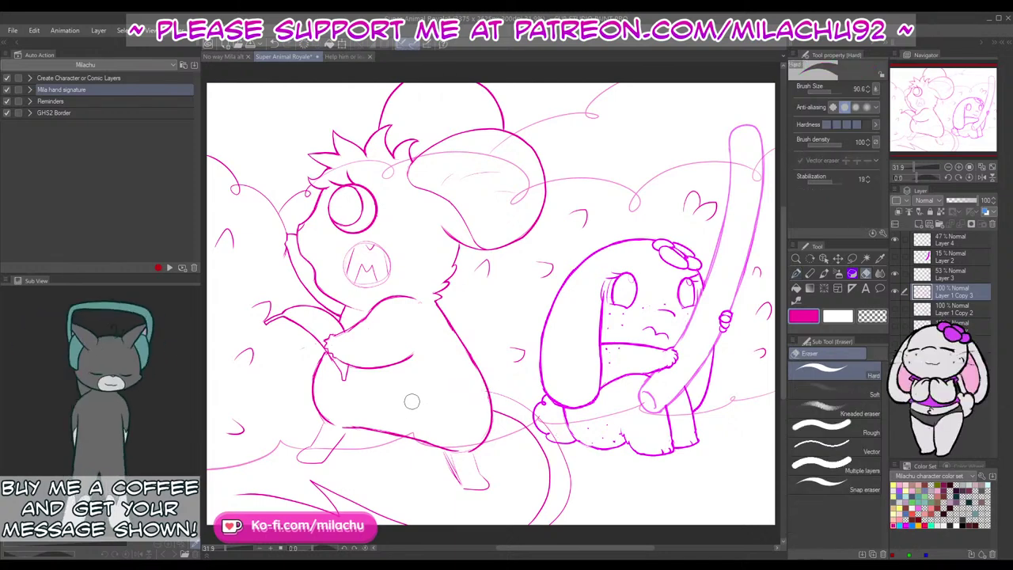
left_click_drag(611, 450, 568, 382)
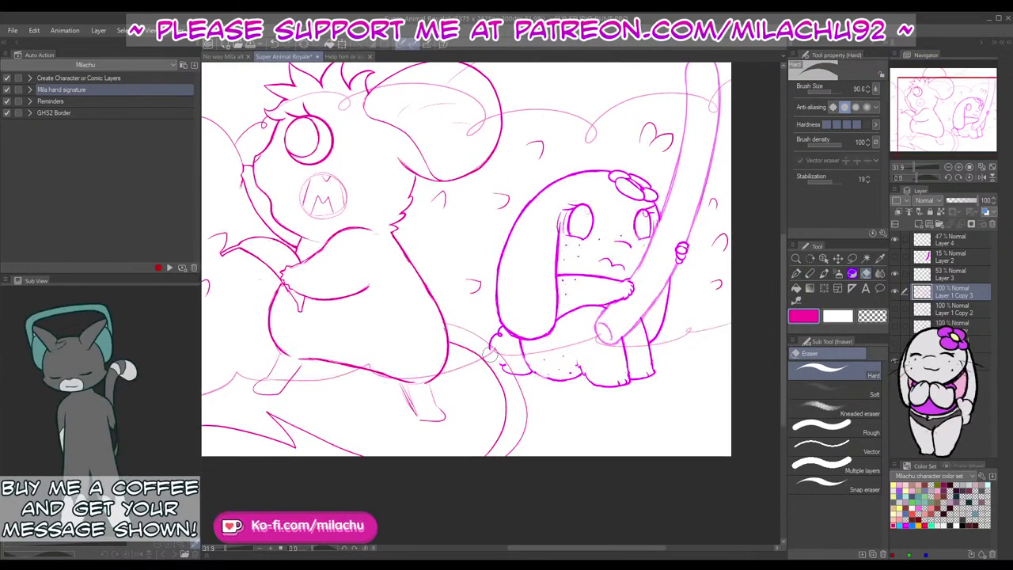
left_click_drag(492, 355, 512, 377)
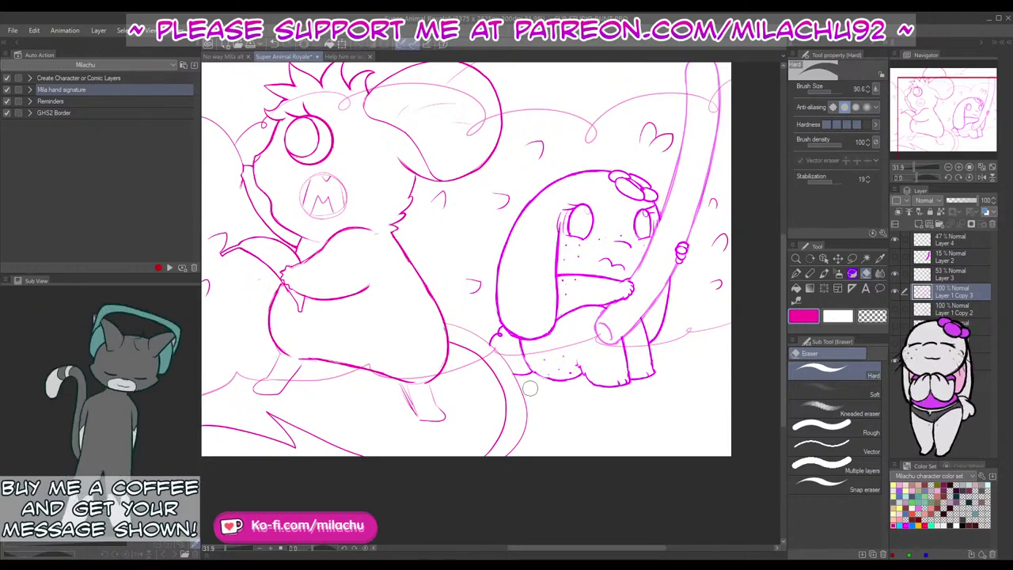
Step: Ink the outer contour of the large-eared character's tail from the rump past the bunny's fluffy tail
key("p")
left_click_drag(567, 415, 626, 391)
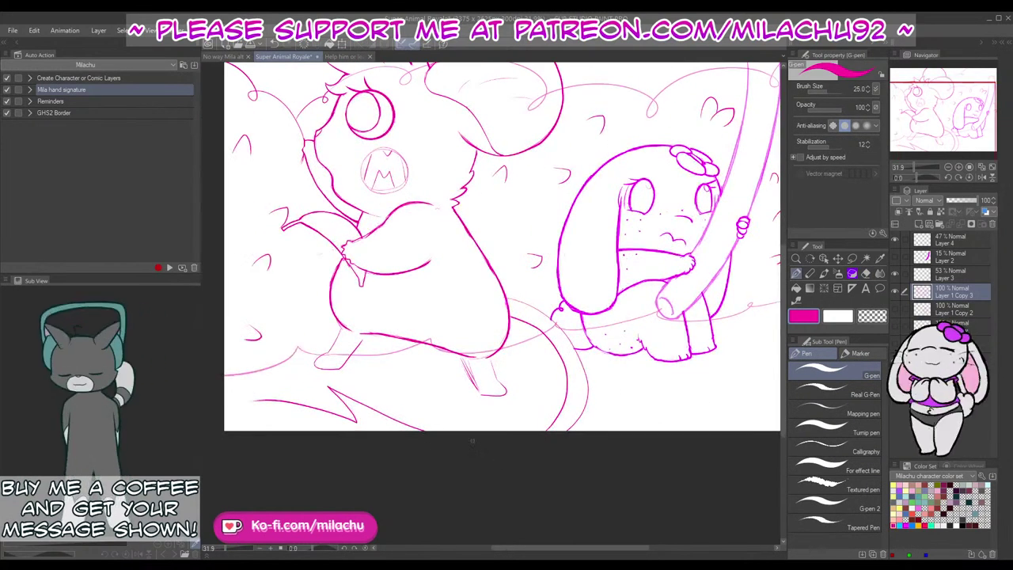
left_click_drag(381, 411, 453, 433)
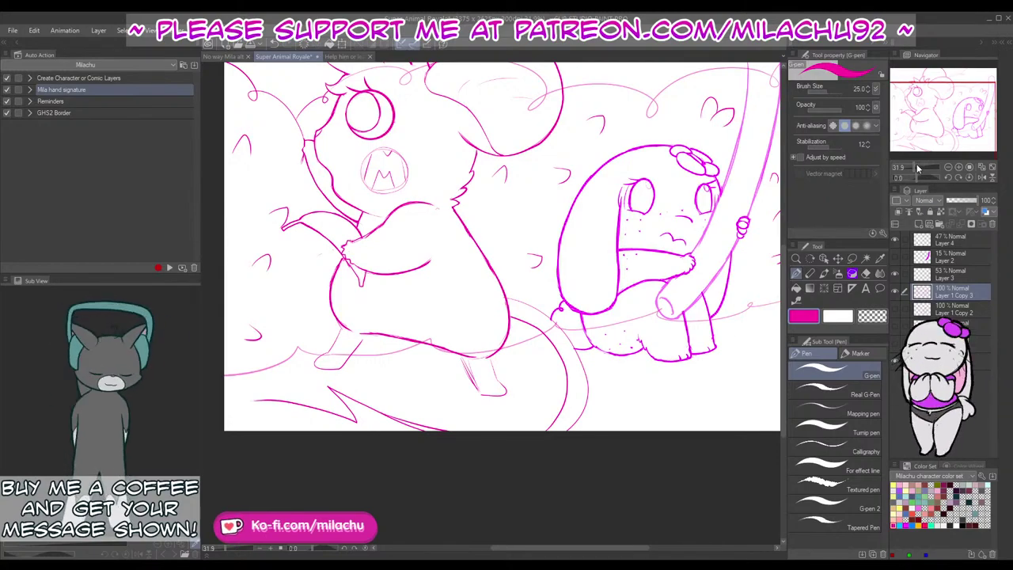
left_click_drag(915, 167, 903, 182)
left_click_drag(538, 243, 411, 366)
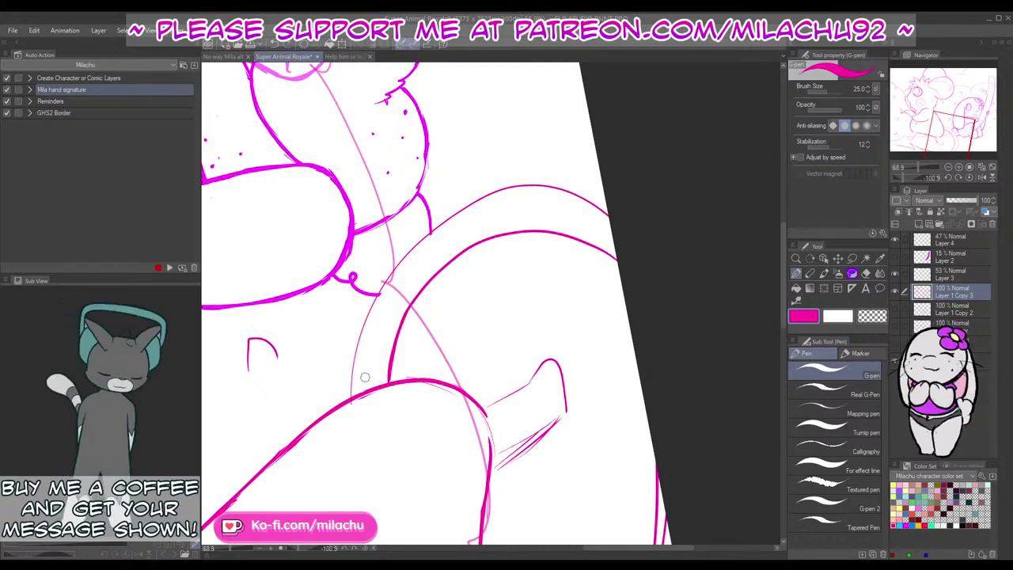
mouse_move(353, 380)
left_mouse_down()
mouse_move(361, 325)
mouse_move(398, 260)
left_mouse_up()
key("ctrl+z")
left_click_drag(353, 397, 391, 271)
key("ctrl+z")
mouse_move(372, 309)
left_mouse_down()
mouse_move(441, 226)
mouse_move(485, 200)
left_mouse_up()
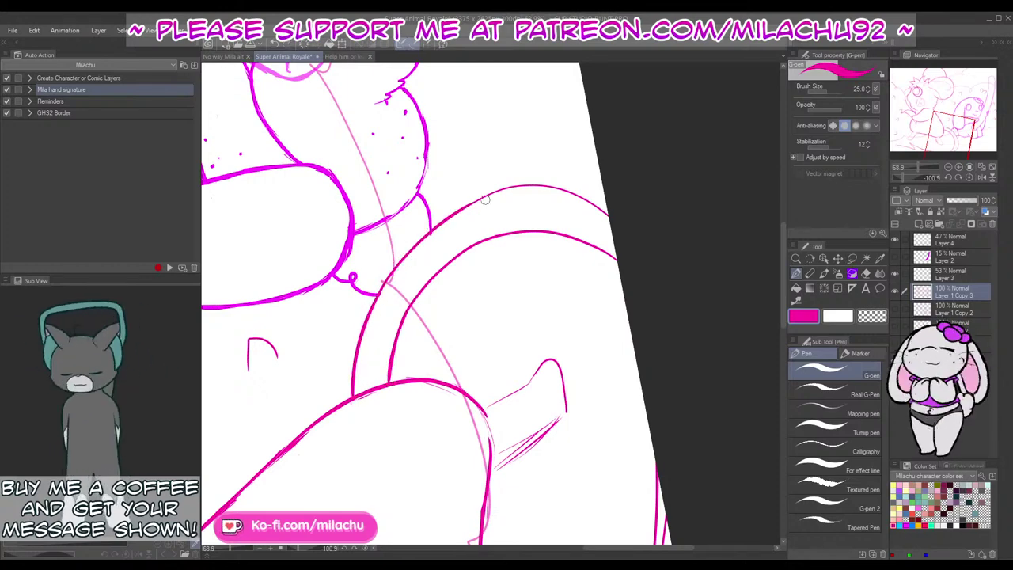
left_click_drag(430, 232, 502, 190)
Step: Continue the outer tail contour around the bend to the canvas's lower edge and erase the old guideline beside it
mouse_move(607, 211)
left_mouse_down()
mouse_move(576, 193)
mouse_move(510, 188)
left_mouse_up()
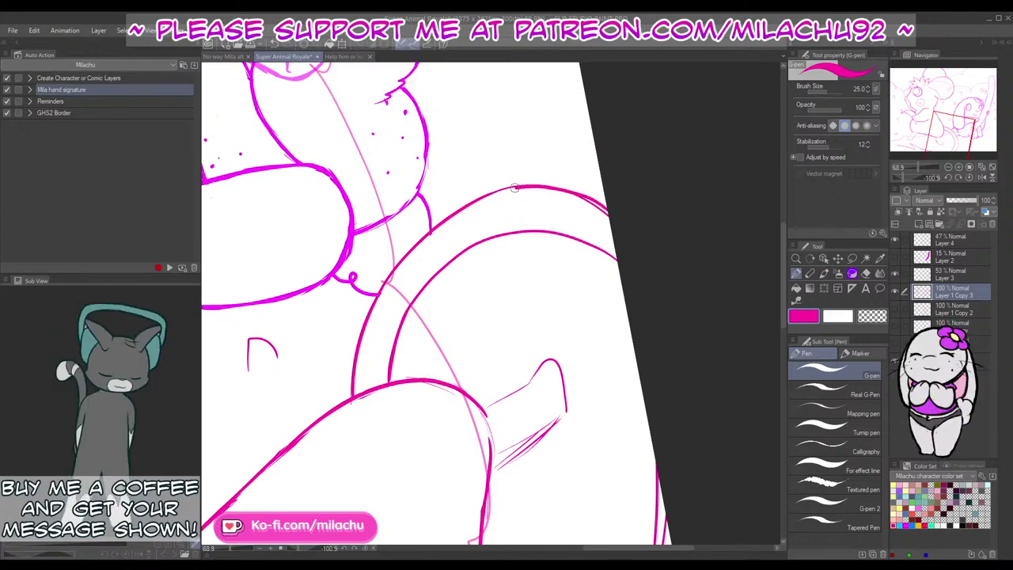
key("ctrl+z")
mouse_move(618, 220)
left_mouse_down()
mouse_move(537, 186)
mouse_move(475, 199)
mouse_move(611, 215)
left_mouse_up()
key("ctrl+z")
key("ctrl+z")
mouse_move(467, 208)
left_mouse_down()
mouse_move(506, 190)
mouse_move(611, 209)
left_mouse_up()
key("ctrl+z")
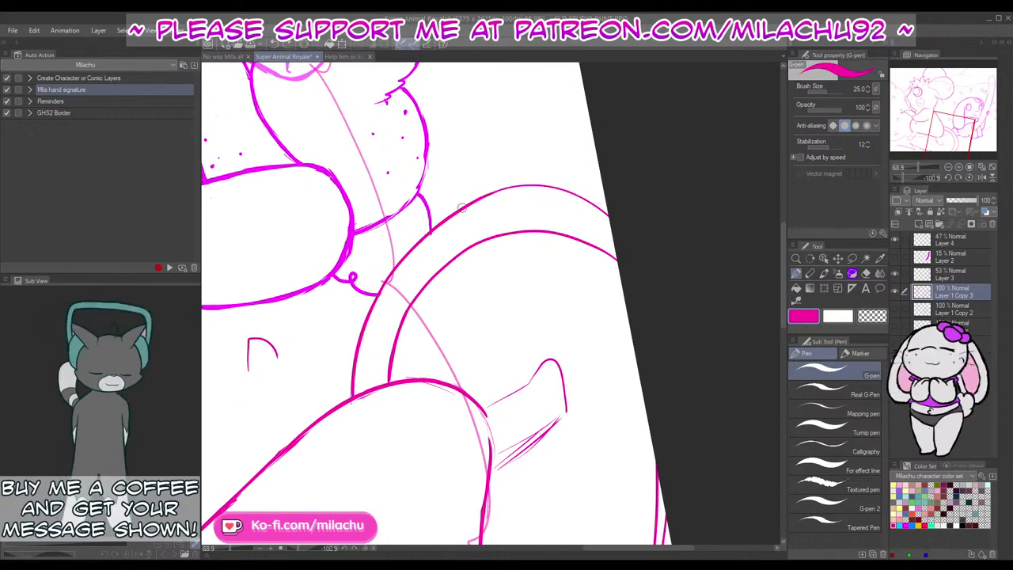
mouse_move(478, 201)
left_mouse_down()
mouse_move(614, 216)
mouse_move(558, 190)
mouse_move(474, 201)
mouse_move(475, 211)
left_mouse_up()
key("ctrl+z")
key("e")
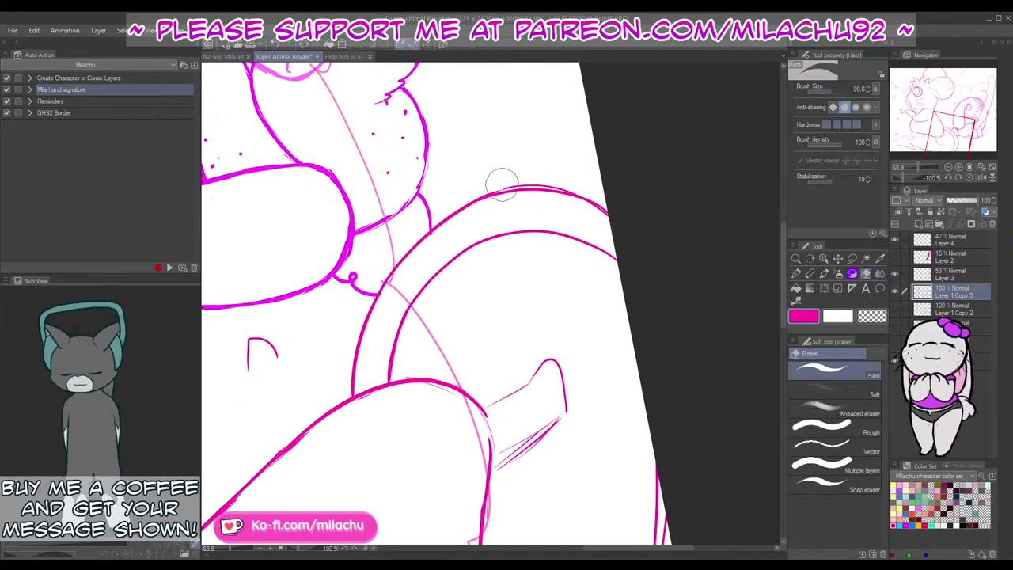
key("p")
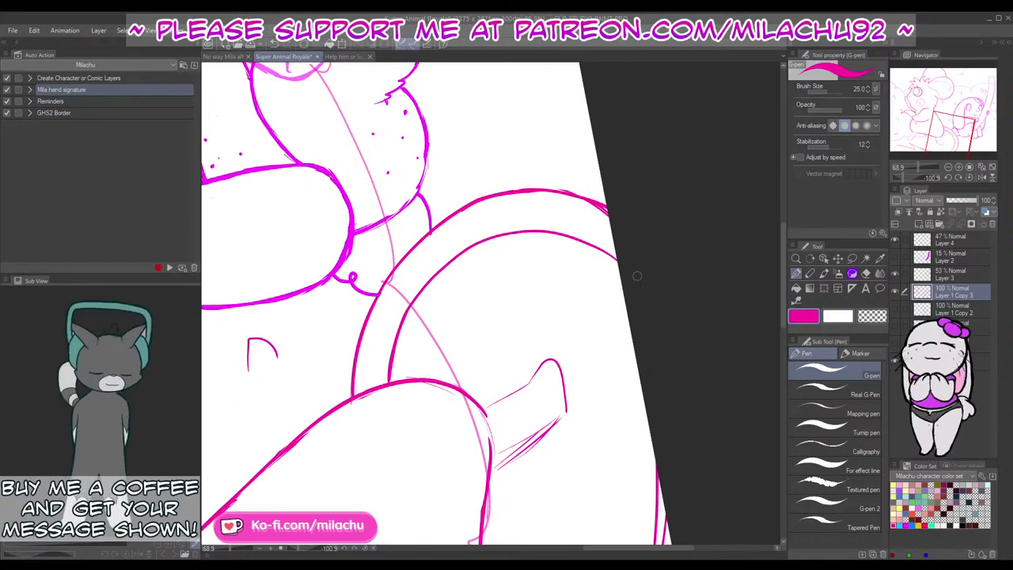
Step: Thicken the inner tail contour near the canvas's lower edge and even out the outer contour's end
key("ctrl+z")
mouse_move(471, 248)
left_mouse_down()
mouse_move(509, 234)
mouse_move(574, 239)
mouse_move(622, 263)
mouse_move(563, 235)
left_mouse_up()
key("ctrl+z")
left_click_drag(492, 237, 456, 261)
key("ctrl+z")
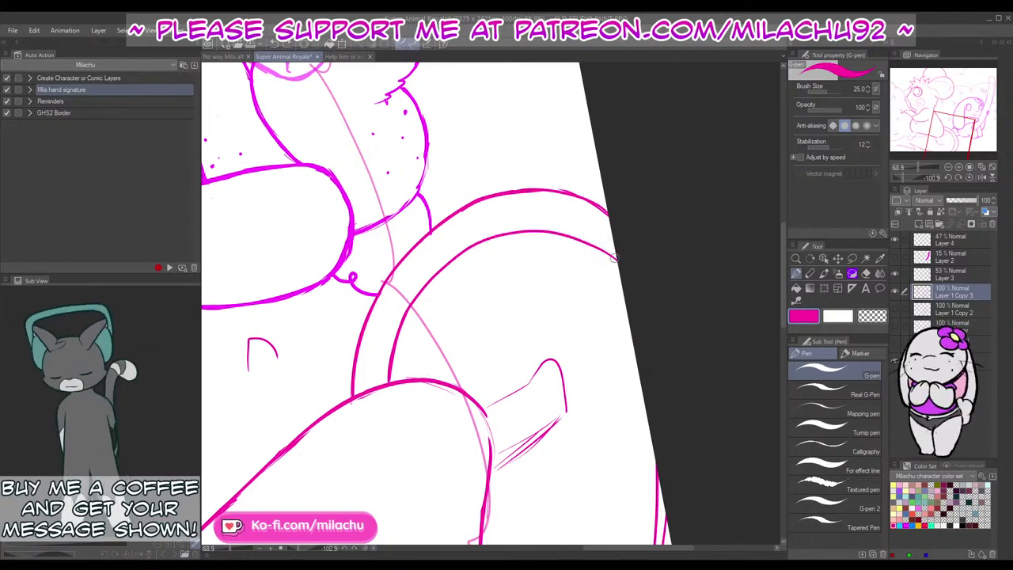
left_click_drag(620, 262, 547, 233)
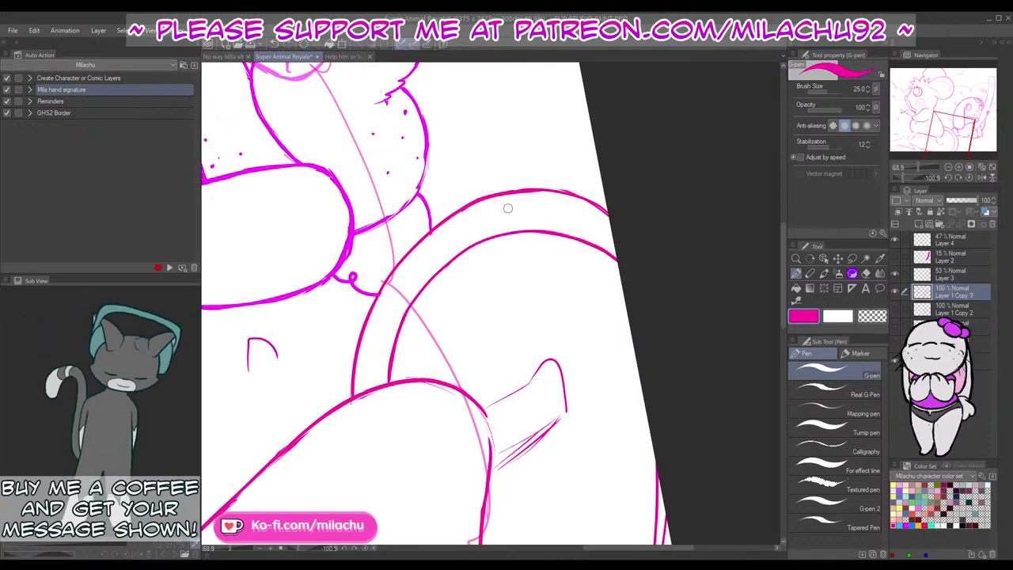
key("e")
key("p")
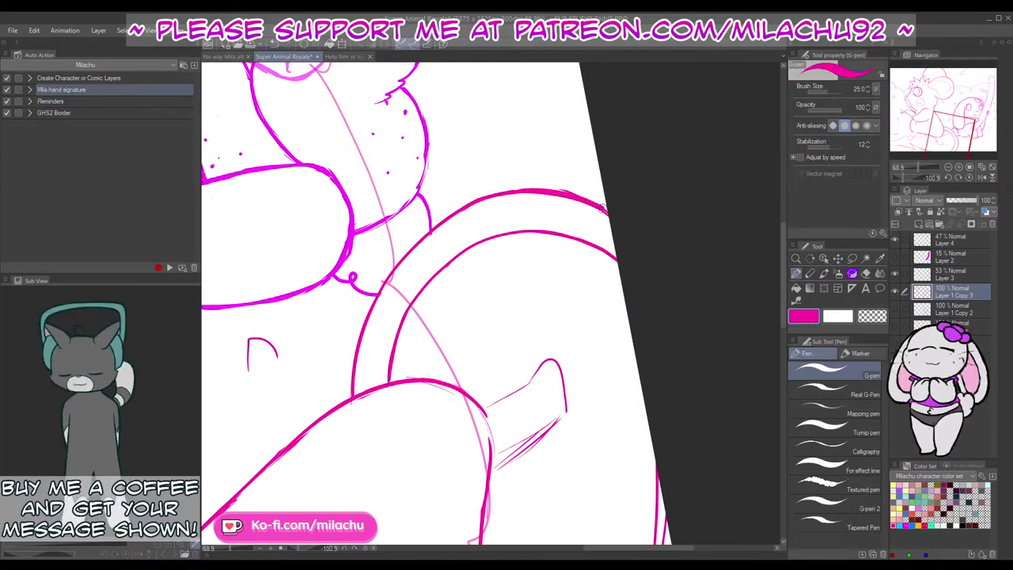
Step: Straighten the canvas rotation and reinforce the inner tail line where it runs off the lower edge
left_click(961, 176)
scroll(588, 357, "down", 2)
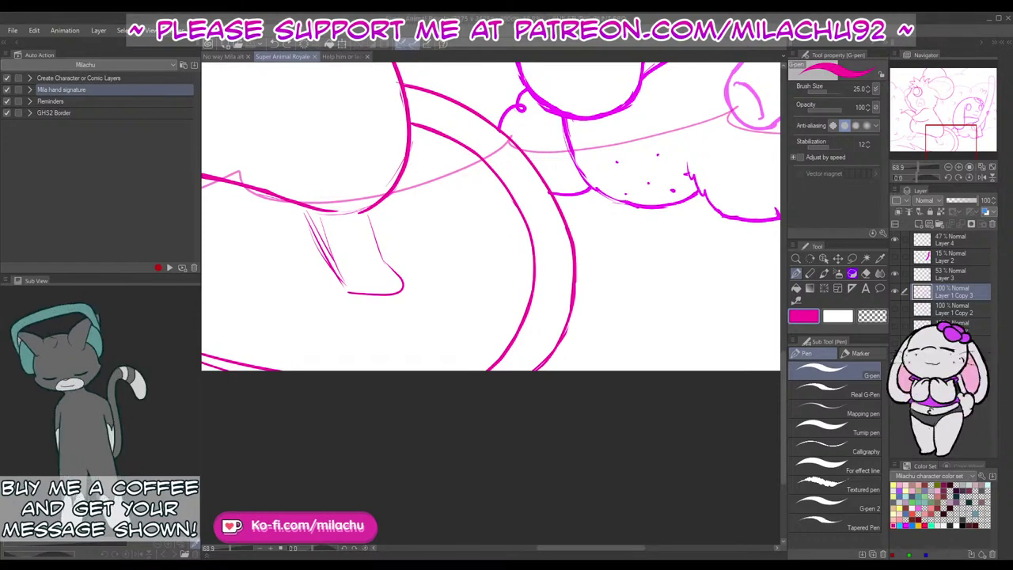
left_click_drag(529, 298, 474, 389)
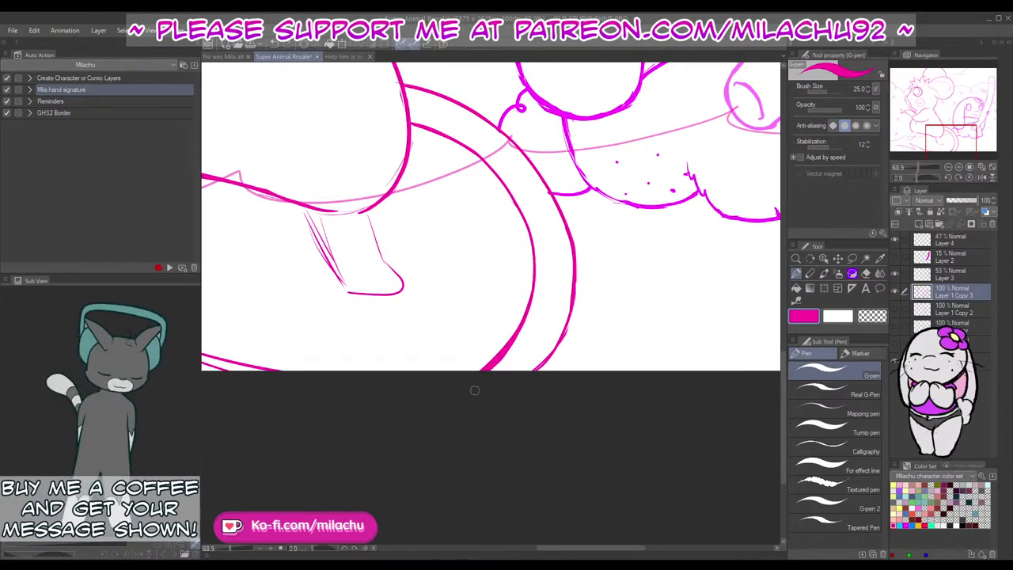
left_click_drag(575, 299, 518, 380)
key("ctrl+z")
mouse_move(573, 298)
left_mouse_down()
mouse_move(499, 393)
mouse_move(561, 435)
mouse_move(682, 454)
left_mouse_up()
Step: Ink the tail's contour where it re-enters the canvas toward the pointed tip
left_click_drag(363, 378, 551, 420)
key("ctrl+z")
key("ctrl+z")
mouse_move(345, 370)
left_mouse_down()
mouse_move(553, 426)
mouse_move(357, 379)
mouse_move(560, 446)
left_mouse_up()
key("ctrl+z")
key("ctrl+z")
mouse_move(345, 371)
left_mouse_down()
mouse_move(548, 420)
mouse_move(365, 380)
mouse_move(515, 431)
left_mouse_up()
left_click_drag(629, 463, 473, 504)
Step: Ink the left edge of the character's leg nearest the tail and erase the rough sketch strokes beside it
left_click_drag(565, 373, 581, 457)
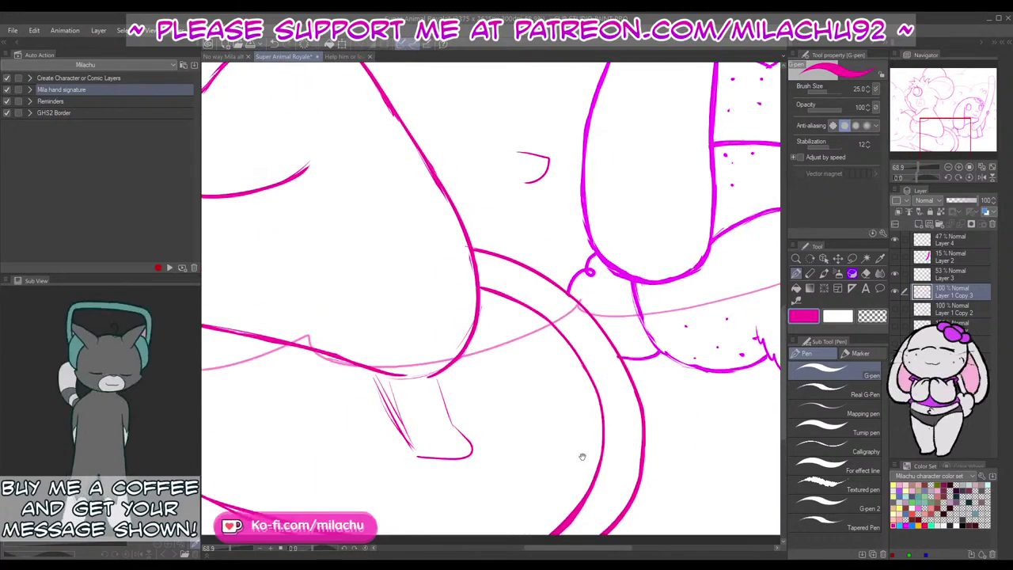
left_click_drag(515, 431, 633, 400)
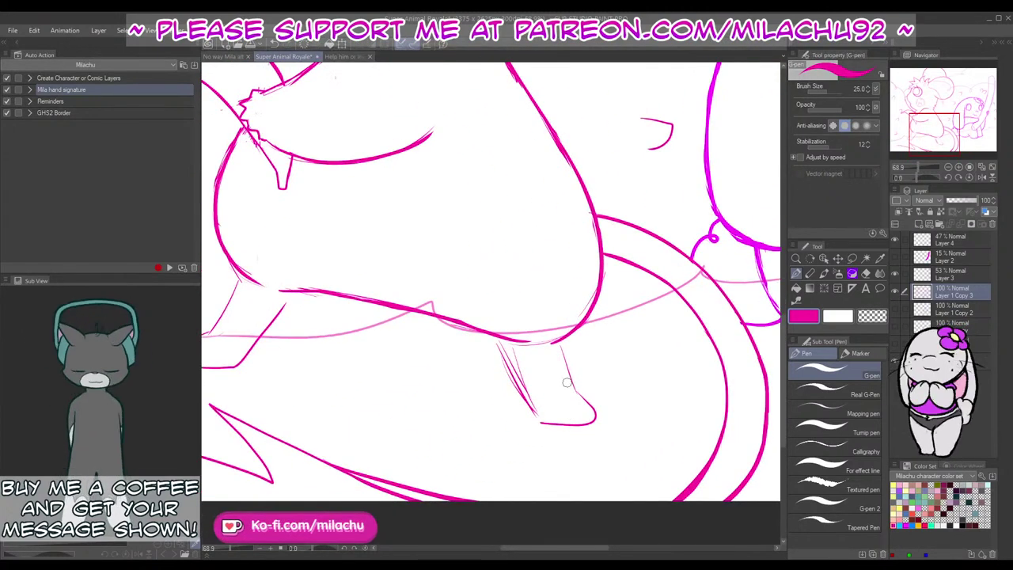
left_click_drag(505, 339, 543, 429)
key("ctrl+z")
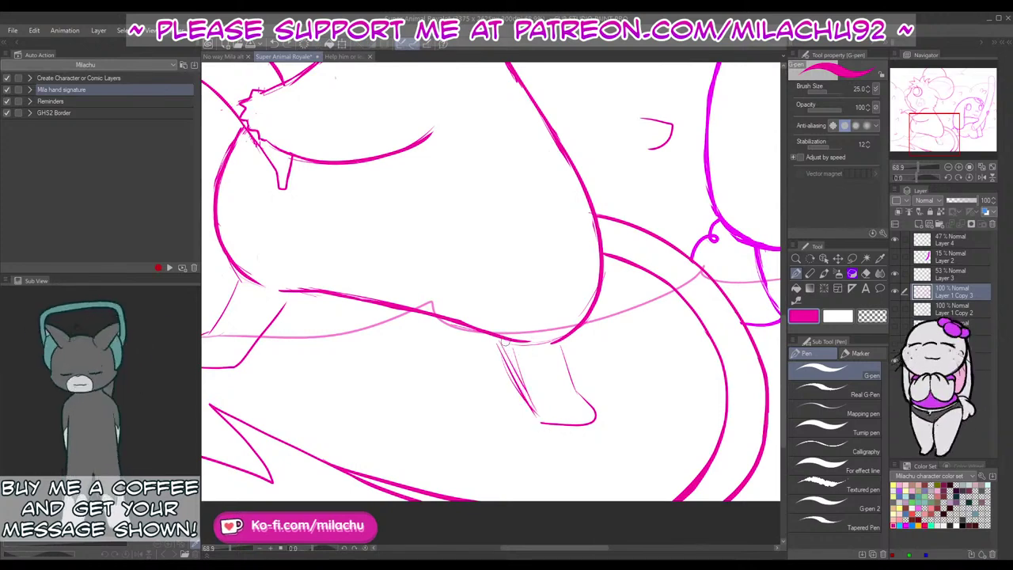
left_click_drag(505, 341, 539, 419)
key("e")
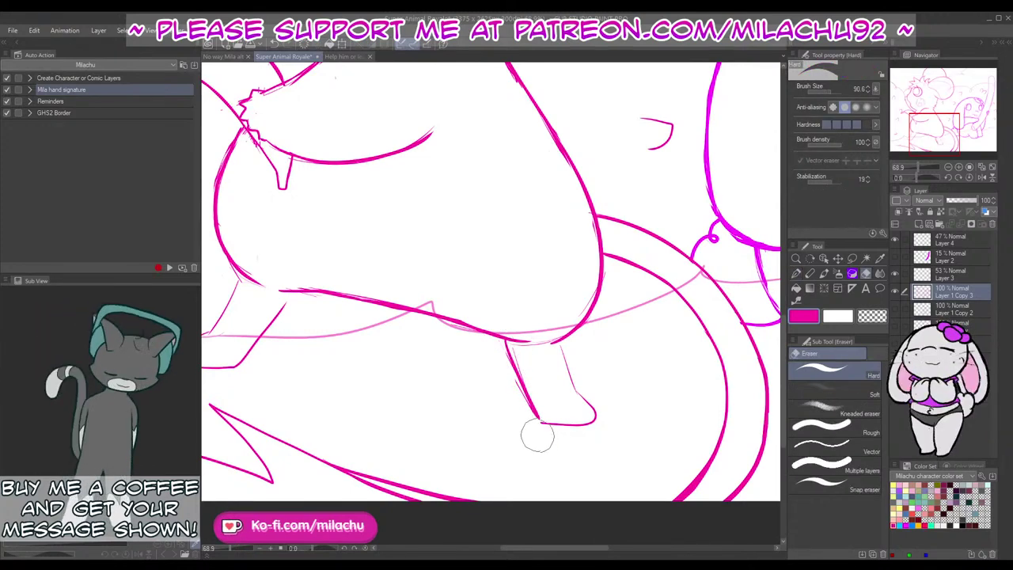
key("p")
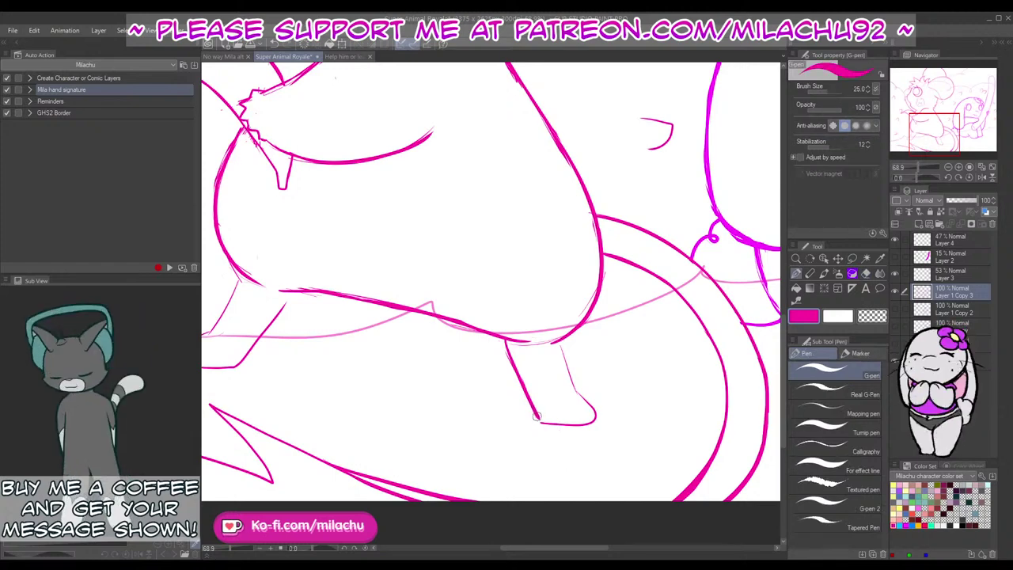
Step: Ink that leg's foot with its toes and the remaining leg edge, and clean up where the leg joins the belly
mouse_move(543, 421)
left_mouse_down()
mouse_move(586, 426)
mouse_move(596, 419)
mouse_move(584, 398)
left_mouse_up()
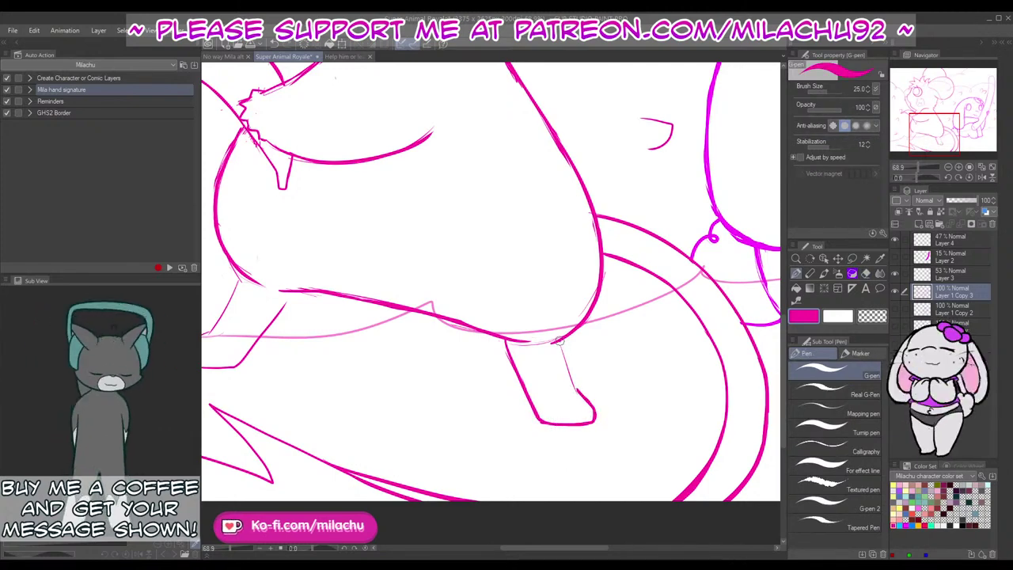
mouse_move(559, 341)
left_mouse_down()
mouse_move(575, 384)
mouse_move(567, 423)
mouse_move(584, 424)
left_mouse_up()
key("ctrl+z")
key("e")
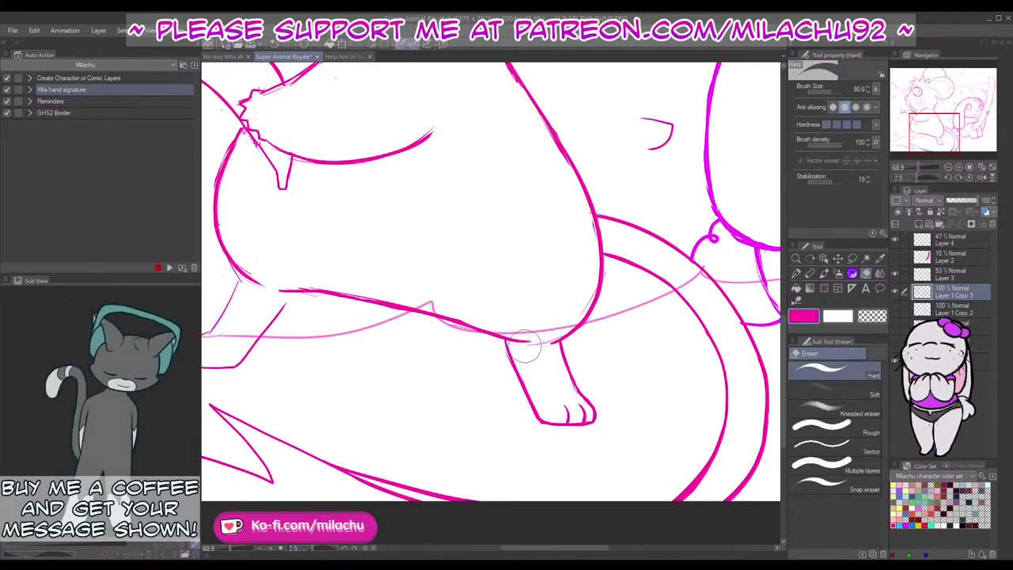
Step: Ink both edges of the character's other leg and clean up the belly outline above it
left_click_drag(549, 357, 628, 364)
key("p")
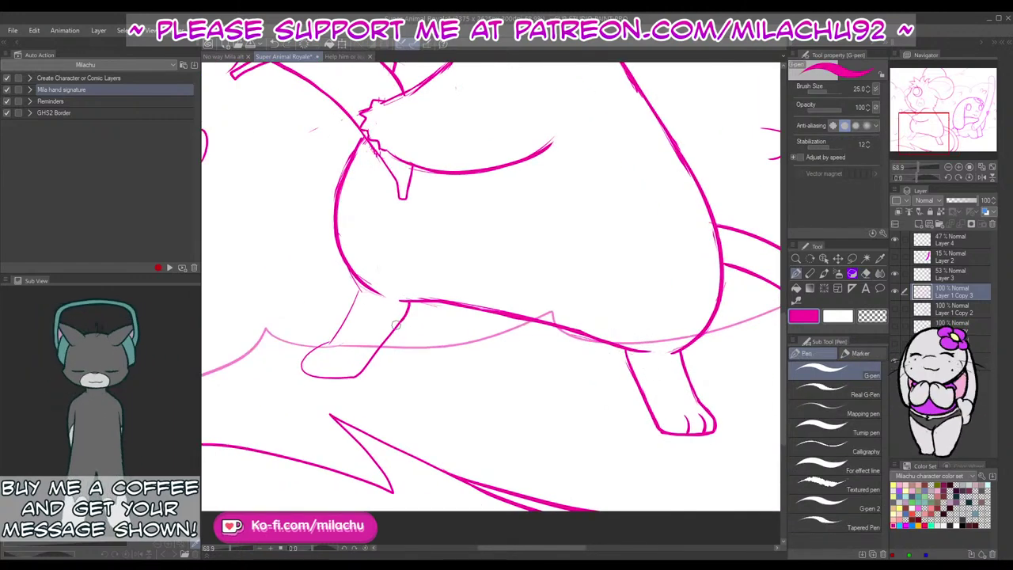
left_click_drag(408, 307, 360, 375)
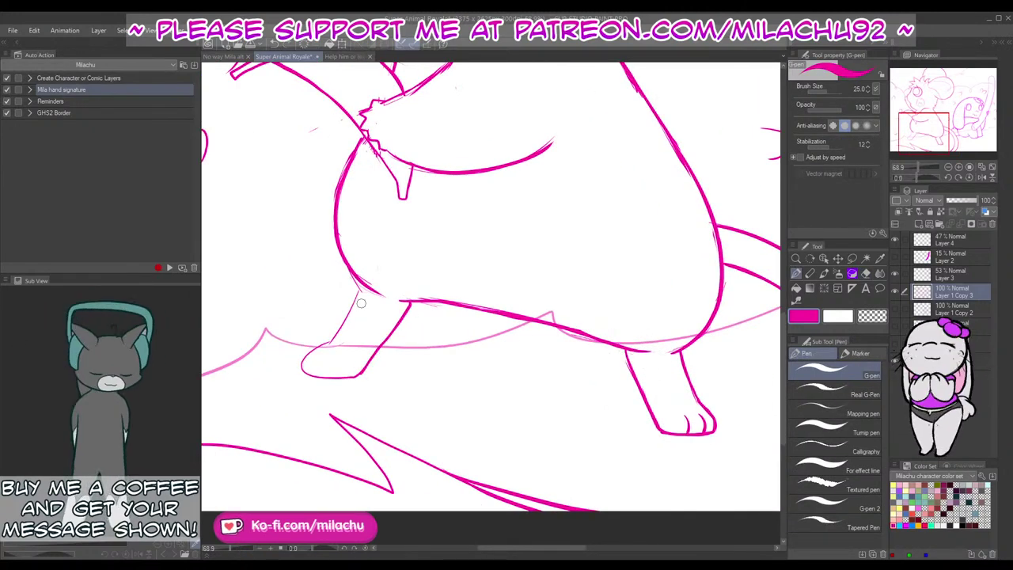
left_click_drag(366, 282, 334, 339)
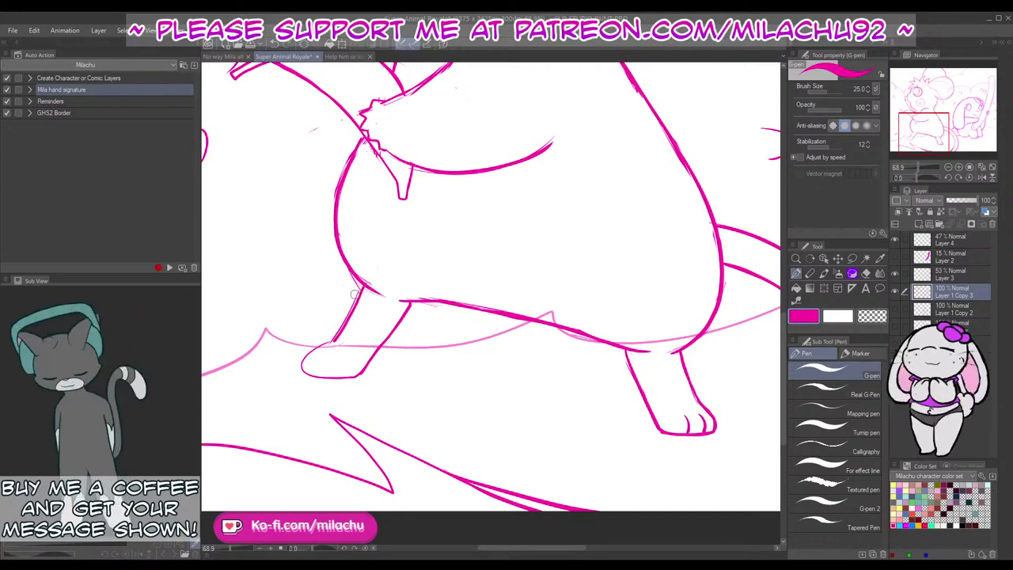
key("e")
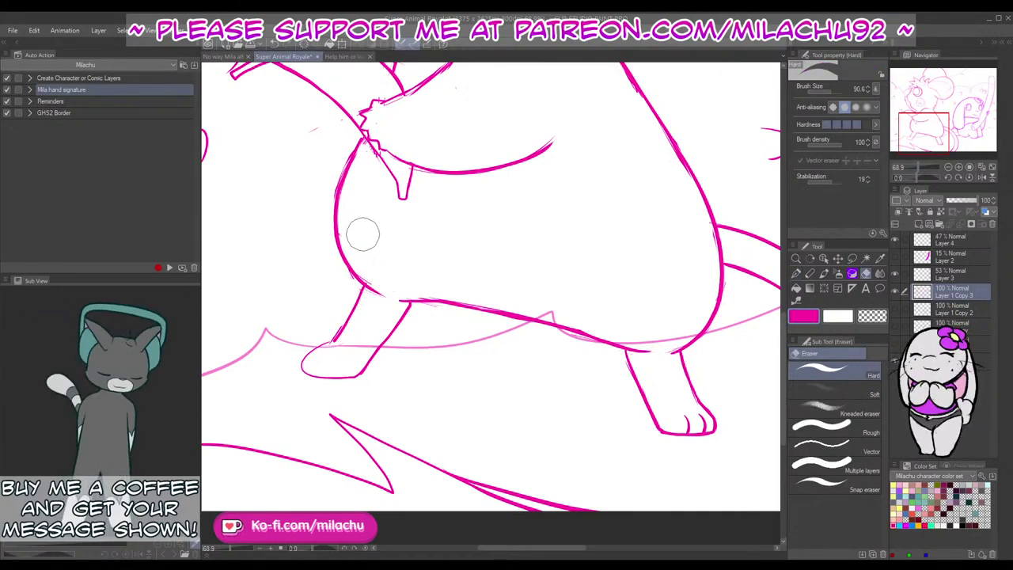
key("p")
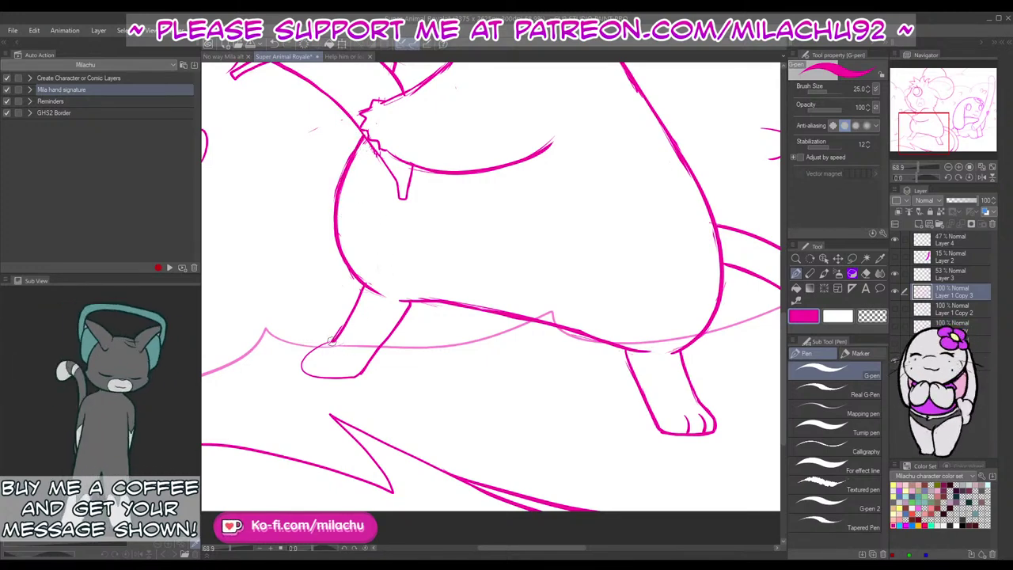
Step: Ink the other foot with a toe line and thicken the leg's right edge
mouse_move(332, 342)
left_mouse_down()
mouse_move(308, 360)
mouse_move(305, 375)
mouse_move(353, 376)
mouse_move(307, 344)
left_mouse_up()
key("e")
key("p")
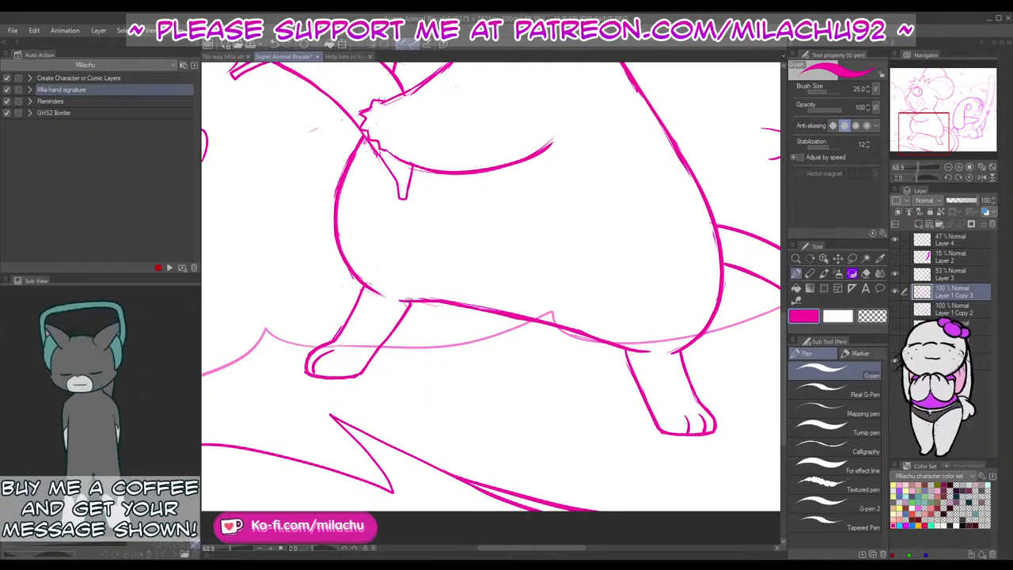
left_click_drag(405, 300, 381, 343)
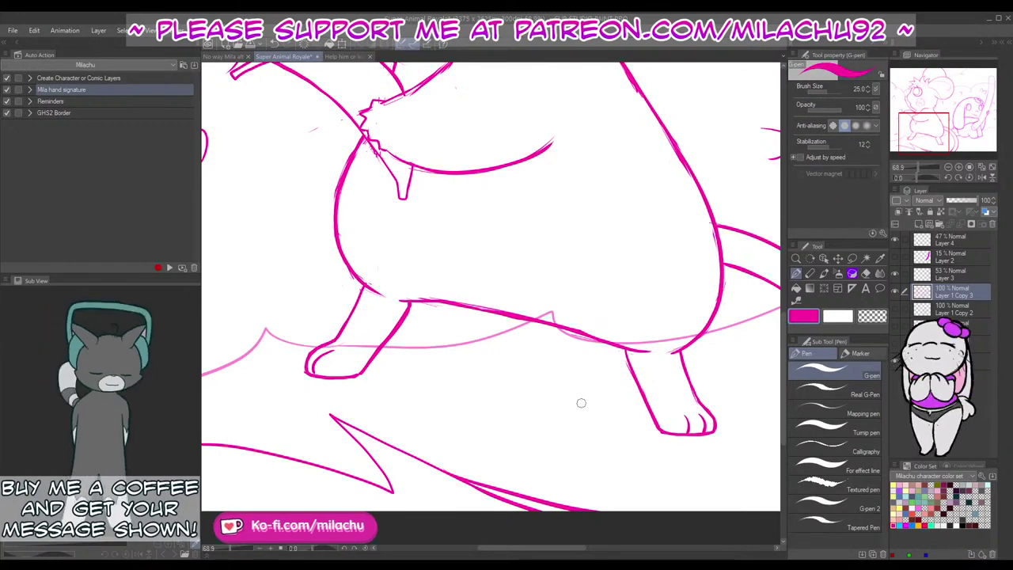
Step: Add a new layer directly below Layer 1 Copy 3 and set its opacity to 24%
left_click_drag(918, 166, 914, 169)
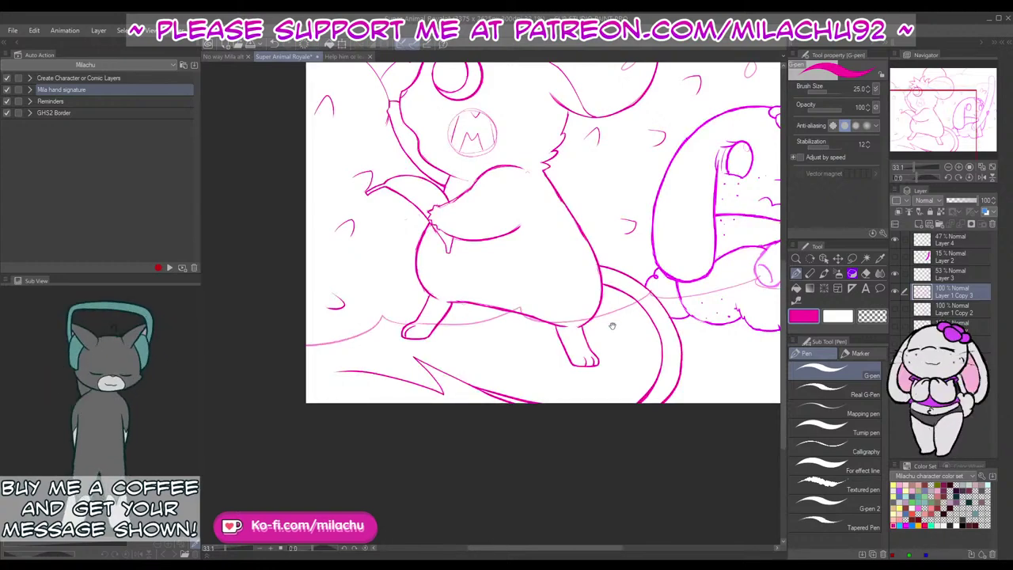
mouse_move(612, 325)
left_mouse_down()
mouse_move(546, 417)
mouse_move(604, 424)
mouse_move(610, 406)
mouse_move(554, 380)
mouse_move(543, 327)
left_mouse_up()
left_click(918, 167)
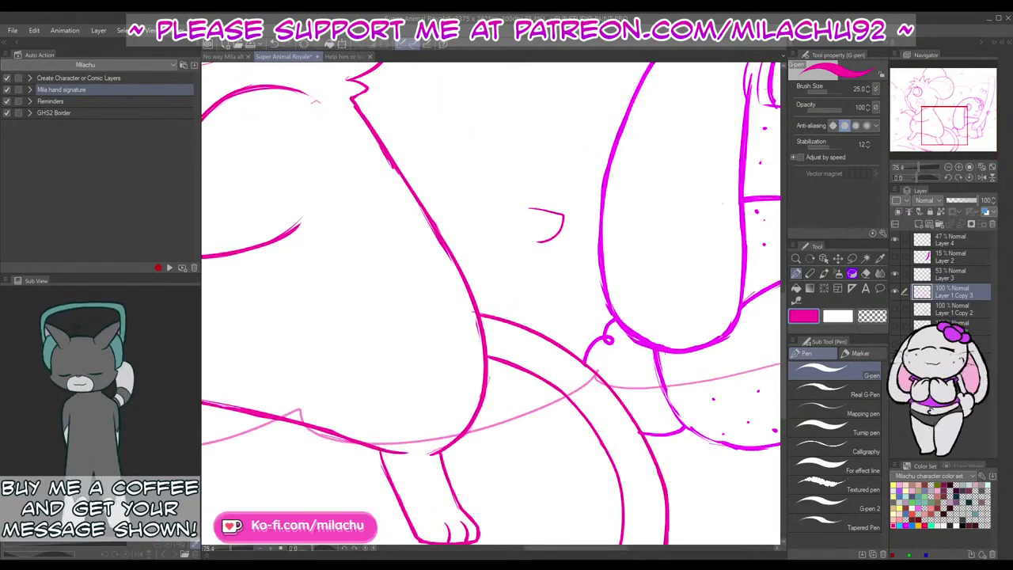
left_click(948, 132)
left_click(954, 306)
left_click(919, 226)
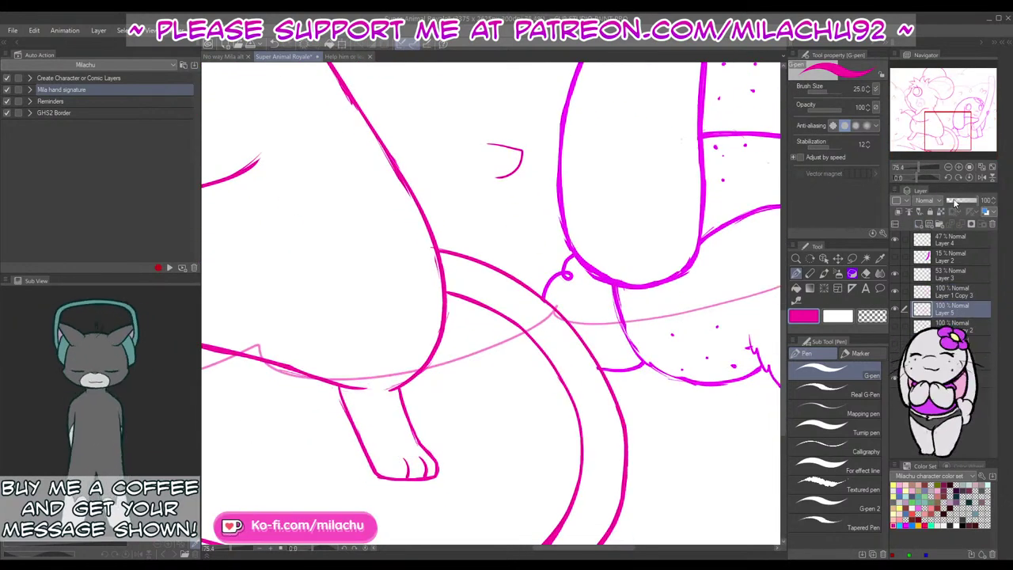
left_click(955, 201)
Step: Sketch a coil of overlapping loops from inside the body along the tail as a guide, and set the layer's opacity to 20%
left_click(917, 167)
left_click_drag(605, 366, 715, 326)
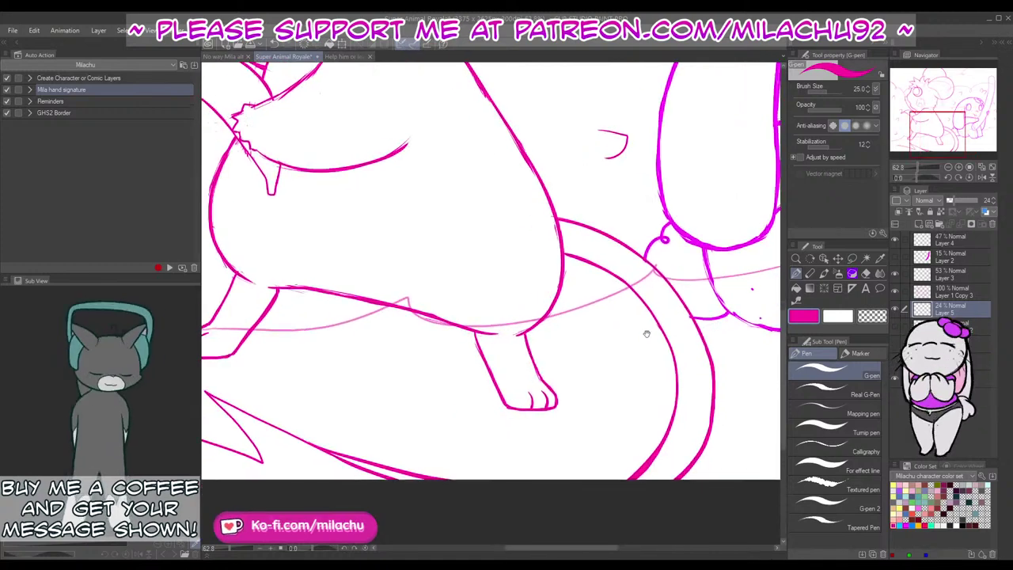
left_click_drag(646, 335, 691, 334)
left_click_drag(918, 169, 911, 172)
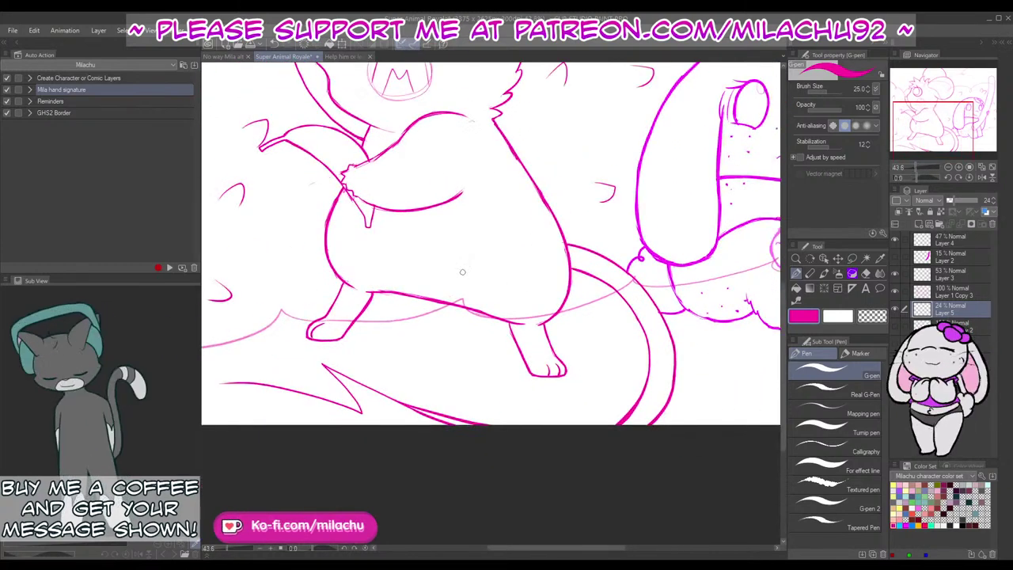
mouse_move(465, 276)
left_mouse_down()
mouse_move(506, 268)
mouse_move(528, 241)
mouse_move(543, 240)
mouse_move(548, 260)
mouse_move(566, 268)
mouse_move(594, 258)
mouse_move(605, 280)
mouse_move(629, 279)
mouse_move(643, 323)
mouse_move(668, 343)
mouse_move(650, 376)
mouse_move(652, 402)
left_mouse_up()
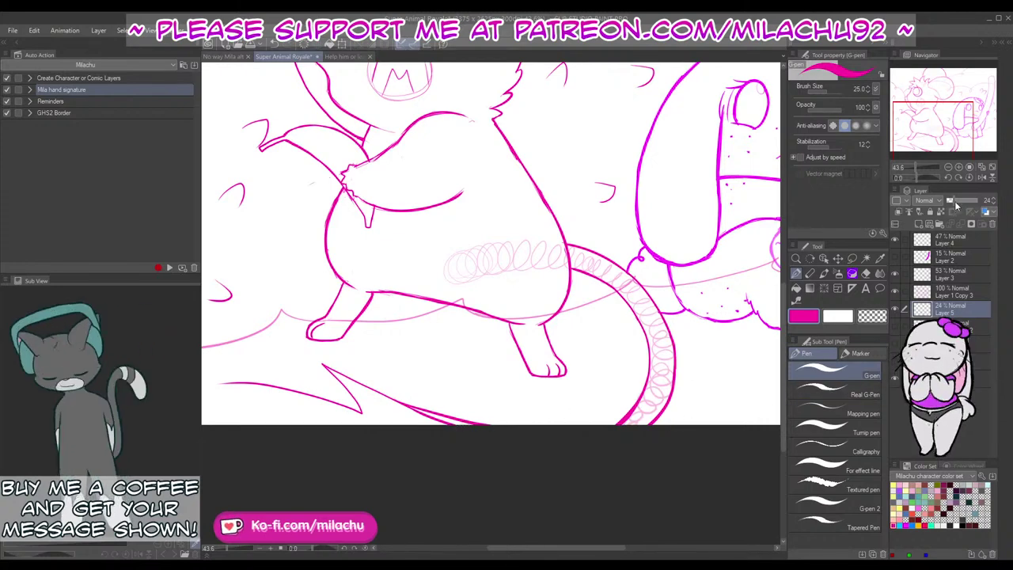
left_click(952, 203)
Step: On Layer 3, ink curved rings across the tail following the coil guide, and hide Layer 5 with the guide
left_click(956, 276)
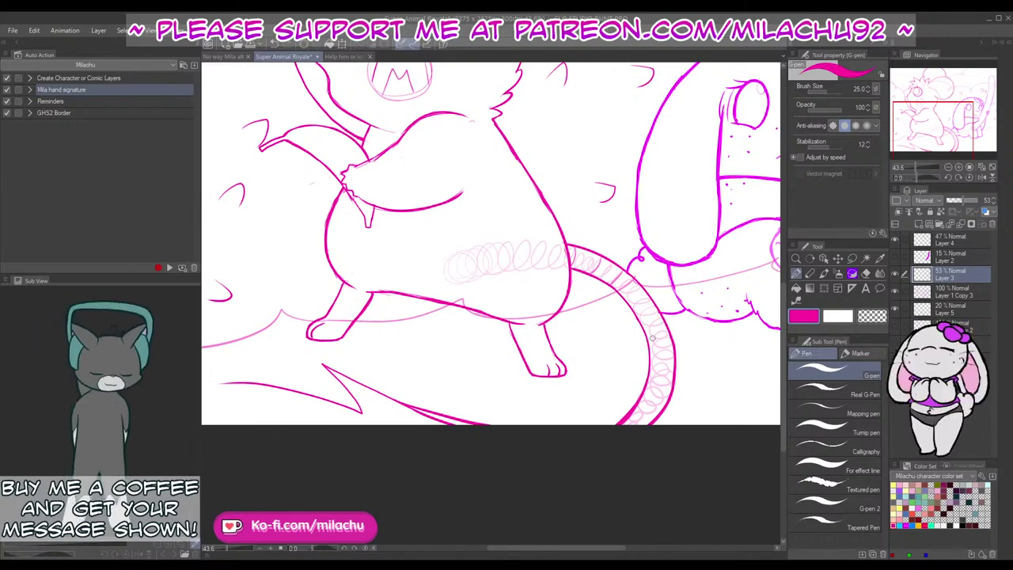
key("e")
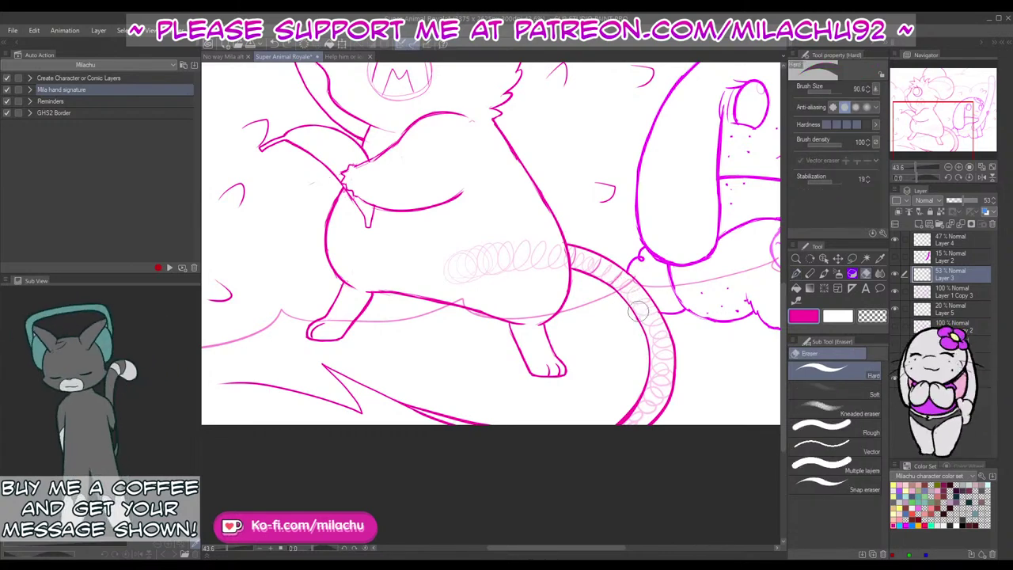
key("p")
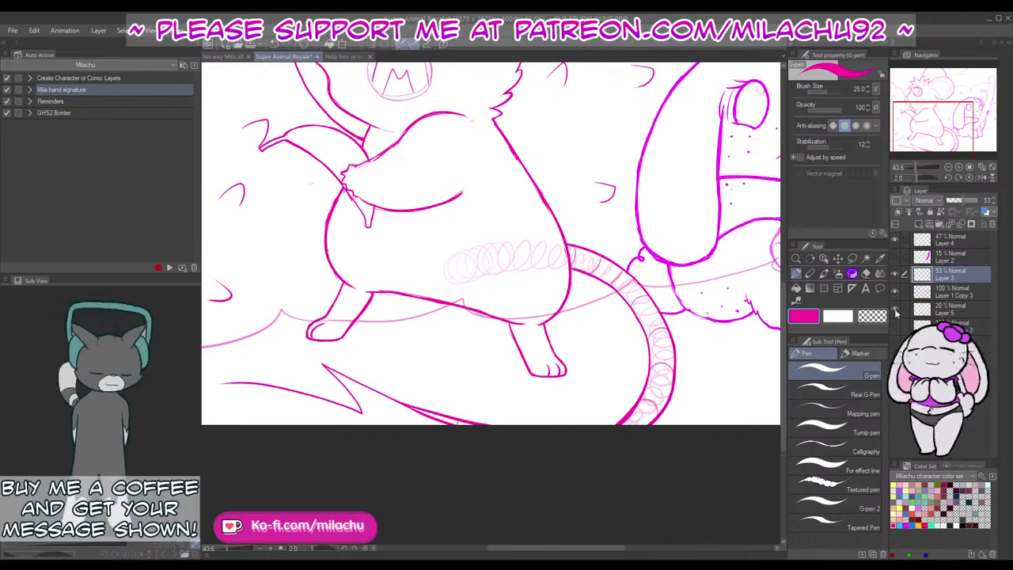
left_click(897, 313)
key("e")
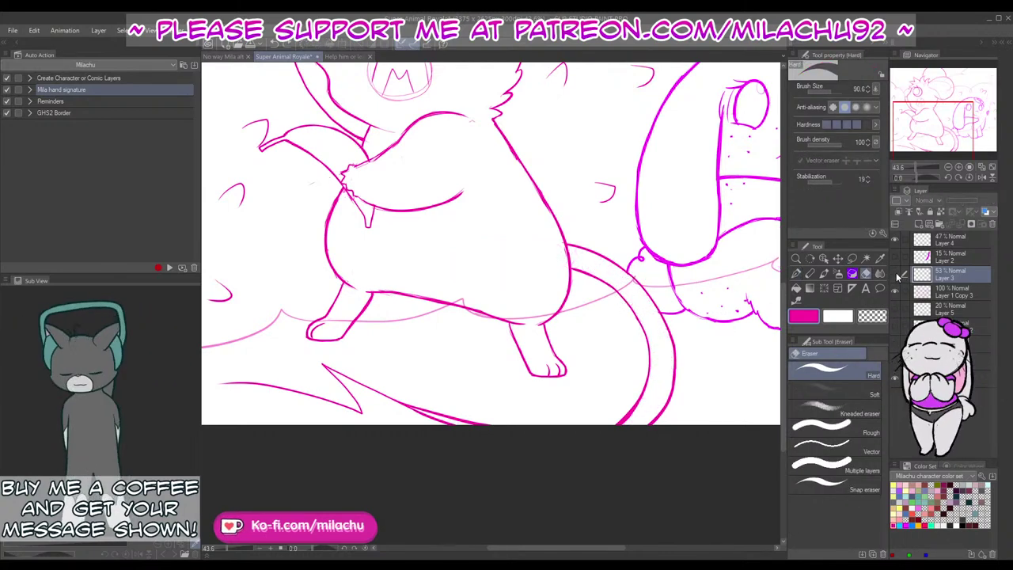
left_click_drag(687, 381, 540, 416)
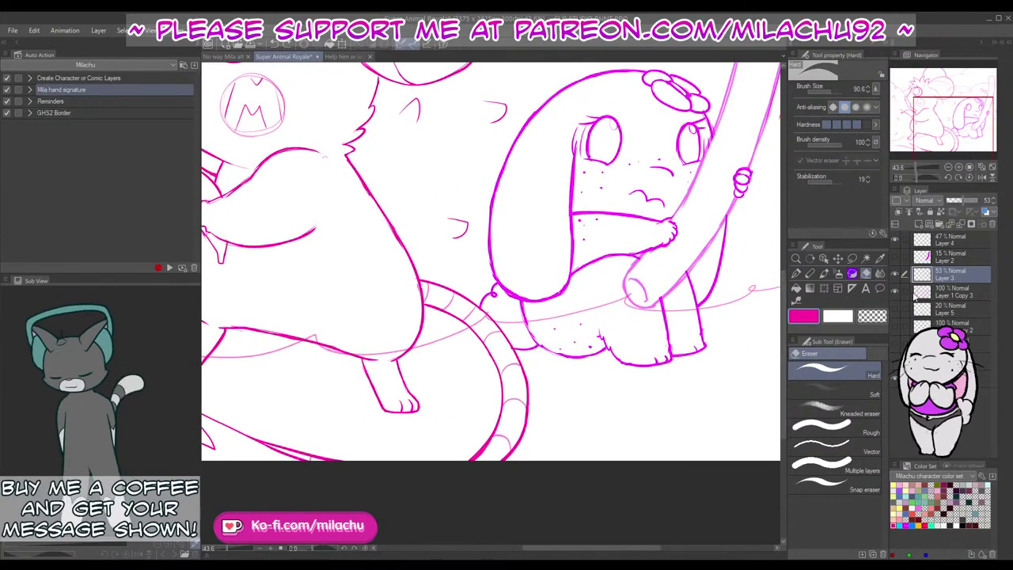
Step: Set Layer 3's opacity to 100% and merge it down into Layer 1 Copy 3
left_click_drag(967, 202, 985, 202)
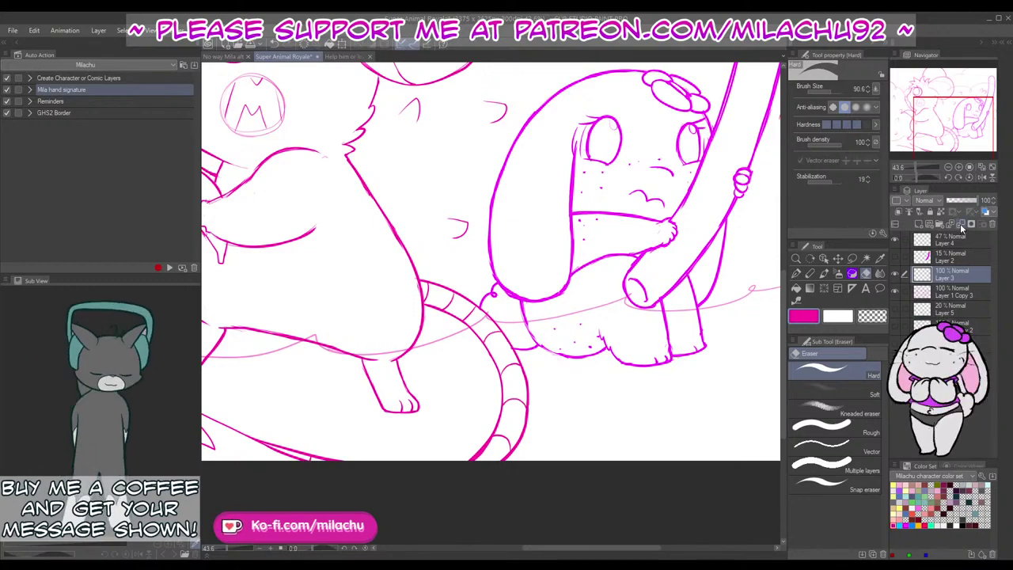
left_click(961, 226)
Step: Ink the outline of the character's round mouth along a concentric circle ruler, and delete the ruler from the layer
mouse_move(416, 302)
left_mouse_down()
mouse_move(602, 305)
mouse_move(624, 495)
left_mouse_up()
key("p")
left_click(919, 167)
left_click_drag(524, 346, 583, 396)
mouse_move(495, 289)
left_mouse_down()
mouse_move(468, 299)
mouse_move(445, 343)
mouse_move(459, 361)
mouse_move(520, 358)
mouse_move(539, 377)
left_mouse_up()
key("u")
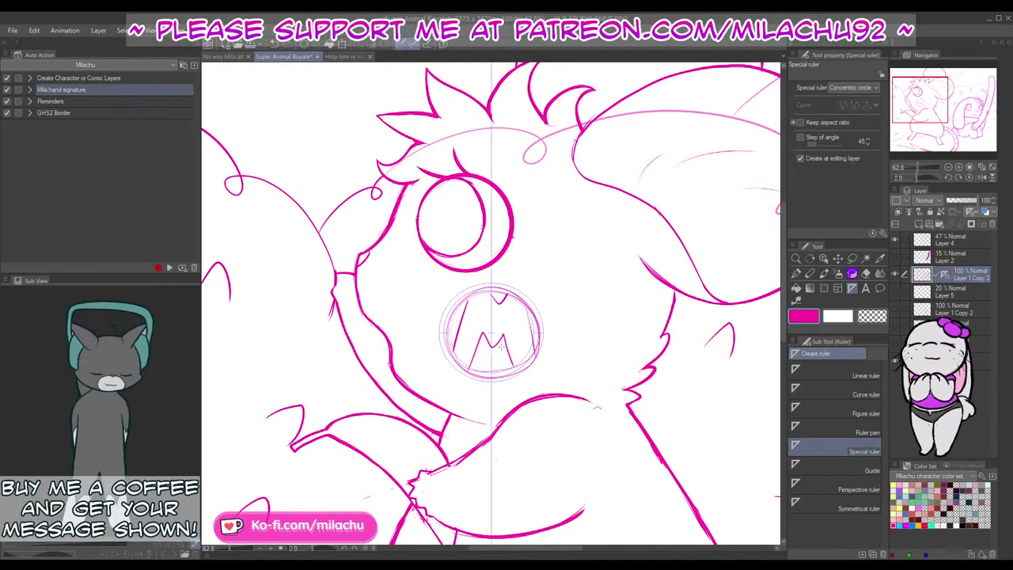
key("p")
mouse_move(445, 334)
left_mouse_down()
mouse_move(503, 290)
mouse_move(456, 358)
mouse_move(448, 320)
left_mouse_up()
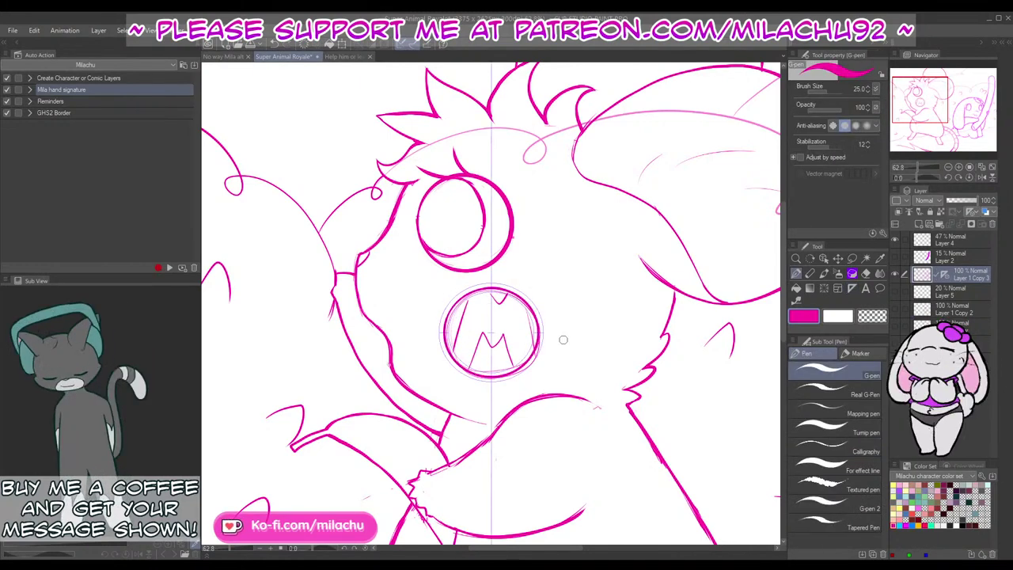
left_click_drag(944, 279, 993, 224)
Step: Ink the slanted lines on both sides inside the round mouth and the small notch at its upper edge
key("e")
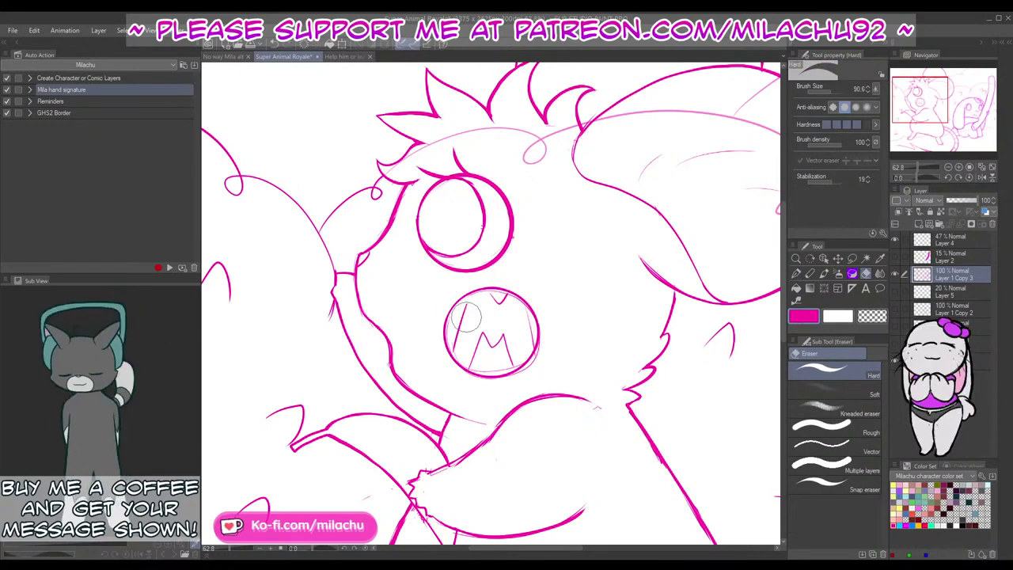
key("p")
left_click_drag(469, 296, 457, 356)
key("ctrl+z")
key("ctrl+z")
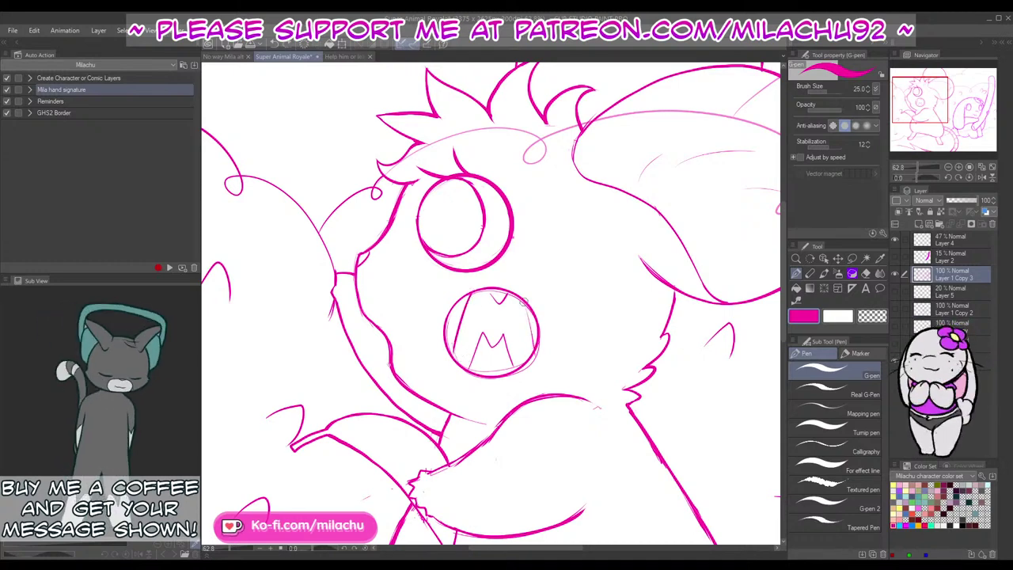
key("e")
left_click_drag(496, 303, 504, 296)
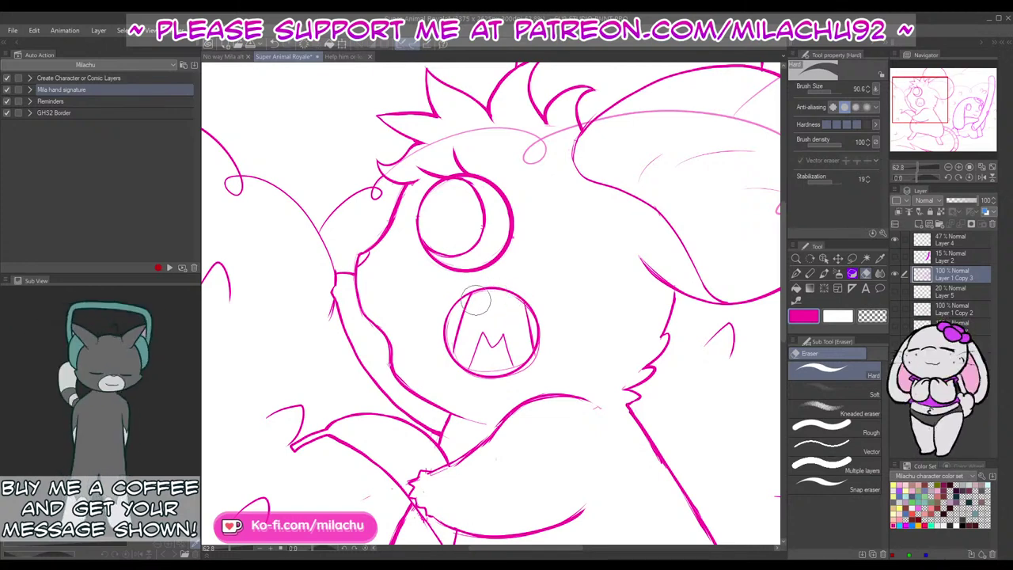
key("p")
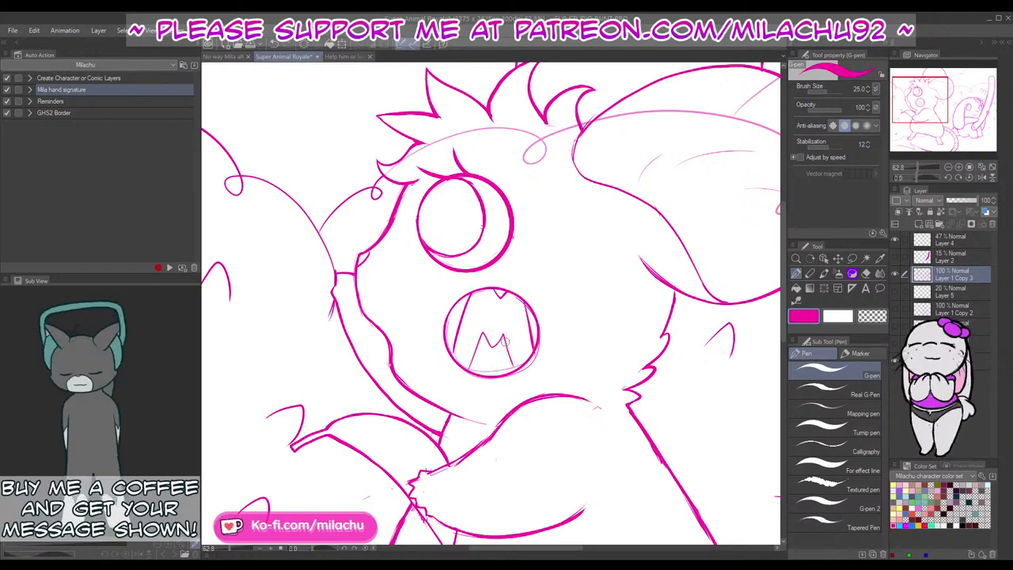
Step: Ink the M-shaped lines in the lower part of the mouth and erase the leftover sketch around the circle
key("e")
mouse_move(507, 348)
left_mouse_down()
mouse_move(479, 362)
mouse_move(491, 342)
mouse_move(485, 327)
mouse_move(493, 340)
mouse_move(500, 333)
mouse_move(469, 364)
mouse_move(516, 367)
left_mouse_up()
key("p")
key("ctrl+z")
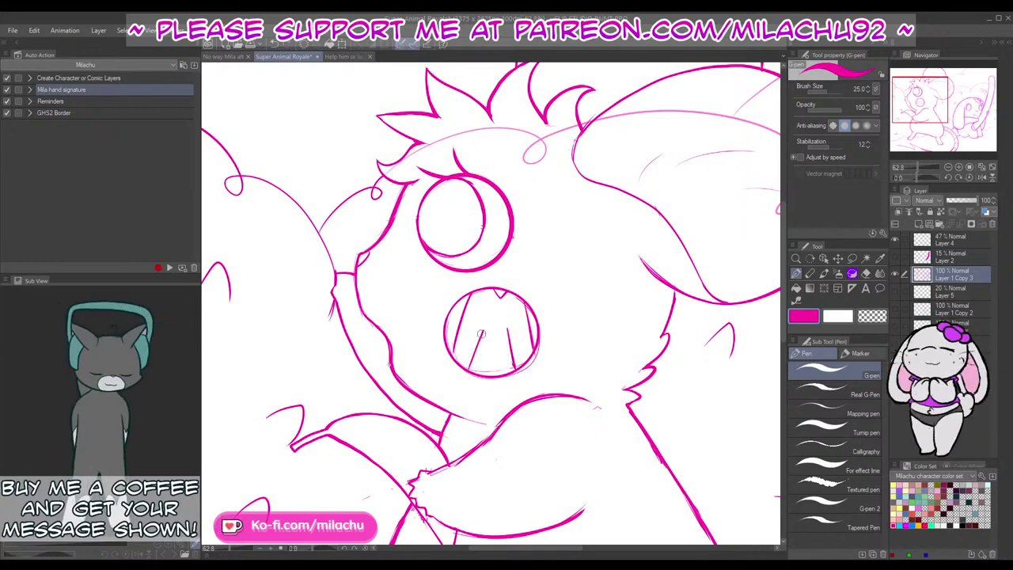
key("ctrl+z")
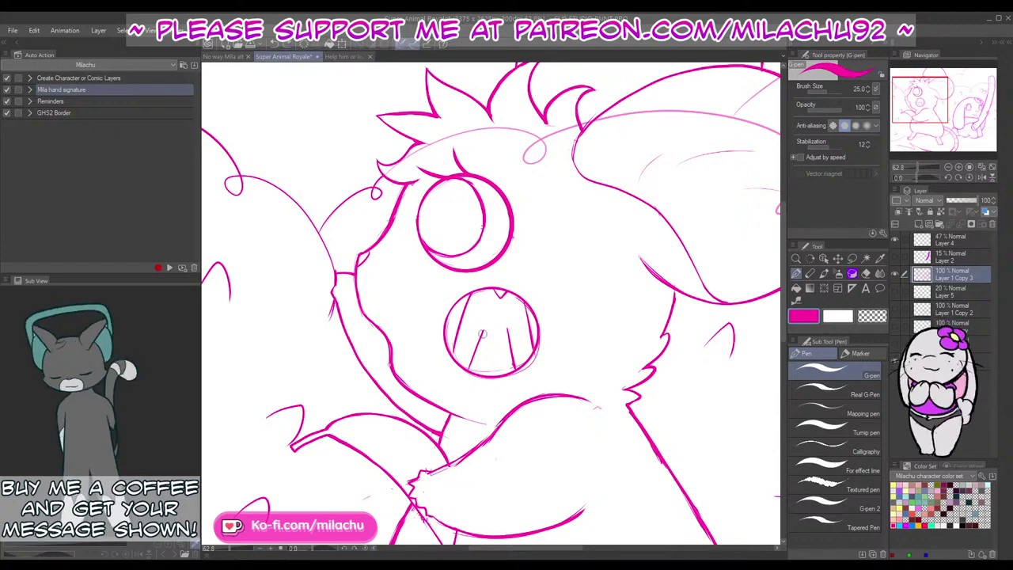
mouse_move(484, 330)
left_mouse_down()
mouse_move(499, 338)
mouse_move(508, 327)
mouse_move(493, 345)
left_mouse_up()
key("ctrl+z")
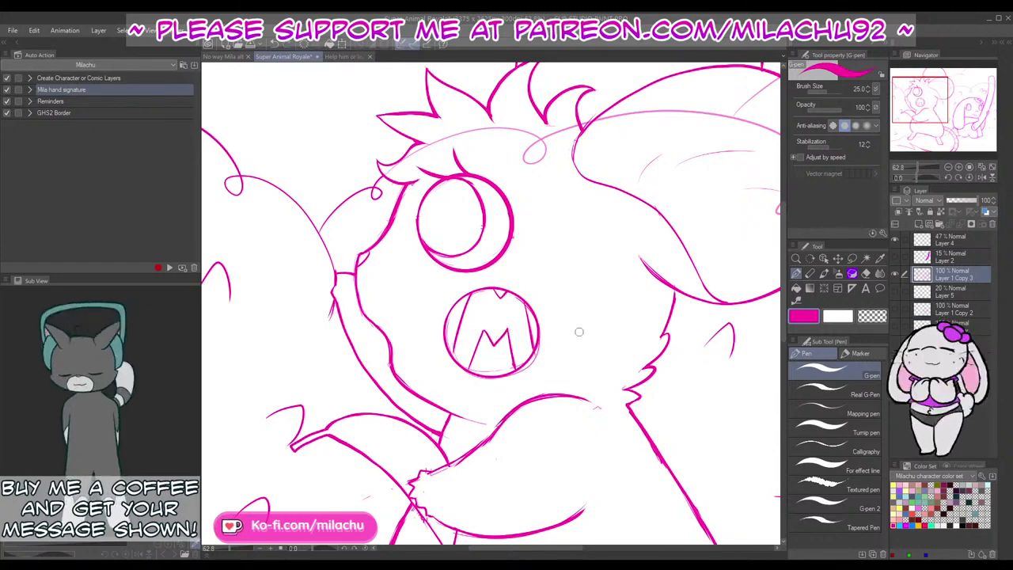
left_click_drag(626, 394, 573, 353)
key("e")
left_click_drag(491, 304, 457, 344)
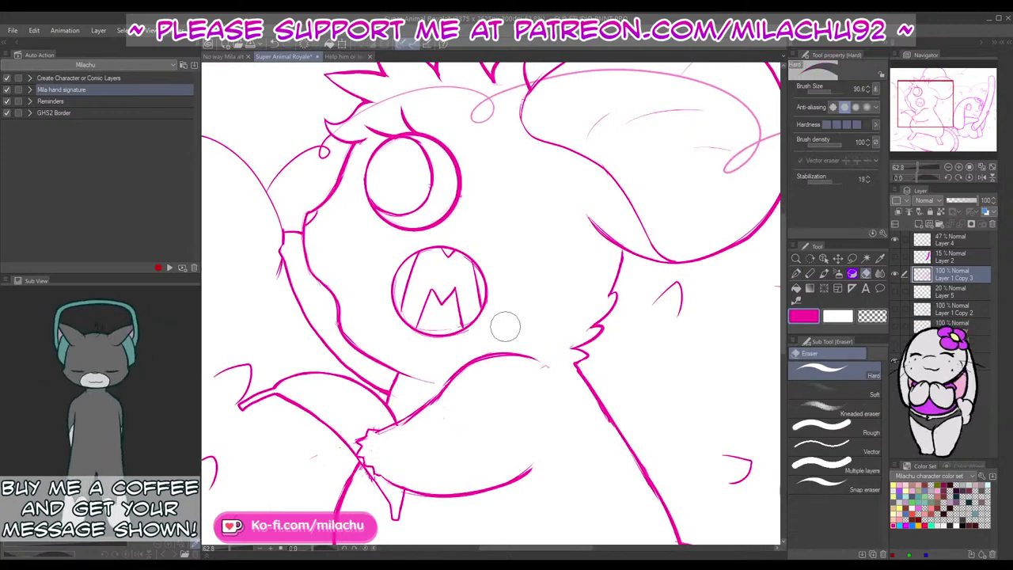
Step: Erase stray marks beside the shoulder and under the chin, and tidy the upper arm outline
key("p")
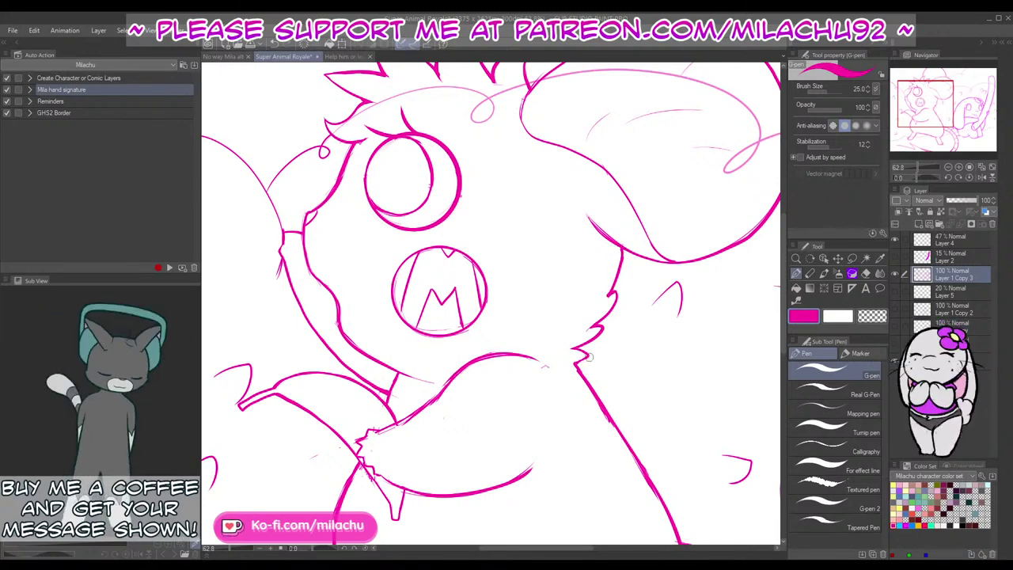
key("e")
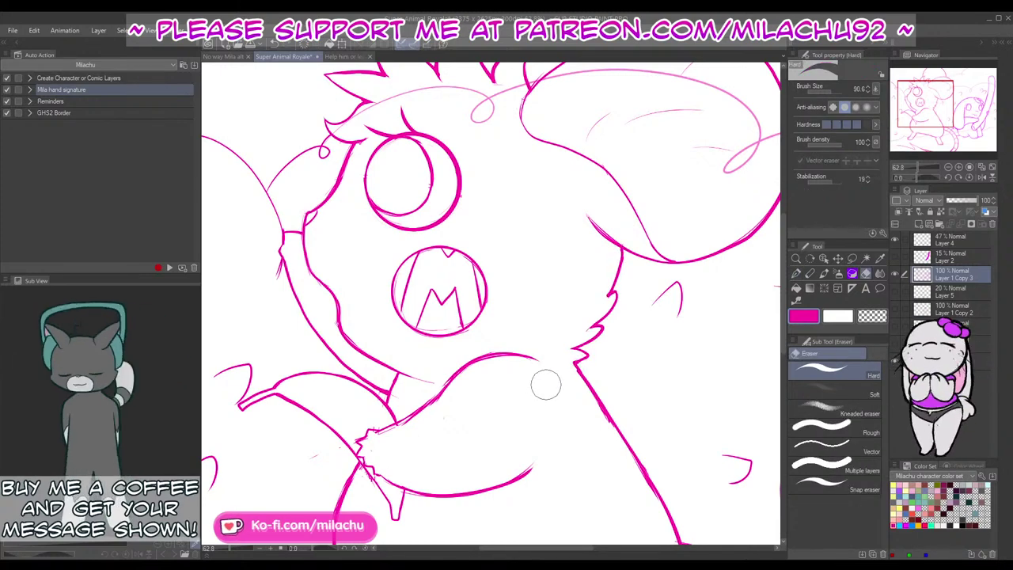
key("p")
key("e")
left_click_drag(437, 375, 434, 386)
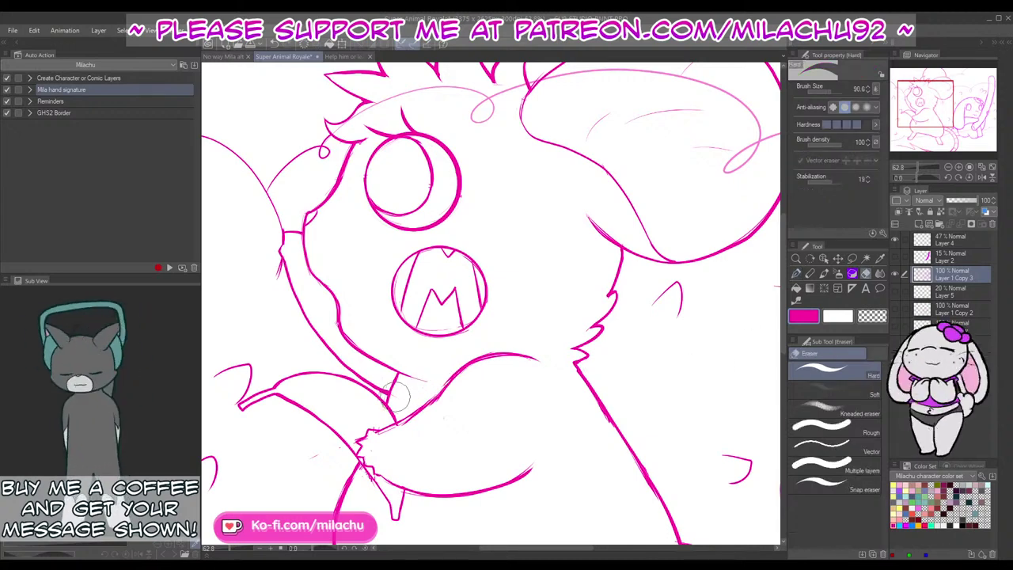
key("p")
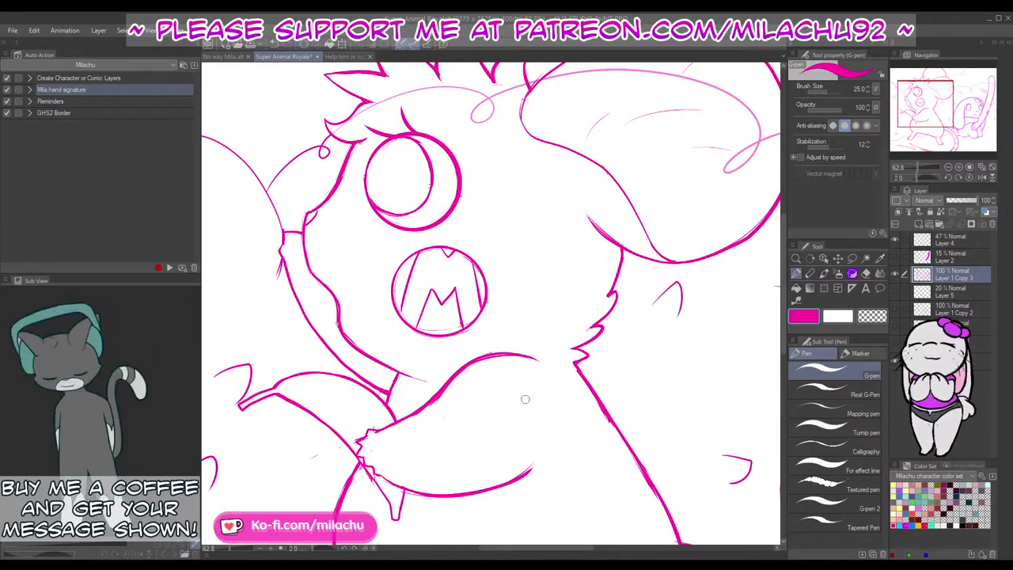
left_click_drag(467, 433, 515, 364)
Step: Clean up the jagged edge of the character's paw and the narrow tip hanging below it
key("e")
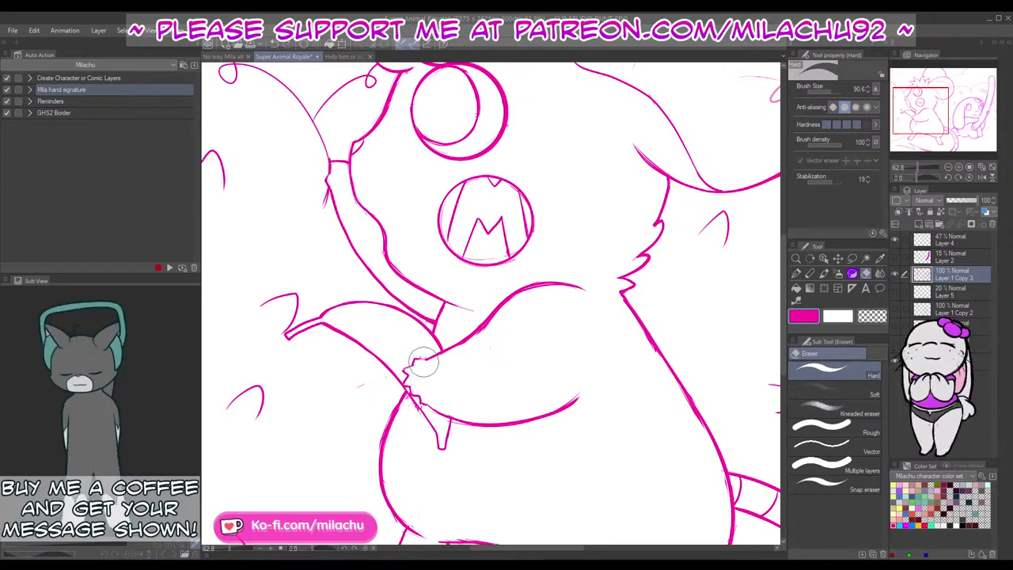
key("p")
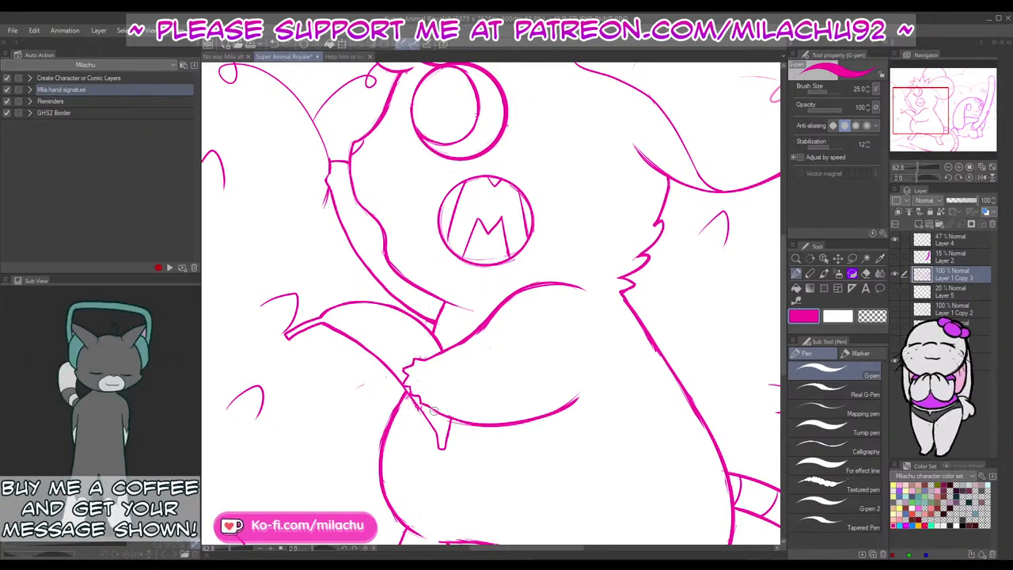
key("e")
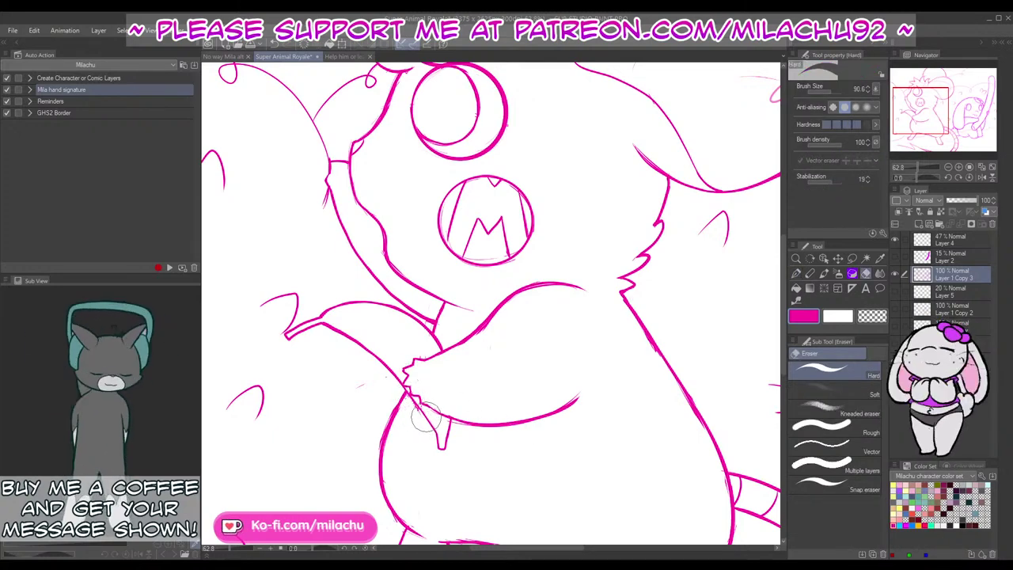
key("p")
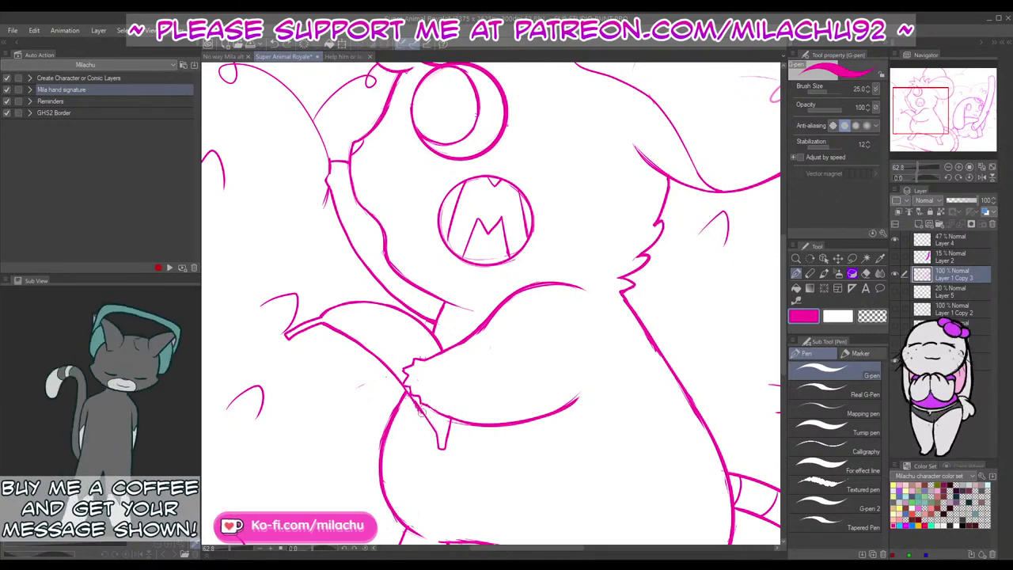
key("e")
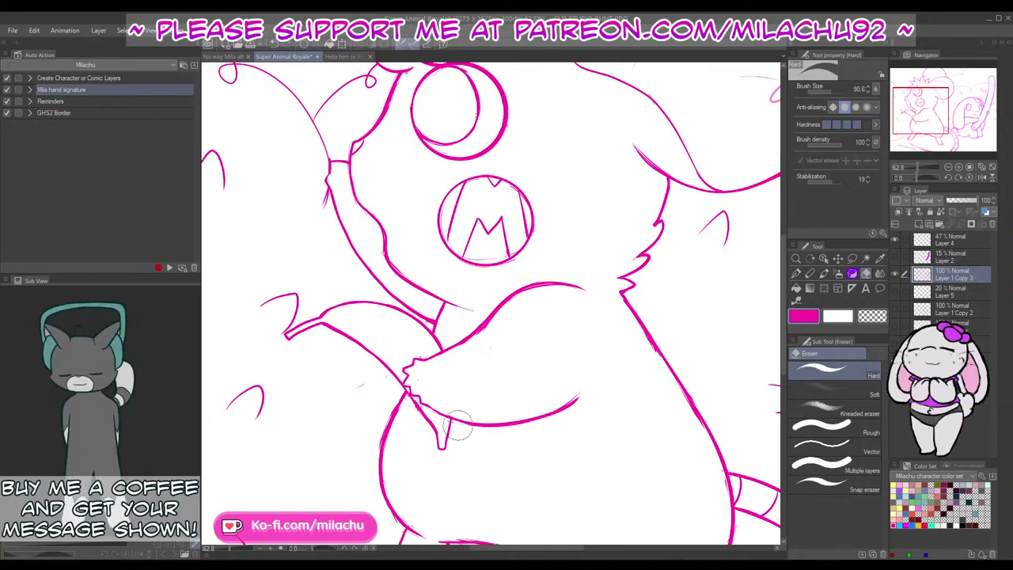
key("p")
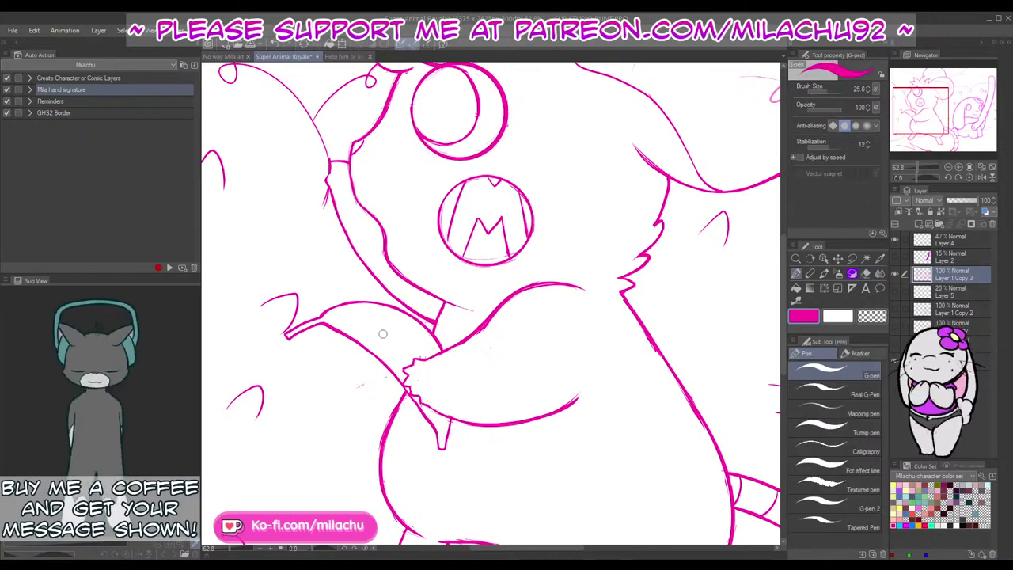
Step: Add a thin inner line to the curved shape beside the paw and a short stroke to the tip below
left_click_drag(354, 315, 417, 356)
left_click_drag(368, 321, 412, 352)
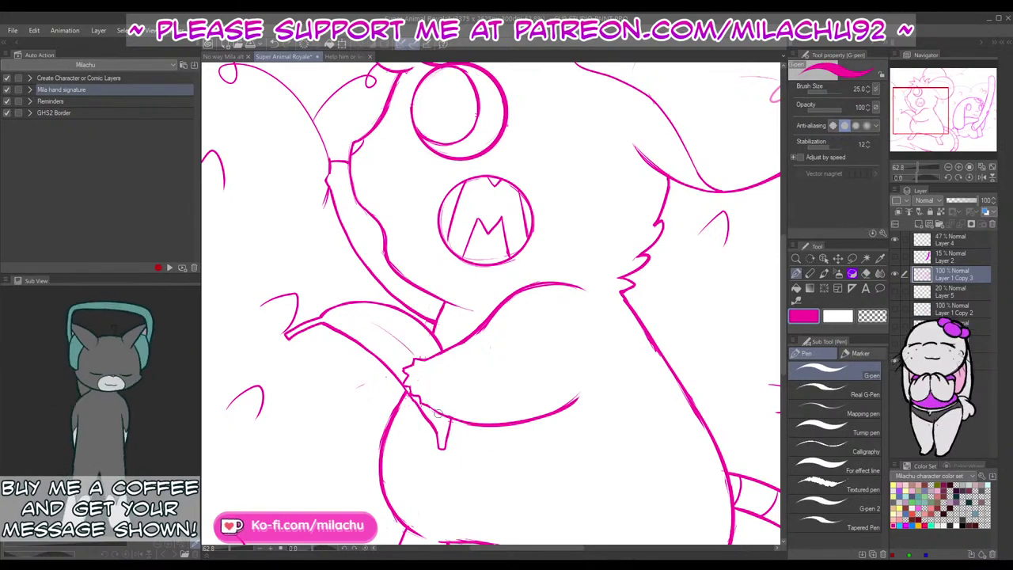
left_click_drag(436, 410, 442, 424)
left_click_drag(646, 420, 592, 326)
left_click_drag(696, 356, 660, 391)
left_click(991, 168)
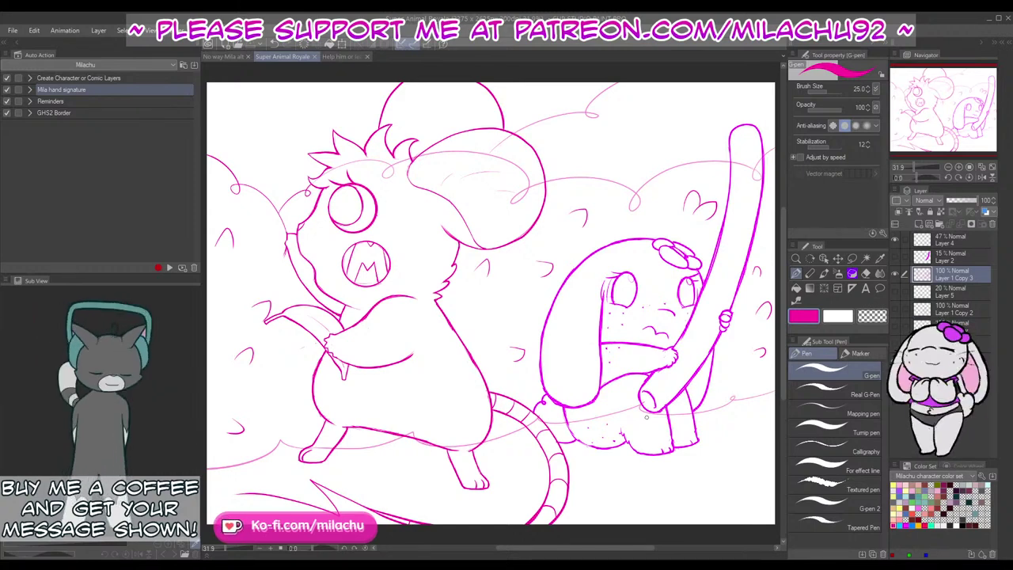
Step: Lower the opacity of Layer 4 with the background sketch to 15% and make Layer 1 Copy 3 active
left_click(896, 240)
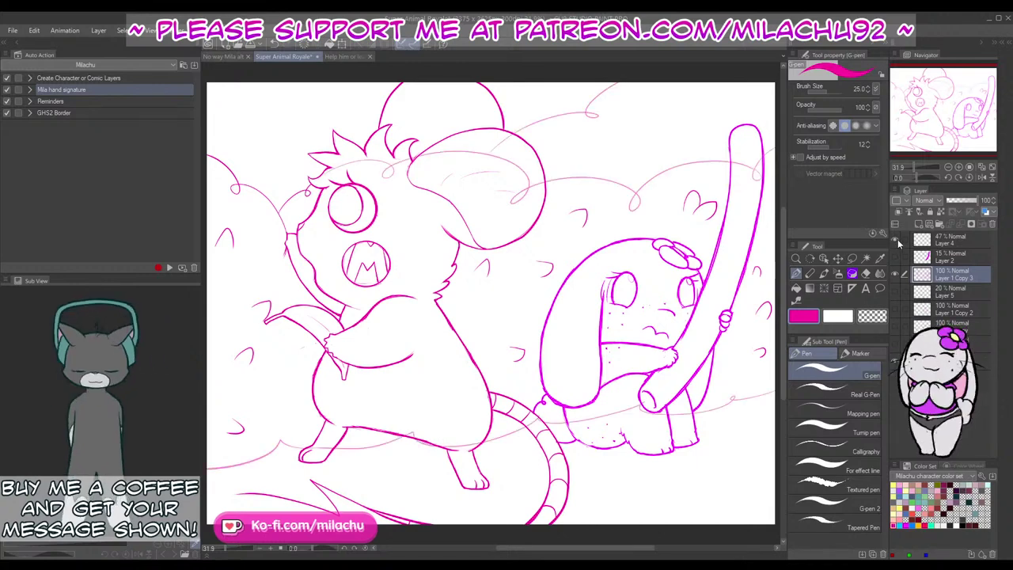
left_click(953, 239)
left_click_drag(960, 201, 953, 210)
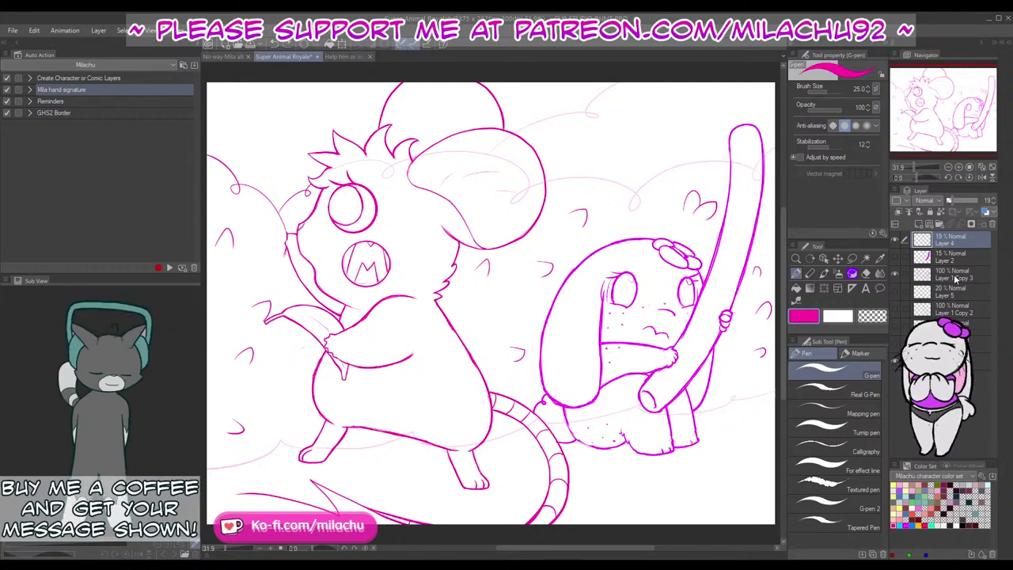
left_click(937, 274)
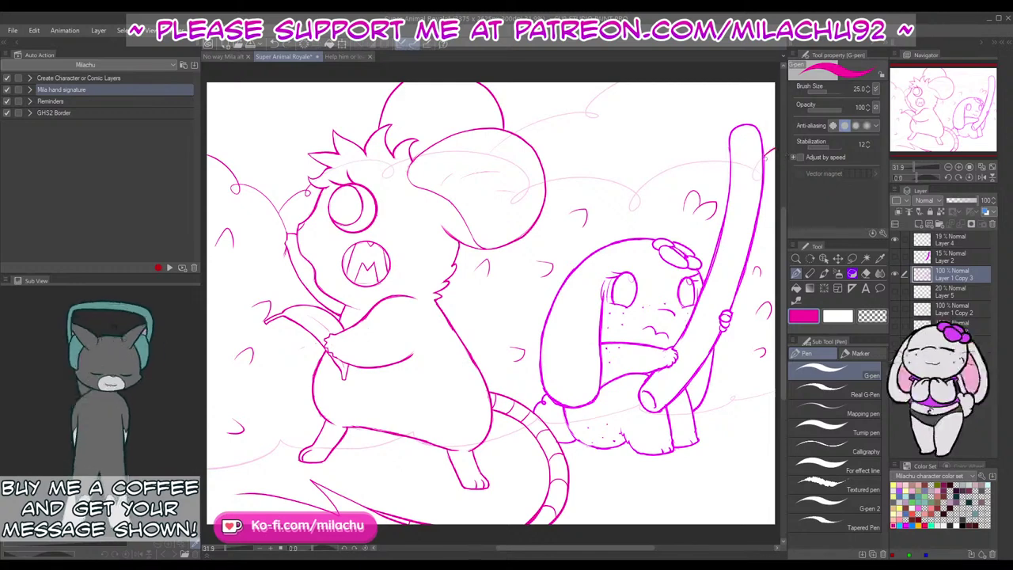
Step: Ink the rounded bush outlines from the stick to the large ear and from the ear up to the canvas's upper edge
mouse_move(731, 162)
left_mouse_down()
mouse_move(685, 162)
mouse_move(635, 192)
left_mouse_up()
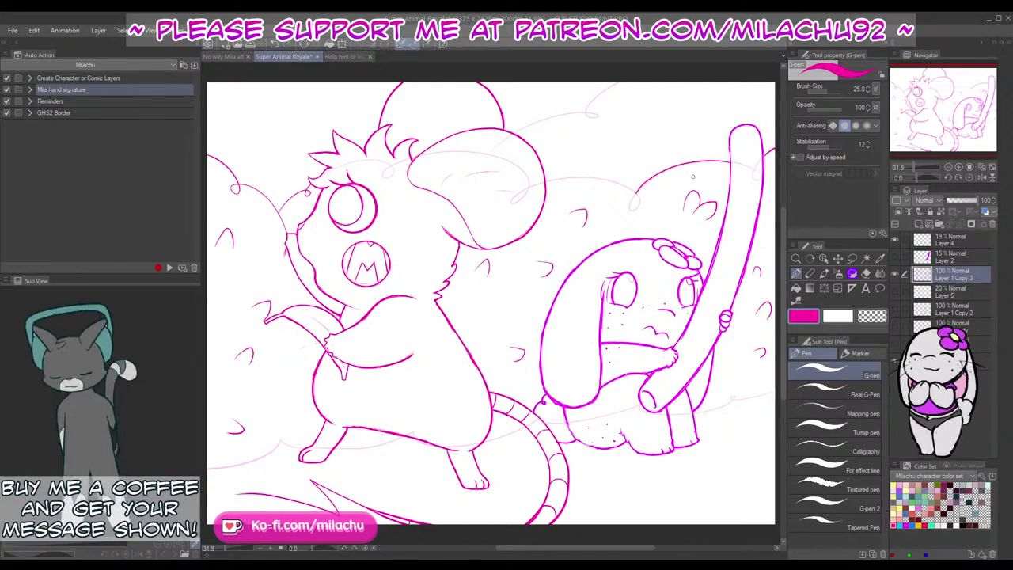
key("ctrl+z")
mouse_move(732, 163)
left_mouse_down()
mouse_move(677, 169)
mouse_move(631, 204)
mouse_move(624, 187)
mouse_move(544, 181)
left_mouse_up()
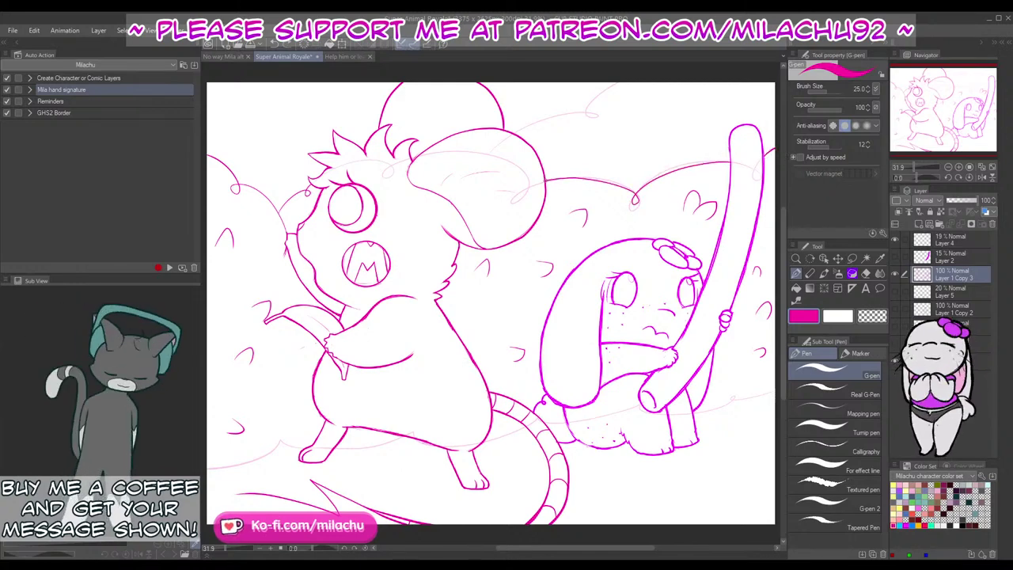
mouse_move(514, 132)
left_mouse_down()
mouse_move(603, 112)
mouse_move(621, 84)
left_mouse_up()
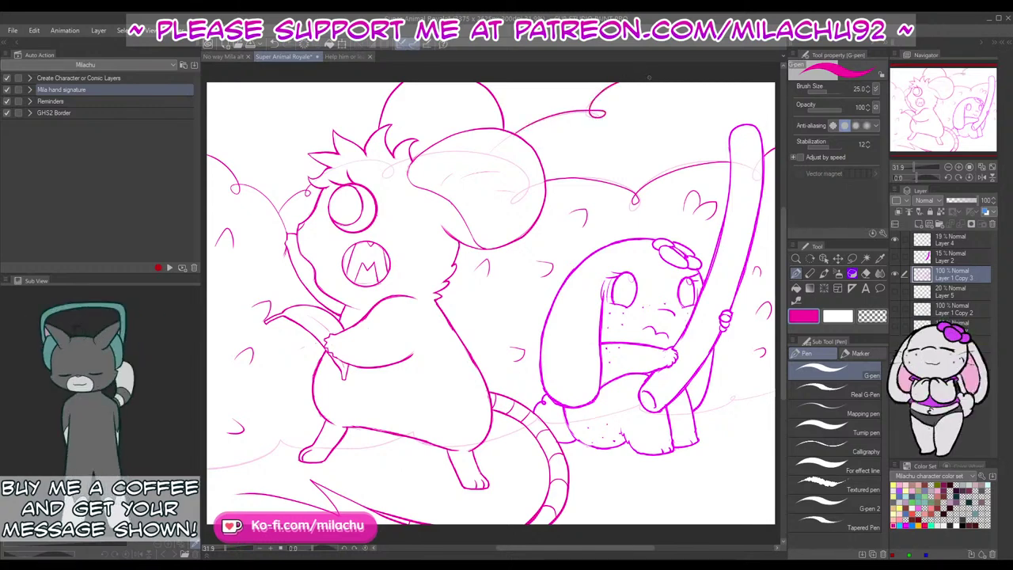
Step: Ink the ground line behind both characters, running from the canvas's right edge across to its left edge
left_click_drag(775, 388, 731, 398)
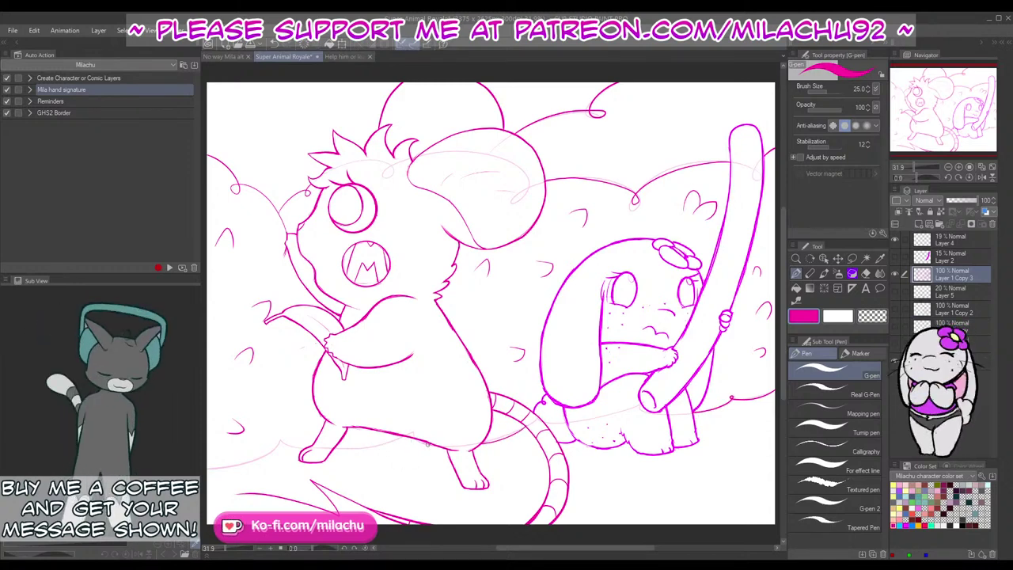
left_click_drag(428, 445, 342, 451)
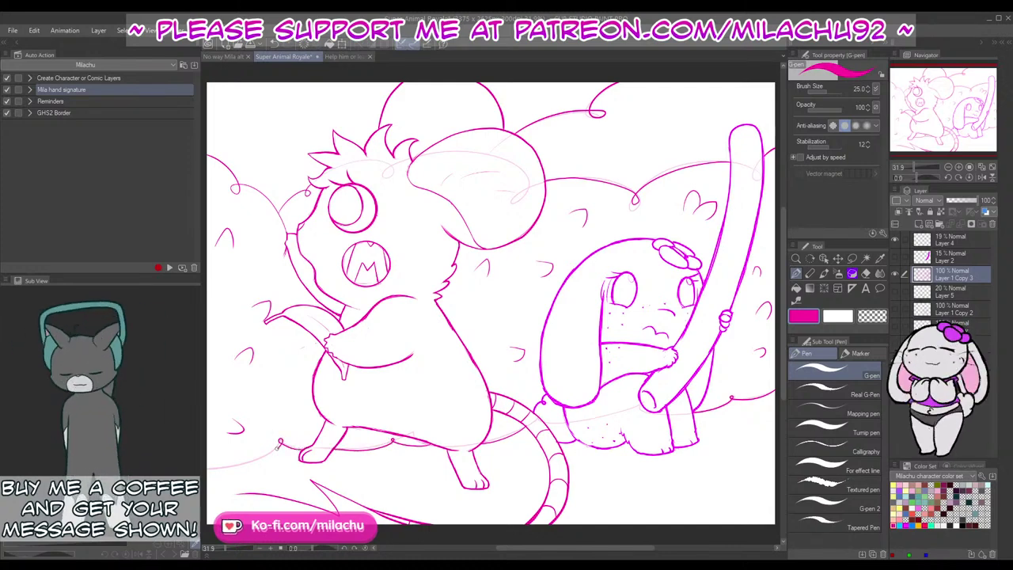
left_click_drag(279, 447, 208, 467)
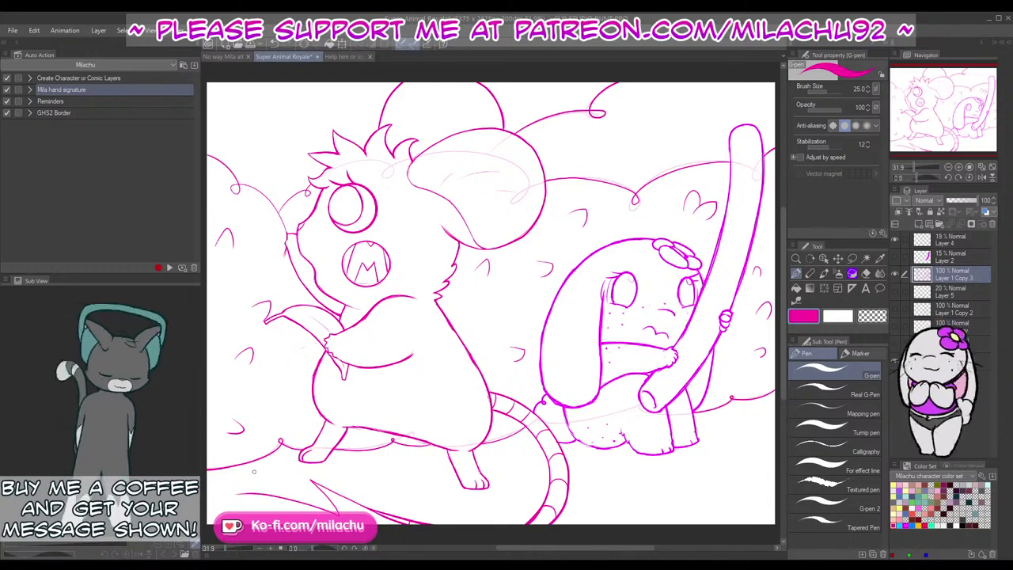
Step: Hide the Layer 4 sketch and add small leaf marks to the bushes beside the large ear
left_click(895, 241)
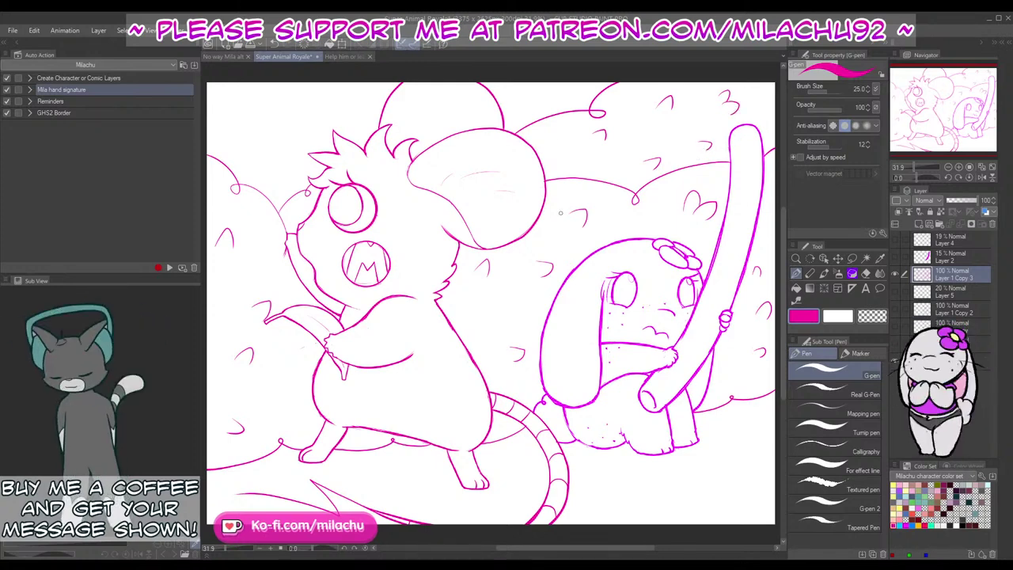
mouse_move(553, 156)
left_mouse_down()
mouse_move(551, 148)
mouse_move(562, 165)
left_mouse_up()
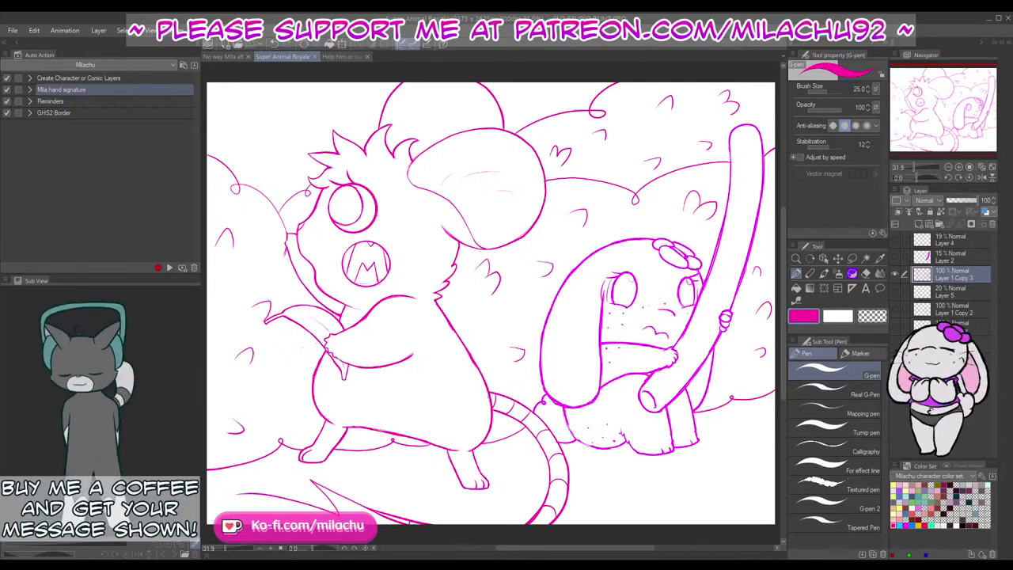
Step: Duplicate Layer 1 Copy 3, move the copy above all other layers, hide the original and rename the copy "lines"
key("ctrl+v")
left_click_drag(958, 271, 966, 241)
left_click(895, 291)
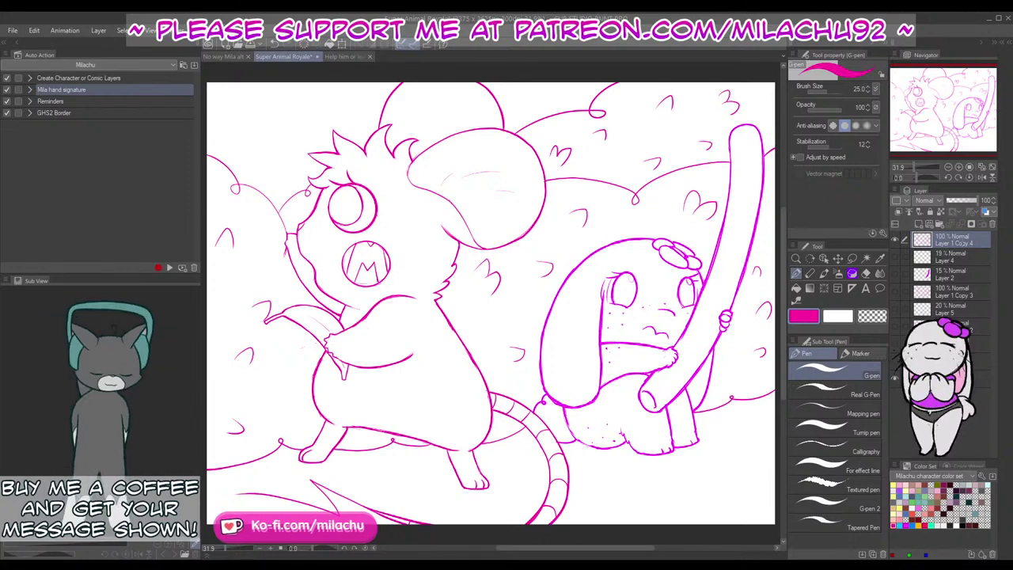
double_click(963, 243)
type("lines")
key("Return")
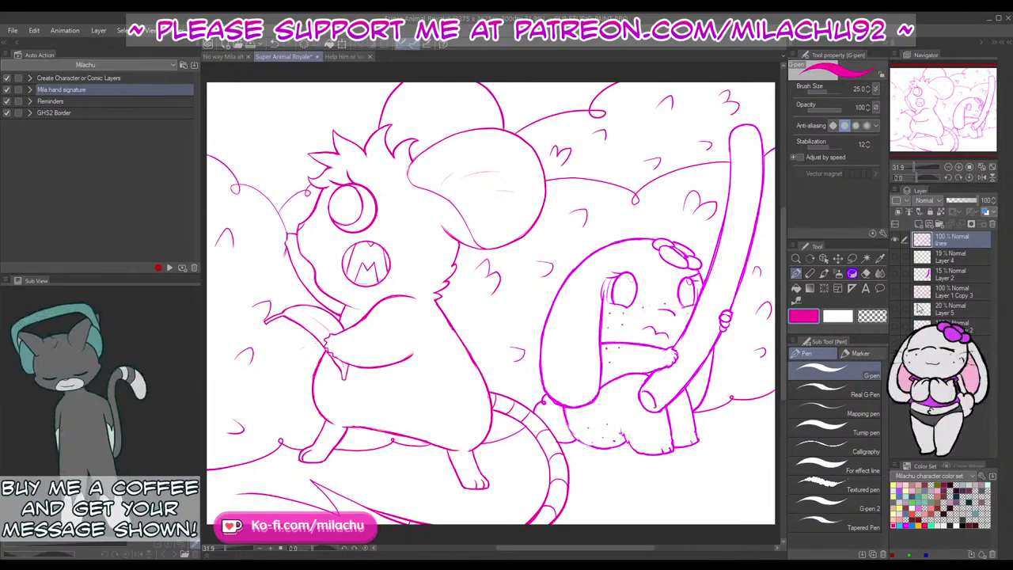
Step: Recolor all the line art on the lines layer to dark maroon
left_click(950, 485)
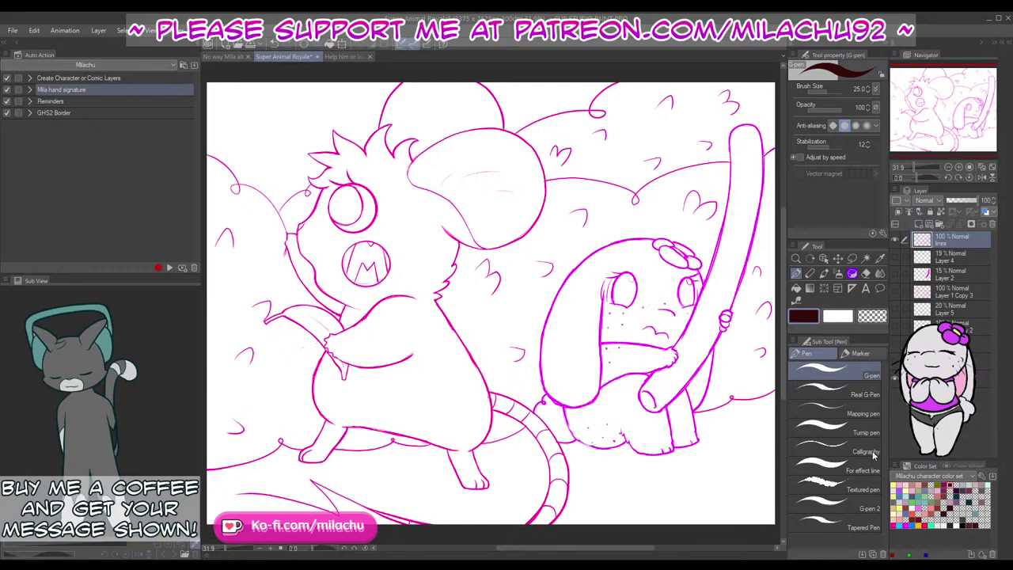
left_click(34, 31)
left_click(100, 254)
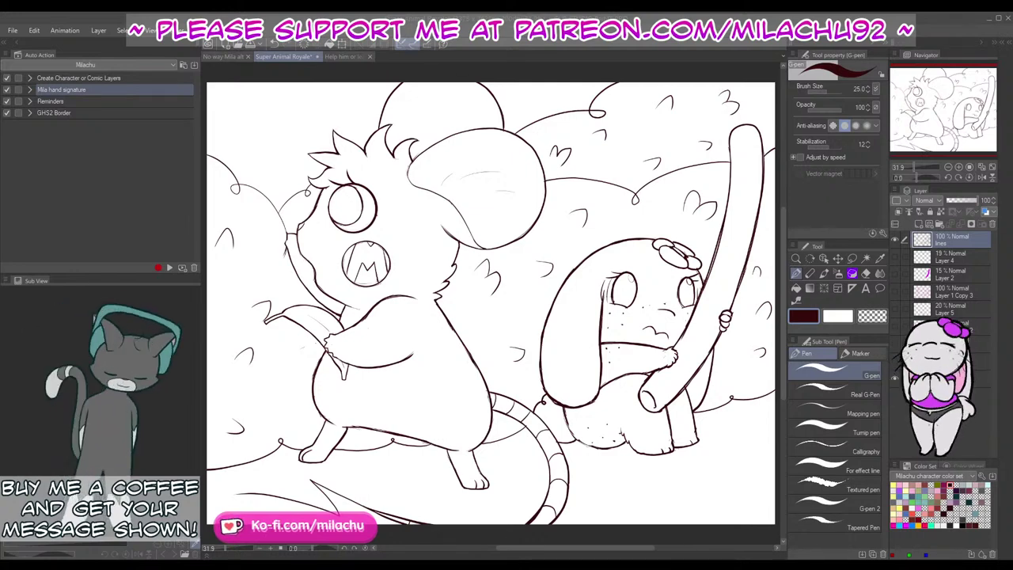
Step: Switch to Auto select, add two new layers directly beneath the lines layer and make the lines layer active again
left_click(866, 258)
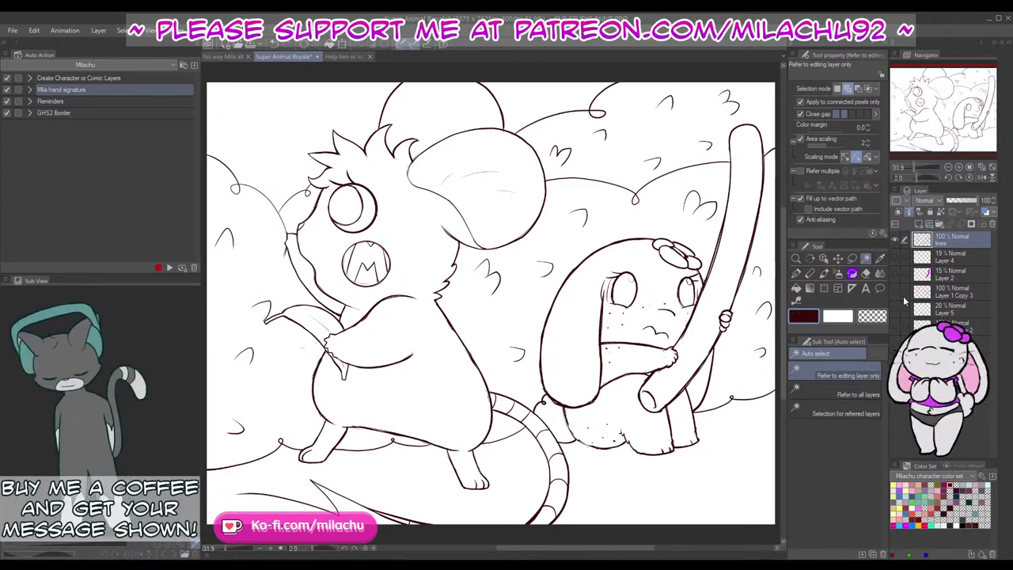
left_click(919, 225)
left_click(920, 225)
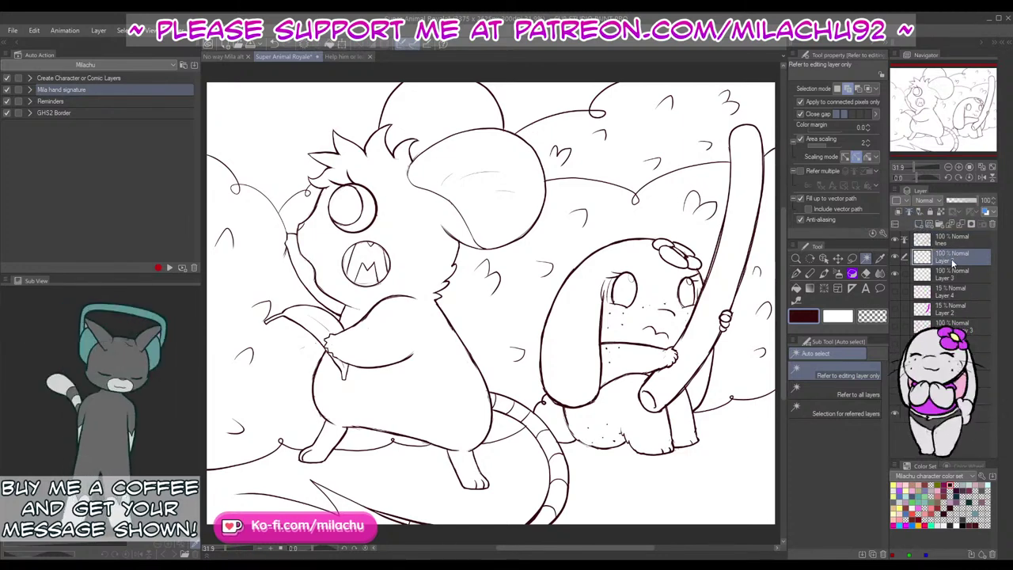
left_click(950, 240)
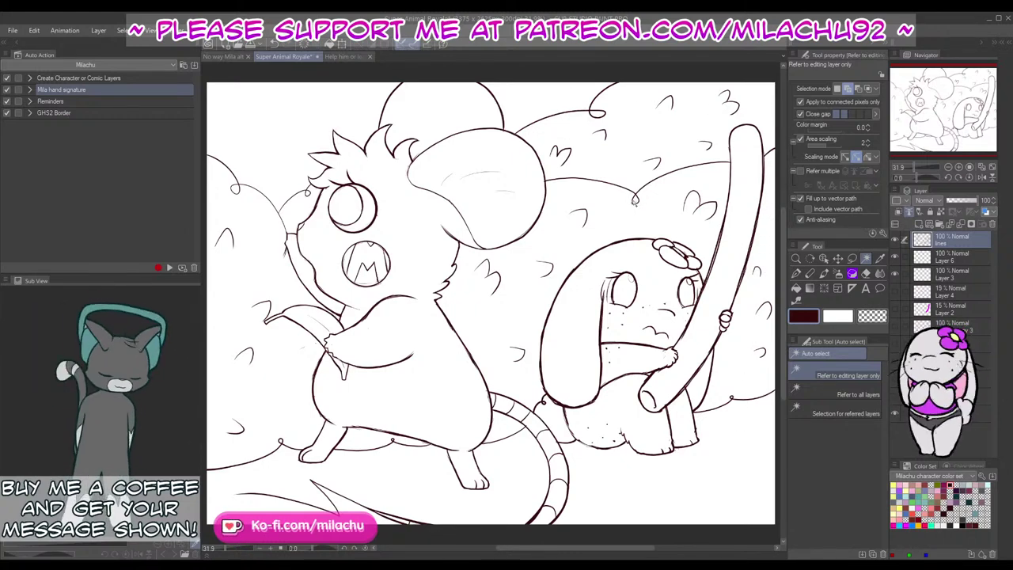
Step: Select the background around both characters: the bushes, the ground, the area beyond the bushes and the gaps next to the large-eared character
left_click(518, 378)
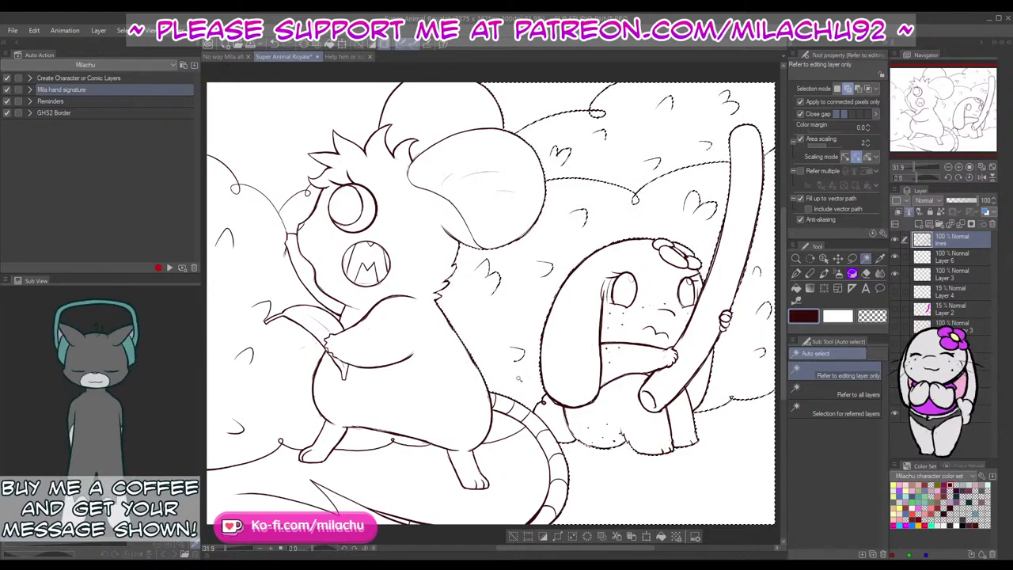
left_click(510, 446)
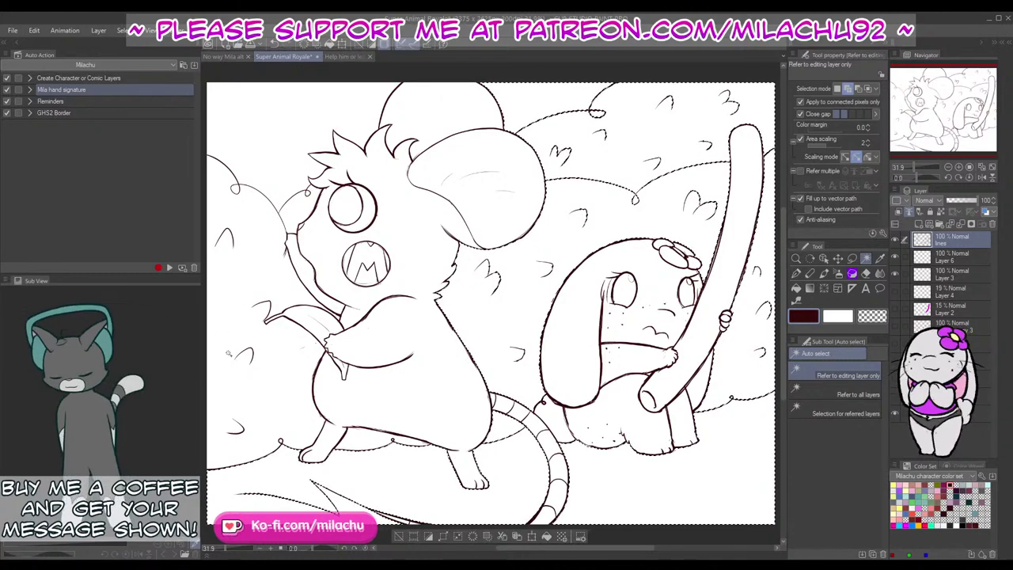
left_click(271, 183)
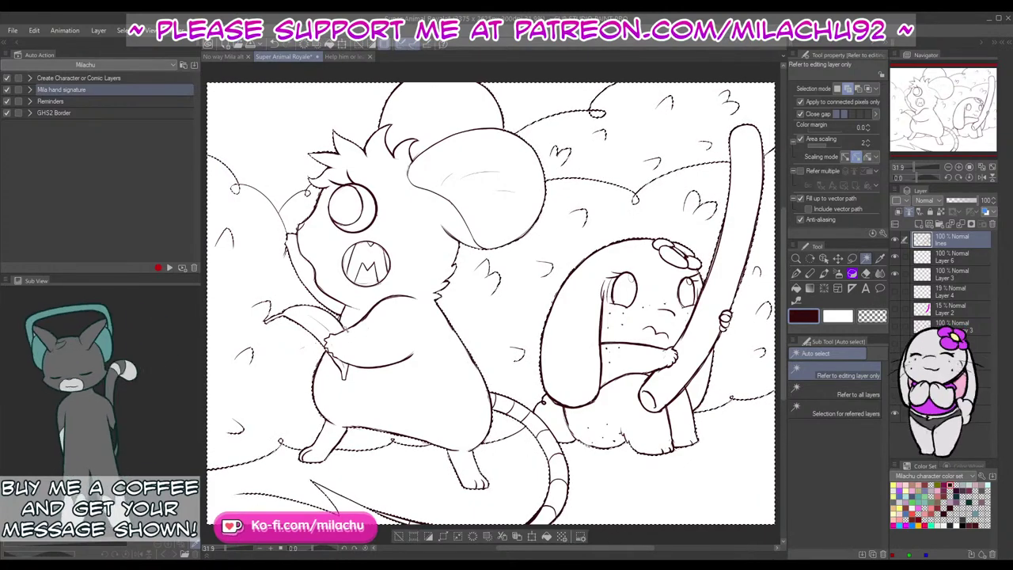
left_click(337, 317)
left_click_drag(915, 167, 918, 166)
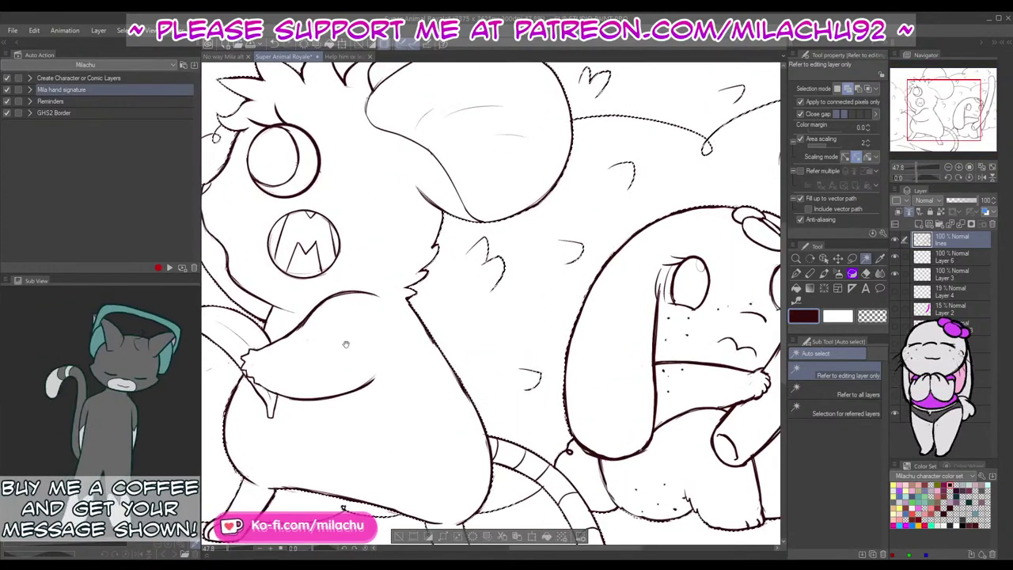
left_click_drag(274, 334, 323, 336)
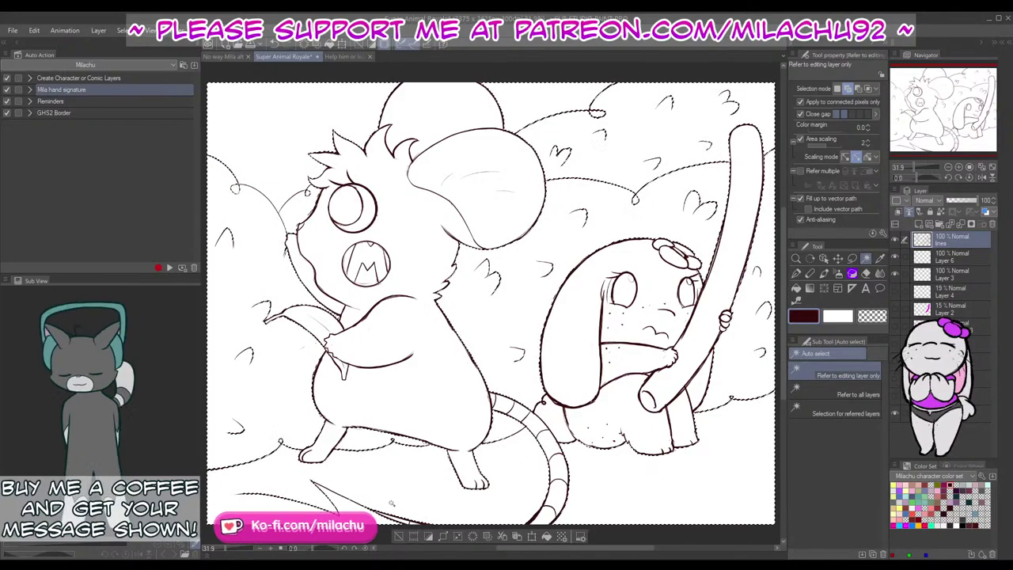
Step: With the Selection pen at brush size 90.6, add the ground line on both sides of the striped tail to the selection
left_click_drag(679, 457, 655, 393)
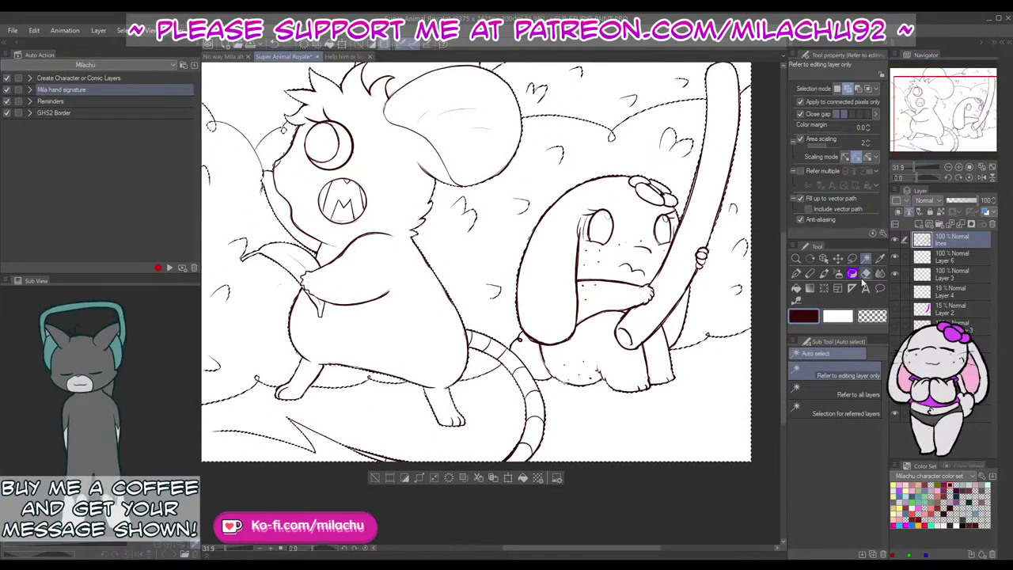
left_click(852, 258)
left_click(841, 443)
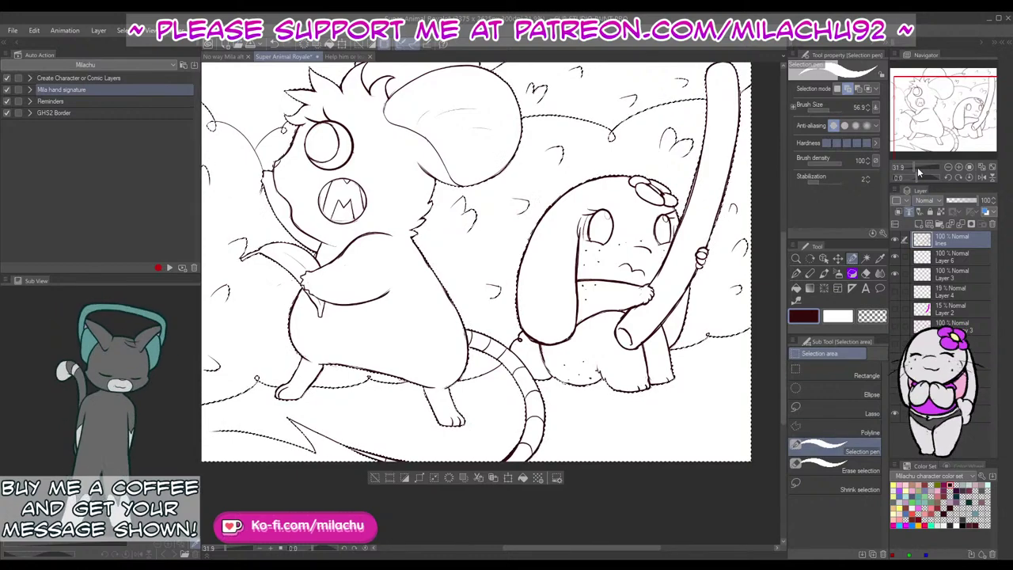
left_click_drag(916, 167, 922, 163)
left_click_drag(523, 396, 525, 275)
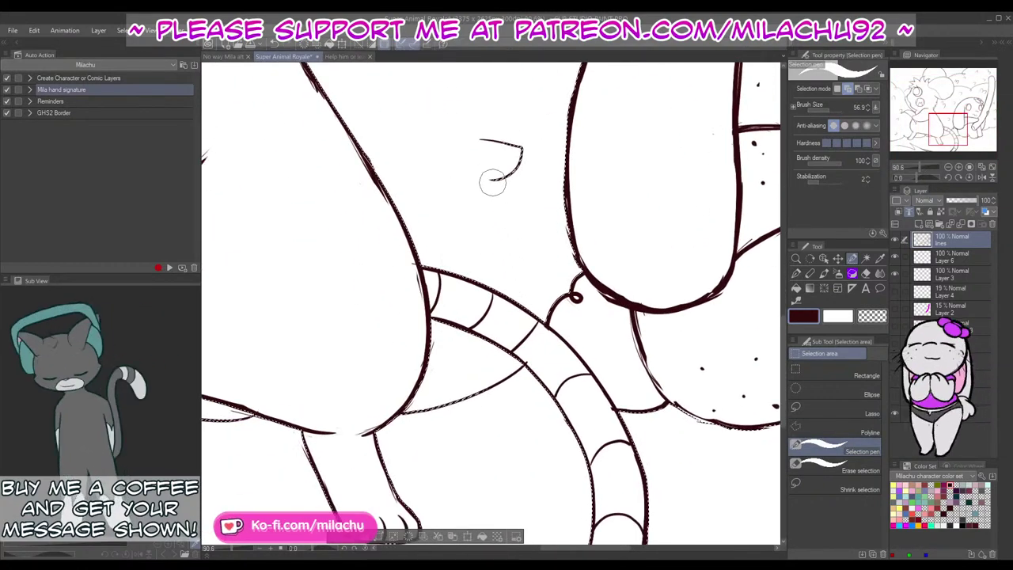
left_click(831, 110)
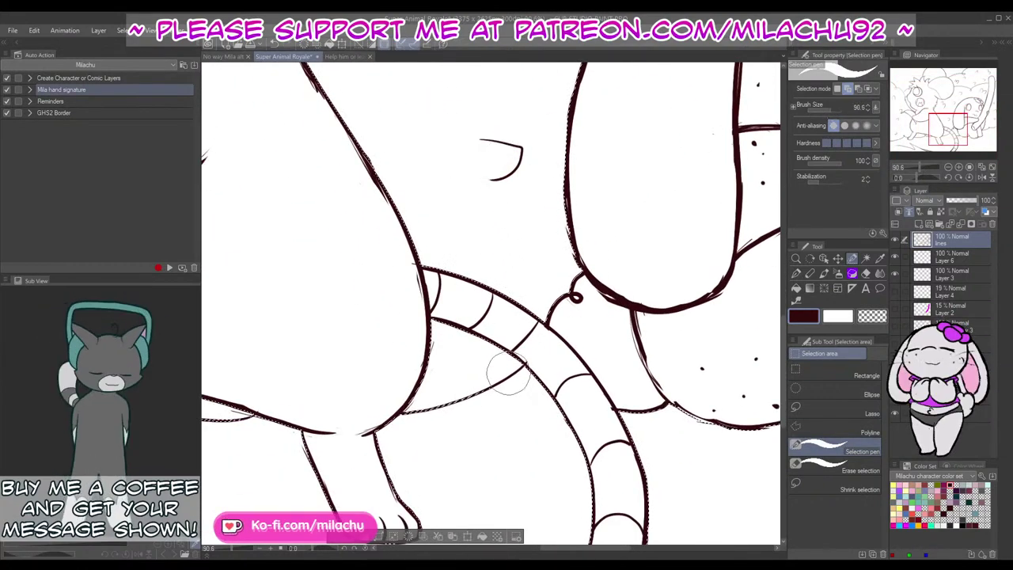
left_click_drag(504, 376, 408, 415)
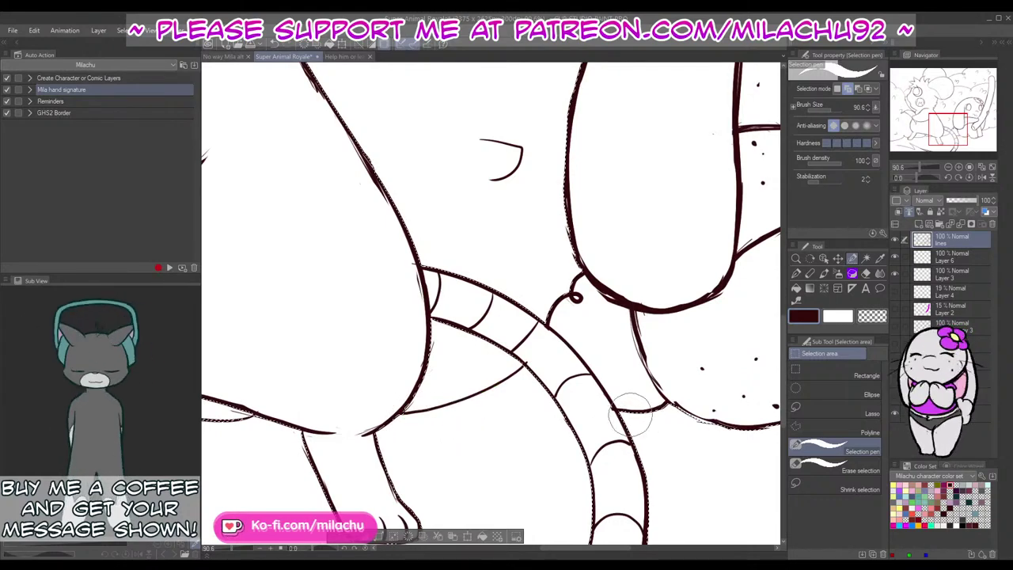
mouse_move(618, 409)
left_mouse_down()
mouse_move(659, 416)
mouse_move(670, 453)
mouse_move(430, 407)
left_mouse_up()
Step: Add the ground line beside the bunny's feet and the leaf marks to the right of the stick to the selection
left_click_drag(556, 408, 315, 485)
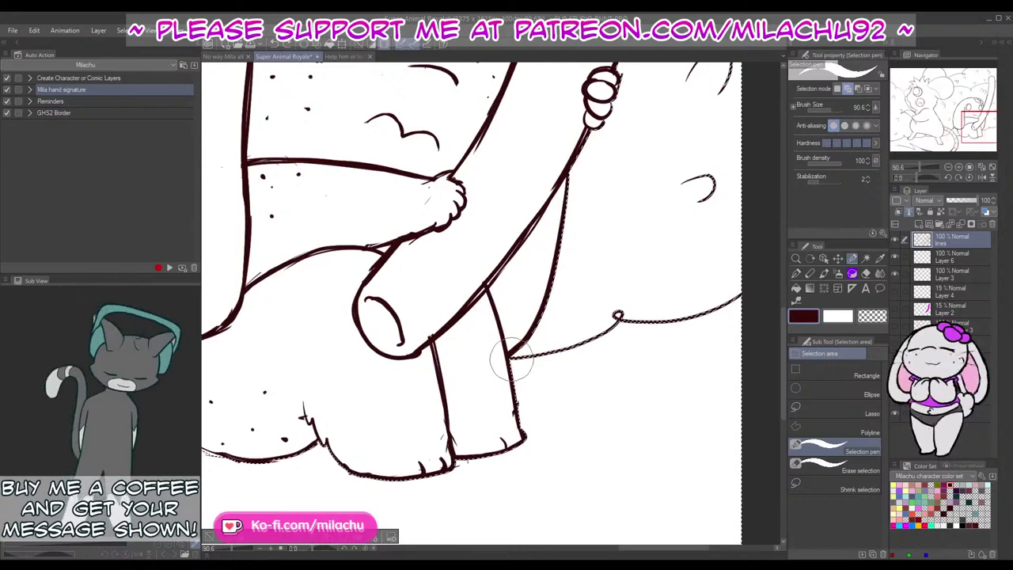
mouse_move(502, 356)
left_mouse_down()
mouse_move(581, 342)
mouse_move(621, 312)
mouse_move(739, 288)
left_mouse_up()
mouse_move(679, 214)
left_mouse_down()
mouse_move(588, 356)
mouse_move(622, 321)
mouse_move(611, 341)
left_mouse_up()
mouse_move(626, 235)
left_mouse_down()
mouse_move(638, 202)
mouse_move(599, 221)
left_mouse_up()
left_click_drag(599, 142, 579, 262)
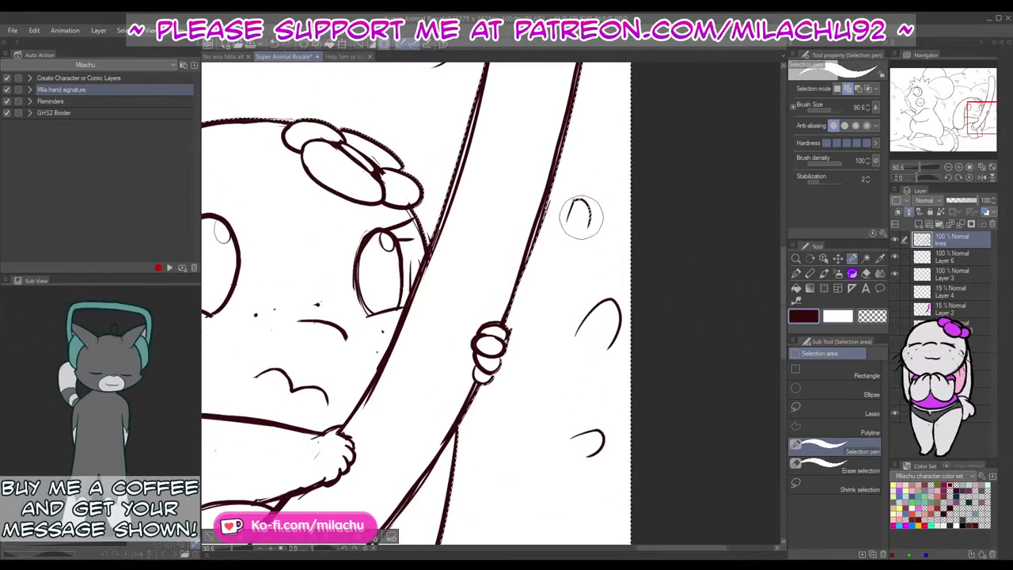
left_click_drag(569, 217, 594, 235)
Step: Add the double leaf mark above the bunny's flower and the short bush line right of the stick's tip to the selection
left_click_drag(559, 149, 559, 350)
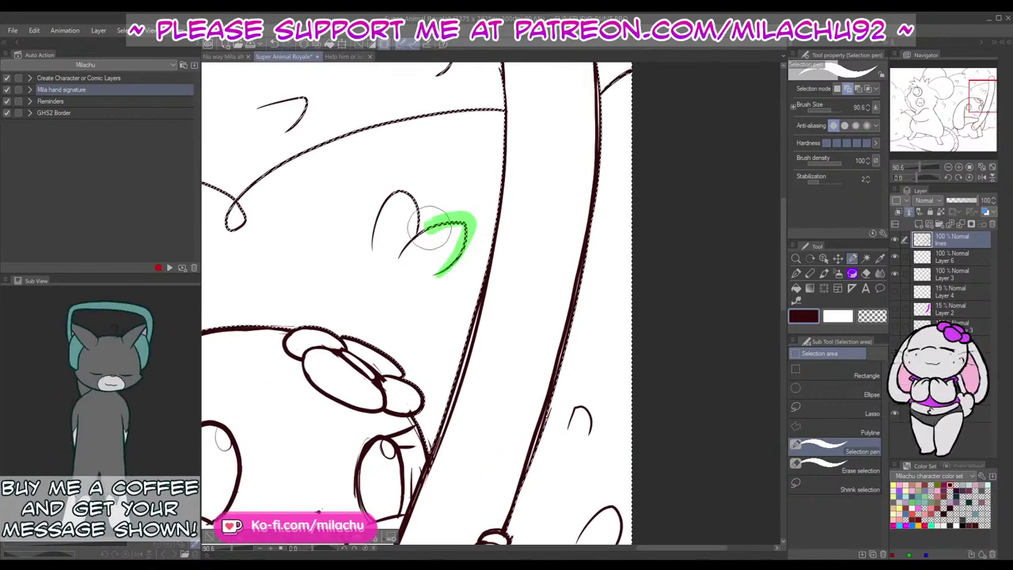
left_click_drag(386, 201, 380, 213)
left_click_drag(457, 167, 403, 295)
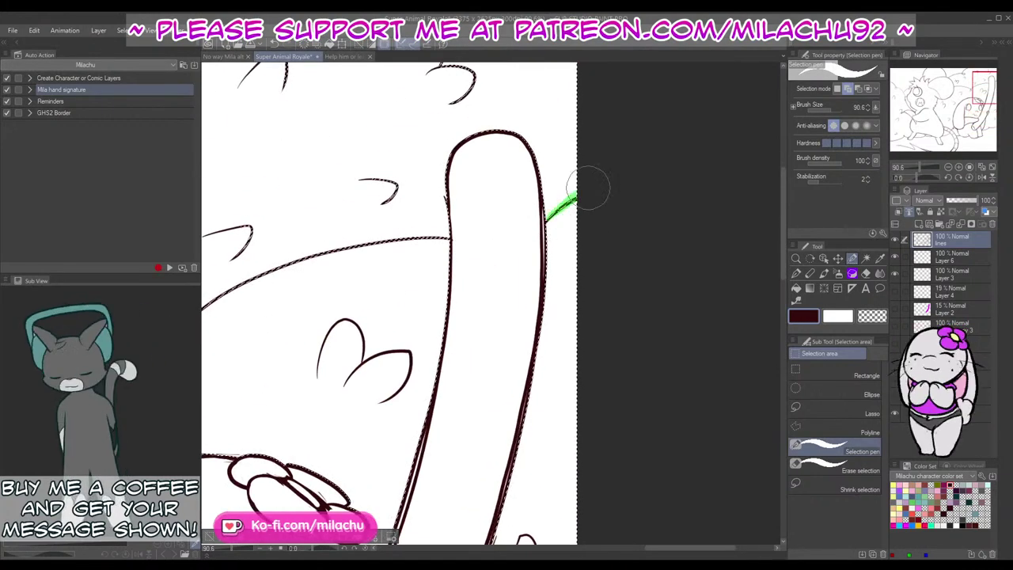
left_click_drag(588, 188, 597, 187)
Step: Add the leaf marks above and to the left of the stick's rounded tip to the selection
left_click_drag(580, 239, 664, 319)
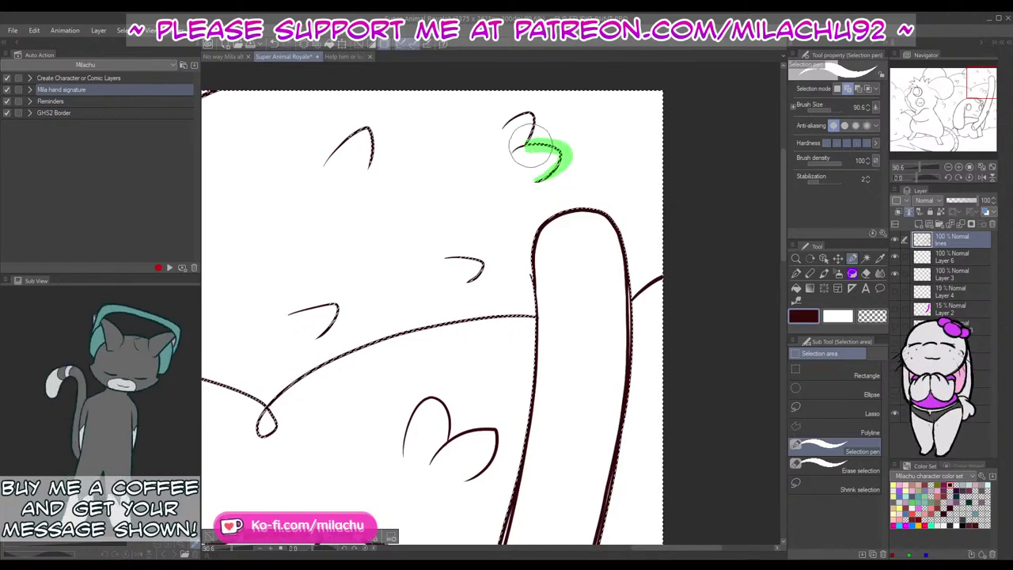
left_click_drag(531, 145, 516, 122)
left_click_drag(369, 131, 369, 136)
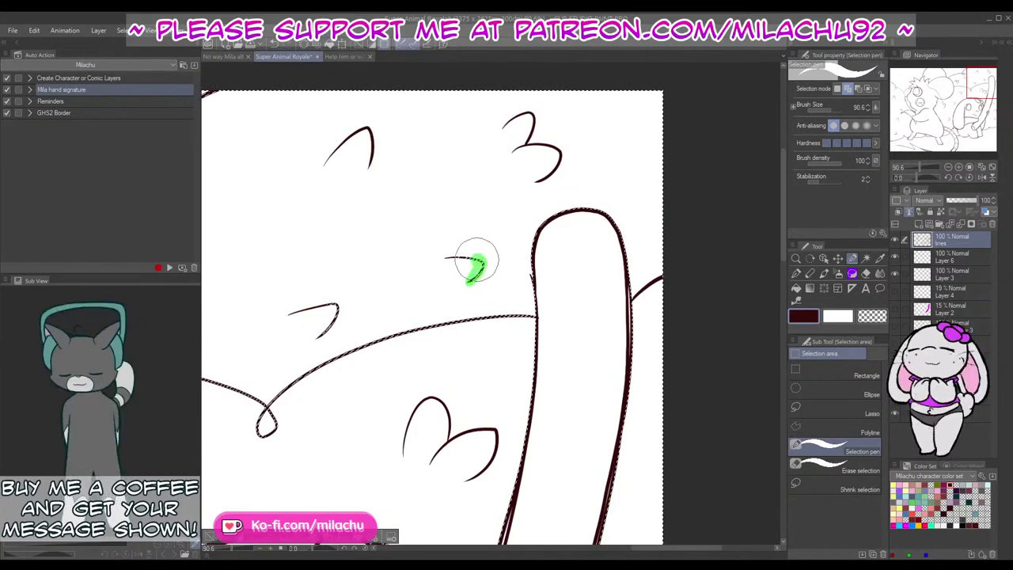
left_click_drag(476, 259, 457, 260)
left_click_drag(328, 328, 299, 319)
Step: Add the double leaf mark and the bush outlines to the right of the large ear to the selection
mouse_move(486, 334)
left_mouse_down()
mouse_move(599, 296)
mouse_move(430, 324)
mouse_move(377, 368)
mouse_move(392, 396)
mouse_move(418, 346)
mouse_move(468, 330)
mouse_move(593, 362)
mouse_move(606, 376)
left_mouse_up()
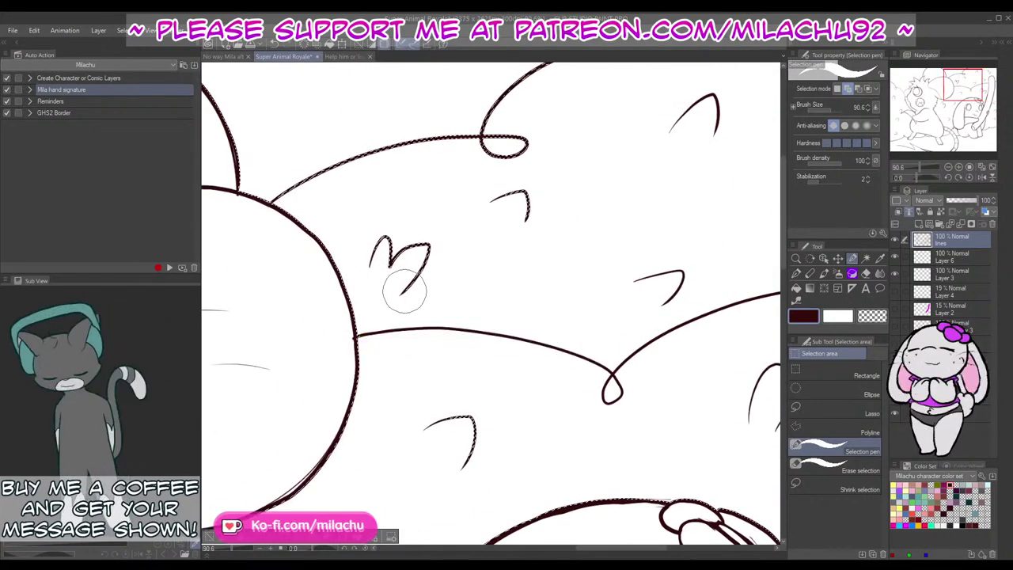
mouse_move(405, 292)
left_mouse_down()
mouse_move(427, 247)
mouse_move(373, 239)
left_mouse_up()
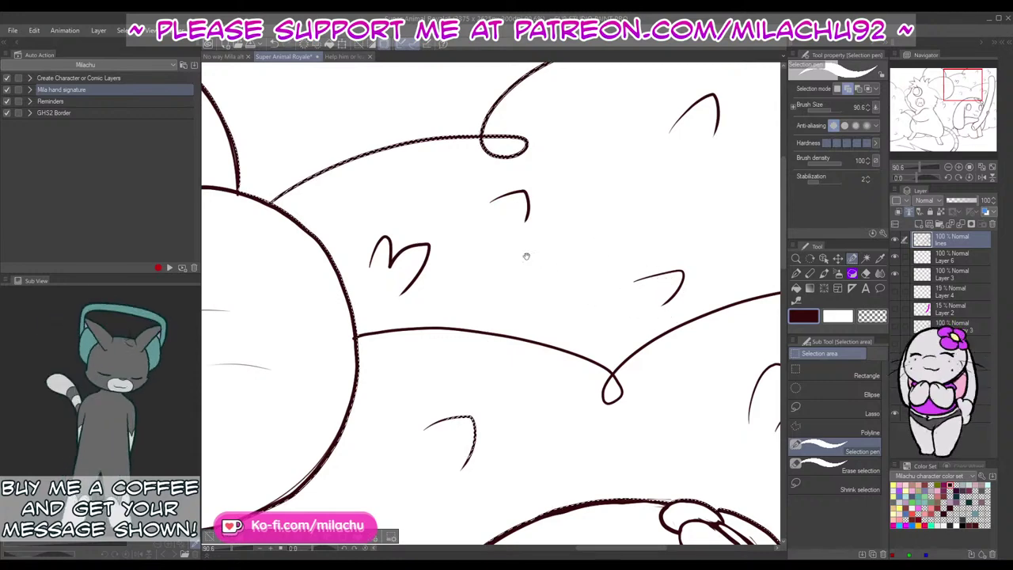
left_click_drag(526, 255, 531, 342)
mouse_move(278, 289)
left_mouse_down()
mouse_move(377, 235)
mouse_move(529, 227)
mouse_move(573, 145)
left_mouse_up()
Step: Add the bush outlines between the mouse's raised hand and the canvas edge to the selection, with the leaf mark beneath them
left_click_drag(489, 280, 701, 233)
left_click_drag(348, 332, 712, 287)
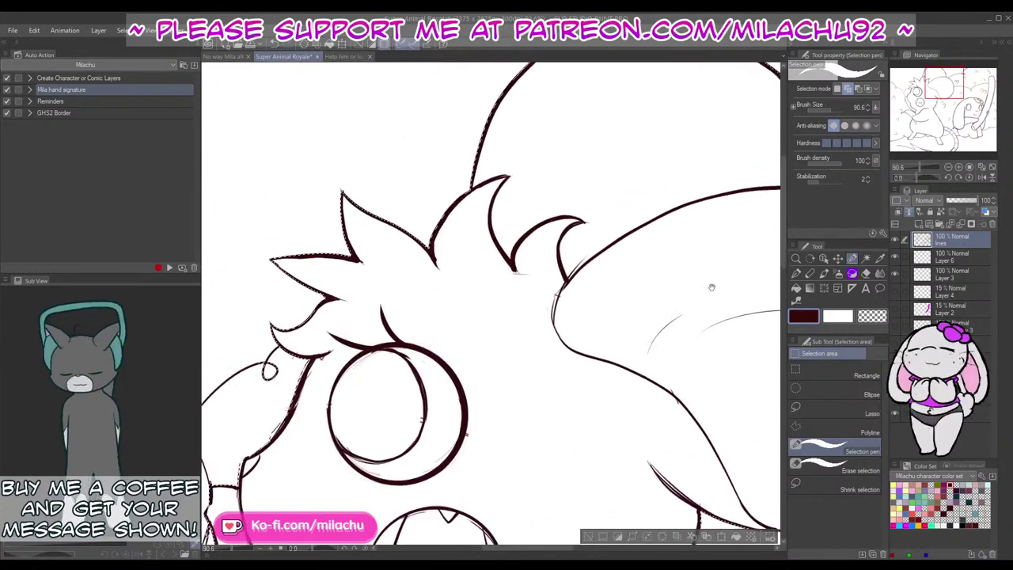
left_click_drag(414, 322, 603, 147)
left_click_drag(452, 321, 614, 402)
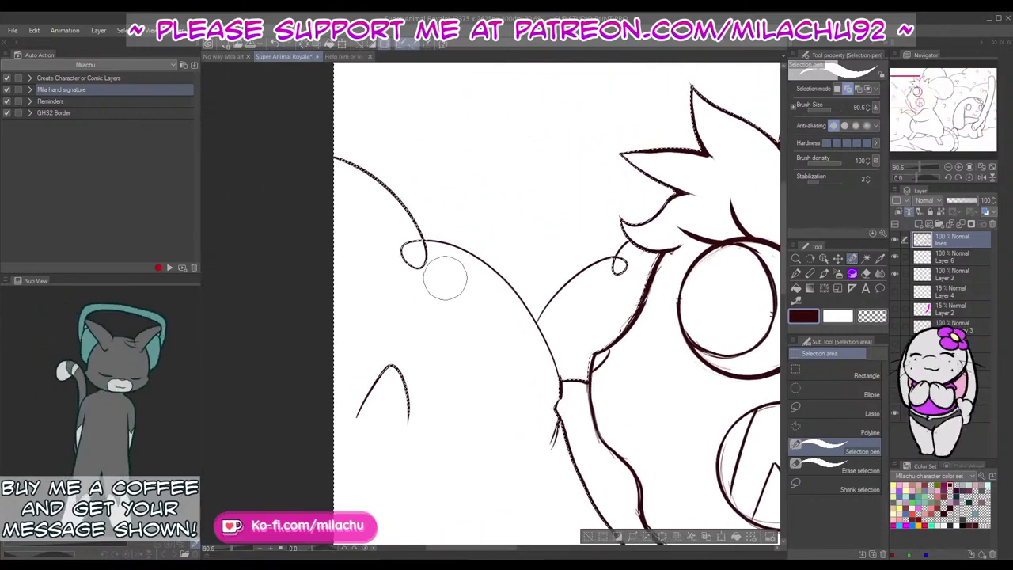
mouse_move(427, 238)
left_mouse_down()
mouse_move(408, 209)
mouse_move(336, 153)
left_mouse_up()
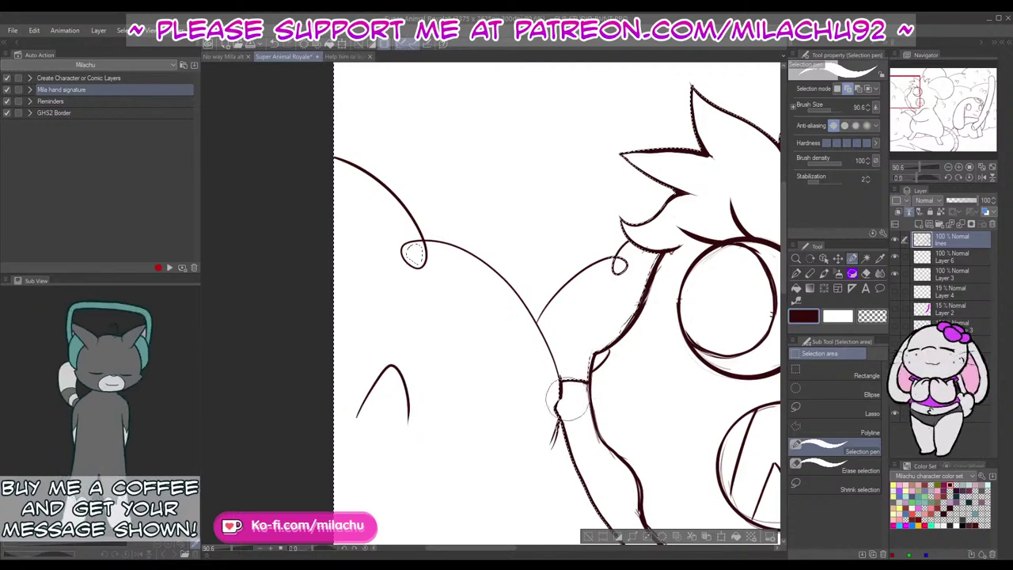
mouse_move(568, 400)
left_mouse_down()
mouse_move(499, 335)
mouse_move(500, 320)
left_mouse_up()
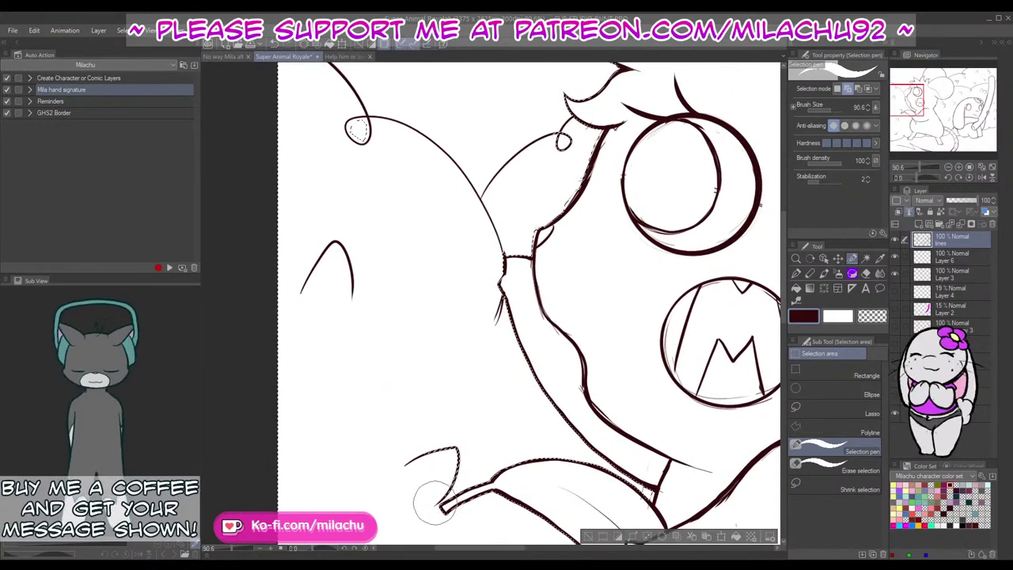
Step: Add the leaf mark at the banana's tip and the leaf mark below the banana to the selection
left_click_drag(457, 452, 424, 455)
left_click_drag(501, 501, 442, 260)
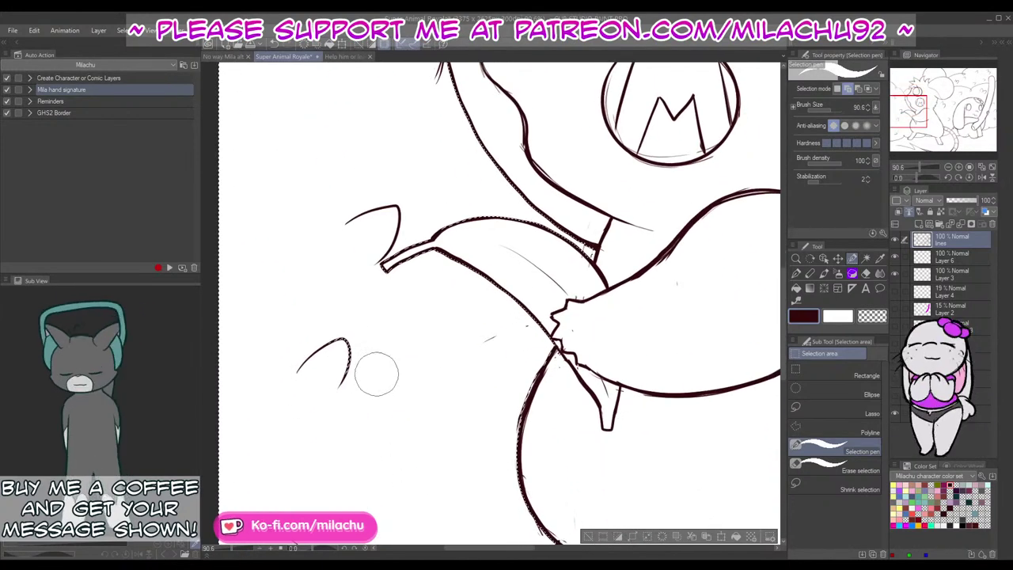
left_click_drag(325, 343, 307, 362)
left_click_drag(487, 452, 465, 265)
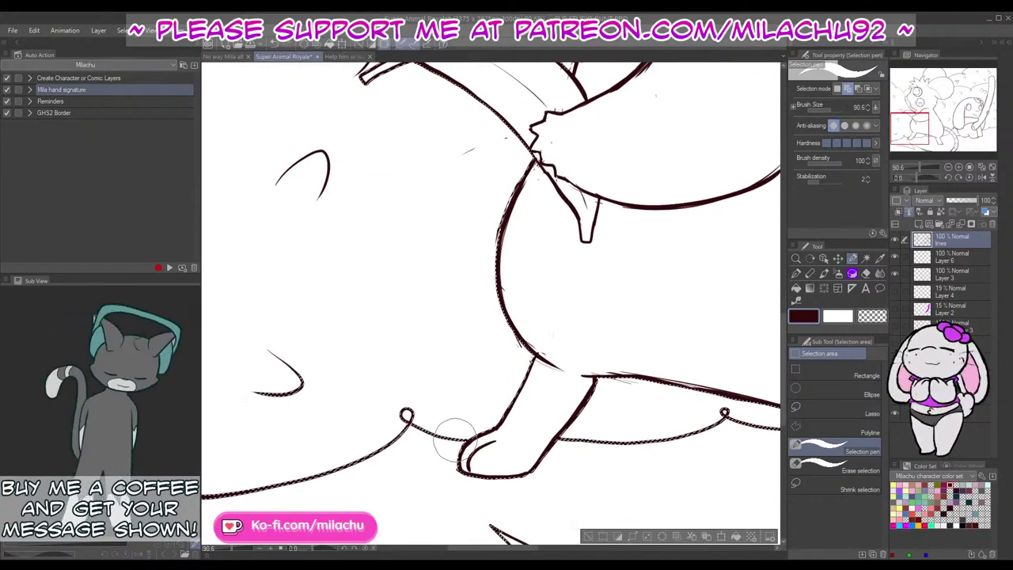
Step: Add the ground line on both sides of the mouse's front foot and the leaf mark above it to the selection
left_click_drag(459, 441, 464, 436)
mouse_move(409, 417)
left_mouse_down()
mouse_move(376, 448)
mouse_move(303, 478)
mouse_move(206, 507)
left_mouse_up()
left_click_drag(307, 475, 412, 456)
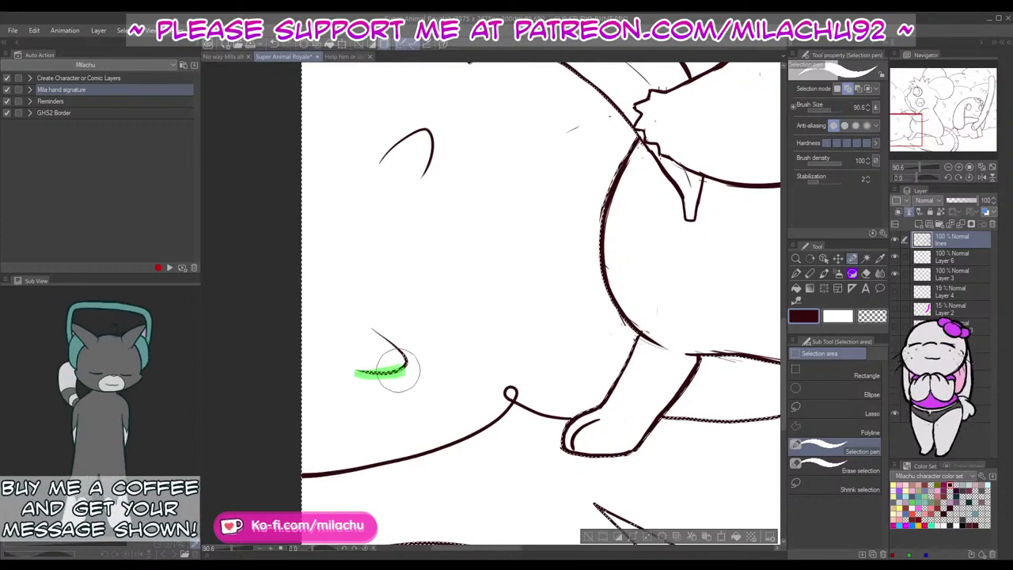
left_click_drag(385, 337, 372, 326)
mouse_move(496, 380)
left_mouse_down()
mouse_move(323, 325)
mouse_move(493, 362)
left_mouse_up()
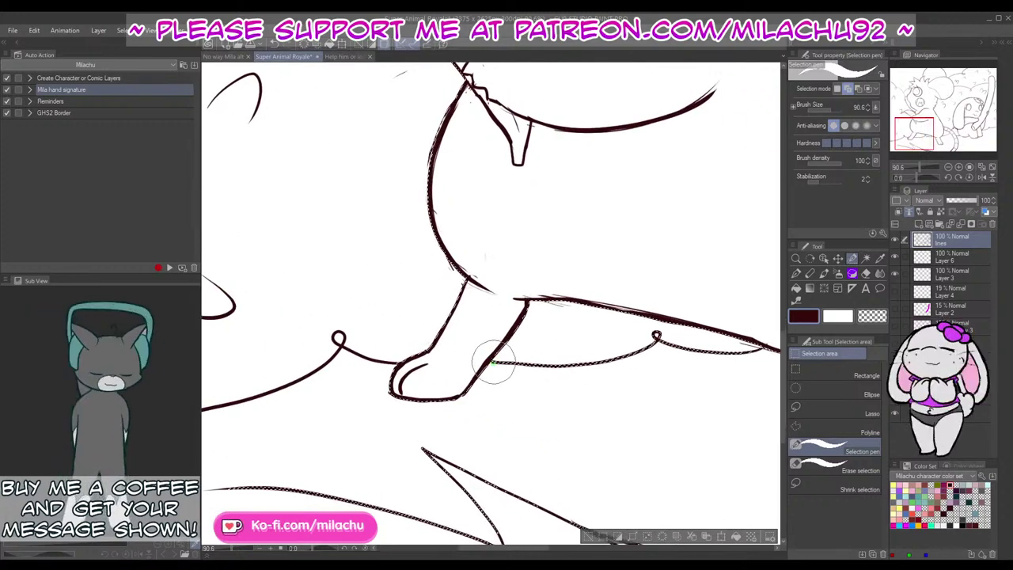
mouse_move(712, 352)
left_mouse_down()
mouse_move(744, 354)
mouse_move(581, 380)
left_mouse_up()
Step: Add the remaining leaf marks between the mouse and the bunny to the selection
left_click(915, 169)
left_click_drag(914, 173, 913, 172)
left_click_drag(736, 230, 595, 334)
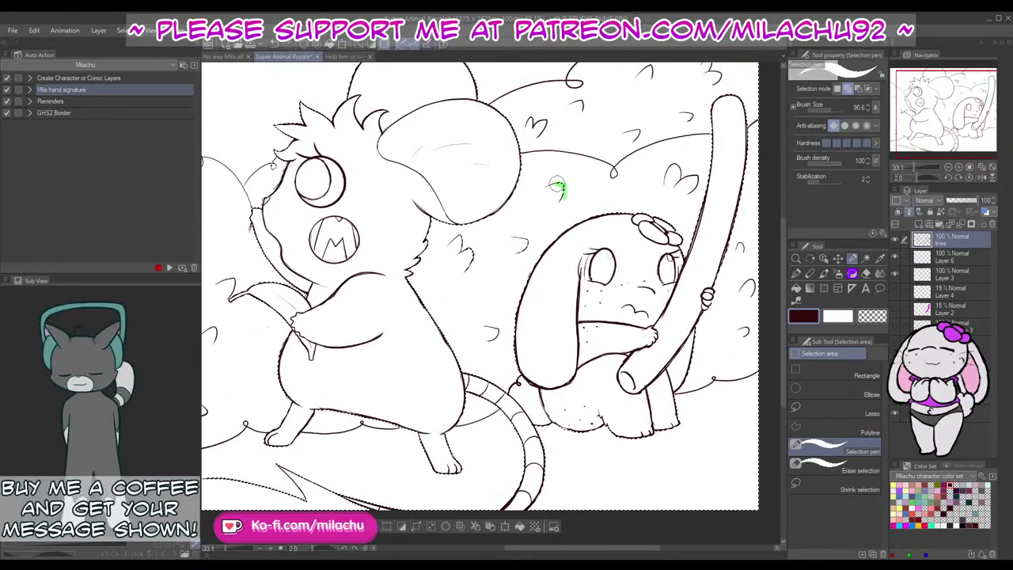
left_click_drag(557, 184, 549, 187)
left_click_drag(467, 271, 472, 250)
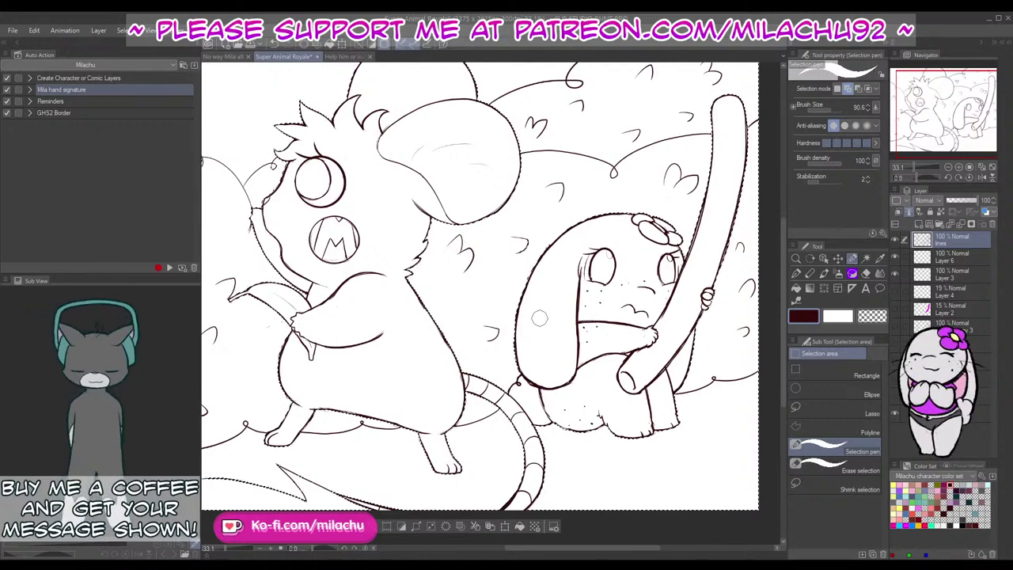
left_click(982, 168)
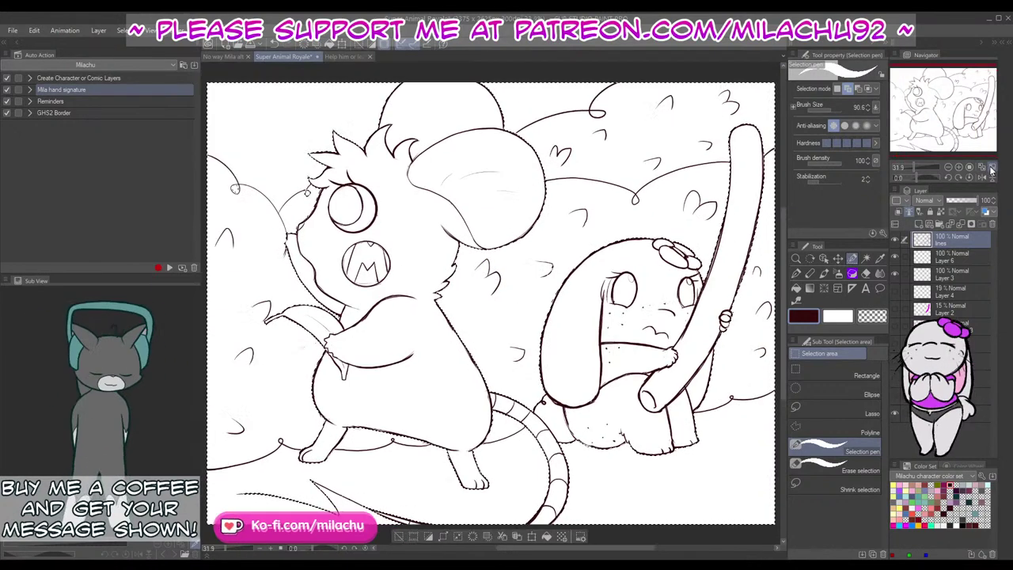
Step: Select Layer 3 and set up the G-pen with a brown colour and a brush size of 1077
key("p")
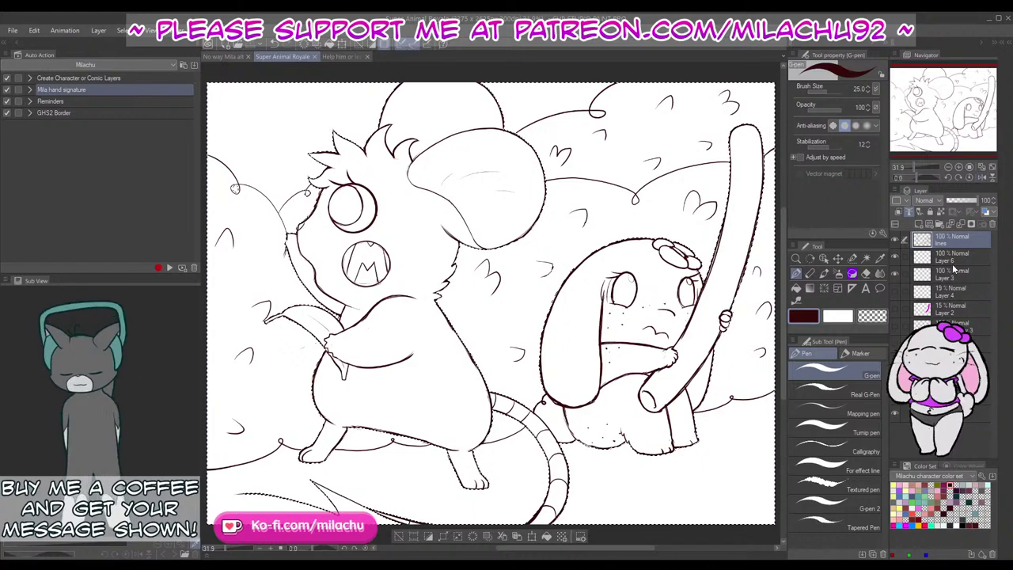
left_click(954, 273)
left_click(800, 289)
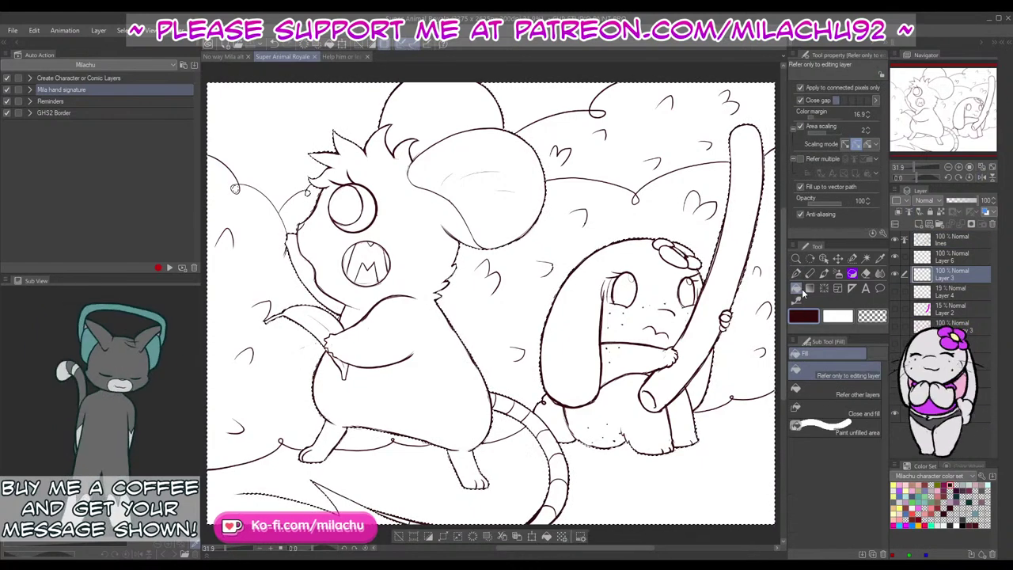
key("p")
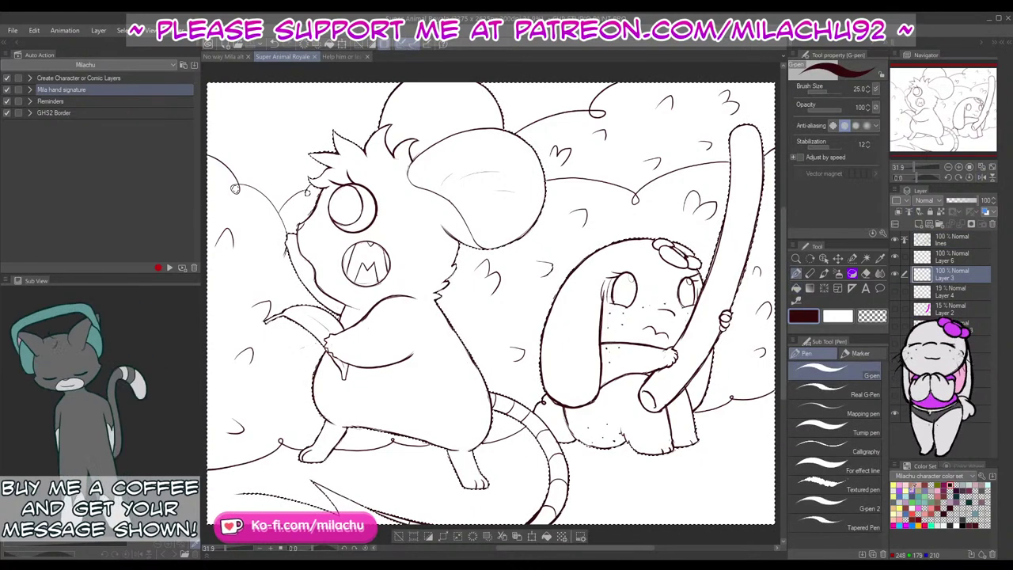
left_click(912, 486)
left_click_drag(829, 90, 844, 89)
Step: Try brown strokes over the mouse's head, with the selection as it is and inverted, and undo them
mouse_move(265, 261)
left_mouse_down()
mouse_move(316, 170)
mouse_move(364, 127)
left_mouse_up()
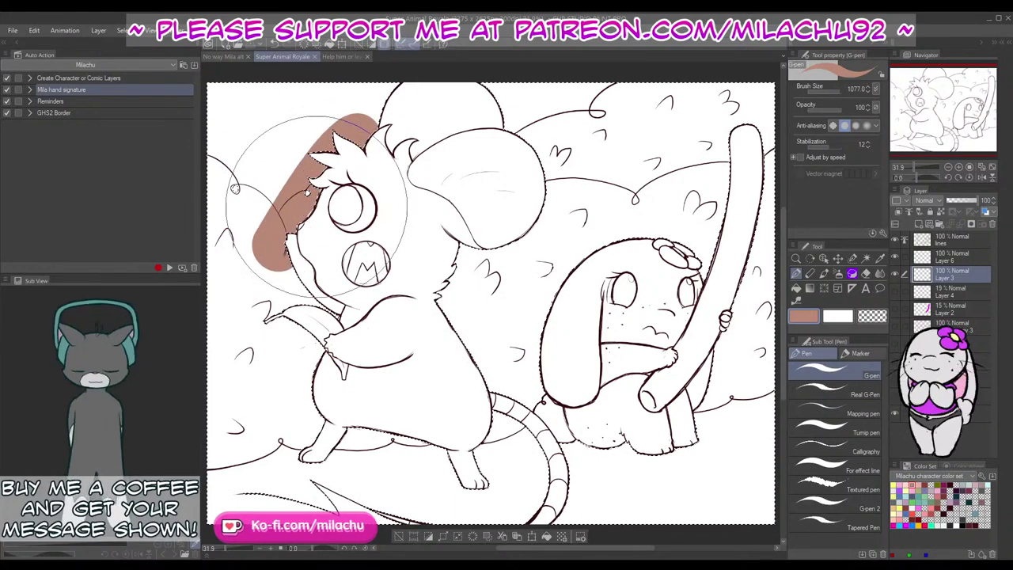
key("ctrl+z")
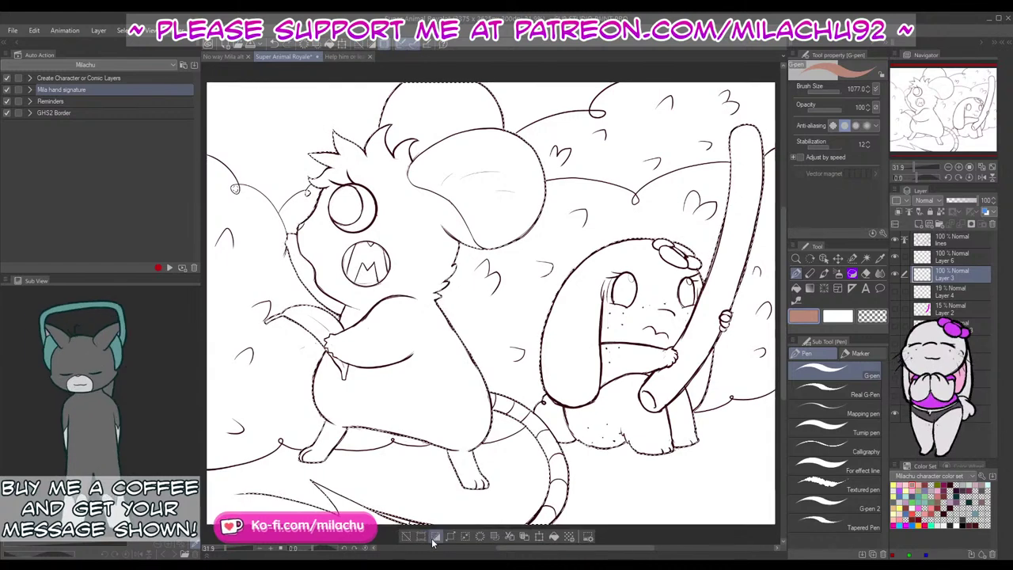
mouse_move(229, 225)
left_mouse_down()
mouse_move(348, 99)
mouse_move(355, 174)
mouse_move(328, 234)
left_mouse_up()
key("ctrl+z")
left_click(824, 258)
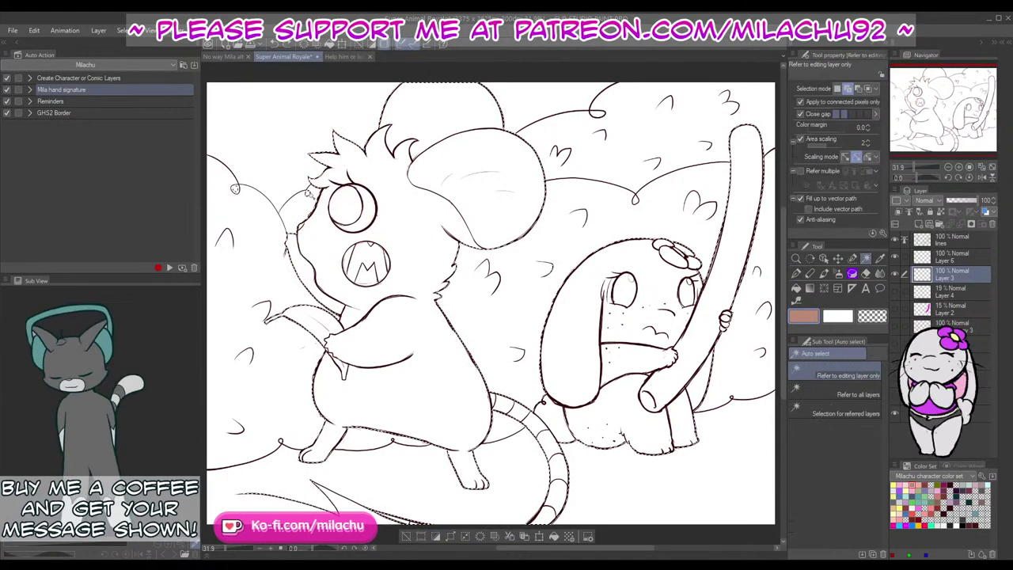
key("ctrl+d")
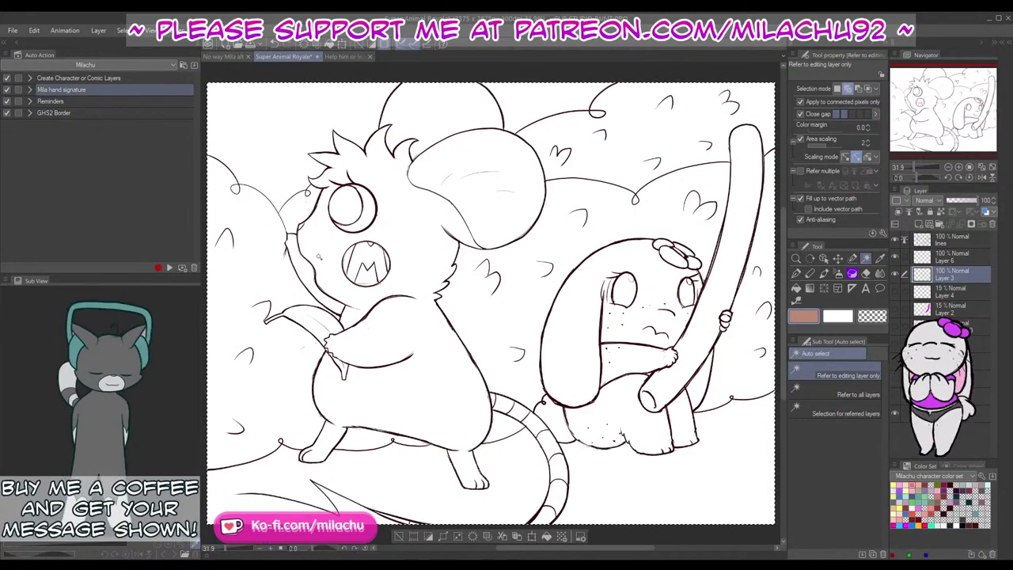
key("ctrl+z")
Step: Add the bush loop left of the mouse's head to the selection on the lines layer, and invert the selection
left_click(960, 242)
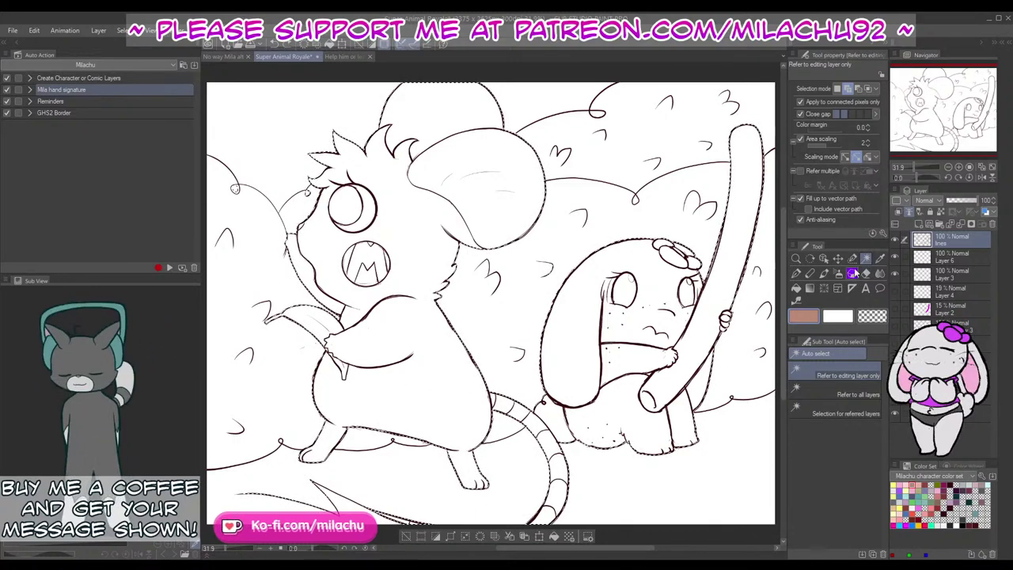
left_click(853, 259)
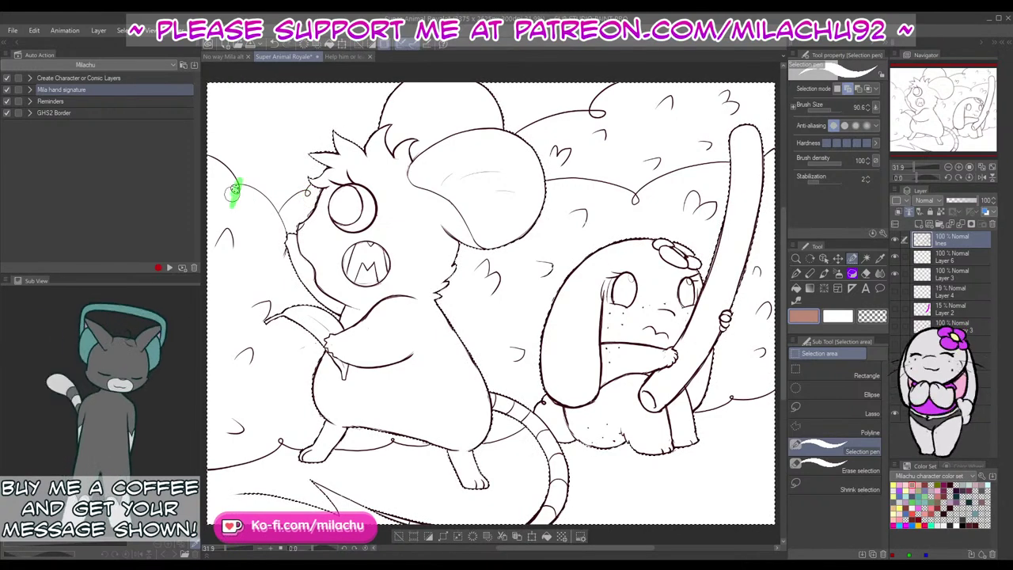
left_click(430, 536)
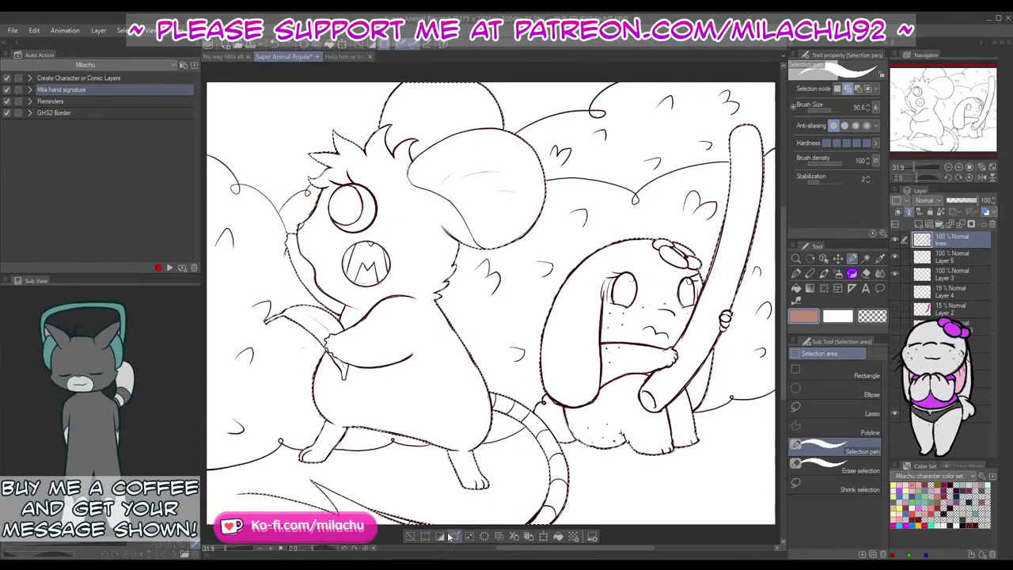
Step: Paint the whole mouse, including ears, tail and banana, brown on Layer 3 with the G-pen
left_click(954, 274)
key("p")
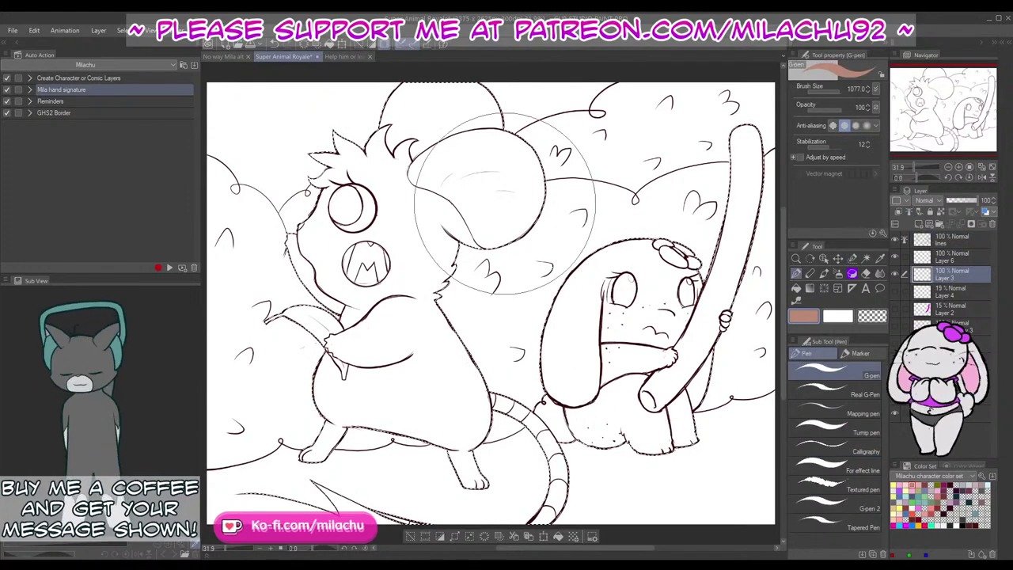
mouse_move(508, 214)
left_mouse_down()
mouse_move(515, 186)
mouse_move(420, 143)
mouse_move(287, 214)
mouse_move(350, 277)
mouse_move(296, 479)
left_mouse_up()
mouse_move(548, 554)
left_mouse_down()
mouse_move(562, 458)
mouse_move(507, 443)
mouse_move(479, 467)
mouse_move(412, 412)
mouse_move(443, 380)
mouse_move(443, 317)
mouse_move(404, 301)
mouse_move(429, 362)
left_mouse_up()
left_click_drag(945, 111, 957, 130)
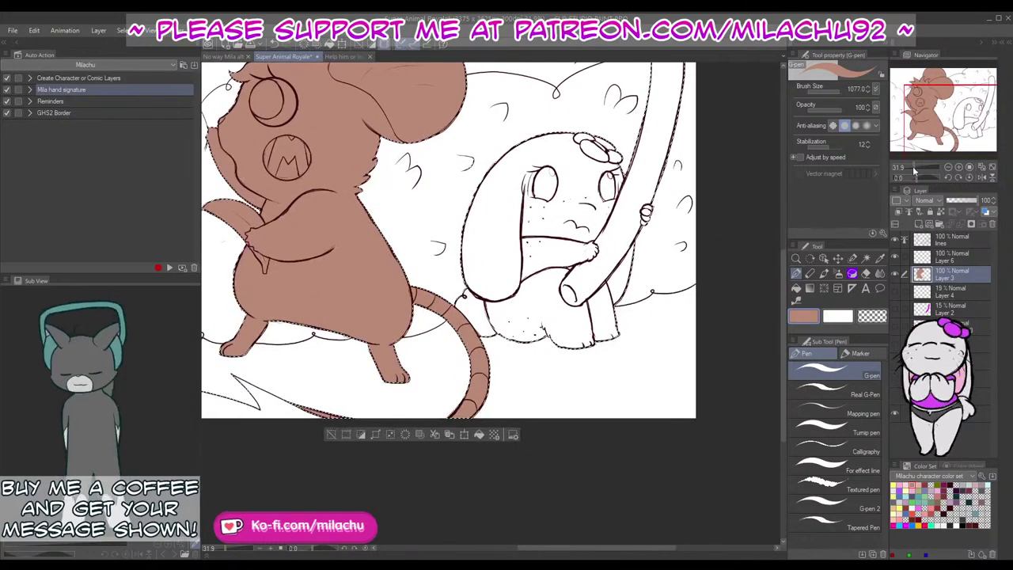
Step: Move Layer 3 above Layer 6 and make Layer 6 the active layer
left_click_drag(913, 167, 918, 167)
key("e")
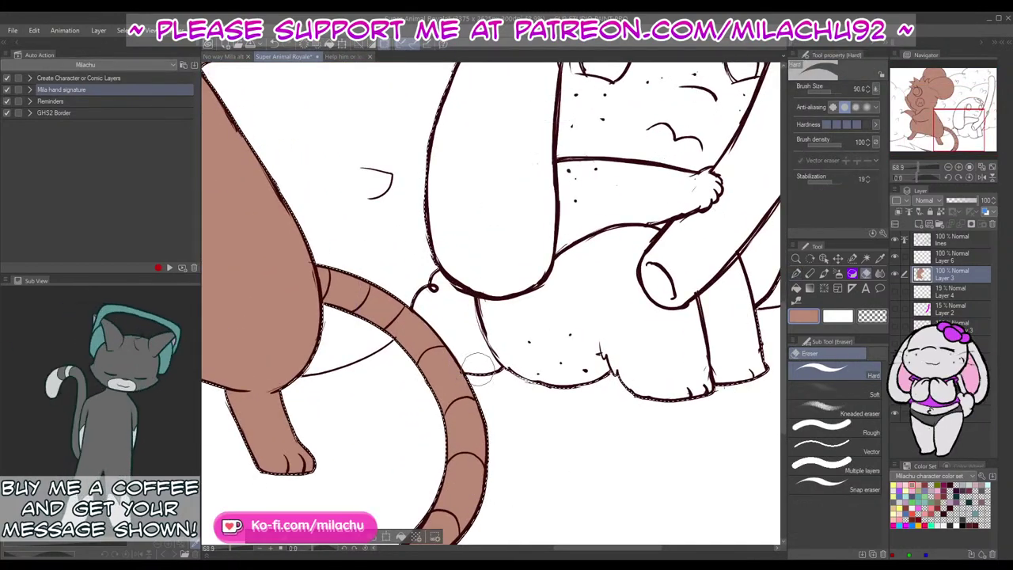
left_click_drag(959, 276, 958, 256)
left_click(954, 277)
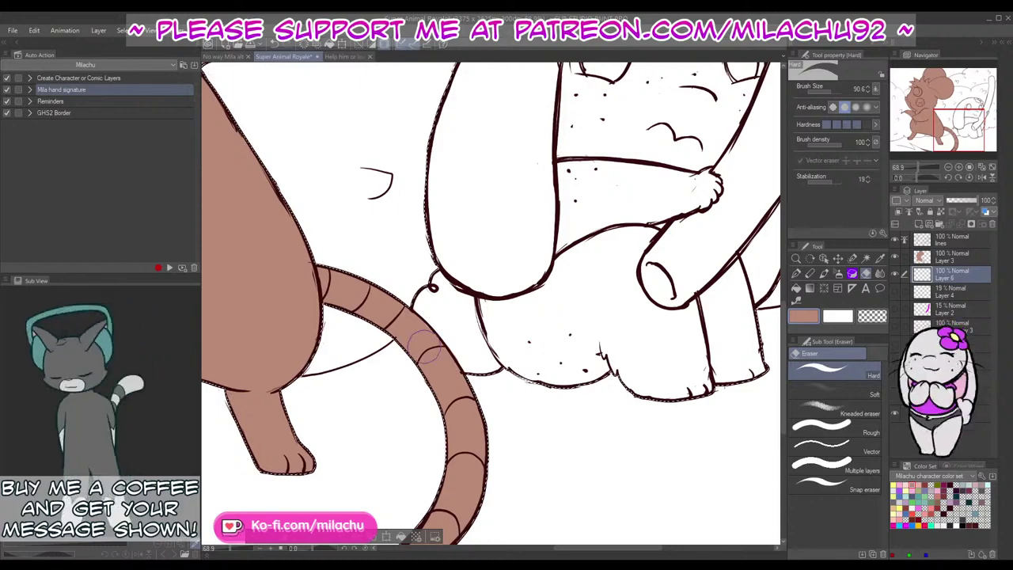
Step: Paint the bunny and its stick light gray on Layer 6 inside the selection, and clear the selection
key("p")
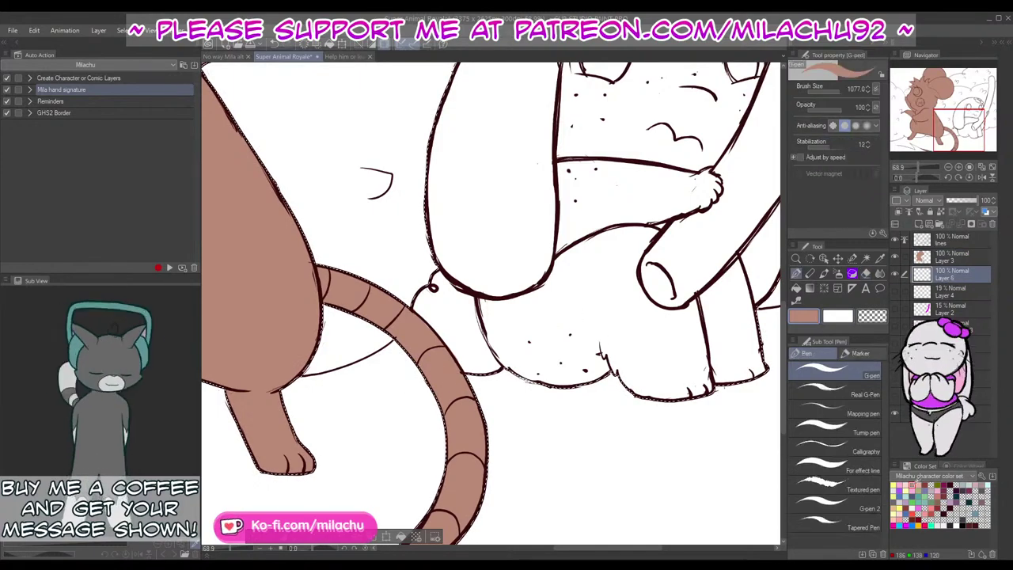
scroll(663, 364, "down", 4)
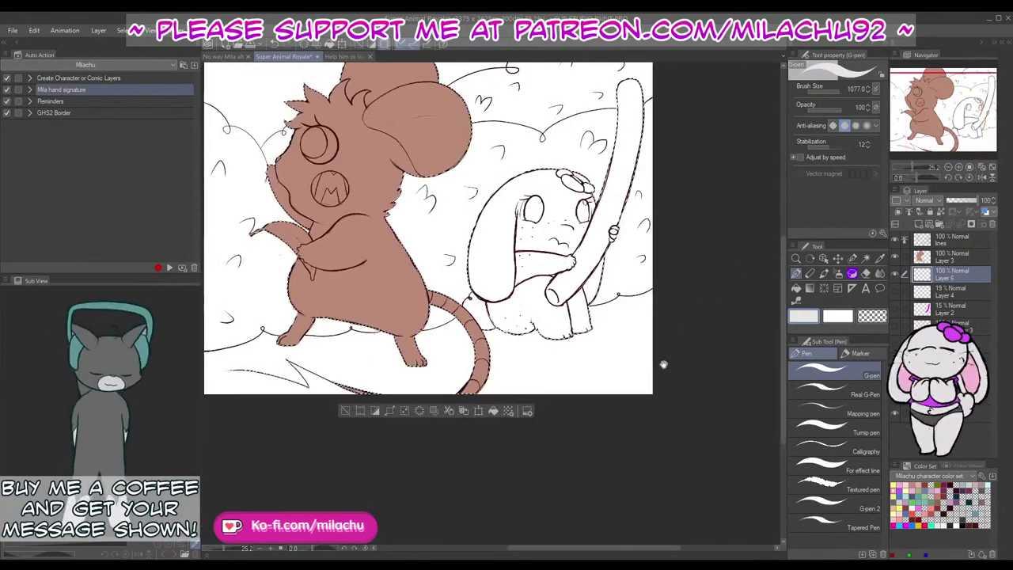
scroll(663, 364, "up", 2)
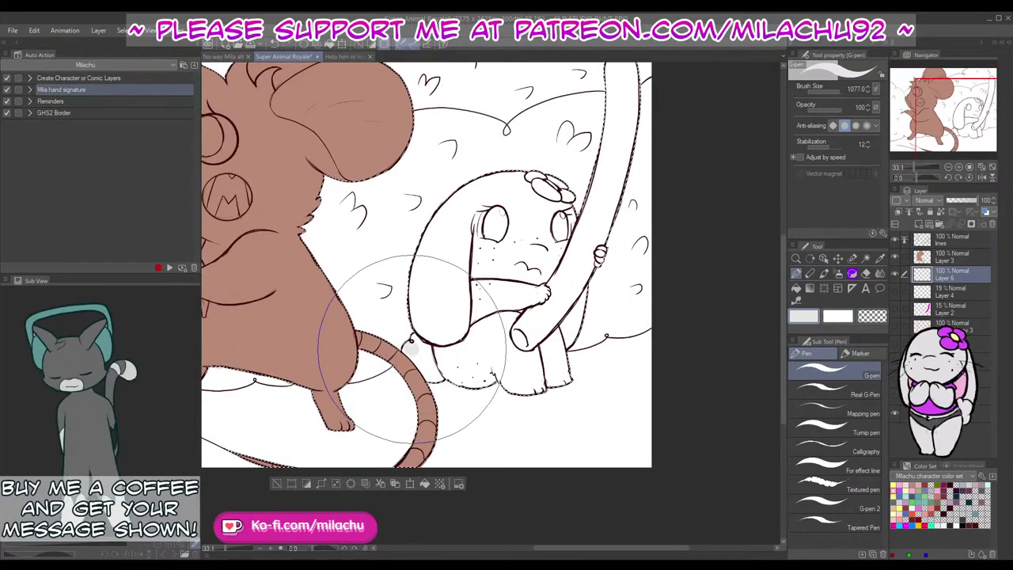
mouse_move(412, 349)
left_mouse_down()
mouse_move(430, 375)
mouse_move(422, 338)
mouse_move(447, 208)
mouse_move(468, 198)
left_mouse_up()
mouse_move(471, 201)
left_mouse_down()
mouse_move(441, 262)
mouse_move(520, 253)
mouse_move(577, 135)
mouse_move(575, 284)
mouse_move(506, 411)
mouse_move(459, 431)
mouse_move(431, 325)
mouse_move(535, 300)
mouse_move(520, 378)
mouse_move(724, 344)
left_mouse_up()
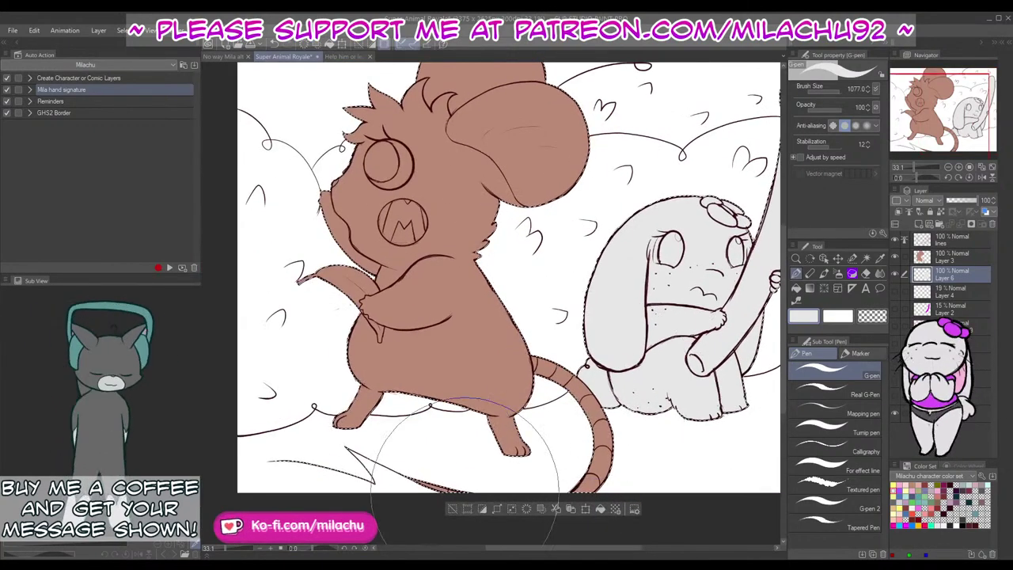
key("ctrl+d")
left_click_drag(507, 483, 534, 541)
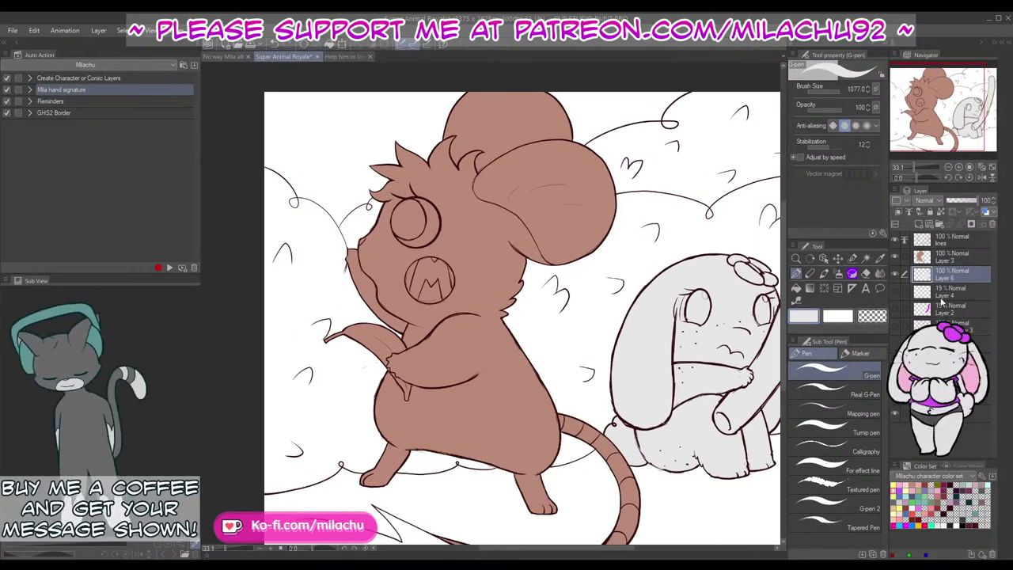
Step: Create a new layer clipped to Layer 3 and set the G-pen to yellow with a brush size of 105.7
left_click(949, 258)
left_click(902, 213)
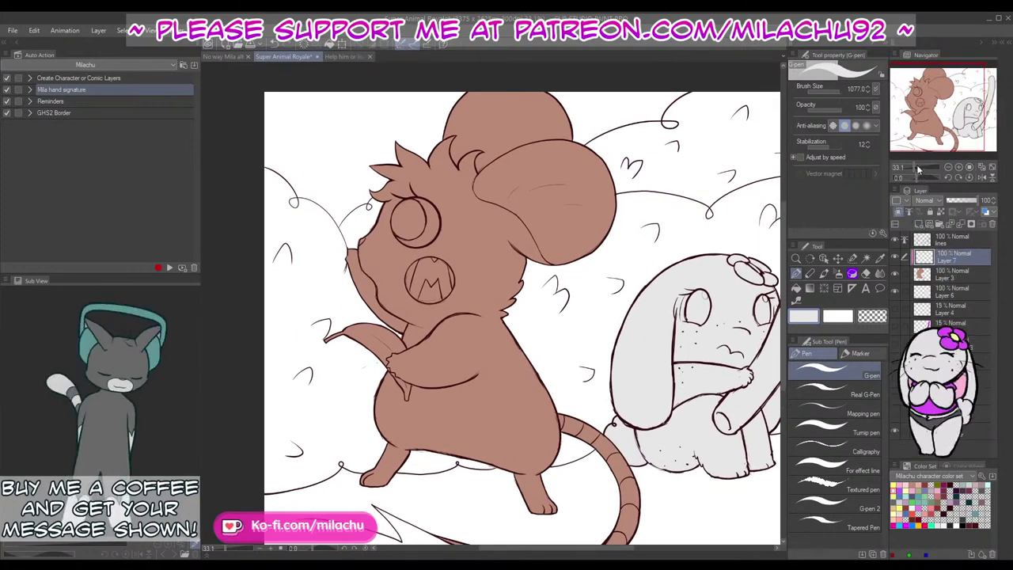
left_click(918, 167)
left_click_drag(585, 237, 776, 208)
left_click(829, 92)
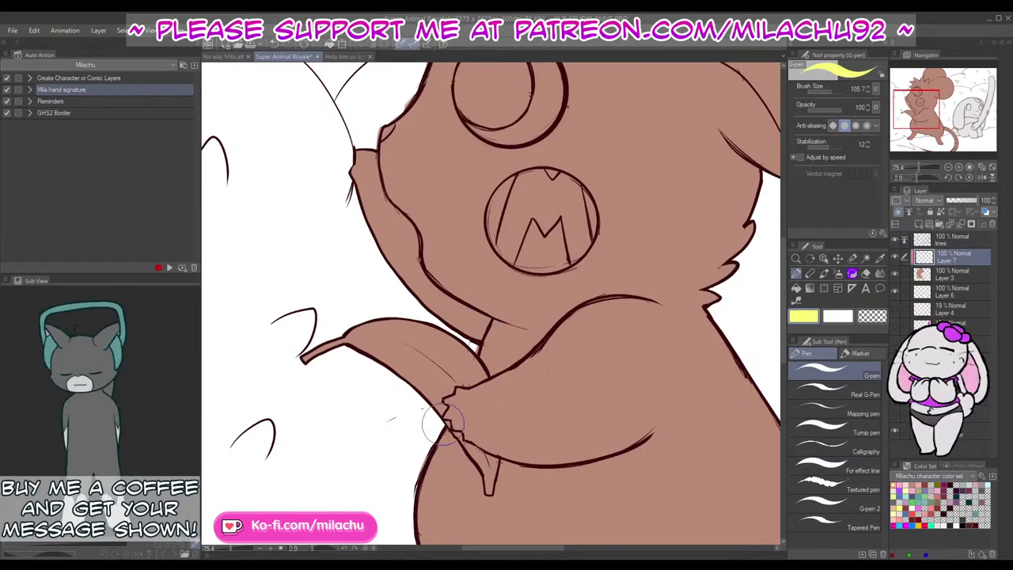
Step: Fill both visible parts of the banana yellow on Layer 7, with the Fill tool set to refer to multiple layers
left_click_drag(517, 447, 536, 374)
left_click(796, 290)
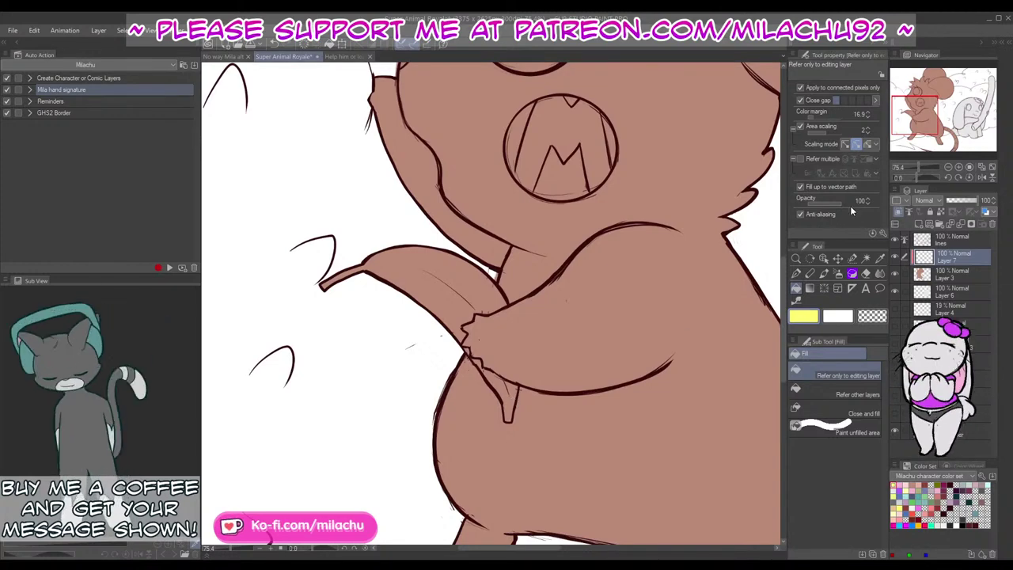
left_click(855, 160)
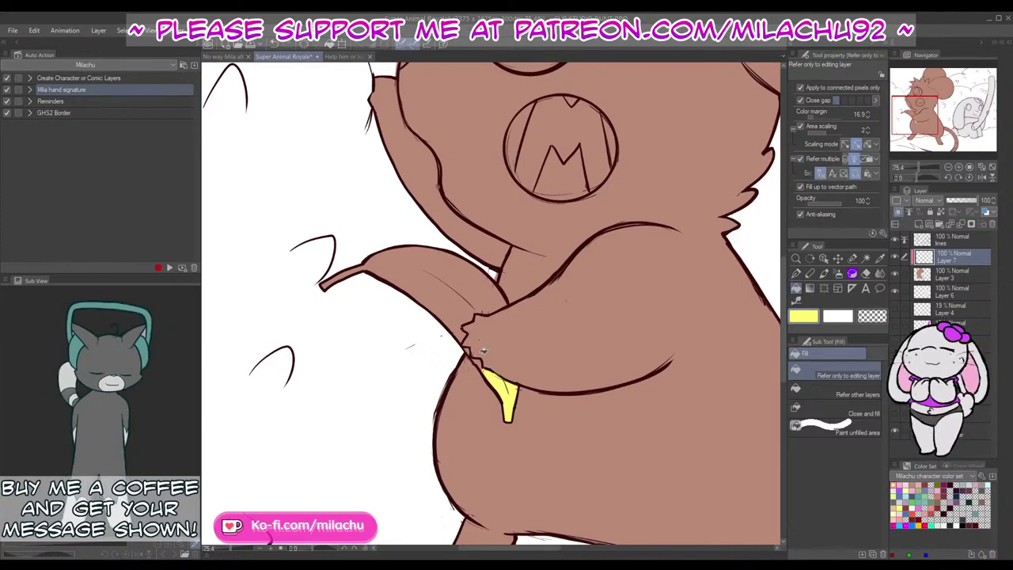
left_click(459, 307)
key("p")
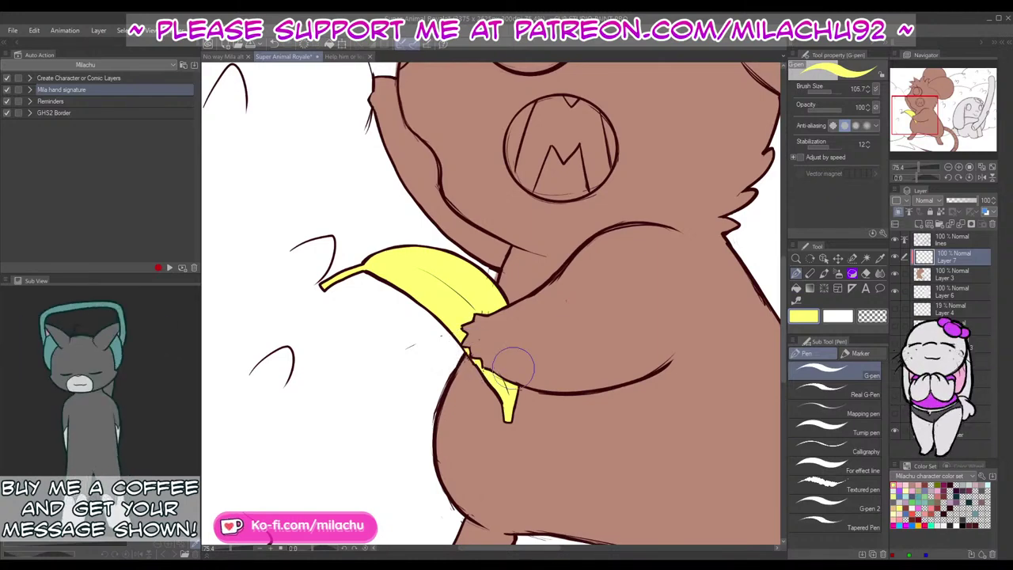
Step: Paint both tips of the banana dark maroon on Layer 7 with the G-pen
left_click(950, 485)
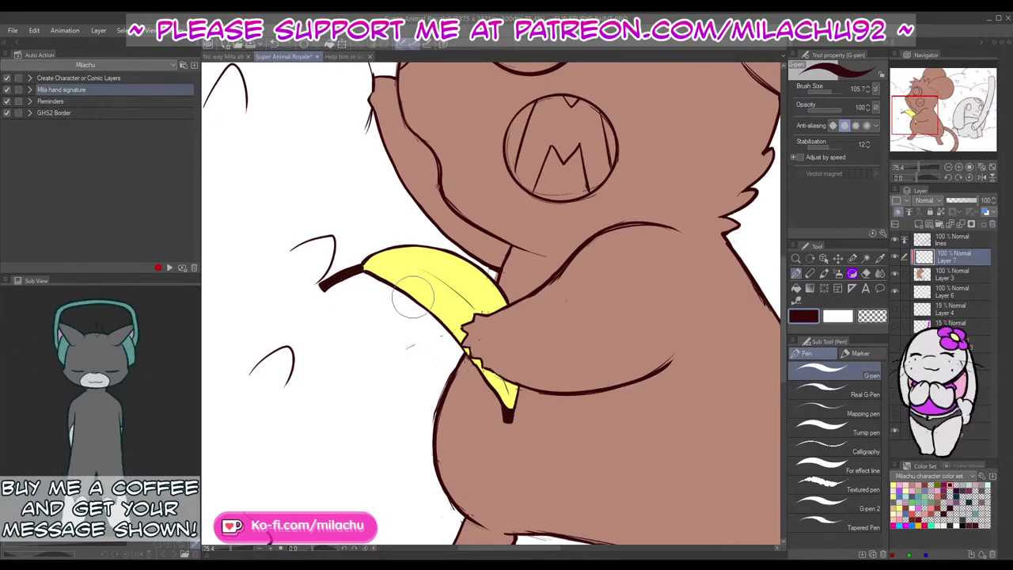
left_click_drag(604, 416, 540, 312)
left_click_drag(919, 167, 914, 167)
left_click_drag(606, 282, 519, 386)
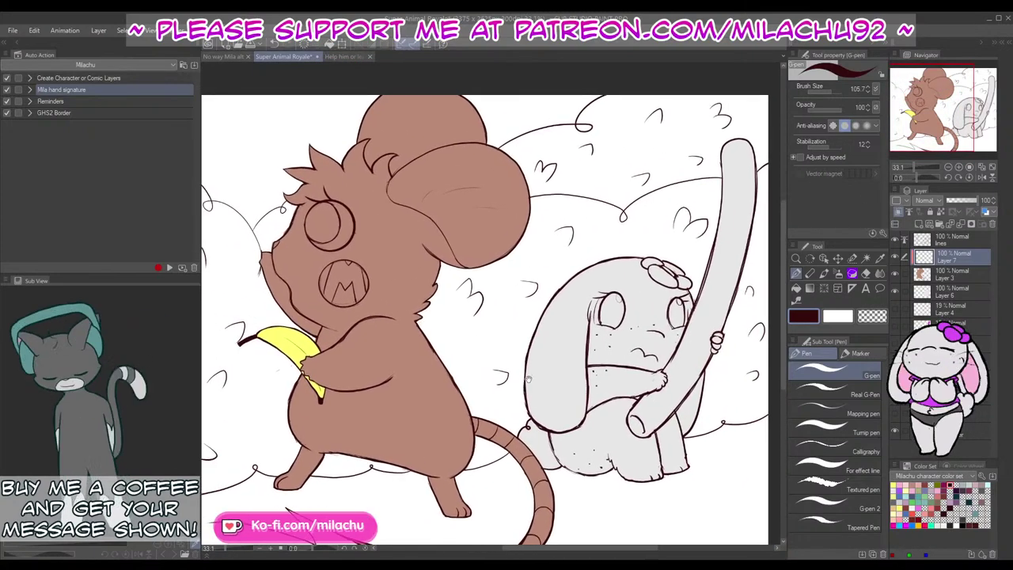
left_click_drag(673, 280, 727, 338)
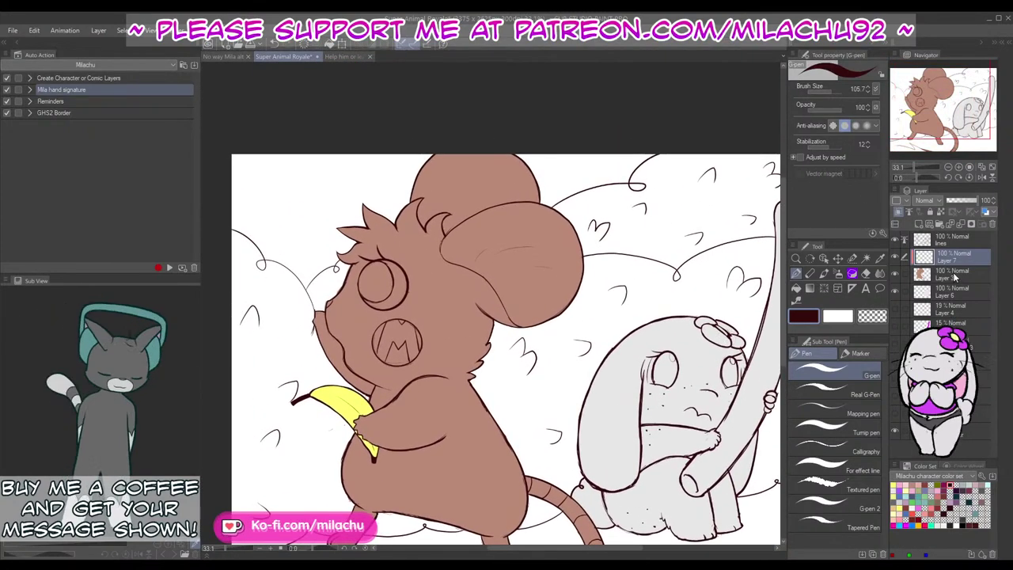
Step: Fill the mouse's front inner ear pink on Layer 7, then try the same fill on the back ear and undo it
left_click(797, 289)
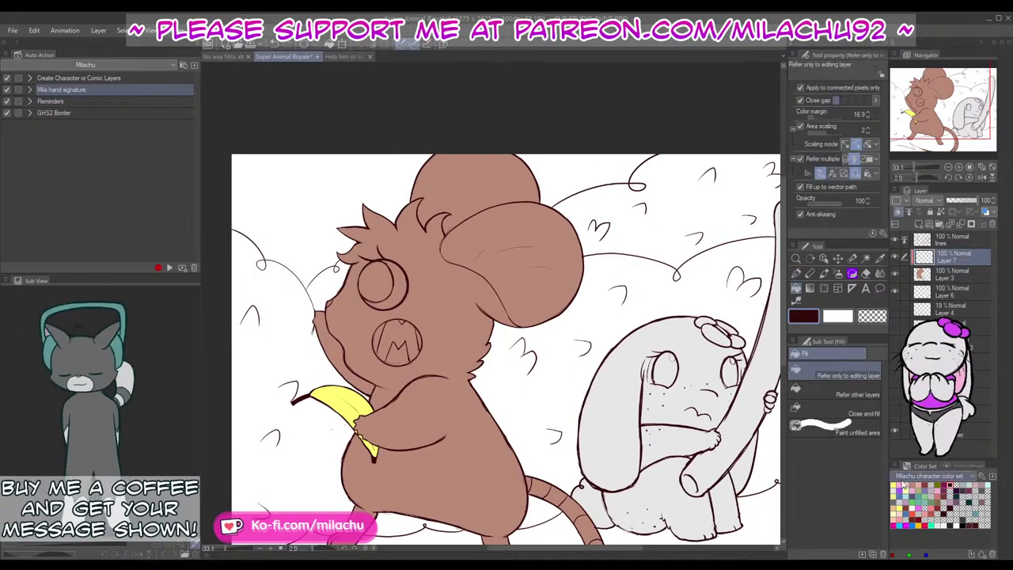
left_click(534, 290)
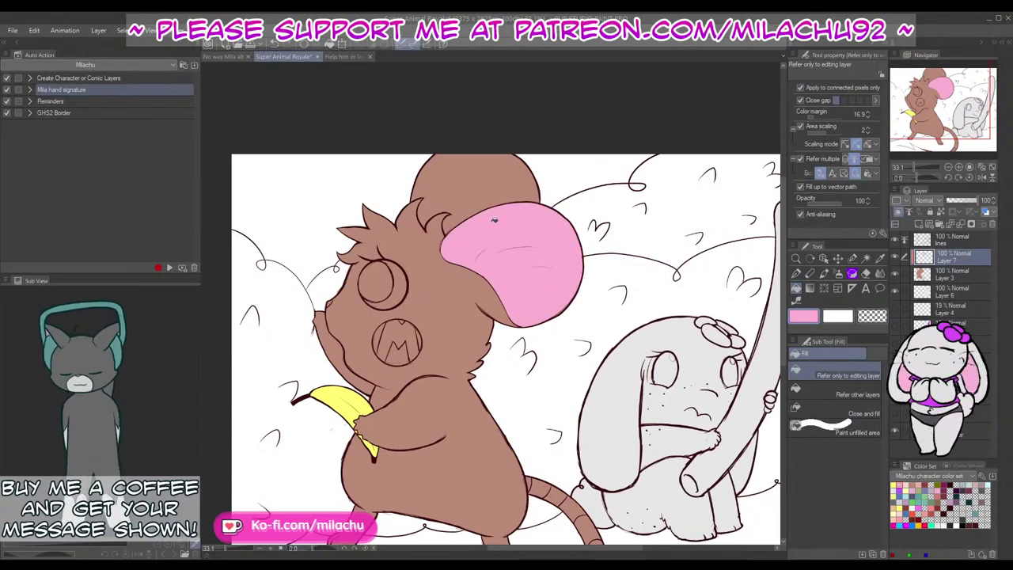
left_click(480, 188)
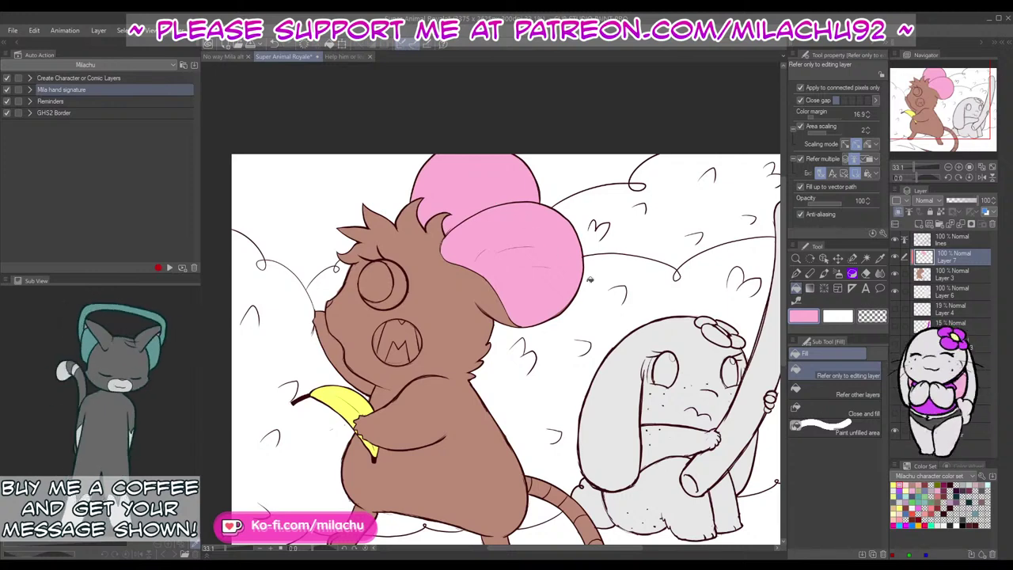
key("ctrl+z")
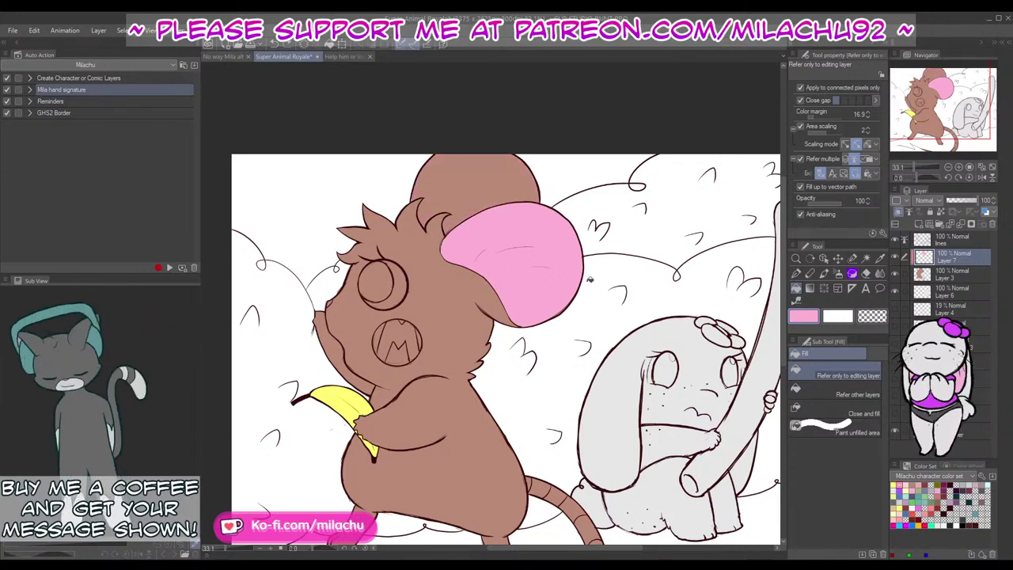
Step: Paint the eye's outer crescent and the side, top and lower edge areas of the mouse's mouth pink with the G-pen
left_click_drag(547, 413, 610, 356)
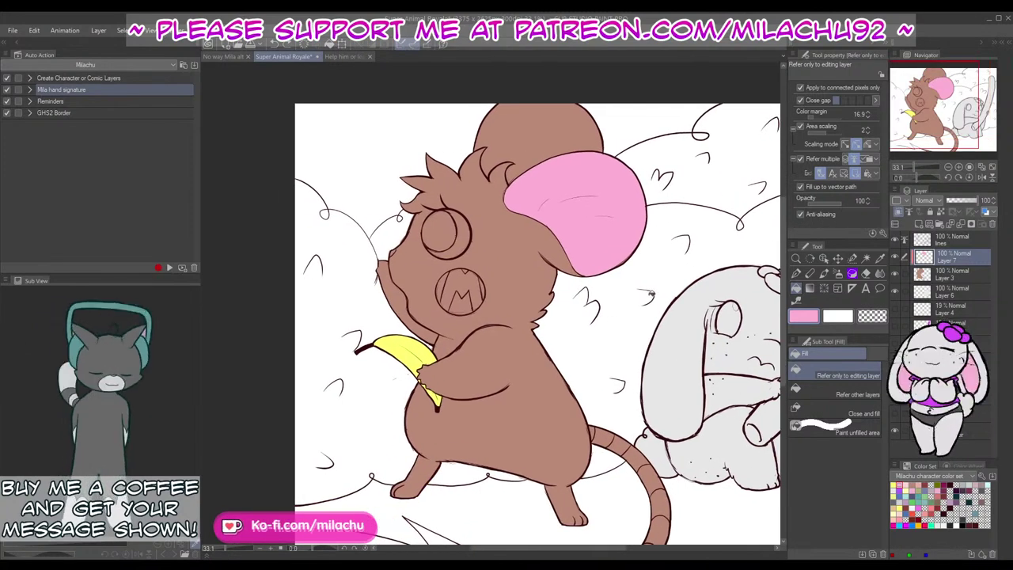
left_click(916, 168)
scroll(516, 323, "up", 3)
key("p")
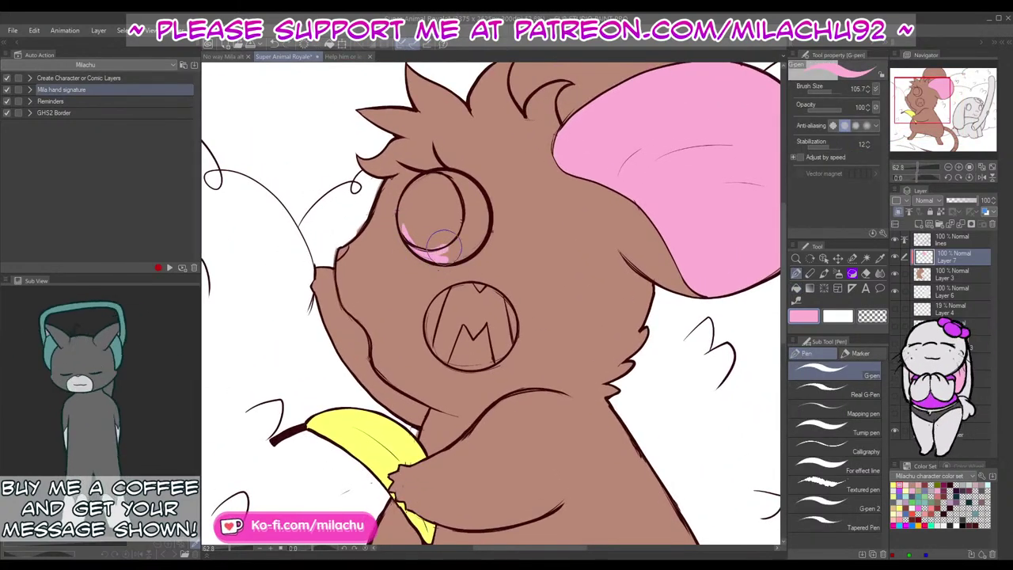
mouse_move(473, 182)
left_mouse_down()
mouse_move(488, 219)
mouse_move(480, 239)
mouse_move(471, 251)
mouse_move(440, 255)
mouse_move(481, 221)
mouse_move(461, 182)
mouse_move(475, 237)
mouse_move(462, 183)
left_mouse_up()
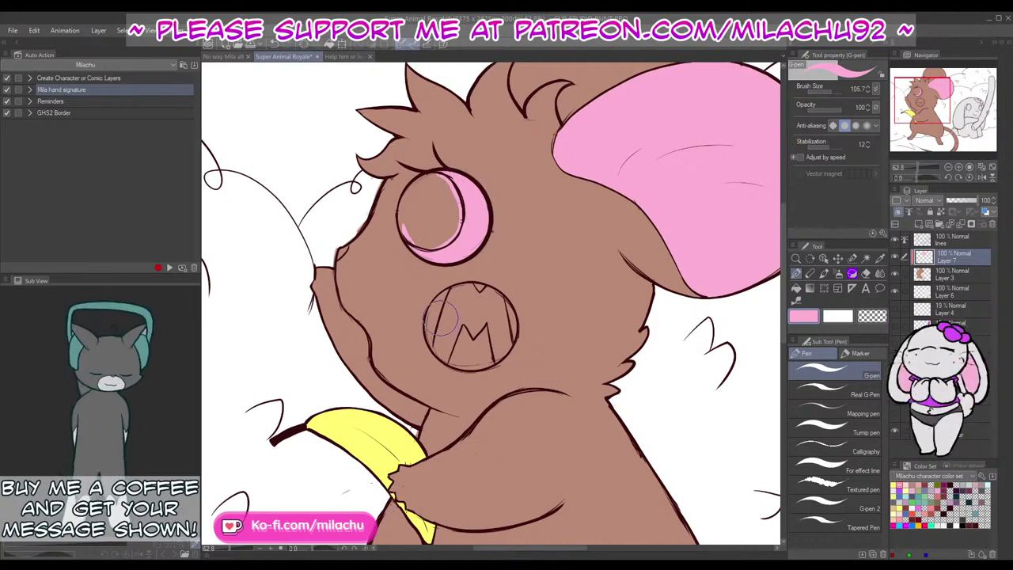
left_click_drag(444, 295, 426, 340)
left_click_drag(477, 289, 472, 287)
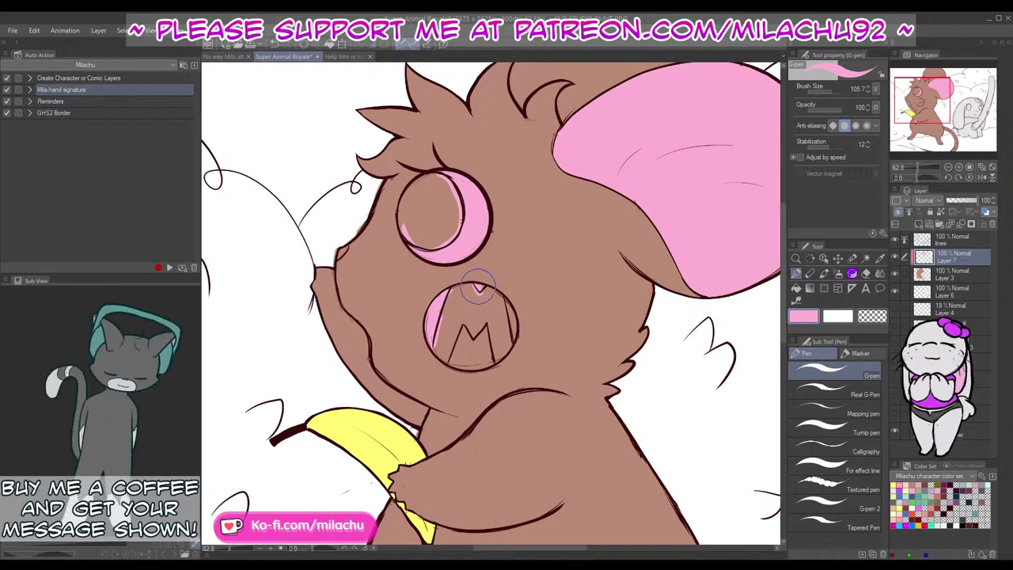
mouse_move(451, 356)
left_mouse_down()
mouse_move(461, 322)
mouse_move(475, 336)
mouse_move(484, 324)
mouse_move(489, 361)
mouse_move(449, 362)
mouse_move(488, 362)
mouse_move(507, 302)
mouse_move(515, 345)
left_mouse_up()
Step: Paint the mouse's nose and the outline of the inner eye circle pale pink, and fill the circle with the same color
left_click_drag(585, 465, 579, 413)
scroll(579, 414, "down", 6)
scroll(577, 389, "up", 4)
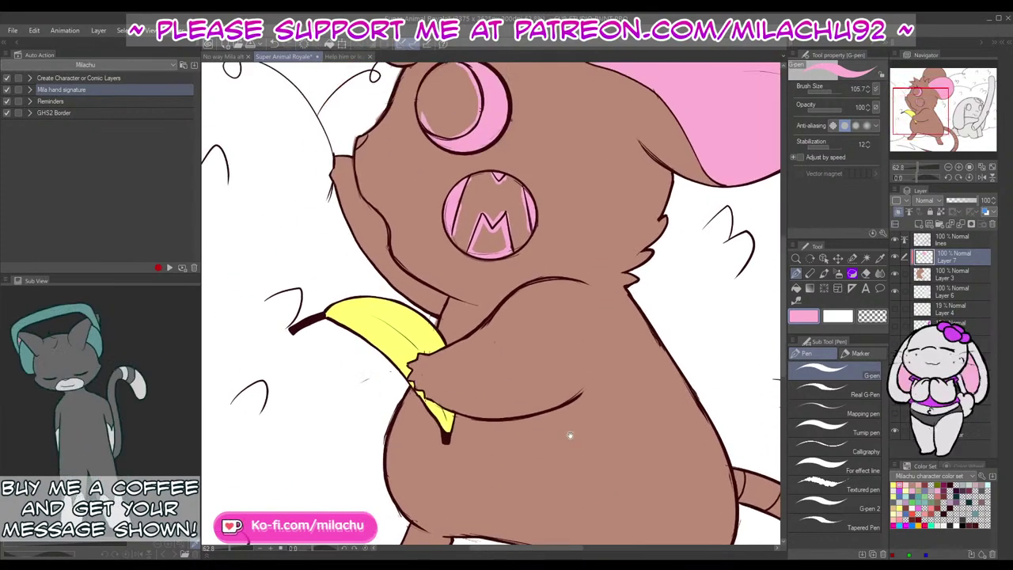
left_click(906, 485)
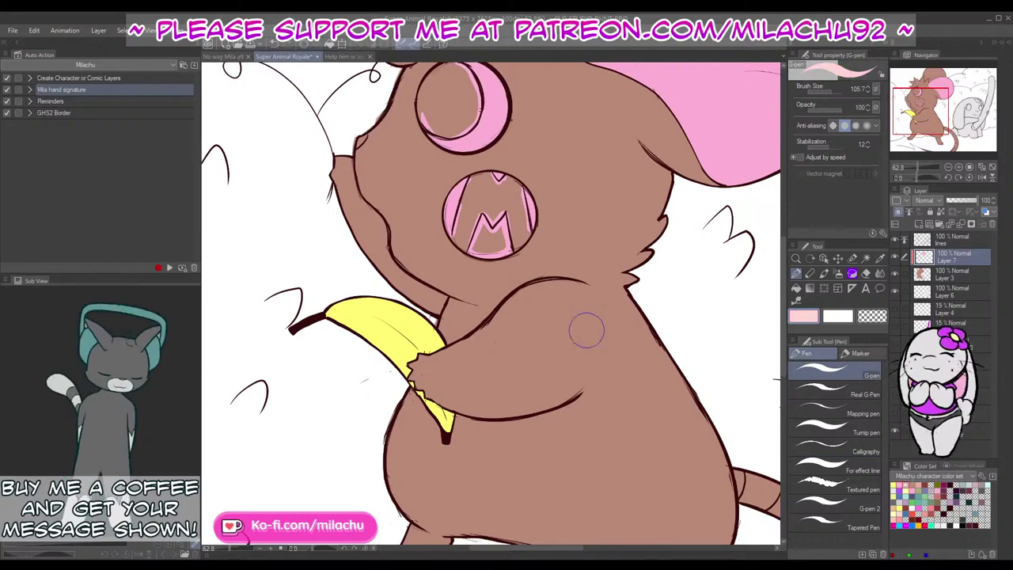
left_click_drag(472, 168, 475, 281)
mouse_move(423, 222)
left_mouse_down()
mouse_move(448, 252)
mouse_move(473, 245)
mouse_move(484, 222)
mouse_move(465, 178)
mouse_move(440, 179)
mouse_move(423, 214)
left_mouse_up()
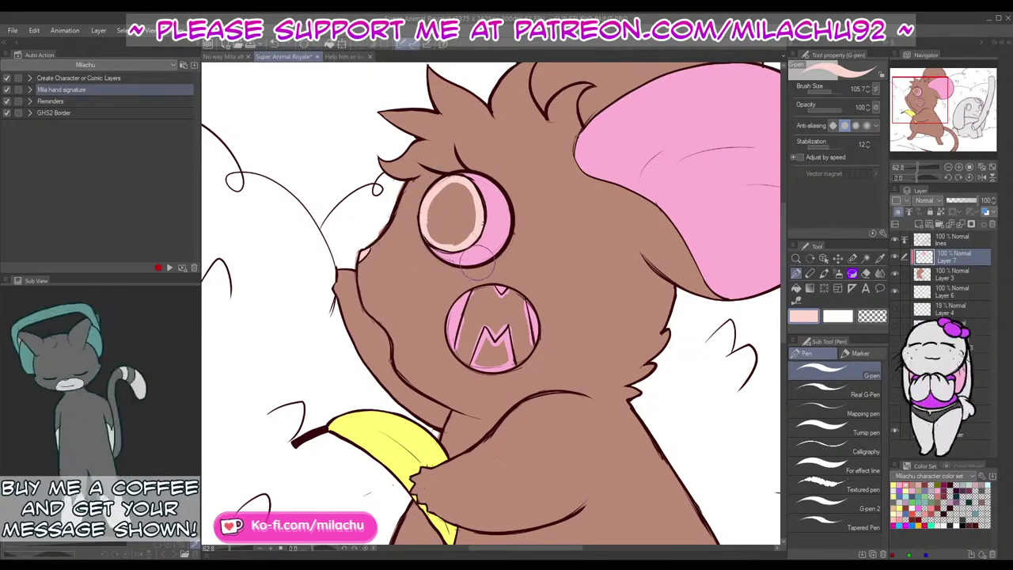
left_click(796, 287)
left_click(450, 220)
Step: Fill the bottom of the mouse's mouth pink, and outline and fill the remaining M-shaped area pale pink
key("p")
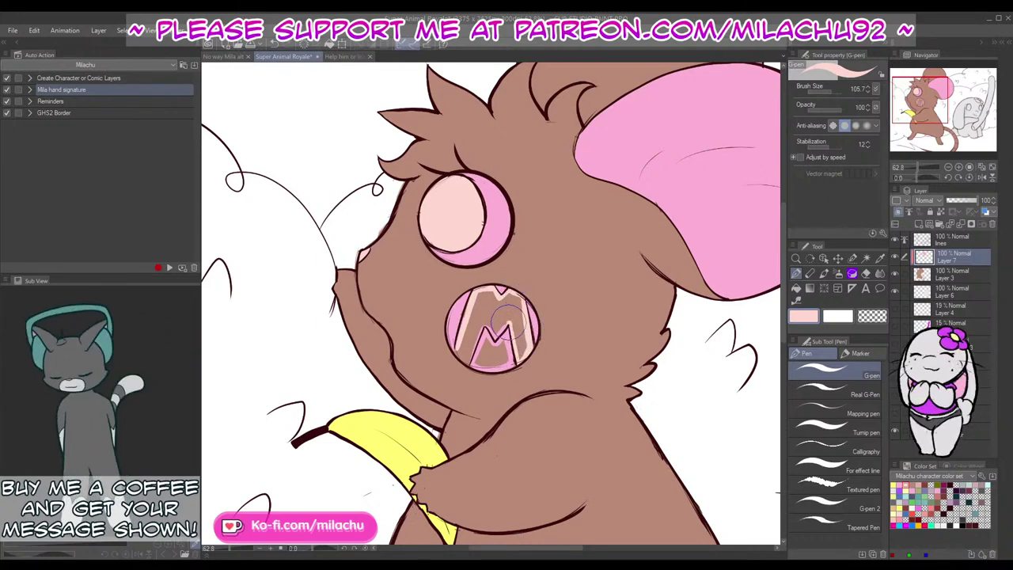
left_click(899, 485)
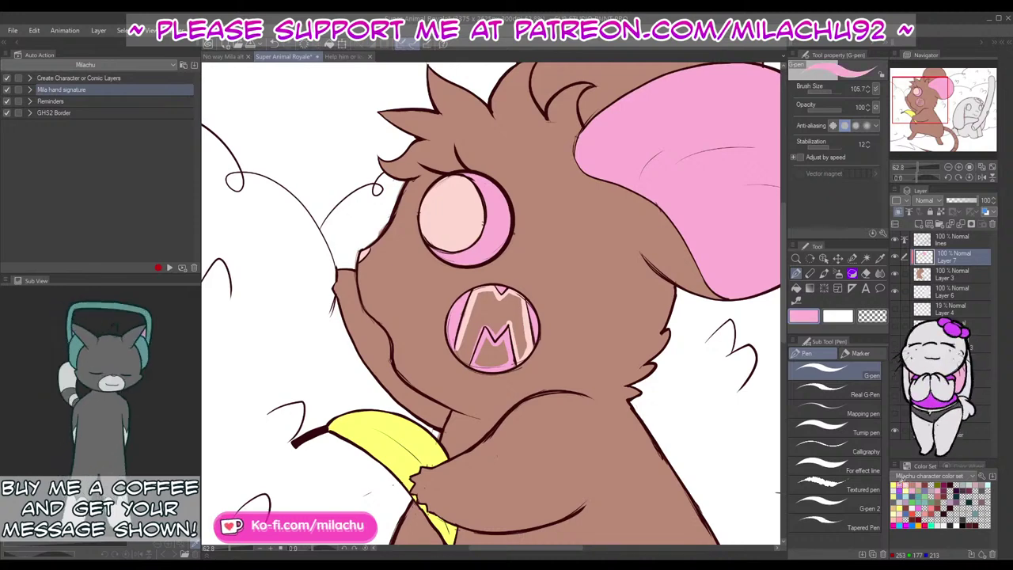
left_click(796, 289)
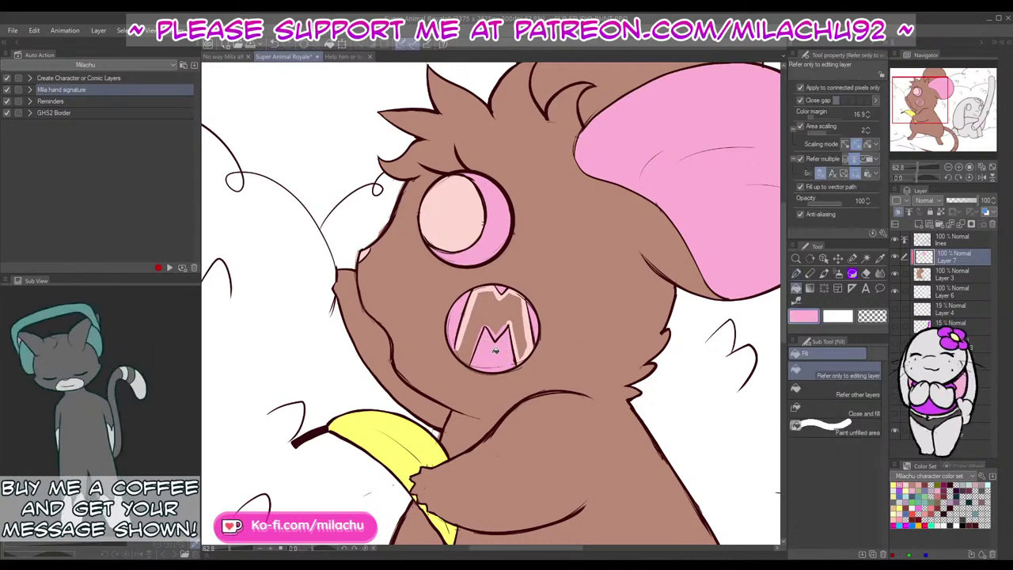
left_click(907, 484)
key("p")
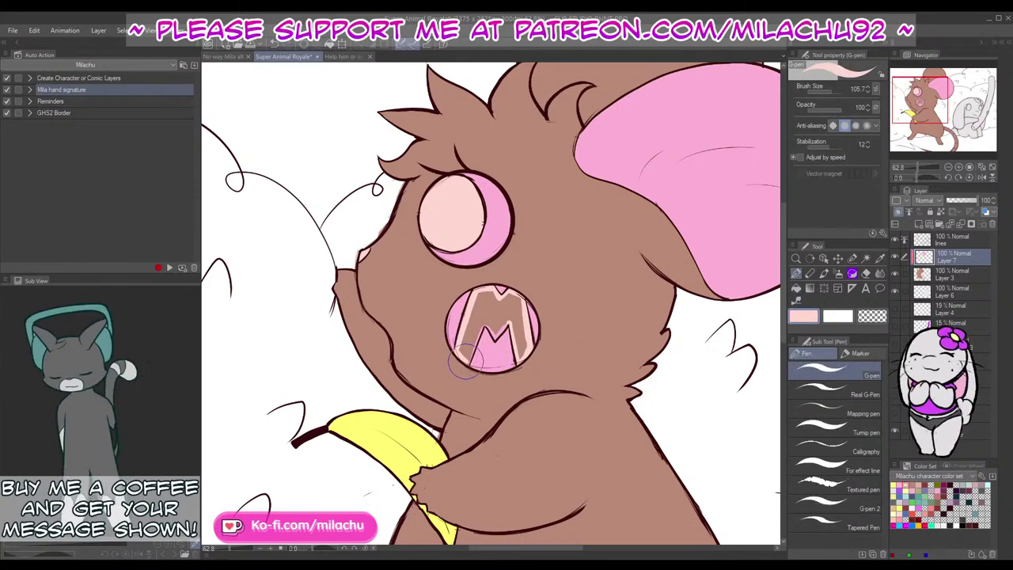
mouse_move(466, 364)
left_mouse_down()
mouse_move(485, 320)
mouse_move(484, 338)
mouse_move(499, 320)
left_mouse_up()
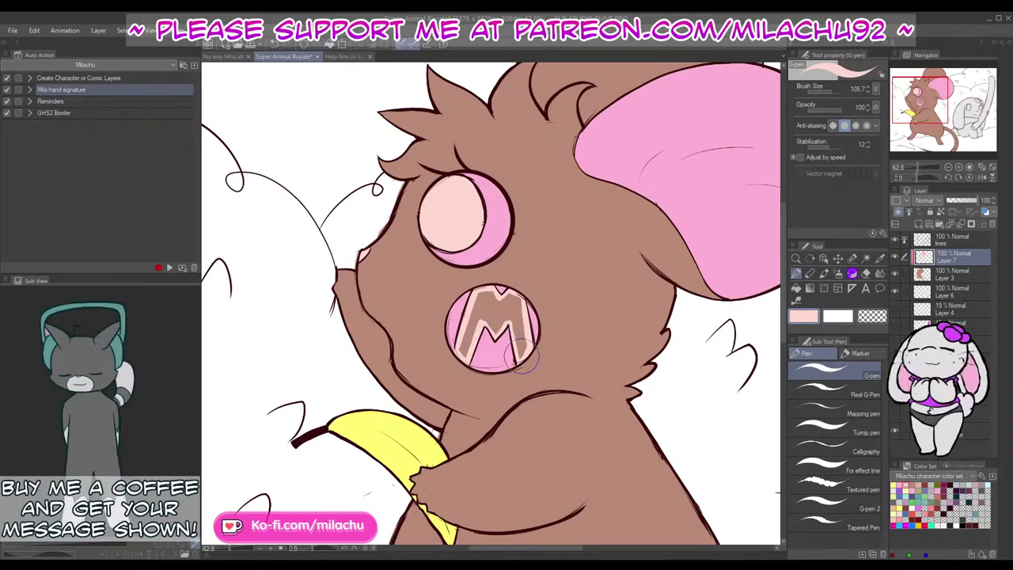
left_click(796, 292)
left_click(511, 311)
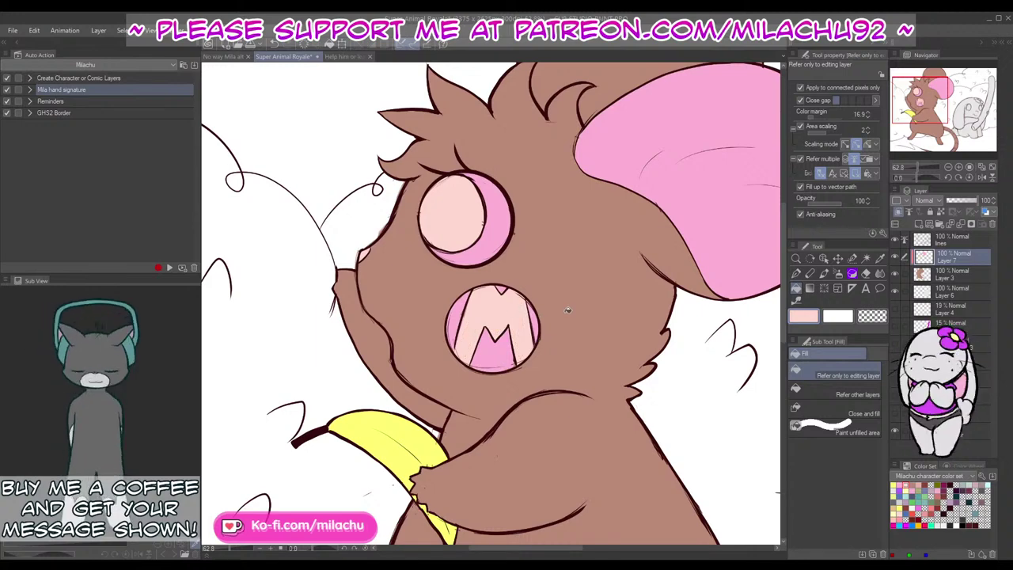
Step: Paint the raised arm's paw pale pink, and outline and fill the banana-holding paw up to the wrist in the same color
key("p")
mouse_move(639, 541)
left_mouse_down()
mouse_move(607, 382)
mouse_move(636, 467)
left_mouse_up()
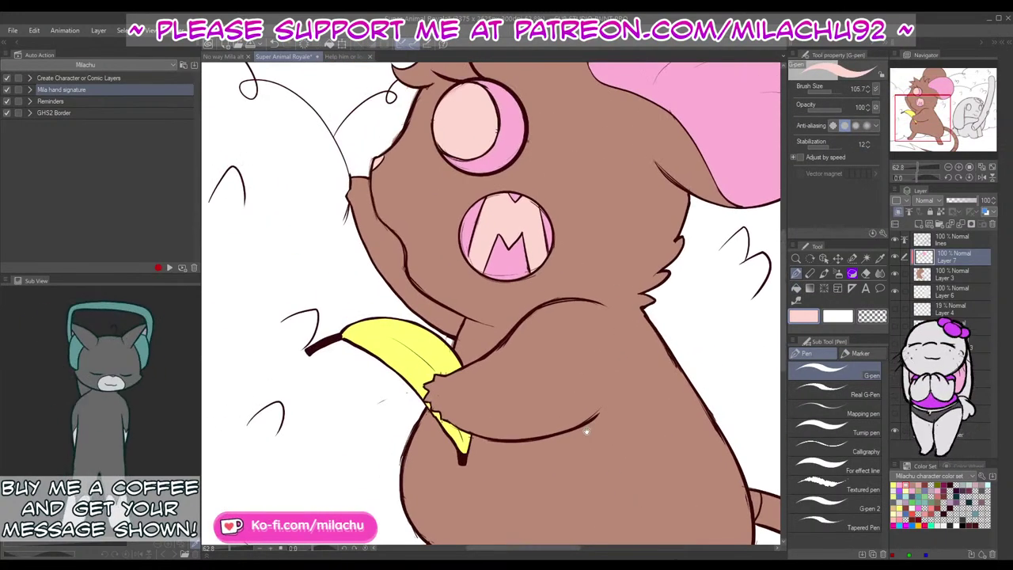
mouse_move(375, 213)
left_mouse_down()
mouse_move(365, 250)
mouse_move(373, 221)
mouse_move(365, 203)
mouse_move(366, 252)
mouse_move(362, 190)
mouse_move(358, 208)
mouse_move(383, 181)
mouse_move(348, 128)
left_mouse_up()
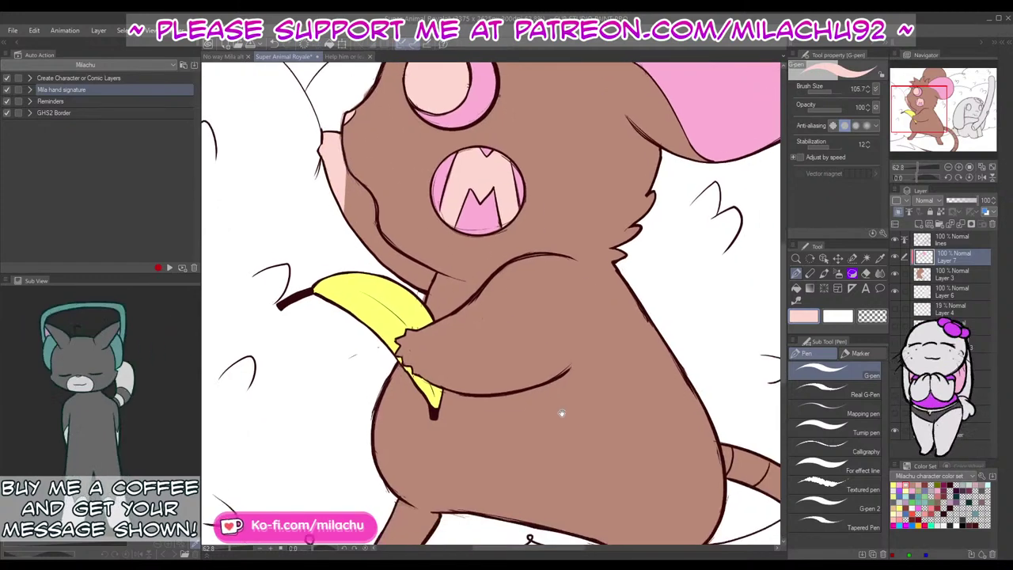
mouse_move(441, 315)
left_mouse_down()
mouse_move(444, 354)
mouse_move(465, 378)
left_mouse_up()
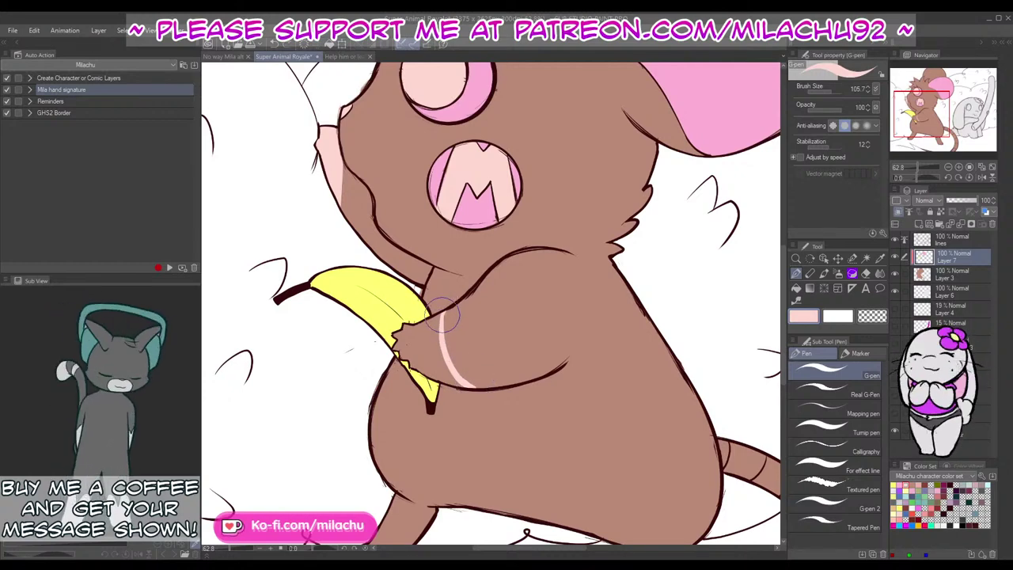
left_click_drag(443, 317, 418, 329)
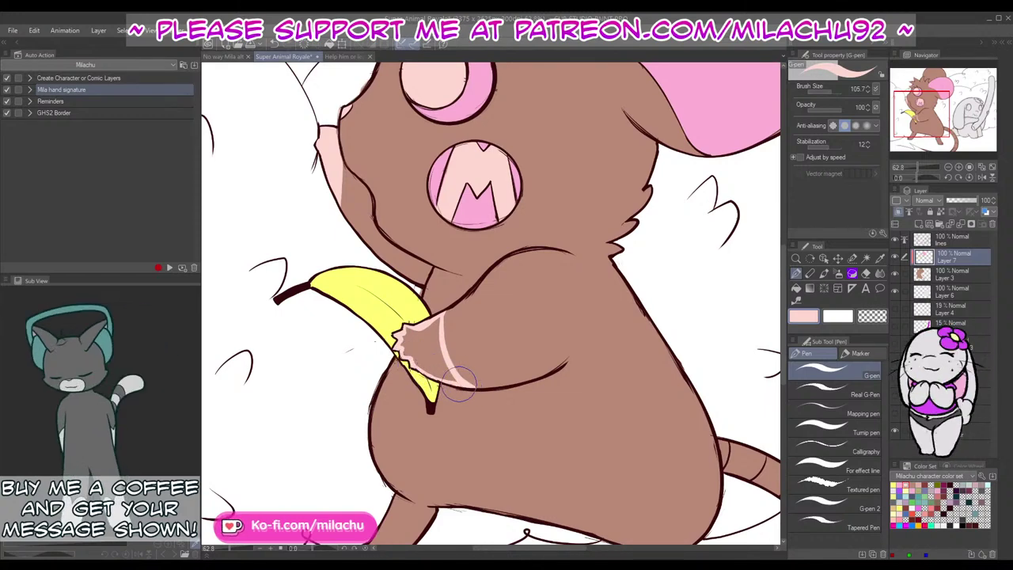
key("g")
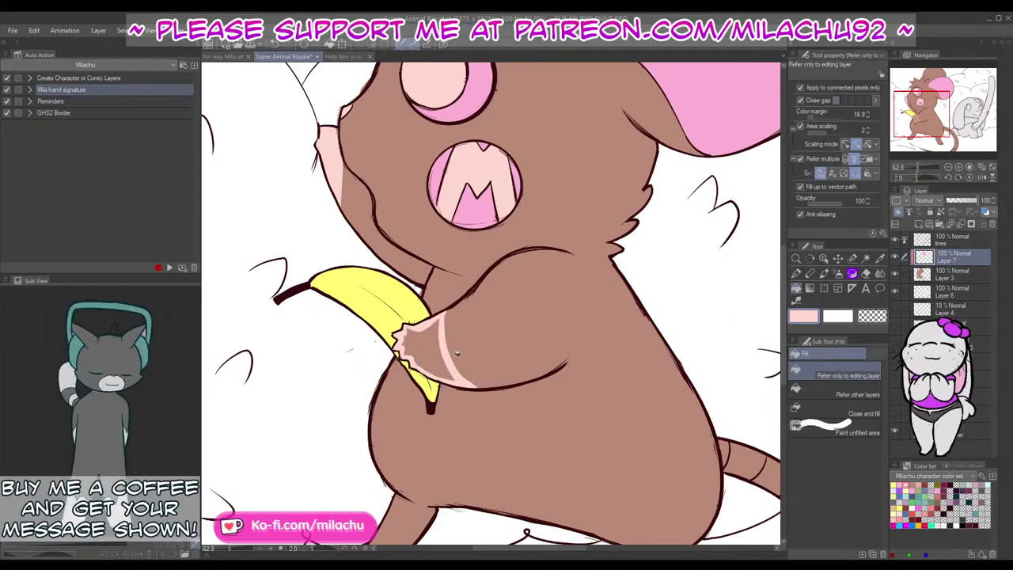
Step: Outline both of the mouse's legs and feet in pale pink and fill them with the same color
scroll(600, 336, "down", 4)
key("p")
mouse_move(360, 354)
left_mouse_down()
mouse_move(408, 371)
mouse_move(362, 359)
mouse_move(311, 424)
mouse_move(368, 420)
mouse_move(395, 372)
left_mouse_up()
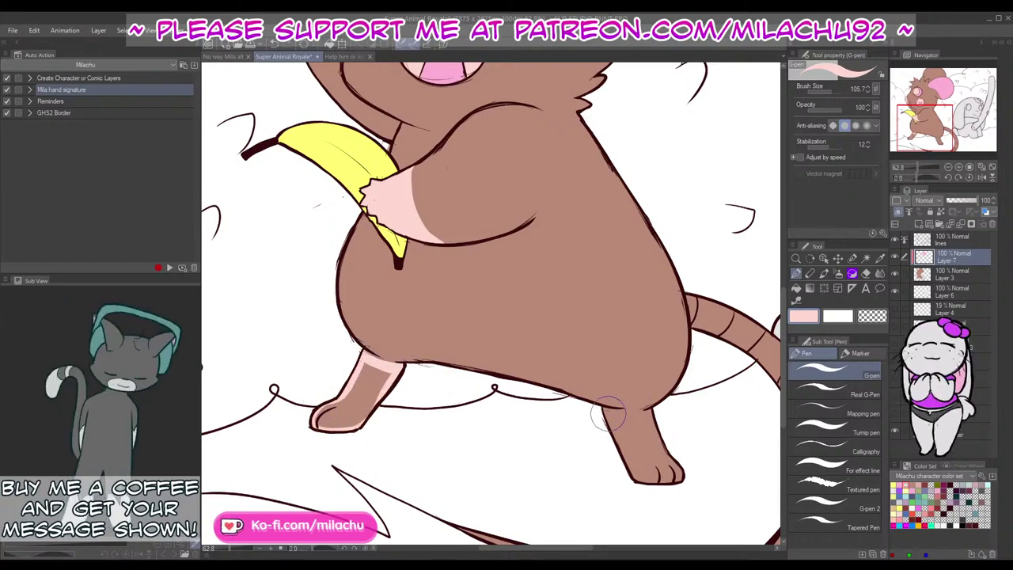
left_click_drag(608, 414, 657, 414)
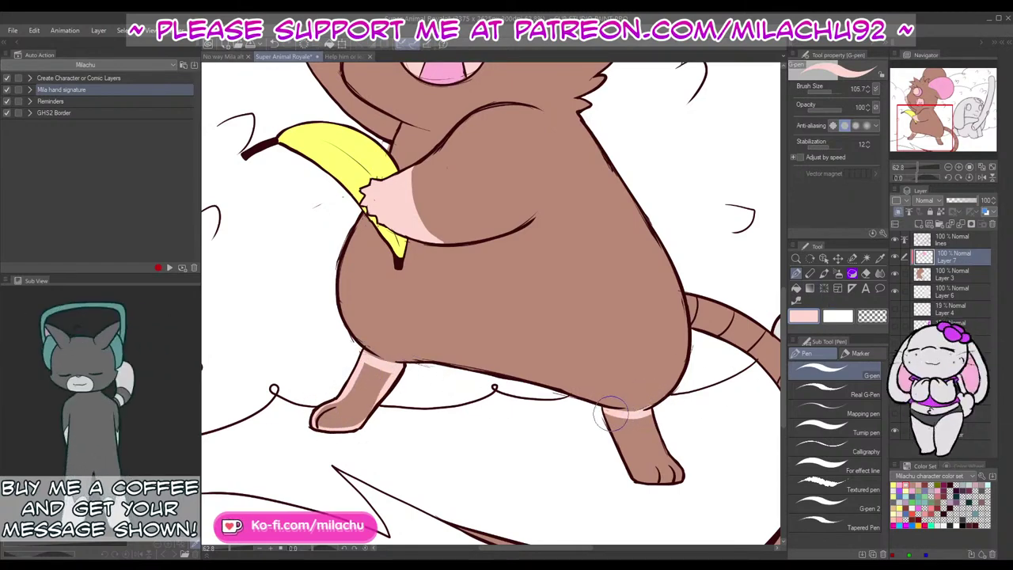
key("g")
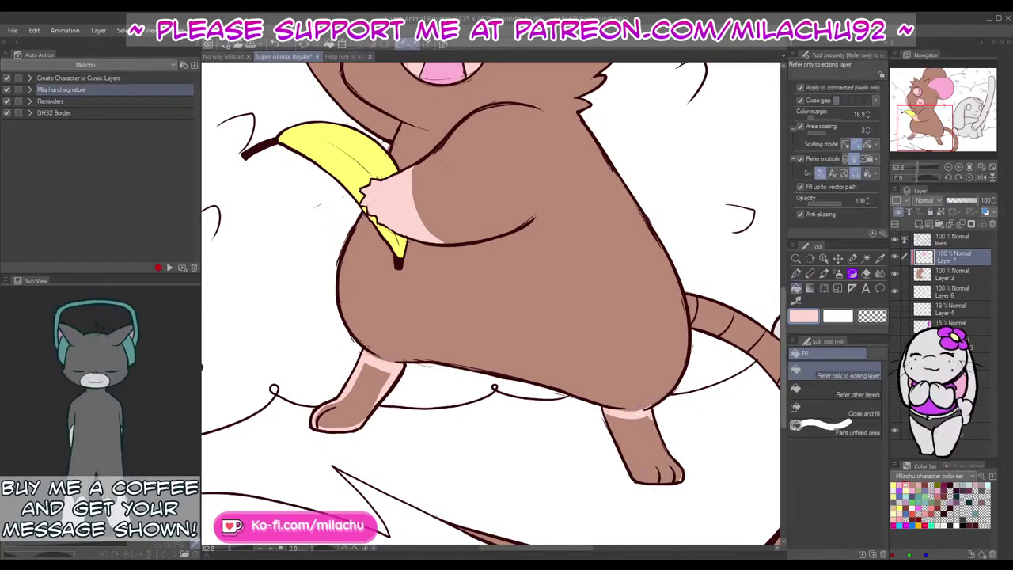
left_click(641, 448)
left_click(363, 398)
Step: Paint the mouse's whole tail pale pink, enlarging the G-pen to a brush size of 196.3
left_click_drag(718, 437, 556, 373)
key("p")
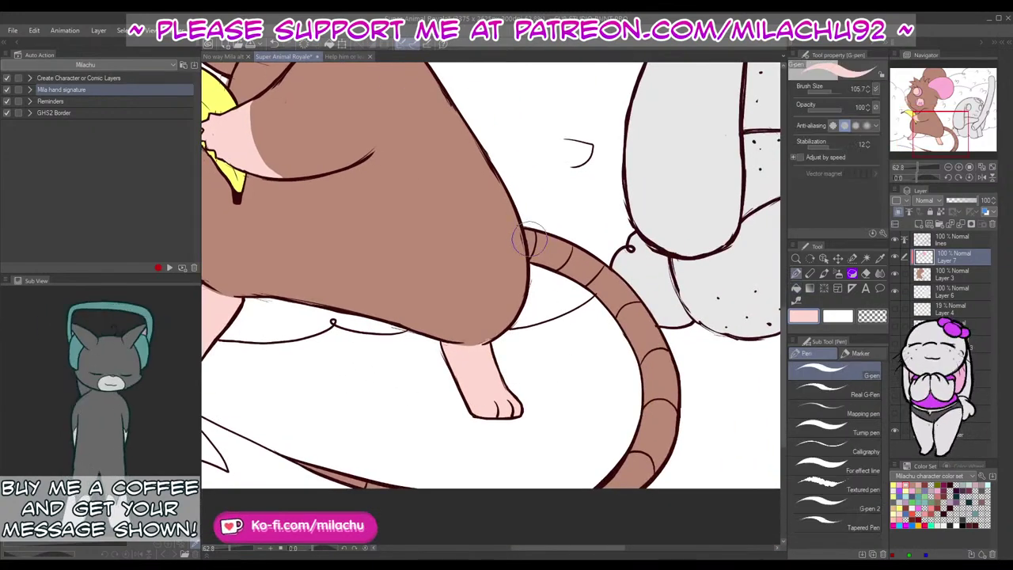
mouse_move(527, 236)
left_mouse_down()
mouse_move(540, 285)
mouse_move(542, 223)
mouse_move(578, 265)
left_mouse_up()
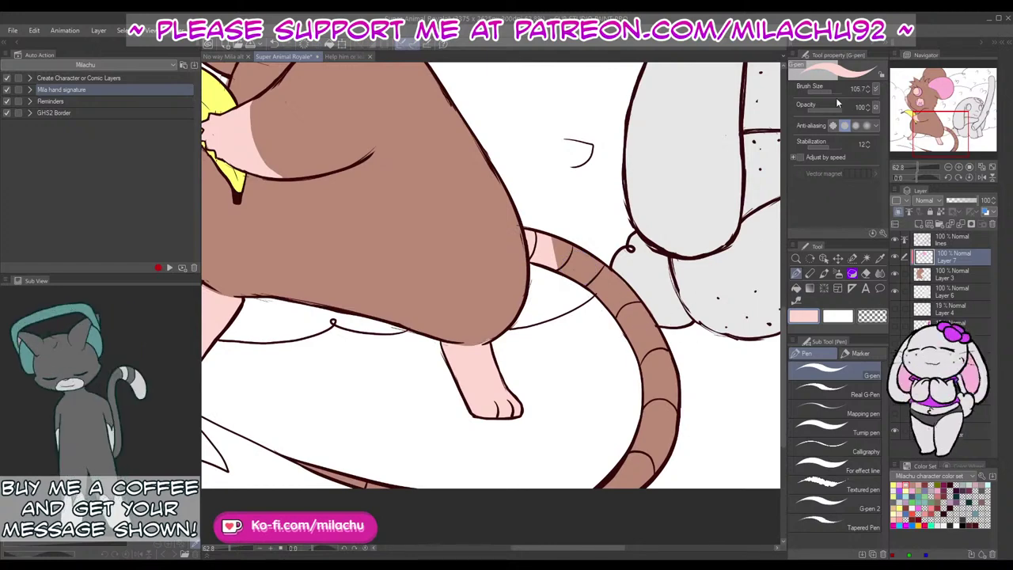
left_click(833, 91)
mouse_move(559, 231)
left_mouse_down()
mouse_move(595, 289)
mouse_move(586, 259)
mouse_move(656, 362)
mouse_move(662, 421)
mouse_move(623, 483)
mouse_move(399, 487)
mouse_move(285, 463)
left_mouse_up()
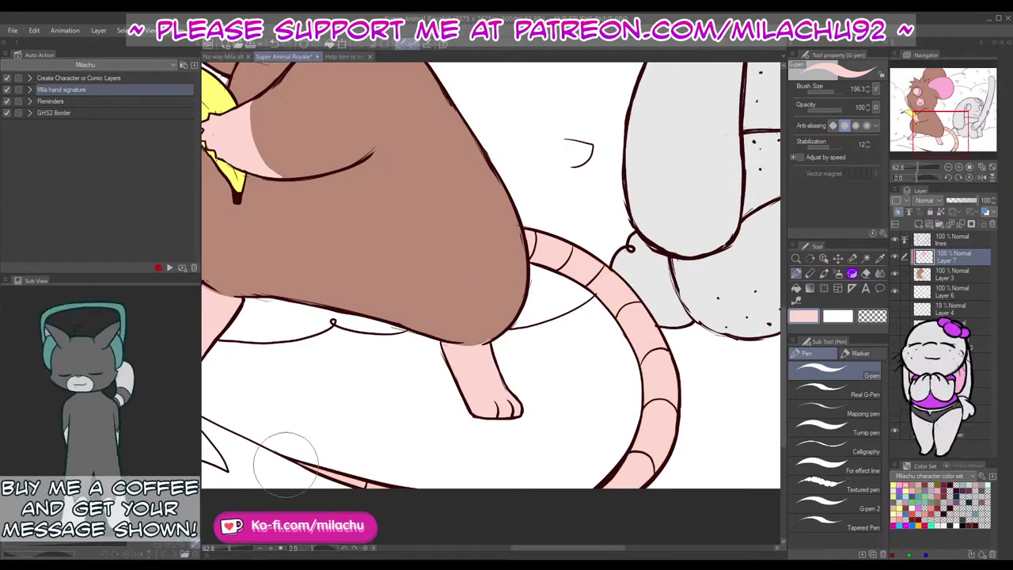
Step: Blur the transitions between the pale pink paws and the brown fur on the mouse's banana-holding arm and raised arm
left_click_drag(916, 167, 912, 167)
left_click_drag(939, 128, 932, 116)
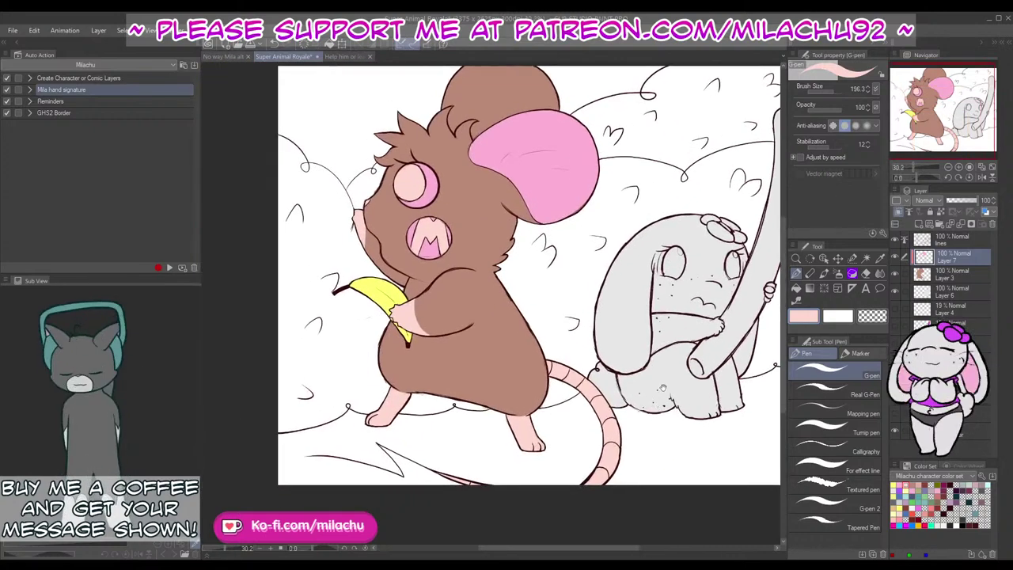
left_click(879, 273)
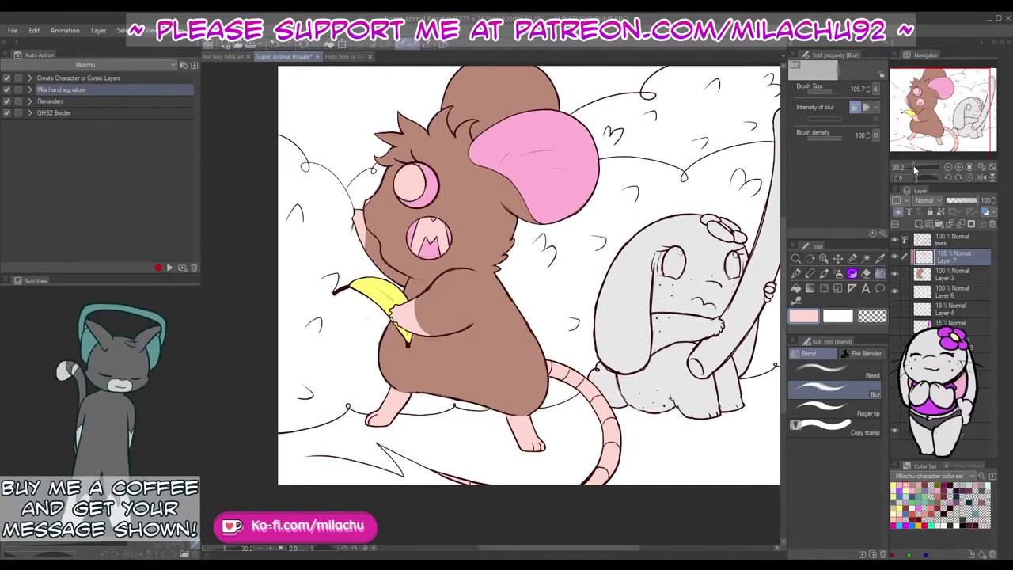
left_click_drag(914, 168, 921, 168)
mouse_move(370, 307)
left_mouse_down()
mouse_move(389, 347)
mouse_move(375, 309)
left_mouse_up()
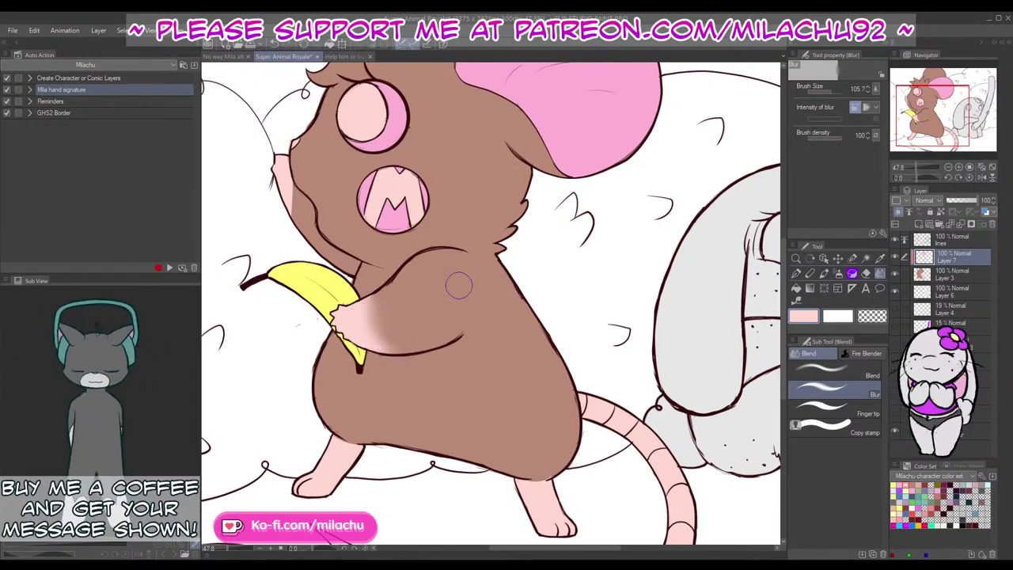
left_click_drag(297, 203, 354, 296)
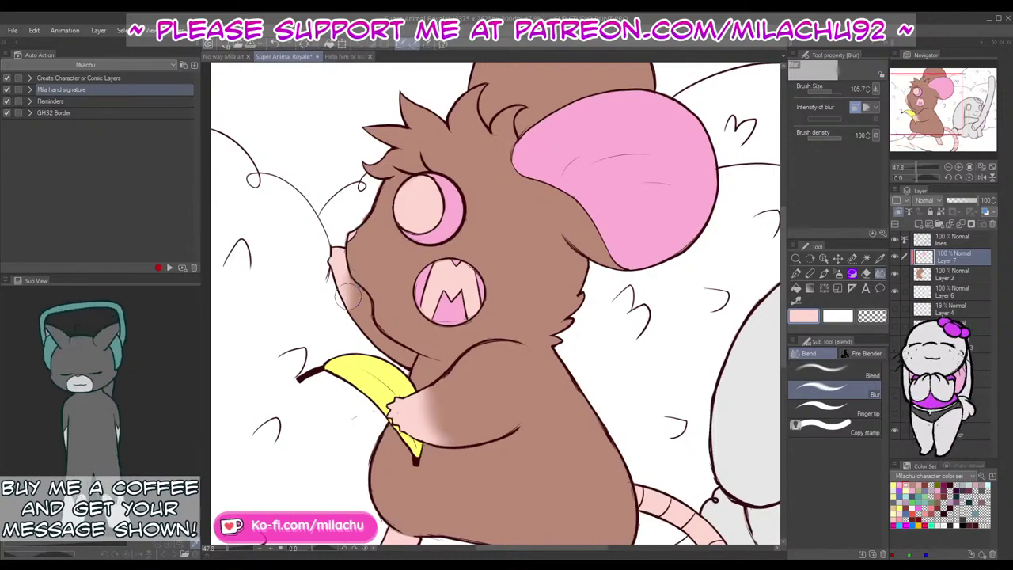
left_click_drag(609, 486, 547, 507)
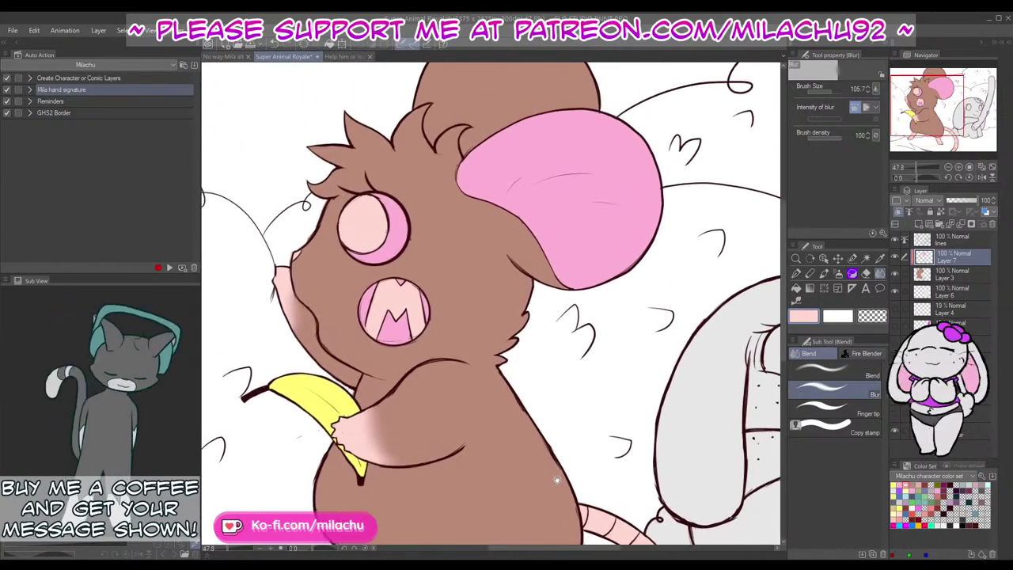
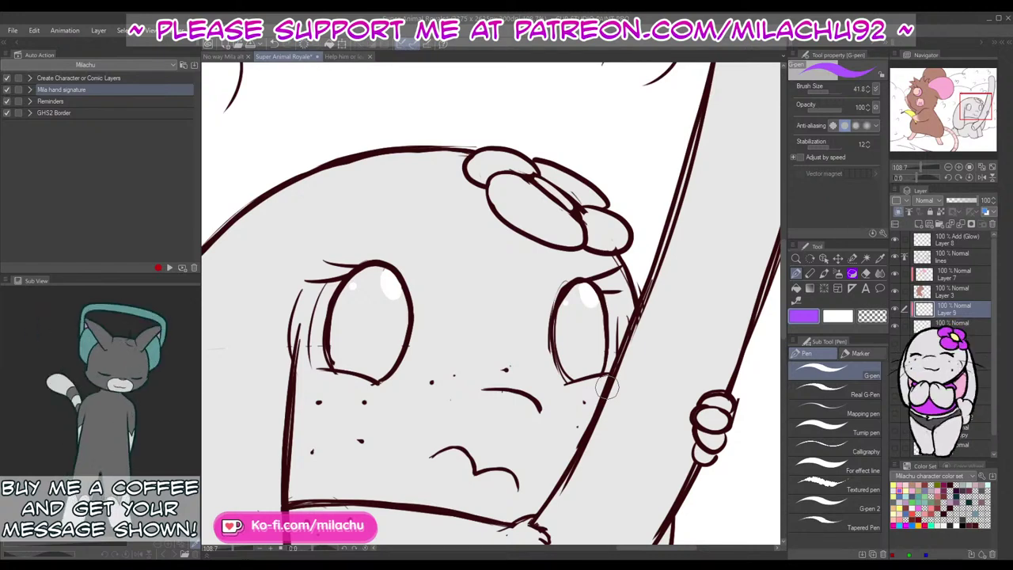
Step: Outline and fill the petals of the flower on the bunny's head in purple, and paint the flower's center pale yellow
mouse_move(469, 170)
left_mouse_down()
mouse_move(491, 148)
mouse_move(494, 180)
mouse_move(471, 170)
mouse_move(506, 215)
mouse_move(558, 242)
mouse_move(631, 239)
left_mouse_up()
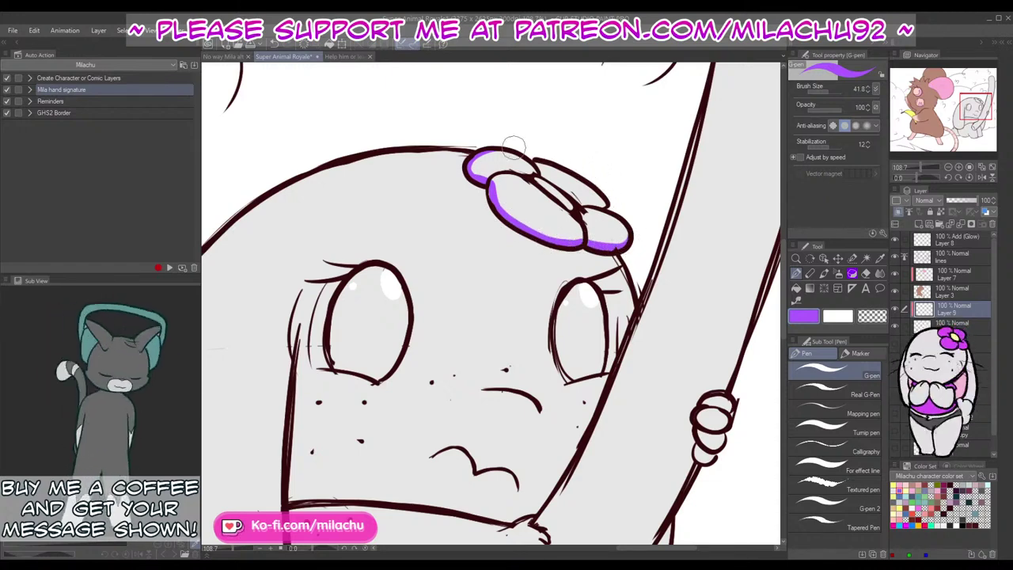
left_click(796, 289)
left_click(800, 159)
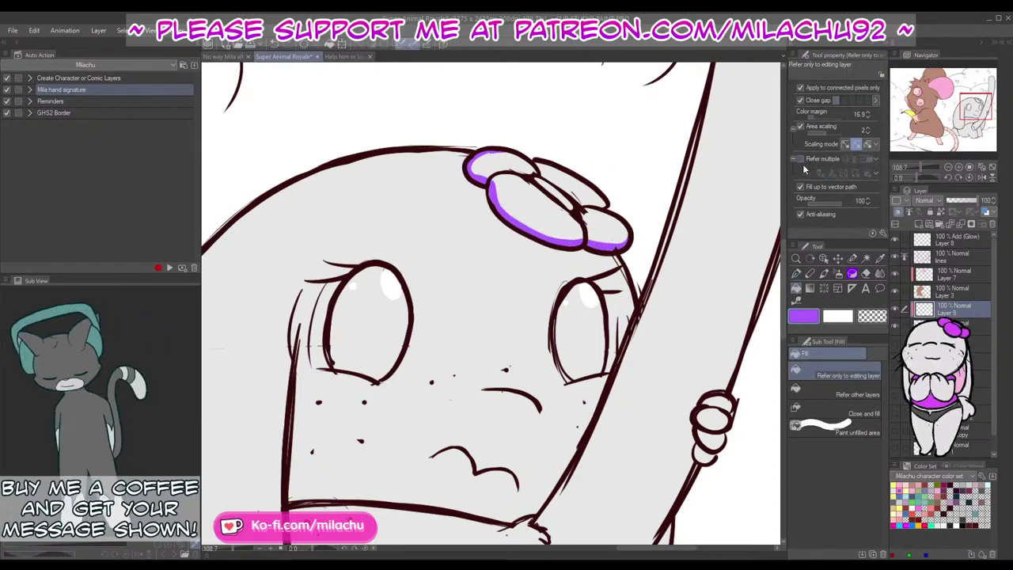
left_click(588, 213)
left_click(796, 273)
left_click(907, 491)
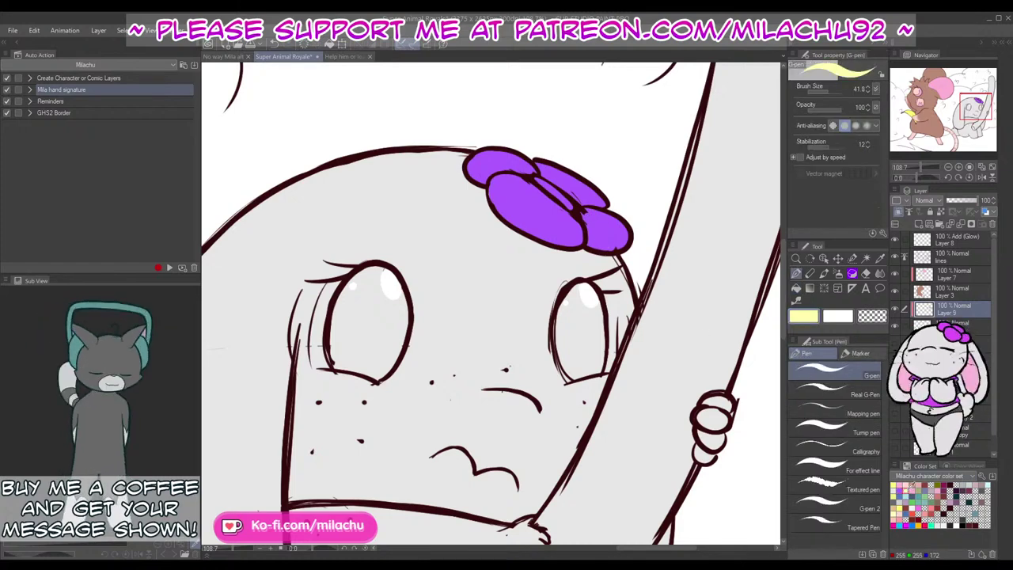
left_click_drag(535, 178, 572, 209)
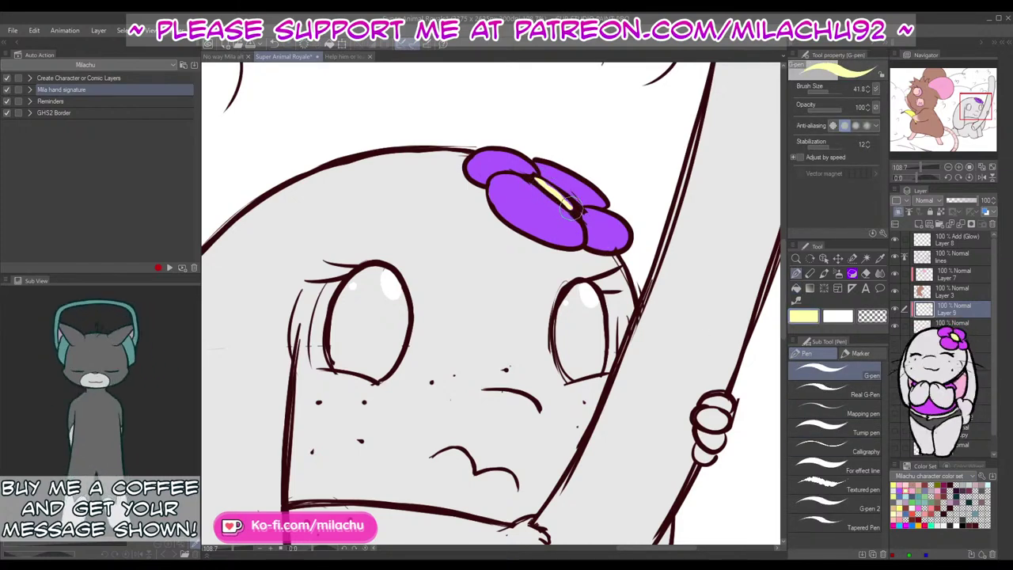
Step: Outline both of the bunny's eyes in purple and fill them with the same color
left_click_drag(548, 421, 609, 359)
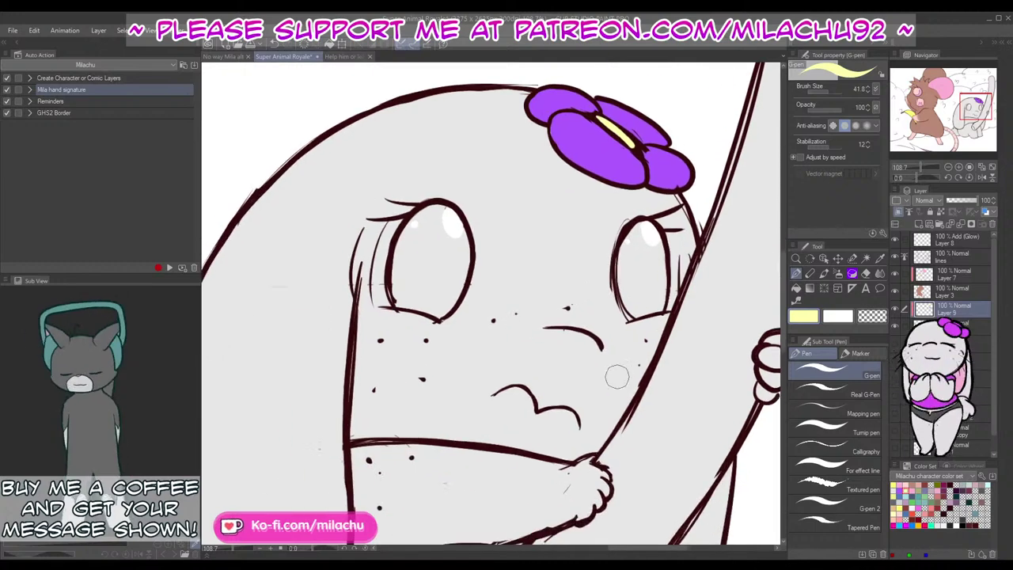
left_click(900, 492)
mouse_move(438, 318)
left_mouse_down()
mouse_move(464, 239)
mouse_move(447, 207)
mouse_move(427, 206)
mouse_move(392, 261)
mouse_move(394, 303)
mouse_move(419, 273)
mouse_move(442, 323)
mouse_move(464, 267)
mouse_move(464, 295)
mouse_move(435, 317)
mouse_move(392, 304)
left_mouse_up()
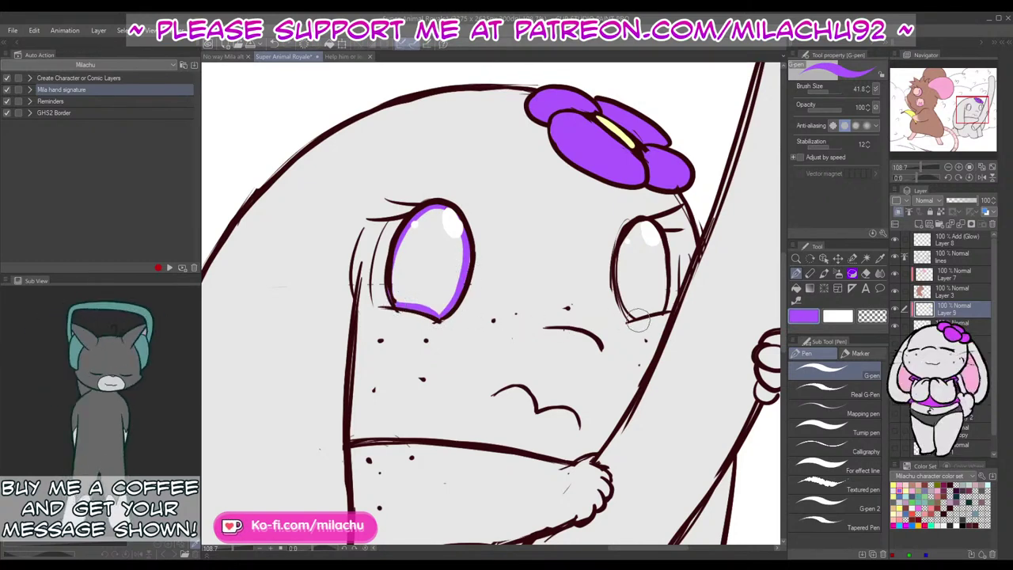
mouse_move(627, 320)
left_mouse_down()
mouse_move(660, 295)
mouse_move(660, 303)
mouse_move(658, 238)
mouse_move(637, 222)
mouse_move(625, 242)
mouse_move(635, 313)
mouse_move(618, 254)
left_mouse_up()
left_click(796, 288)
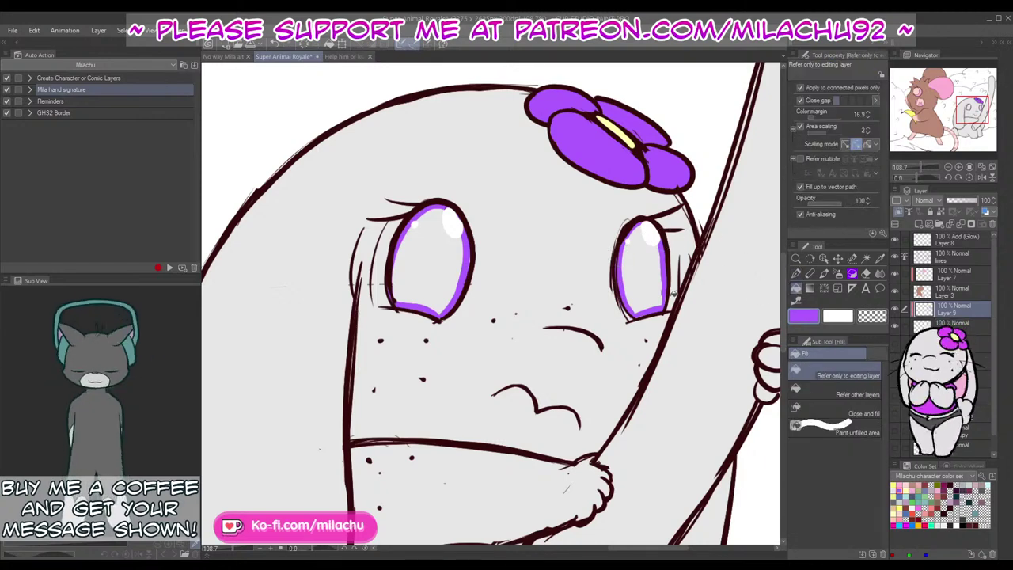
left_click(637, 275)
left_click(442, 277)
Step: Outline the lower part of the bunny's long tube in purple around both paws, with the G-pen at brush size 105.7
key("p")
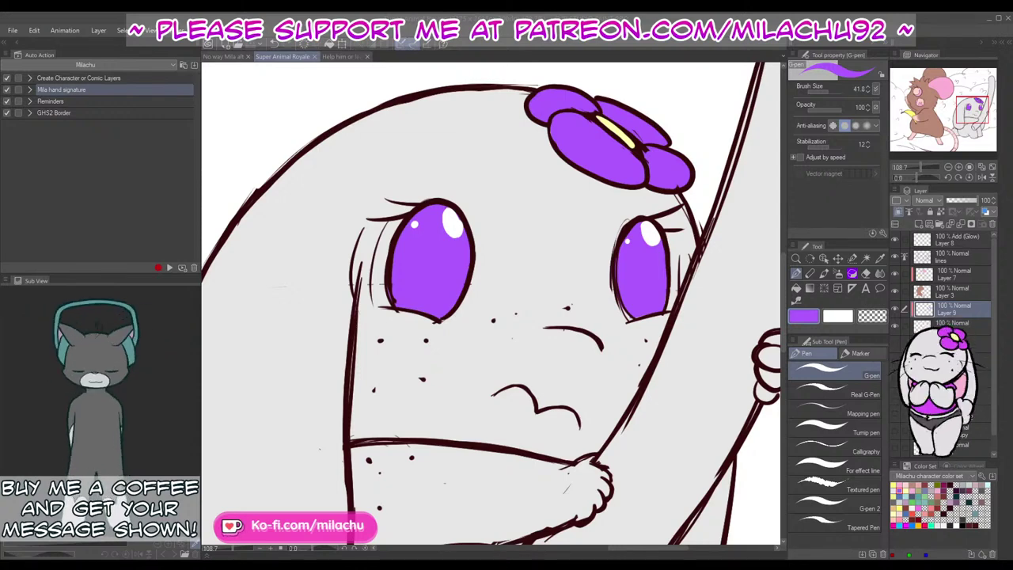
left_click_drag(700, 475, 641, 279)
left_click_drag(669, 374, 660, 405)
mouse_move(595, 487)
left_mouse_down()
mouse_move(683, 354)
mouse_move(710, 391)
mouse_move(579, 492)
left_mouse_up()
mouse_move(920, 168)
left_mouse_down()
mouse_move(912, 177)
mouse_move(927, 167)
left_mouse_up()
left_click(830, 90)
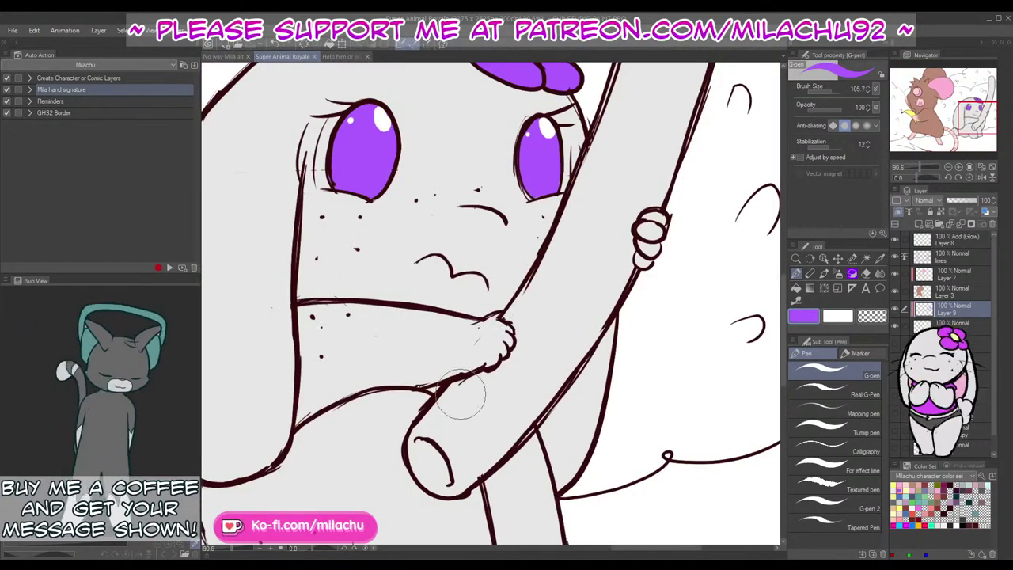
left_click_drag(456, 383, 411, 448)
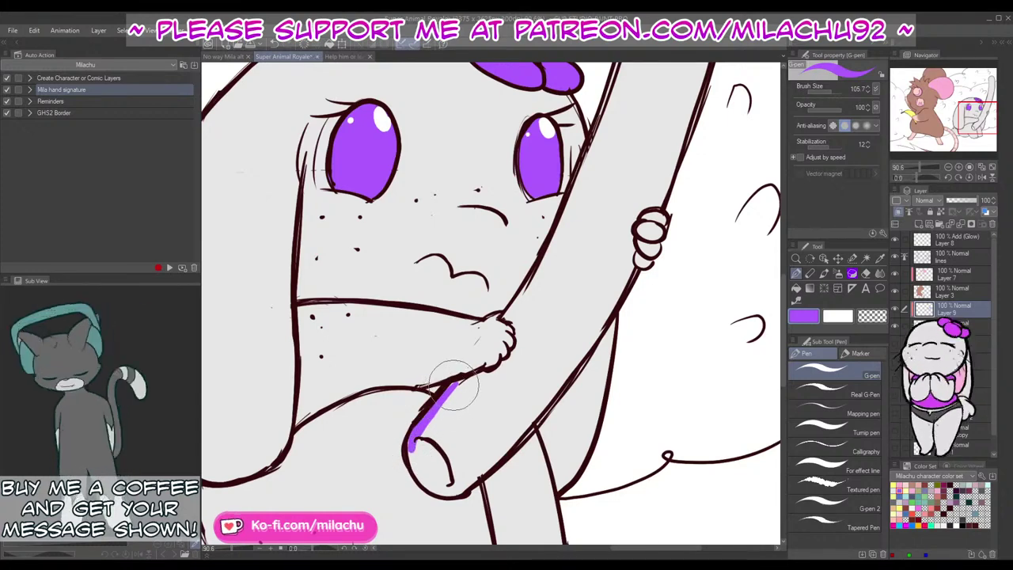
left_click_drag(455, 386, 509, 361)
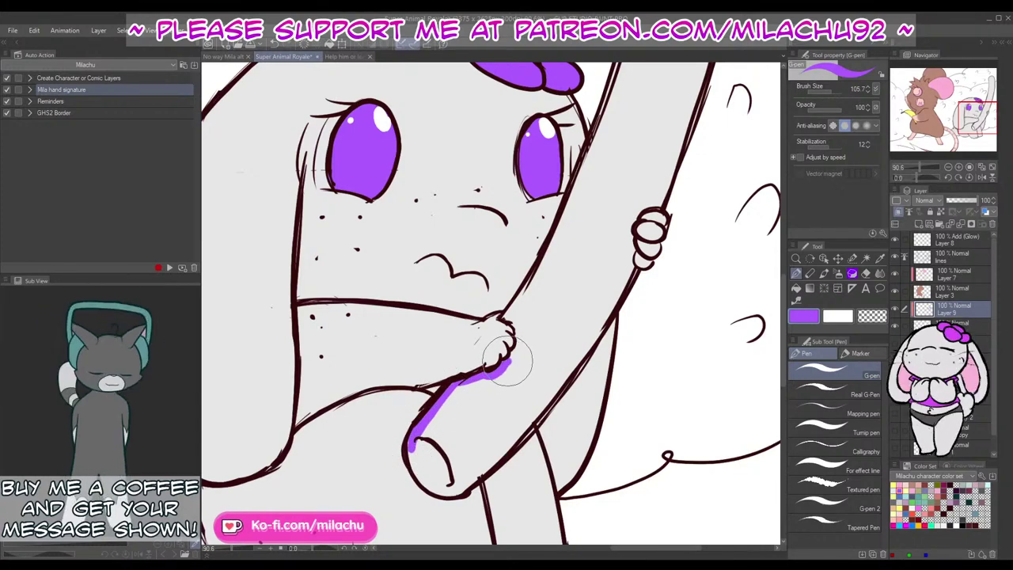
mouse_move(505, 314)
left_mouse_down()
mouse_move(513, 356)
mouse_move(521, 336)
mouse_move(505, 312)
mouse_move(540, 271)
left_mouse_up()
mouse_move(635, 269)
left_mouse_down()
mouse_move(548, 401)
mouse_move(469, 484)
mouse_move(434, 488)
mouse_move(413, 435)
left_mouse_up()
mouse_move(663, 241)
left_mouse_down()
mouse_move(587, 363)
mouse_move(586, 314)
mouse_move(632, 283)
mouse_move(606, 340)
left_mouse_up()
Step: Outline the upper part of the tube in purple and fill the whole tube with the same color
left_click_drag(585, 412, 633, 263)
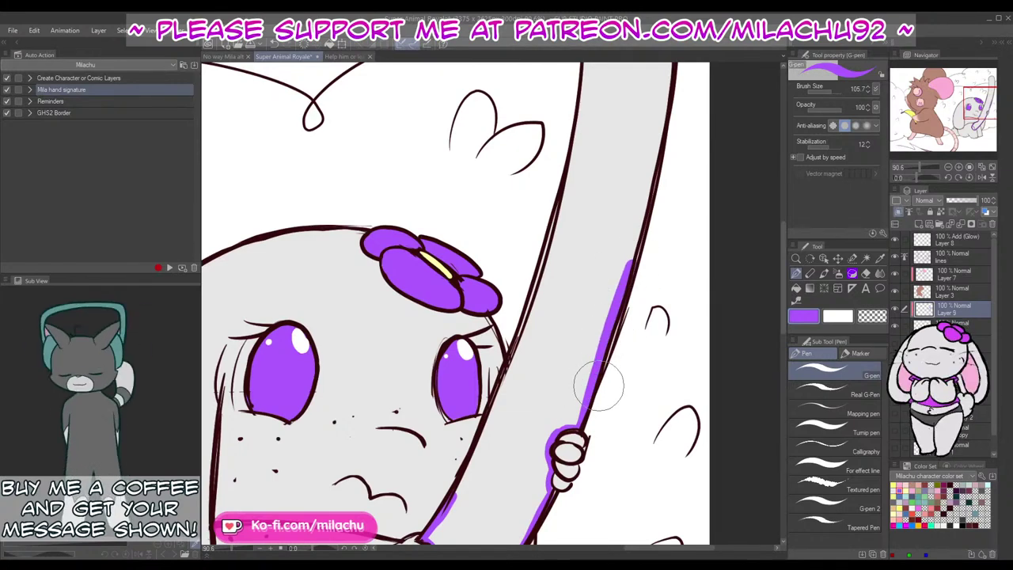
mouse_move(599, 387)
left_mouse_down()
mouse_move(634, 274)
mouse_move(605, 425)
mouse_move(639, 150)
mouse_move(658, 168)
mouse_move(603, 120)
mouse_move(563, 124)
mouse_move(543, 156)
mouse_move(540, 293)
mouse_move(527, 384)
left_mouse_up()
mouse_move(578, 256)
left_mouse_down()
mouse_move(574, 193)
mouse_move(515, 416)
left_mouse_up()
left_click_drag(574, 257, 474, 471)
left_click(796, 289)
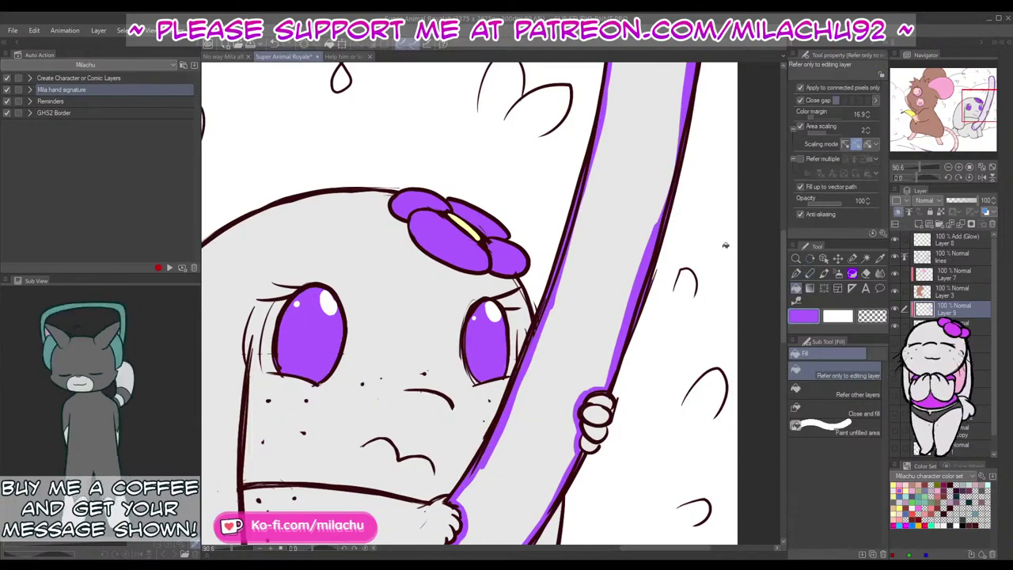
left_click(629, 253)
left_click_drag(918, 167, 913, 170)
left_click_drag(582, 390, 691, 420)
key("p")
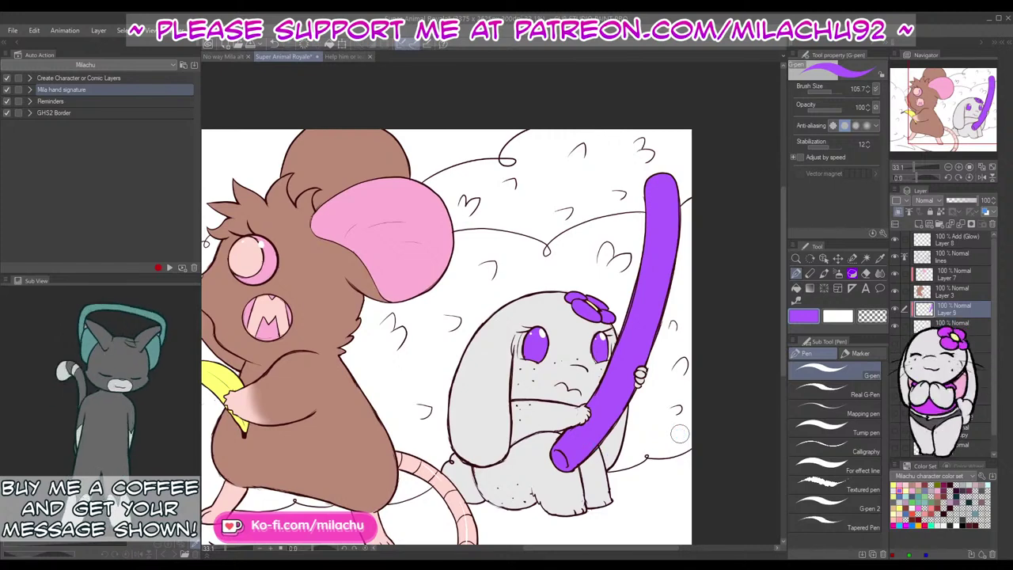
left_click(992, 167)
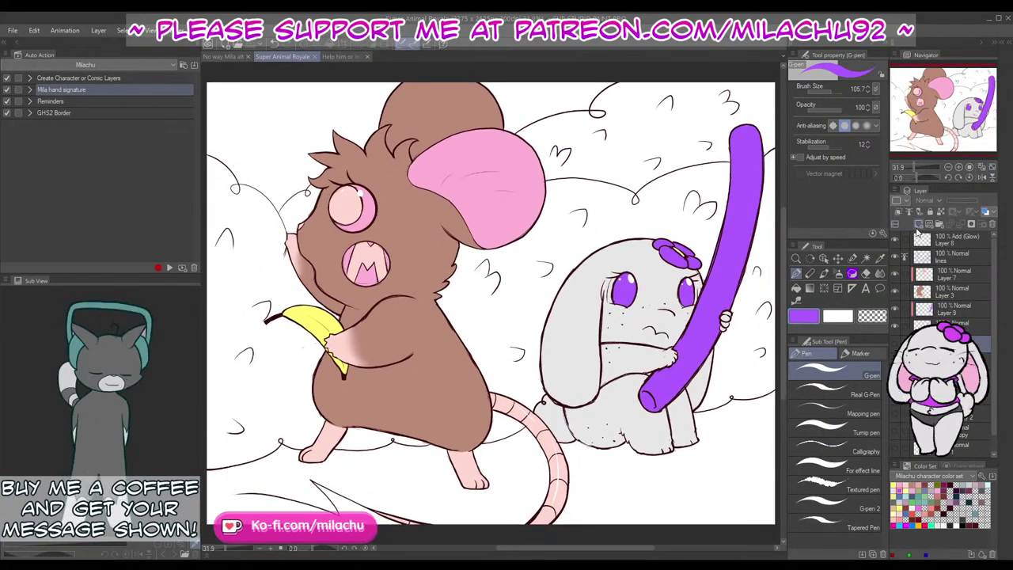
Step: Sample the grass green from the game reference image and fill the drawing's background with it, with area scaling turned off
left_click(796, 288)
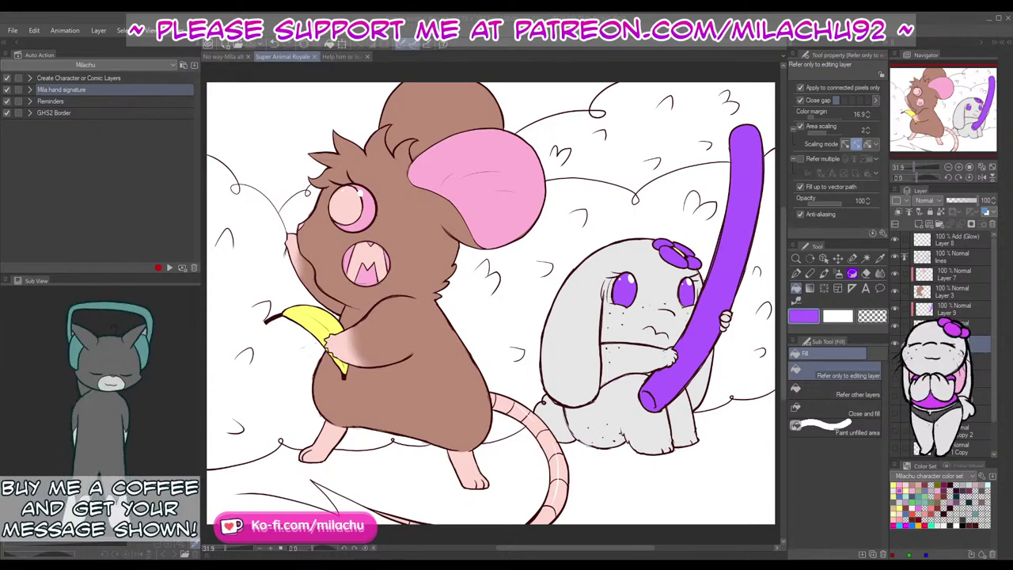
left_click(76, 72)
left_click(880, 259)
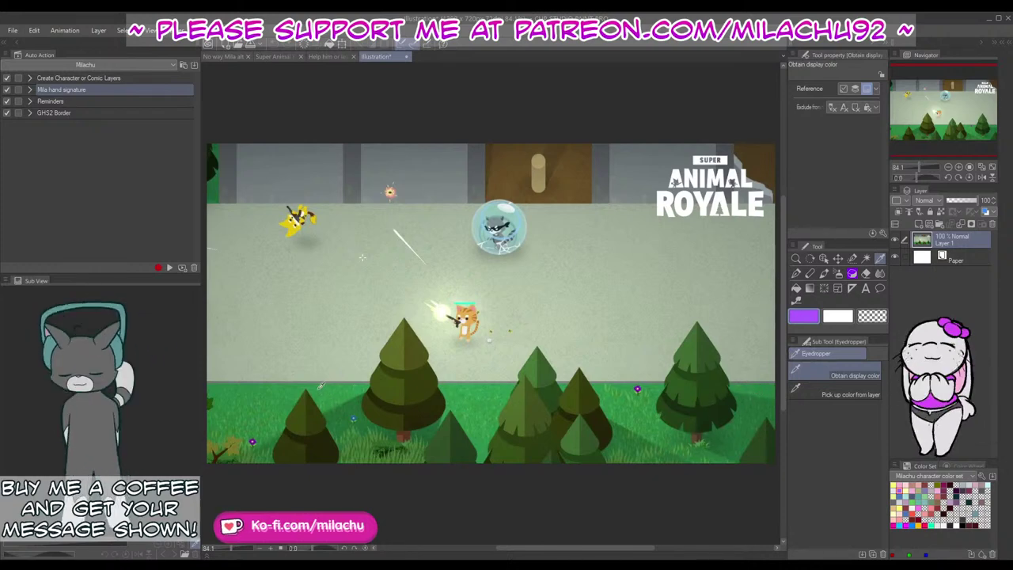
left_click(302, 456)
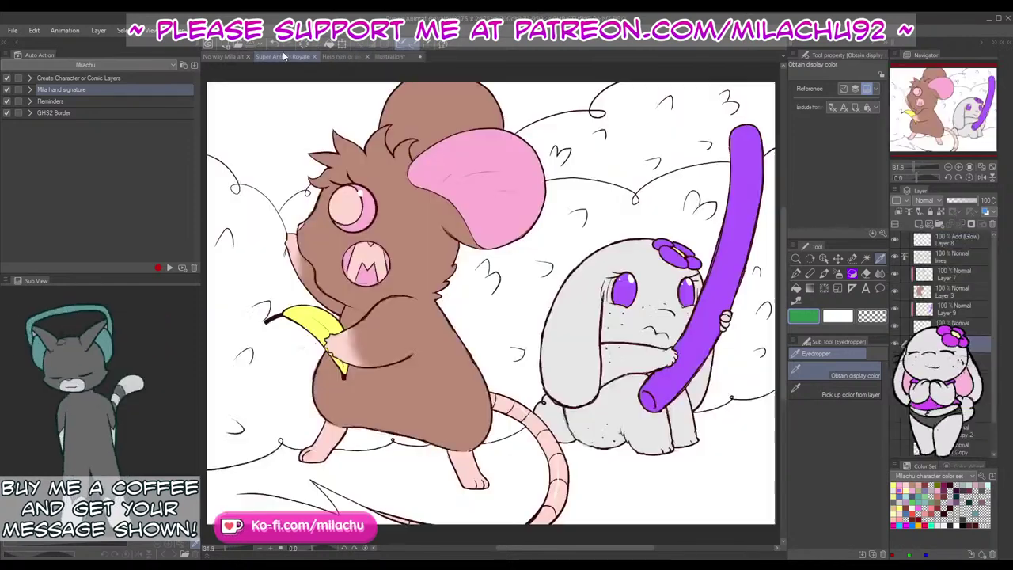
left_click(283, 56)
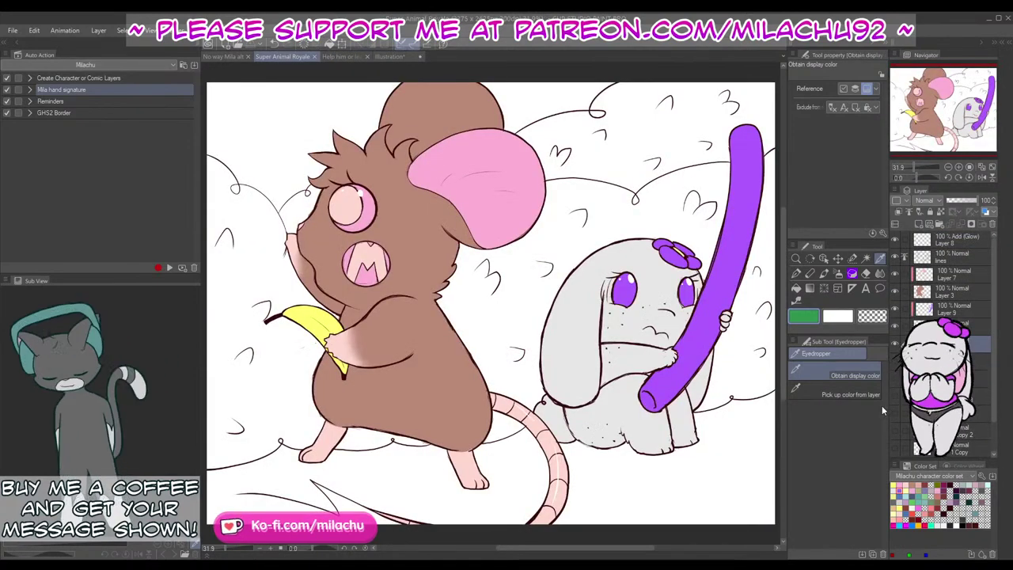
left_click(796, 288)
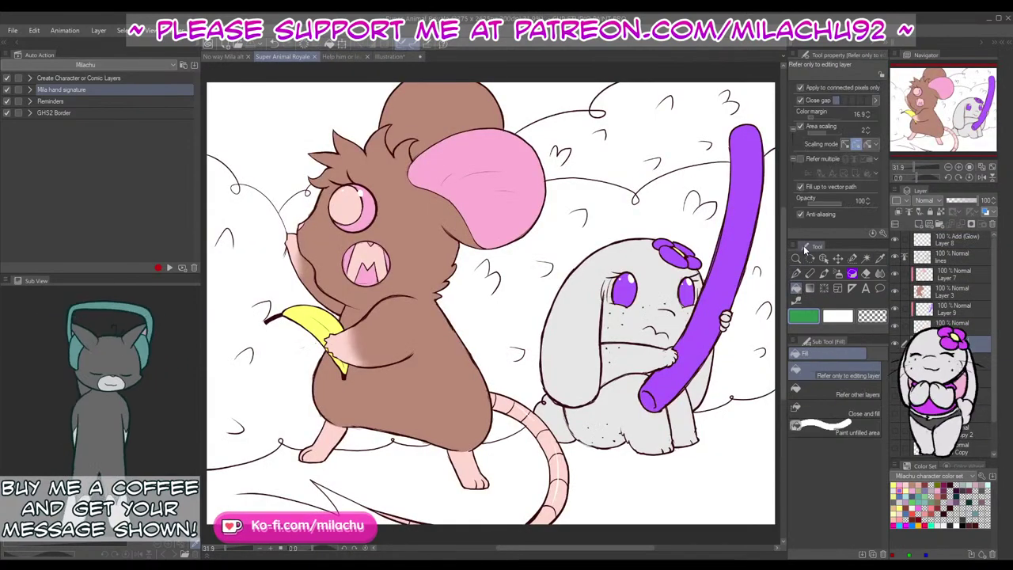
left_click(823, 127)
left_click(762, 404)
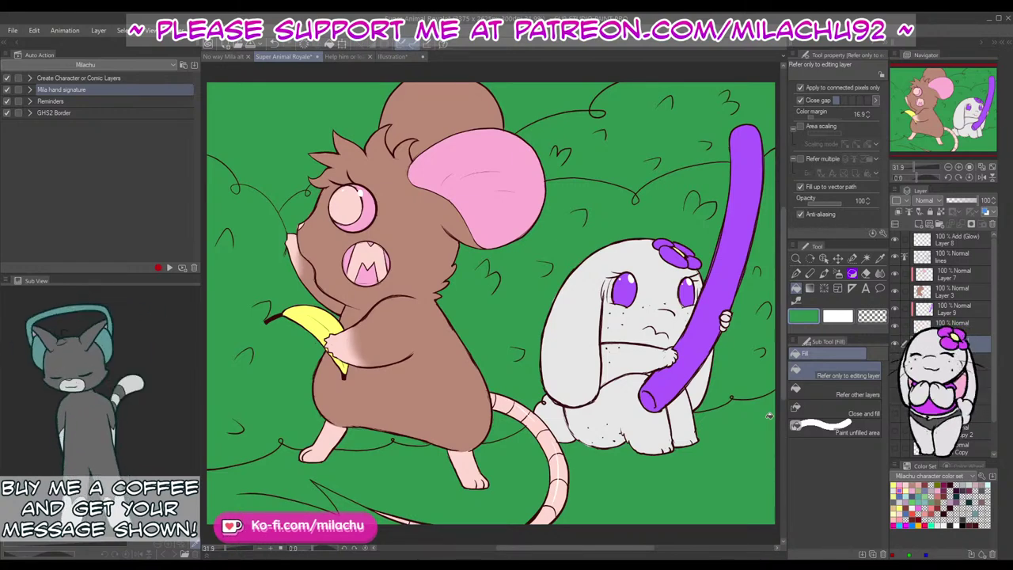
Step: Sample a tree's green from the game reference image and return to the Super Animal Royale drawing with the G-pen
left_click(396, 55)
left_click(881, 257)
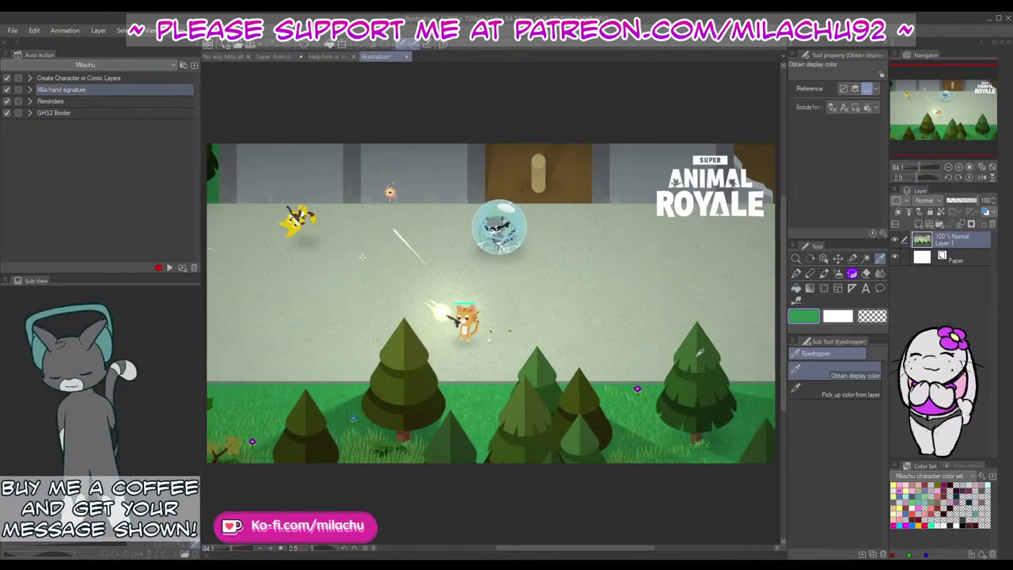
left_click(229, 57)
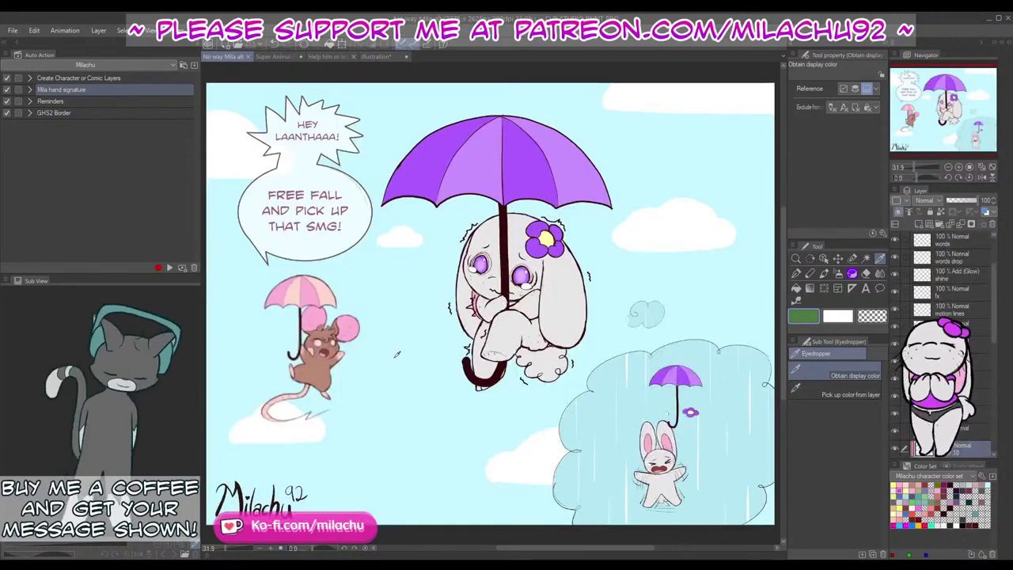
left_click(283, 57)
key("p")
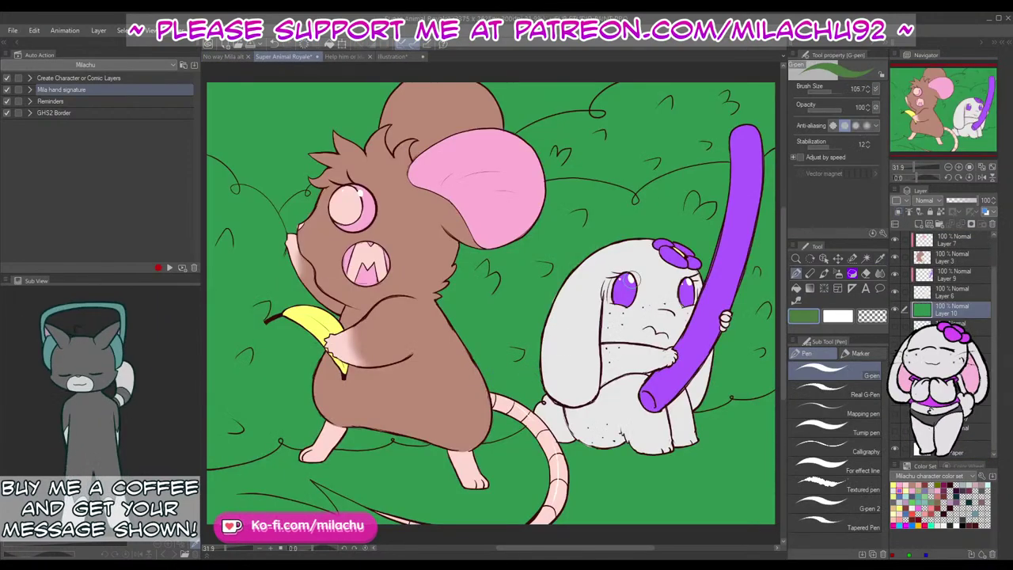
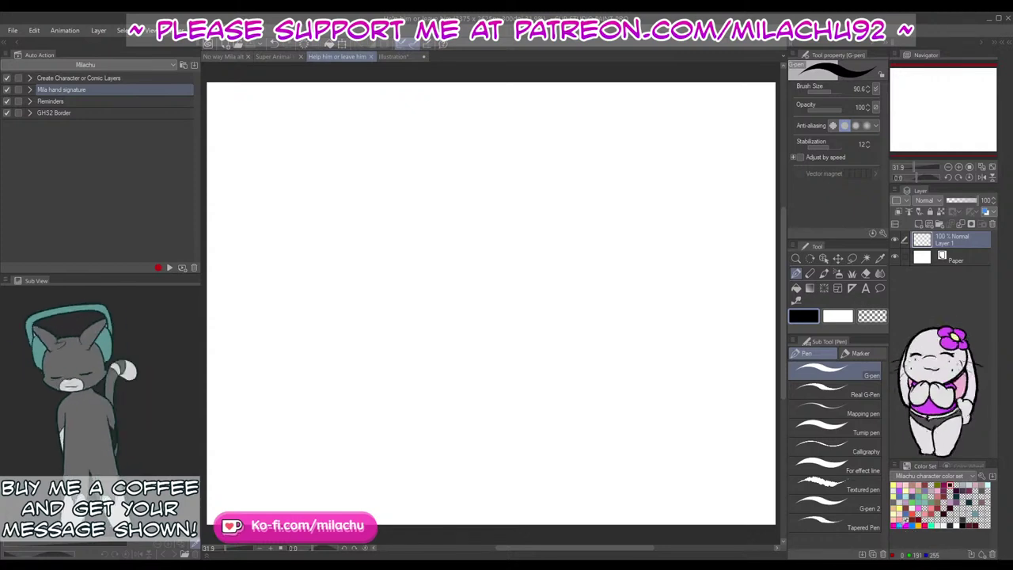
Step: Sketch a large oval with a short curve rising from it in light blue, using the G-pen at brush size 25
left_click(901, 523)
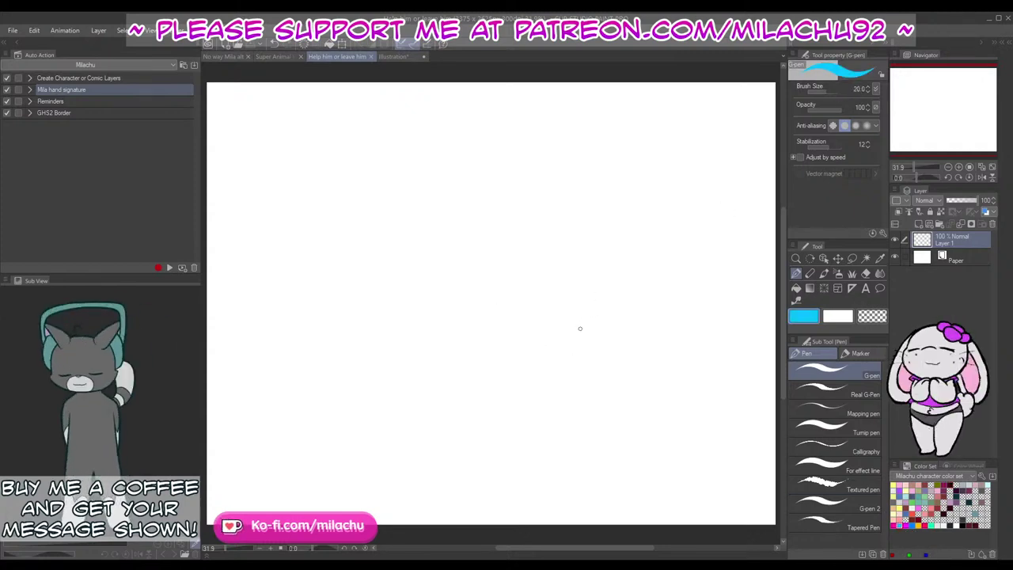
mouse_move(509, 376)
left_mouse_down()
mouse_move(582, 363)
mouse_move(581, 346)
left_mouse_up()
key("ctrl+z")
left_click(868, 87)
left_click(868, 87)
key("ctrl+z")
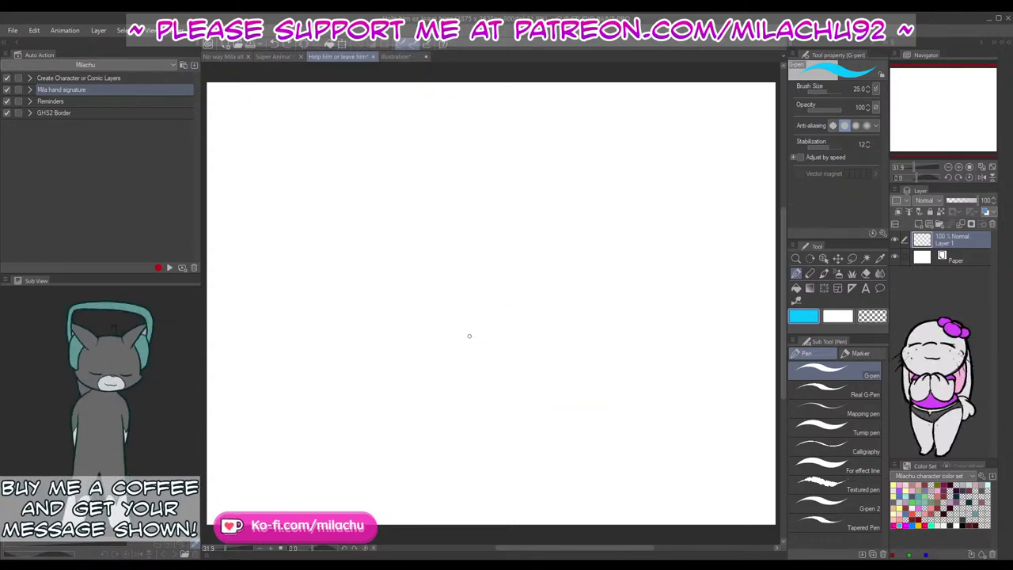
mouse_move(493, 330)
left_mouse_down()
mouse_move(547, 373)
mouse_move(498, 332)
mouse_move(549, 404)
mouse_move(546, 348)
left_mouse_up()
key("ctrl+z")
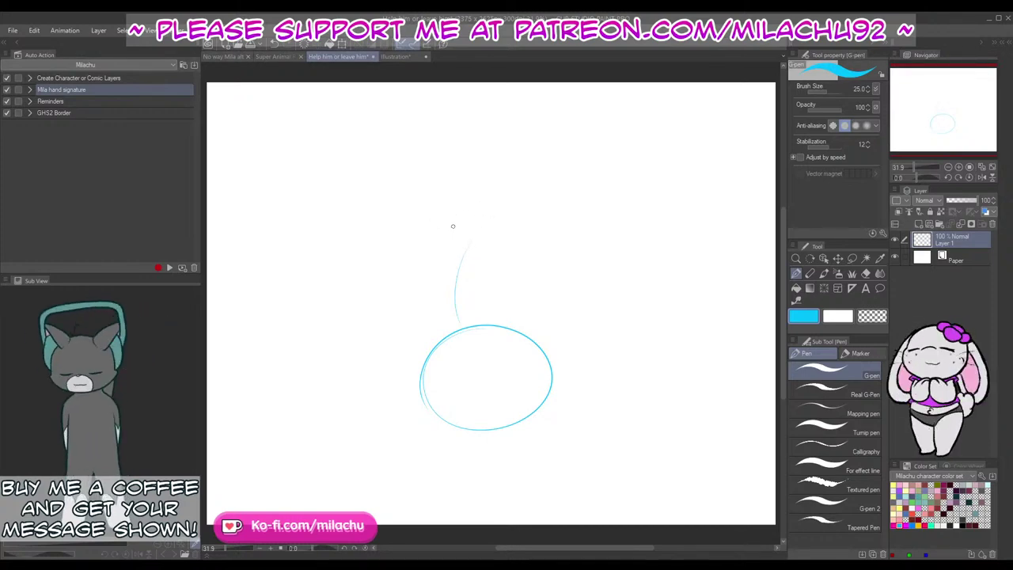
Step: Extend the sketch above the short curve with a rounded, hook-shaped line bulging to the right
mouse_move(453, 225)
left_mouse_down()
mouse_move(418, 136)
mouse_move(374, 150)
mouse_move(535, 165)
mouse_move(440, 124)
left_mouse_up()
key("ctrl+z")
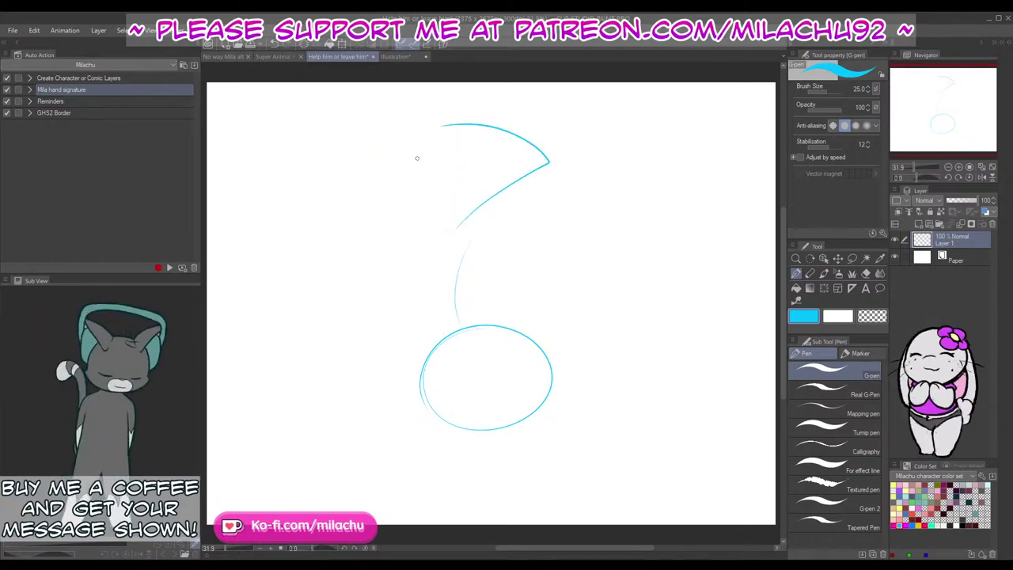
key("ctrl+z")
mouse_move(459, 234)
left_mouse_down()
mouse_move(509, 169)
mouse_move(431, 123)
left_mouse_up()
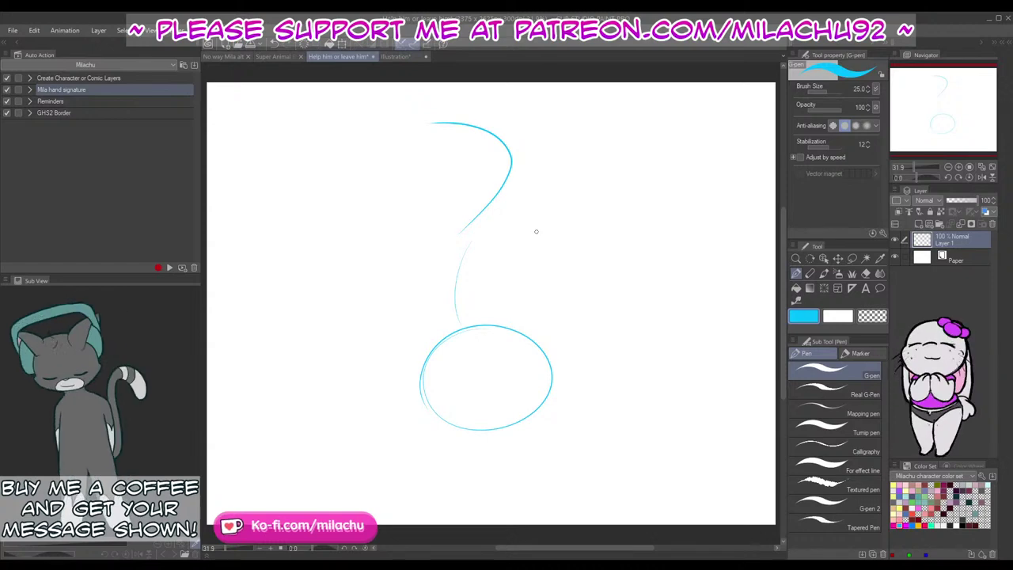
Step: Sketch a long curved diagonal line rising to the upper right of the canvas, beside the hook-shaped line
left_click_drag(535, 231, 638, 199)
key("ctrl+z")
mouse_move(524, 236)
left_mouse_down()
mouse_move(636, 187)
mouse_move(685, 188)
left_mouse_up()
key("ctrl+z")
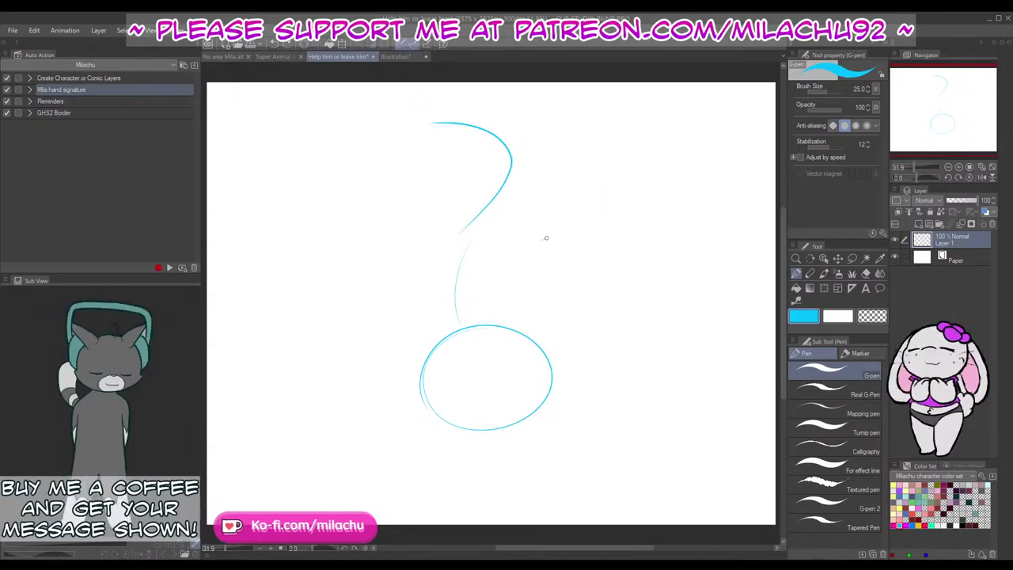
left_click_drag(540, 239, 695, 142)
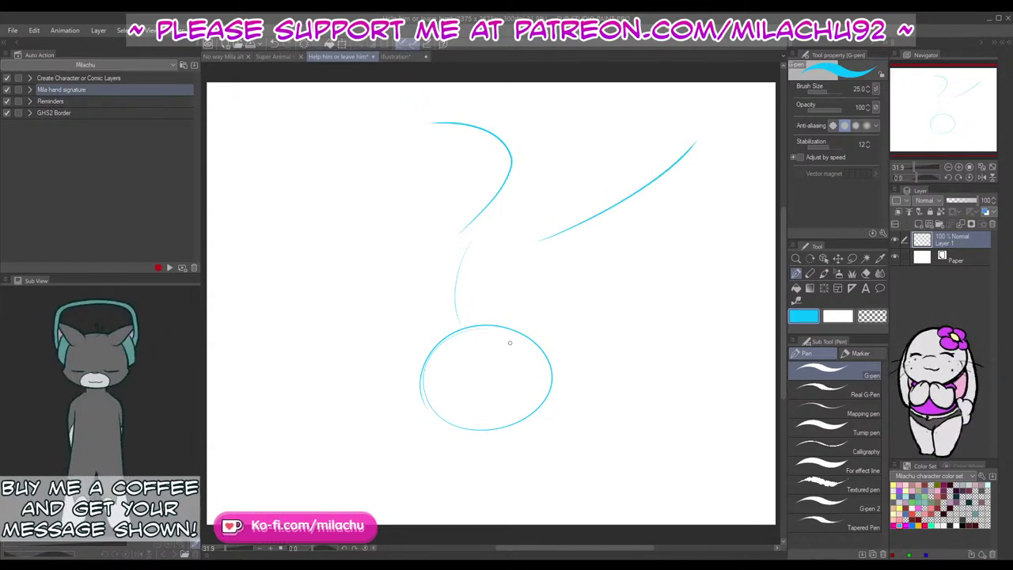
Step: Move the whole sketch slightly left and down, and redraw the short curve above the oval with a stronger bend
left_click(342, 44)
left_click_drag(537, 381, 496, 389)
left_click(499, 457)
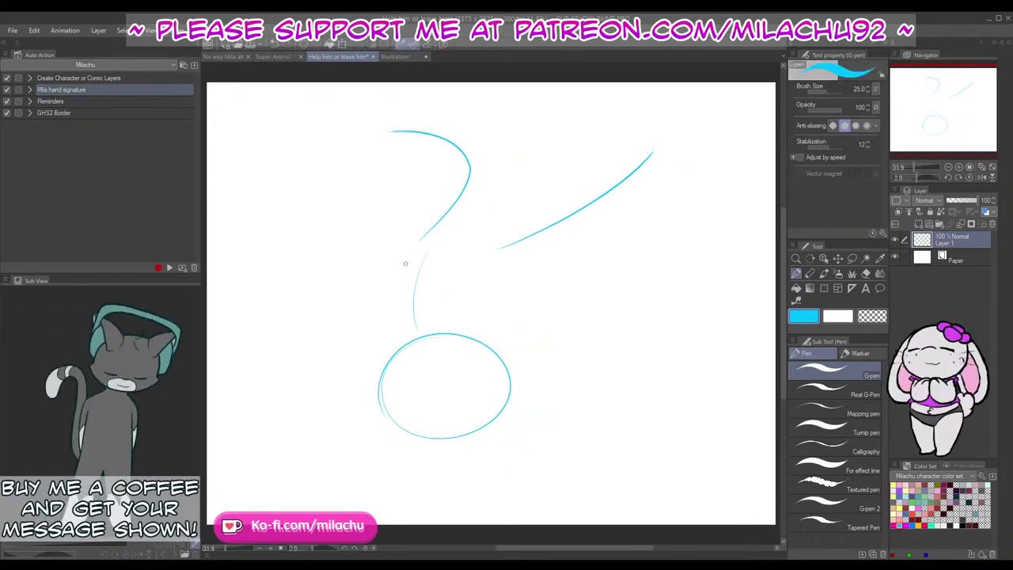
mouse_move(423, 251)
left_mouse_down()
mouse_move(410, 335)
mouse_move(429, 265)
left_mouse_up()
key("e")
key("p")
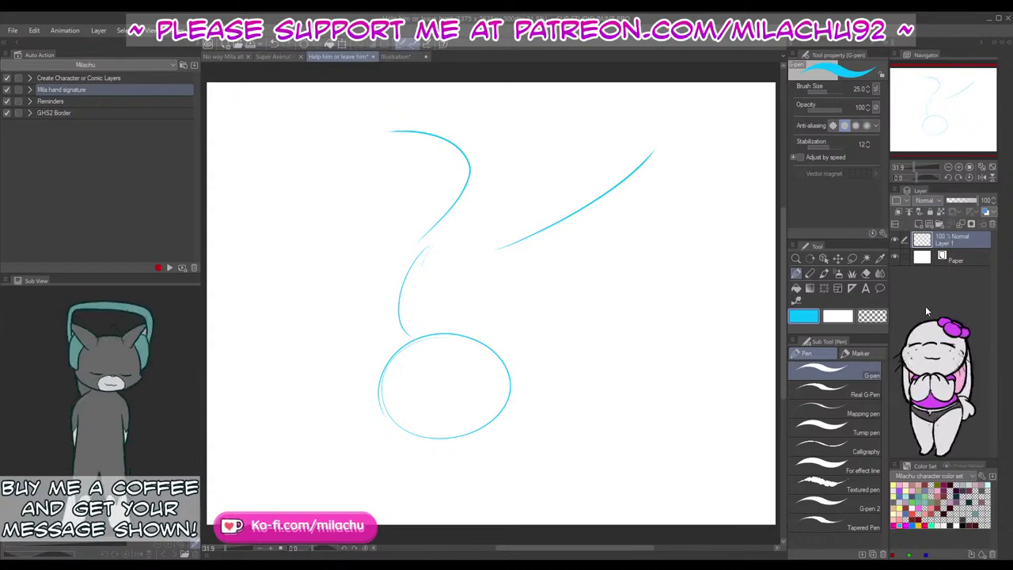
Step: Duplicate Layer 1, hide the original, and sketch a small circle overlapping the left edge of the oval on the copy
key("ctrl+c")
key("ctrl+v")
left_click(895, 257)
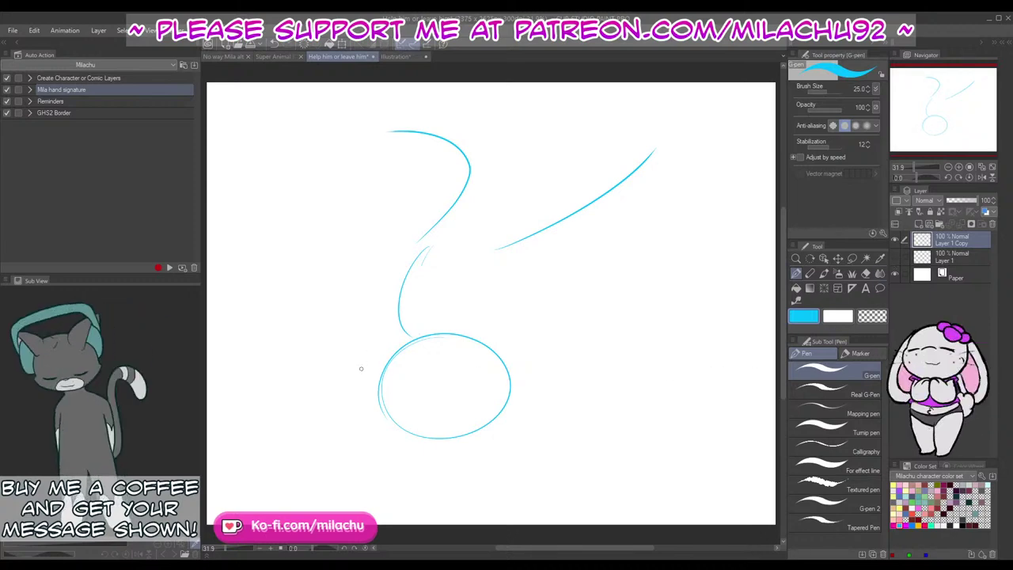
mouse_move(400, 388)
left_mouse_down()
mouse_move(360, 396)
mouse_move(384, 365)
left_mouse_up()
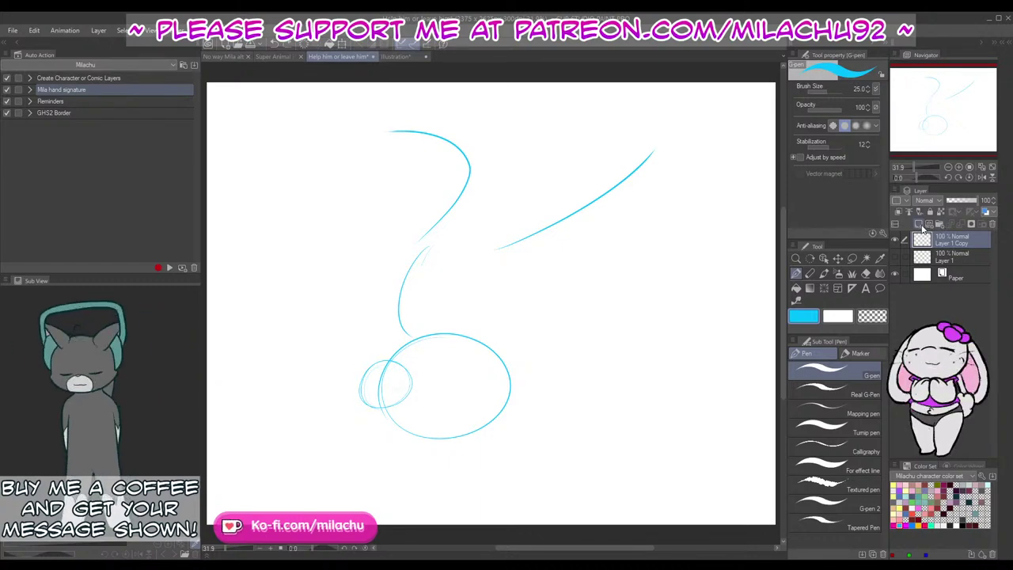
Step: Sketch overlapping guide circles at the oval's upper left on a new 36% opacity layer, and outline their outer edge on Layer 1 Copy
left_click(919, 225)
left_click(957, 200)
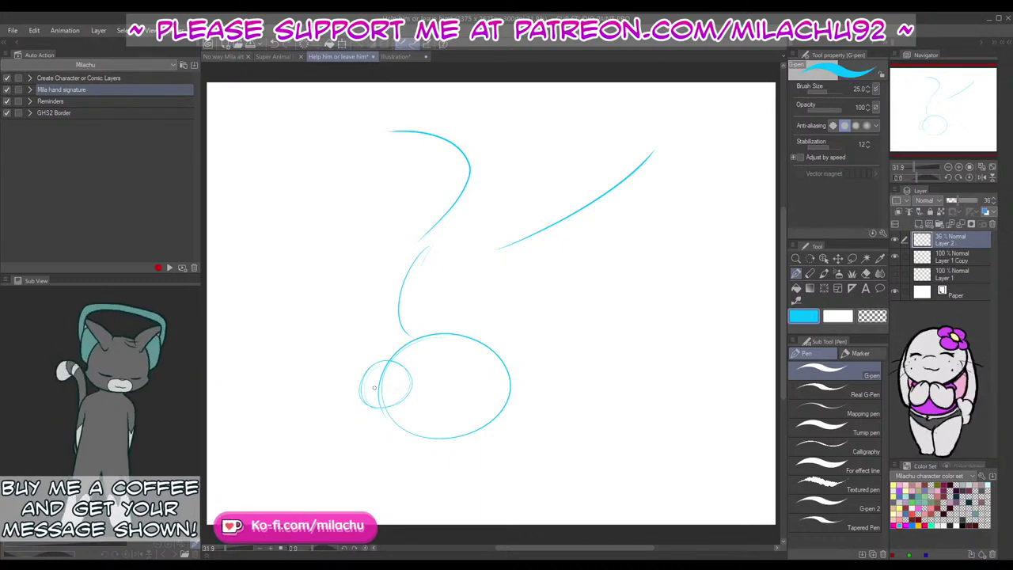
mouse_move(368, 398)
left_mouse_down()
mouse_move(384, 362)
mouse_move(372, 335)
mouse_move(357, 339)
mouse_move(401, 383)
mouse_move(360, 371)
mouse_move(367, 356)
mouse_move(350, 374)
mouse_move(347, 366)
mouse_move(390, 348)
mouse_move(402, 322)
mouse_move(405, 362)
left_mouse_up()
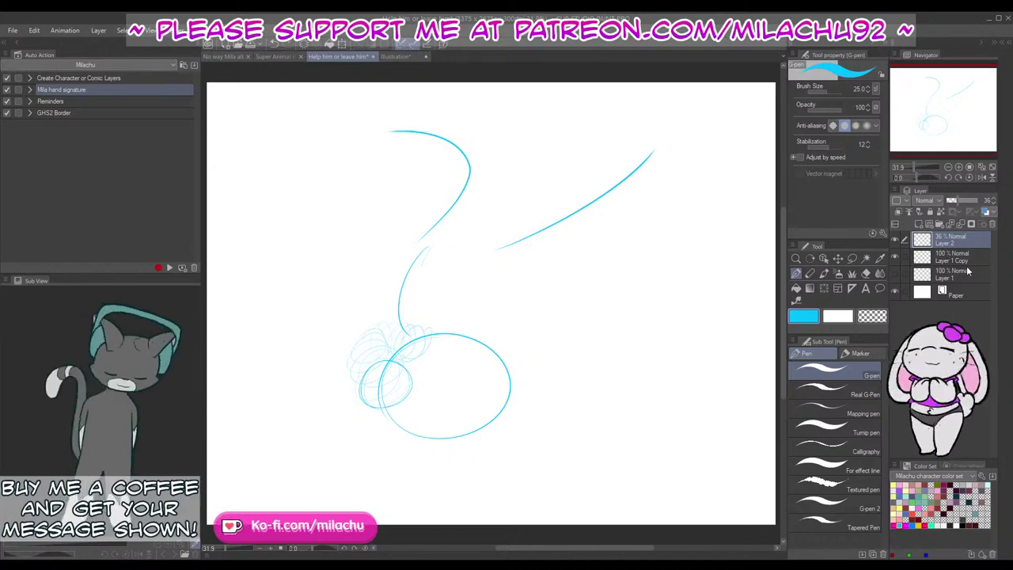
key("alt+bracketleft")
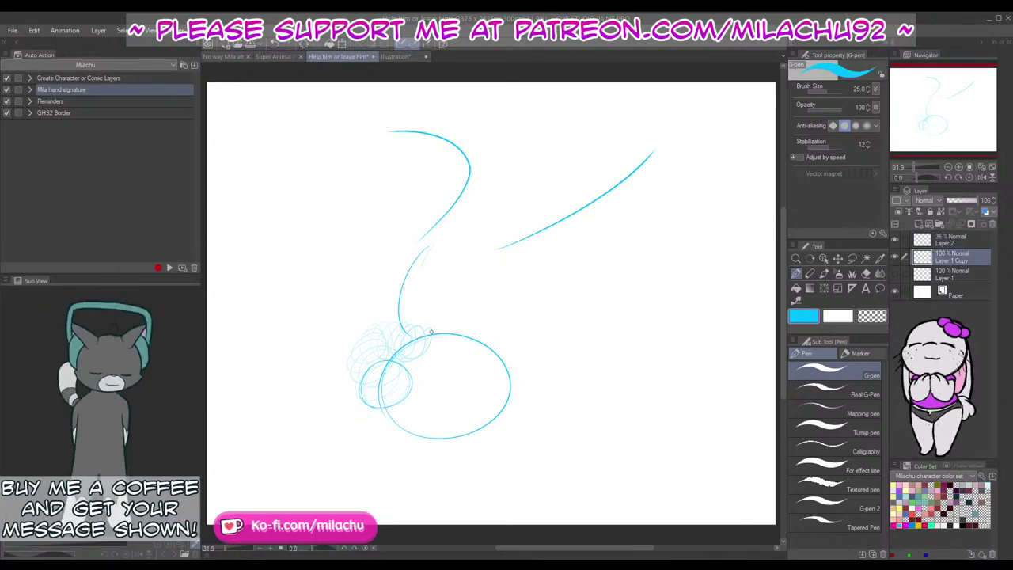
mouse_move(431, 332)
left_mouse_down()
mouse_move(384, 321)
mouse_move(366, 329)
mouse_move(351, 374)
mouse_move(362, 398)
left_mouse_up()
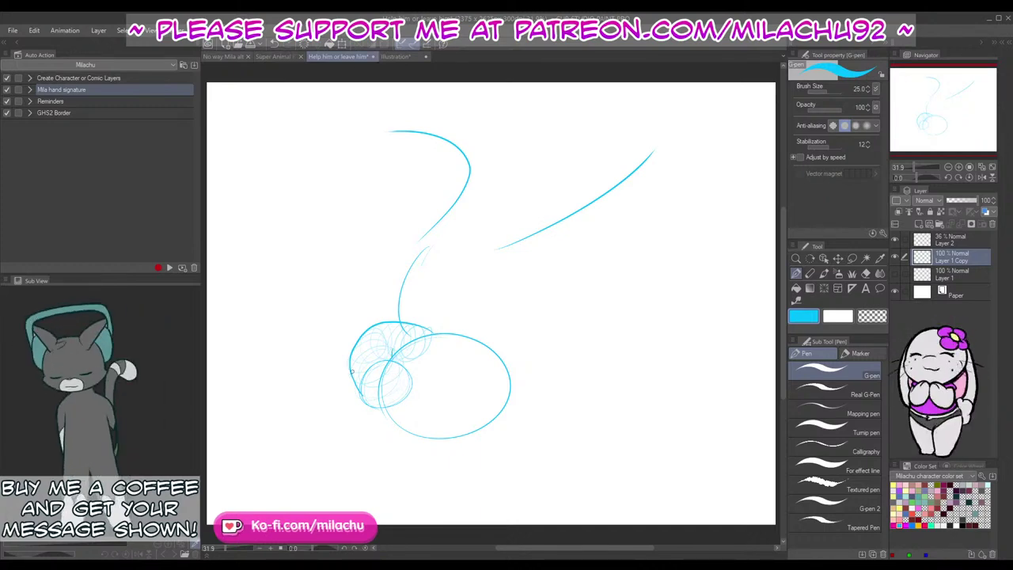
Step: Add a low bump along the oval's upper edge and curved vertical and horizontal guide lines across the oval
mouse_move(431, 332)
left_mouse_down()
mouse_move(476, 339)
mouse_move(457, 421)
left_mouse_up()
key("ctrl+z")
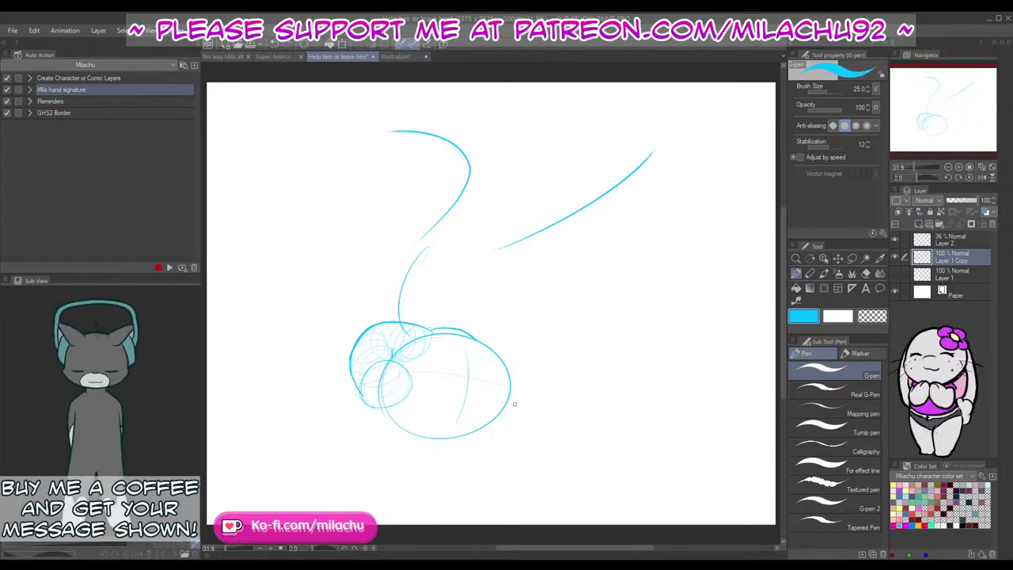
left_click_drag(494, 376, 381, 386)
key("ctrl+z")
left_click_drag(495, 373, 405, 367)
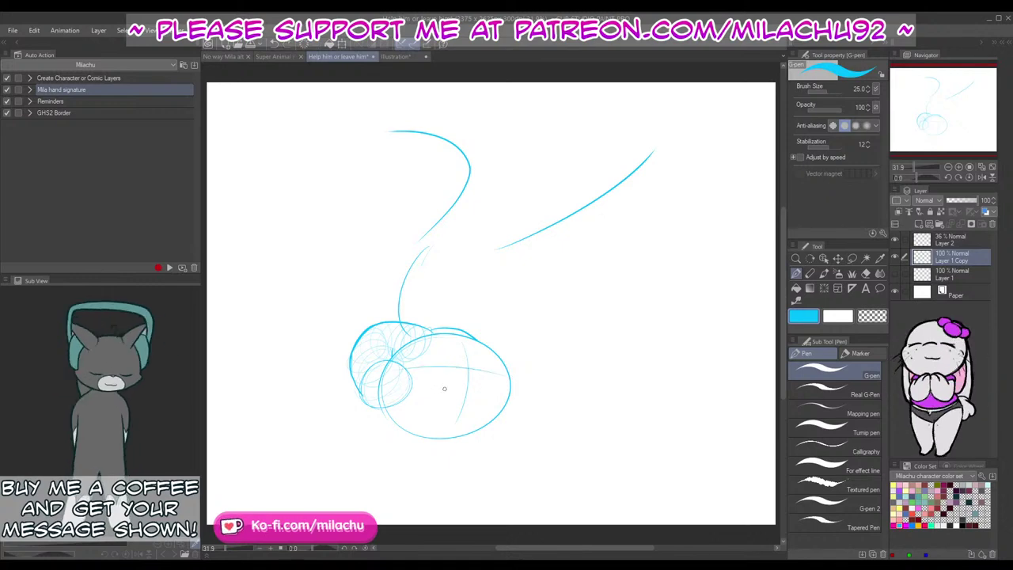
Step: Reinforce the large oval's outline on the side opposite the circle cluster, giving it a slightly angular contour
left_click_drag(918, 175, 890, 186)
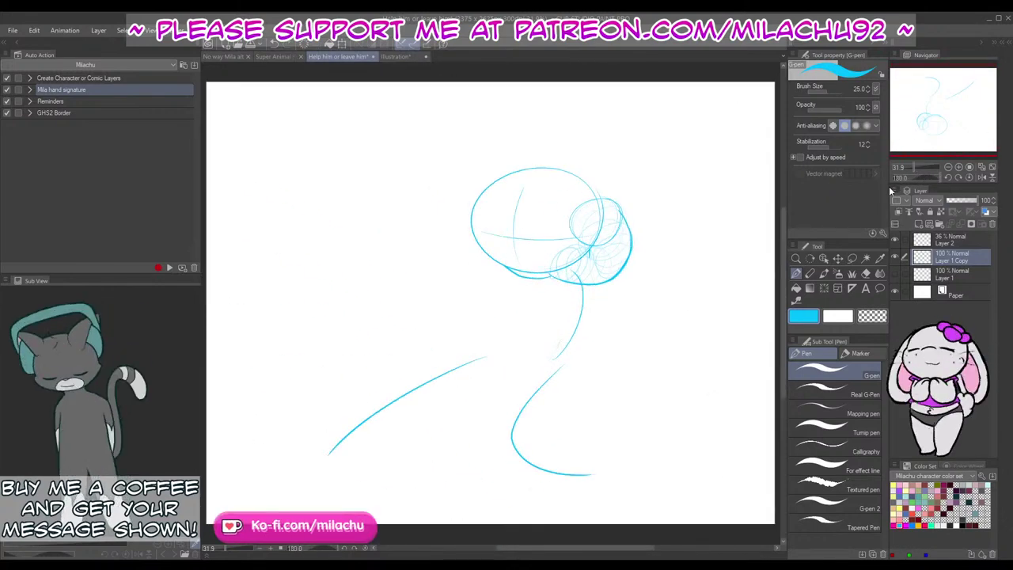
left_click_drag(600, 251, 569, 301)
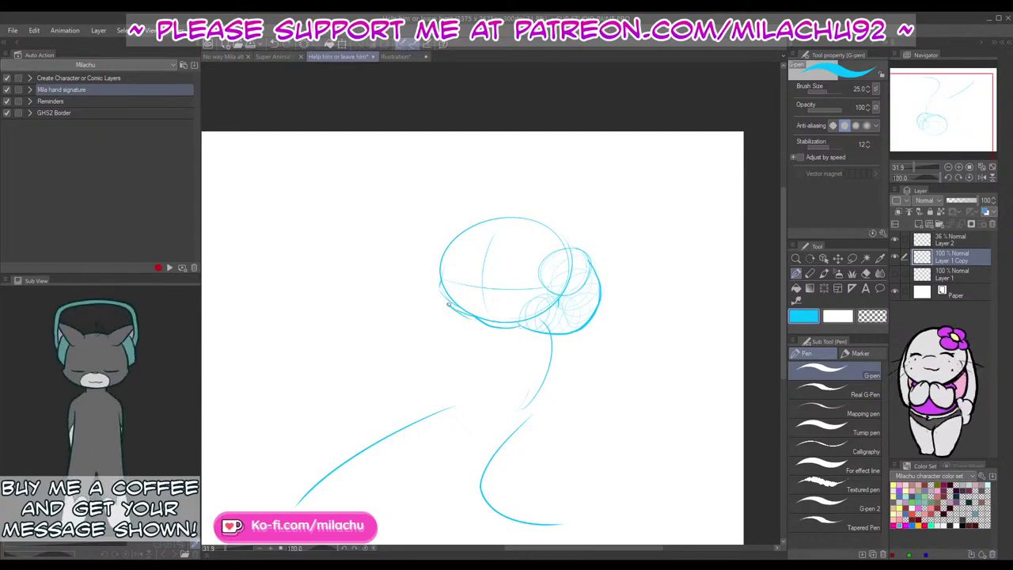
left_click_drag(449, 304, 438, 287)
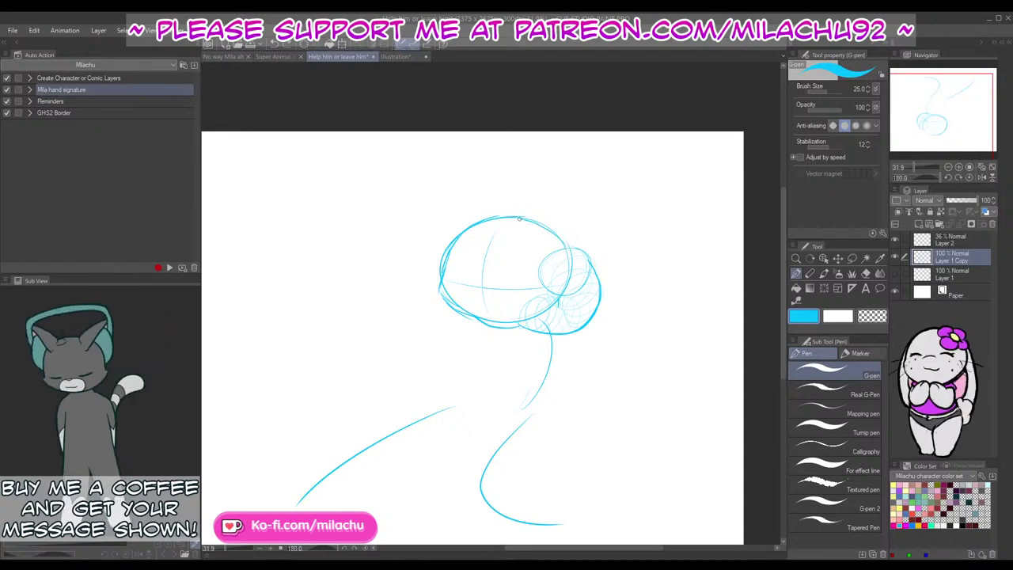
left_click_drag(519, 219, 492, 220)
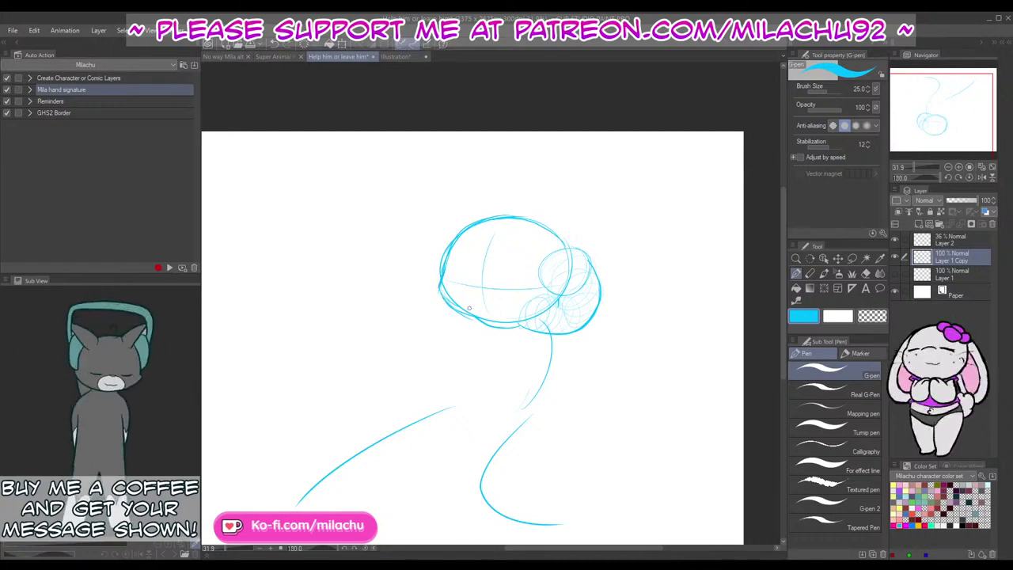
Step: Erase the stray lines around the large oval and redraw its outer edge more cleanly
key("e")
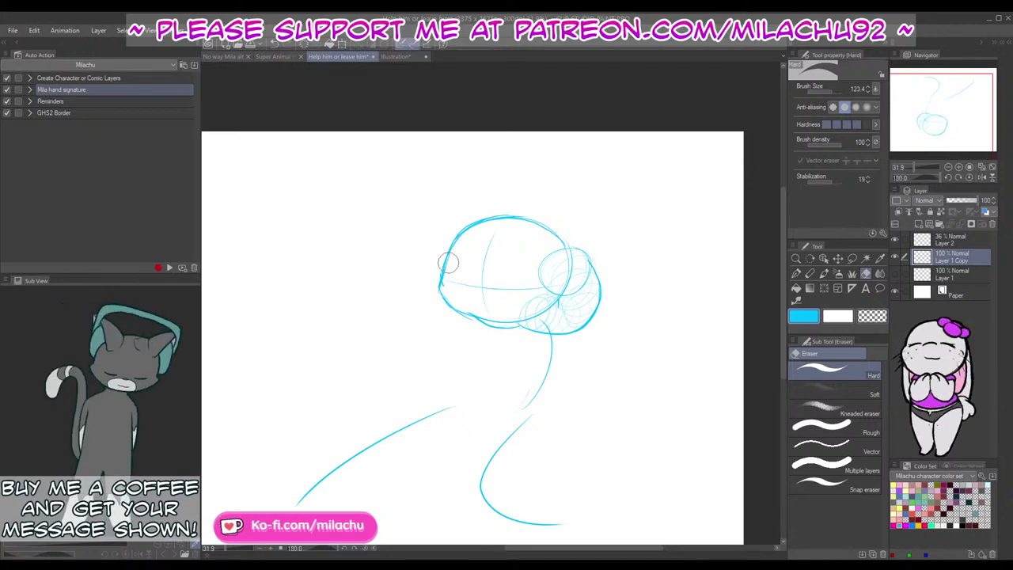
key("p")
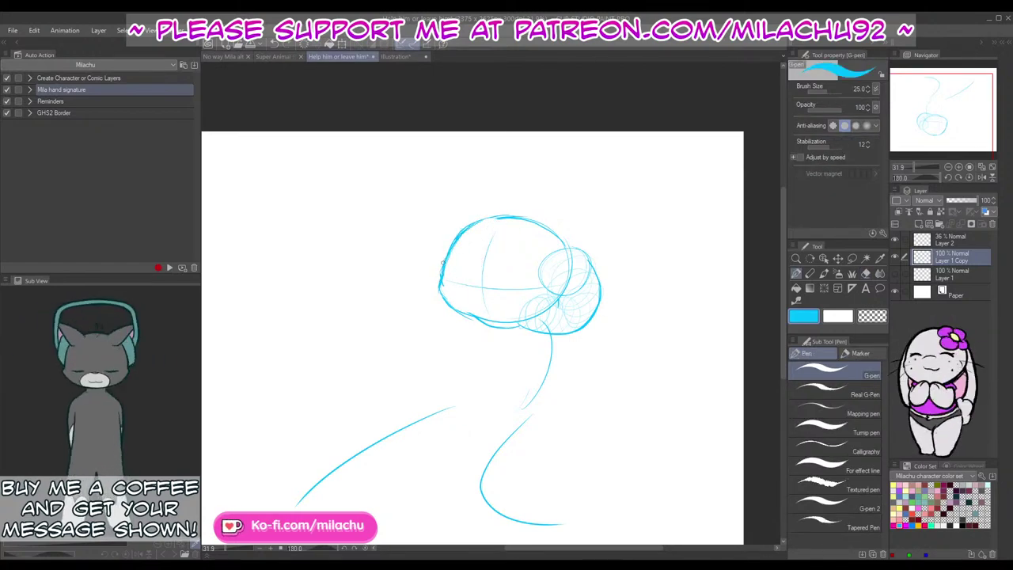
left_click_drag(442, 261, 439, 287)
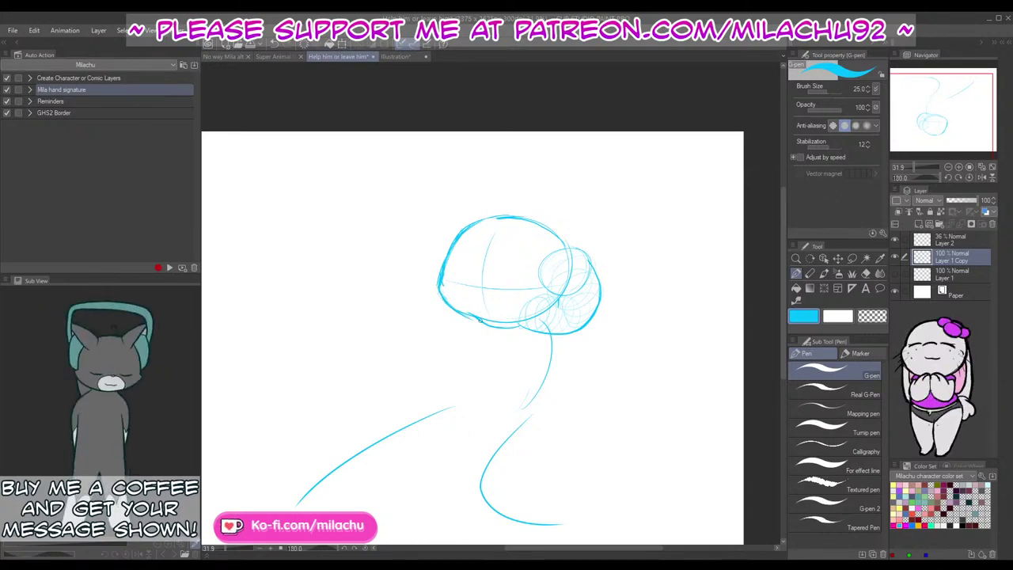
key("e")
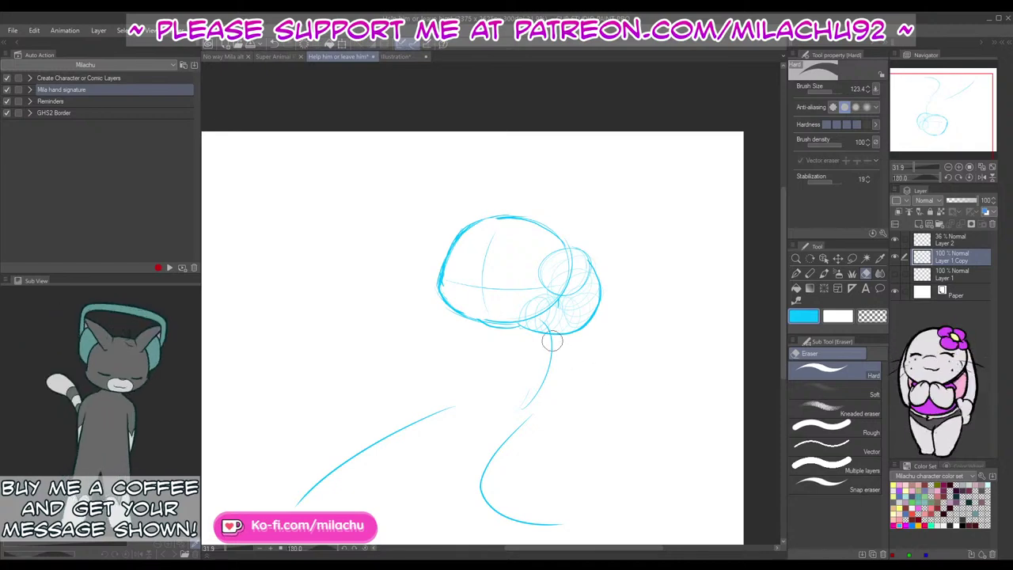
key("p")
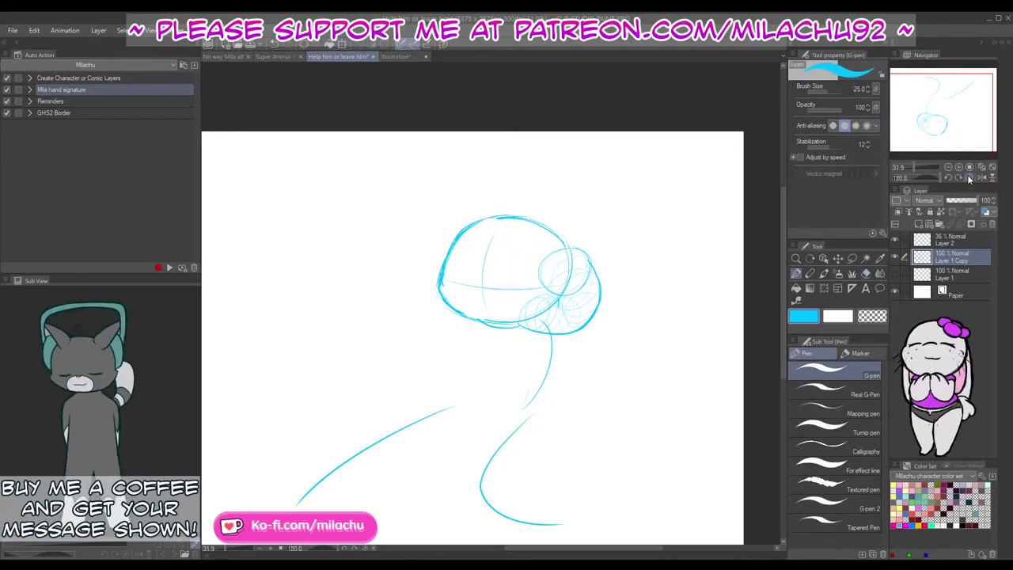
left_click(968, 178)
left_click(947, 177)
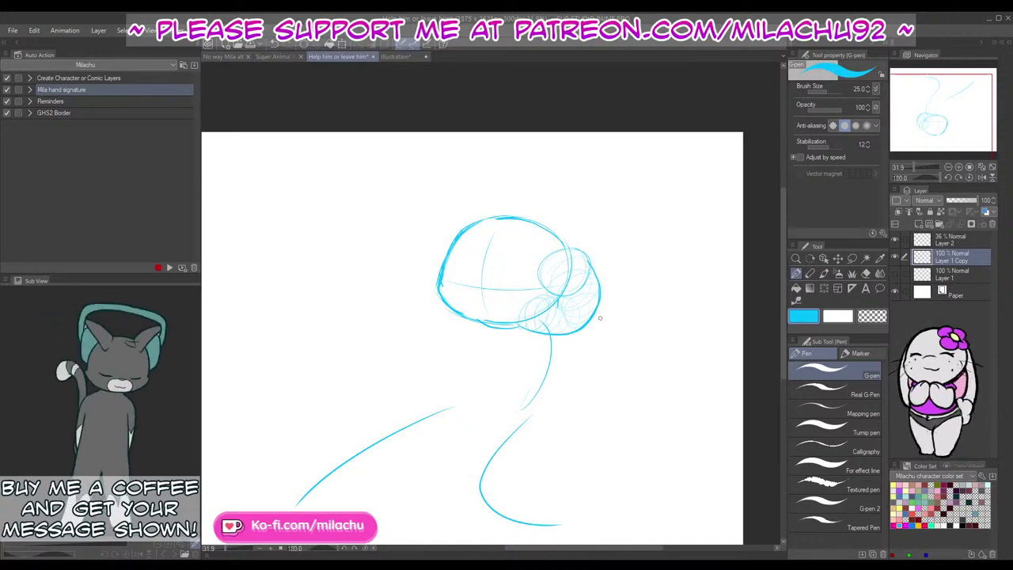
Step: Duplicate Layer 1 Copy and hide the layer it was copied from, keeping the guide circles on Layer 2 visible
left_click(896, 241)
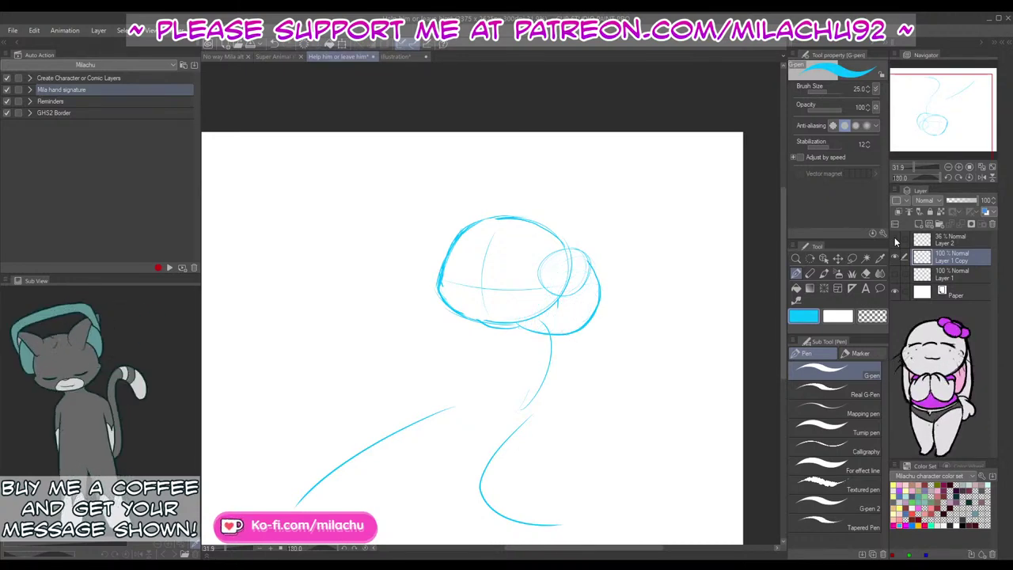
left_click(896, 238)
key("ctrl+c")
key("ctrl+v")
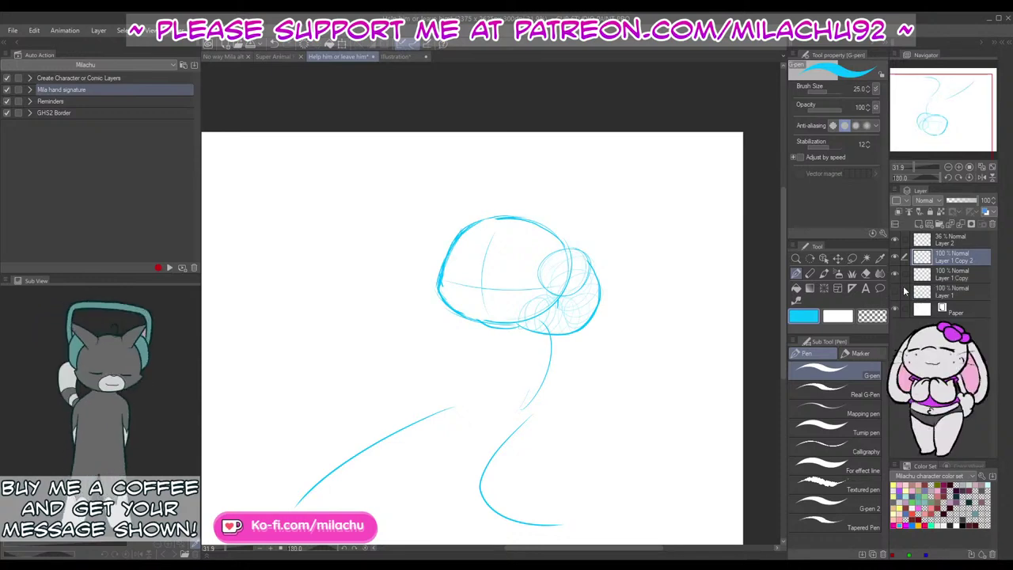
left_click(895, 274)
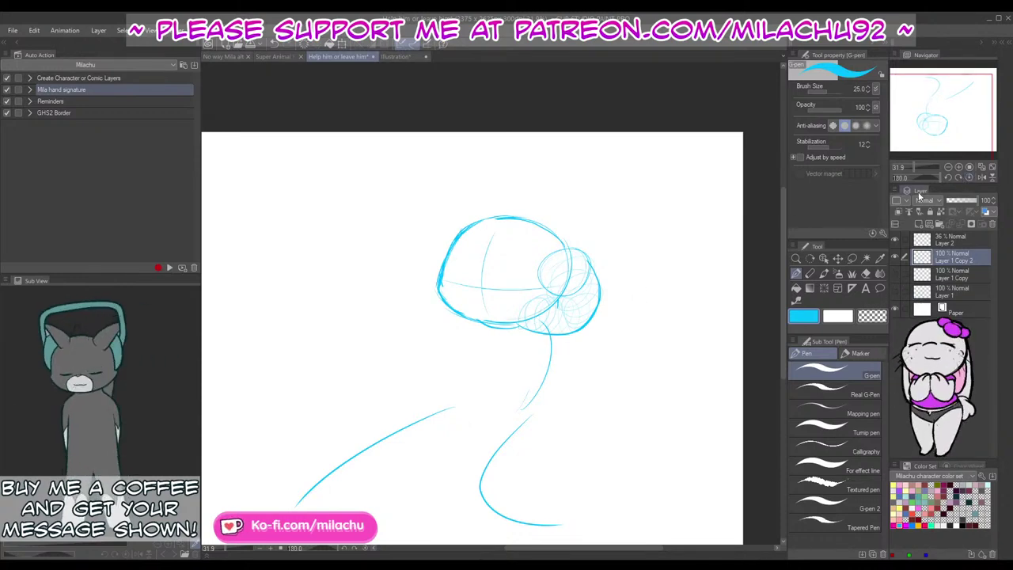
Step: Close the rounded shape beside the large oval and erase the small overlapping circle on Layer 1 Copy 2
left_click_drag(490, 331, 514, 364)
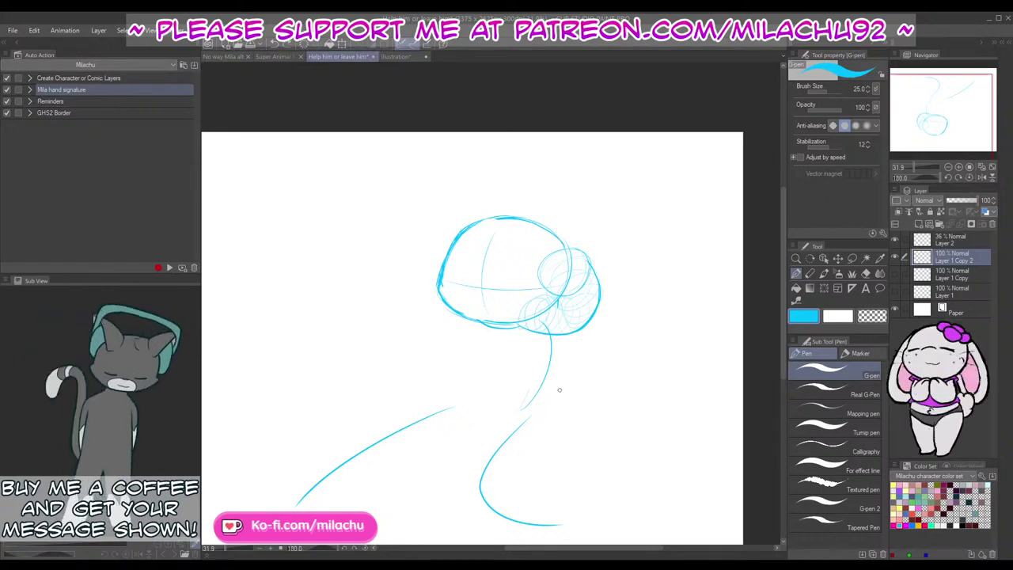
left_click(967, 178)
left_click_drag(497, 357, 514, 366)
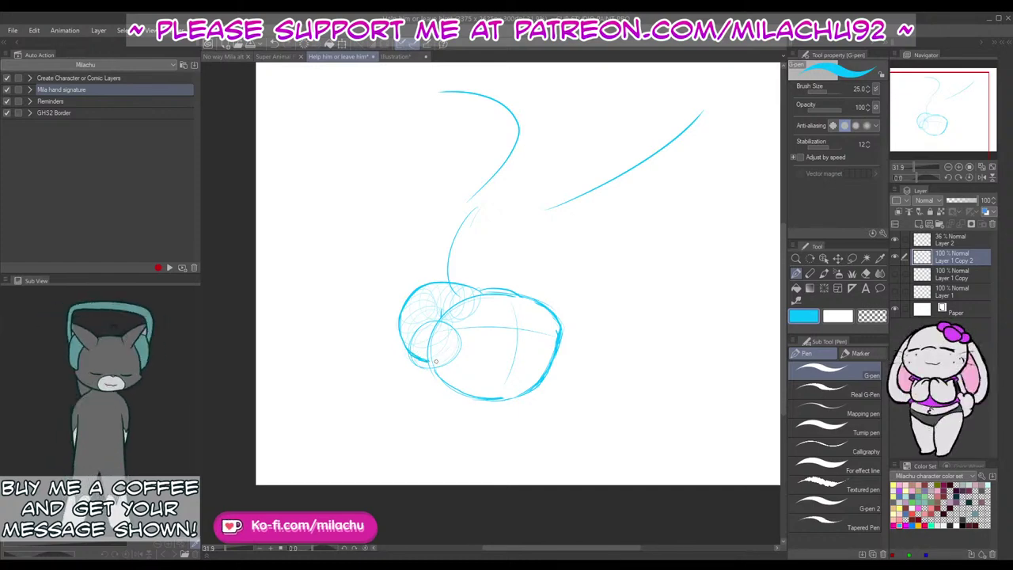
key("e")
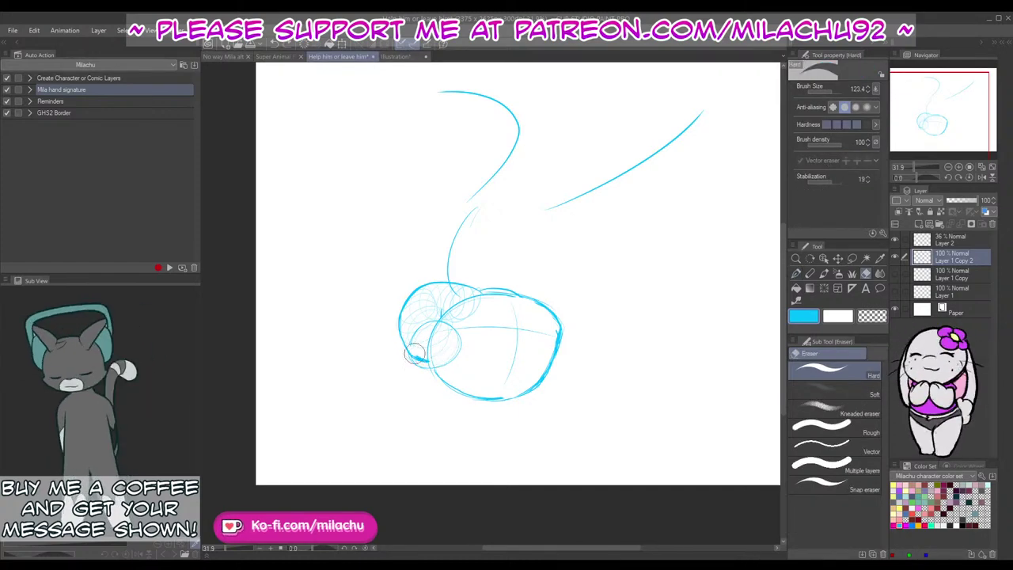
mouse_move(409, 356)
left_mouse_down()
mouse_move(443, 365)
mouse_move(458, 349)
mouse_move(450, 323)
mouse_move(442, 343)
mouse_move(409, 343)
left_mouse_up()
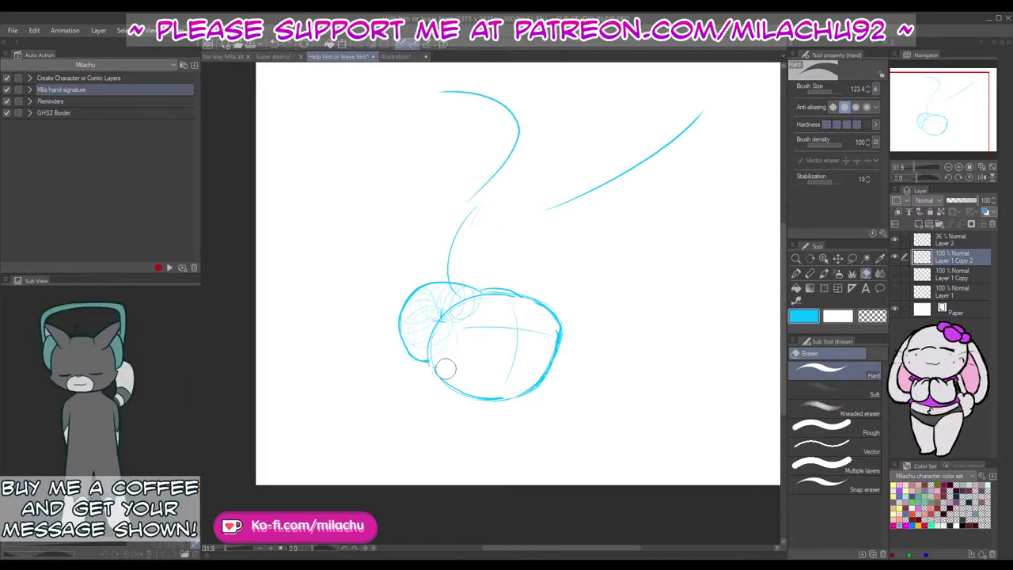
key("p")
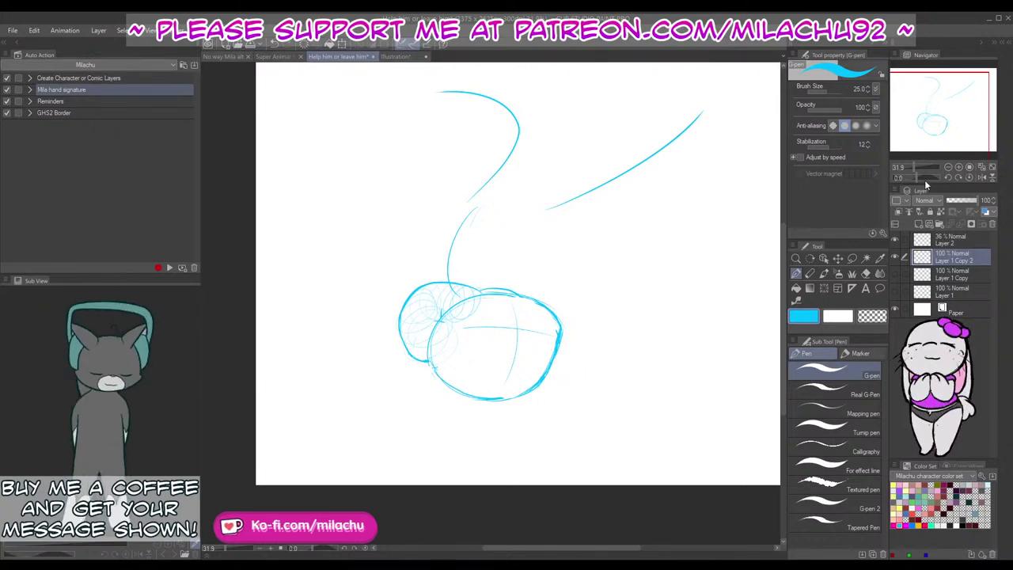
Step: Redraw the large oval's edge where it meets the rounded shape beside it and erase the old overlapping lines
left_click_drag(925, 179, 881, 188)
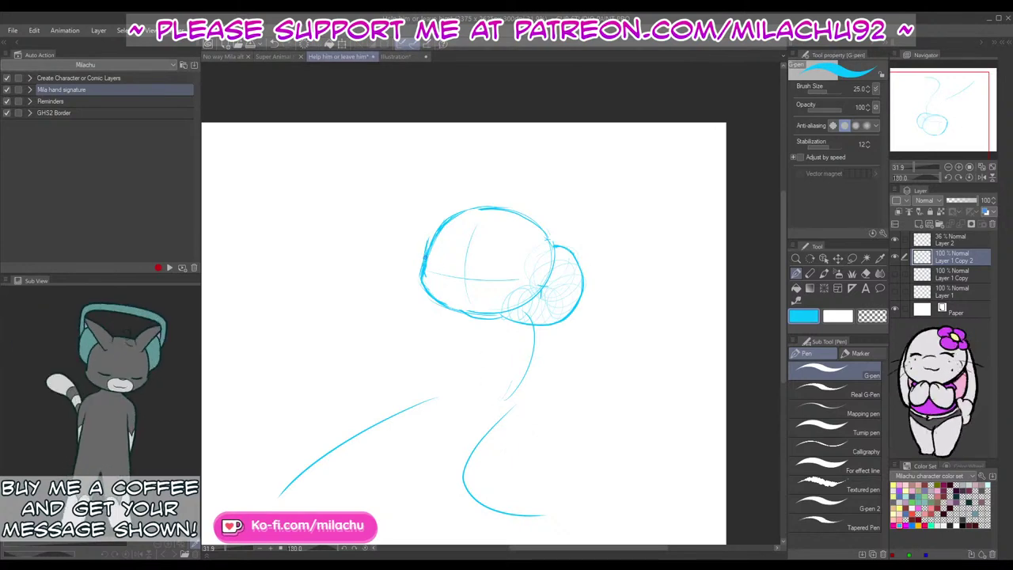
key("e")
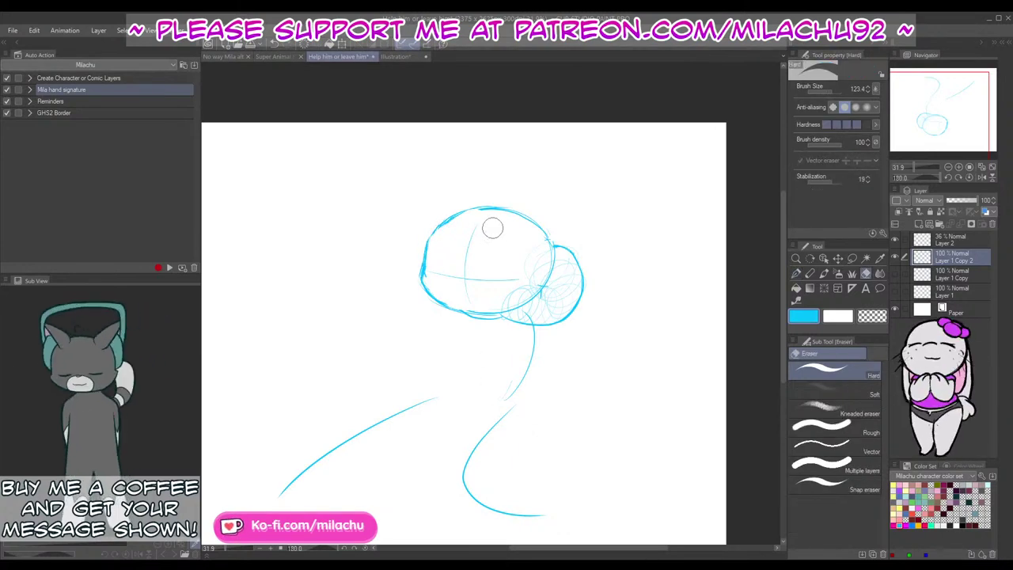
key("p")
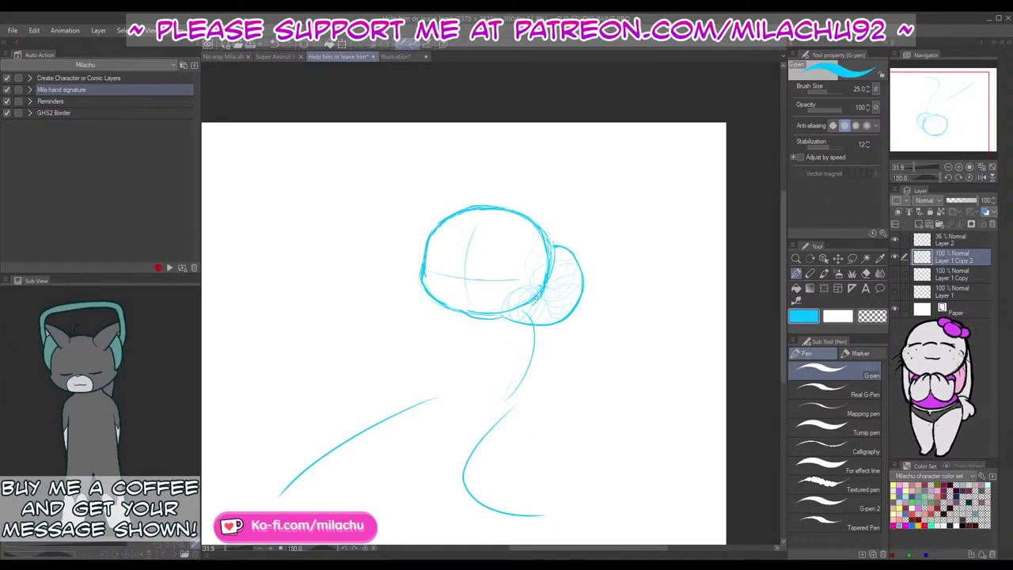
left_click_drag(513, 310, 541, 295)
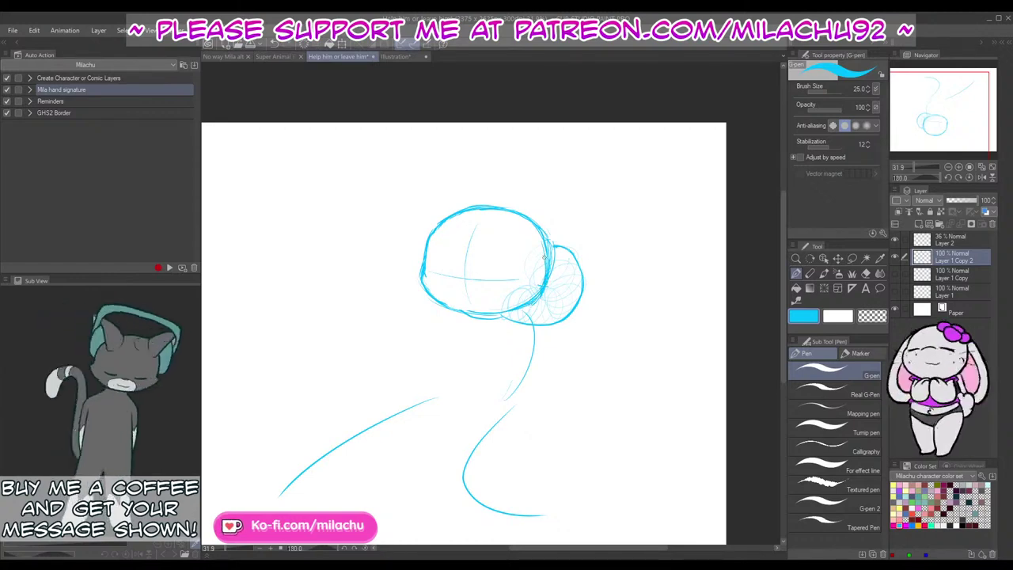
key("e")
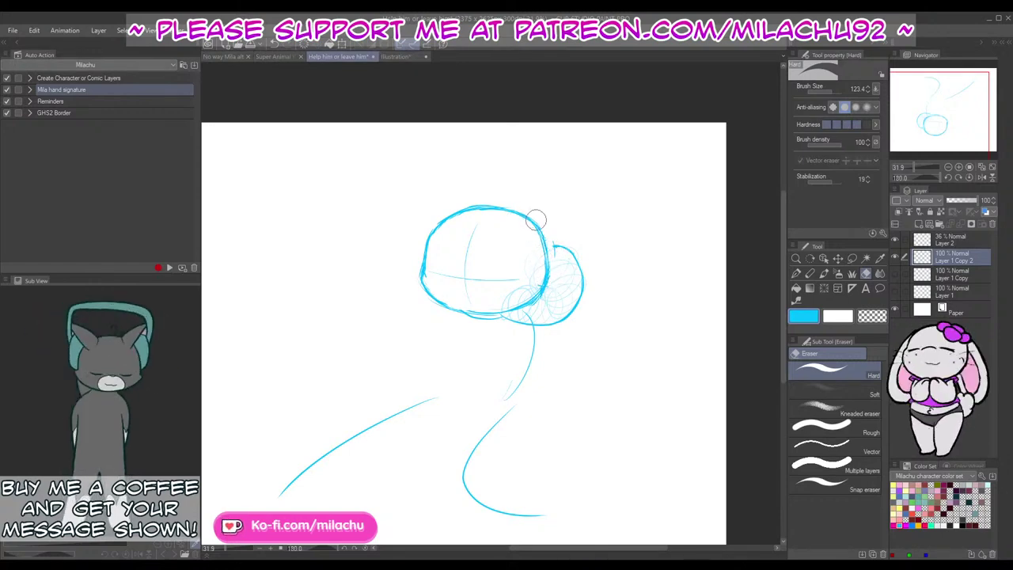
key("p")
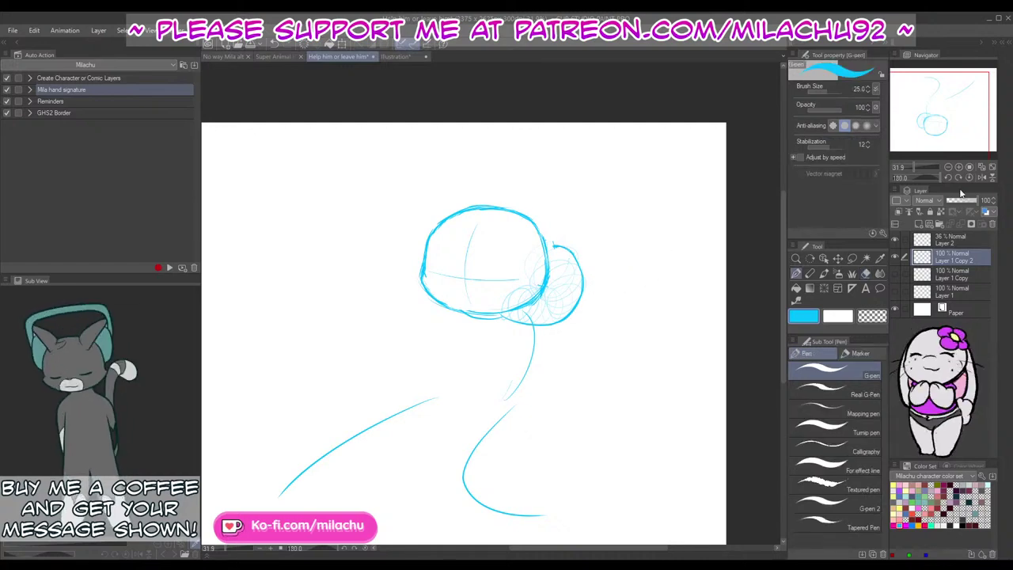
Step: Erase the flat arc on the large oval's upper edge and redraw it as a rounder, higher bump
left_click(970, 177)
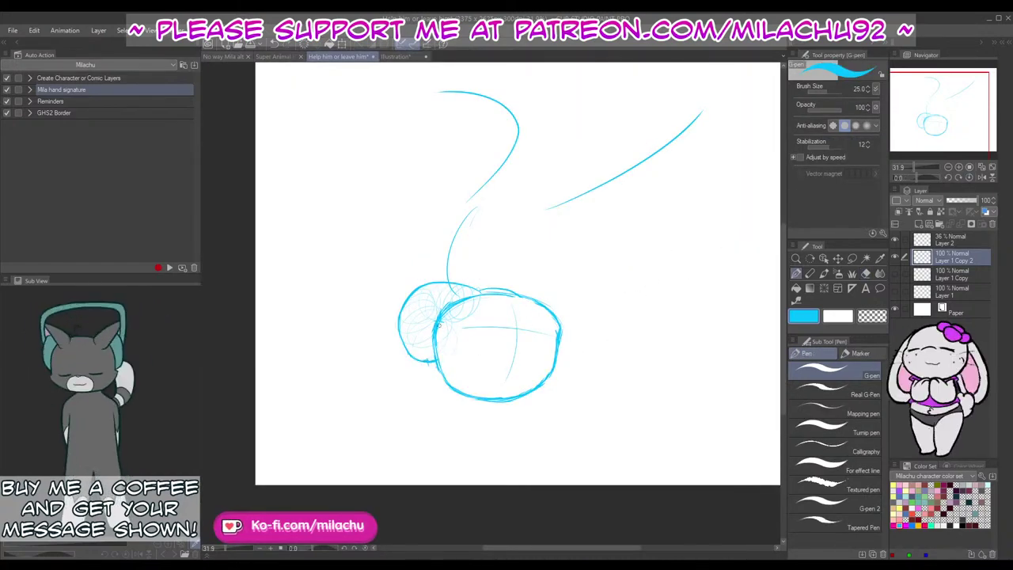
key("e")
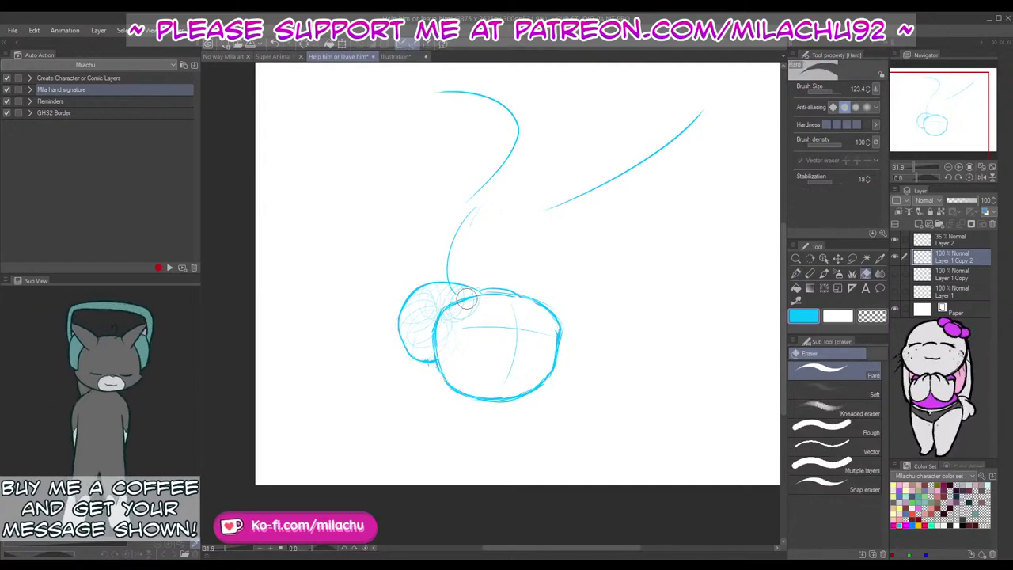
key("p")
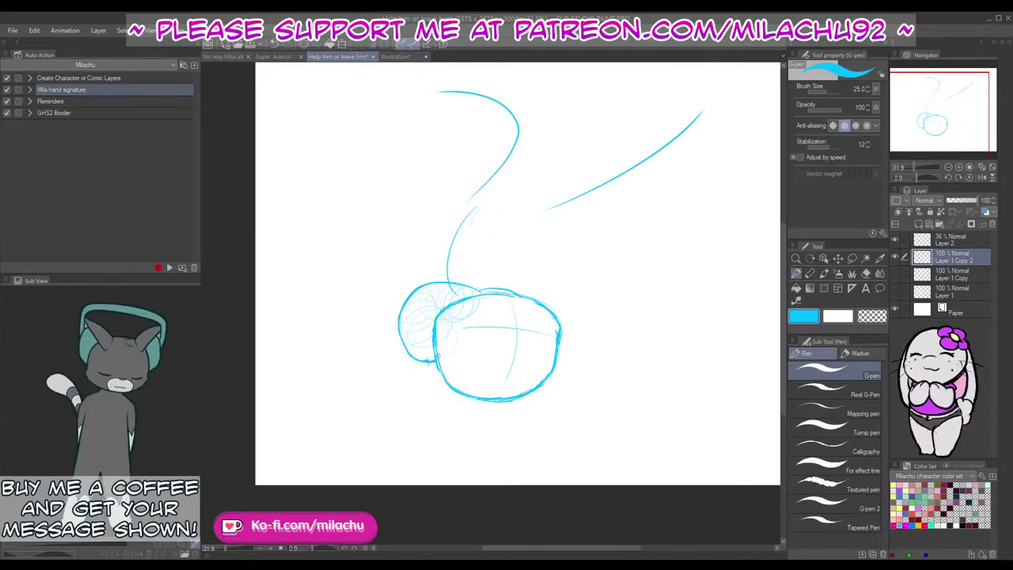
left_click_drag(603, 303, 584, 395)
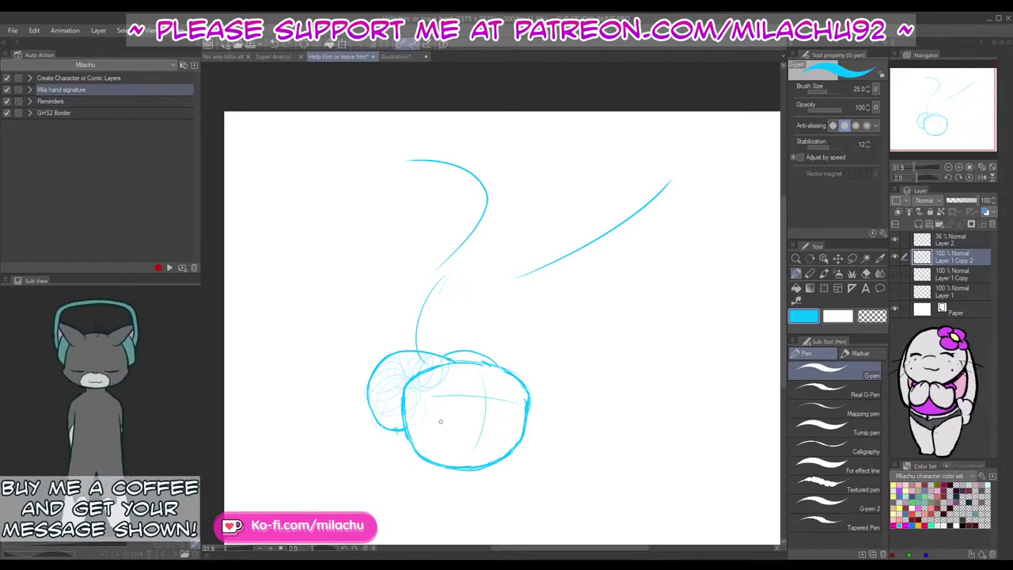
Step: Hide the guide circles on Layer 2, duplicate Layer 1 Copy 2 and hide the layer it was copied from
left_click(896, 293)
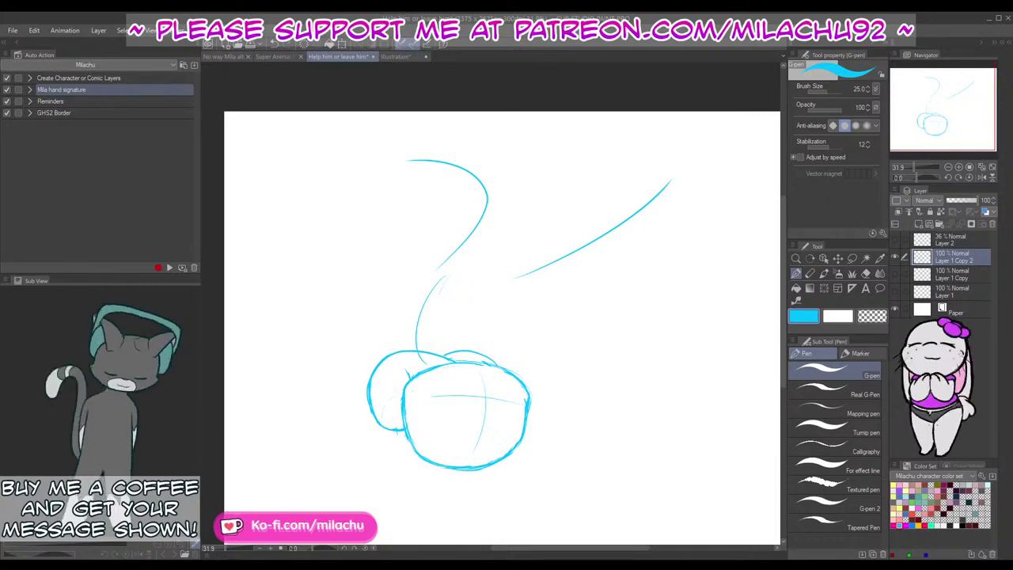
key("ctrl+c")
key("ctrl+v")
left_click(895, 274)
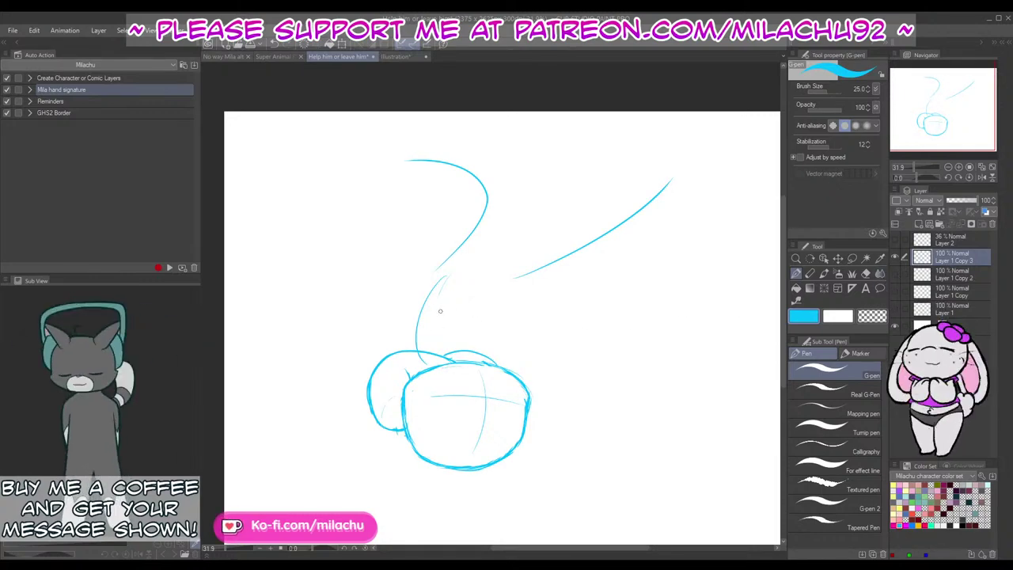
Step: Replace the upper half of the S-curve with a J-shaped curve rising from the neck line toward the diagonal line
mouse_move(440, 285)
left_mouse_down()
mouse_move(492, 290)
mouse_move(486, 198)
left_mouse_up()
key("ctrl+z")
key("ctrl+z")
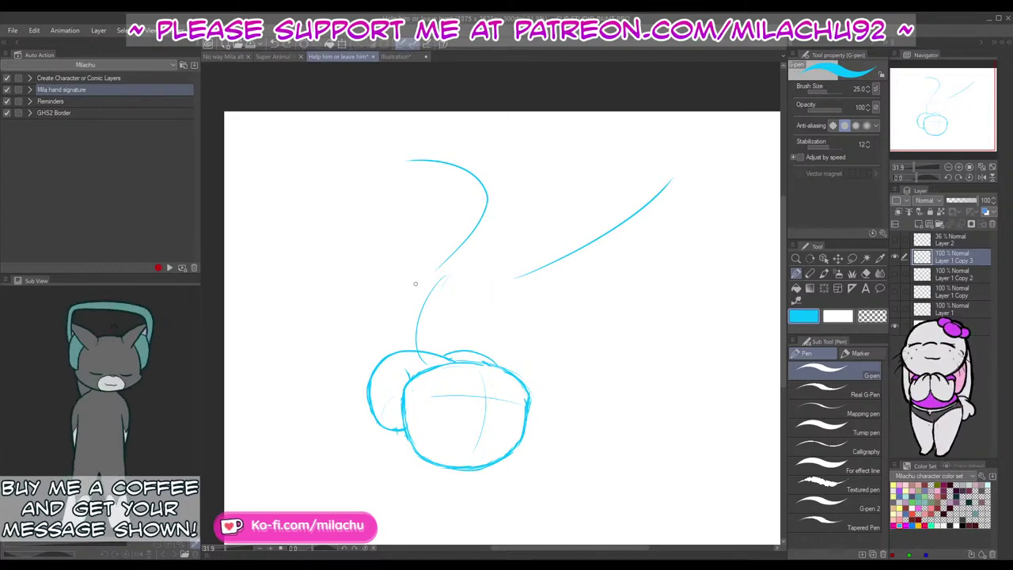
mouse_move(416, 284)
left_mouse_down()
mouse_move(497, 191)
mouse_move(480, 207)
mouse_move(461, 170)
mouse_move(411, 168)
left_mouse_up()
key("e")
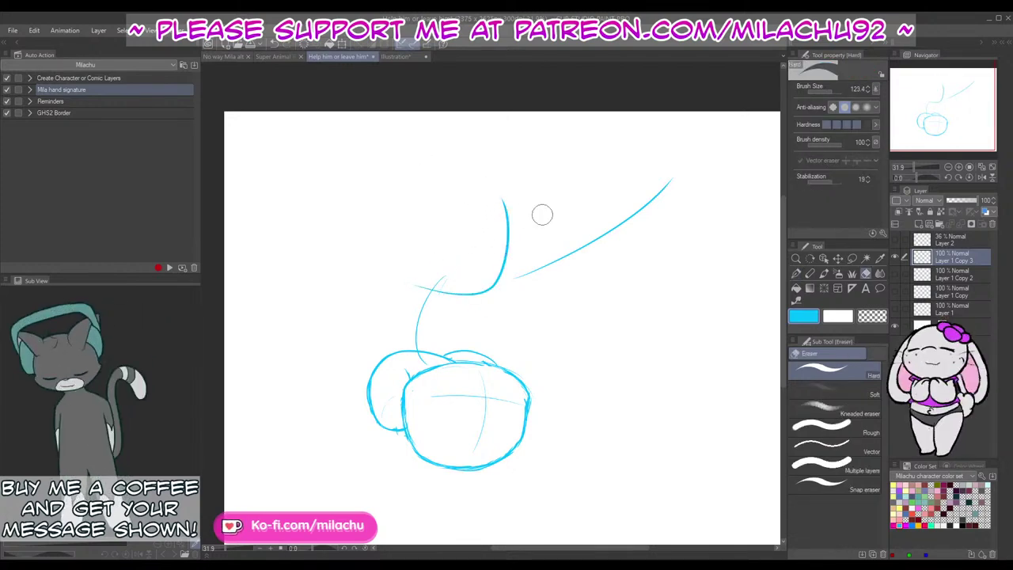
Step: Erase the outer end of the long diagonal line and add a second stroke joining it to the J-shaped curve
left_click_drag(681, 162, 622, 263)
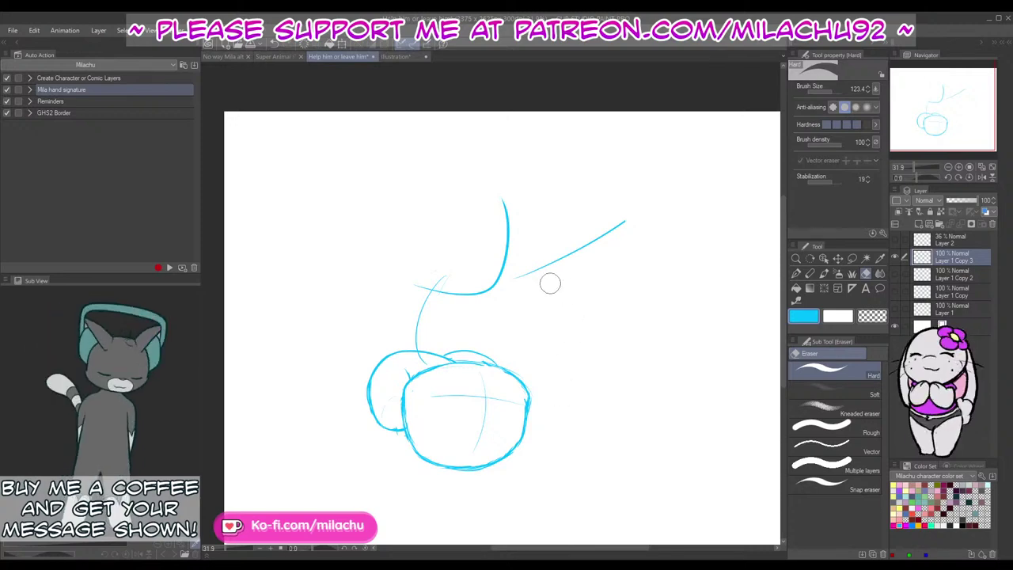
key("p")
left_click_drag(476, 288, 624, 223)
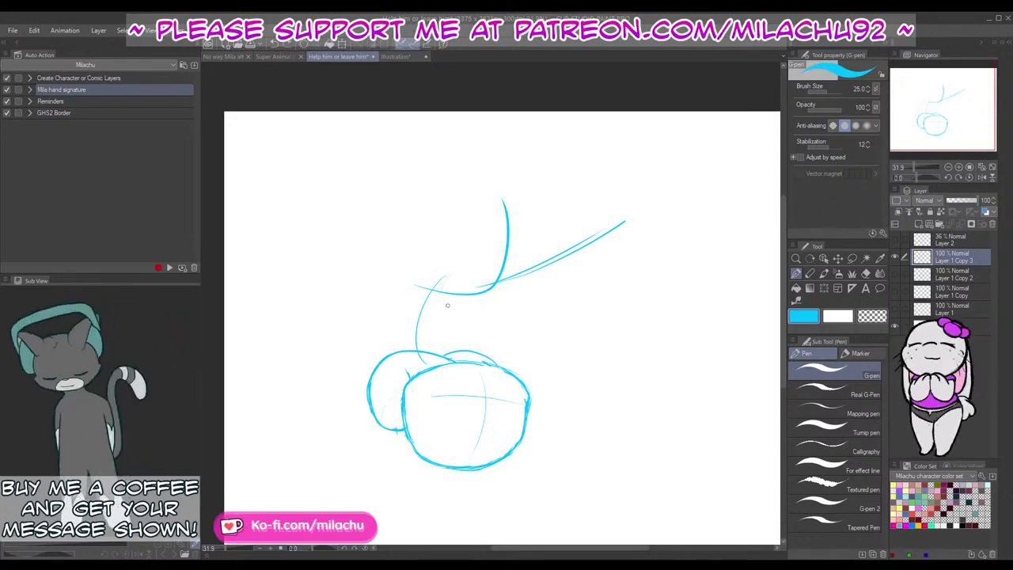
Step: Draw a second stroke along the outside of the J-shaped curve, redoing it until it follows the first closely
mouse_move(418, 314)
left_mouse_down()
mouse_move(463, 307)
mouse_move(508, 274)
mouse_move(503, 203)
left_mouse_up()
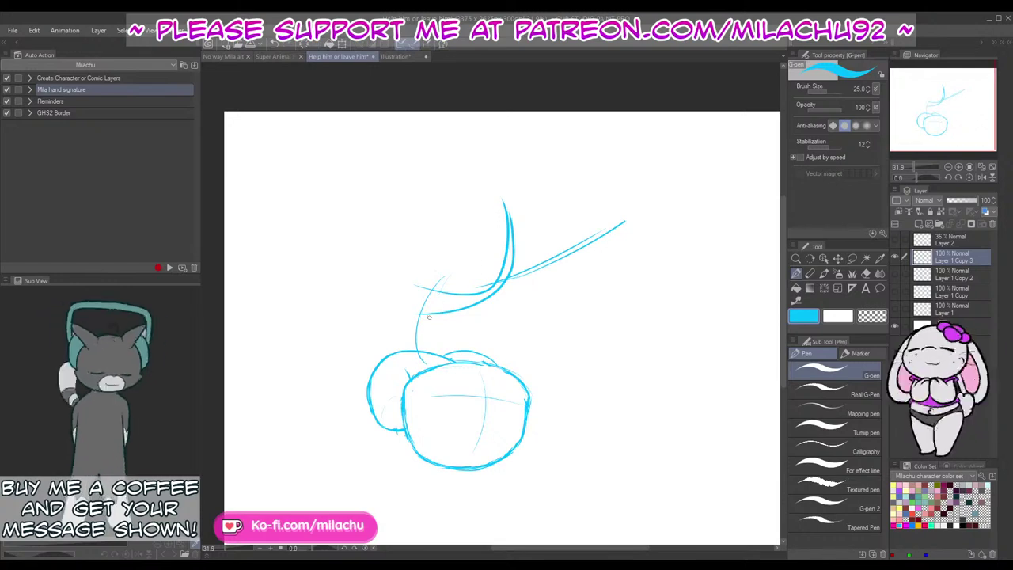
key("ctrl+z")
mouse_move(415, 310)
left_mouse_down()
mouse_move(433, 308)
mouse_move(510, 215)
left_mouse_up()
key("ctrl+z")
key("ctrl+z")
mouse_move(407, 309)
left_mouse_down()
mouse_move(488, 296)
mouse_move(514, 260)
mouse_move(483, 305)
mouse_move(502, 279)
mouse_move(512, 206)
left_mouse_up()
key("ctrl+z")
key("ctrl+z")
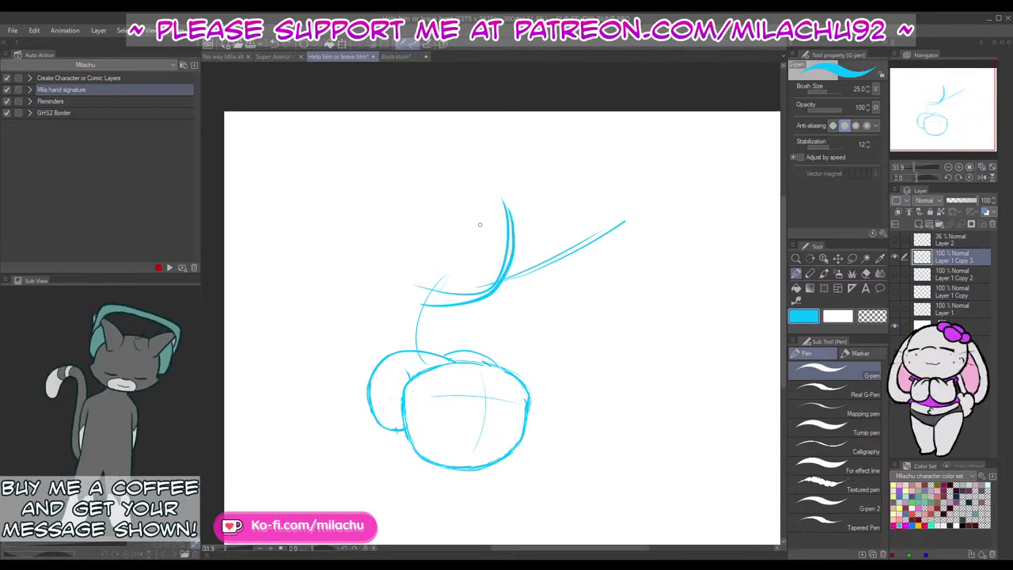
Step: Draw the body's opposite contour, curving from beside the J-shaped curve's upper end to the rounded shape behind the large oval
left_click_drag(915, 175, 819, 217)
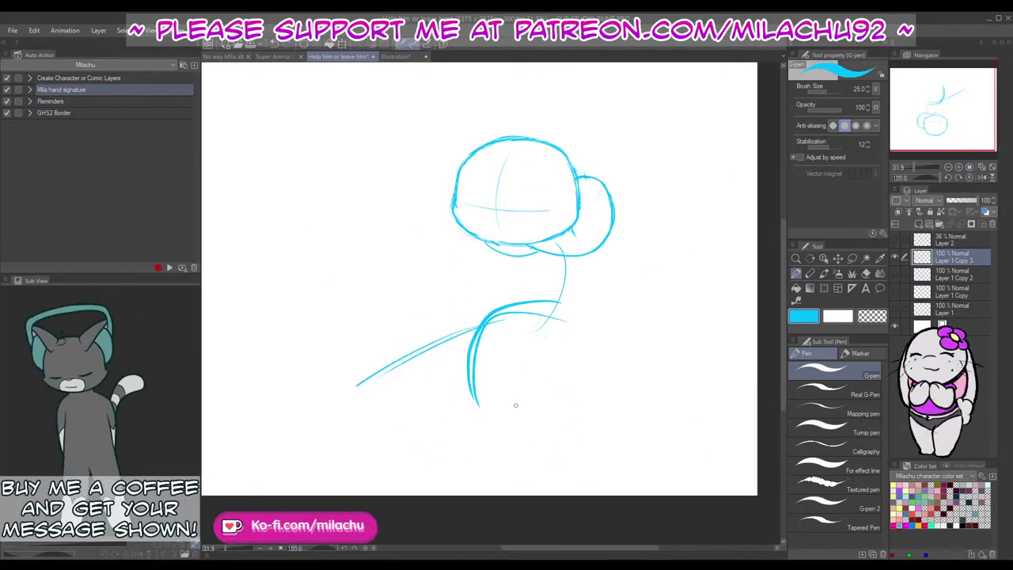
mouse_move(516, 404)
left_mouse_down()
mouse_move(524, 361)
mouse_move(576, 334)
mouse_move(534, 358)
mouse_move(578, 349)
left_mouse_up()
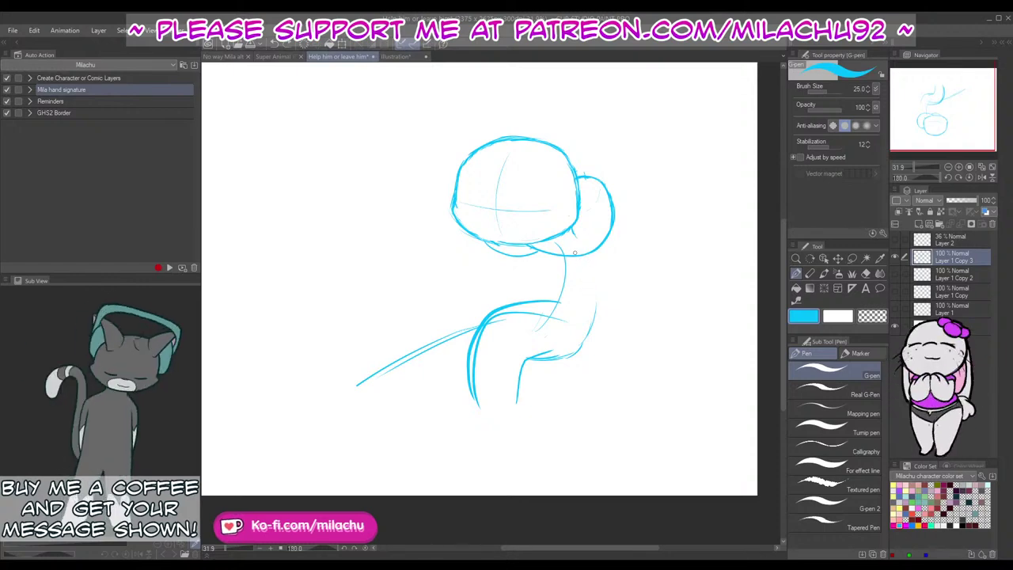
left_click_drag(581, 260, 599, 317)
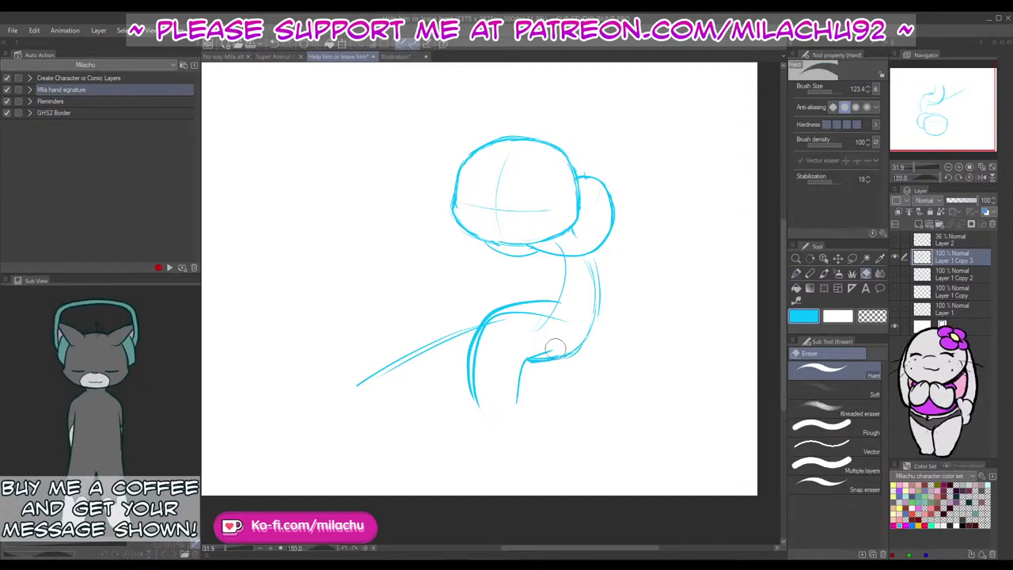
left_click(979, 178)
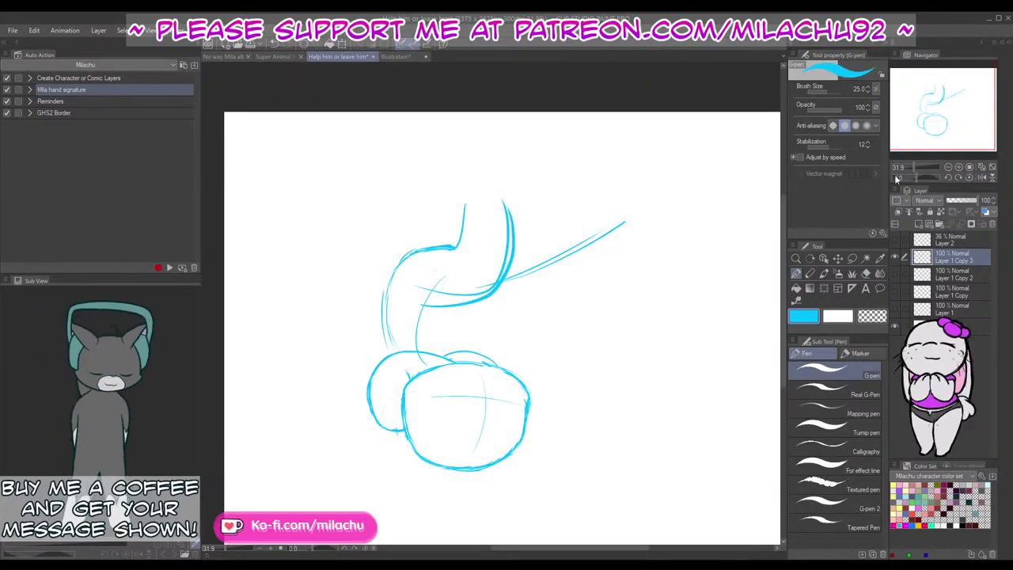
key("ctrl+z")
left_click_drag(415, 304, 484, 310)
key("ctrl+z")
key("ctrl+z")
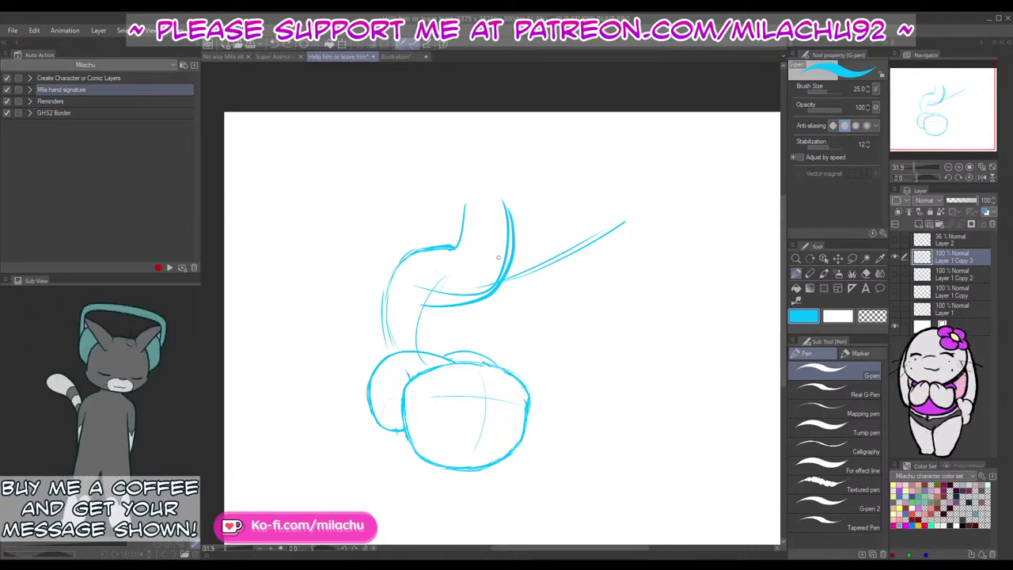
Step: Erase the upright upper ends of both body contours and redraw them slanting toward the diagonal line
key("ctrl+z")
mouse_move(484, 212)
left_mouse_down()
mouse_move(469, 250)
mouse_move(454, 249)
mouse_move(463, 209)
mouse_move(508, 246)
mouse_move(513, 270)
left_mouse_up()
key("e")
key("p")
key("ctrl+z")
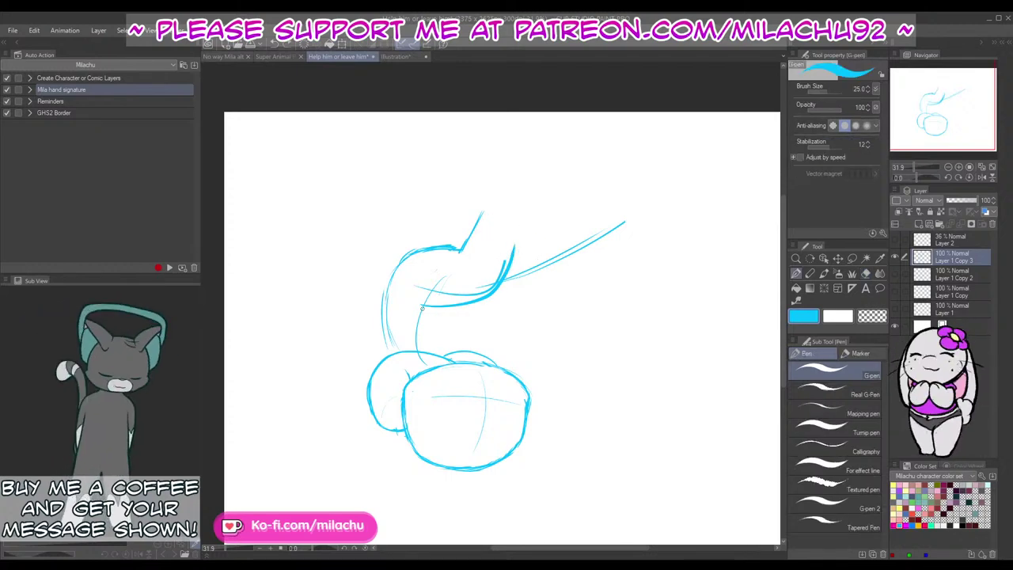
Step: Erase the leftover guide strokes inside the body, firm up its outline and close its upper end with a rounded cap
key("ctrl+z")
mouse_move(422, 308)
left_mouse_down()
mouse_move(476, 310)
mouse_move(468, 307)
mouse_move(498, 291)
mouse_move(516, 242)
mouse_move(486, 291)
mouse_move(427, 302)
mouse_move(457, 294)
mouse_move(430, 276)
mouse_move(392, 273)
mouse_move(380, 337)
mouse_move(390, 349)
mouse_move(383, 336)
mouse_move(398, 269)
left_mouse_up()
key("ctrl+z")
key("e")
key("p")
left_click_drag(587, 341, 575, 322)
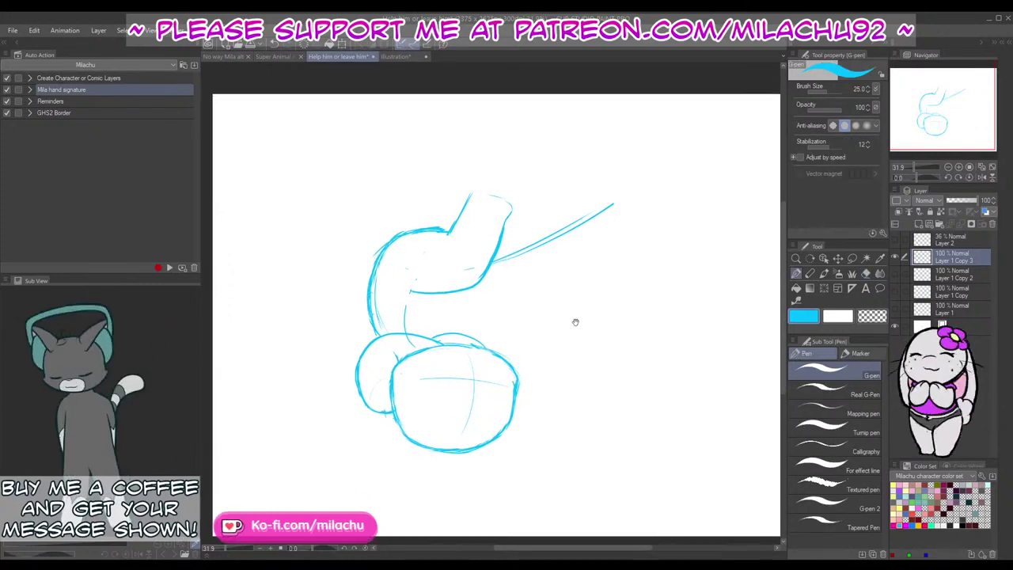
mouse_move(448, 236)
left_mouse_down()
mouse_move(463, 202)
mouse_move(487, 193)
left_mouse_up()
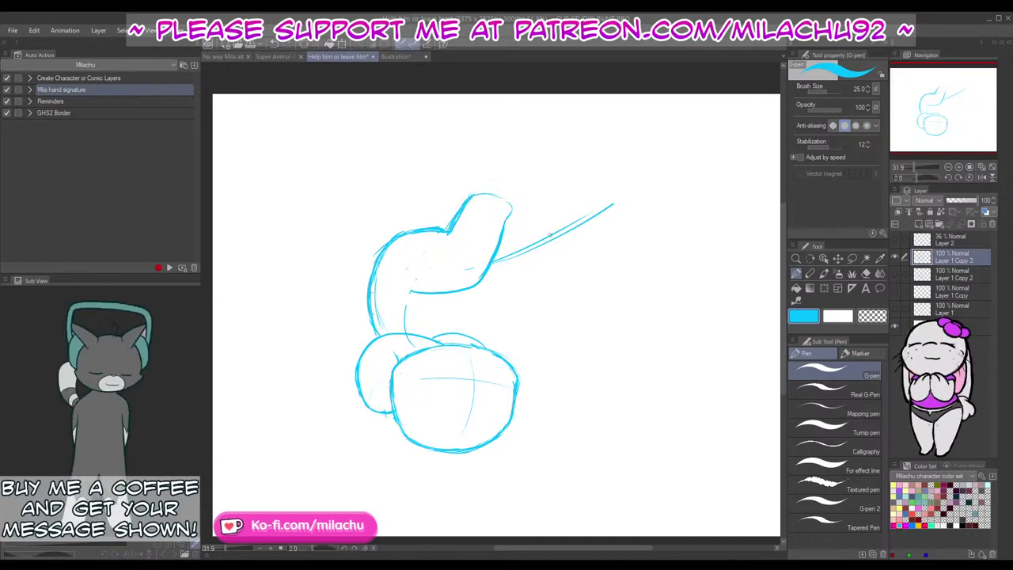
left_click_drag(504, 246, 586, 207)
key("ctrl+z")
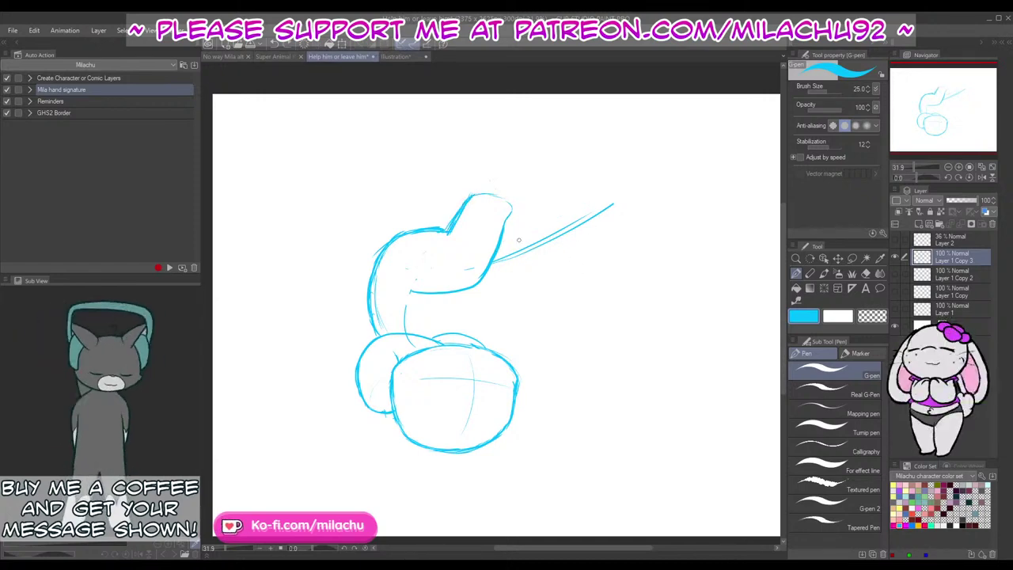
left_click_drag(504, 247, 591, 206)
key("ctrl+z")
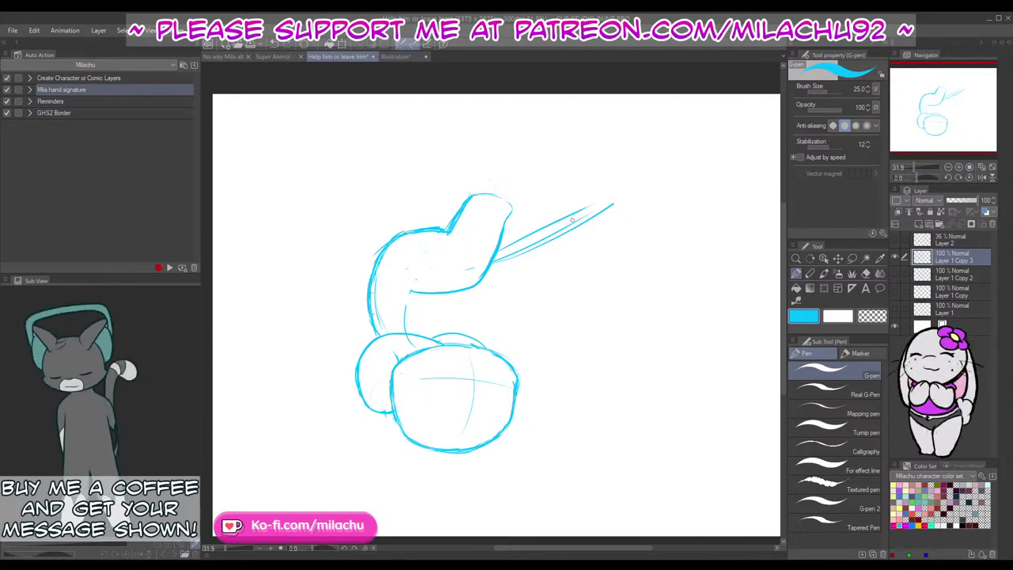
key("ctrl+z")
left_click_drag(477, 300, 580, 257)
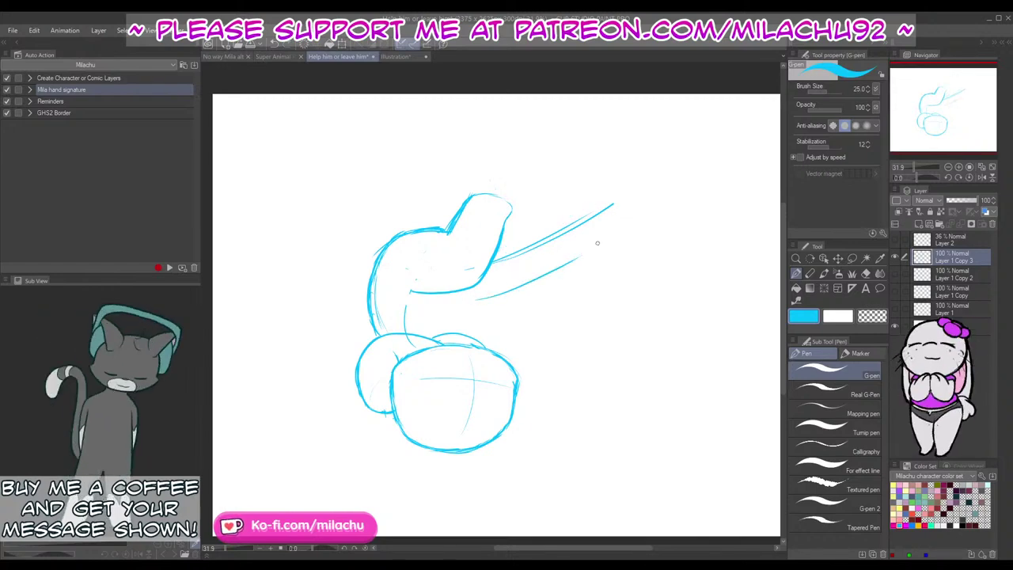
key("ctrl+z")
Step: Rotate the canvas by 180 degrees and sketch the curved front line of the torso between the head and the legs
left_click(911, 177)
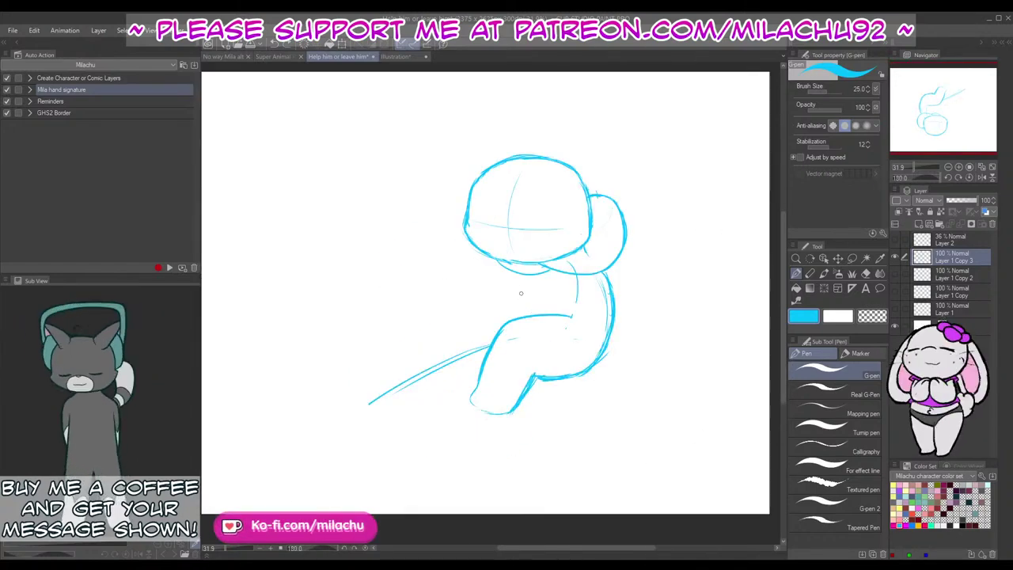
left_click_drag(524, 277, 524, 298)
key("ctrl+z")
key("ctrl+z")
key("ctrl+z")
key("ctrl+z")
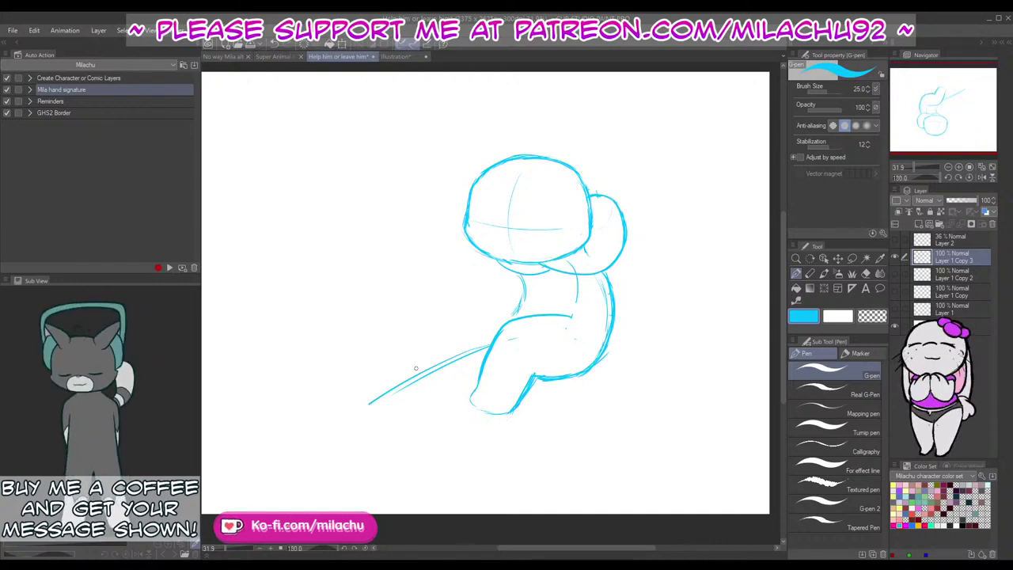
Step: Sketch the outstretched second leg as a closed shape beside the bent leg and erase the old guide line inside it
left_click_drag(391, 364, 507, 319)
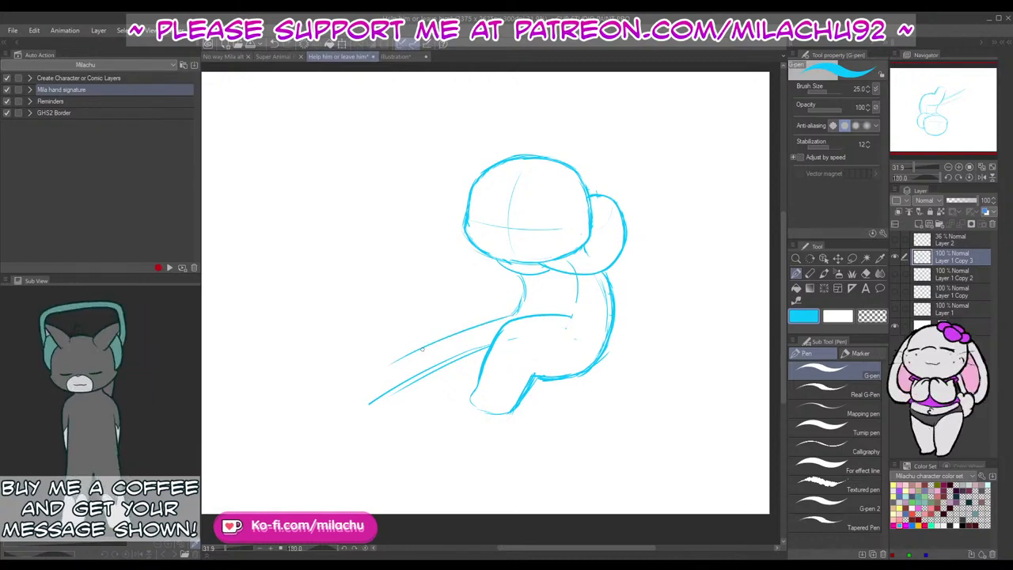
mouse_move(385, 363)
left_mouse_down()
mouse_move(405, 402)
mouse_move(490, 377)
left_mouse_up()
key("e")
left_click_drag(378, 401, 409, 382)
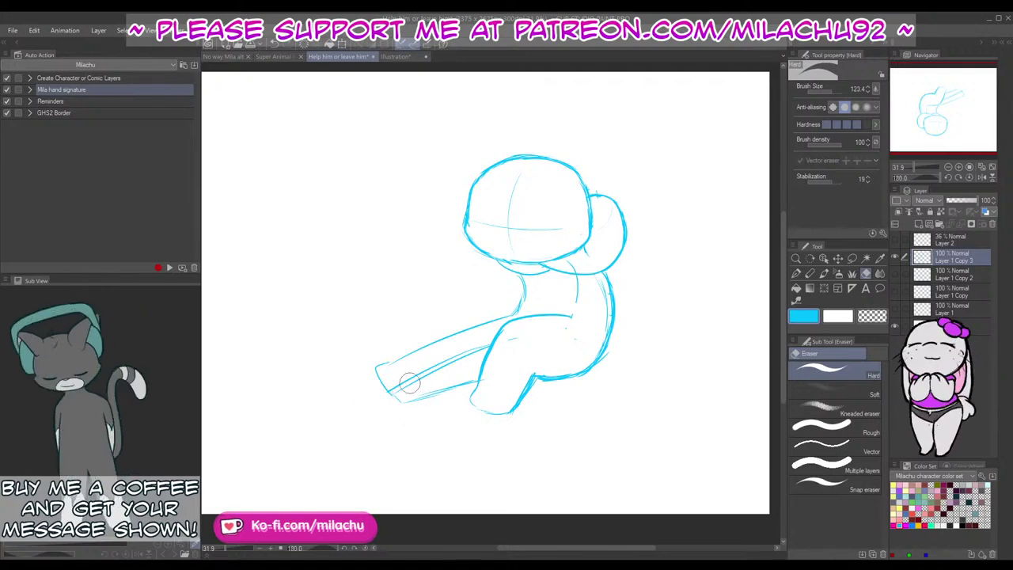
key("p")
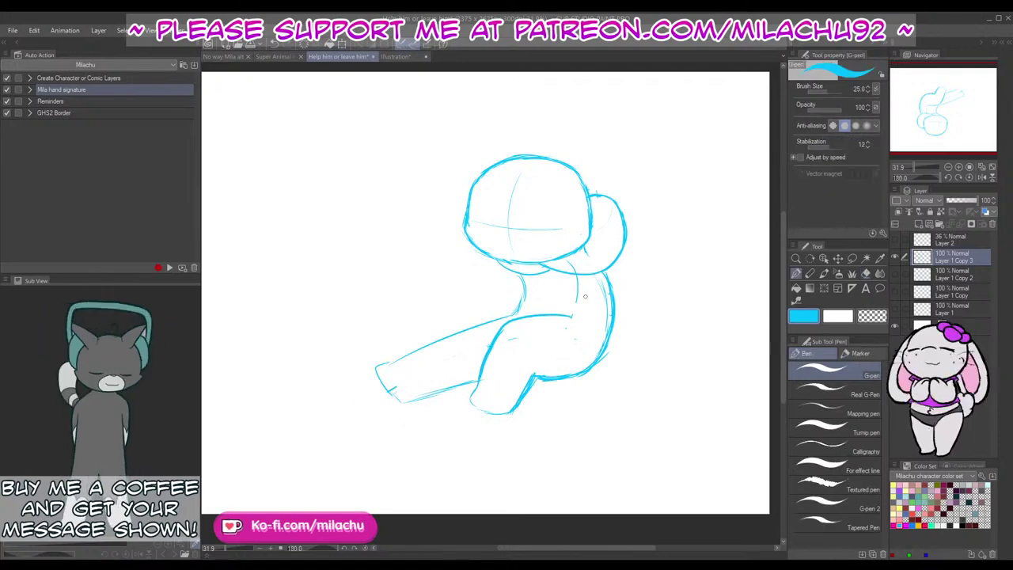
Step: Sketch two eye circles on the face's horizontal guideline, one on each side of the vertical guideline
left_click_drag(586, 297, 562, 328)
left_click_drag(914, 166, 915, 167)
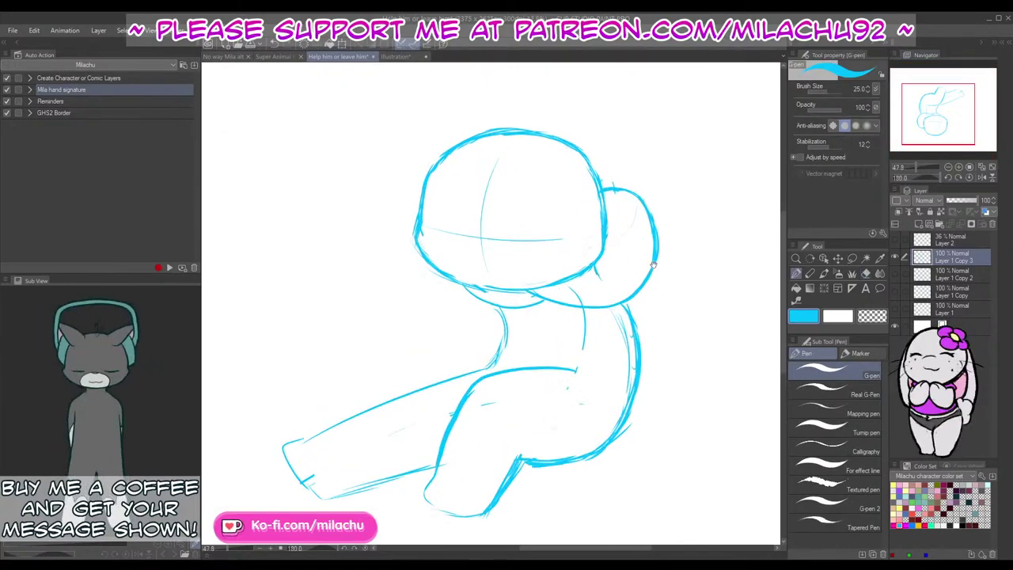
left_click_drag(654, 265, 644, 308)
mouse_move(515, 298)
left_mouse_down()
mouse_move(539, 297)
mouse_move(554, 279)
left_mouse_up()
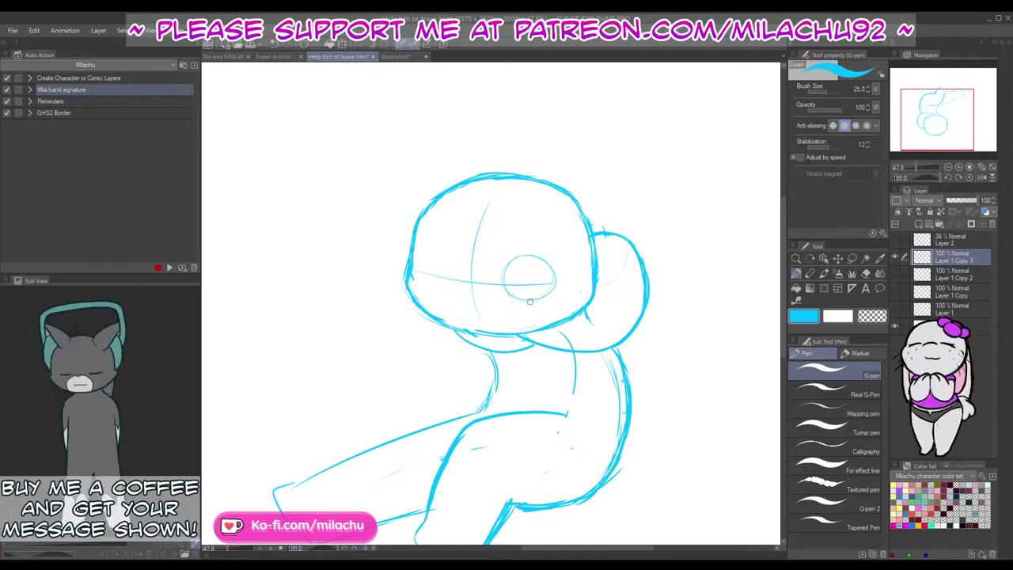
mouse_move(460, 287)
left_mouse_down()
mouse_move(440, 290)
mouse_move(459, 276)
mouse_move(442, 251)
left_mouse_up()
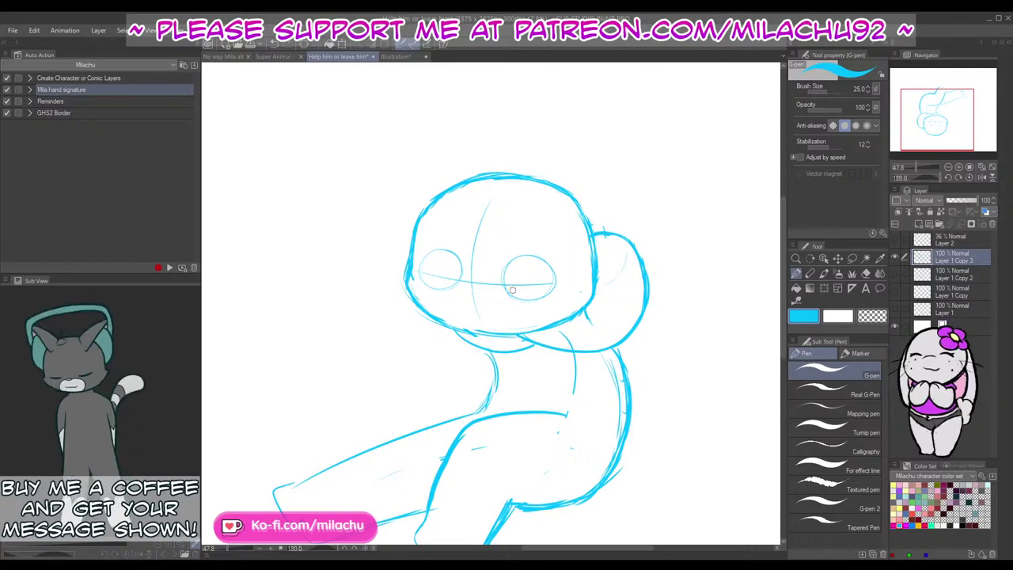
Step: Erase the guideline inside both eyes, draw straight half-closed eyelids with irises below, and check the face with the canvas unrotated
key("e")
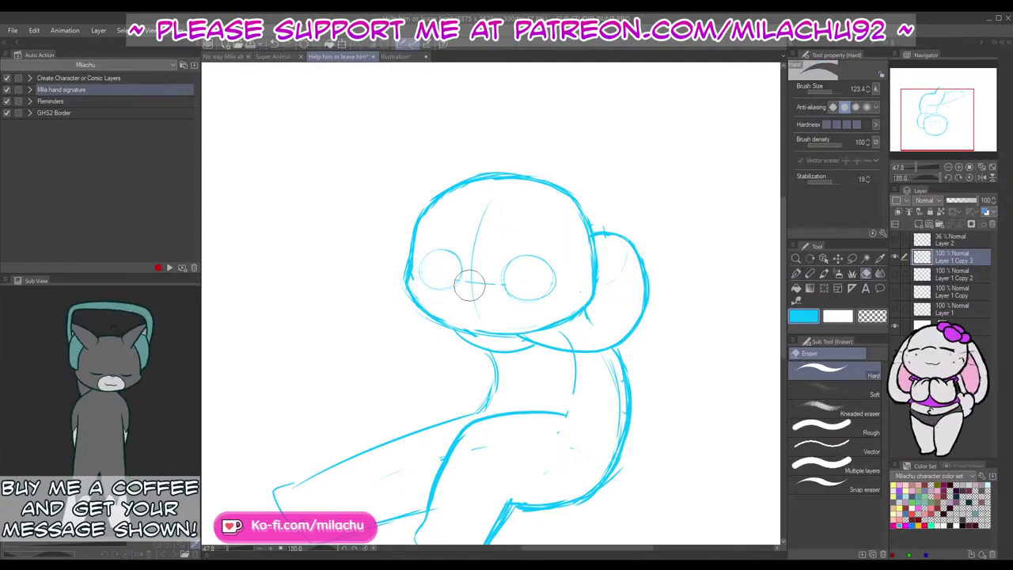
key("p")
left_click_drag(502, 277, 552, 288)
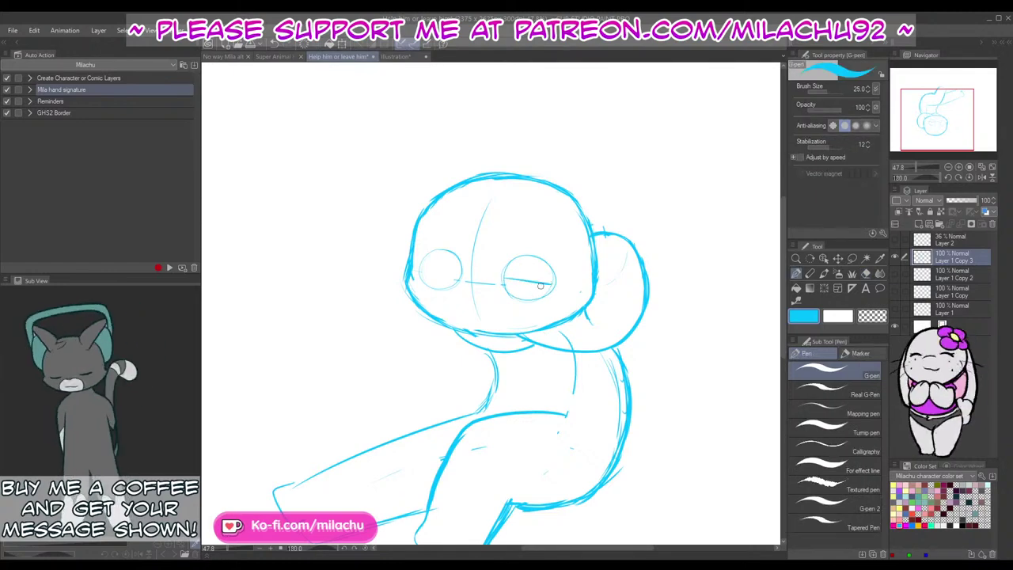
left_click_drag(419, 273, 460, 272)
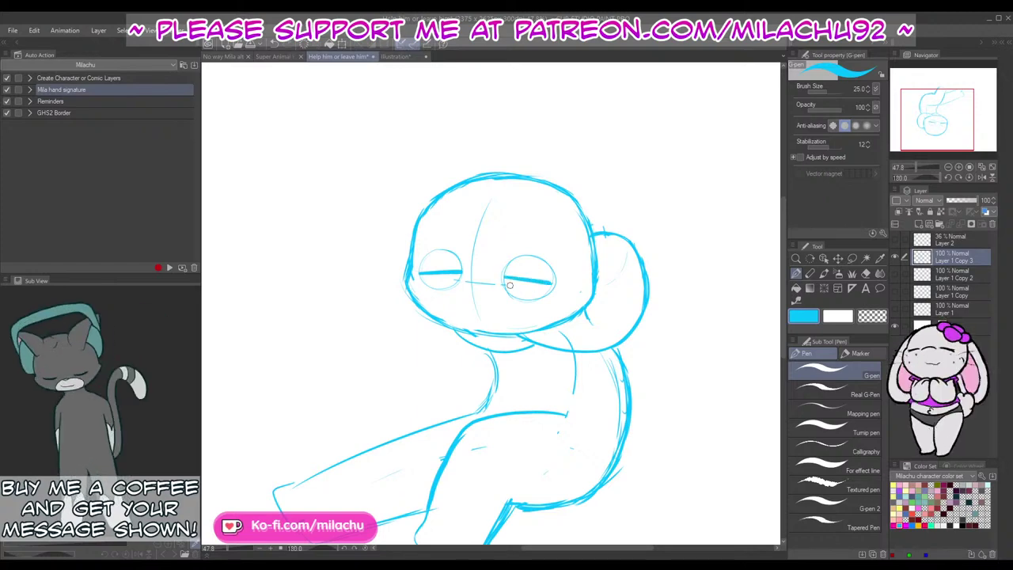
left_click(968, 178)
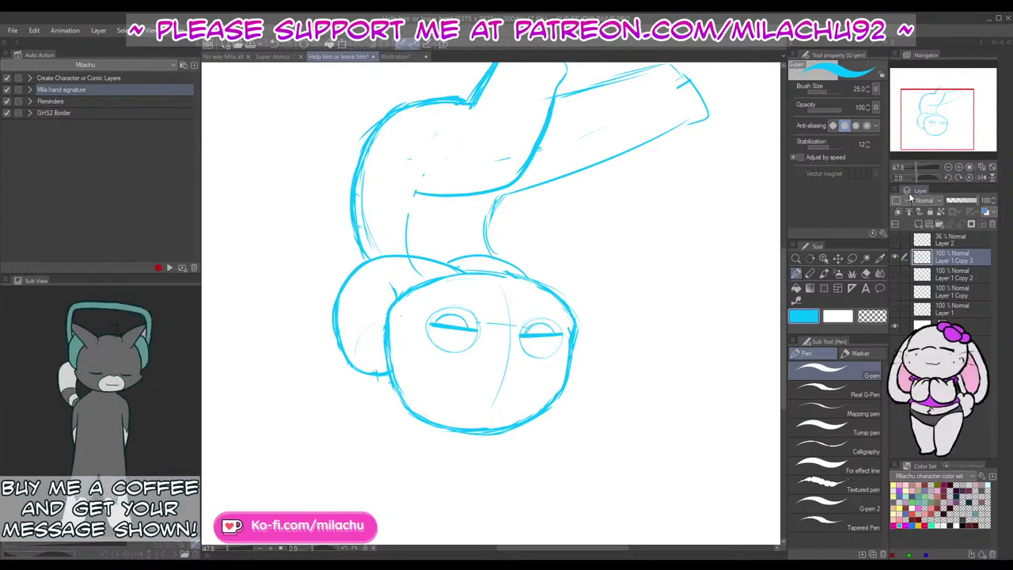
left_click_drag(923, 177, 942, 177)
Step: Duplicate the sketch layer Layer 1 Copy 3 and hide the original layer
left_click_drag(558, 220, 543, 292)
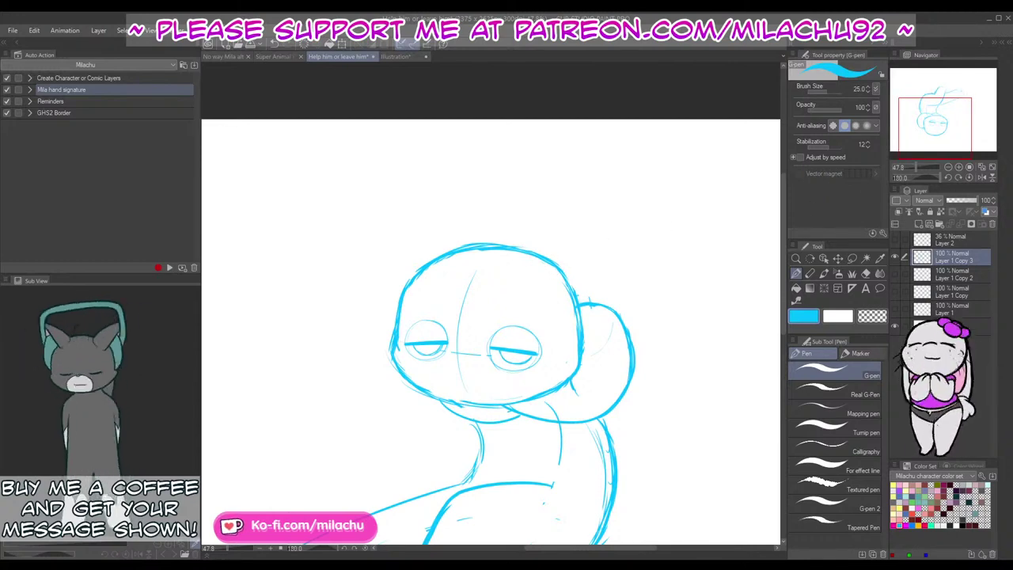
key("ctrl+c")
key("ctrl+v")
left_click(896, 273)
left_click_drag(739, 303, 695, 300)
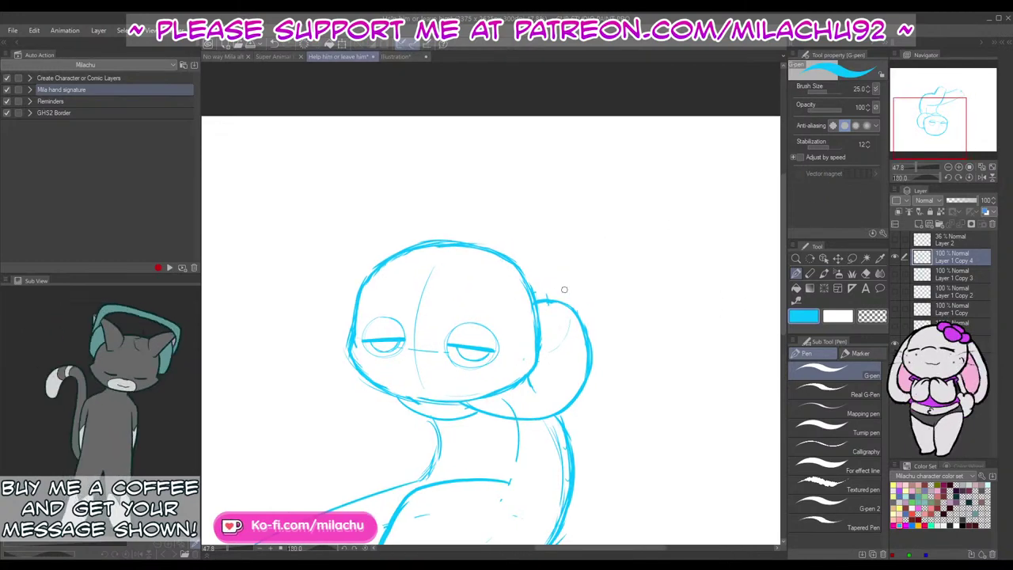
Step: Lasso the rounded shoulder shape behind the head, move it slightly down and to the left, and clear the selection
left_click_drag(552, 433, 580, 352)
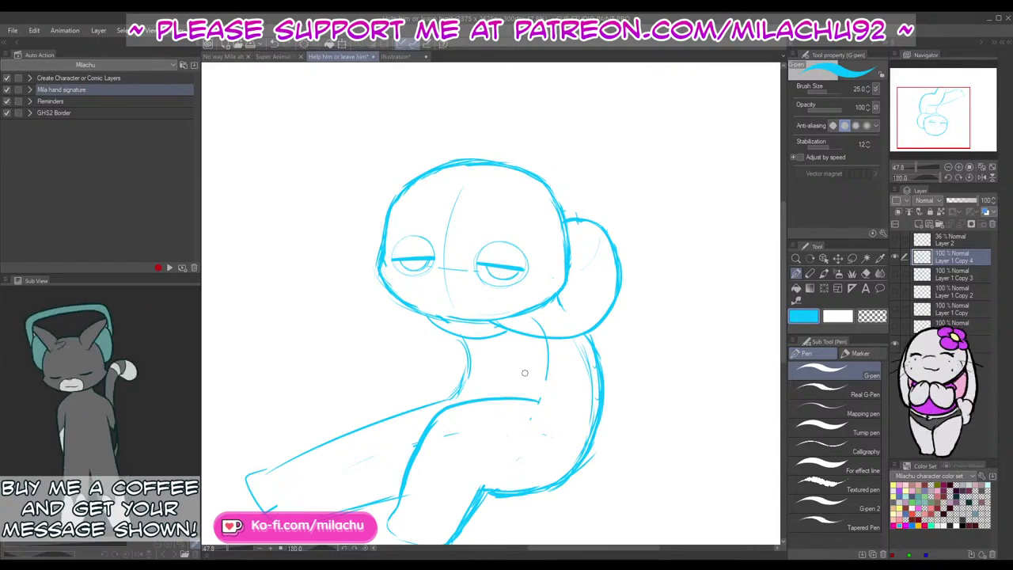
key("m")
mouse_move(431, 318)
left_mouse_down()
mouse_move(459, 336)
mouse_move(489, 319)
mouse_move(524, 338)
mouse_move(584, 333)
mouse_move(649, 282)
mouse_move(606, 201)
mouse_move(569, 206)
mouse_move(582, 248)
mouse_move(571, 287)
mouse_move(490, 320)
left_mouse_up()
key("ctrl+t")
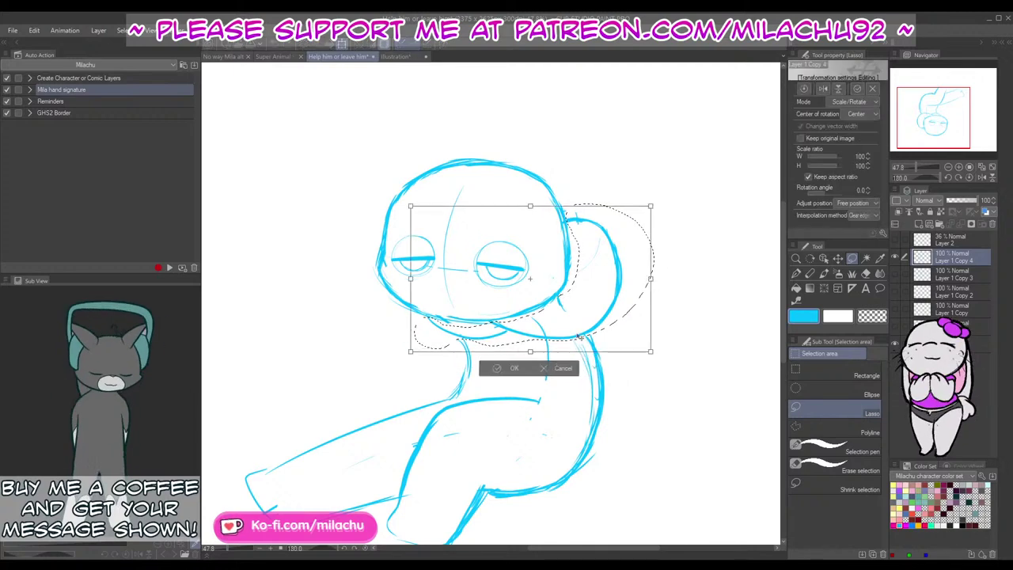
left_click_drag(580, 335, 564, 354)
left_click(500, 386)
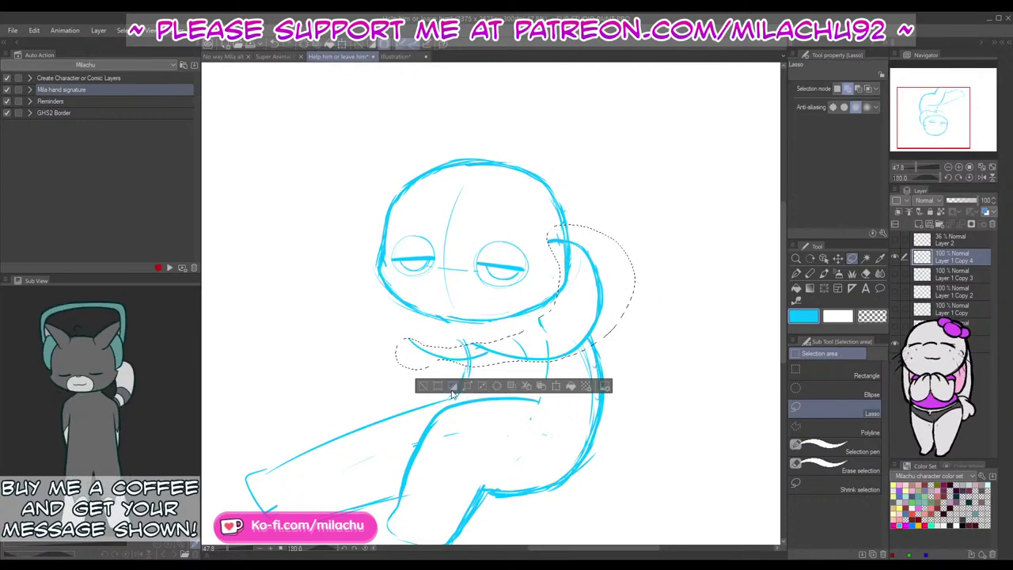
left_click(427, 387)
Step: Extend the moved shoulder shape up to the chin, erase the overlapping lines around it, and check the pose with the canvas unrotated
key("p")
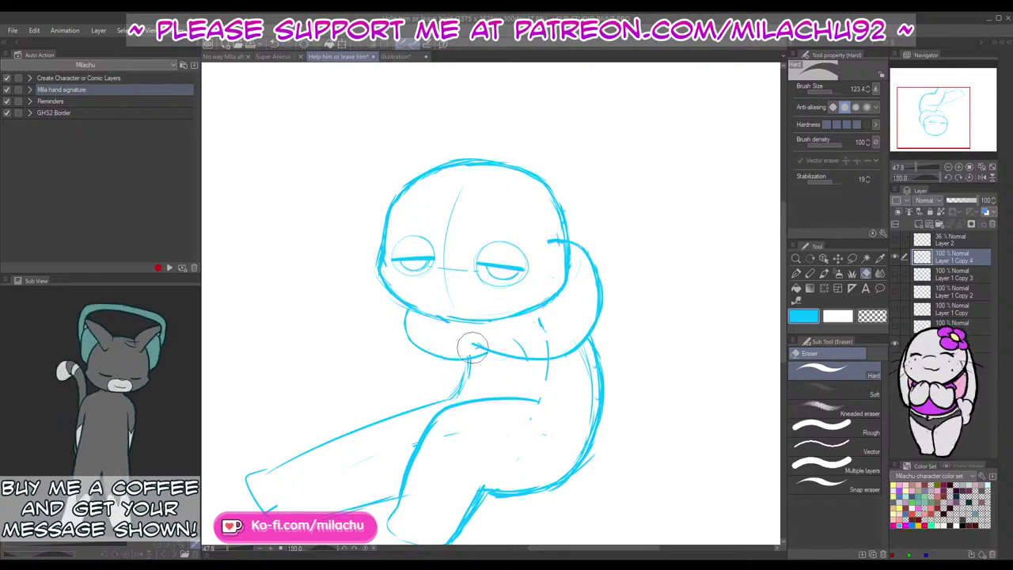
key("e")
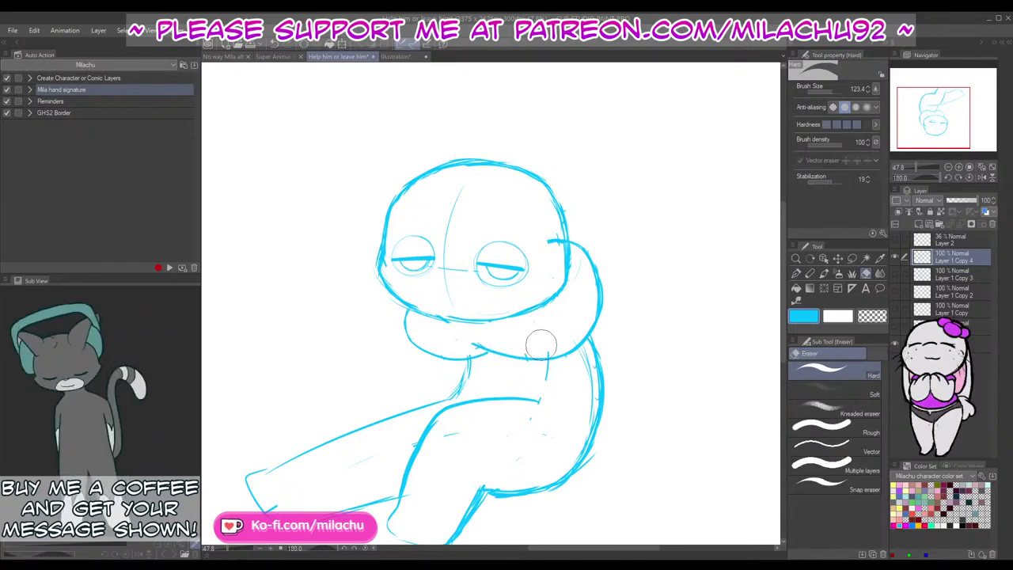
key("p")
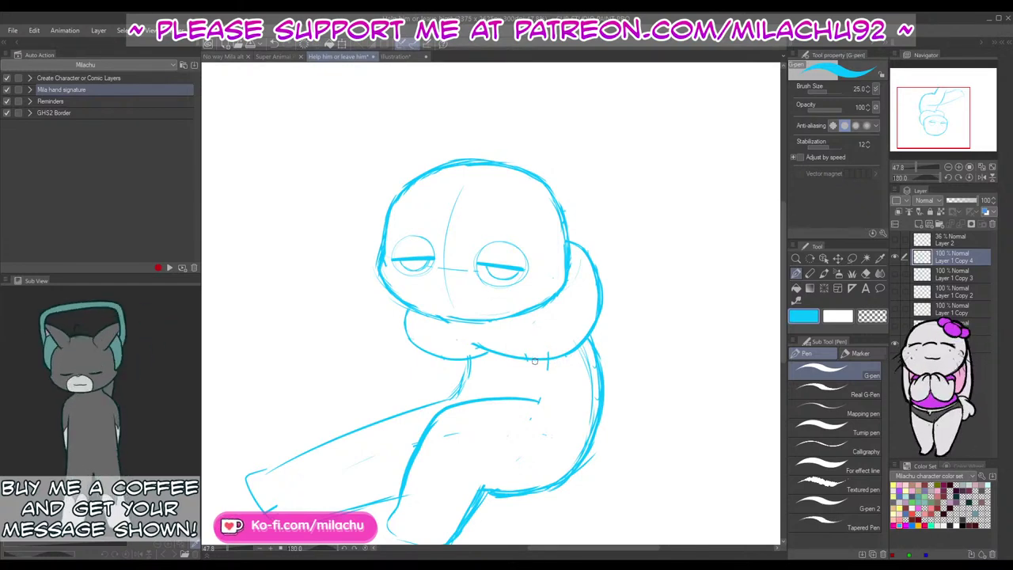
left_click(969, 176)
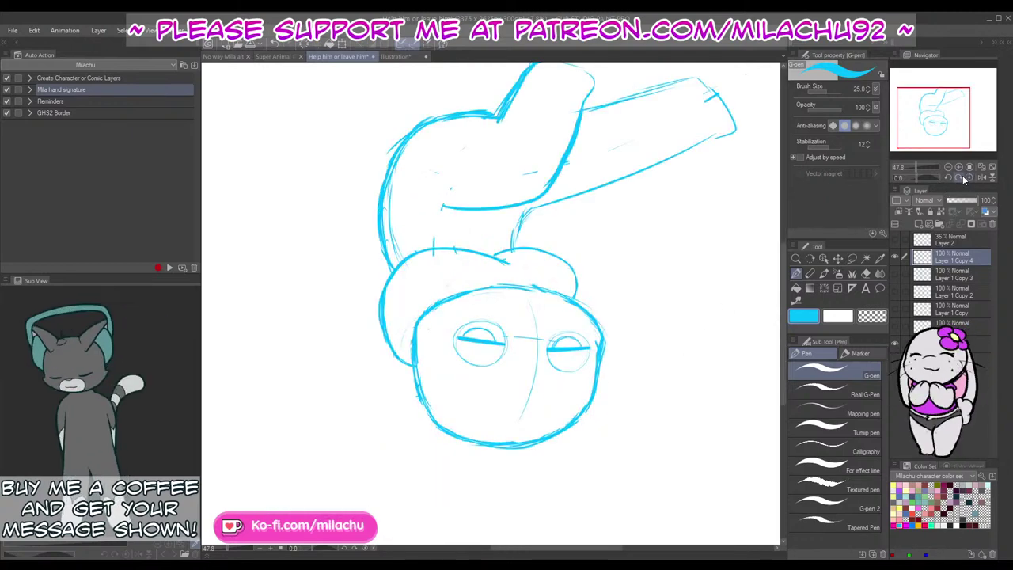
left_click_drag(928, 178, 875, 190)
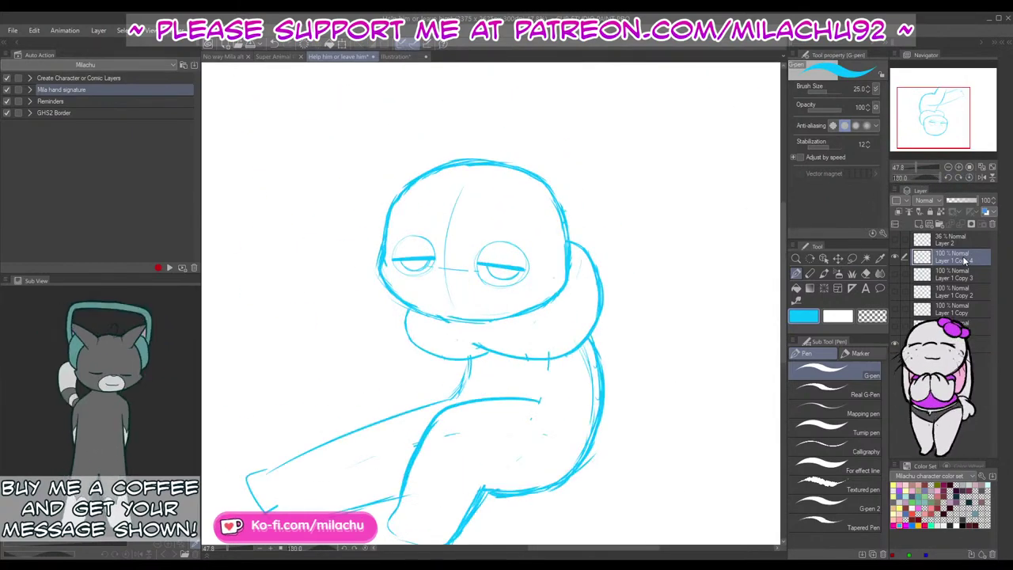
Step: Duplicate the sketch layer Layer 1 Copy 4 and hide the original layer
key("ctrl+c")
key("ctrl+v")
left_click(895, 274)
Step: Redraw the shoulder as a curve from the back of the head down to the top of the bent leg and erase the old outer curve
left_click_drag(662, 401, 658, 357)
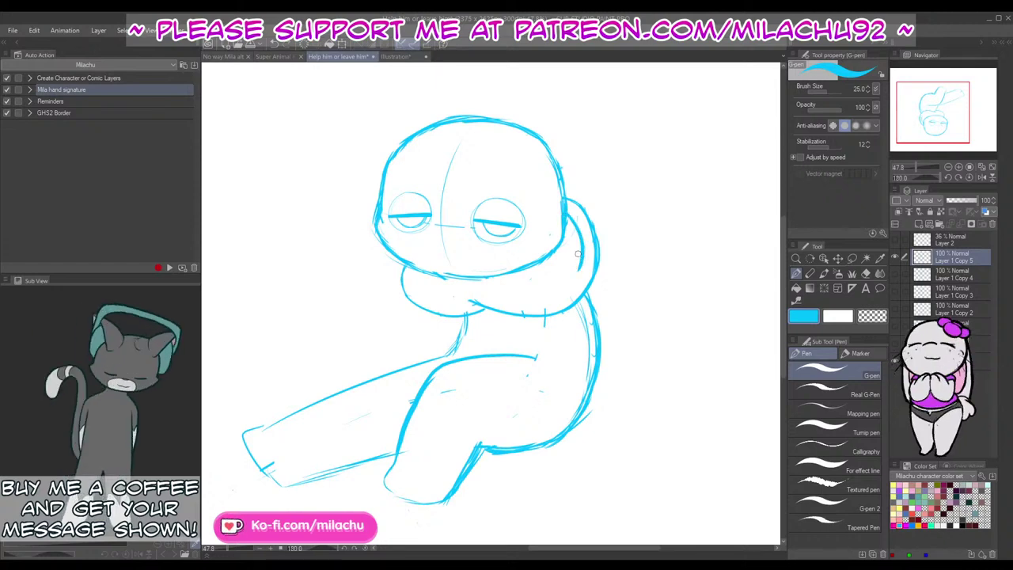
left_click_drag(586, 268, 531, 348)
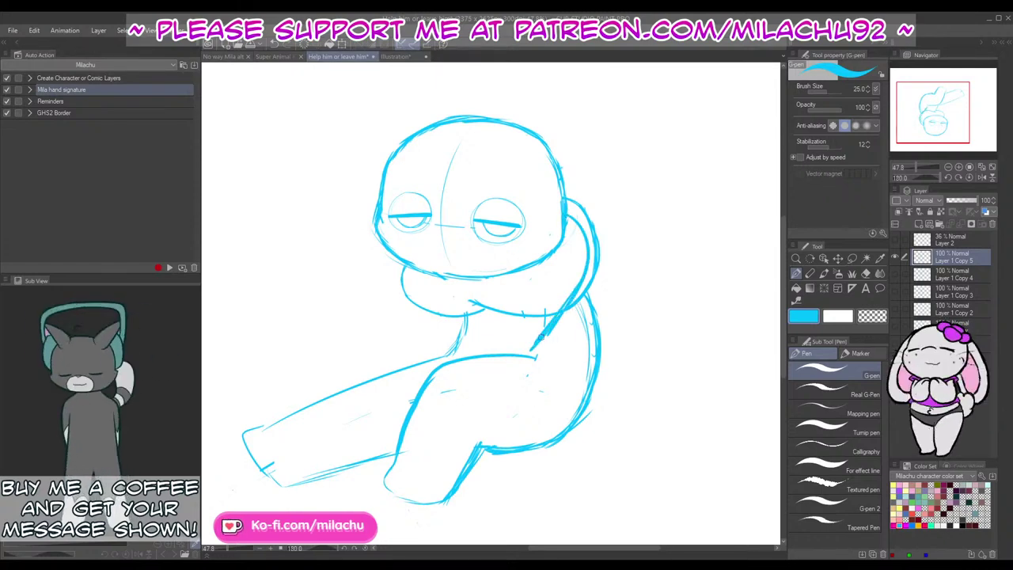
key("e")
mouse_move(585, 279)
left_mouse_down()
mouse_move(566, 314)
mouse_move(598, 259)
mouse_move(595, 220)
mouse_move(582, 190)
left_mouse_up()
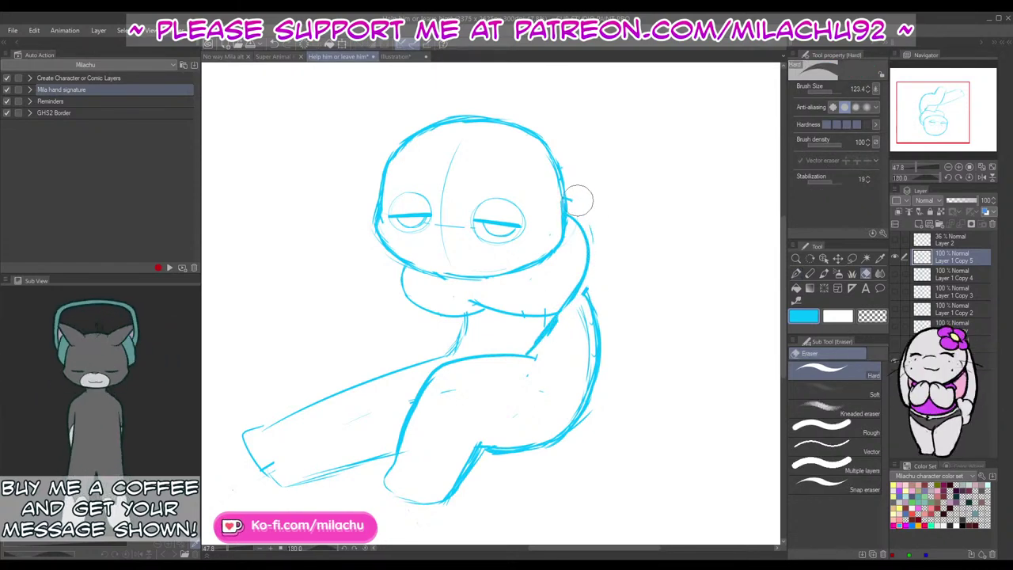
Step: Draw two slanted straight lines from beneath the head down to the legs for the front of the upper body
key("p")
left_click_drag(515, 282, 491, 351)
key("ctrl+z")
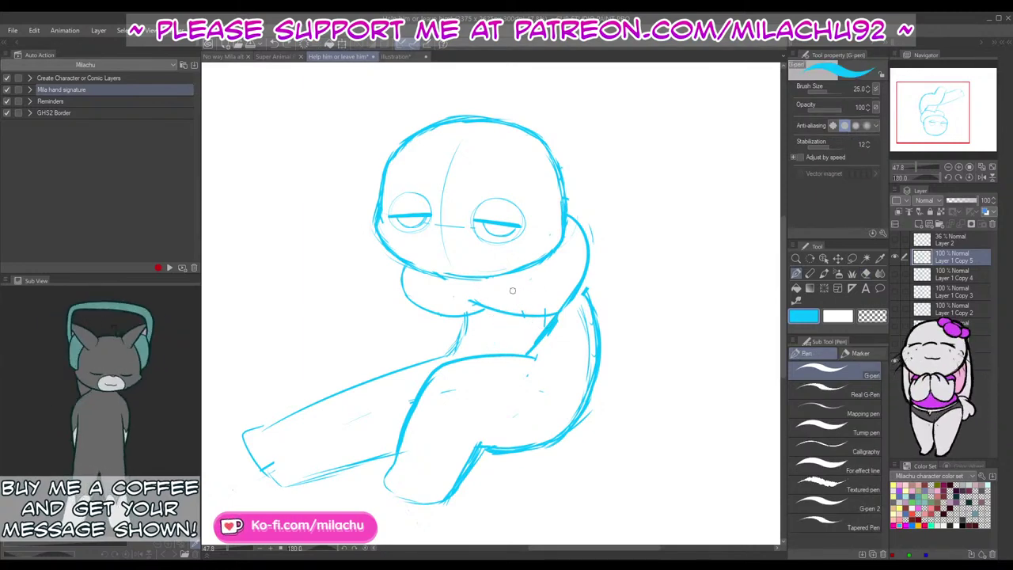
left_click_drag(516, 280, 490, 354)
left_click_drag(512, 283, 479, 353)
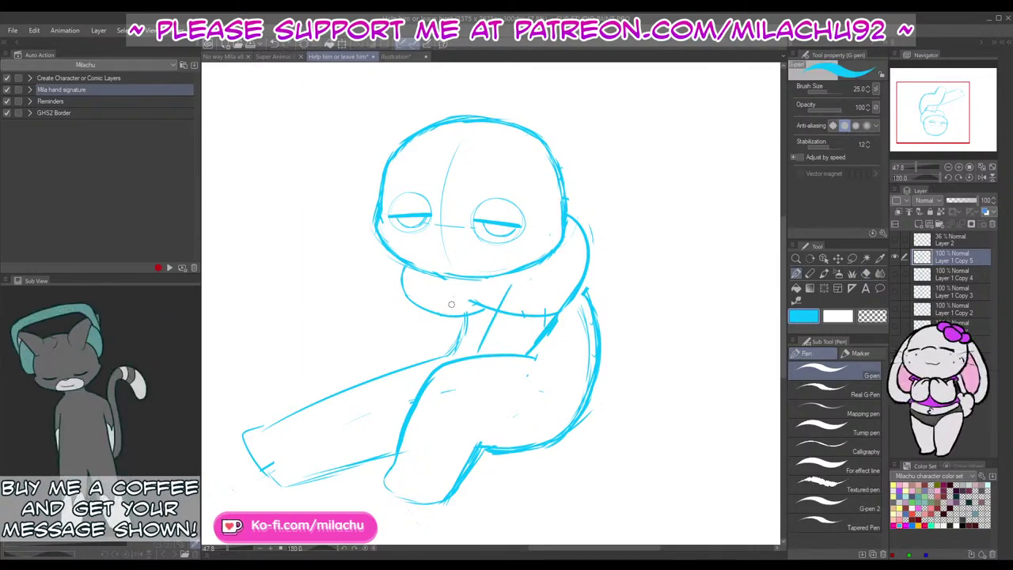
left_click_drag(436, 276, 458, 349)
key("ctrl+z")
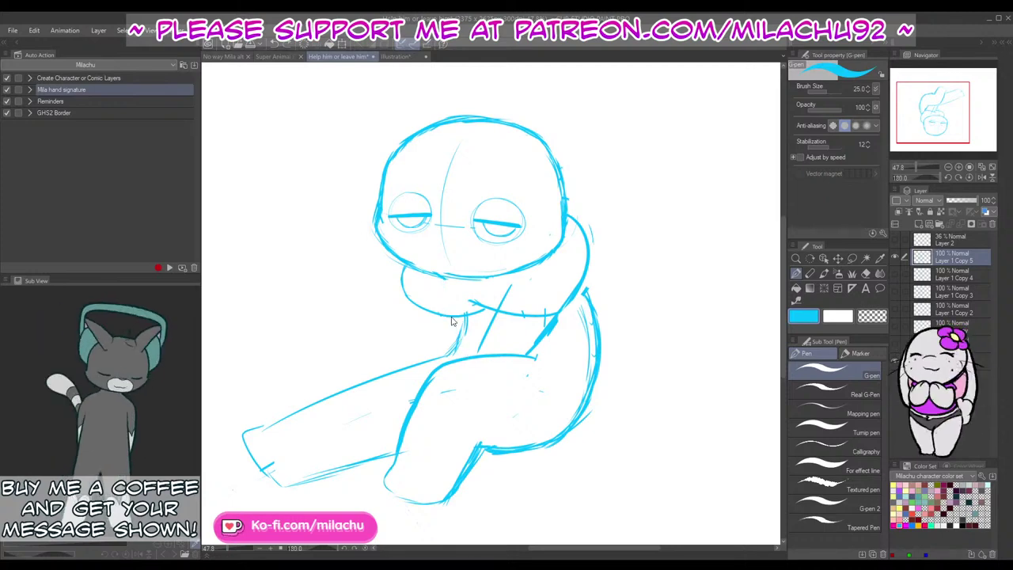
left_click_drag(436, 276, 452, 357)
Step: Erase the old rounded shoulder shape and the leftover torso lines beneath the head
key("e")
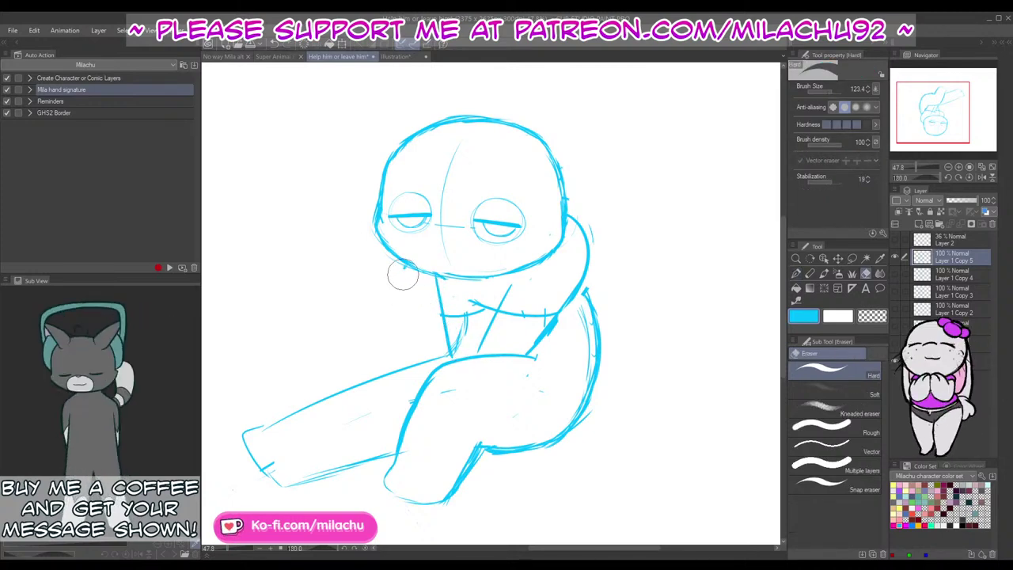
mouse_move(452, 310)
left_mouse_down()
mouse_move(462, 335)
mouse_move(482, 296)
mouse_move(521, 322)
mouse_move(504, 314)
mouse_move(554, 313)
left_mouse_up()
key("p")
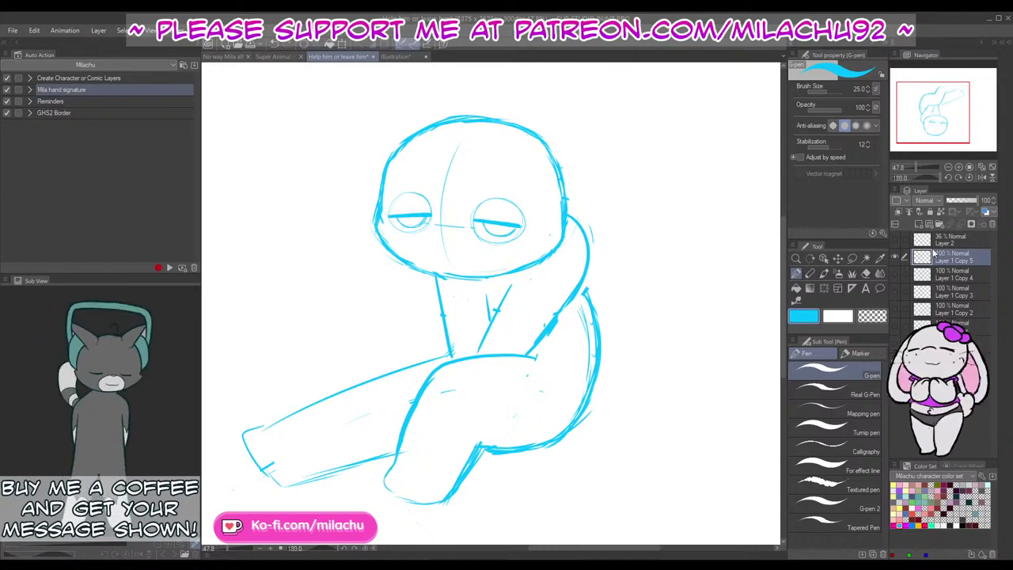
Step: Add a new raster layer above the current sketch layer
left_click(920, 225)
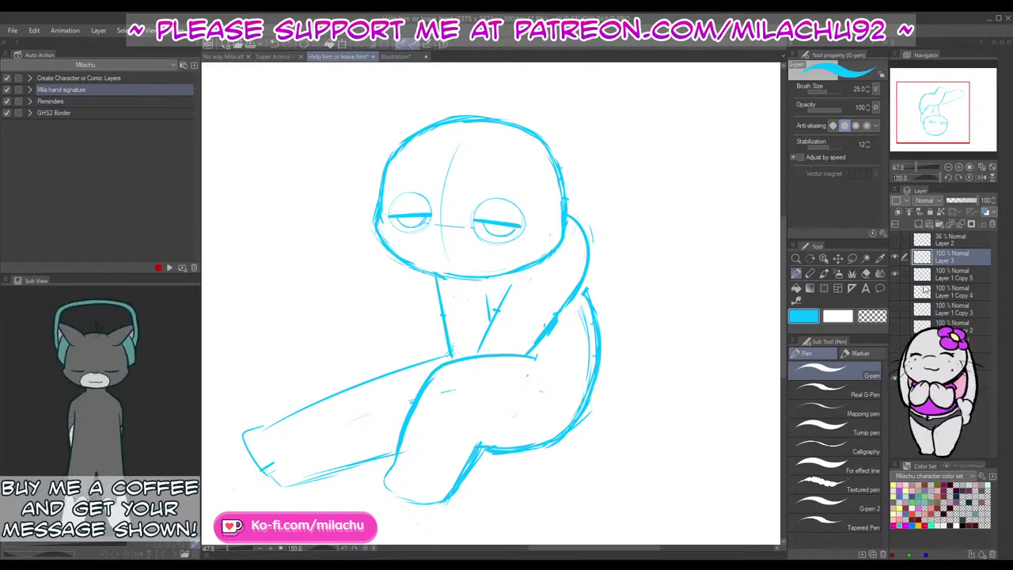
left_click_drag(517, 424, 540, 382)
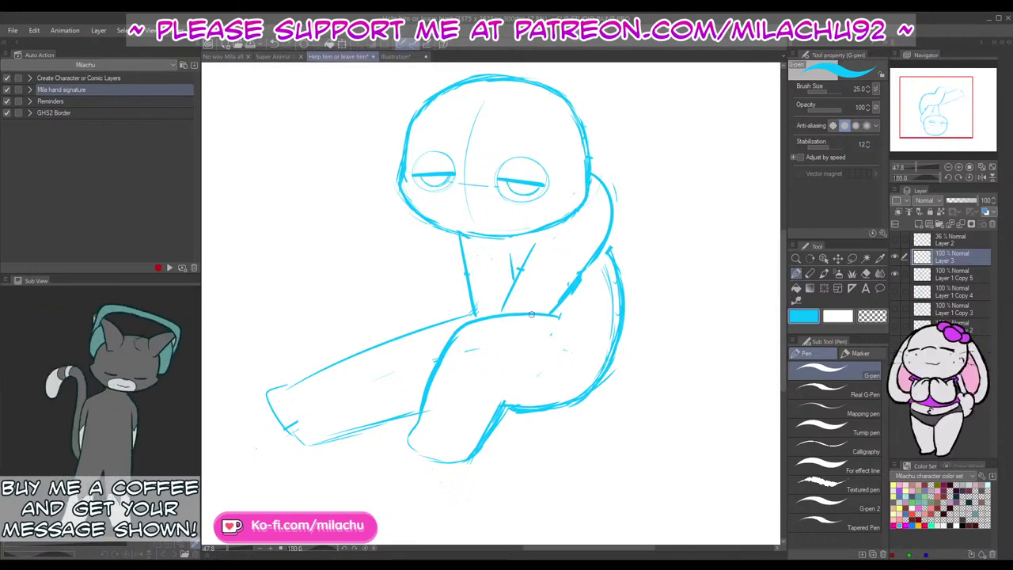
Step: In a darker blue, draw a curved band over the top of the legs and around the thigh, plus a slanted line across the extended leg
left_click(918, 519)
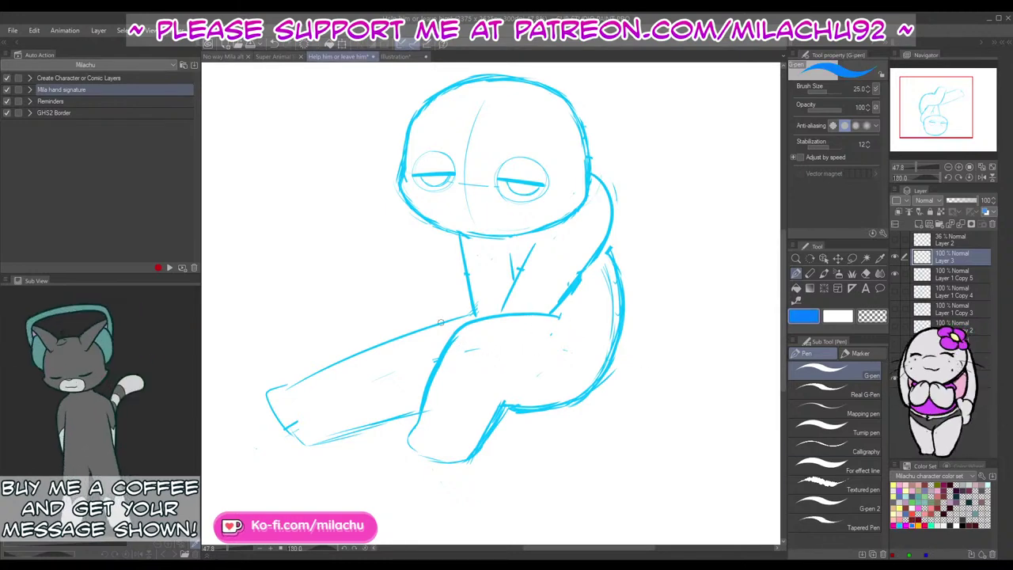
mouse_move(425, 328)
left_mouse_down()
mouse_move(513, 315)
mouse_move(563, 355)
mouse_move(554, 402)
mouse_move(541, 412)
left_mouse_up()
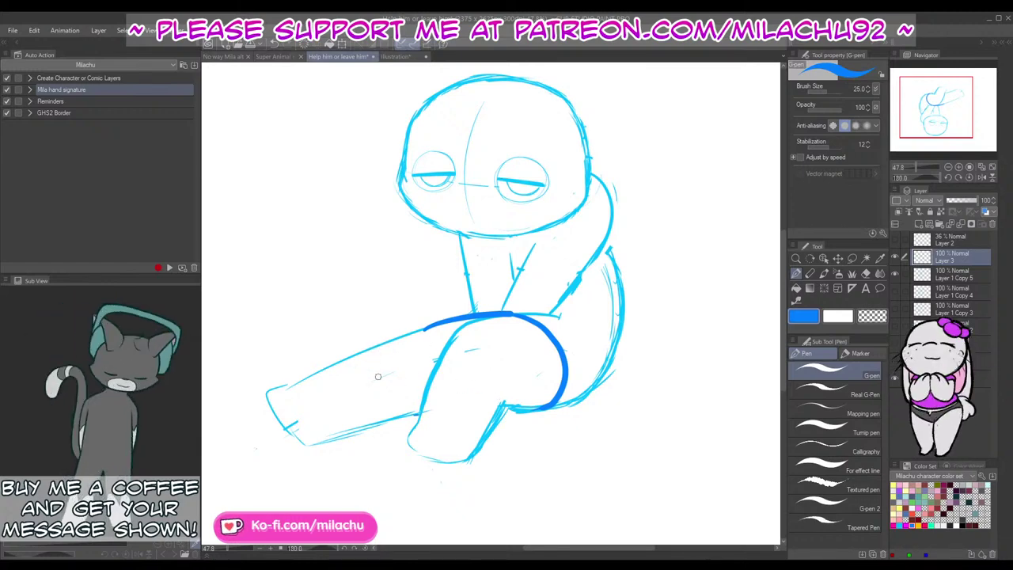
left_click_drag(325, 365, 414, 420)
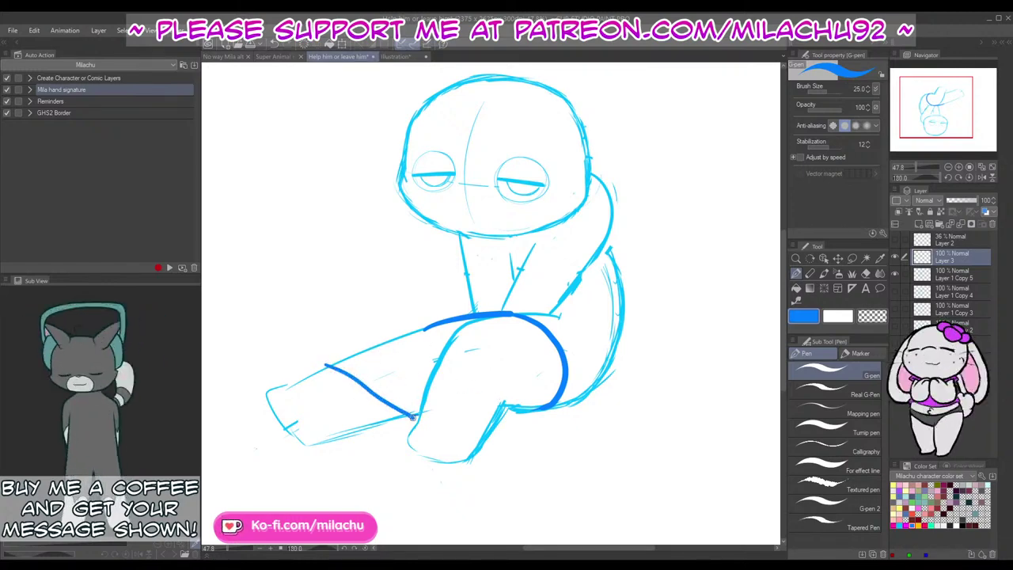
key("ctrl+z")
left_click_drag(314, 369, 409, 394)
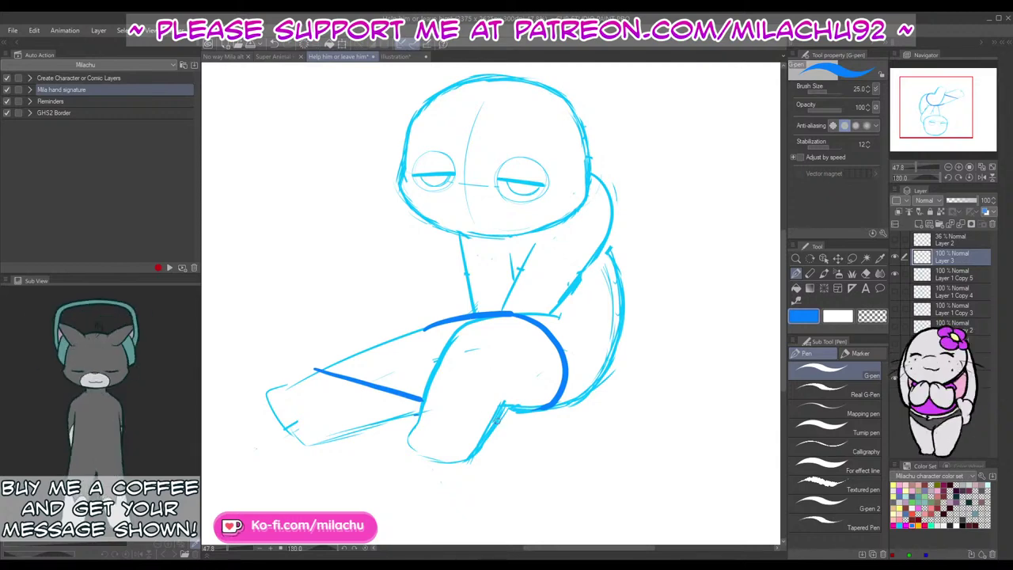
mouse_move(504, 417)
left_mouse_down()
mouse_move(515, 371)
mouse_move(509, 322)
mouse_move(508, 368)
mouse_move(509, 316)
left_mouse_up()
key("ctrl+z")
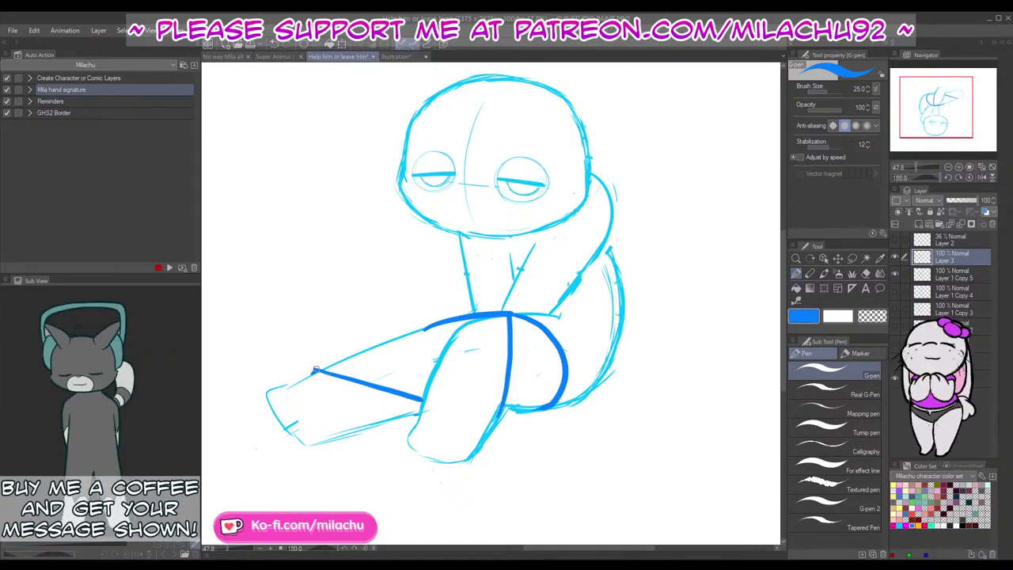
left_click_drag(356, 433, 426, 327)
key("ctrl+z")
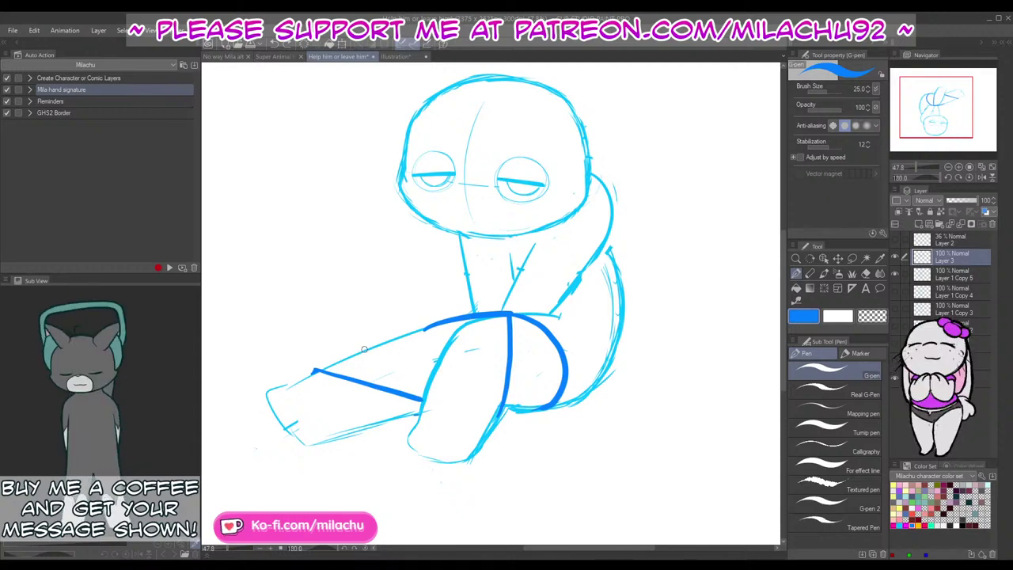
left_click_drag(364, 348, 353, 429)
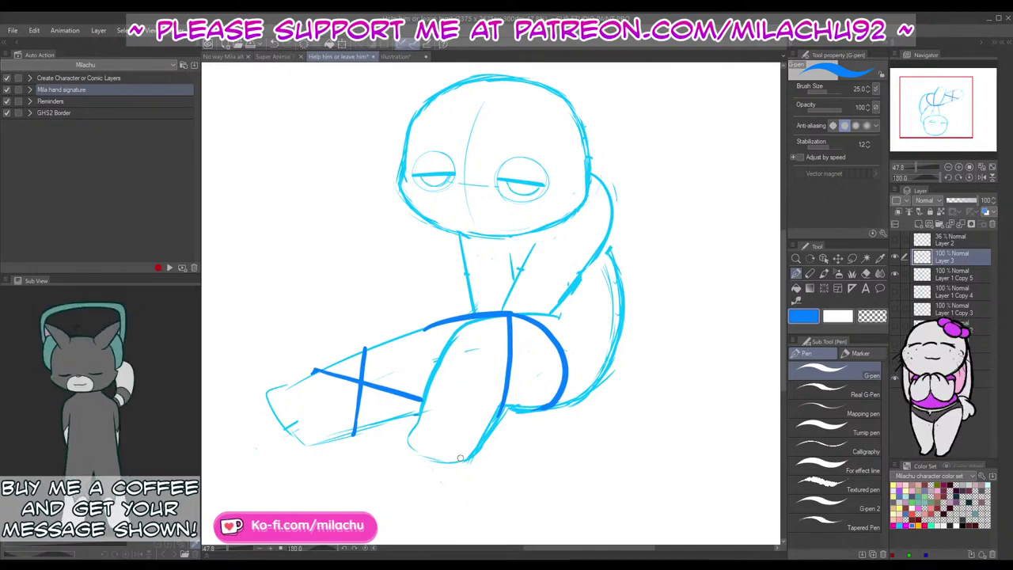
key("ctrl+z")
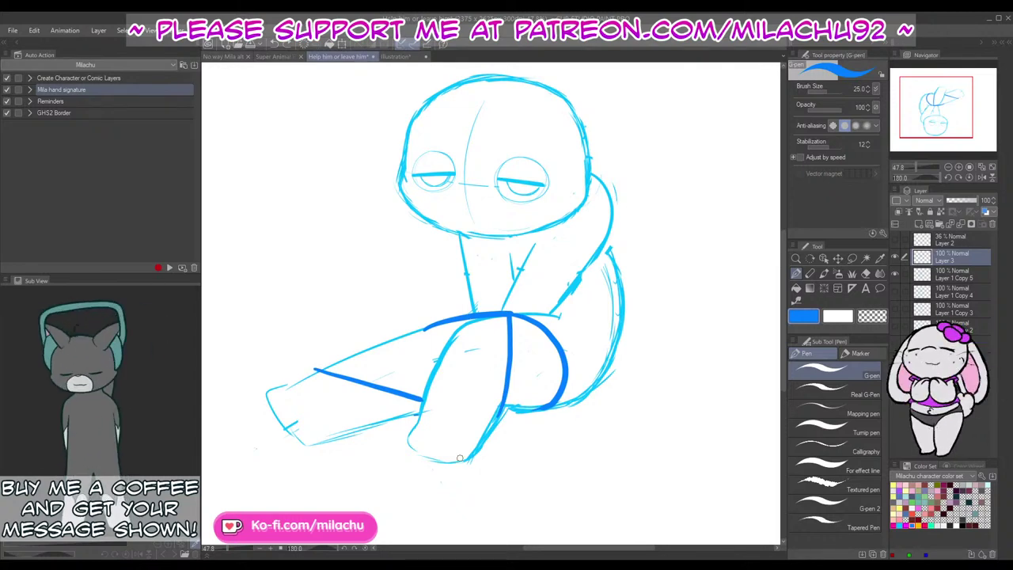
key("ctrl+z")
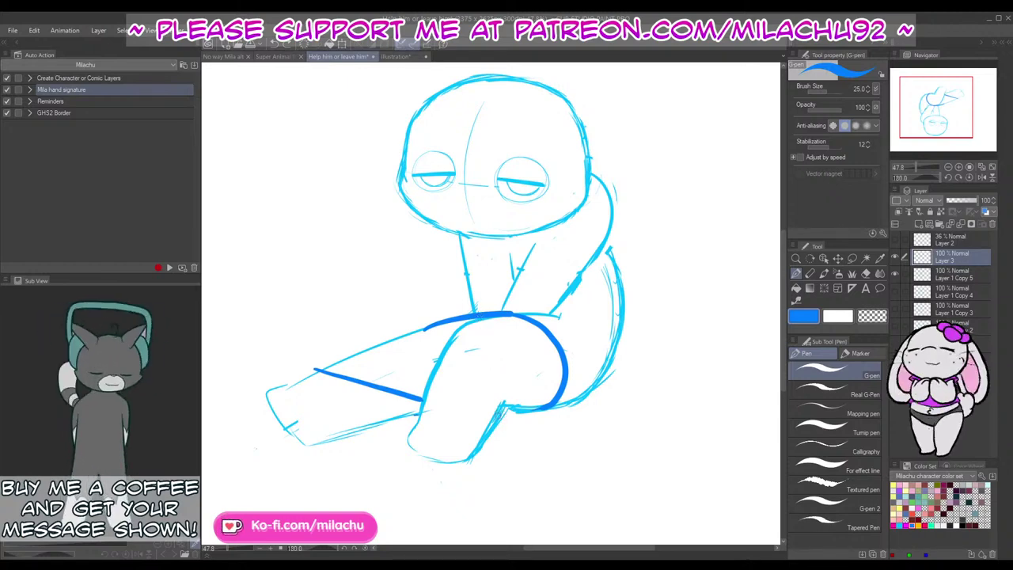
Step: Draw a curved band line across the bent thigh, from the upper band down to the underside behind the knee
left_click_drag(501, 412, 499, 317)
key("ctrl+z")
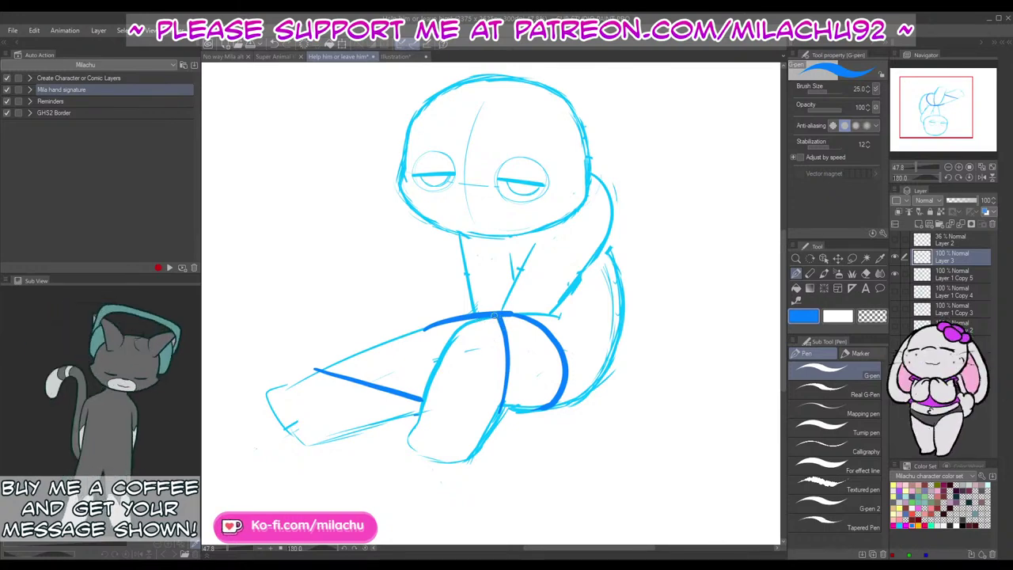
left_click_drag(484, 319, 500, 403)
key("ctrl+z")
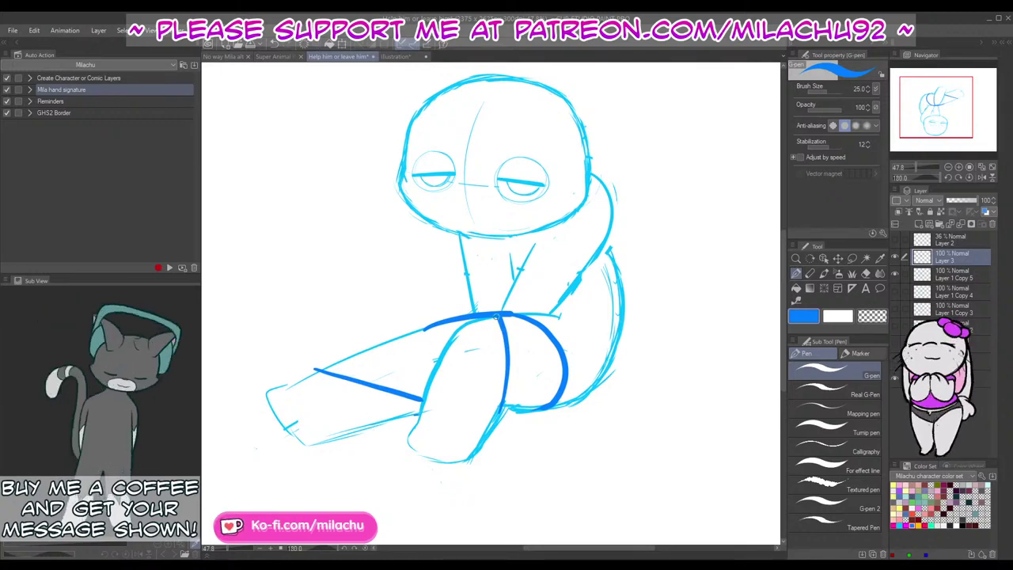
Step: Draw a band line from the thigh along the extended leg's upper edge and a slanted line across its shin
left_click_drag(503, 315, 373, 349)
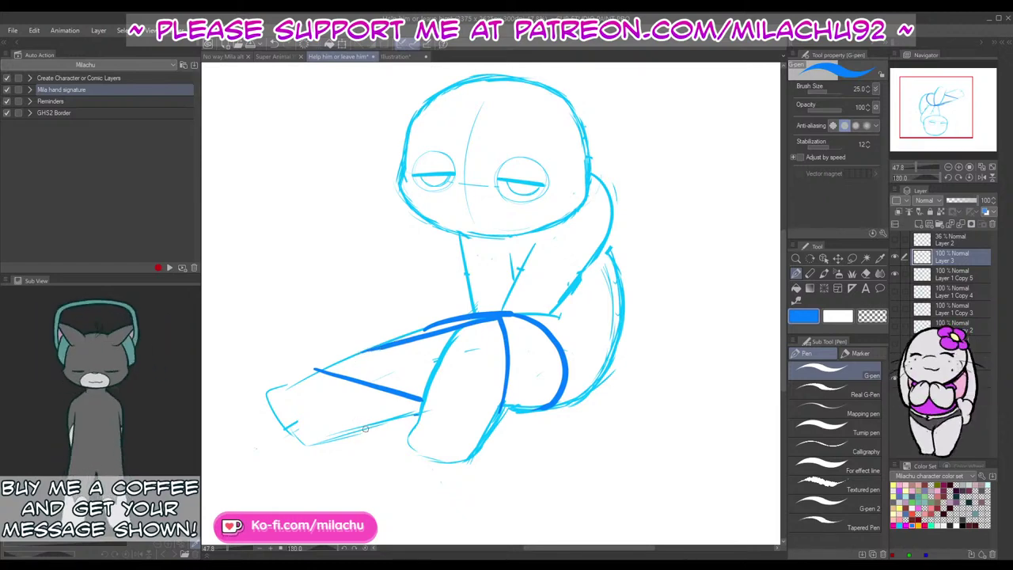
left_click_drag(365, 428, 316, 369)
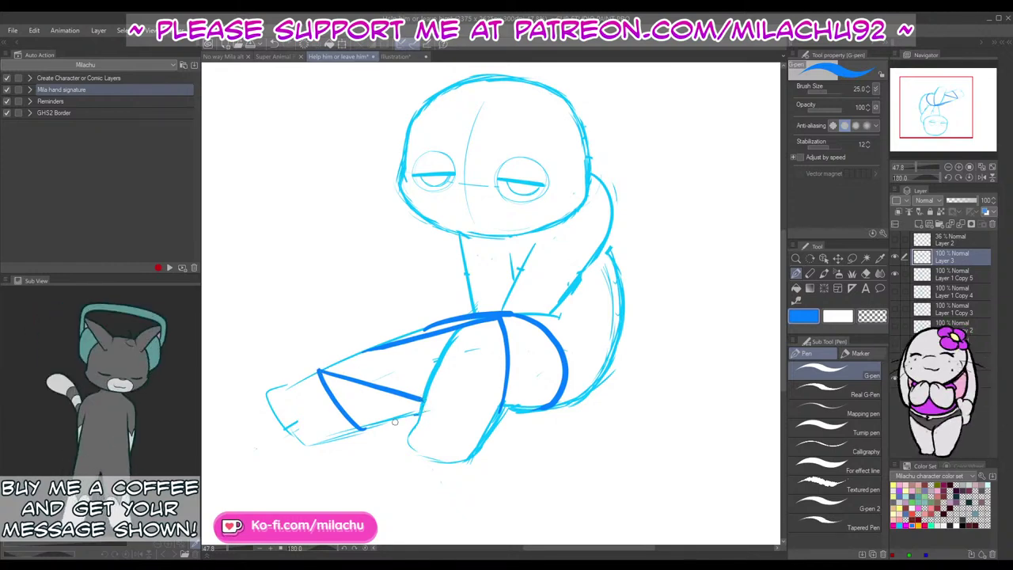
left_click_drag(395, 422, 356, 441)
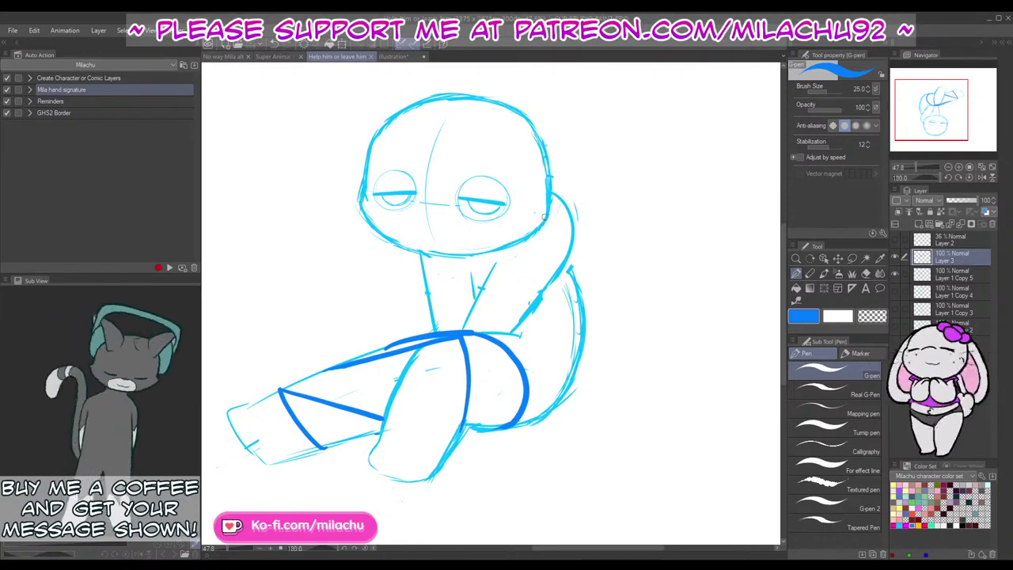
Step: Draw band lines around the upper body: one straight across the chest, two crossing diagonals, and one running across the waist to the back
left_click_drag(424, 271, 562, 271)
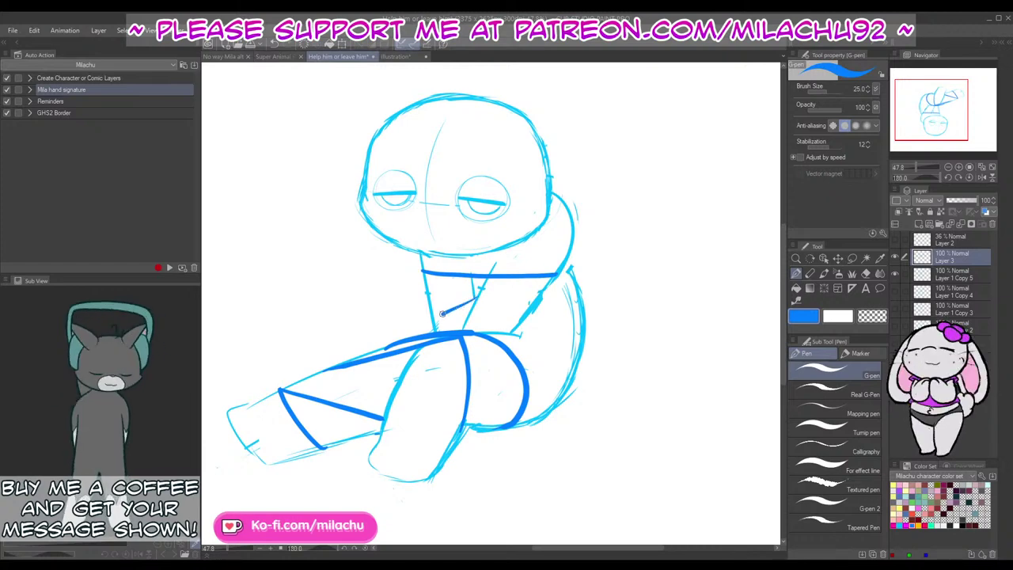
key("ctrl+z")
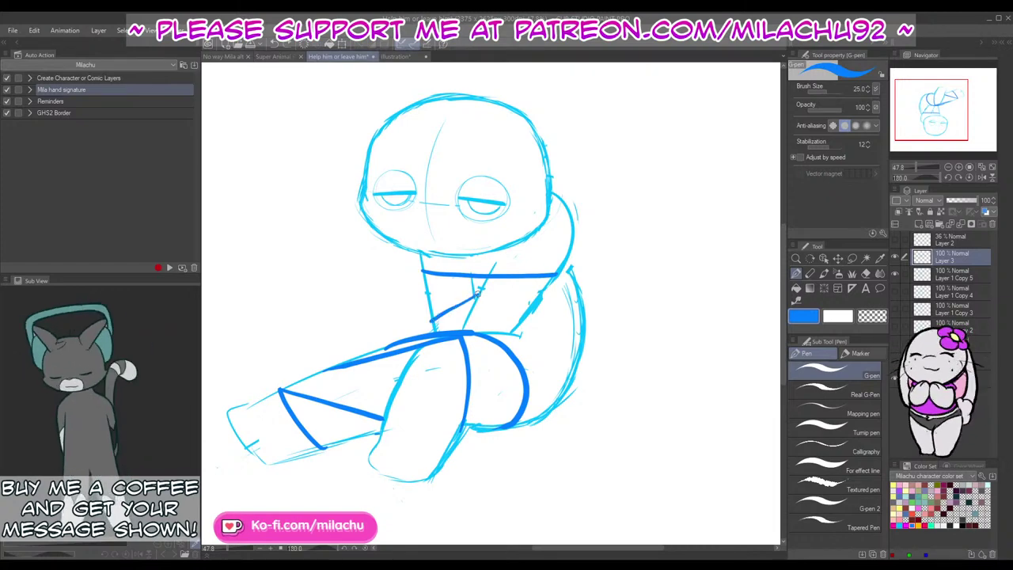
key("ctrl+z")
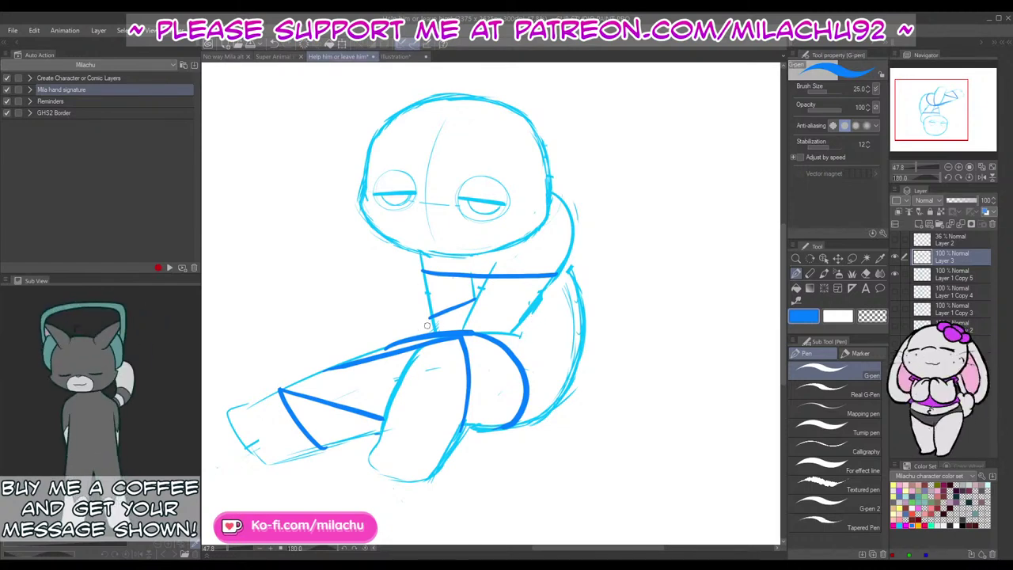
left_click_drag(508, 320, 427, 286)
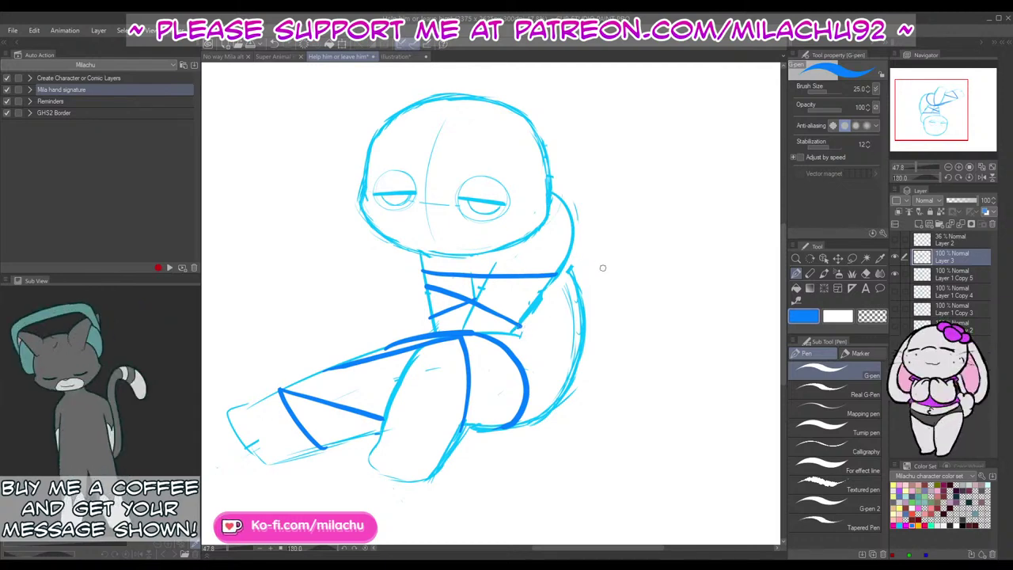
mouse_move(613, 324)
left_mouse_down()
mouse_move(633, 296)
mouse_move(623, 311)
left_mouse_up()
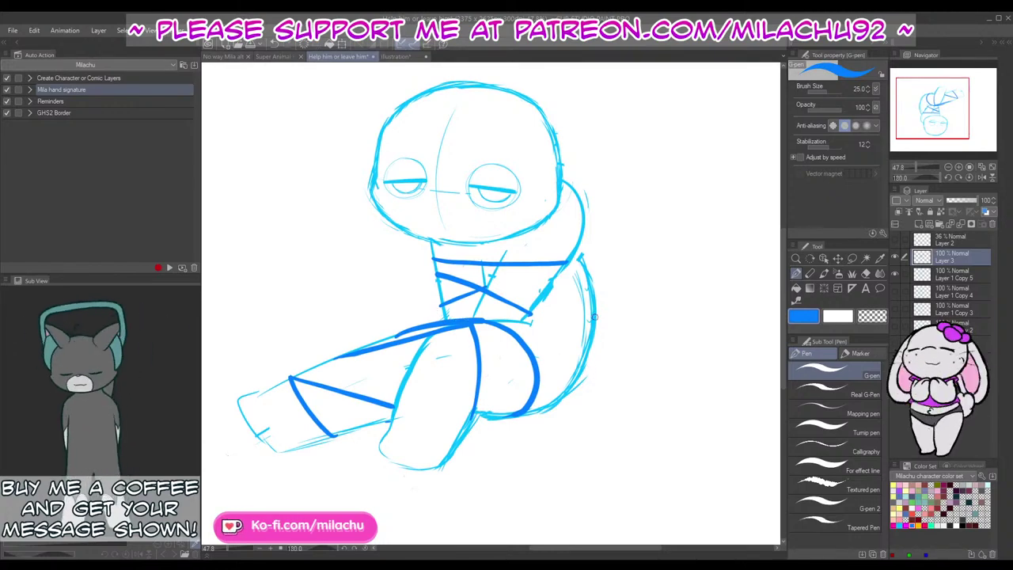
left_click_drag(598, 318, 441, 305)
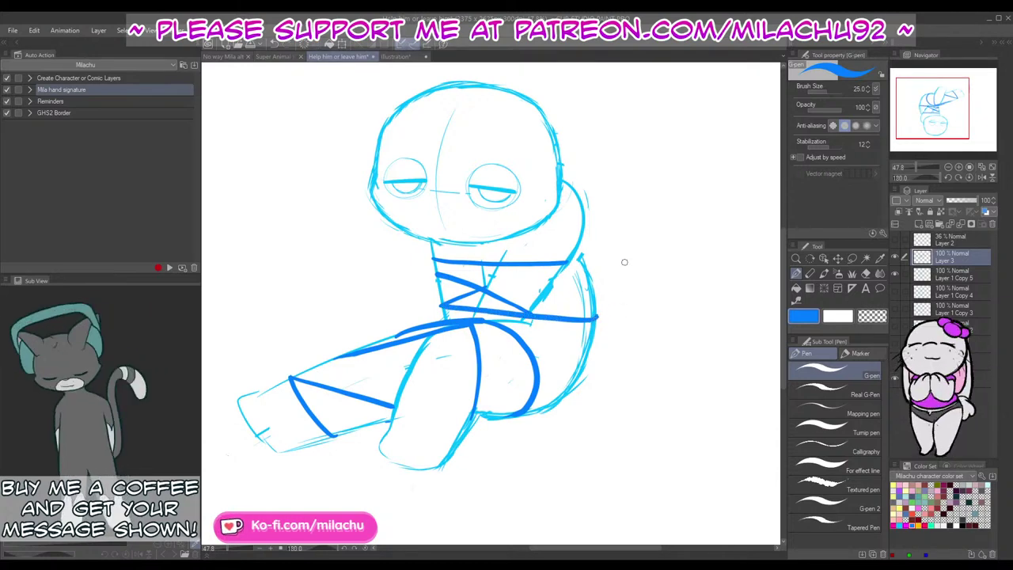
mouse_move(640, 314)
left_mouse_down()
mouse_move(645, 365)
mouse_move(631, 314)
mouse_move(632, 360)
left_mouse_up()
Step: On Layer 1 Copy 5, in light blue, replace the upper arc of the eye nearer the back with a slanted worried eyebrow
left_click(955, 277)
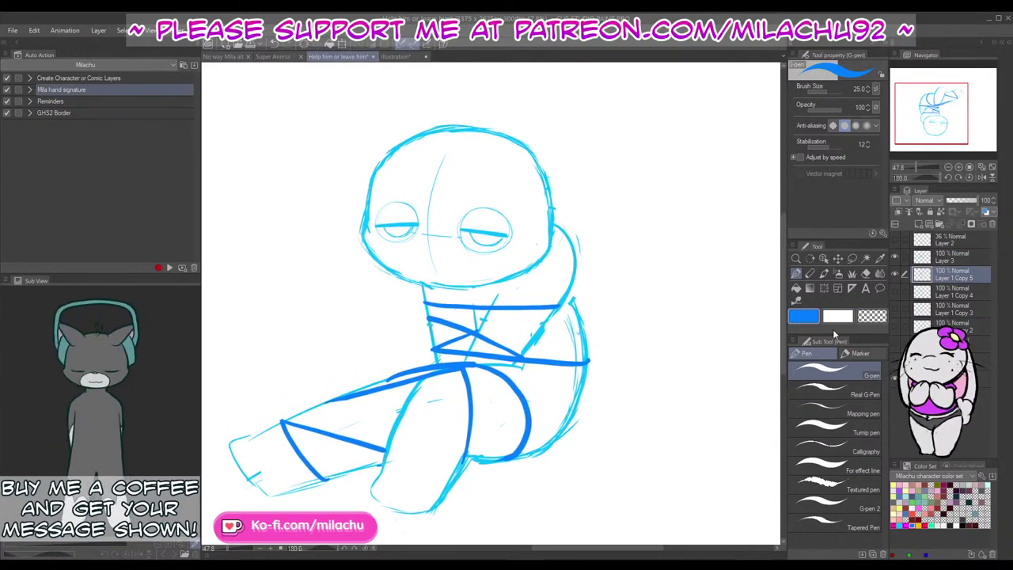
left_click(900, 525)
left_click(905, 525)
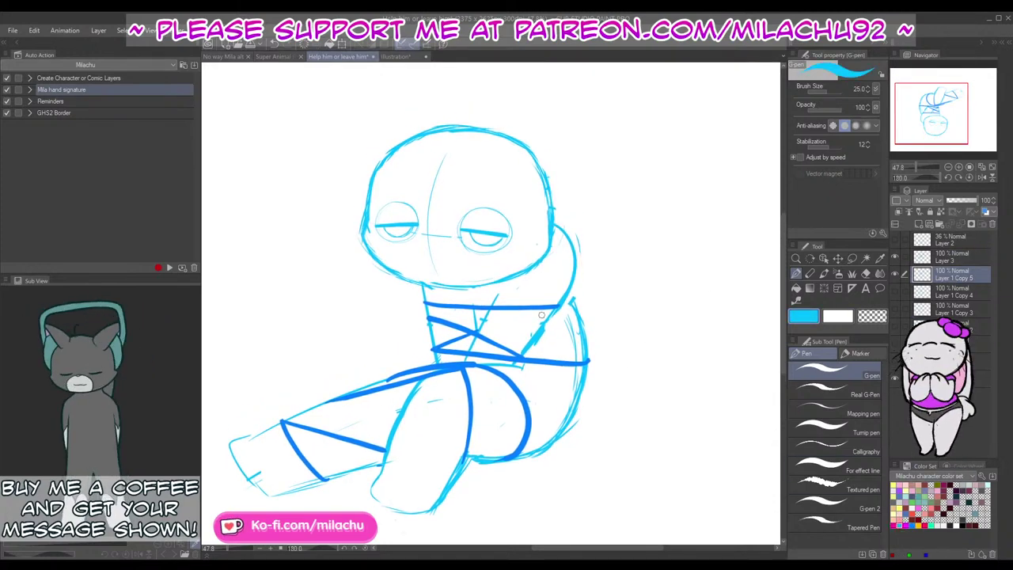
key("e")
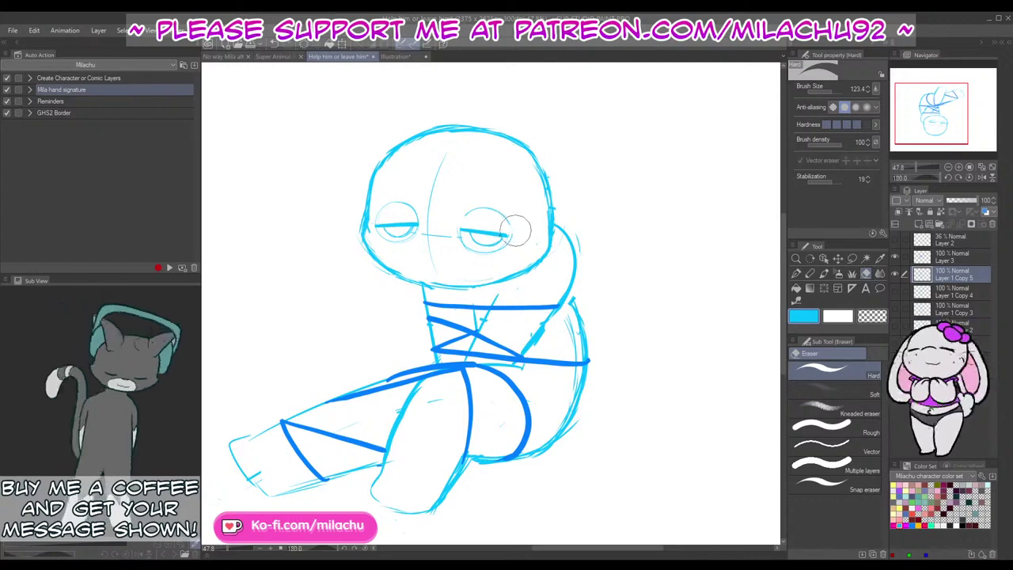
key("p")
left_click_drag(469, 205, 510, 220)
key("ctrl+z")
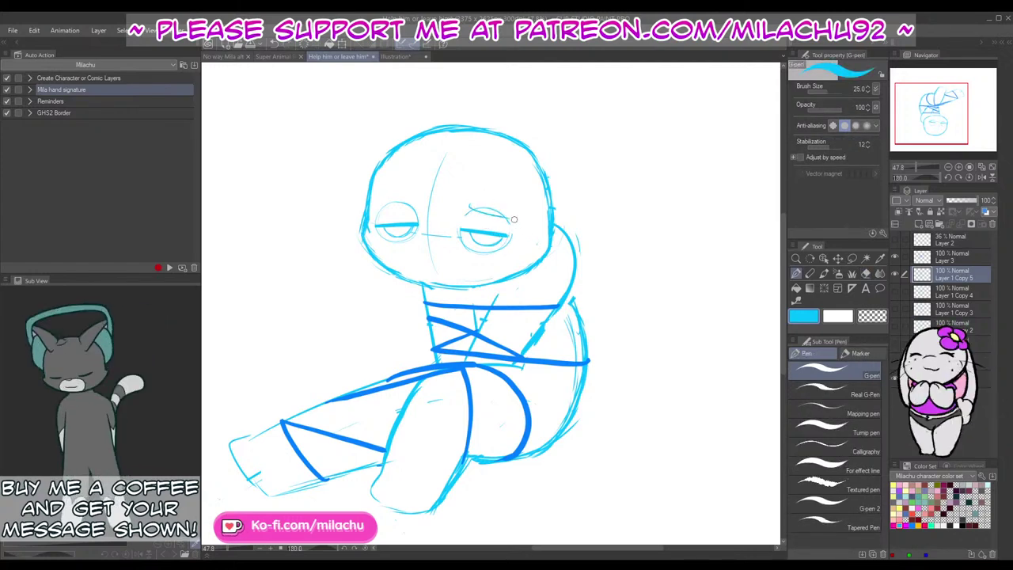
key("e")
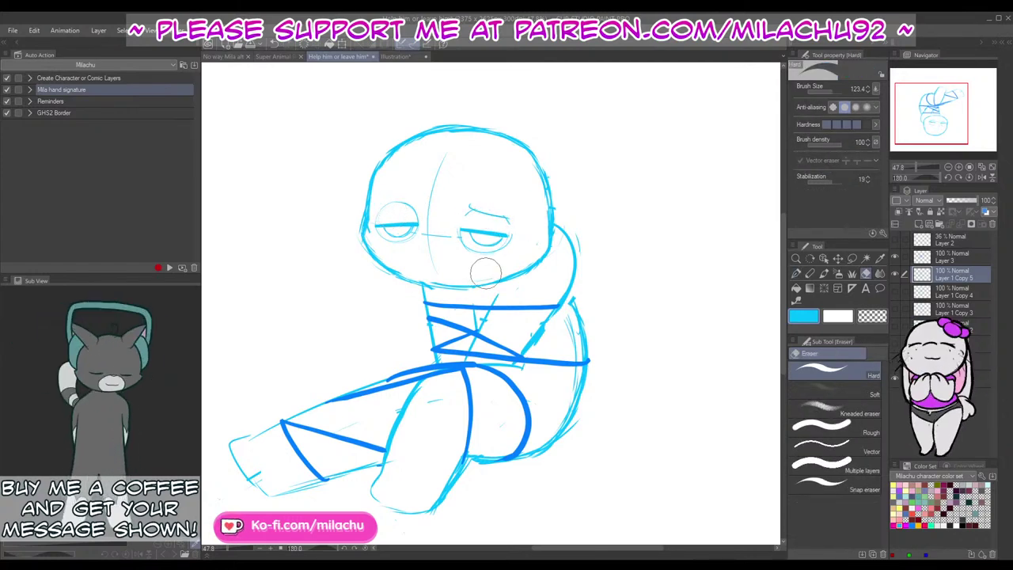
key("p")
Step: Draw small hook marks near the head's edges and a small triangular nose on the face's centre guide
left_click(970, 177)
left_click_drag(666, 423, 614, 320)
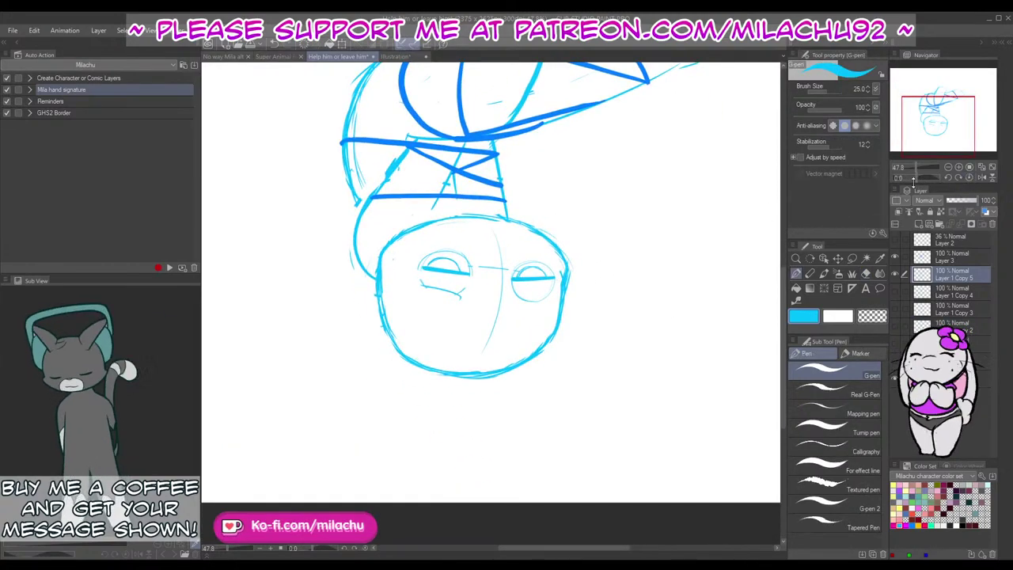
left_click_drag(916, 178, 890, 184)
left_click_drag(690, 315, 640, 237)
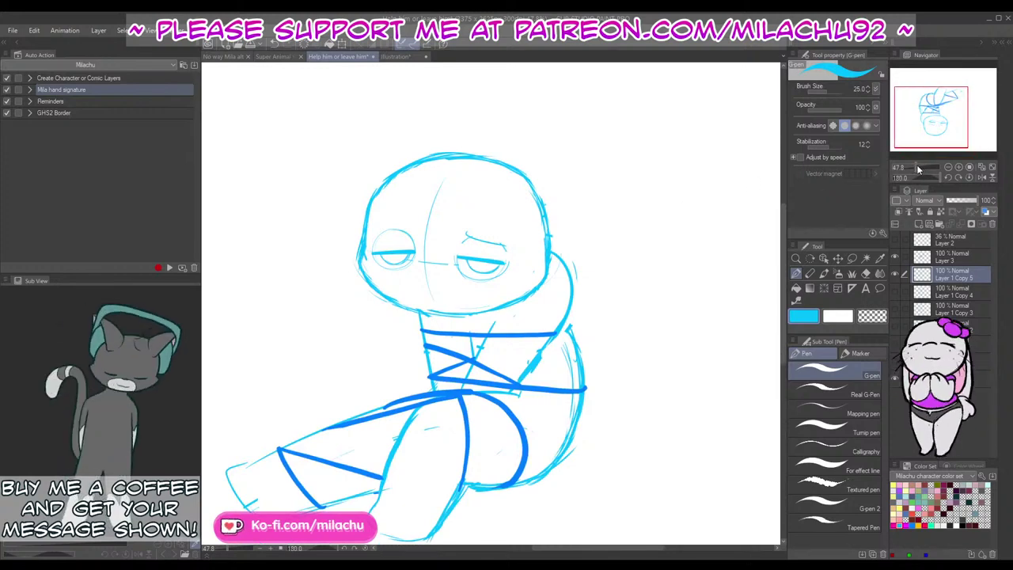
left_click(918, 167)
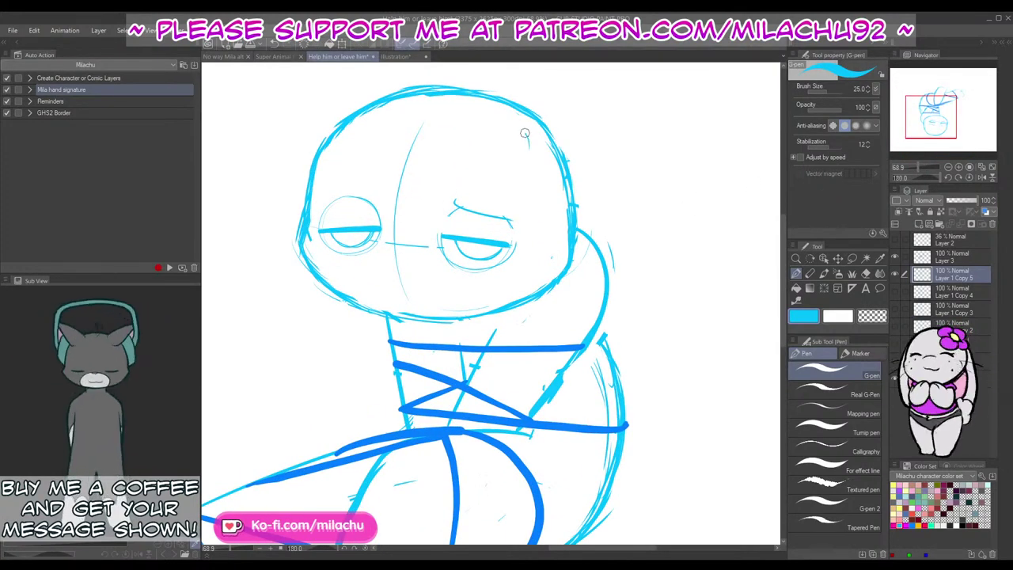
left_click_drag(524, 133, 529, 150)
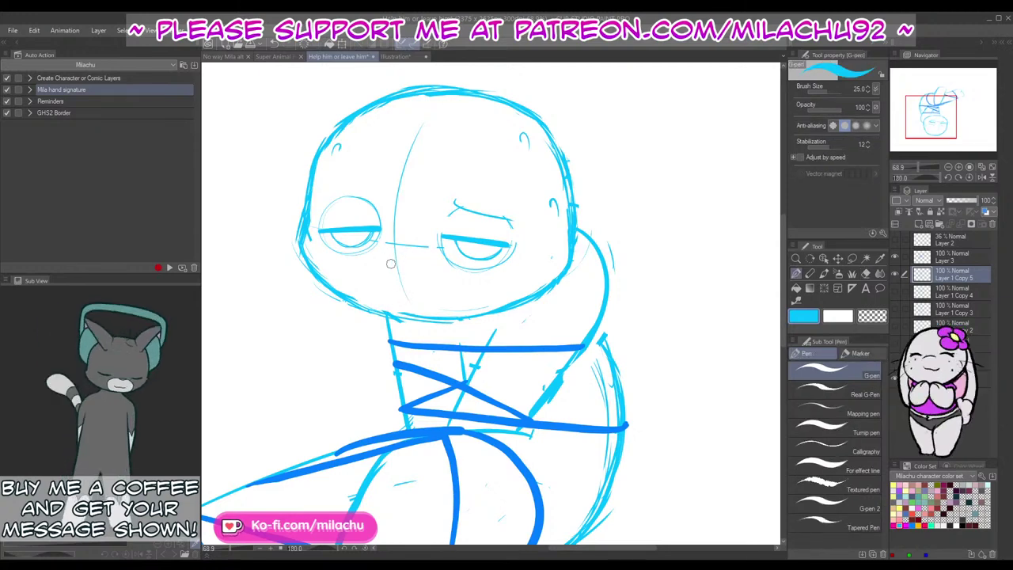
left_click_drag(385, 264, 410, 267)
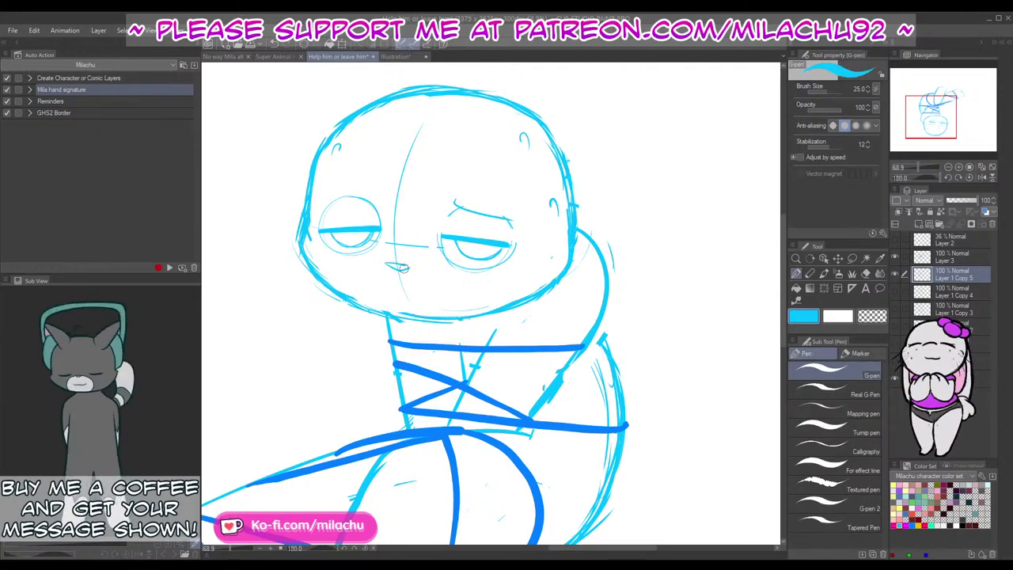
Step: Erase the face guides around the nose and the other eye's upper arc, then draw a thin curved eyebrow above that eye
key("e")
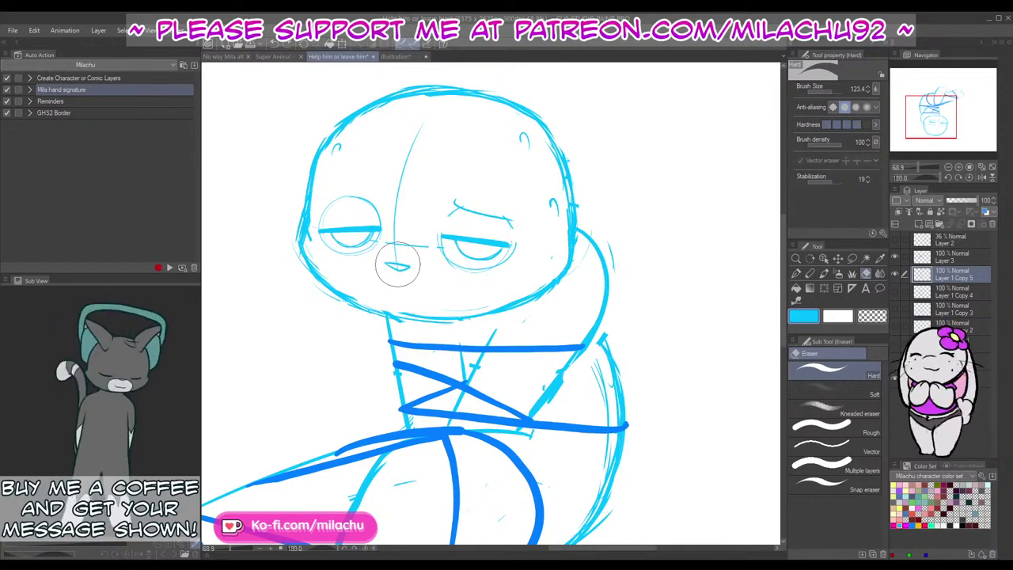
mouse_move(397, 261)
left_mouse_down()
mouse_move(400, 201)
mouse_move(409, 234)
mouse_move(390, 239)
mouse_move(430, 247)
left_mouse_up()
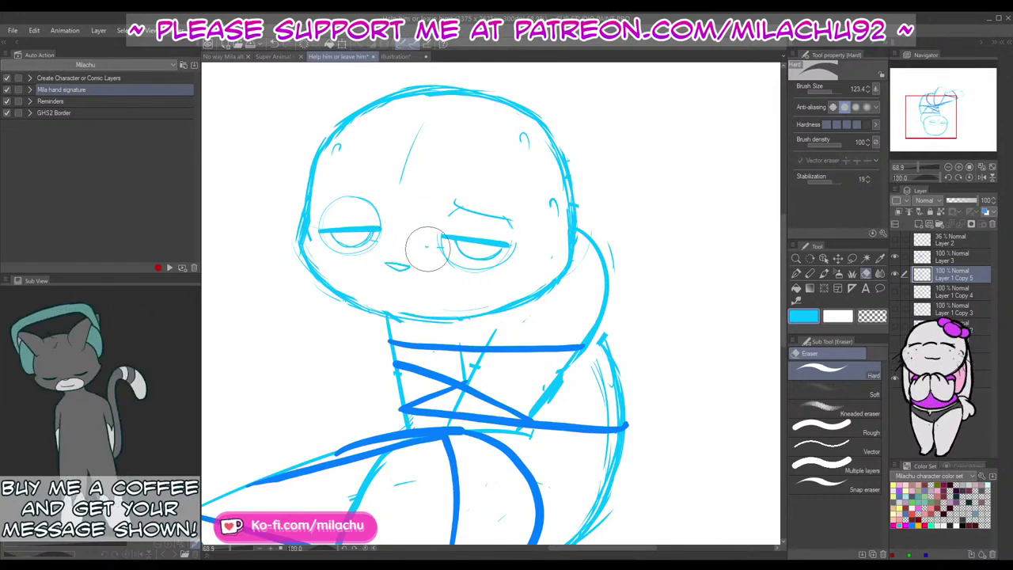
mouse_move(382, 222)
left_mouse_down()
mouse_move(376, 216)
mouse_move(388, 214)
mouse_move(333, 201)
left_mouse_up()
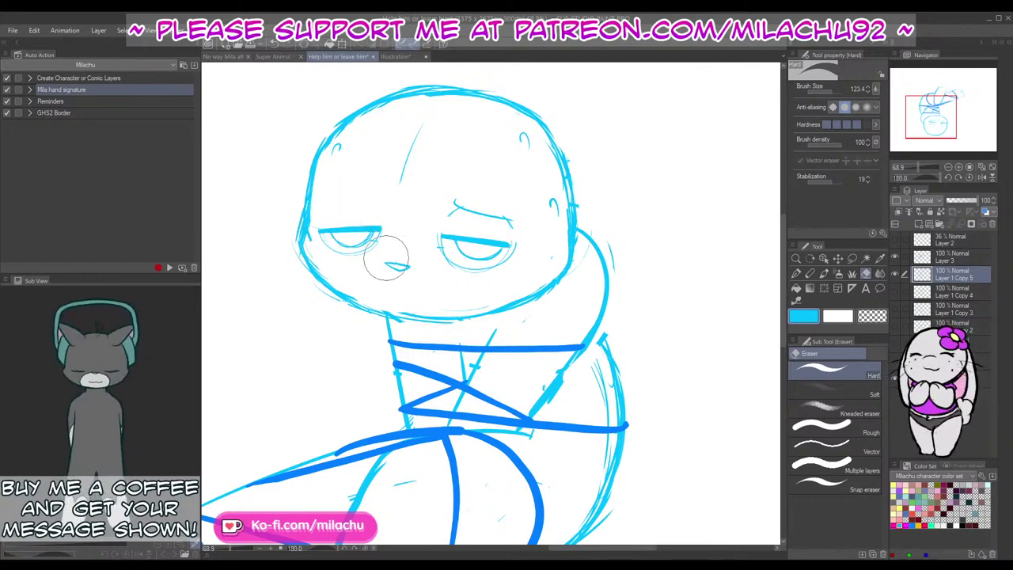
key("p")
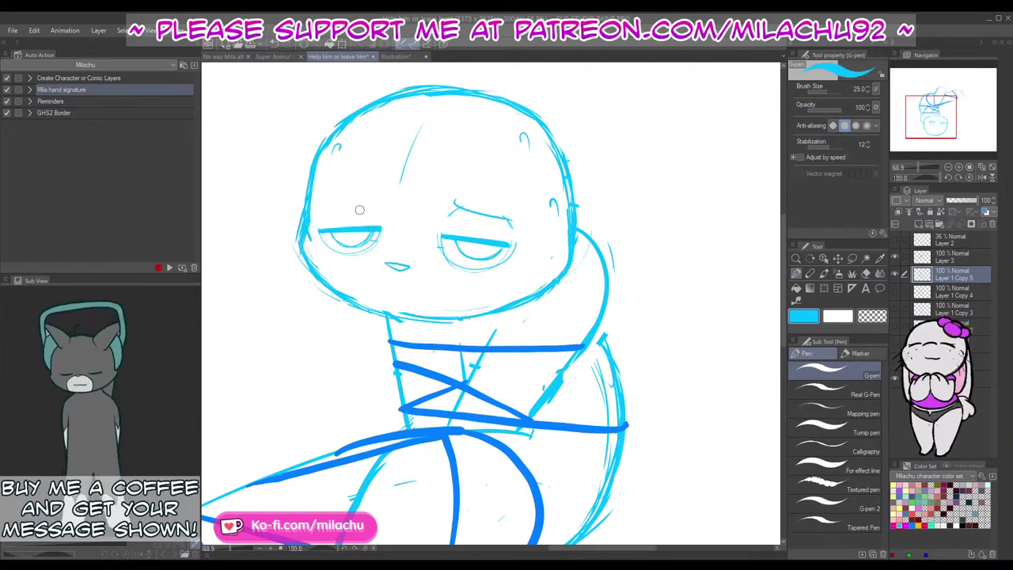
left_click_drag(323, 212, 366, 208)
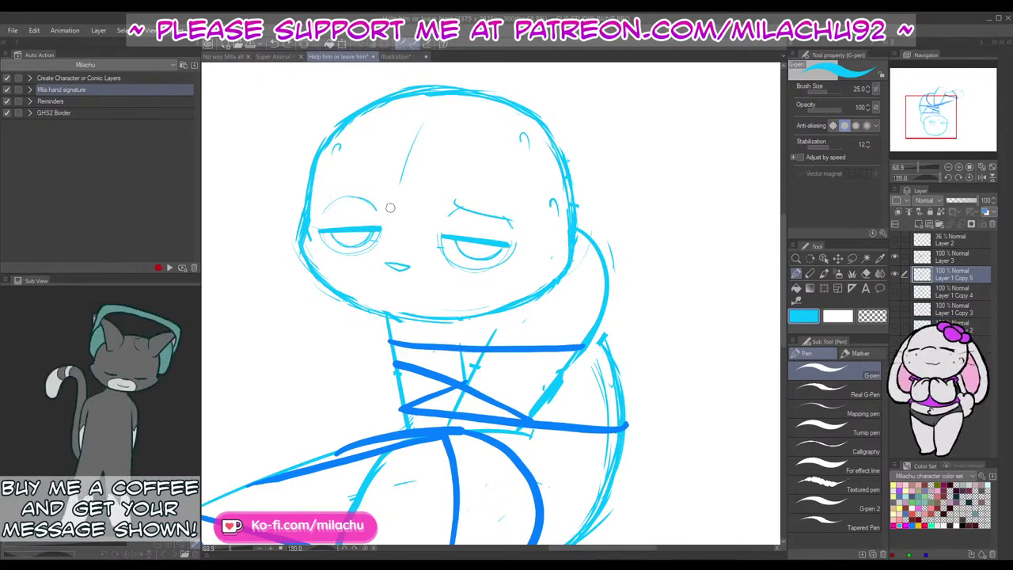
Step: Replace the arc above the front eye with a slanted worried eyebrow and save the drawing
key("e")
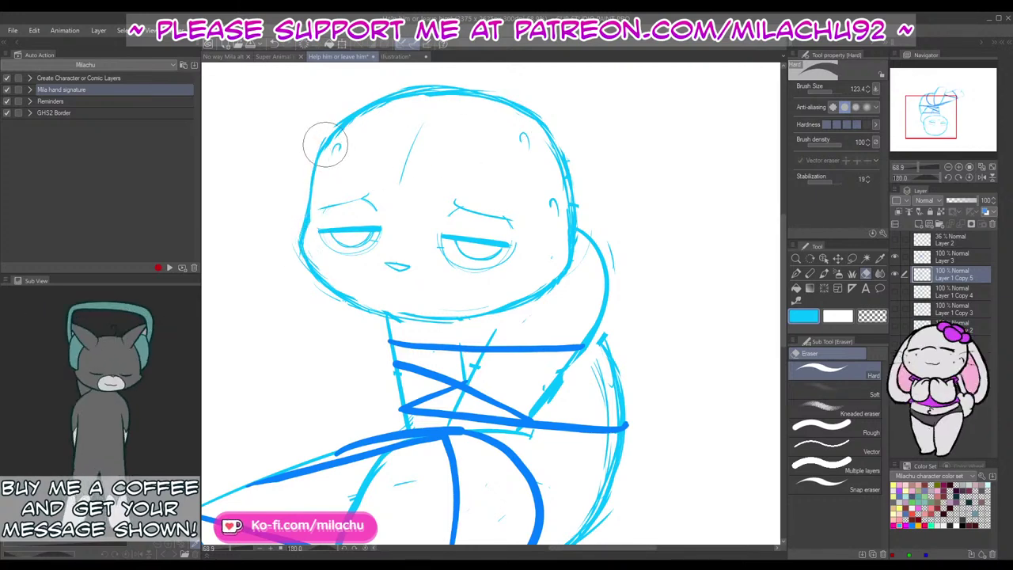
key("p")
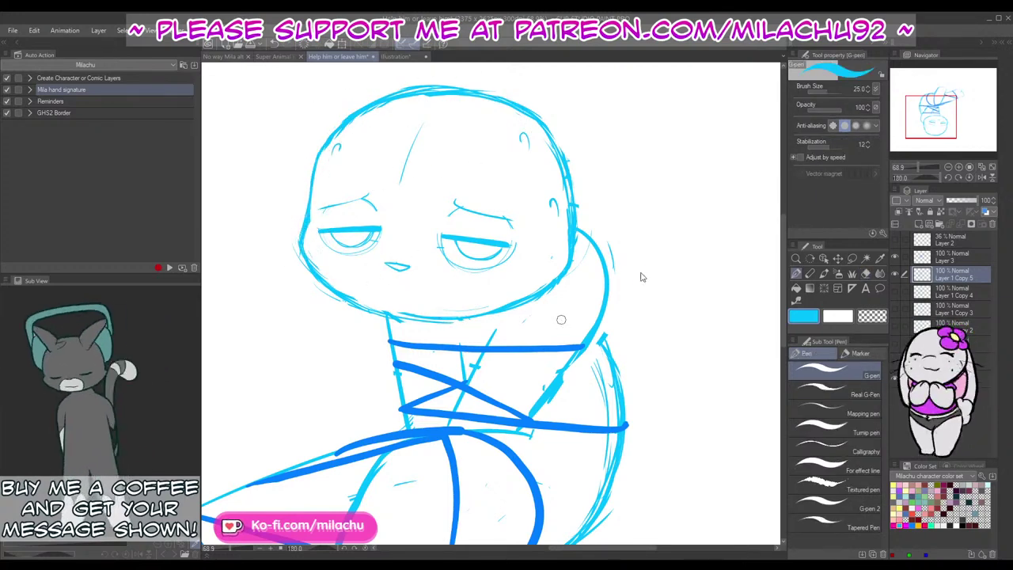
key("ctrl+s")
left_click_drag(608, 232, 596, 293)
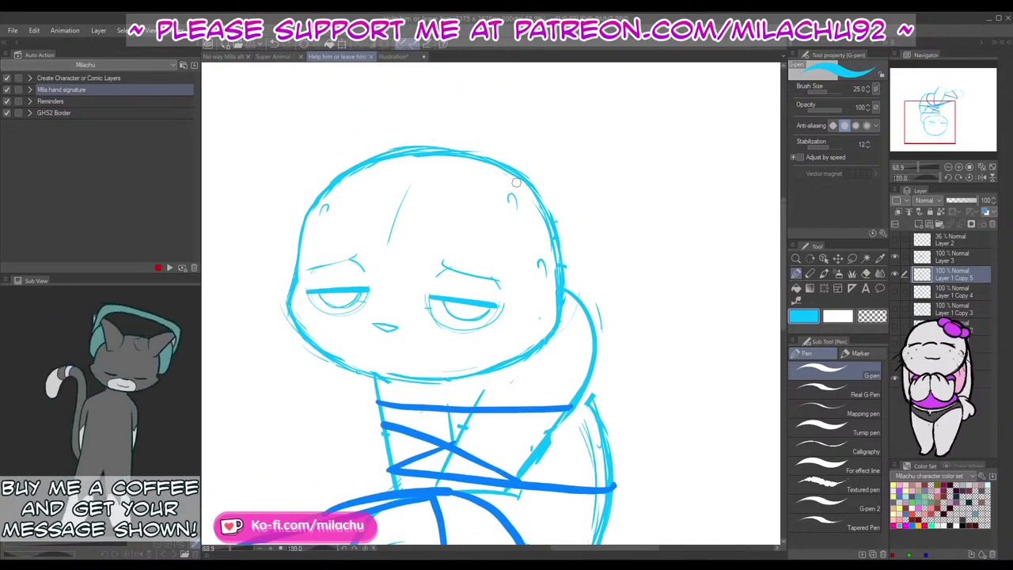
Step: Draw a pointed cat ear on the front side of the head, with a long straight top edge and a curved outer edge
left_click(970, 178)
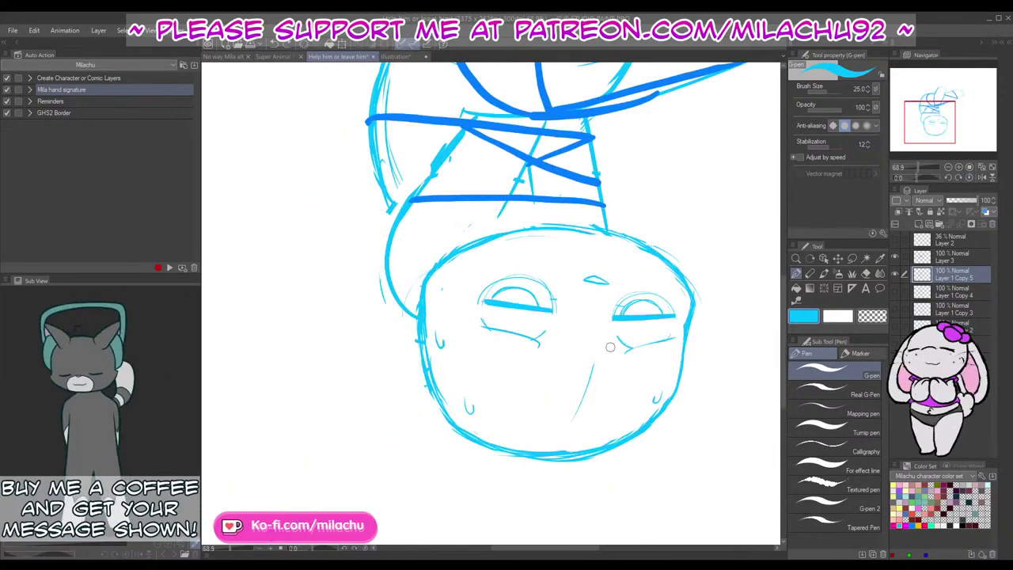
mouse_move(596, 429)
left_mouse_down()
mouse_move(646, 386)
mouse_move(692, 379)
left_mouse_up()
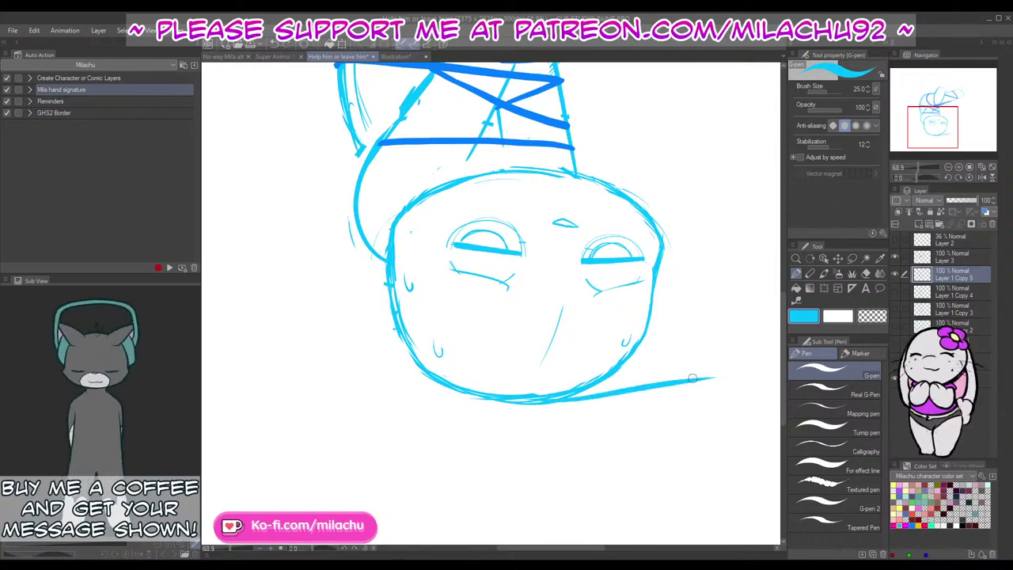
left_click_drag(655, 289, 705, 375)
key("ctrl+z")
mouse_move(654, 283)
left_mouse_down()
mouse_move(723, 375)
mouse_move(662, 290)
mouse_move(711, 376)
left_mouse_up()
key("ctrl+z")
key("ctrl+z")
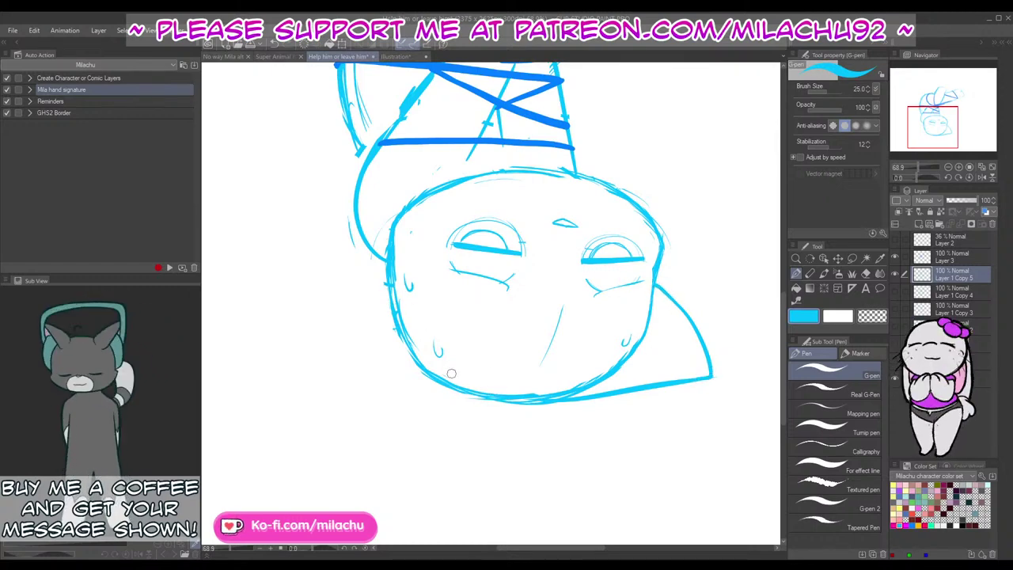
Step: Draw a larger pointed ear on the side of the head nearer the back, extending its top edge from the crown
key("e")
left_click_drag(441, 354, 452, 353)
key("p")
left_click_drag(417, 293, 326, 400)
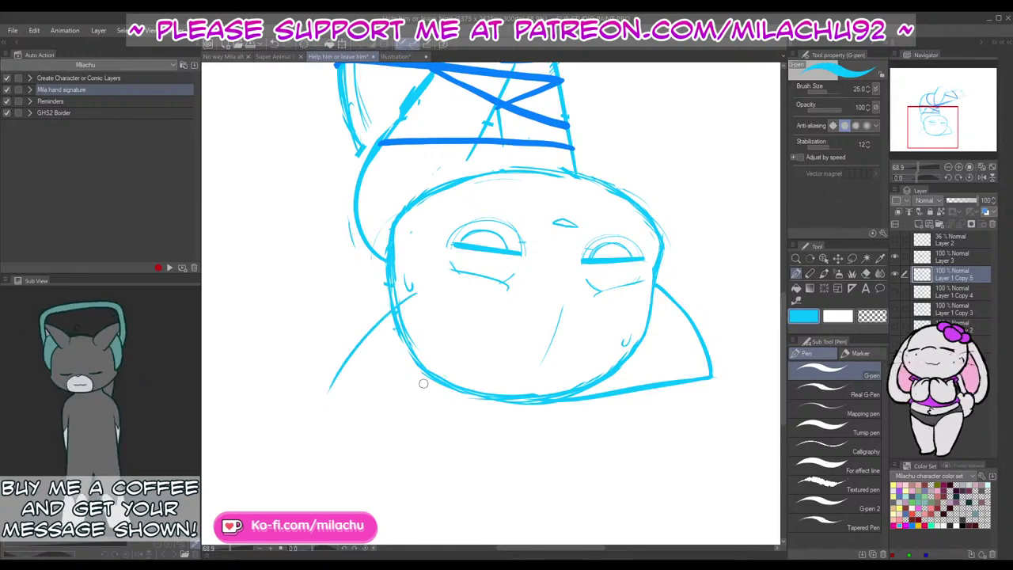
mouse_move(509, 400)
left_mouse_down()
mouse_move(320, 398)
mouse_move(487, 403)
mouse_move(323, 411)
mouse_move(351, 348)
left_mouse_up()
key("ctrl+z")
key("ctrl+z")
key("ctrl+z")
mouse_move(323, 411)
left_mouse_down()
mouse_move(356, 345)
mouse_move(394, 308)
left_mouse_up()
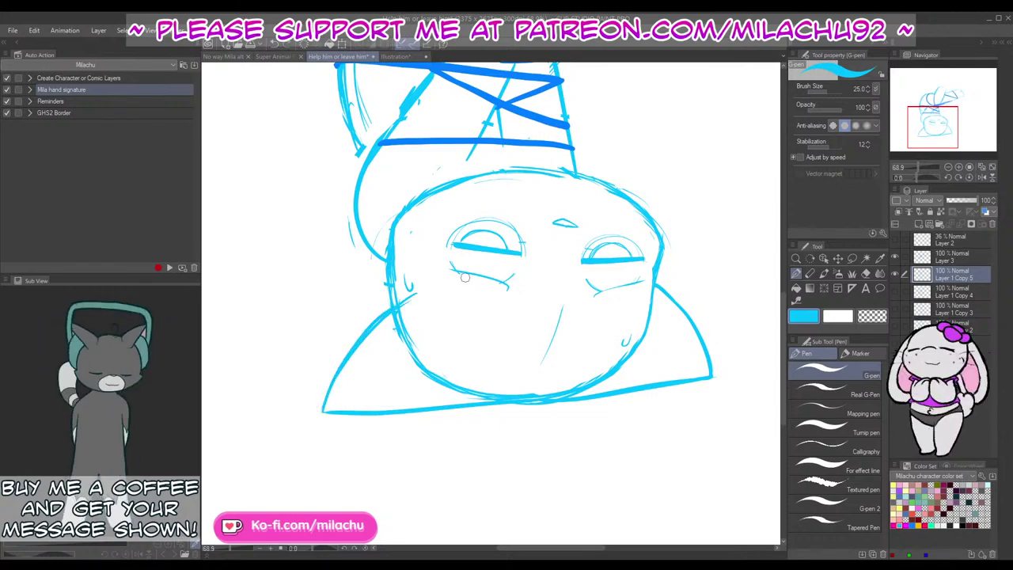
Step: Erase the rough head outline that runs through the inside of the larger ear
mouse_move(651, 345)
left_mouse_down()
mouse_move(601, 459)
mouse_move(608, 365)
left_mouse_up()
key("e")
mouse_move(356, 337)
left_mouse_down()
mouse_move(439, 397)
mouse_move(406, 416)
mouse_move(516, 407)
mouse_move(430, 408)
mouse_move(371, 366)
mouse_move(416, 357)
left_mouse_up()
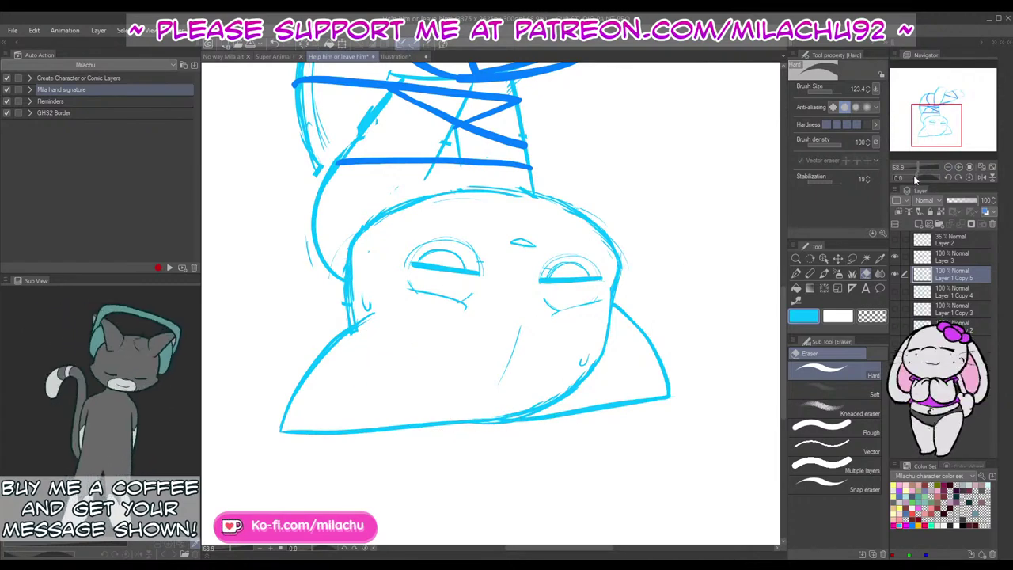
left_click_drag(915, 178, 890, 181)
left_click_drag(620, 367, 574, 374)
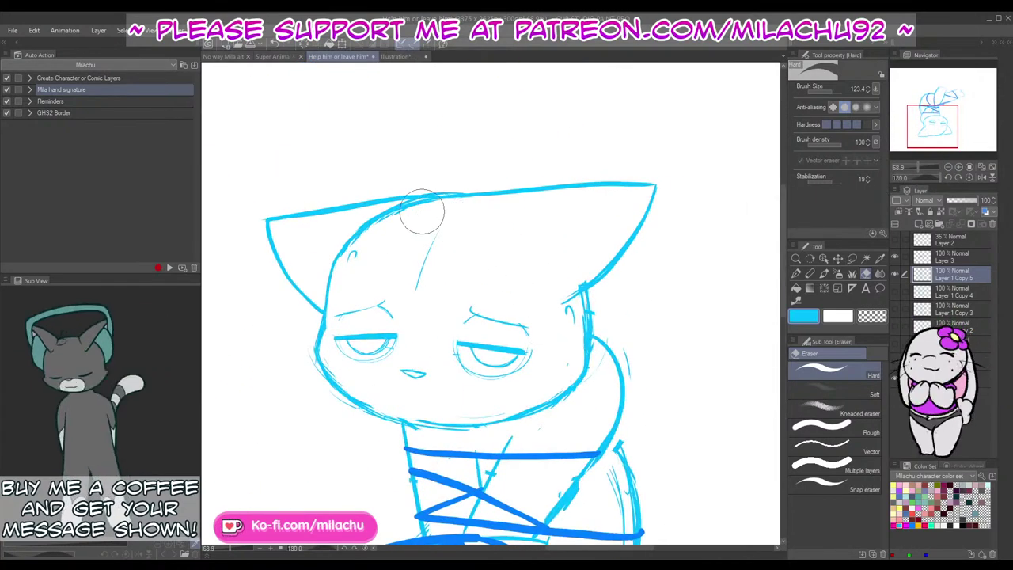
Step: Draw two curved hair tufts at the crown, one curling above the head and one crossing the forehead edge below it
key("p")
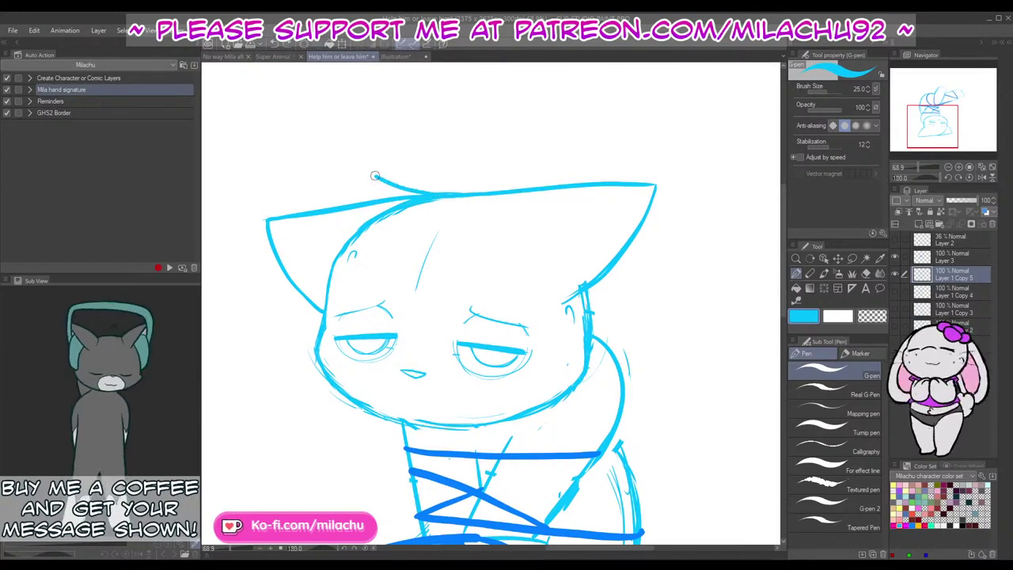
left_click_drag(437, 198, 372, 176)
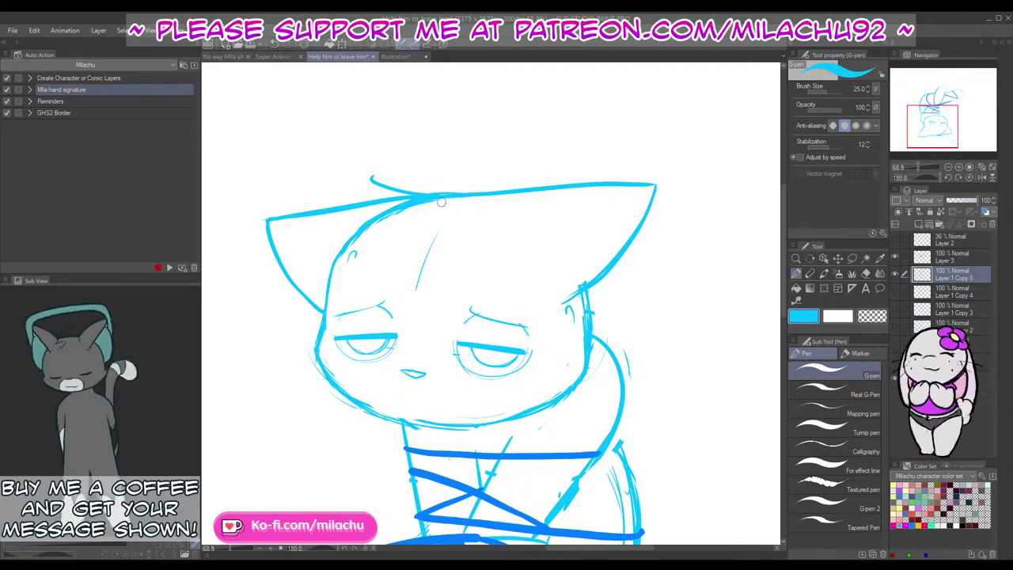
key("ctrl+z")
mouse_move(438, 204)
left_mouse_down()
mouse_move(420, 208)
mouse_move(362, 183)
left_mouse_up()
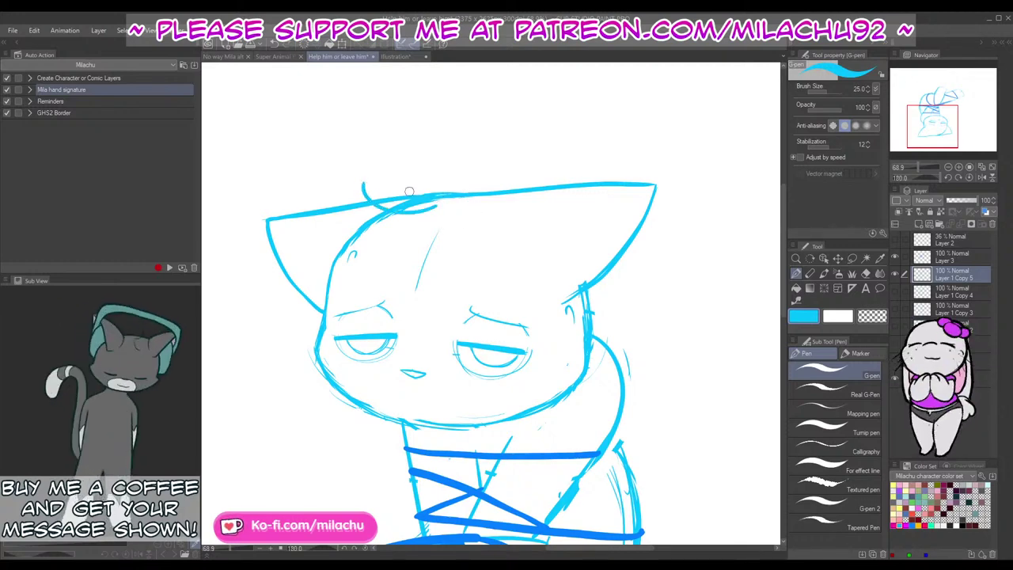
key("ctrl+z")
left_click_drag(435, 209, 371, 198)
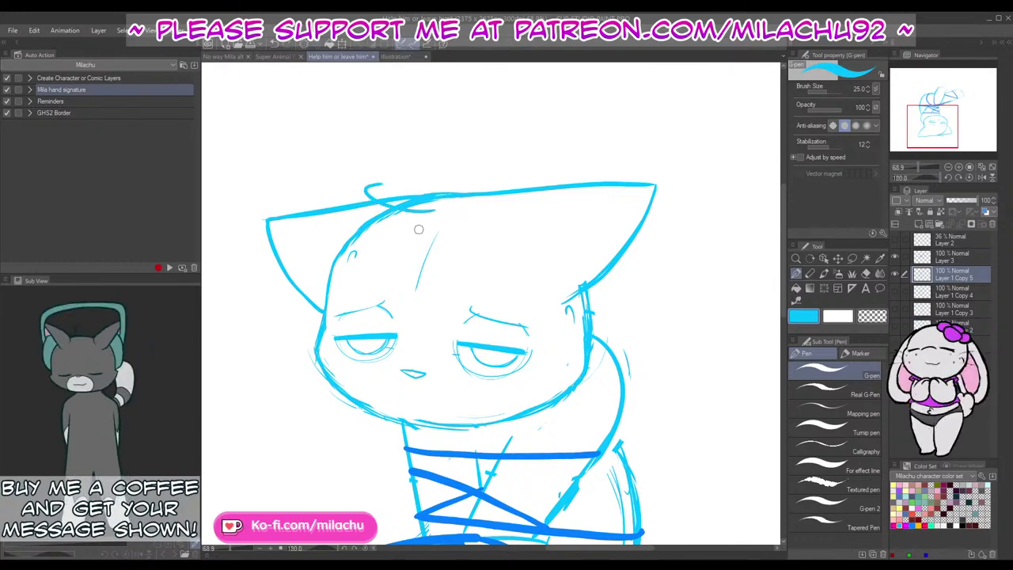
left_click_drag(419, 228, 342, 224)
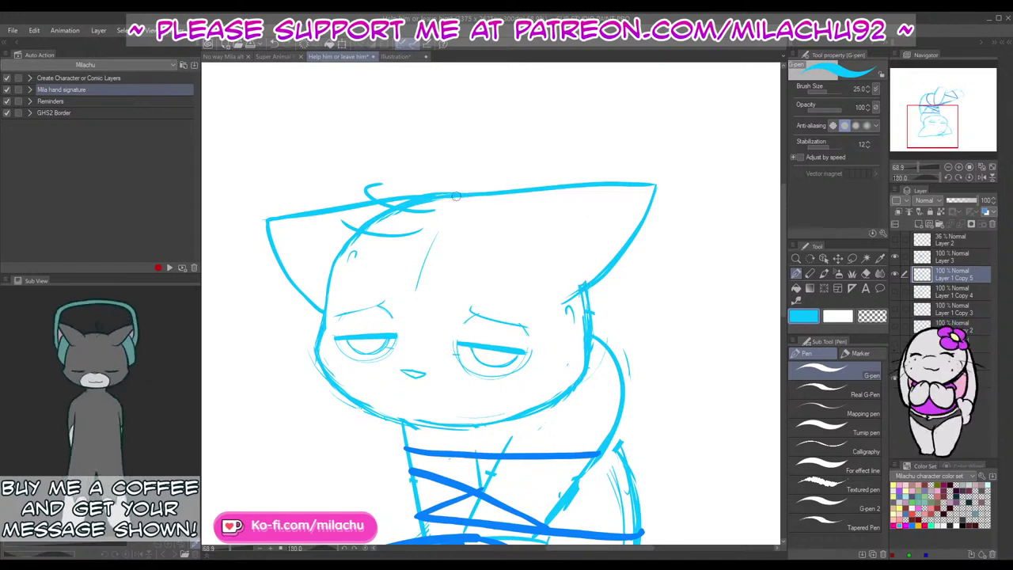
Step: Strengthen the larger ear's top edge and redraw its outer edge as a wider curve meeting the side of the head
left_click_drag(448, 194, 644, 180)
key("e")
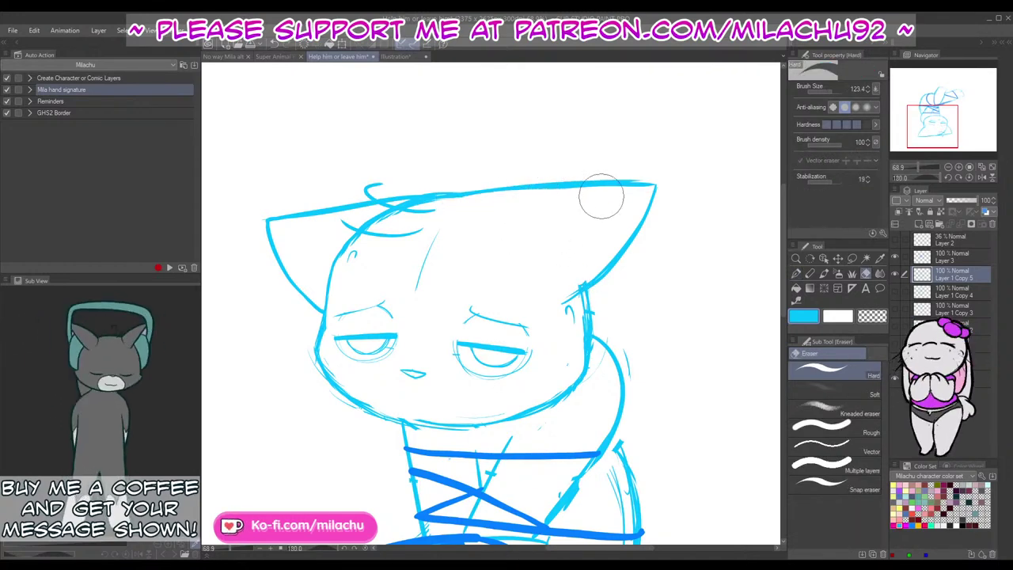
key("p")
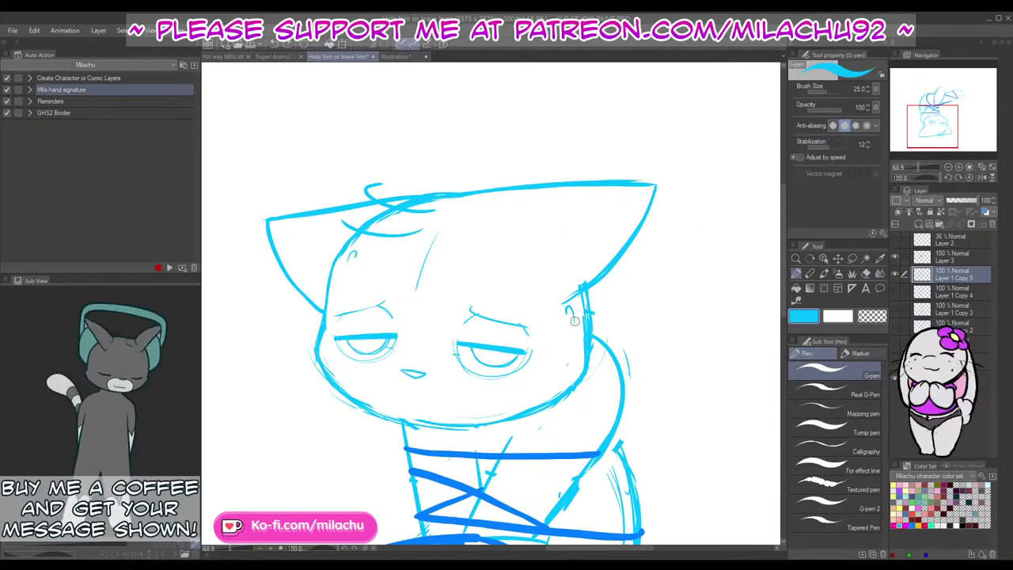
mouse_move(571, 326)
left_mouse_down()
mouse_move(644, 231)
mouse_move(653, 188)
left_mouse_up()
key("ctrl+z")
mouse_move(581, 310)
left_mouse_down()
mouse_move(635, 219)
mouse_move(582, 315)
mouse_move(646, 228)
mouse_move(657, 188)
left_mouse_up()
key("ctrl+z")
key("e")
mouse_move(562, 302)
left_mouse_down()
mouse_move(583, 281)
mouse_move(581, 300)
mouse_move(647, 213)
left_mouse_up()
key("p")
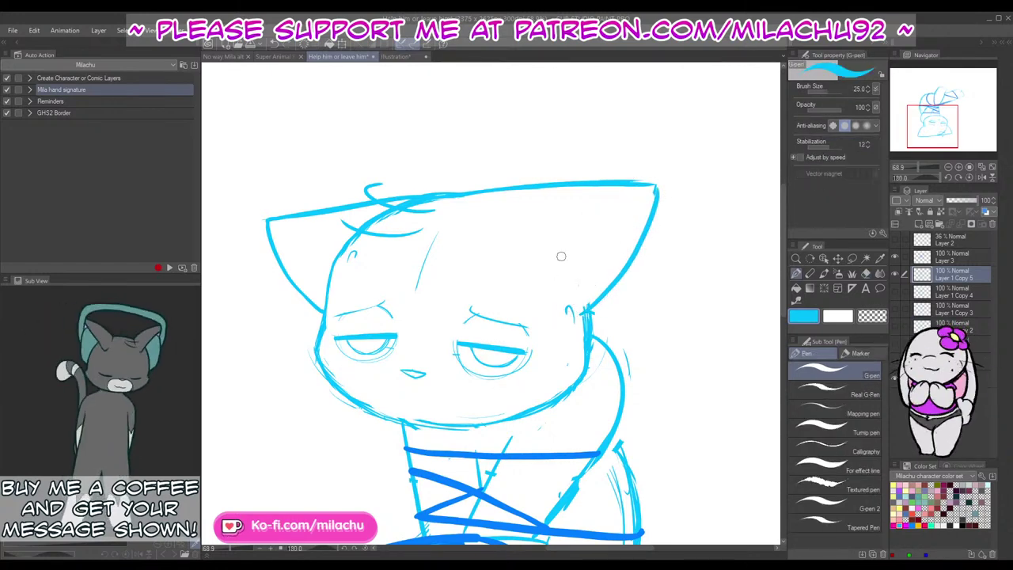
Step: Draw the larger ear's inner fold with a jagged fur tuft, and connect the tuft to the head's side outline
left_click_drag(543, 250, 656, 189)
key("ctrl+z")
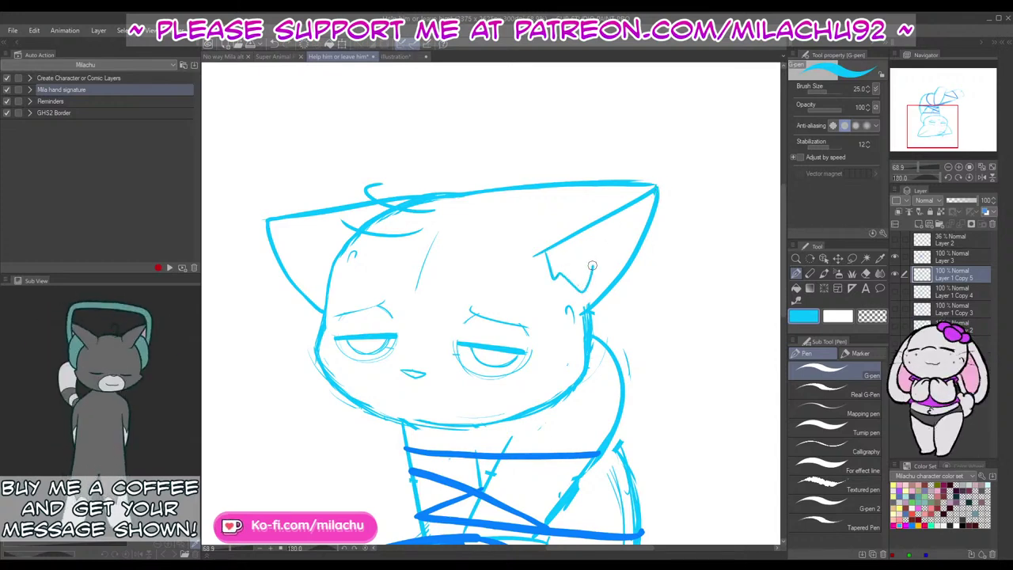
left_click_drag(592, 266, 615, 252)
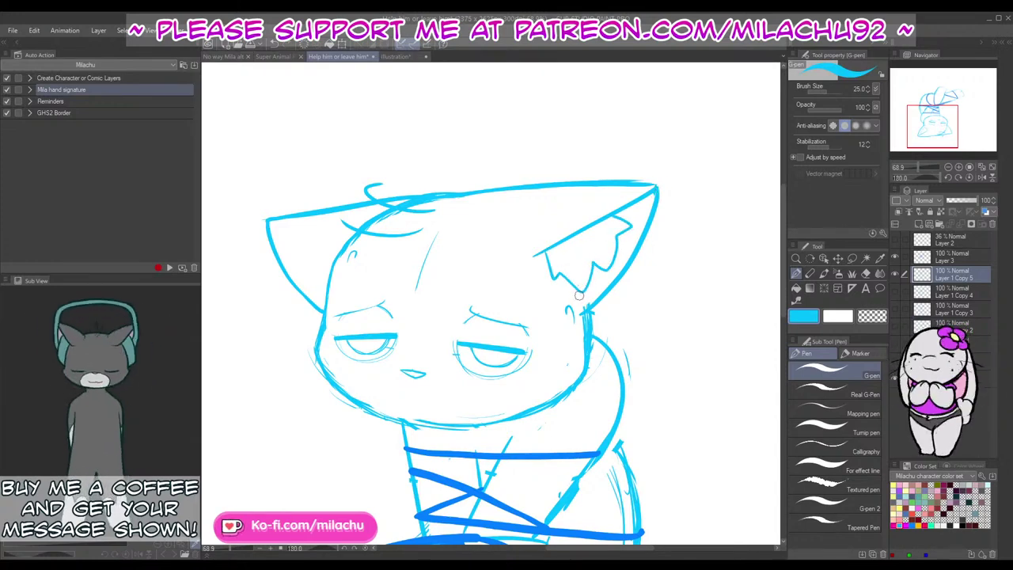
left_click_drag(579, 295, 584, 317)
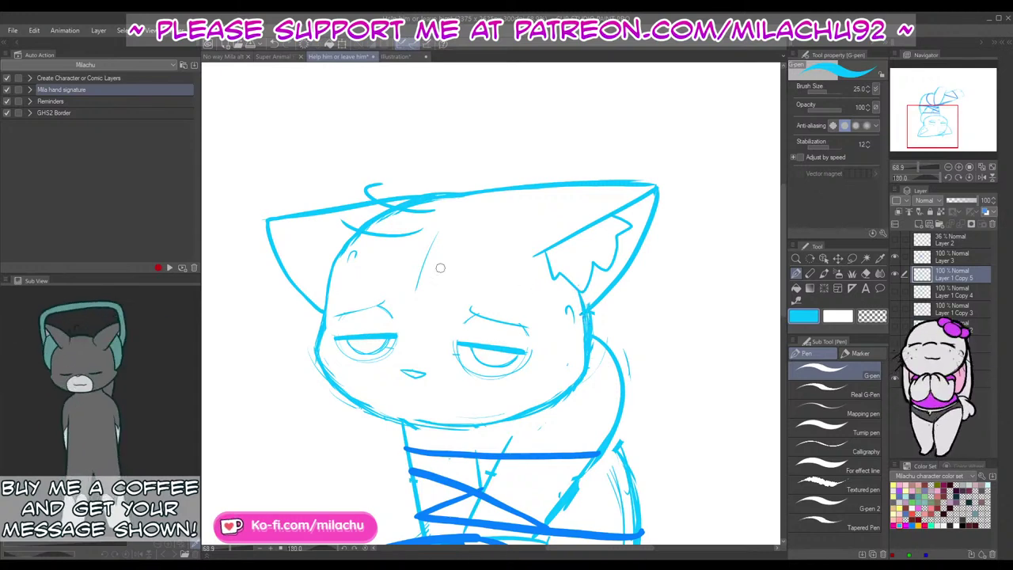
Step: Draw a slanted inner fold line and a jagged fur tuft inside the smaller front ear
left_click_drag(269, 220, 325, 274)
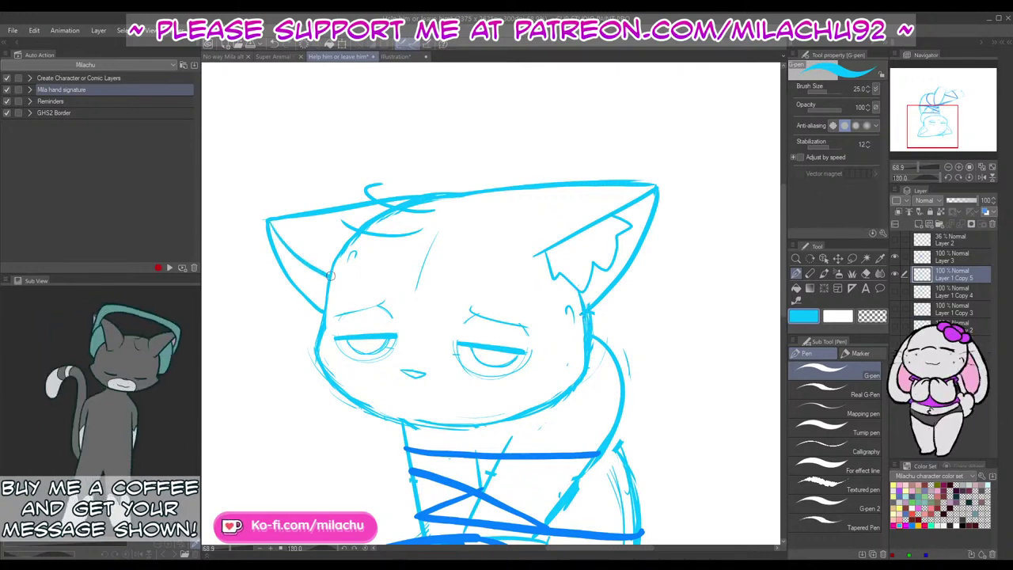
key("ctrl+z")
left_click_drag(269, 220, 352, 236)
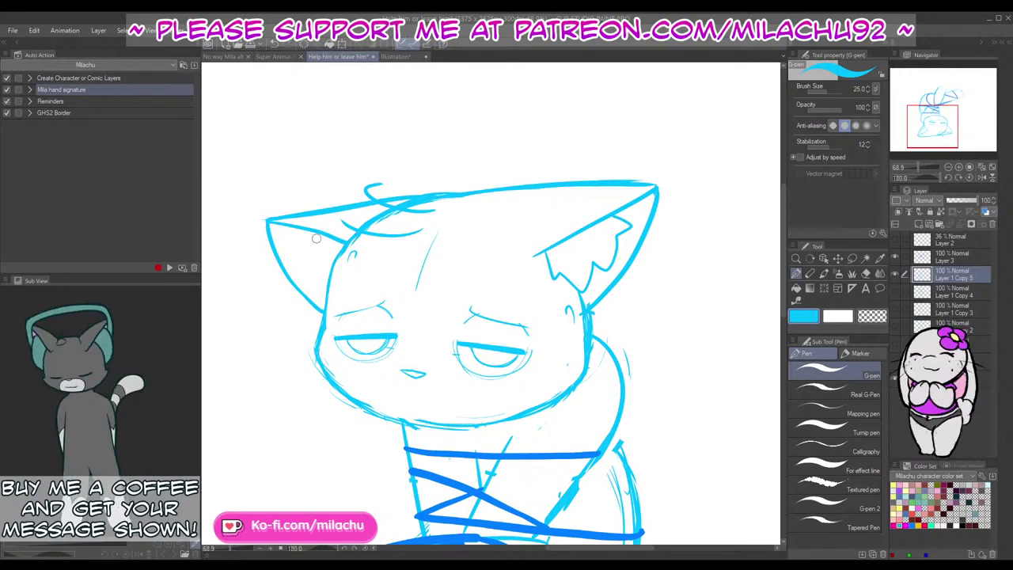
key("ctrl+z")
left_click_drag(269, 221, 338, 250)
left_click_drag(284, 231, 302, 272)
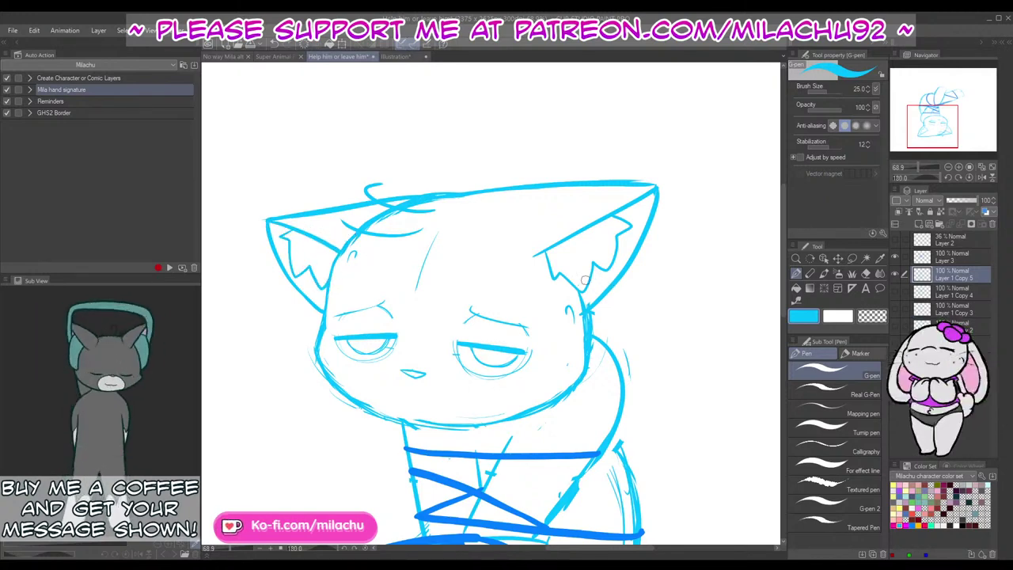
Step: Replace the centre guide line on the forehead with a small hook mark
key("e")
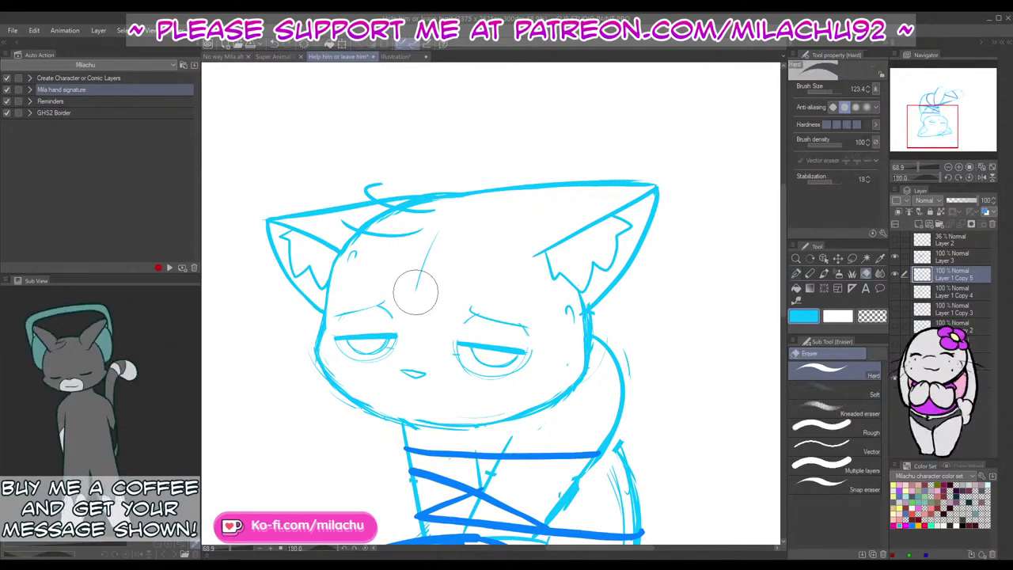
mouse_move(416, 290)
left_mouse_down()
mouse_move(436, 239)
mouse_move(507, 268)
mouse_move(453, 255)
left_mouse_up()
key("p")
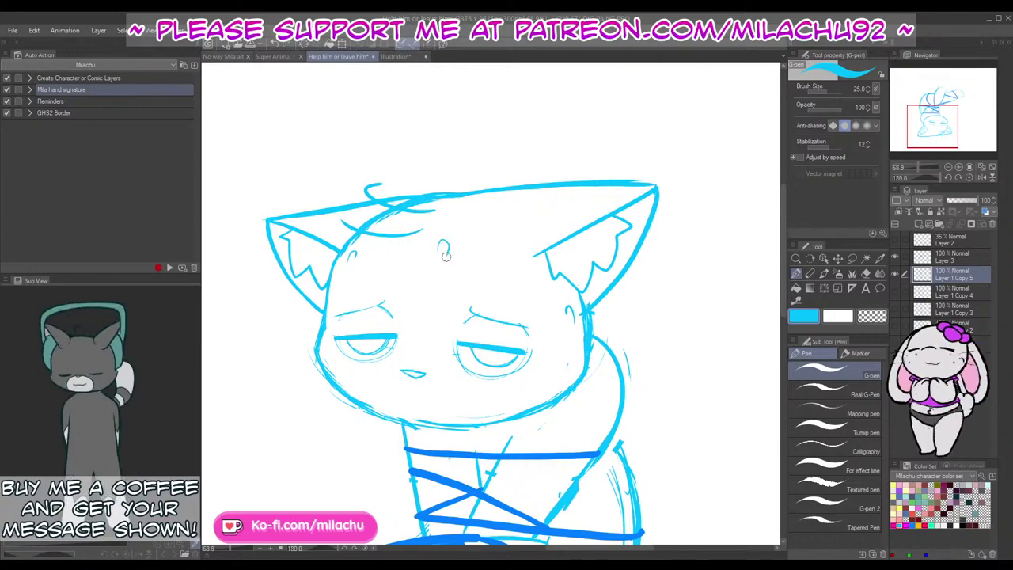
Step: Draw a short wavy mouth line with a small open lower lip beneath the nose
left_click(970, 180)
left_click_drag(609, 378, 532, 382)
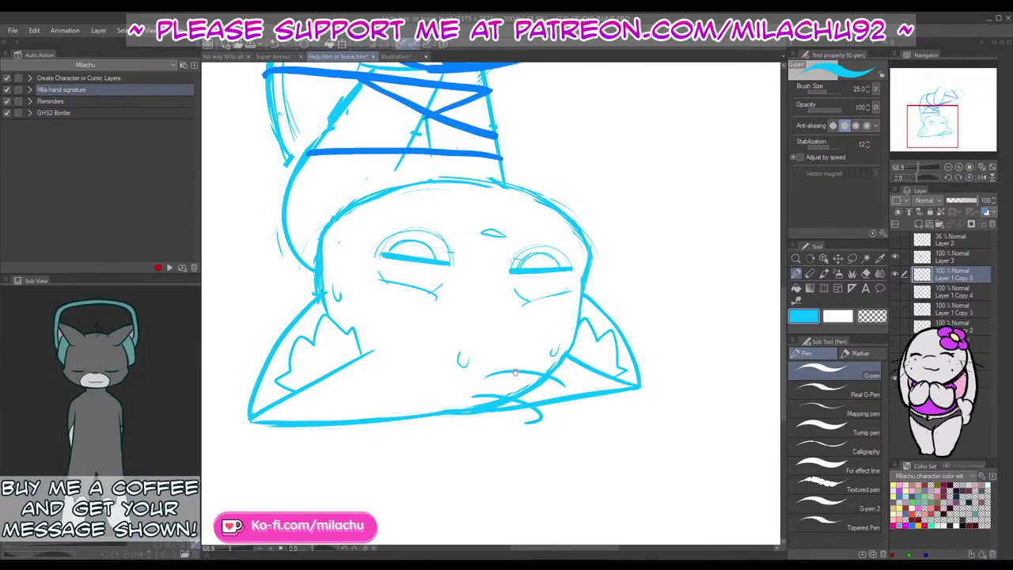
mouse_move(618, 366)
left_mouse_down()
mouse_move(639, 461)
mouse_move(607, 448)
left_mouse_up()
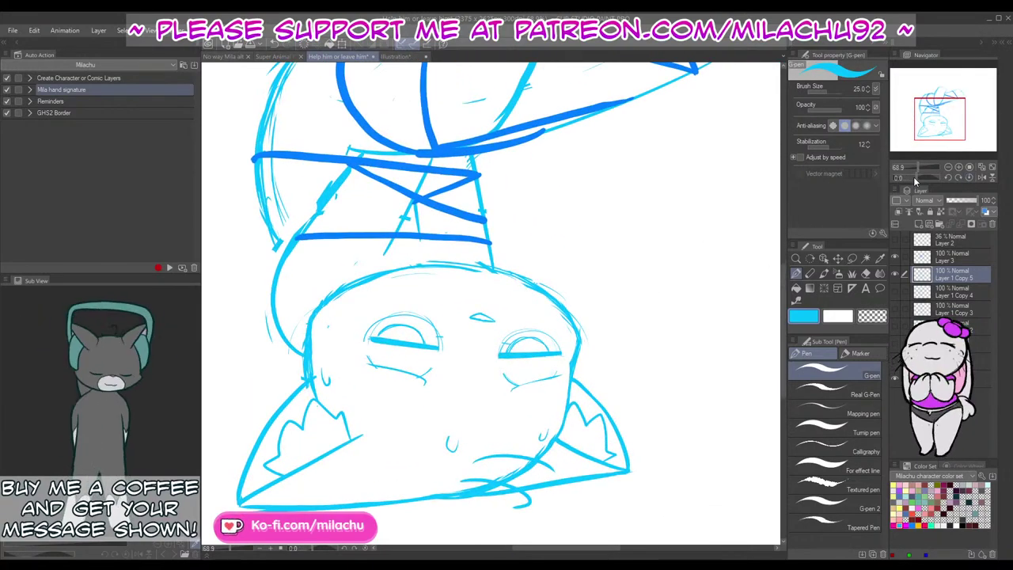
left_click_drag(916, 178, 807, 210)
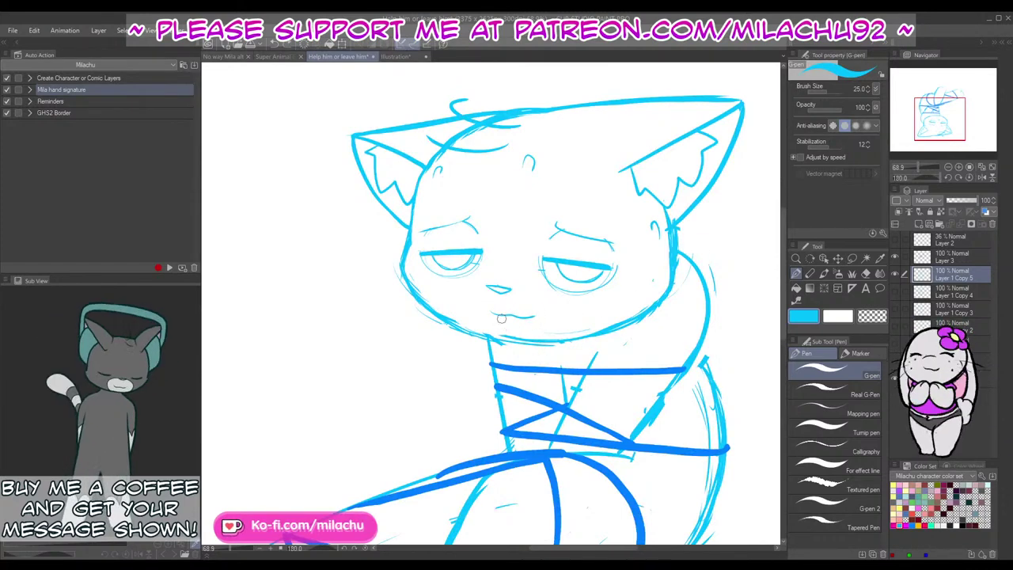
mouse_move(501, 318)
left_mouse_down()
mouse_move(534, 325)
mouse_move(527, 320)
left_mouse_up()
key("ctrl+z")
key("ctrl+z")
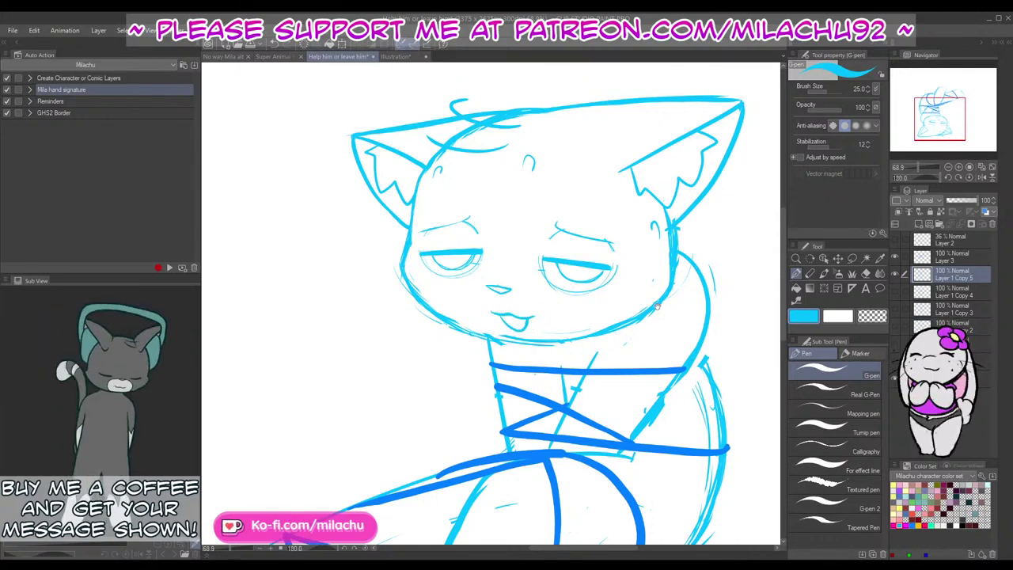
Step: Draw a thin oval muzzle outline around the nose and mouth, reaching down to the chin
left_click_drag(656, 306, 551, 327)
mouse_move(420, 312)
left_mouse_down()
mouse_move(384, 325)
mouse_move(415, 352)
mouse_move(501, 336)
left_mouse_up()
key("ctrl+z")
mouse_move(445, 313)
left_mouse_down()
mouse_move(483, 322)
mouse_move(507, 363)
left_mouse_up()
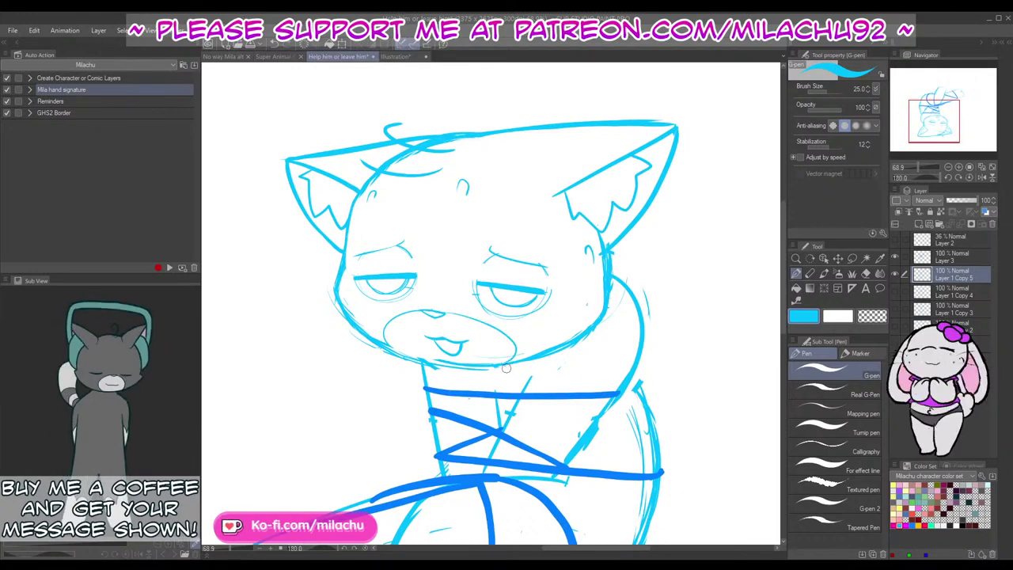
Step: Thin the rough lower head outline with the hard eraser at size 66.5 and redraw the chin line with the G-pen
key("e")
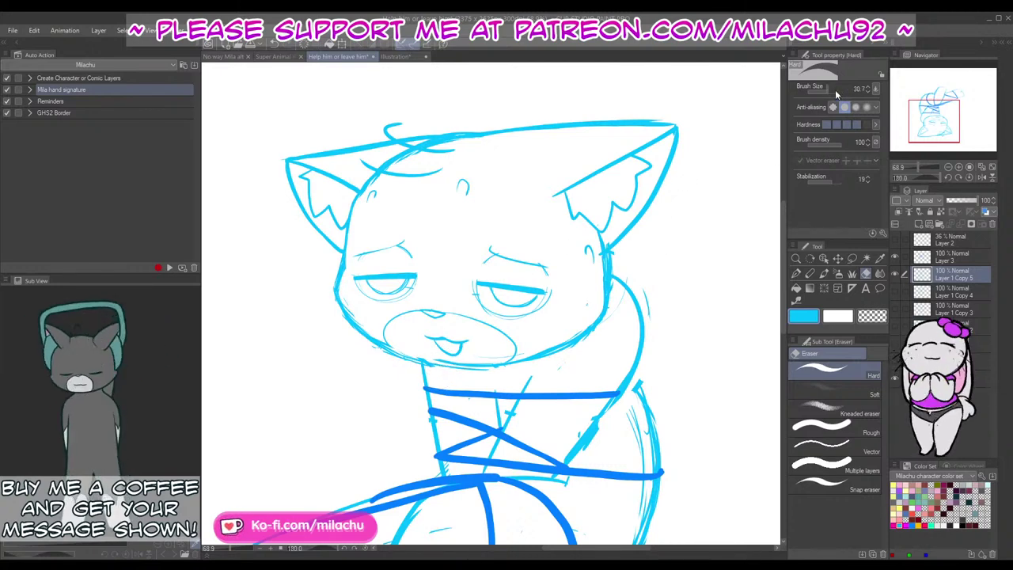
left_click(829, 90)
left_click_drag(422, 357, 482, 360)
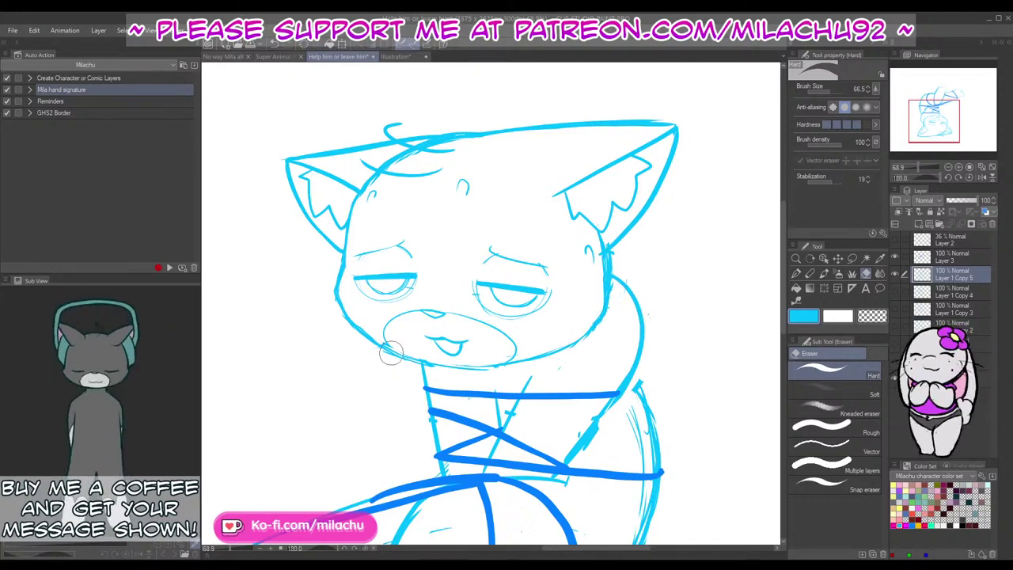
key("p")
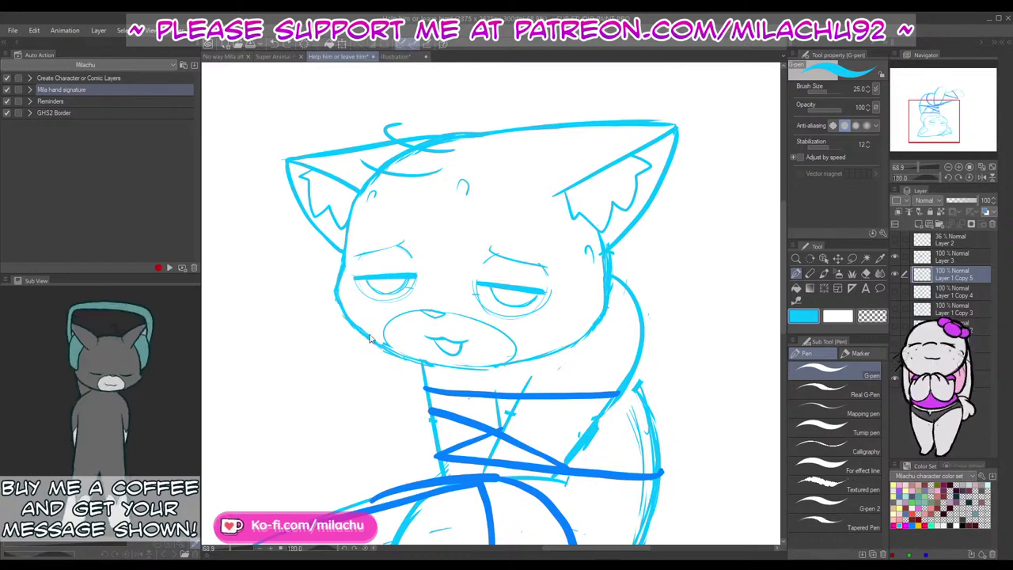
left_click_drag(416, 360, 558, 357)
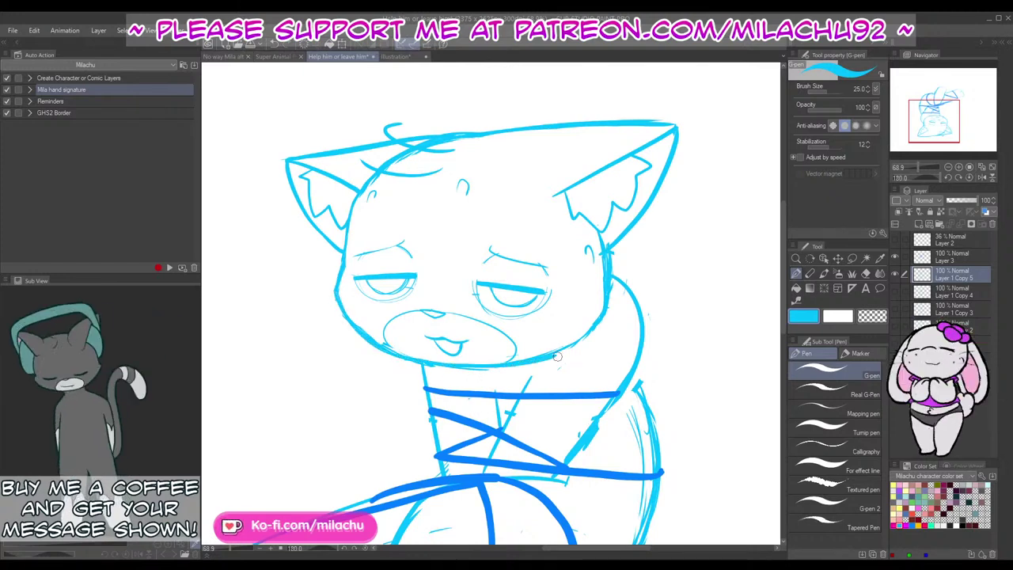
Step: Undo the latest chin strokes and try redrawing the chin line with the G-pen
key("ctrl+z")
left_click_drag(470, 365, 514, 364)
key("ctrl+z")
mouse_move(432, 364)
left_mouse_down()
mouse_move(518, 366)
mouse_move(533, 357)
mouse_move(419, 359)
mouse_move(519, 364)
mouse_move(571, 347)
mouse_move(597, 321)
mouse_move(517, 361)
left_mouse_up()
key("ctrl+z")
key("ctrl+z")
key("ctrl+z")
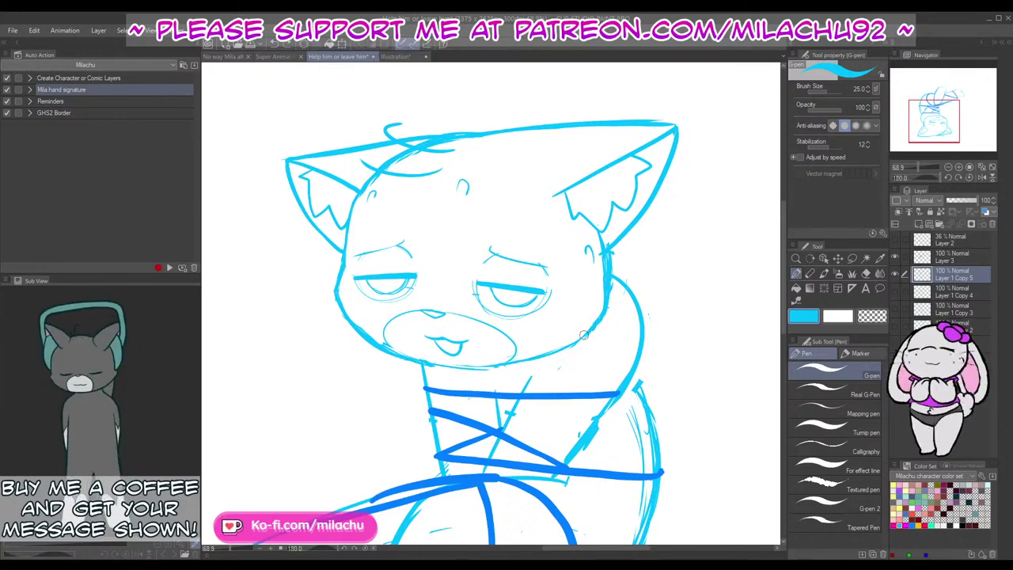
left_click_drag(588, 333, 419, 359)
key("ctrl+z")
Step: Turn the canvas upside down and thin the rough strokes along the back outline with the hard eraser at size 66.5
left_click(928, 176)
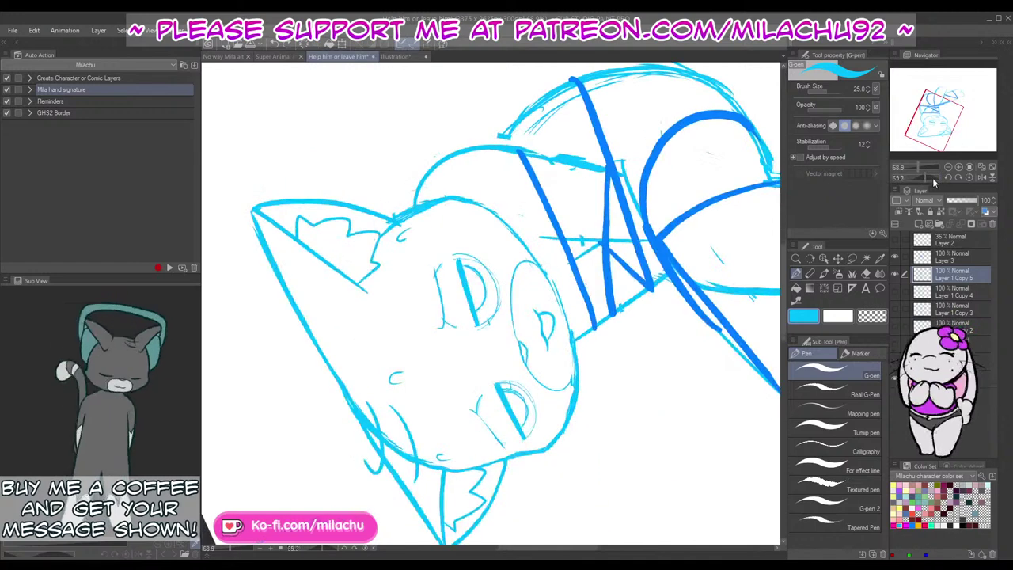
left_click(971, 178)
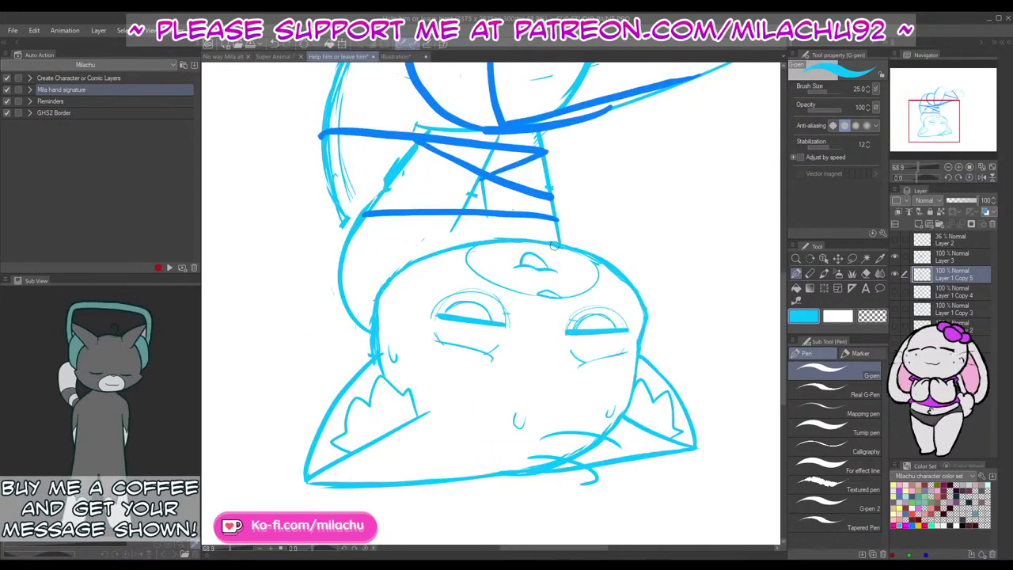
key("e")
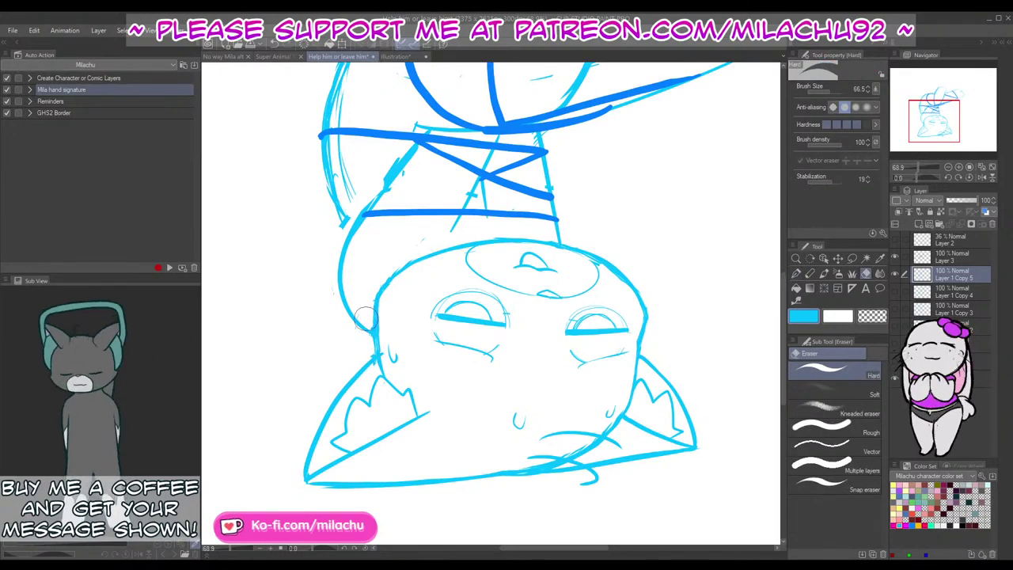
scroll(486, 261, "up", 2)
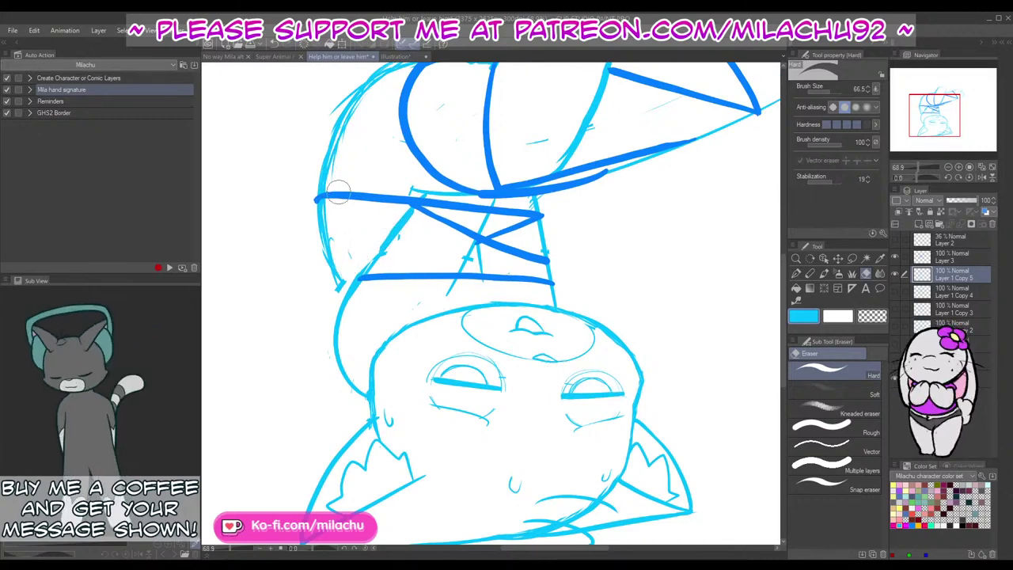
scroll(336, 273, "up", 2)
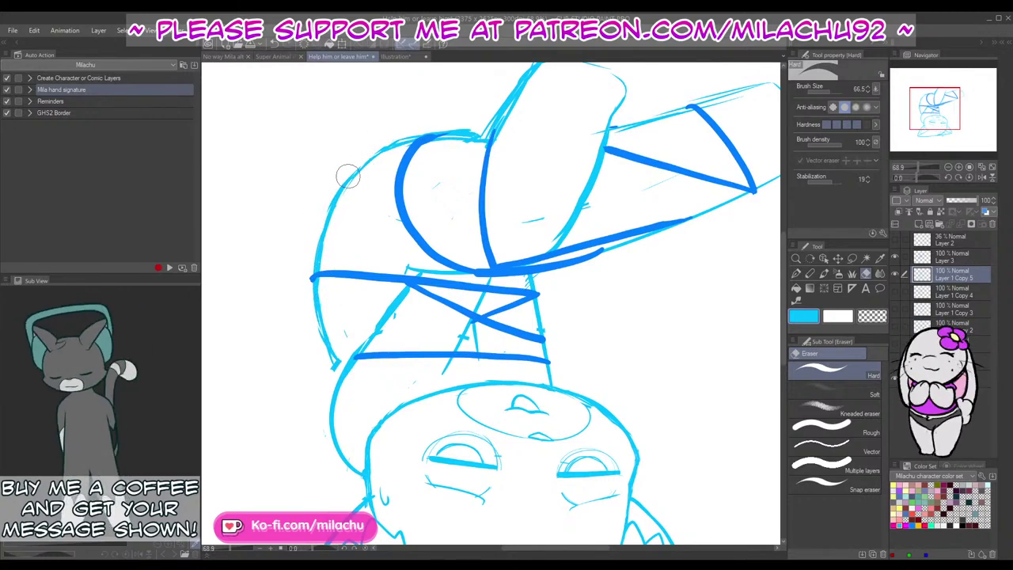
key("p")
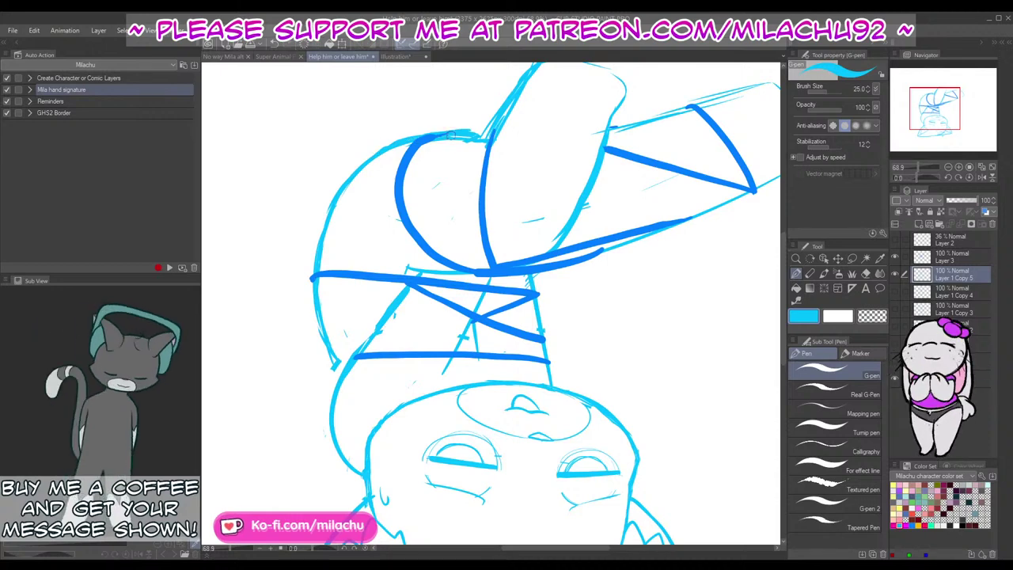
Step: Turn the canvas back upright and draw small toe marks and the sole line on the near foot
left_click_drag(530, 183, 466, 287)
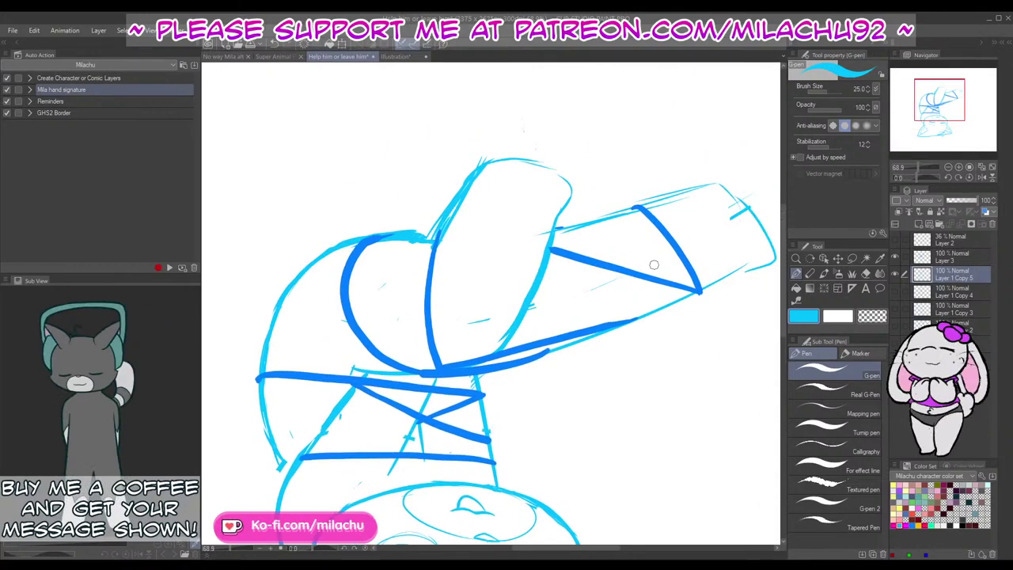
left_click_drag(920, 179, 940, 178)
left_click_drag(666, 390, 661, 350)
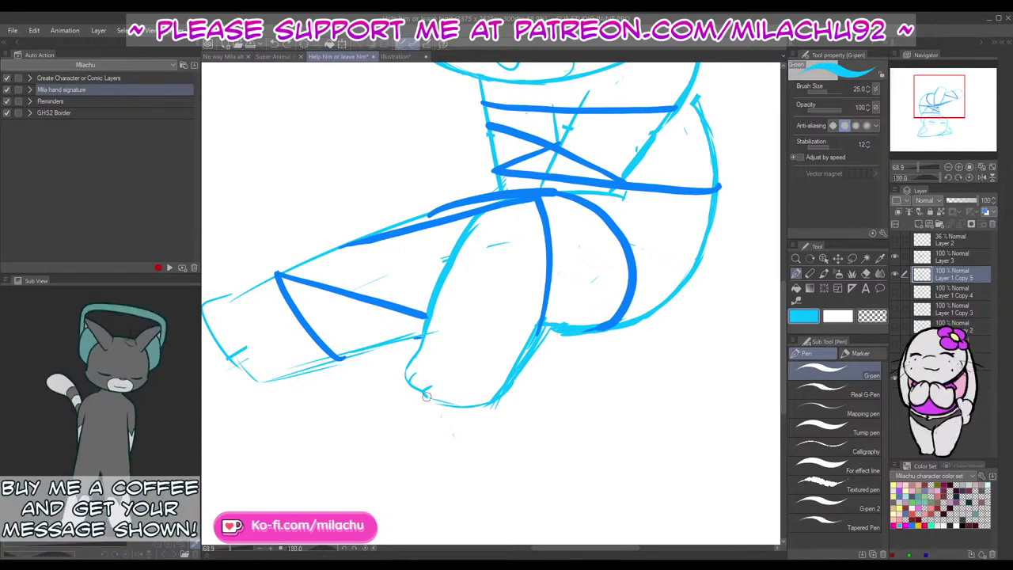
left_click_drag(426, 395, 471, 406)
Step: Thin the rough outline on both sides of the near leg with the hard eraser and touch it up with the G-pen
key("e")
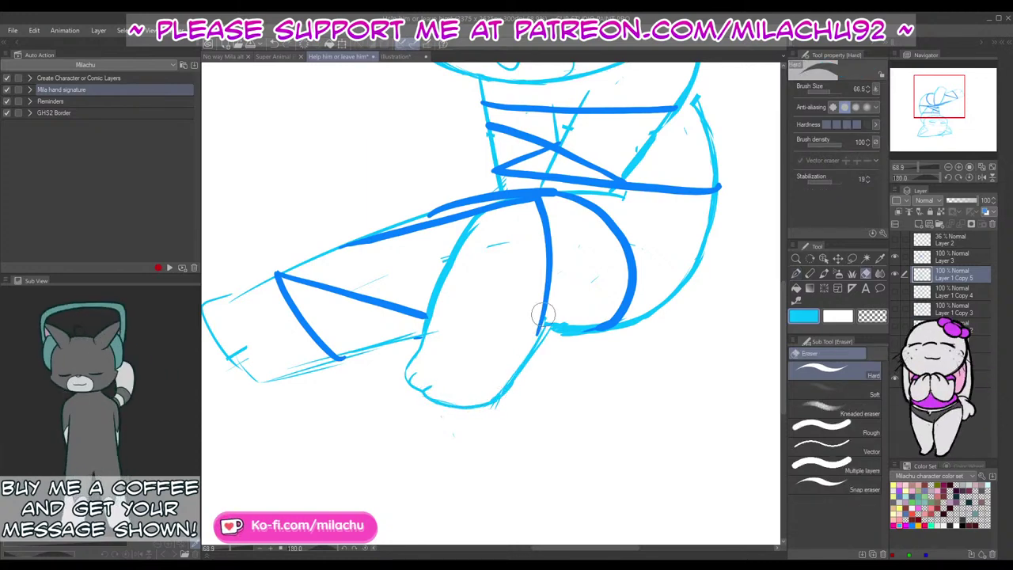
mouse_move(530, 325)
left_mouse_down()
mouse_move(537, 356)
mouse_move(545, 338)
mouse_move(498, 399)
mouse_move(515, 378)
left_mouse_up()
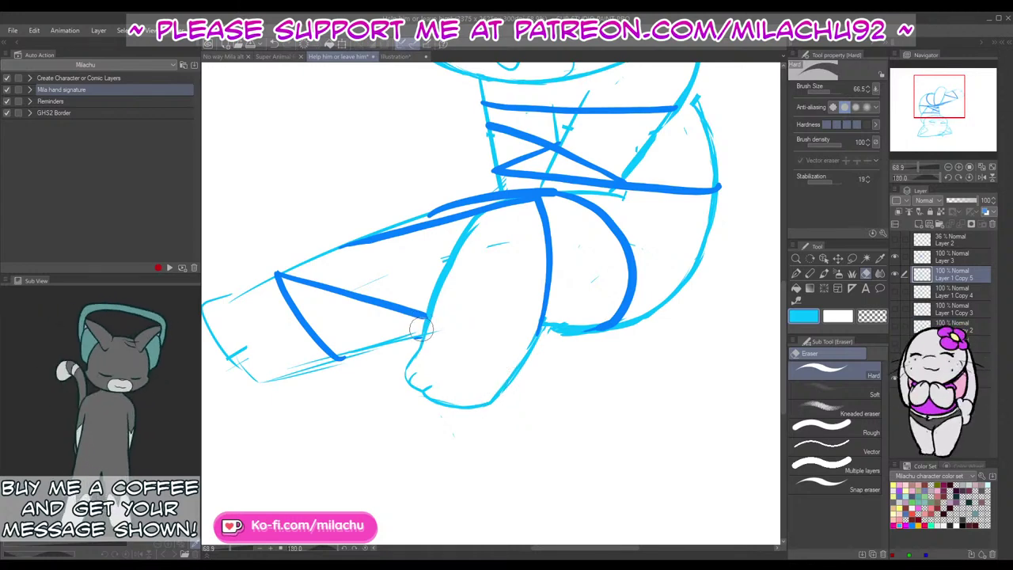
left_click_drag(421, 329, 462, 228)
key("p")
key("e")
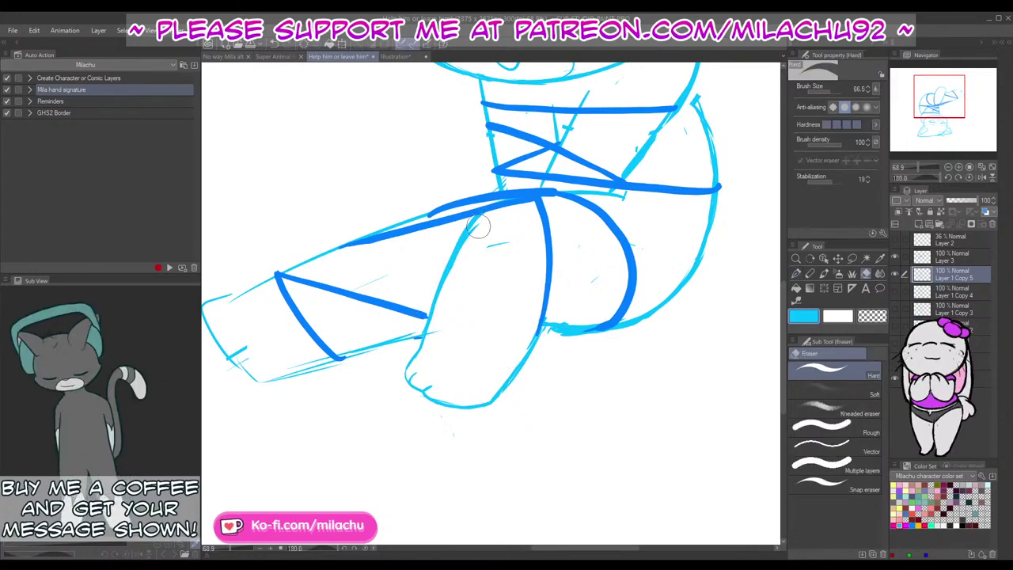
key("p")
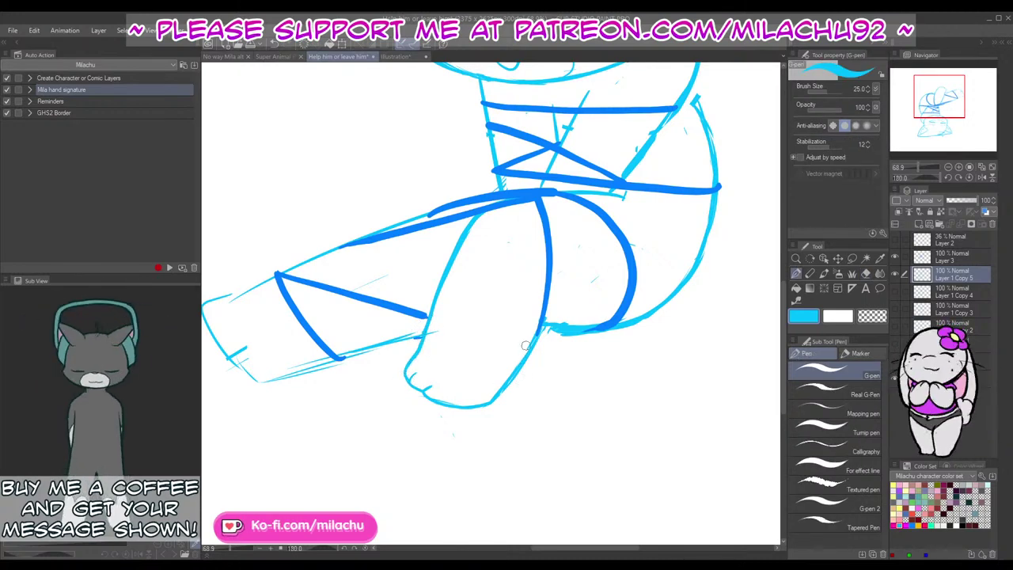
key("e")
key("p")
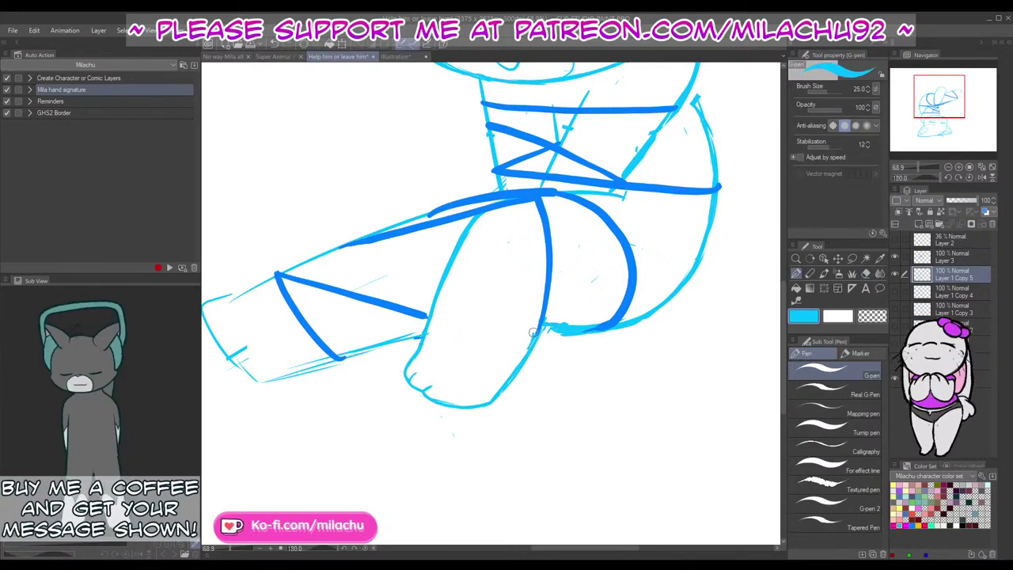
Step: Draw a thin two-lobed marking line across the near leg above the foot, undoing the failed strokes
mouse_move(533, 332)
left_mouse_down()
mouse_move(515, 286)
mouse_move(493, 297)
left_mouse_up()
key("ctrl+z")
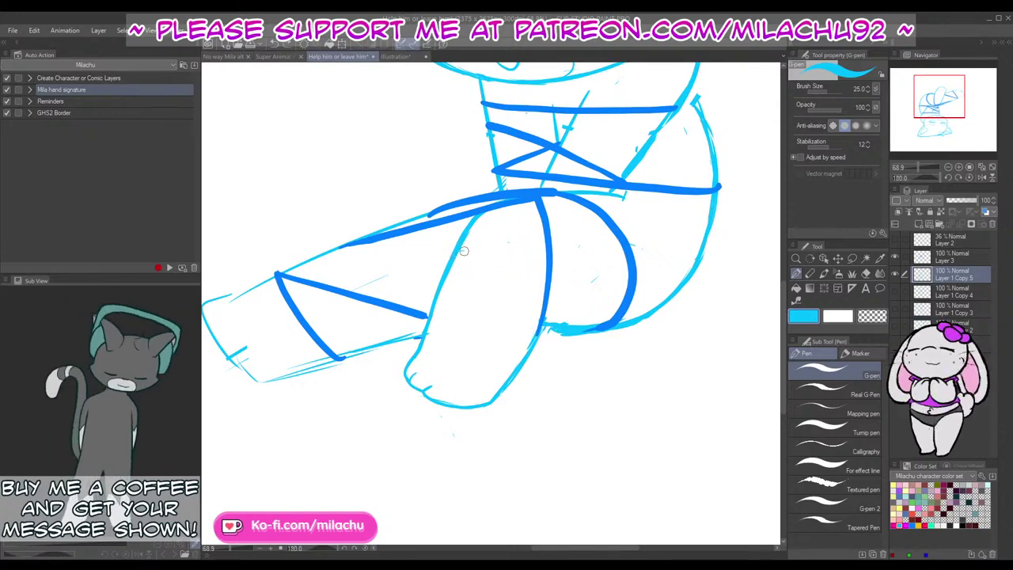
key("ctrl+z")
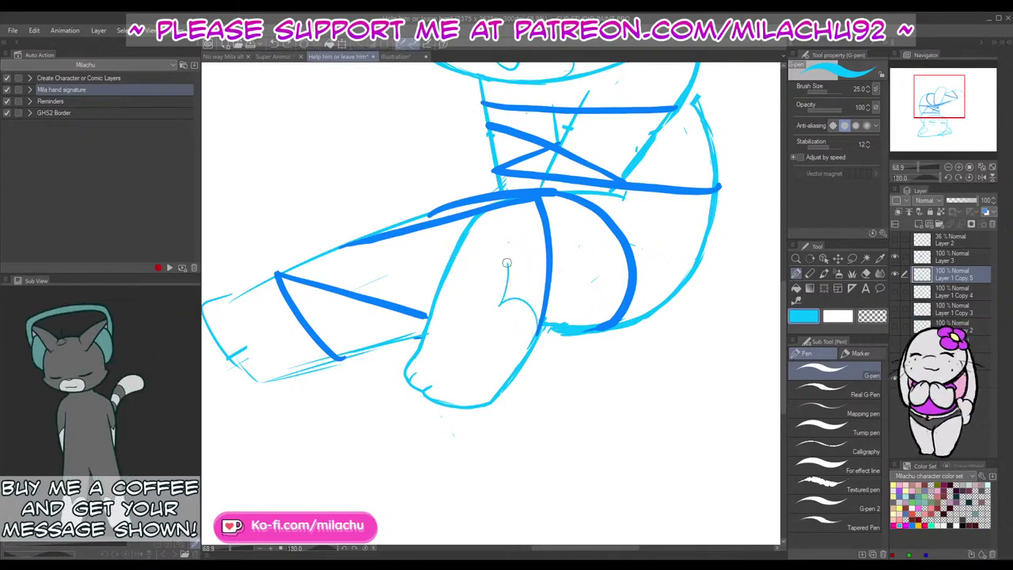
left_click_drag(507, 263, 462, 247)
Step: Erase the stray marks on the outstretched far leg and redraw its upper and lower edges with the G-pen
left_click_drag(535, 383, 613, 411)
key("e")
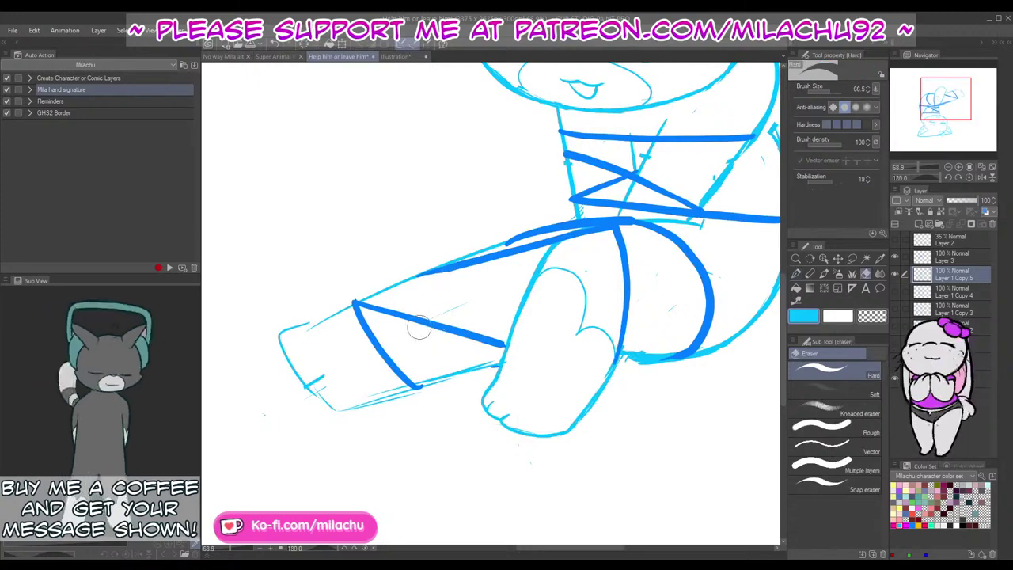
left_click_drag(321, 383, 323, 357)
key("p")
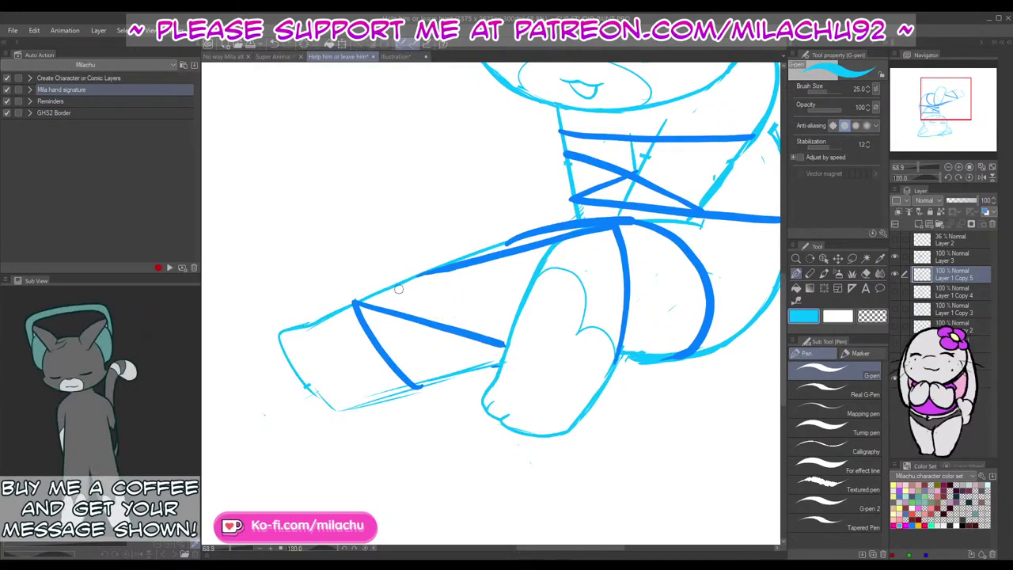
left_click_drag(399, 289, 511, 245)
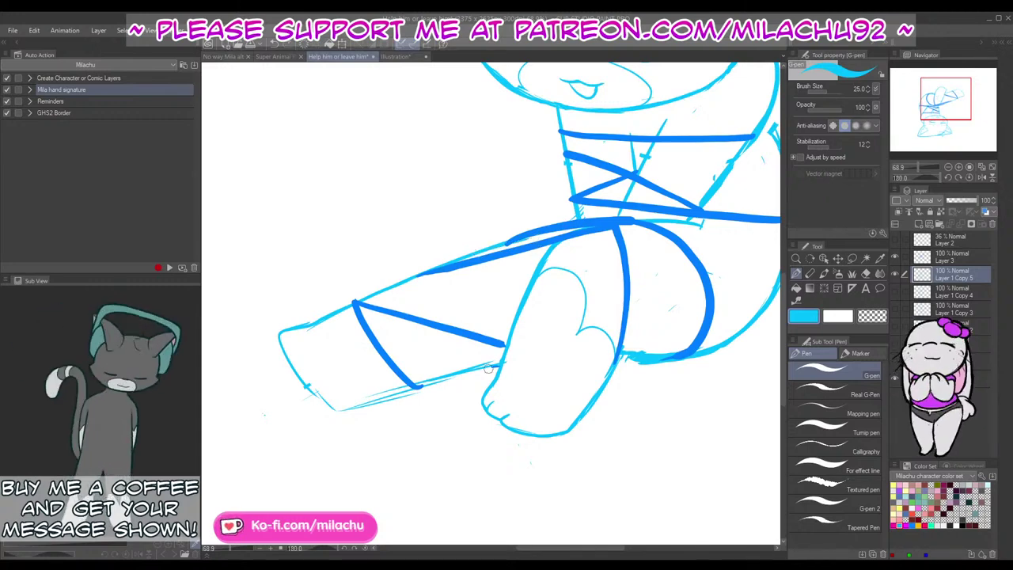
left_click_drag(500, 363, 395, 392)
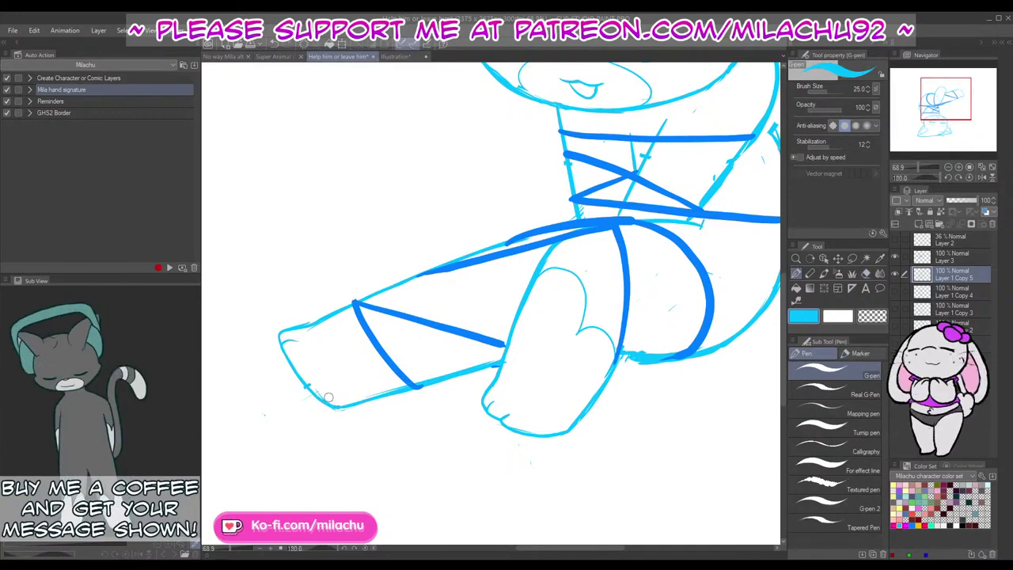
Step: Tidy the toe line on the far foot and draw a thin jagged marking across the far leg
key("e")
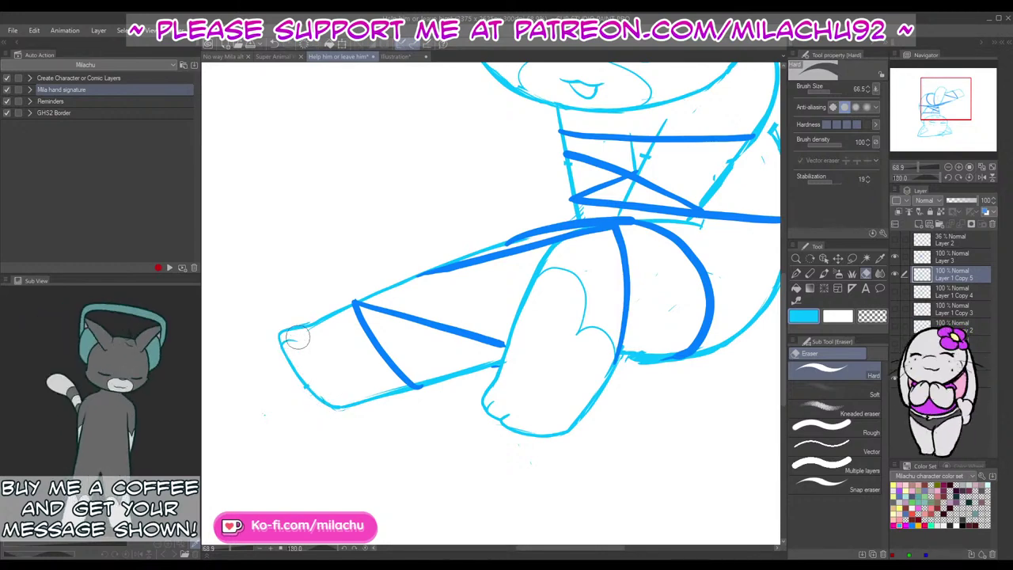
key("p")
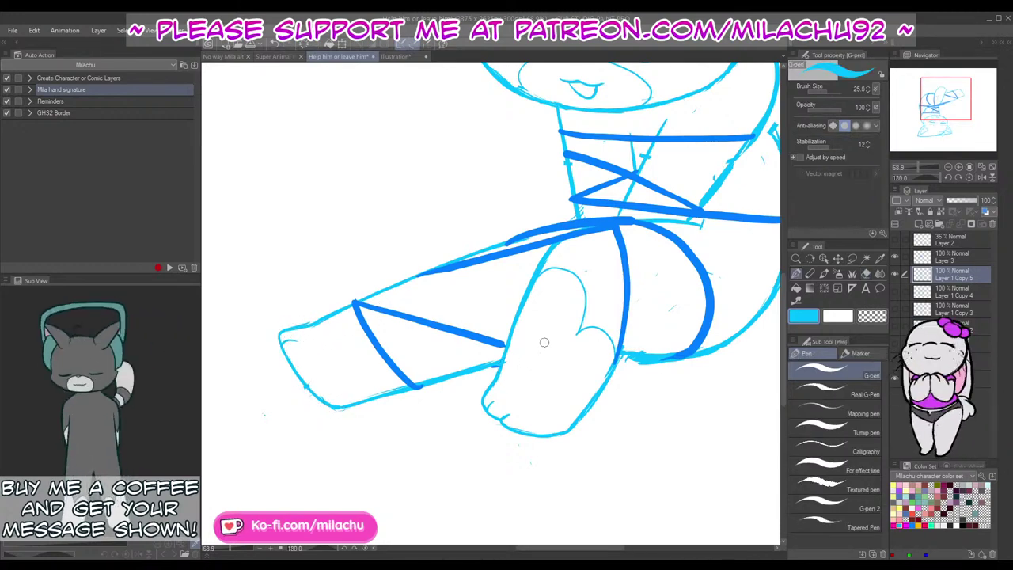
left_click_drag(483, 365, 415, 342)
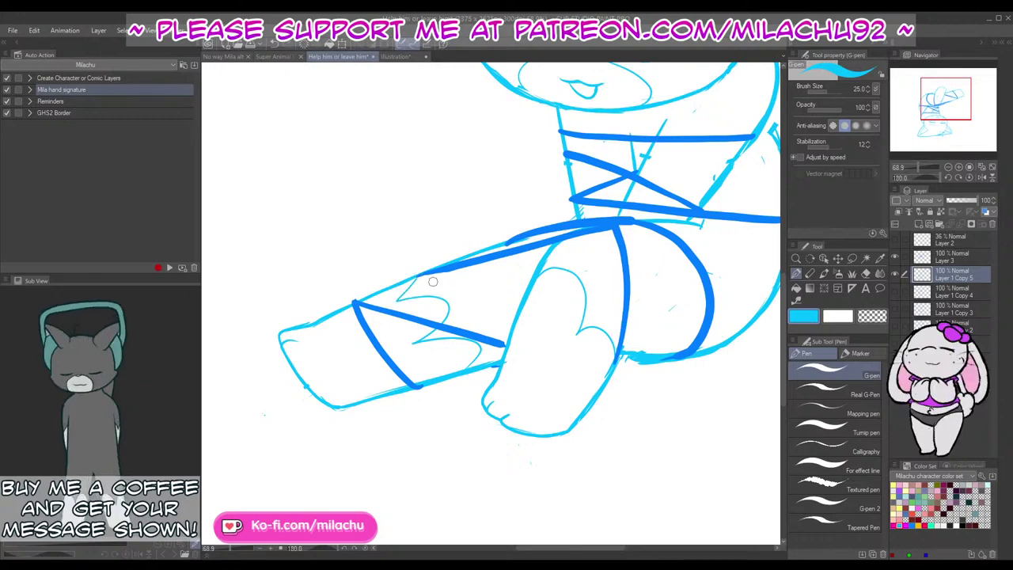
Step: Thin the rough outline under the hips with the hard eraser and touch it up with the G-pen
left_click_drag(609, 369, 466, 357)
key("e")
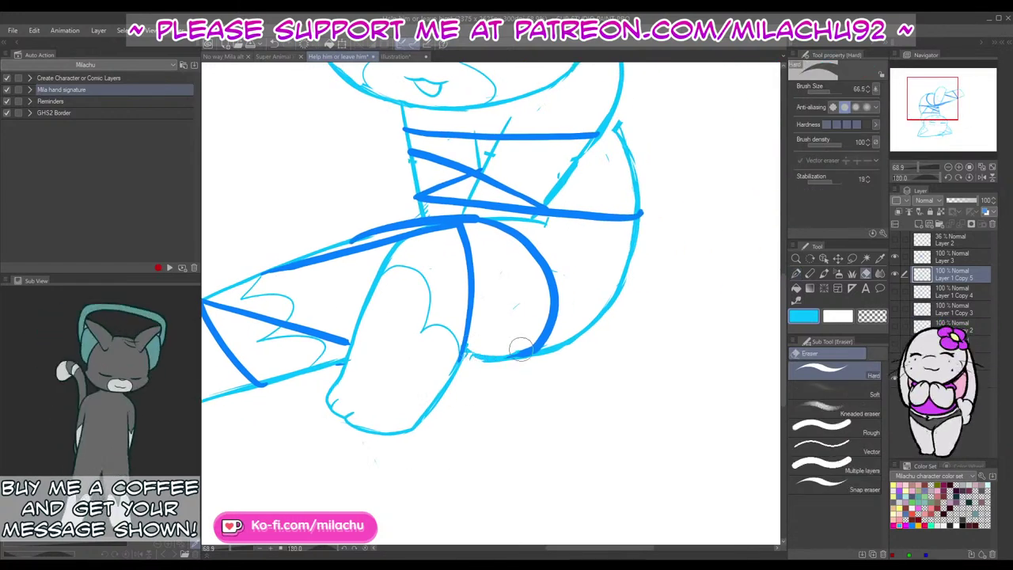
key("p")
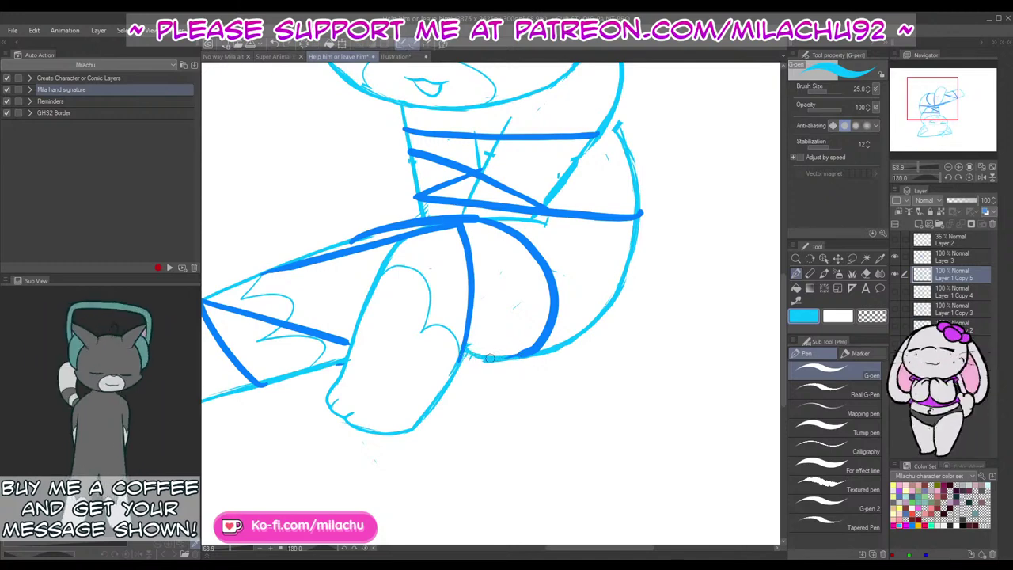
key("e")
key("p")
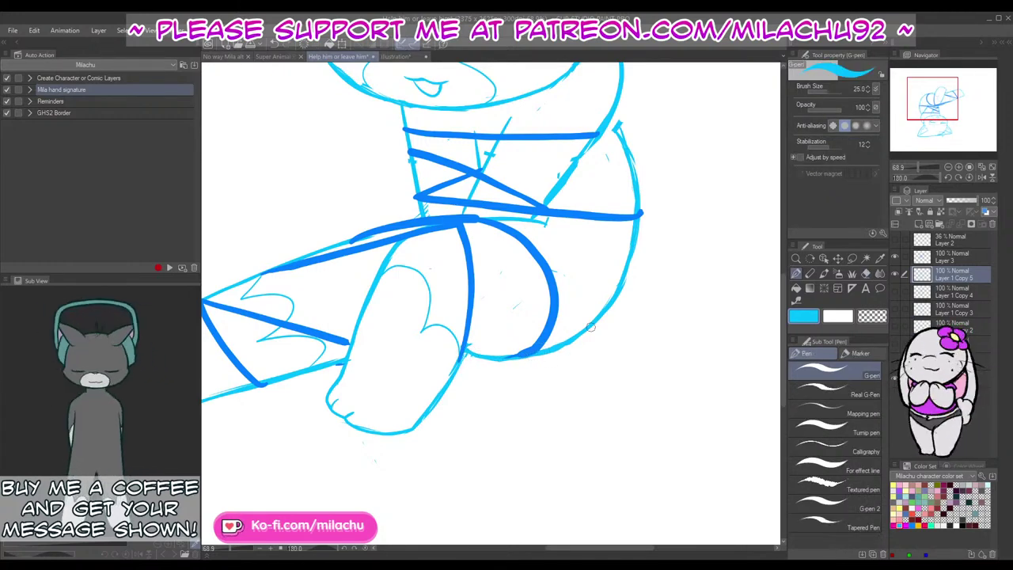
Step: Erase the crossed line ends where the back outline meets the arm and redraw a clean join
left_click_drag(592, 326, 540, 418)
key("e")
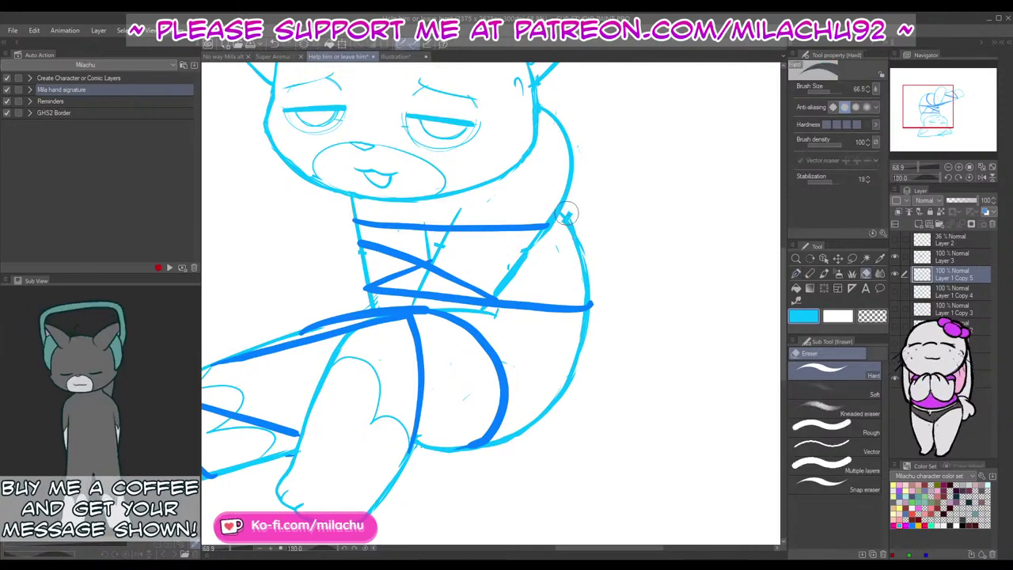
mouse_move(571, 212)
left_mouse_down()
mouse_move(564, 218)
mouse_move(578, 237)
left_mouse_up()
key("p")
key("e")
key("p")
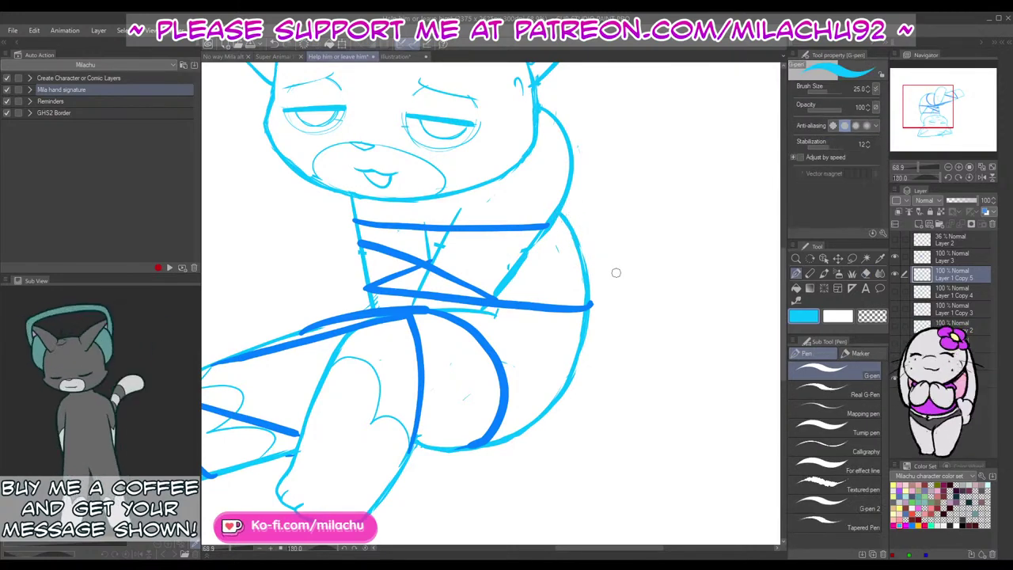
Step: Trim the stray ends of the arm and waist lines below the lowest torso band, alternating hard eraser and G-pen
key("e")
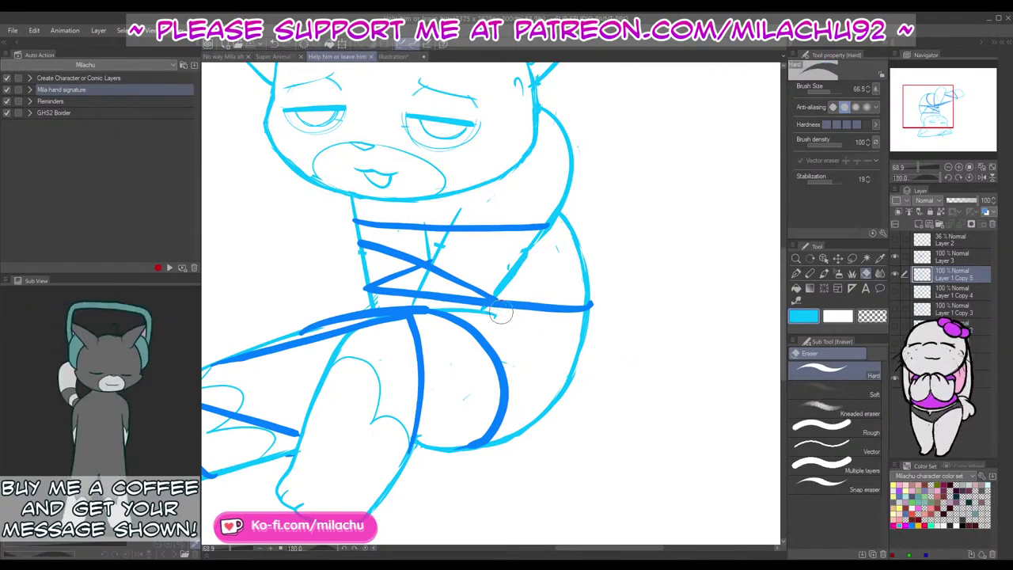
left_click_drag(502, 313, 497, 317)
key("p")
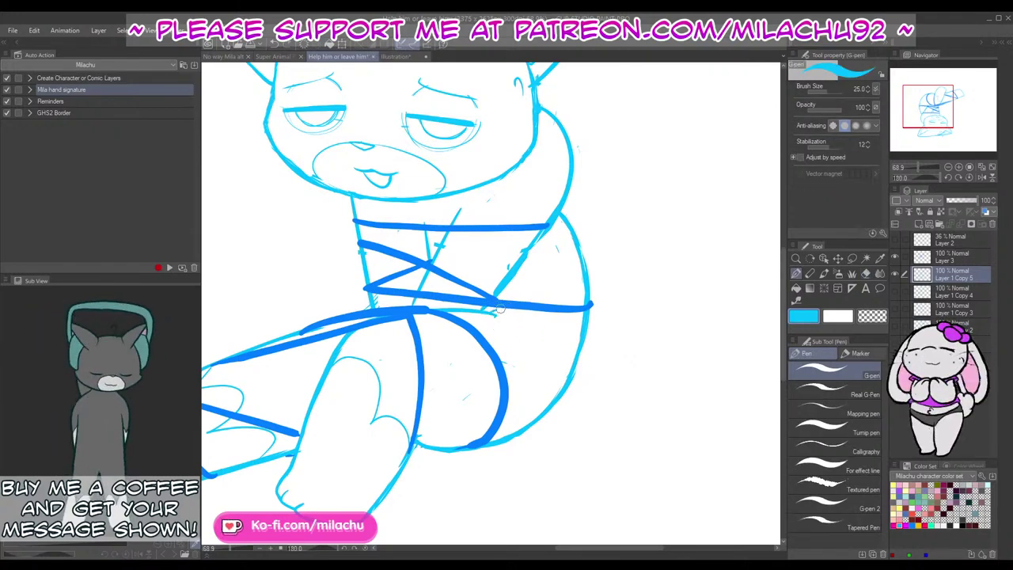
key("e")
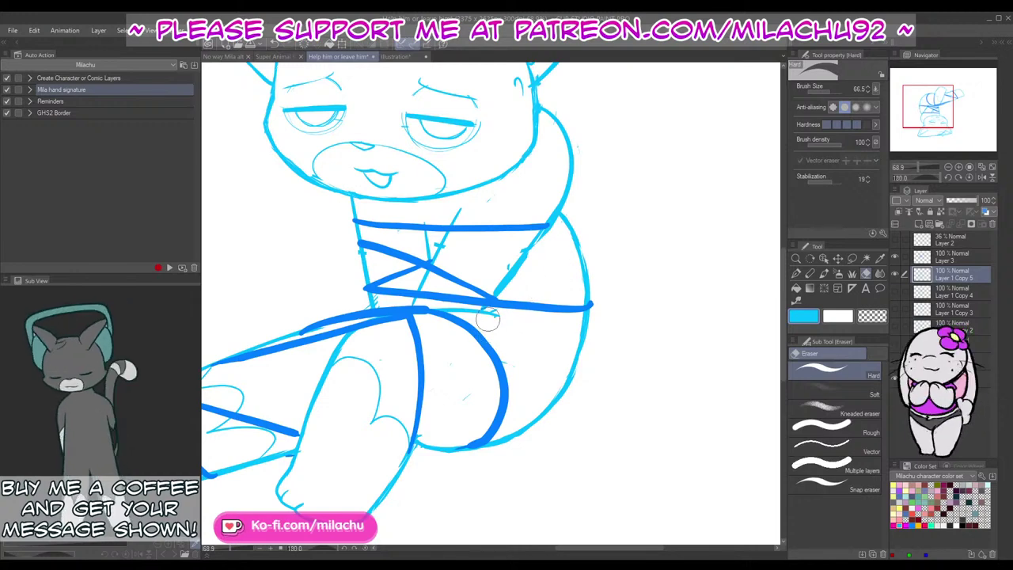
key("p")
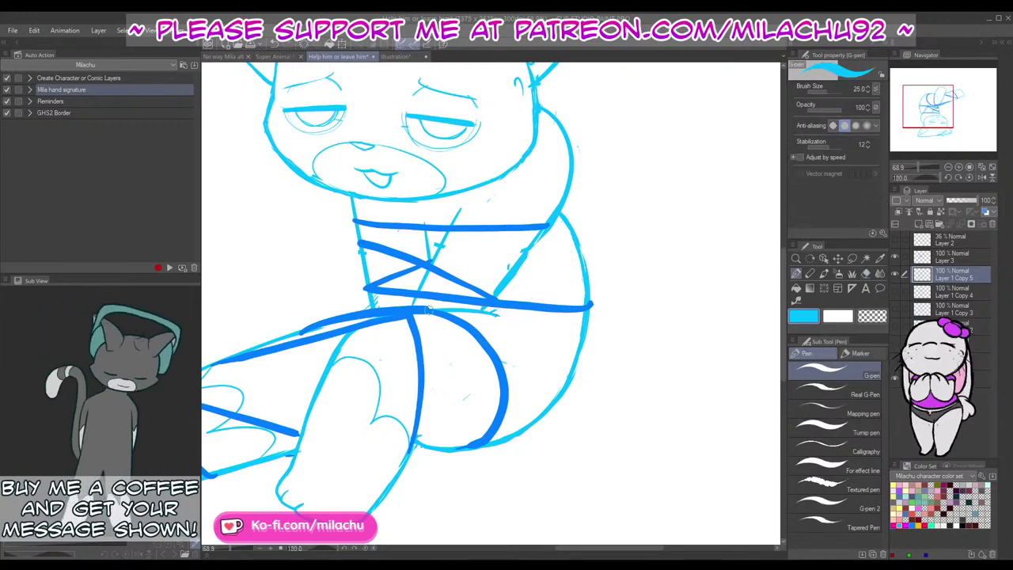
key("e")
left_click_drag(472, 314, 488, 361)
key("p")
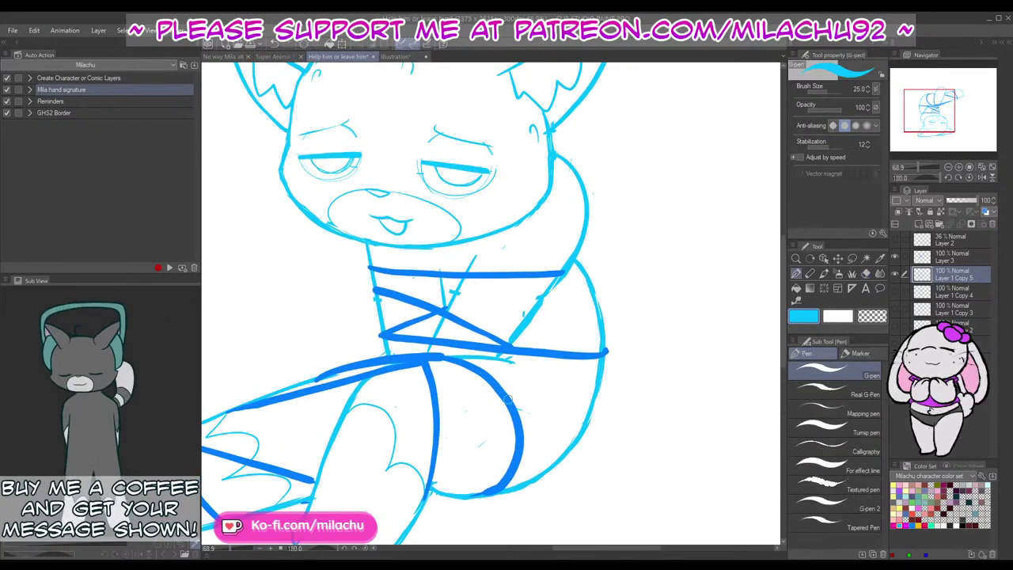
left_click(952, 246)
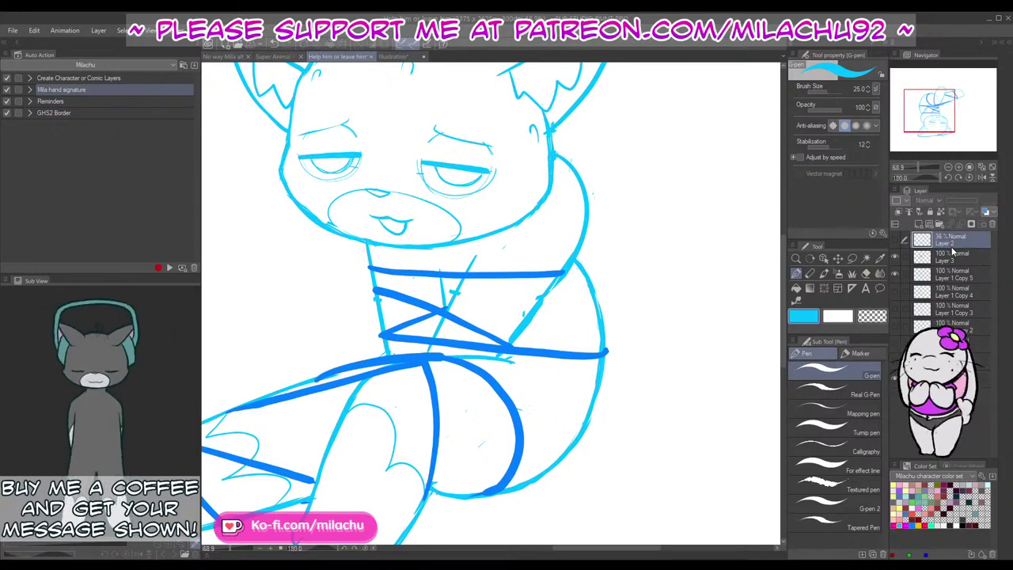
left_click(952, 274)
left_click(970, 178)
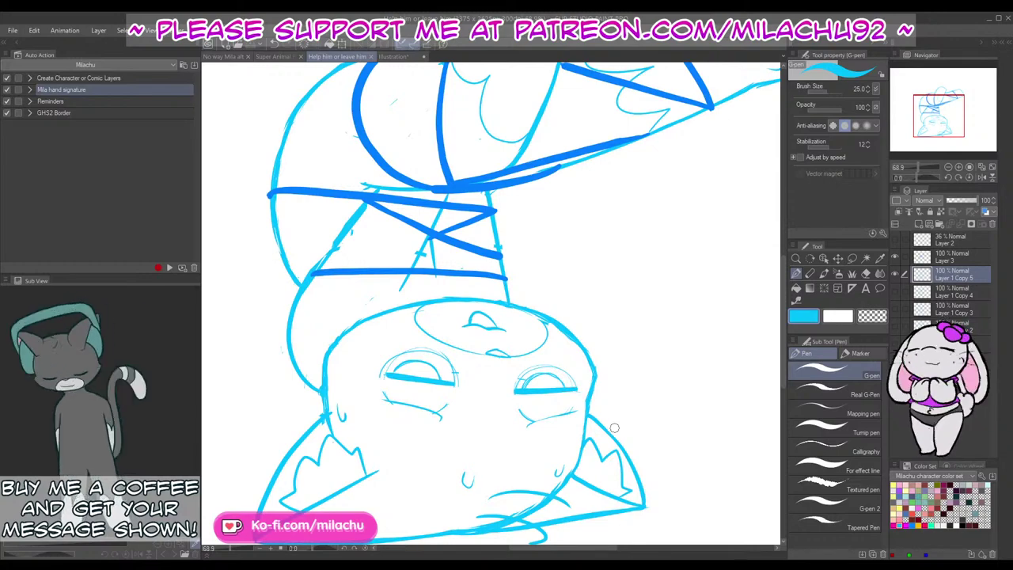
Step: Rotate the canvas 180° and reshape the short chest line below the chin into a curve, alternating hard eraser and G-pen
left_click_drag(636, 431, 644, 355)
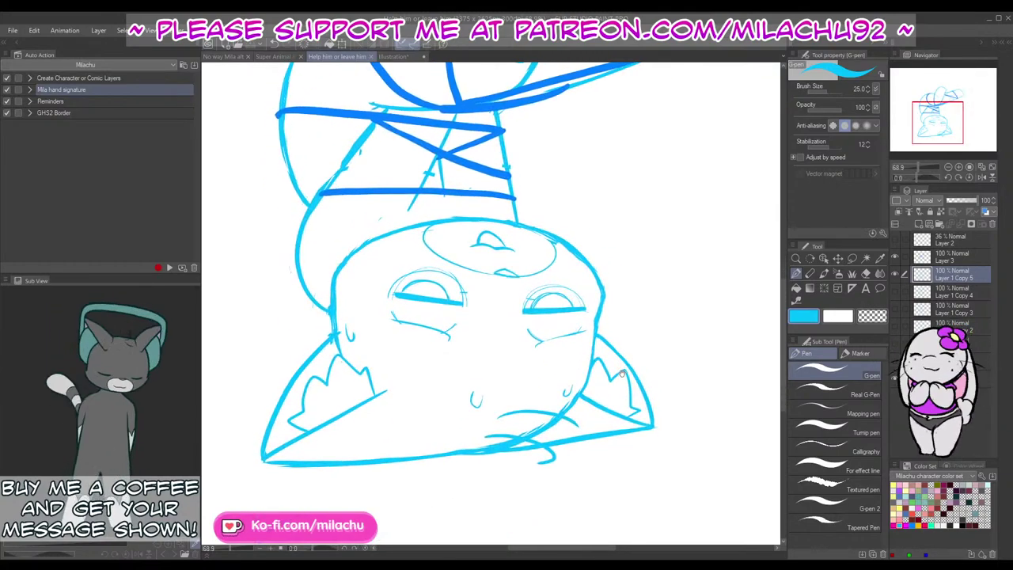
mouse_move(630, 241)
left_mouse_down()
mouse_move(638, 396)
mouse_move(618, 468)
mouse_move(561, 472)
mouse_move(554, 430)
left_mouse_up()
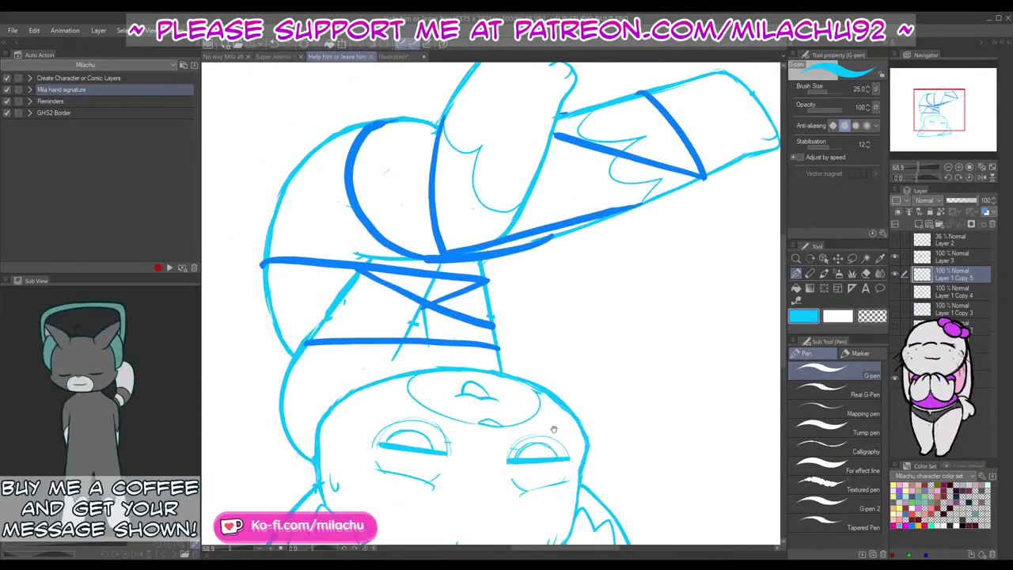
left_click_drag(484, 421, 532, 358)
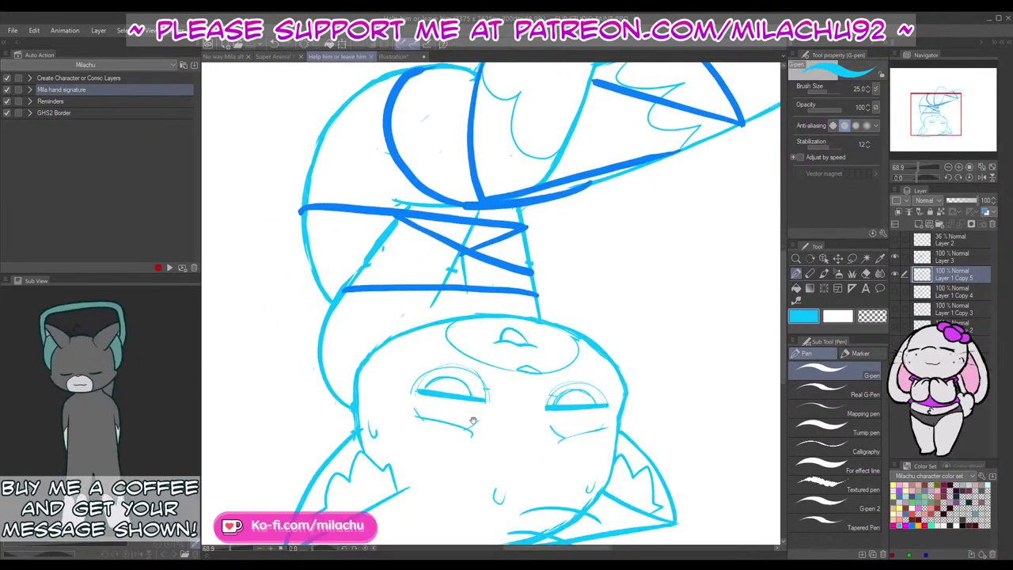
left_click_drag(913, 178, 888, 188)
key("e")
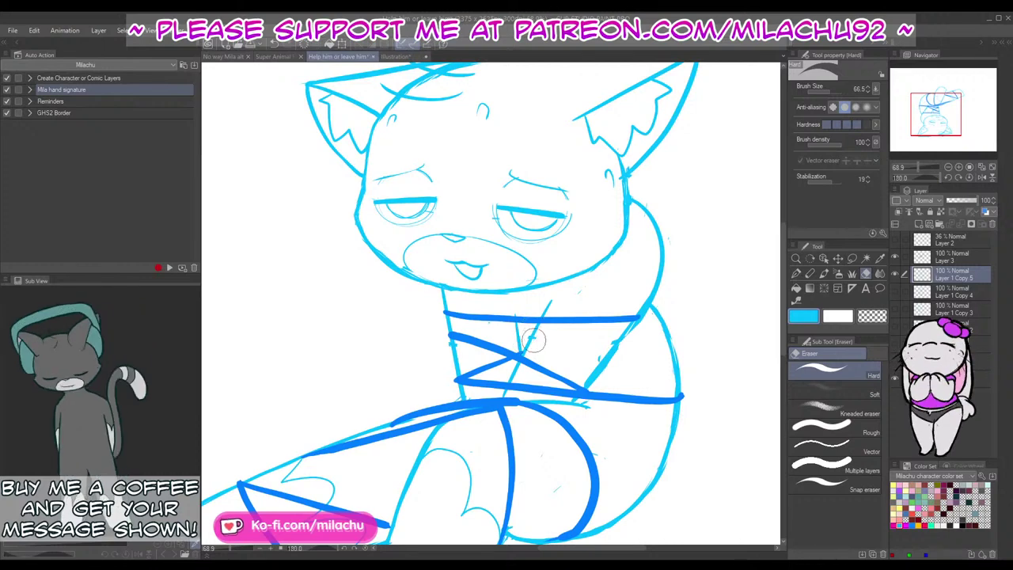
key("p")
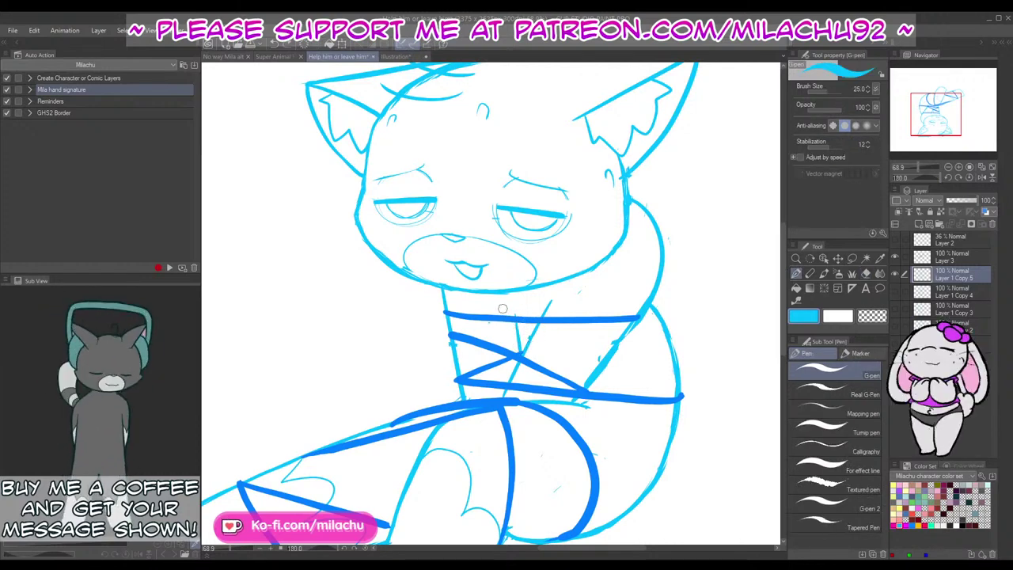
key("e")
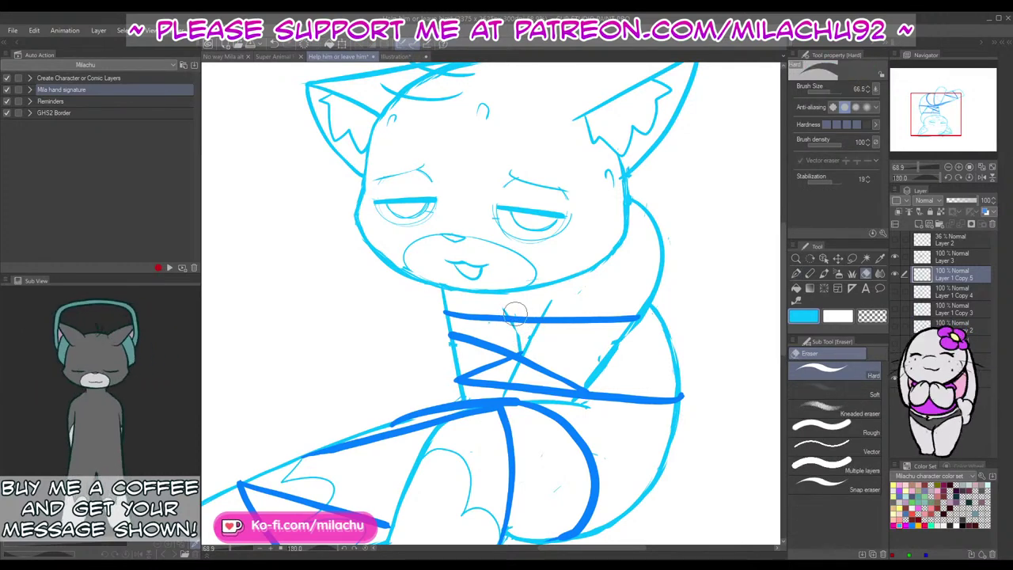
key("p")
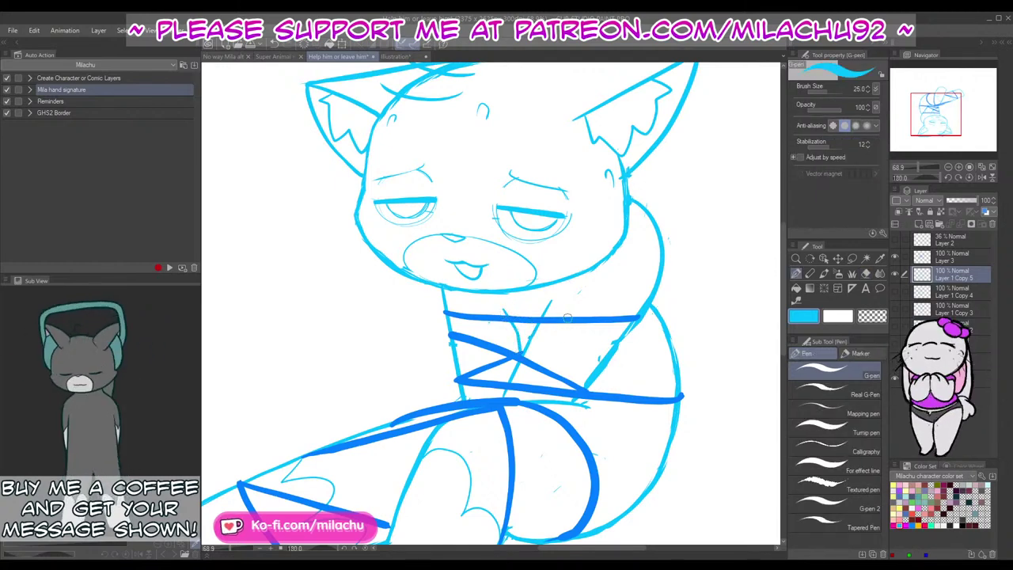
key("e")
key("p")
key("e")
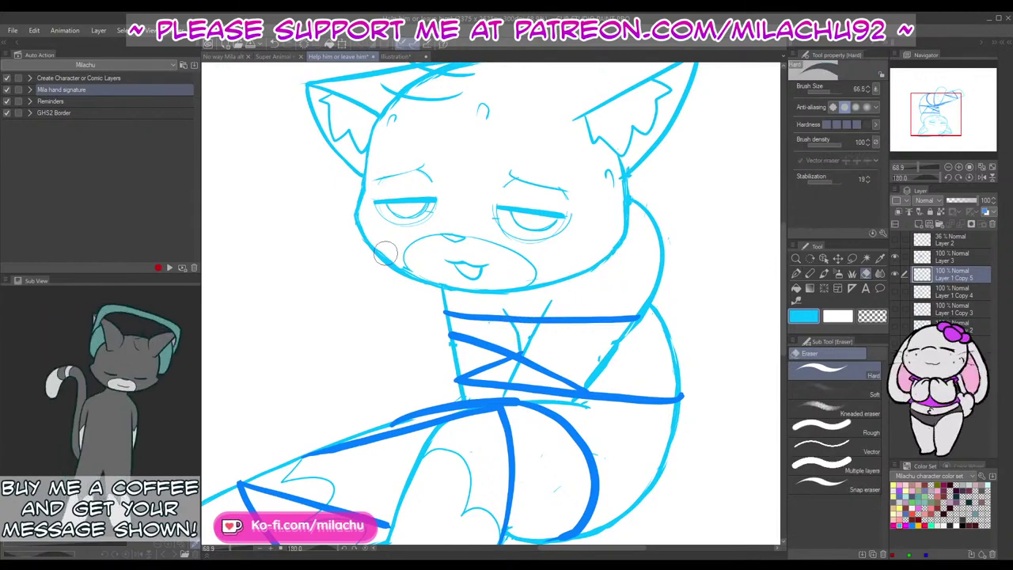
Step: Clean the rough head outline along the crown and cheek with the hard eraser, then restore the muzzle's lower edge with the G-pen
left_click_drag(625, 314, 605, 343)
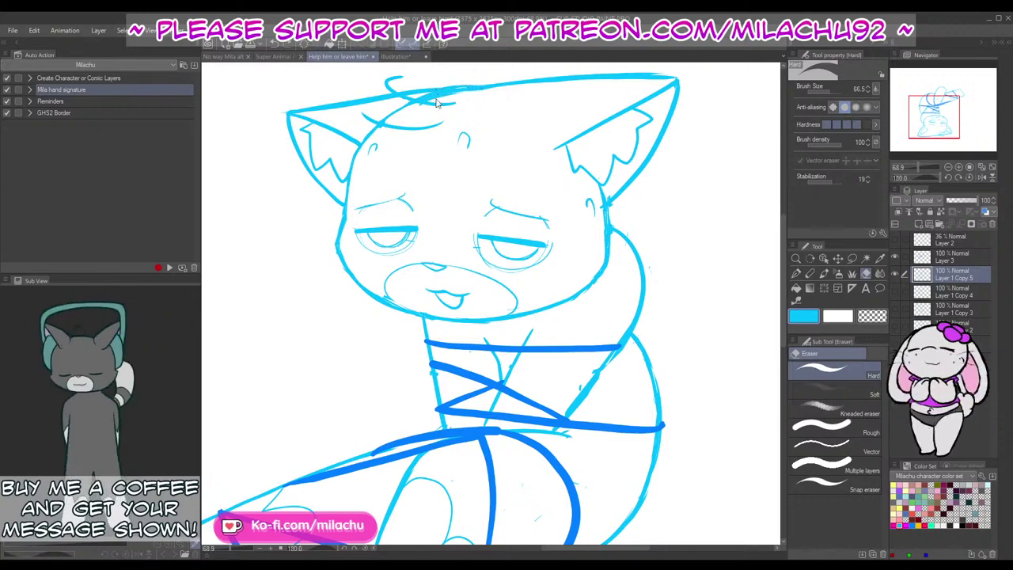
left_click_drag(438, 102, 470, 92)
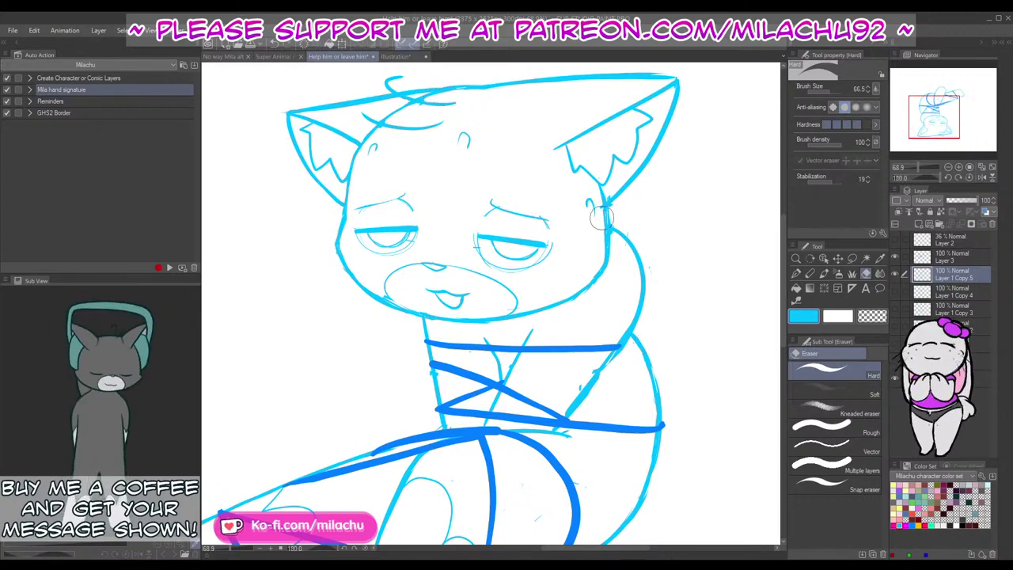
left_click_drag(625, 411, 616, 332)
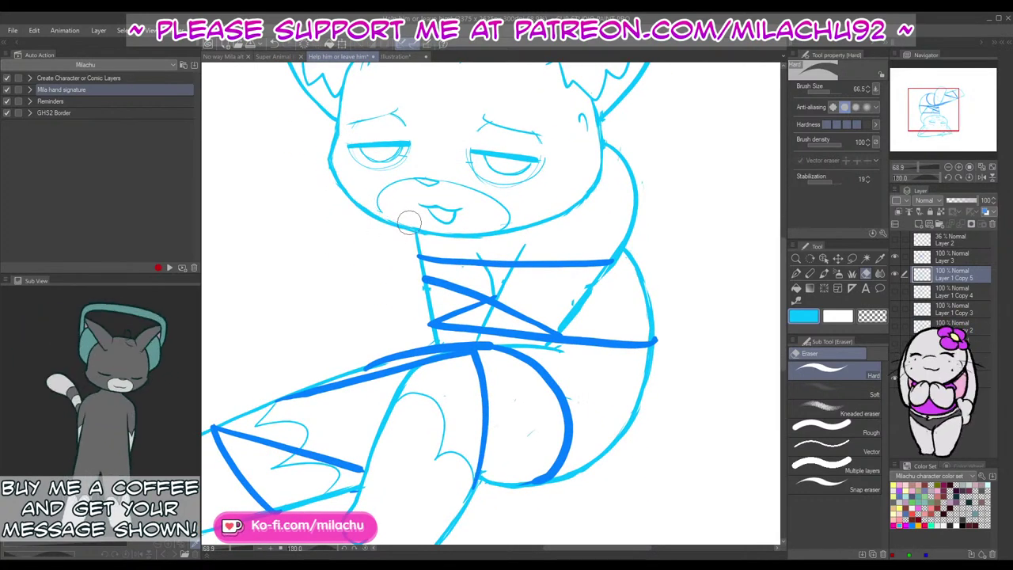
key("p")
left_click_drag(375, 203, 389, 222)
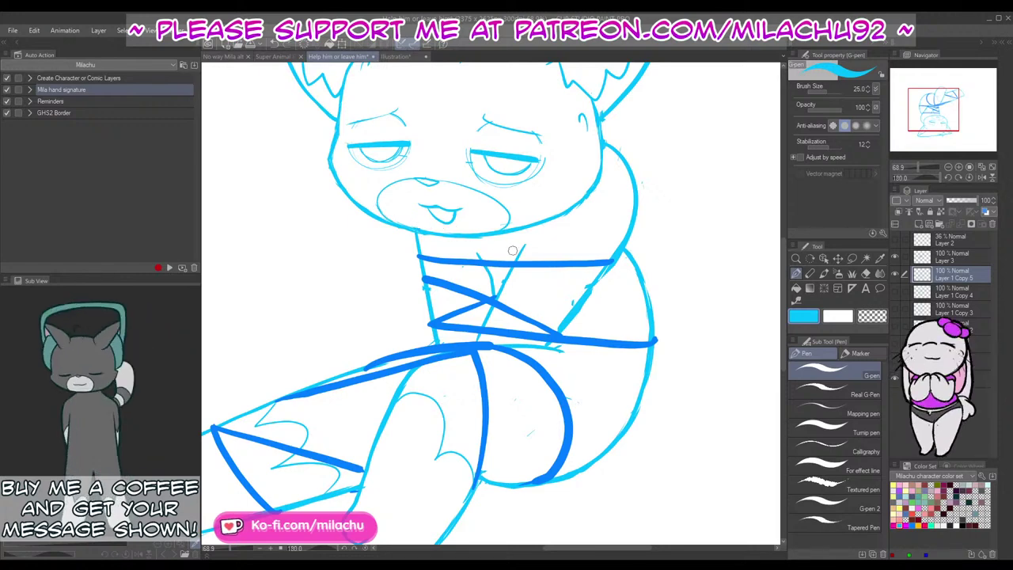
Step: Replace the sketchy rings below the larger eye with one clean lower-lid line, alternating hard eraser and G-pen
mouse_move(570, 410)
left_mouse_down()
mouse_move(667, 380)
mouse_move(600, 441)
mouse_move(578, 485)
left_mouse_up()
key("e")
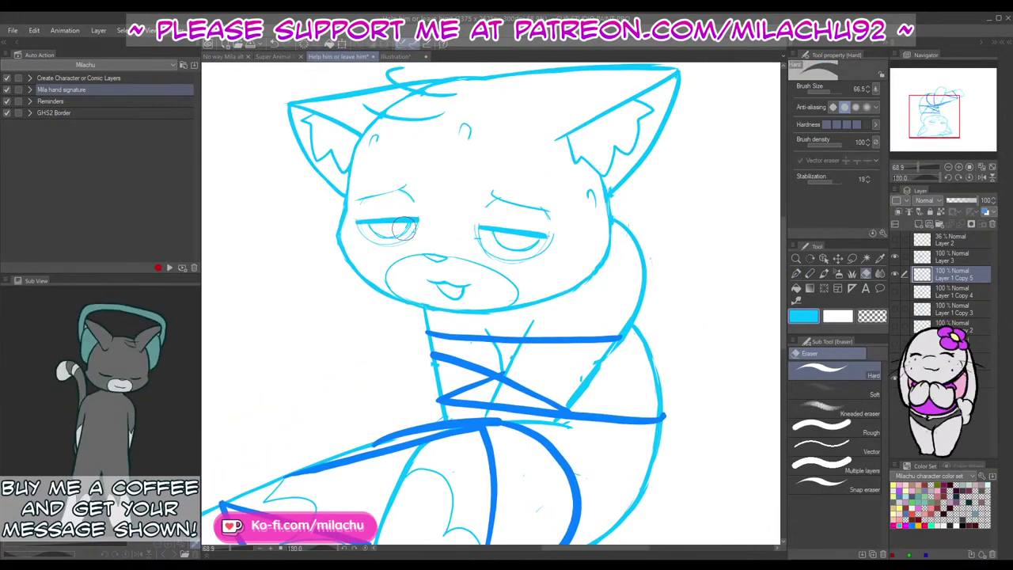
key("p")
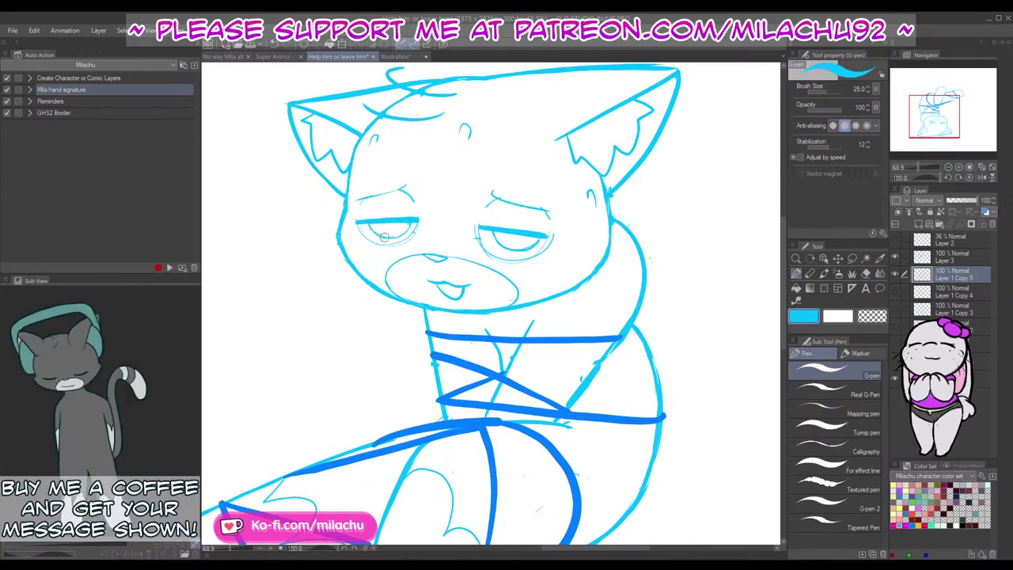
key("e")
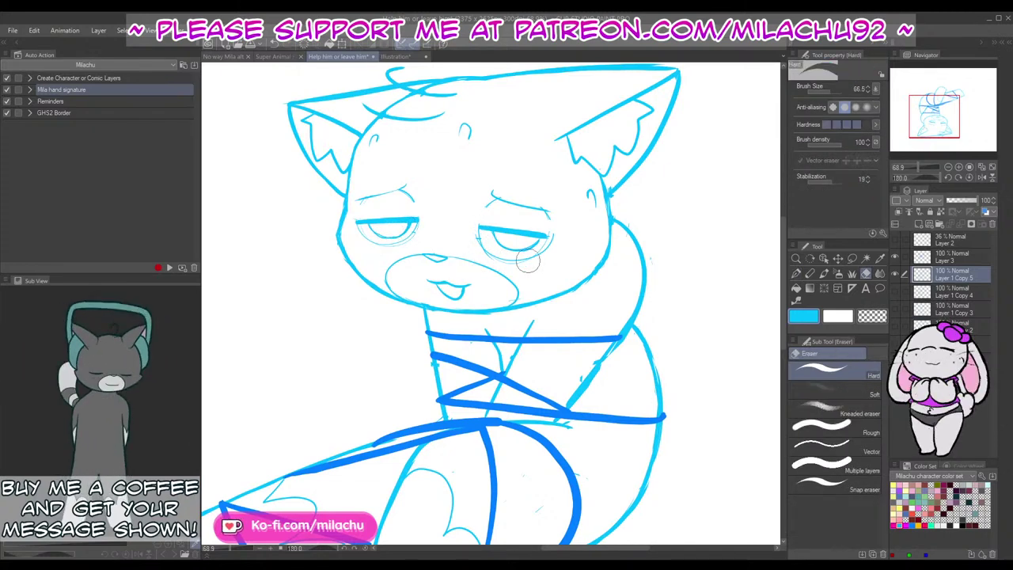
key("p")
key("e")
key("p")
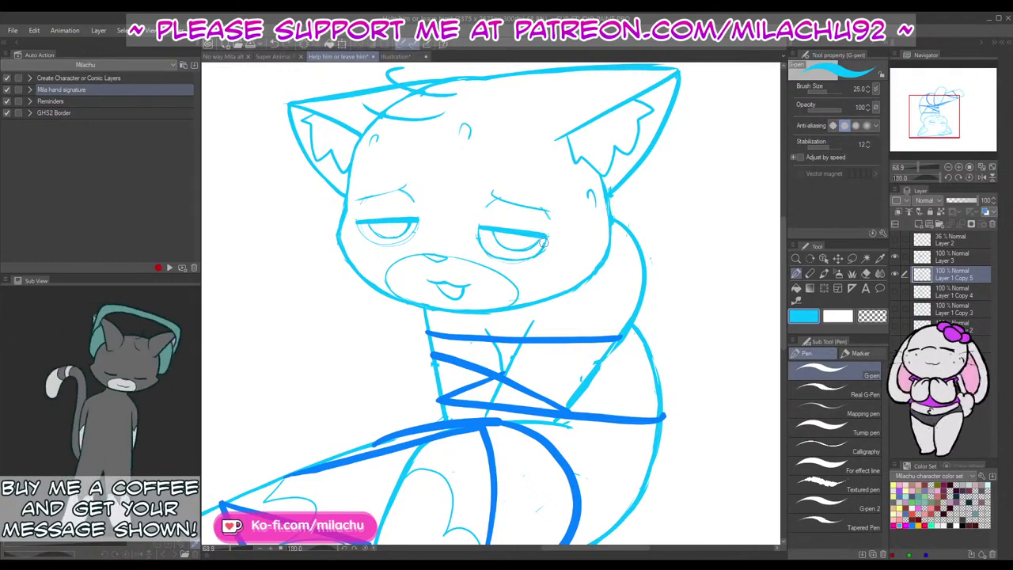
key("e")
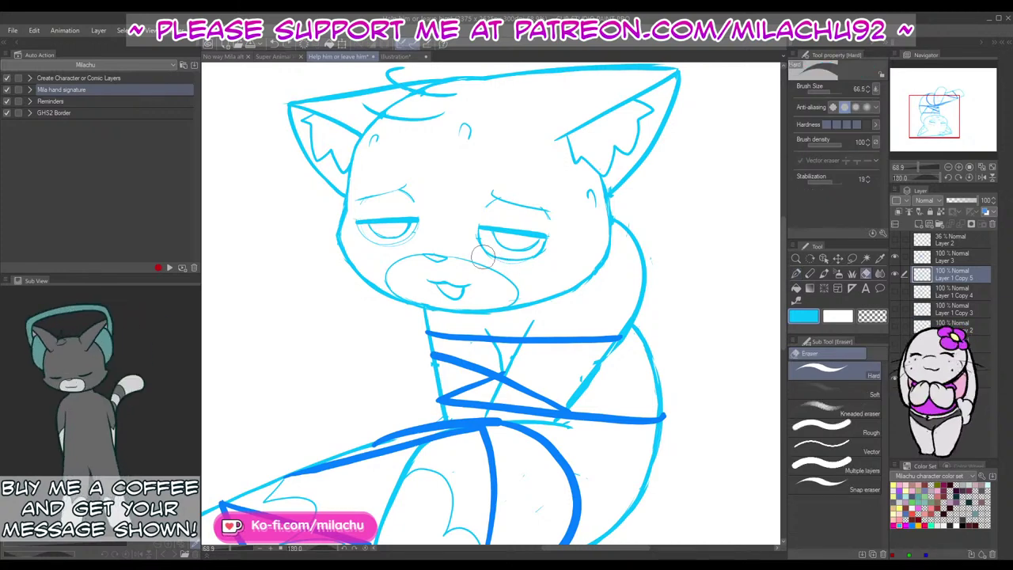
mouse_move(485, 257)
left_mouse_down()
mouse_move(539, 267)
mouse_move(497, 262)
mouse_move(546, 262)
left_mouse_up()
key("p")
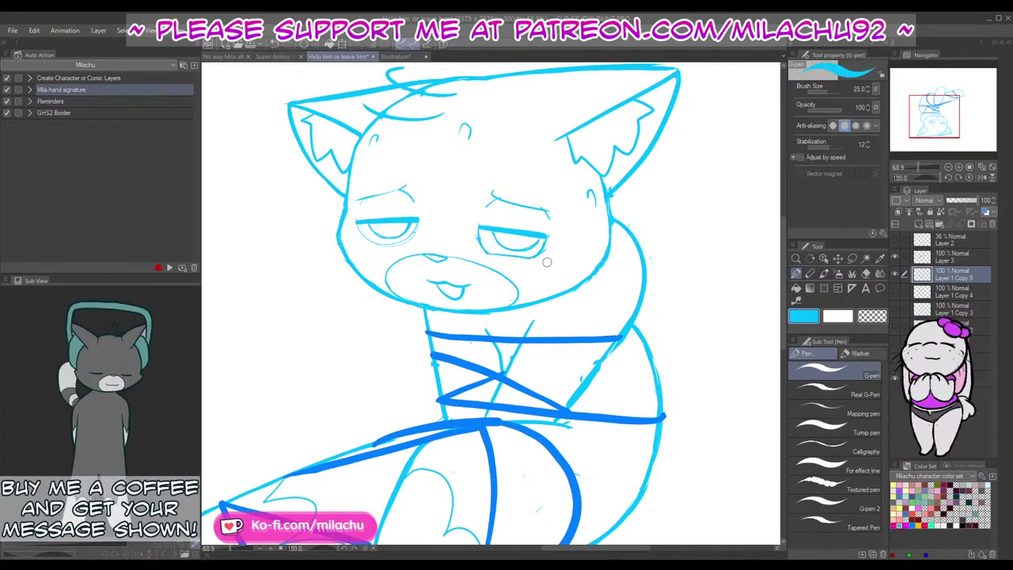
Step: Reset the canvas rotation and draw a dark-blue string on Layer 3 from the neck across the head, trailing away with a loop
left_click(971, 179)
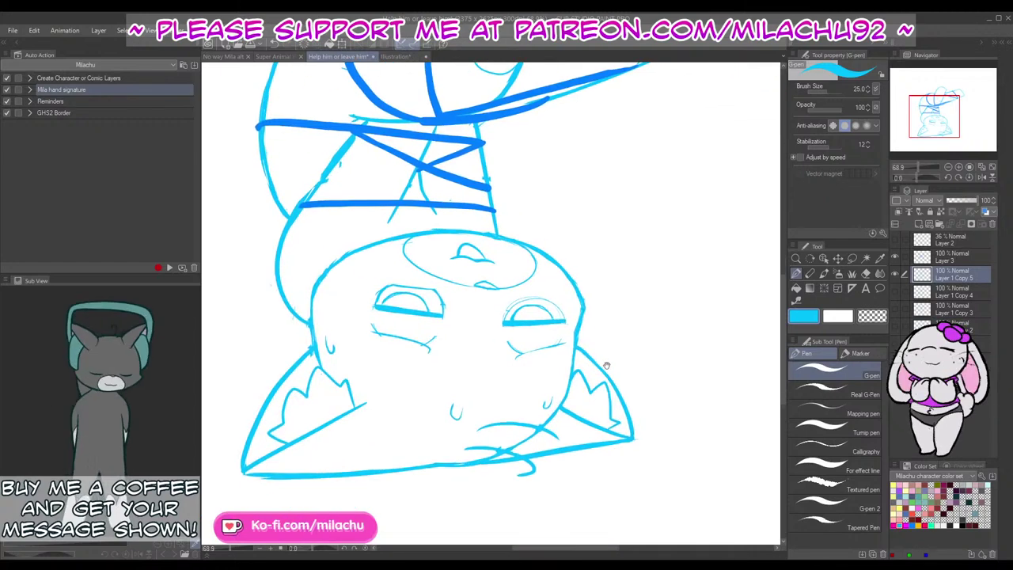
left_click(981, 167)
left_click_drag(599, 418, 590, 405)
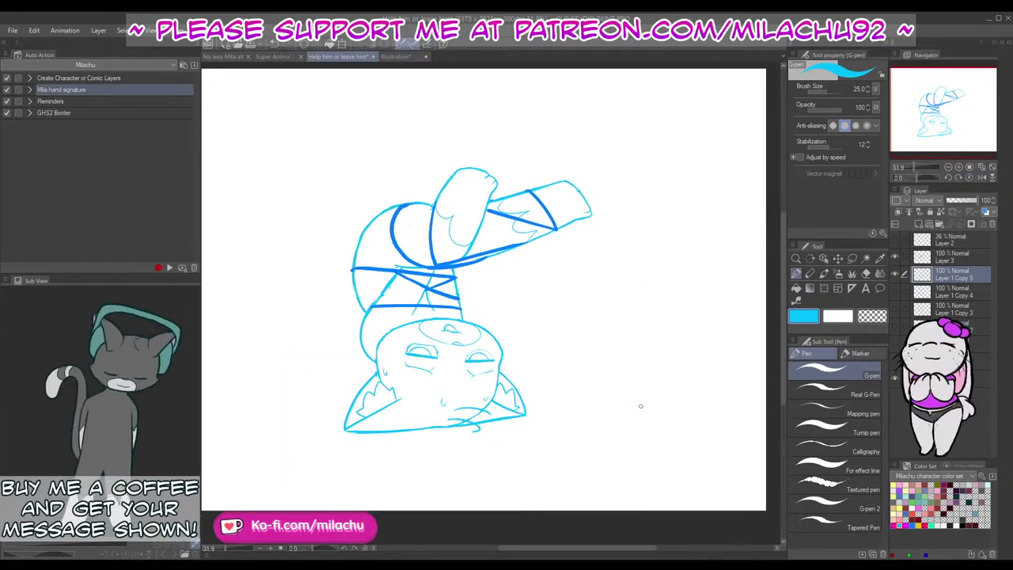
left_click(944, 260)
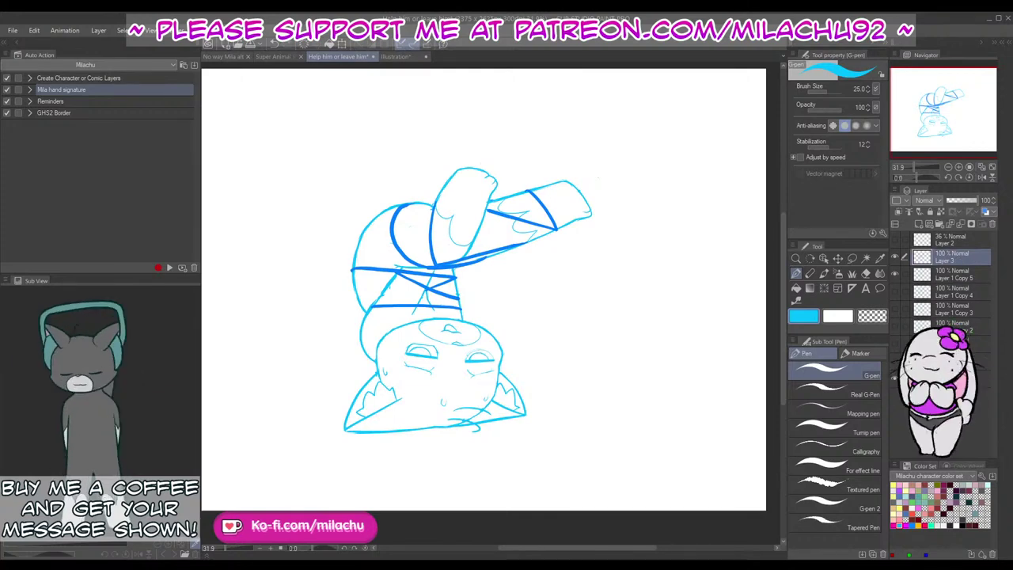
left_click(912, 525)
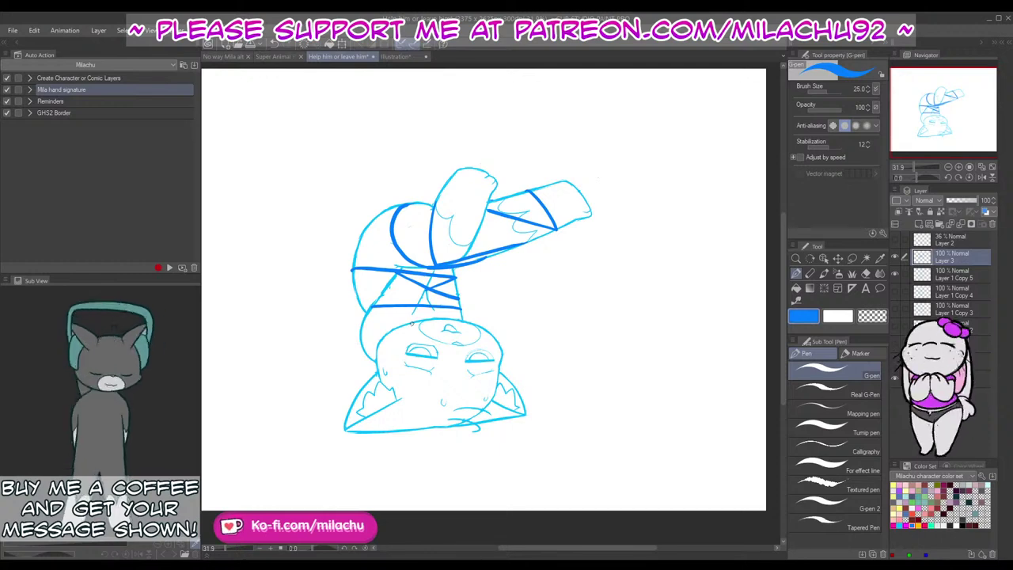
mouse_move(398, 340)
left_mouse_down()
mouse_move(397, 378)
mouse_move(434, 433)
mouse_move(508, 442)
mouse_move(515, 449)
mouse_move(501, 459)
mouse_move(537, 467)
mouse_move(629, 466)
mouse_move(603, 450)
left_mouse_up()
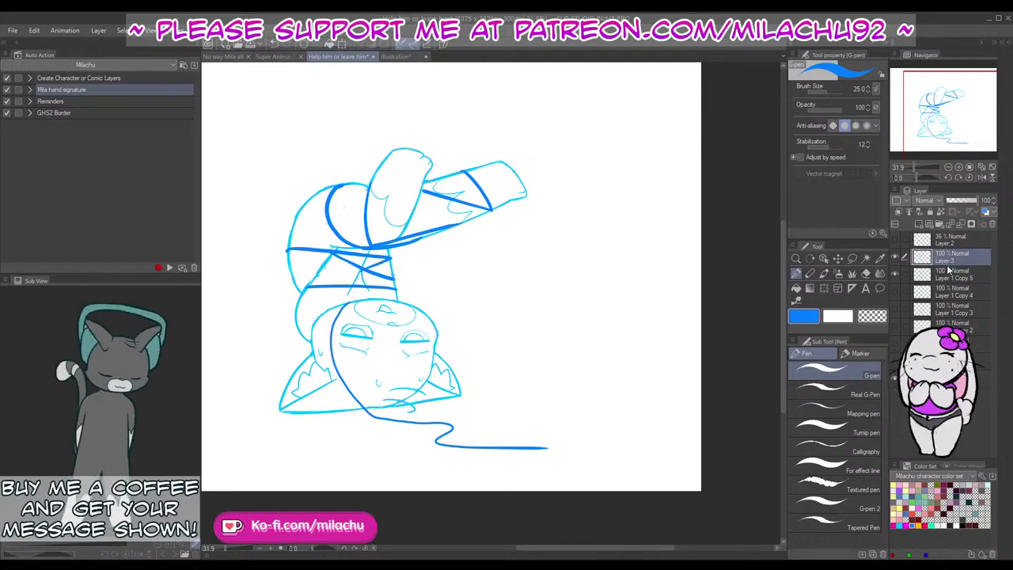
Step: Create a concentric circle special ruler on Layer 1 Copy 5 at the loose end of the string
left_click(946, 277)
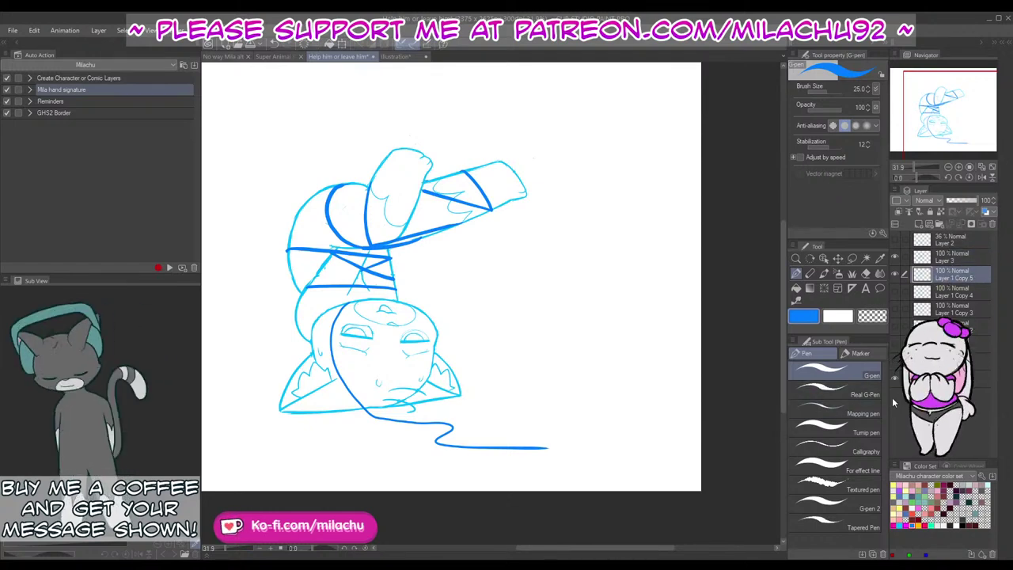
left_click(852, 288)
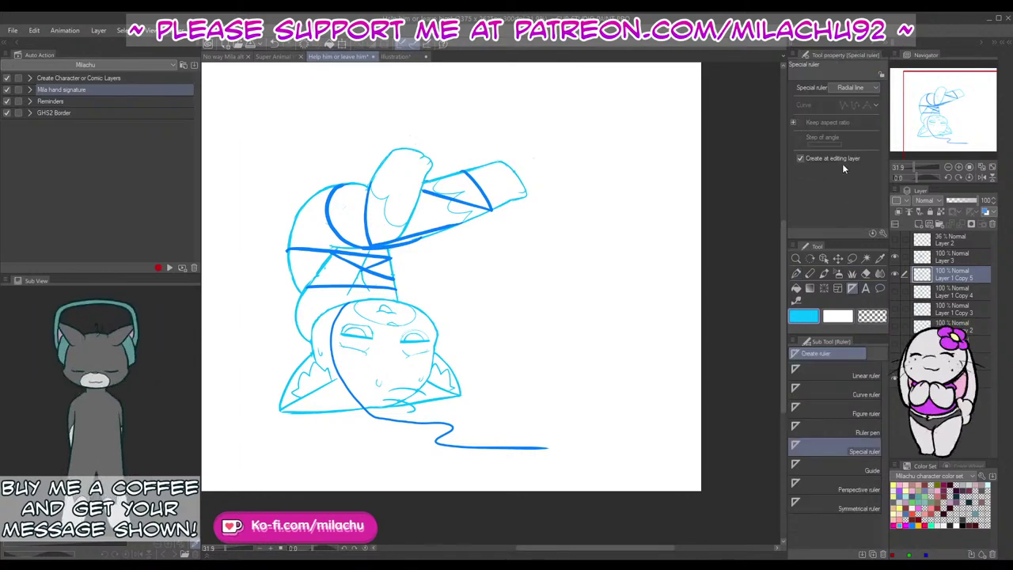
left_click(851, 152)
left_click_drag(584, 418, 632, 462)
left_click_drag(632, 463, 633, 465)
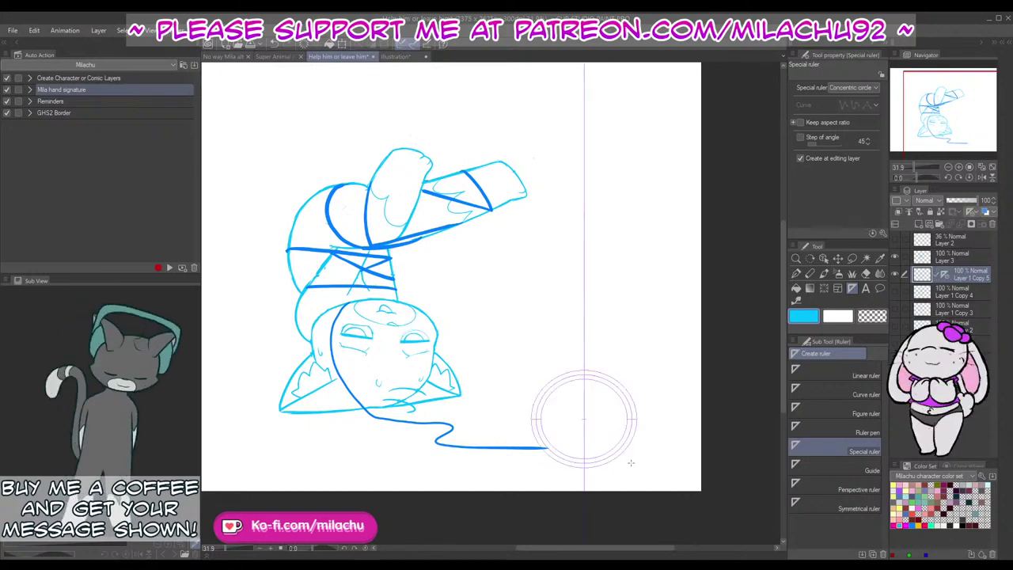
Step: Trace the ruler with the light-blue G-pen to outline the yarn ball and delete the ruler
key("p")
mouse_move(548, 449)
left_mouse_down()
mouse_move(554, 383)
mouse_move(634, 398)
mouse_move(546, 450)
left_mouse_up()
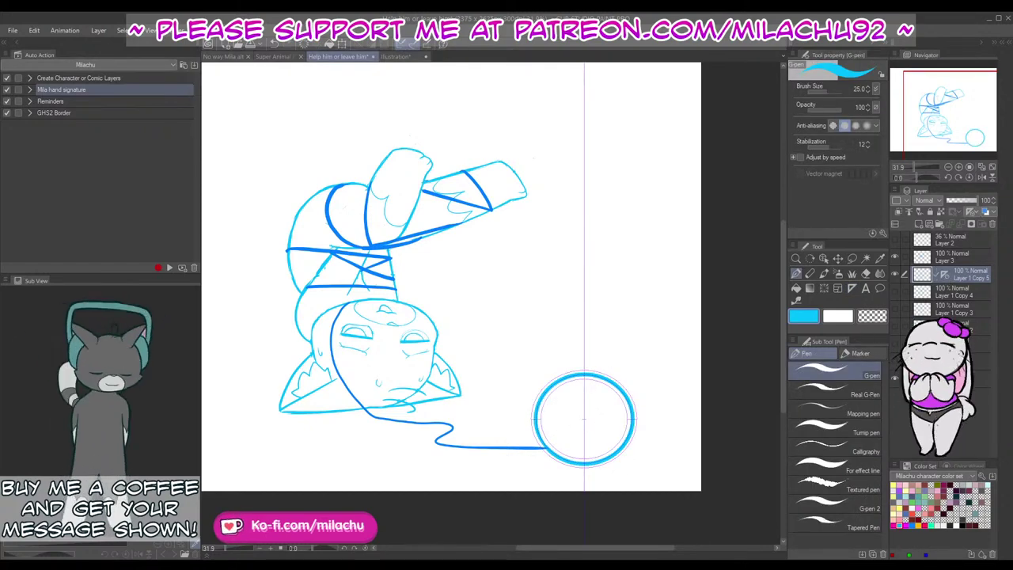
left_click_drag(946, 277, 993, 224)
Step: Draw two long curved strands inside the ball, one near the string side and one sweeping across the middle, undoing the rejected strokes
left_click_drag(611, 421, 626, 381)
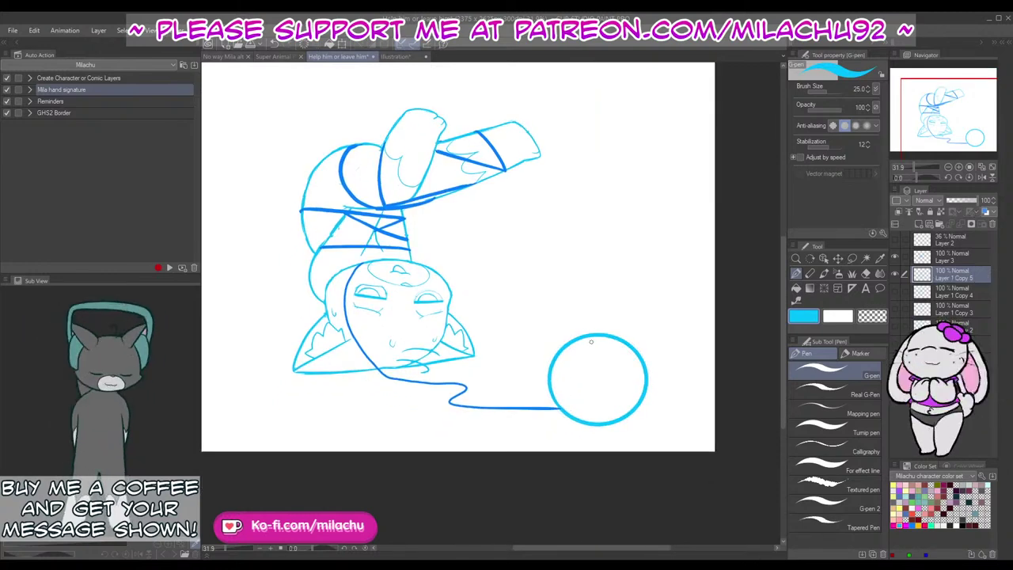
left_click_drag(594, 338, 568, 406)
key("ctrl+z")
mouse_move(597, 337)
left_mouse_down()
mouse_move(568, 402)
mouse_move(580, 420)
left_mouse_up()
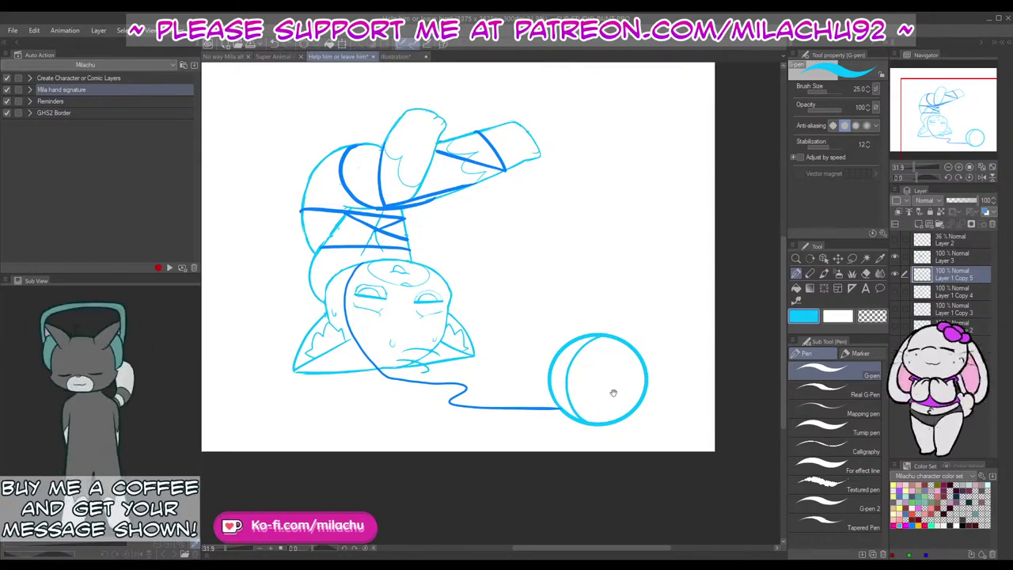
mouse_move(613, 391)
left_mouse_down()
mouse_move(648, 419)
mouse_move(715, 354)
mouse_move(646, 415)
mouse_move(657, 462)
mouse_move(698, 472)
left_mouse_up()
left_click(982, 168)
key("ctrl+z")
mouse_move(658, 411)
left_mouse_down()
mouse_move(677, 470)
mouse_move(702, 471)
left_mouse_up()
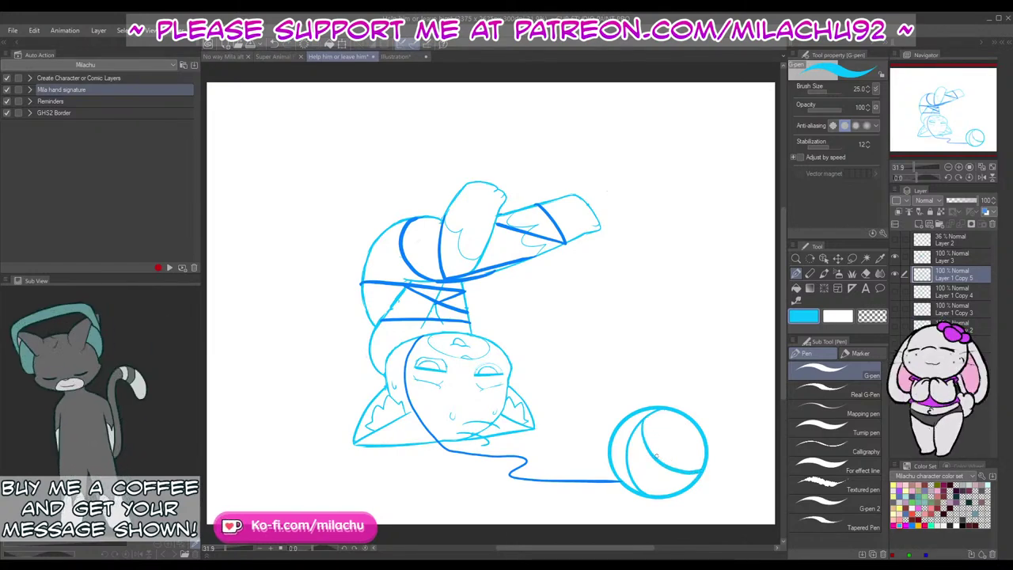
Step: Fill the rest of the yarn ball with short overlapping curved strands, undoing the misplaced stroke
left_click_drag(656, 476, 639, 485)
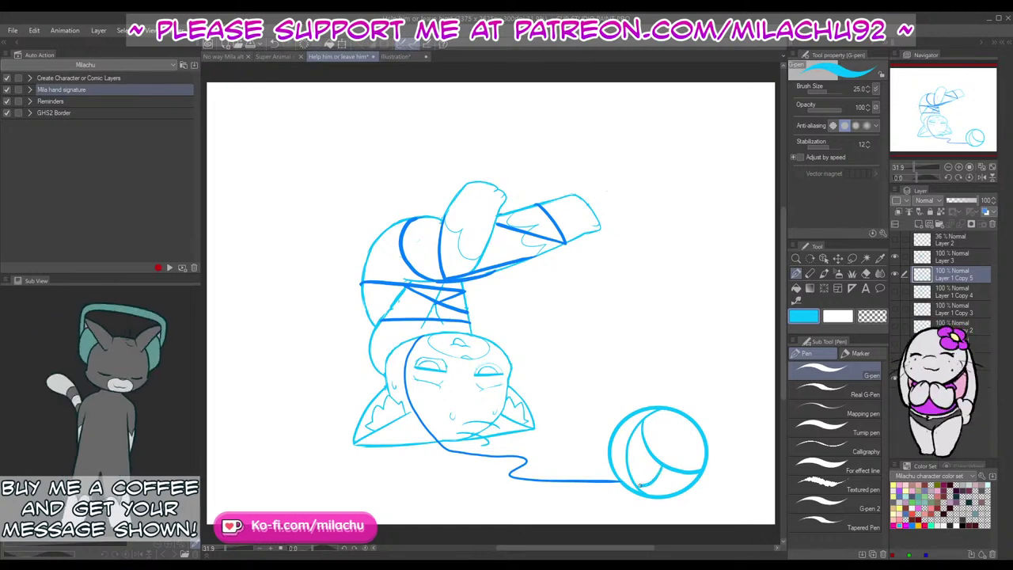
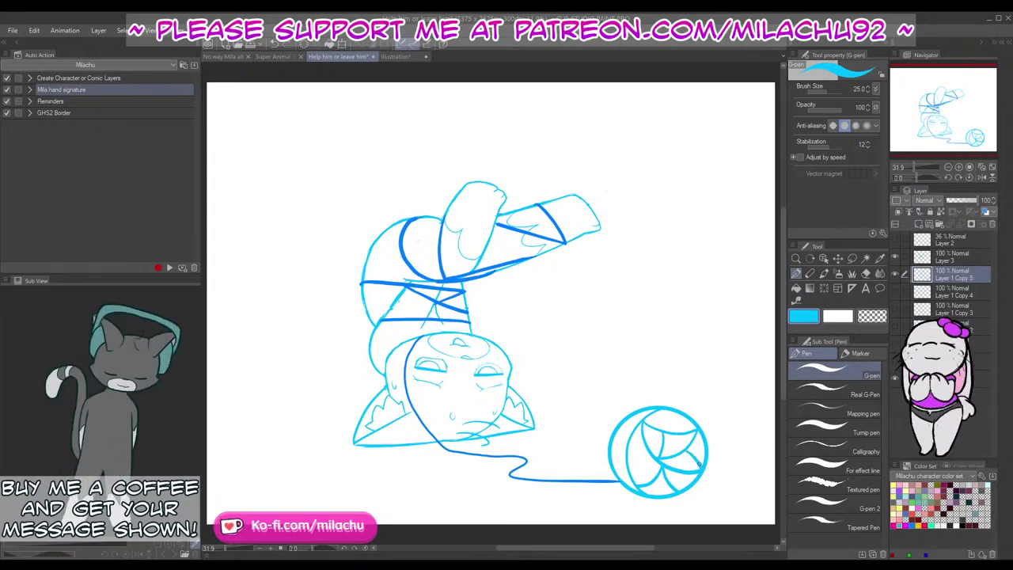
mouse_move(635, 482)
left_mouse_down()
mouse_move(646, 444)
mouse_move(617, 453)
mouse_move(627, 474)
left_mouse_up()
key("ctrl+z")
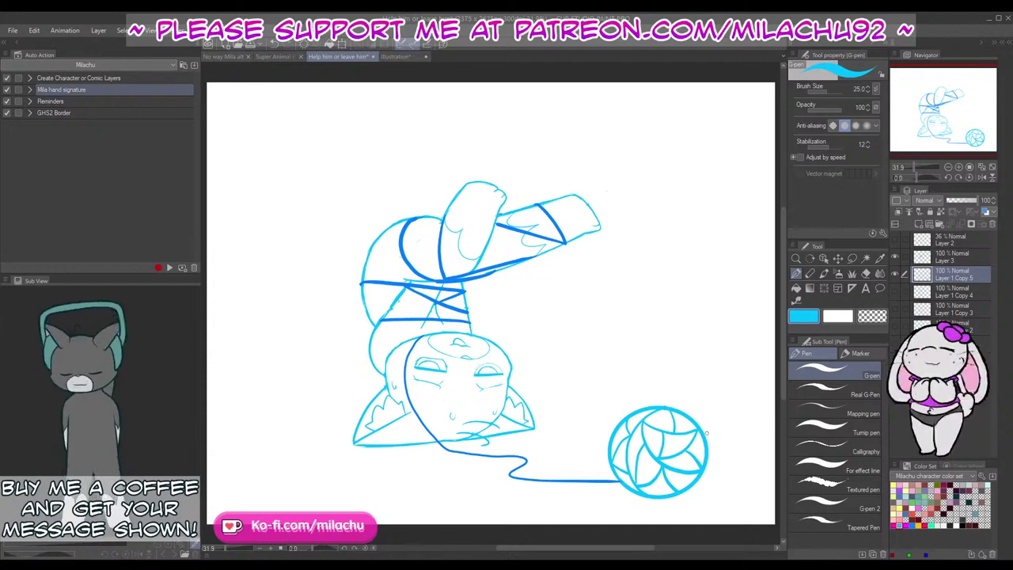
Step: On Layer 3, touch up the end of the dark-blue string where it meets the yarn ball's outline
mouse_move(706, 433)
left_mouse_down()
mouse_move(664, 361)
mouse_move(659, 386)
left_mouse_up()
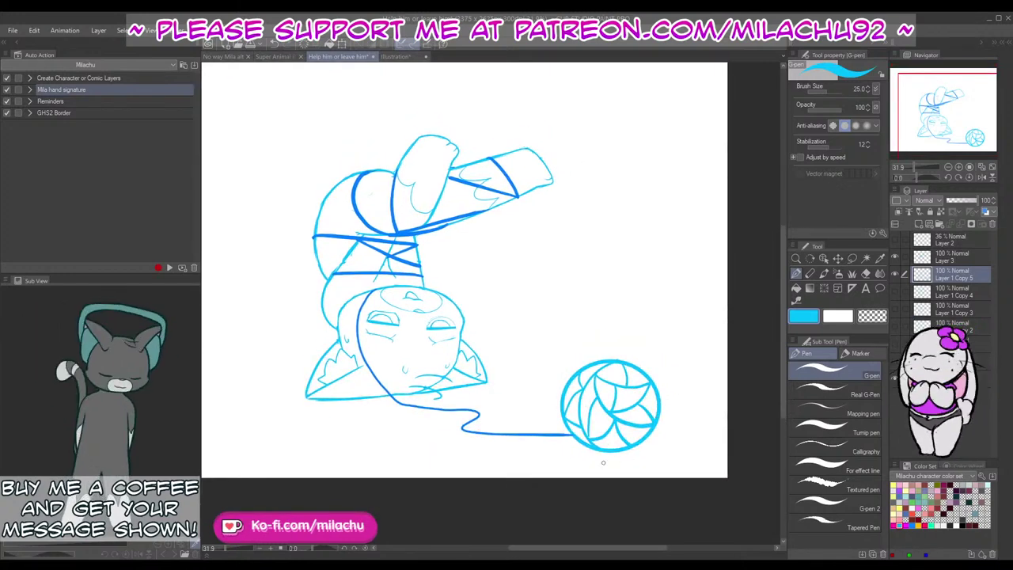
left_click(956, 260)
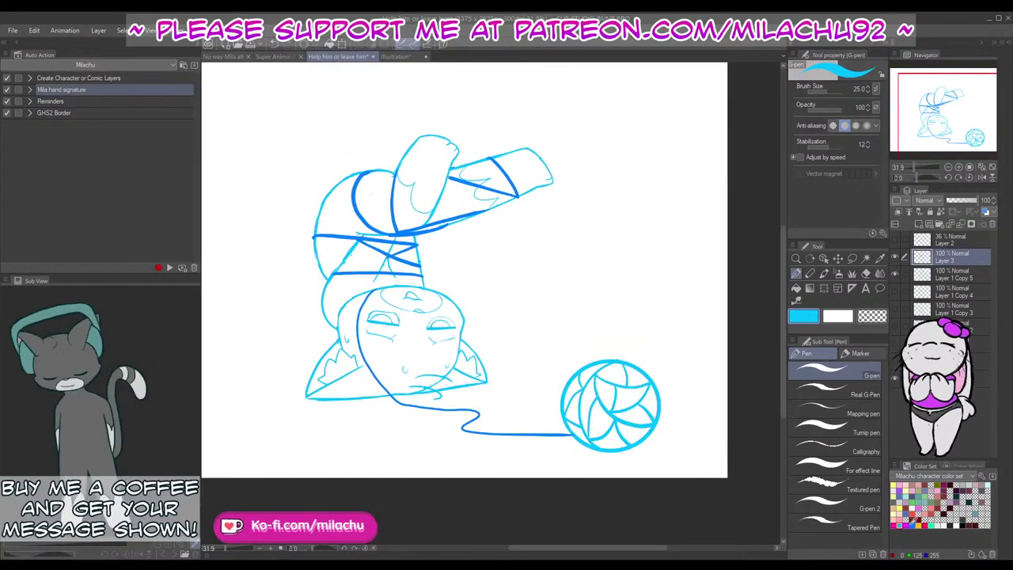
key("e")
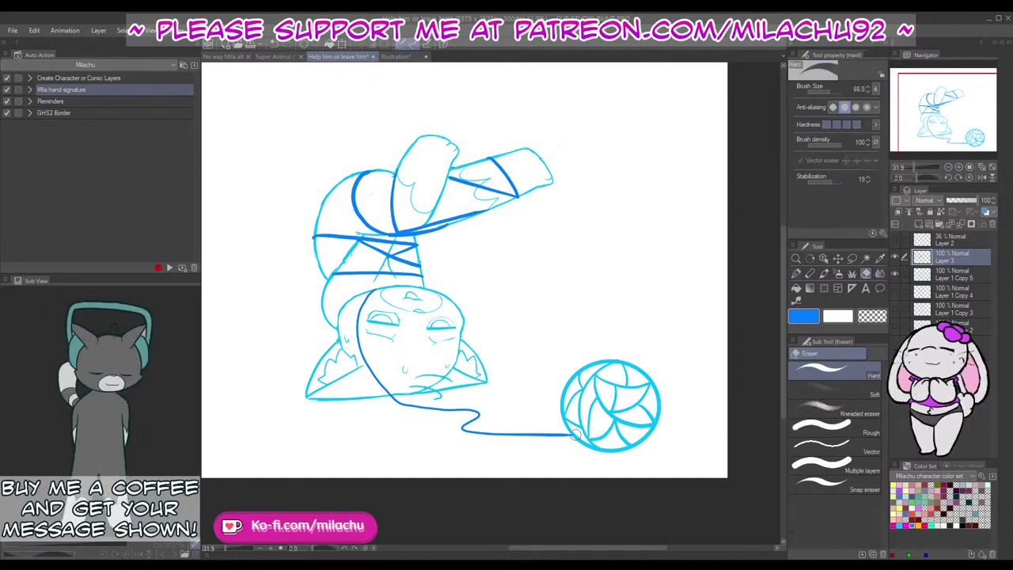
key("p")
key("e")
key("p")
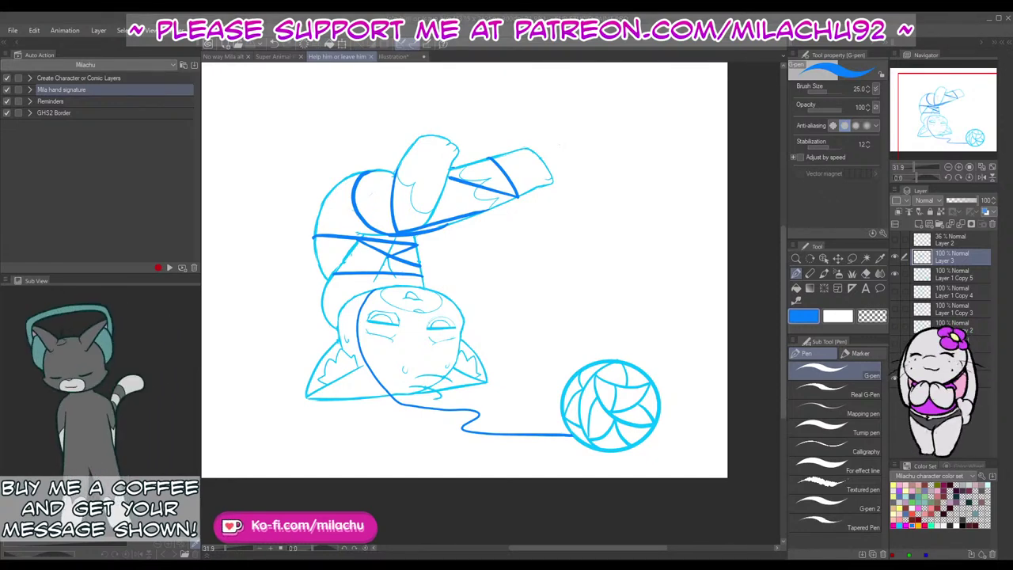
Step: Crop the canvas to a rectangular selection enclosing the cat, the string and the yarn ball
left_click(981, 166)
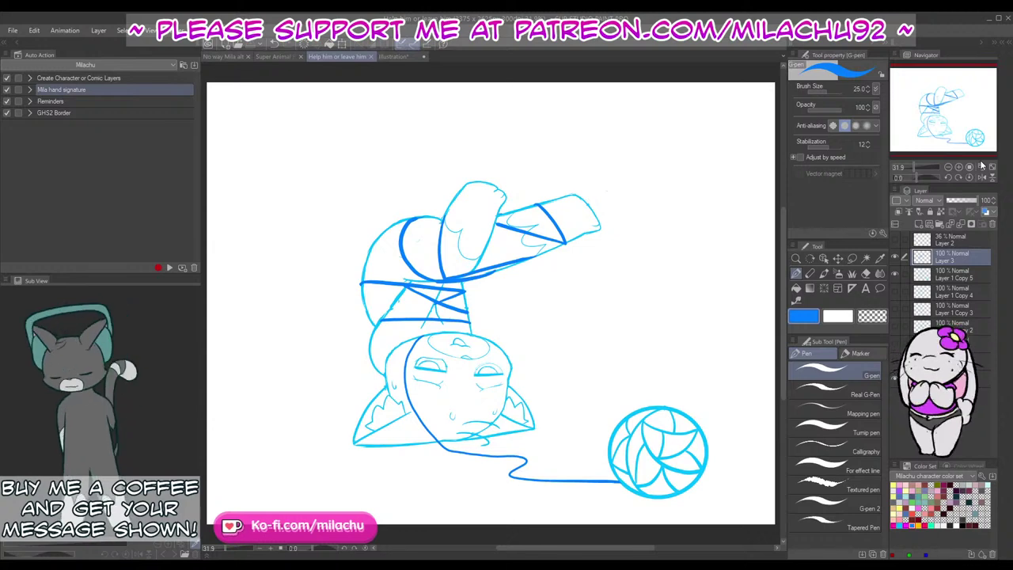
left_click(851, 259)
left_click(836, 370)
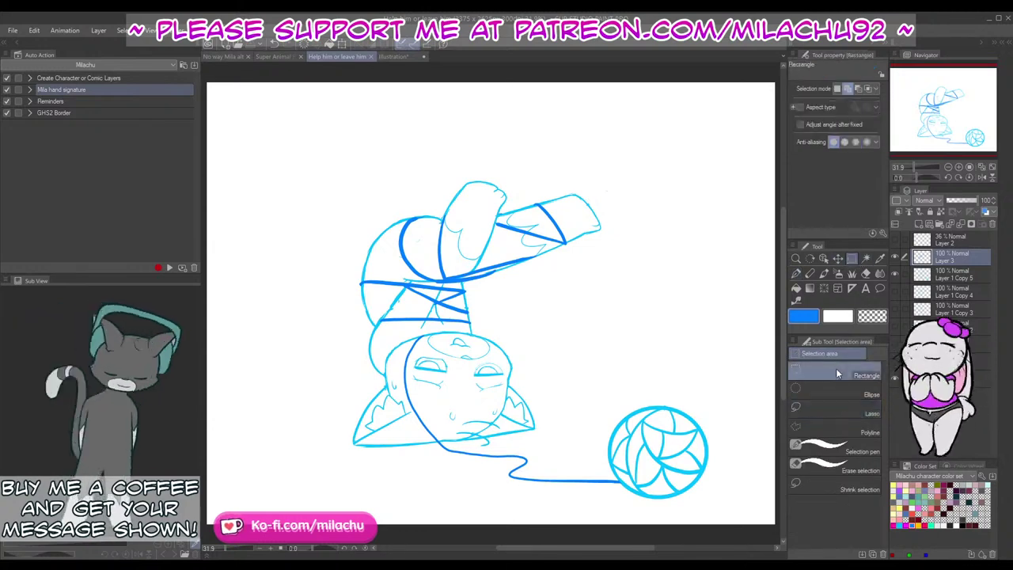
mouse_move(746, 489)
left_mouse_down()
mouse_move(446, 277)
mouse_move(311, 150)
mouse_move(334, 152)
mouse_move(271, 135)
mouse_move(276, 148)
left_mouse_up()
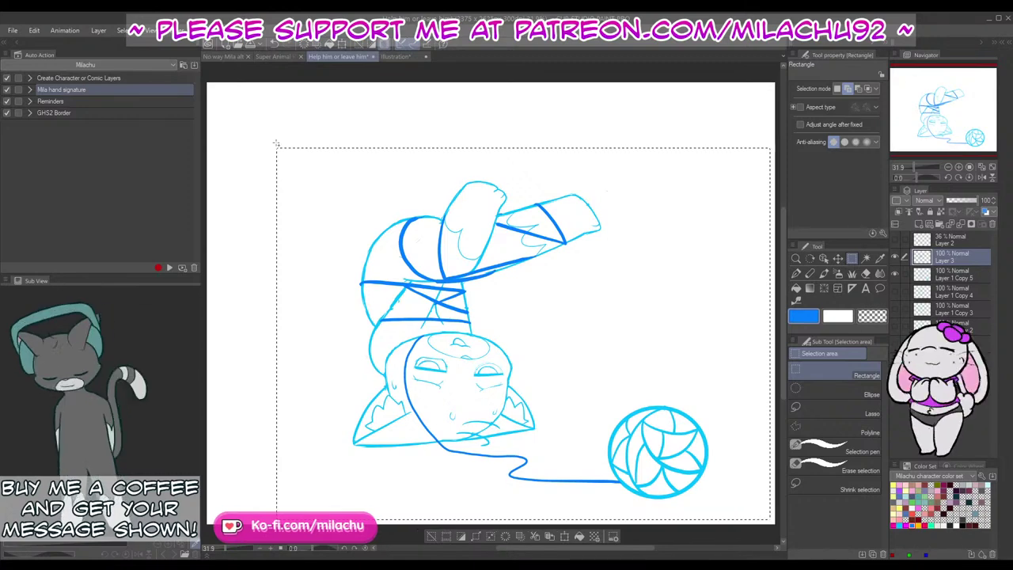
left_click(445, 537)
left_click(398, 506)
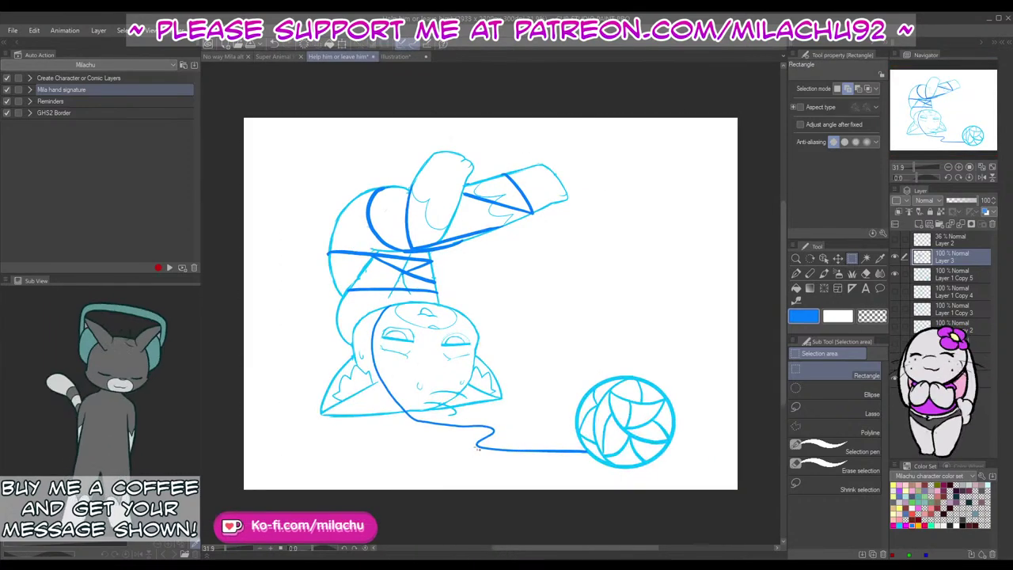
left_click(991, 167)
key("p")
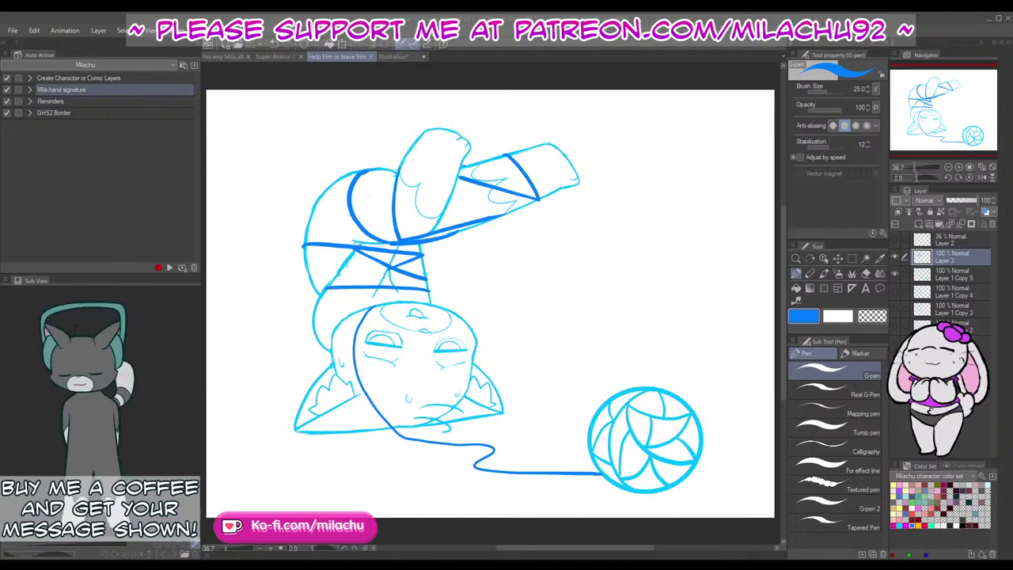
Step: Duplicate Layer 1 Copy 5 and hide the original layer, keeping the duplicate for the yarn ball rework
left_click(918, 167)
left_click_drag(764, 427, 640, 364)
left_click_drag(736, 459, 622, 331)
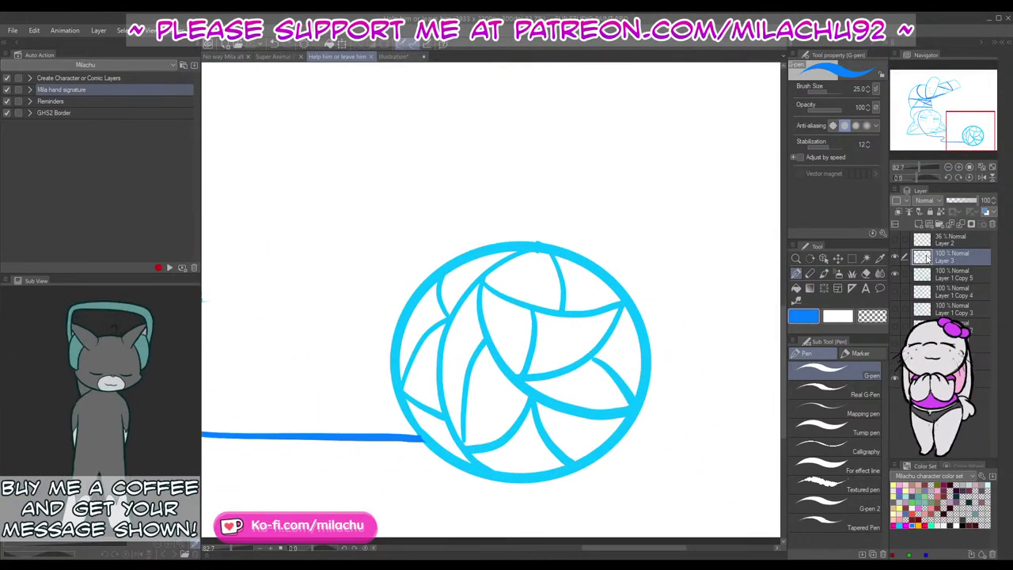
left_click(895, 257)
left_click(895, 256)
left_click(958, 277)
key("ctrl+c")
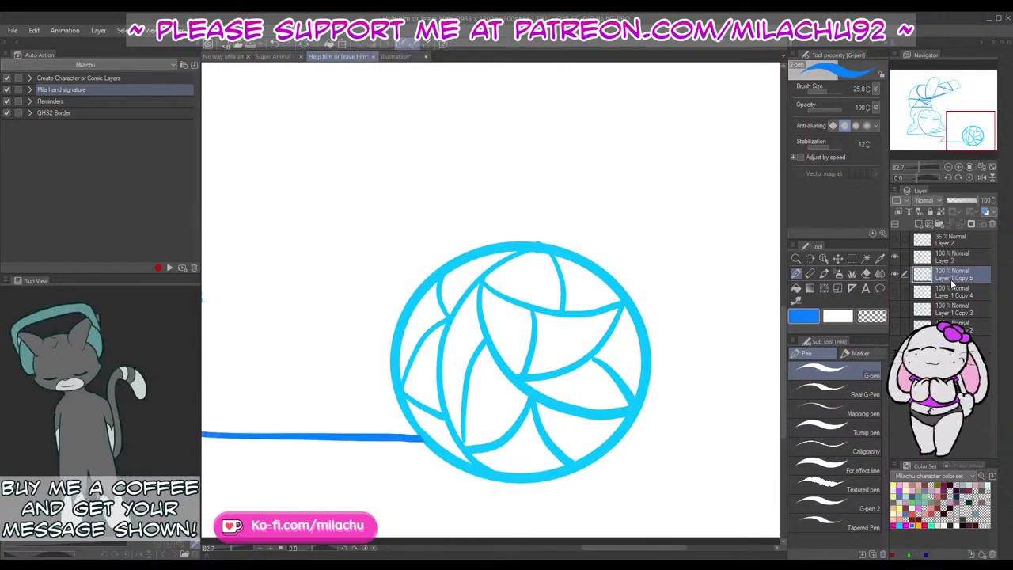
key("ctrl+v")
left_click(895, 291)
Step: Erase all the light-blue strands inside the yarn ball with the hard eraser, keeping only its round outline
key("e")
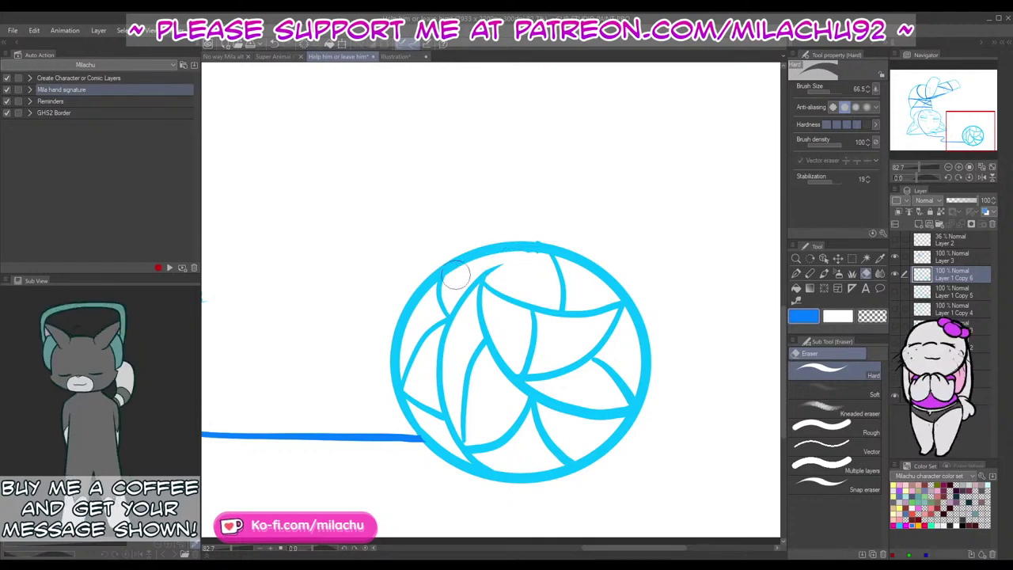
left_click_drag(456, 277, 448, 294)
mouse_move(490, 265)
left_mouse_down()
mouse_move(549, 264)
mouse_move(477, 276)
mouse_move(433, 332)
mouse_move(411, 400)
mouse_move(435, 410)
mouse_move(473, 457)
mouse_move(584, 448)
mouse_move(629, 368)
mouse_move(619, 307)
mouse_move(489, 289)
mouse_move(416, 329)
mouse_move(464, 290)
mouse_move(441, 421)
mouse_move(470, 419)
mouse_move(485, 339)
mouse_move(488, 430)
mouse_move(524, 415)
left_mouse_up()
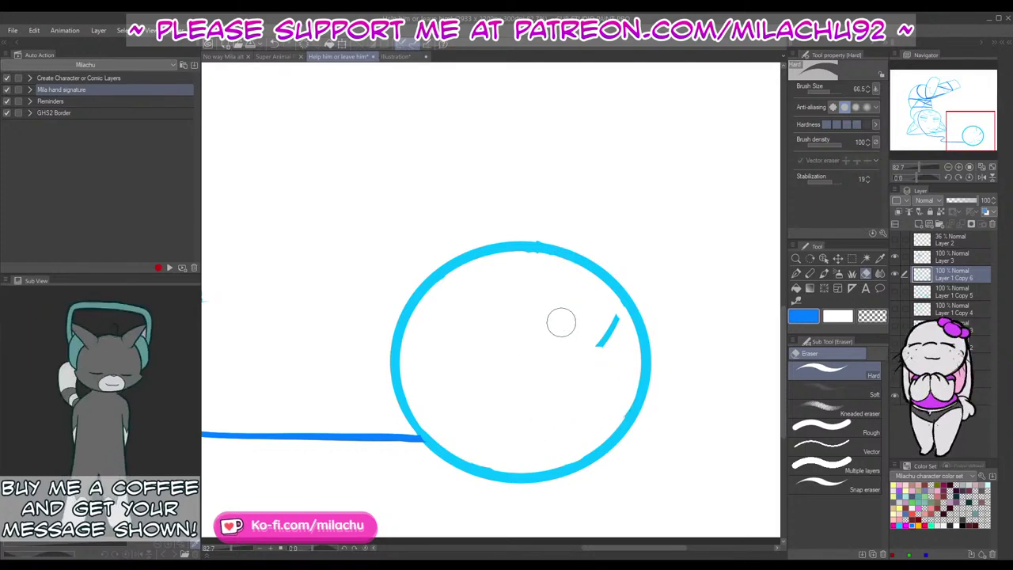
key("p")
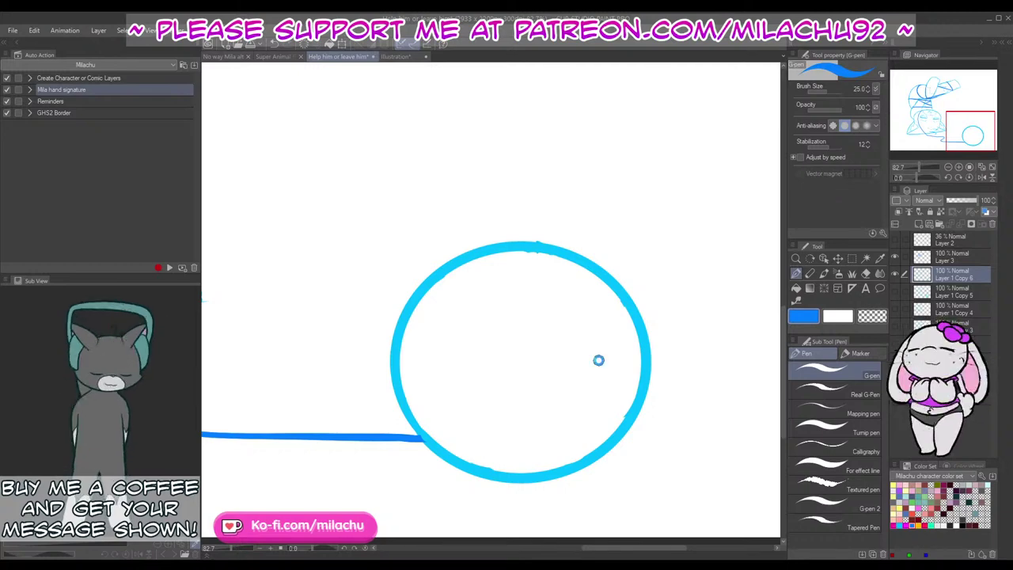
Step: On Layer 3, draw four dark-blue strands sweeping across the ball's lower part and one curving down from its upper edge, undoing the rejected stroke
left_click(901, 525)
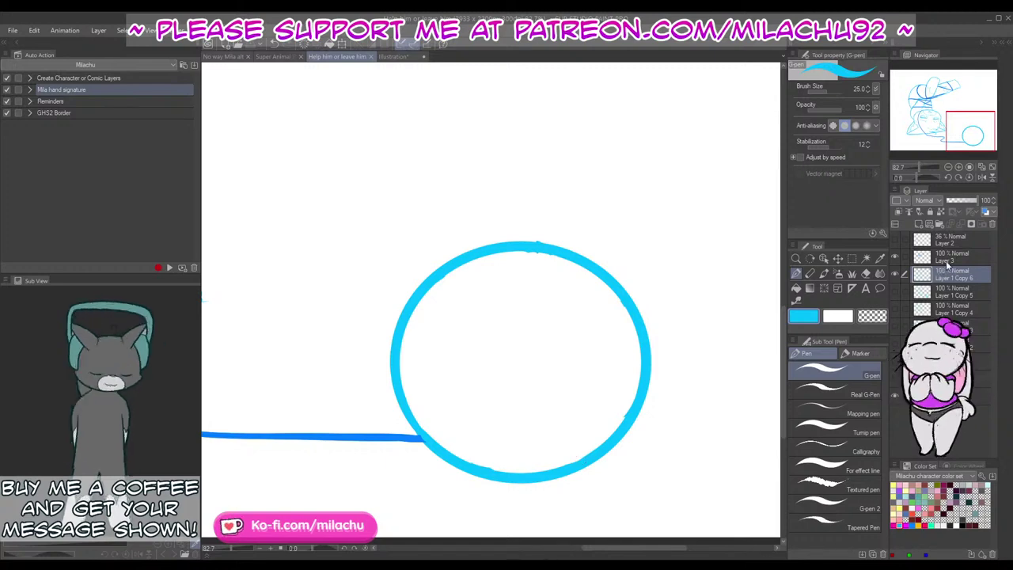
left_click(946, 265)
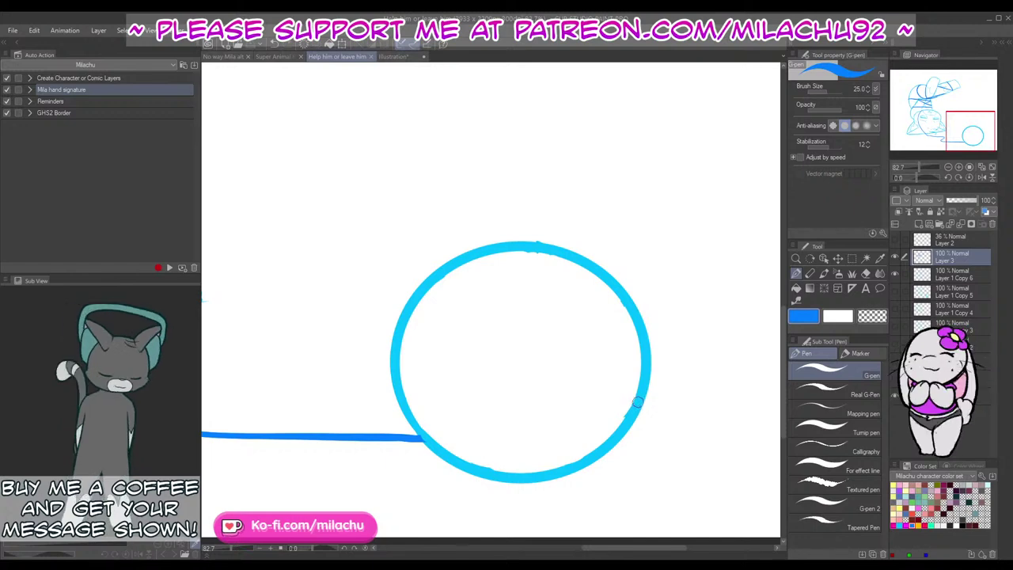
mouse_move(637, 402)
left_mouse_down()
mouse_move(596, 418)
mouse_move(479, 392)
left_mouse_up()
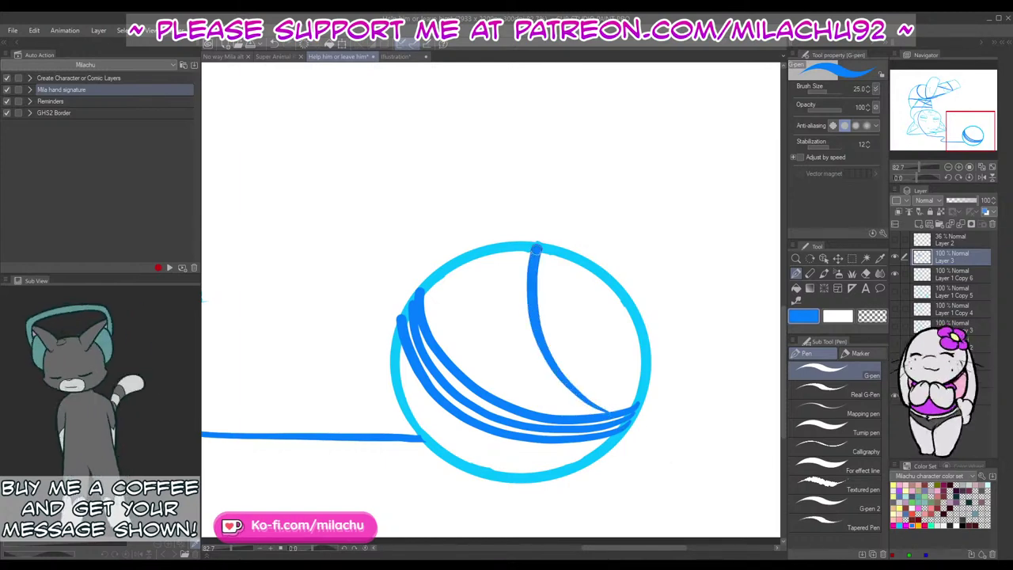
key("ctrl+z")
mouse_move(630, 409)
left_mouse_down()
mouse_move(543, 378)
mouse_move(508, 302)
left_mouse_up()
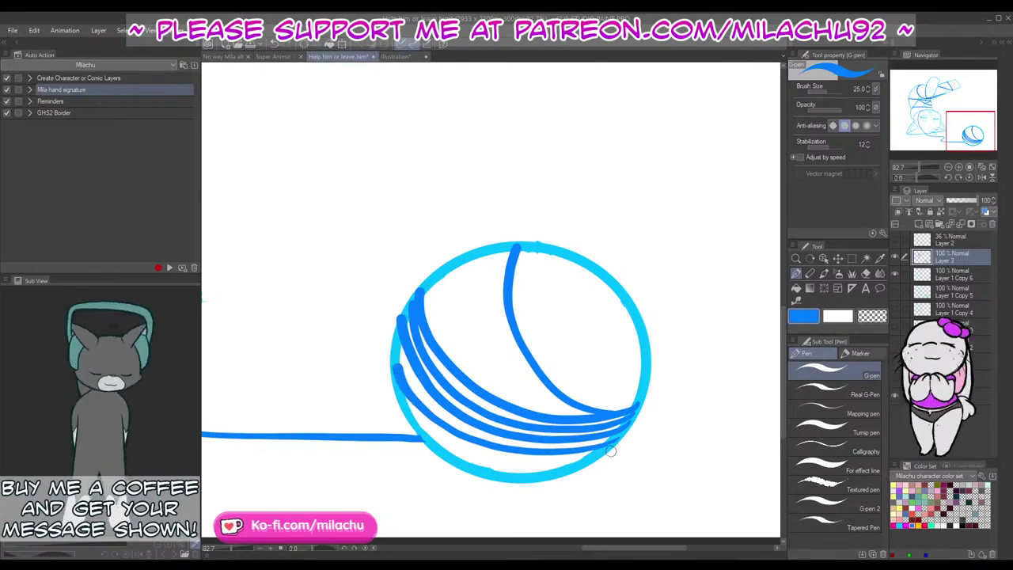
mouse_move(609, 451)
left_mouse_down()
mouse_move(621, 438)
mouse_move(488, 445)
left_mouse_up()
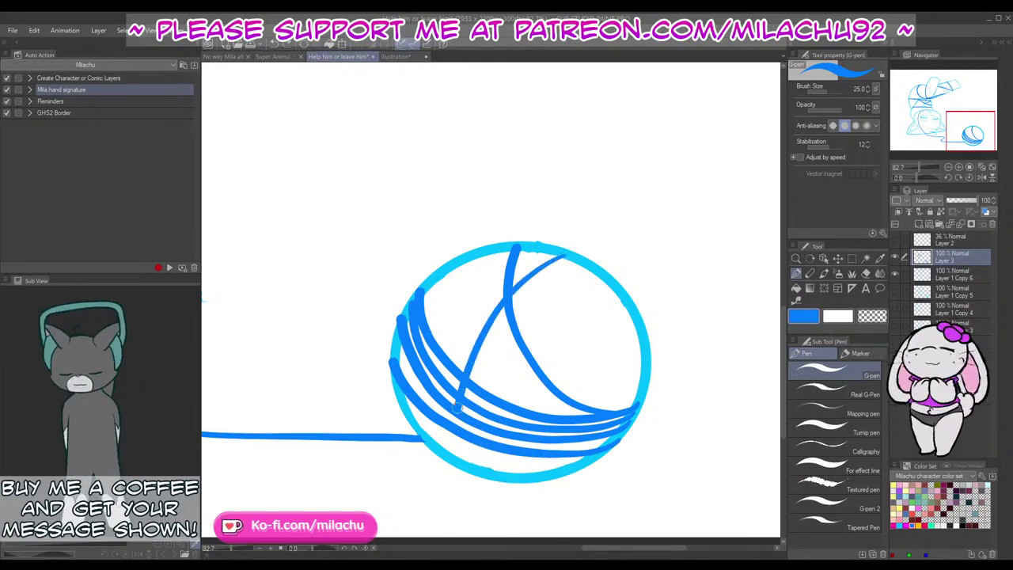
Step: Draw a fan of curved strands running from the ball's upper edge down its string side, undoing and redrawing the misplaced ones
key("ctrl+z")
left_click_drag(570, 254, 481, 339)
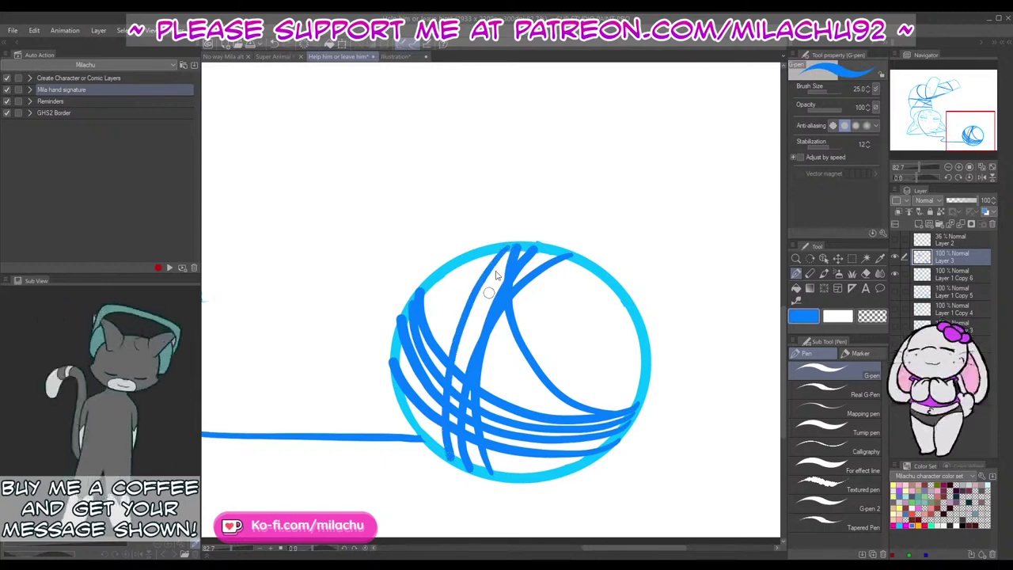
key("ctrl+z")
left_click_drag(506, 252, 437, 382)
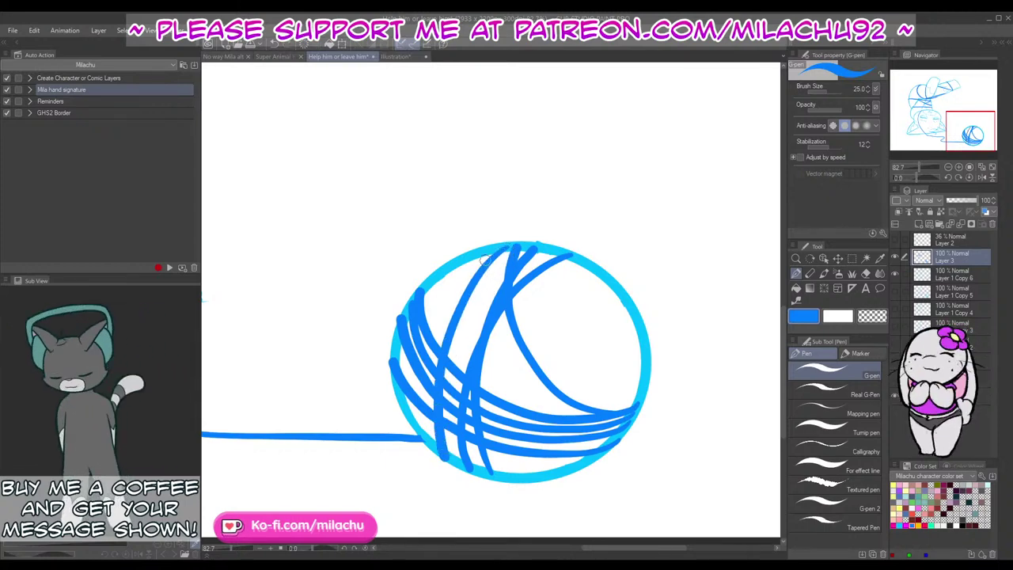
key("ctrl+z")
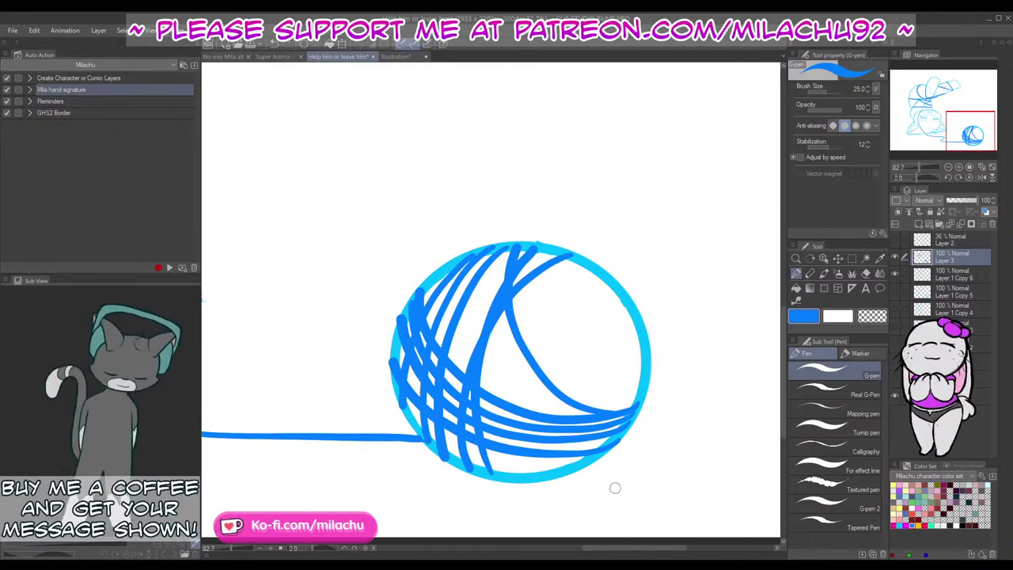
Step: Draw three diagonal strands from the ball's string side up to its opposite edge, undoing the rejected stroke
left_click_drag(459, 388, 626, 301)
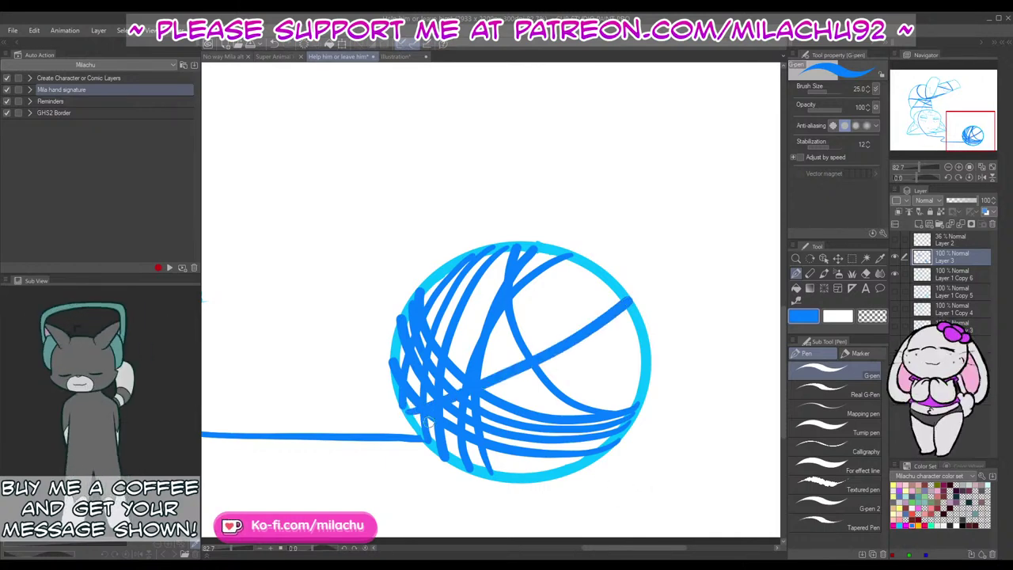
left_click_drag(493, 396, 598, 348)
key("ctrl+z")
mouse_move(415, 425)
left_mouse_down()
mouse_move(566, 375)
mouse_move(631, 314)
left_mouse_up()
mouse_move(454, 433)
left_mouse_down()
mouse_move(603, 381)
mouse_move(643, 313)
left_mouse_up()
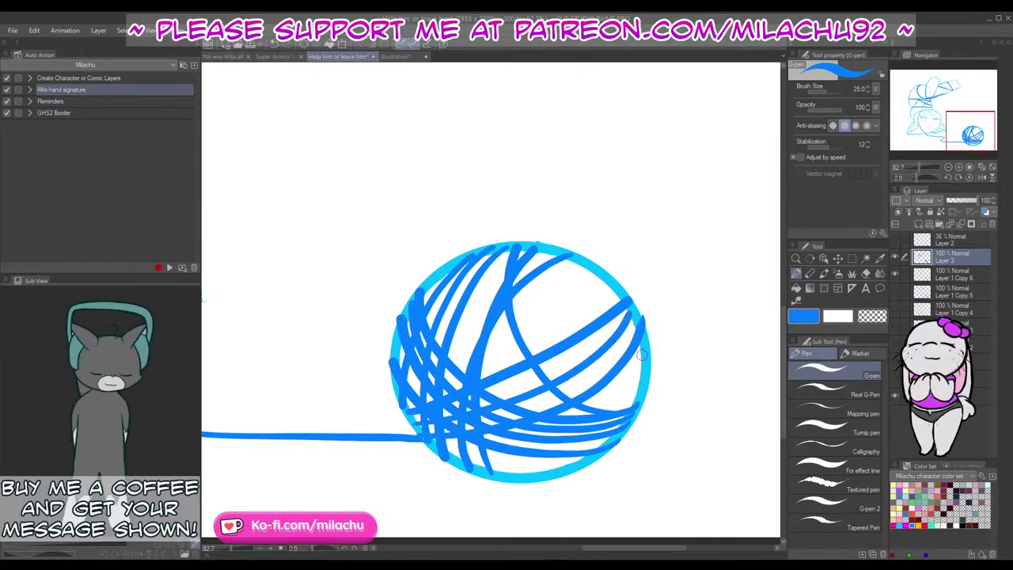
Step: On Layer 1 Copy 6, clean up the slanted torso line below the crossed bands with the eraser and the light-blue G-pen
left_click_drag(918, 168, 914, 171)
left_click_drag(609, 315, 686, 400)
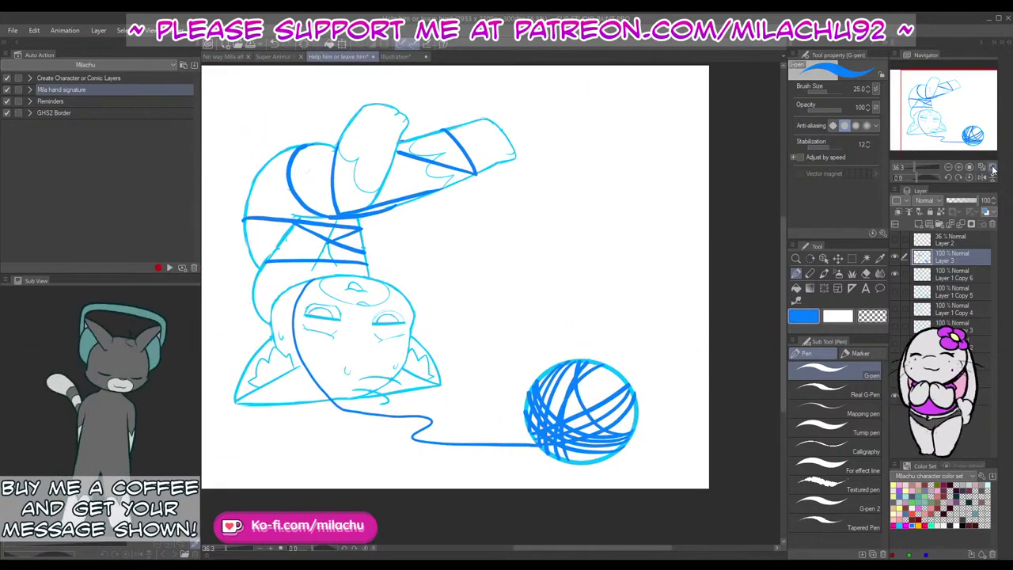
left_click(994, 169)
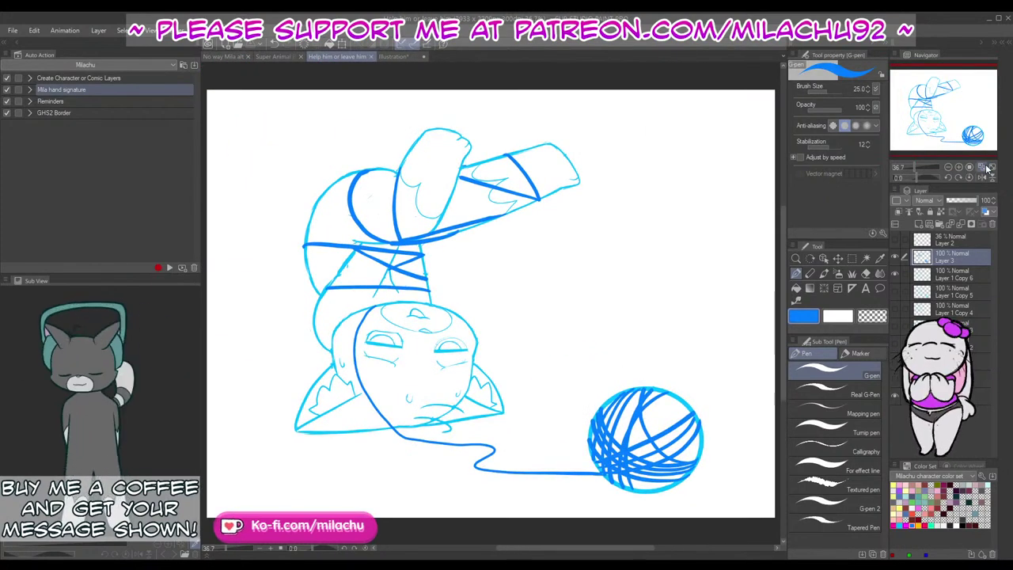
left_click(952, 274)
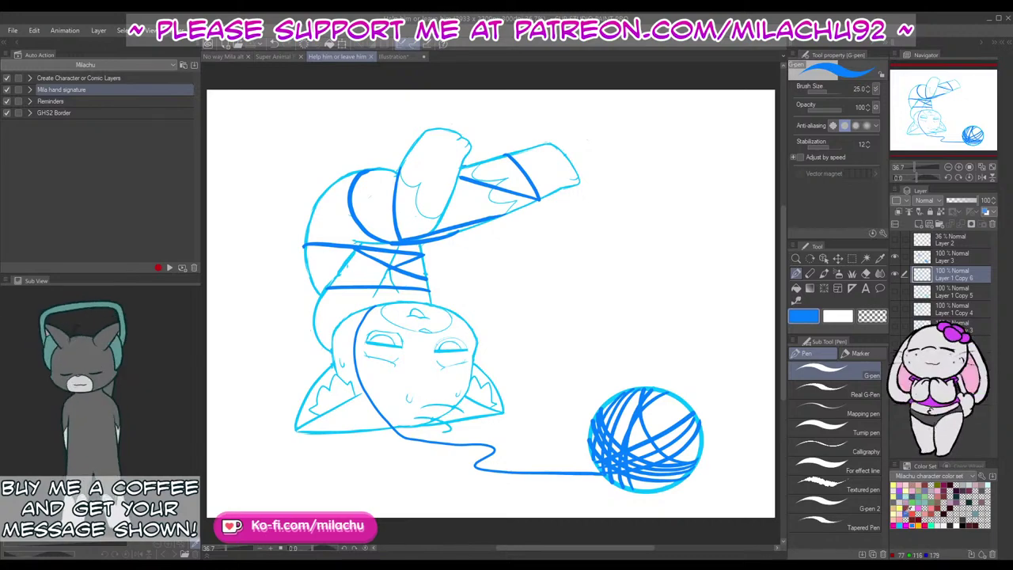
left_click(906, 525)
left_click_drag(915, 165, 919, 165)
left_click_drag(504, 295, 744, 408)
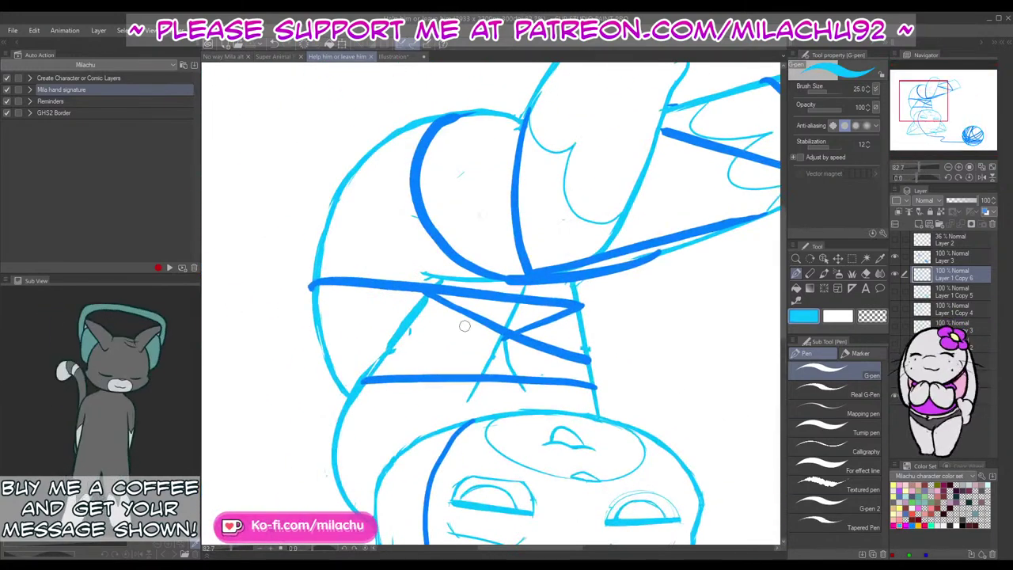
key("e")
left_click_drag(383, 364, 400, 351)
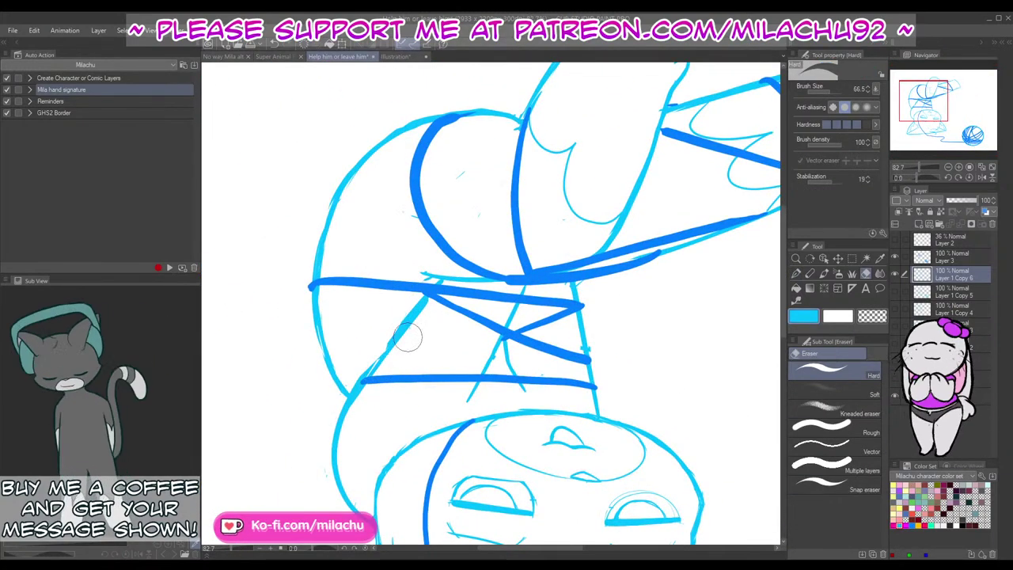
key("p")
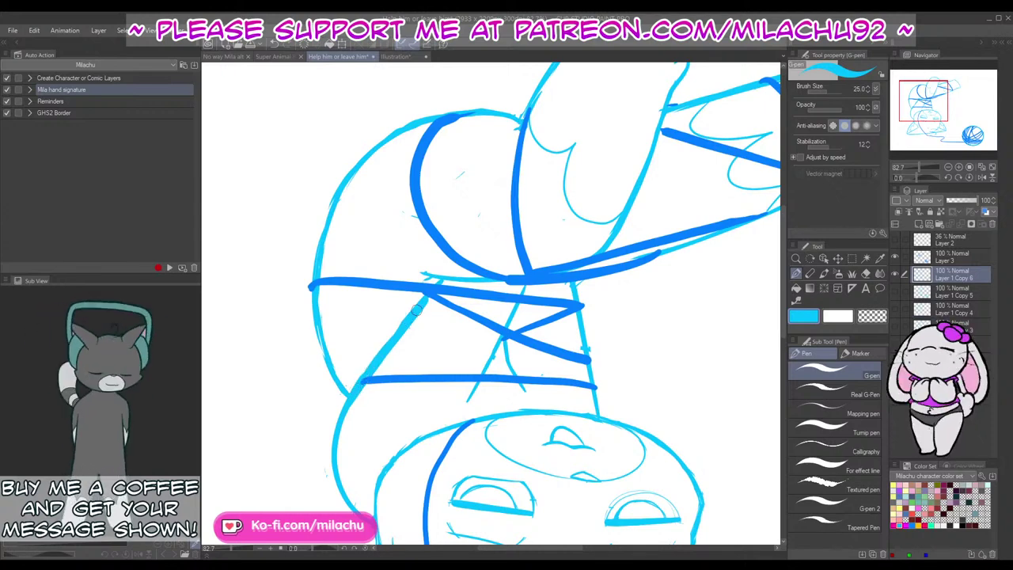
Step: On Layer 3, extend the dark-blue torso bands to the body outline and erase the ends that overhang it
left_click(955, 259)
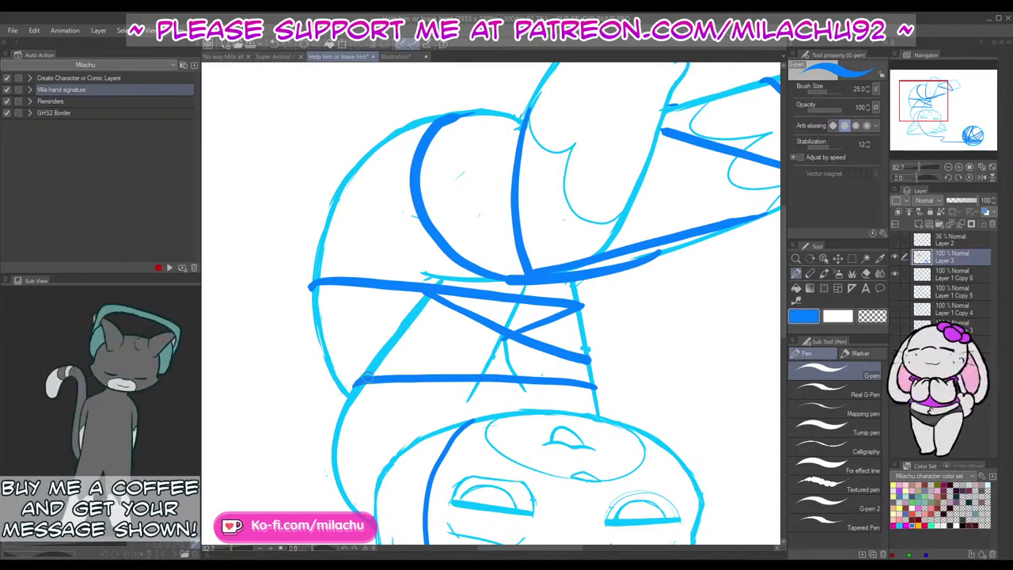
key("e")
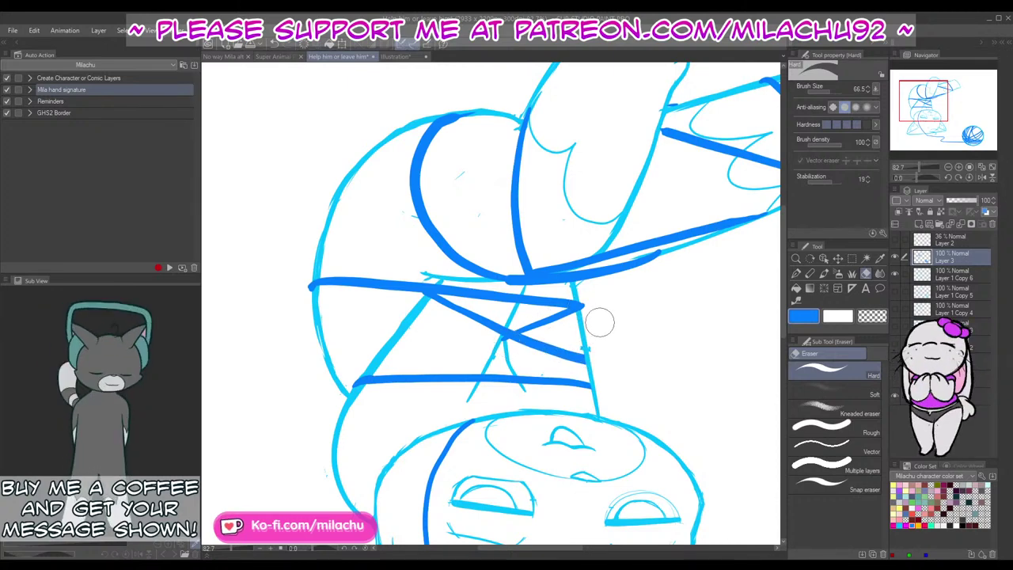
left_click_drag(654, 350, 560, 362)
key("p")
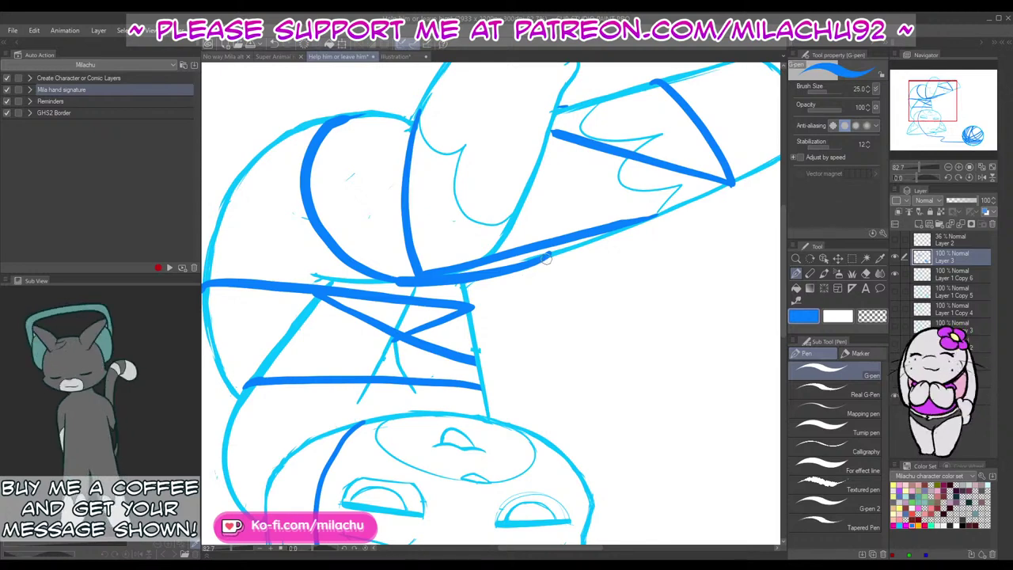
key("e")
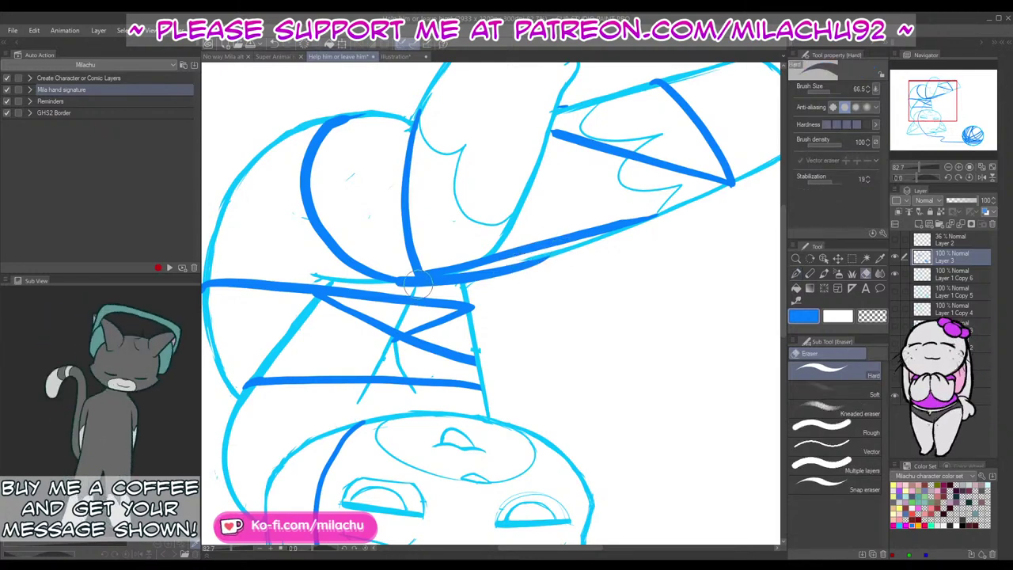
key("p")
left_click_drag(374, 331, 447, 334)
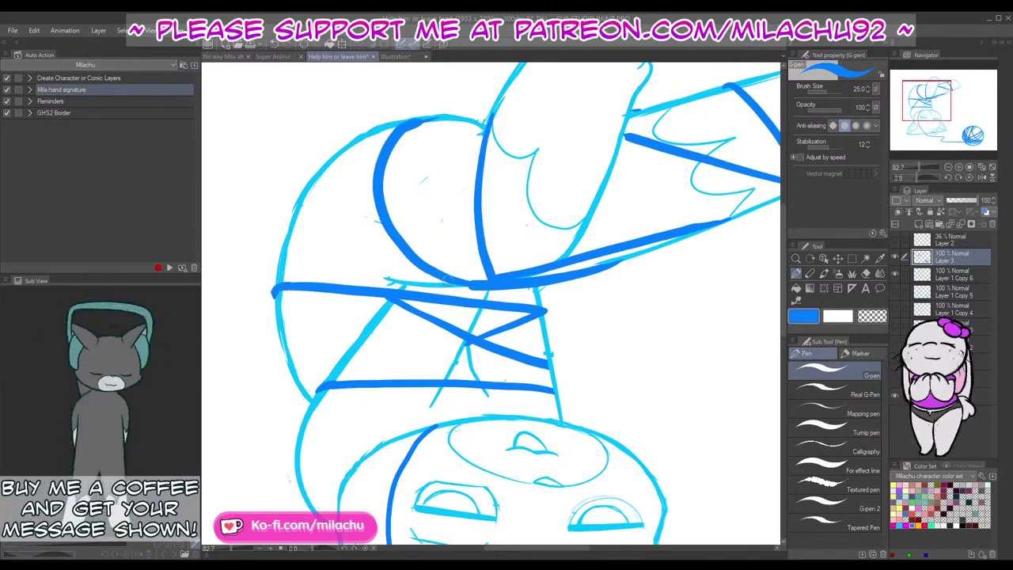
Step: Extend the two dark-blue hip bands to the body's upper outline and erase the overhanging ends
left_click_drag(617, 272, 610, 324)
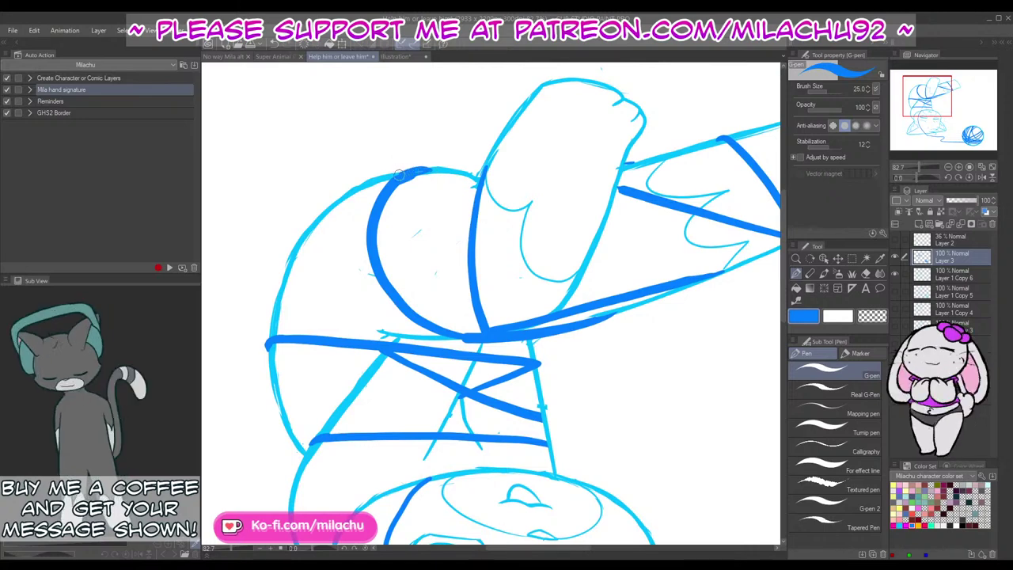
key("e")
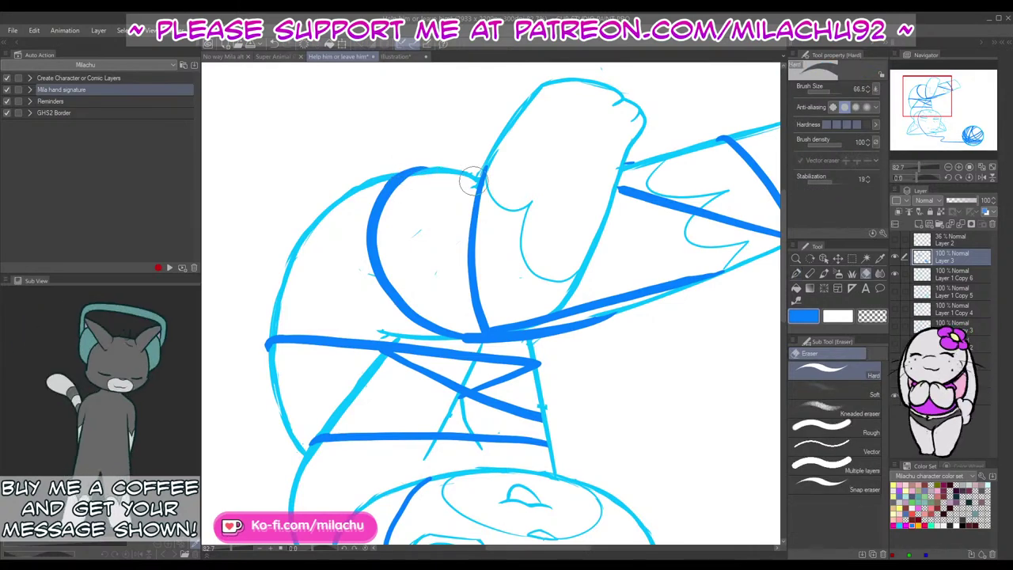
key("p")
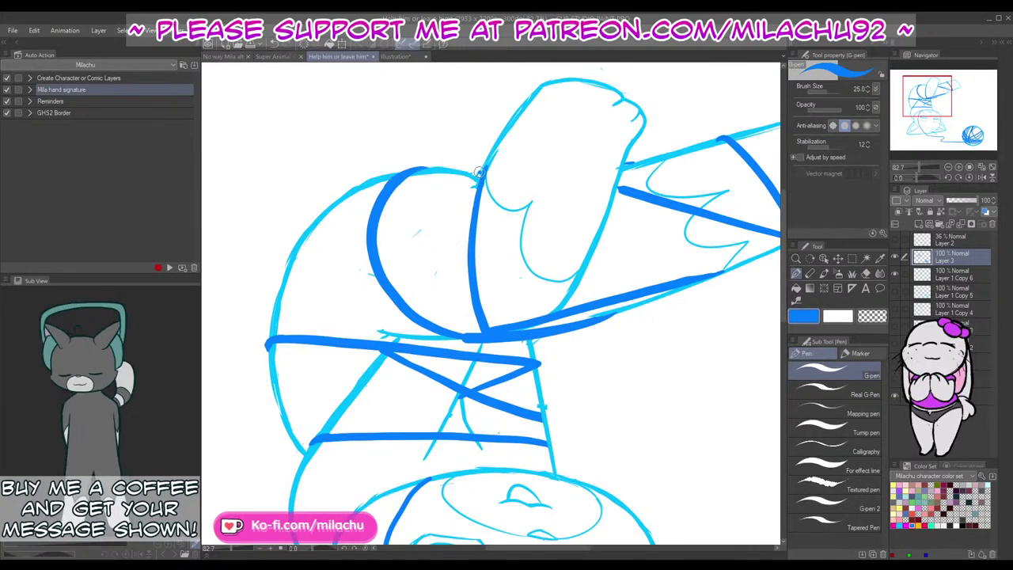
key("e")
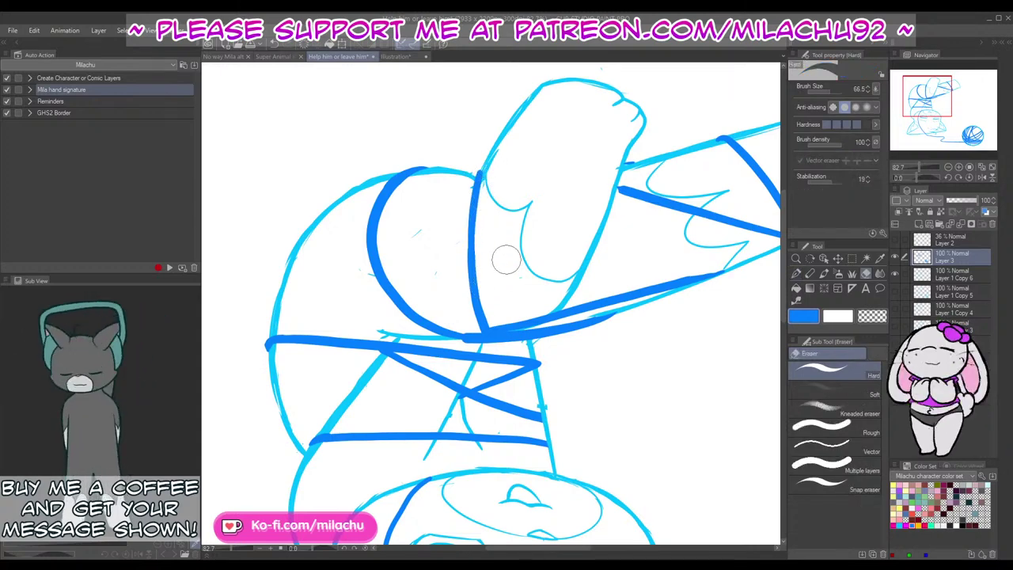
Step: Touch up the dark-blue band ends on the extended leg with the G-pen and eraser so they meet the leg outline
left_click_drag(619, 329, 490, 387)
key("p")
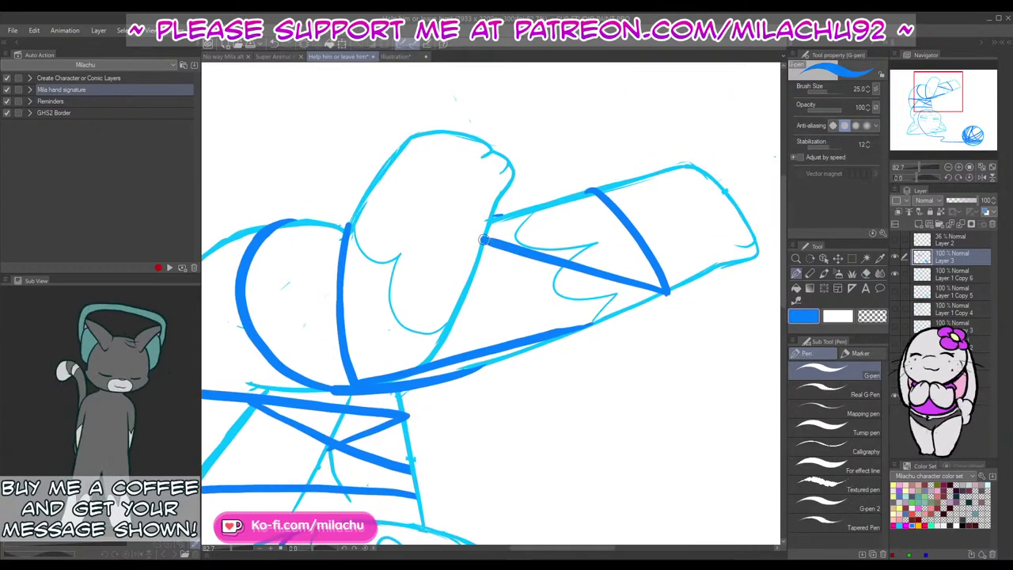
key("e")
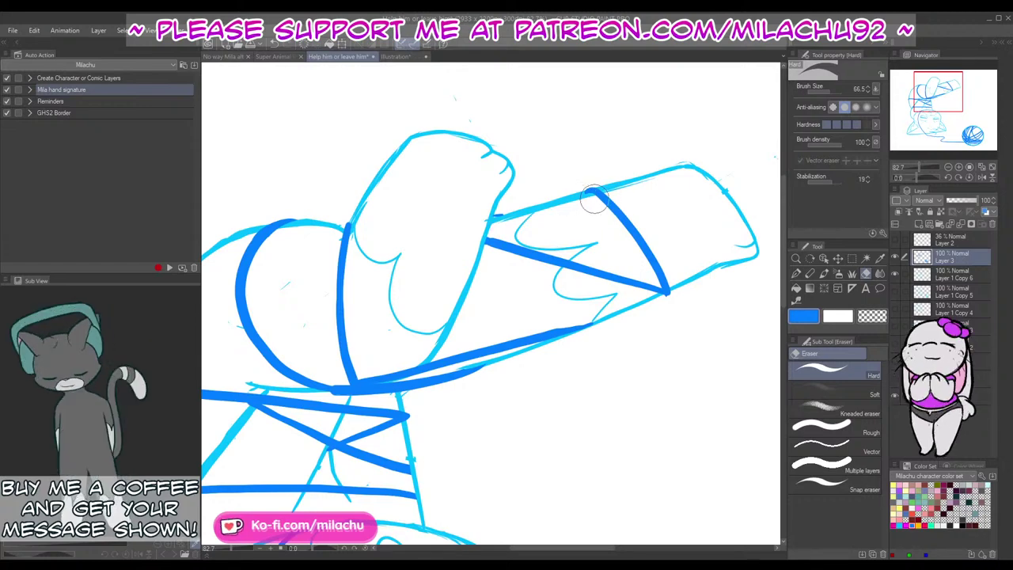
key("p")
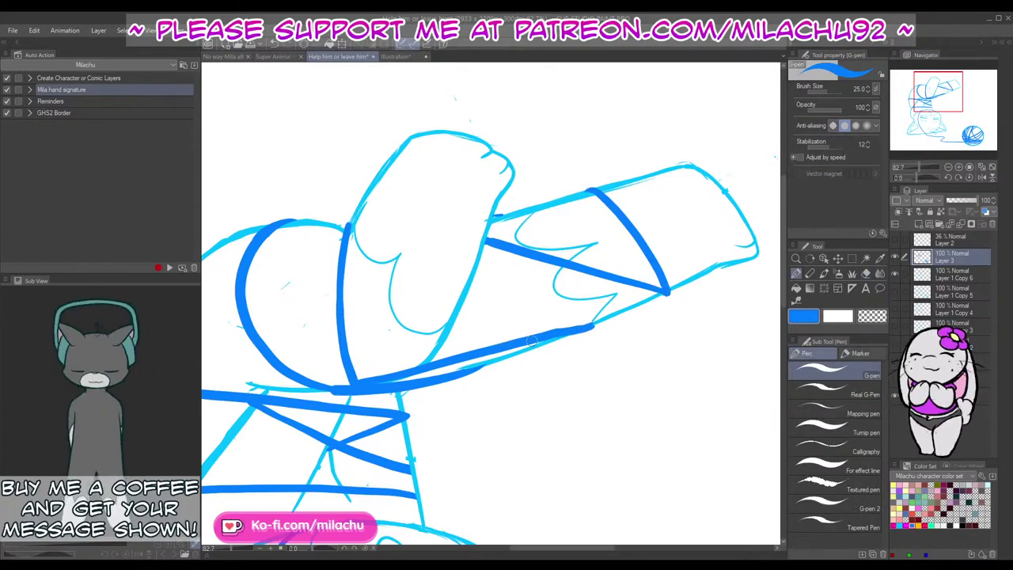
key("e")
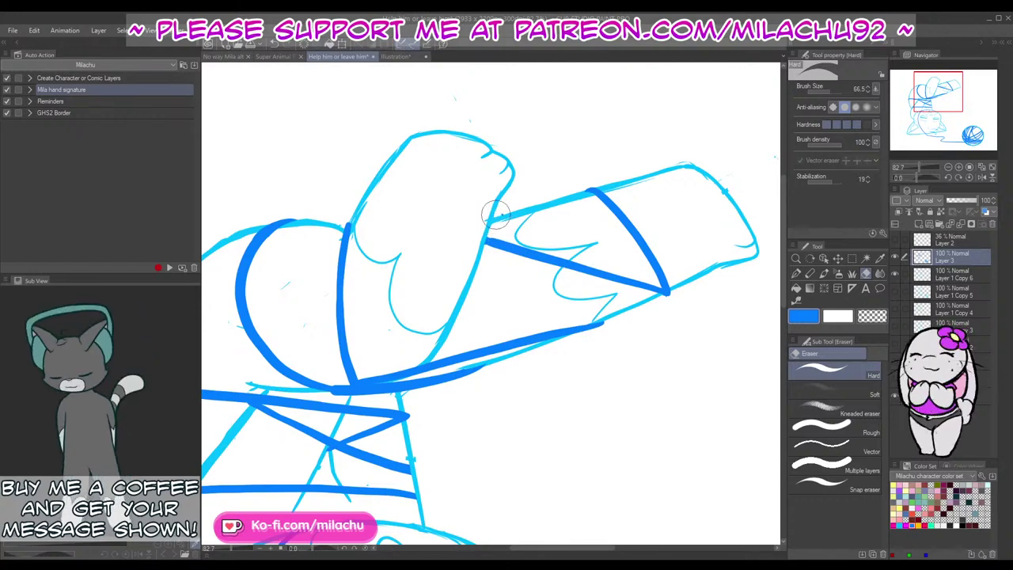
Step: Clean up the dark-blue bands at the waist and extend the crossed torso band's end to the body outline
mouse_move(583, 430)
left_mouse_down()
mouse_move(626, 374)
mouse_move(654, 357)
left_mouse_up()
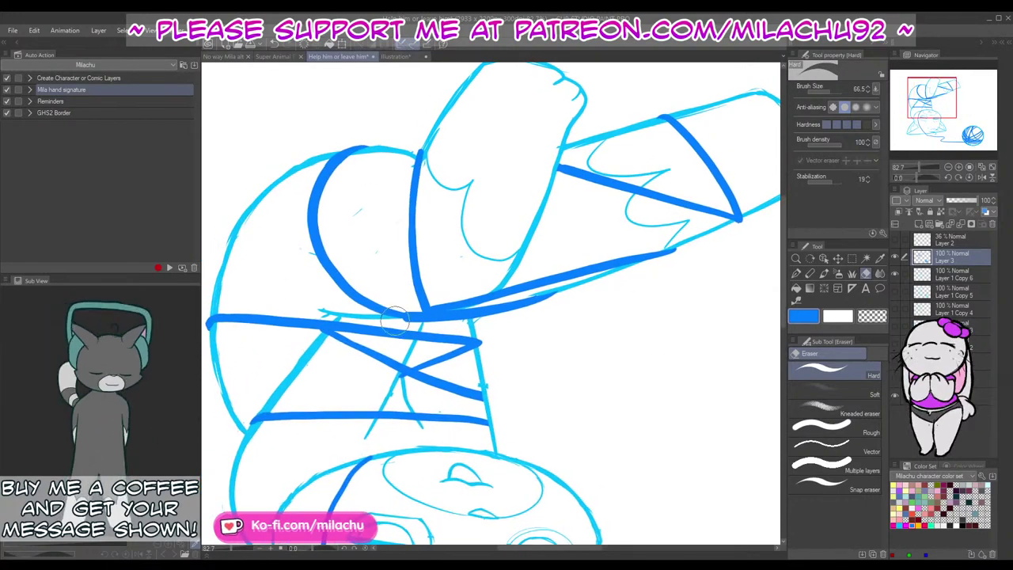
mouse_move(566, 408)
left_mouse_down()
mouse_move(608, 373)
mouse_move(598, 386)
left_mouse_up()
key("p")
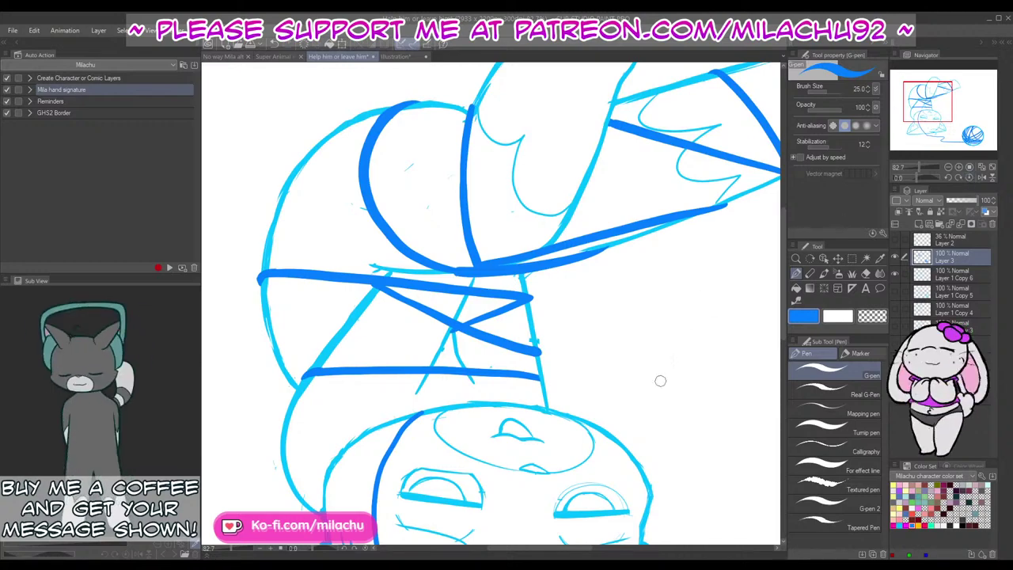
mouse_move(657, 380)
left_mouse_down()
mouse_move(625, 294)
mouse_move(586, 486)
mouse_move(615, 466)
mouse_move(618, 447)
left_mouse_up()
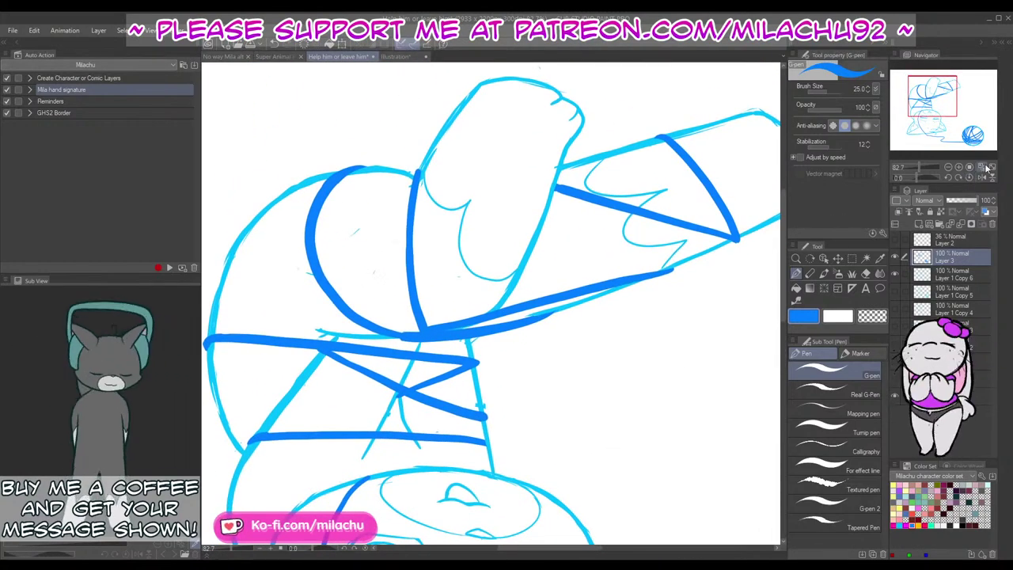
left_click(991, 167)
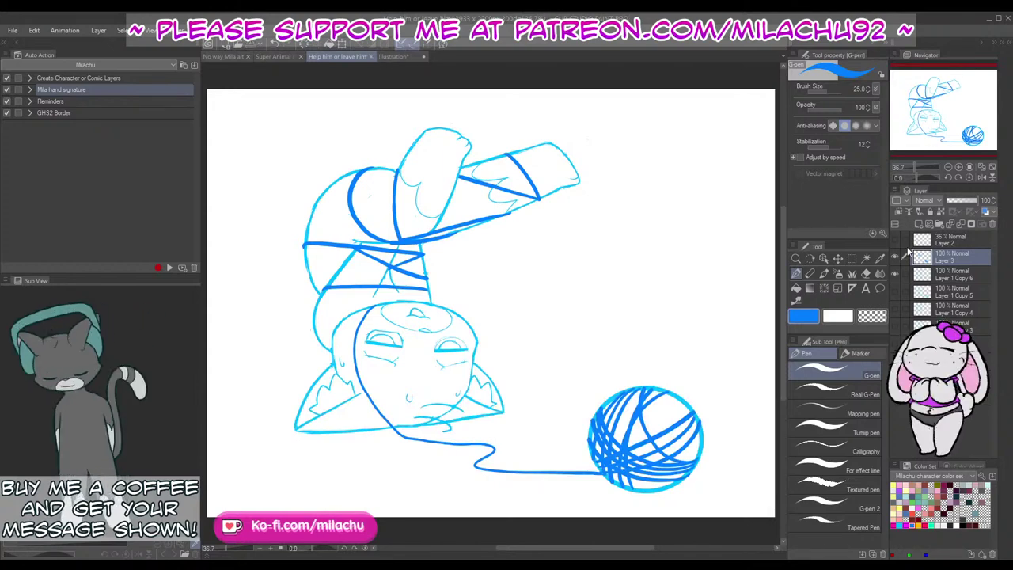
Step: On Layer 1 Copy 6, draw light-blue scalloped fur tufts across the chest between the crossed bands, undoing the rejected strokes
left_click(960, 276)
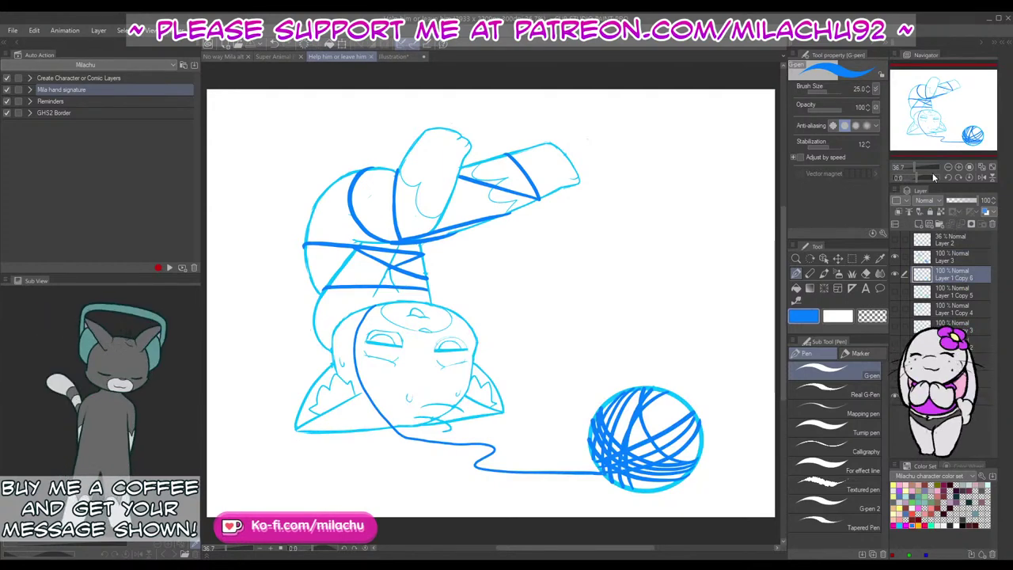
left_click(919, 167)
key("e")
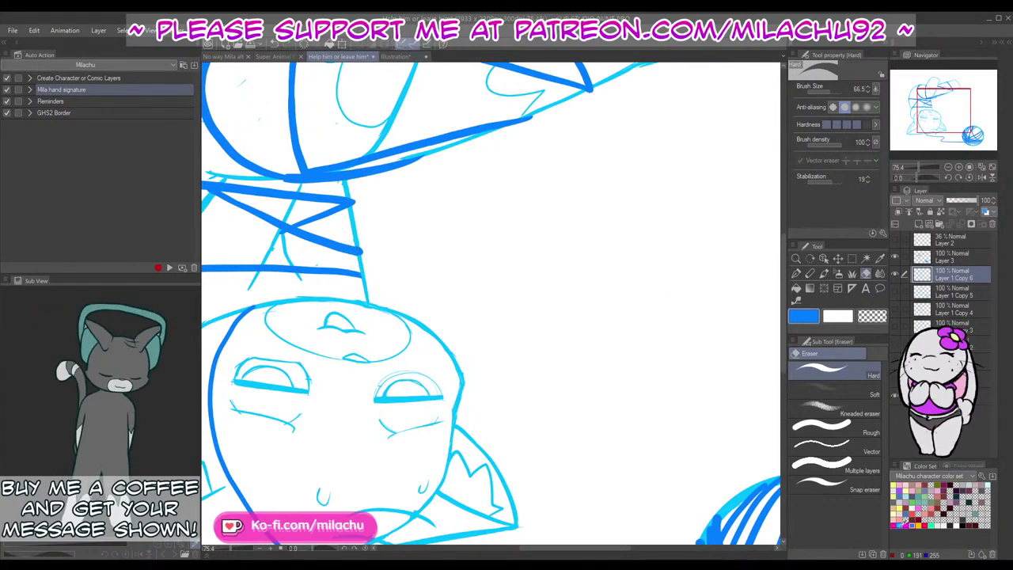
left_click(918, 526)
left_click(938, 178)
mouse_move(696, 447)
left_mouse_down()
mouse_move(594, 355)
mouse_move(459, 347)
left_mouse_up()
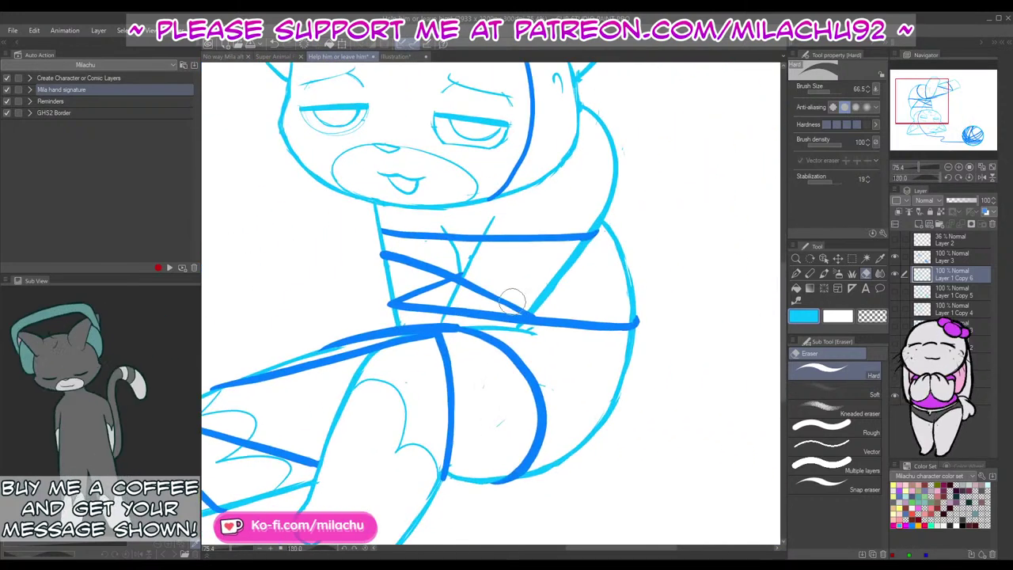
key("p")
left_click_drag(532, 309, 520, 325)
mouse_move(536, 295)
left_mouse_down()
mouse_move(472, 272)
mouse_move(538, 281)
mouse_move(533, 306)
left_mouse_up()
key("ctrl+z")
key("ctrl+z")
mouse_move(461, 277)
left_mouse_down()
mouse_move(486, 265)
mouse_move(531, 301)
left_mouse_up()
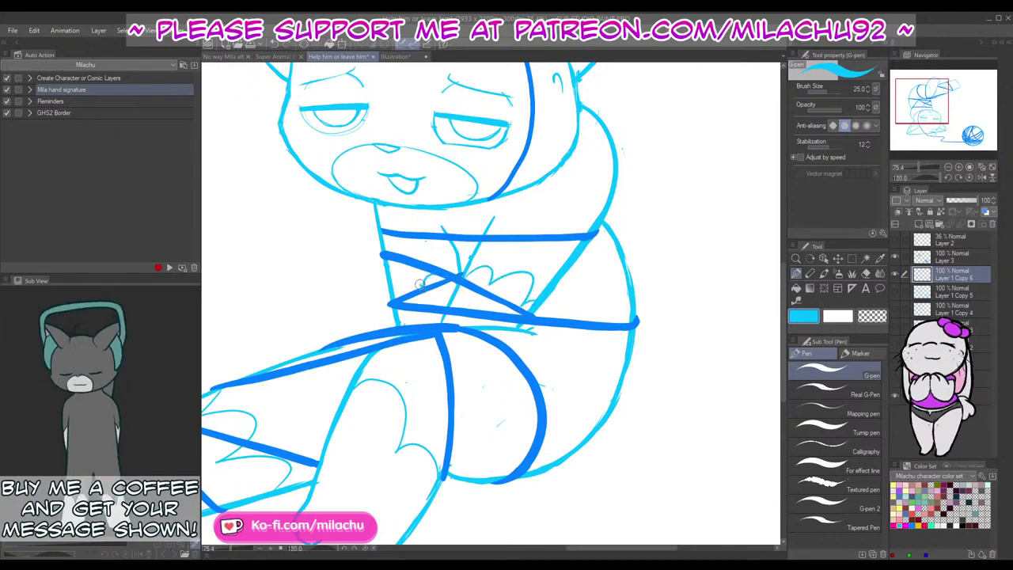
left_click_drag(427, 279, 400, 302)
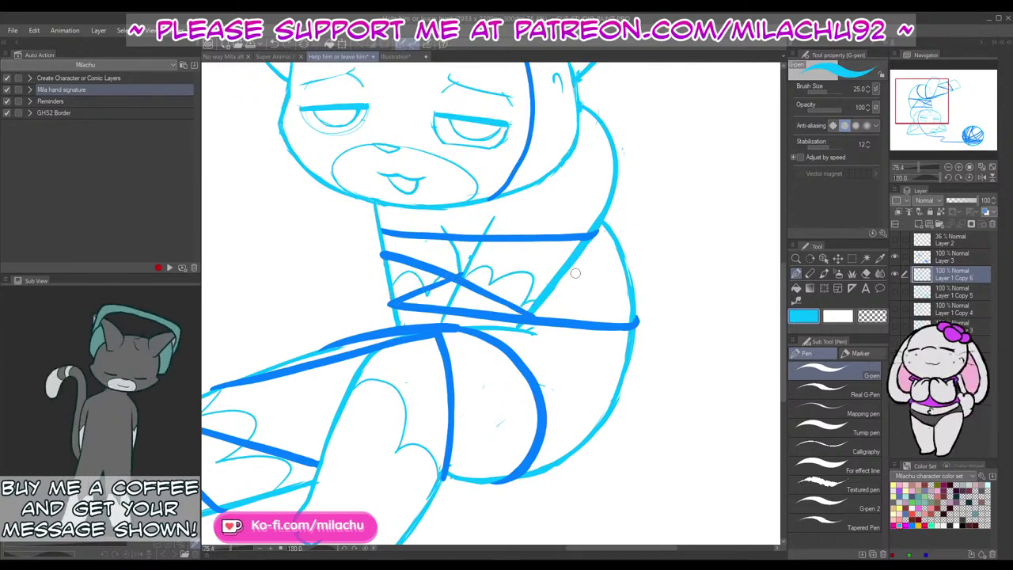
scroll(634, 378, "up", 3)
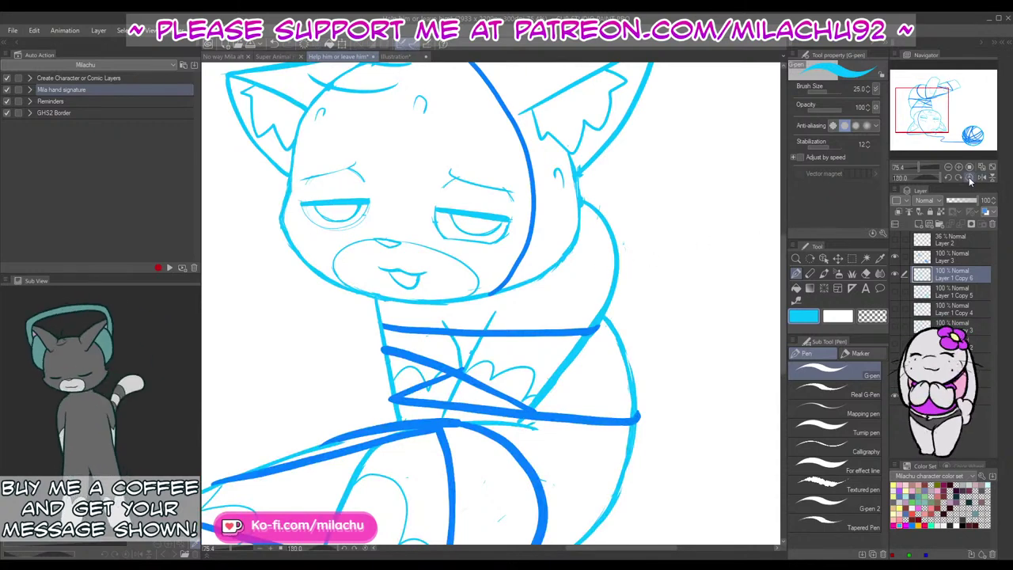
left_click(982, 178)
left_click(991, 168)
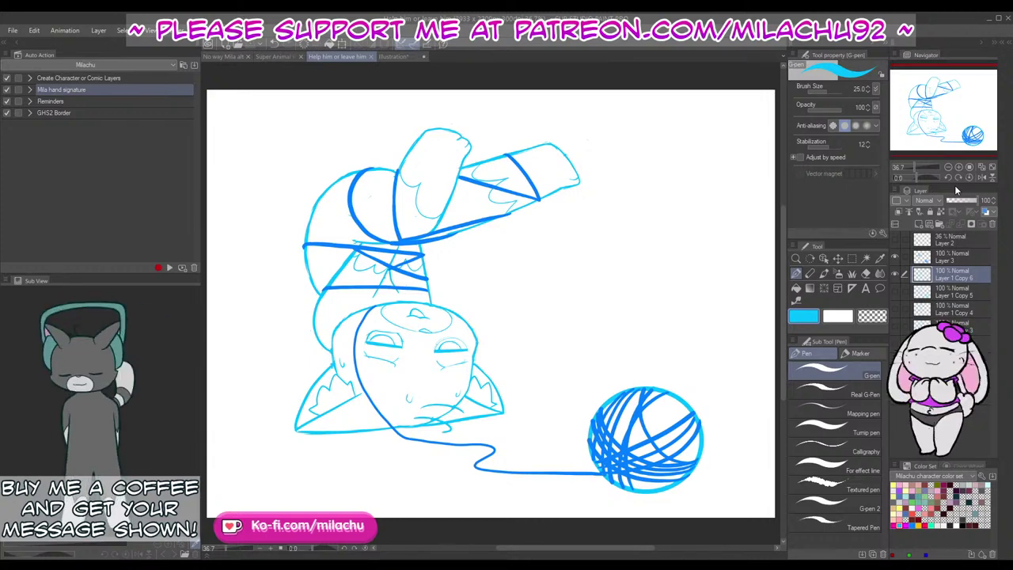
Step: Duplicate Layer 1 Copy 6, add a new layer at 32% opacity, and place it beneath the duplicate
left_click_drag(952, 271, 919, 224)
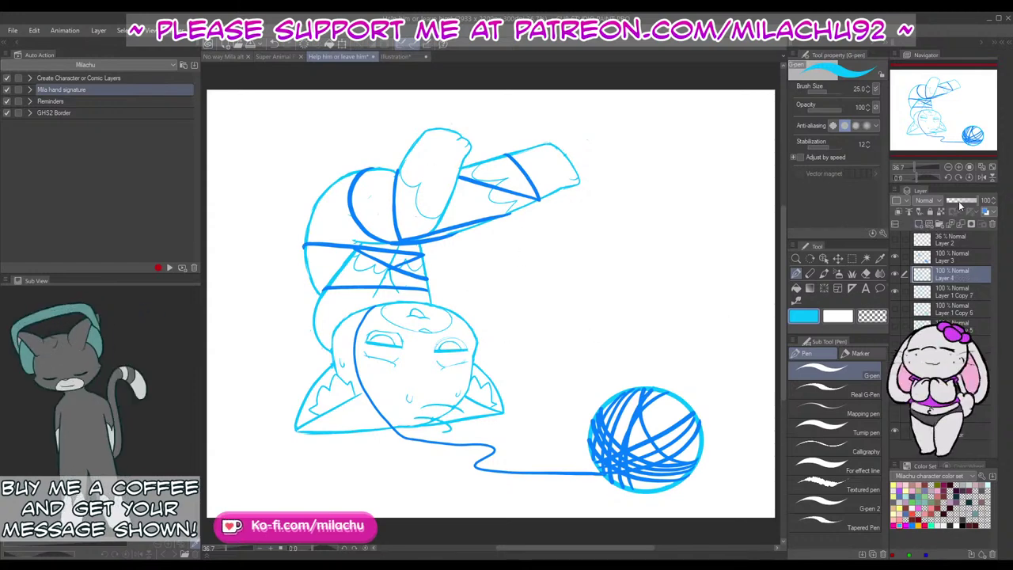
left_click(957, 203)
left_click_drag(958, 204, 957, 205)
left_click_drag(959, 277, 959, 299)
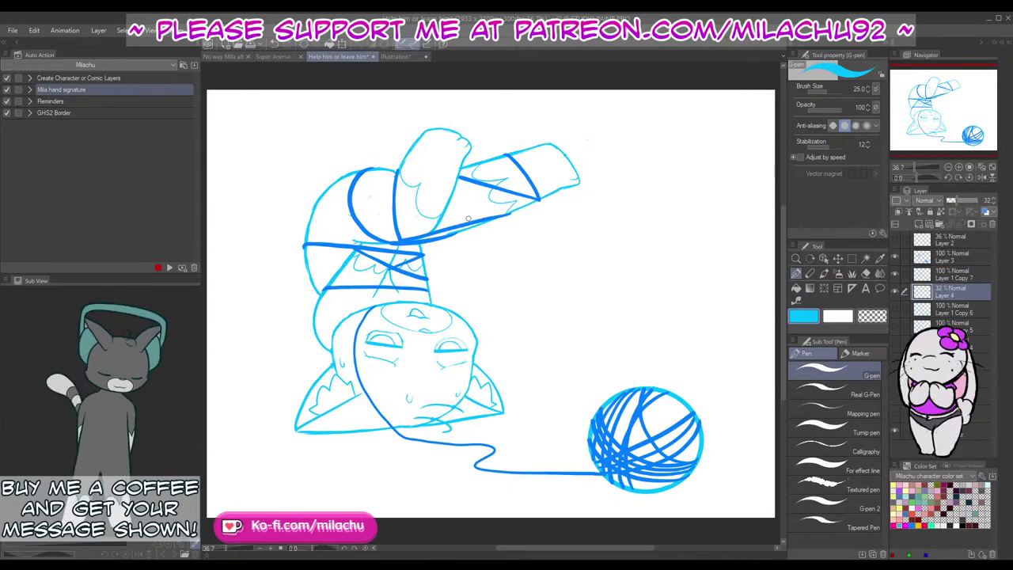
Step: On Layer 4, sketch a tail guide arcing from the hip over the legs to a circle at its tip, and lower the layer's opacity to 22%
mouse_move(373, 166)
left_mouse_down()
mouse_move(475, 115)
mouse_move(490, 295)
left_mouse_up()
key("ctrl+z")
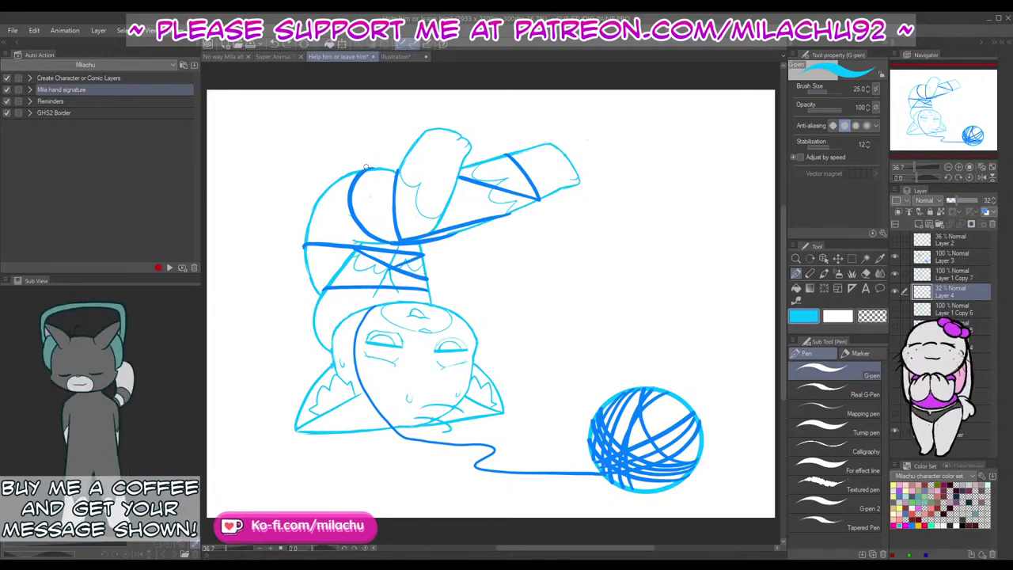
left_click_drag(367, 167, 539, 329)
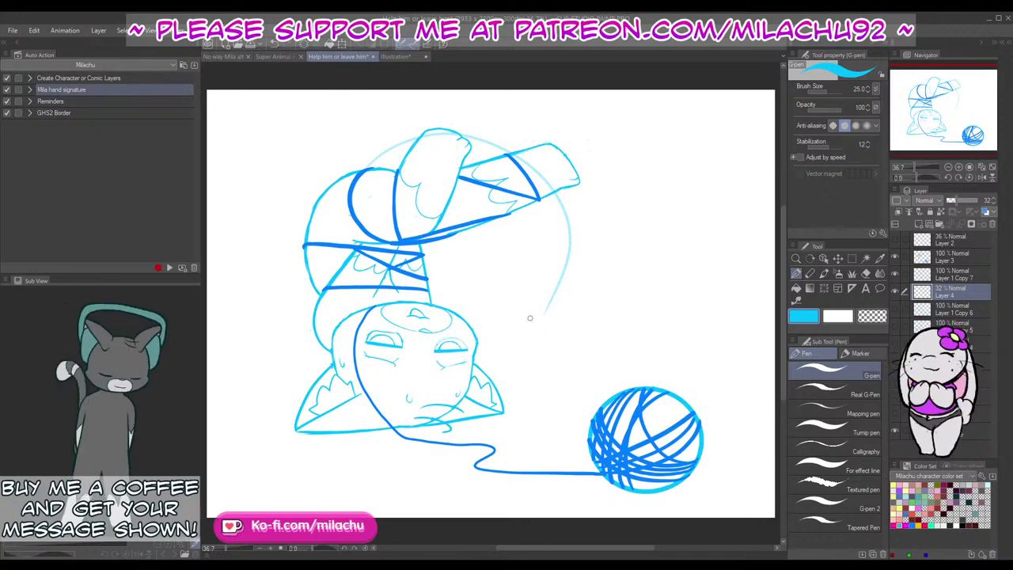
left_click_drag(554, 332, 556, 329)
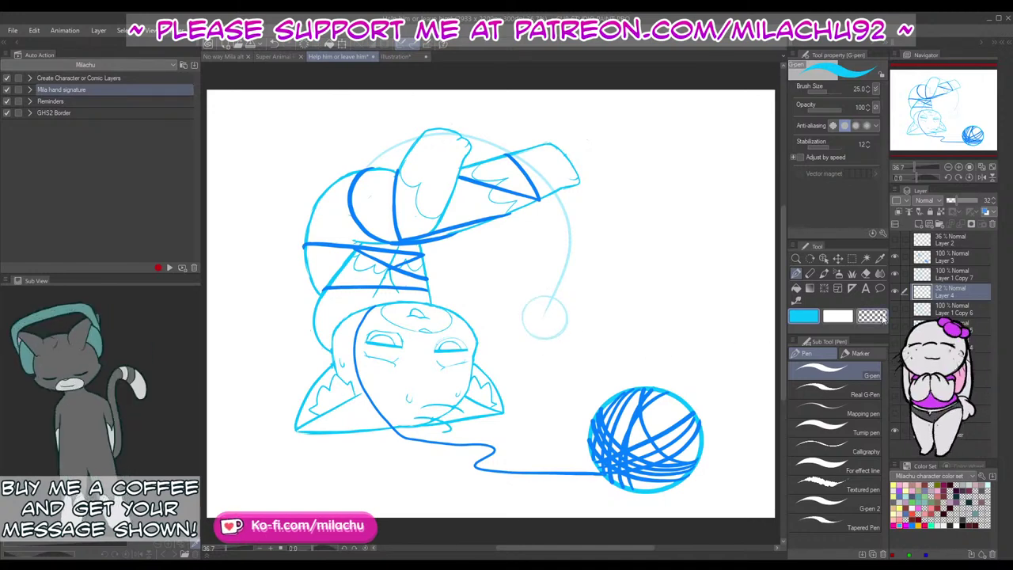
left_click(954, 274)
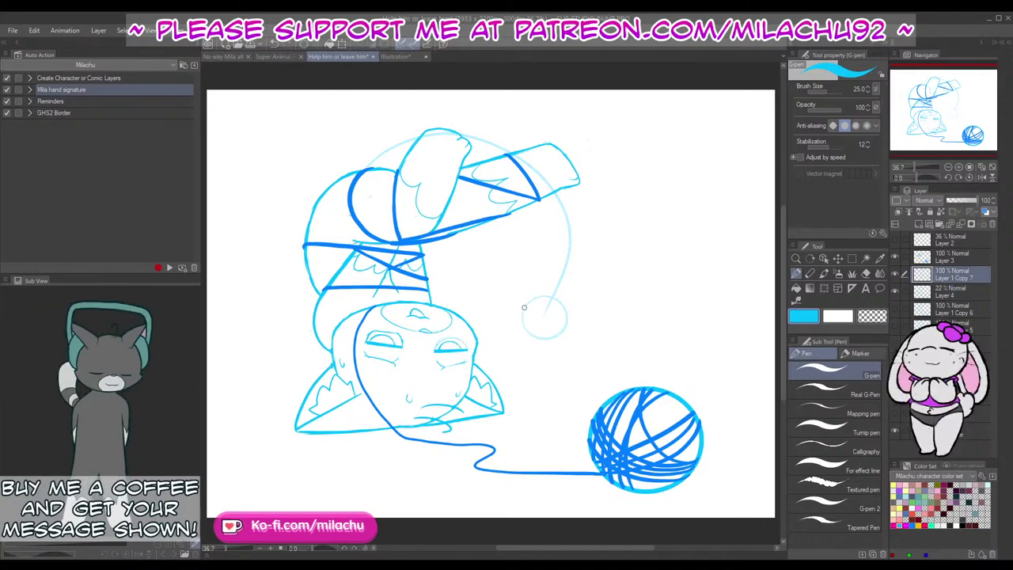
mouse_move(524, 307)
left_mouse_down()
mouse_move(547, 259)
mouse_move(545, 202)
left_mouse_up()
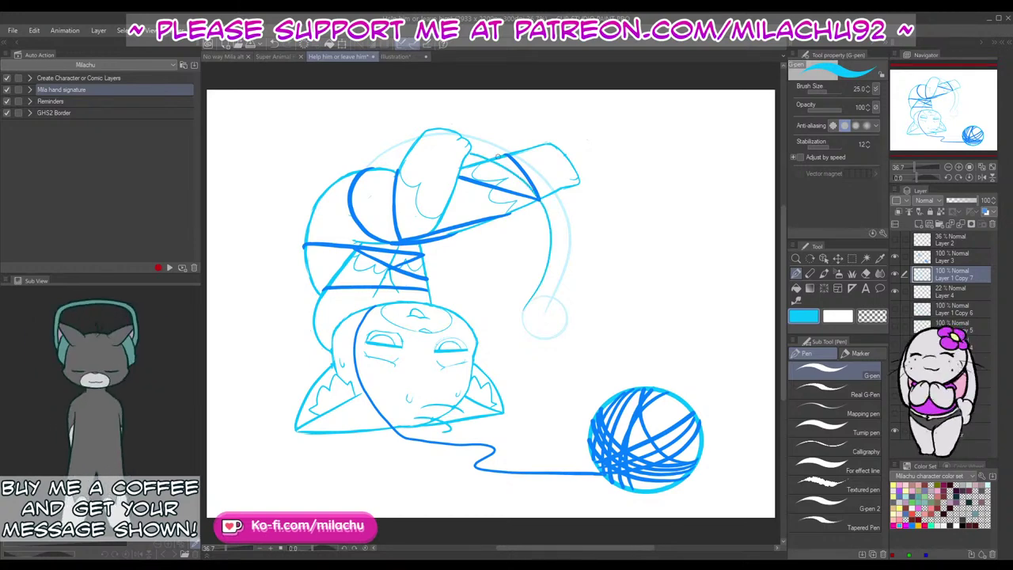
key("ctrl+z")
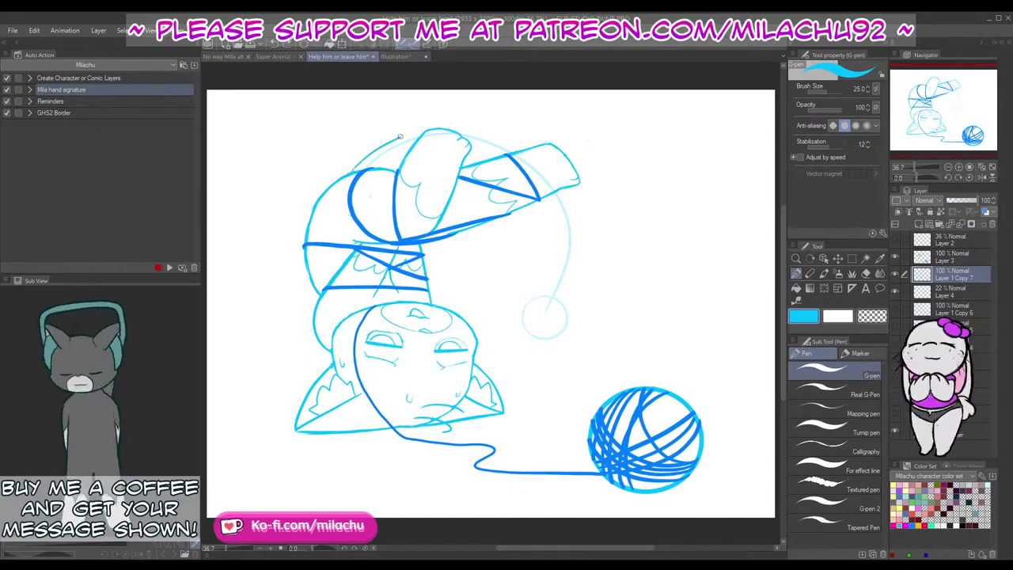
key("ctrl+z")
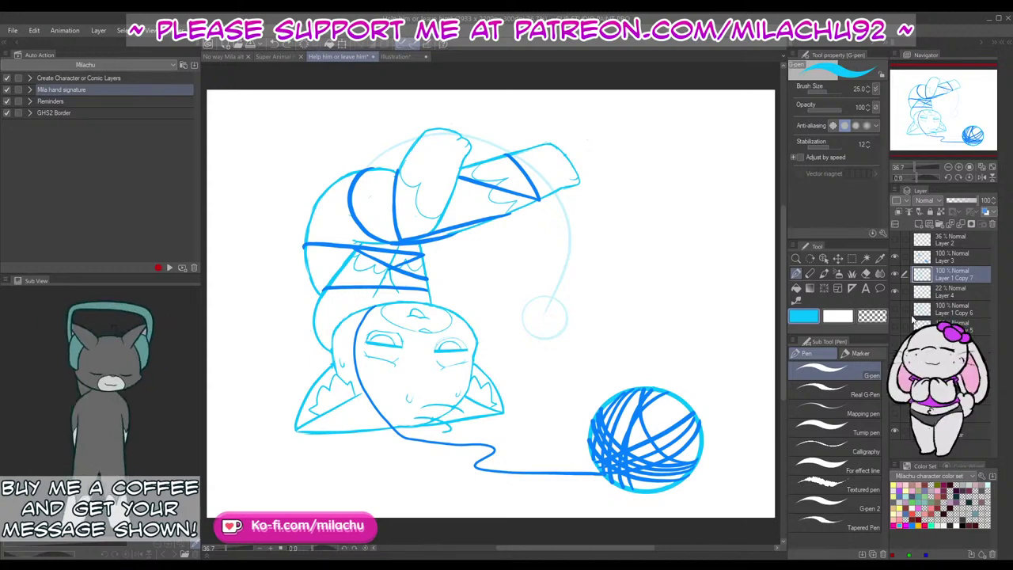
Step: Lasso the guide circle at the tail tip on Layer 4 and move it up and inward beside the arc's end, then deselect
left_click(958, 291)
key("m")
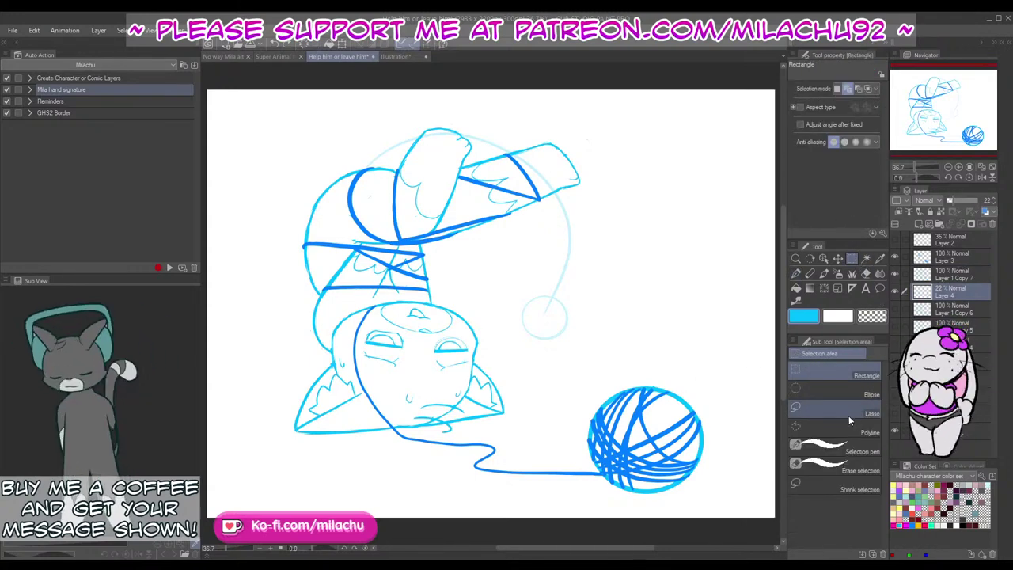
left_click(848, 416)
mouse_move(514, 301)
left_mouse_down()
mouse_move(554, 352)
mouse_move(583, 311)
mouse_move(559, 293)
mouse_move(550, 318)
mouse_move(539, 310)
mouse_move(552, 290)
mouse_move(545, 336)
left_mouse_up()
key("ctrl+t")
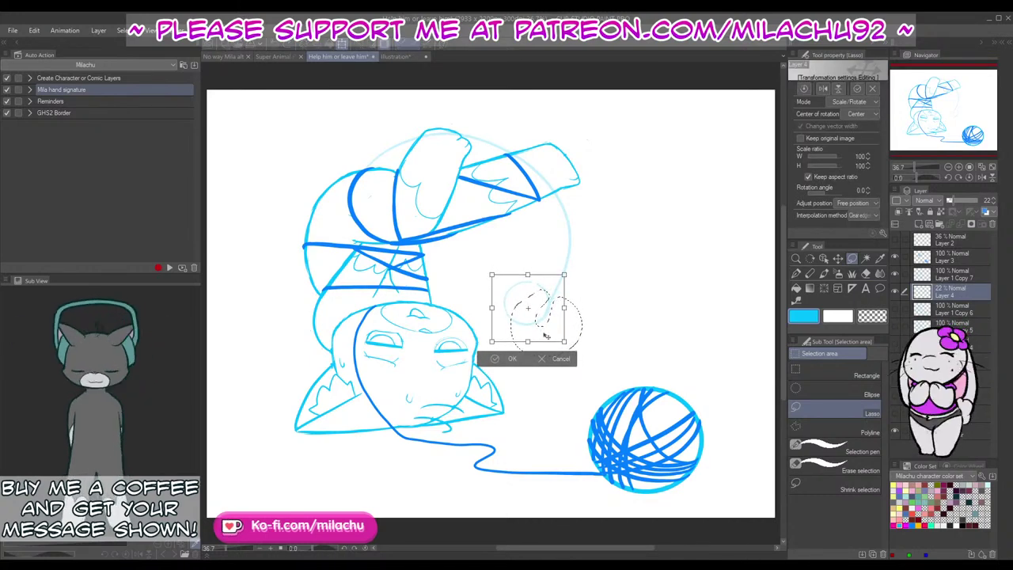
left_click(512, 359)
key("ctrl+d")
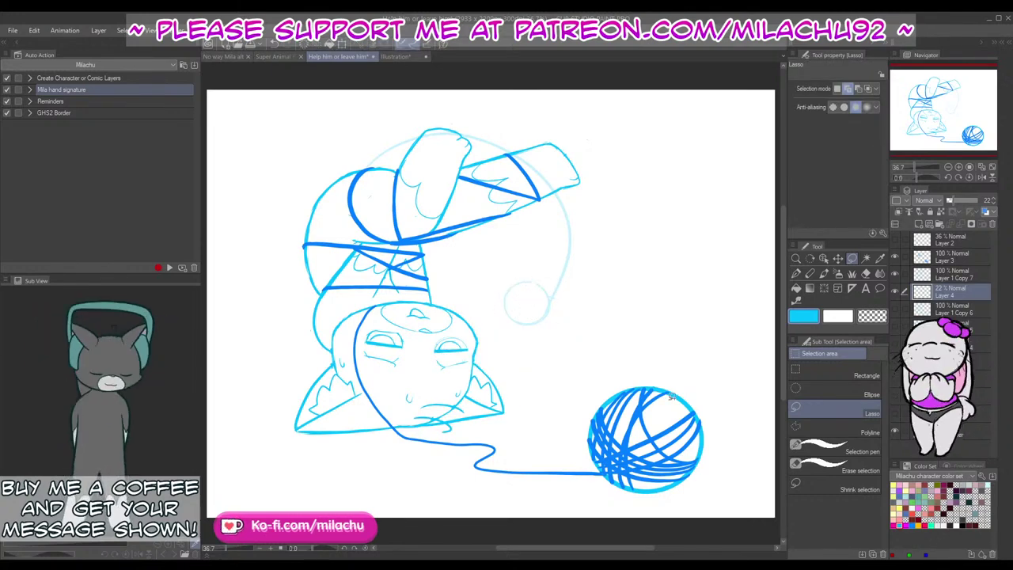
Step: On Layer 1 Copy 7, outline the tail along the guide, erasing where it passes behind the raised leg and the far leg's lines inside it
key("p")
left_click(956, 273)
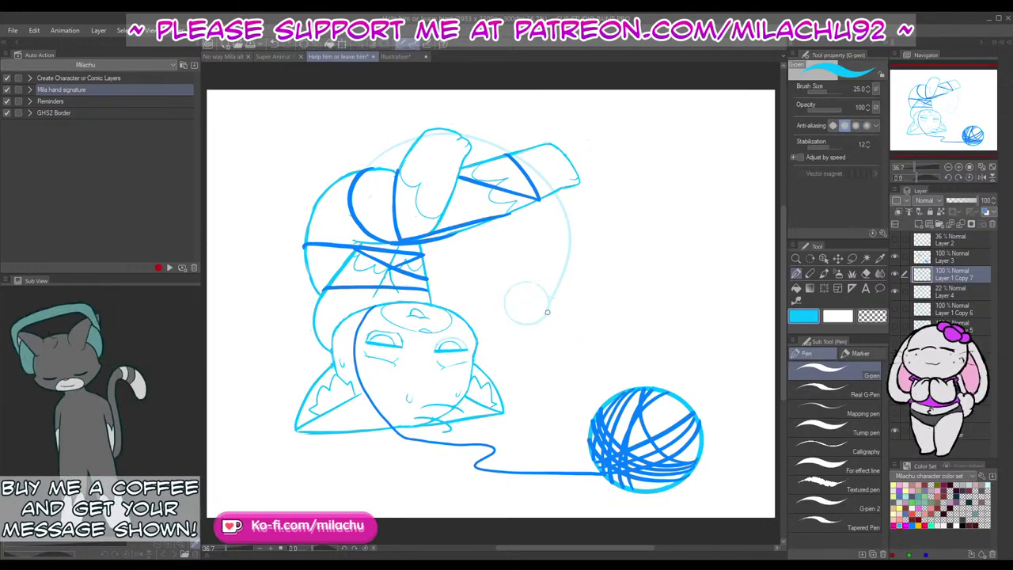
left_click_drag(513, 281, 473, 159)
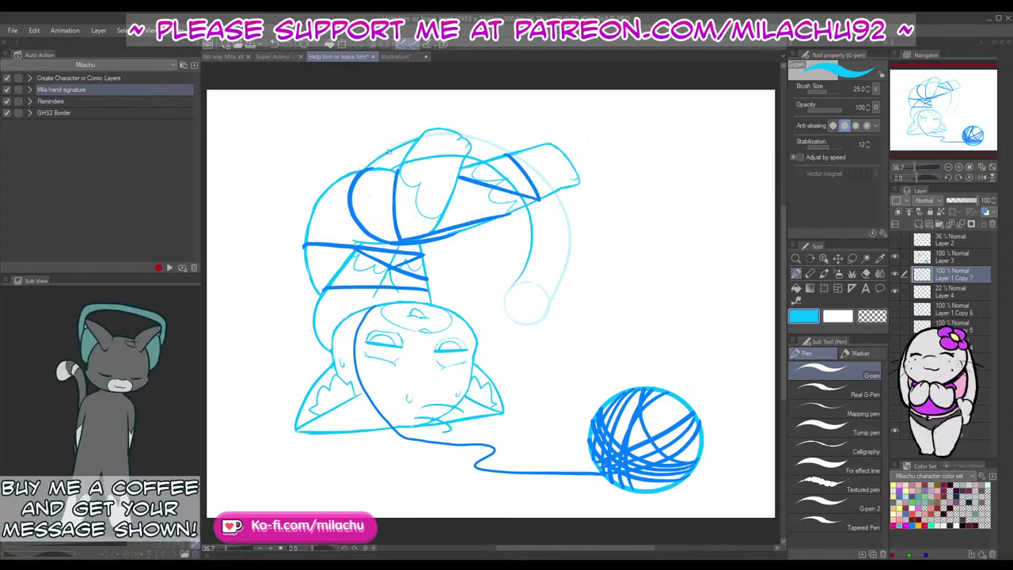
key("e")
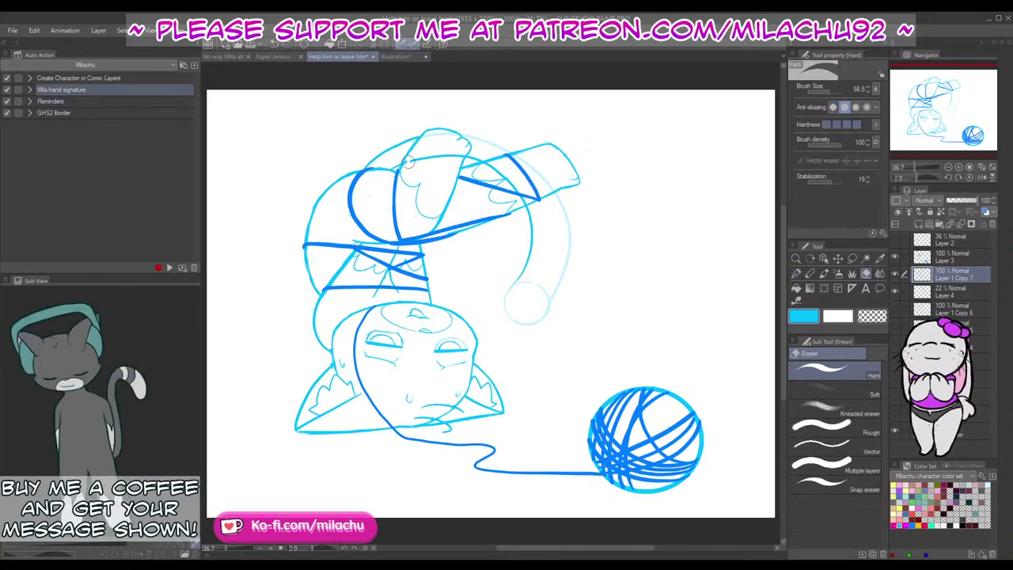
left_click_drag(408, 162, 463, 156)
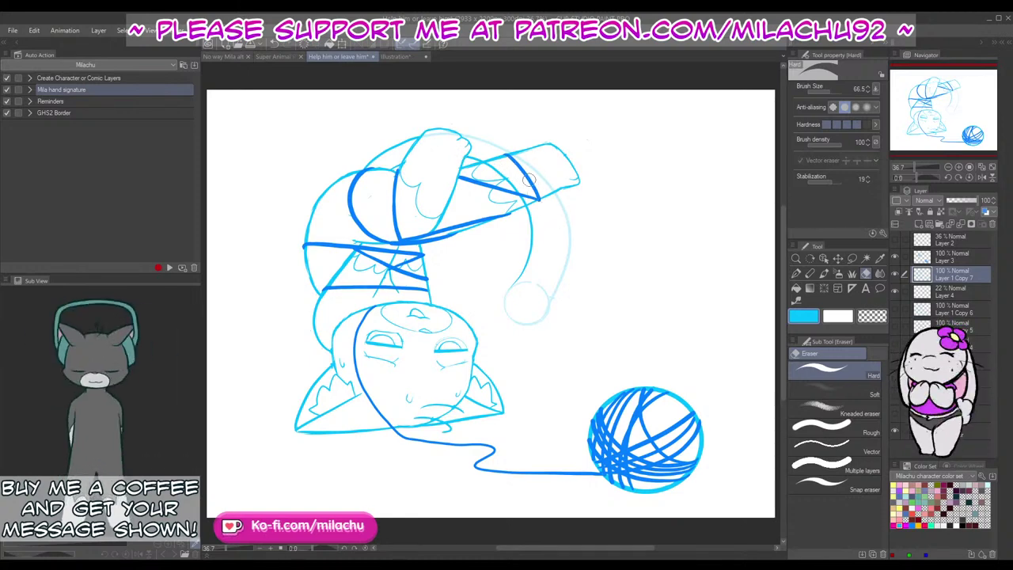
key("p")
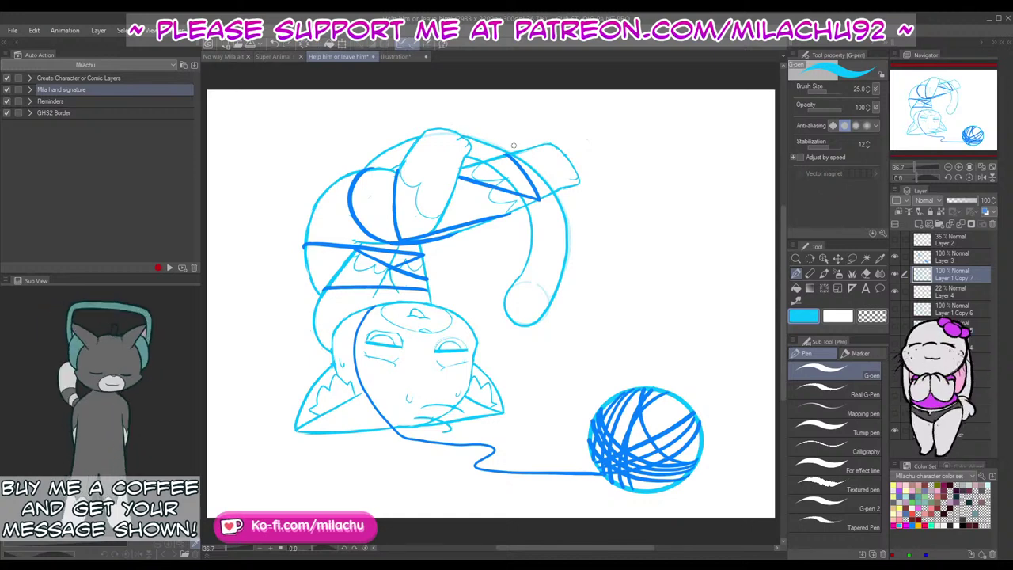
key("e")
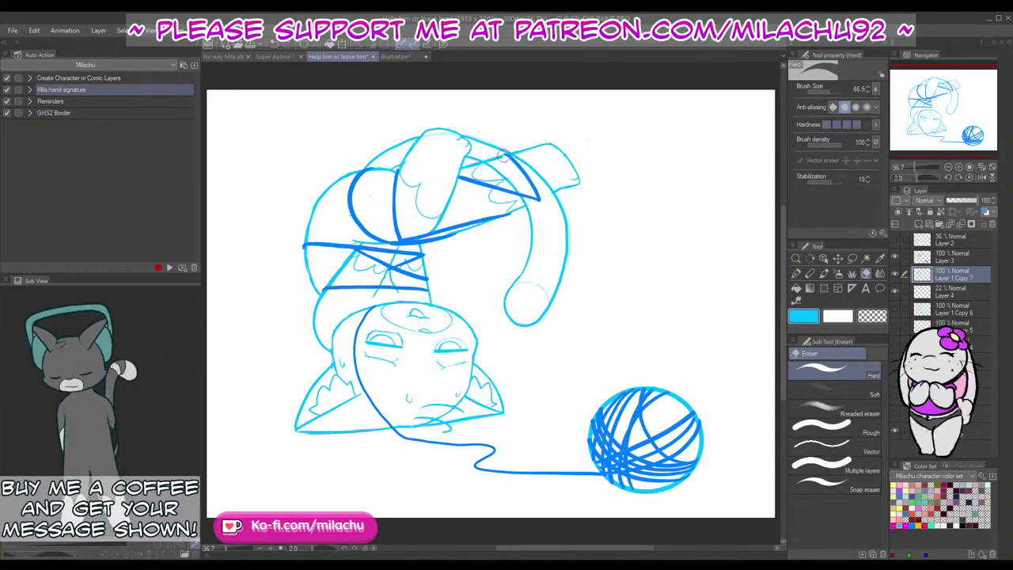
left_click_drag(503, 156, 496, 160)
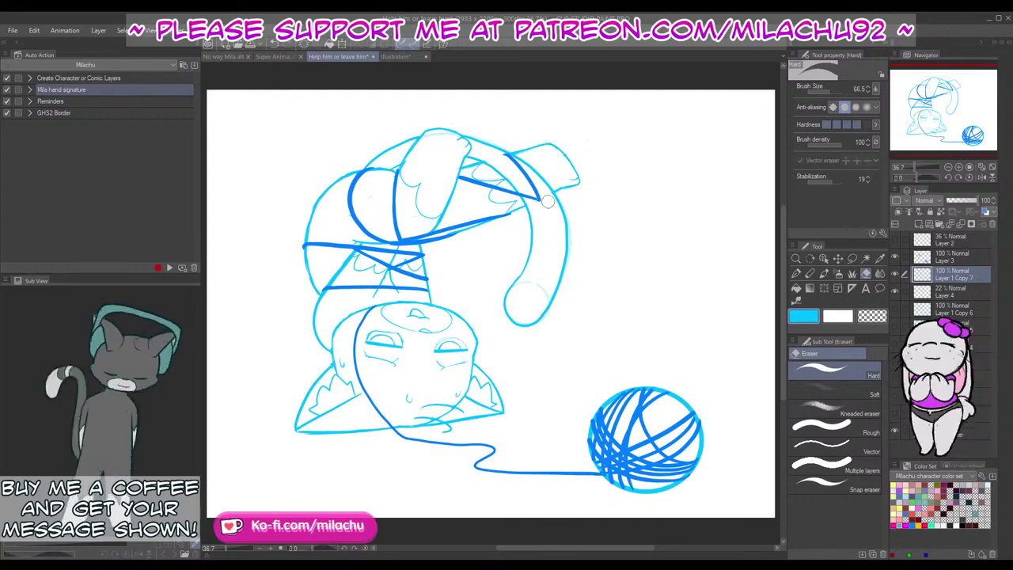
Step: Duplicate Layer 3, hide the original, and erase the dark-blue bands where they cross the tail on the copy
left_click(949, 258)
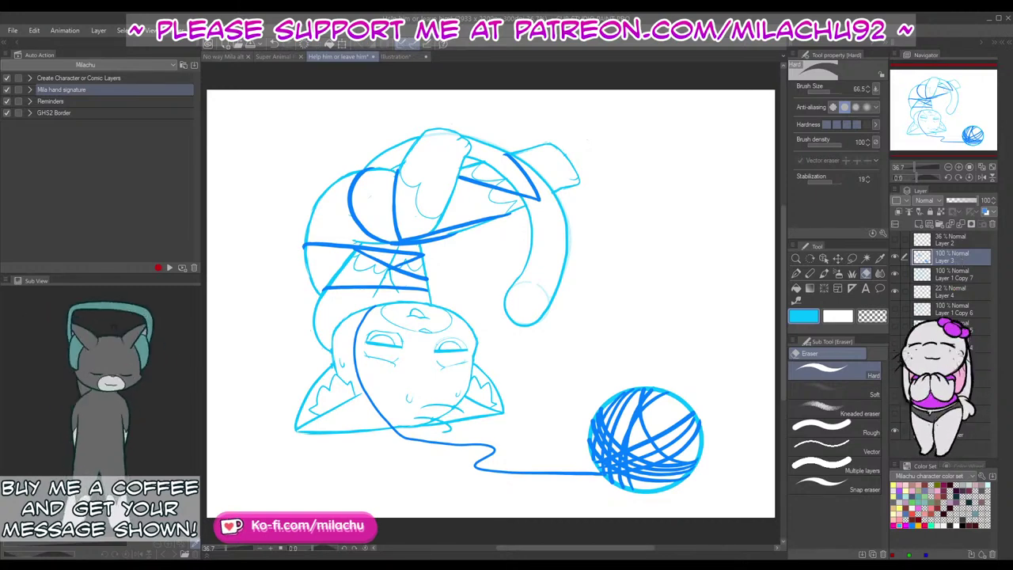
key("ctrl+v")
left_click(897, 274)
mouse_move(516, 162)
left_mouse_down()
mouse_move(508, 160)
mouse_move(541, 187)
mouse_move(532, 201)
mouse_move(522, 191)
mouse_move(533, 206)
left_mouse_up()
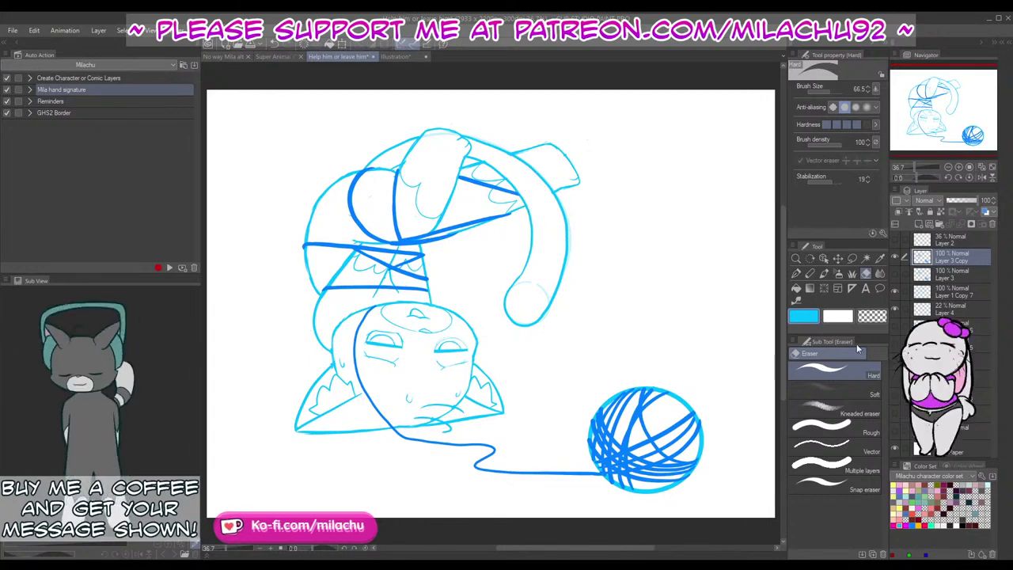
Step: Hide the Layer 4 guide and draw curved light-blue stripes across the tail on Layer 1 Copy 7
left_click(896, 309)
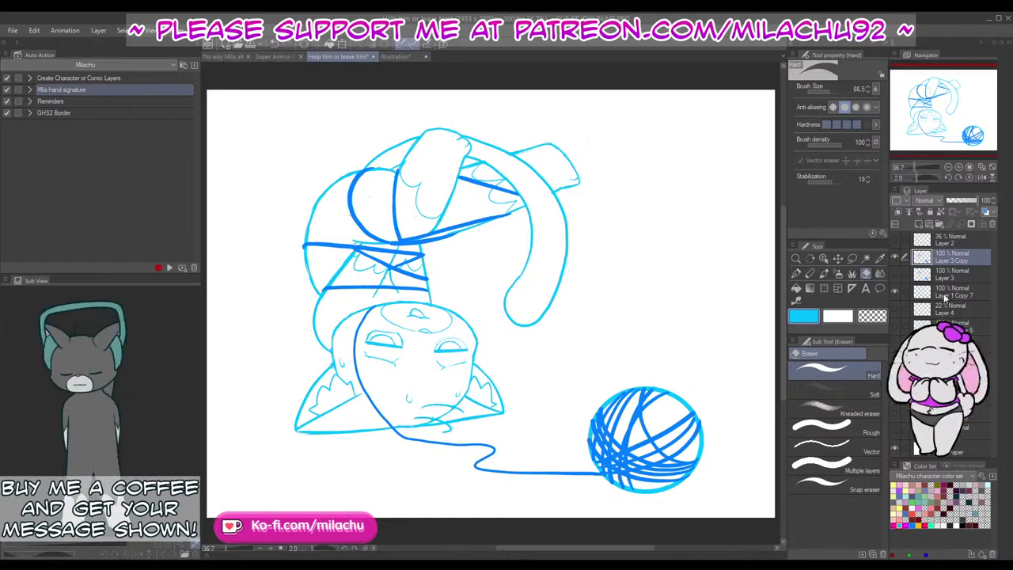
left_click(910, 295)
key("p")
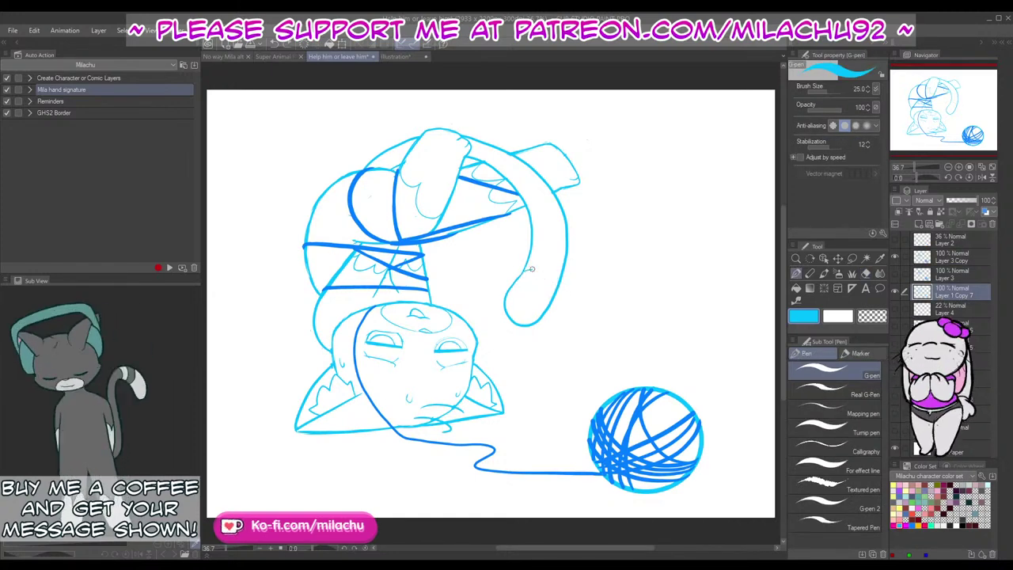
left_click_drag(530, 260, 560, 273)
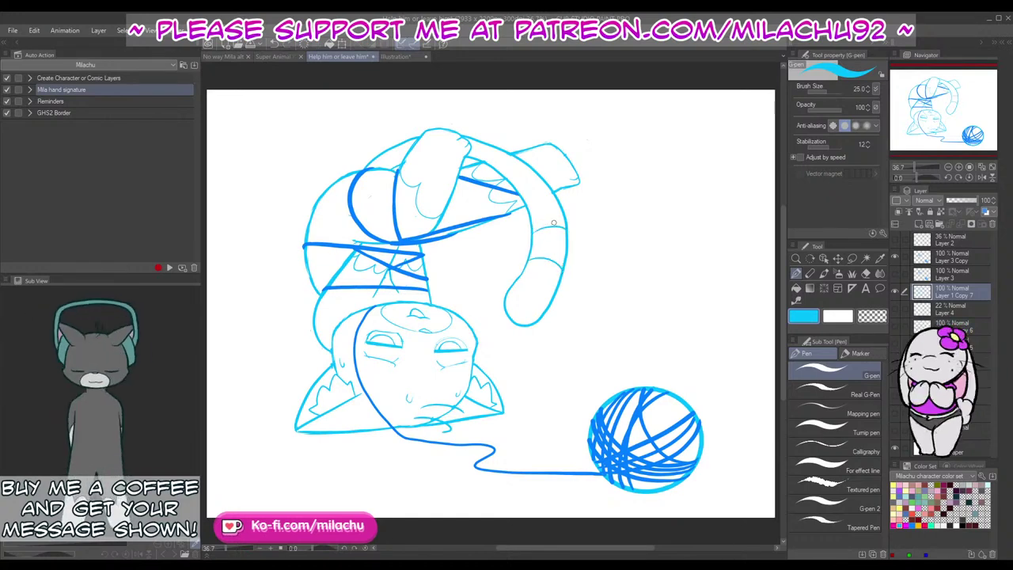
left_click_drag(532, 231, 563, 223)
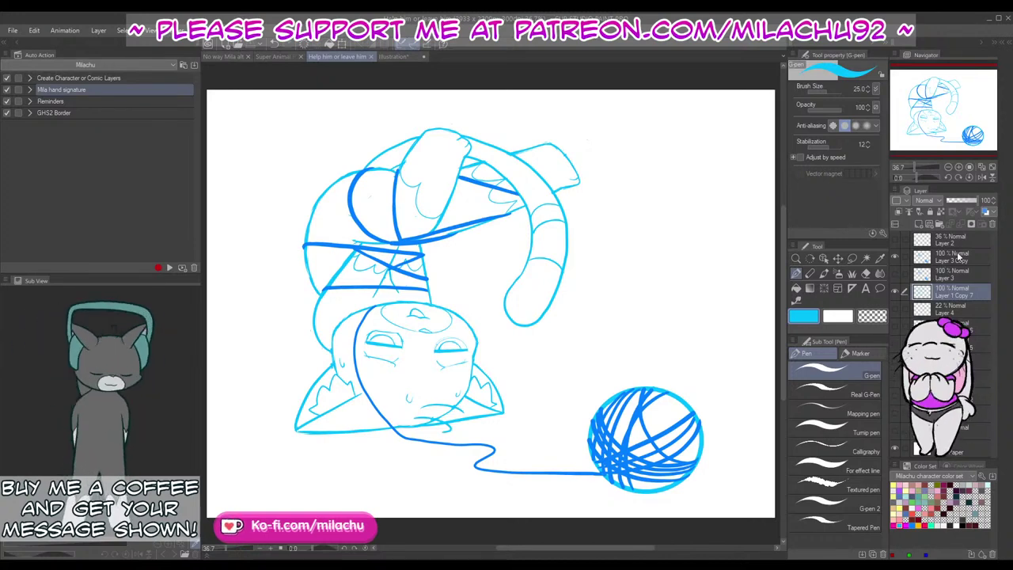
Step: Duplicate Layer 1 Copy 7 as "lines" and Layer 3 Copy as "yarn" at the top of the layer stack, hiding both originals
key("ctrl+v")
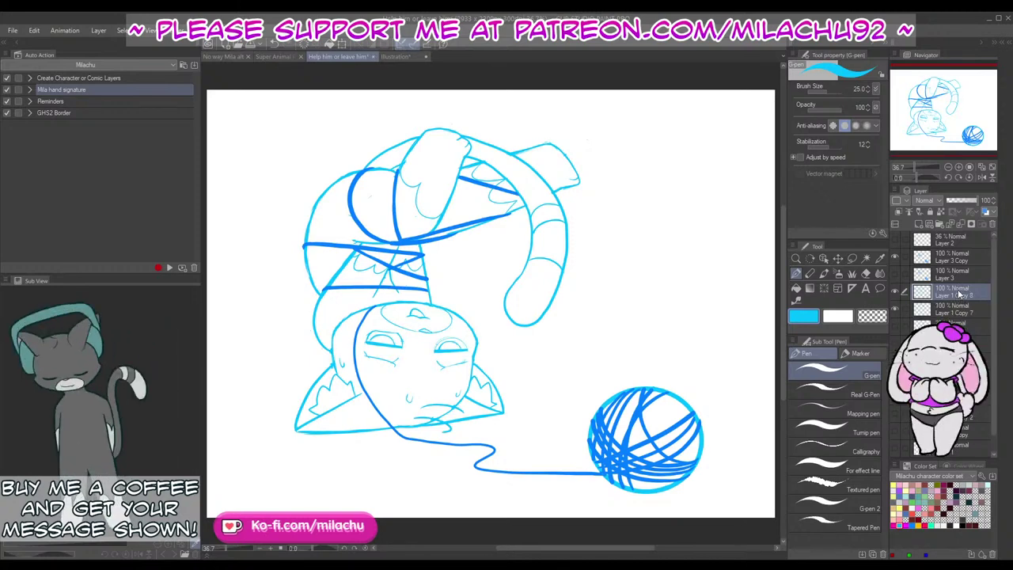
left_click_drag(957, 291, 951, 237)
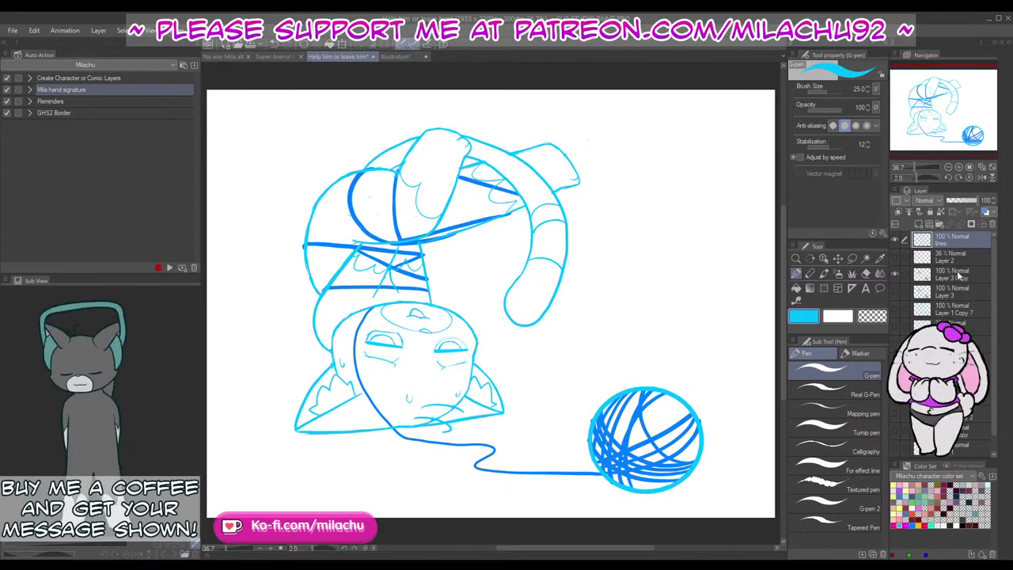
left_click(954, 274)
key("ctrl+c")
key("ctrl+v")
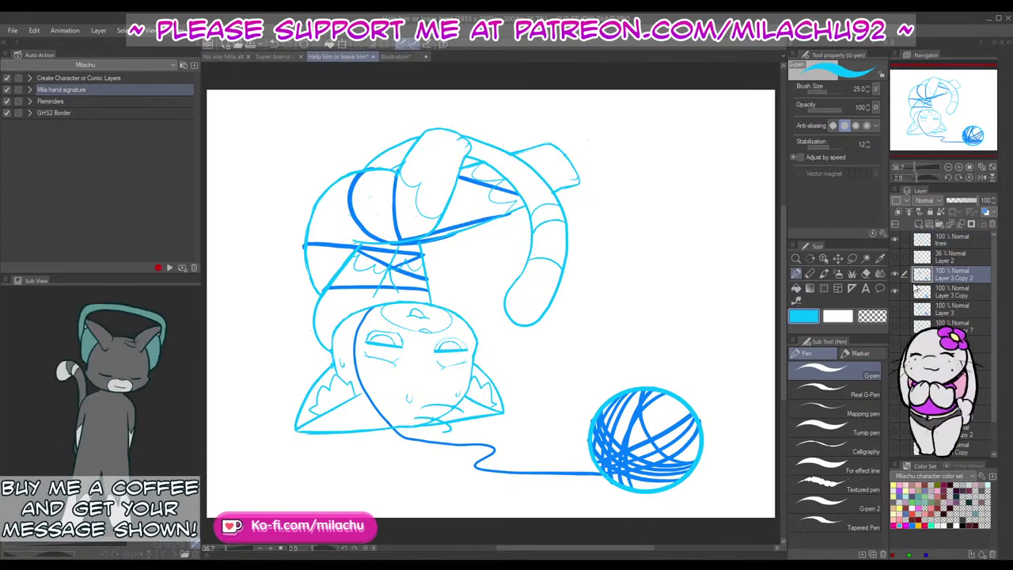
left_click(895, 291)
left_click_drag(949, 274, 946, 240)
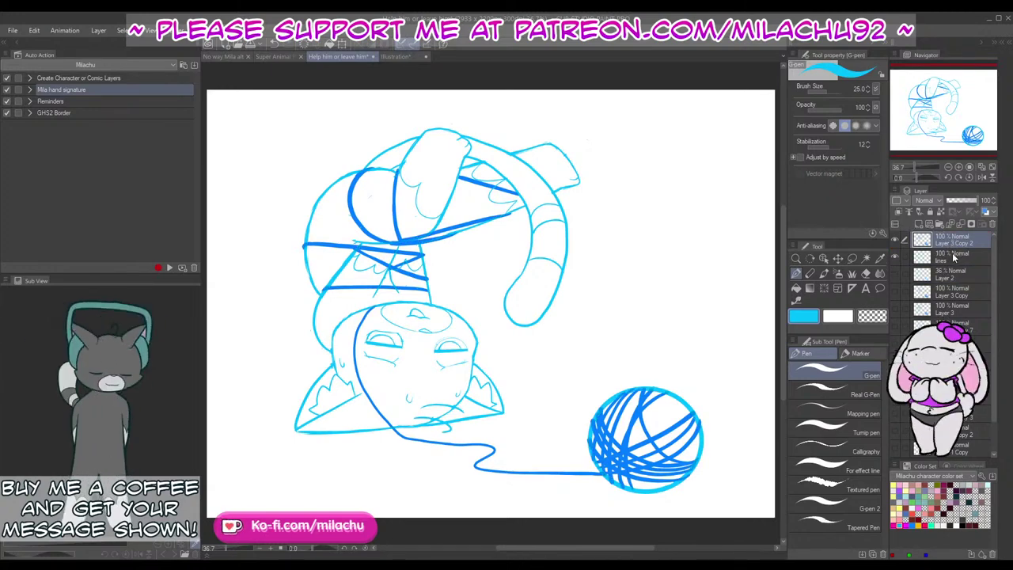
double_click(952, 244)
type("yarn")
key("Return")
Step: Recolor the line art on the lines layer to dark maroon
left_click(943, 261)
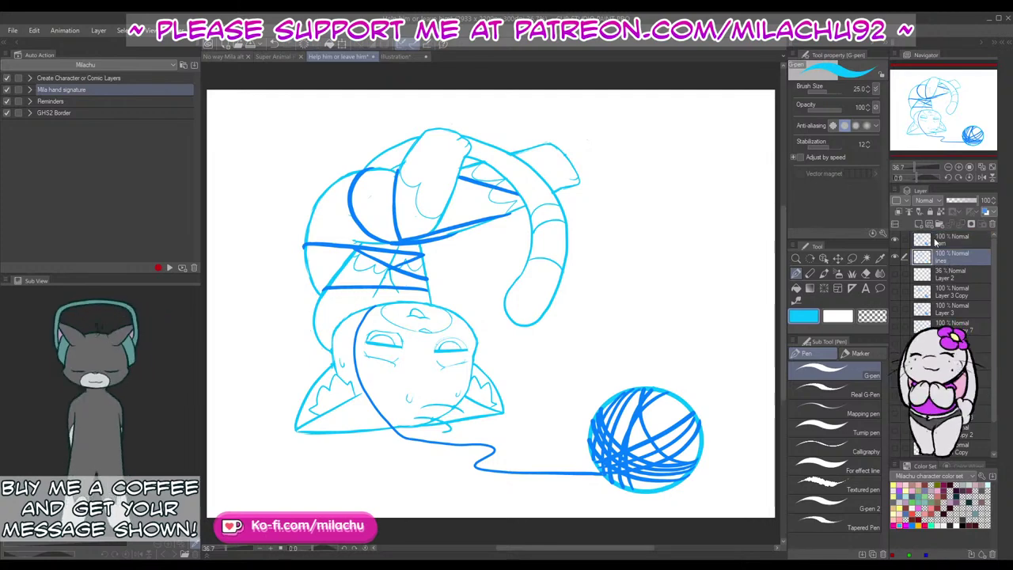
left_click(950, 485)
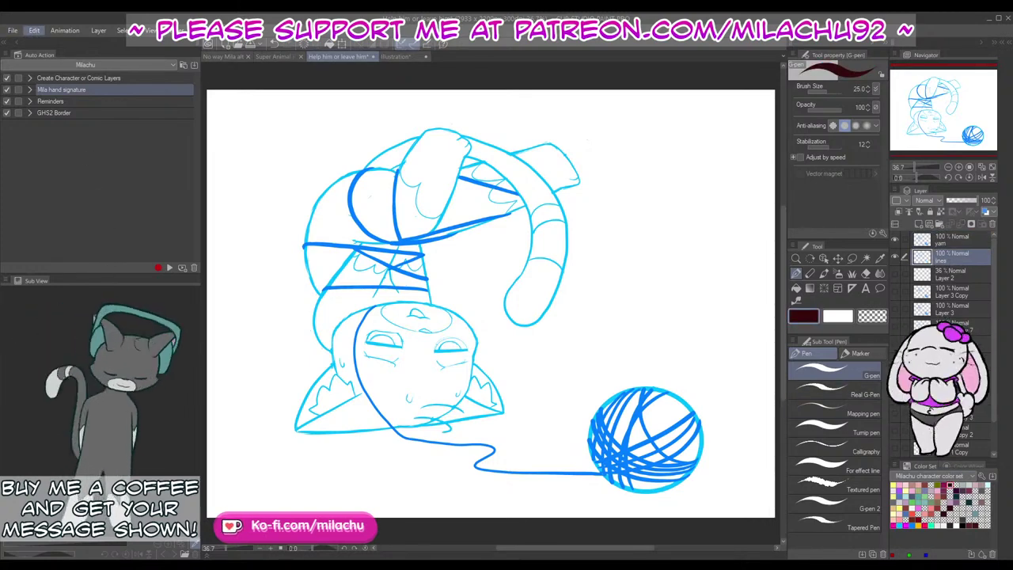
left_click(98, 221)
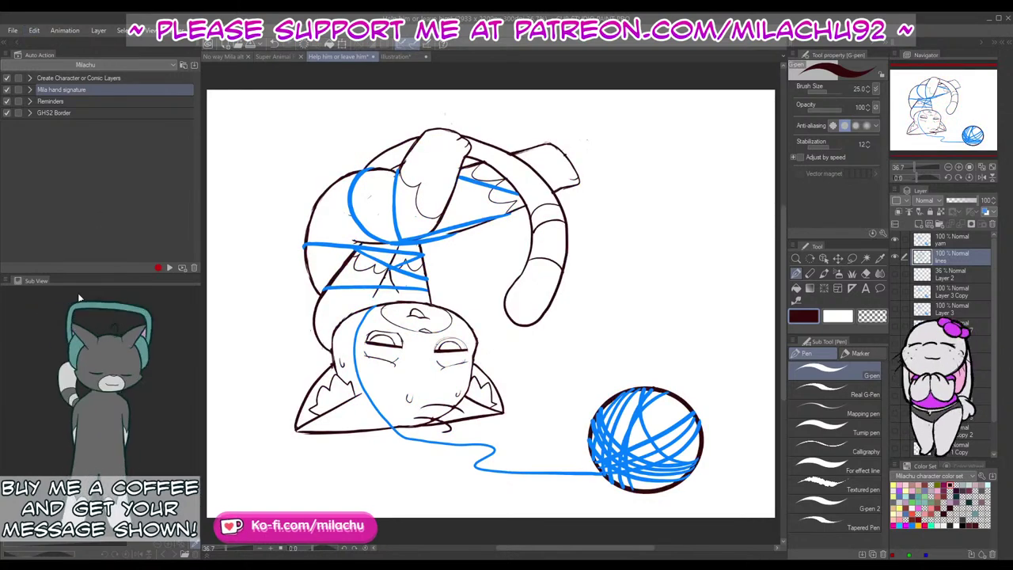
Step: On the yarn layer, extend the blue strand ends past the left edge of the yarn ball's outline with the G-pen
left_click(956, 239)
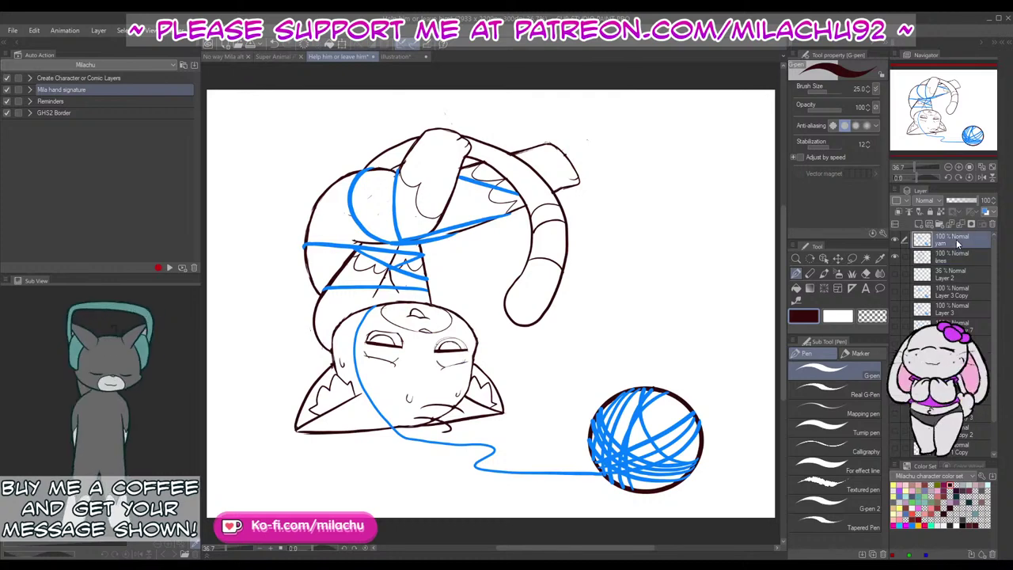
left_click(912, 524)
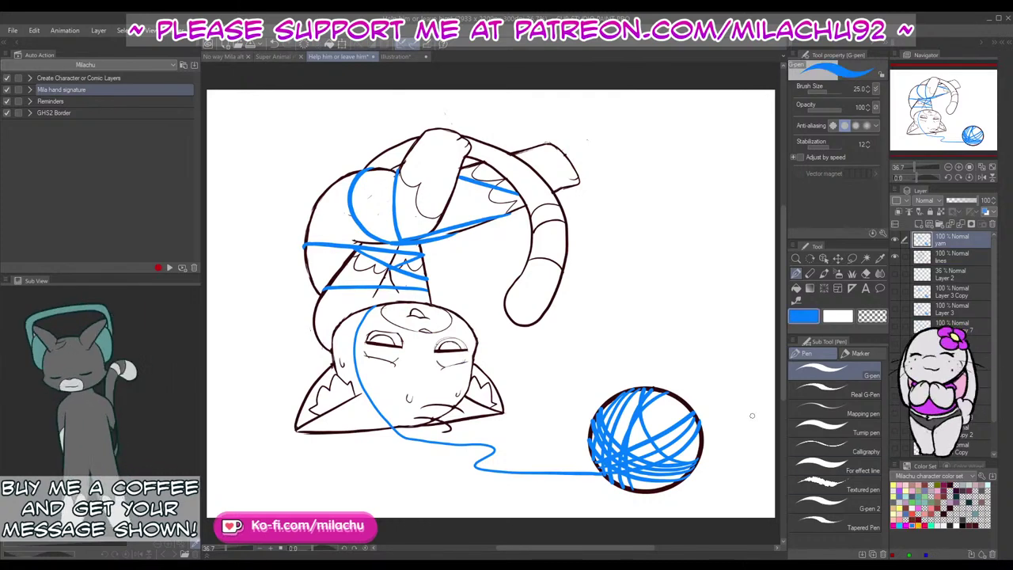
left_click_drag(752, 414, 687, 287)
left_click_drag(914, 166, 921, 165)
left_click_drag(660, 335, 526, 335)
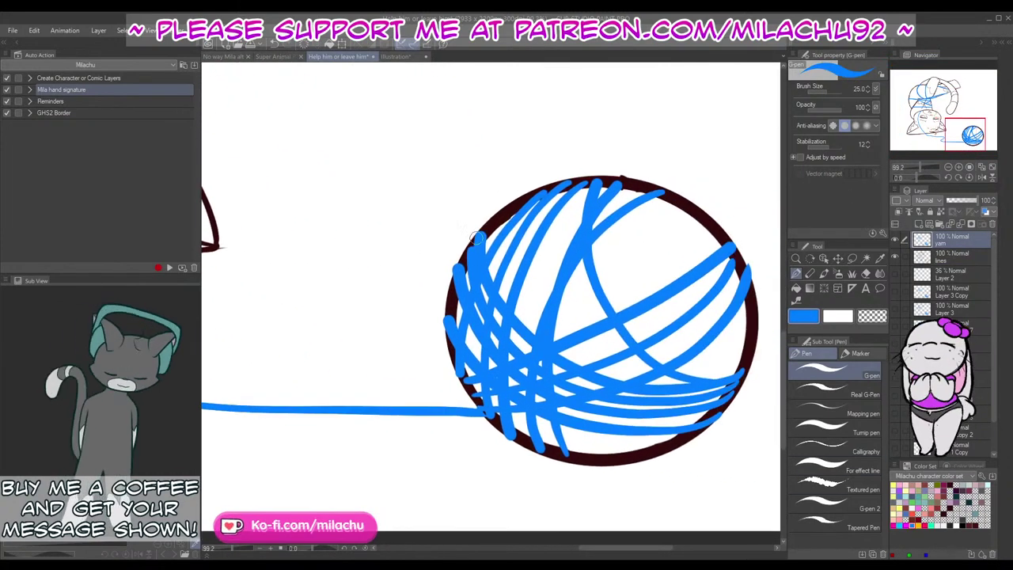
mouse_move(482, 237)
left_mouse_down()
mouse_move(489, 221)
mouse_move(478, 259)
left_mouse_up()
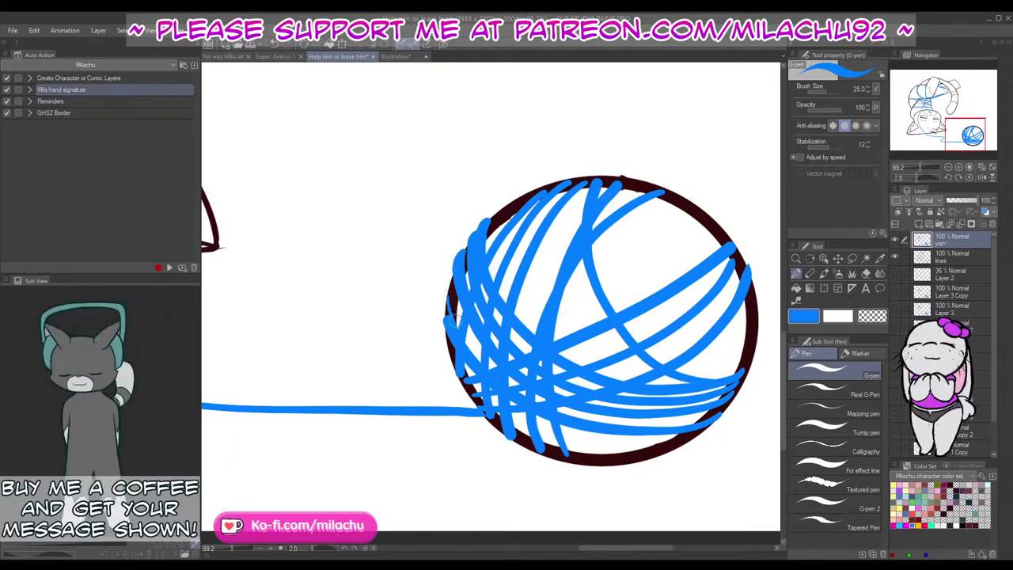
left_click_drag(448, 291, 450, 323)
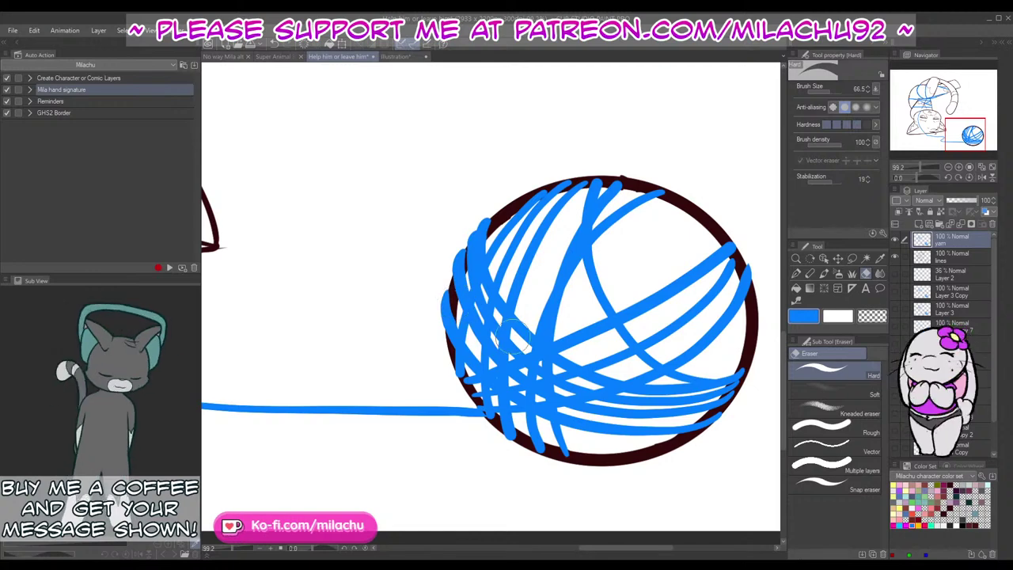
Step: Wrap the remaining blue strand ends over the yarn ball's outline along its bottom, right and top edges
left_click_drag(649, 273, 605, 215)
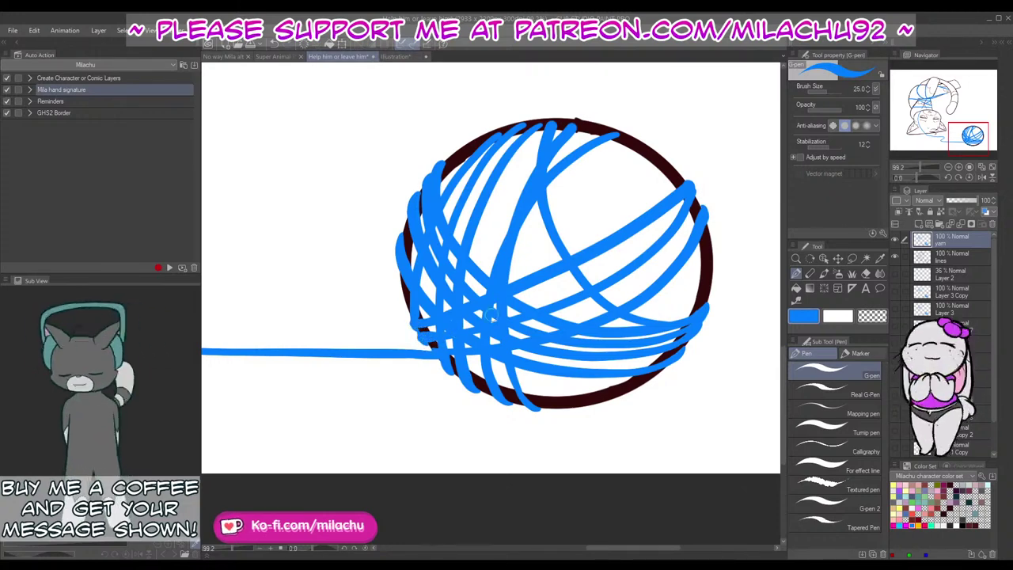
left_click_drag(619, 405, 609, 426)
left_click_drag(615, 466, 614, 470)
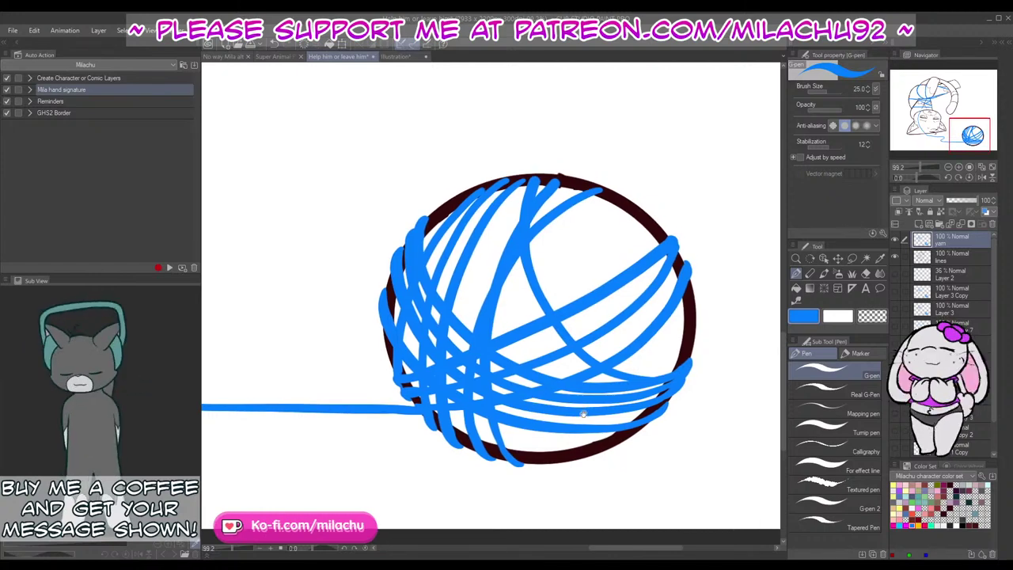
left_click_drag(488, 202, 460, 230)
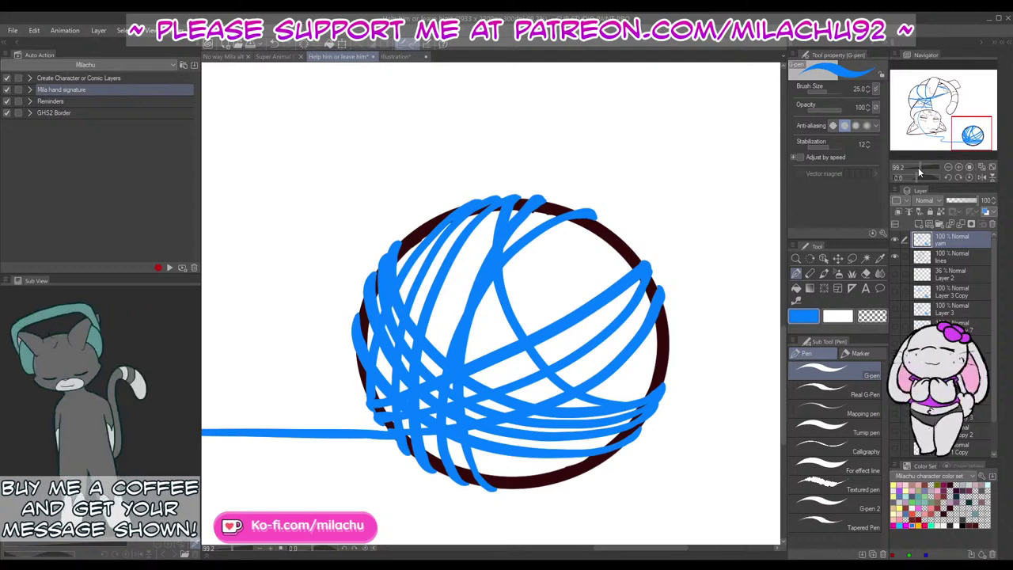
left_click_drag(919, 167, 916, 168)
left_click_drag(525, 288, 688, 450)
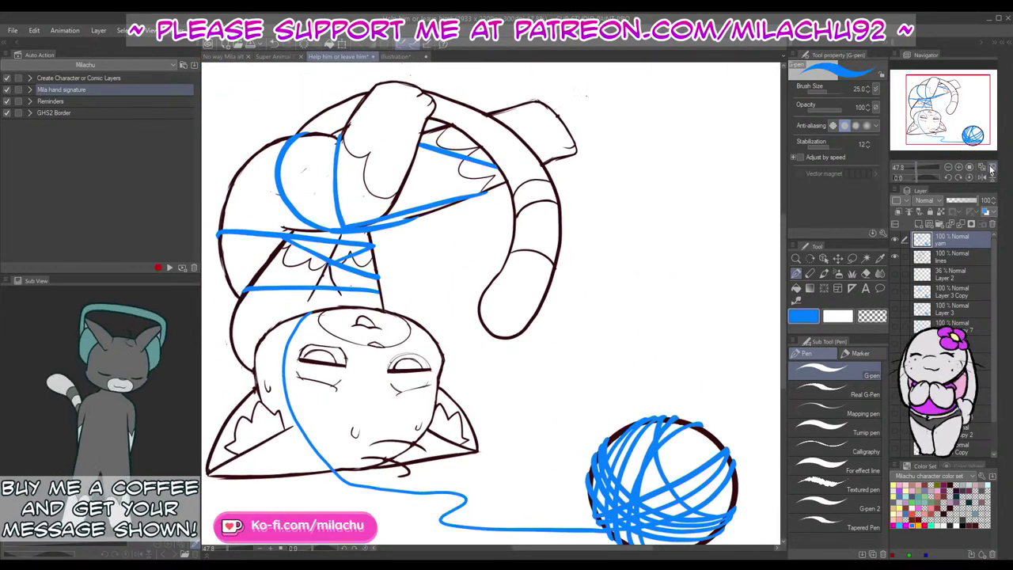
left_click(992, 167)
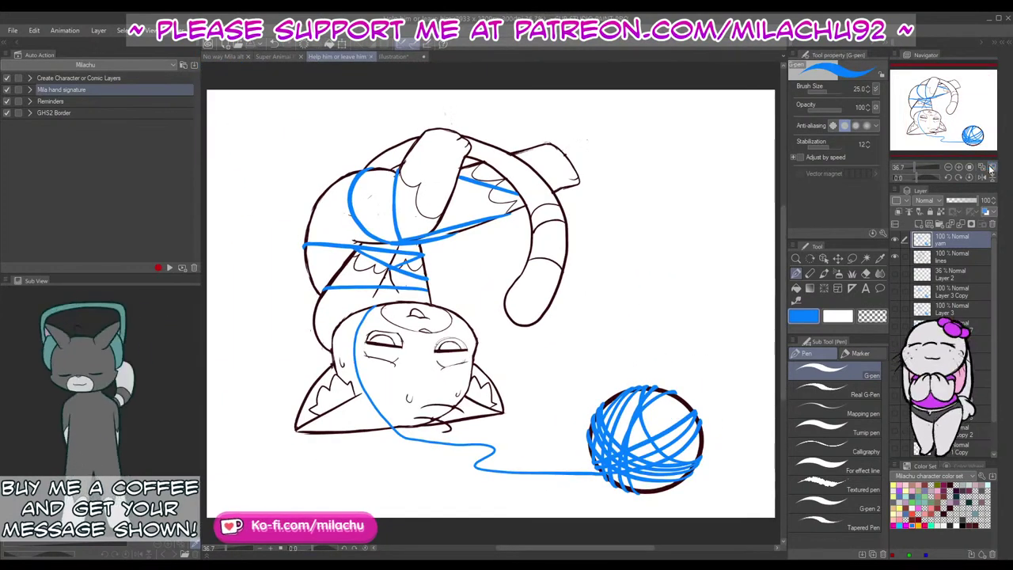
Step: Add a new layer directly beneath the lines layer
left_click(951, 260)
left_click(954, 269)
key("ctrl+shift+n")
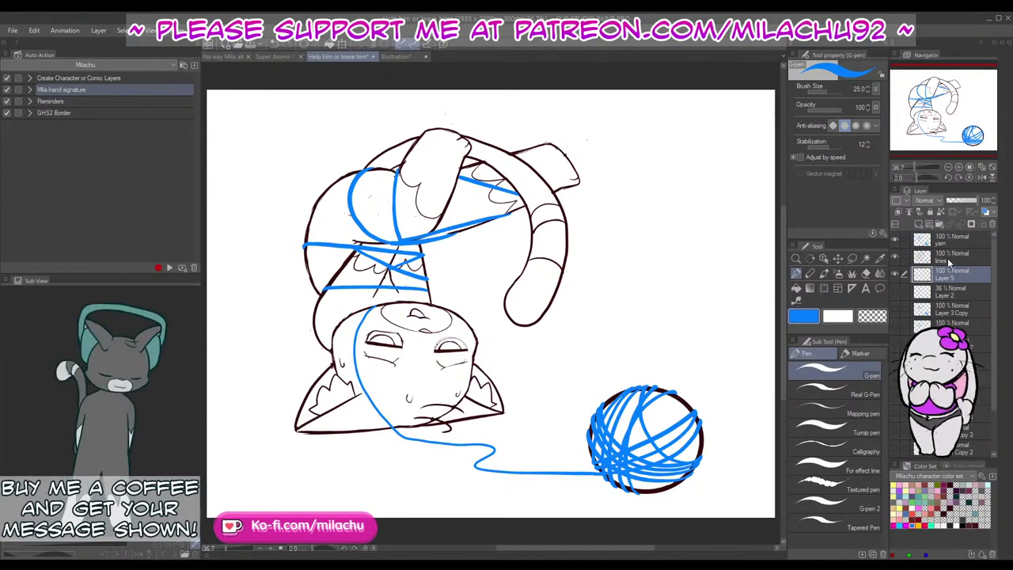
Step: Auto-select the empty background on the lines layer, invert the selection to cover the cat and yarn ball, and make Layer 5 active
left_click(947, 258)
left_click(865, 258)
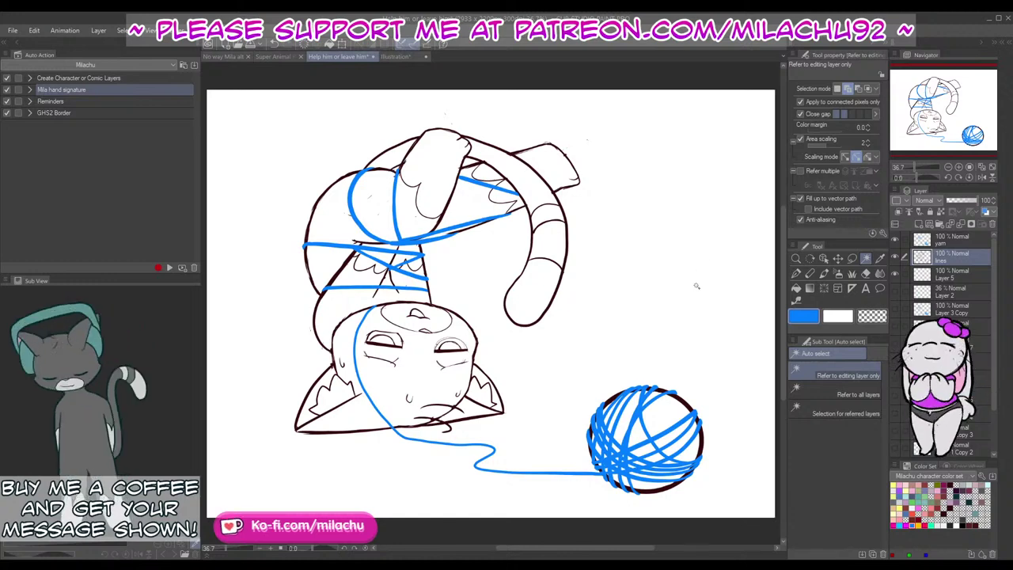
left_click(695, 307)
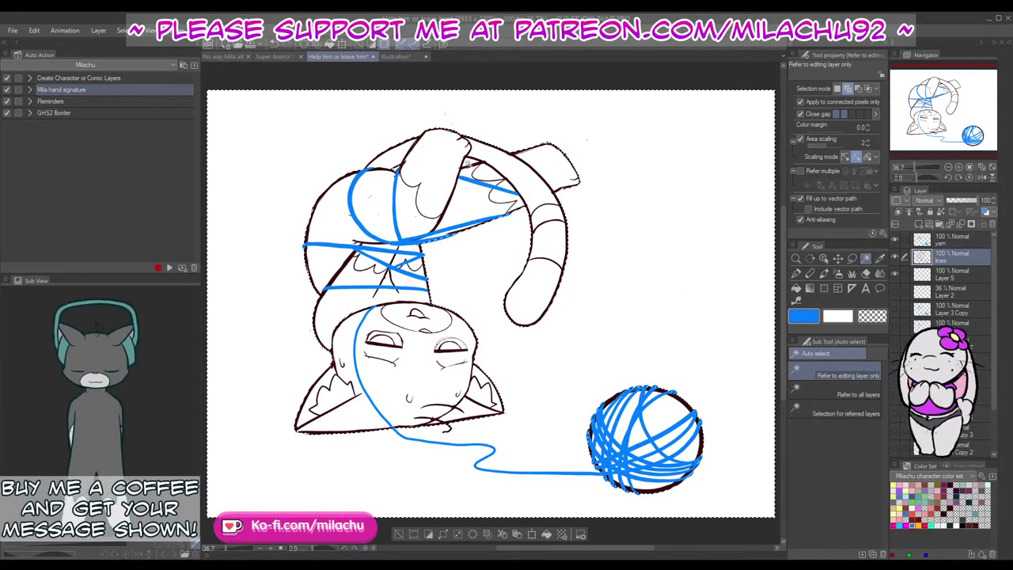
left_click(428, 537)
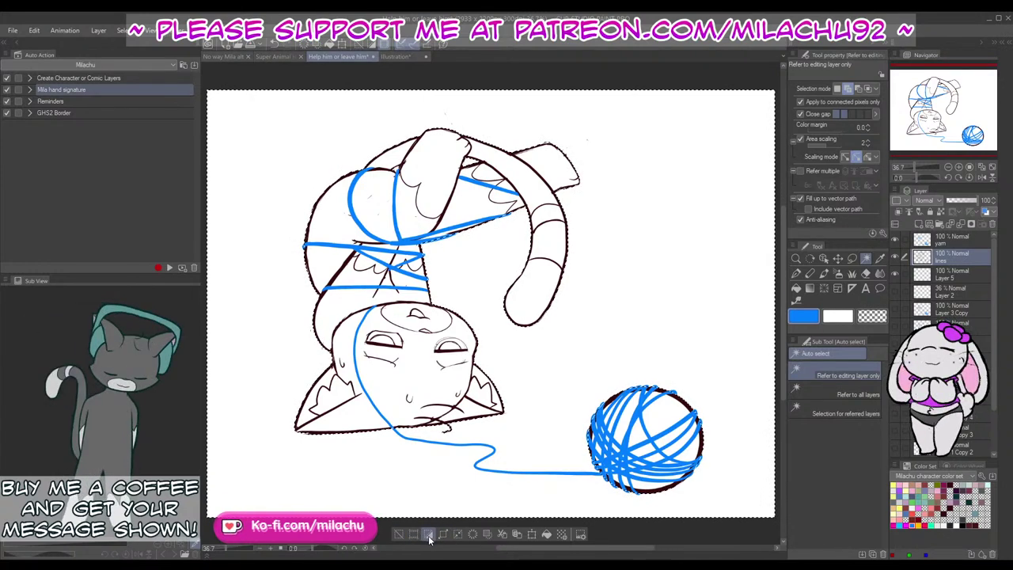
left_click(959, 277)
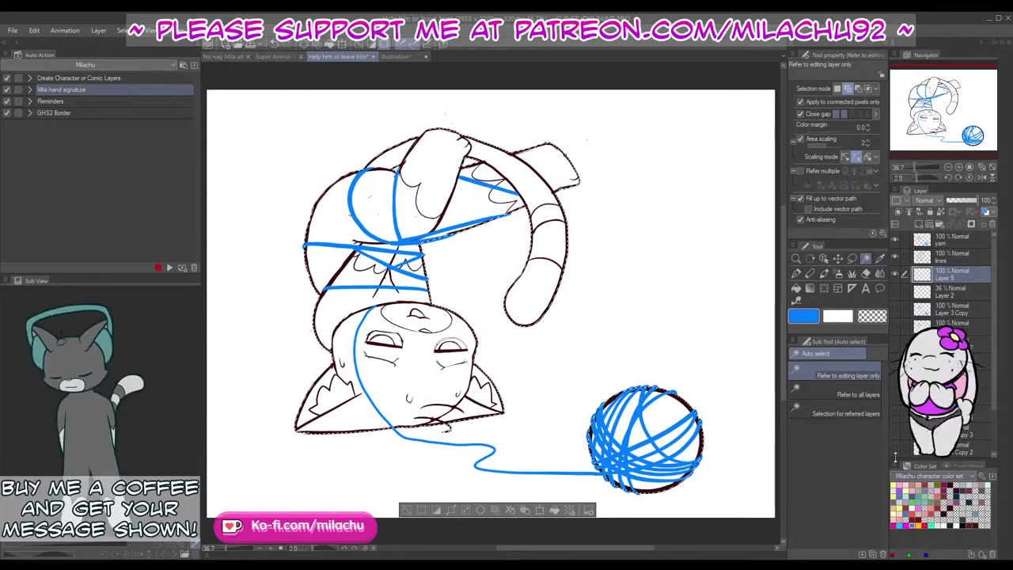
Step: Fill the selection on Layer 5 with dark gray and erase the gray from the yarn ball
left_click(542, 512)
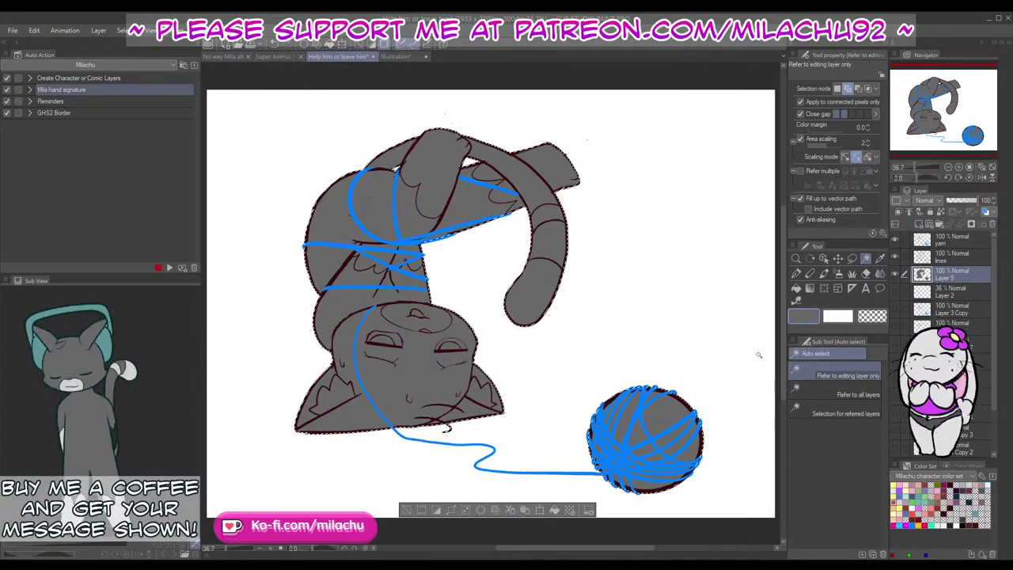
key("e")
left_click(835, 91)
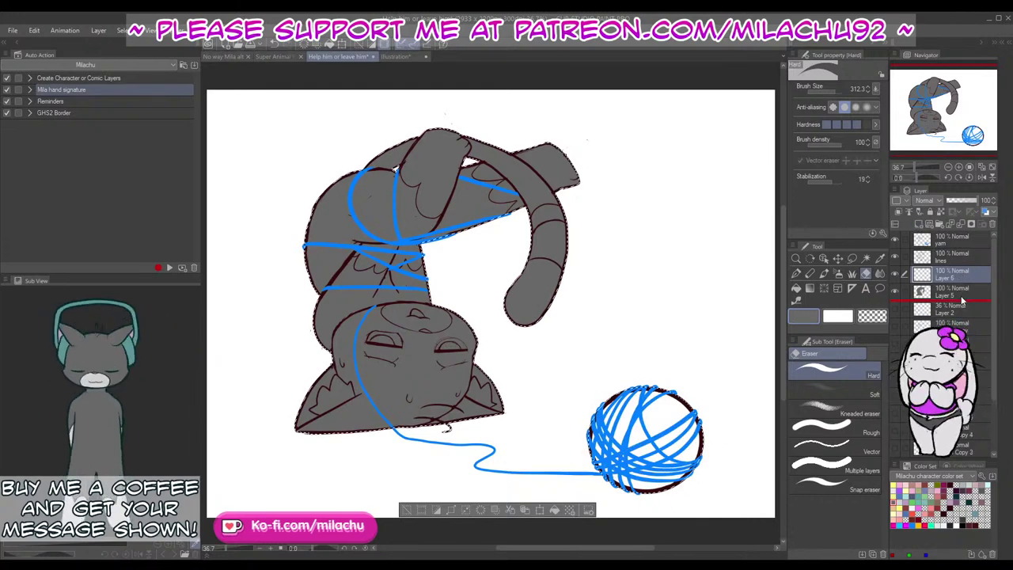
Step: Place the new empty layer beneath Layer 5 and choose a darker shade of the yarn's blue
left_click(962, 294)
key("p")
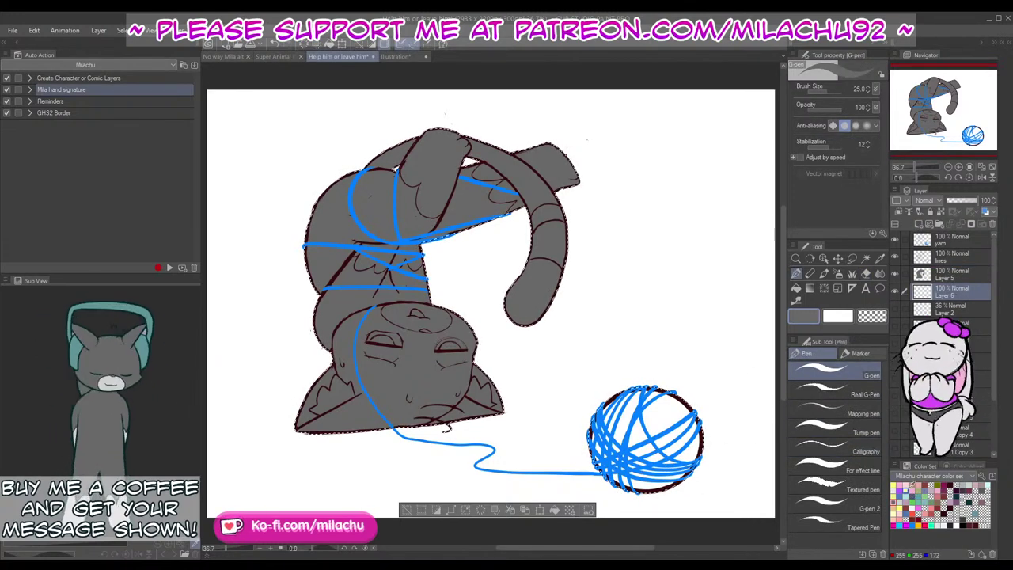
left_click(880, 260)
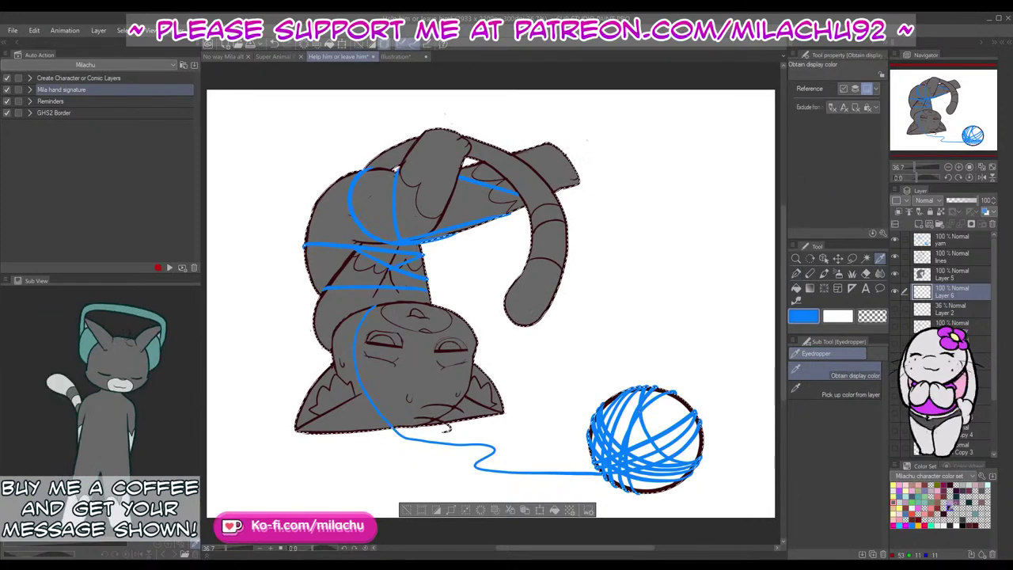
left_click(959, 467)
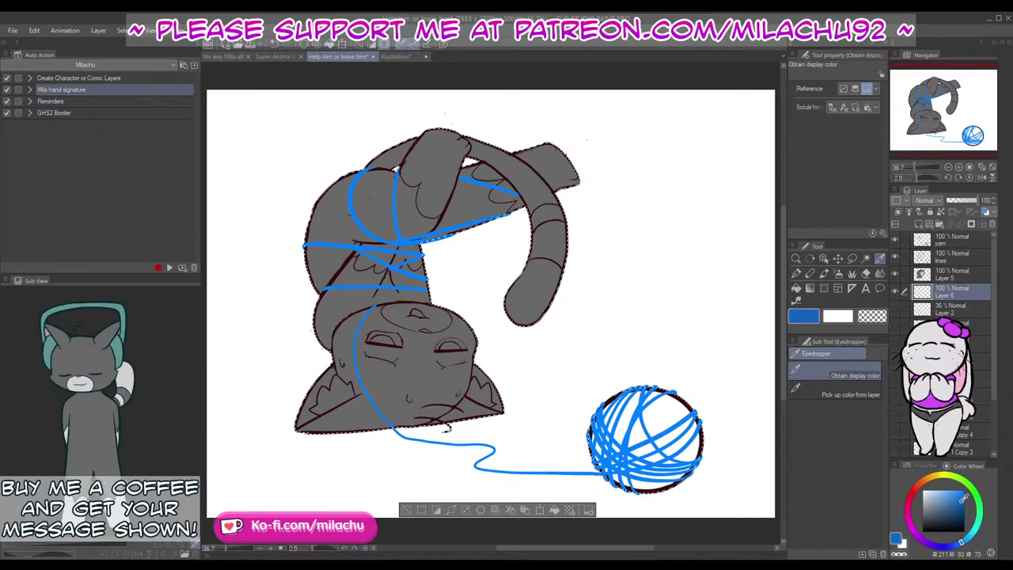
key("p")
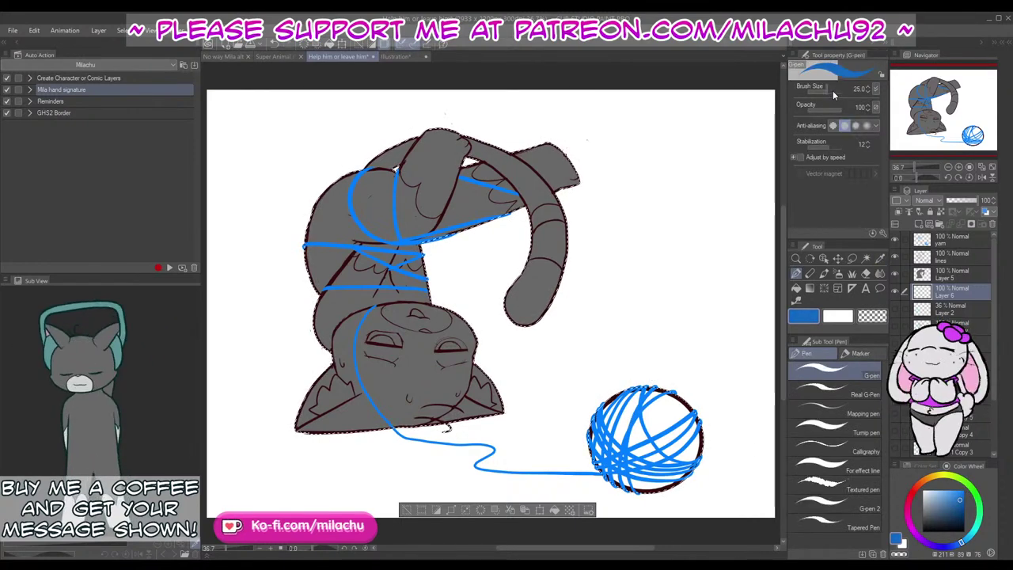
Step: Paint the yarn ball's interior darker blue with the G-pen at size 144.1, and clear the selection
mouse_move(625, 419)
left_mouse_down()
mouse_move(715, 414)
mouse_move(637, 504)
left_mouse_up()
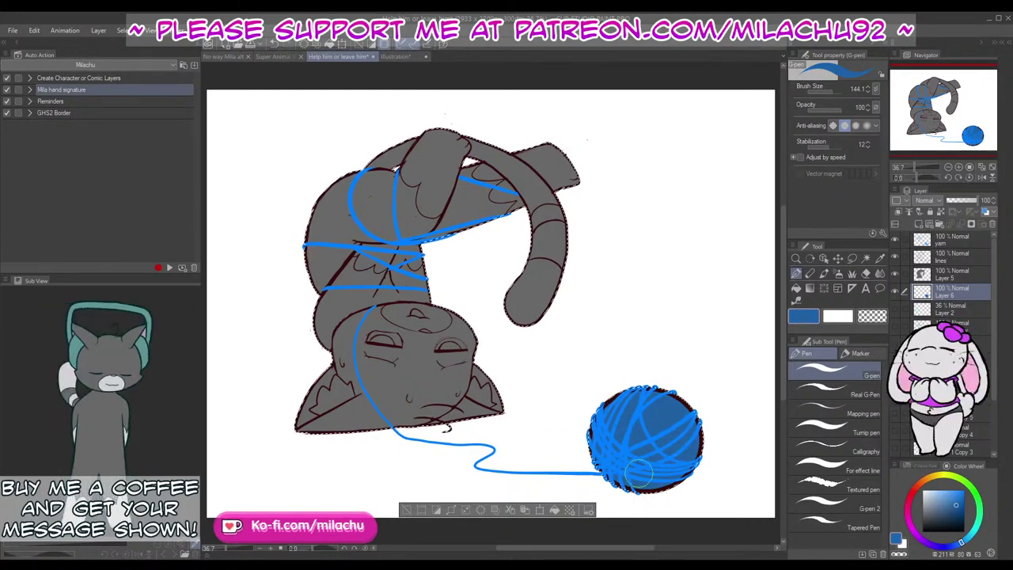
left_click(413, 510)
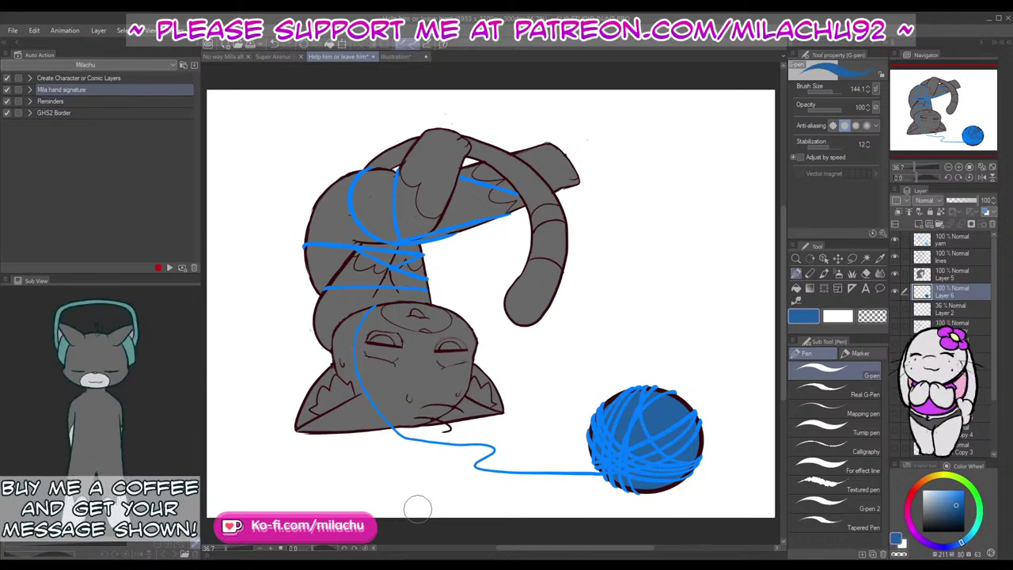
key("ctrl+z")
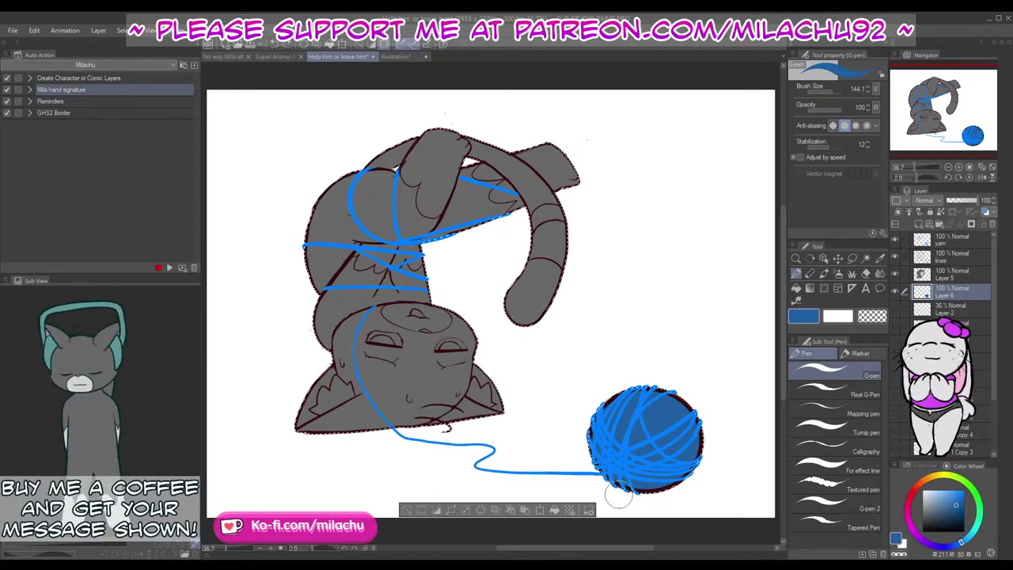
left_click(405, 511)
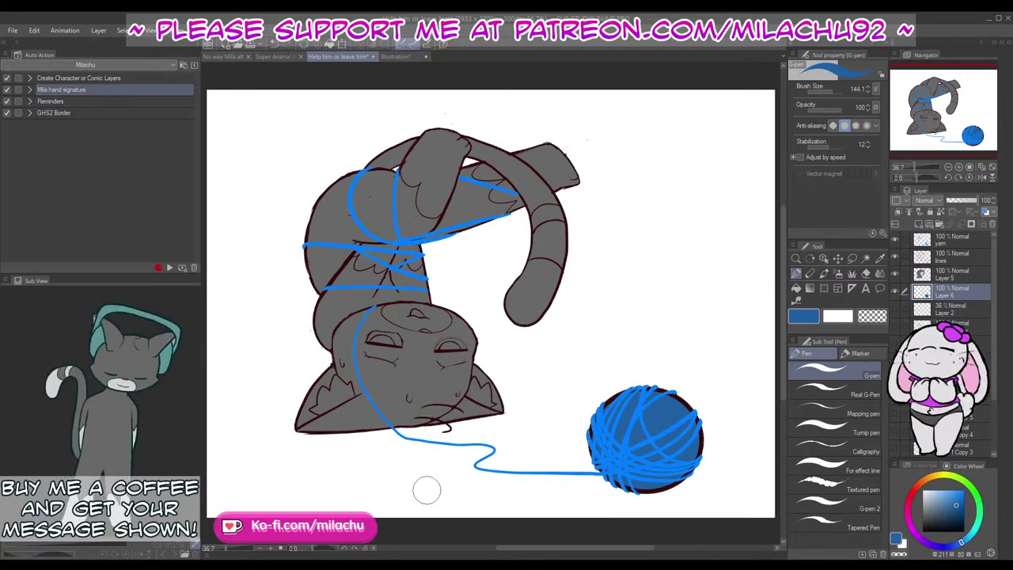
Step: On the yarn layer, extend the bright blue strand ends over the torso's right outline with the G-pen at size 26.3
left_click(949, 239)
left_click(925, 465)
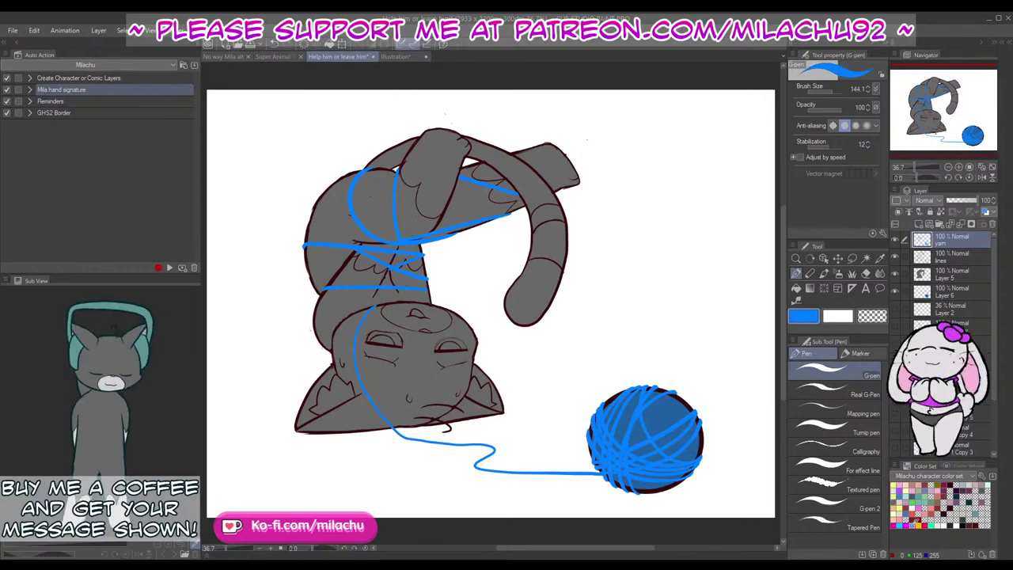
left_click_drag(647, 337, 713, 314)
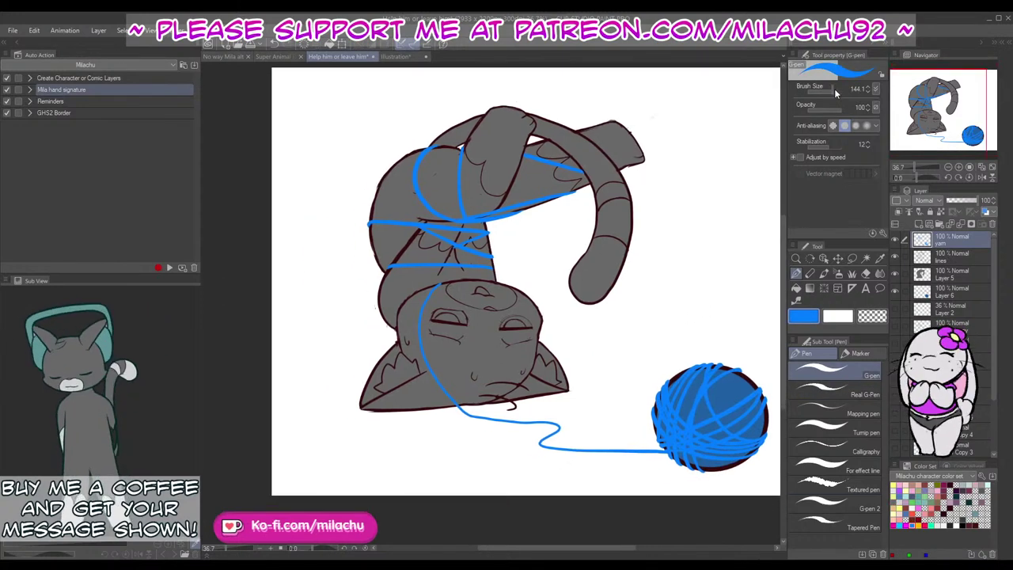
left_click_drag(834, 90, 826, 99)
left_click_drag(915, 166, 921, 167)
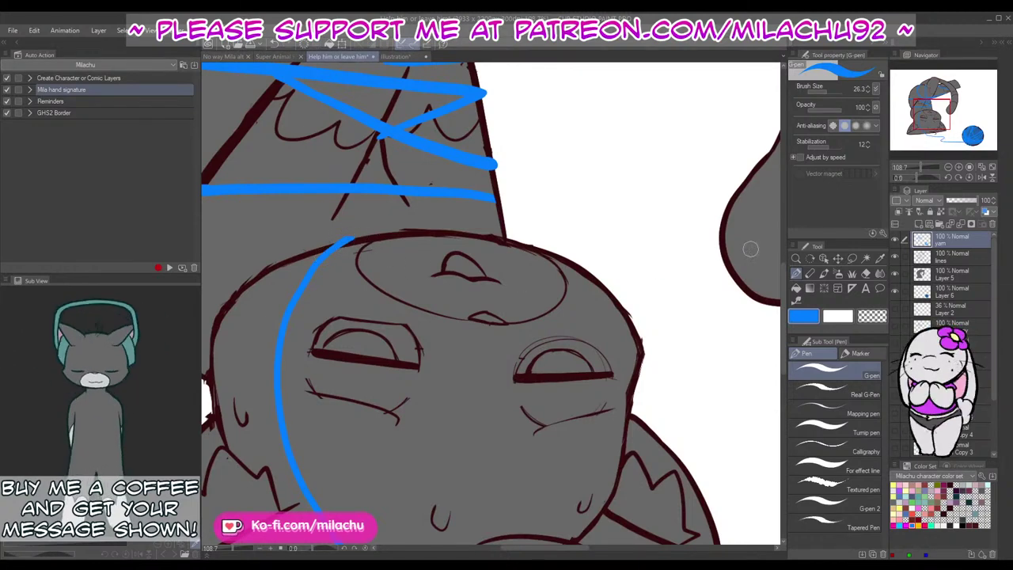
left_click(989, 177)
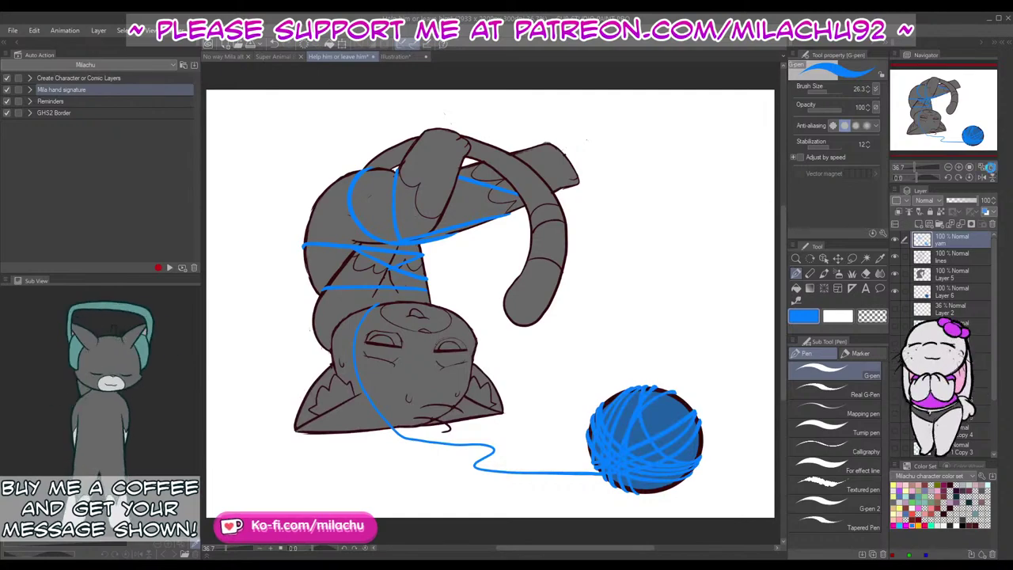
left_click(918, 168)
scroll(407, 275, "up", 4)
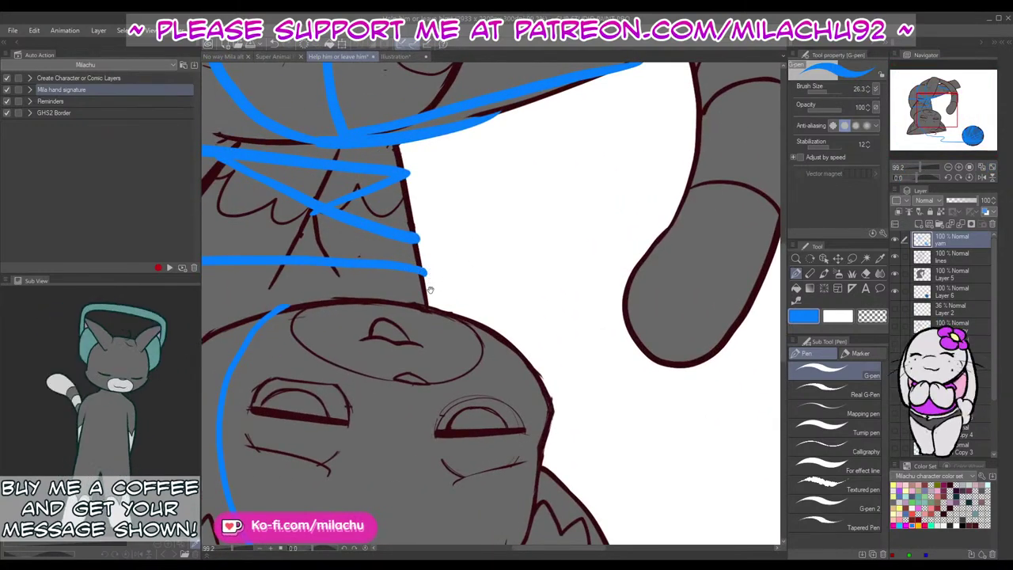
Step: Touch up the strands' left ends and their crossing over the cat's chest with the G-pen and eraser
left_click_drag(430, 290, 568, 287)
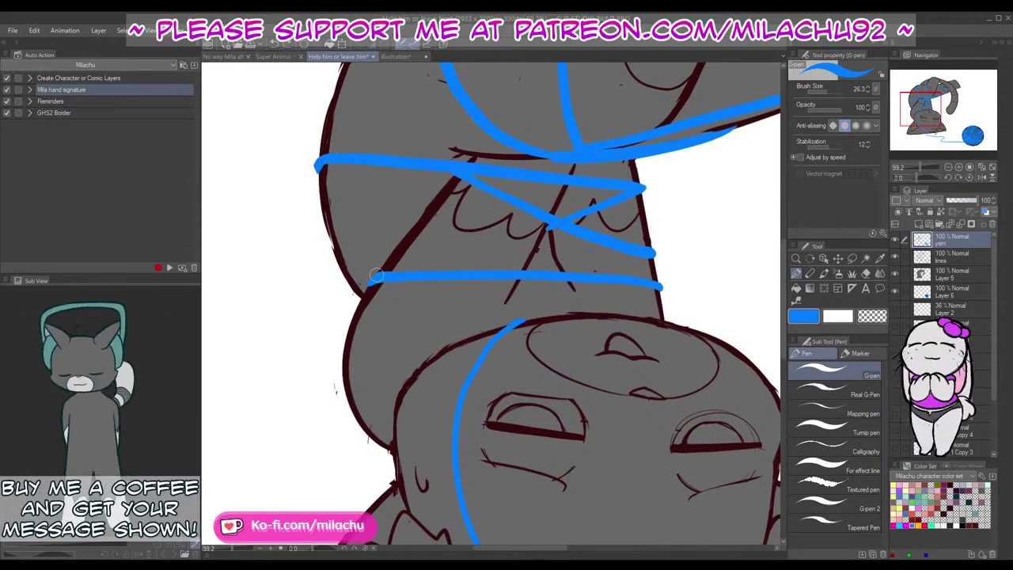
left_click_drag(593, 351, 468, 445)
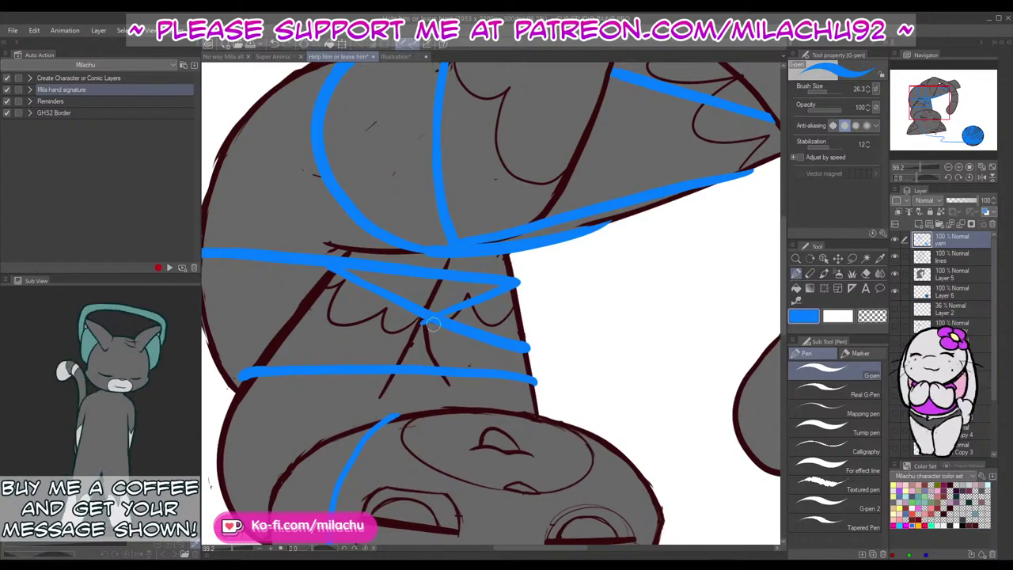
key("e")
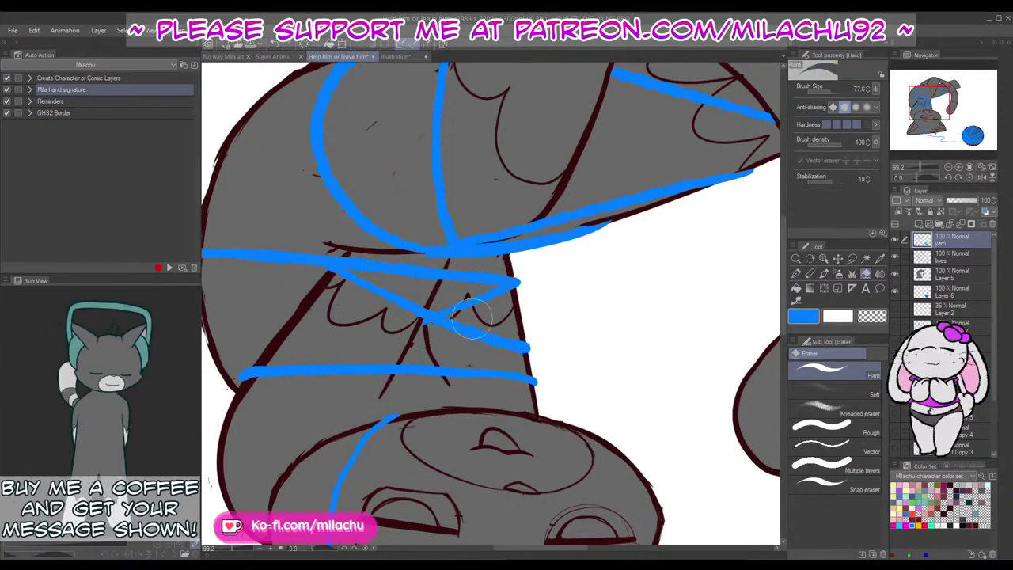
left_click_drag(631, 326, 567, 352)
key("p")
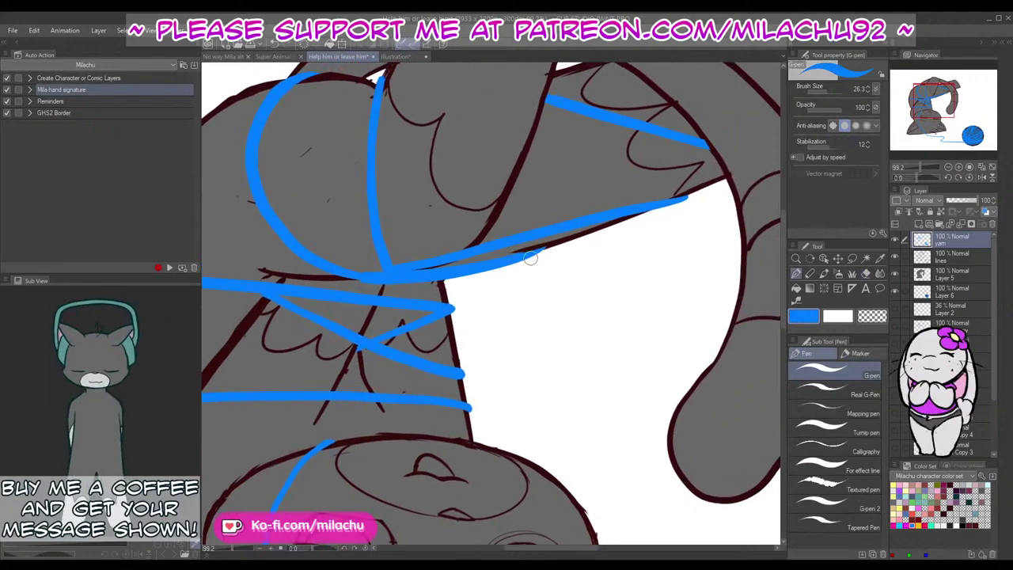
left_click(992, 168)
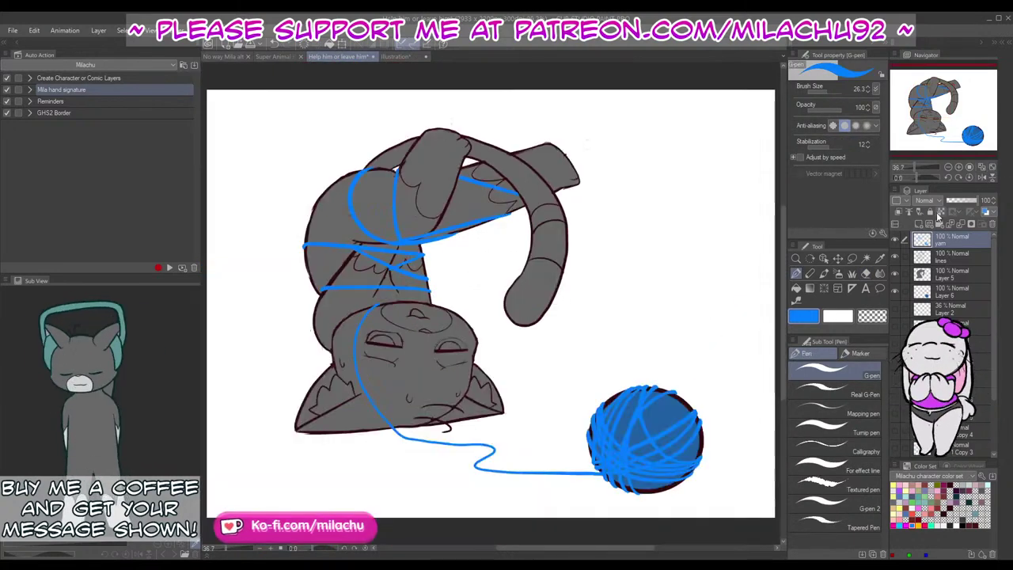
Step: Add a new layer above Layer 5, clip it to the gray base, and choose light gray as the drawing color
left_click(947, 273)
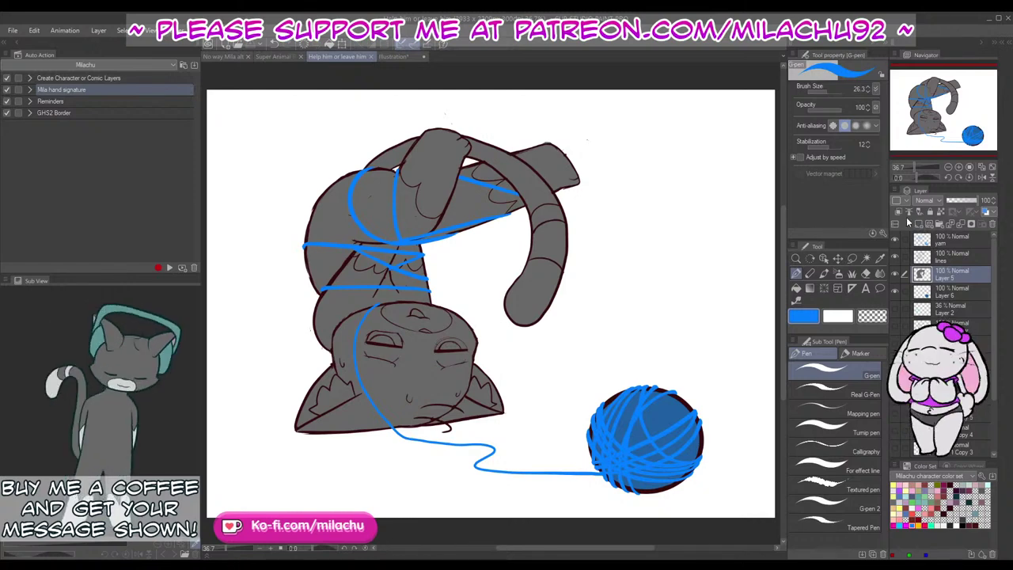
left_click(898, 212)
key("ctrl+z")
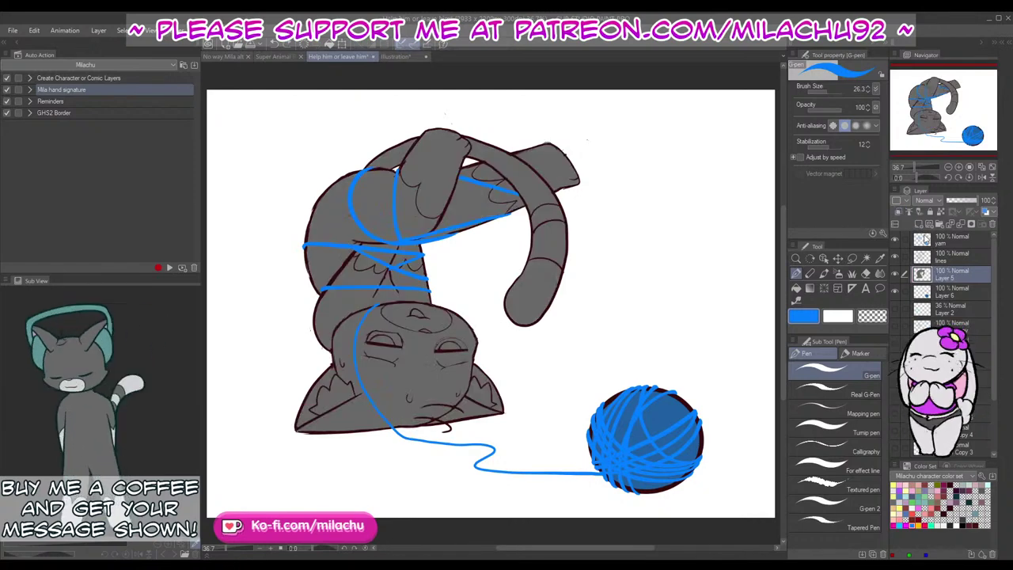
left_click(899, 501)
Step: Color the tail tip light gray by outlining it with the G-pen at size 144.1 and filling its interior
left_click(832, 91)
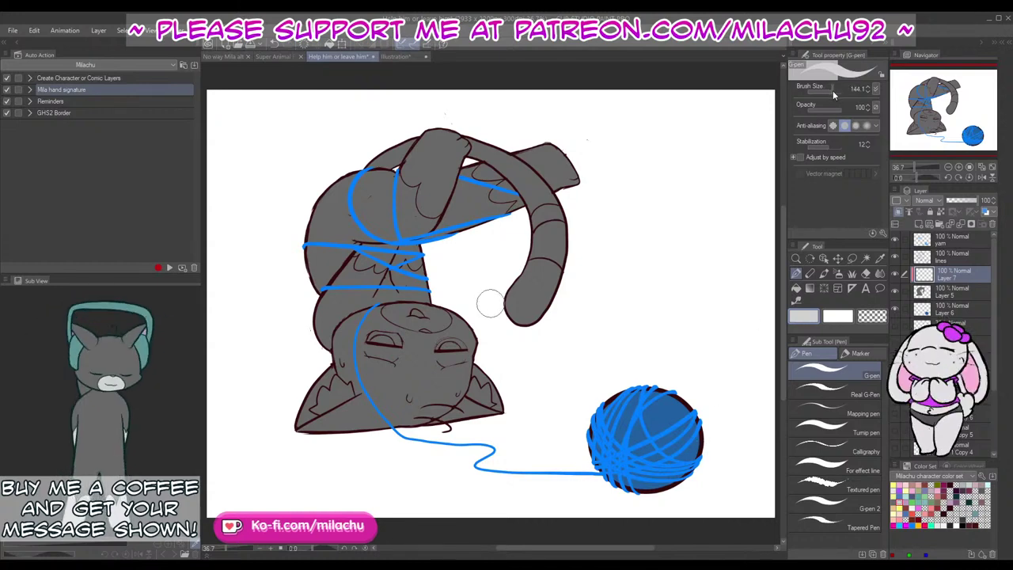
left_click_drag(585, 338, 617, 336)
left_click(917, 168)
left_click_drag(652, 295, 561, 348)
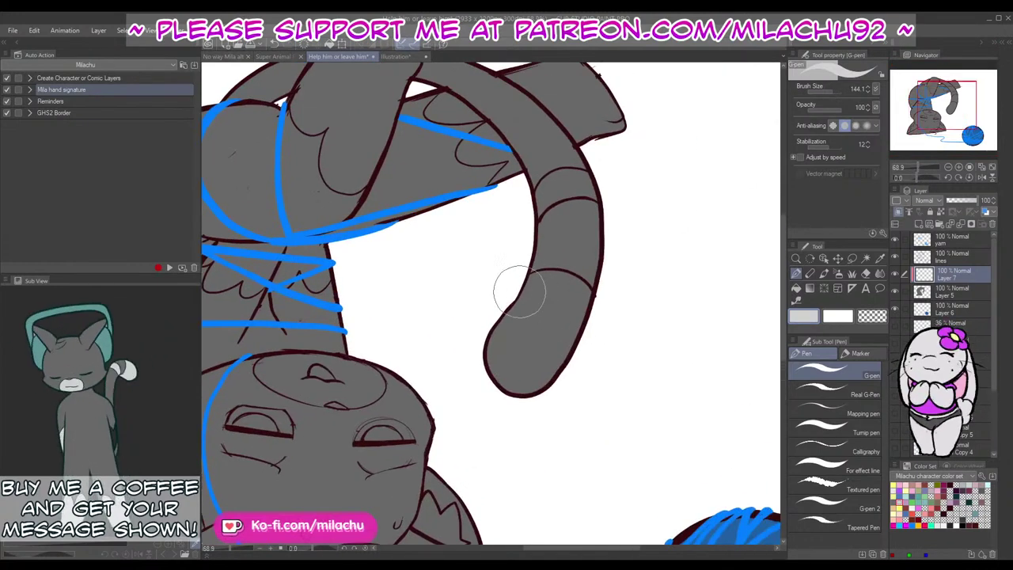
mouse_move(522, 291)
left_mouse_down()
mouse_move(581, 303)
mouse_move(533, 277)
mouse_move(572, 282)
mouse_move(588, 314)
left_mouse_up()
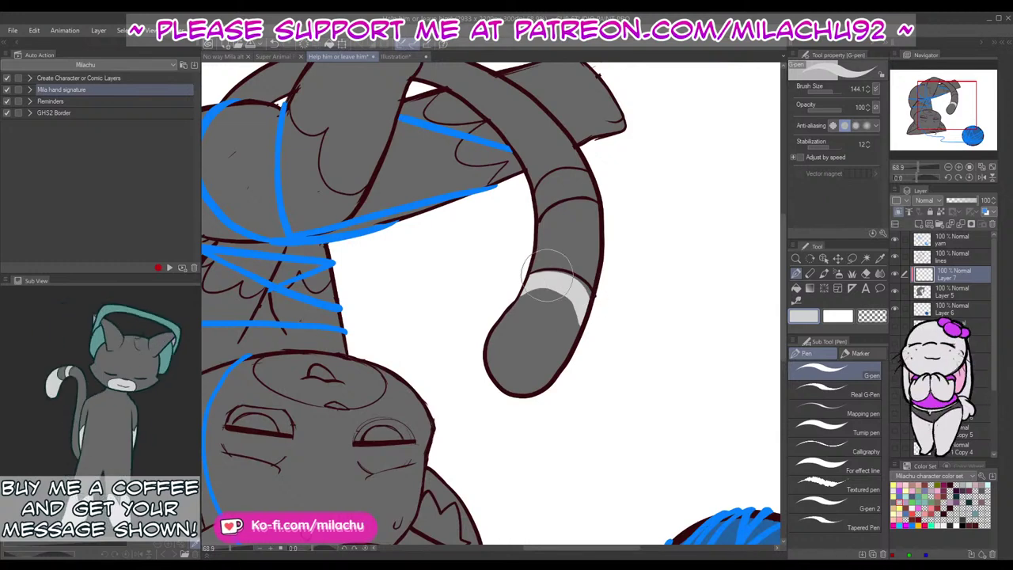
mouse_move(546, 274)
left_mouse_down()
mouse_move(571, 278)
mouse_move(590, 319)
left_mouse_up()
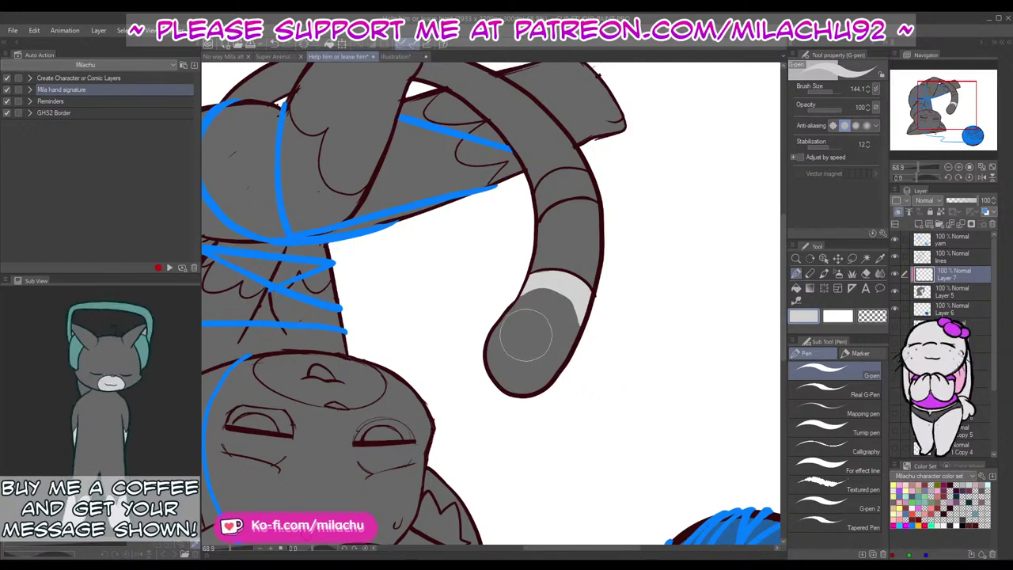
mouse_move(511, 302)
left_mouse_down()
mouse_move(493, 322)
mouse_move(559, 362)
mouse_move(587, 312)
left_mouse_up()
left_click(798, 289)
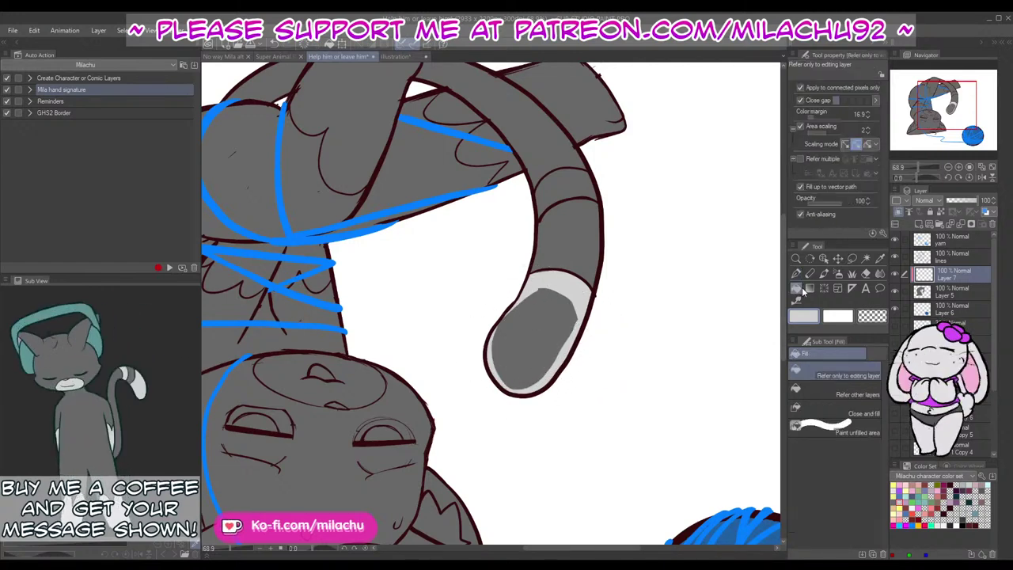
left_click(532, 331)
Step: Color the narrow tail stripe above the tip light gray, outlining its edges and filling the inside
key("p")
mouse_move(527, 198)
left_mouse_down()
mouse_move(563, 174)
mouse_move(590, 175)
left_mouse_up()
mouse_move(536, 195)
left_mouse_down()
mouse_move(582, 176)
mouse_move(562, 172)
mouse_move(584, 179)
left_mouse_up()
mouse_move(540, 215)
left_mouse_down()
mouse_move(574, 195)
mouse_move(596, 198)
left_mouse_up()
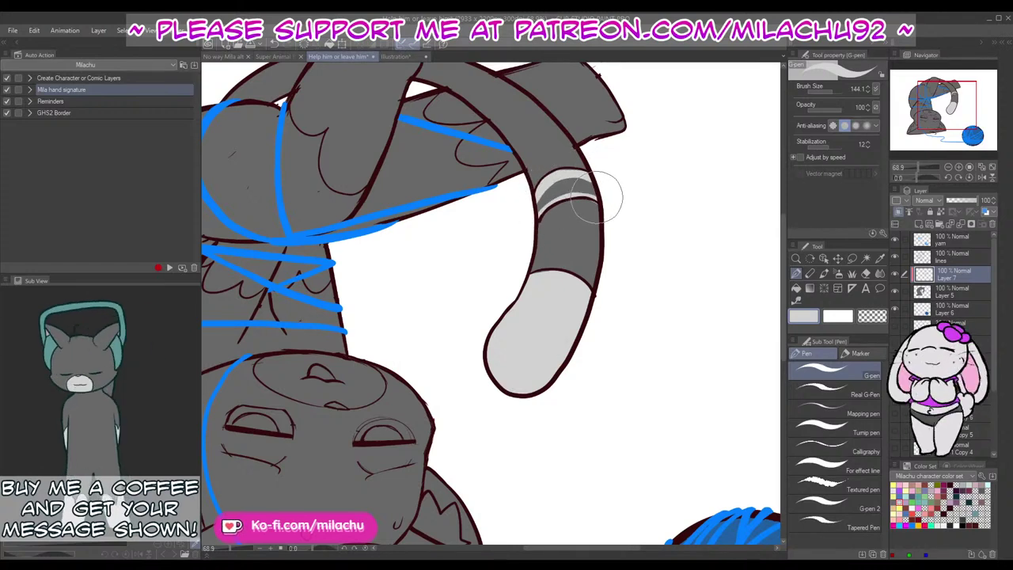
key("e")
key("p")
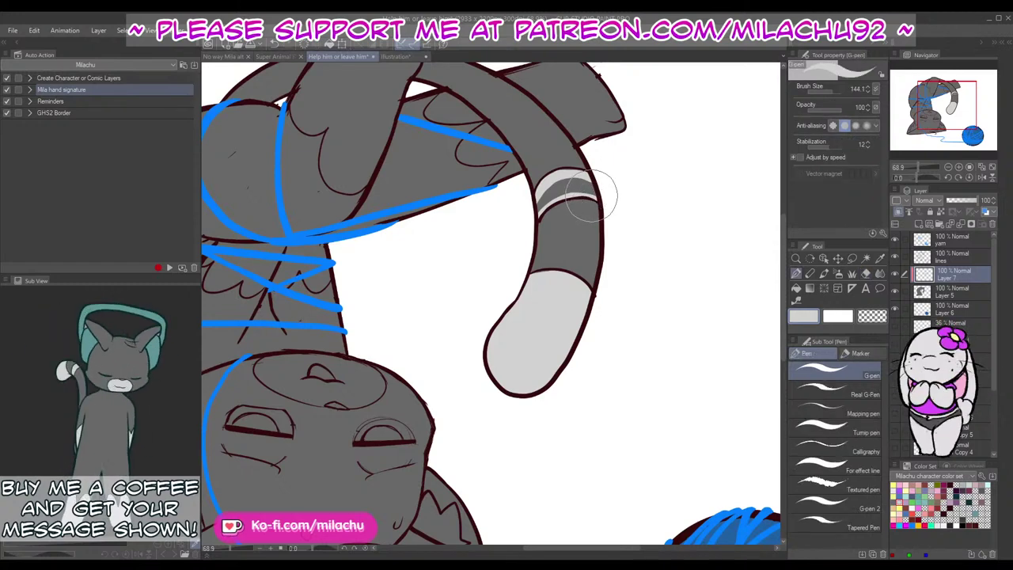
left_click_drag(588, 197, 599, 184)
key("e")
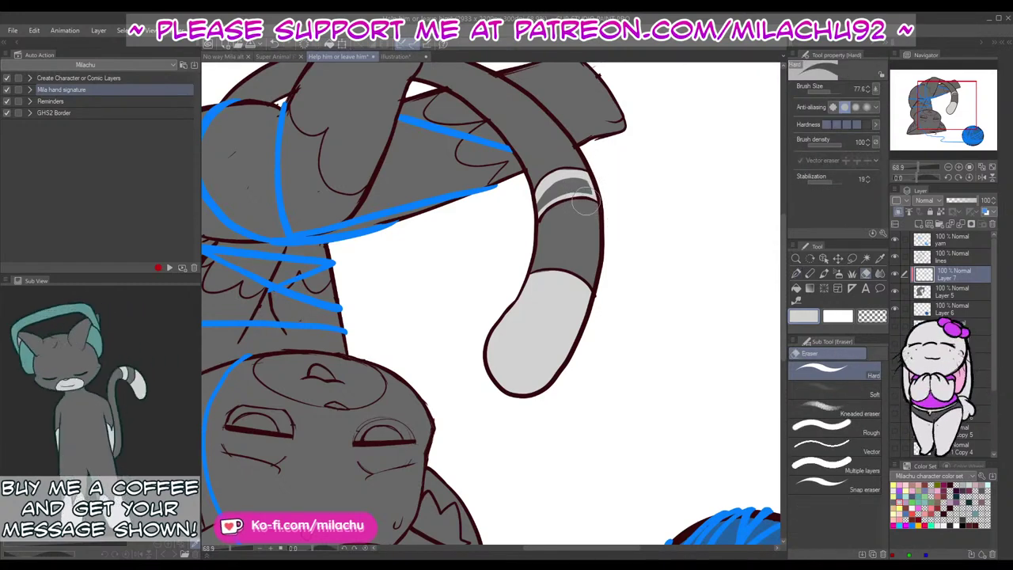
key("p")
left_click_drag(539, 214, 538, 203)
left_click(797, 289)
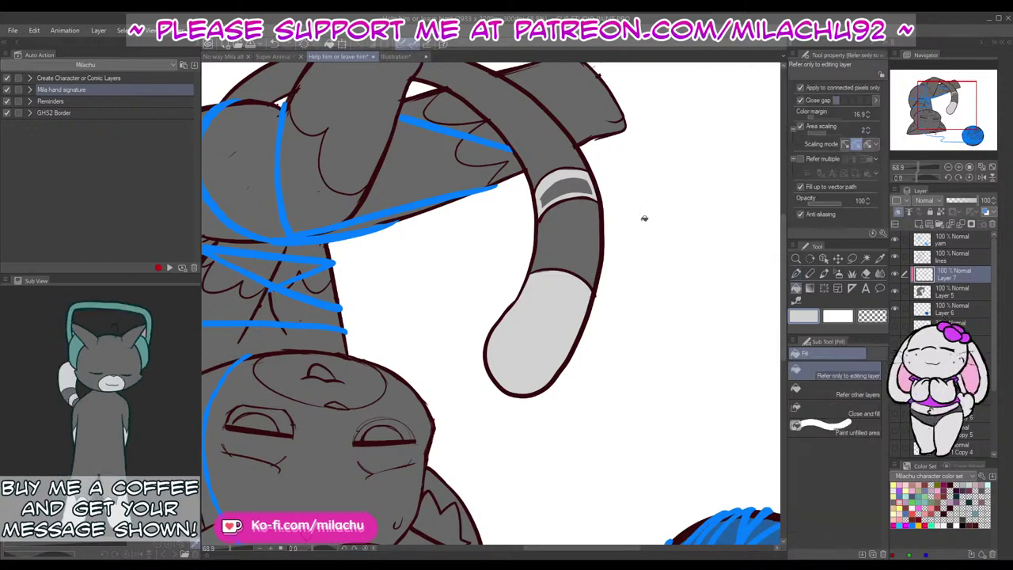
left_click(568, 189)
Step: Outline the foot extending behind the tail in light gray and fill its interior
left_click_drag(541, 249, 594, 362)
key("p")
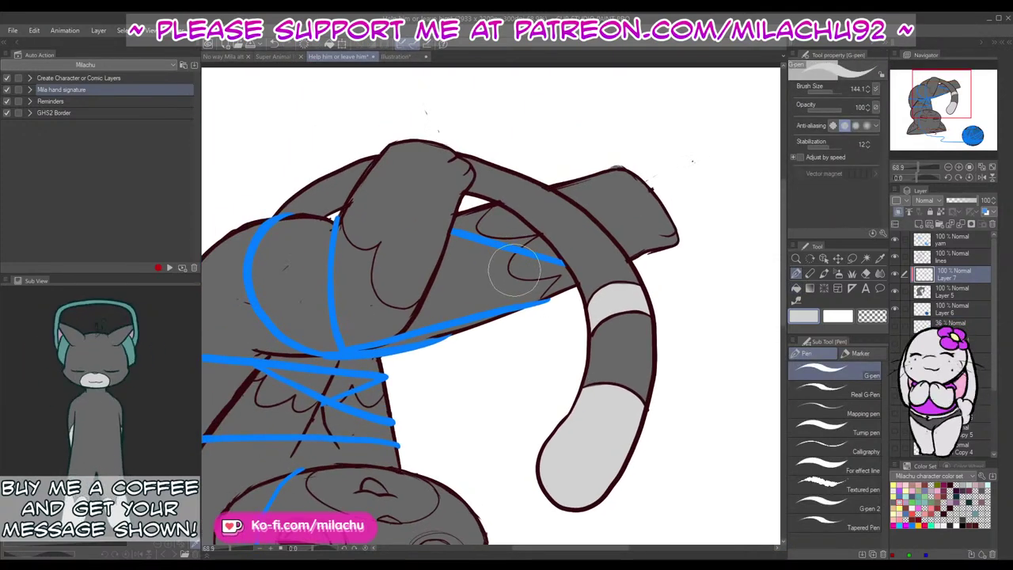
mouse_move(568, 190)
left_mouse_down()
mouse_move(628, 249)
mouse_move(564, 190)
mouse_move(622, 166)
mouse_move(676, 230)
mouse_move(671, 250)
mouse_move(637, 253)
left_mouse_up()
left_click(798, 289)
left_click(649, 226)
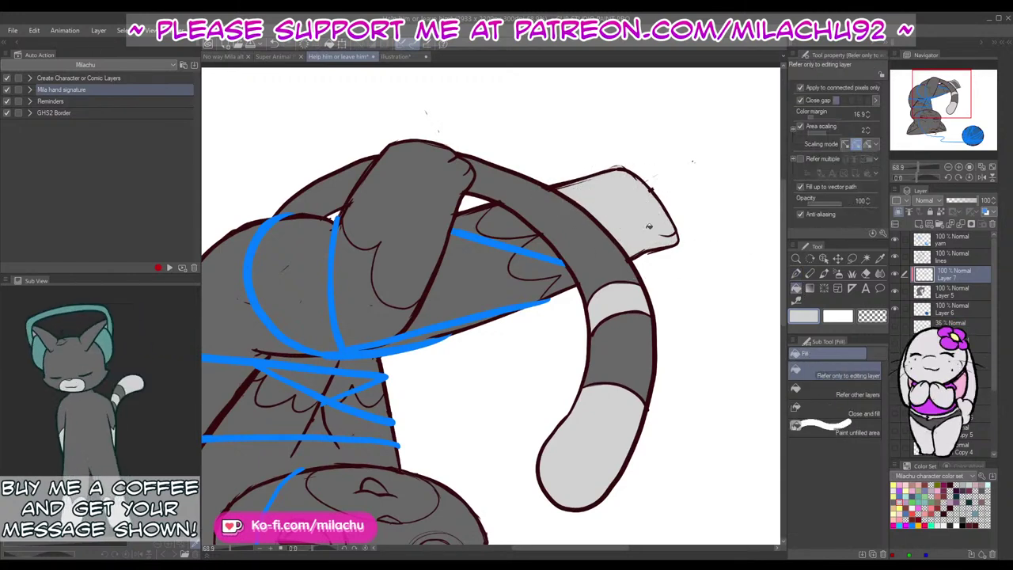
Step: Color the lower fur tuft on the rear leg beside the tail light gray, outlining it with the G-pen at size 90.6 and filling it
key("p")
left_click(920, 168)
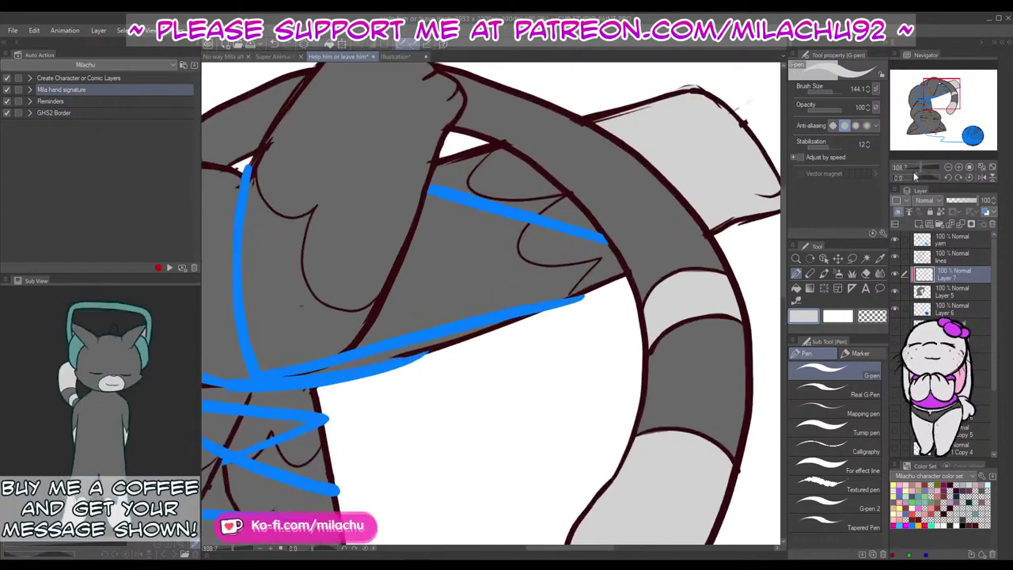
left_click_drag(687, 263, 625, 318)
left_click(831, 91)
mouse_move(471, 297)
left_mouse_down()
mouse_move(465, 288)
mouse_move(512, 257)
mouse_move(559, 326)
mouse_move(515, 355)
mouse_move(544, 321)
left_mouse_up()
mouse_move(460, 307)
left_mouse_down()
mouse_move(511, 315)
mouse_move(562, 297)
left_mouse_up()
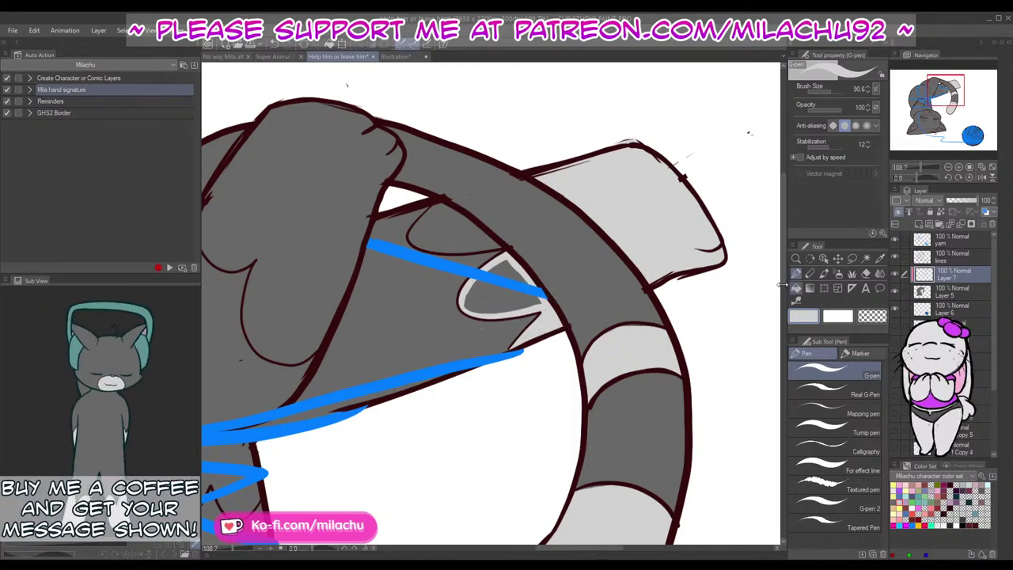
key("g")
left_click(498, 292)
Step: Outline the upper fur tuft on the rear leg beside the tail in light gray and fill its interior
key("p")
mouse_move(410, 241)
left_mouse_down()
mouse_move(440, 205)
mouse_move(411, 233)
mouse_move(424, 250)
mouse_move(498, 246)
mouse_move(445, 202)
left_mouse_up()
key("g")
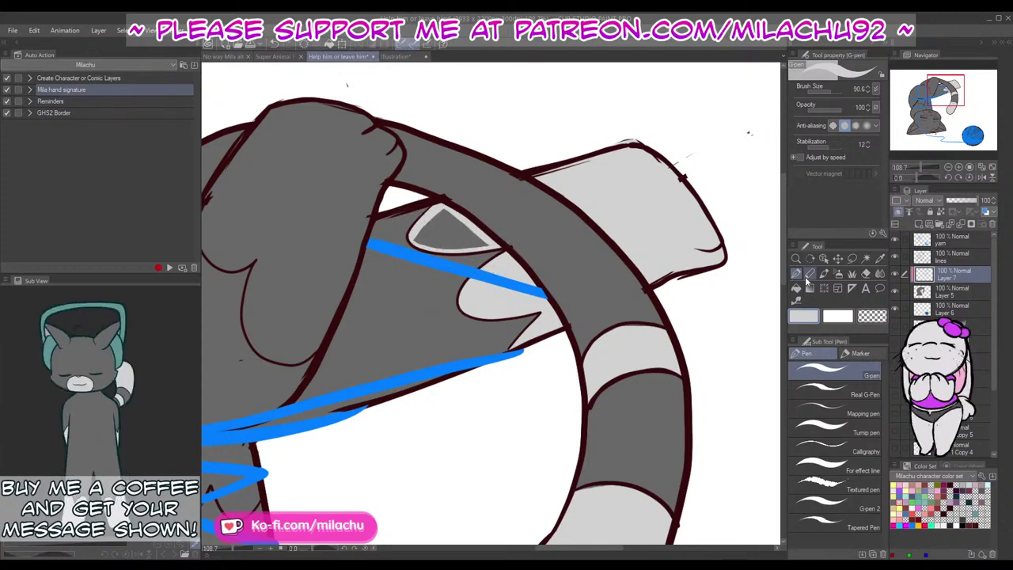
left_click(467, 230)
Step: Outline the upper end and both sides of the raised front foot in light gray
key("p")
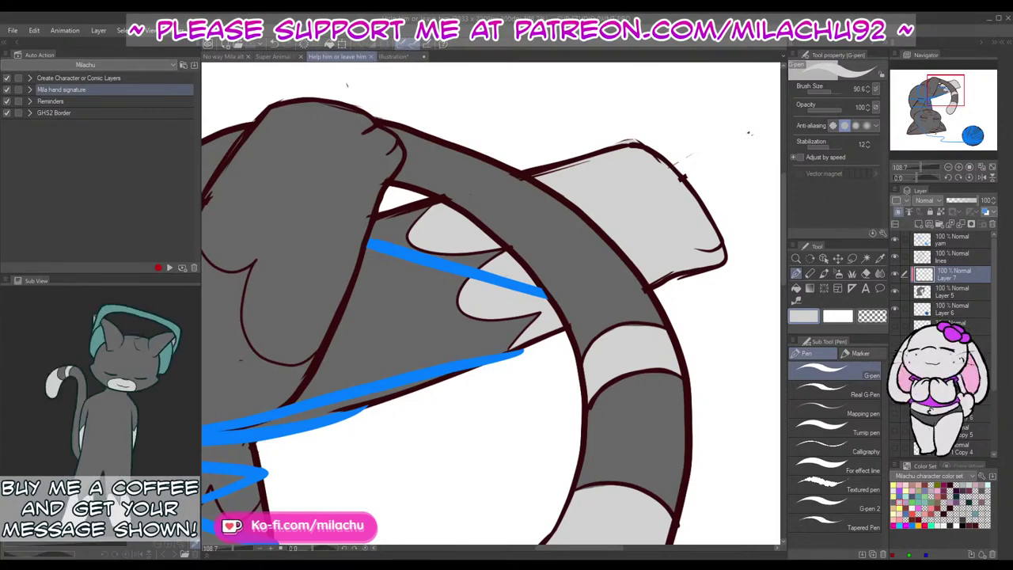
left_click_drag(501, 383, 606, 409)
mouse_move(315, 237)
left_mouse_down()
mouse_move(312, 258)
mouse_move(388, 131)
left_mouse_up()
mouse_move(503, 205)
left_mouse_down()
mouse_move(504, 179)
mouse_move(476, 152)
mouse_move(407, 135)
mouse_move(457, 178)
mouse_move(497, 193)
mouse_move(422, 368)
left_mouse_up()
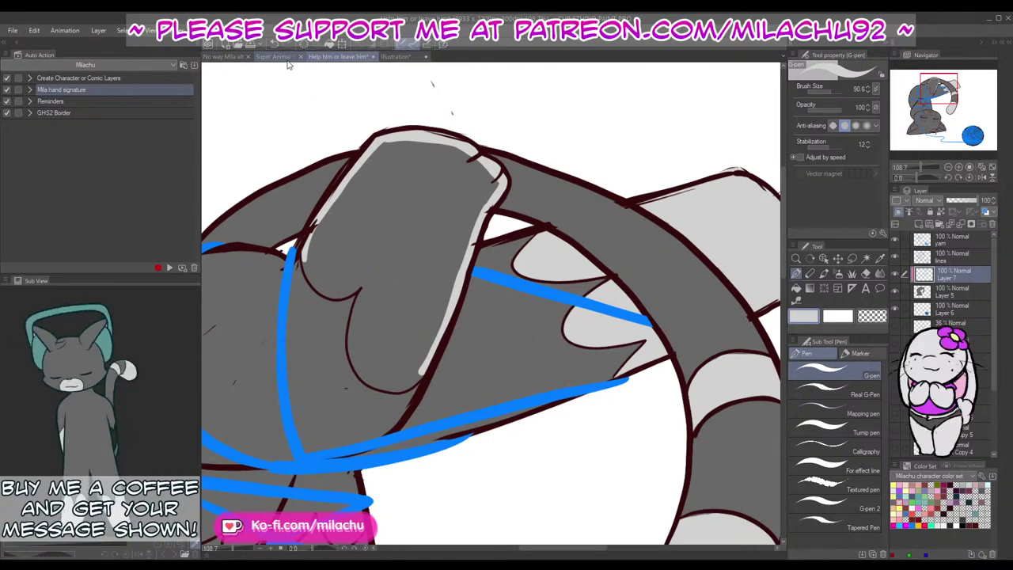
Step: Hide the BRB text layer in the Super Animal Royale document and return to the cat drawing
left_click(286, 57)
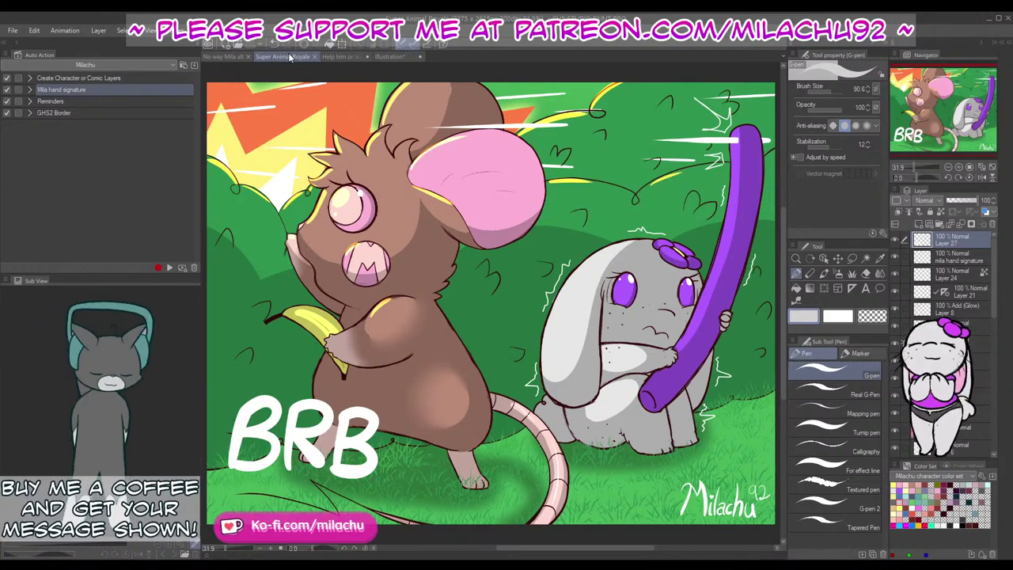
left_click(896, 239)
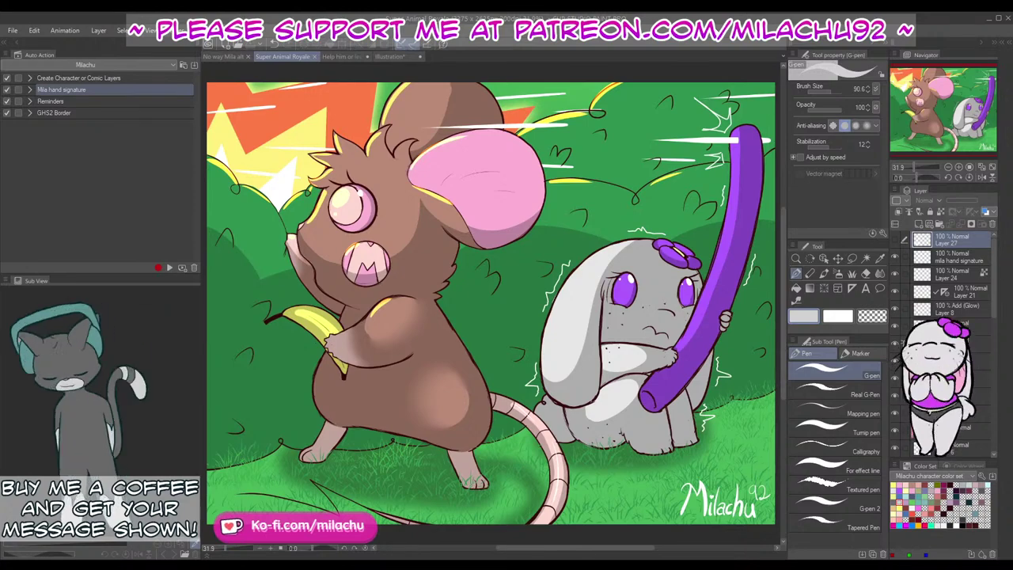
left_click(350, 57)
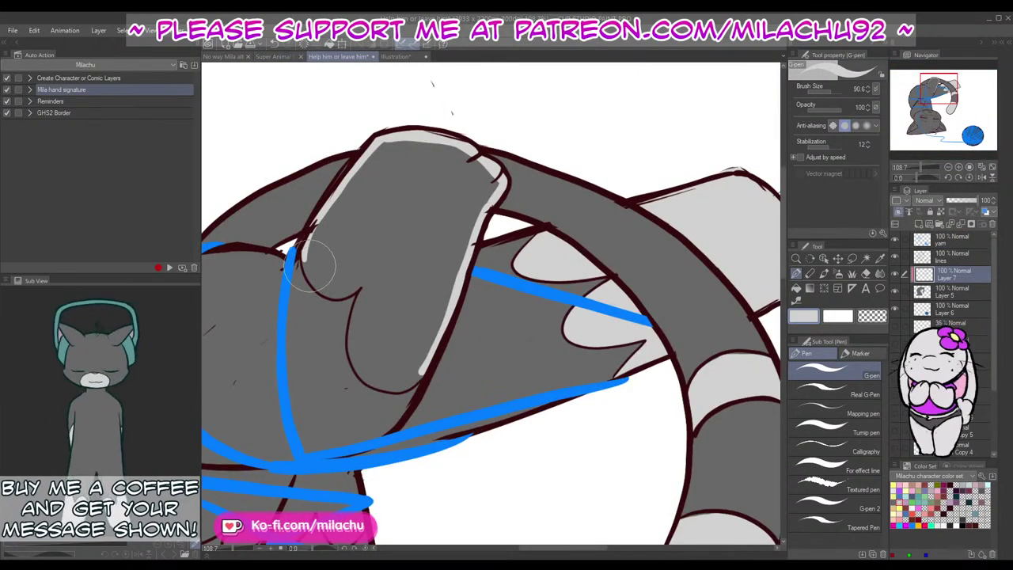
Step: Close the light gray outline along the raised foot's scalloped fur edge and fill the foot
mouse_move(310, 271)
left_mouse_down()
mouse_move(365, 294)
mouse_move(329, 297)
mouse_move(363, 290)
mouse_move(353, 359)
mouse_move(353, 320)
mouse_move(357, 366)
mouse_move(406, 384)
left_mouse_up()
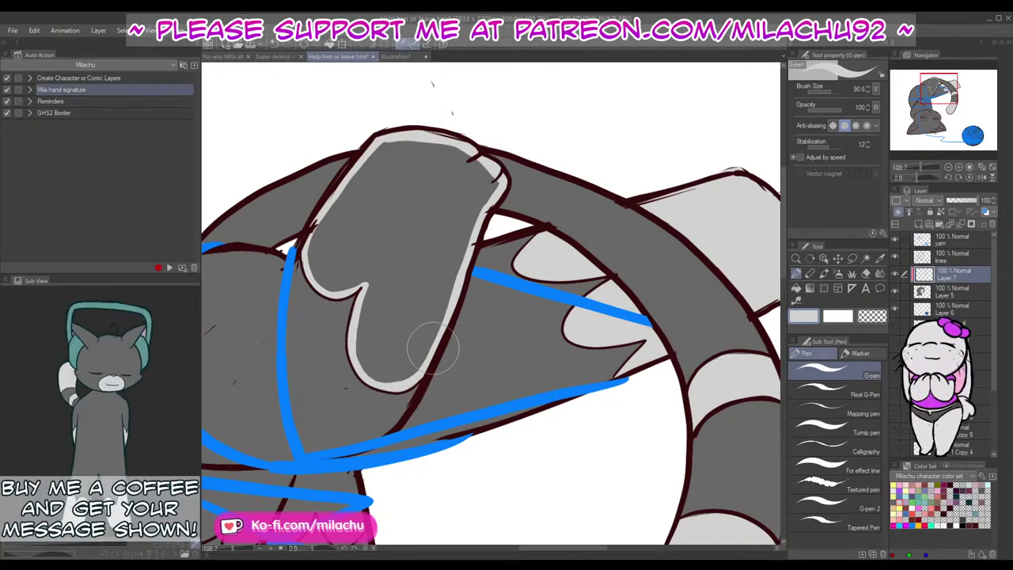
left_click(796, 288)
left_click(400, 278)
Step: Begin outlining the scalloped fur marking beneath the crossed yarn strands on the torso in light gray
left_click_drag(522, 433, 662, 350)
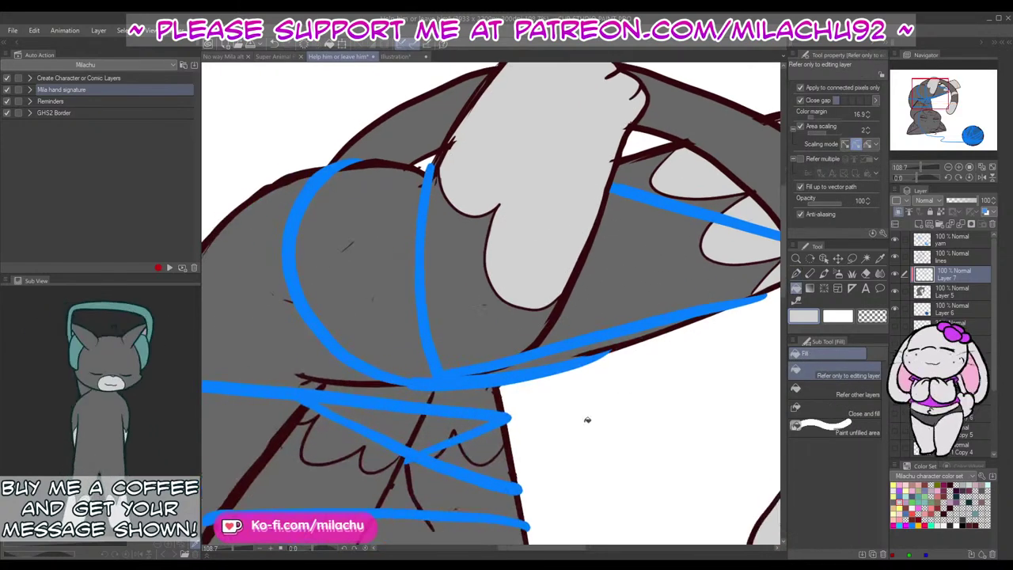
key("p")
left_click_drag(554, 435, 608, 354)
mouse_move(356, 343)
left_mouse_down()
mouse_move(381, 310)
mouse_move(538, 300)
mouse_move(551, 362)
mouse_move(515, 343)
mouse_move(524, 372)
mouse_move(546, 386)
mouse_move(554, 349)
mouse_move(467, 368)
left_mouse_up()
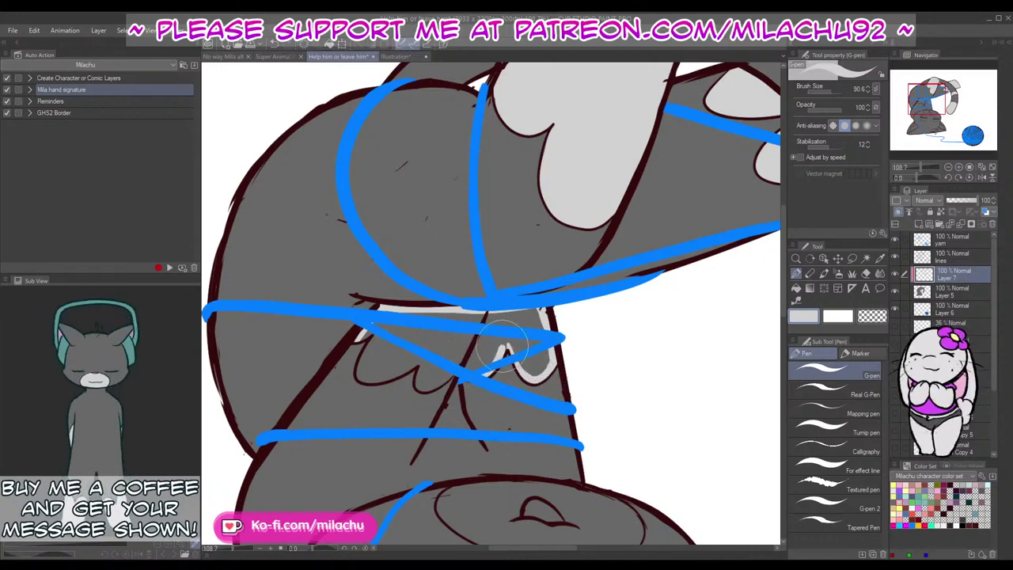
Step: Add a clipped layer named blush above Layer 7 and make Layer 7 active for drawing
left_click(937, 291)
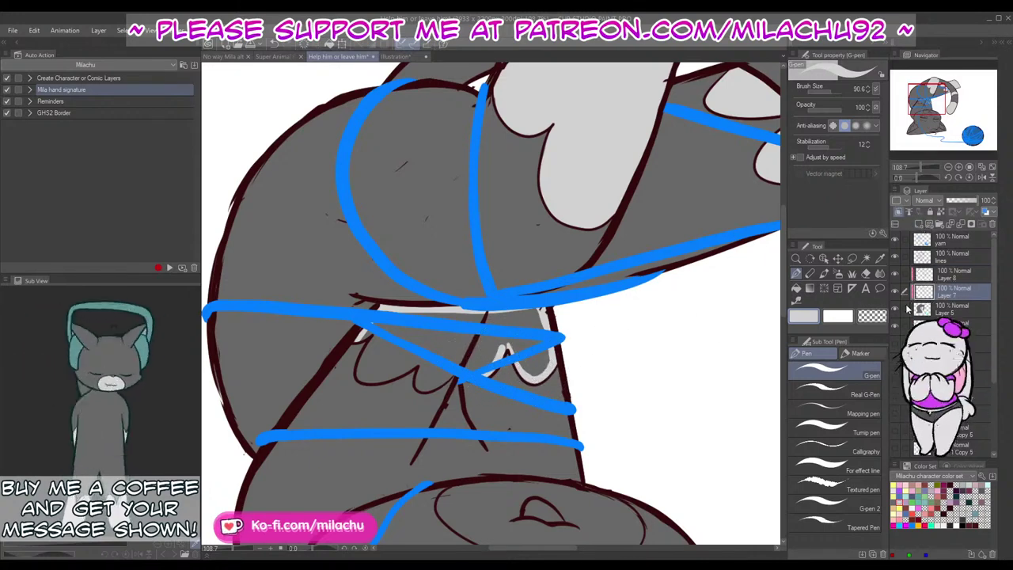
left_click(950, 277)
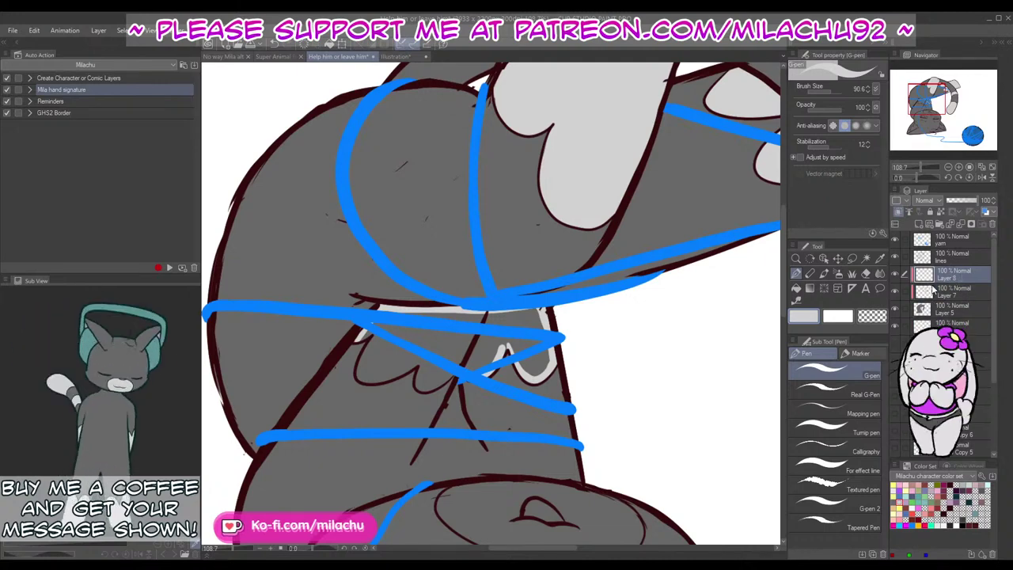
left_click(942, 292)
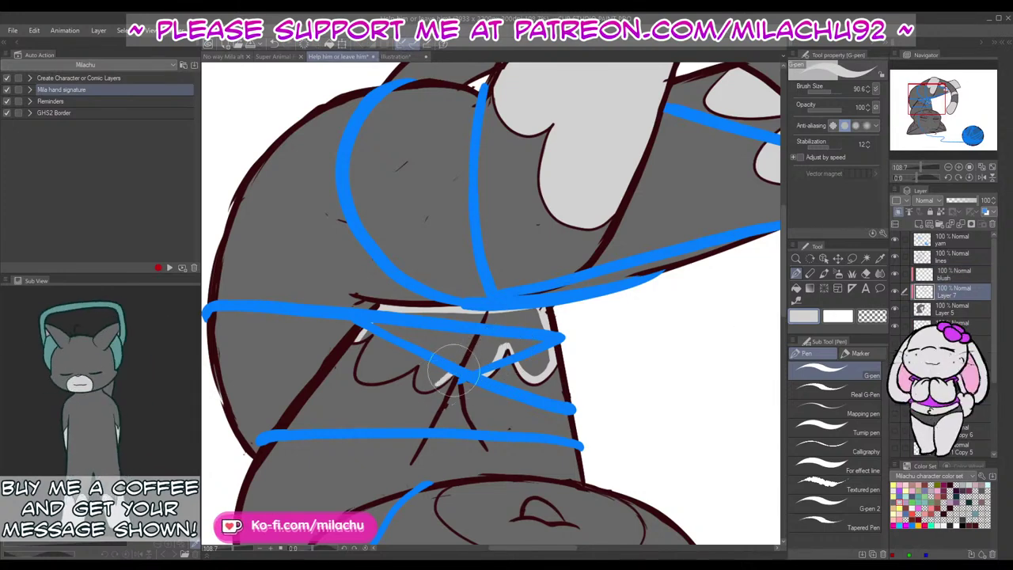
Step: Complete the light gray outline of the torso's scalloped fur marking and fill its interior
mouse_move(441, 382)
left_mouse_down()
mouse_move(426, 388)
mouse_move(421, 365)
mouse_move(441, 376)
left_mouse_up()
mouse_move(367, 340)
left_mouse_down()
mouse_move(378, 335)
mouse_move(361, 357)
mouse_move(363, 387)
mouse_move(429, 358)
left_mouse_up()
left_click(797, 289)
left_click(498, 344)
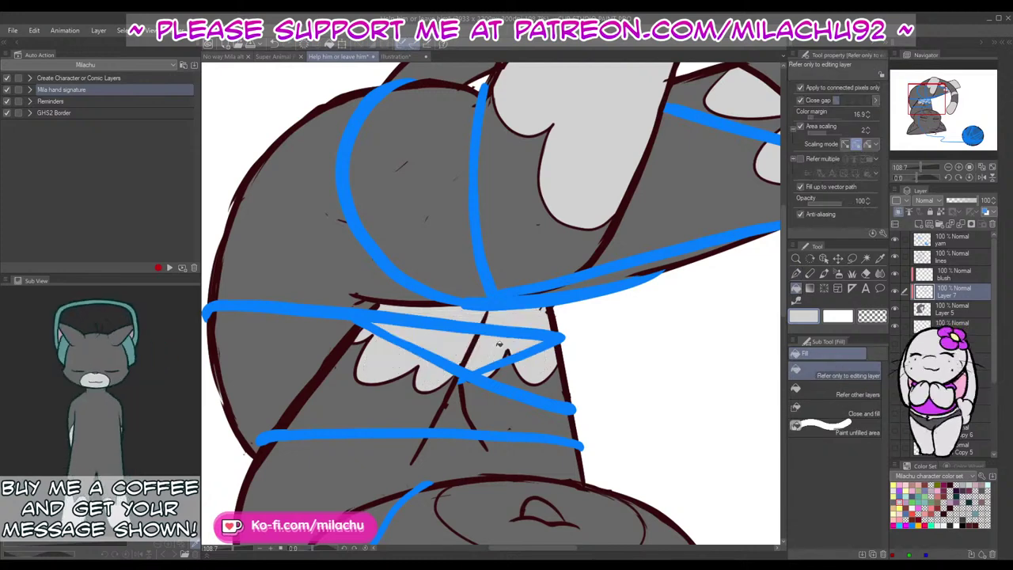
Step: Outline the oval muzzle around the nose and mouth in light gray and fill it
key("p")
scroll(592, 346, "down", 5)
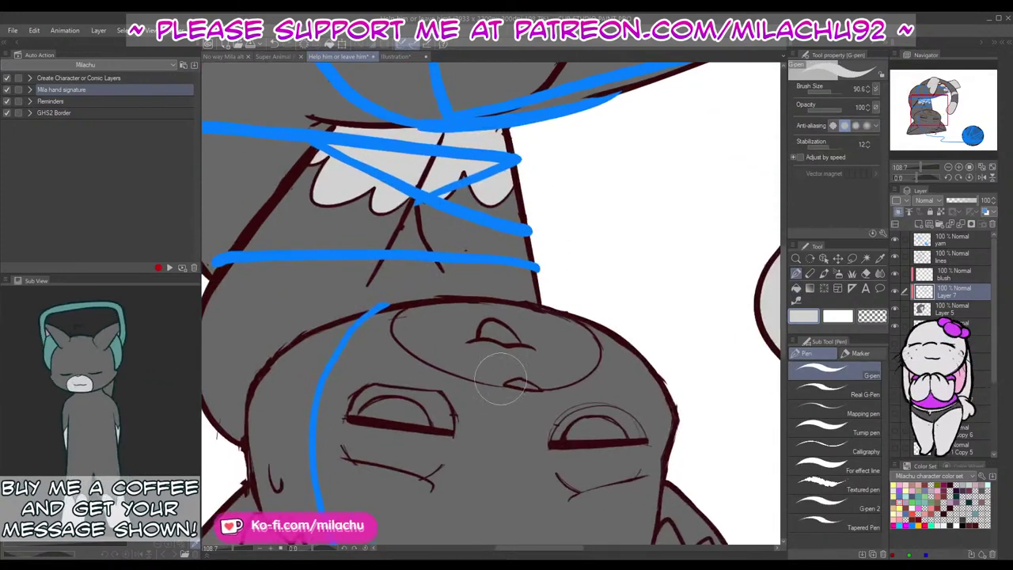
mouse_move(503, 382)
left_mouse_down()
mouse_move(570, 380)
mouse_move(595, 352)
mouse_move(587, 371)
mouse_move(592, 340)
mouse_move(549, 315)
mouse_move(402, 314)
mouse_move(476, 303)
mouse_move(558, 321)
left_mouse_up()
mouse_move(405, 324)
left_mouse_down()
mouse_move(399, 336)
mouse_move(478, 382)
mouse_move(546, 381)
mouse_move(581, 366)
left_mouse_up()
key("g")
left_click(541, 354)
Step: Color the jagged fur tufts inside both ears light gray by outlining and filling them
key("p")
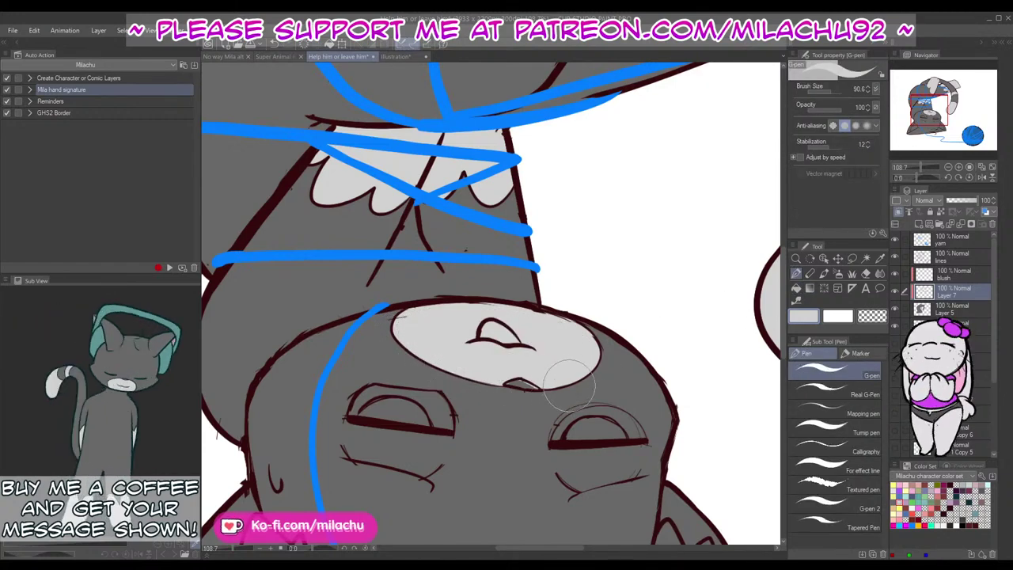
scroll(542, 317, "down", 5)
mouse_move(315, 427)
left_mouse_down()
mouse_move(415, 375)
mouse_move(407, 337)
mouse_move(398, 345)
mouse_move(358, 312)
mouse_move(345, 356)
mouse_move(321, 344)
mouse_move(308, 399)
mouse_move(288, 417)
mouse_move(312, 424)
left_mouse_up()
left_click_drag(529, 412, 290, 388)
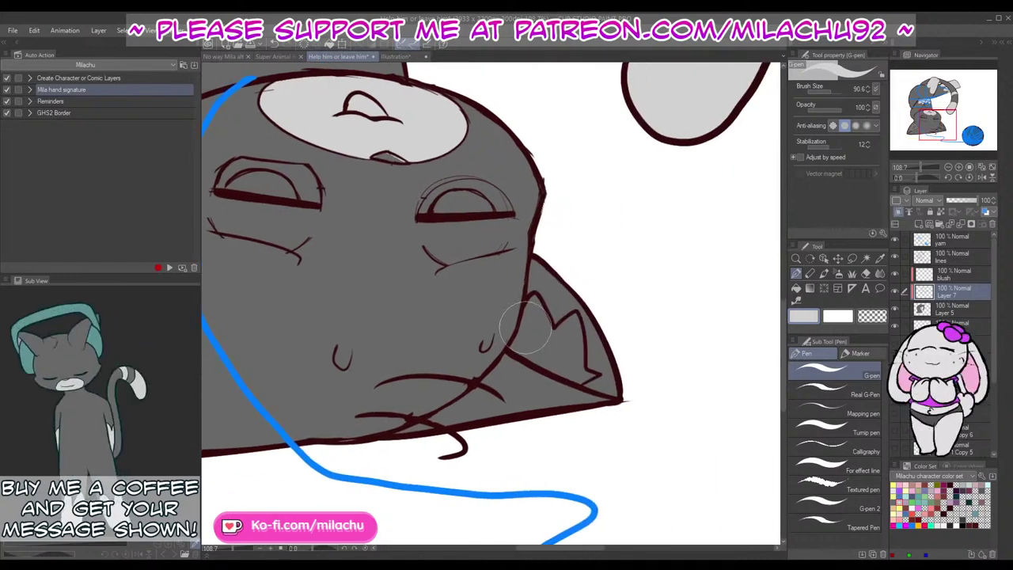
mouse_move(510, 349)
left_mouse_down()
mouse_move(531, 291)
mouse_move(552, 323)
mouse_move(573, 310)
mouse_move(583, 357)
mouse_move(599, 375)
mouse_move(584, 383)
mouse_move(519, 349)
left_mouse_up()
left_click(796, 290)
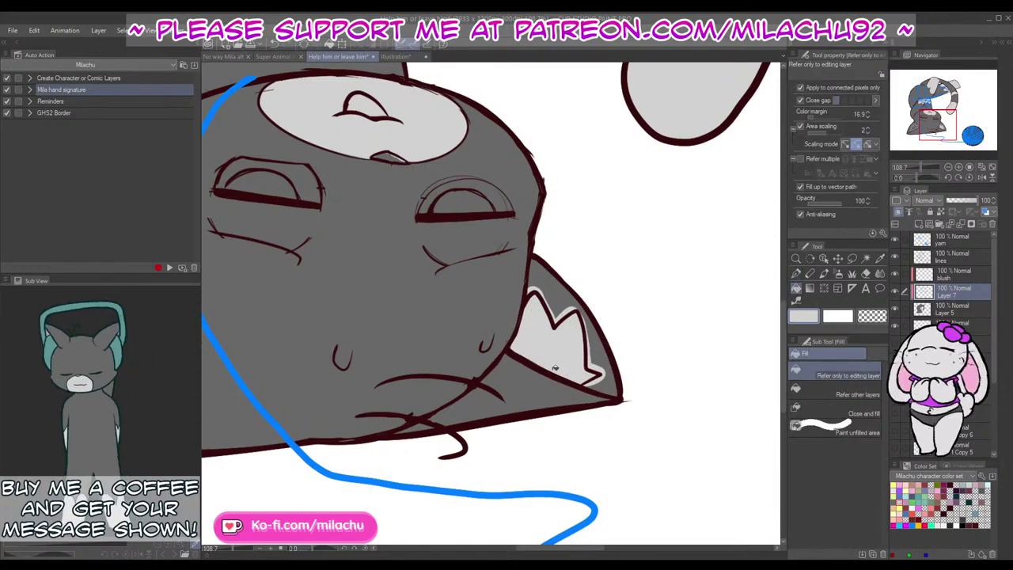
left_click_drag(275, 296, 465, 367)
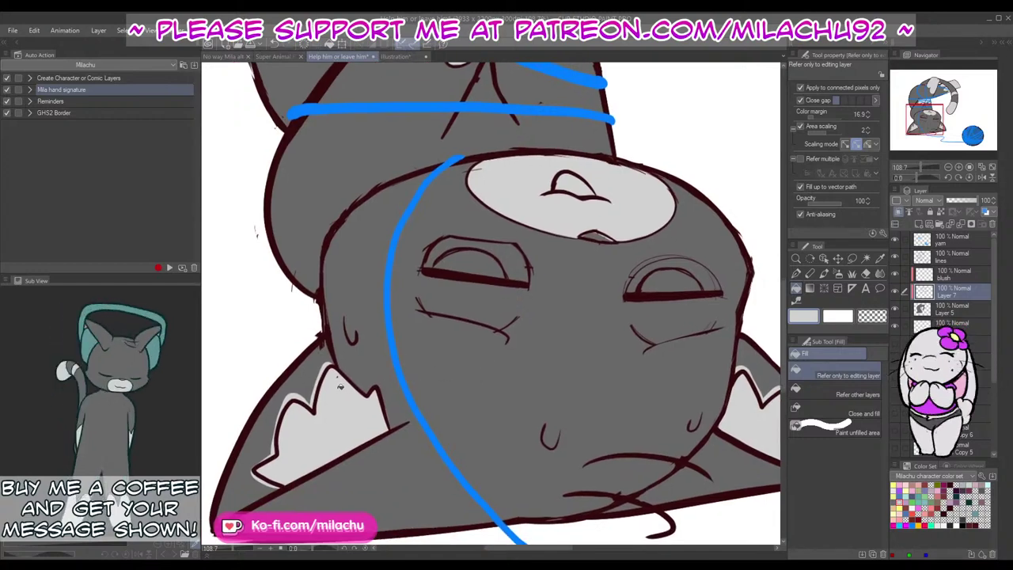
Step: Choose the mauve pink swatch and paint the cat's nose and open mouth with the G-pen
key("p")
mouse_move(579, 317)
left_mouse_down()
mouse_move(554, 346)
mouse_move(546, 398)
mouse_move(599, 384)
mouse_move(583, 514)
mouse_move(581, 420)
mouse_move(543, 413)
left_mouse_up()
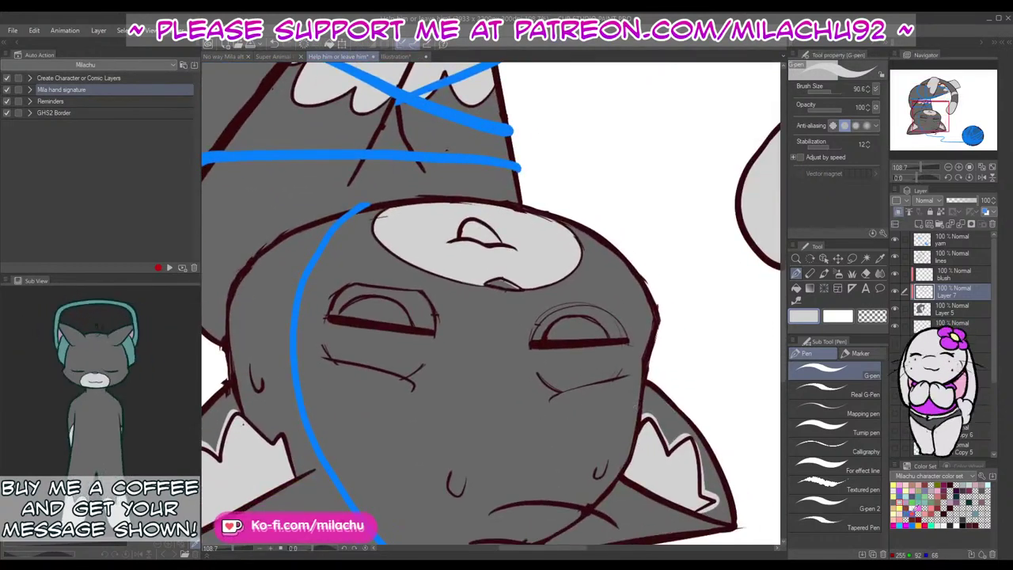
left_click(911, 498)
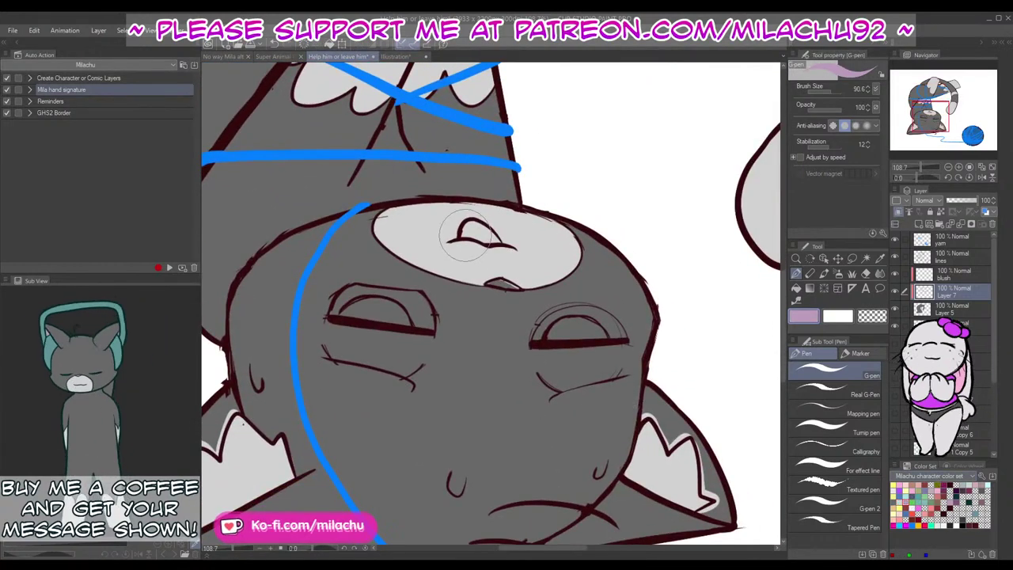
mouse_move(467, 237)
left_mouse_down()
mouse_move(482, 229)
mouse_move(499, 241)
mouse_move(471, 231)
mouse_move(485, 242)
left_mouse_up()
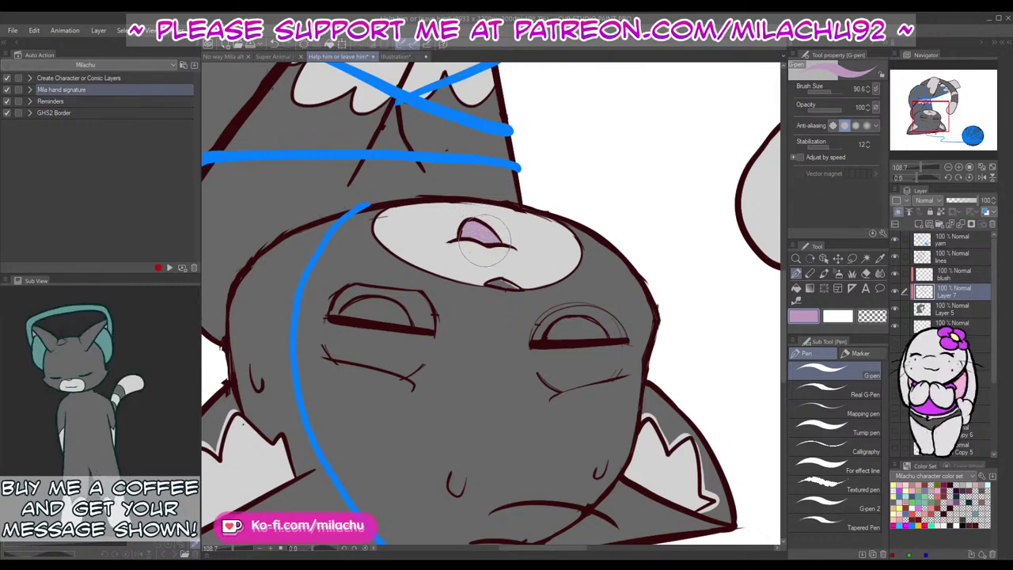
mouse_move(490, 283)
left_mouse_down()
mouse_move(515, 287)
mouse_move(498, 280)
left_mouse_up()
Step: Color the inner ear on the yarn-wrapped side of the head mauve pink, outlining around the fur tuft and filling the gap
left_click_drag(426, 424, 574, 323)
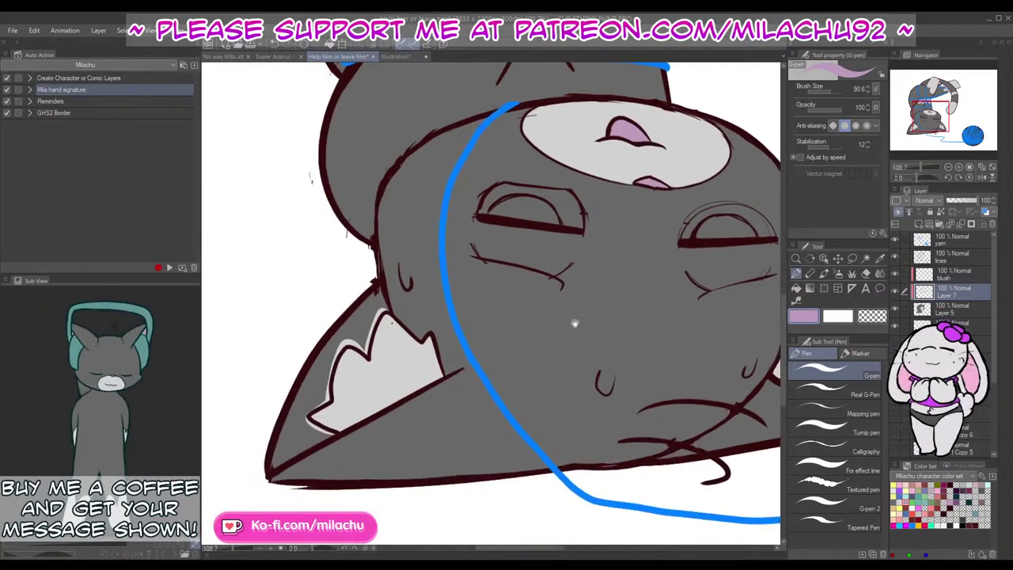
mouse_move(306, 421)
left_mouse_down()
mouse_move(327, 430)
mouse_move(313, 413)
mouse_move(346, 339)
mouse_move(361, 348)
mouse_move(372, 332)
mouse_move(378, 289)
left_mouse_up()
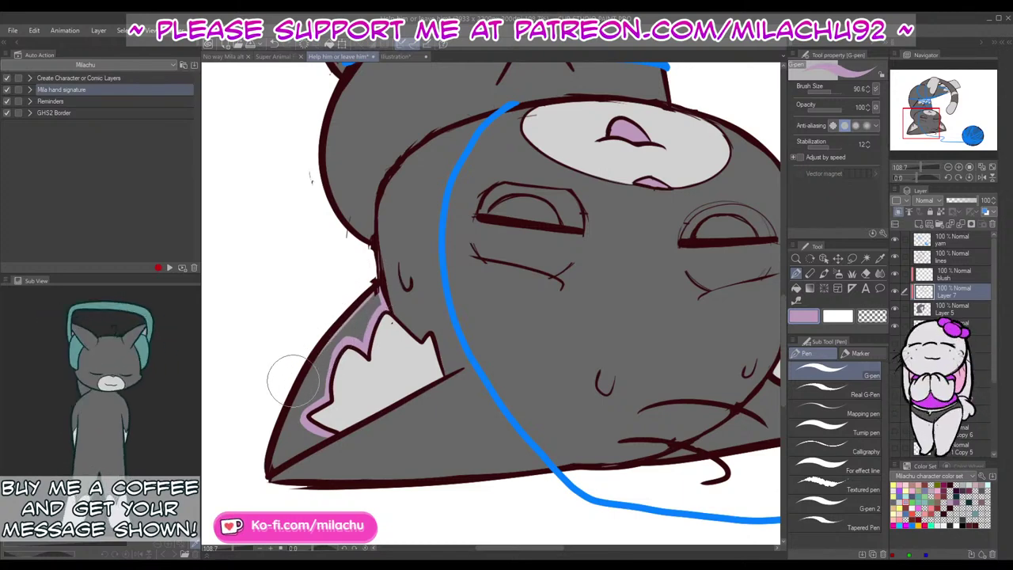
mouse_move(267, 462)
left_mouse_down()
mouse_move(320, 440)
mouse_move(343, 414)
left_mouse_up()
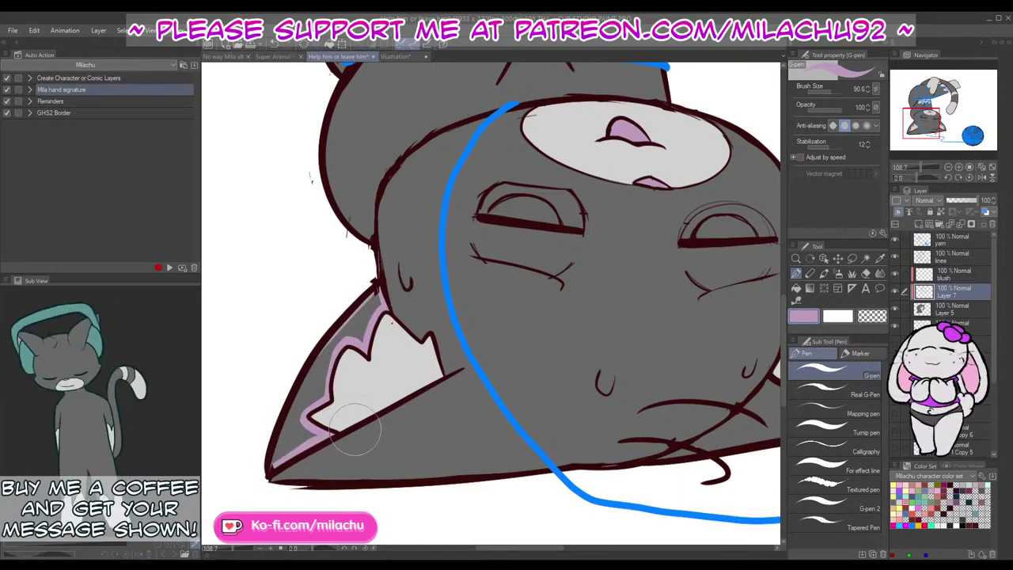
key("g")
left_click(355, 331)
Step: Outline the other inner ear around its fur tuft in mauve pink and fill the remaining area
left_click_drag(557, 391, 278, 387)
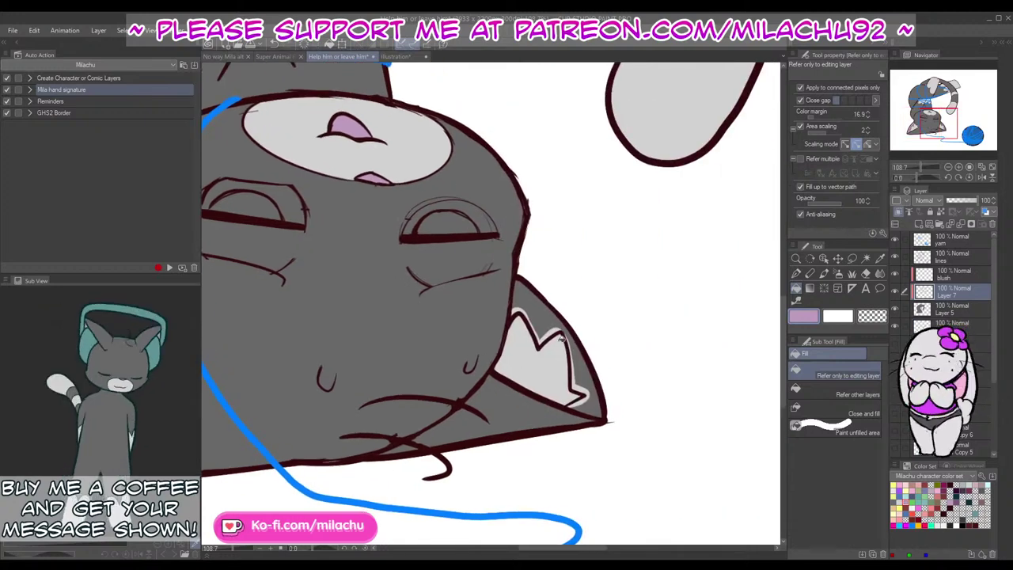
key("p")
mouse_move(512, 315)
left_mouse_down()
mouse_move(525, 278)
mouse_move(585, 338)
mouse_move(608, 411)
mouse_move(574, 407)
mouse_move(587, 391)
mouse_move(574, 380)
mouse_move(566, 333)
mouse_move(559, 326)
mouse_move(538, 339)
mouse_move(522, 305)
mouse_move(528, 313)
mouse_move(515, 312)
mouse_move(537, 337)
mouse_move(527, 311)
left_mouse_up()
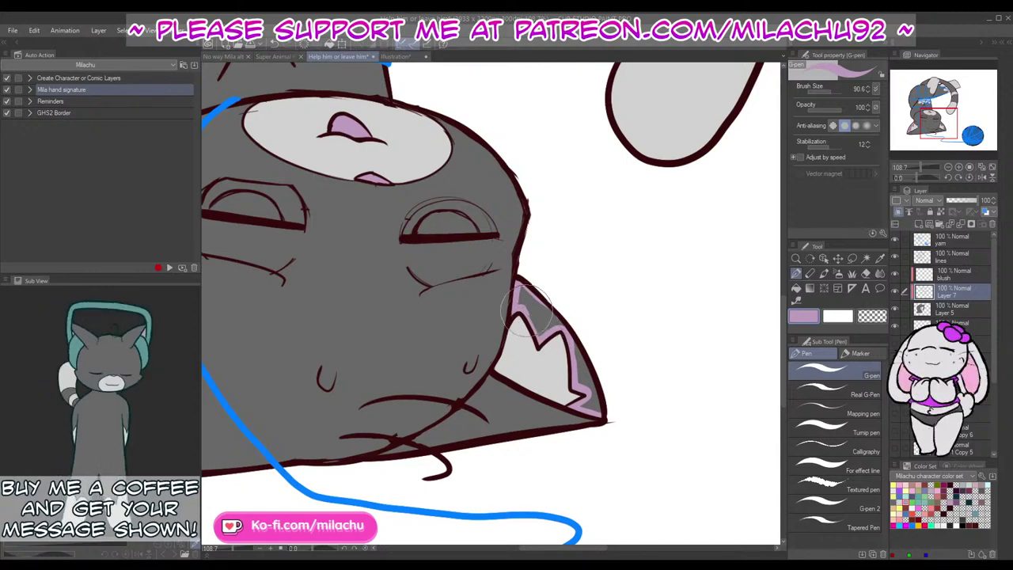
key("g")
left_click(593, 380)
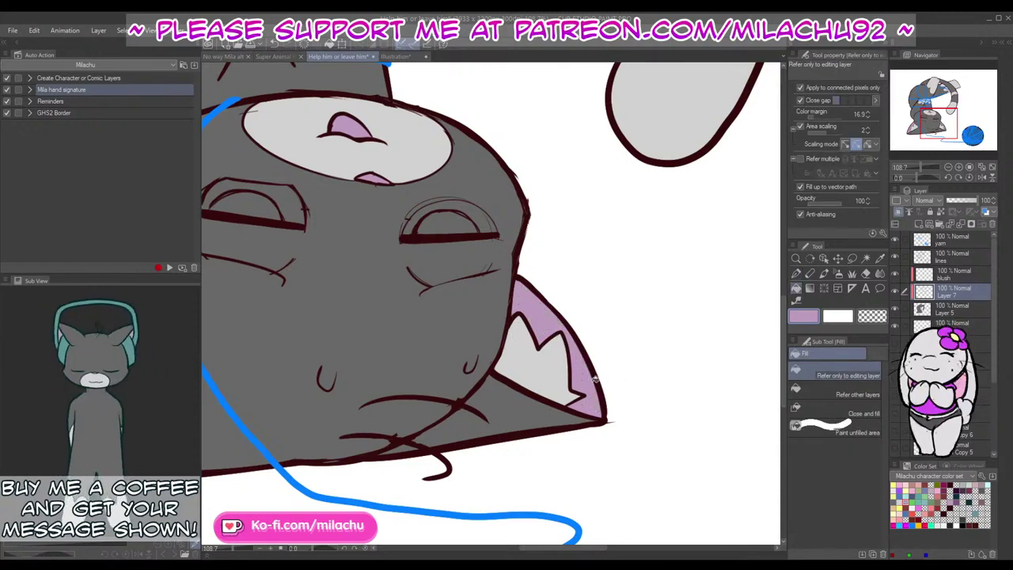
Step: Choose white and paint the whites of both eyes around the irises
key("p")
left_click_drag(416, 367, 552, 395)
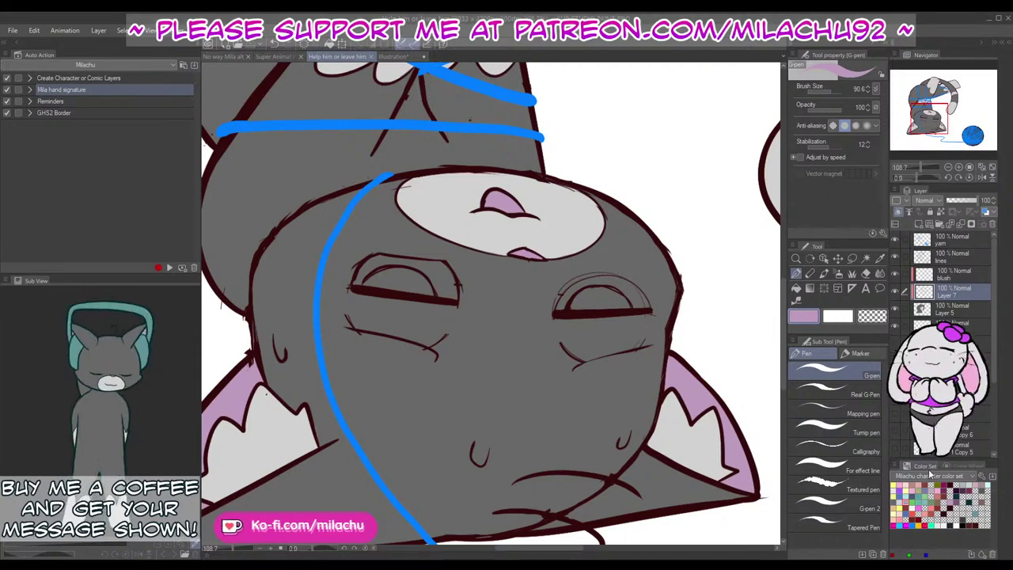
left_click(957, 525)
mouse_move(540, 429)
left_mouse_down()
mouse_move(588, 405)
mouse_move(554, 504)
mouse_move(594, 410)
left_mouse_up()
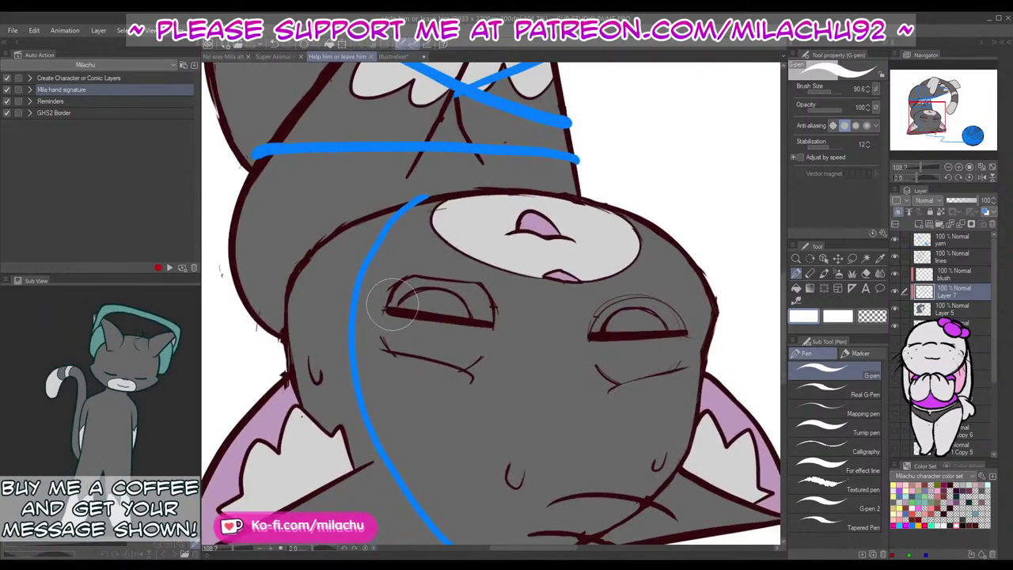
mouse_move(391, 305)
left_mouse_down()
mouse_move(447, 286)
mouse_move(480, 320)
mouse_move(490, 312)
mouse_move(479, 287)
mouse_move(413, 280)
mouse_move(392, 304)
mouse_move(418, 284)
mouse_move(460, 291)
mouse_move(492, 299)
left_mouse_up()
mouse_move(599, 321)
left_mouse_down()
mouse_move(609, 317)
mouse_move(594, 310)
mouse_move(650, 305)
mouse_move(679, 331)
mouse_move(660, 307)
mouse_move(612, 310)
mouse_move(595, 330)
left_mouse_up()
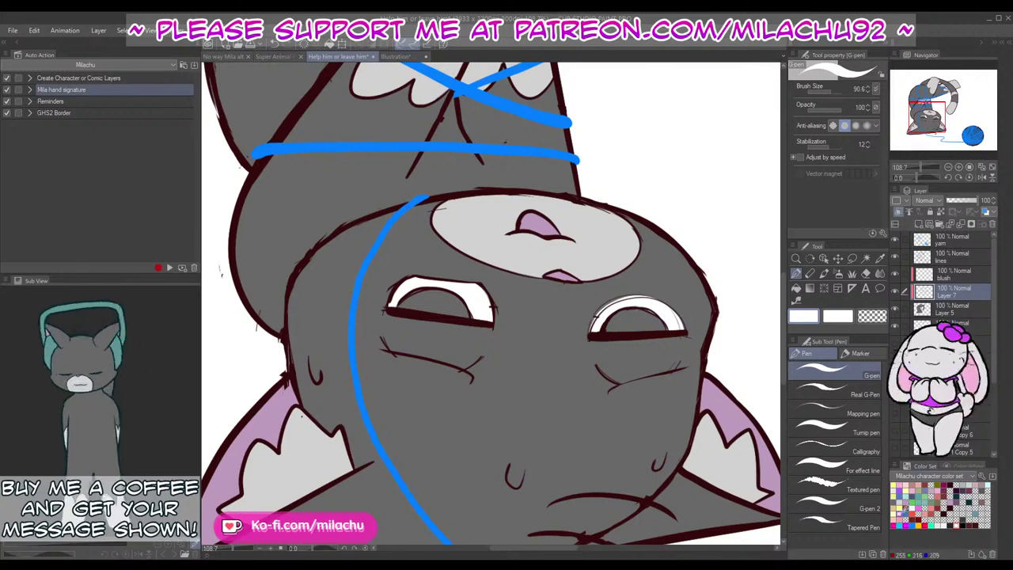
Step: Choose green, paint both irises, and fit the whole drawing in view
left_click(913, 502)
mouse_move(607, 330)
left_mouse_down()
mouse_move(655, 313)
mouse_move(663, 331)
mouse_move(611, 330)
mouse_move(634, 321)
mouse_move(656, 323)
mouse_move(590, 342)
left_mouse_up()
mouse_move(467, 320)
left_mouse_down()
mouse_move(451, 296)
mouse_move(413, 294)
mouse_move(402, 306)
mouse_move(455, 299)
mouse_move(468, 323)
mouse_move(444, 294)
mouse_move(466, 311)
mouse_move(453, 298)
mouse_move(431, 290)
mouse_move(435, 320)
mouse_move(427, 302)
mouse_move(416, 309)
mouse_move(451, 317)
left_mouse_up()
key("ctrl+z")
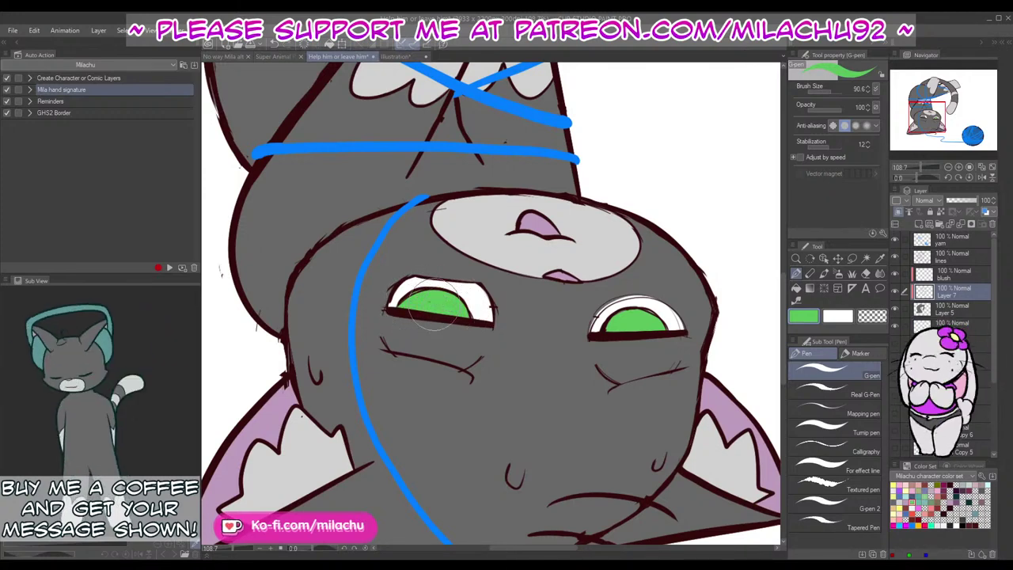
left_click_drag(669, 386, 636, 445)
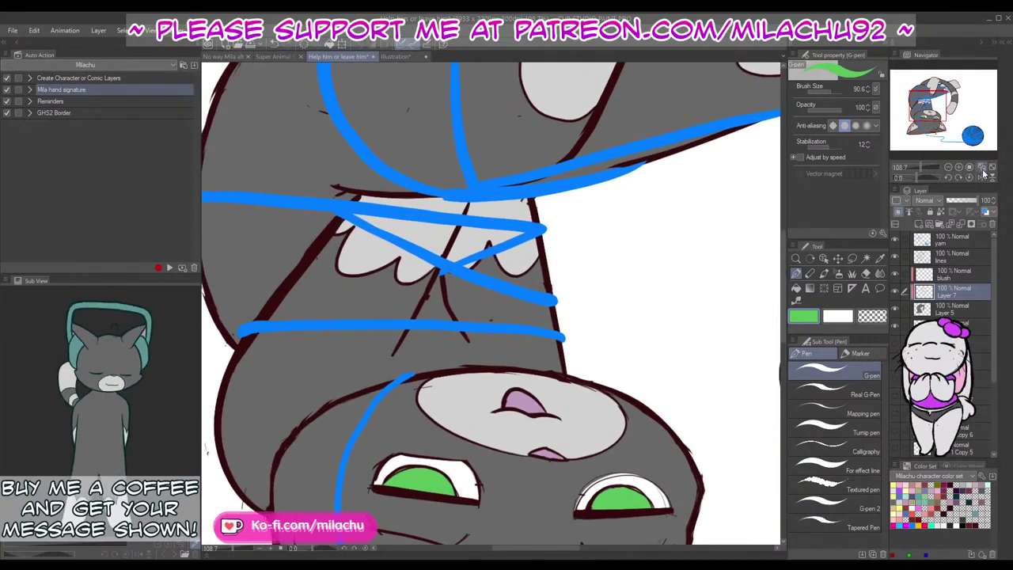
left_click(991, 168)
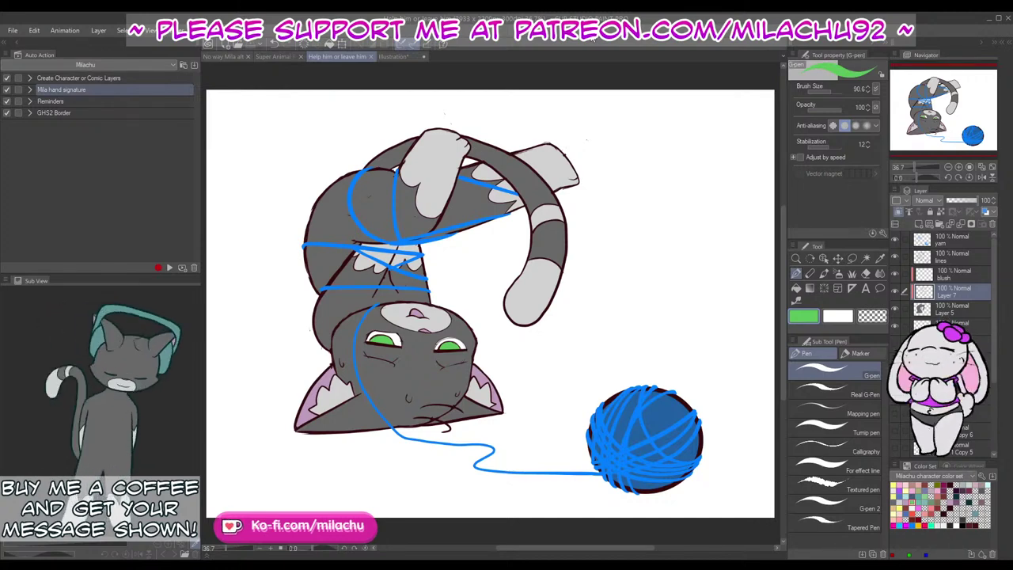
Step: Make the blush layer active, turn the cat's face upright for painting, and choose red as the drawing color
left_click(960, 273)
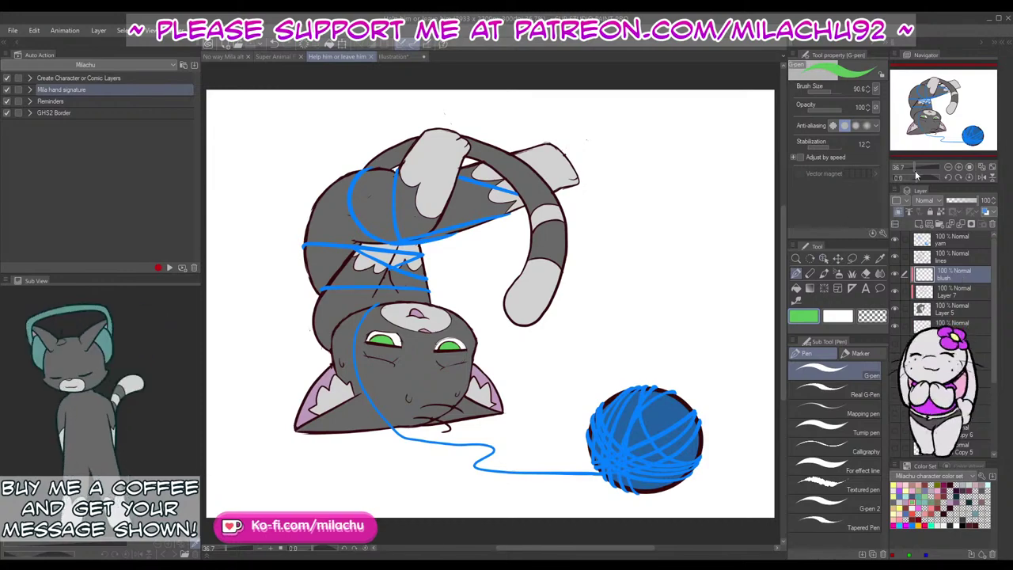
mouse_move(918, 176)
left_mouse_down()
mouse_move(933, 180)
mouse_move(924, 186)
mouse_move(919, 167)
left_mouse_up()
left_click(922, 122)
left_click_drag(554, 416, 611, 342)
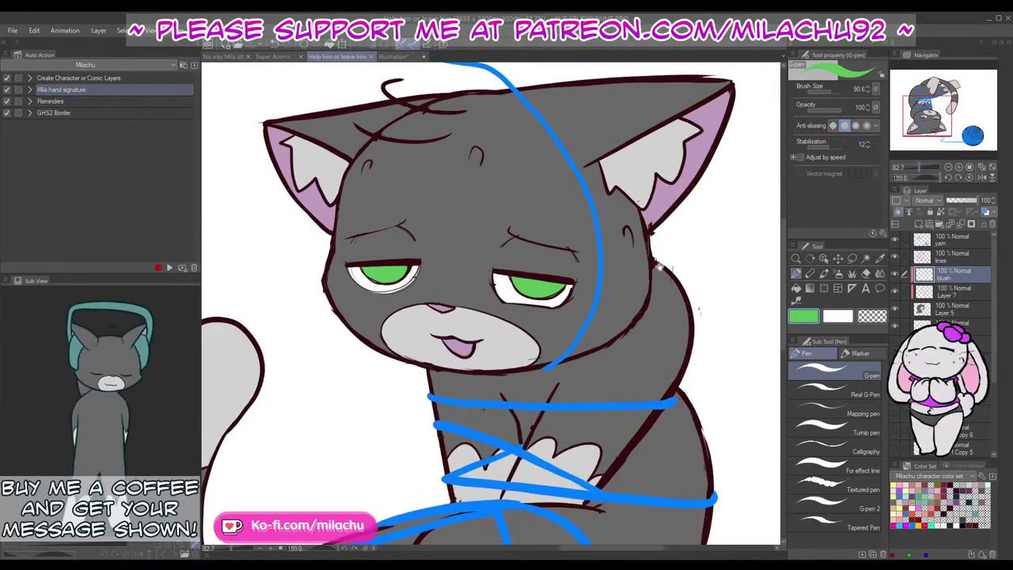
left_click(948, 467)
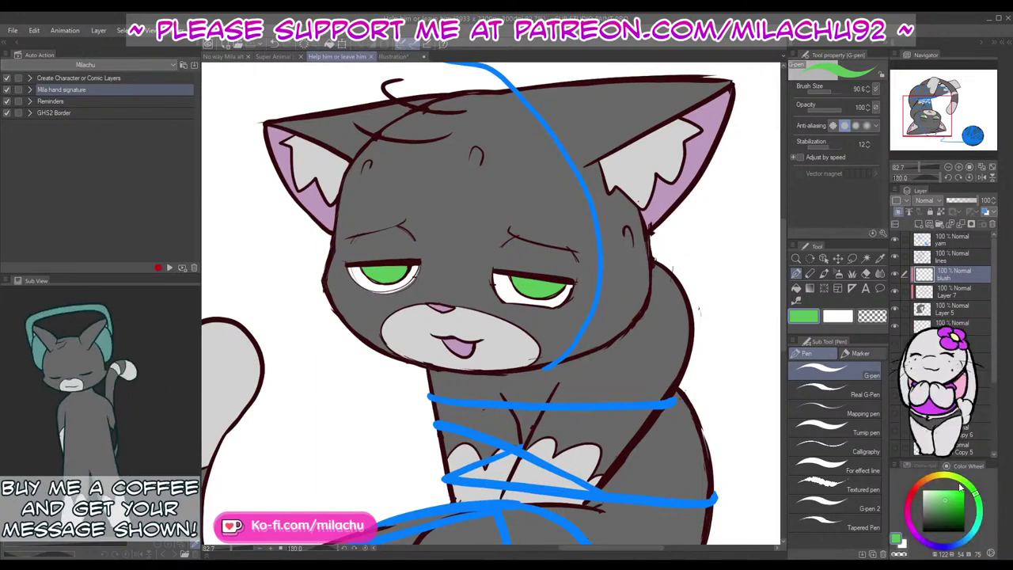
left_click(912, 493)
left_click(956, 499)
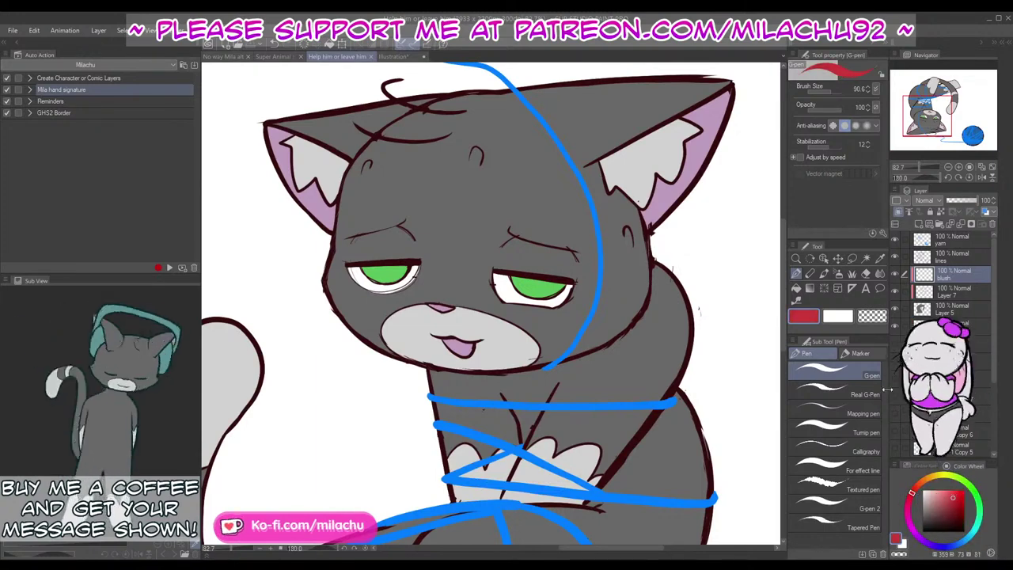
Step: With the Soft airbrush at size 312.3 and brush density 5, paint a faint red blush across the cat's cheeks and muzzle
left_click(839, 273)
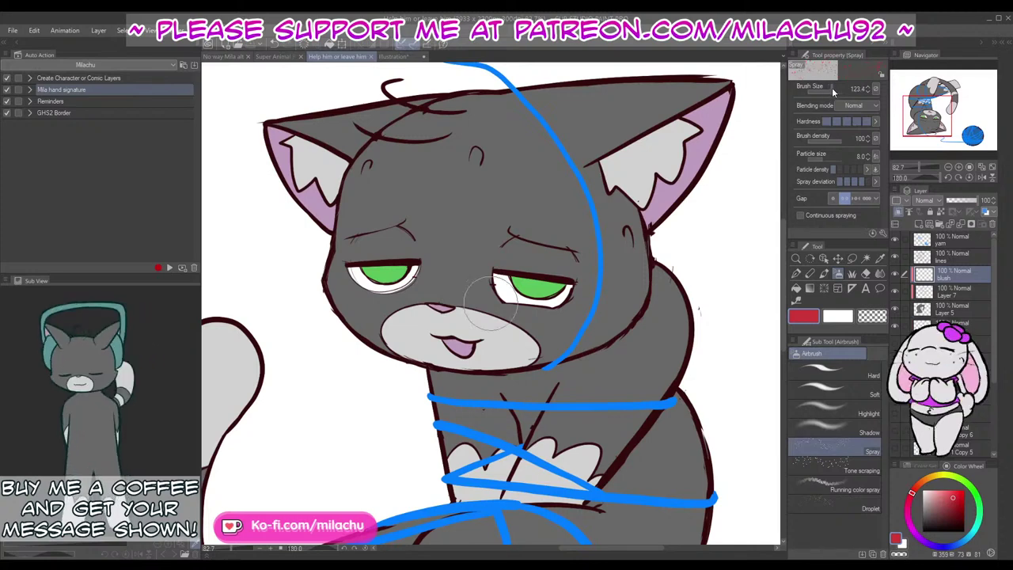
left_click(843, 386)
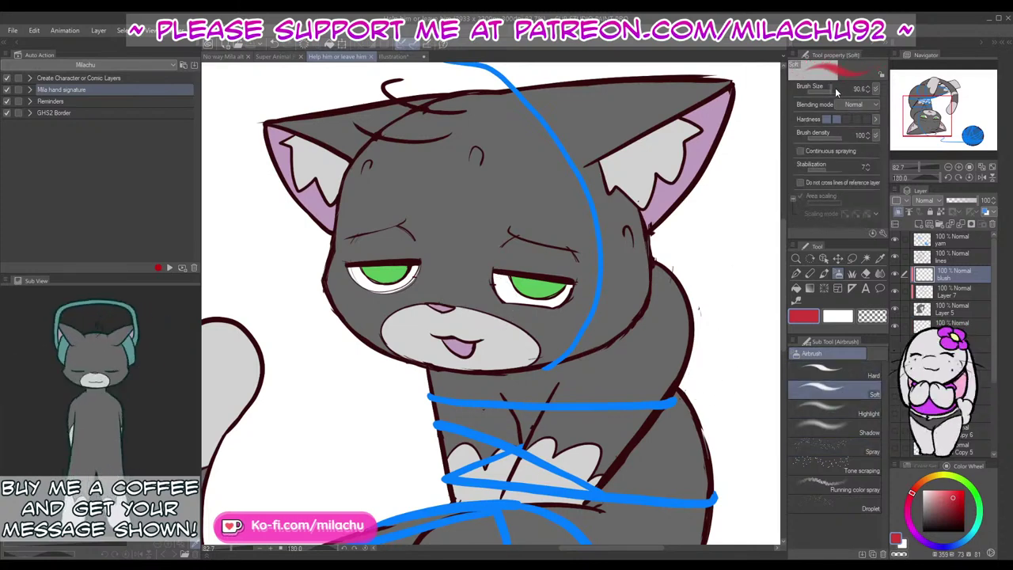
left_click(835, 88)
left_click(809, 139)
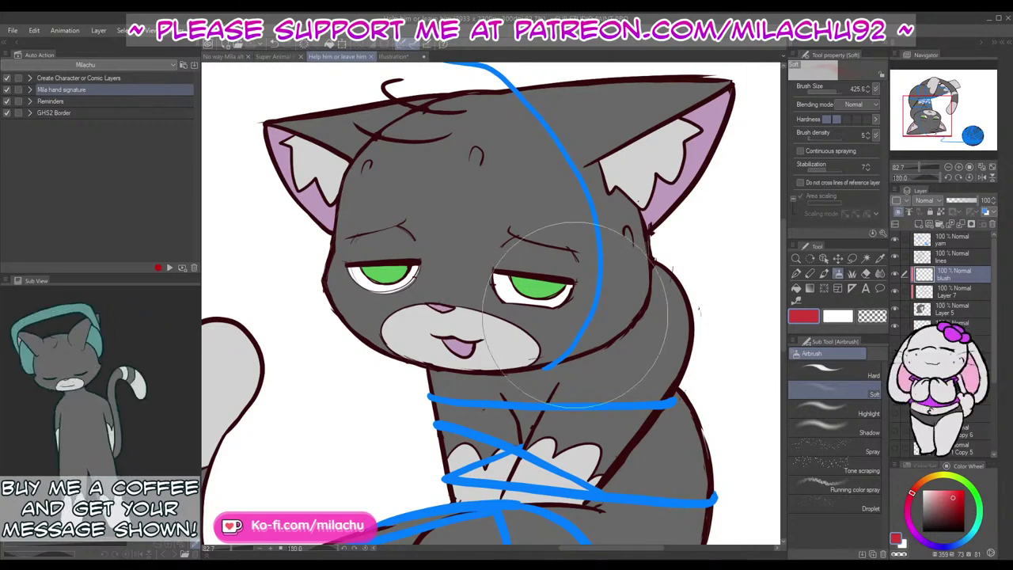
left_click_drag(836, 89, 824, 105)
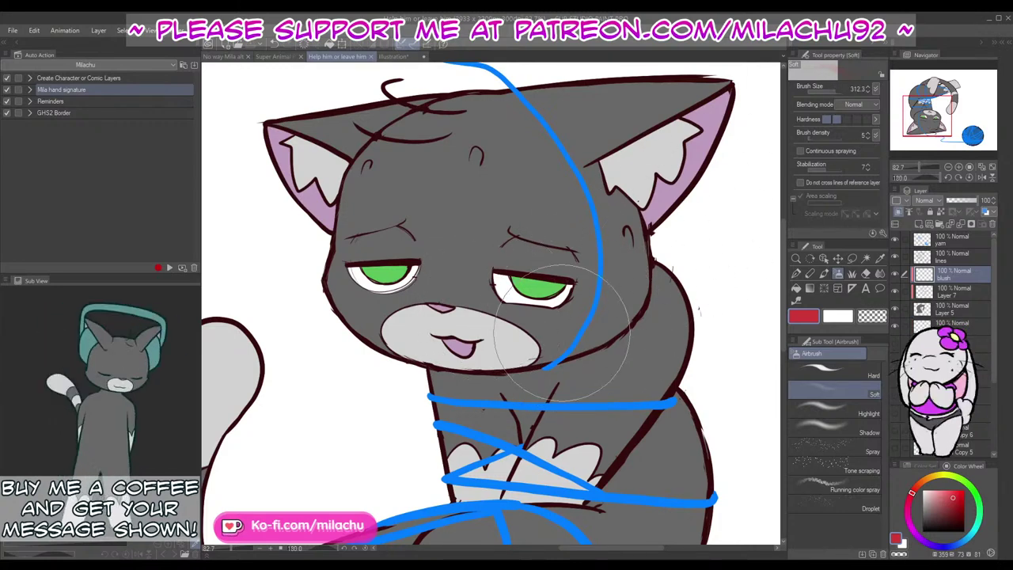
mouse_move(340, 306)
left_mouse_down()
mouse_move(460, 303)
mouse_move(604, 333)
mouse_move(505, 313)
mouse_move(324, 315)
mouse_move(523, 336)
left_mouse_up()
Step: Review the blushed cat in its original orientation, look at the Super Animal Royale illustration, and return to the whole cat drawing
key("e")
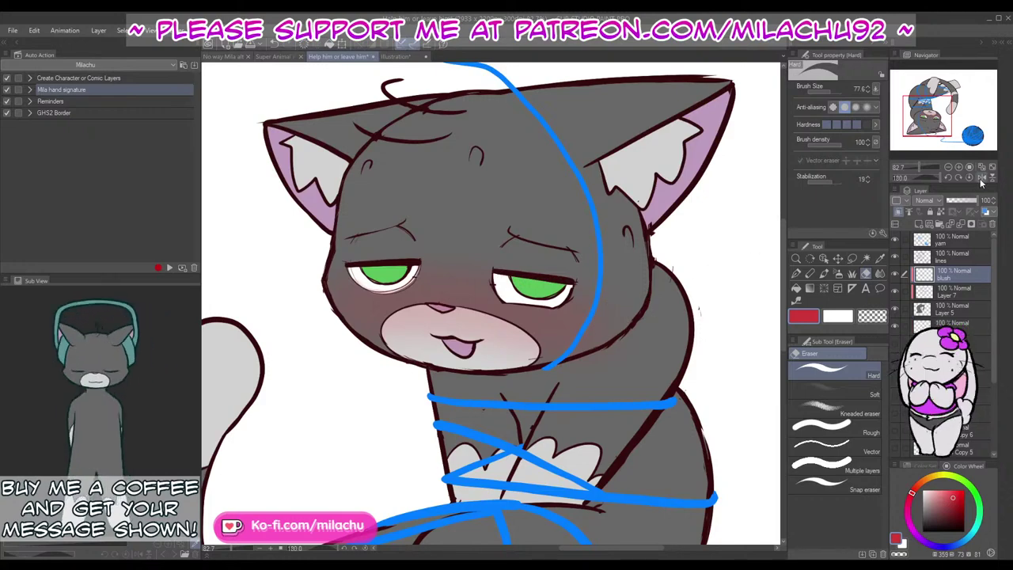
left_click(969, 177)
left_click_drag(920, 167, 916, 167)
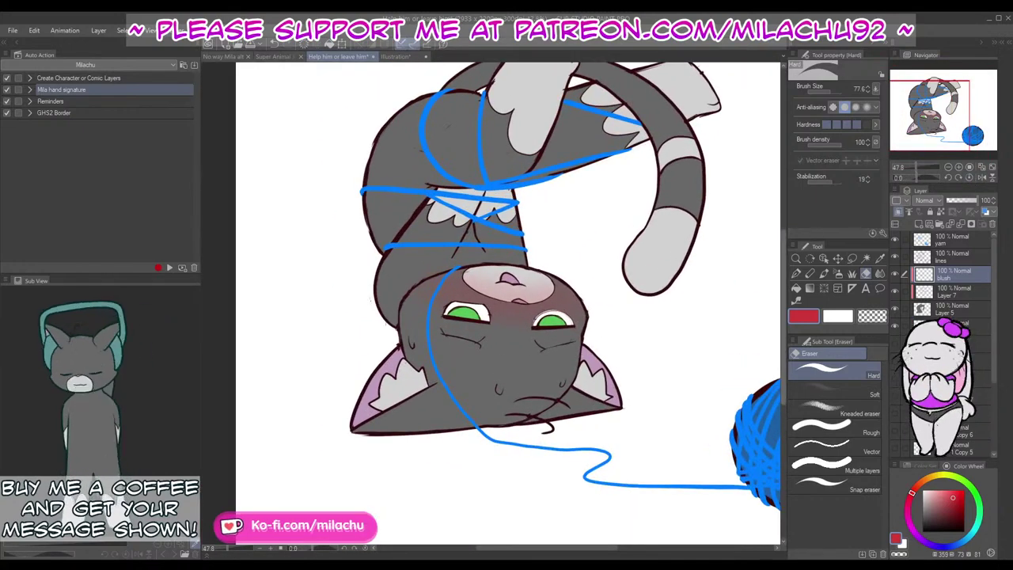
mouse_move(687, 380)
left_mouse_down()
mouse_move(592, 409)
mouse_move(587, 440)
mouse_move(603, 421)
left_mouse_up()
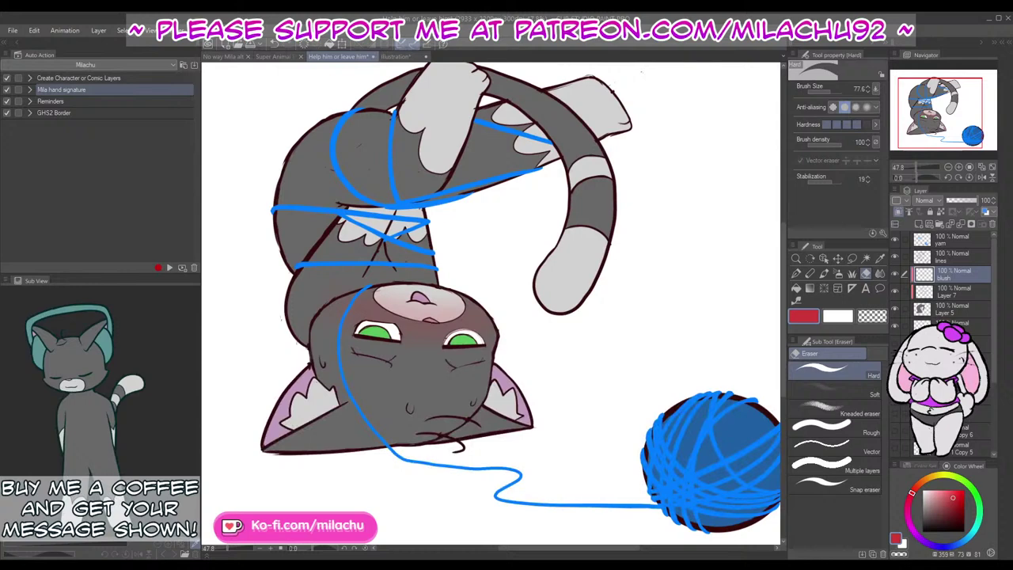
left_click(277, 57)
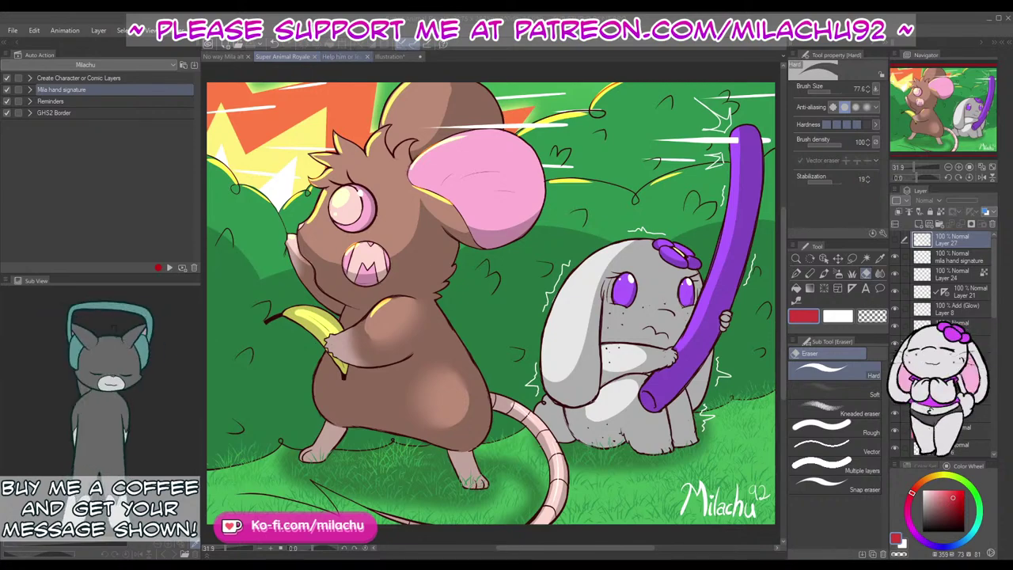
left_click(349, 57)
key("p")
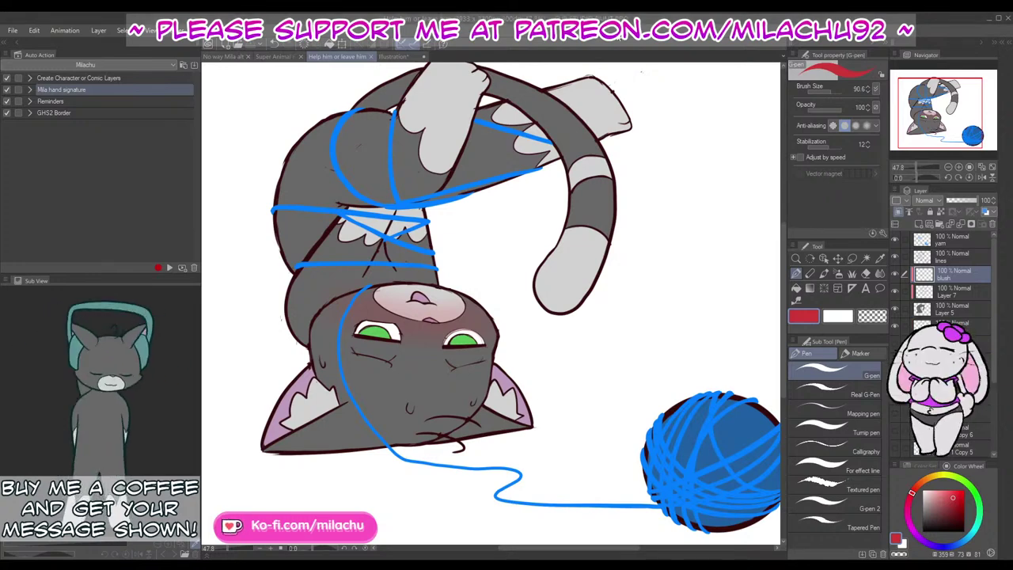
left_click(980, 166)
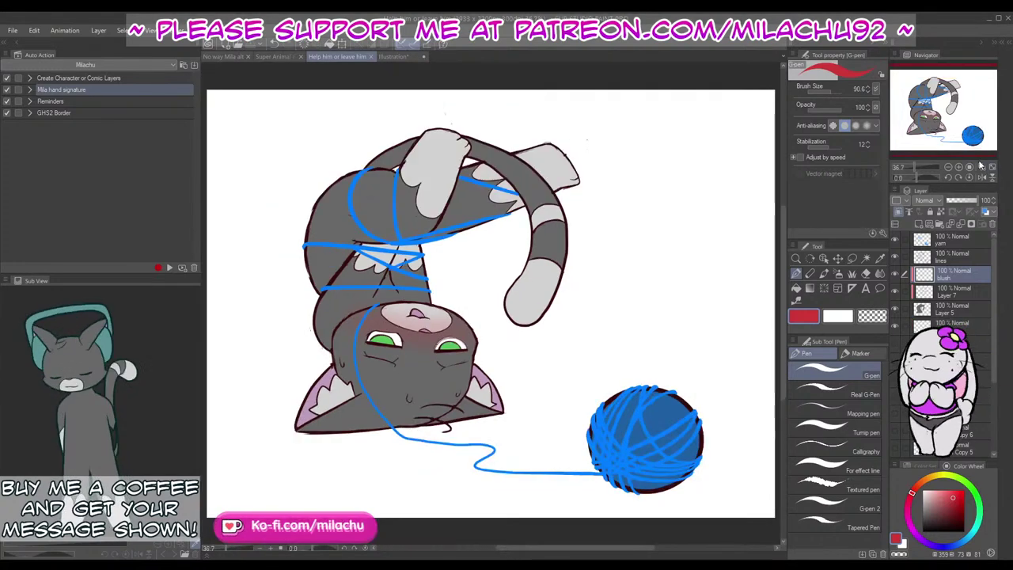